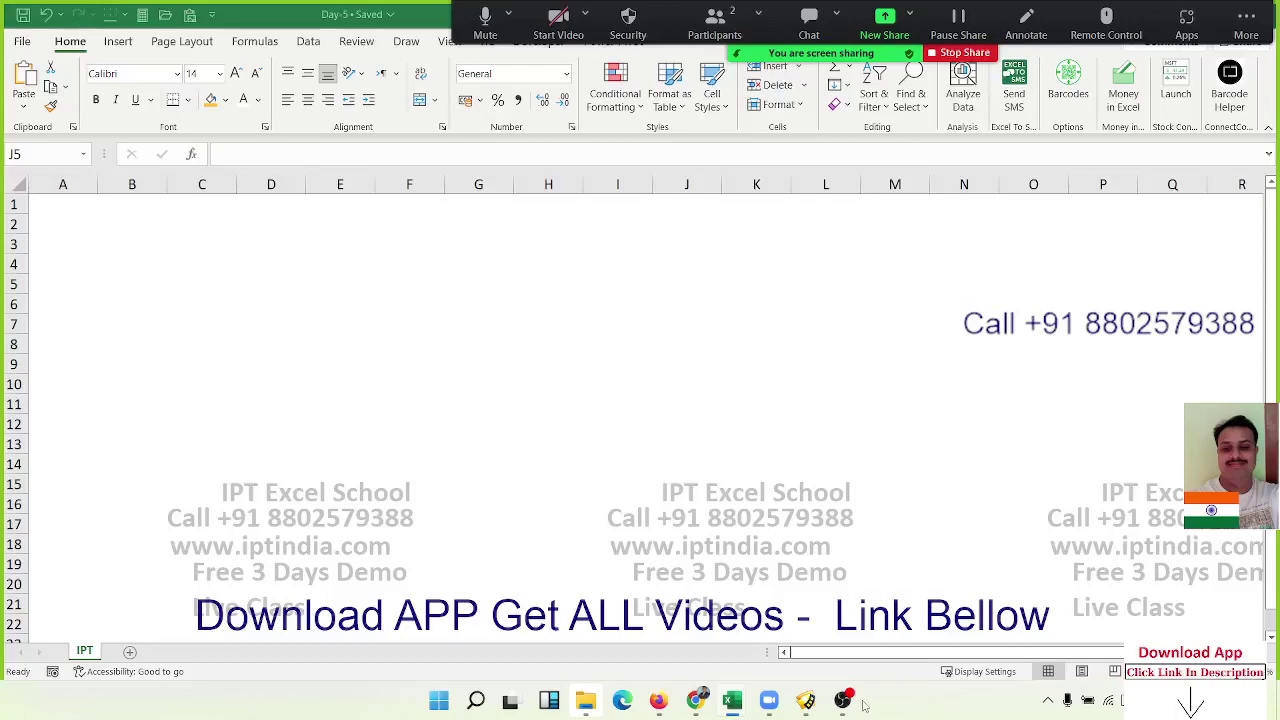
On the blank IPT sheet, select cells around C3 and C5, then switch the ribbon to Formulas.
{"action": "left_click", "coordinate": [845, 700]}
{"action": "left_click", "coordinate": [848, 700]}
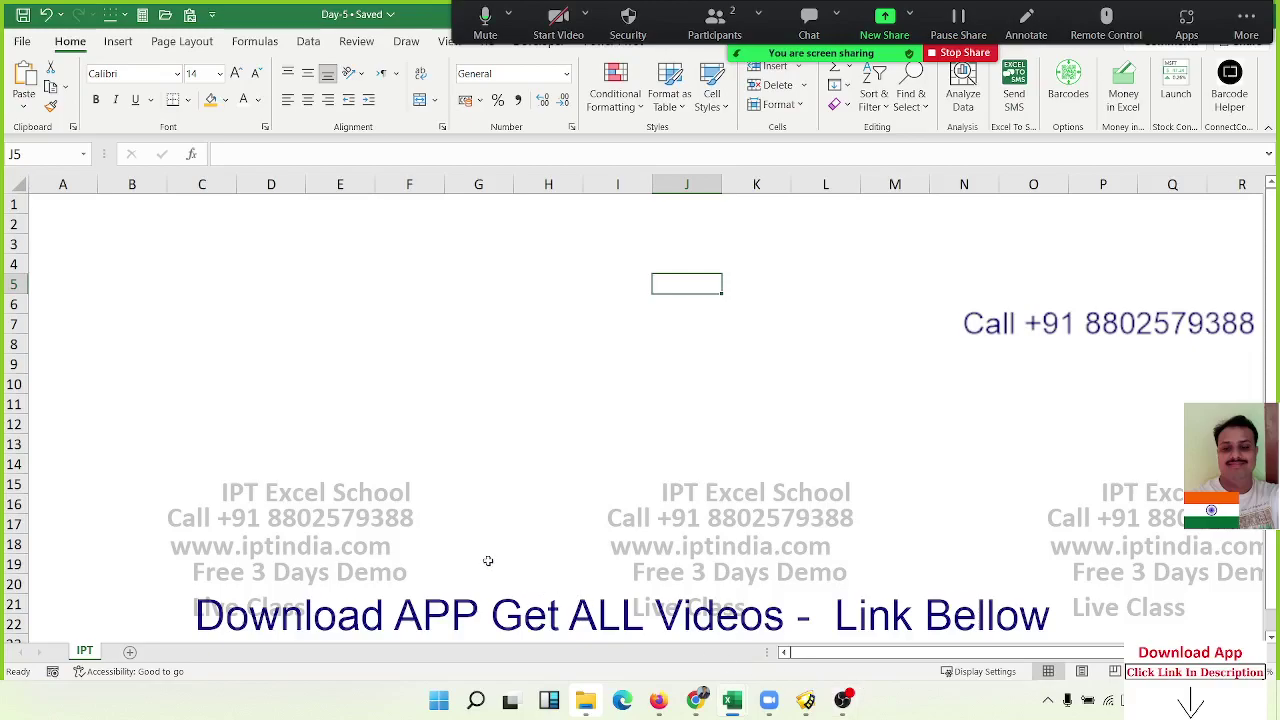
{"action": "left_click", "coordinate": [228, 280]}
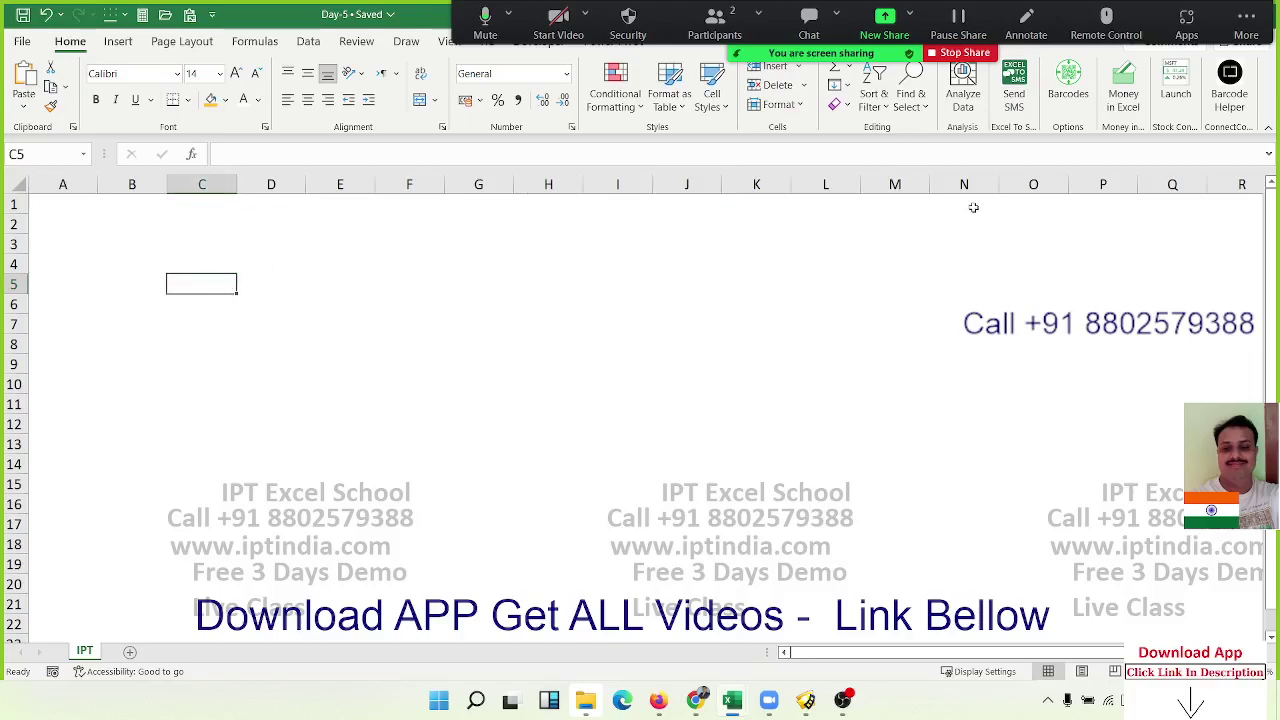
{"action": "left_click", "coordinate": [900, 229]}
{"action": "left_click", "coordinate": [205, 240]}
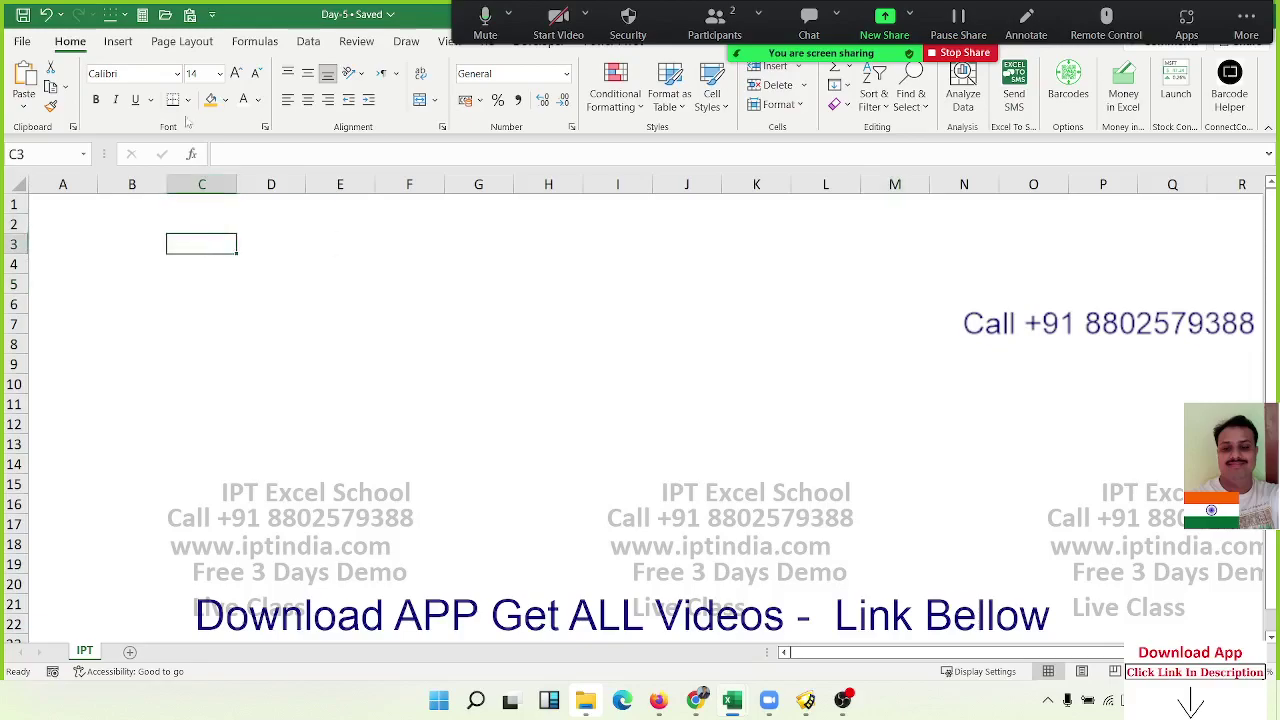
{"action": "left_click", "coordinate": [252, 42]}
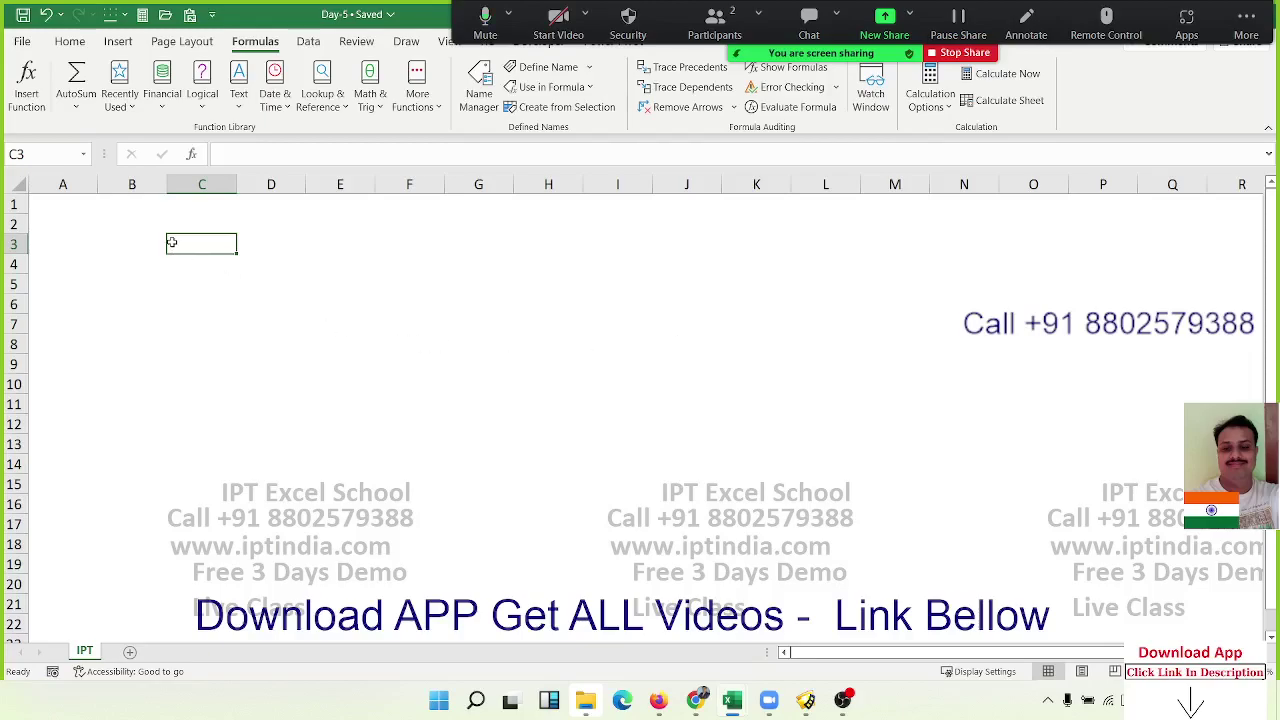
Enter the letter A in C3 and =CODE(C3) in D3, returning 65.
{"action": "type", "text": "A"}
{"action": "key", "text": "Tab"}
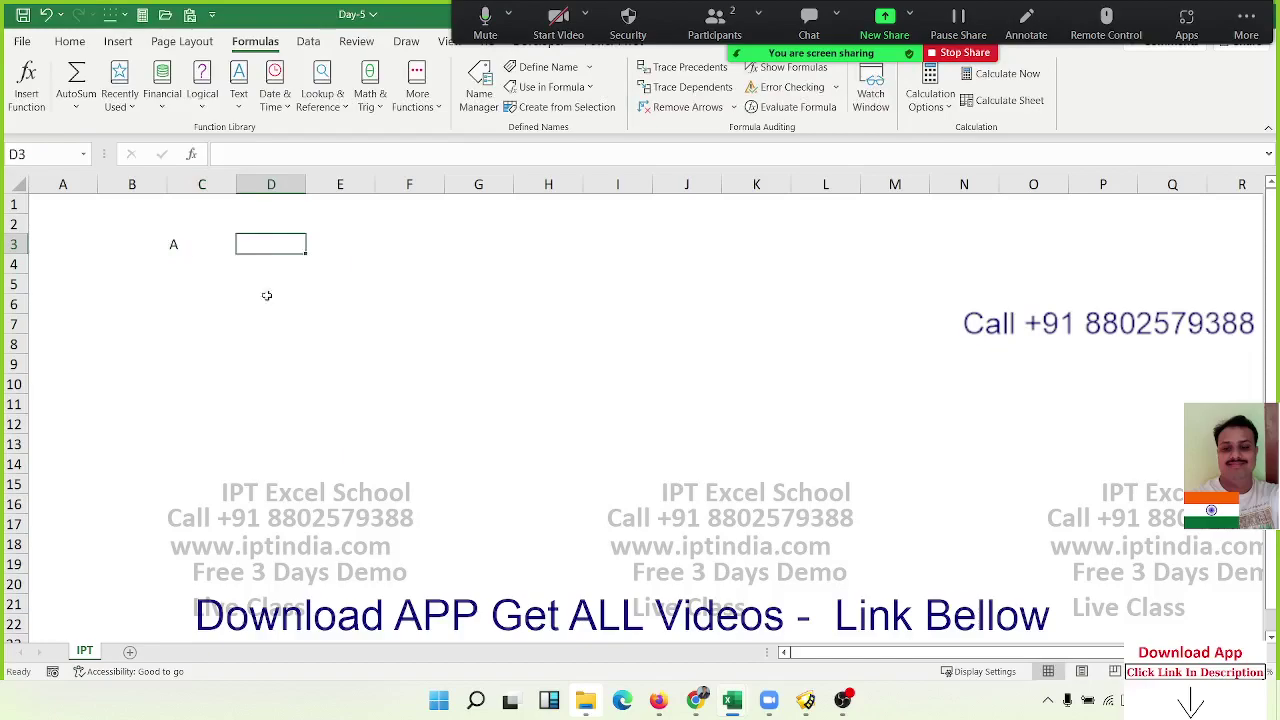
{"action": "type", "text": "=cod"}
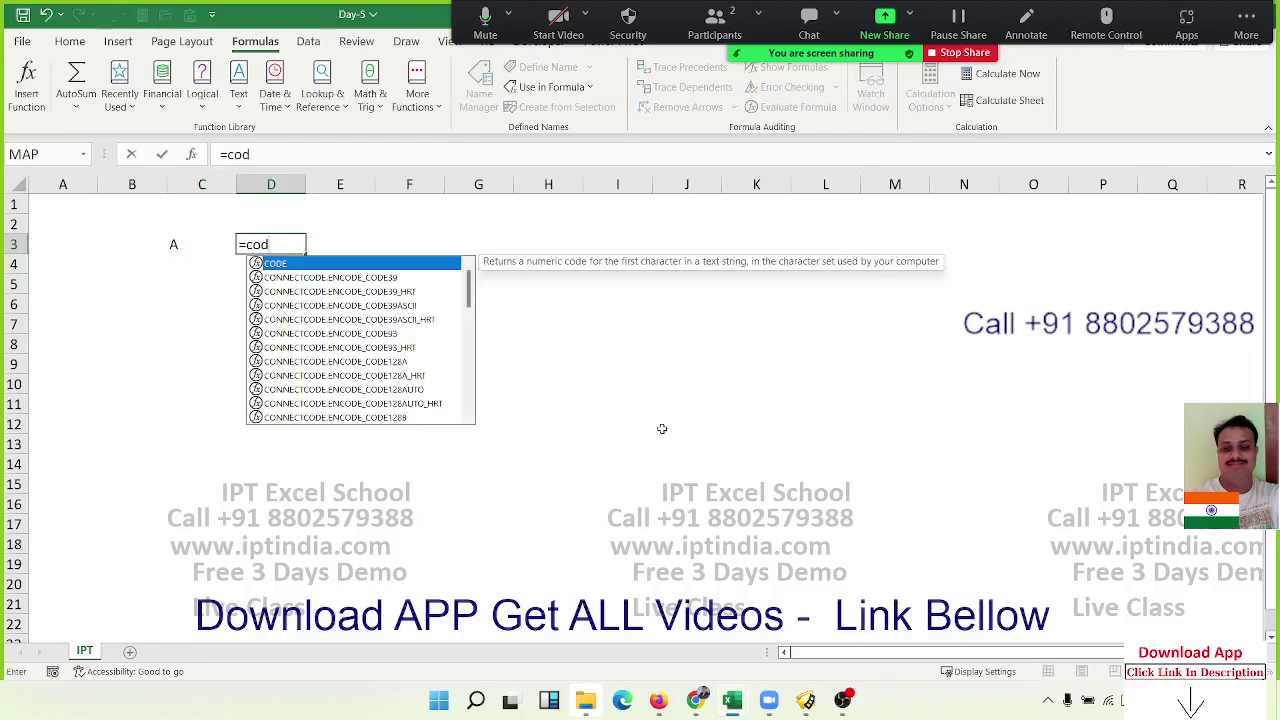
{"action": "key", "text": "Tab"}
{"action": "key", "text": "Left"}
{"action": "type", "text": ")"}
{"action": "key", "text": "Return"}
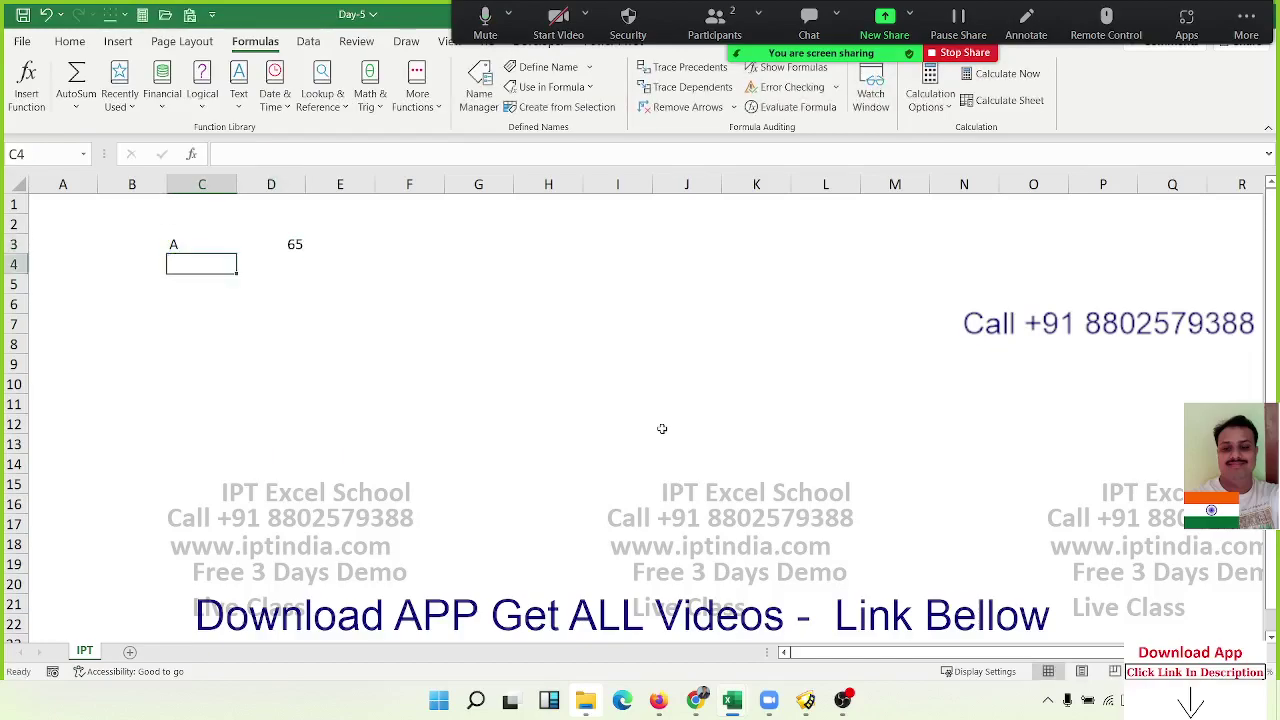
Enter =CHAR(D3) in E3 to convert 65 back into A.
{"action": "key", "text": "Up"}
{"action": "key", "text": "Right"}
{"action": "key", "text": "Right"}
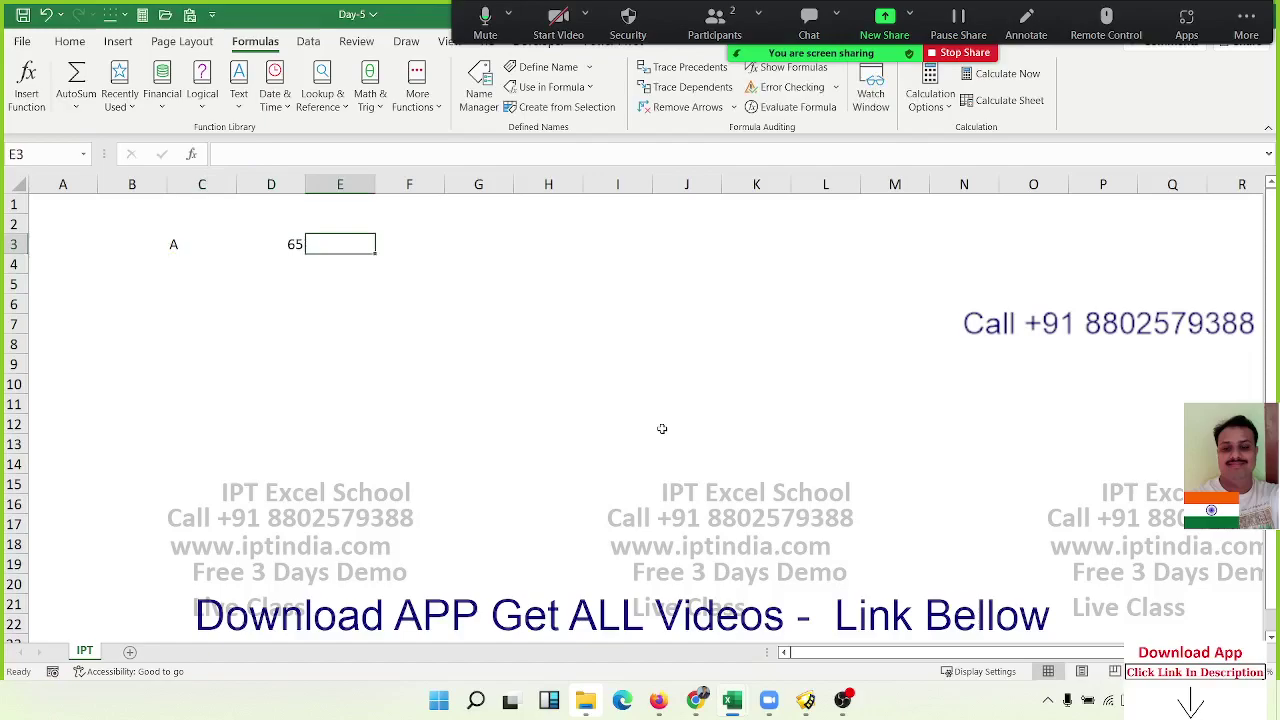
{"action": "type", "text": "cha"}
{"action": "key", "text": "BackSpace"}
{"action": "key", "text": "BackSpace"}
{"action": "key", "text": "BackSpace"}
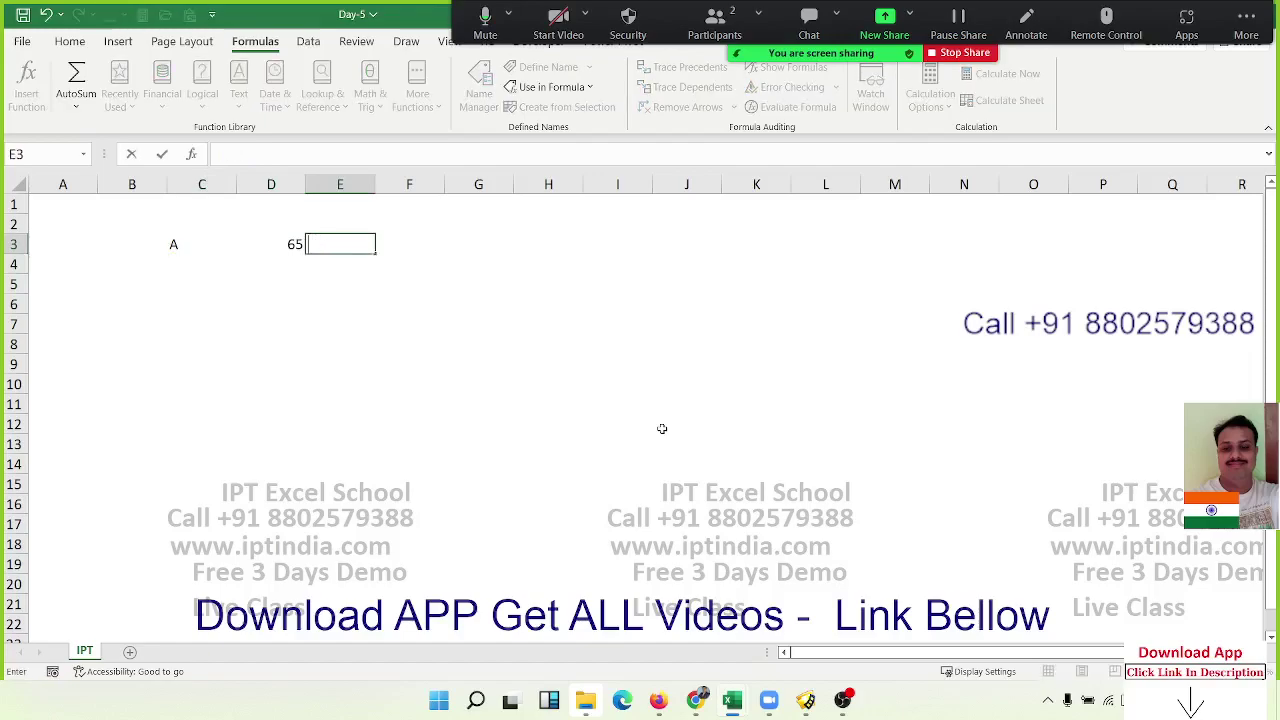
{"action": "type", "text": "=cha"}
{"action": "key", "text": "Tab"}
{"action": "type", "text": "d3"}
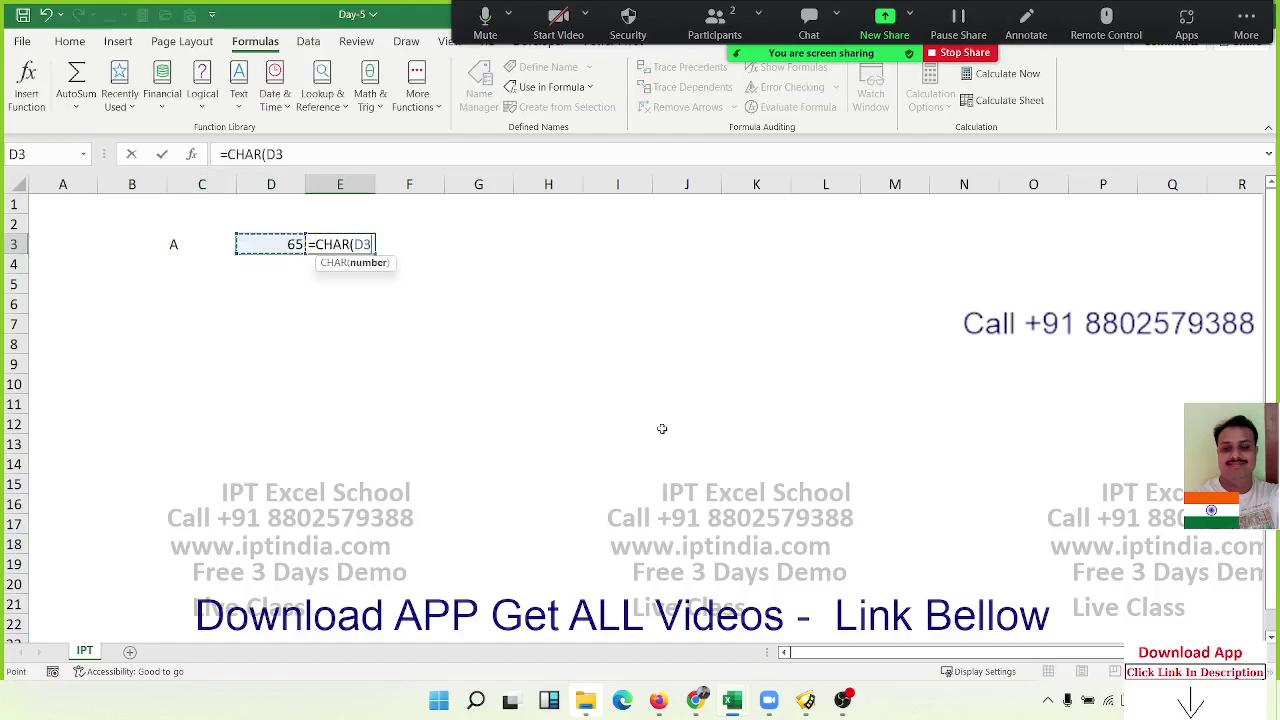
{"action": "key", "text": "Return"}
{"action": "key", "text": "Up"}
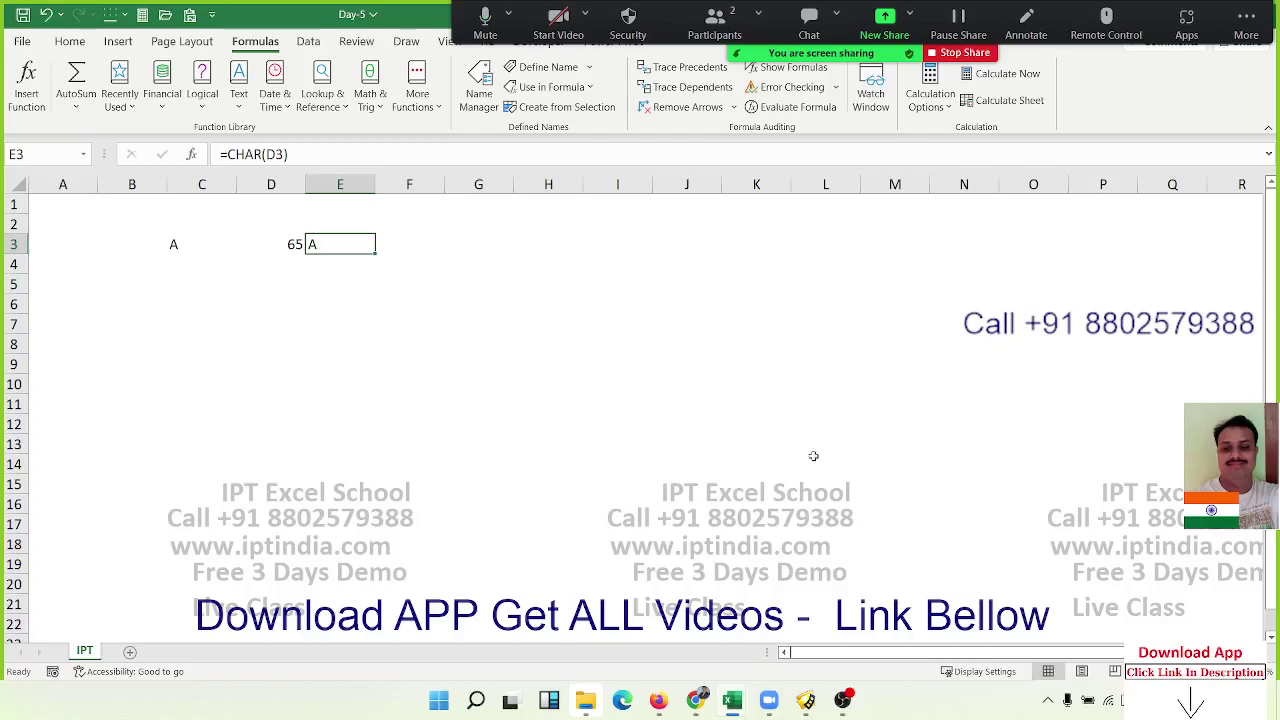
{"action": "left_click", "coordinate": [318, 305]}
{"action": "left_click", "coordinate": [289, 259]}
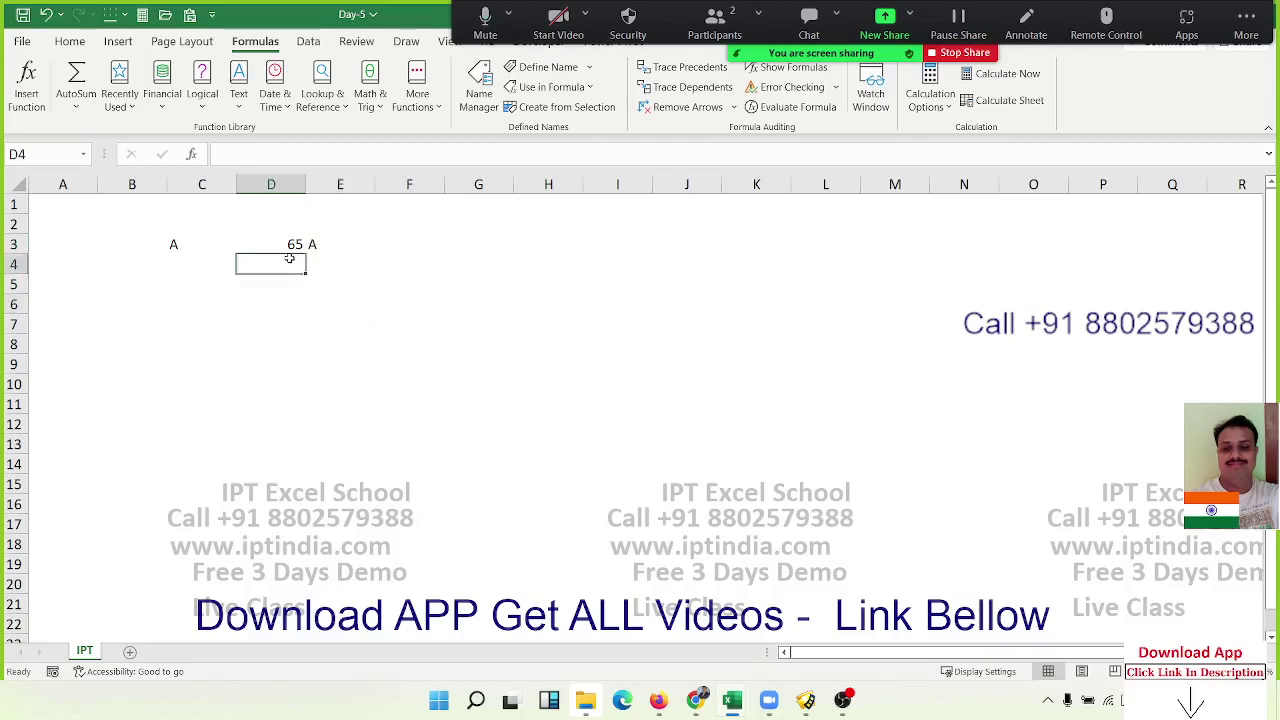
Enter a first name in cell C6.
{"action": "left_click", "coordinate": [180, 298]}
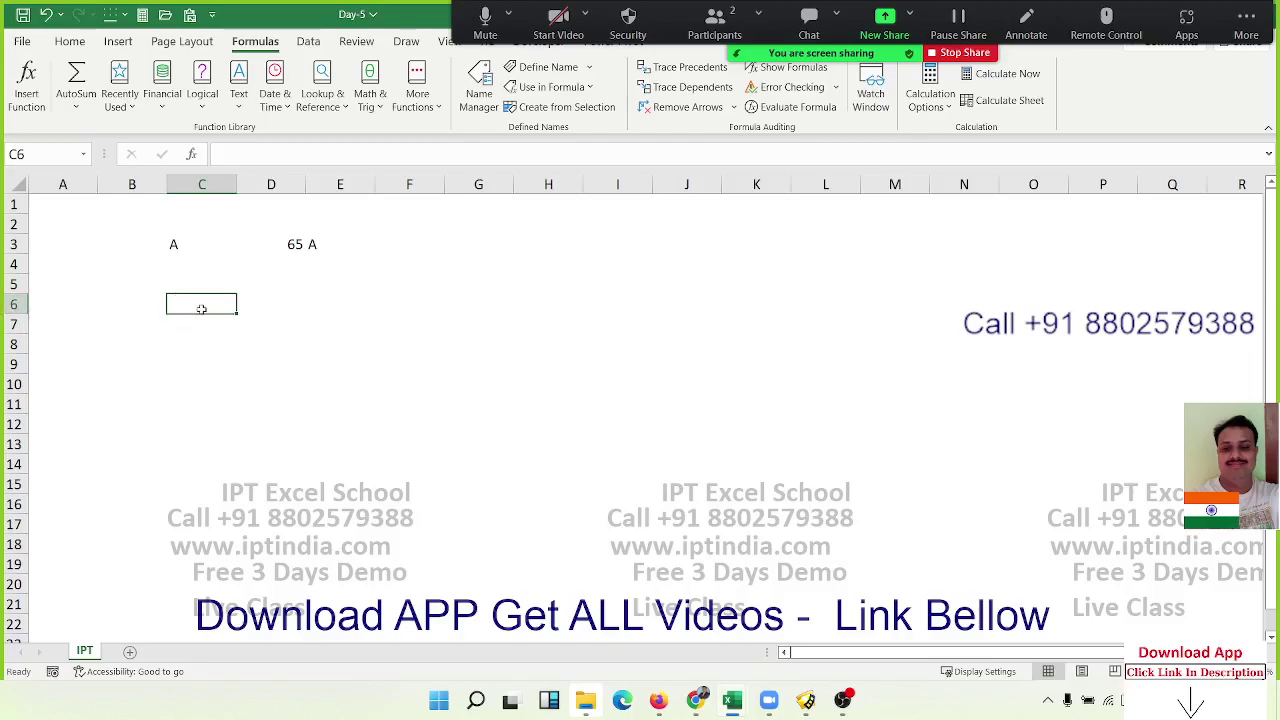
{"action": "type", "text": "Sujeet"}
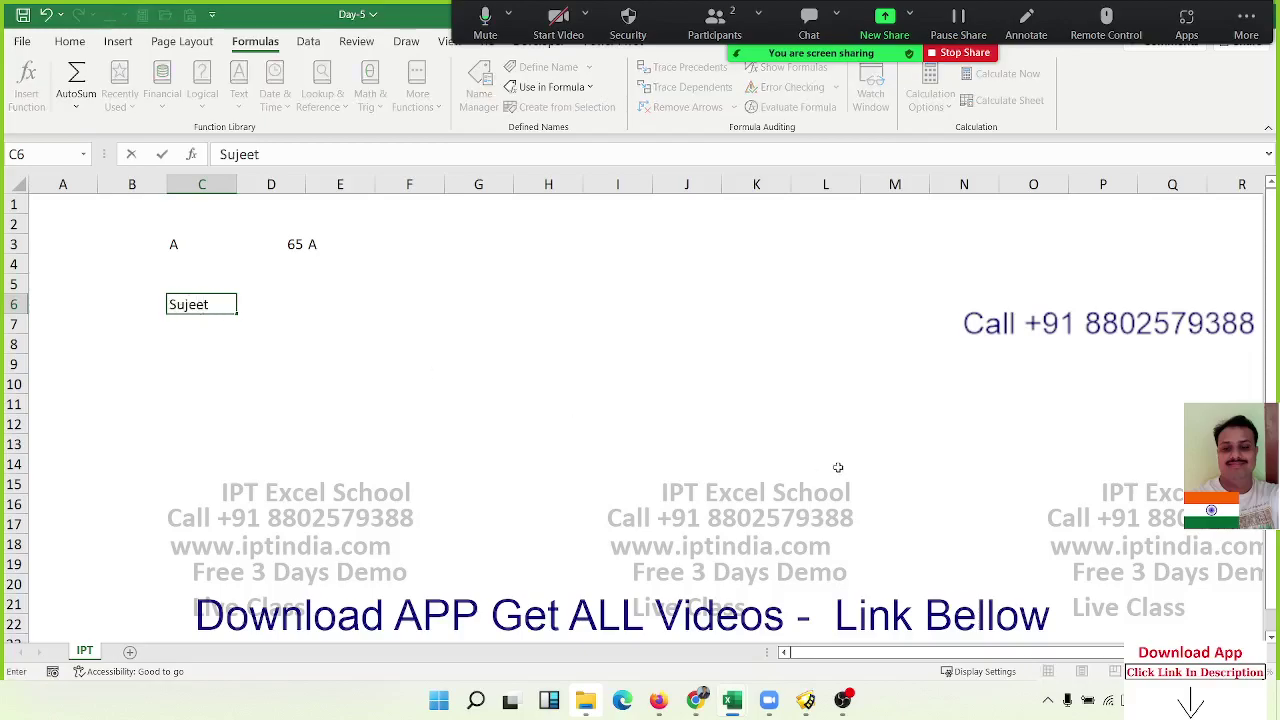
{"action": "key", "text": "Return"}
{"action": "key", "text": "Up"}
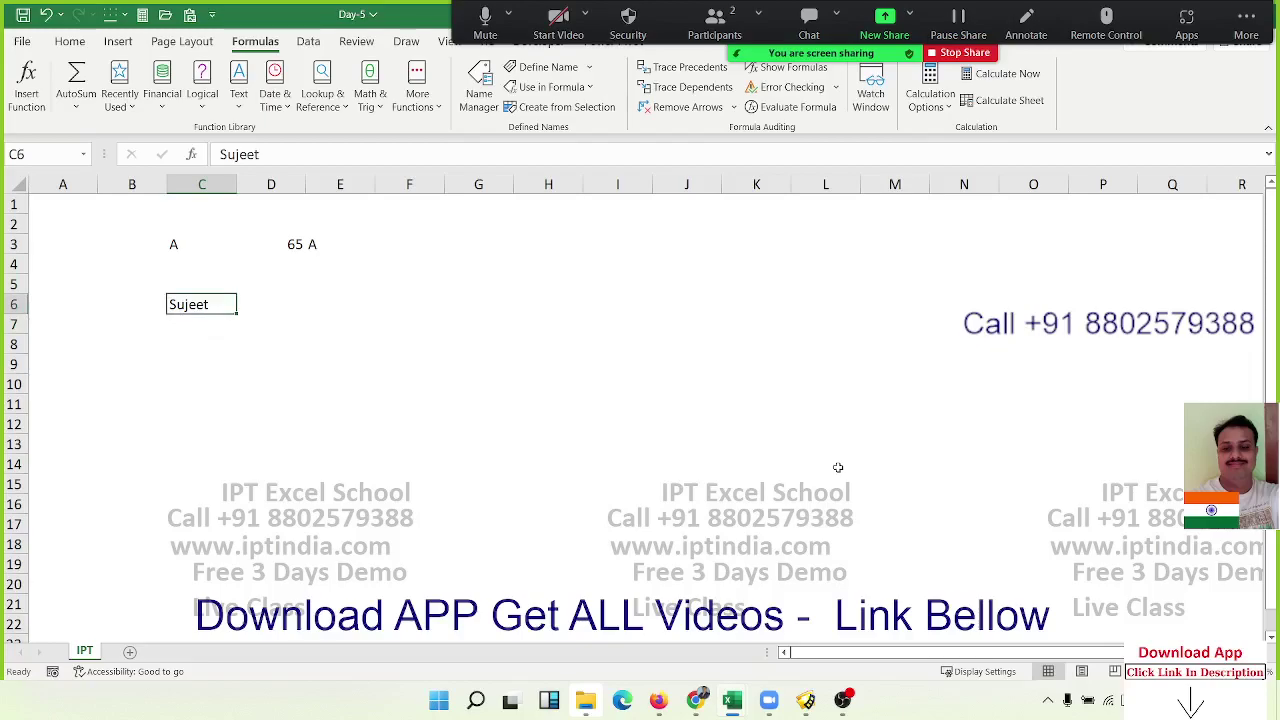
{"action": "key", "text": "Right"}
{"action": "type", "text": "="}
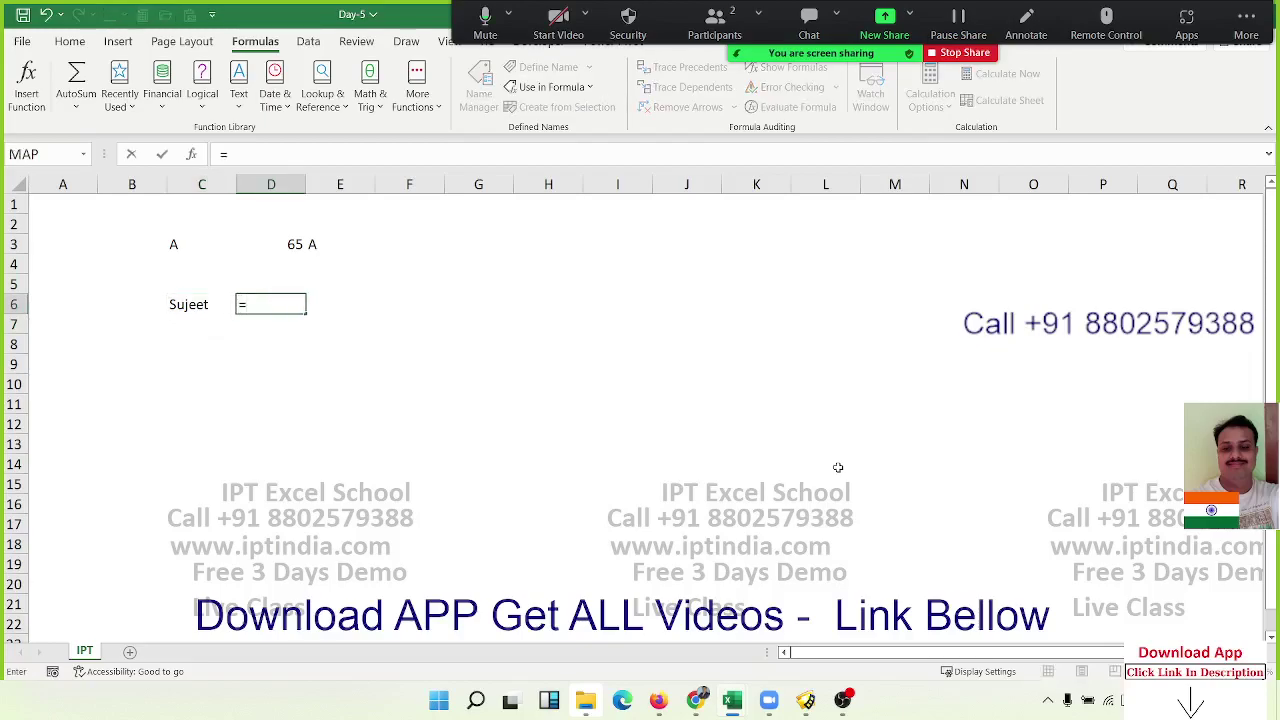
{"action": "key", "text": "Escape"}
Enter a full name with several extra spaces between first and last name in C7.
{"action": "key", "text": "Left"}
{"action": "key", "text": "Down"}
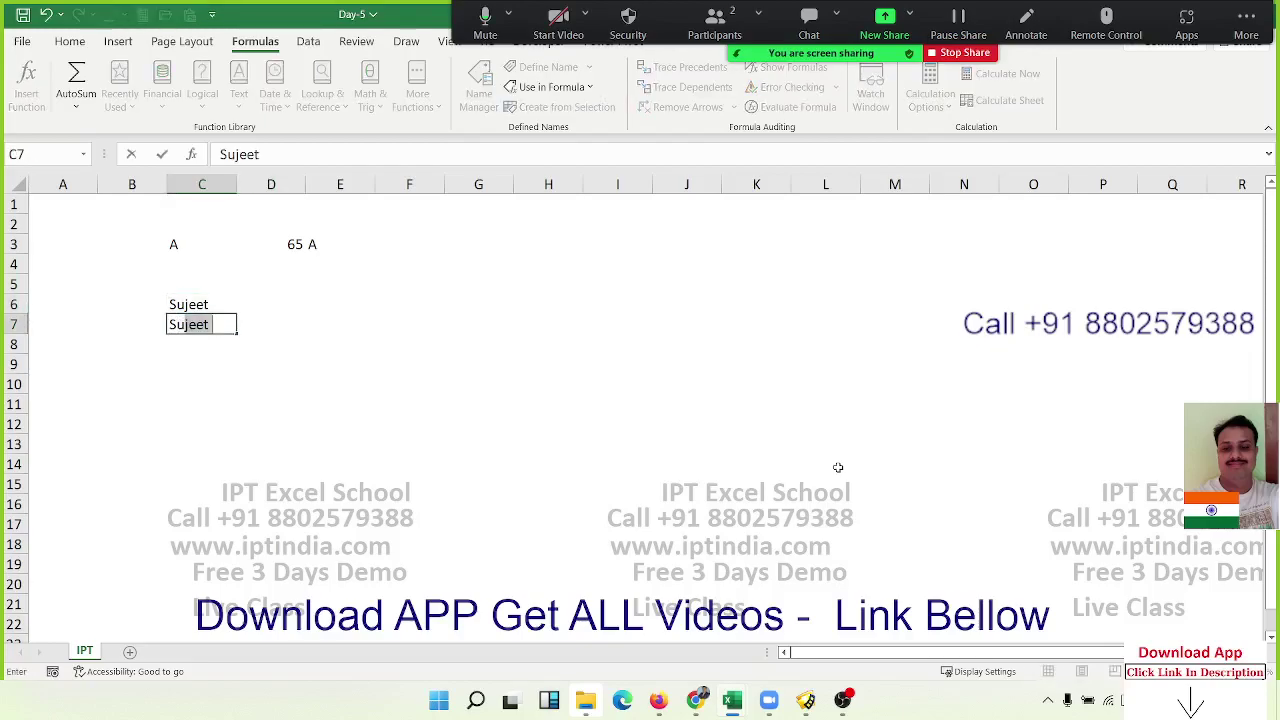
{"action": "key", "text": "Return"}
{"action": "key", "text": "Up"}
{"action": "key", "text": "Up"}
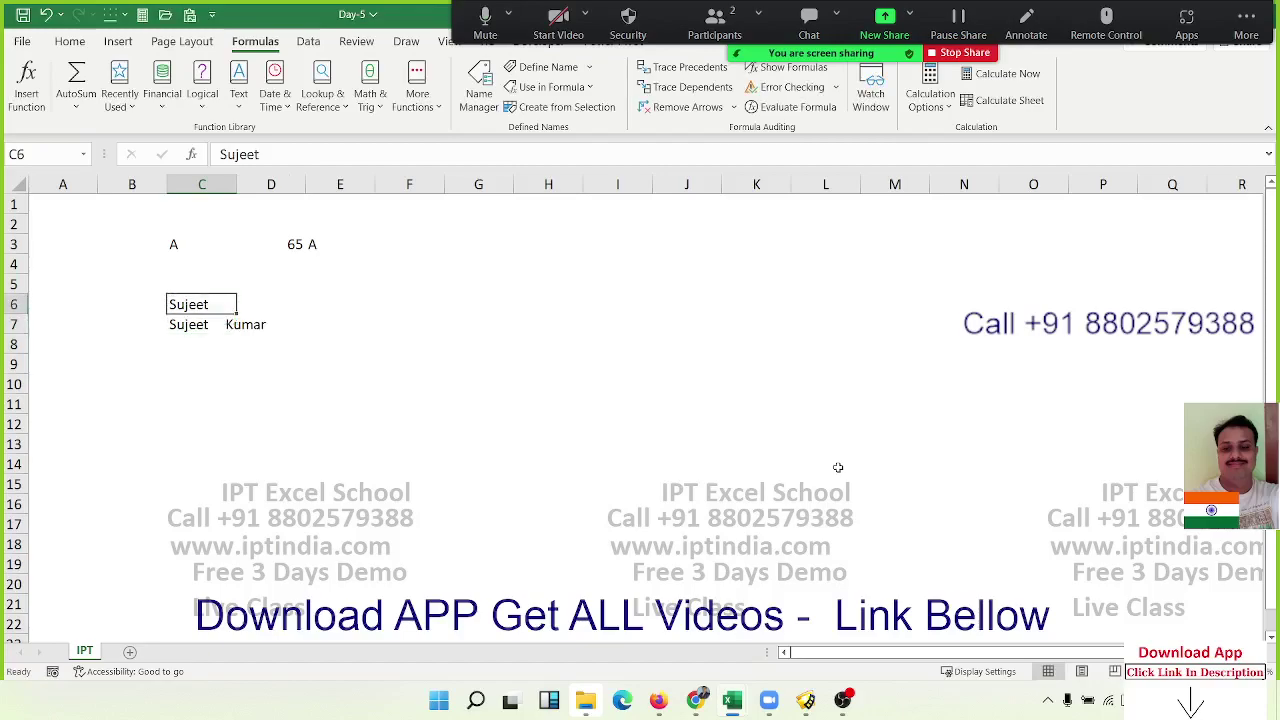
{"action": "key", "text": "Right"}
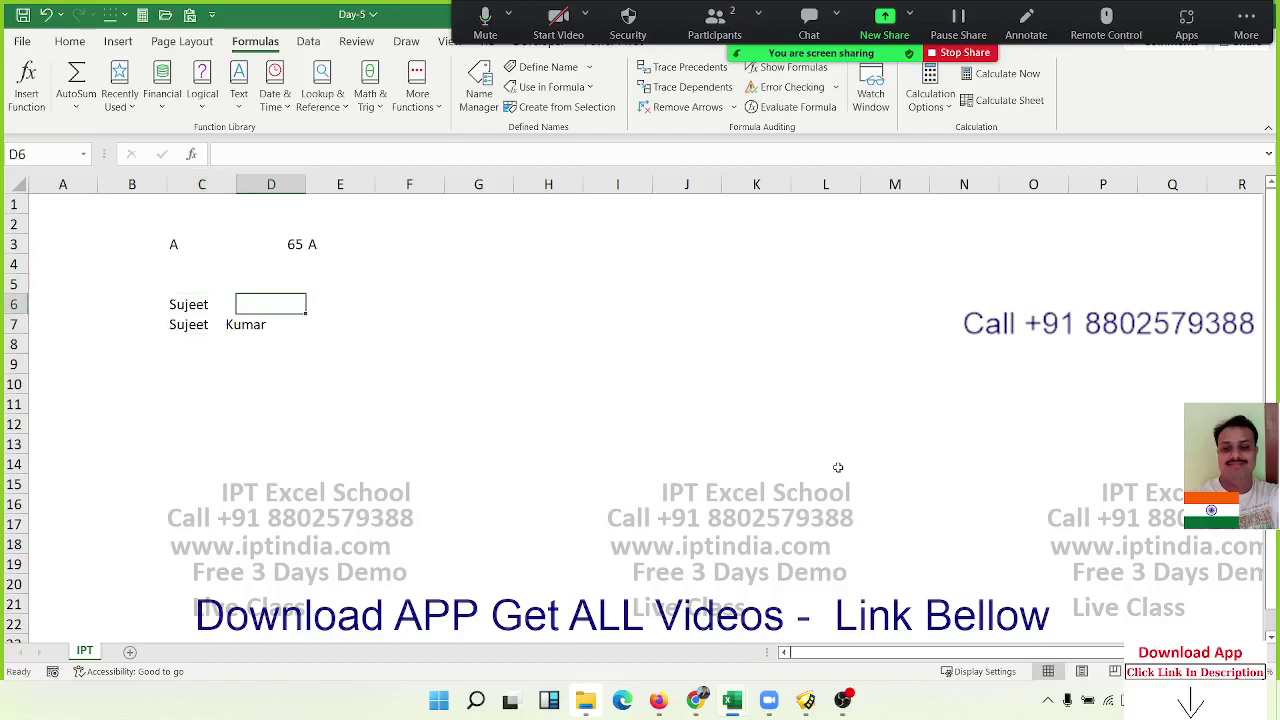
Enter =TRIM(C6) in E6 and fill it down into E7 with Ctrl+D.
{"action": "key", "text": "Right"}
{"action": "type", "text": "="}
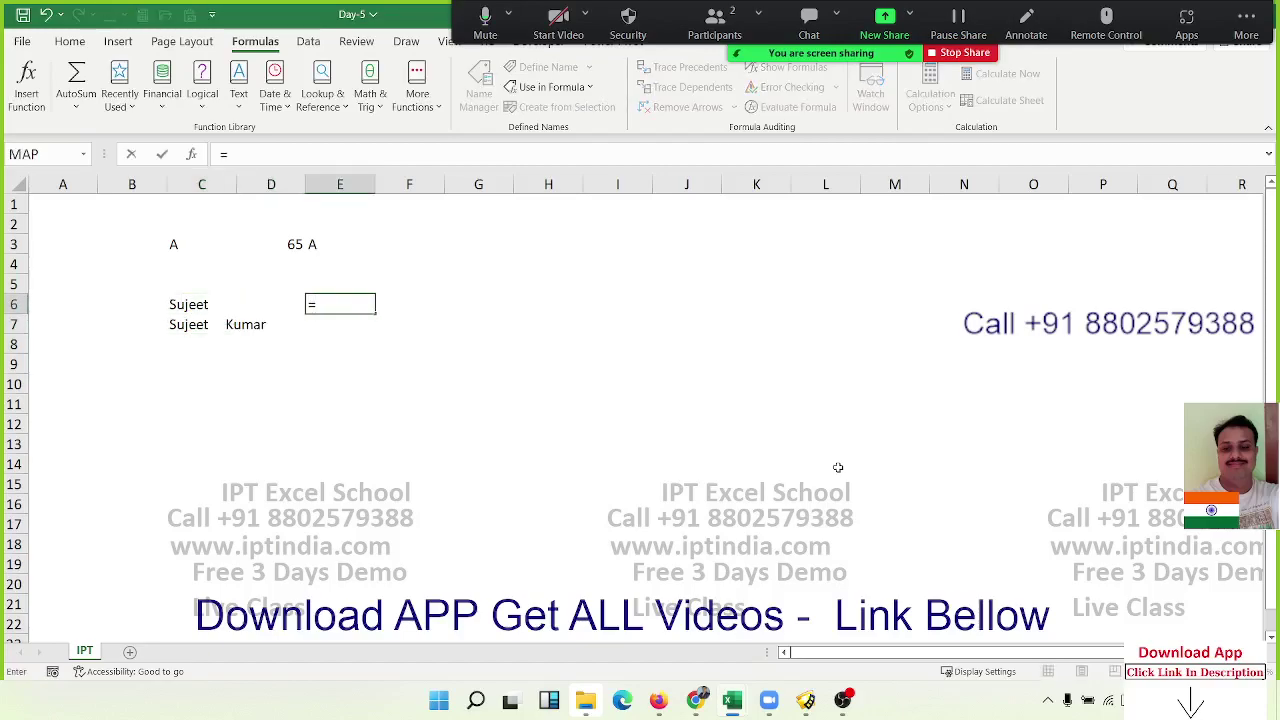
{"action": "type", "text": "t"}
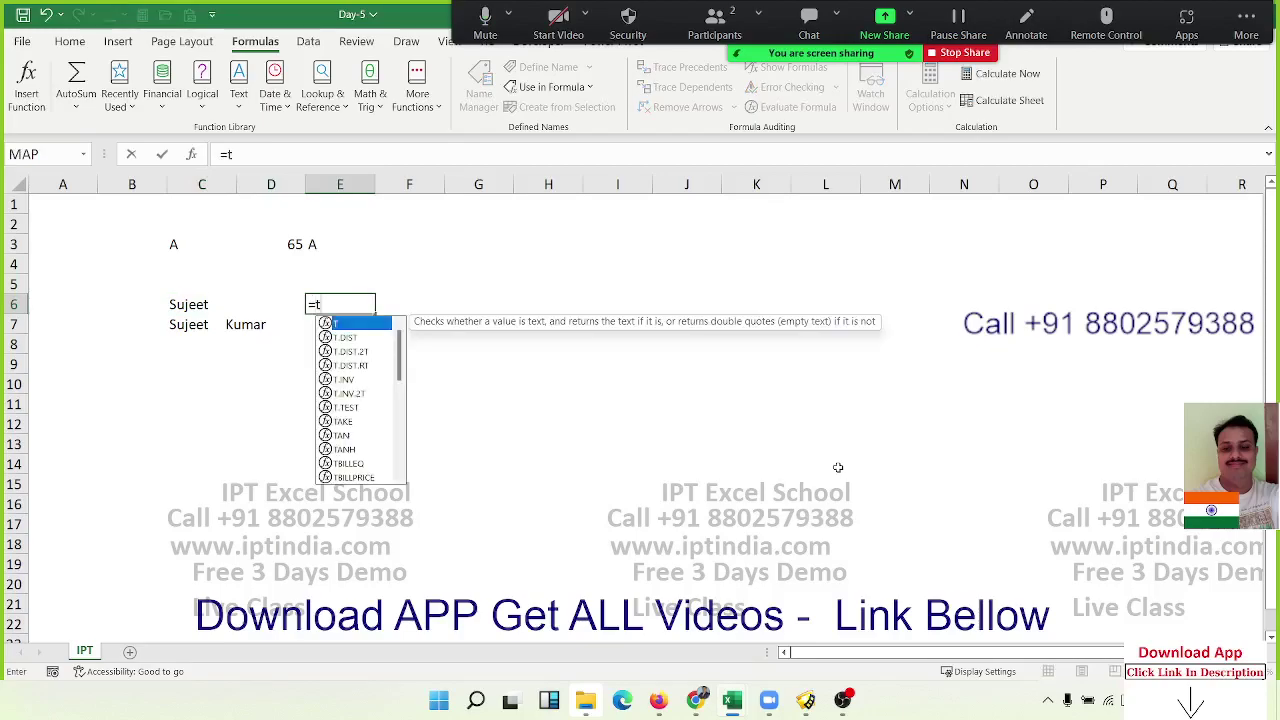
{"action": "type", "text": "r"}
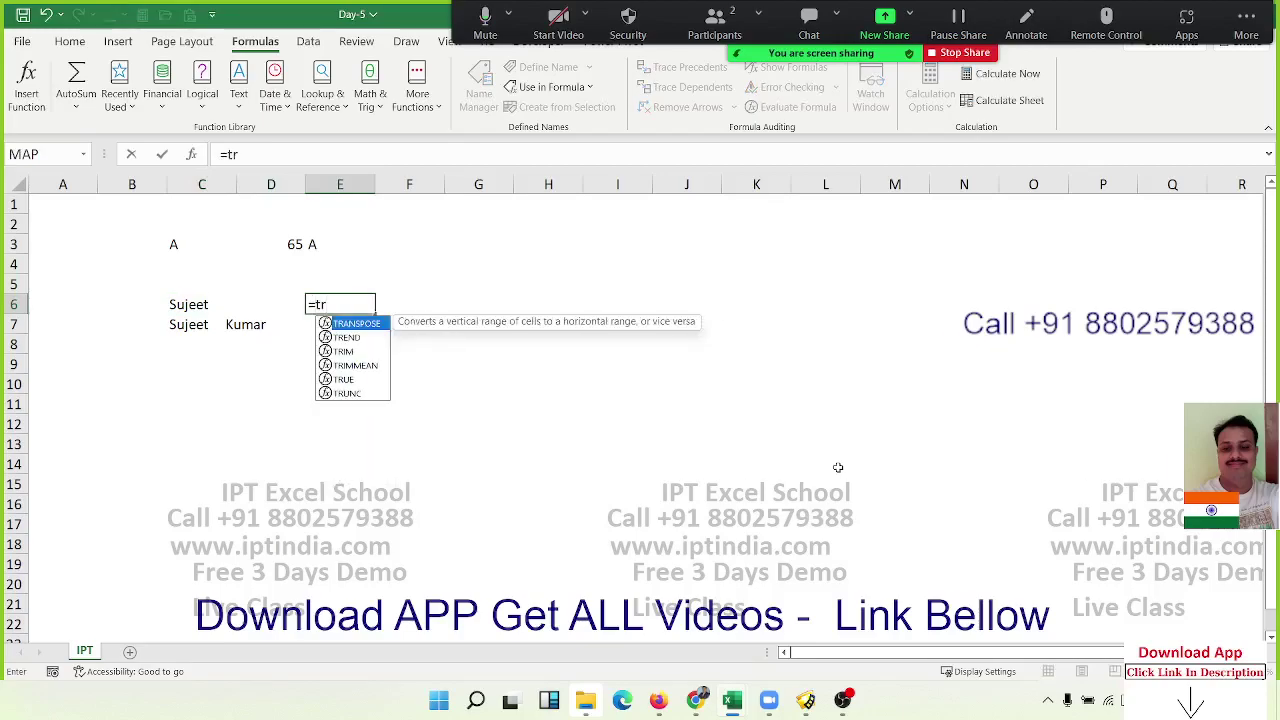
{"action": "key", "text": "Down"}
{"action": "key", "text": "Down"}
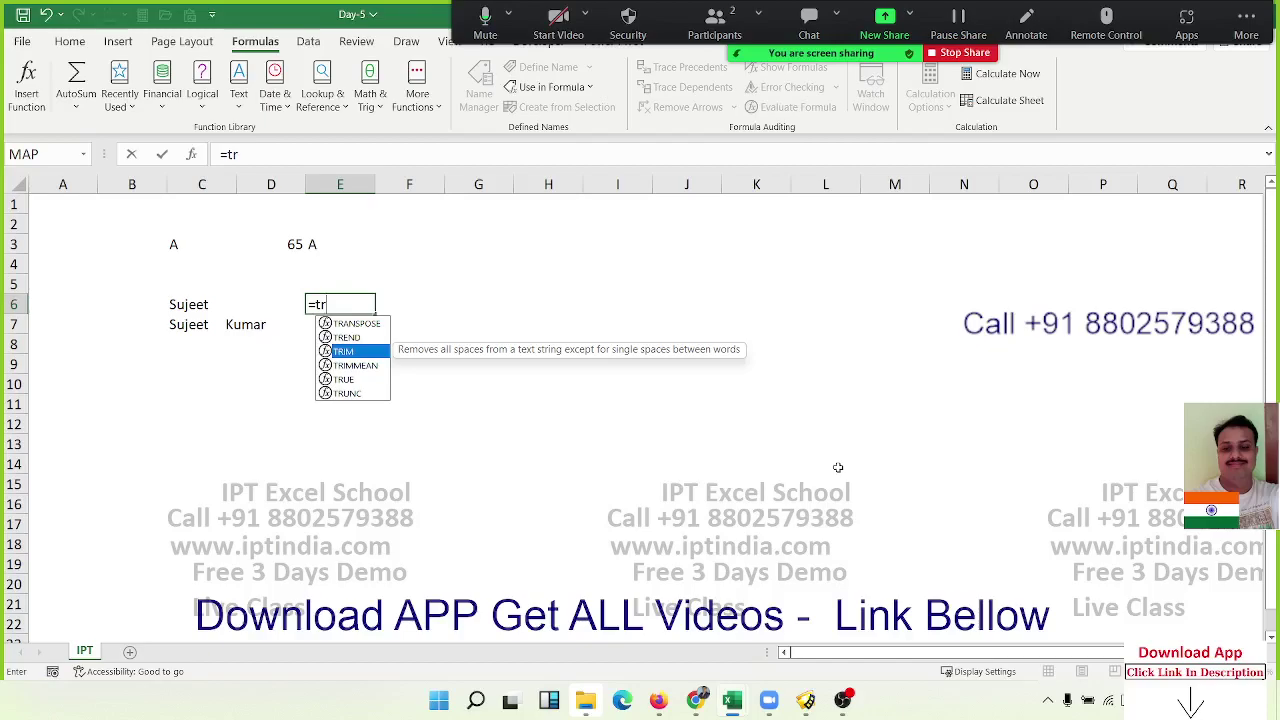
{"action": "key", "text": "Tab"}
{"action": "key", "text": "Left"}
{"action": "key", "text": "Left"}
{"action": "key", "text": "Return"}
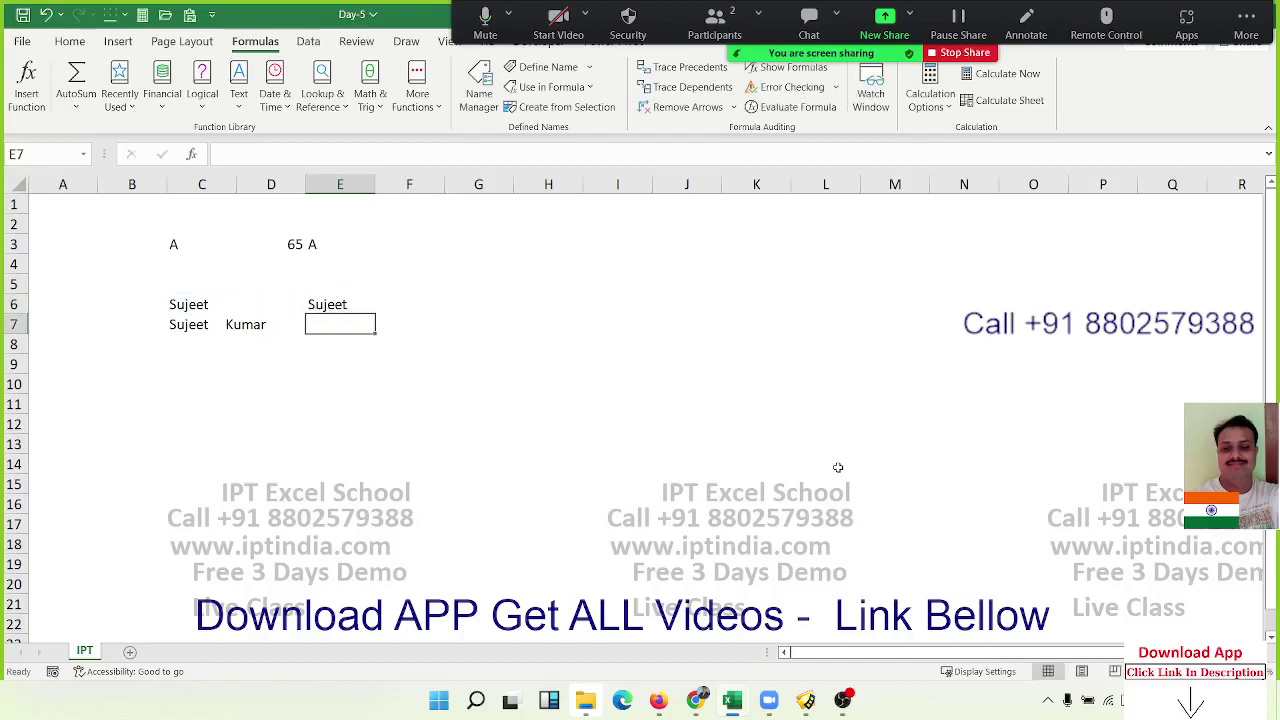
{"action": "key", "text": "Up"}
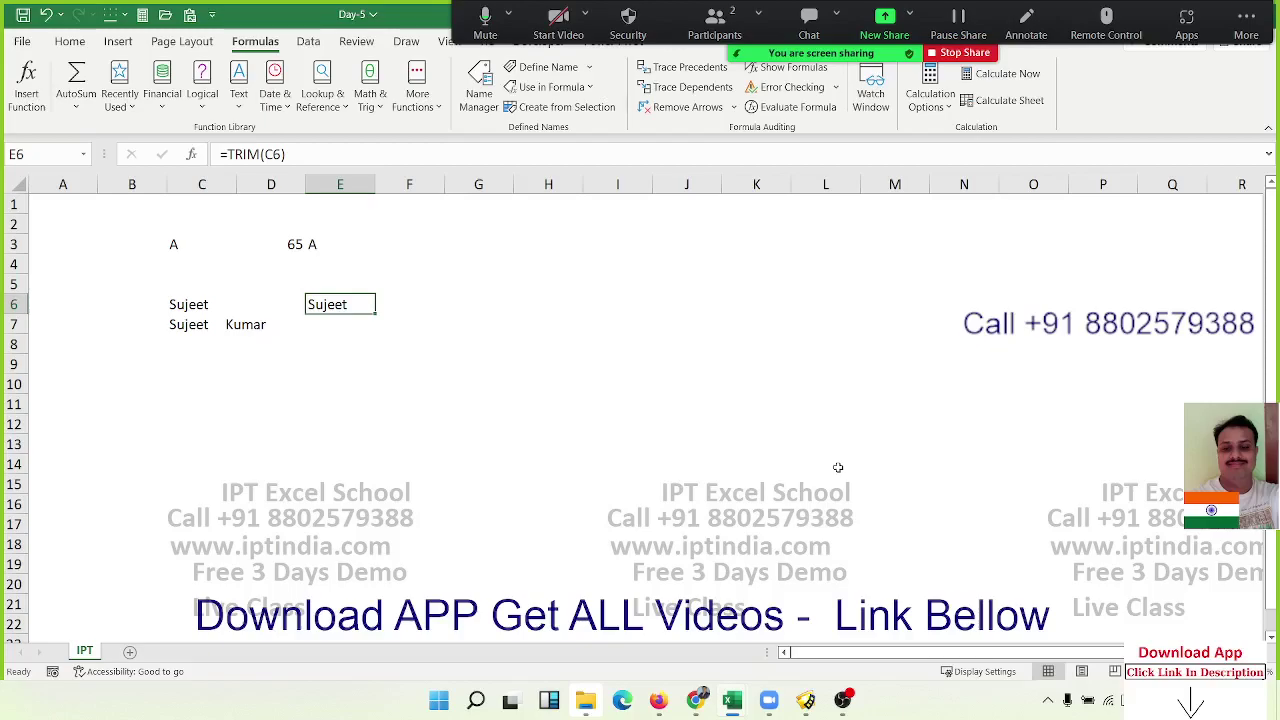
{"action": "key", "text": "Down"}
{"action": "key", "text": "ctrl+d"}
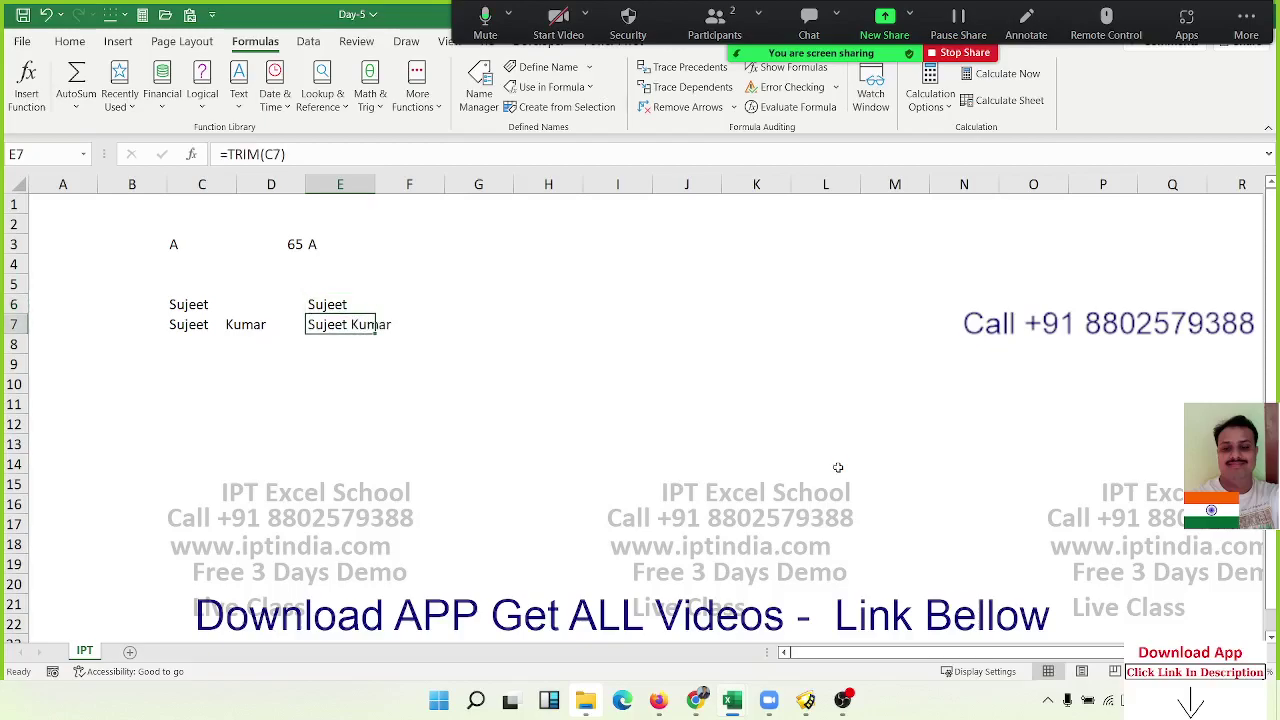
Return to E7 to show its =TRIM(C7) formula with a single-spaced name.
{"action": "key", "text": "Down"}
{"action": "key", "text": "Left"}
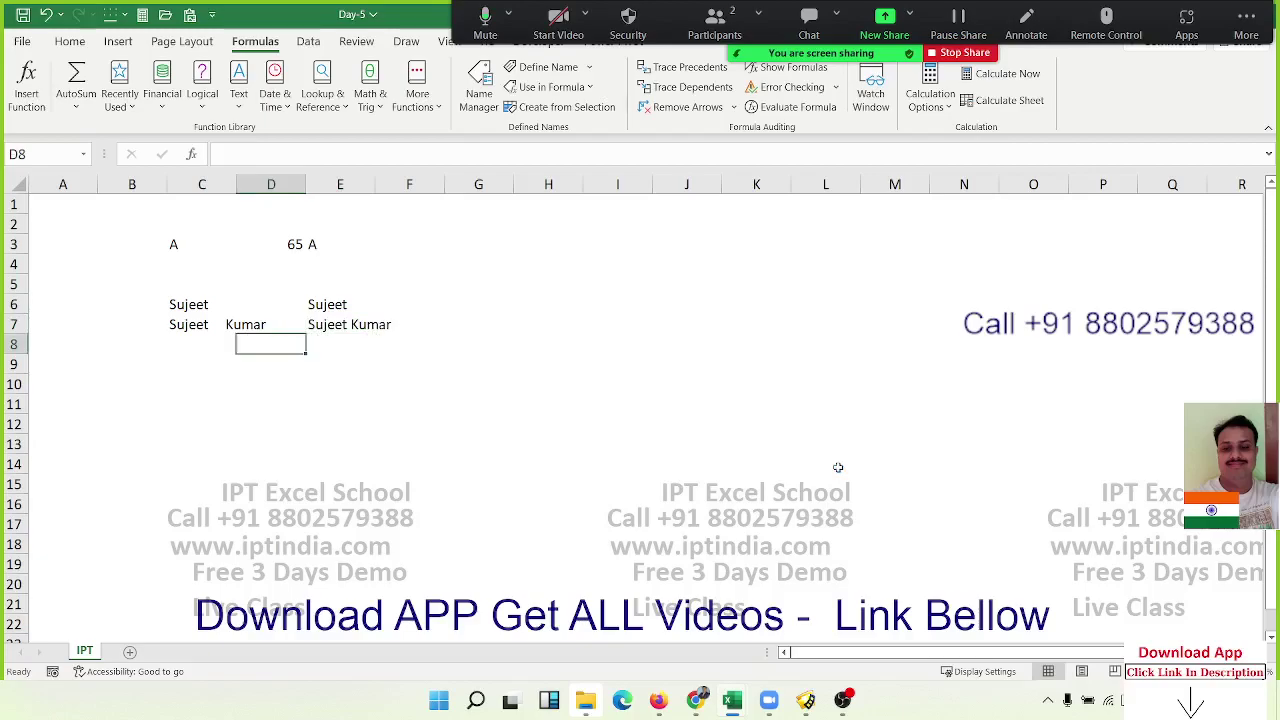
{"action": "key", "text": "Left"}
{"action": "key", "text": "Right"}
{"action": "key", "text": "Right"}
{"action": "key", "text": "Right"}
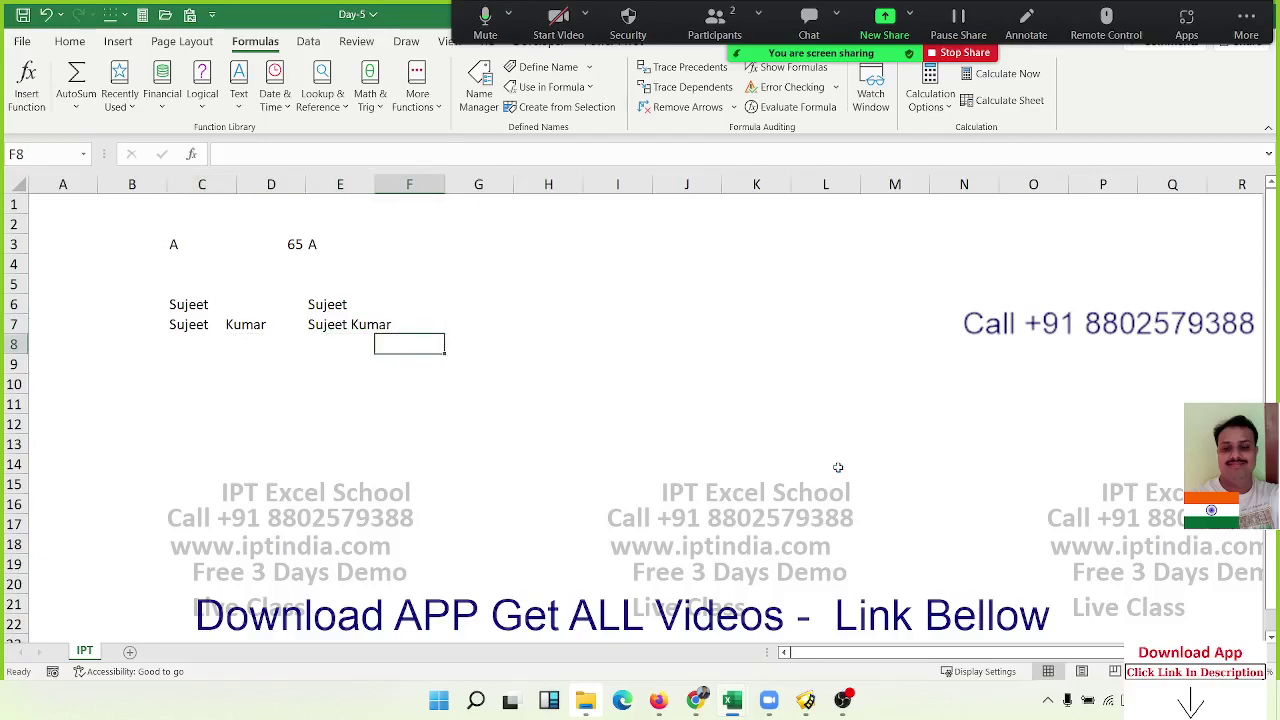
{"action": "key", "text": "Up"}
{"action": "key", "text": "Left"}
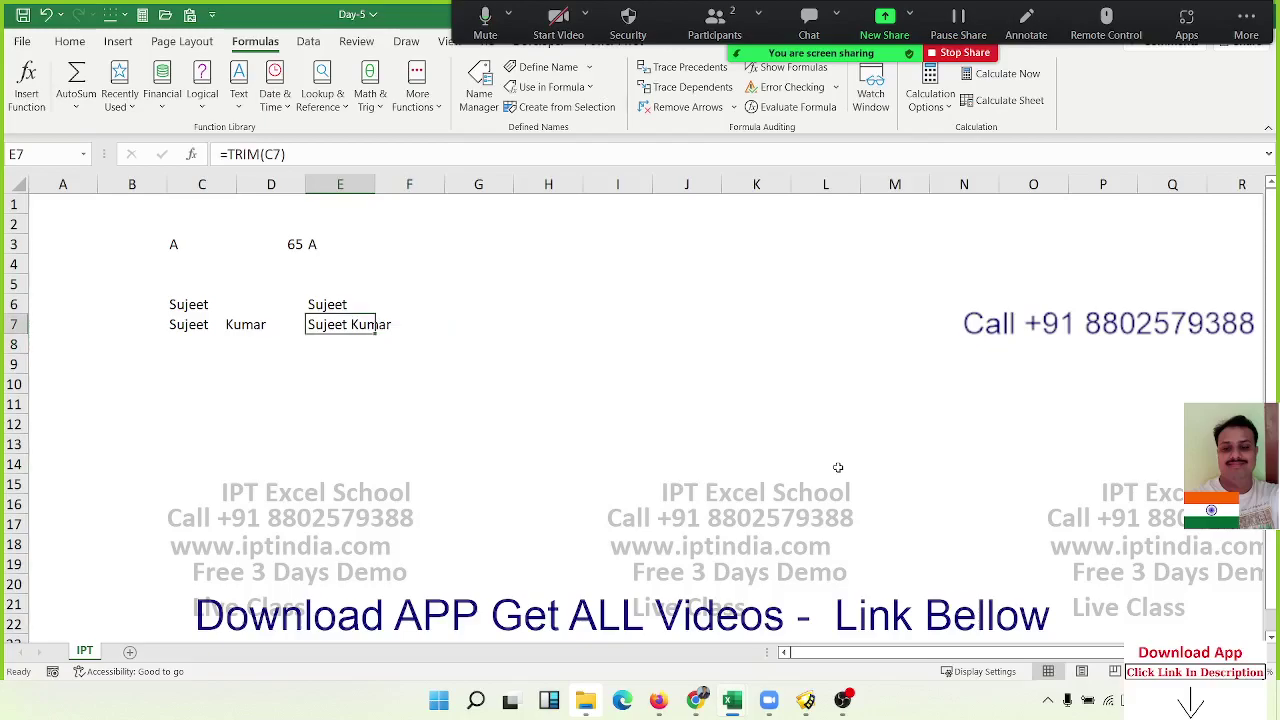
{"action": "key", "text": "Left"}
{"action": "key", "text": "Left"}
{"action": "key", "text": "Left"}
{"action": "key", "text": "Right"}
{"action": "key", "text": "Right"}
{"action": "key", "text": "Right"}
{"action": "key", "text": "Left"}
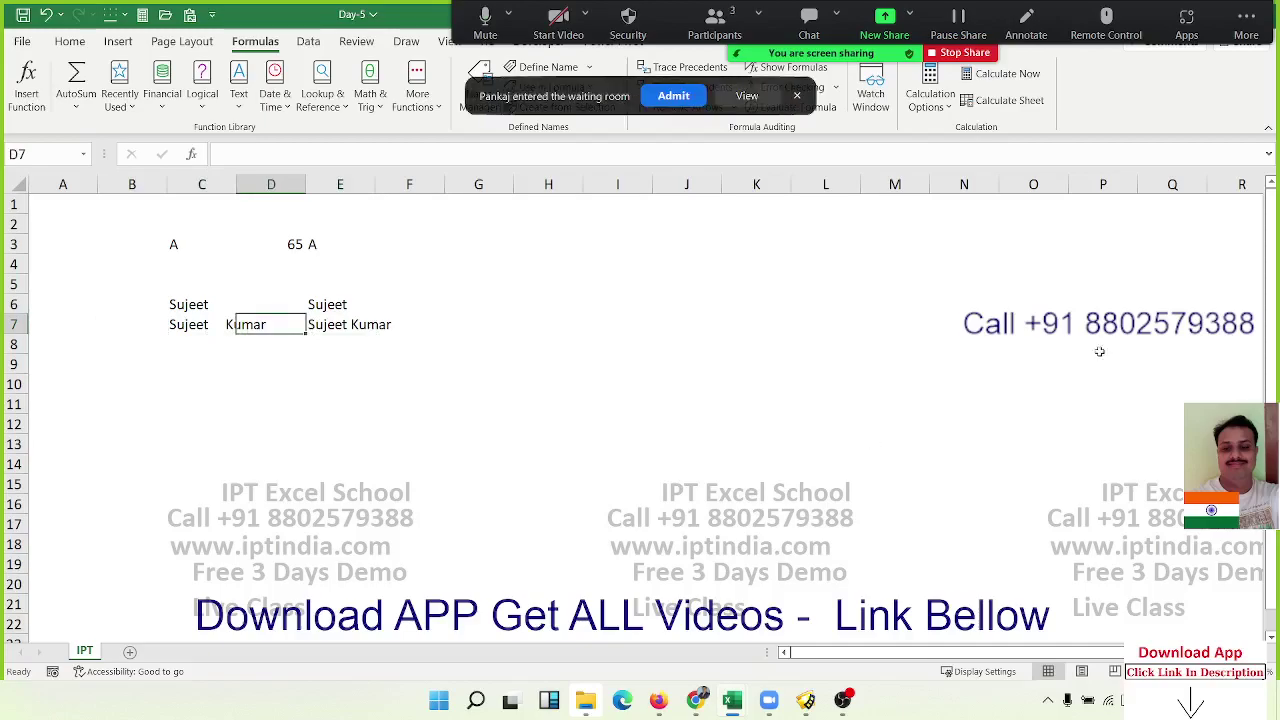
Dismiss the Zoom waiting-room popup, open and close Participants, and select C9.
{"action": "left_click", "coordinate": [686, 100]}
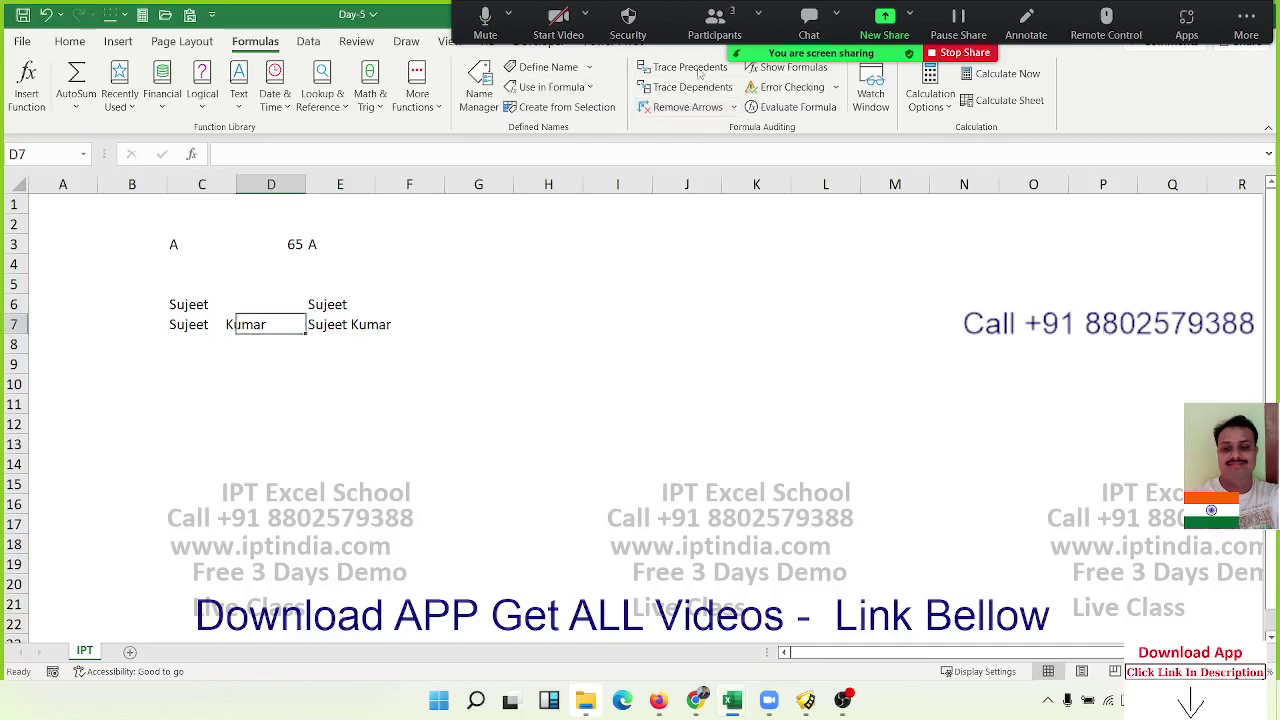
{"action": "left_click", "coordinate": [714, 22]}
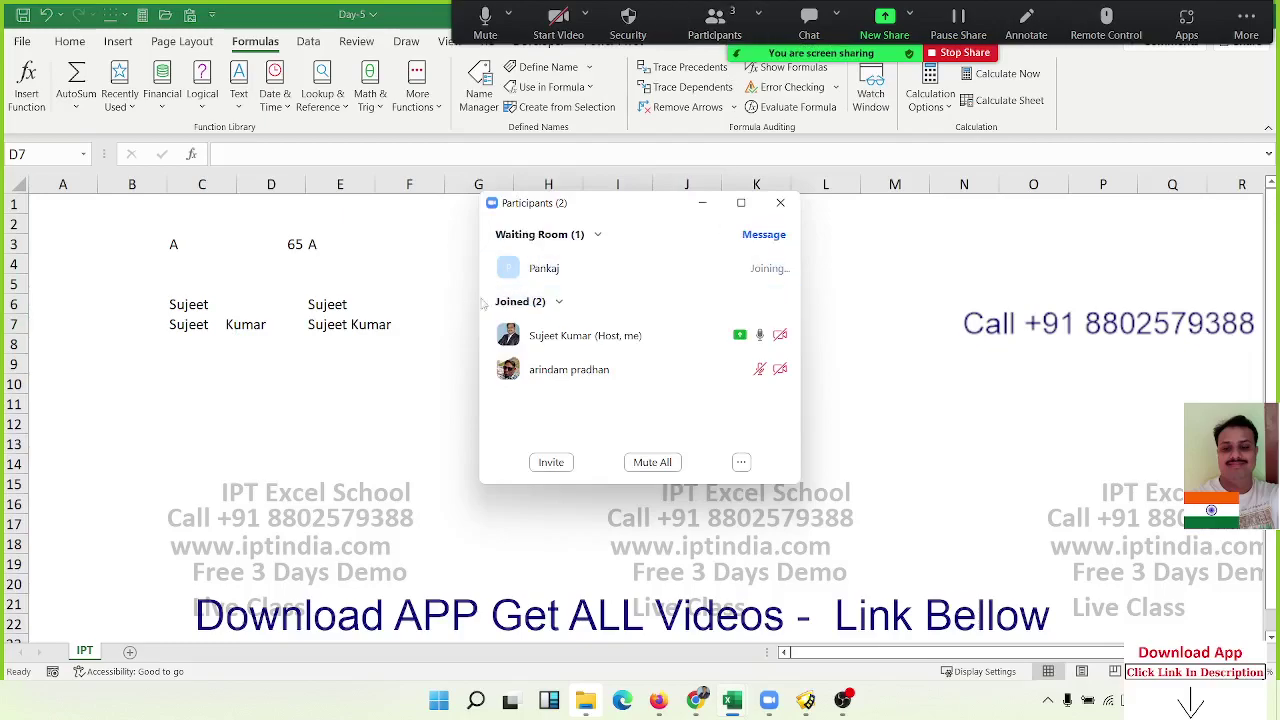
{"action": "left_click", "coordinate": [780, 203]}
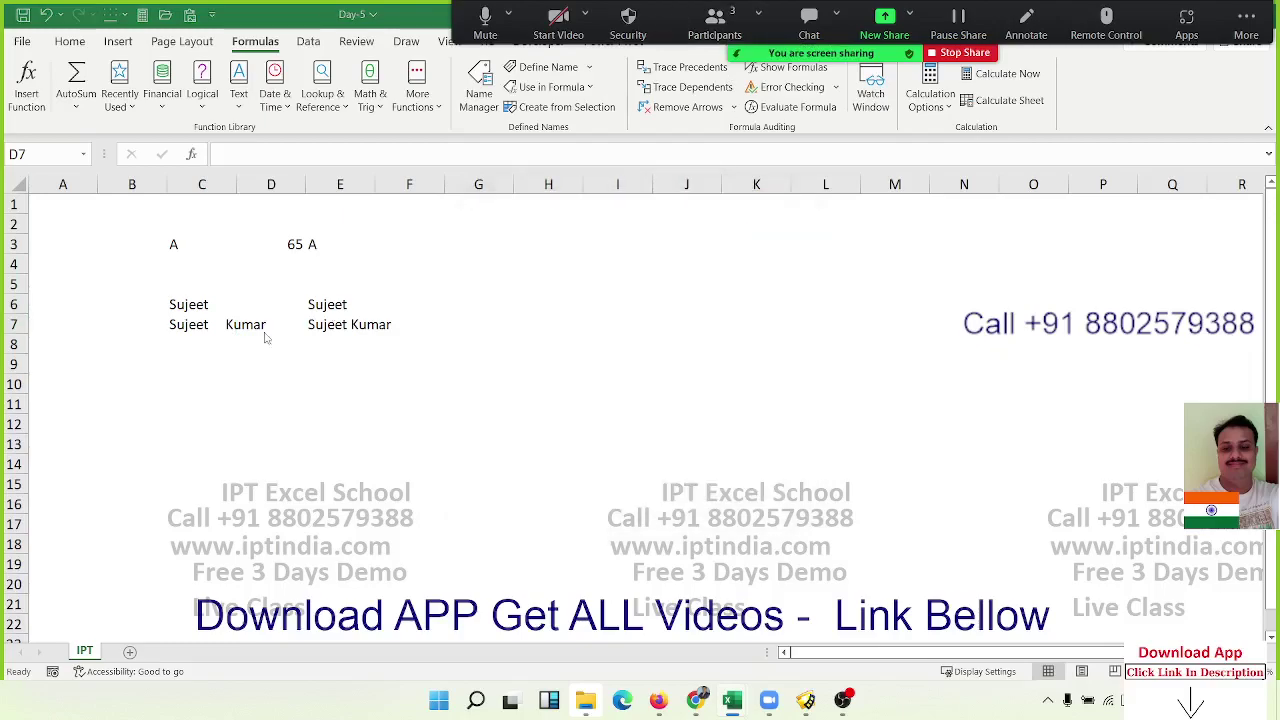
{"action": "left_click", "coordinate": [191, 363]}
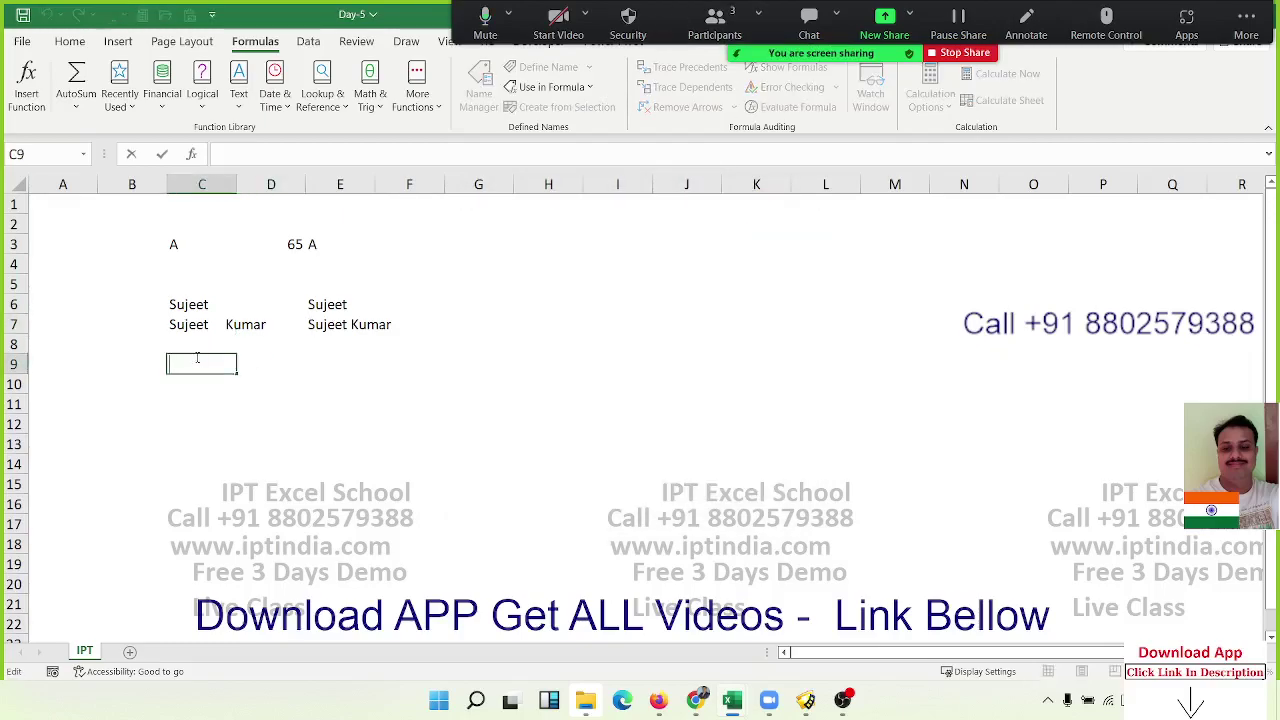
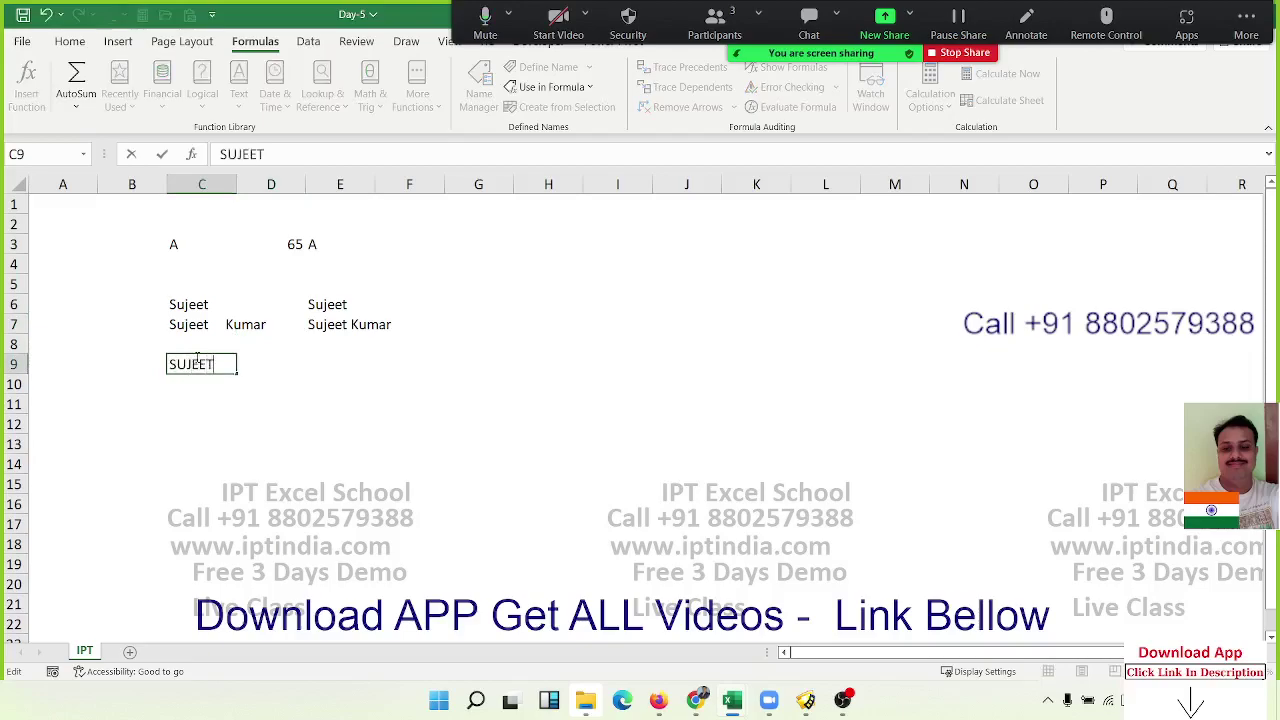
Enter a name in C9 with the capitalised first name and the surname on two lines.
{"action": "key", "text": "Return"}
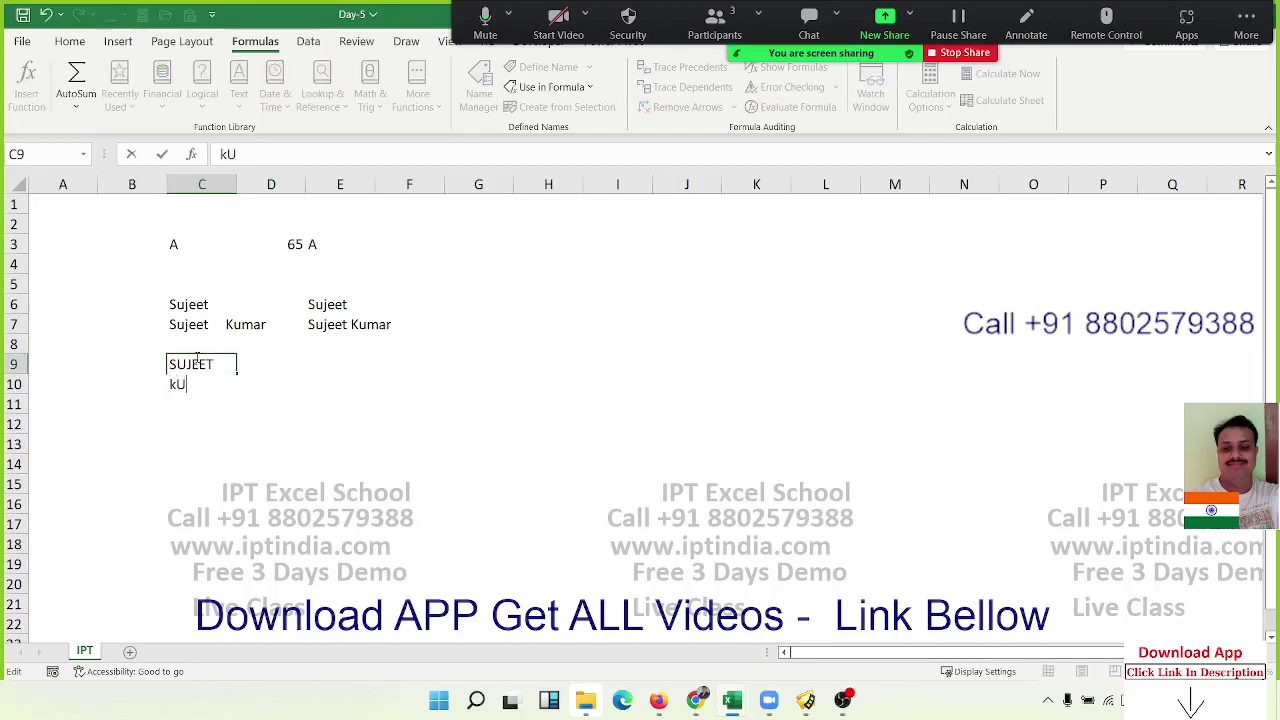
{"action": "key", "text": "Return"}
{"action": "left_click", "coordinate": [197, 362]}
Enter =TRIM(C9) in D9, which joins the two lines without a space.
{"action": "key", "text": "Right"}
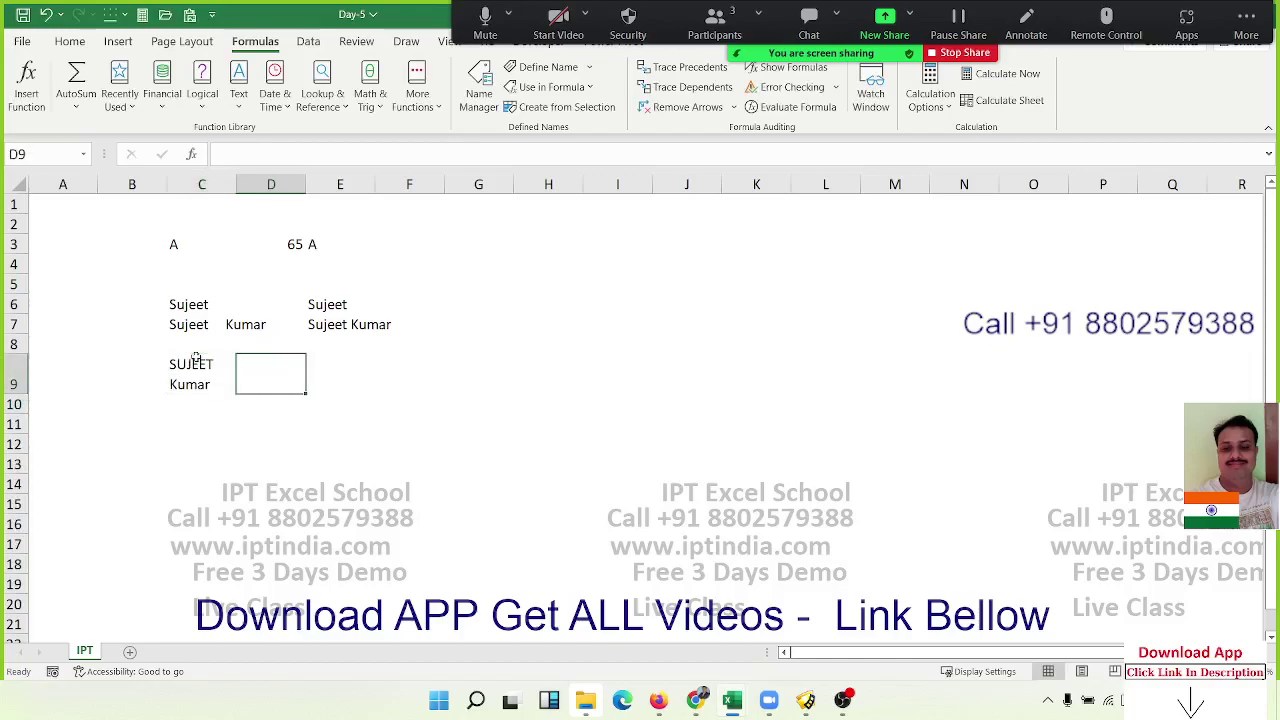
{"action": "type", "text": "=t"}
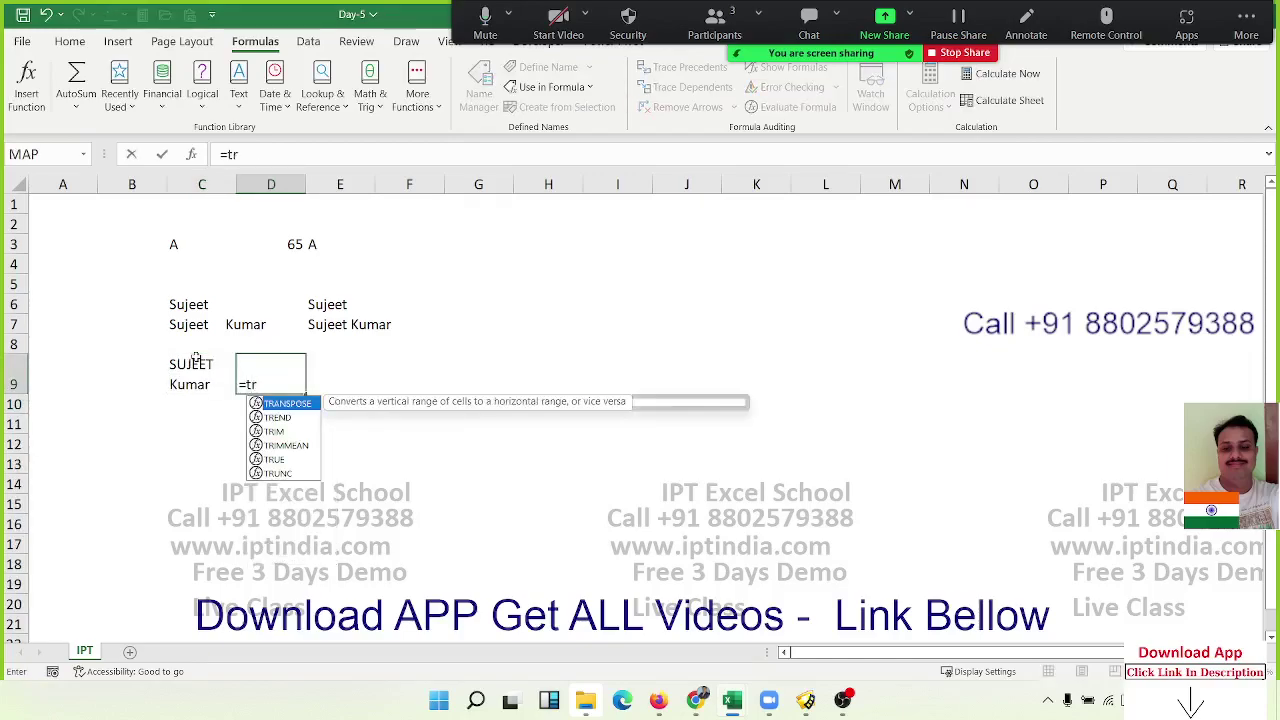
{"action": "type", "text": "r"}
{"action": "key", "text": "Tab"}
{"action": "left_click", "coordinate": [197, 362]}
{"action": "key", "text": "Return"}
{"action": "key", "text": "Up"}
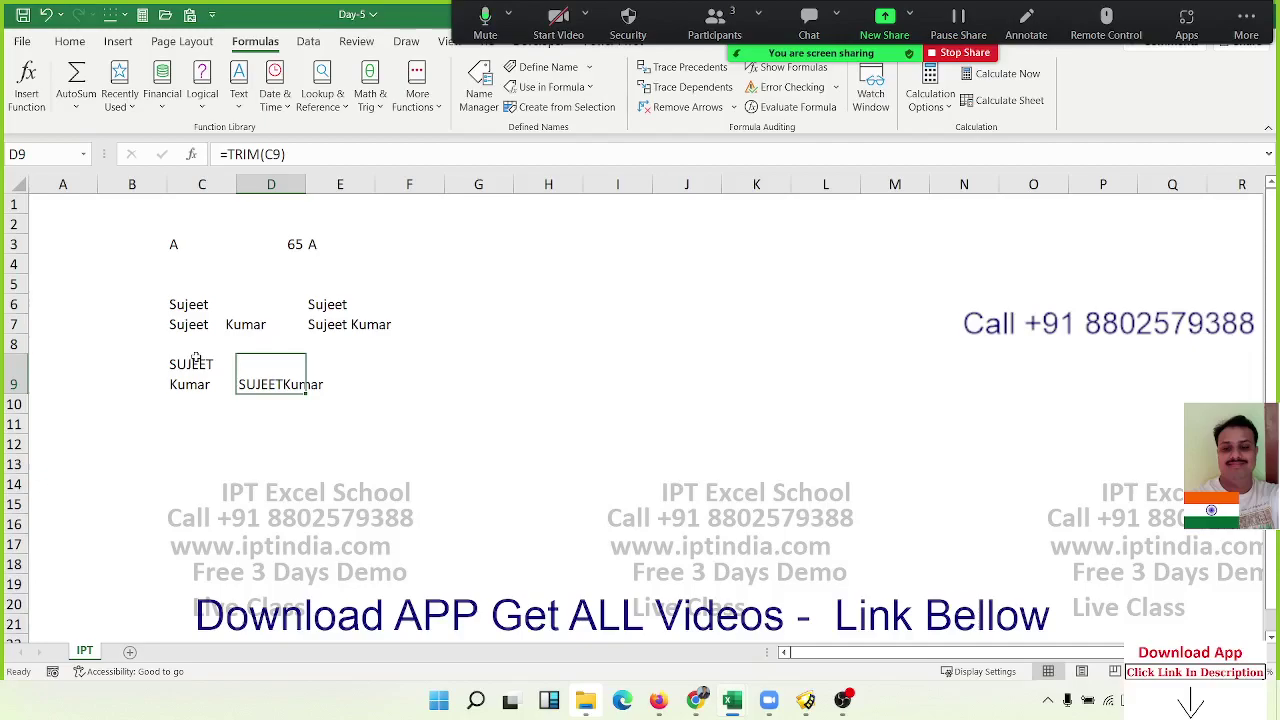
Enter =LEN(D9) in F9, returning 12 characters for the trimmed name.
{"action": "left_click", "coordinate": [382, 386]}
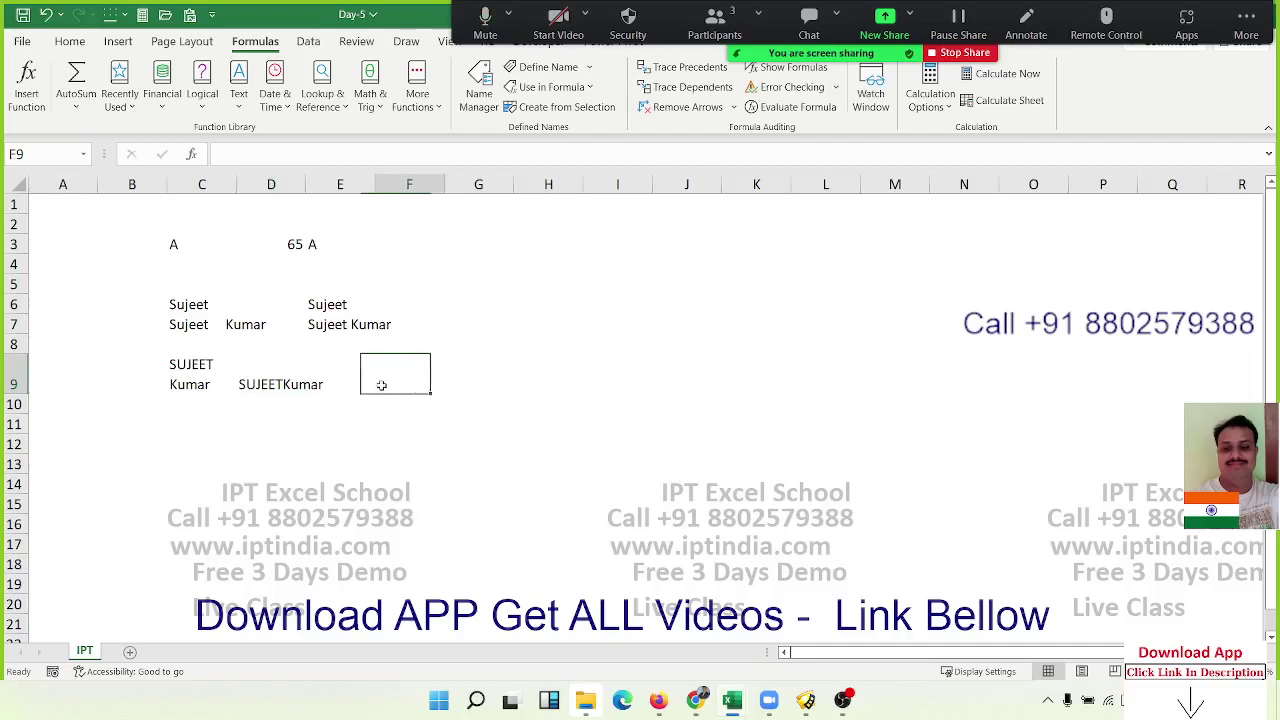
{"action": "type", "text": "="}
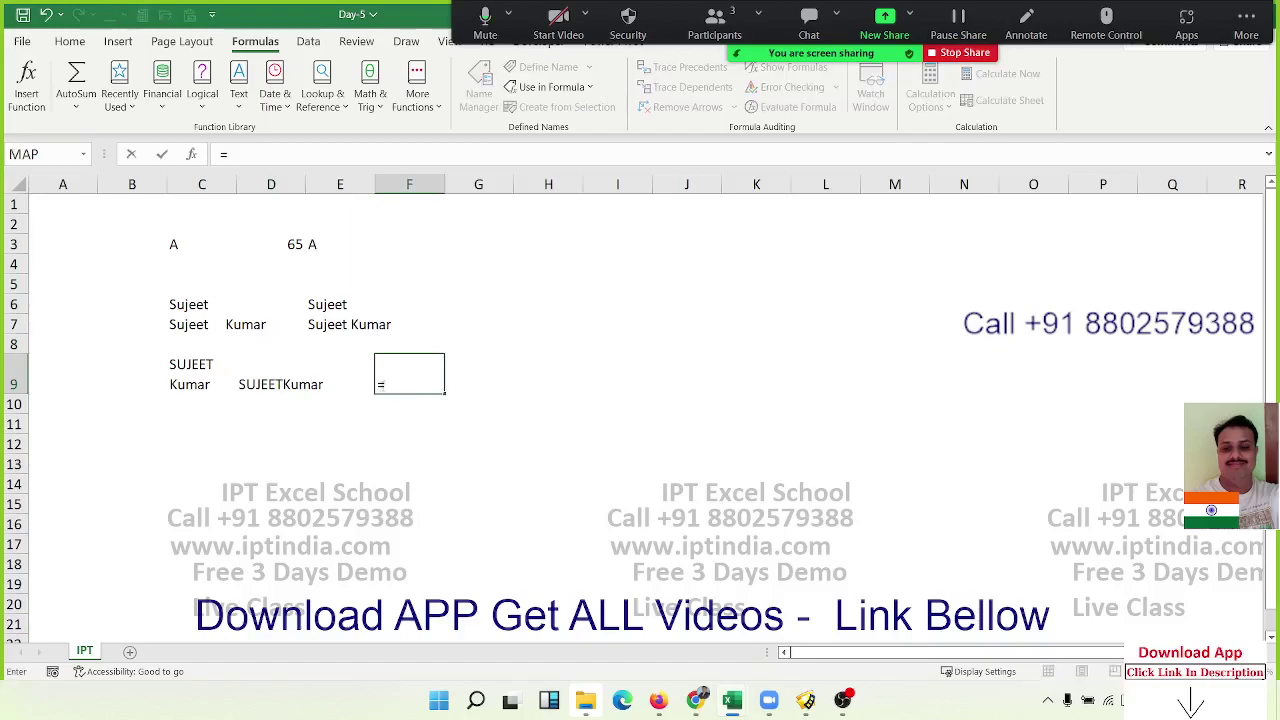
{"action": "type", "text": "len"}
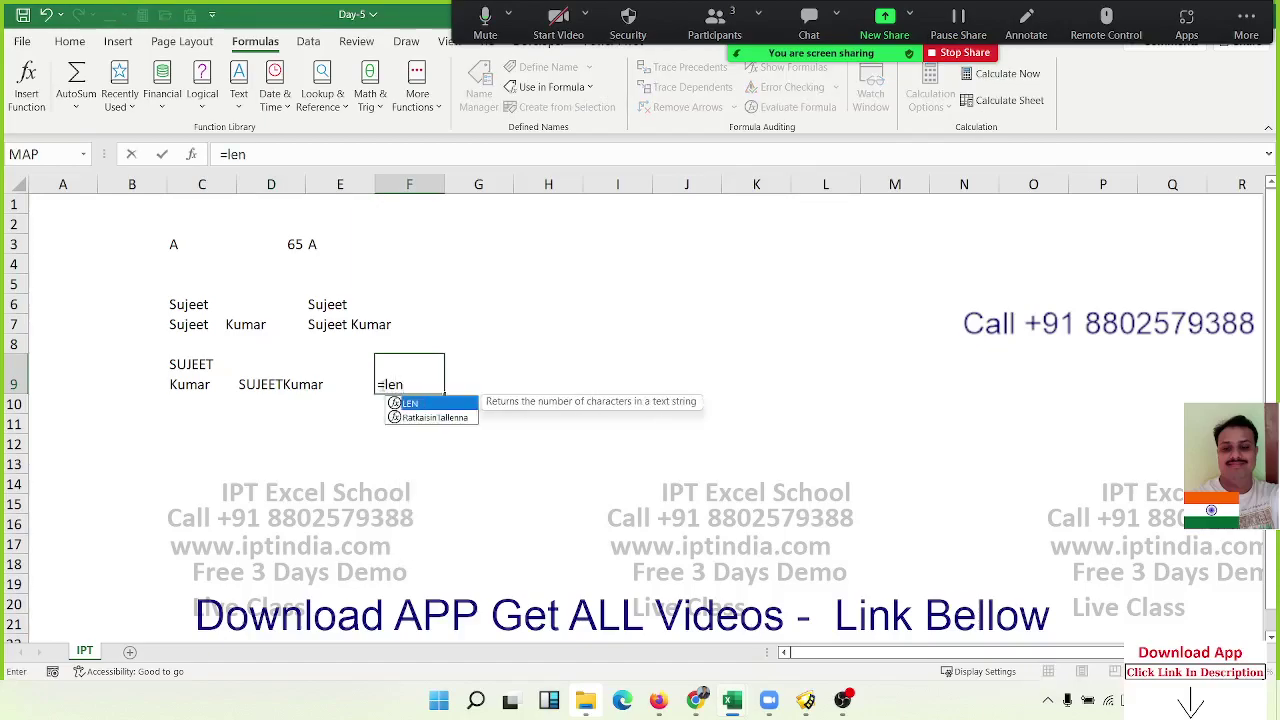
{"action": "key", "text": "Tab"}
{"action": "left_click", "coordinate": [270, 384]}
{"action": "key", "text": "Return"}
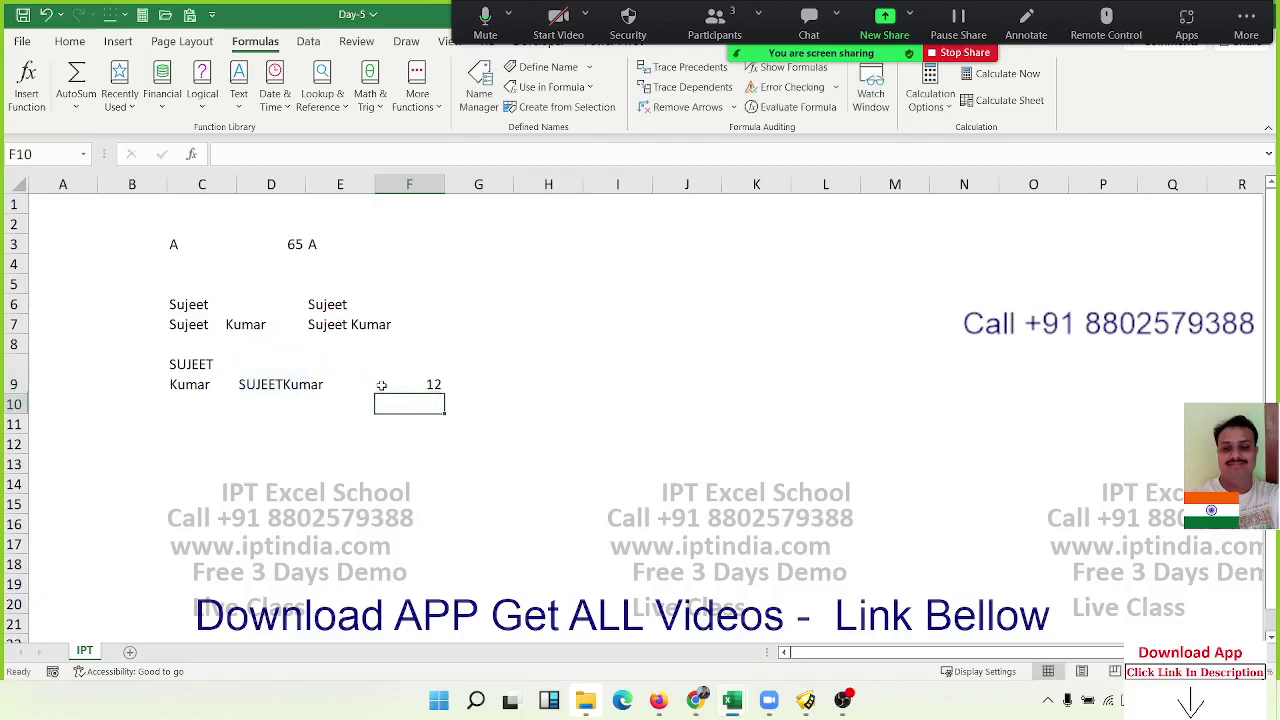
{"action": "left_click", "coordinate": [381, 385]}
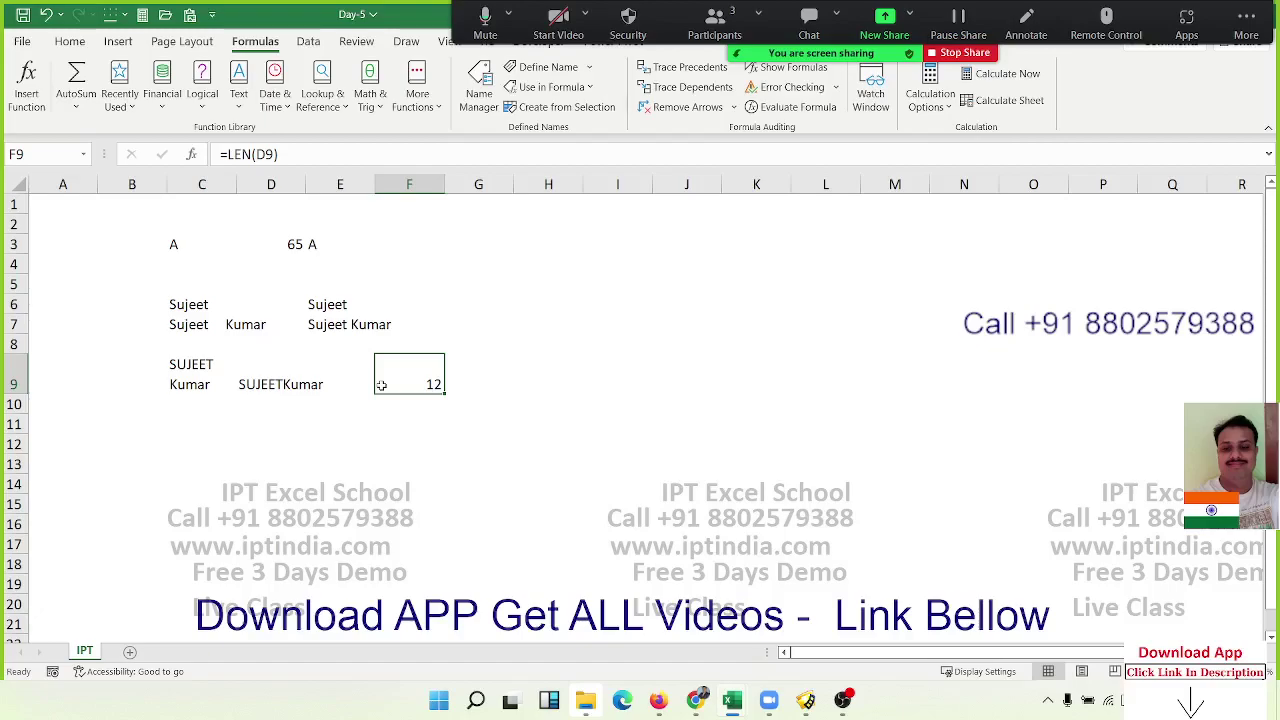
Enter =CLEAN(D9) in G9 to get a cleaned copy of the trimmed name.
{"action": "key", "text": "Left"}
{"action": "key", "text": "Left"}
{"action": "key", "text": "Right"}
{"action": "key", "text": "Right"}
{"action": "key", "text": "Right"}
{"action": "type", "text": "="}
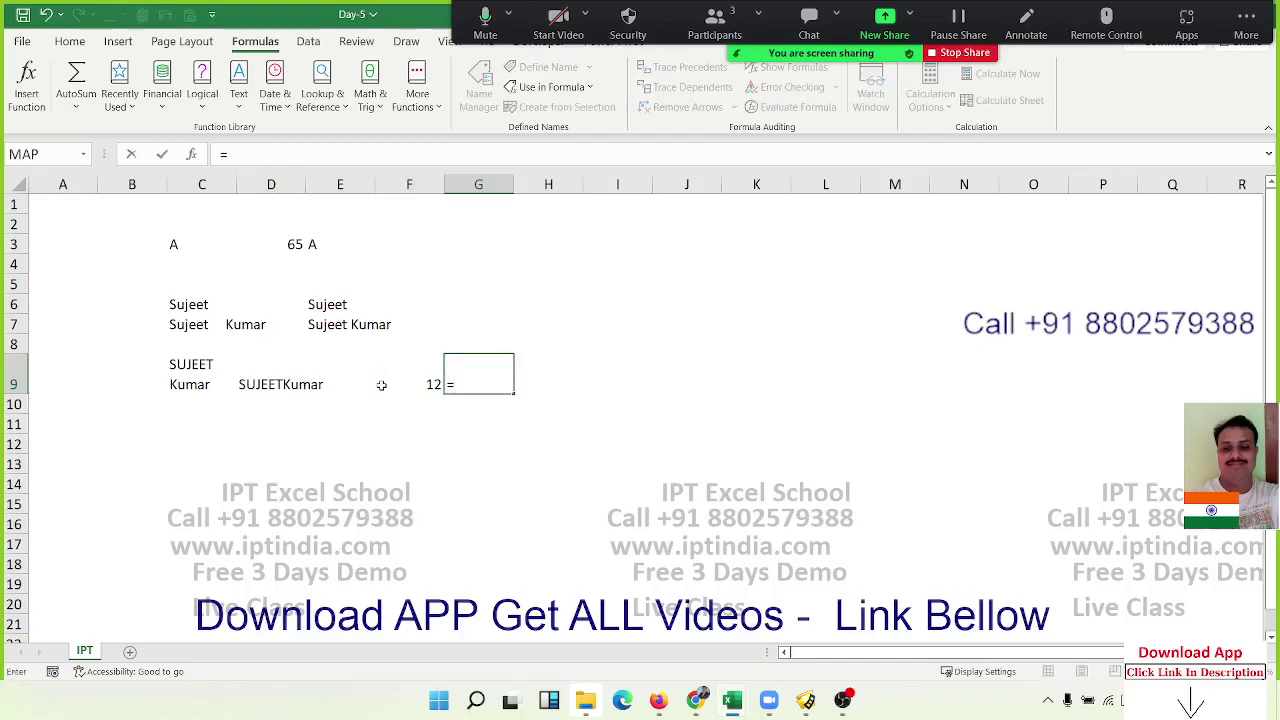
{"action": "type", "text": "c"}
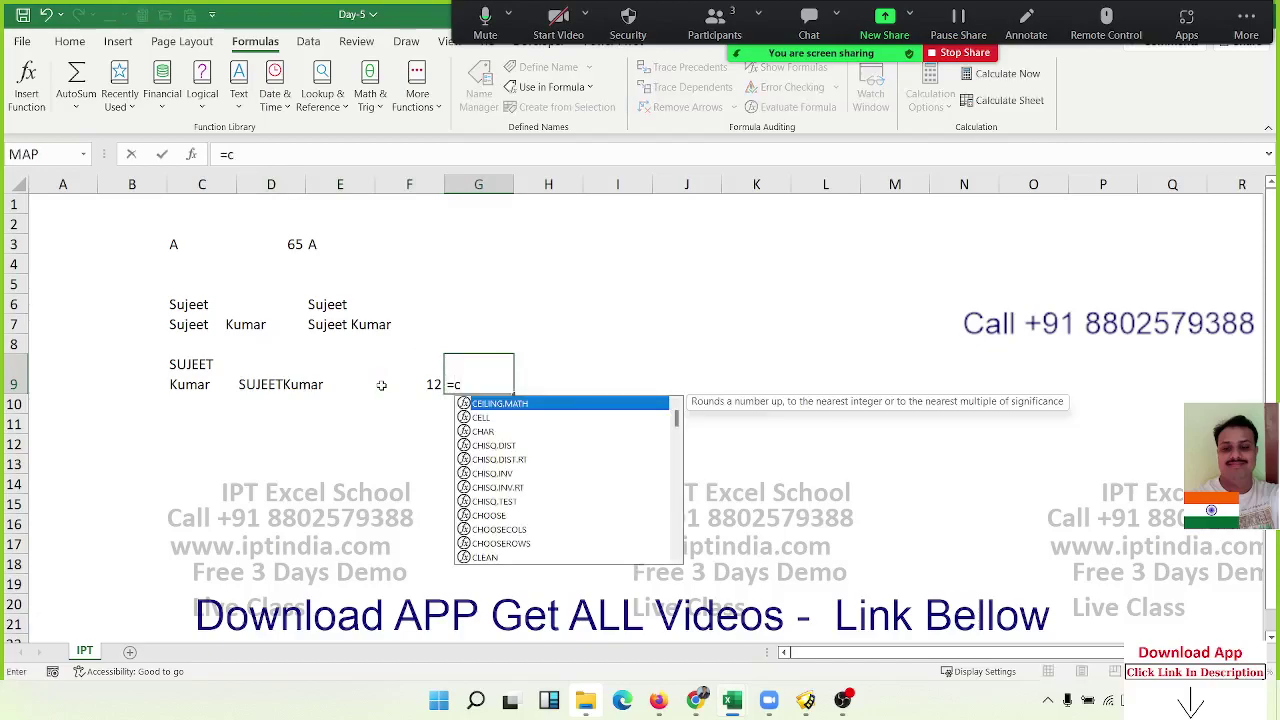
{"action": "type", "text": "l"}
{"action": "key", "text": "Tab"}
{"action": "key", "text": "Left"}
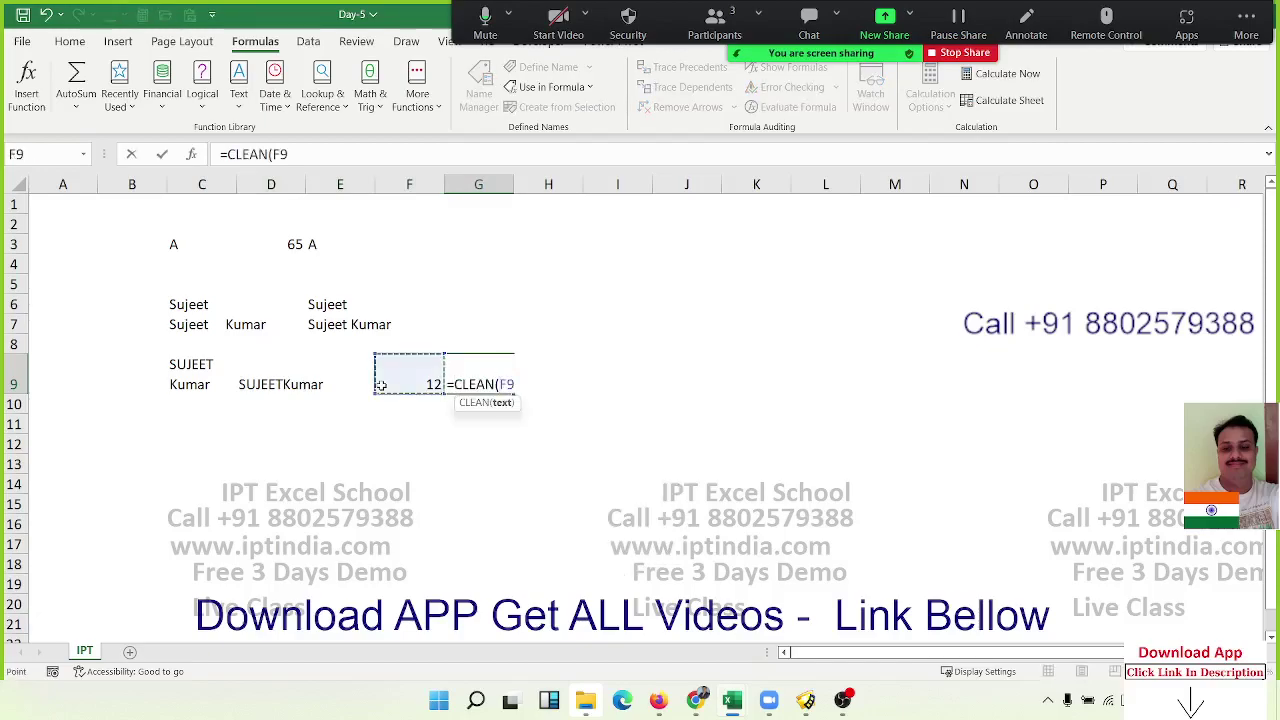
{"action": "key", "text": "Left"}
{"action": "key", "text": "Left"}
{"action": "key", "text": "Return"}
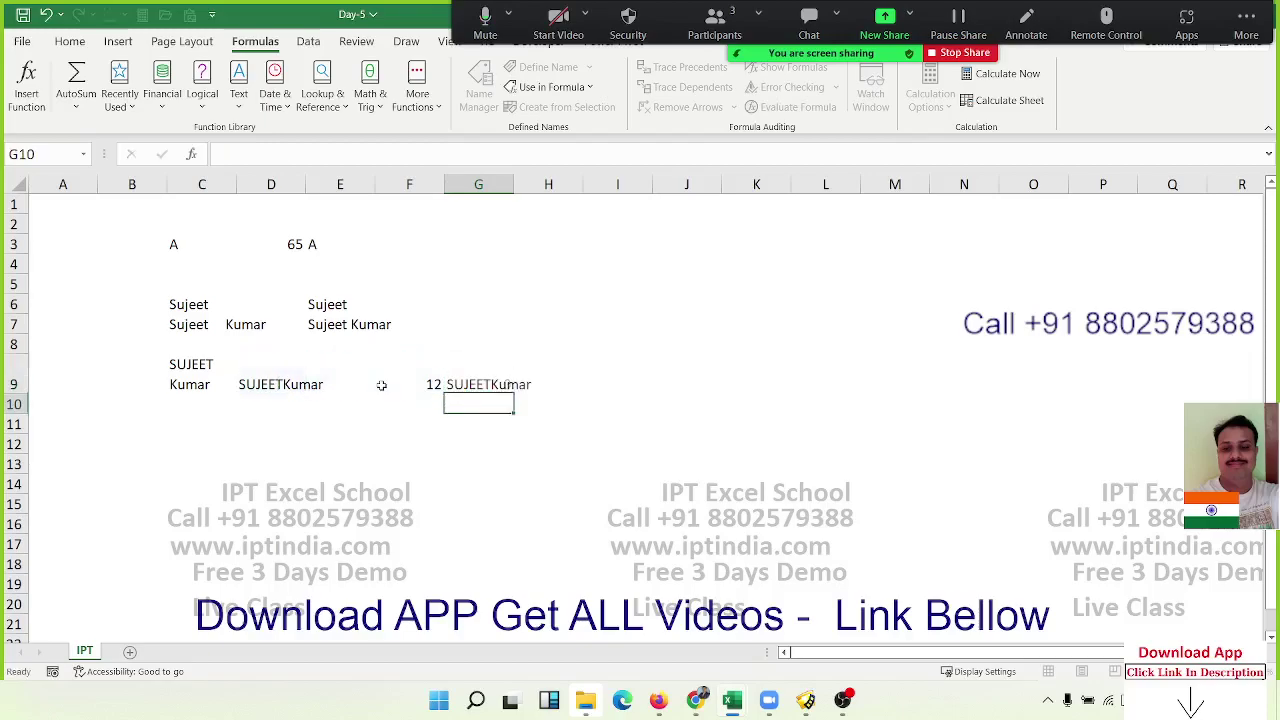
{"action": "key", "text": "Up"}
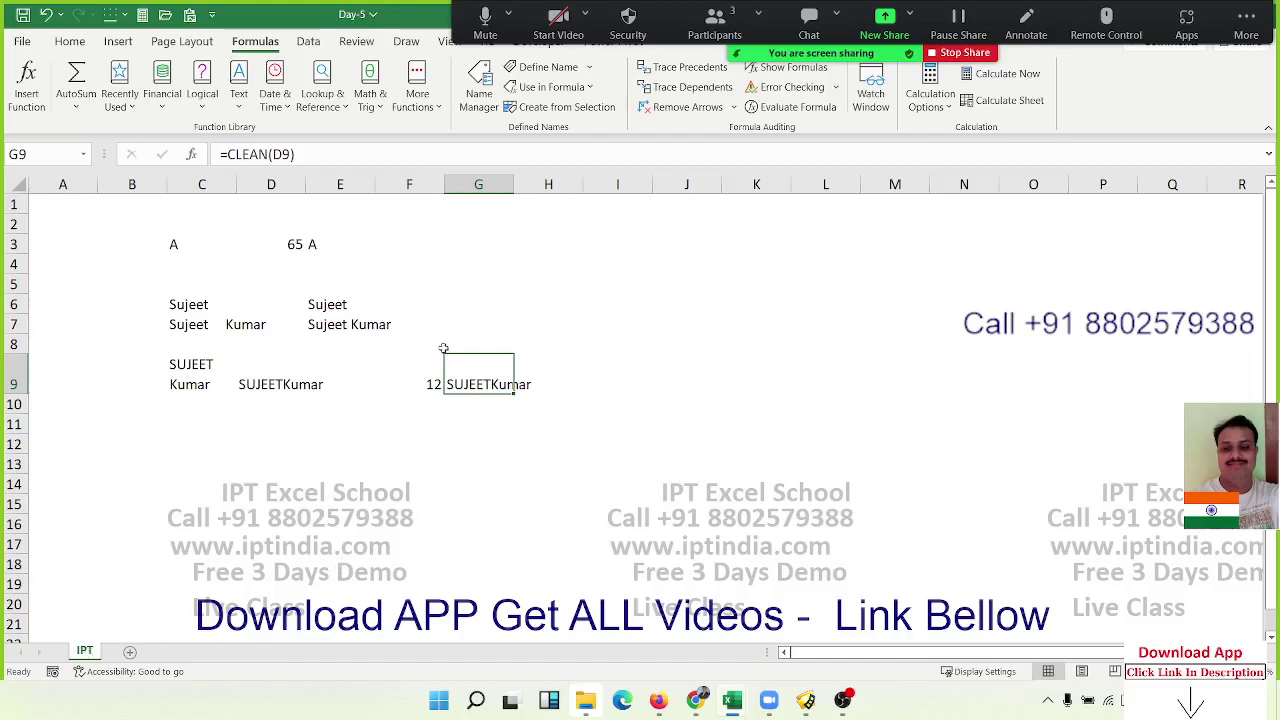
Enter a sample dot-separated phone number in I2 and widen column I to fit it.
{"action": "left_click", "coordinate": [613, 224]}
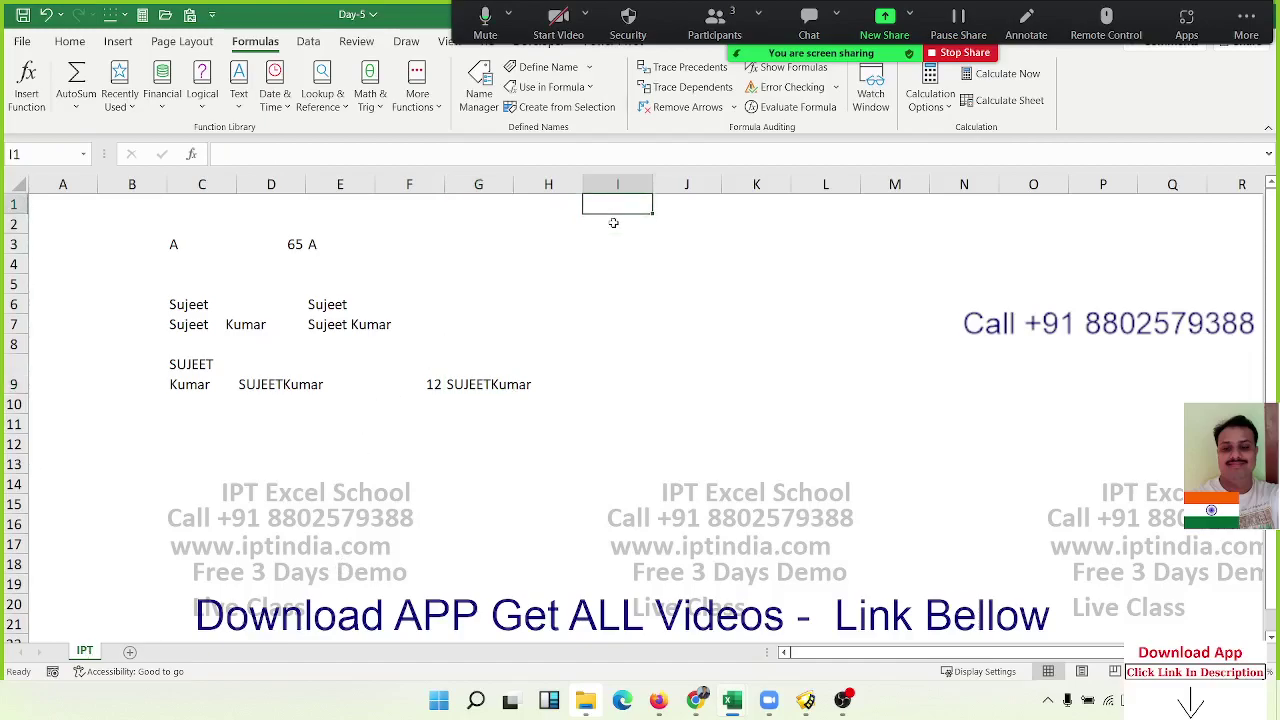
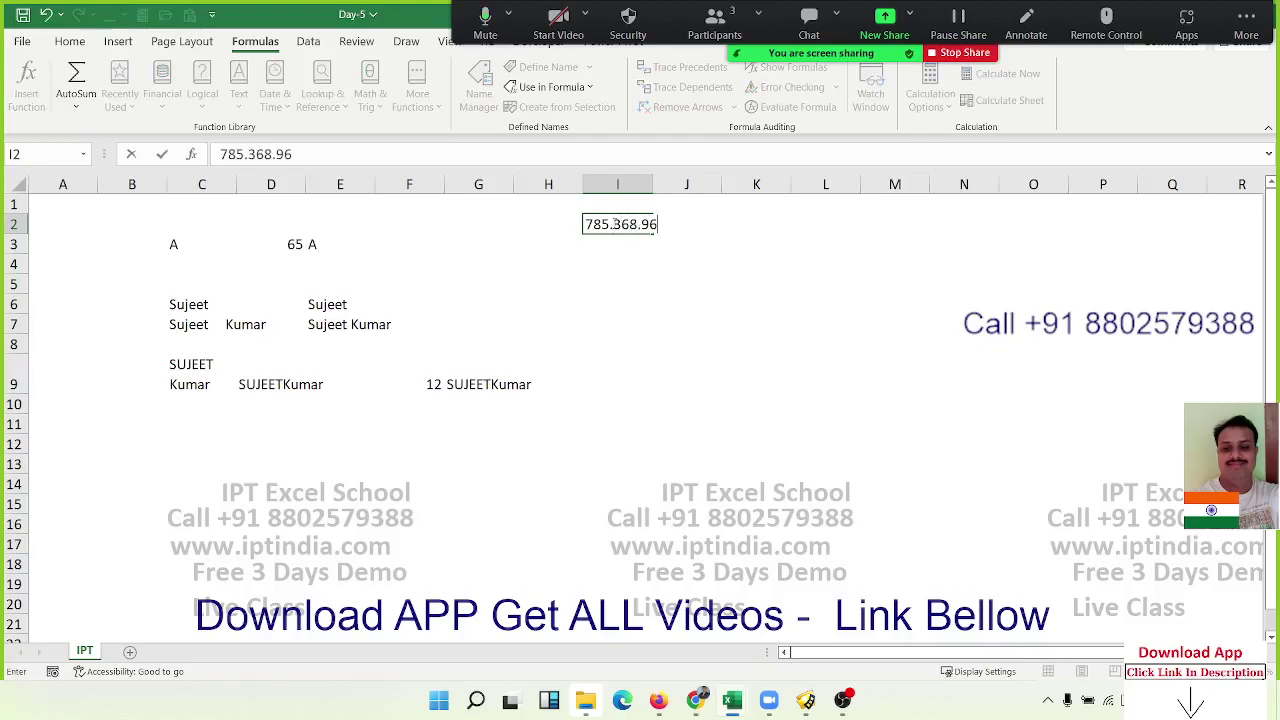
{"action": "key", "text": "Return"}
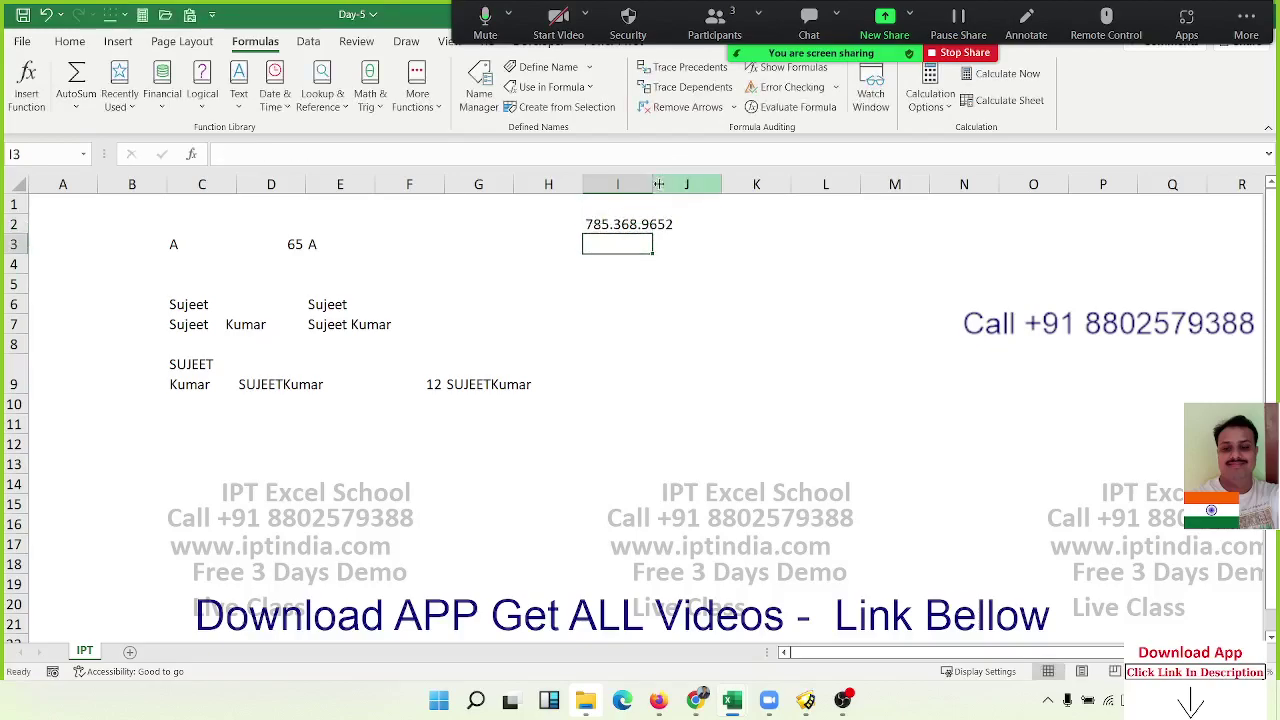
{"action": "left_click_drag", "start_coordinate": [658, 184], "coordinate": [677, 184]}
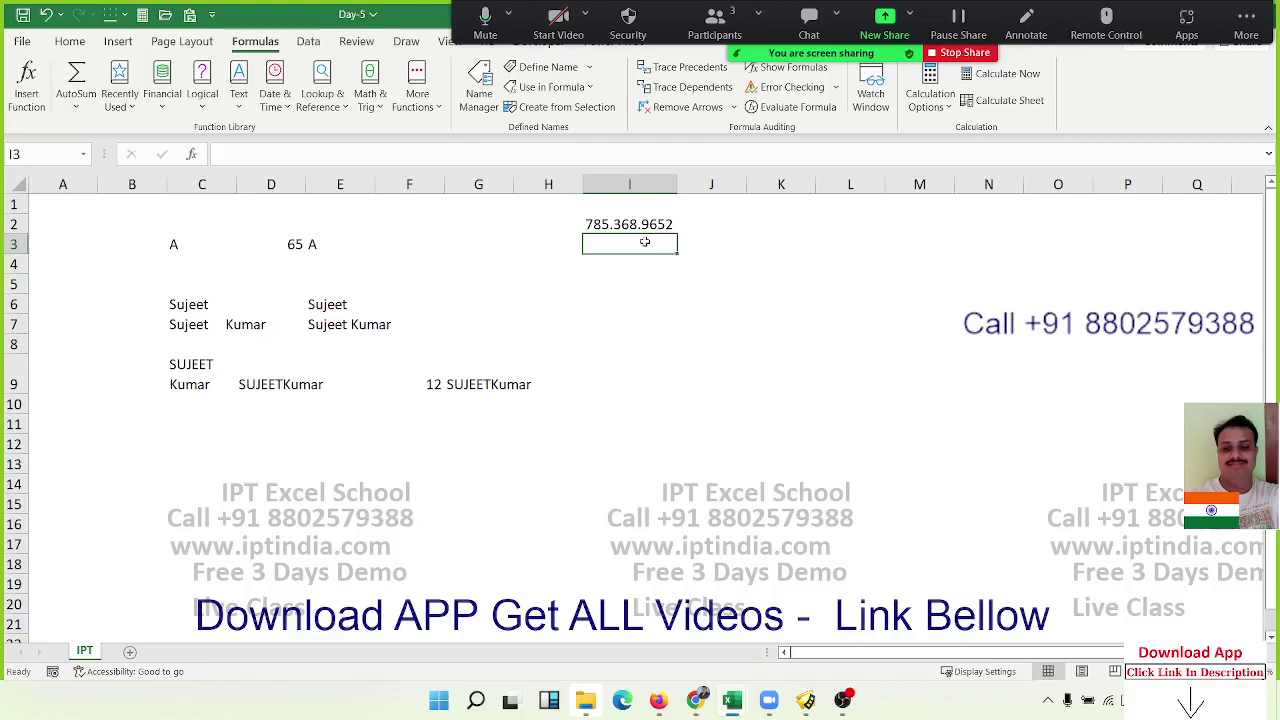
Enter =SUBSTITUTE(I2,".","-") in I3 to replace the dots with dashes.
{"action": "type", "text": "="}
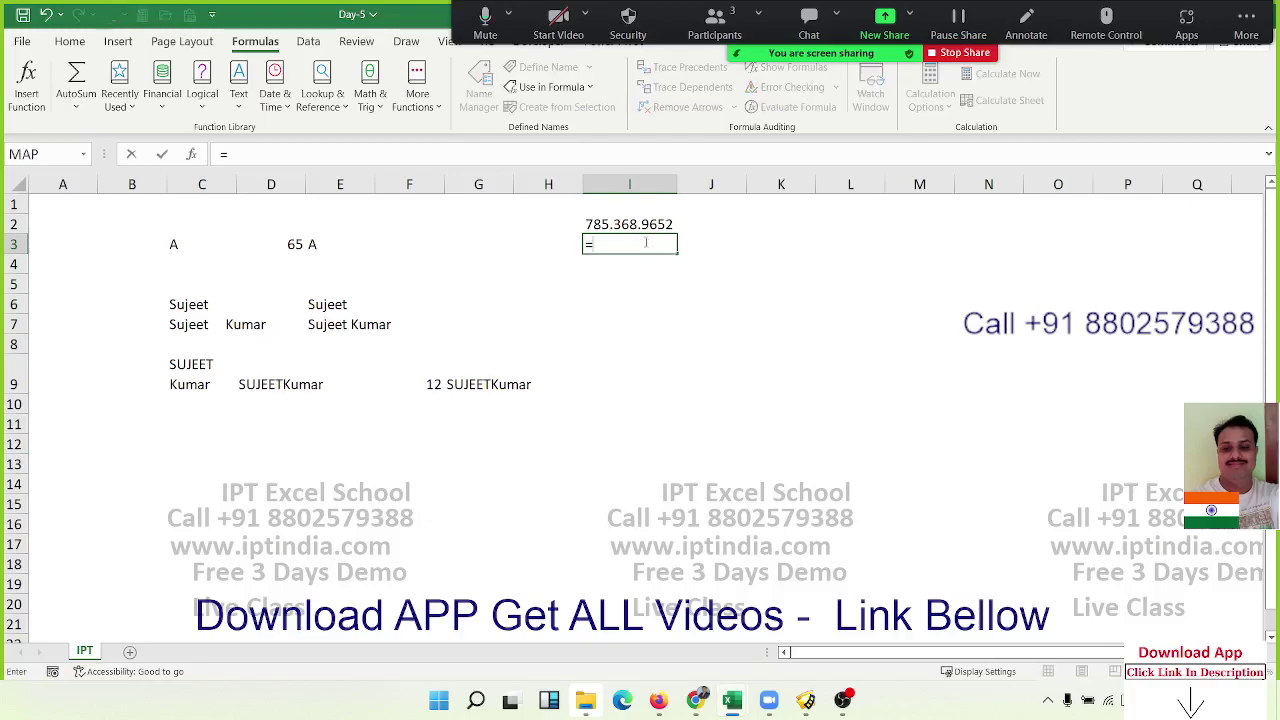
{"action": "type", "text": "sub"}
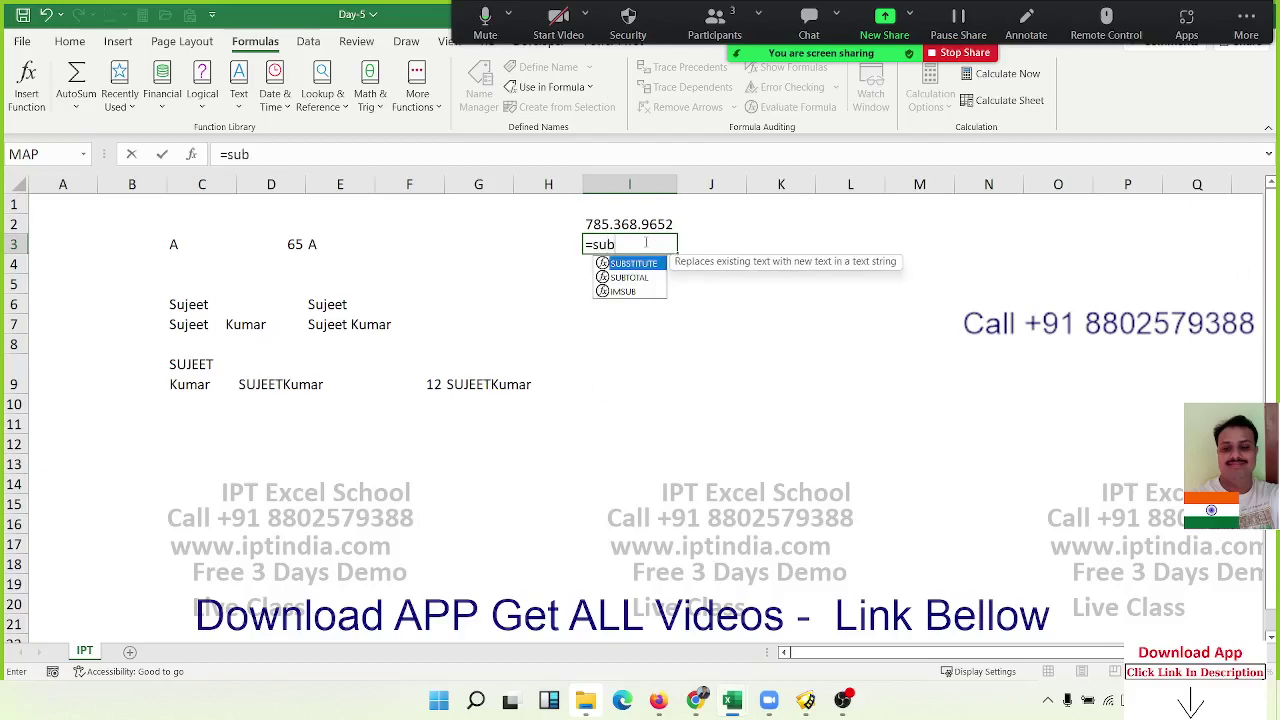
{"action": "key", "text": "Tab"}
{"action": "key", "text": "Up"}
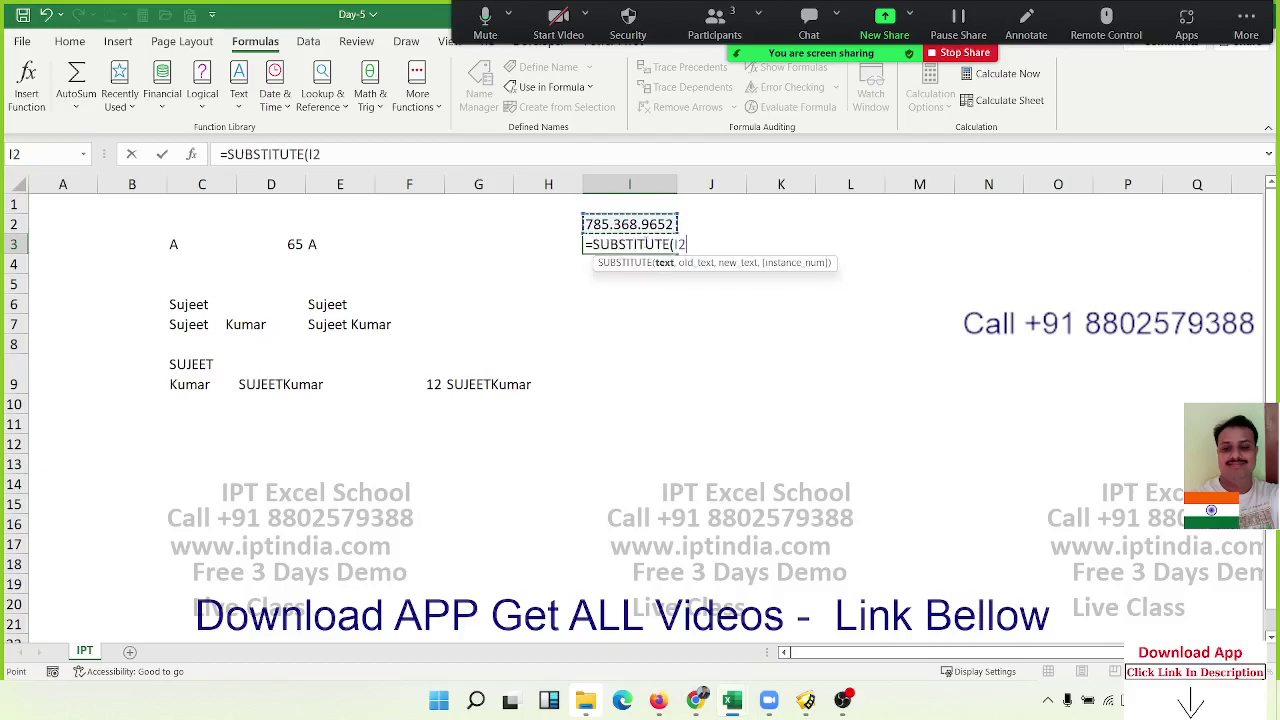
{"action": "type", "text": ","}
{"action": "type", "text": "\".\""}
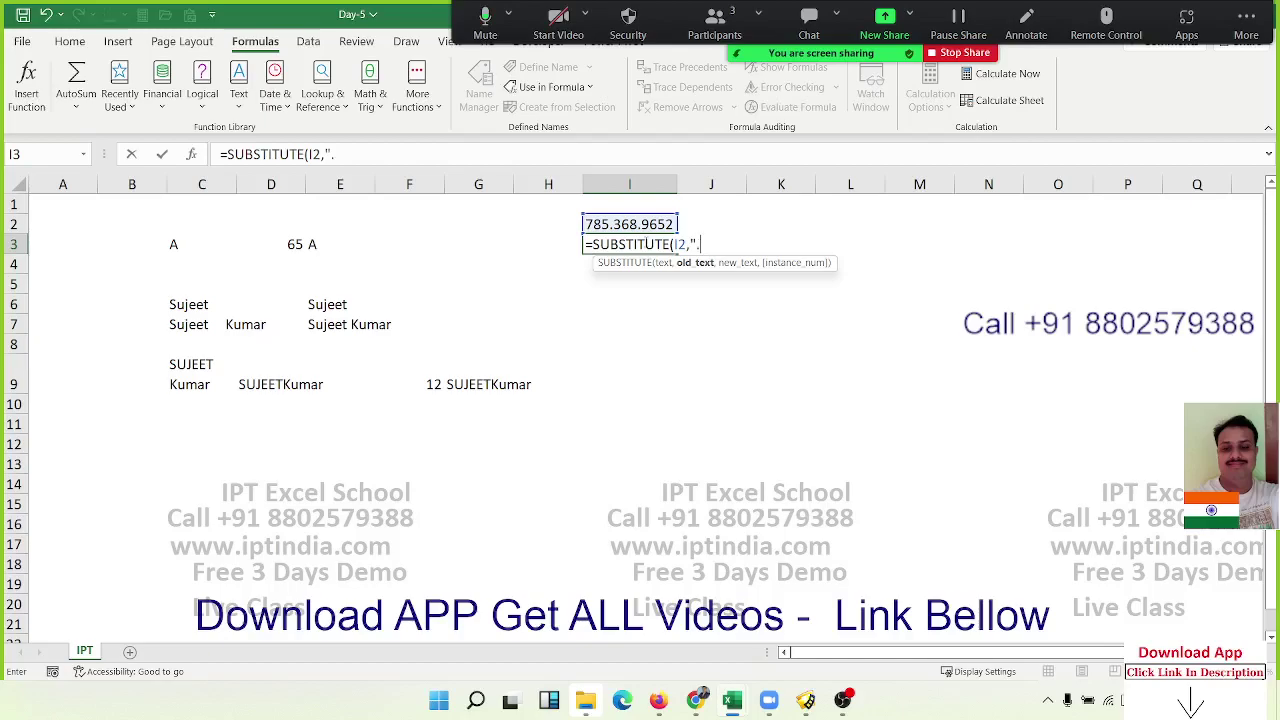
{"action": "type", "text": ",\"-"}
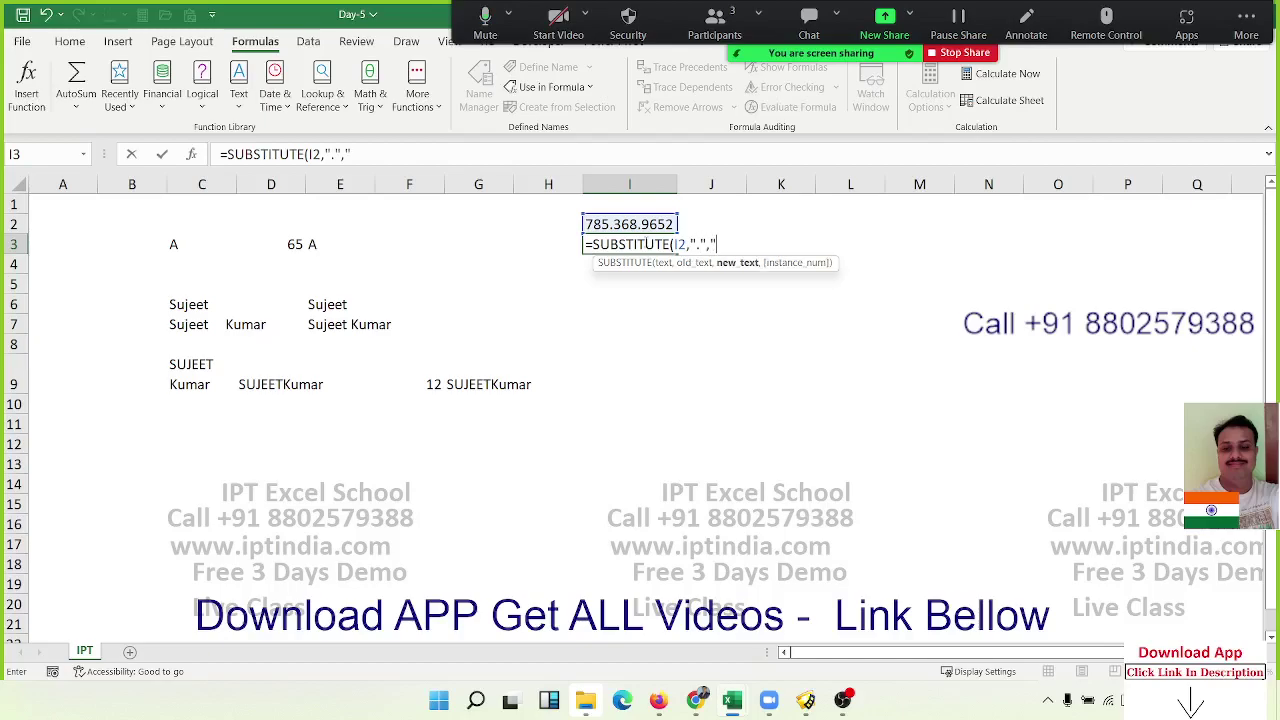
{"action": "type", "text": "\""}
{"action": "key", "text": "Return"}
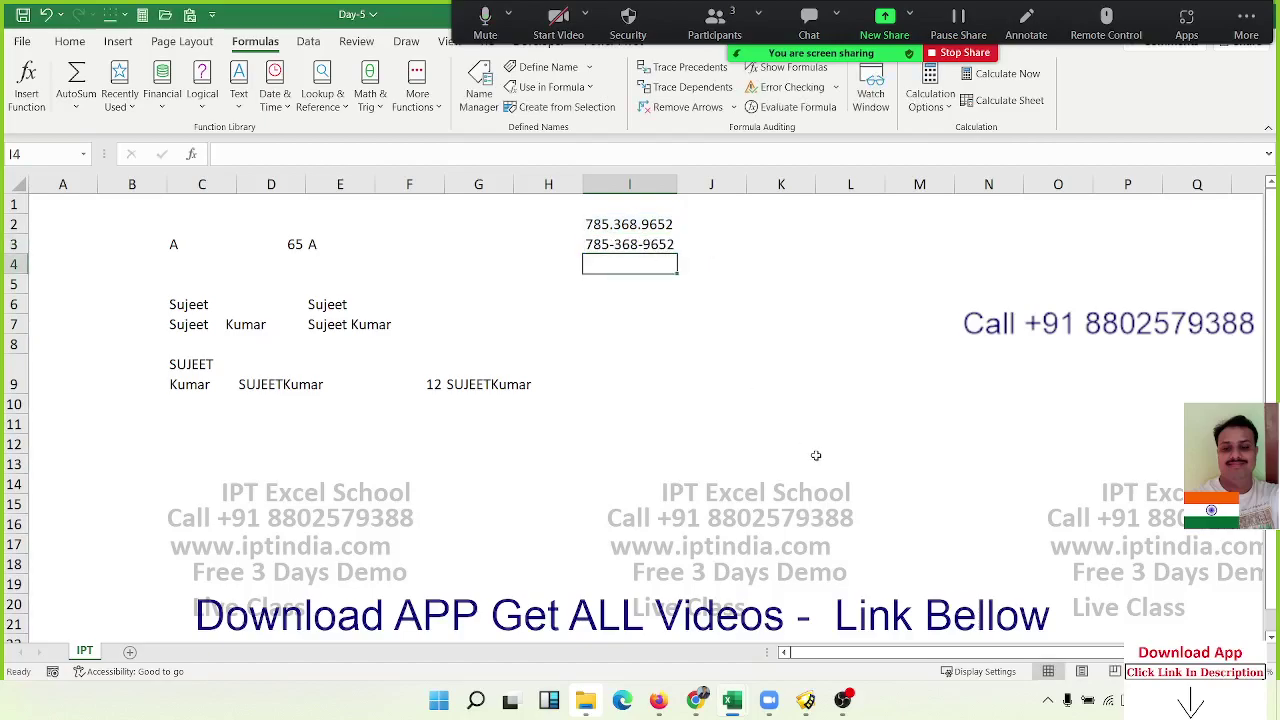
Enter =REPLACE(I3,4,1,"/") in I4 to swap the first dash for a slash.
{"action": "type", "text": "=repl"}
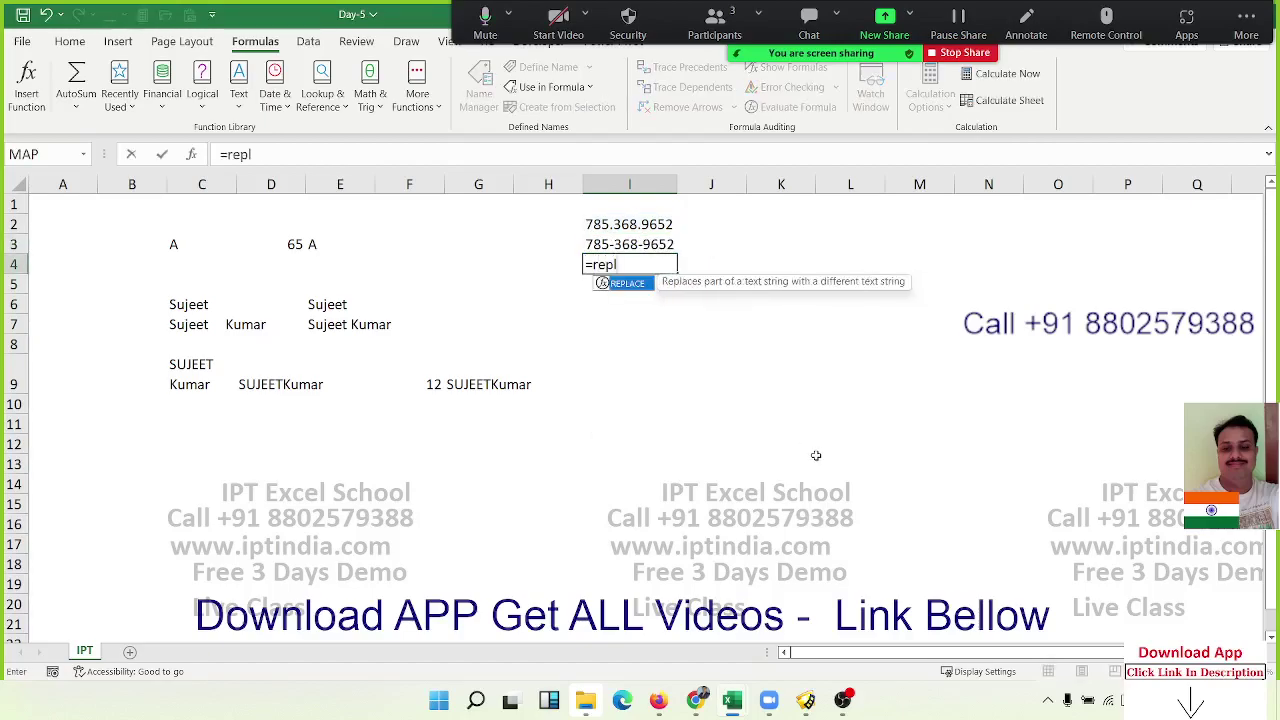
{"action": "key", "text": "Tab"}
{"action": "key", "text": "Up"}
{"action": "type", "text": ","}
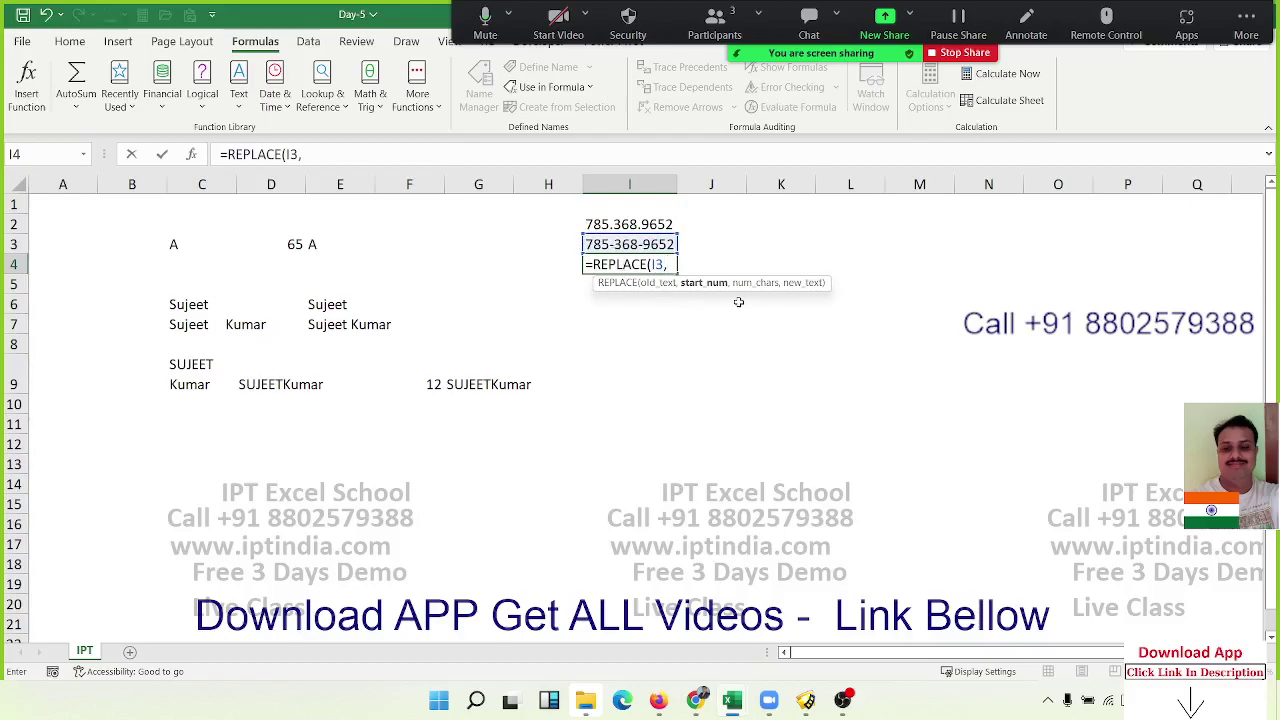
{"action": "type", "text": "4,1"}
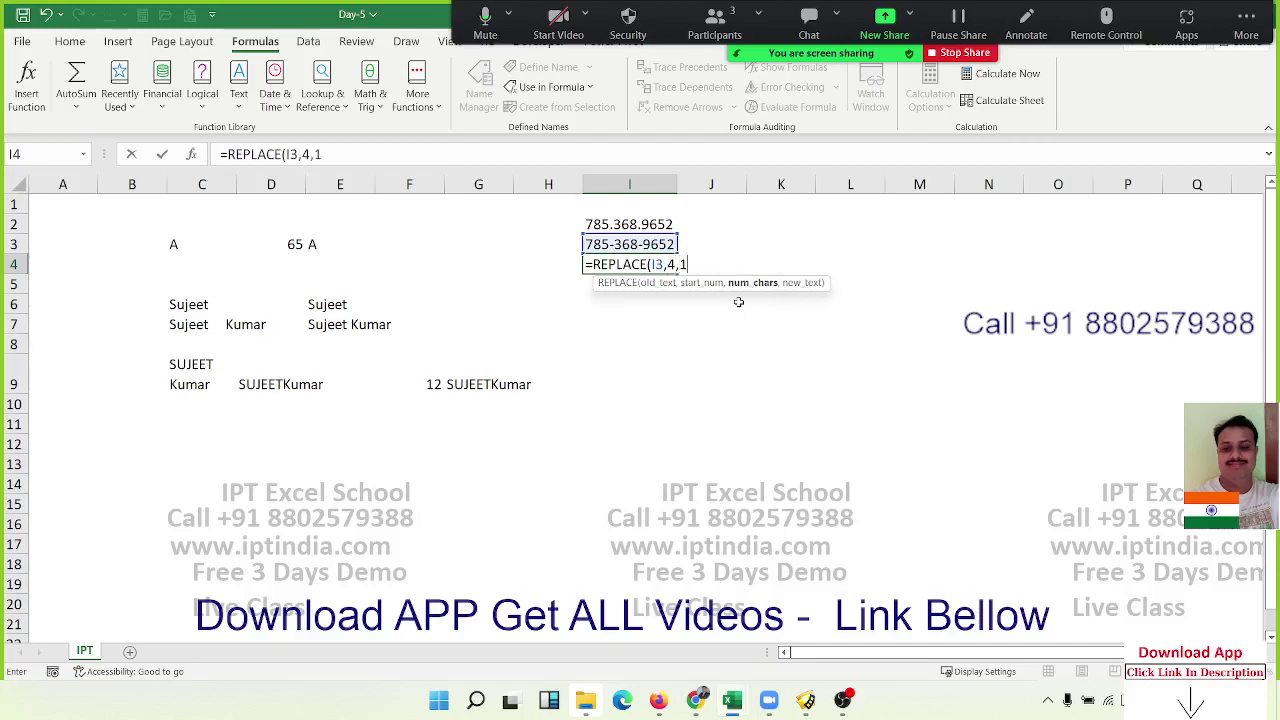
{"action": "type", "text": ",\""}
{"action": "key", "text": "BackSpace"}
{"action": "key", "text": "BackSpace"}
{"action": "type", "text": "\""}
{"action": "type", "text": "/\""}
{"action": "key", "text": "Return"}
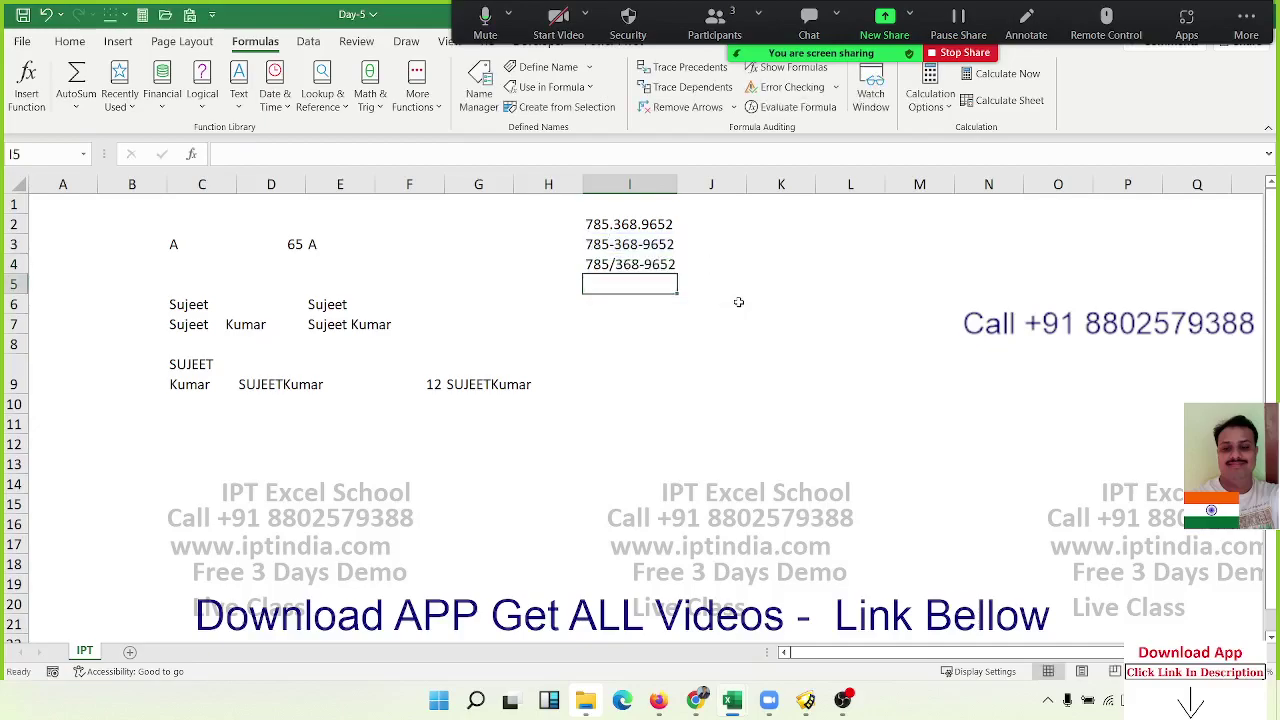
Review the I3 and I4 formulas with F2 without changing them, then select D10.
{"action": "key", "text": "Up"}
{"action": "key", "text": "Up"}
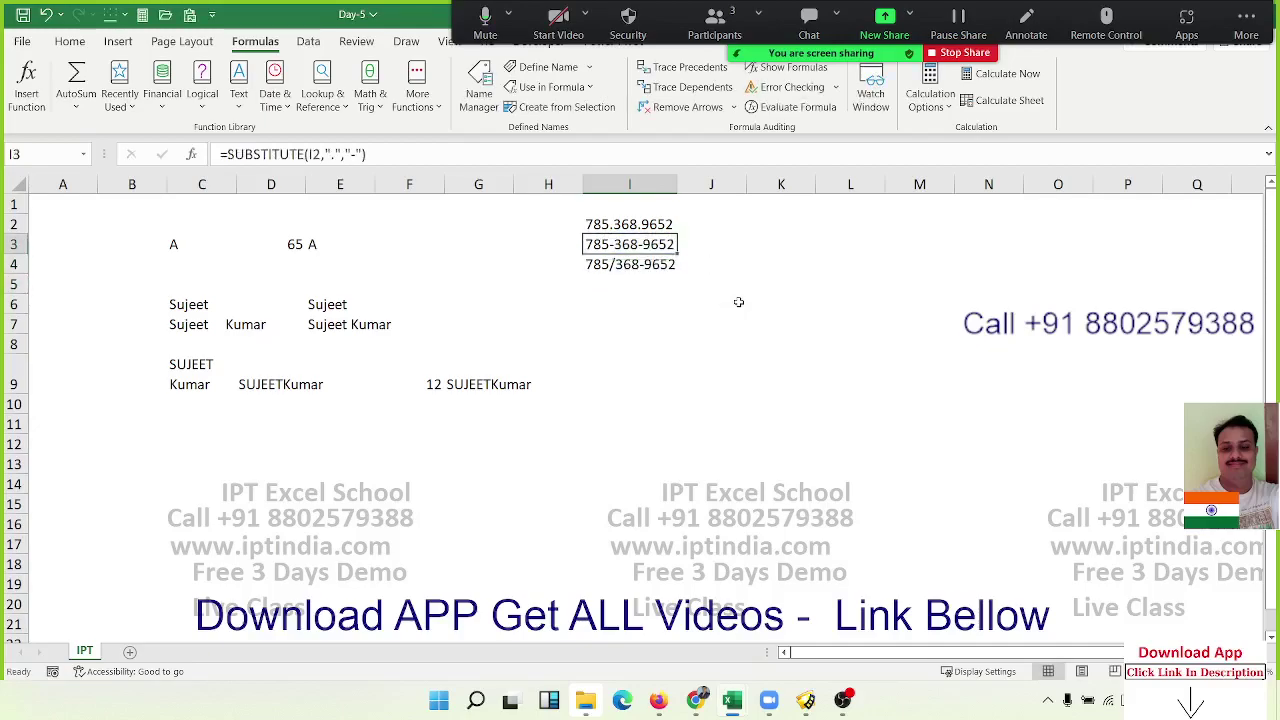
{"action": "key", "text": "F2"}
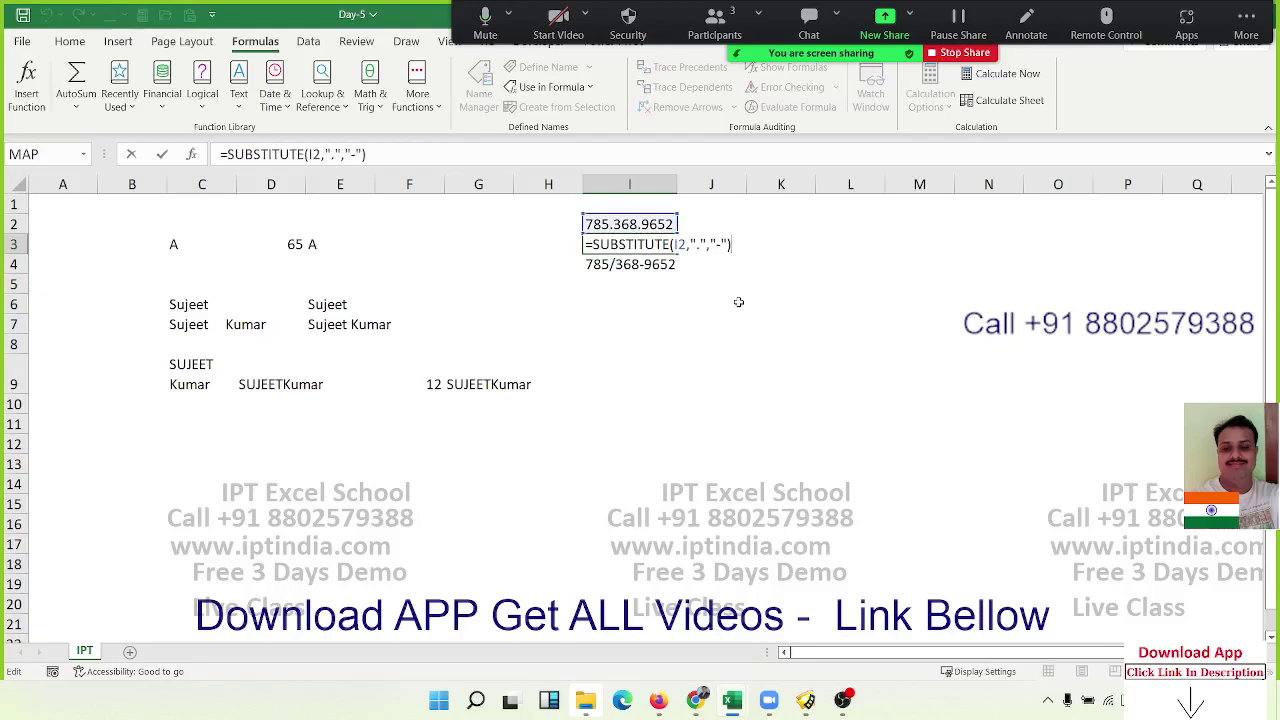
{"action": "key", "text": "Escape"}
{"action": "key", "text": "Down"}
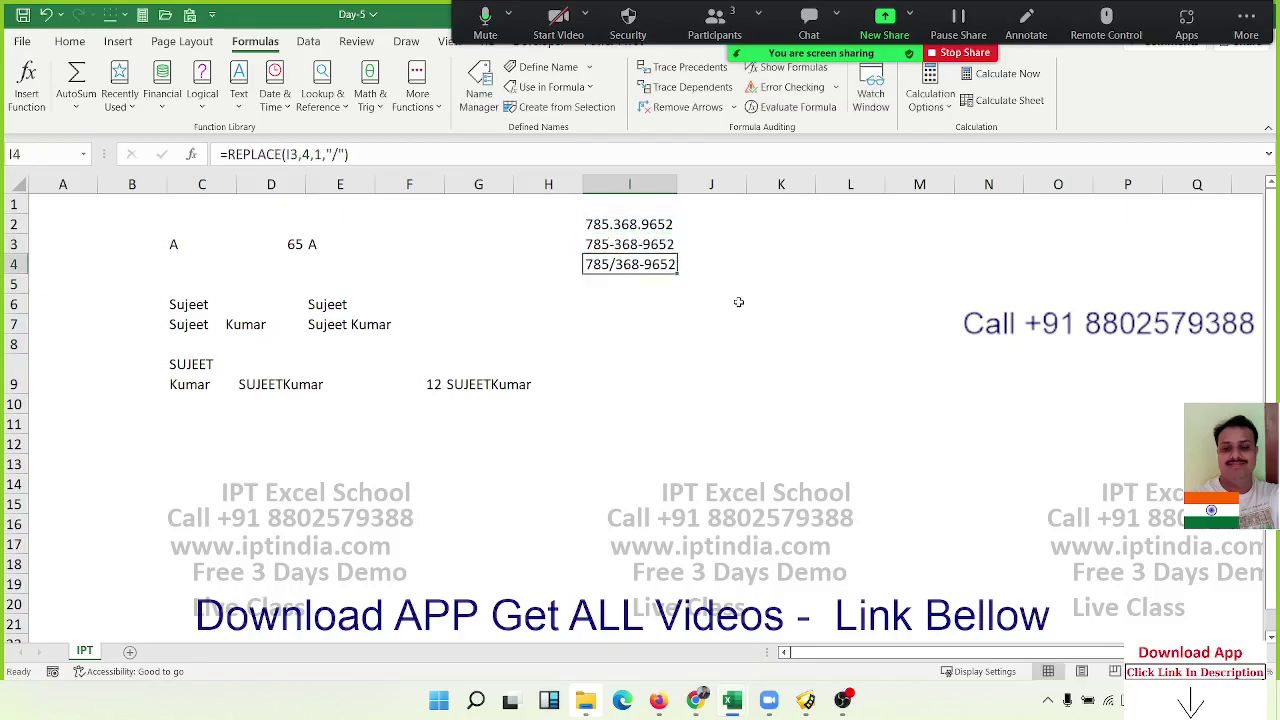
{"action": "key", "text": "F2"}
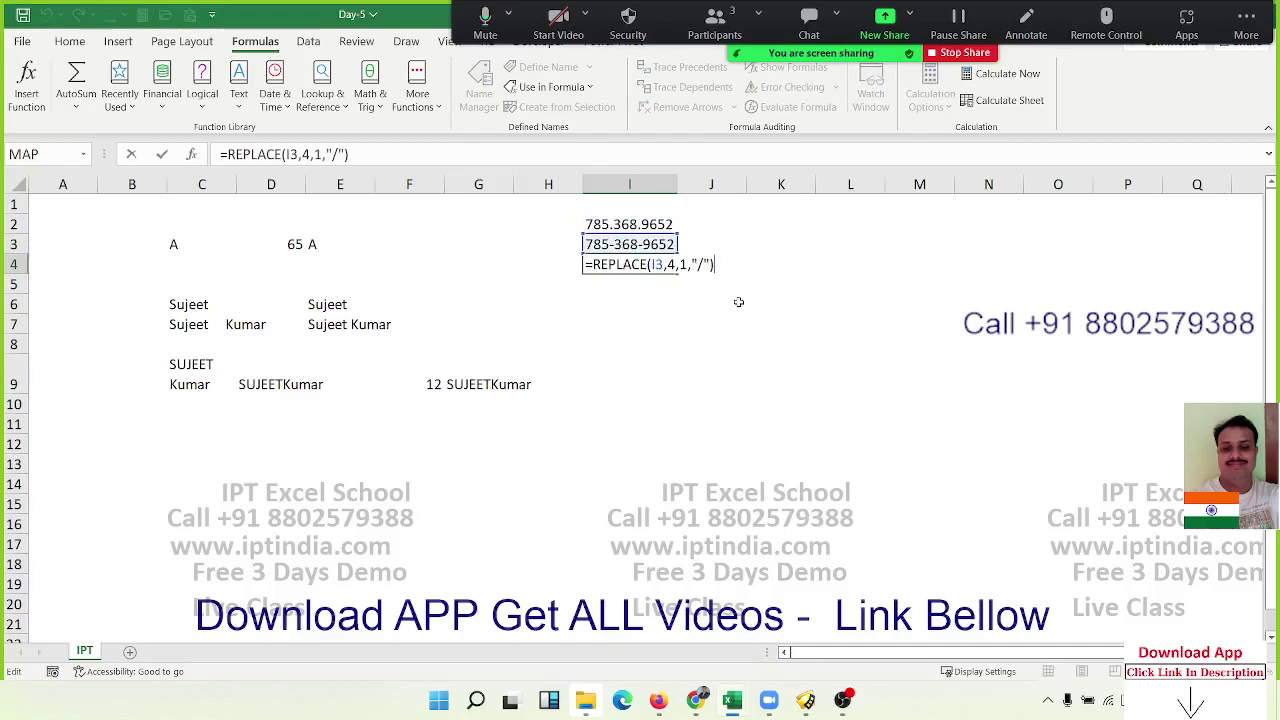
{"action": "key", "text": "ctrl+Return"}
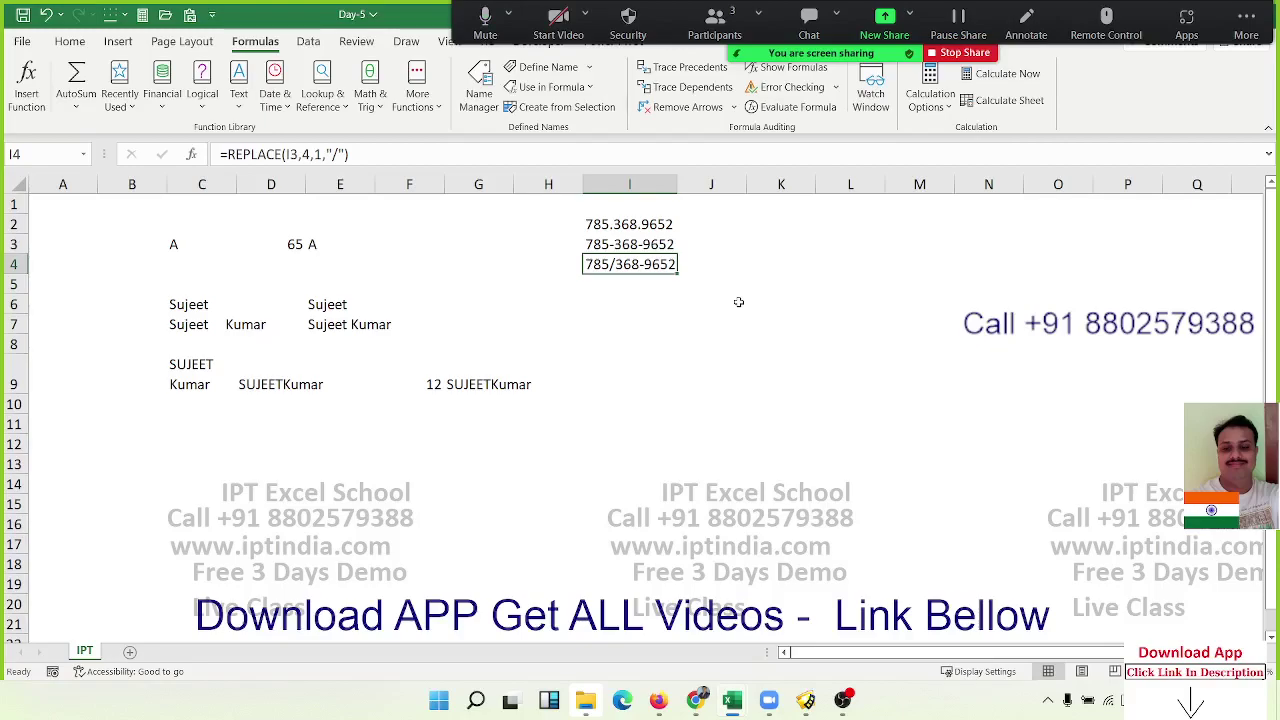
{"action": "left_click", "coordinate": [282, 400]}
Enter =SUBSTITUTE(D9,CHAR(10)," ") in D10 to put the two-line name on one line.
{"action": "left_click", "coordinate": [271, 386]}
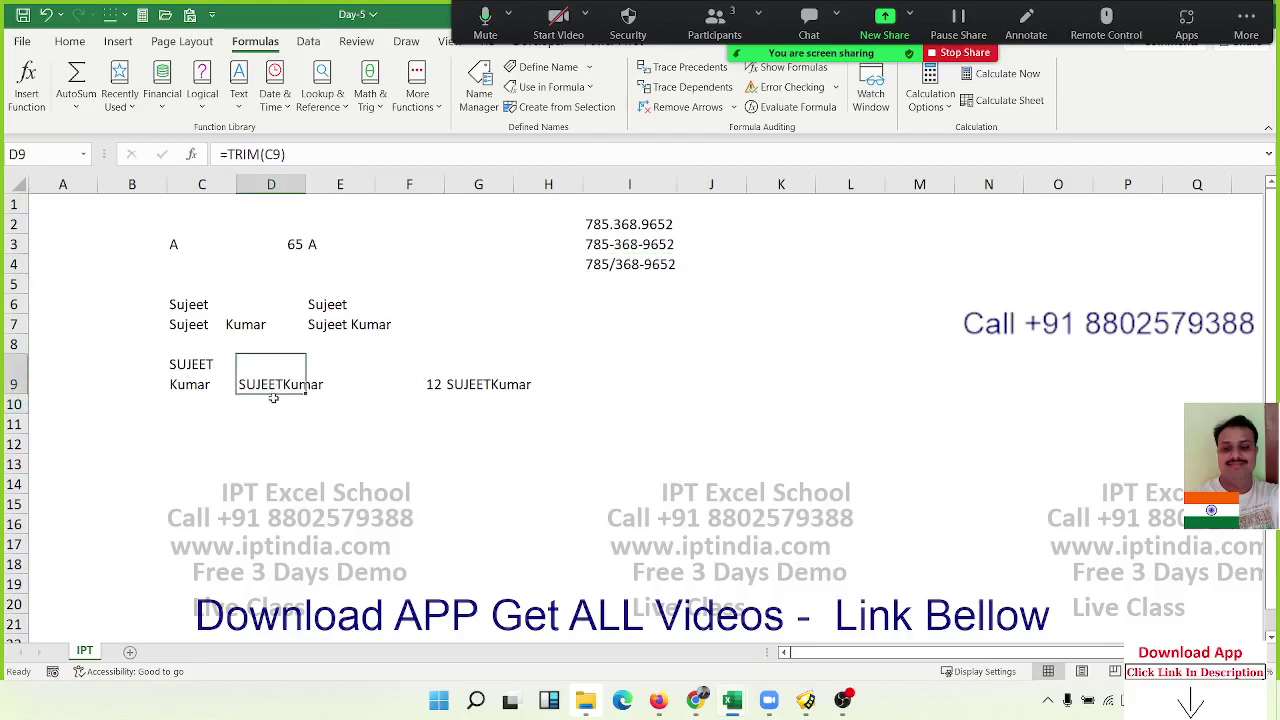
{"action": "left_click", "coordinate": [215, 402]}
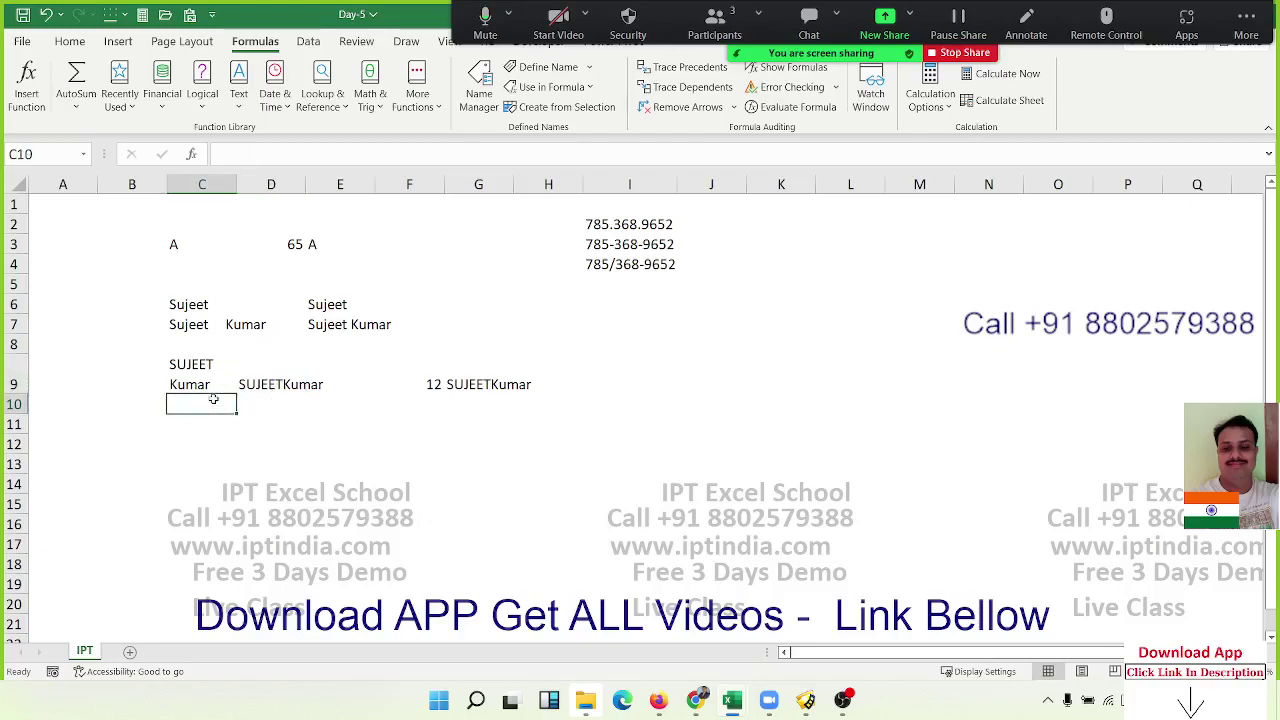
{"action": "left_click", "coordinate": [288, 414]}
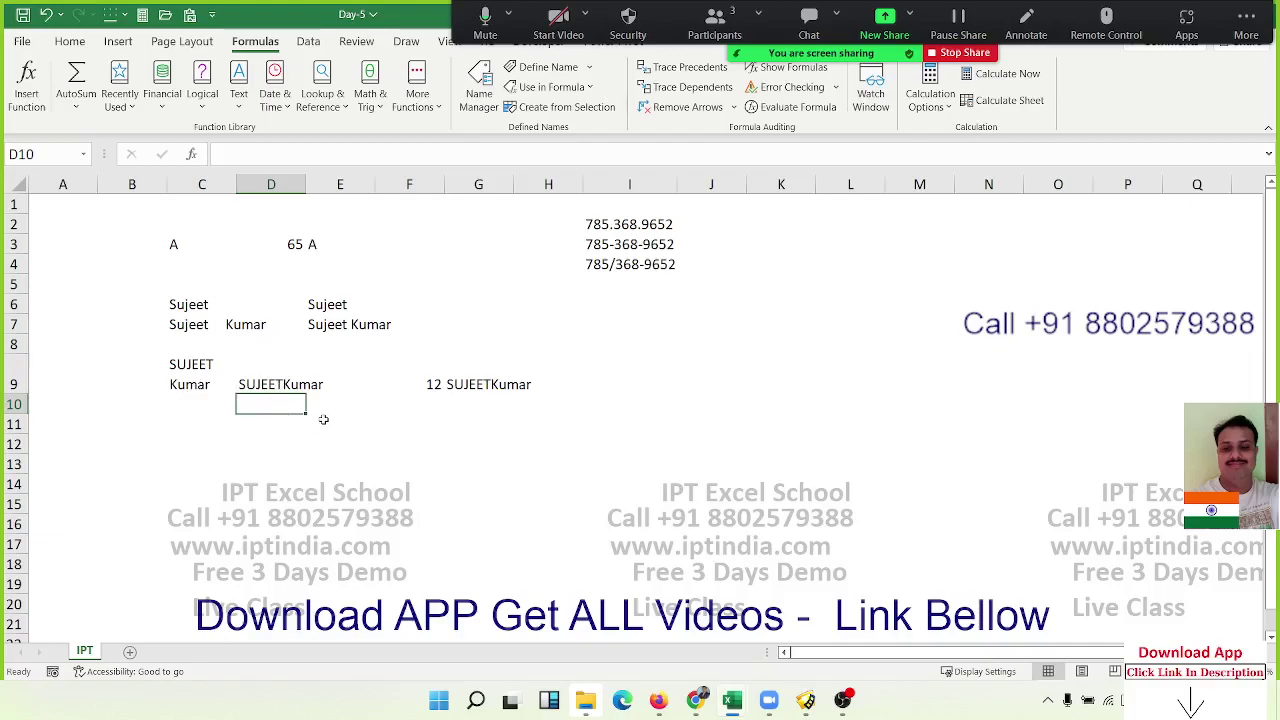
{"action": "double_click", "coordinate": [262, 400]}
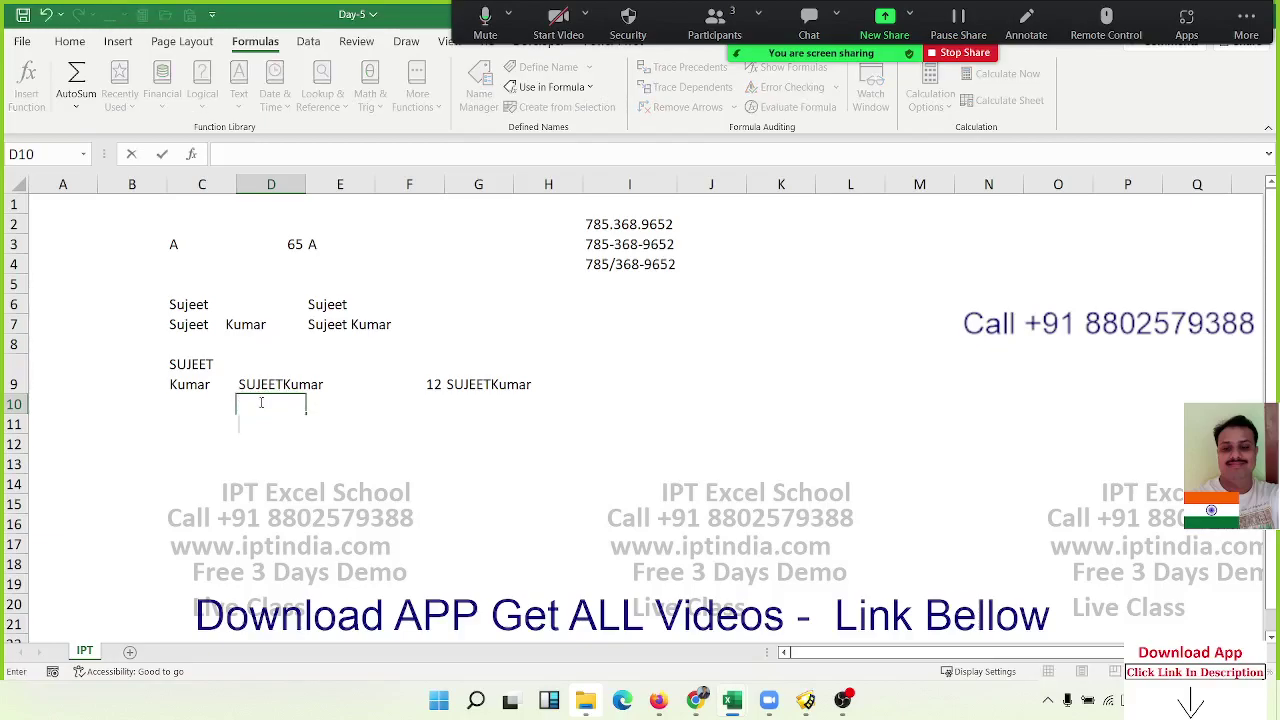
{"action": "type", "text": "="}
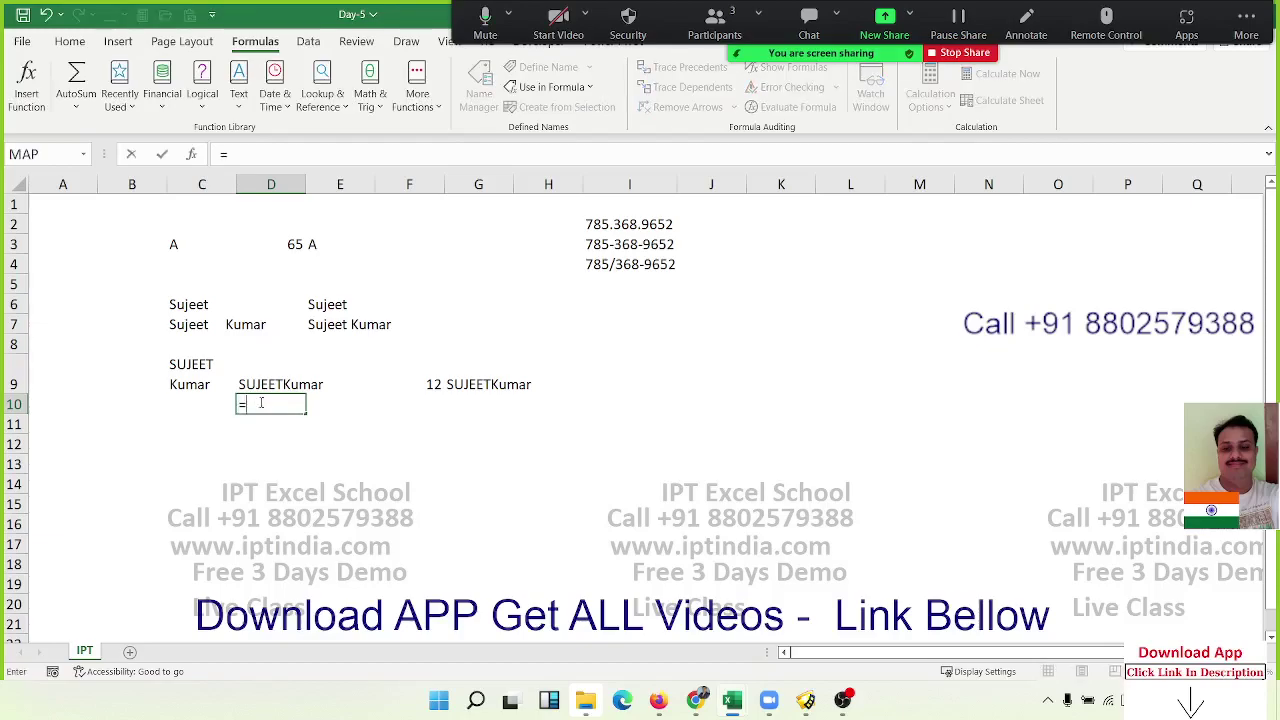
{"action": "type", "text": "l"}
{"action": "key", "text": "BackSpace"}
{"action": "type", "text": "su"}
{"action": "key", "text": "Tab"}
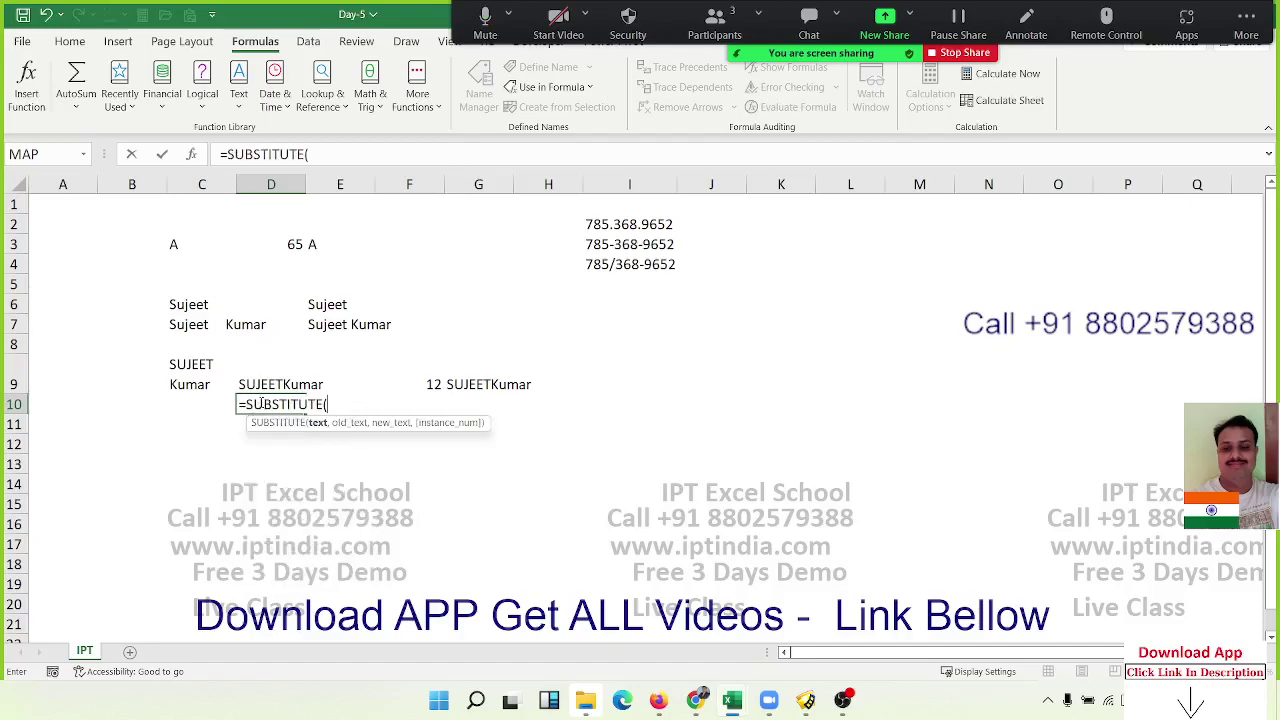
{"action": "key", "text": "Up"}
{"action": "type", "text": ","}
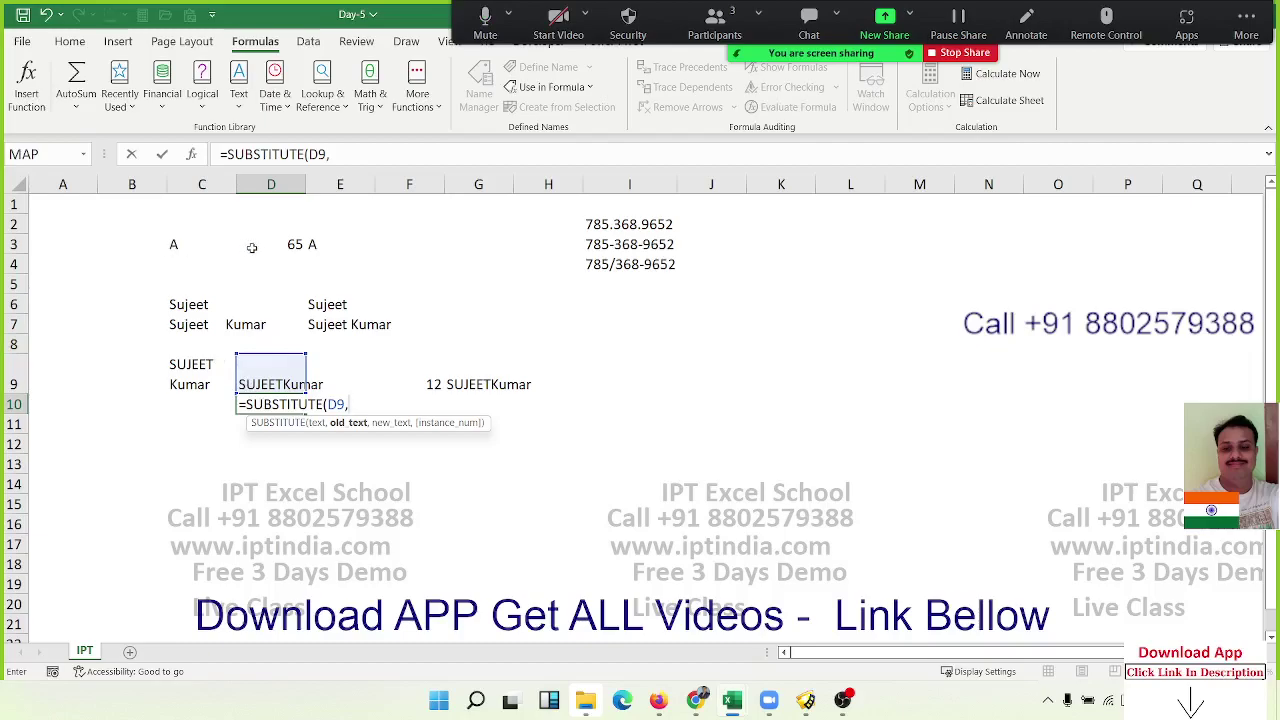
{"action": "type", "text": "CHAR("}
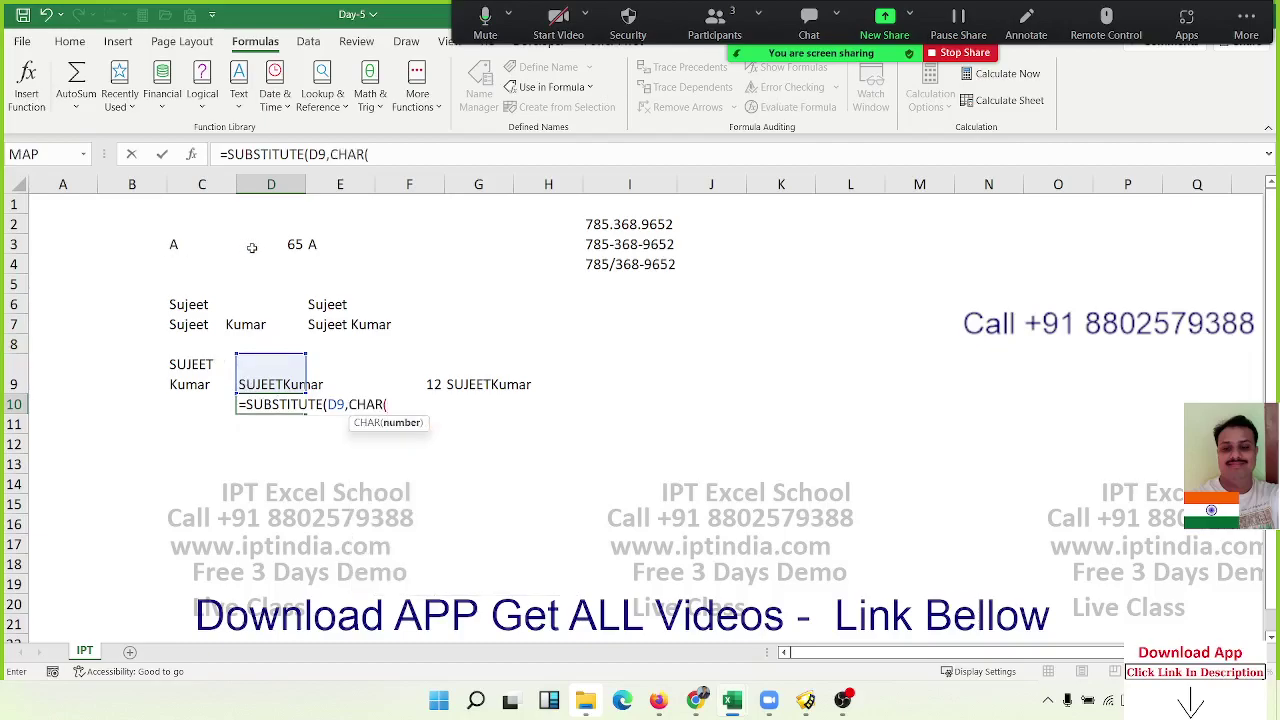
{"action": "type", "text": "10"}
{"action": "type", "text": "),\" \""}
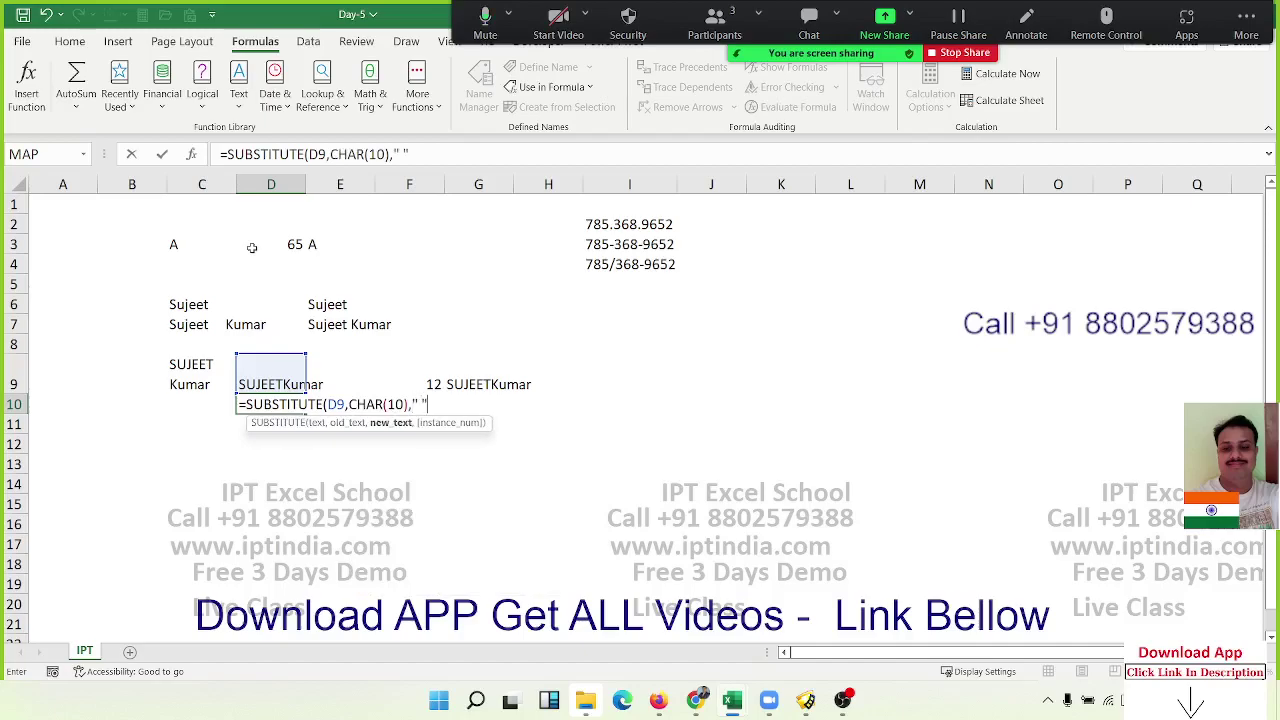
{"action": "type", "text": ")"}
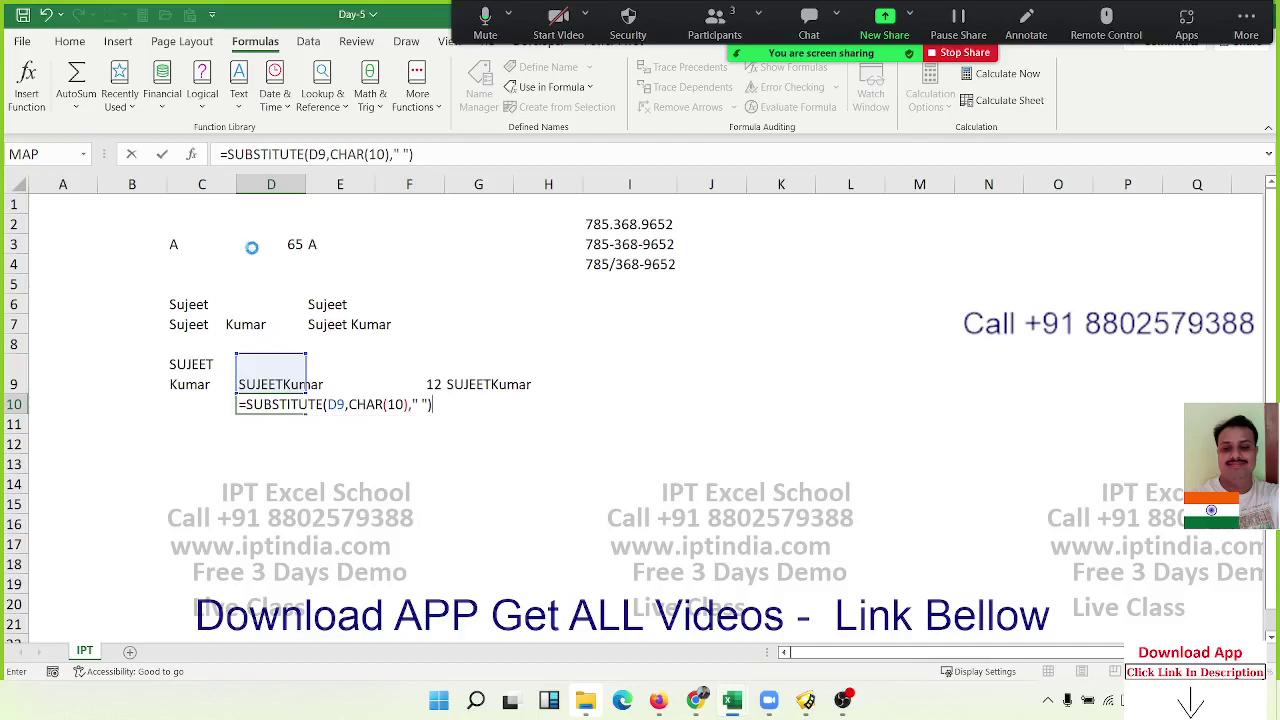
{"action": "key", "text": "Return"}
Recheck D10's formula, then move up to A1 and start editing it.
{"action": "key", "text": "Up"}
{"action": "key", "text": "Down"}
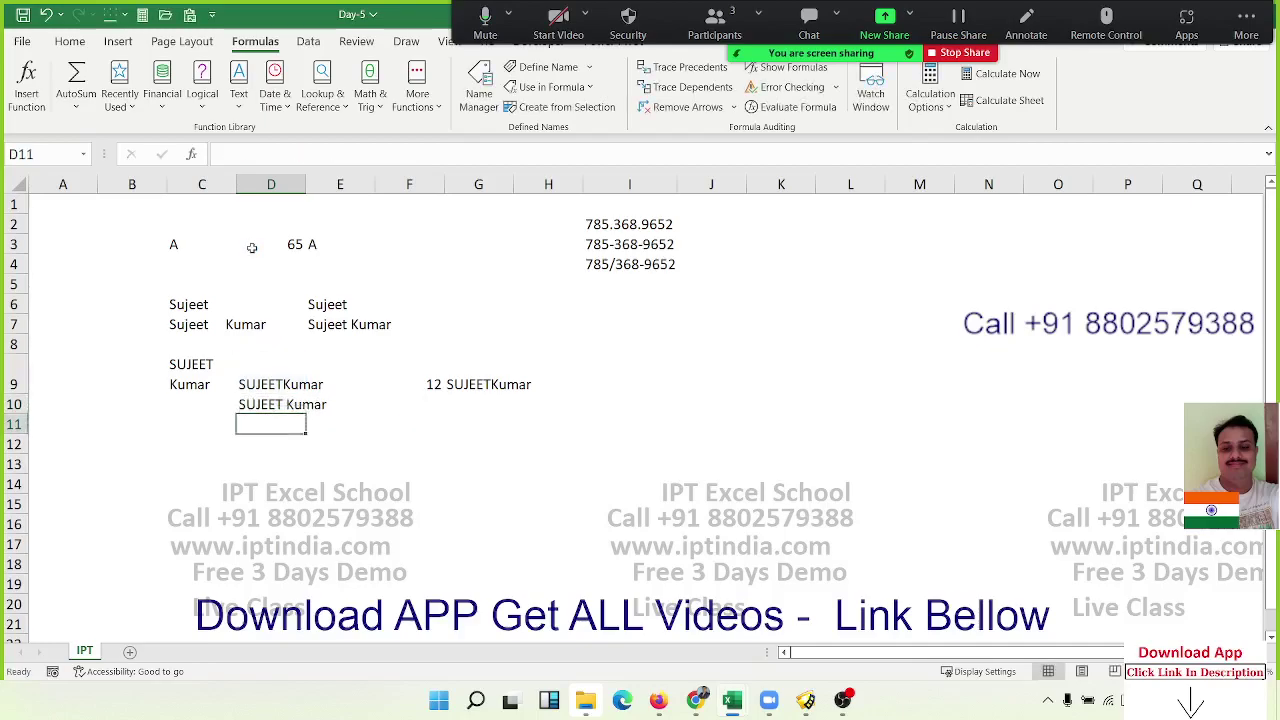
{"action": "key", "text": "Up"}
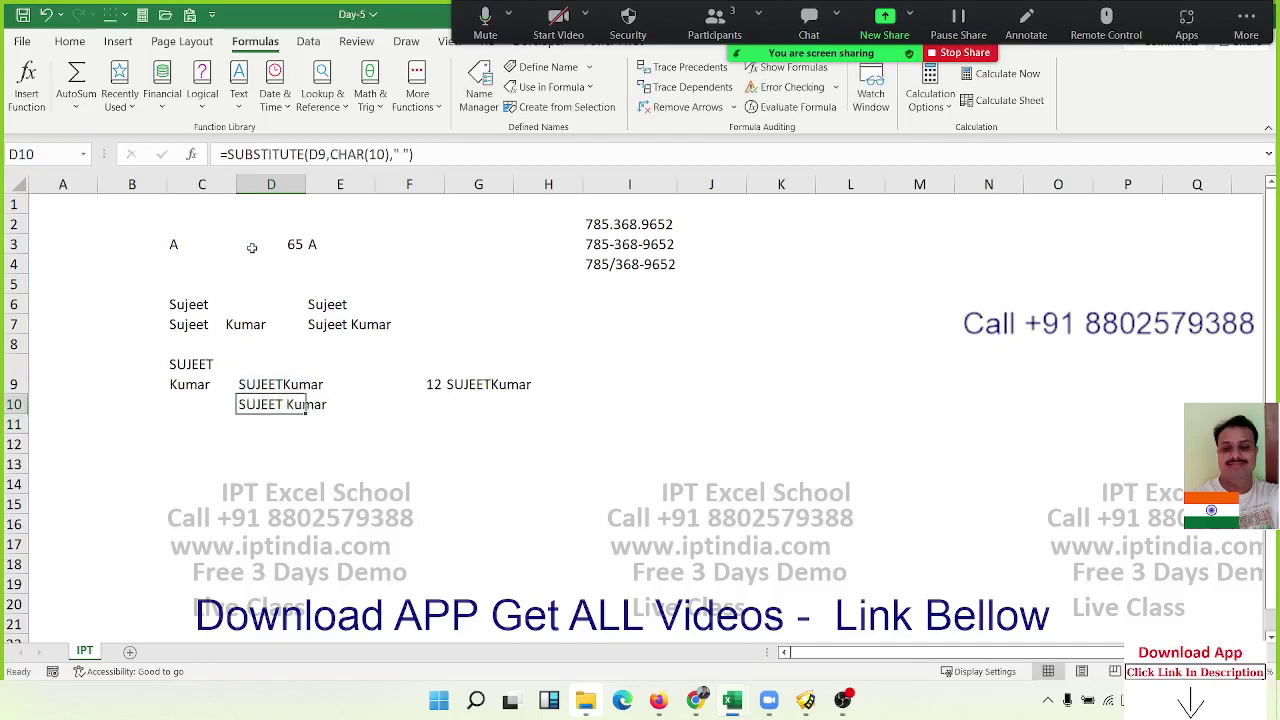
{"action": "key", "text": "Left"}
{"action": "key", "text": "Up"}
{"action": "key", "text": "Up"}
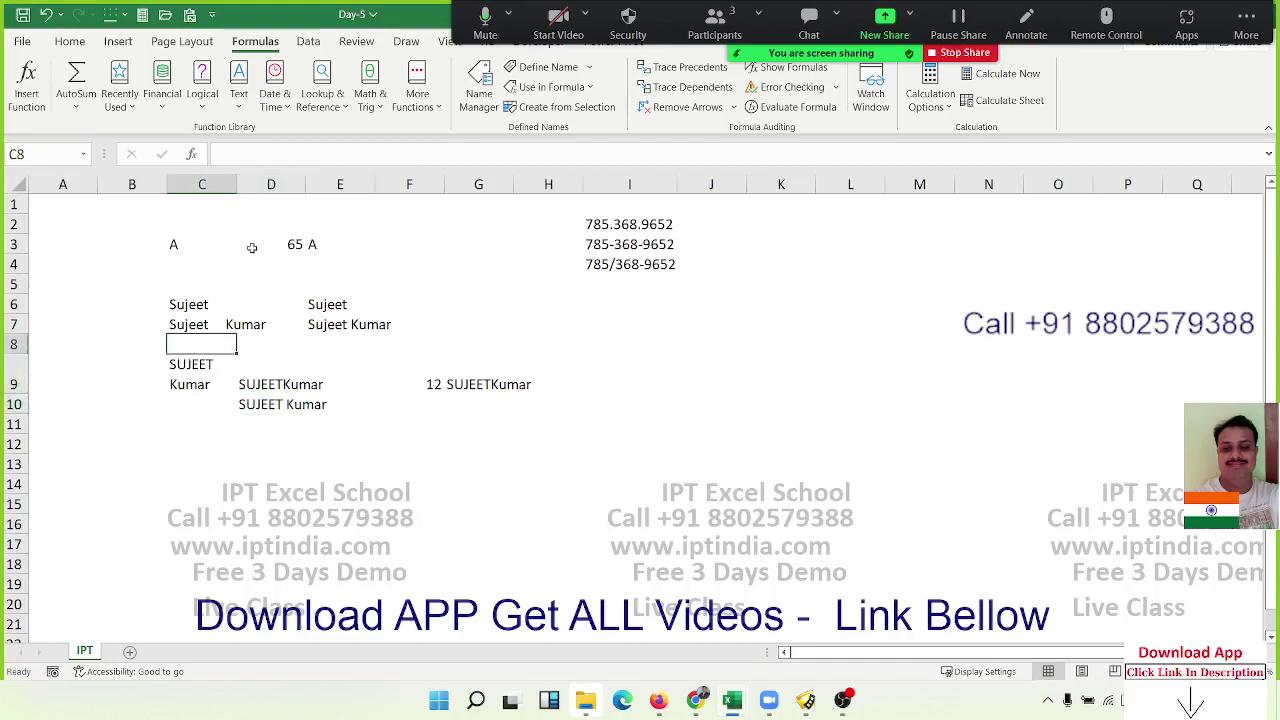
{"action": "key", "text": "Up"}
{"action": "key", "text": "Up"}
{"action": "key", "text": "Up"}
{"action": "key", "text": "Up"}
{"action": "key", "text": "Up"}
{"action": "key", "text": "Up"}
{"action": "key", "text": "Left"}
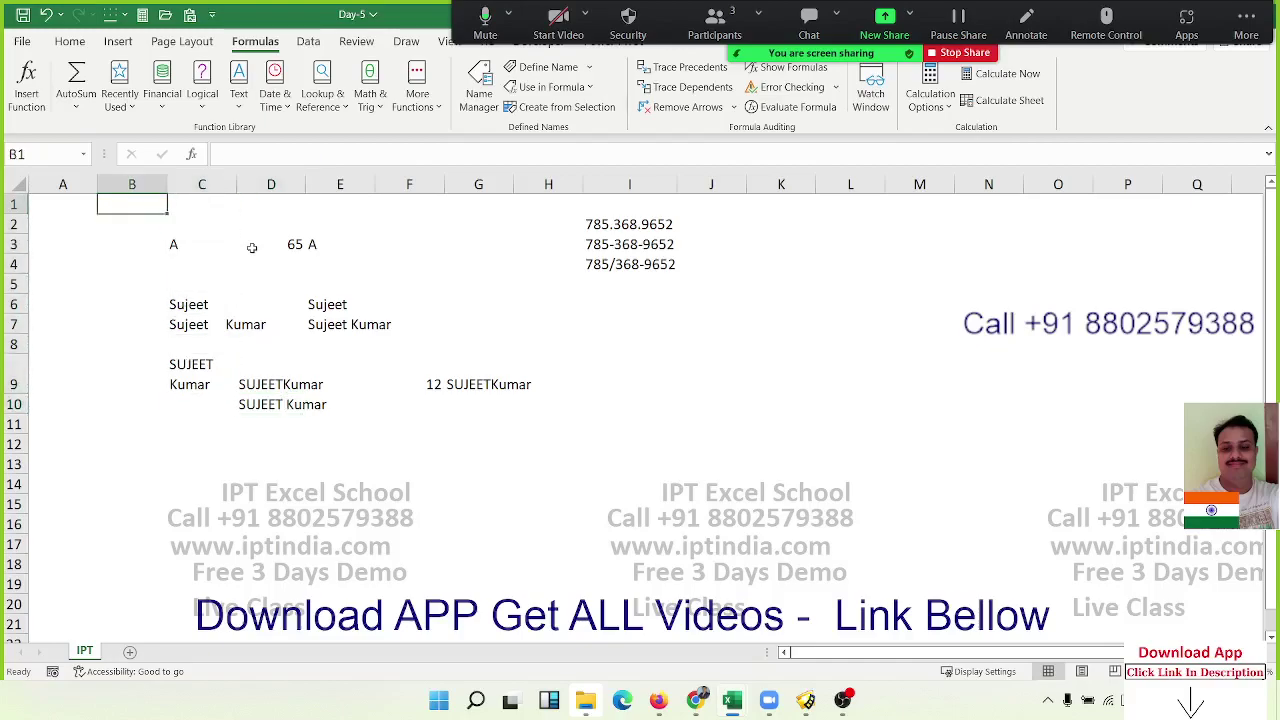
{"action": "double_click", "coordinate": [67, 203]}
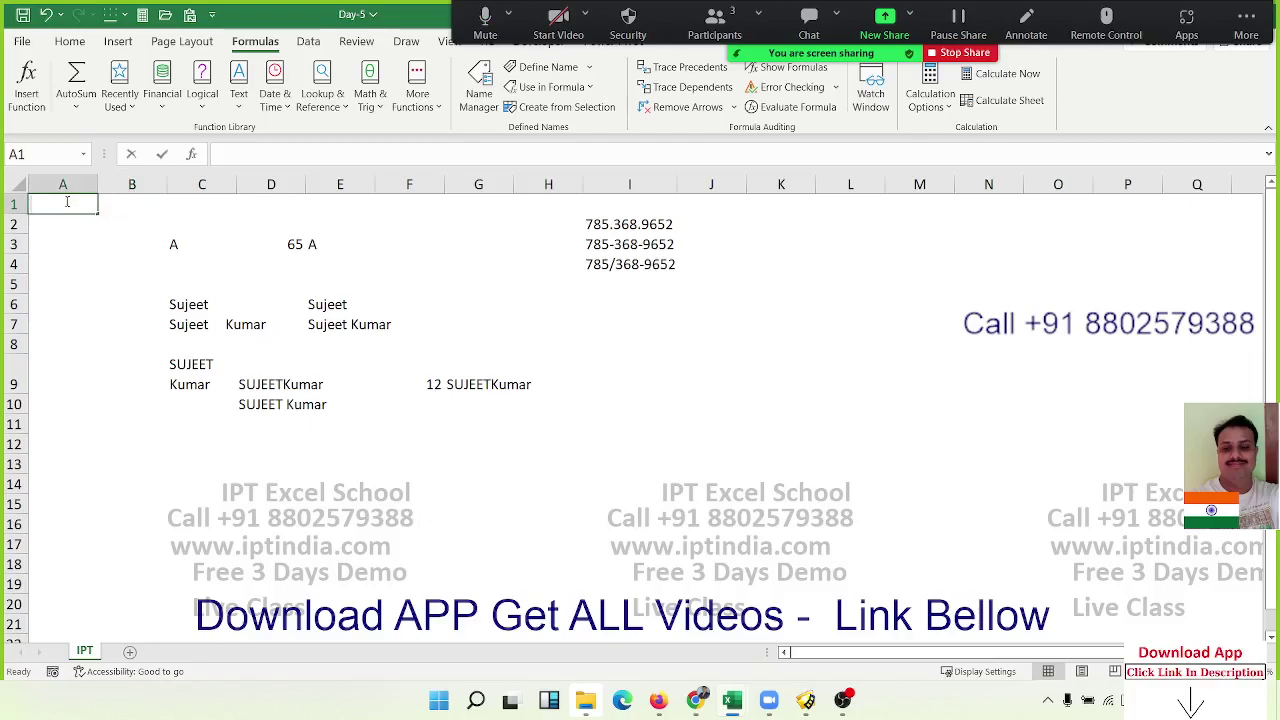
Put a line break in A1 and enter =CODE(A1) in B1, returning 10.
{"action": "key", "text": "Escape"}
{"action": "double_click", "coordinate": [66, 202]}
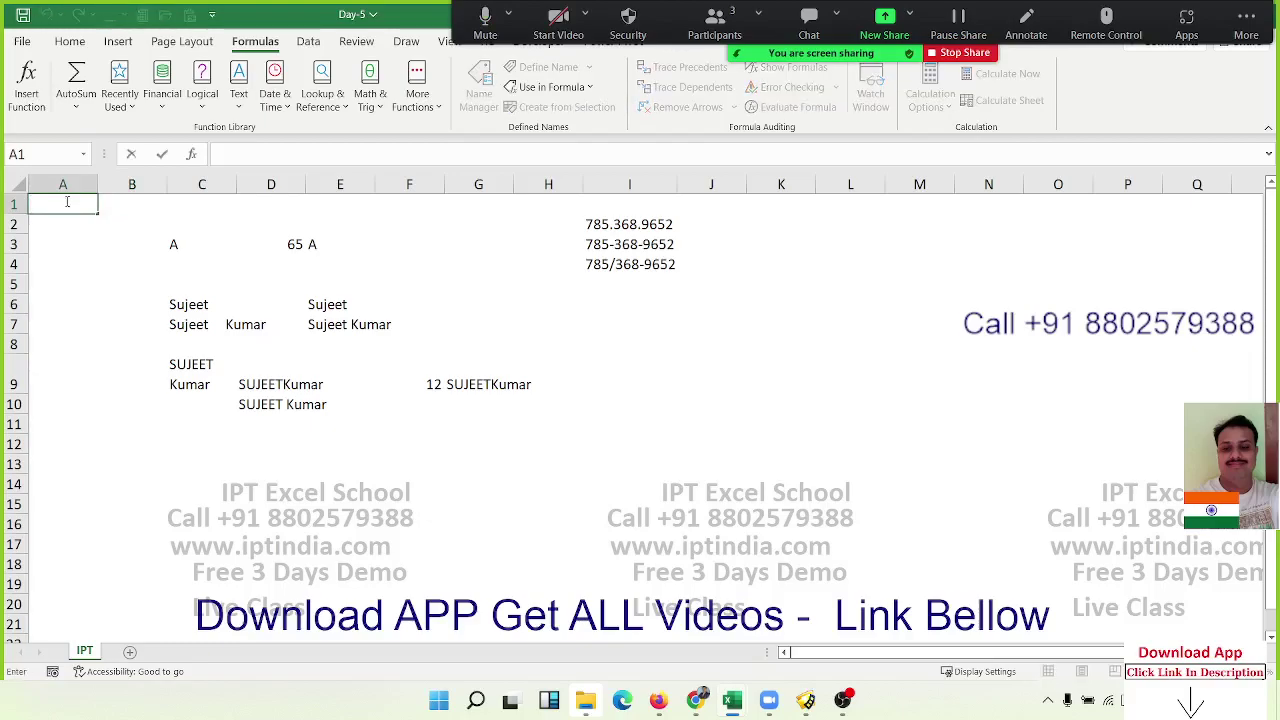
{"action": "key", "text": "alt+Return"}
{"action": "key", "text": "Return"}
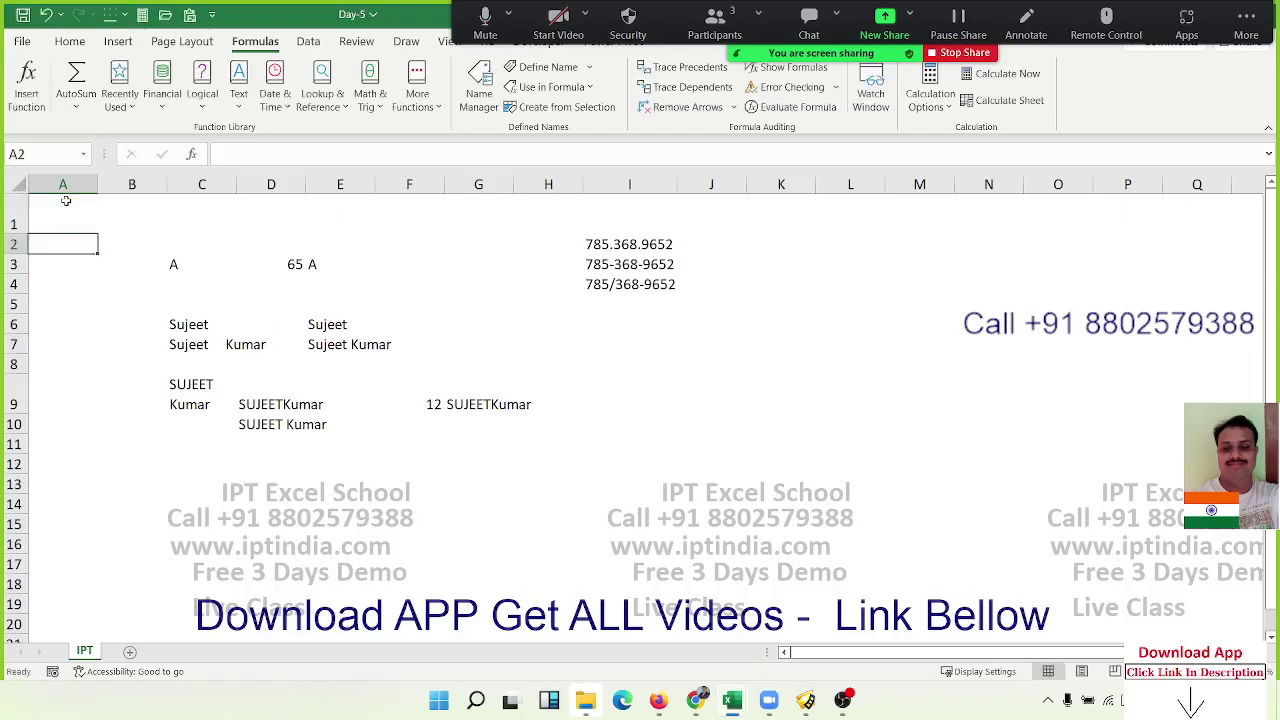
{"action": "key", "text": "Up"}
{"action": "key", "text": "Right"}
{"action": "type", "text": "="}
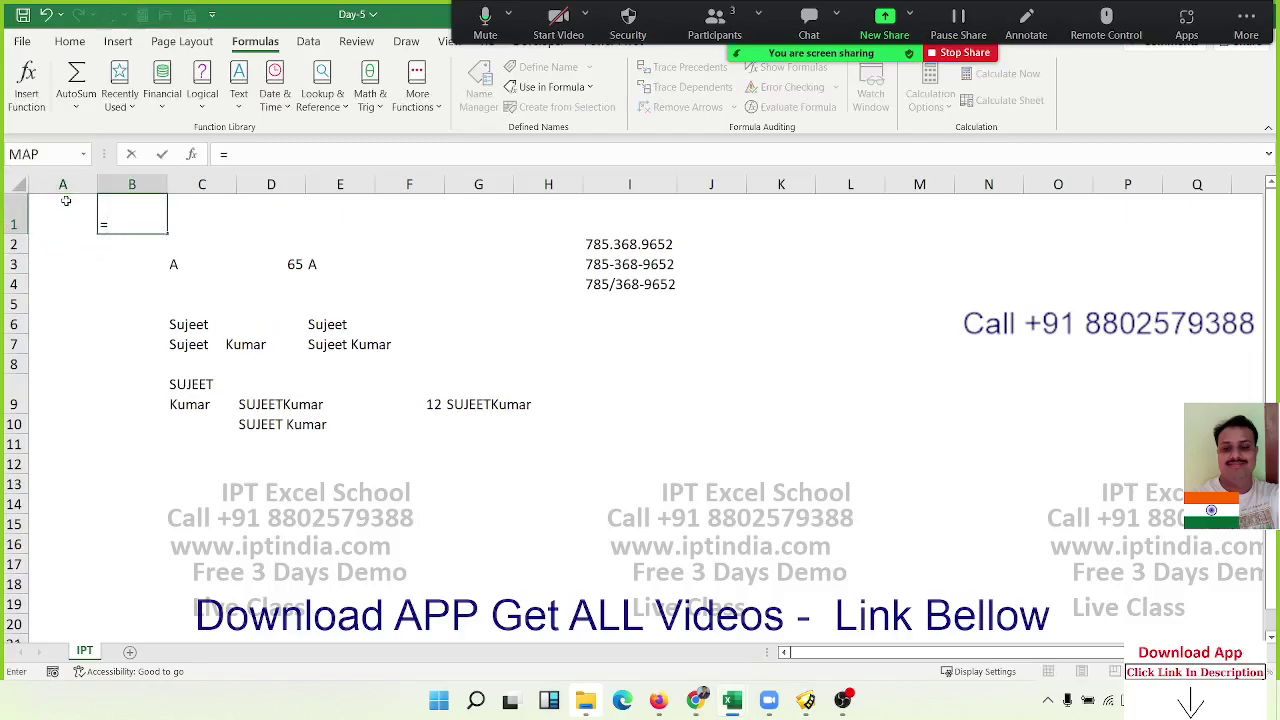
{"action": "type", "text": "code("}
{"action": "left_click", "coordinate": [65, 201]}
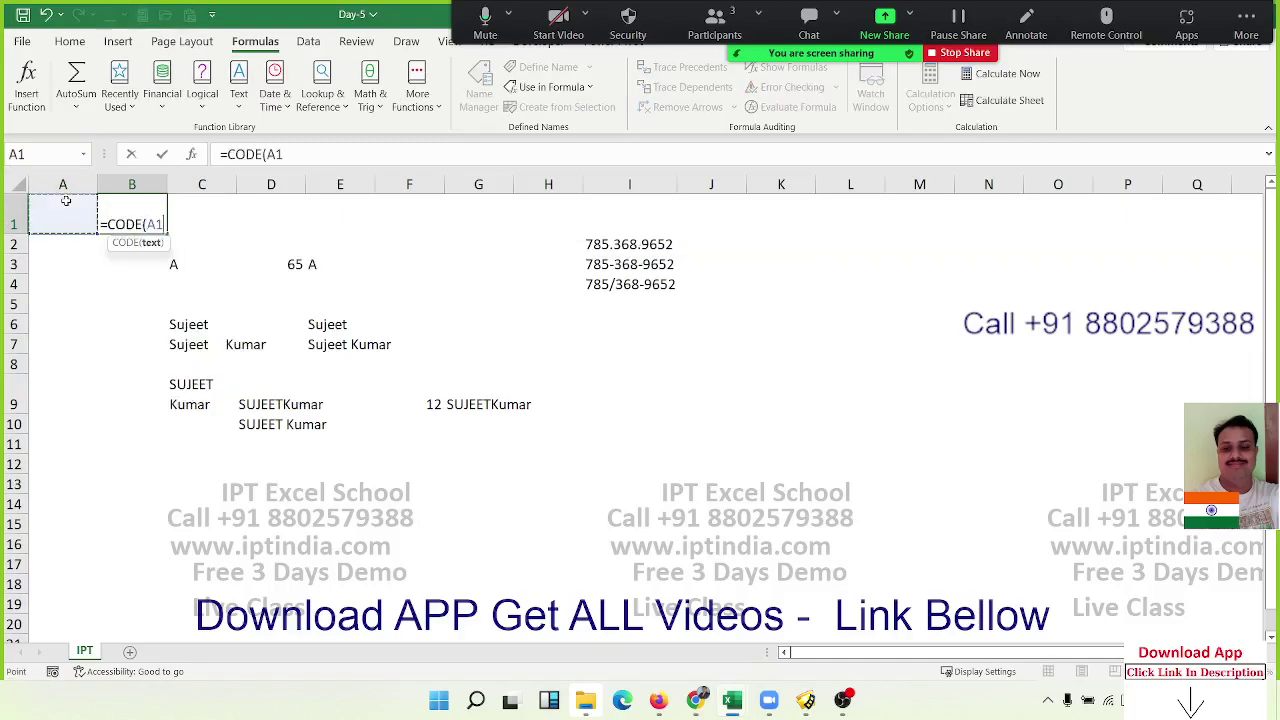
{"action": "key", "text": "Return"}
{"action": "key", "text": "Up"}
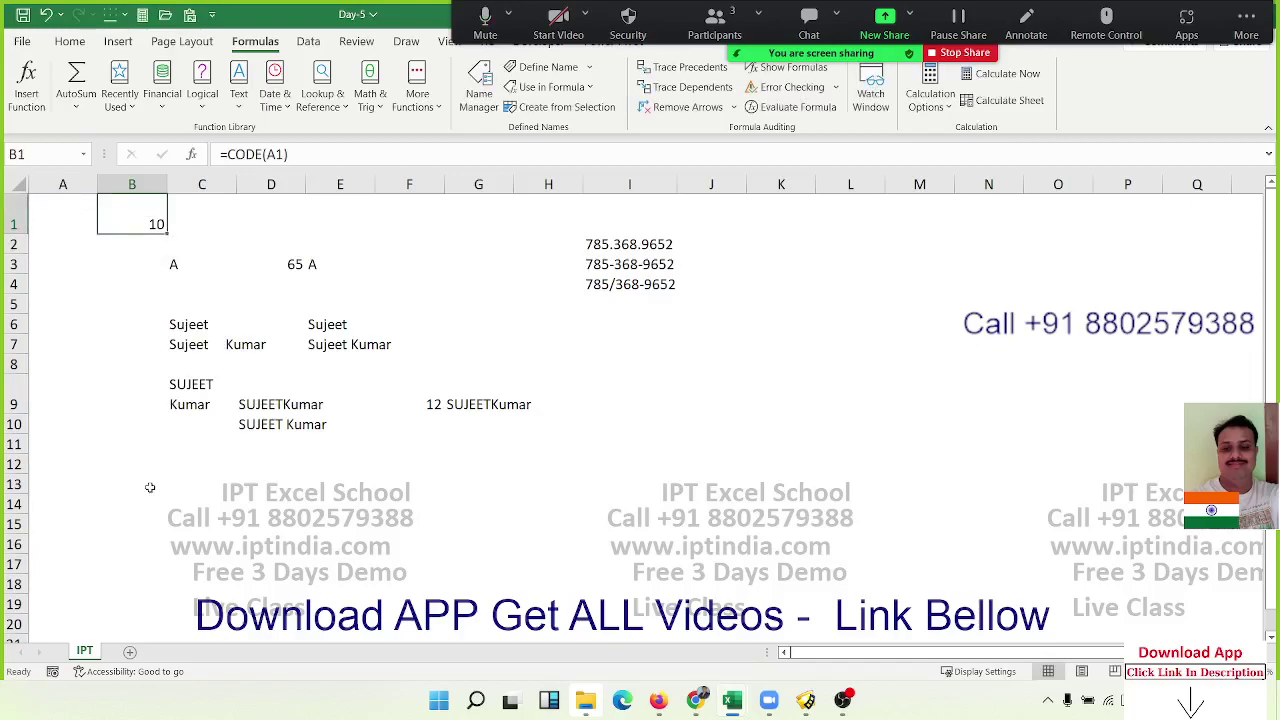
Enter the sample number 789.365.963 in cell B22.
{"action": "left_click", "coordinate": [155, 462]}
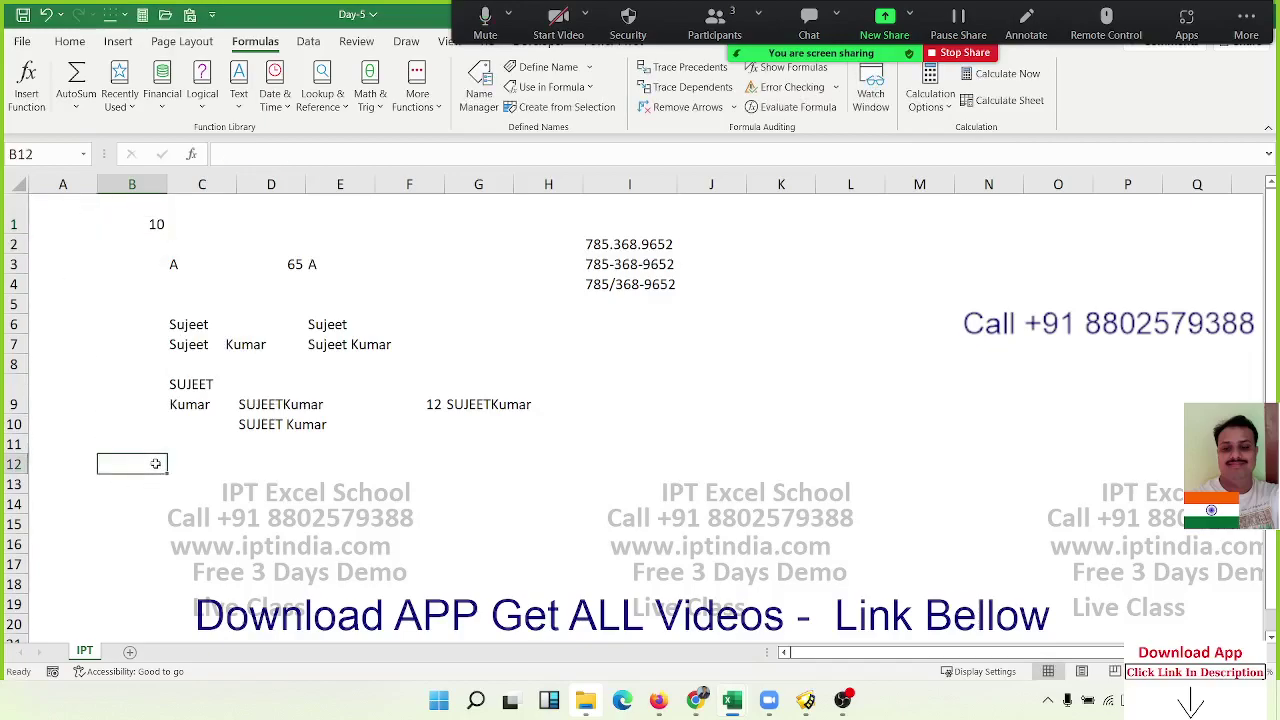
{"action": "scroll", "coordinate": [157, 455], "scroll_direction": "down", "scroll_amount": 3}
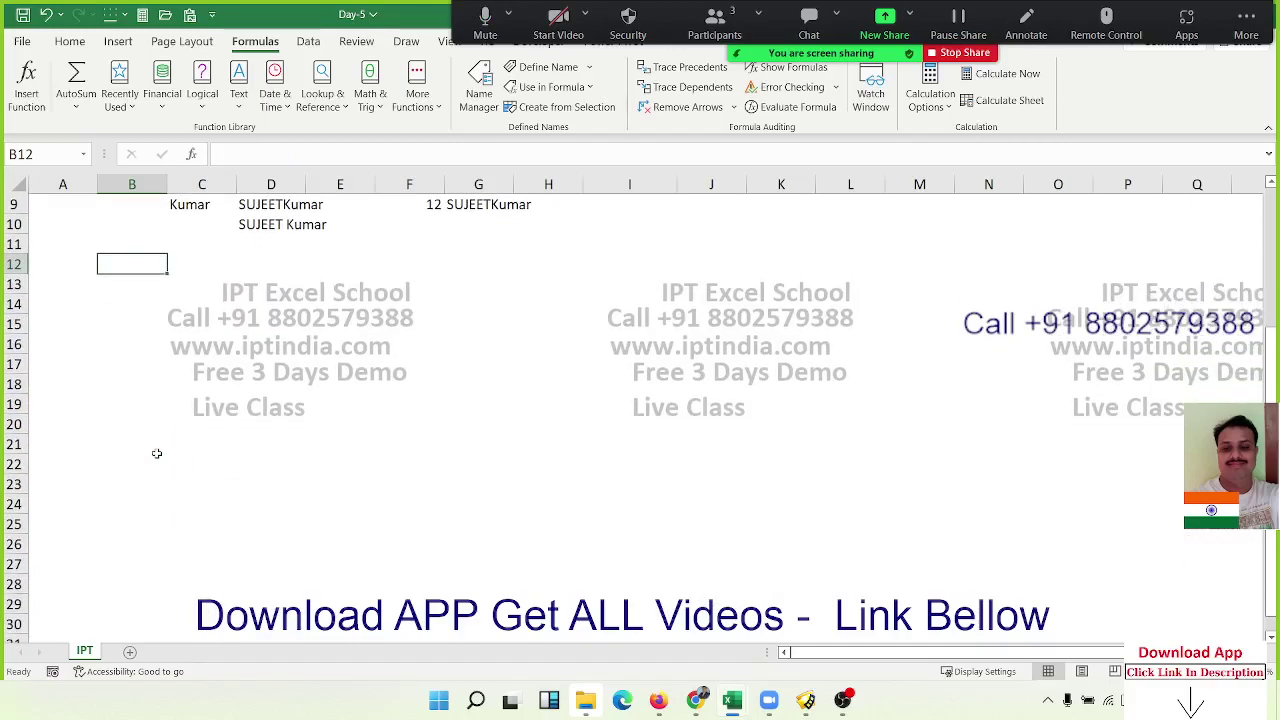
{"action": "left_click", "coordinate": [120, 463]}
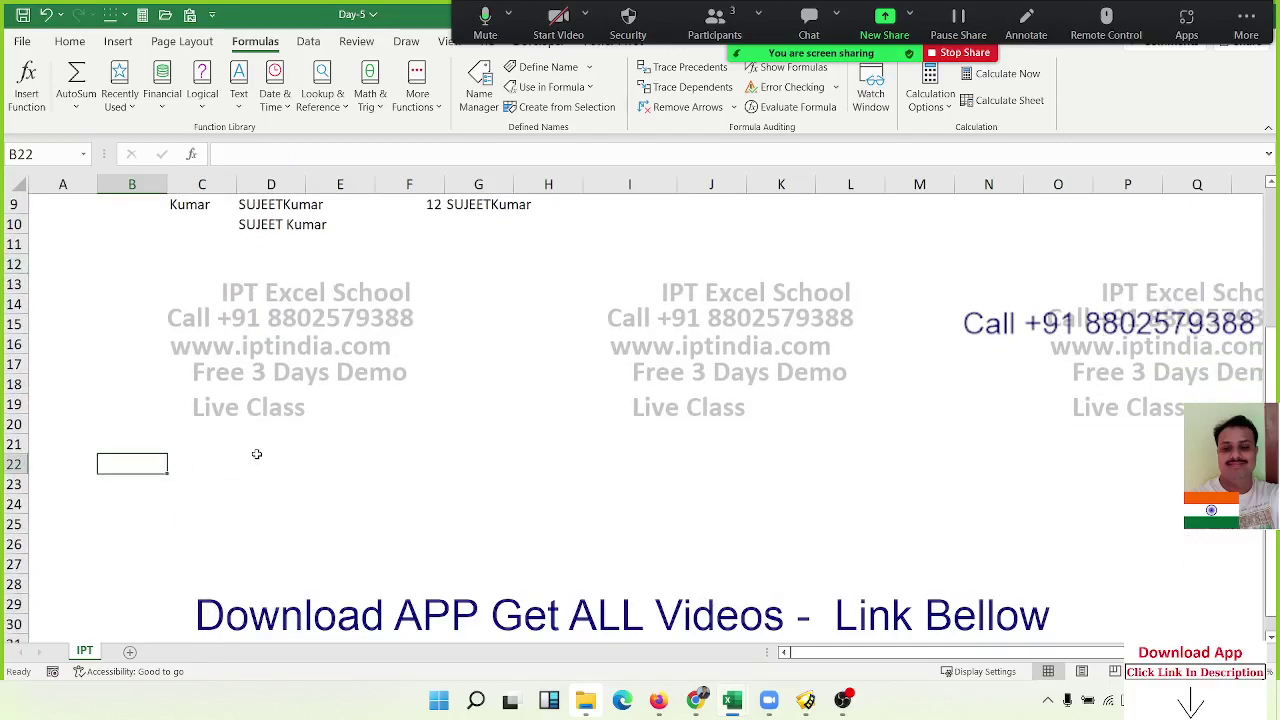
{"action": "type", "text": "789.3"}
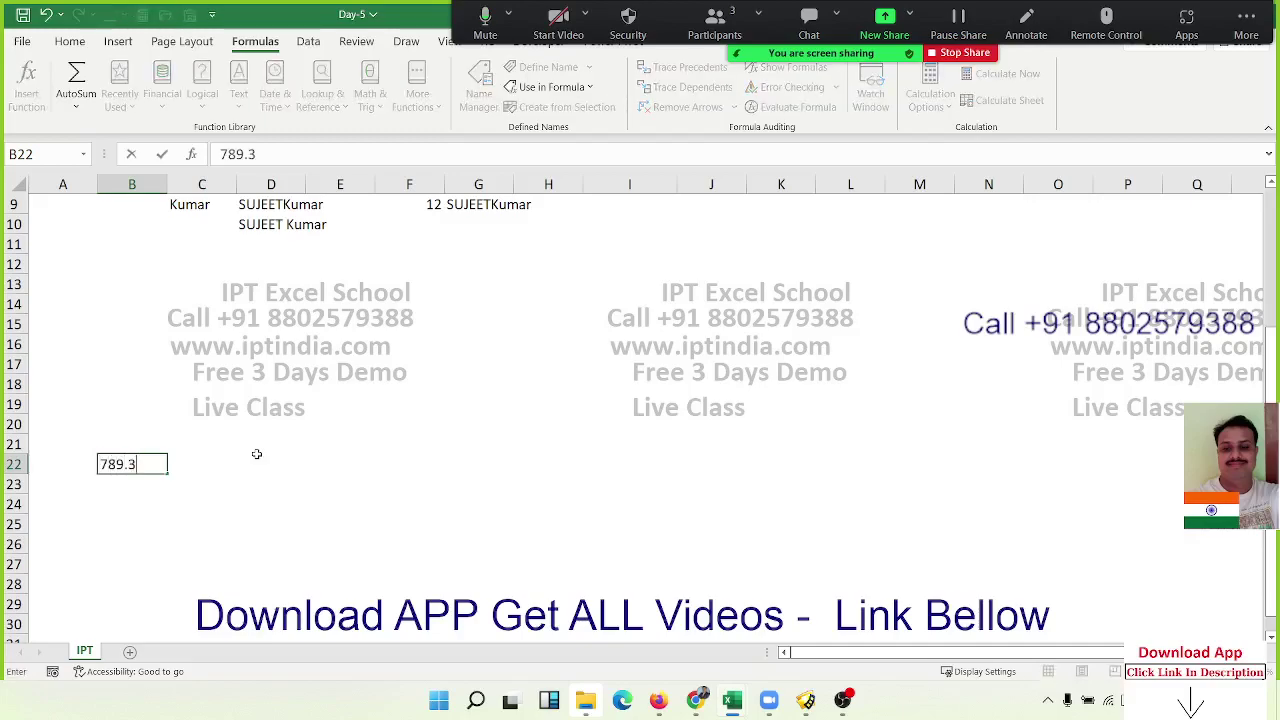
{"action": "type", "text": "65.963"}
Enter =LEFT(B22,3) in D22 to extract the first group, 789.
{"action": "left_click", "coordinate": [320, 503]}
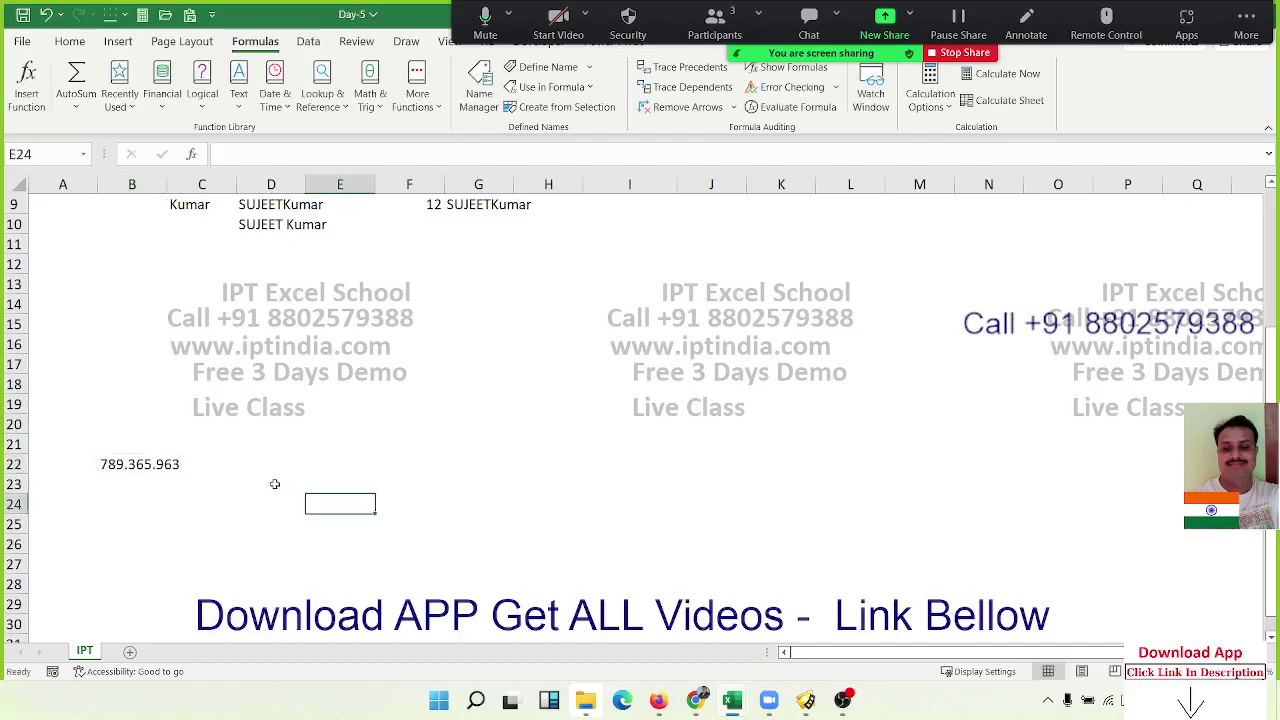
{"action": "left_click", "coordinate": [240, 465]}
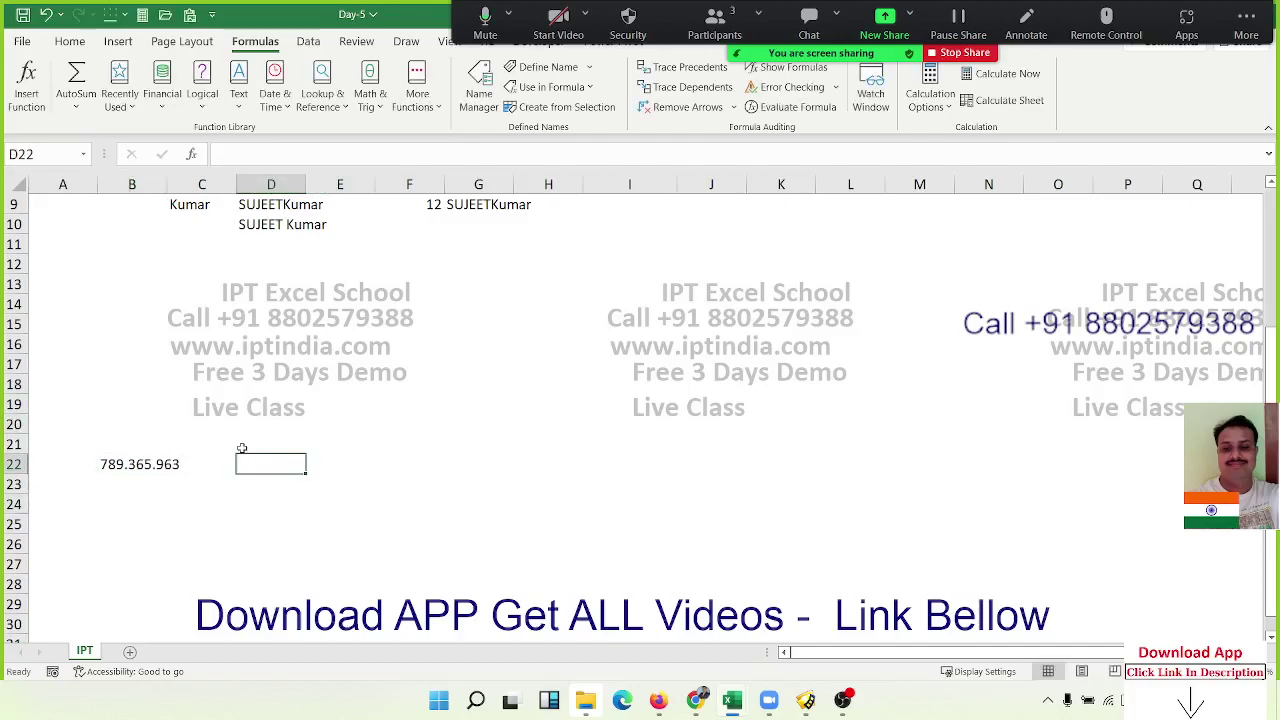
{"action": "type", "text": "=l"}
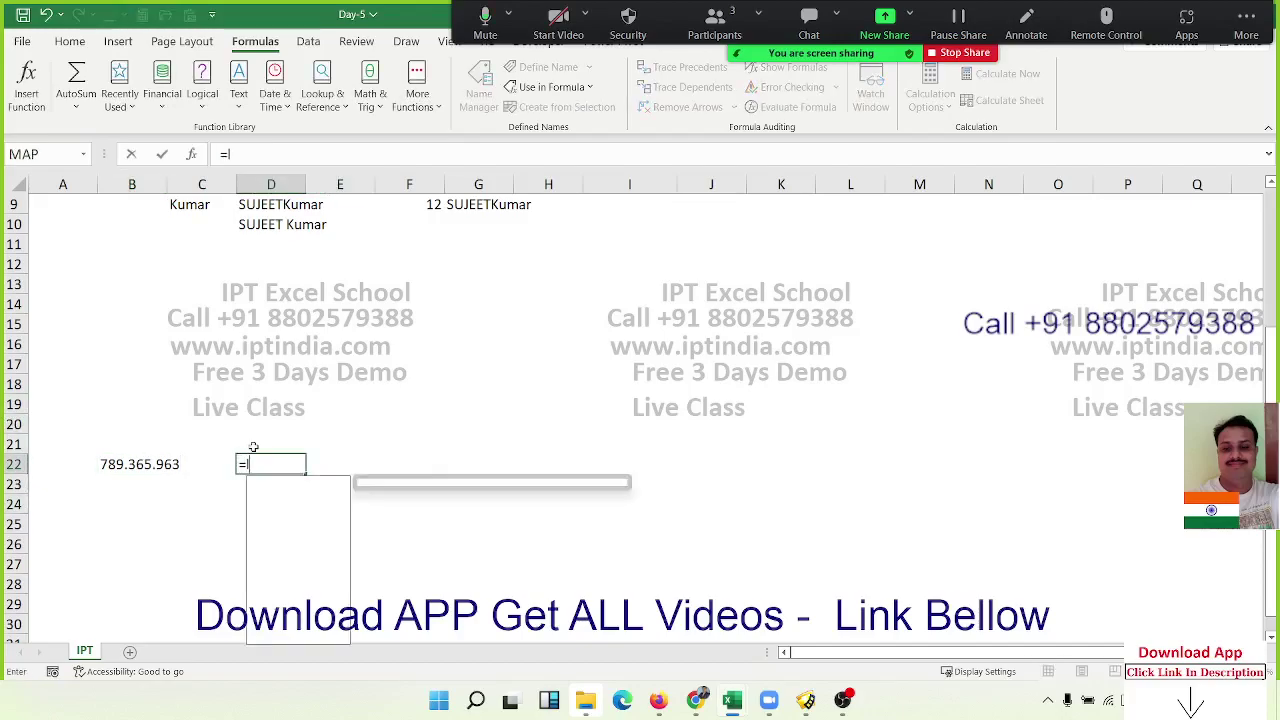
{"action": "type", "text": "ef"}
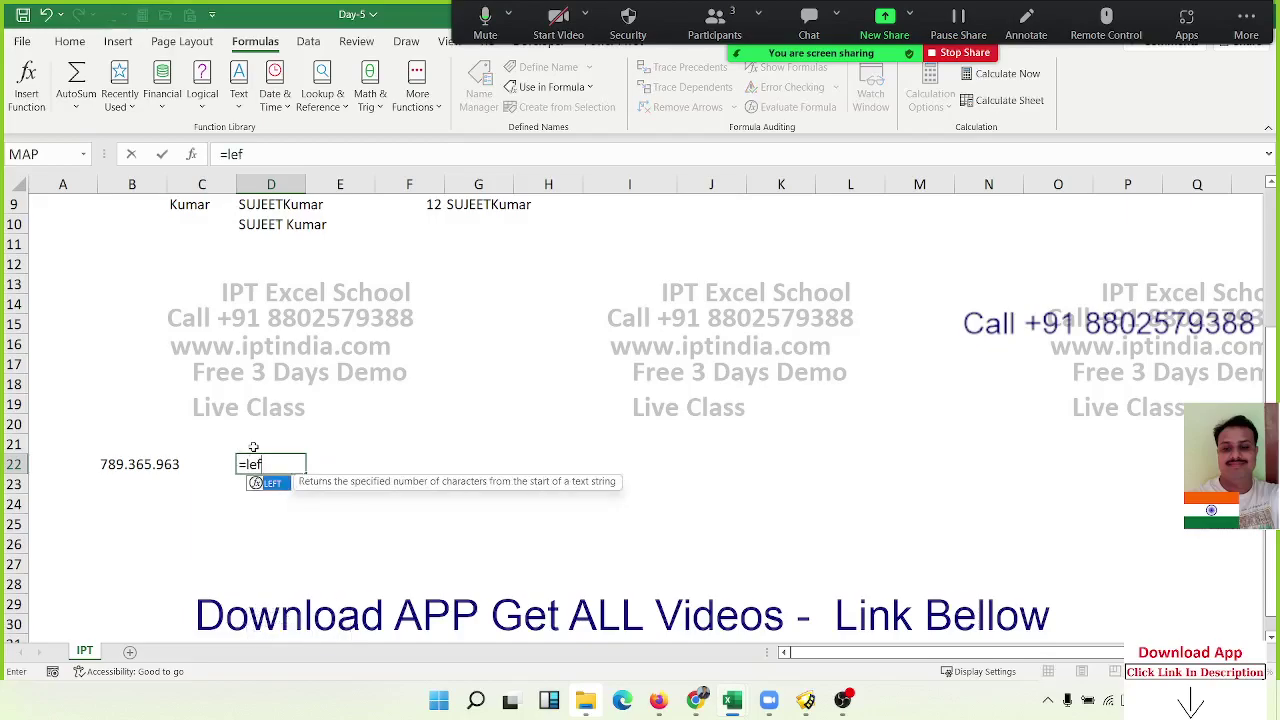
{"action": "key", "text": "Tab"}
{"action": "key", "text": "Left"}
{"action": "key", "text": "Left"}
{"action": "type", "text": ","}
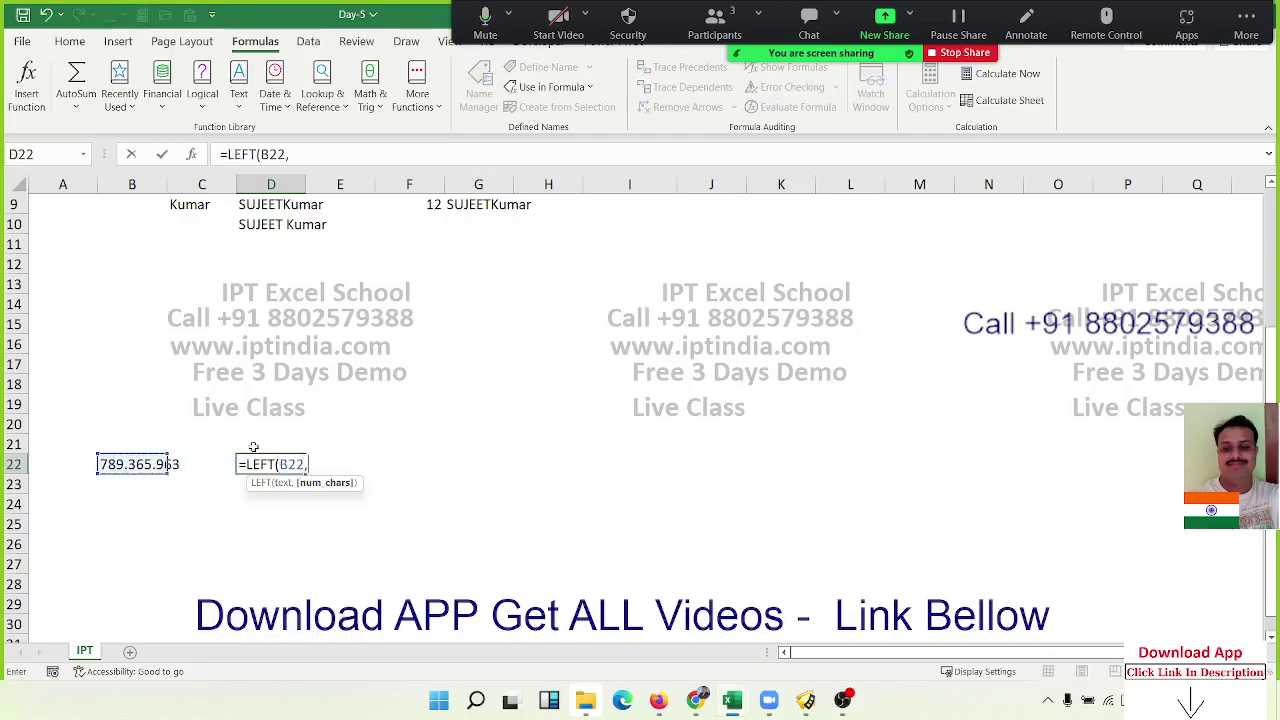
{"action": "type", "text": "3"}
{"action": "key", "text": "Return"}
{"action": "key", "text": "Up"}
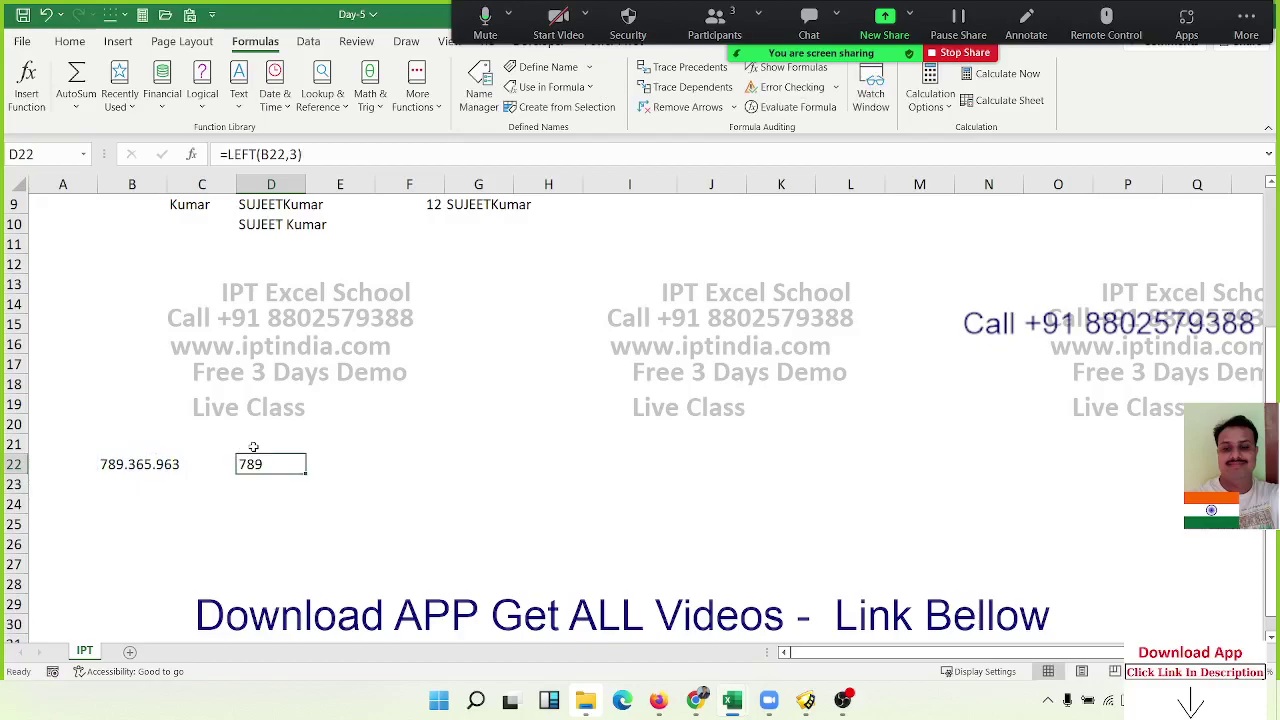
{"action": "key", "text": "F2"}
{"action": "key", "text": "Escape"}
Enter =MID(B22,5,3) in E22 to extract the middle group, 365.
{"action": "key", "text": "Right"}
{"action": "type", "text": "=ri"}
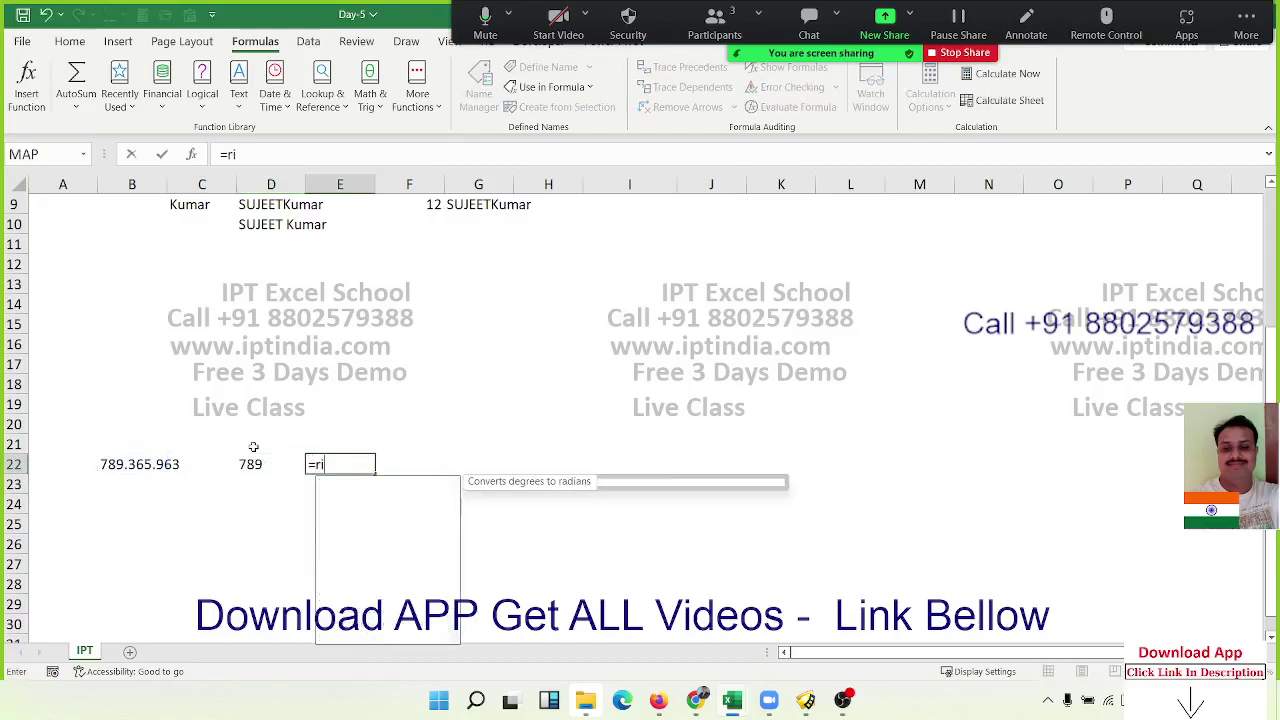
{"action": "key", "text": "BackSpace"}
{"action": "key", "text": "BackSpace"}
{"action": "key", "text": "BackSpace"}
{"action": "type", "text": "="}
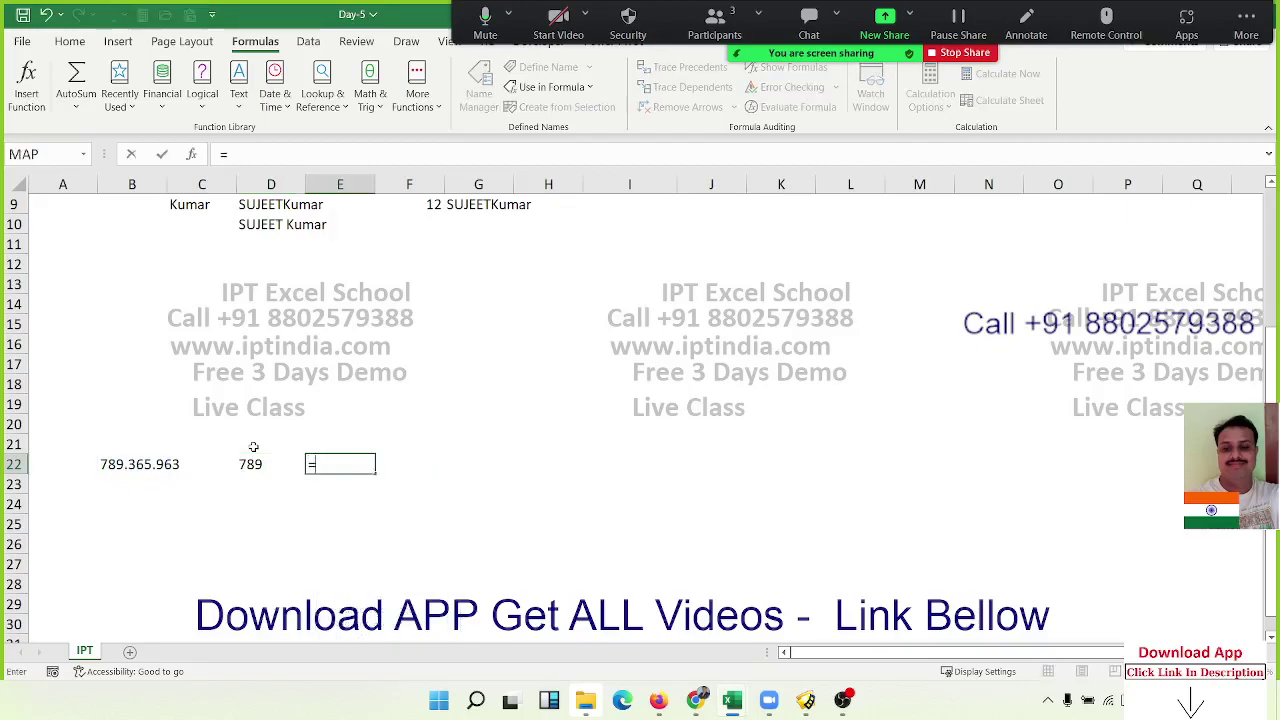
{"action": "type", "text": "mid"}
{"action": "key", "text": "Tab"}
{"action": "key", "text": "Left"}
{"action": "key", "text": "Left"}
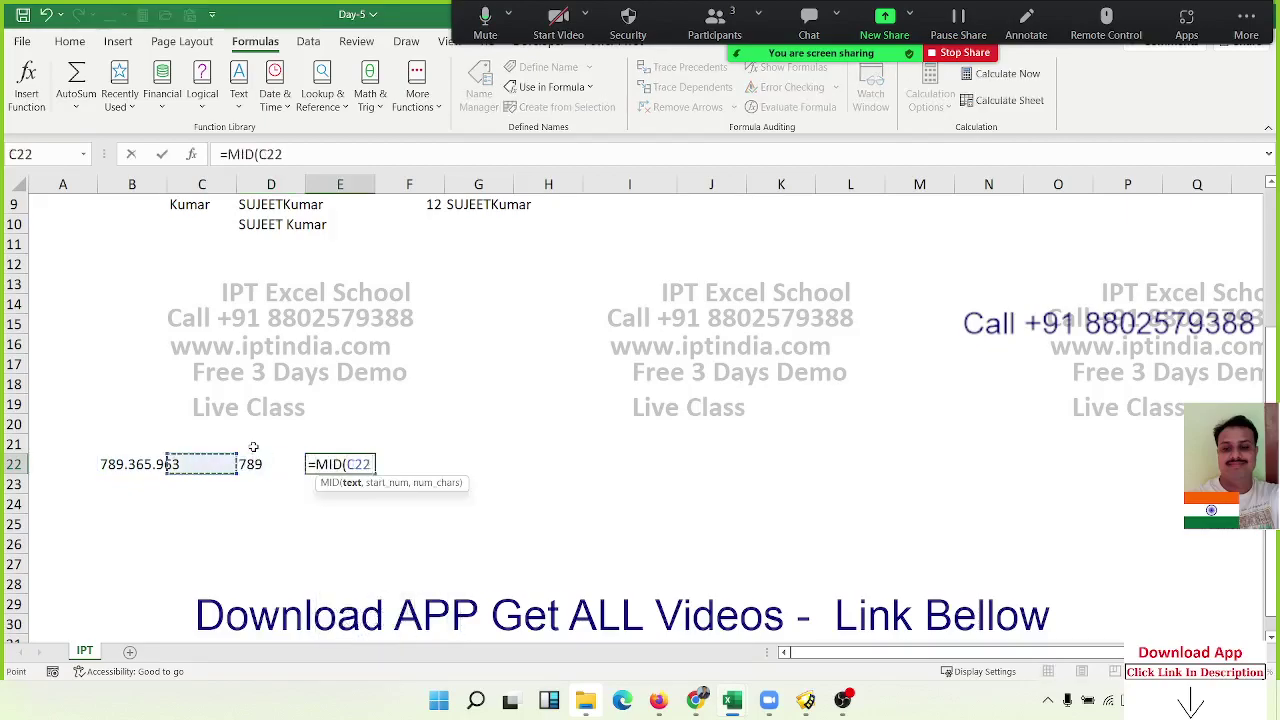
{"action": "key", "text": "Left"}
{"action": "type", "text": ","}
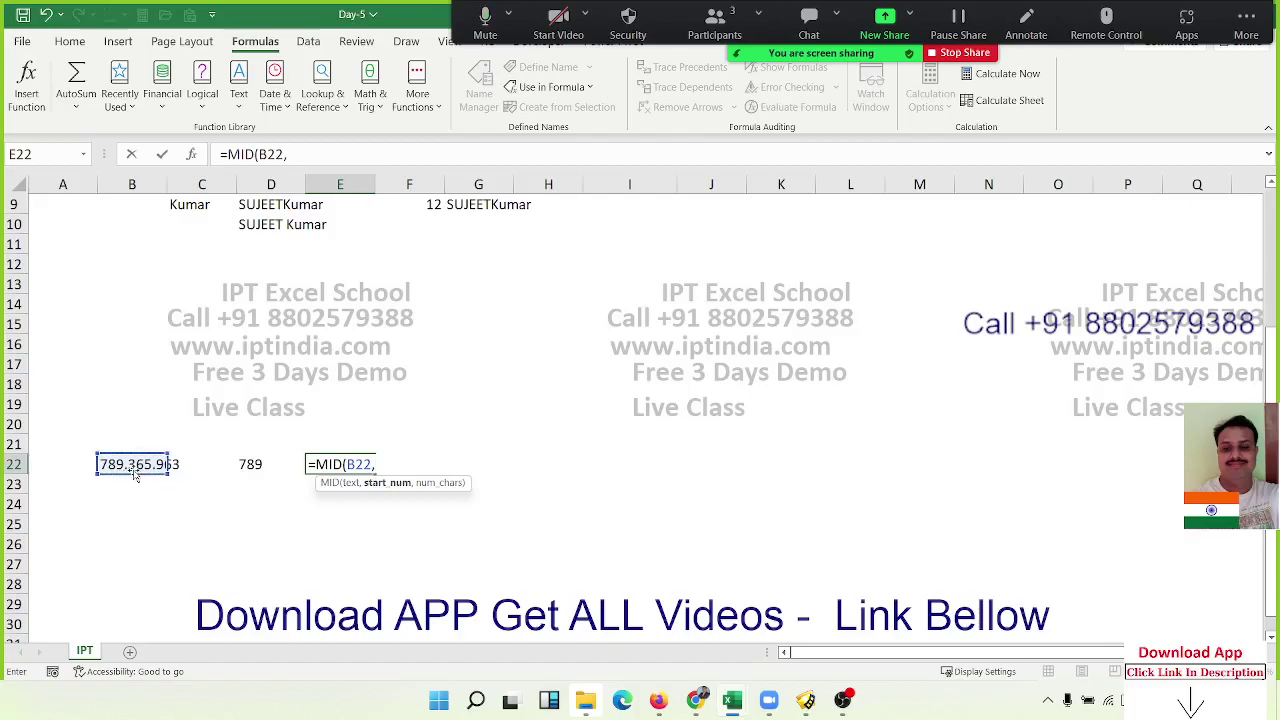
{"action": "type", "text": "5"}
{"action": "type", "text": ",3"}
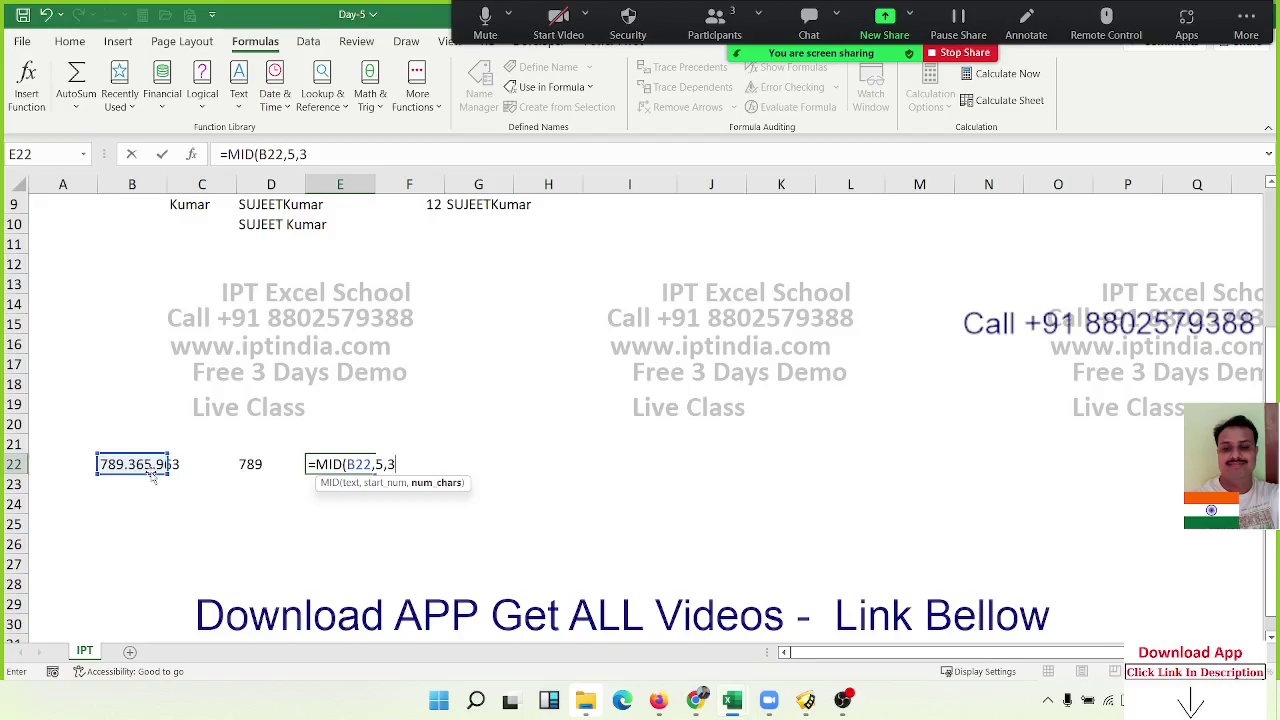
{"action": "key", "text": "Return"}
{"action": "key", "text": "Up"}
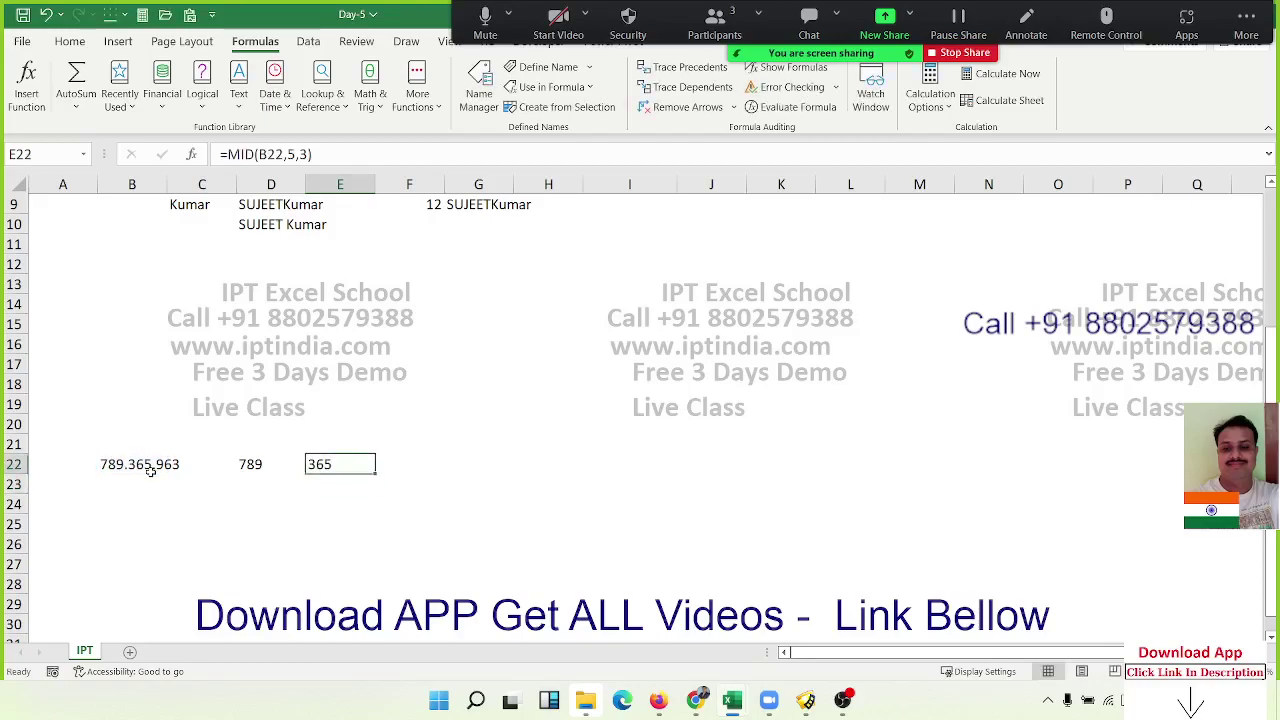
Enter =RIGHT(B22,3) in F22 to extract the last group, 963.
{"action": "key", "text": "Right"}
{"action": "type", "text": "="}
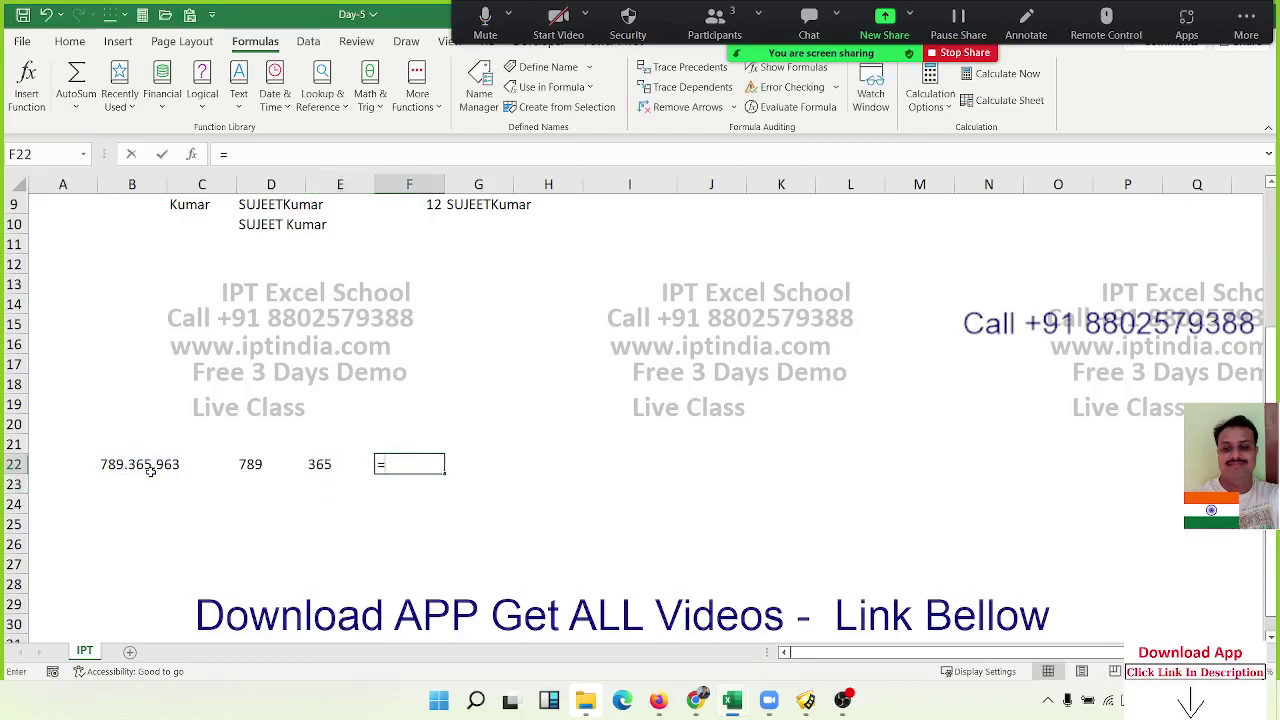
{"action": "type", "text": "ri"}
{"action": "key", "text": "Tab"}
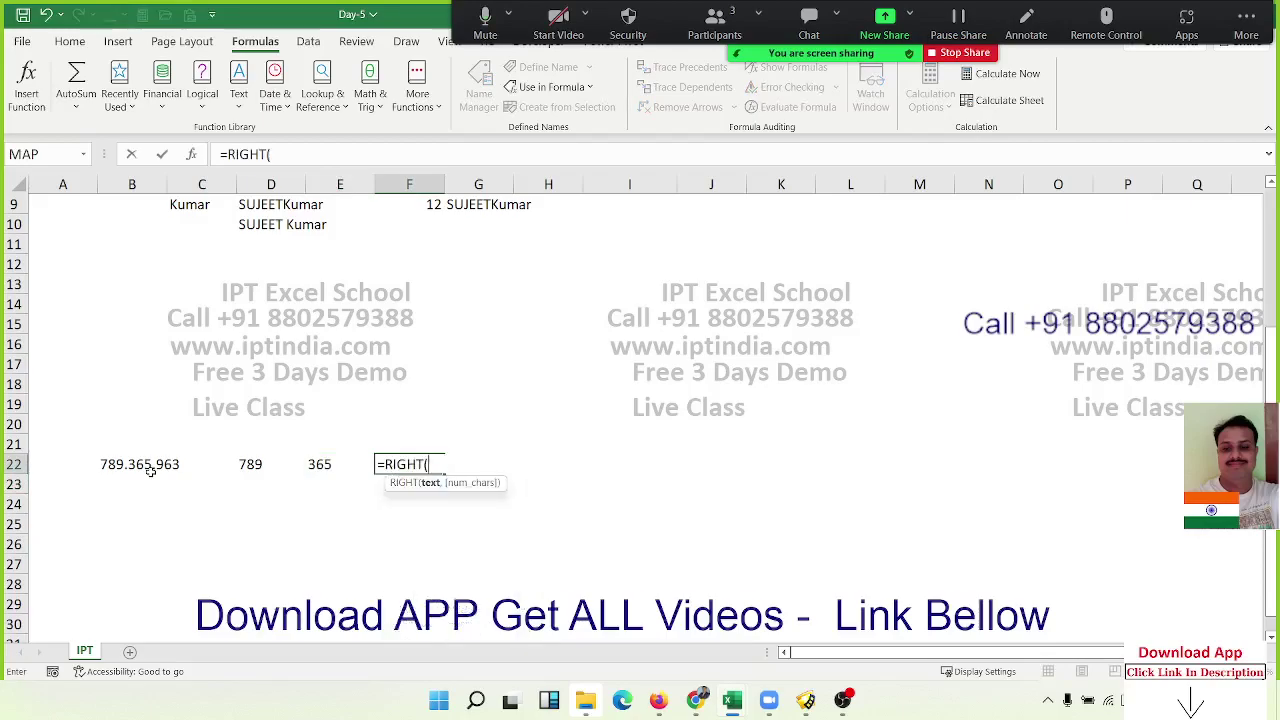
{"action": "key", "text": "Left"}
{"action": "key", "text": "Left"}
{"action": "key", "text": "Left"}
{"action": "left_click", "coordinate": [150, 470]}
{"action": "type", "text": ","}
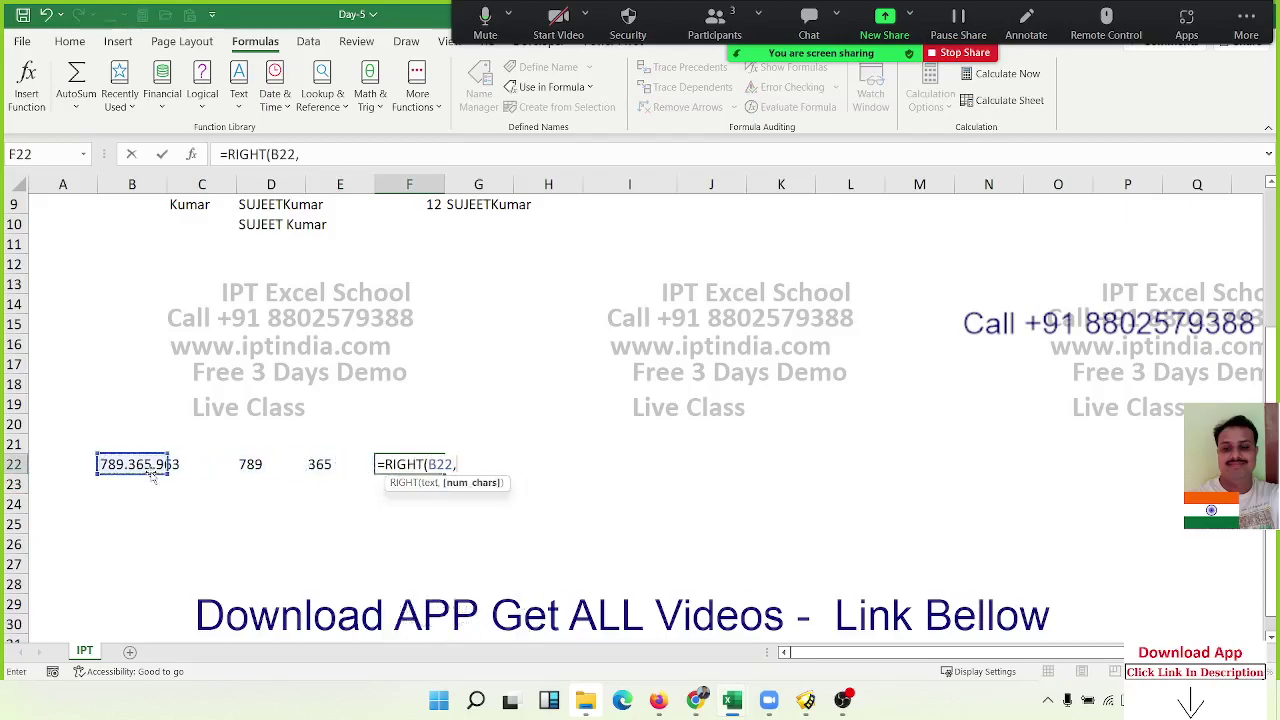
{"action": "type", "text": "3"}
{"action": "key", "text": "Return"}
{"action": "key", "text": "Up"}
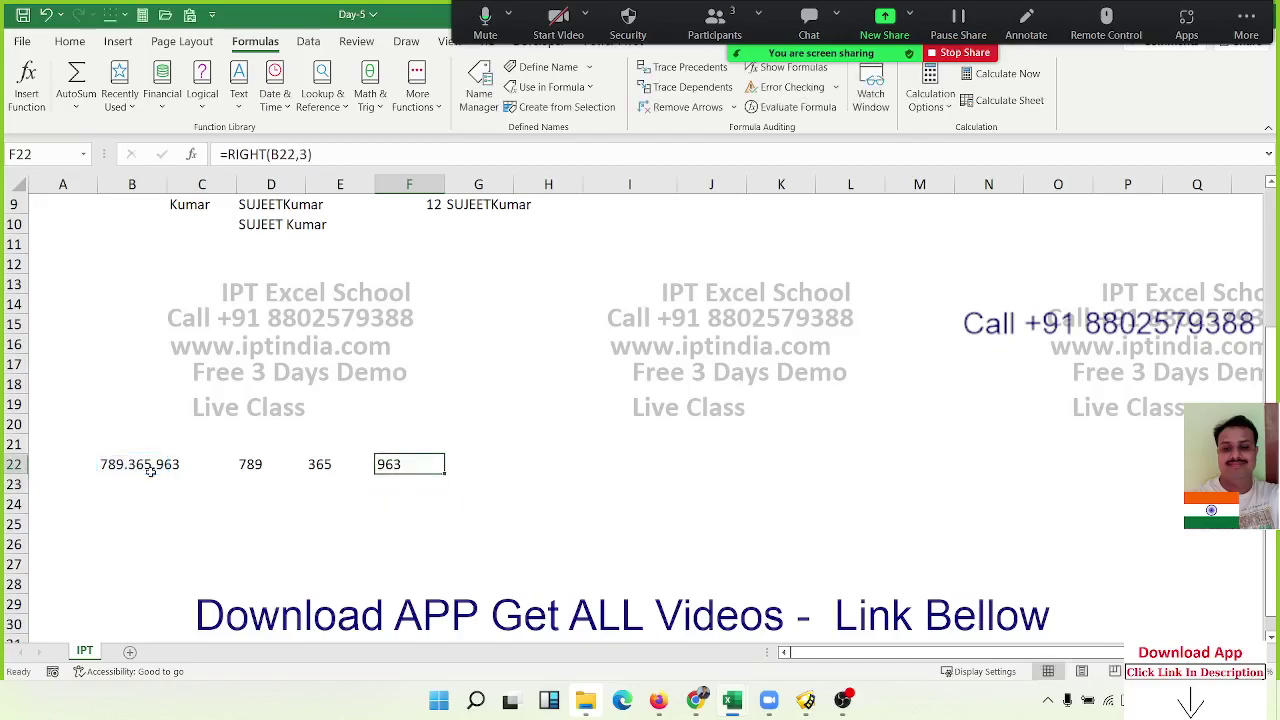
{"action": "key", "text": "Left"}
{"action": "key", "text": "Left"}
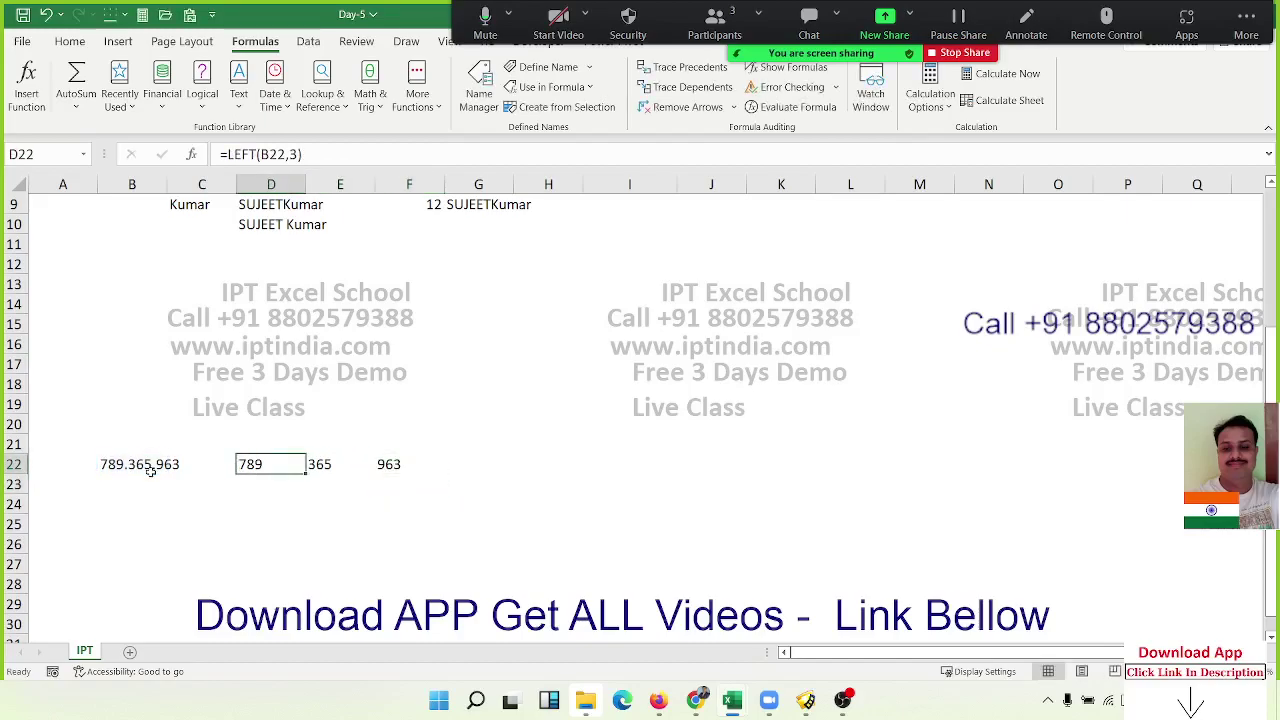
Add the heading Emial in B24 and a sample e-mail address below it in B25.
{"action": "key", "text": "Right"}
{"action": "key", "text": "Right"}
{"action": "key", "text": "Left"}
{"action": "key", "text": "Left"}
{"action": "key", "text": "Right"}
{"action": "key", "text": "Right"}
{"action": "key", "text": "Down"}
{"action": "key", "text": "Down"}
{"action": "key", "text": "Left"}
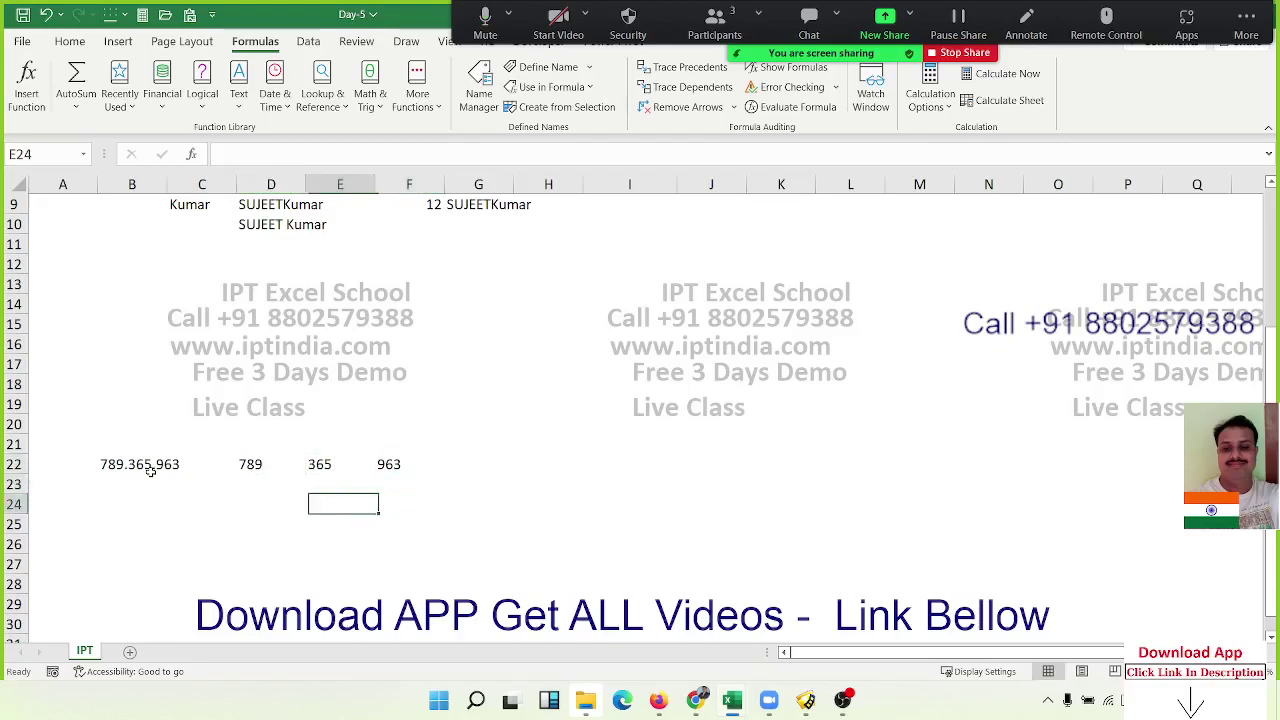
{"action": "key", "text": "Left"}
{"action": "key", "text": "Left"}
{"action": "key", "text": "Left"}
{"action": "key", "text": "Left"}
{"action": "key", "text": "Down"}
{"action": "key", "text": "Right"}
{"action": "key", "text": "Up"}
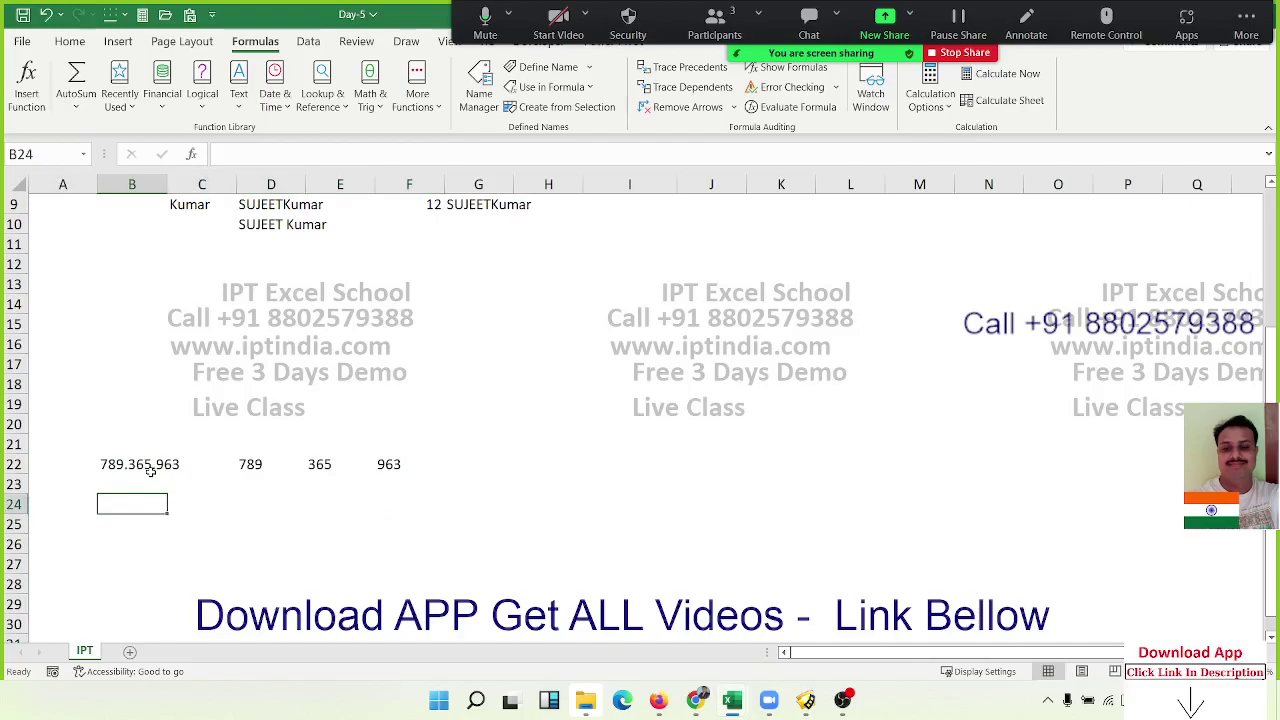
{"action": "type", "text": "Emial"}
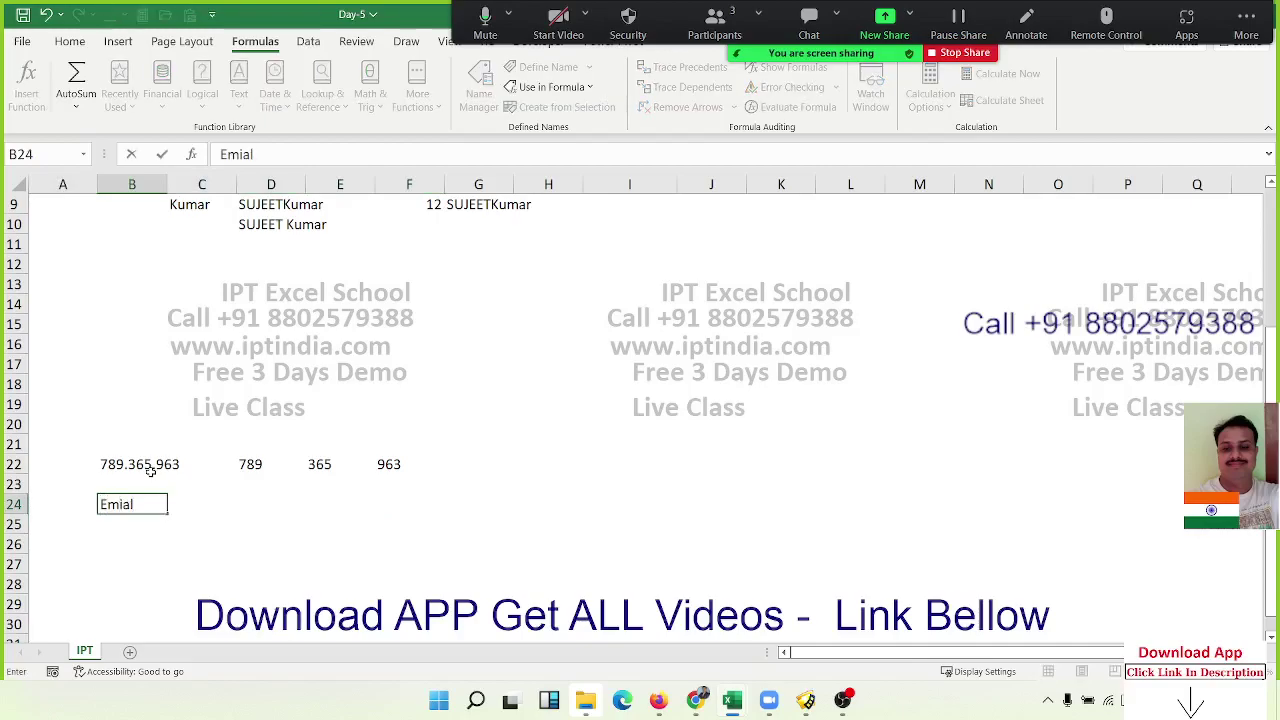
{"action": "key", "text": "Return"}
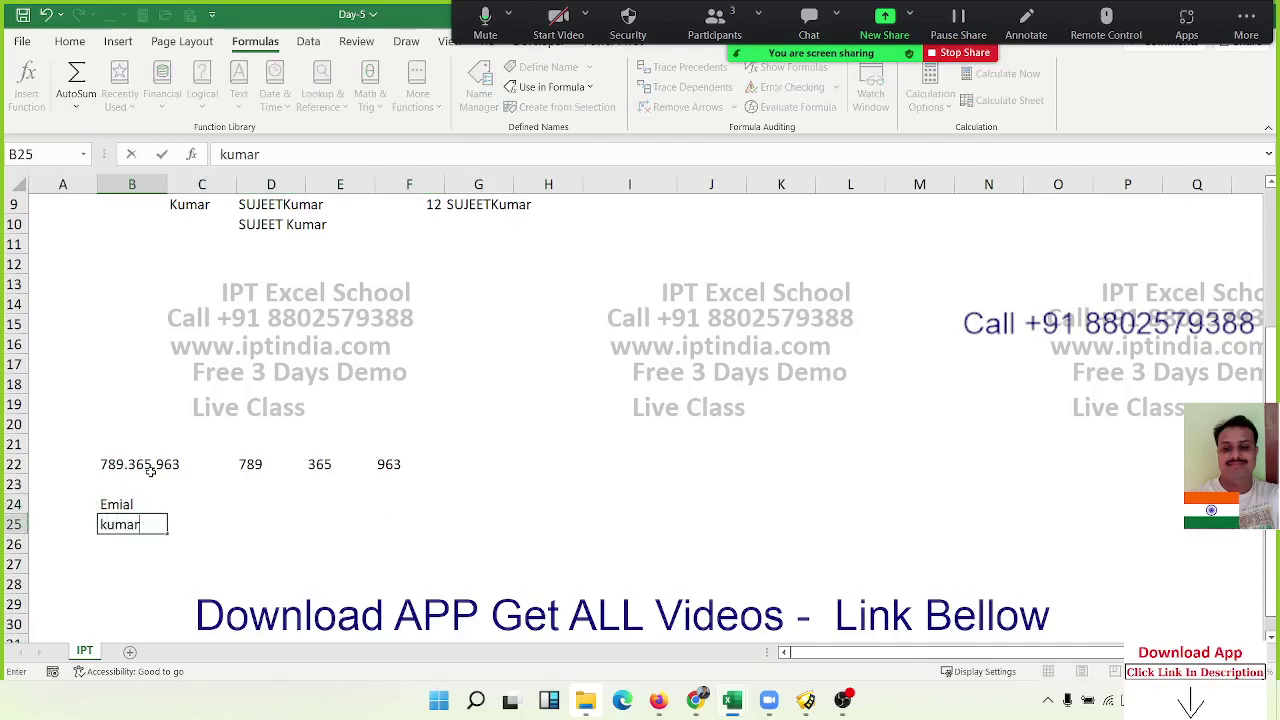
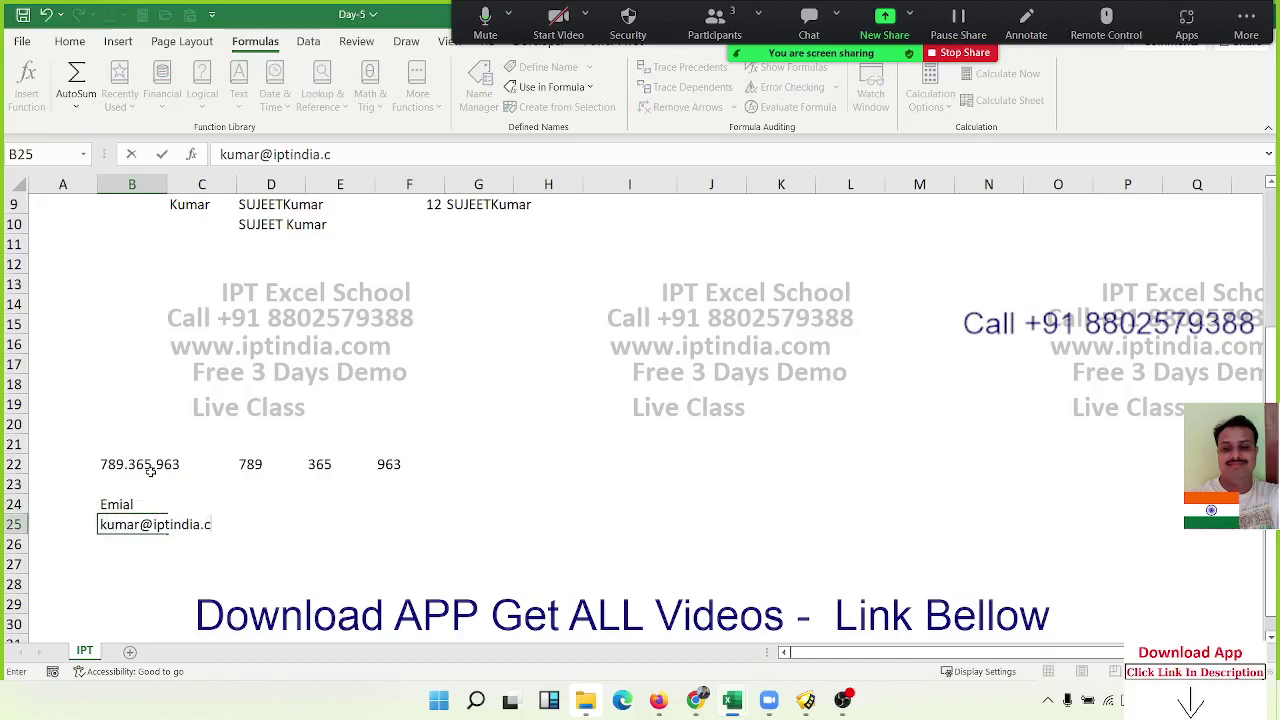
{"action": "key", "text": "Tab"}
Add the headings ID in D24 and site in E24.
{"action": "key", "text": "Right"}
{"action": "key", "text": "Right"}
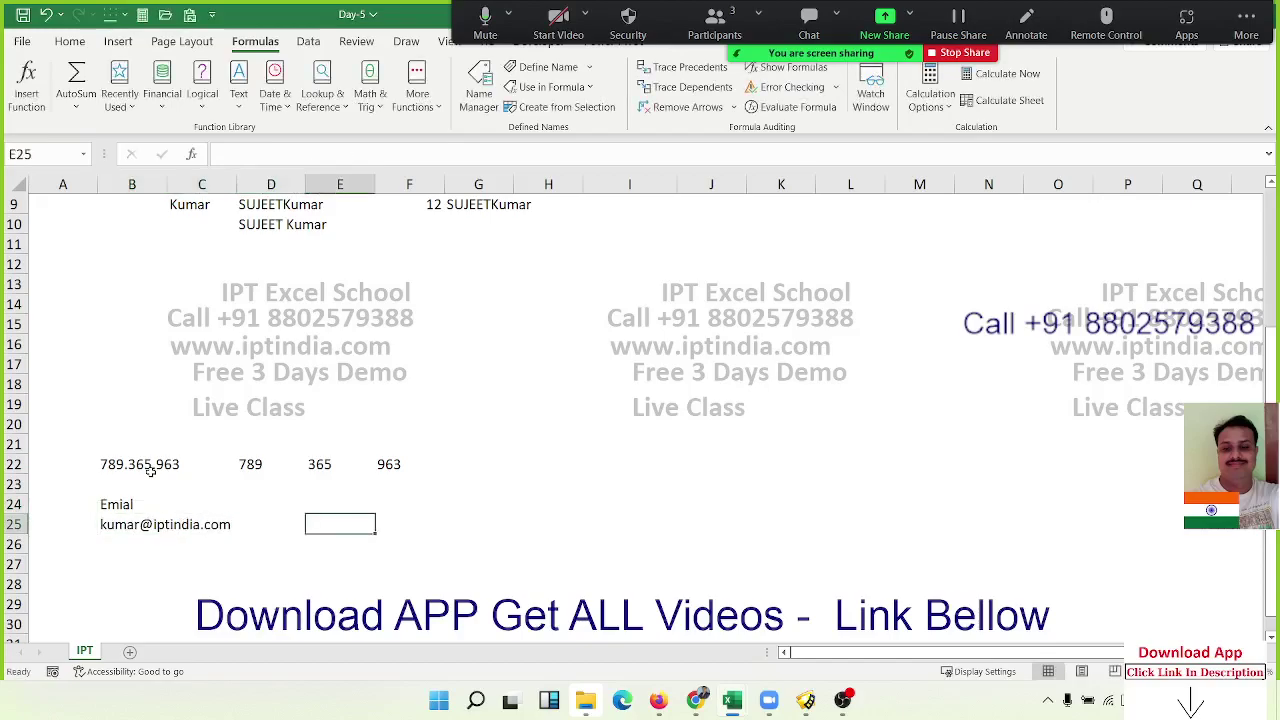
{"action": "key", "text": "Up"}
{"action": "key", "text": "Left"}
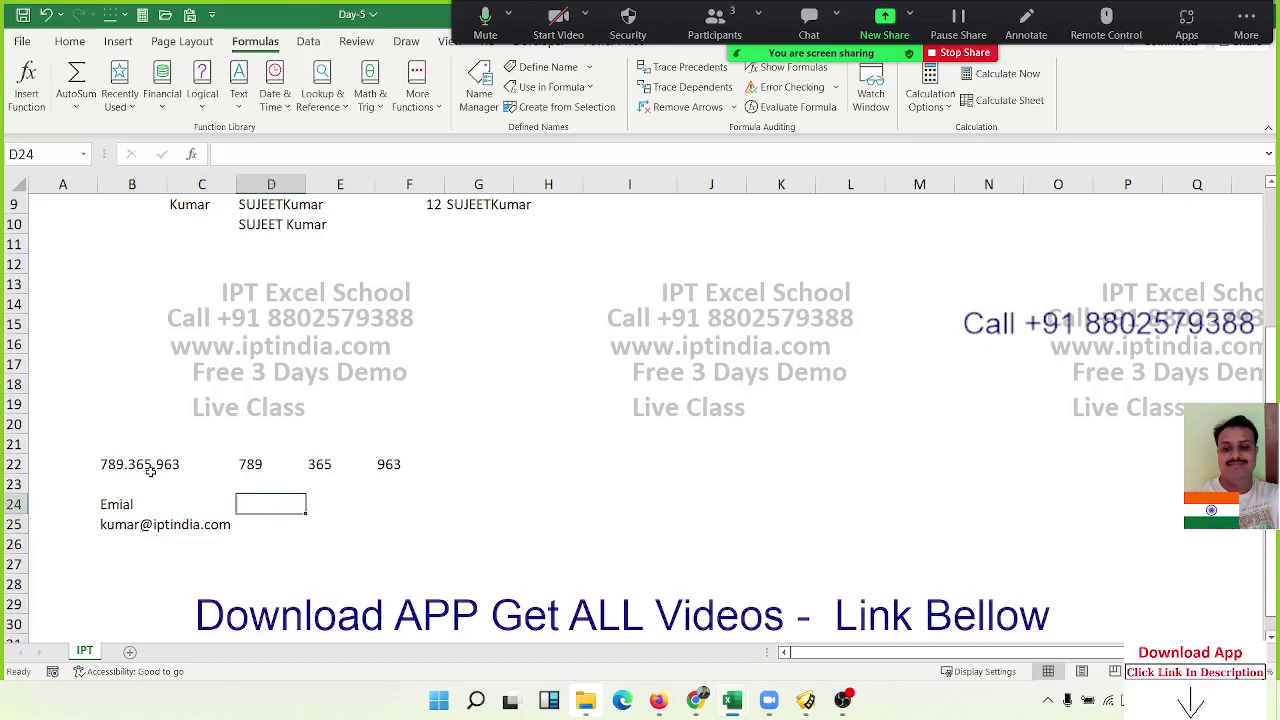
{"action": "type", "text": "ID"}
{"action": "key", "text": "Tab"}
{"action": "type", "text": "s"}
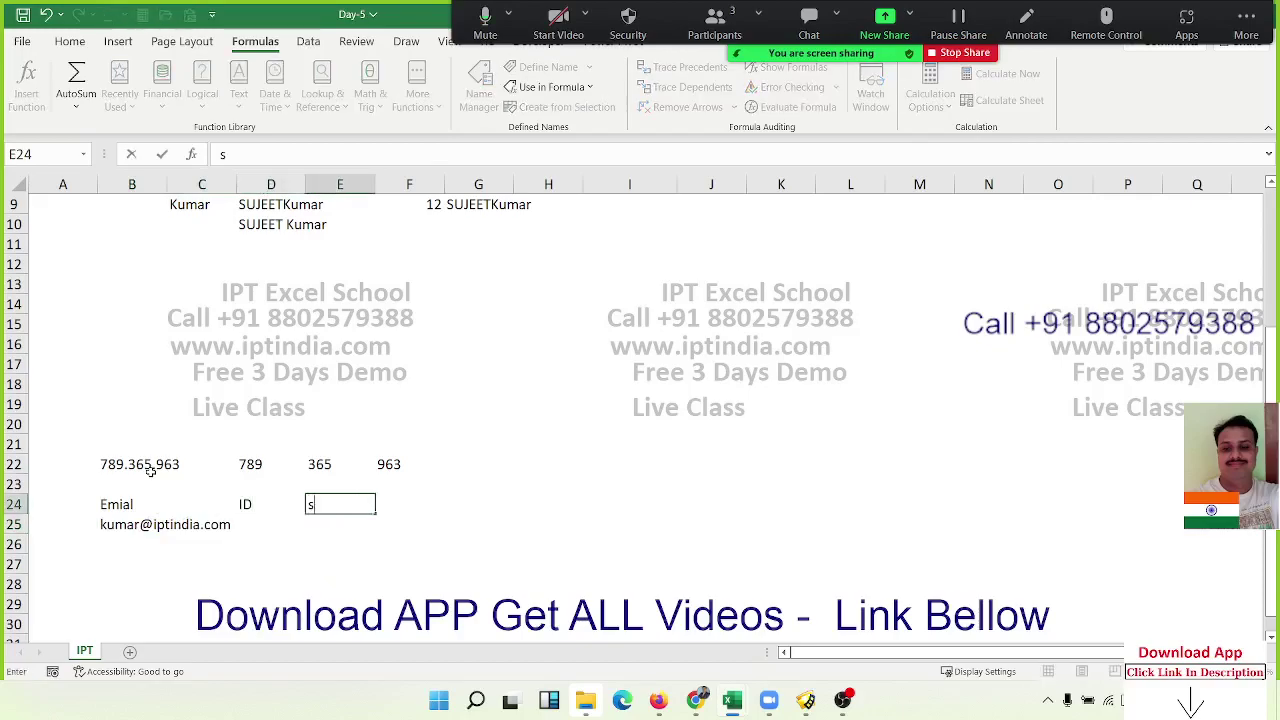
{"action": "type", "text": "ite"}
{"action": "key", "text": "Return"}
{"action": "key", "text": "Left"}
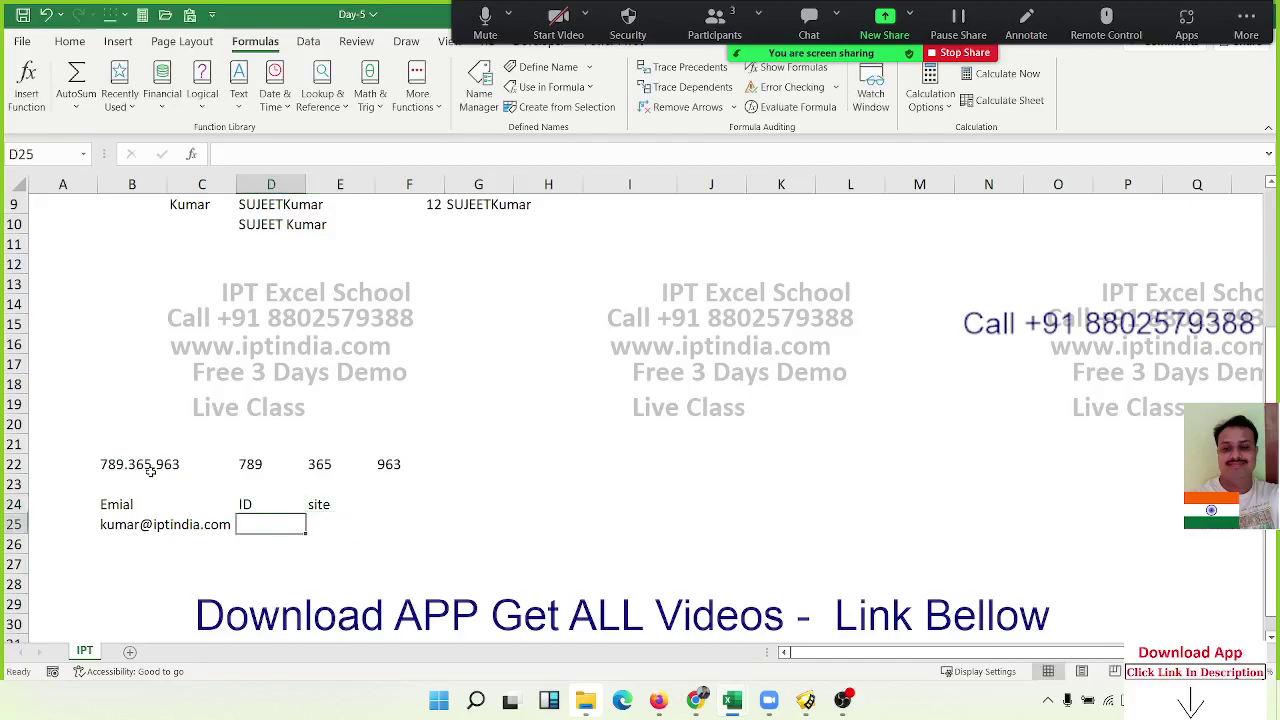
Enter =LEFT(B25,5) in D25 to take a fixed number of characters from the e-mail.
{"action": "type", "text": "=le"}
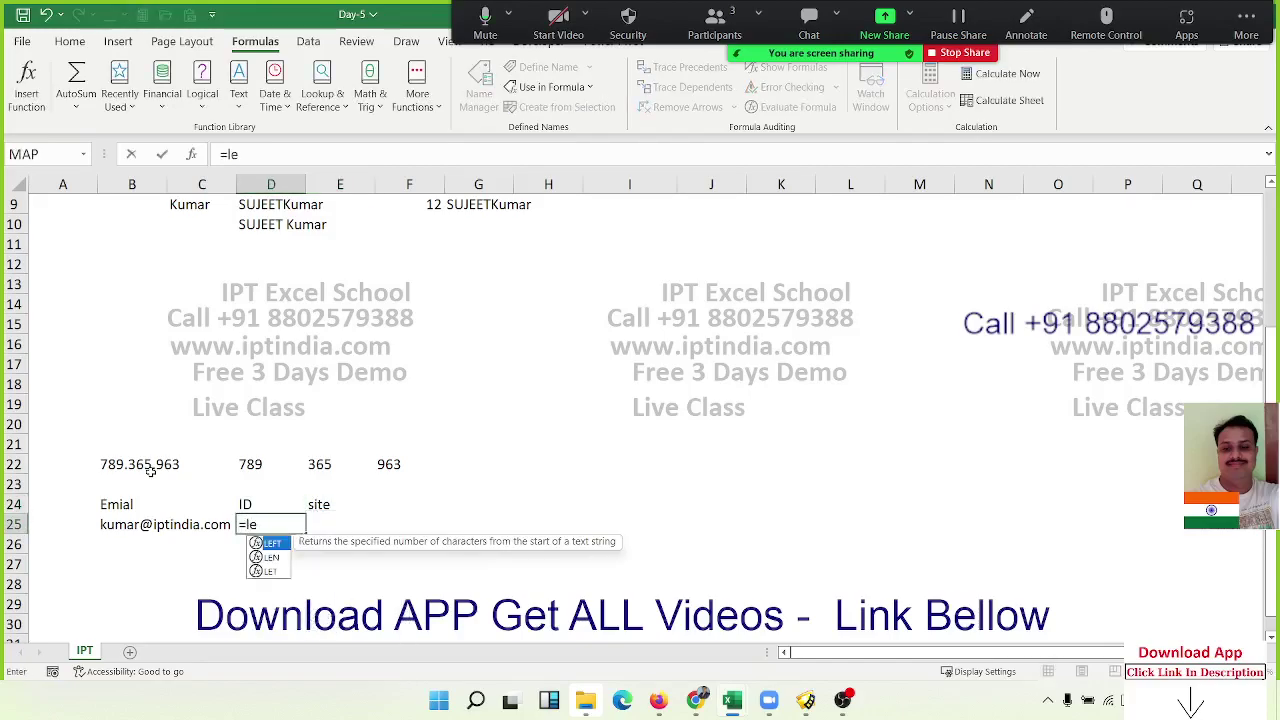
{"action": "key", "text": "Tab"}
{"action": "key", "text": "Left"}
{"action": "key", "text": "Left"}
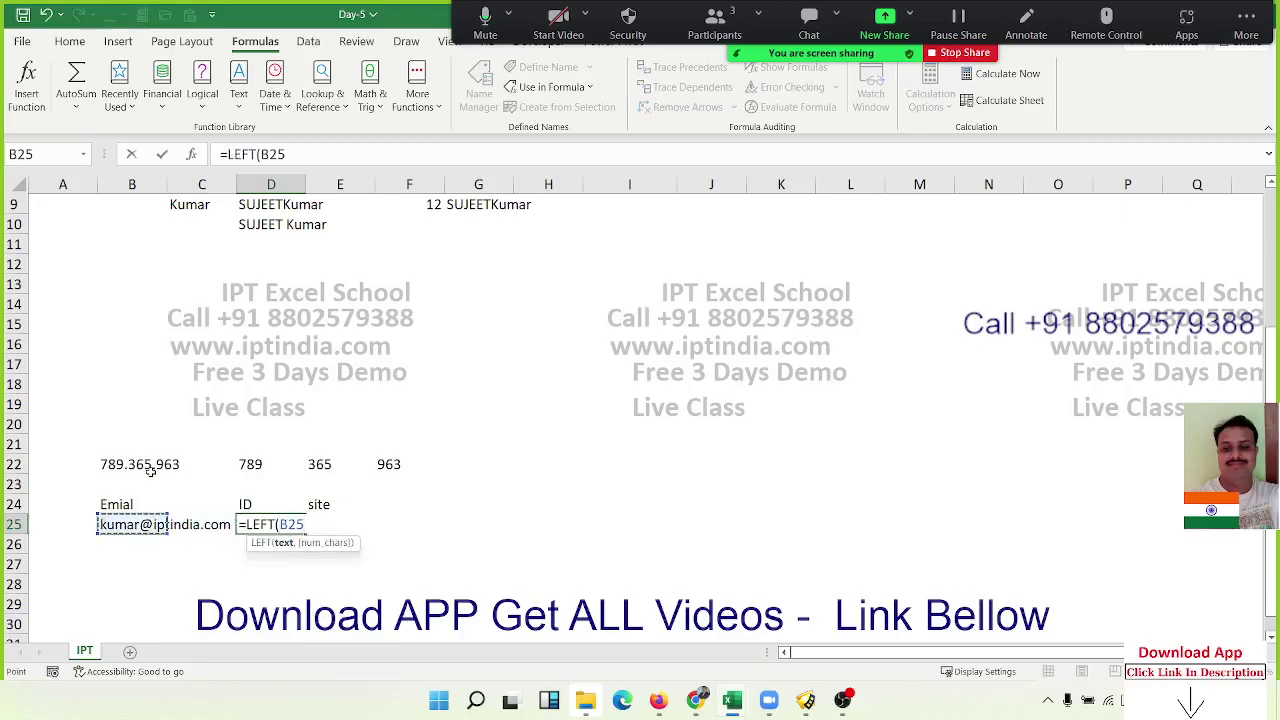
{"action": "type", "text": ",36"}
{"action": "type", "text": "5"}
{"action": "key", "text": "Return"}
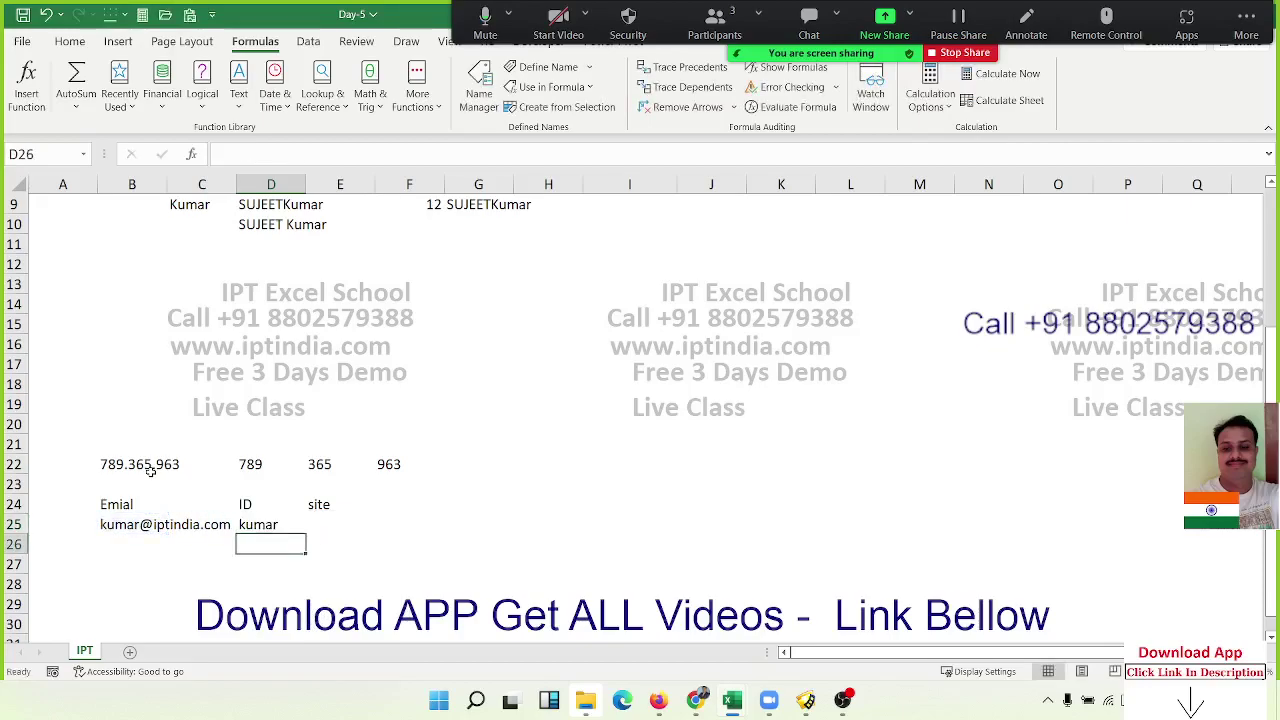
{"action": "key", "text": "Up"}
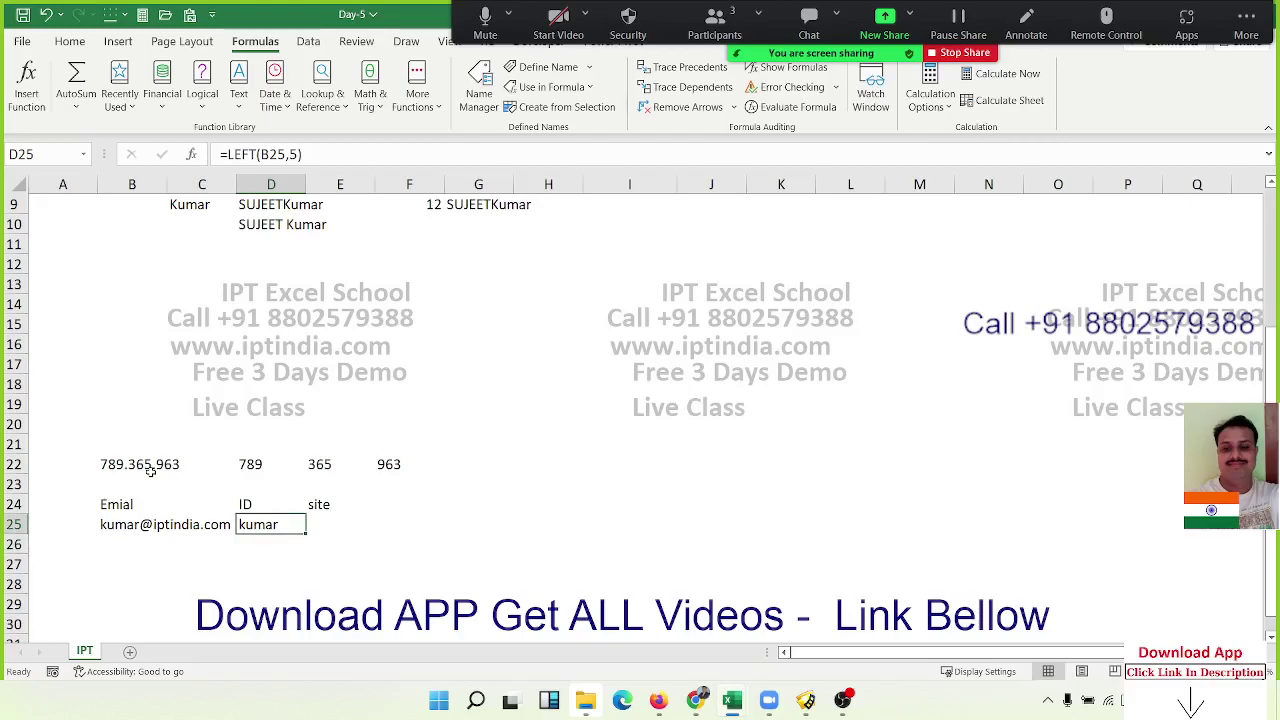
{"action": "key", "text": "Down"}
{"action": "key", "text": "Up"}
{"action": "key", "text": "Down"}
{"action": "key", "text": "Up"}
{"action": "key", "text": "Down"}
Enter =FIND("@",B25,1) in D26, returning the @ position 6.
{"action": "type", "text": "="}
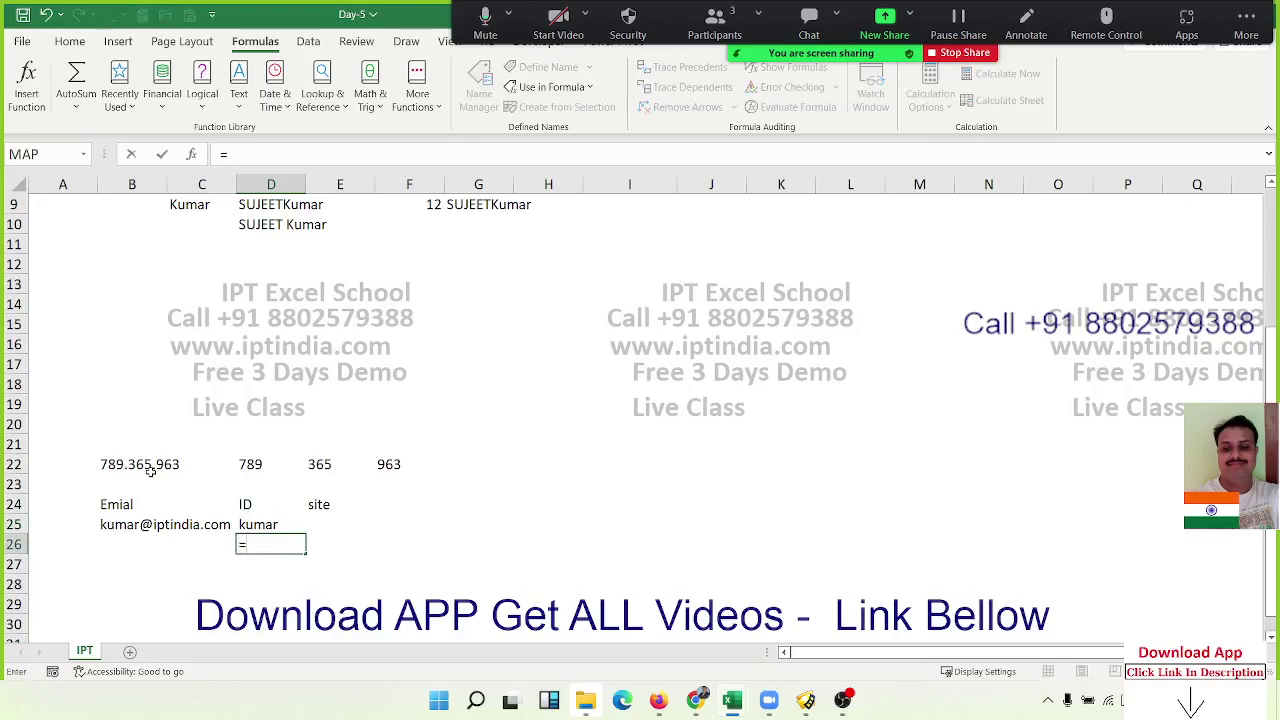
{"action": "type", "text": "s"}
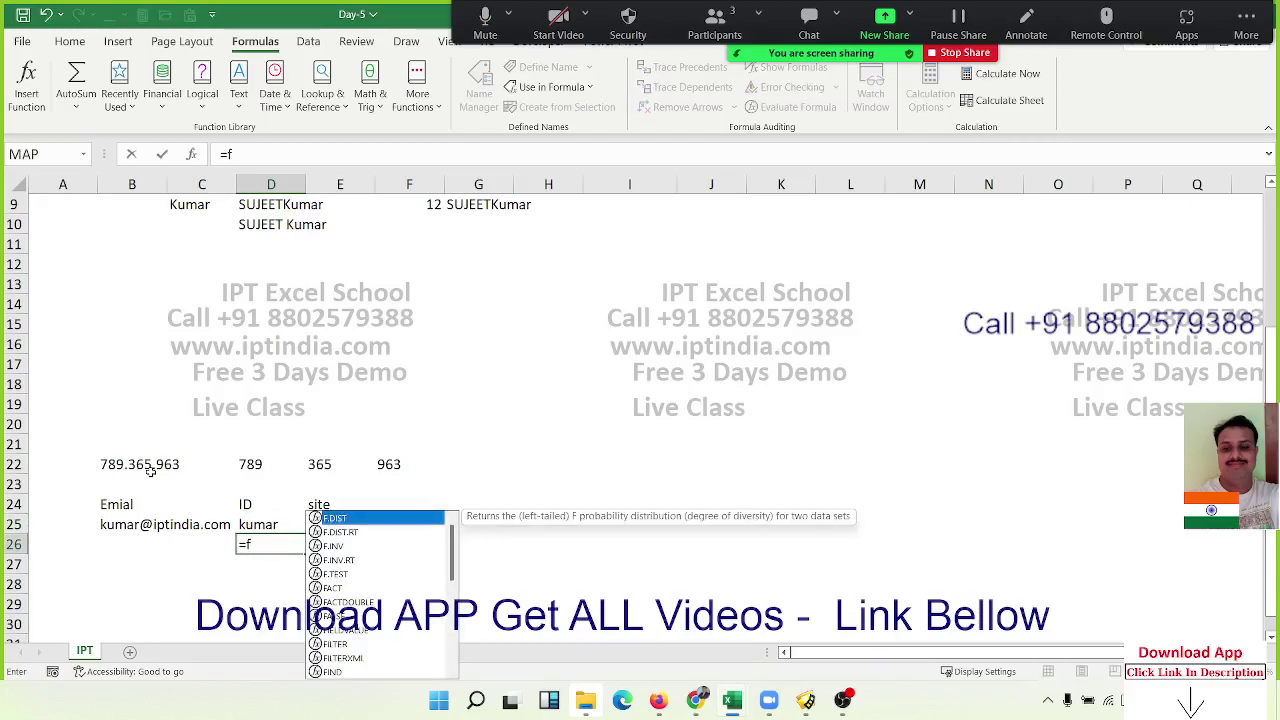
{"action": "key", "text": "BackSpace"}
{"action": "key", "text": "BackSpace"}
{"action": "key", "text": "Up"}
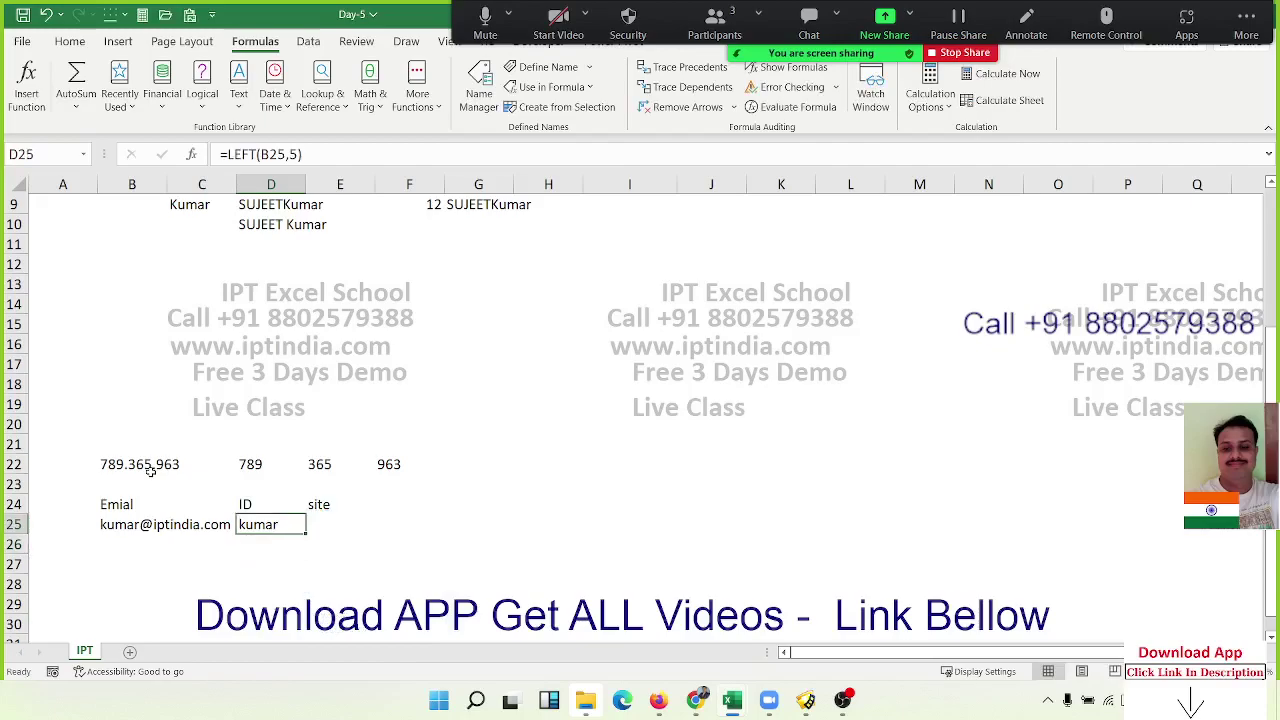
{"action": "key", "text": "Down"}
{"action": "type", "text": "=fin"}
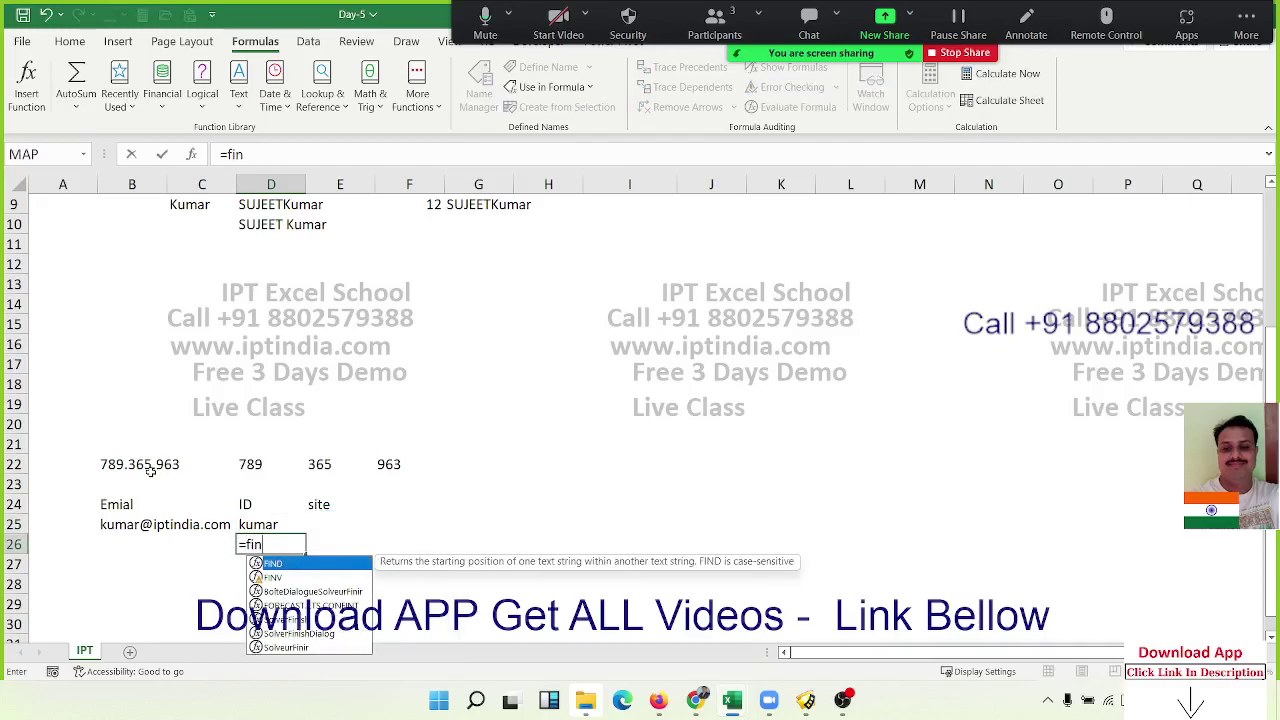
{"action": "key", "text": "Tab"}
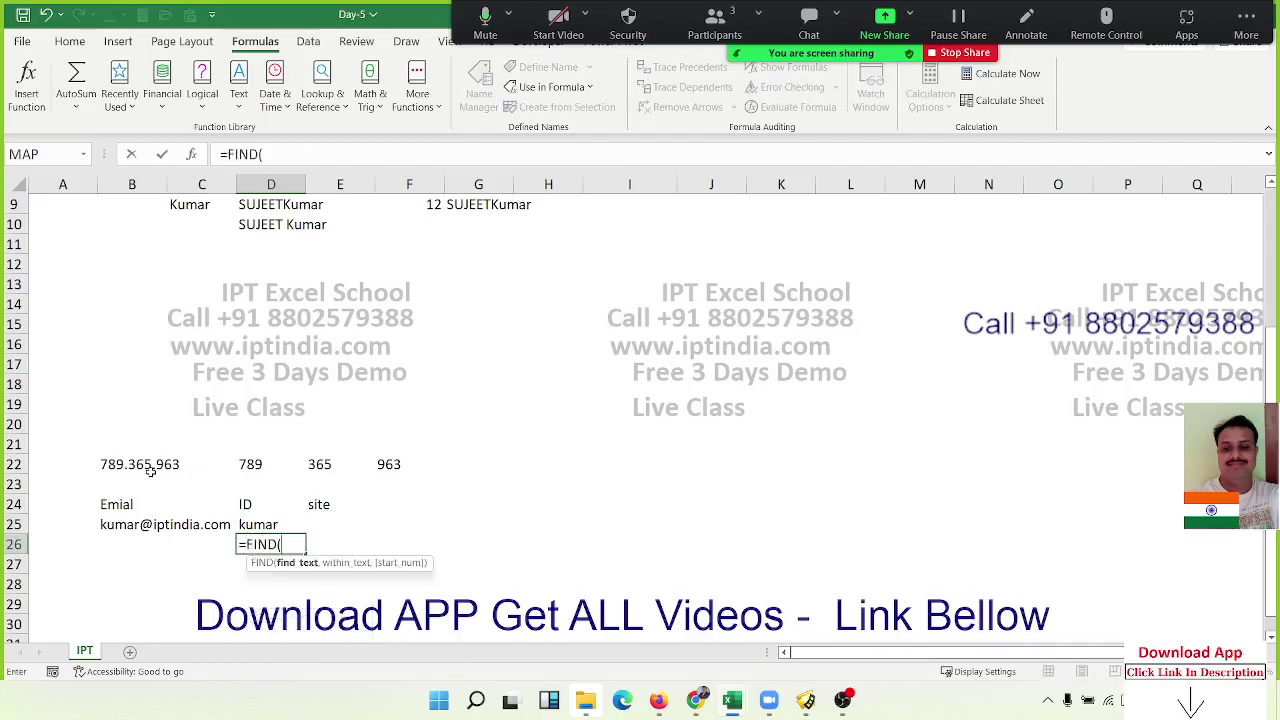
{"action": "type", "text": "\""}
{"action": "type", "text": "@\","}
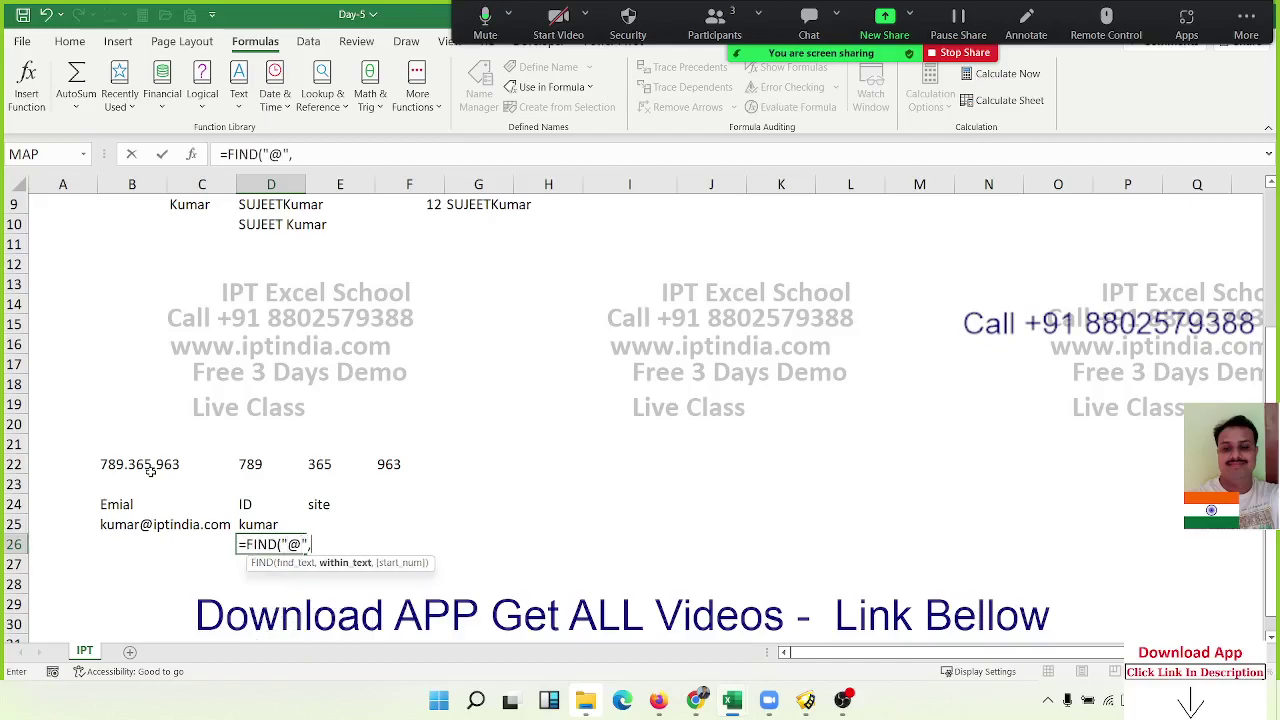
{"action": "key", "text": "Up"}
{"action": "key", "text": "Left"}
{"action": "key", "text": "Left"}
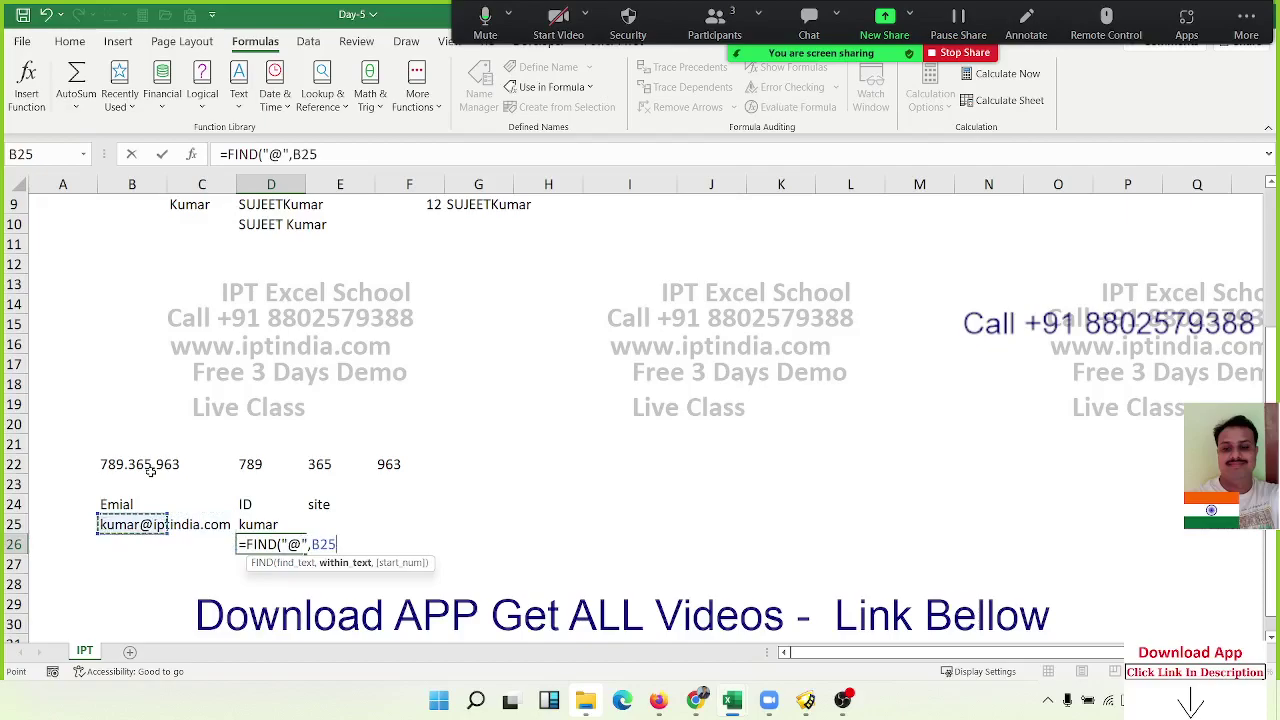
{"action": "type", "text": ","}
{"action": "type", "text": "1)"}
{"action": "key", "text": "Return"}
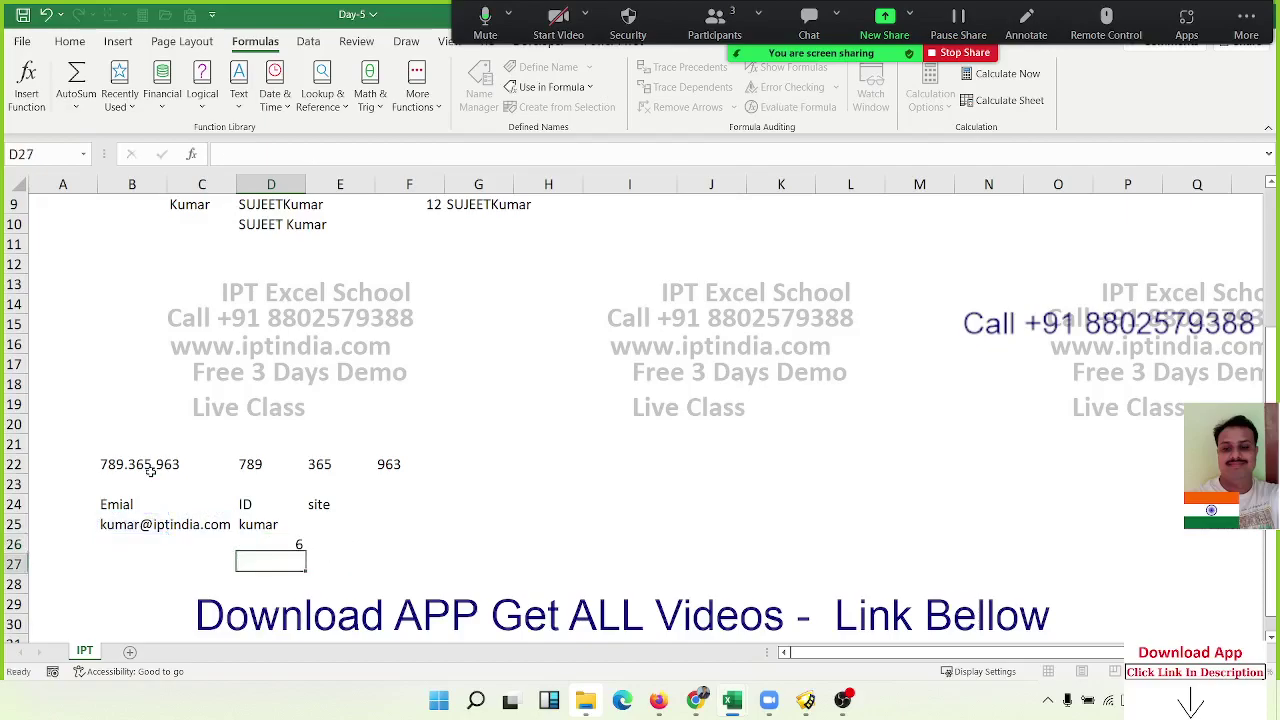
{"action": "key", "text": "Up"}
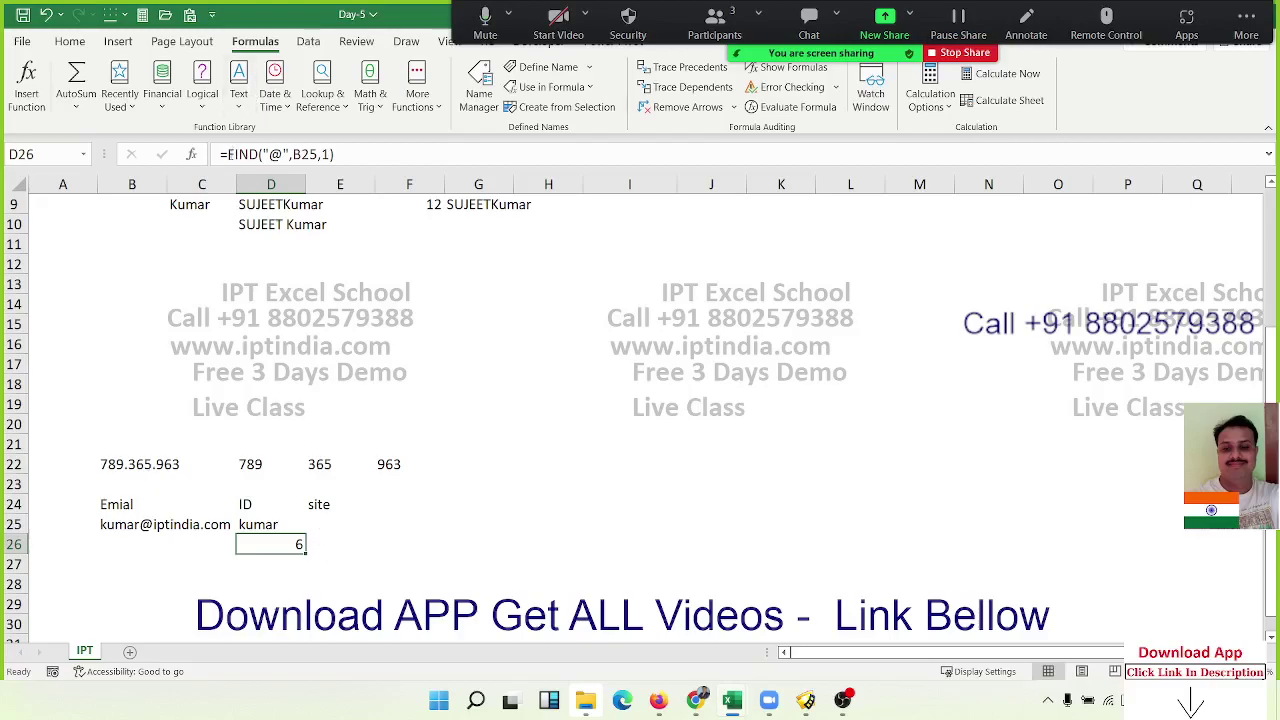
{"action": "left_click", "coordinate": [300, 154]}
{"action": "key", "text": "Escape"}
Change D25 to =LEFT(B25,FIND("@",B25,1)-1) so it extracts the e-mail username.
{"action": "double_click", "coordinate": [286, 527]}
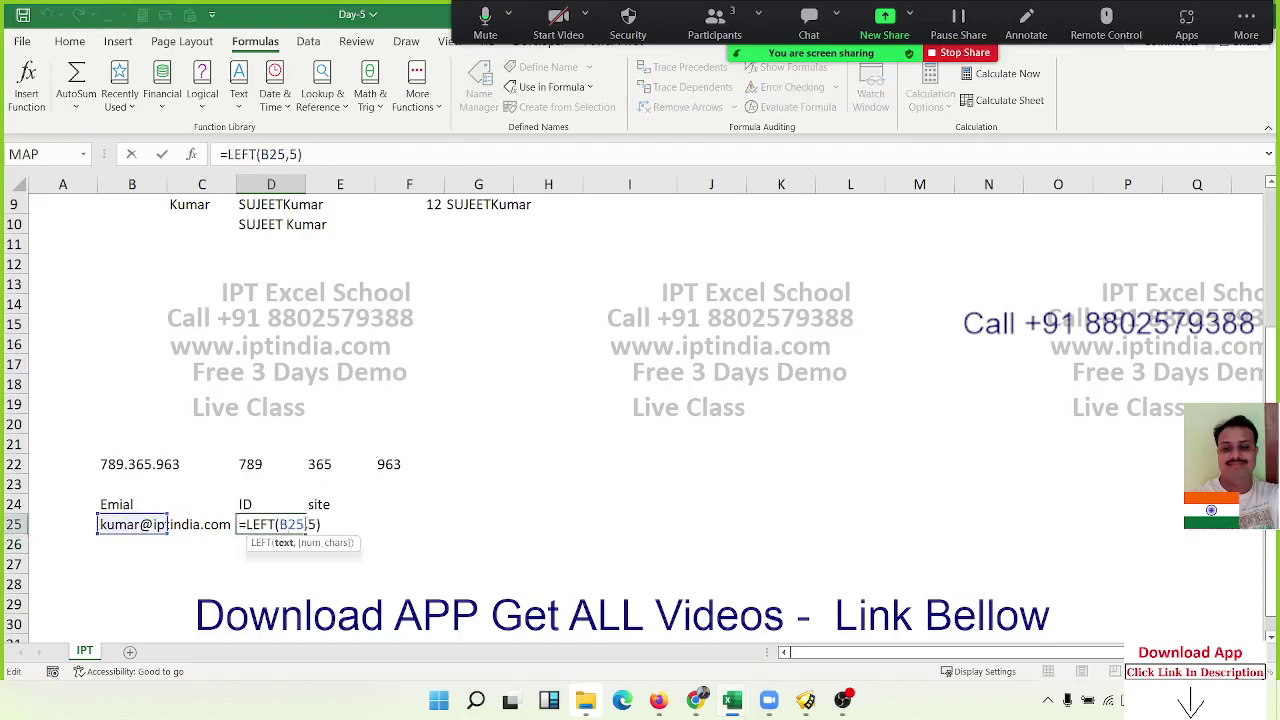
{"action": "key", "text": "BackSpace"}
{"action": "type", "text": "FIND(\"@\",B25,1)"}
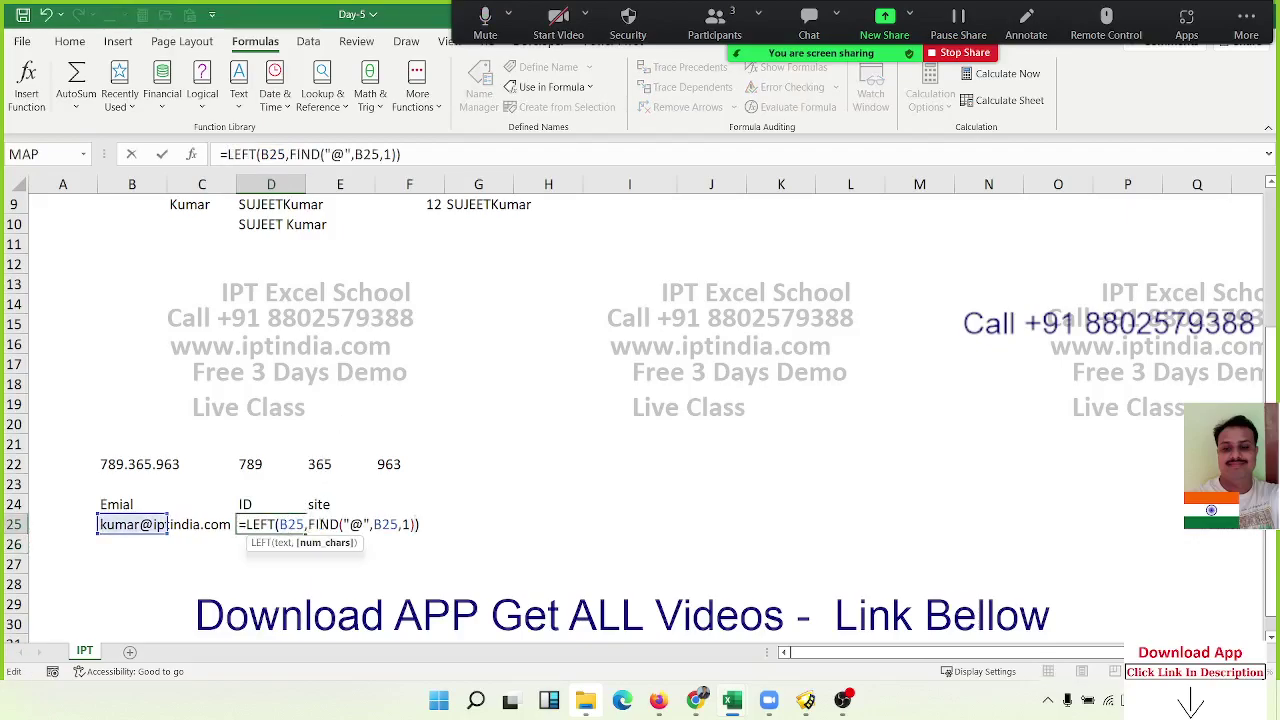
{"action": "type", "text": "-1"}
{"action": "key", "text": "Return"}
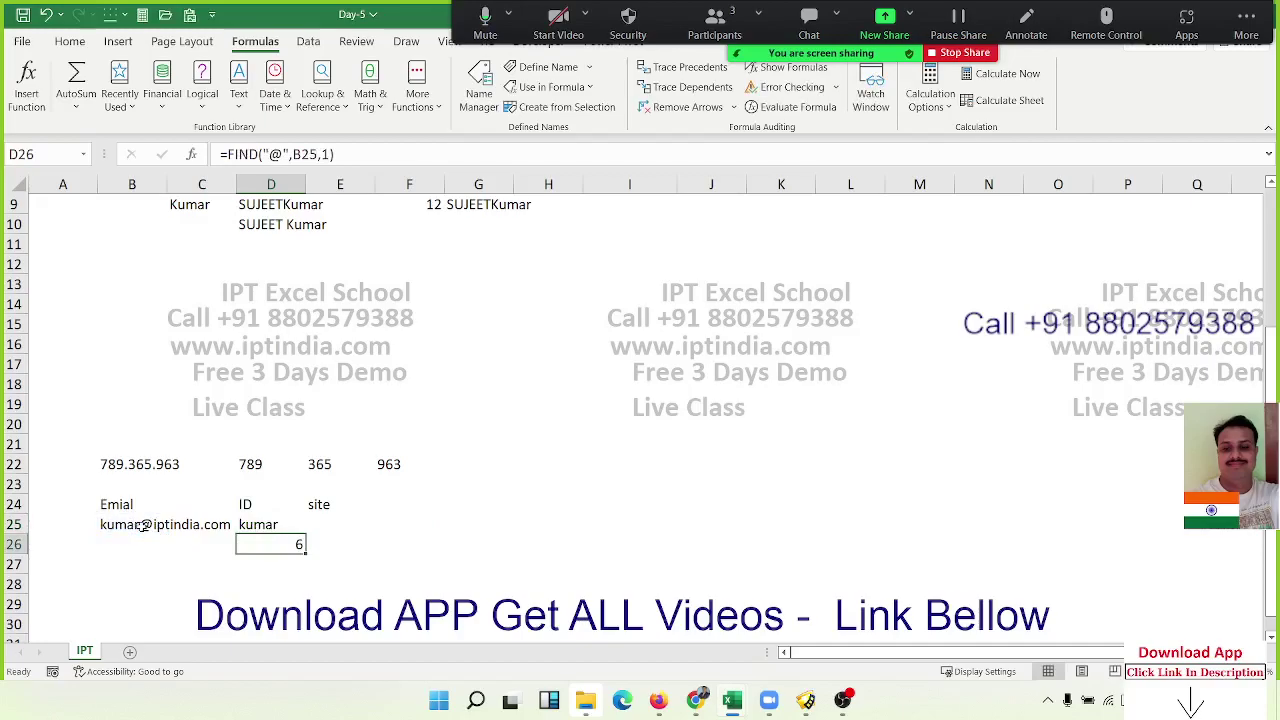
{"action": "key", "text": "Up"}
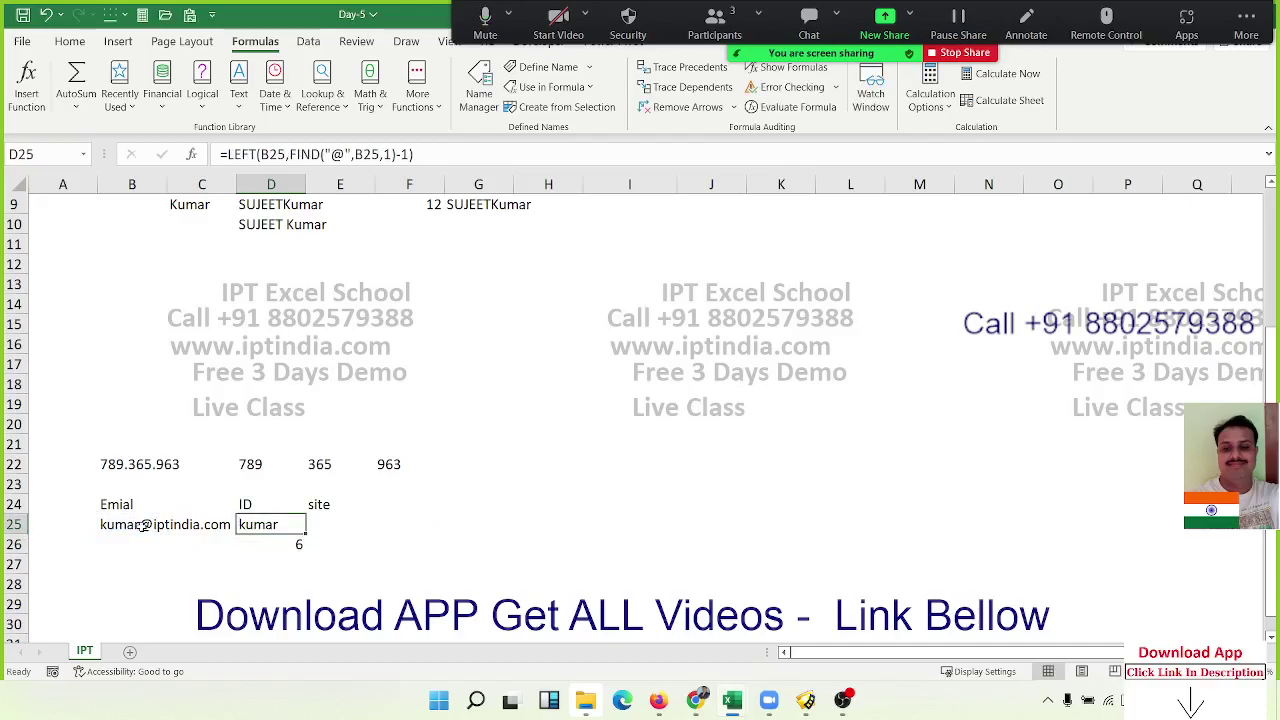
{"action": "key", "text": "Right"}
{"action": "type", "text": "="}
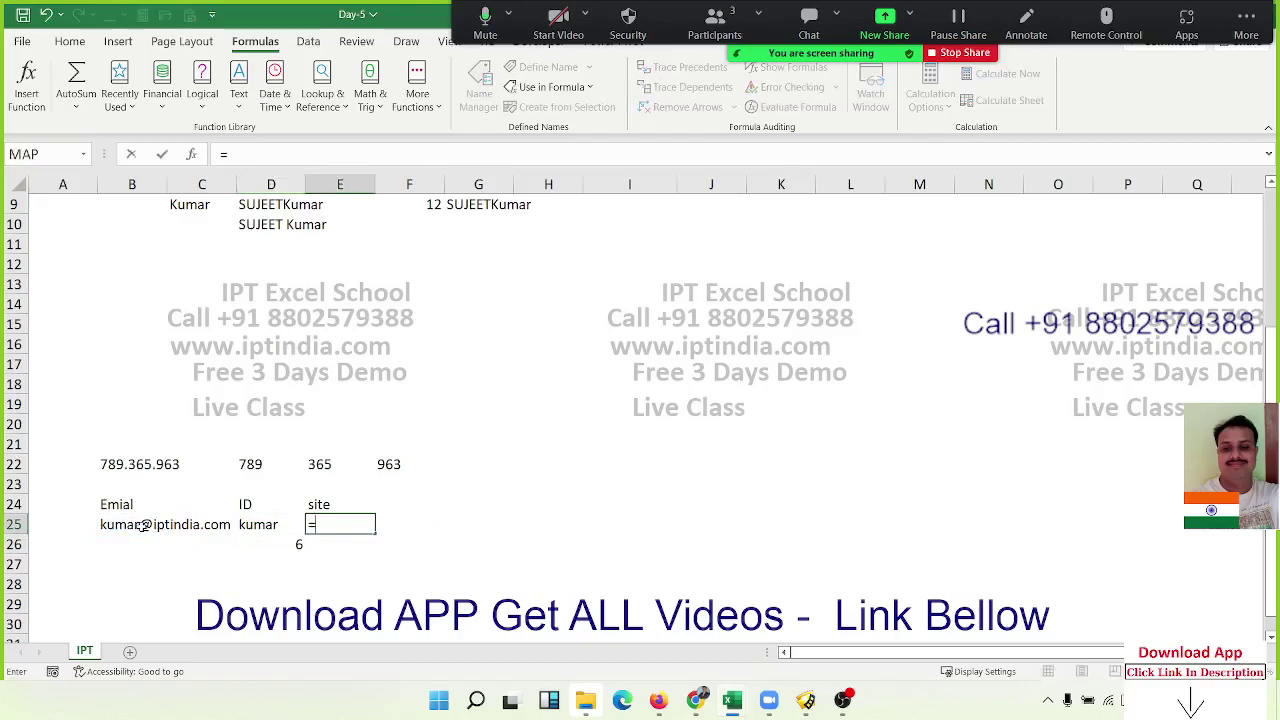
{"action": "type", "text": "ri"}
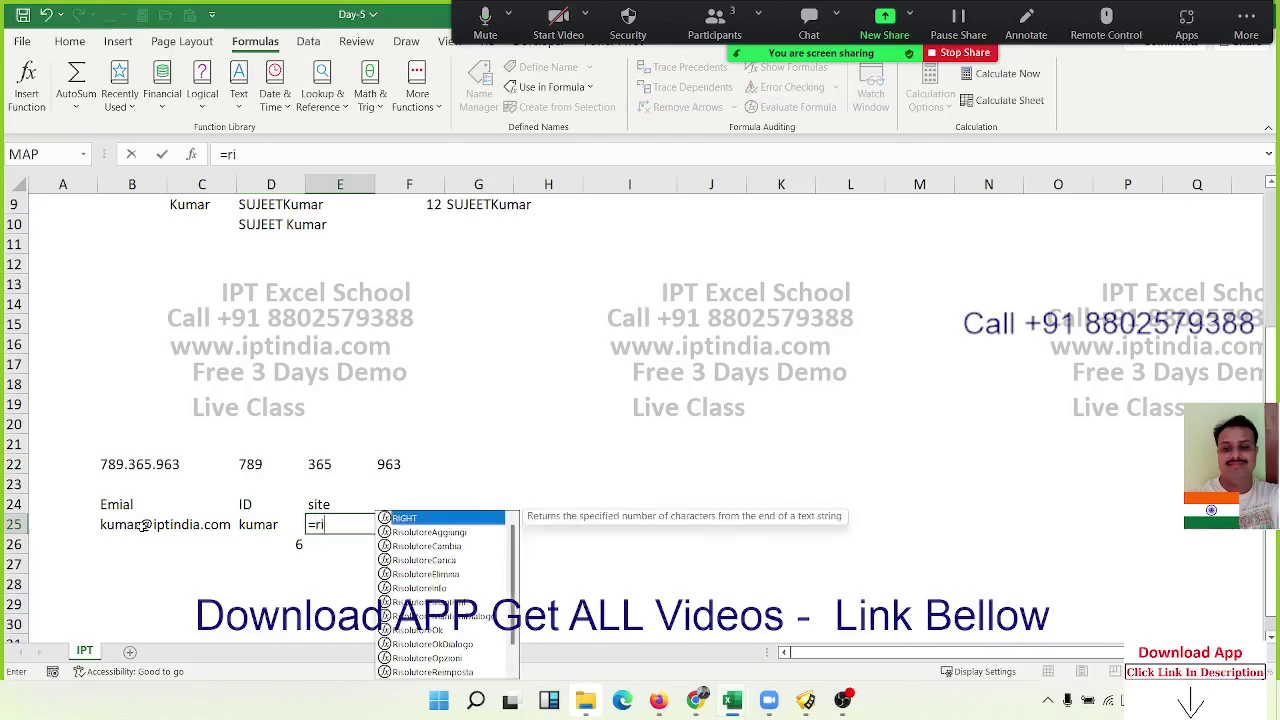
Enter =RIGHT(B25,LEN(B25)-D26) in E25 to return iptindia.com, accepting Excel's correction.
{"action": "key", "text": "Tab"}
{"action": "key", "text": "Left"}
{"action": "key", "text": "Left"}
{"action": "key", "text": "Left"}
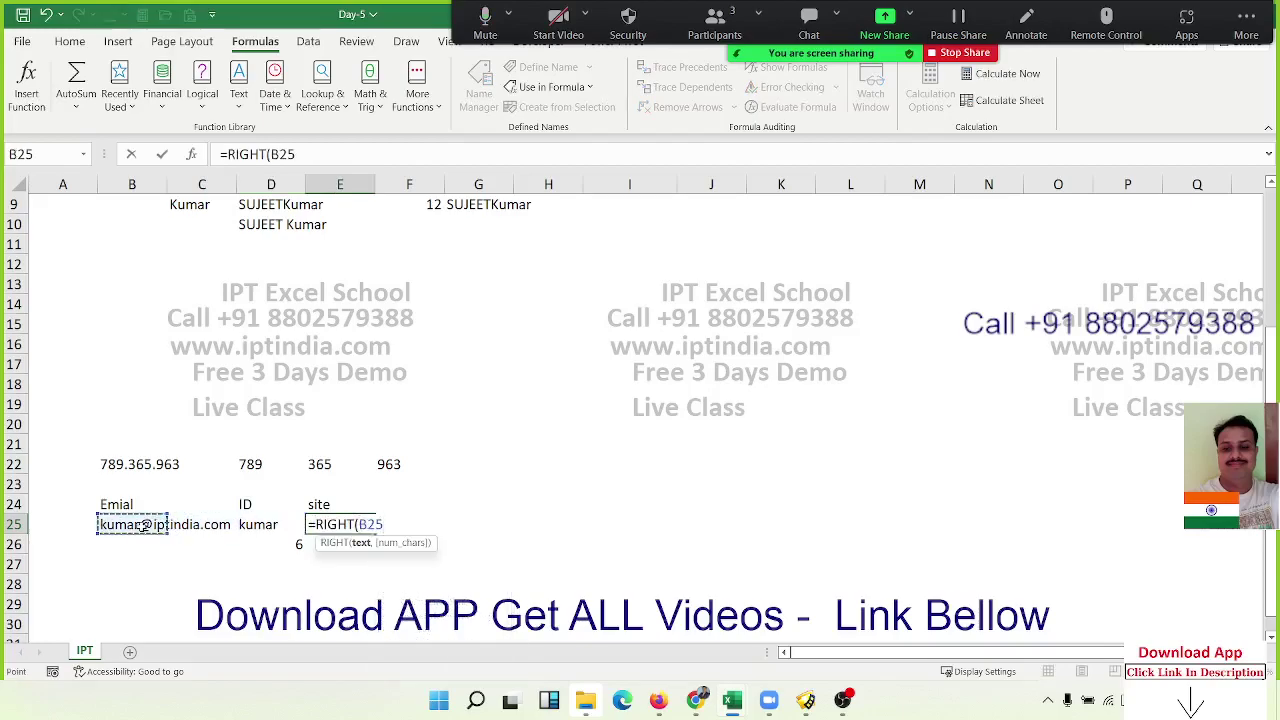
{"action": "type", "text": ",le"}
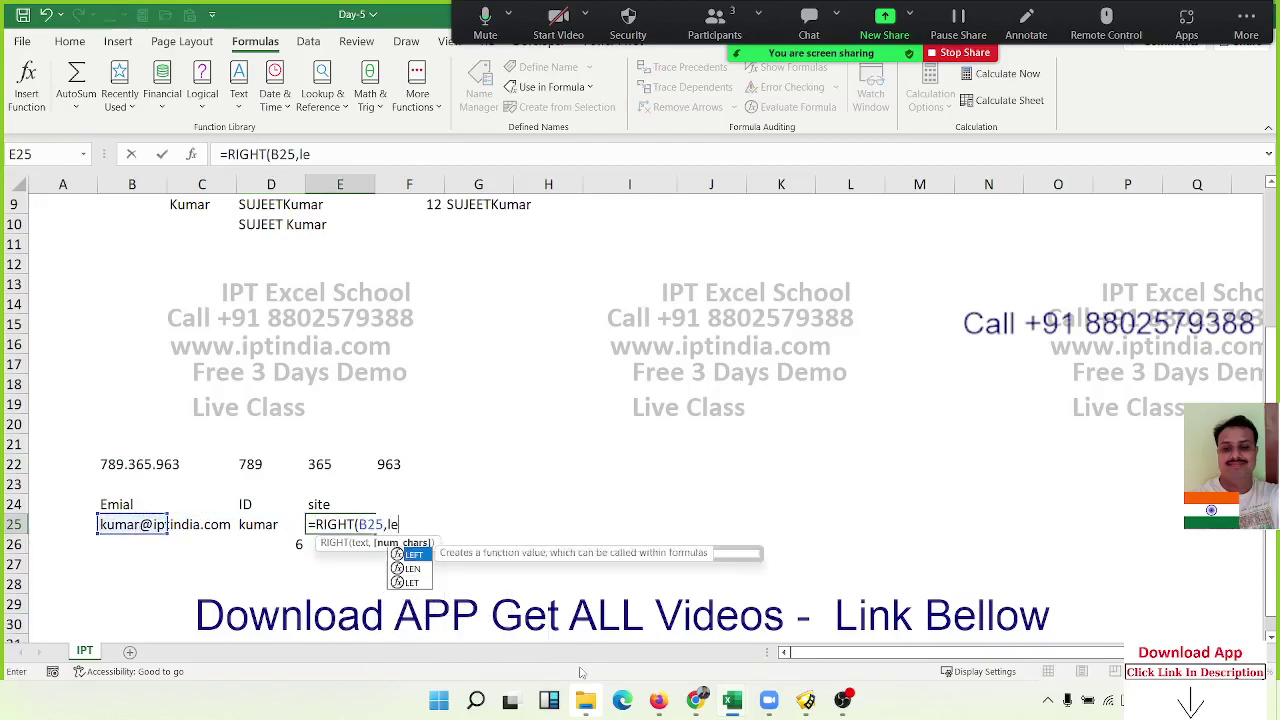
{"action": "type", "text": "n"}
{"action": "key", "text": "Tab"}
{"action": "key", "text": "Left"}
{"action": "key", "text": "Left"}
{"action": "key", "text": "Left"}
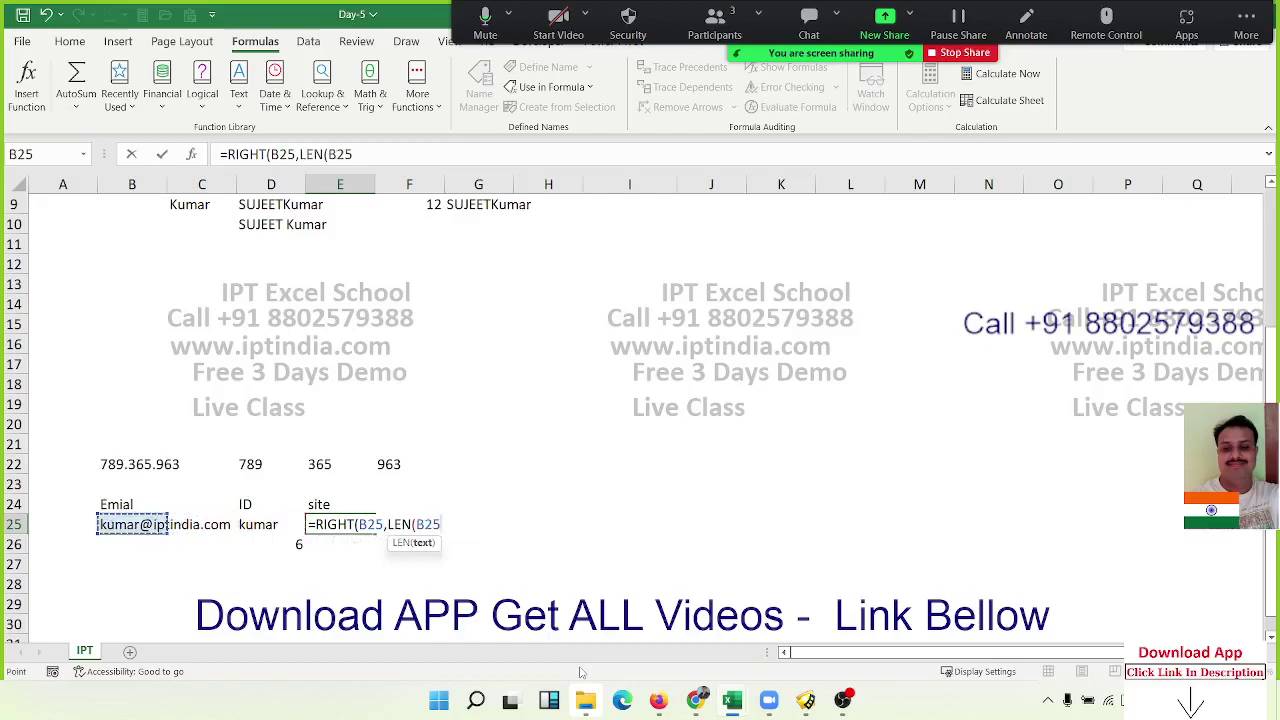
{"action": "type", "text": ")-"}
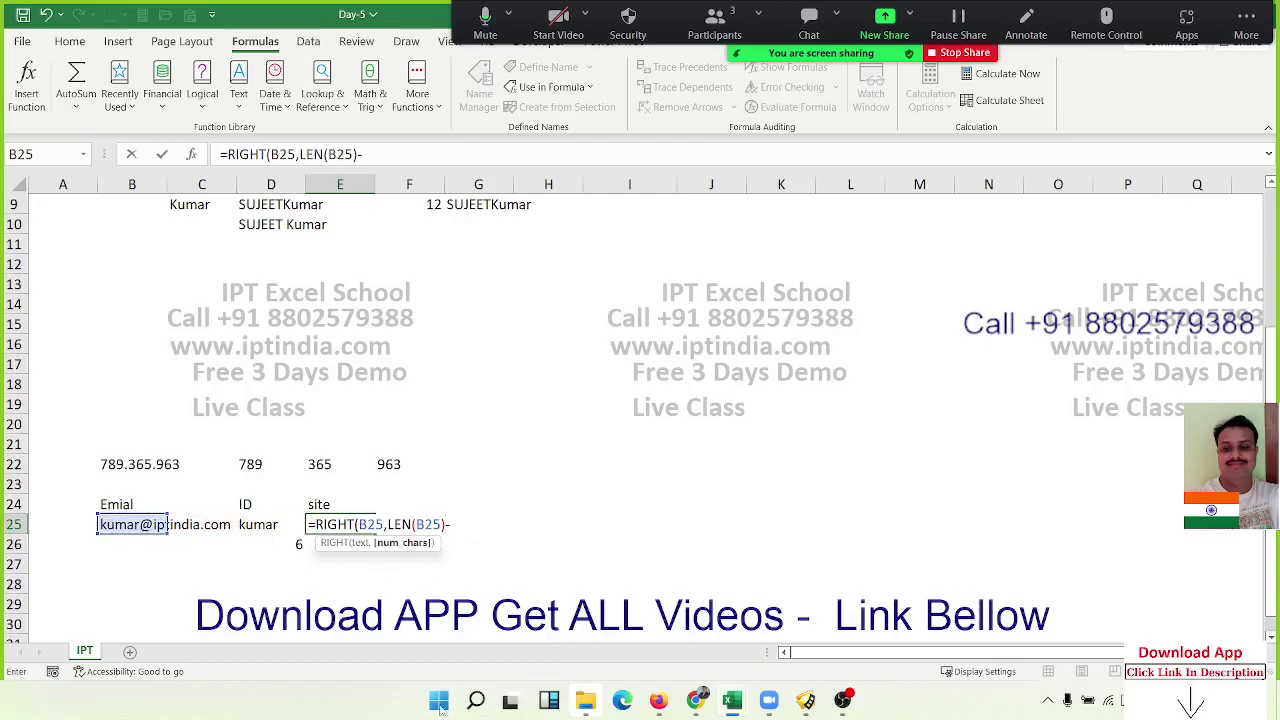
{"action": "left_click", "coordinate": [300, 545]}
{"action": "key", "text": "Return"}
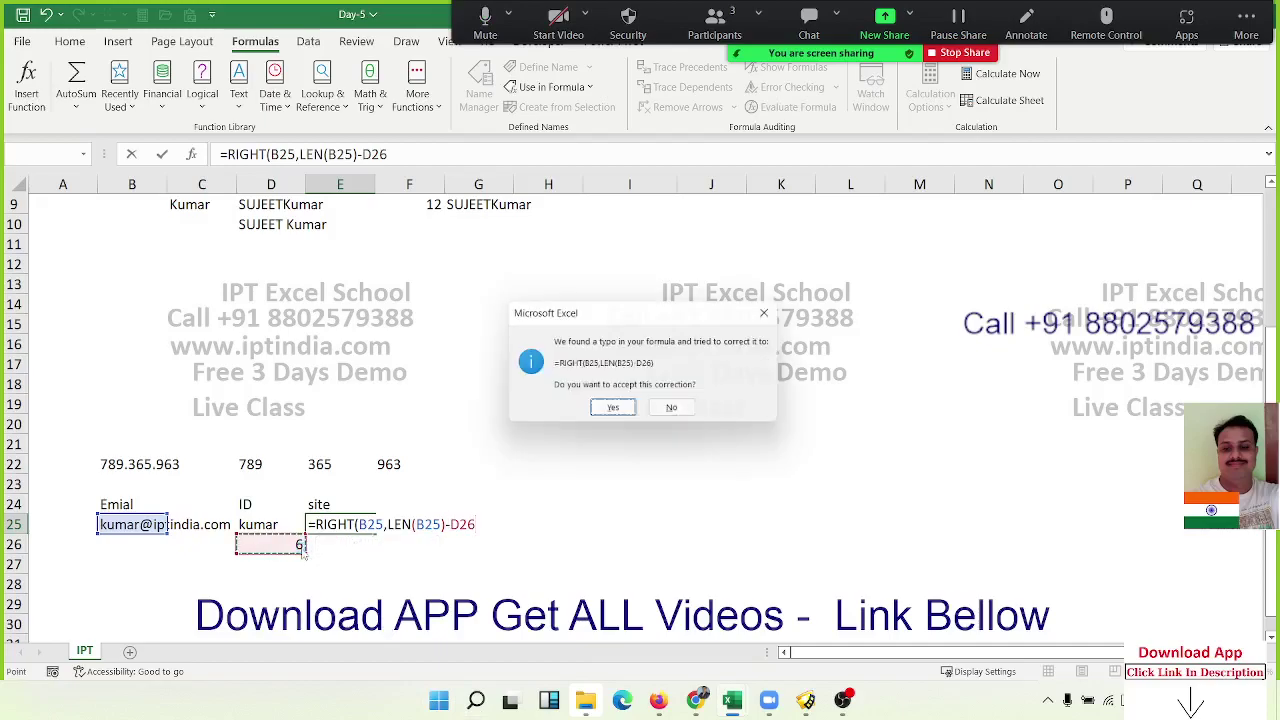
{"action": "key", "text": "Return"}
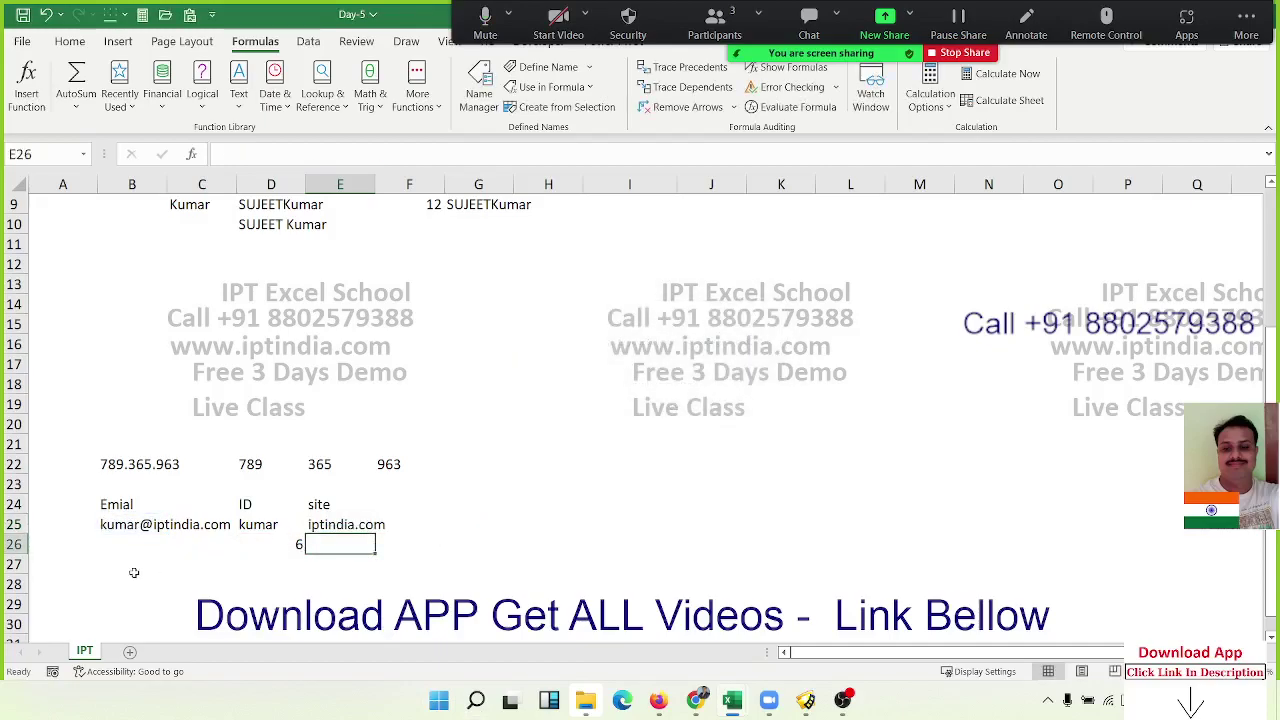
Copy the Emial heading and e-mail address from B24:B25 to B28:B29.
{"action": "left_click_drag", "start_coordinate": [125, 508], "coordinate": [128, 527]}
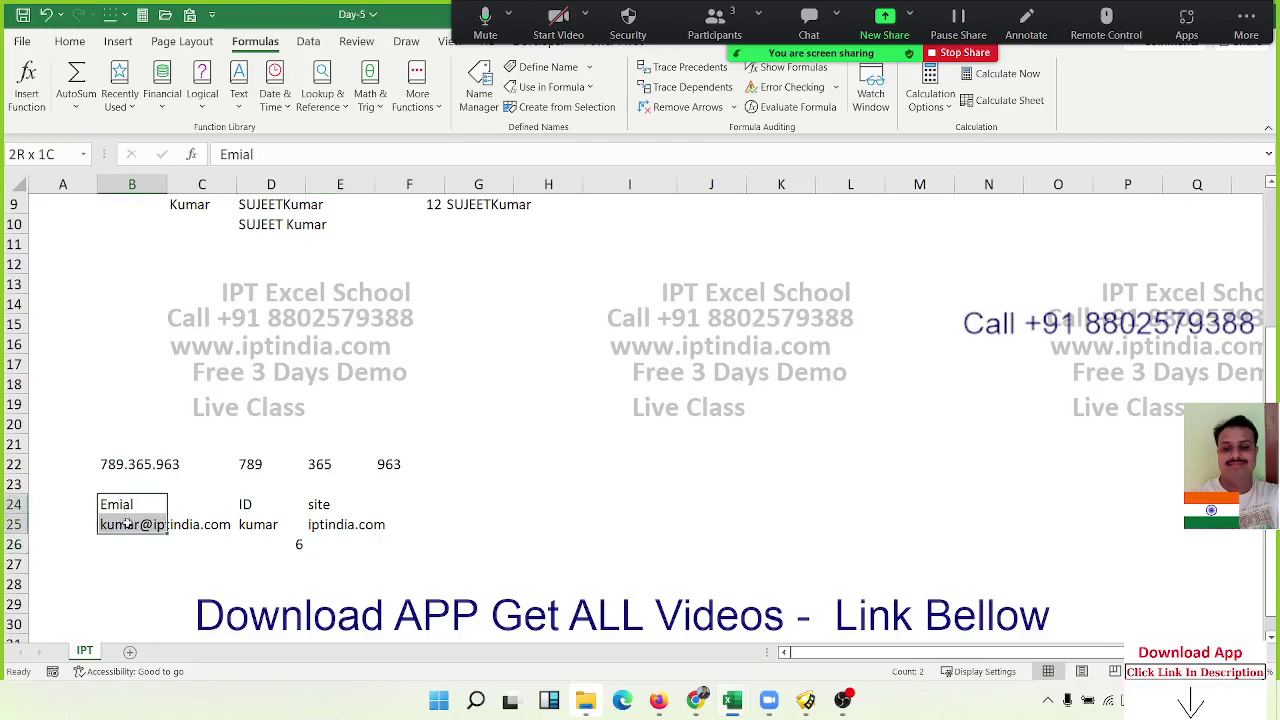
{"action": "key", "text": "ctrl+c"}
{"action": "left_click", "coordinate": [123, 579]}
{"action": "key", "text": "ctrl+v"}
{"action": "key", "text": "Escape"}
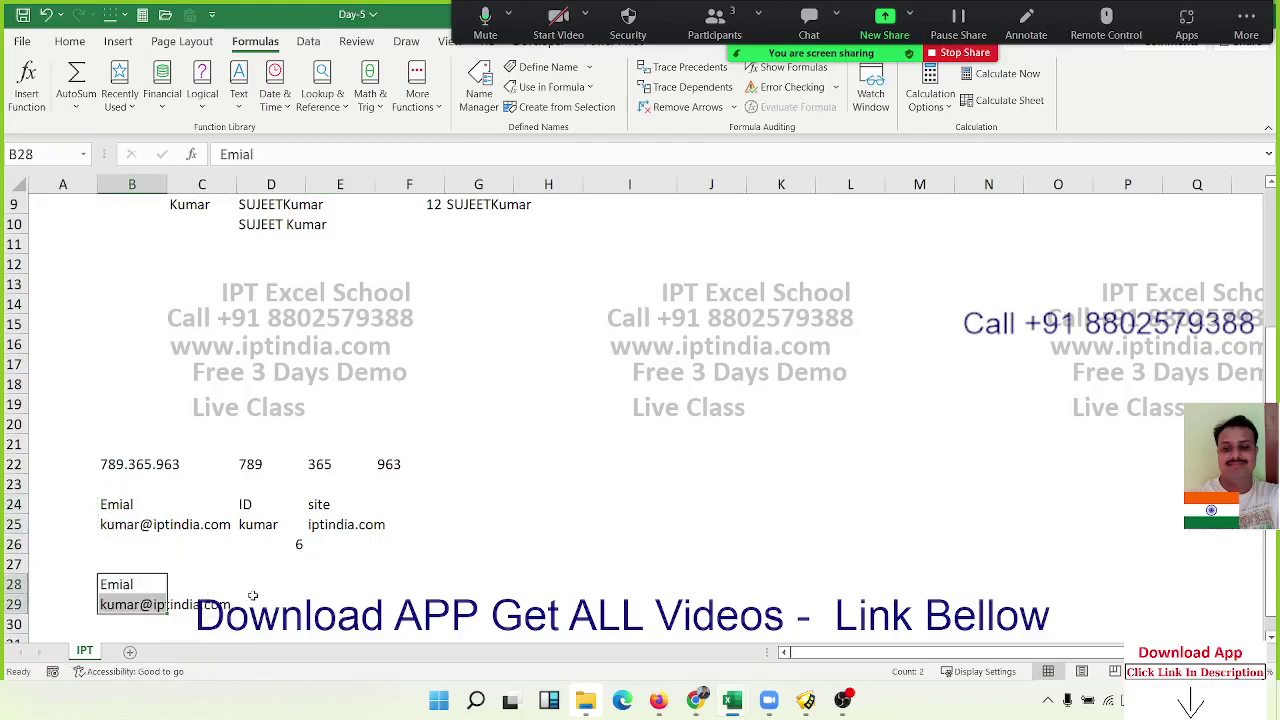
Enter =TEXTBEFORE(B29,"@") in D29 to return the e-mail username.
{"action": "left_click", "coordinate": [282, 605]}
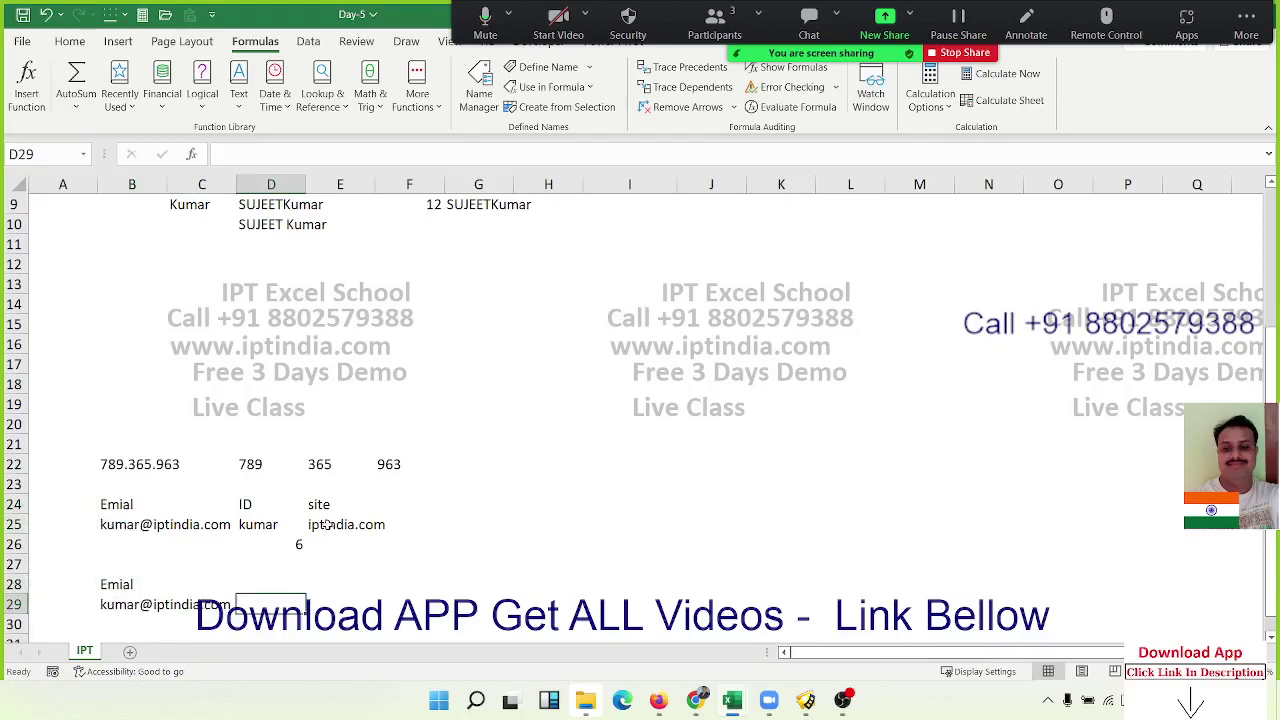
{"action": "type", "text": "="}
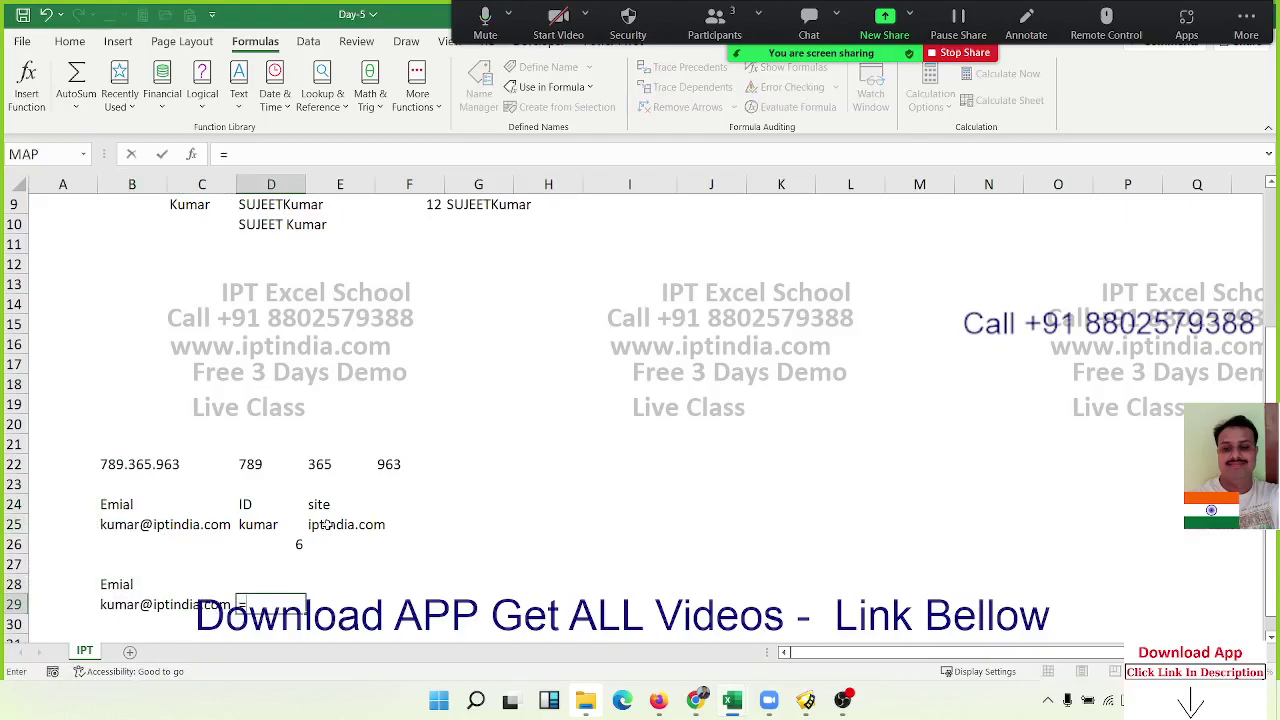
{"action": "type", "text": "te"}
{"action": "key", "text": "Down"}
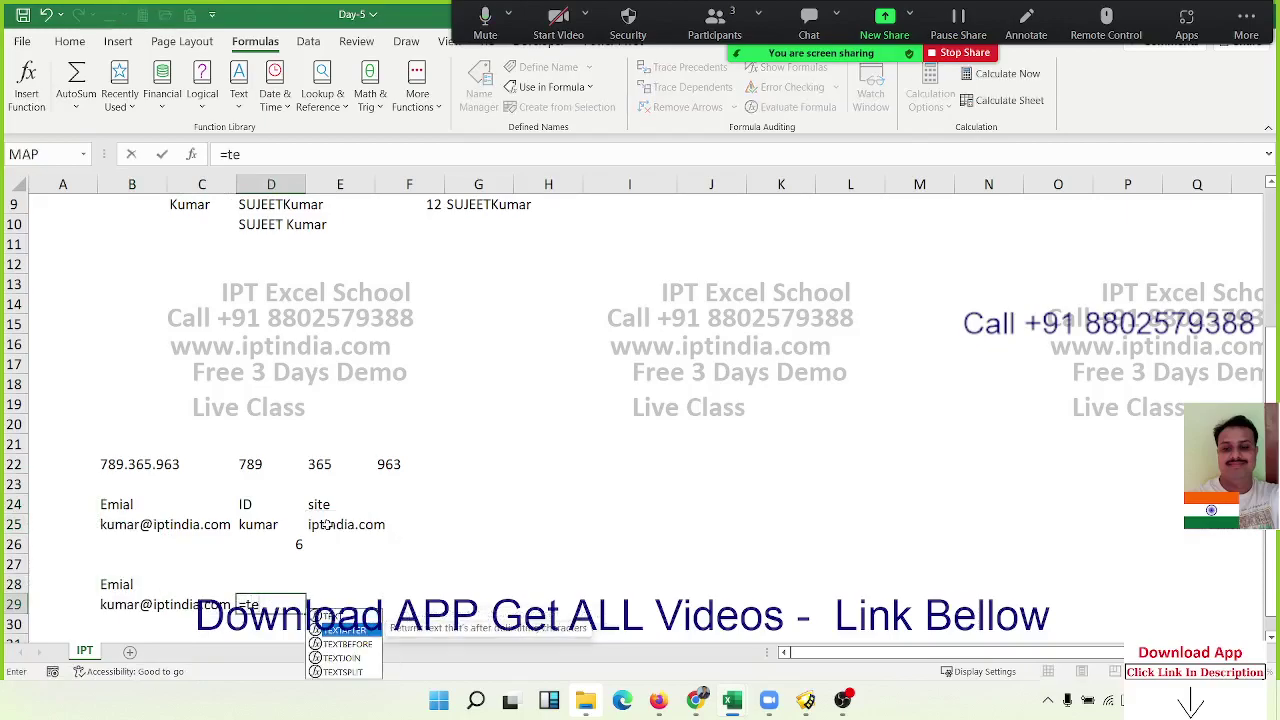
{"action": "key", "text": "Down"}
{"action": "key", "text": "Tab"}
{"action": "key", "text": "Left"}
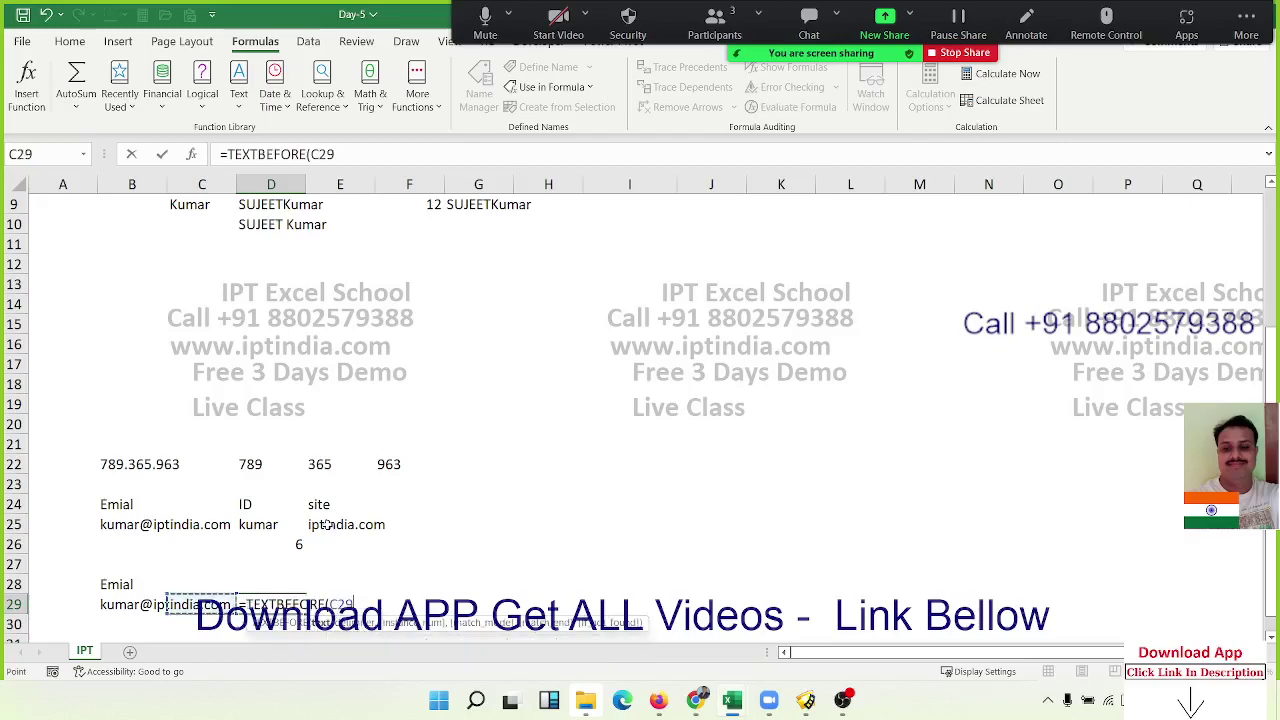
{"action": "key", "text": "Left"}
{"action": "type", "text": ",\""}
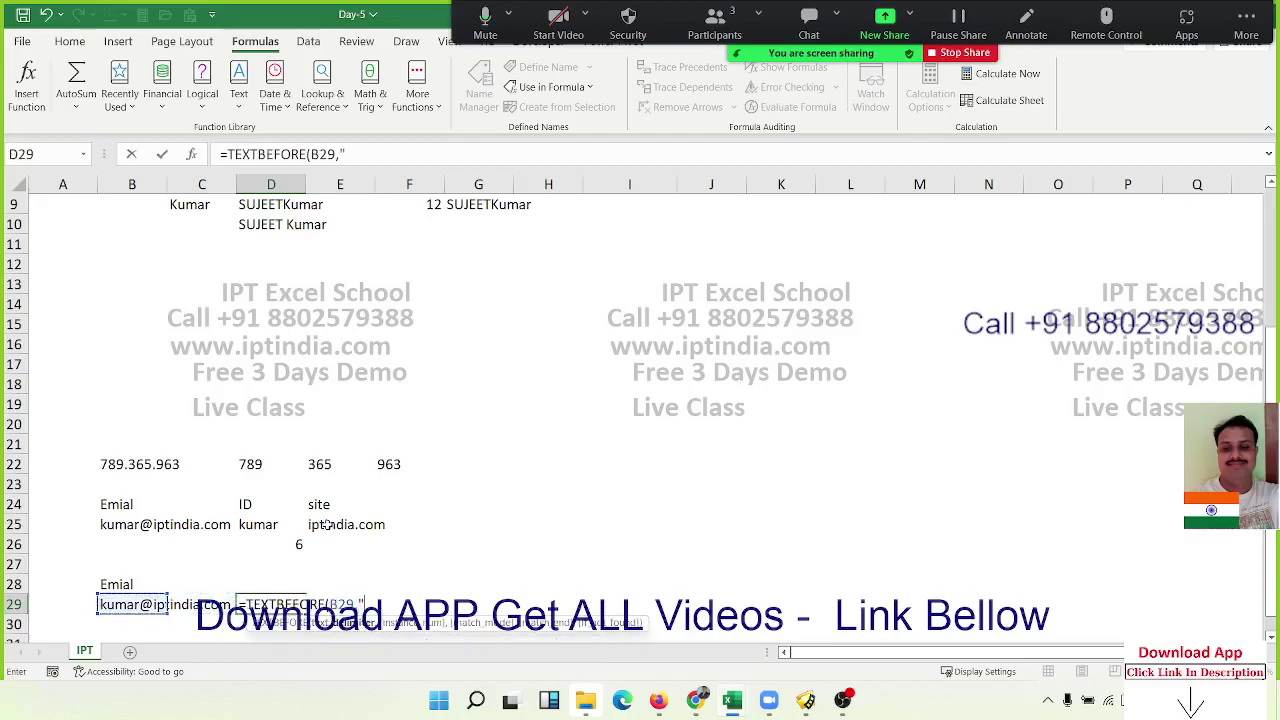
{"action": "type", "text": "@"}
{"action": "type", "text": "\")"}
{"action": "key", "text": "Return"}
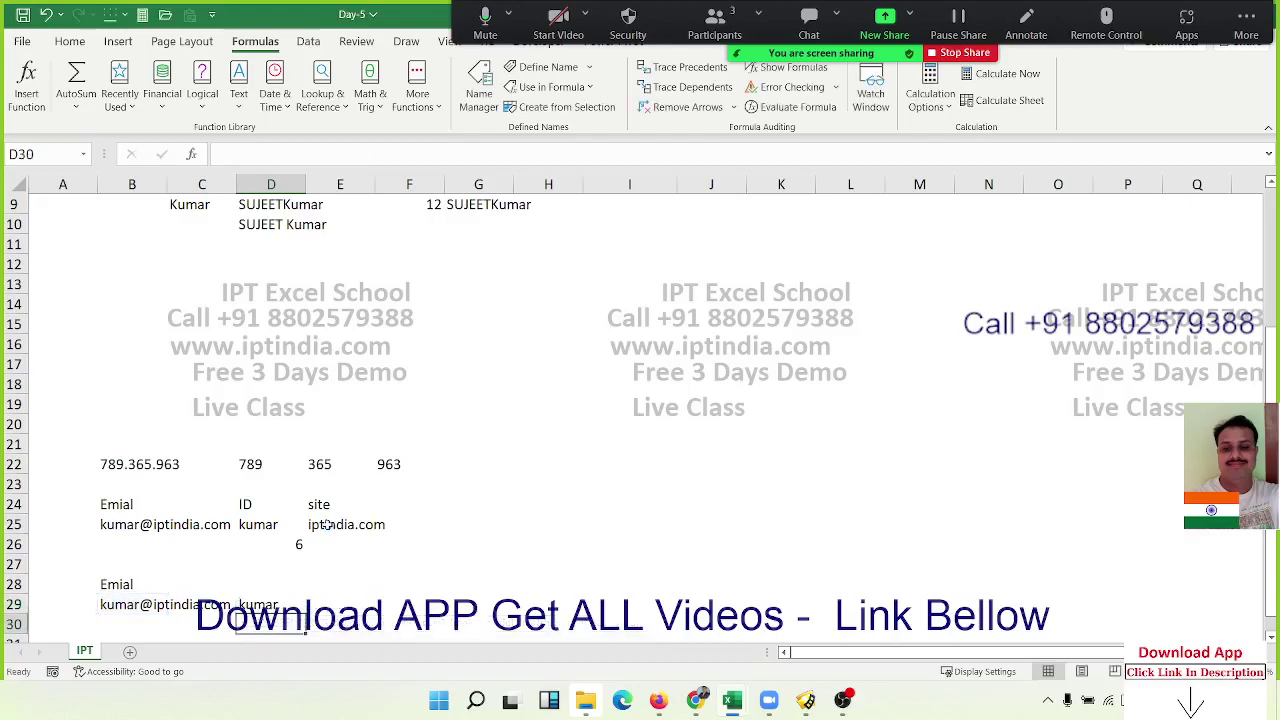
{"action": "key", "text": "Up"}
{"action": "key", "text": "Right"}
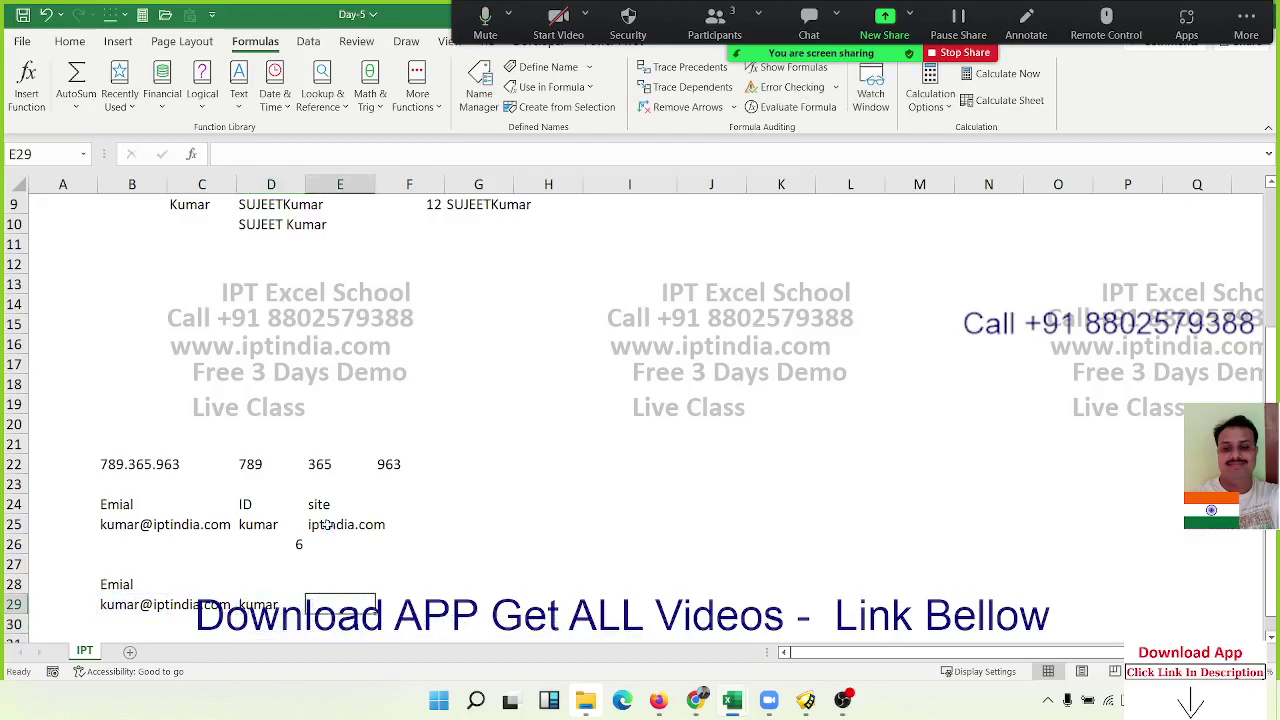
Enter =TEXTAFTER(B29,"@") in E29 to return the domain iptindia.com.
{"action": "type", "text": "=te"}
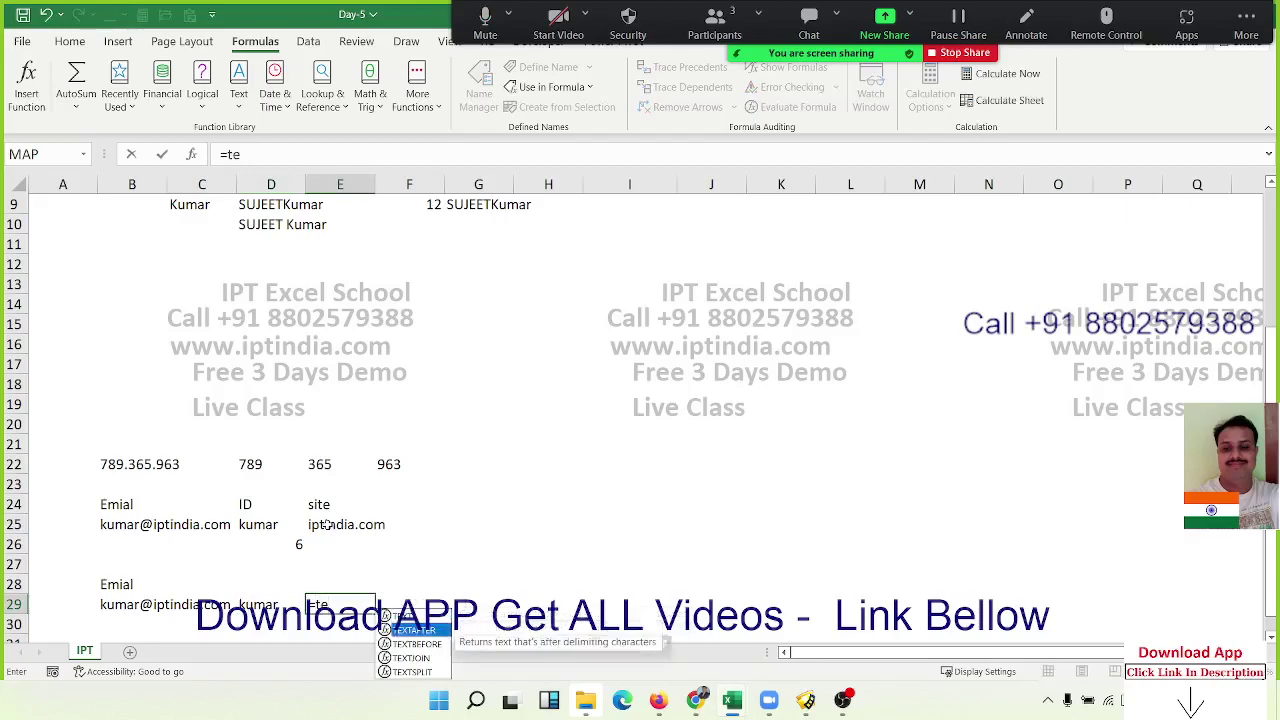
{"action": "key", "text": "Tab"}
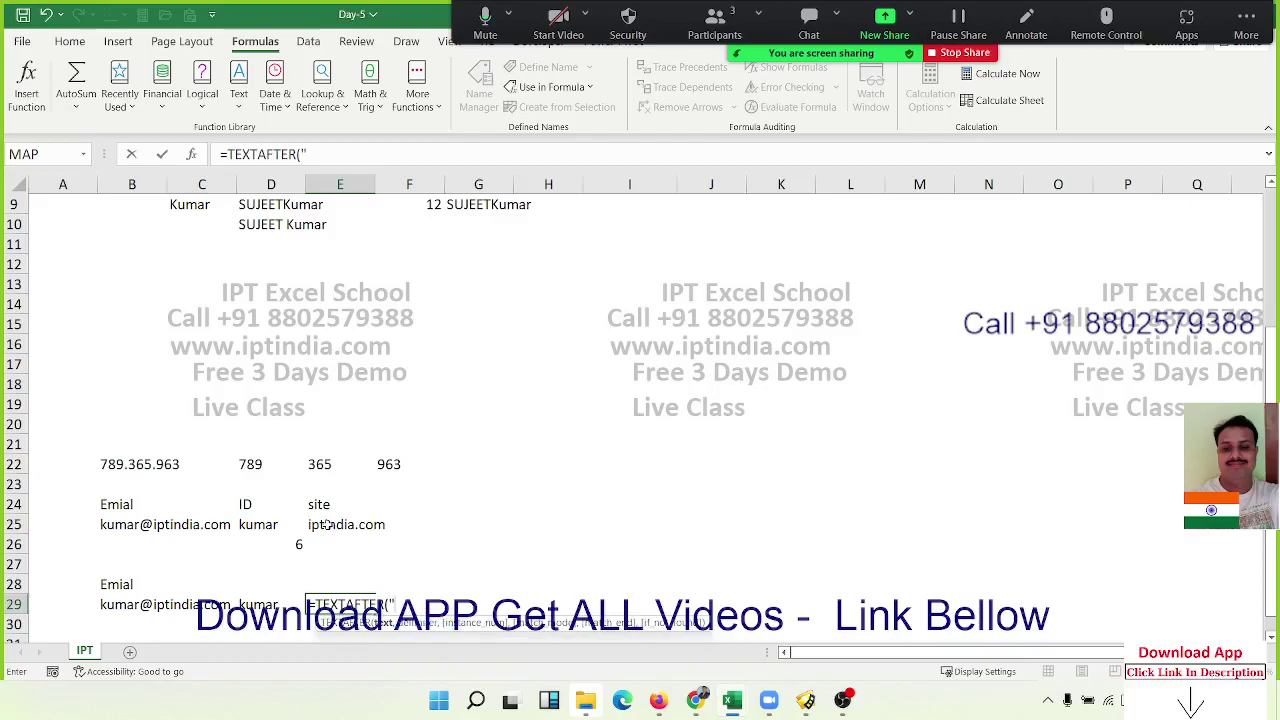
{"action": "key", "text": "Left"}
{"action": "key", "text": "Left"}
{"action": "key", "text": "Left"}
{"action": "type", "text": ","}
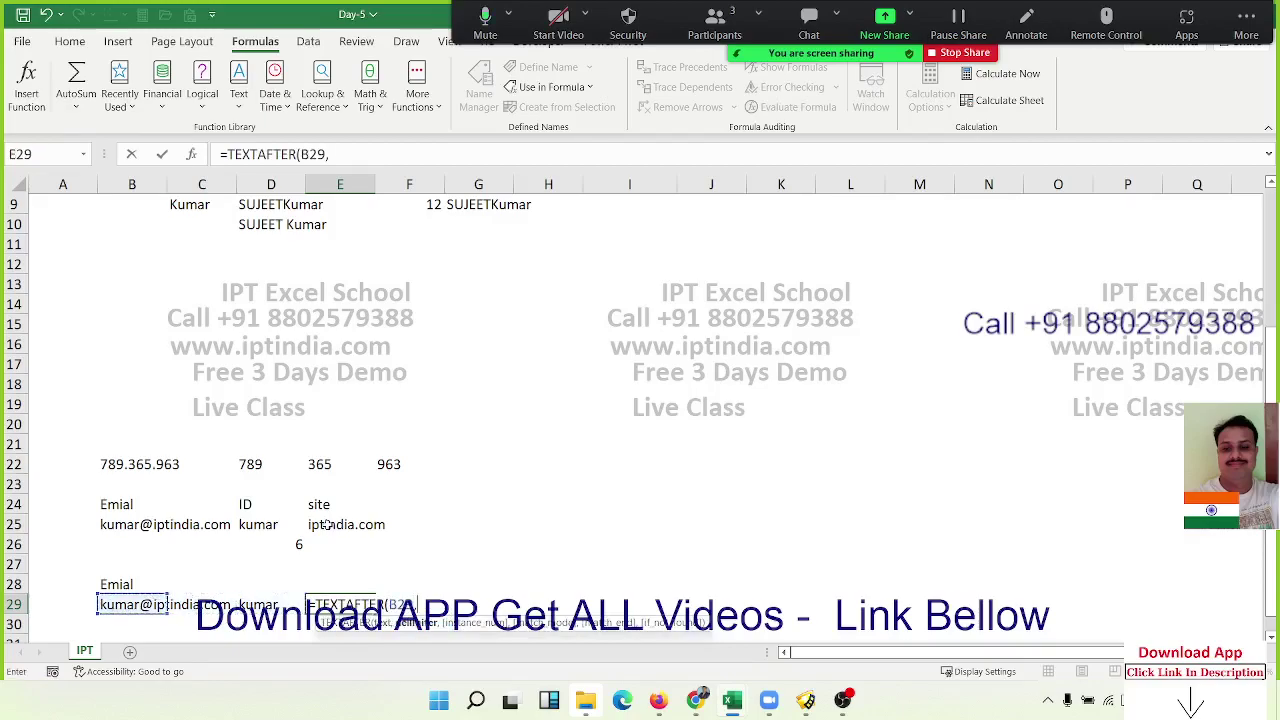
{"action": "type", "text": "\"@"}
{"action": "key", "text": "Return"}
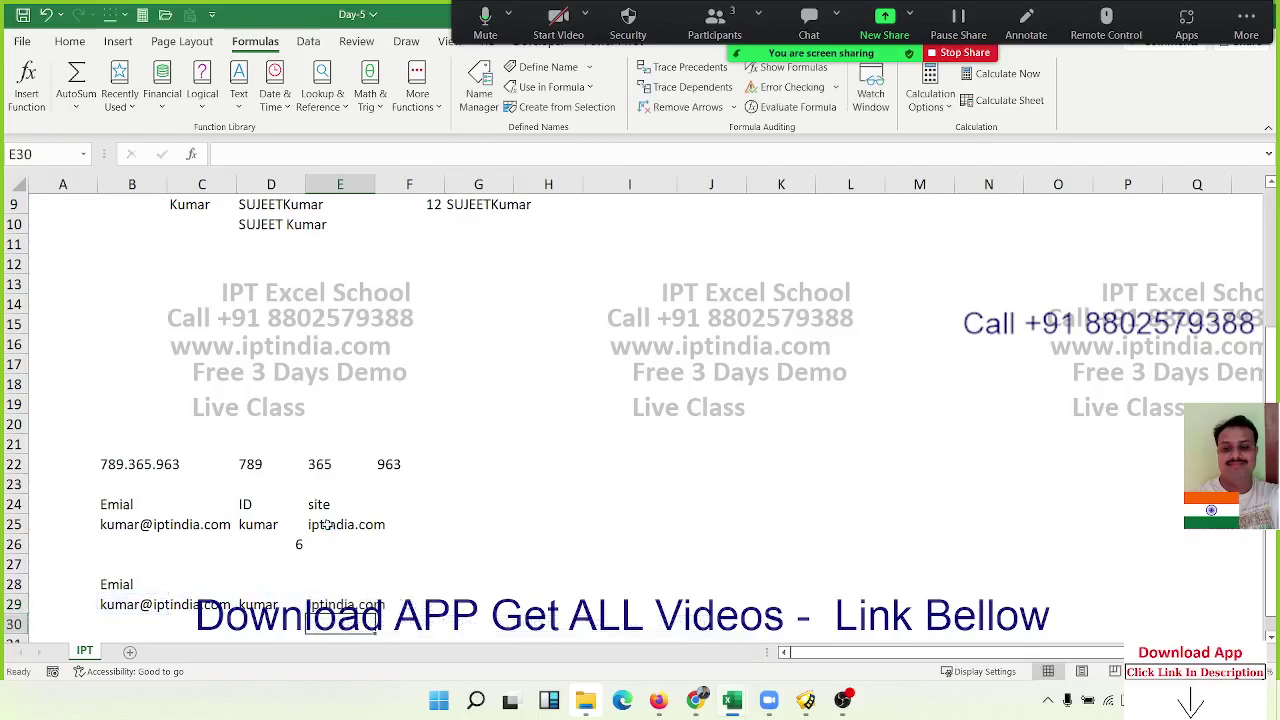
{"action": "key", "text": "Down"}
{"action": "key", "text": "Down"}
{"action": "key", "text": "Down"}
{"action": "key", "text": "Down"}
{"action": "key", "text": "Down"}
{"action": "key", "text": "Down"}
{"action": "key", "text": "Down"}
{"action": "key", "text": "Down"}
{"action": "key", "text": "Down"}
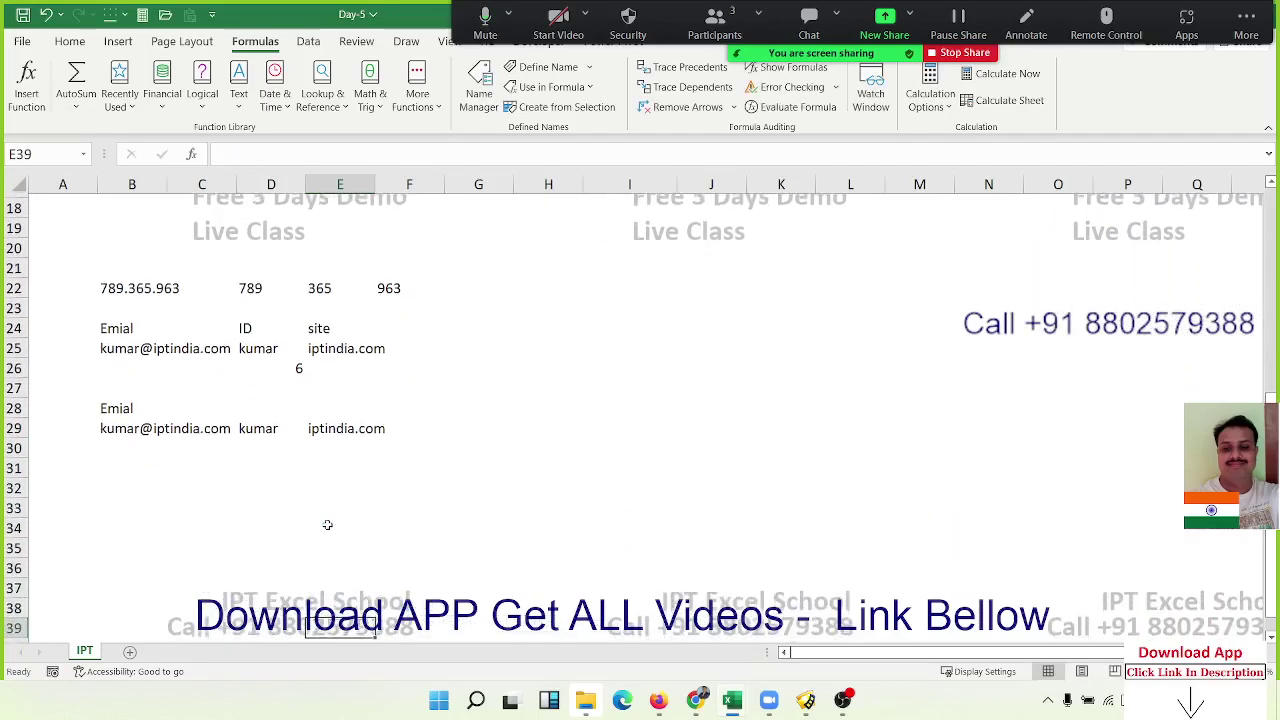
{"action": "key", "text": "Down"}
{"action": "key", "text": "Down"}
{"action": "key", "text": "Down"}
{"action": "key", "text": "Down"}
{"action": "key", "text": "Up"}
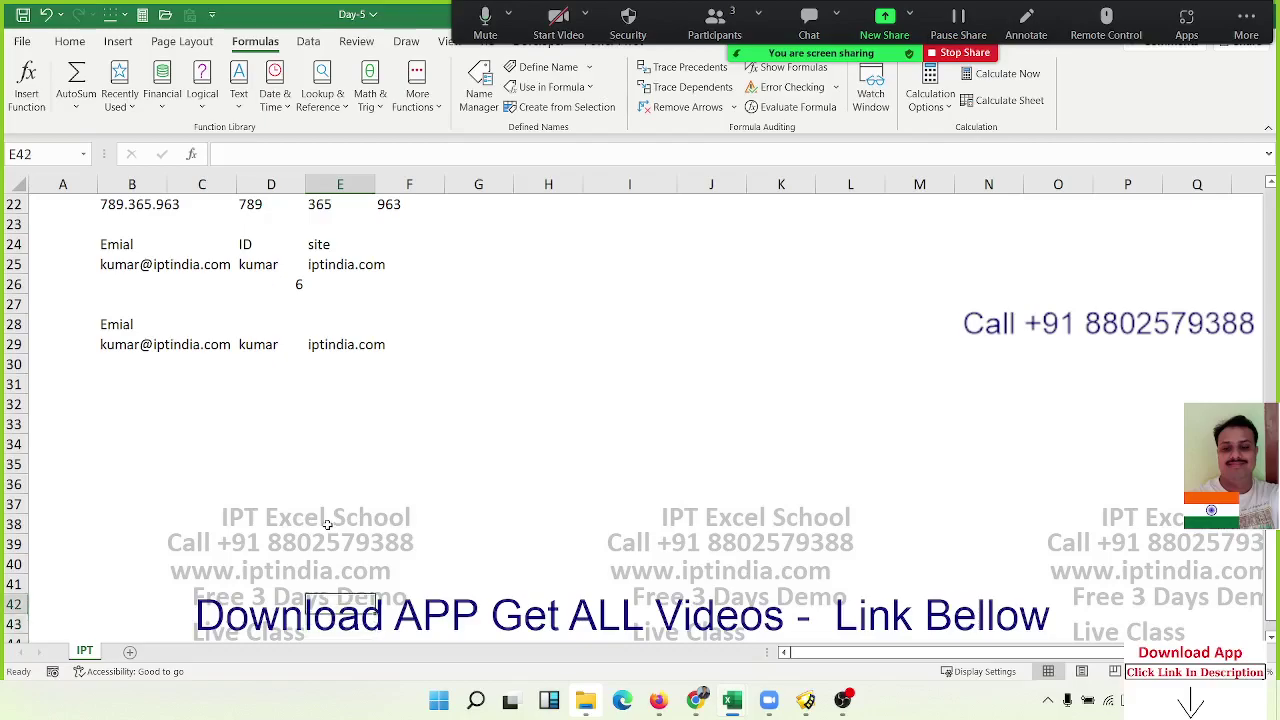
{"action": "key", "text": "Up"}
{"action": "key", "text": "Up"}
{"action": "key", "text": "Up"}
{"action": "key", "text": "Up"}
{"action": "key", "text": "Up"}
{"action": "key", "text": "Up"}
{"action": "key", "text": "Up"}
{"action": "key", "text": "Up"}
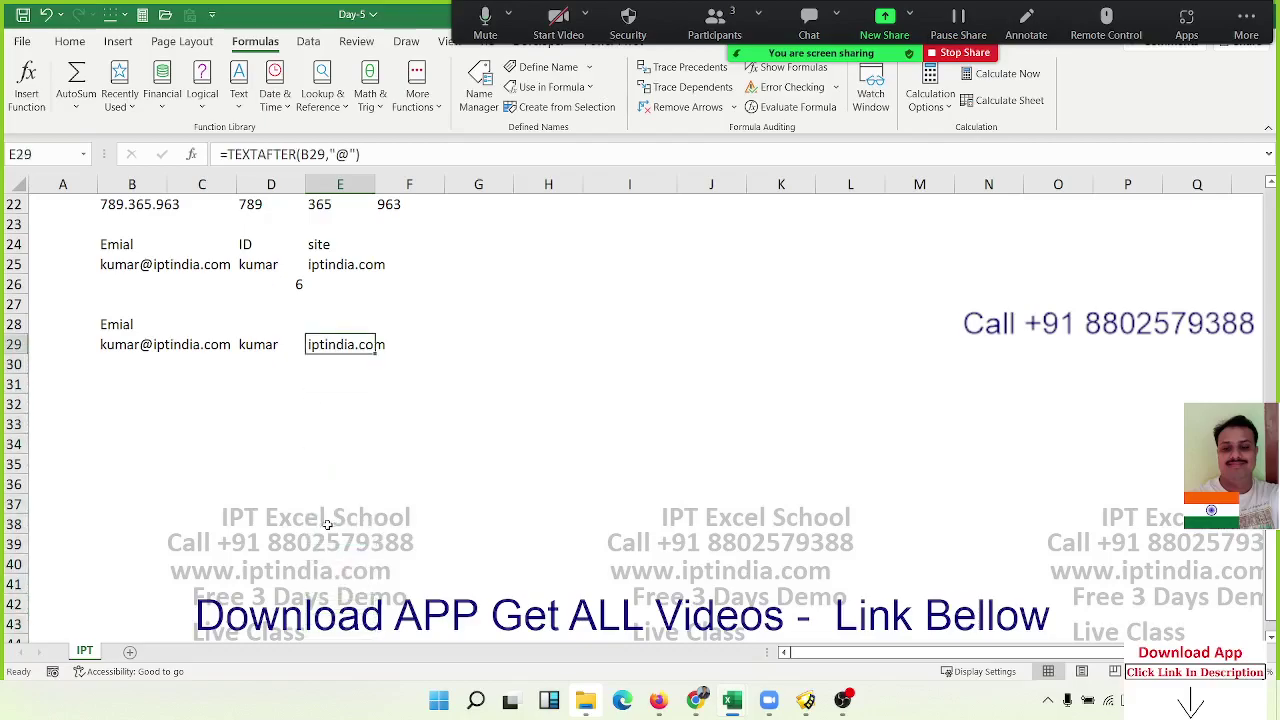
{"action": "key", "text": "Left"}
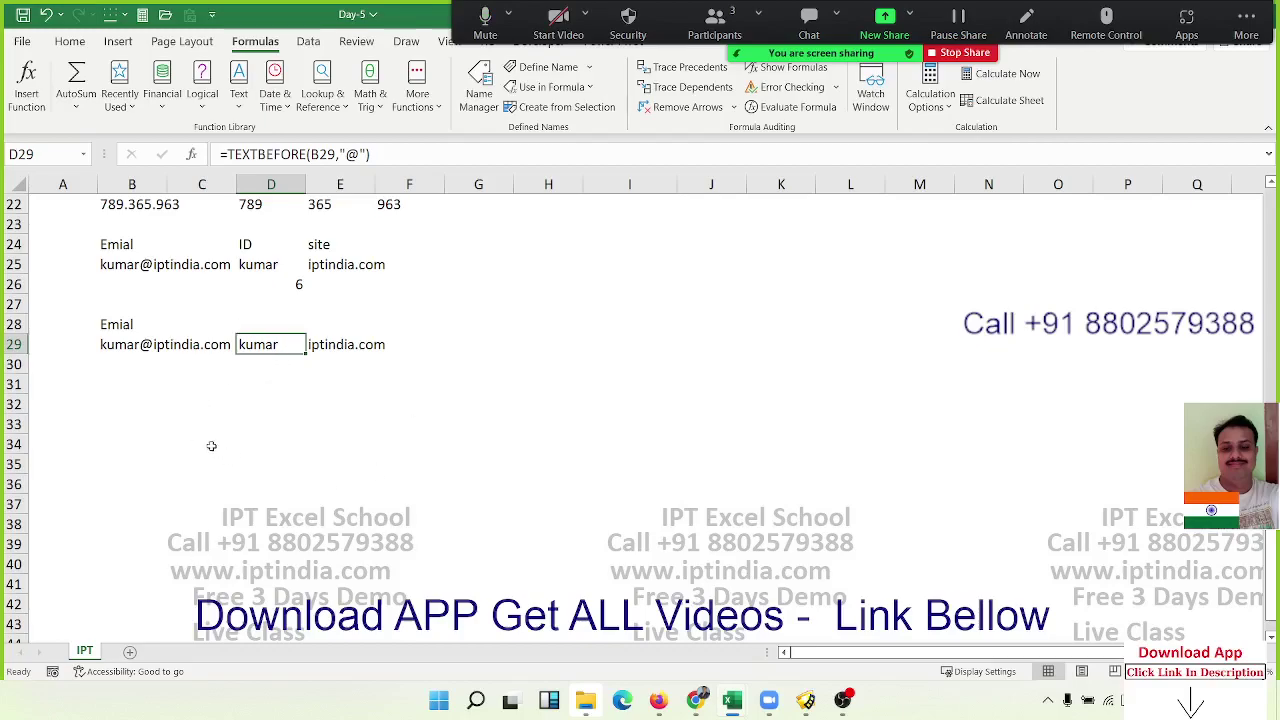
{"action": "left_click", "coordinate": [164, 430]}
Enter a first name in B32 and a last name in C32.
{"action": "key", "text": "Down"}
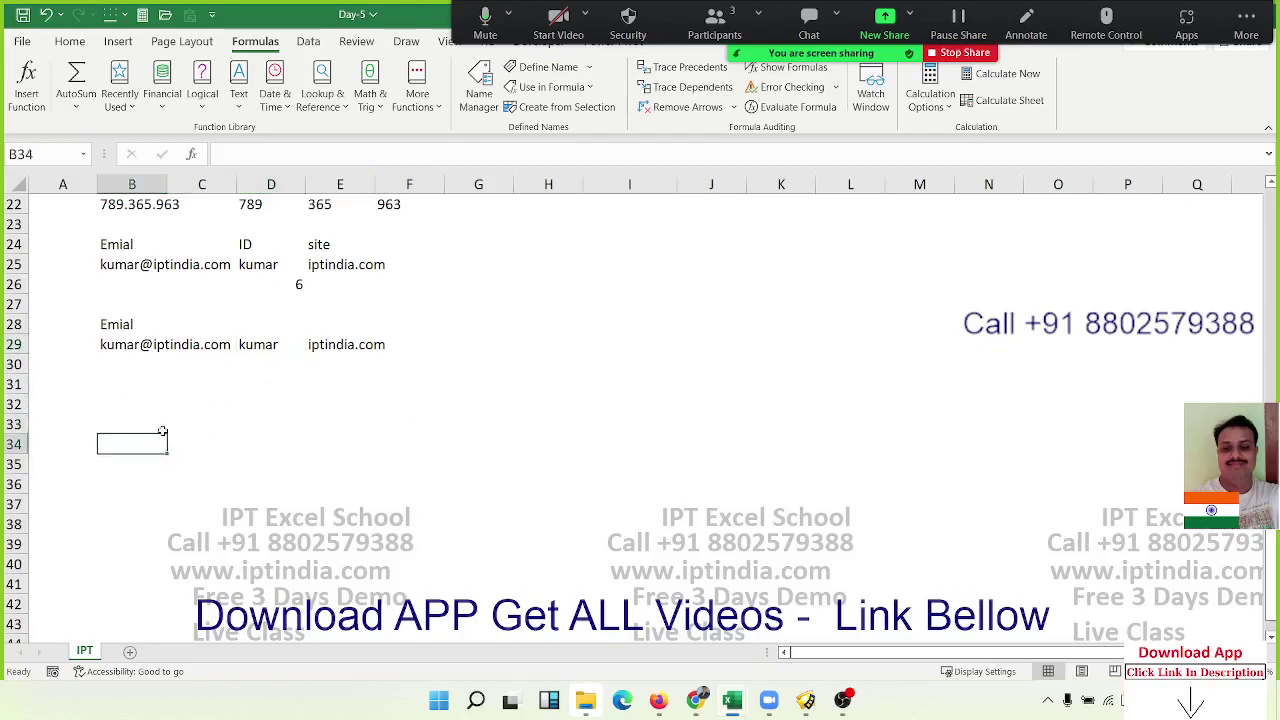
{"action": "key", "text": "Down"}
{"action": "key", "text": "Down"}
{"action": "key", "text": "Down"}
{"action": "key", "text": "Down"}
{"action": "key", "text": "Down"}
{"action": "key", "text": "Down"}
{"action": "key", "text": "Down"}
{"action": "key", "text": "Down"}
{"action": "key", "text": "Down"}
{"action": "key", "text": "Down"}
{"action": "key", "text": "Down"}
{"action": "key", "text": "Down"}
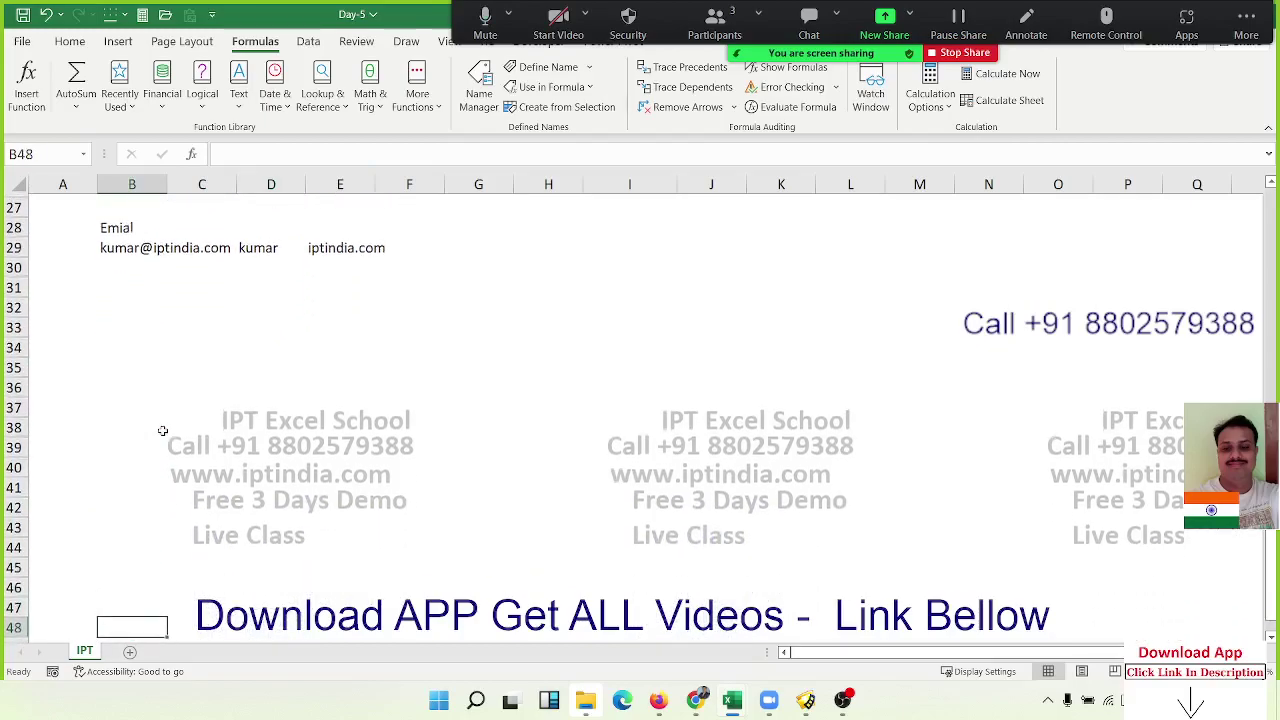
{"action": "left_click", "coordinate": [127, 270]}
{"action": "key", "text": "Down"}
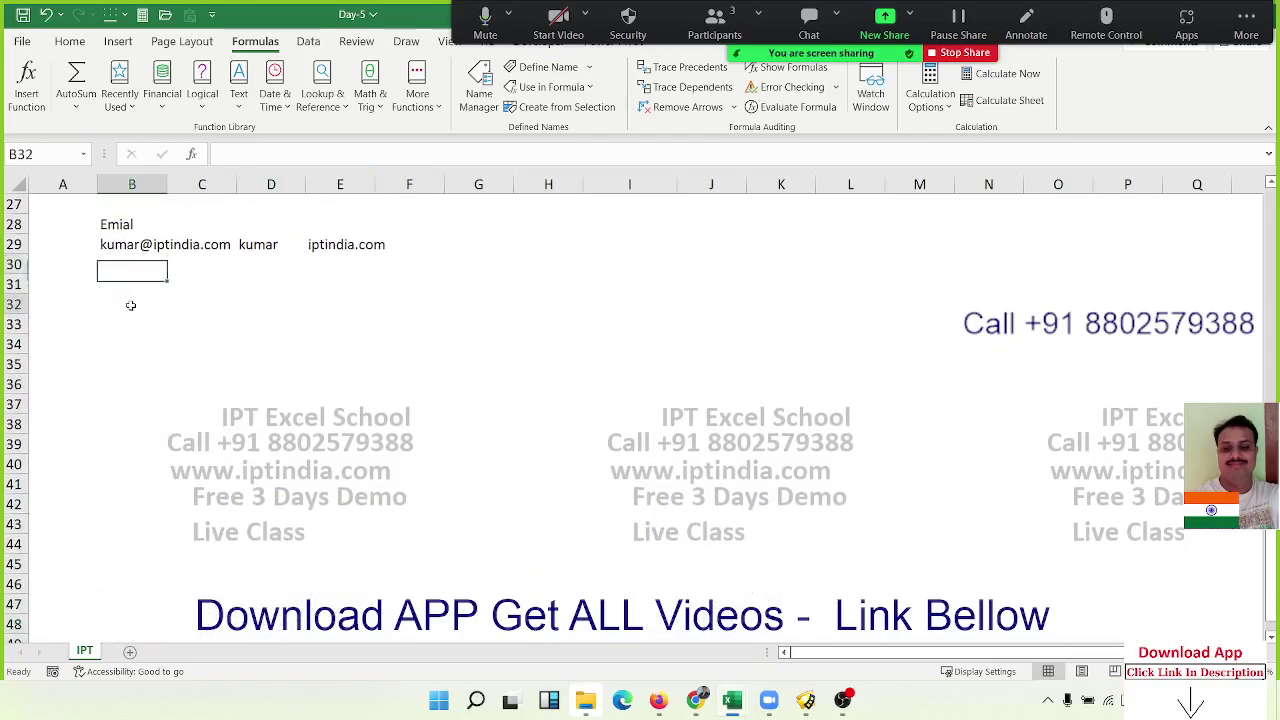
{"action": "key", "text": "Down"}
{"action": "key", "text": "Up"}
{"action": "key", "text": "Up"}
{"action": "left_click", "coordinate": [125, 298]}
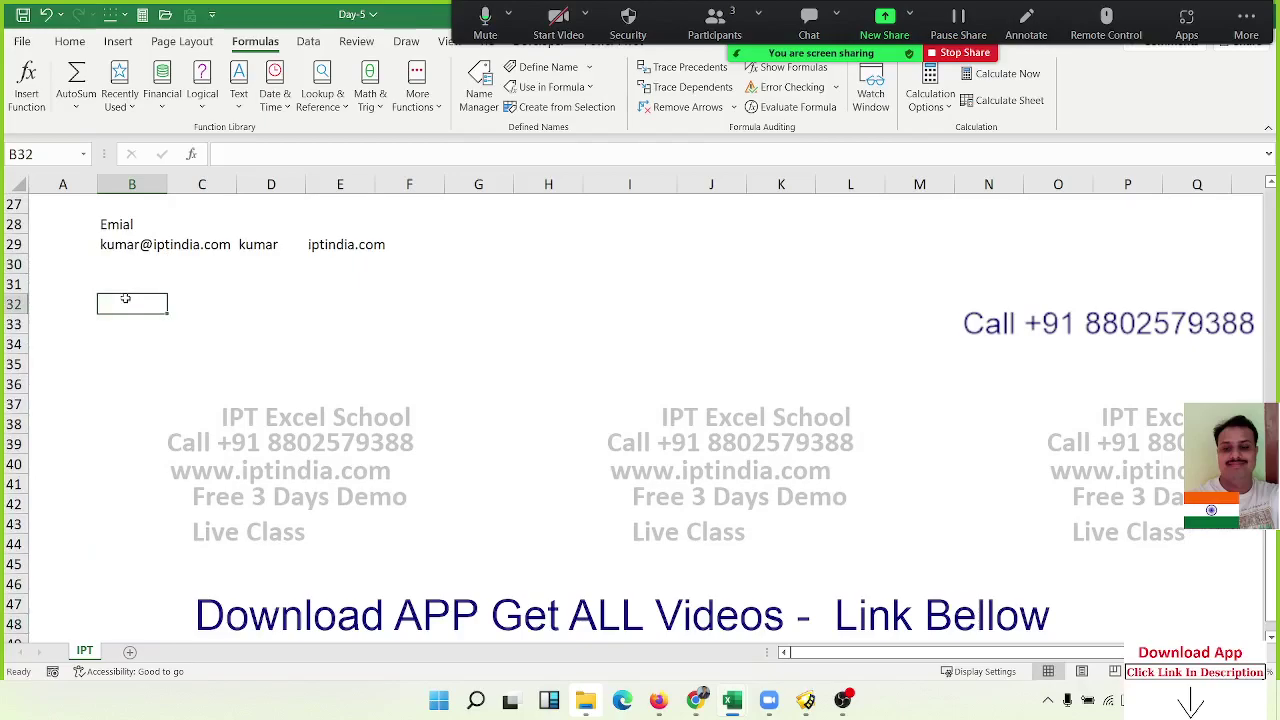
{"action": "type", "text": "Mail"}
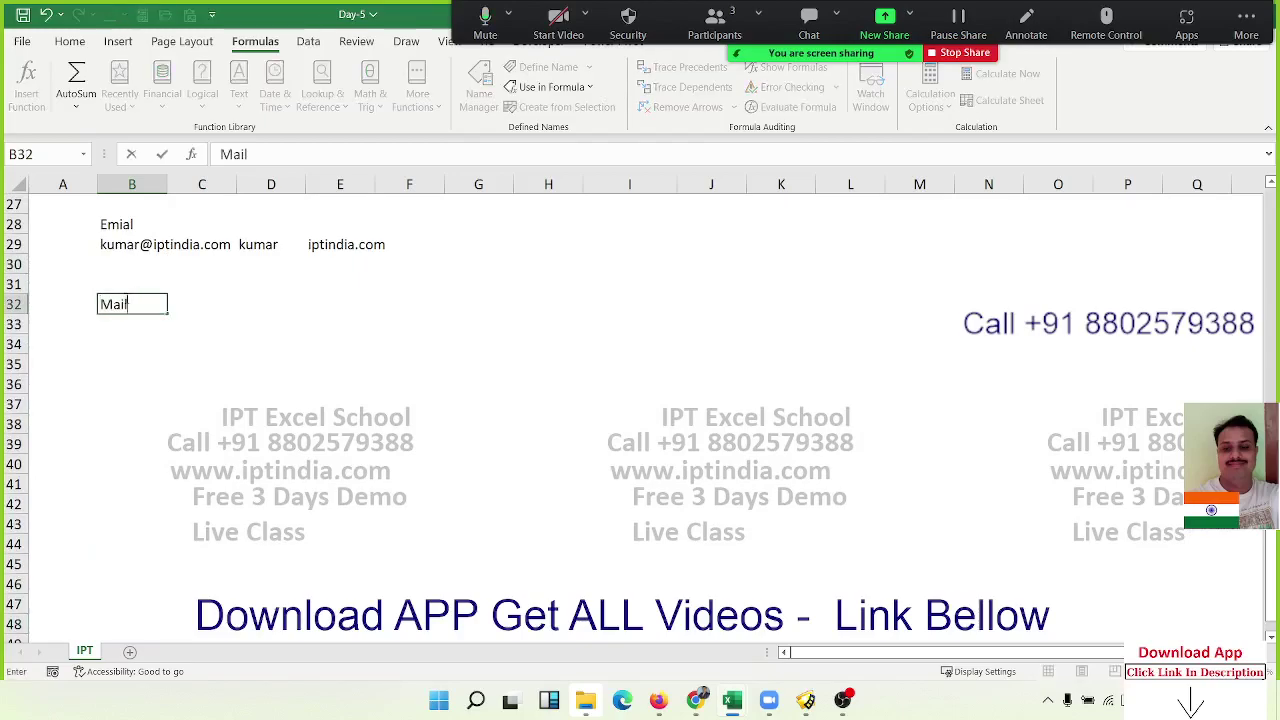
{"action": "key", "text": "Escape"}
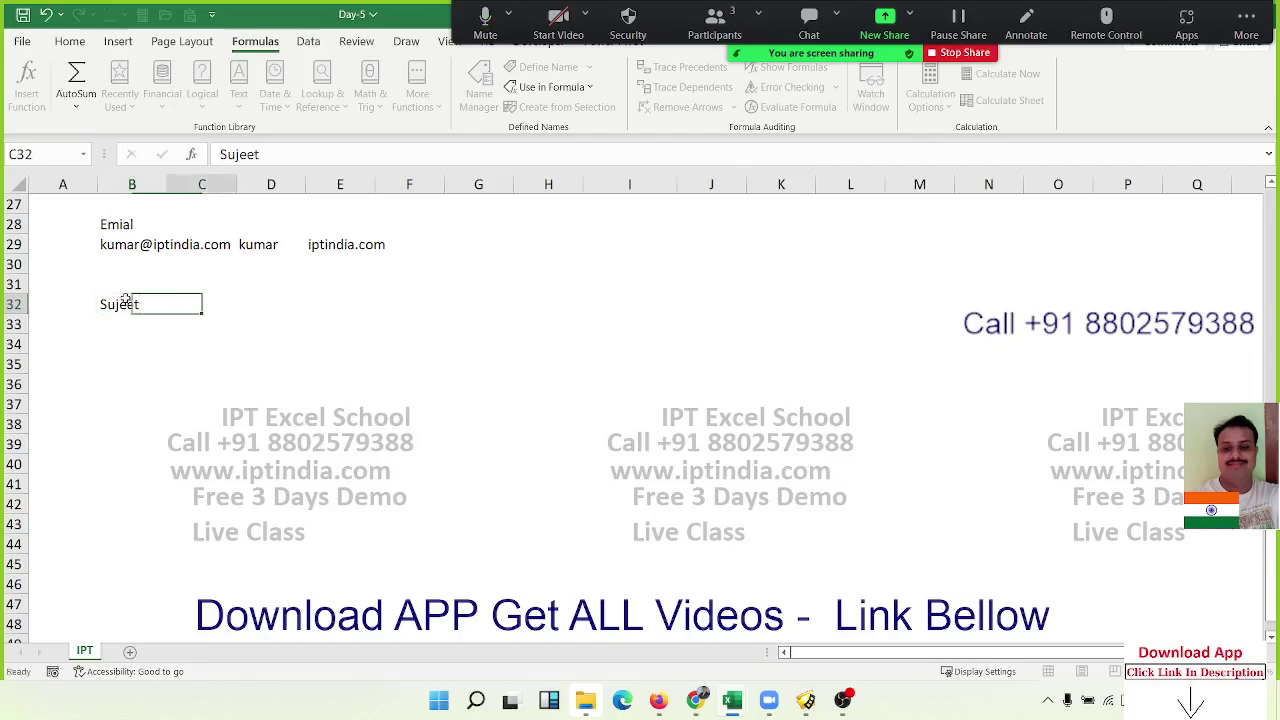
{"action": "key", "text": "Tab"}
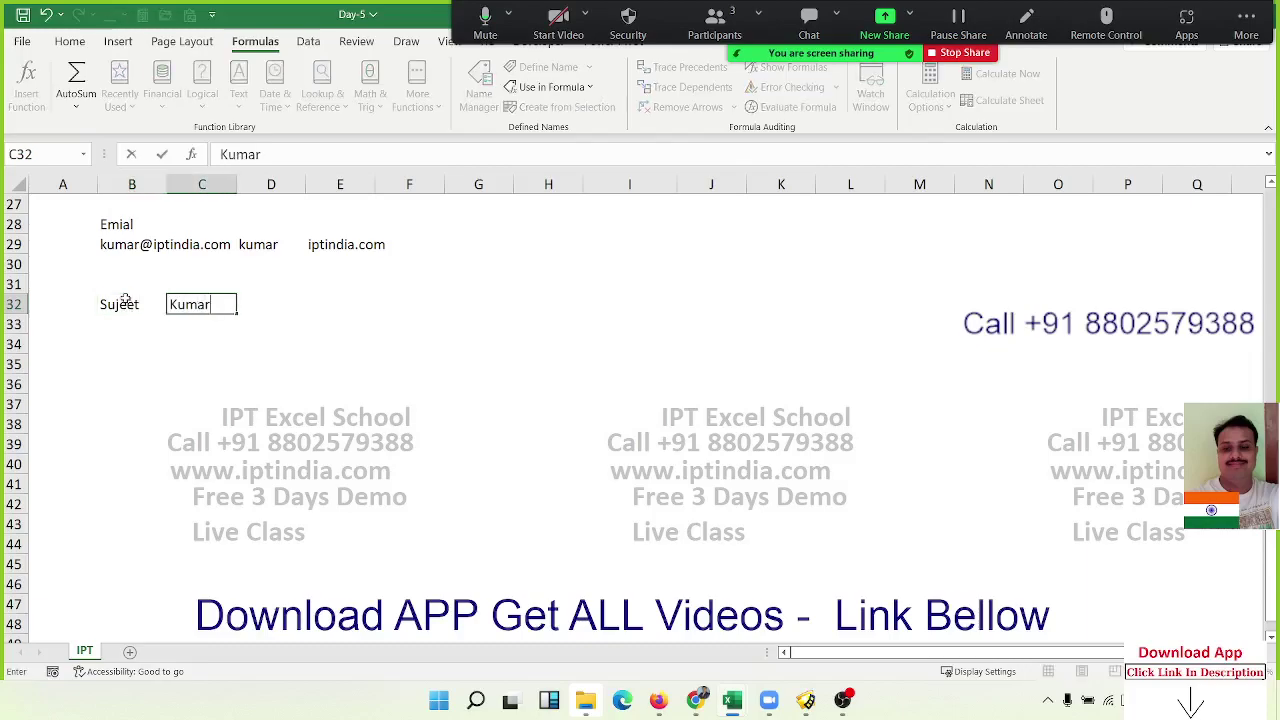
{"action": "key", "text": "Tab"}
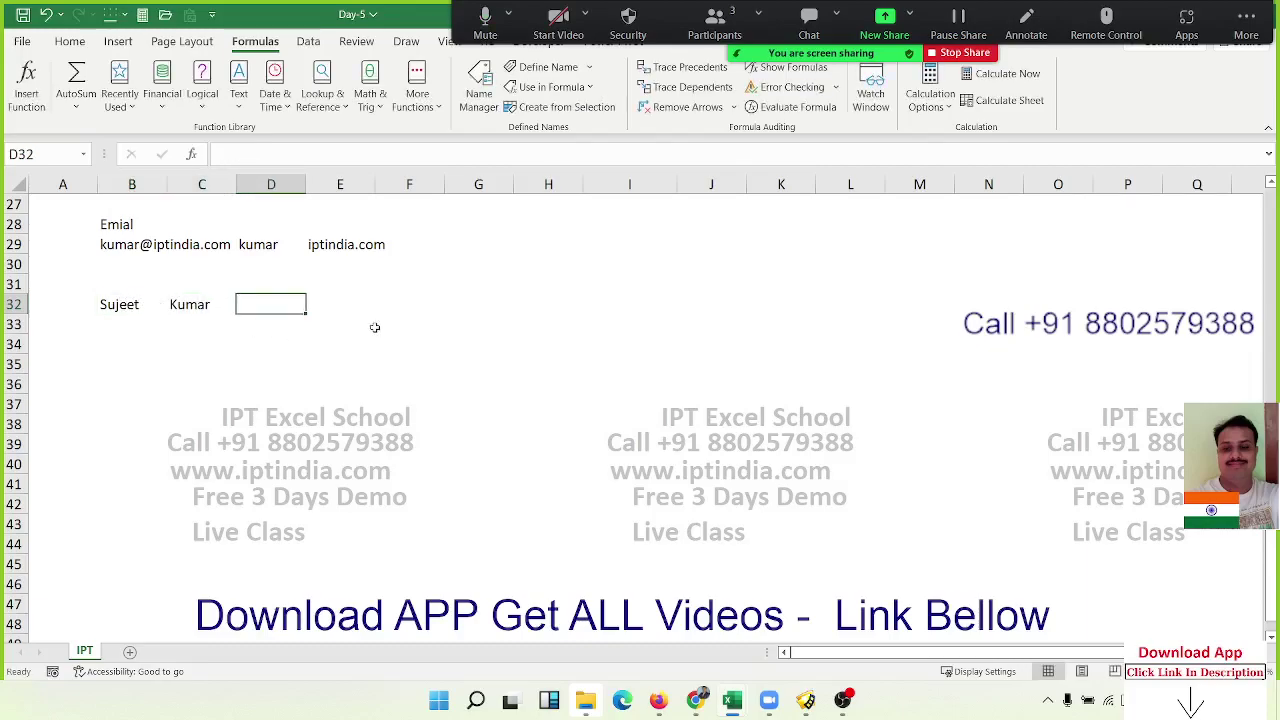
In D32, join the names with a space using =CONCATENATE(B32," ",C32).
{"action": "type", "text": "="}
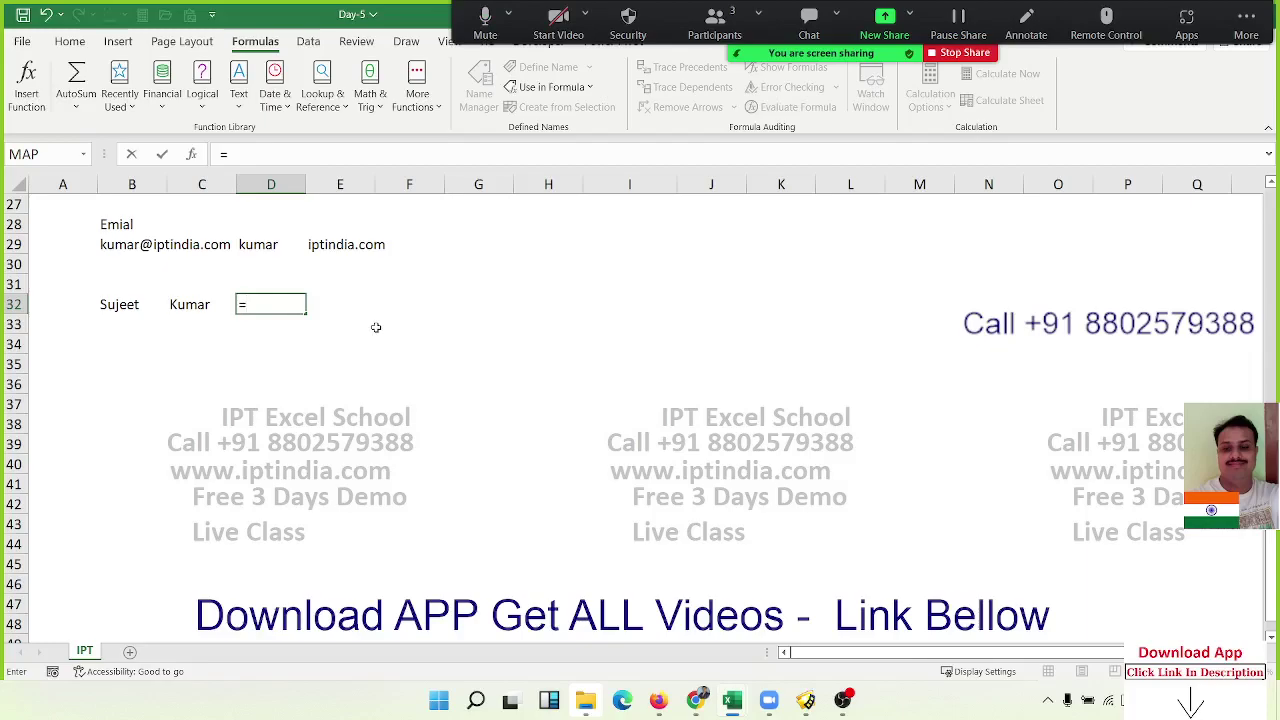
{"action": "type", "text": "c"}
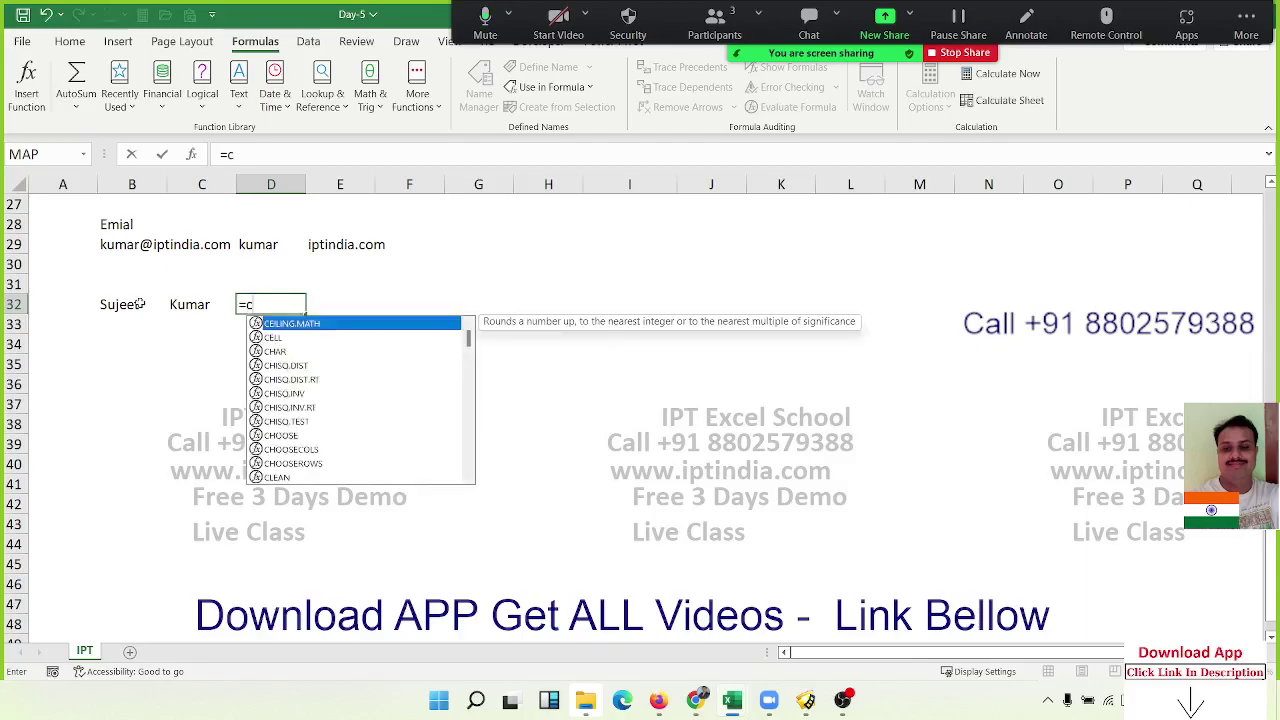
{"action": "type", "text": "on"}
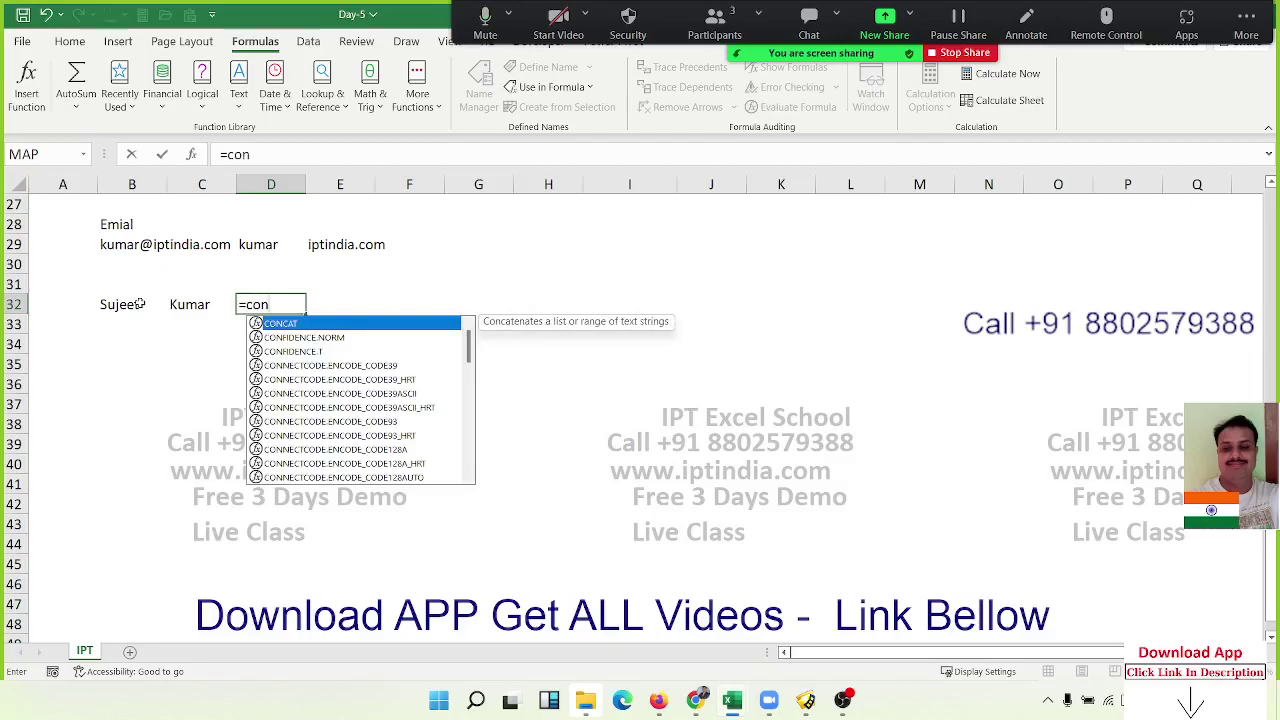
{"action": "type", "text": "c"}
{"action": "key", "text": "Down"}
{"action": "key", "text": "Tab"}
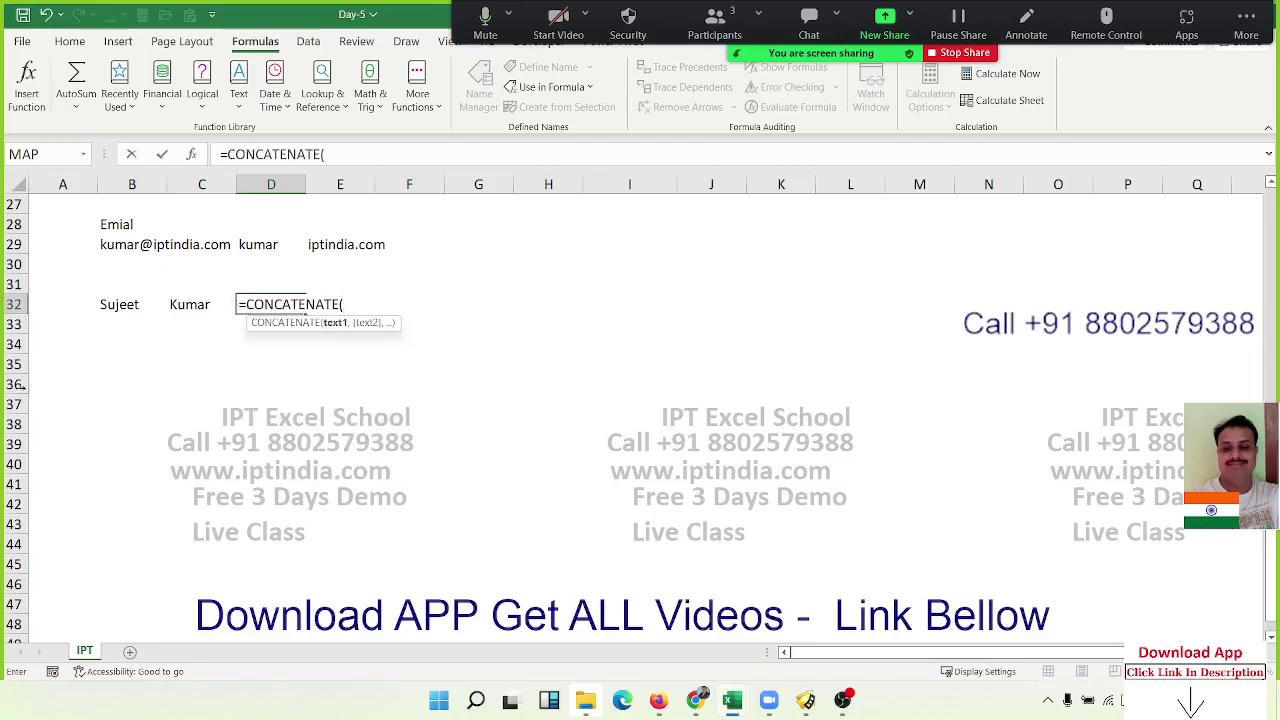
{"action": "left_click", "coordinate": [112, 322]}
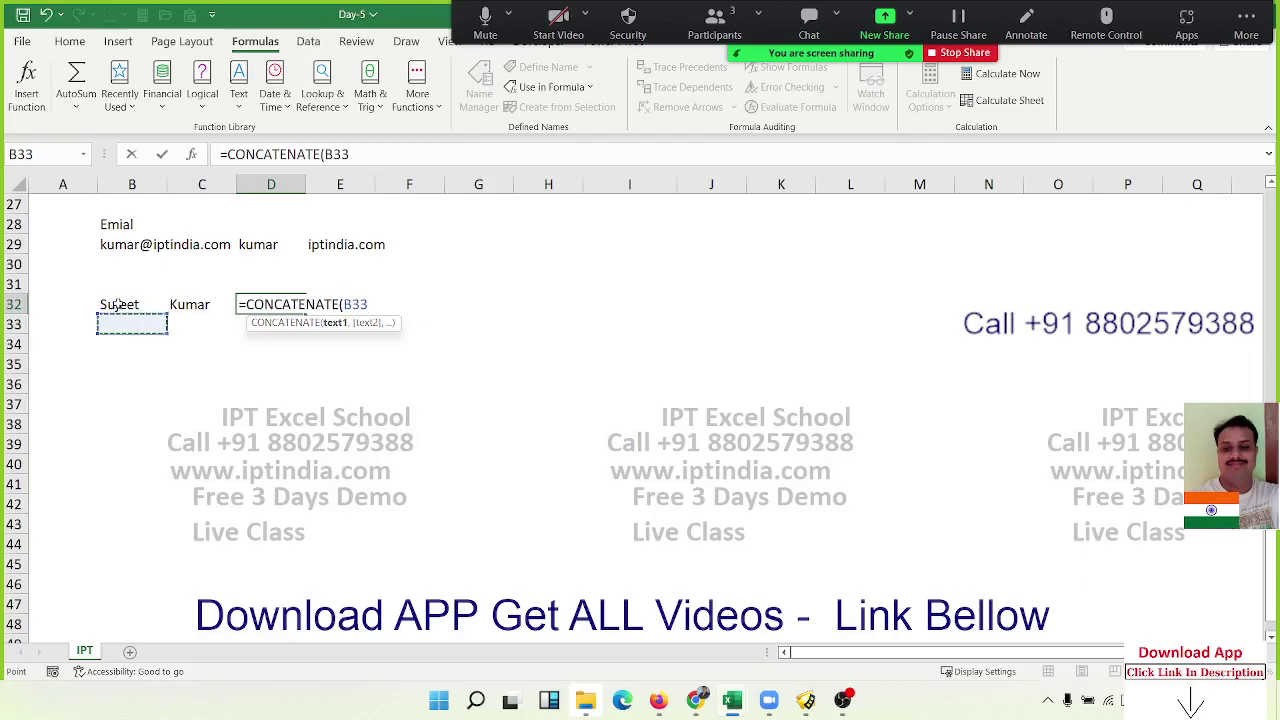
{"action": "left_click", "coordinate": [118, 304]}
{"action": "type", "text": ",\" \""}
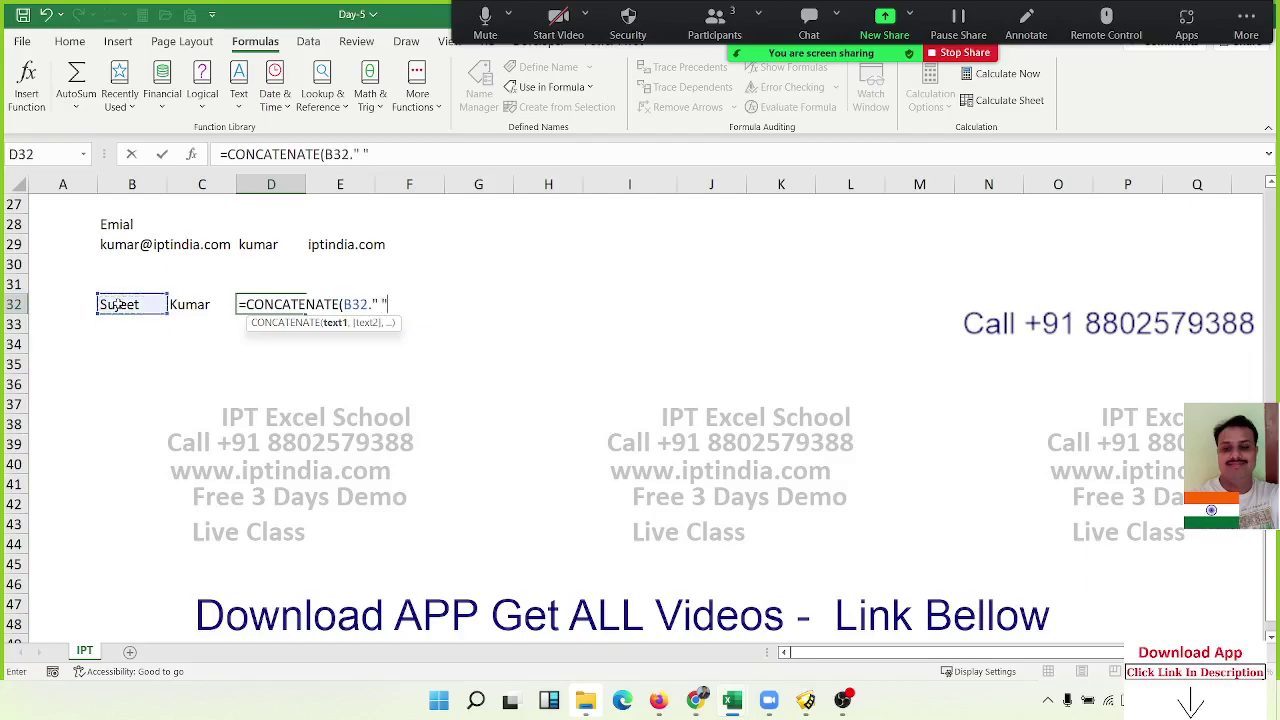
{"action": "key", "text": "BackSpace"}
{"action": "key", "text": "BackSpace"}
{"action": "type", "text": ",\" \""}
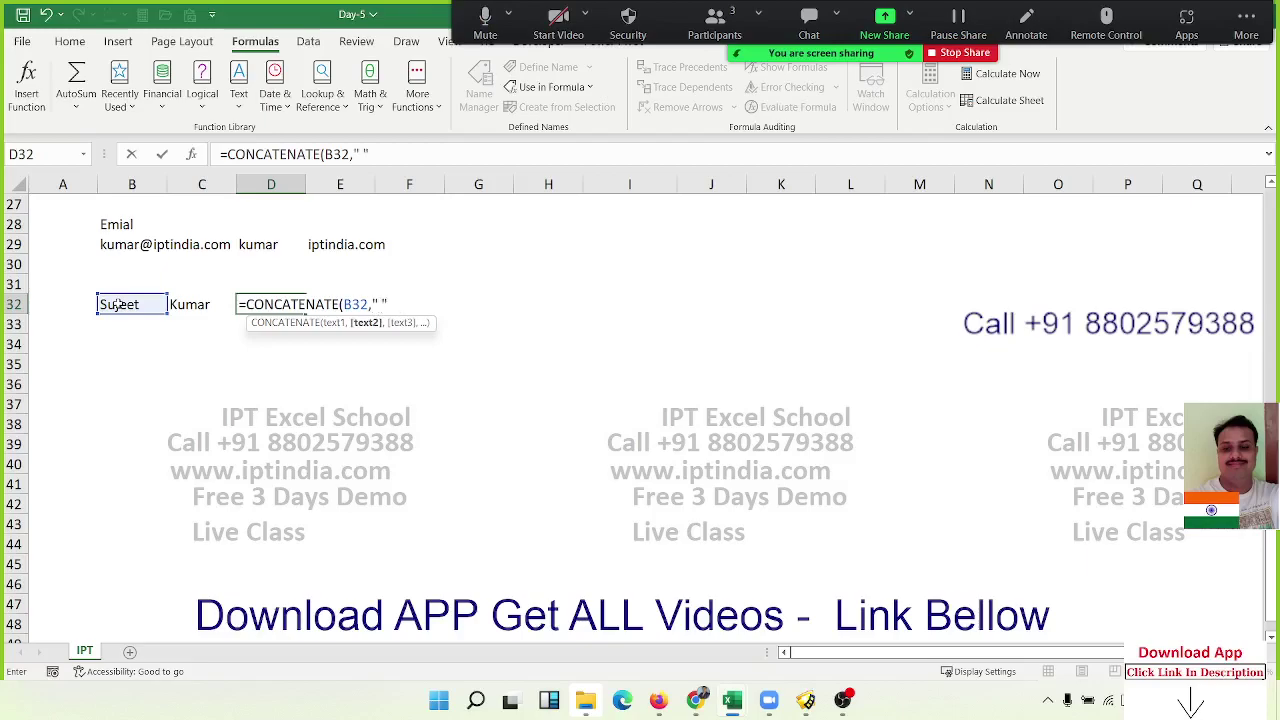
{"action": "type", "text": ","}
{"action": "left_click", "coordinate": [175, 305]}
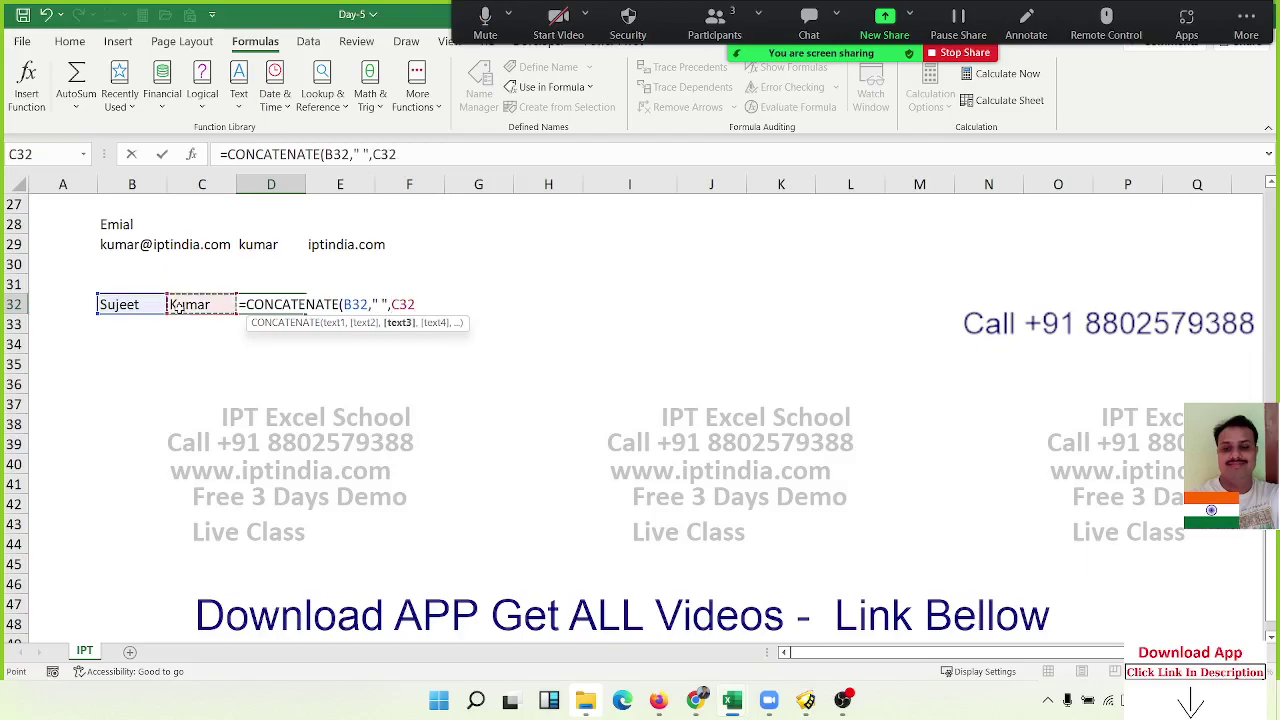
{"action": "key", "text": "Return"}
{"action": "left_click", "coordinate": [252, 305]}
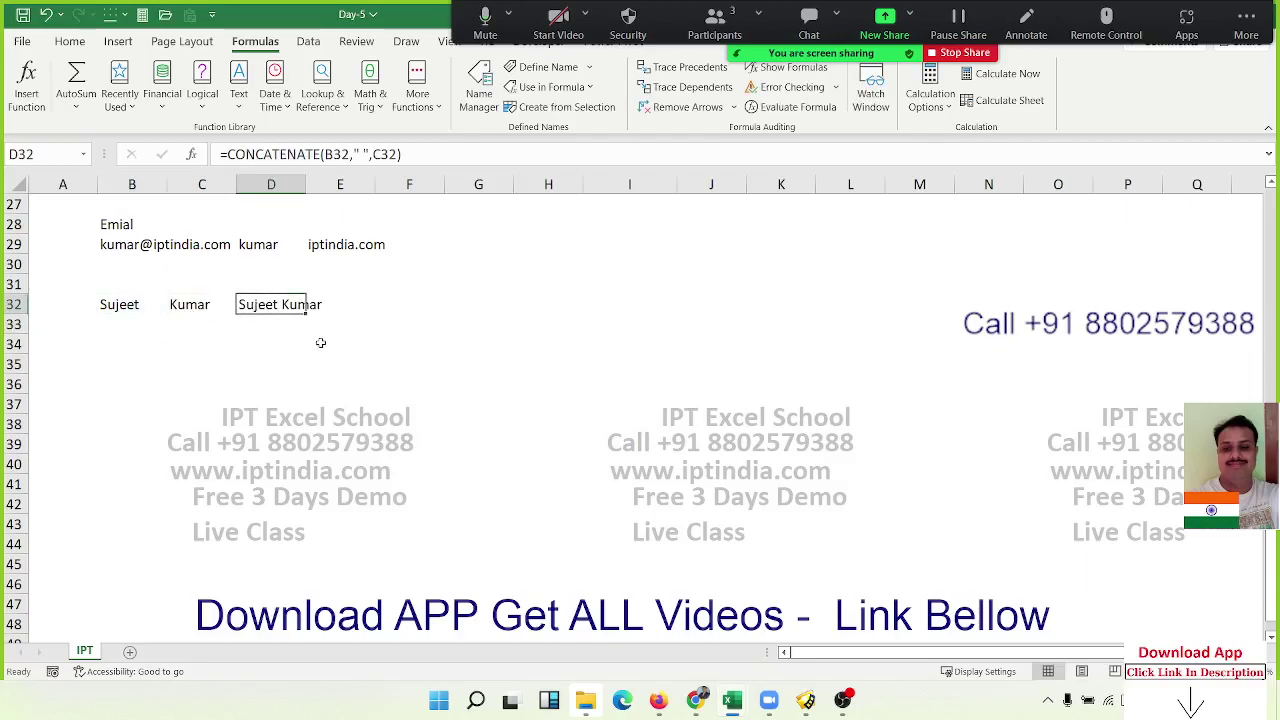
{"action": "left_click", "coordinate": [255, 321]}
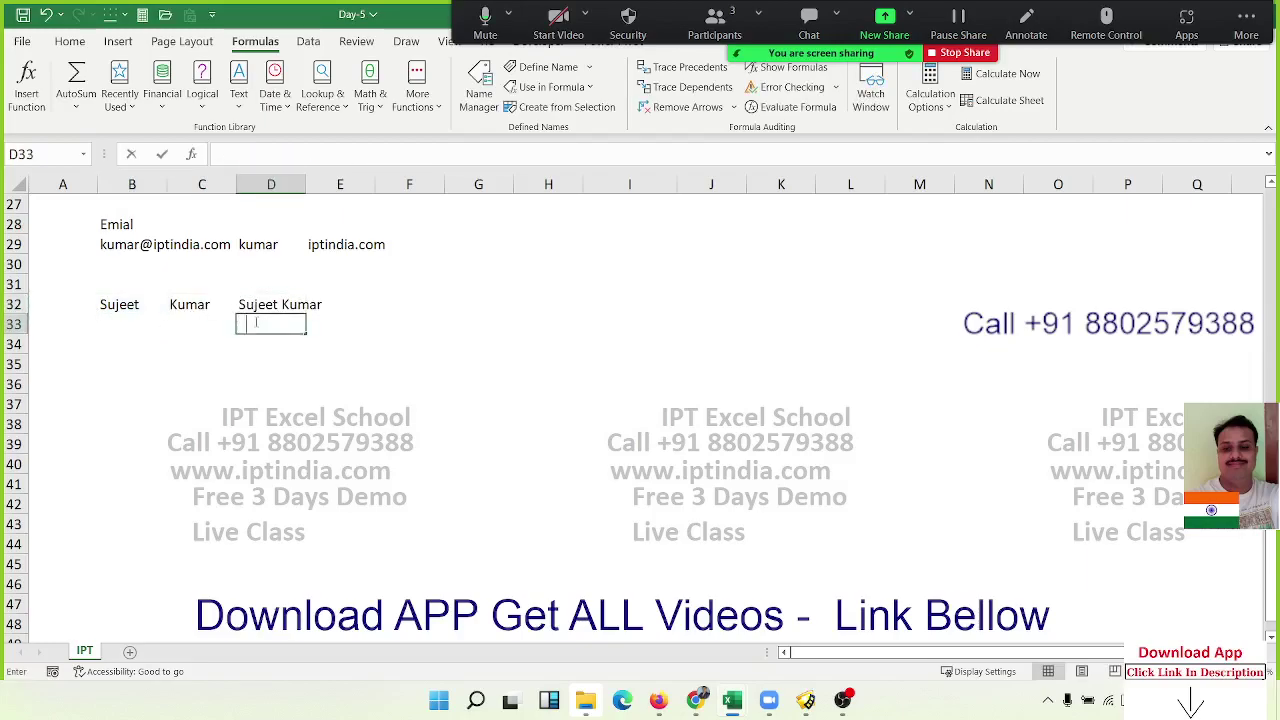
In D33, join B32 and C32 with a space using =B32&" "&C32.
{"action": "type", "text": "="}
{"action": "left_click", "coordinate": [118, 314]}
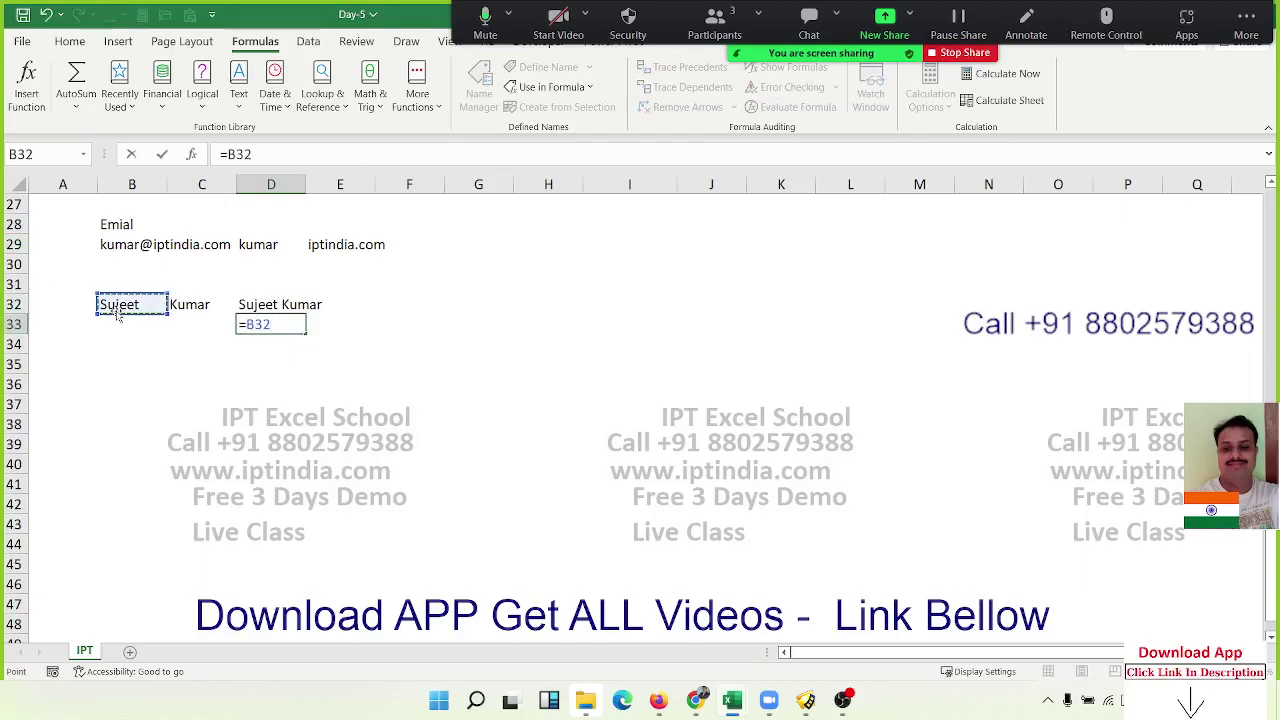
{"action": "type", "text": "&"}
{"action": "type", "text": "\" \"&"}
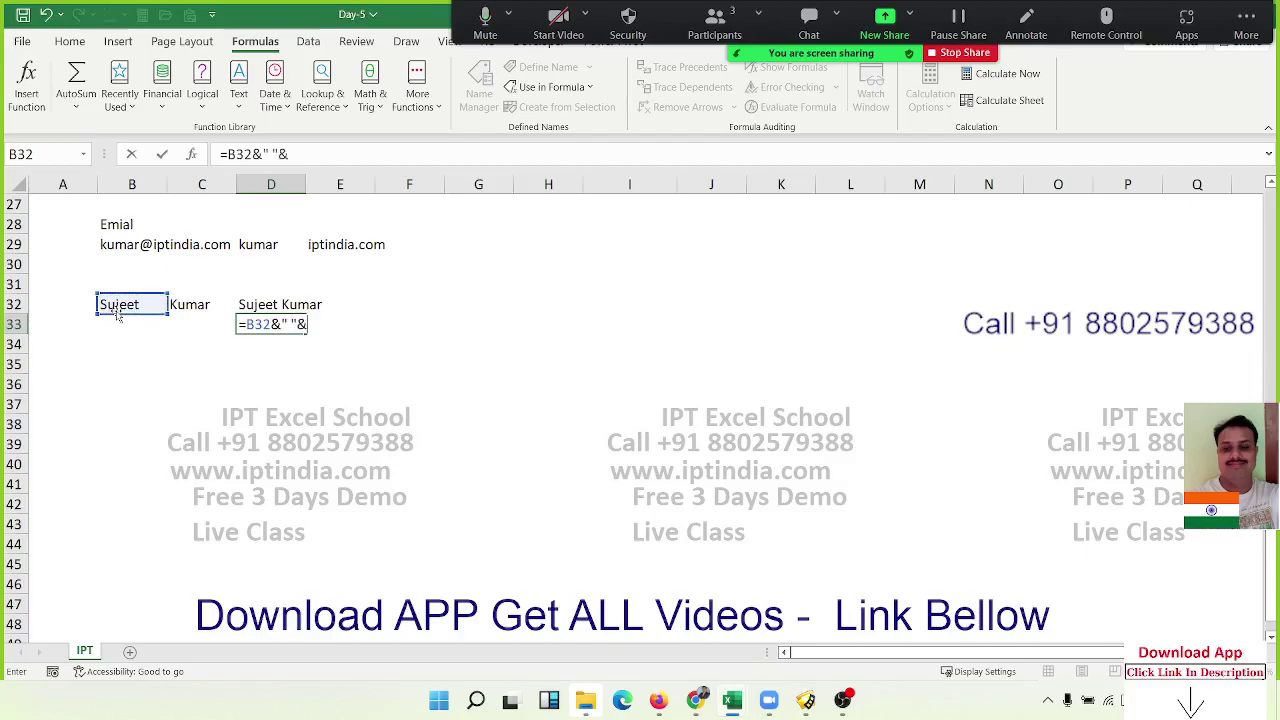
{"action": "left_click", "coordinate": [195, 303]}
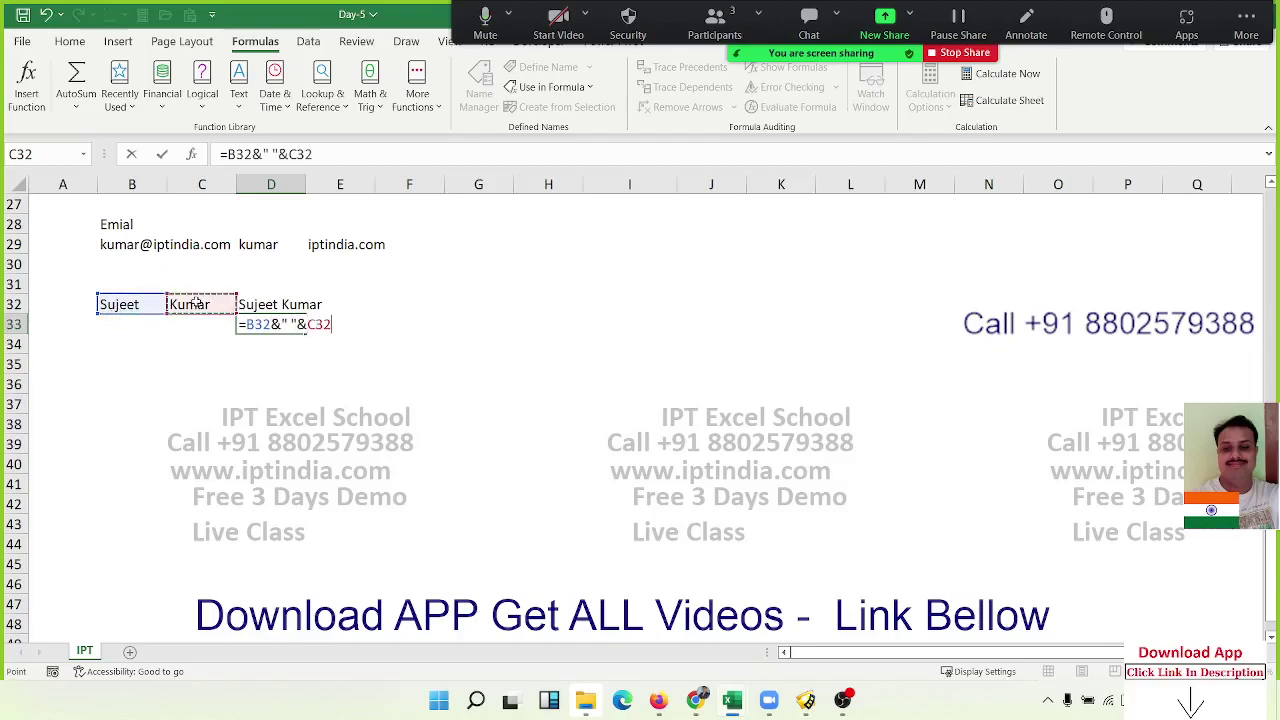
{"action": "key", "text": "Return"}
{"action": "key", "text": "Up"}
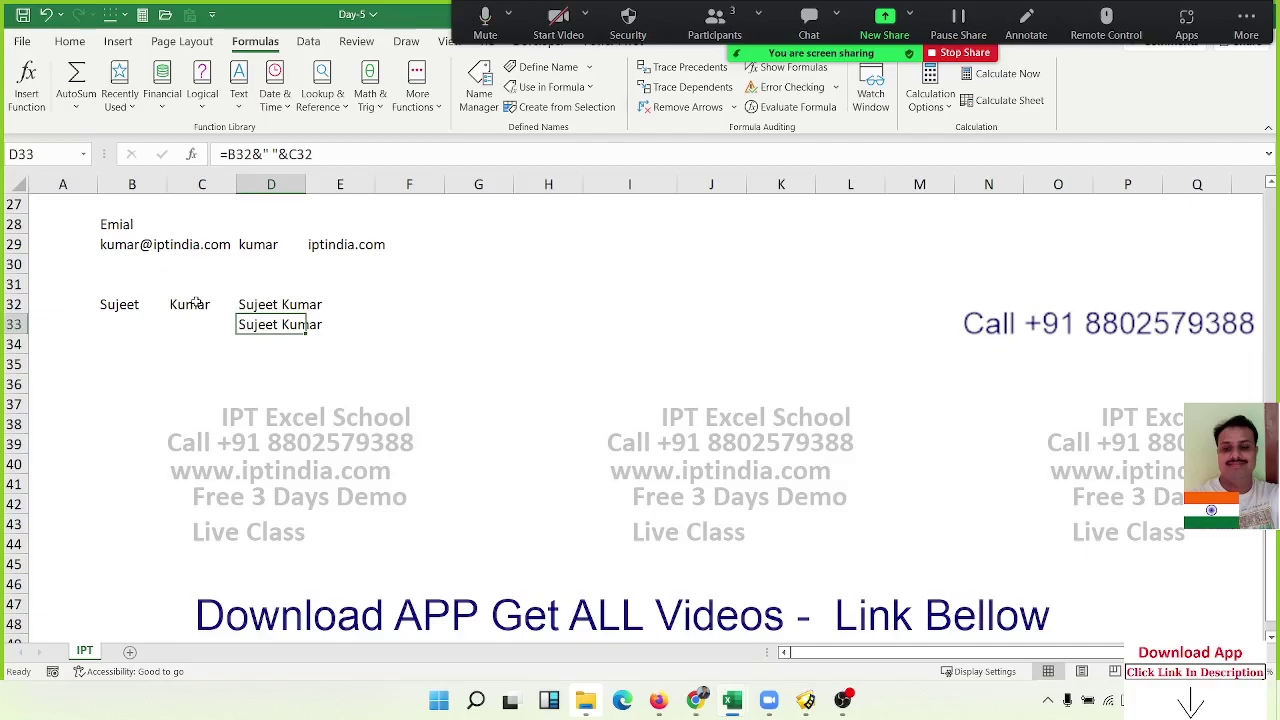
Add a Name header in I28 and fill nine first names down I29:I37.
{"action": "left_click", "coordinate": [596, 223]}
{"action": "type", "text": "NA"}
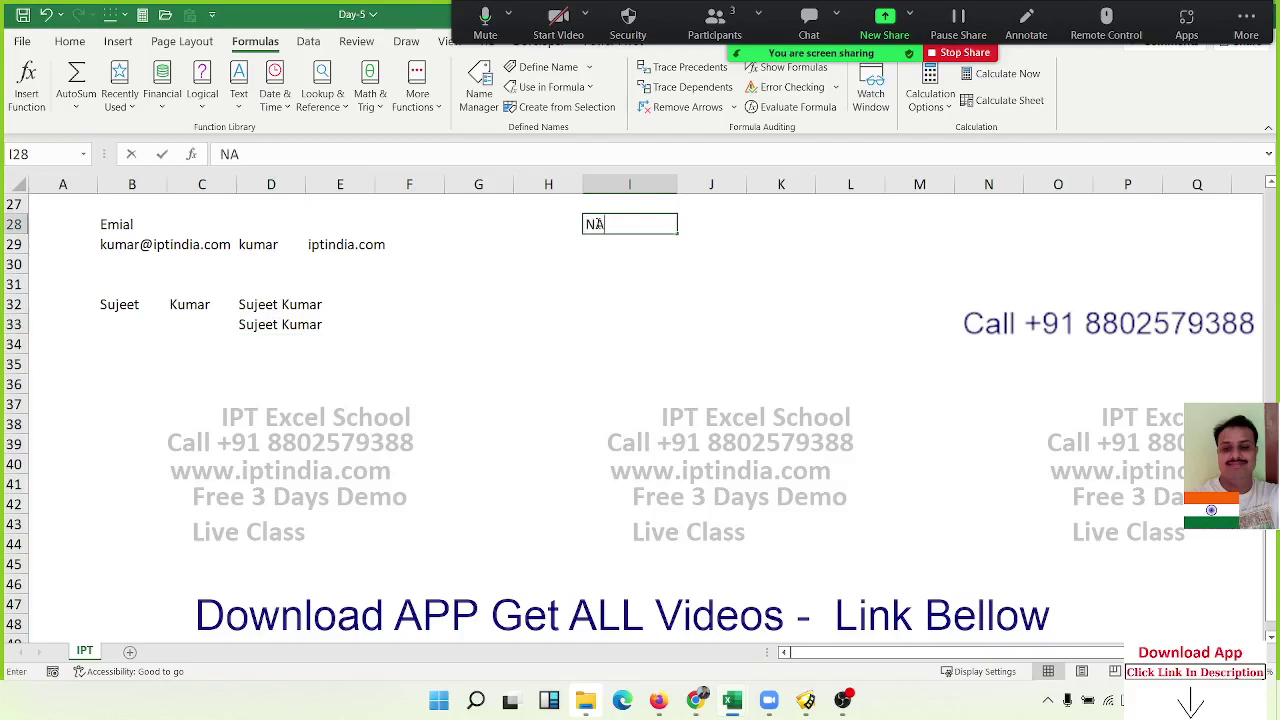
{"action": "type", "text": "me"}
{"action": "key", "text": "Return"}
{"action": "type", "text": "Puja"}
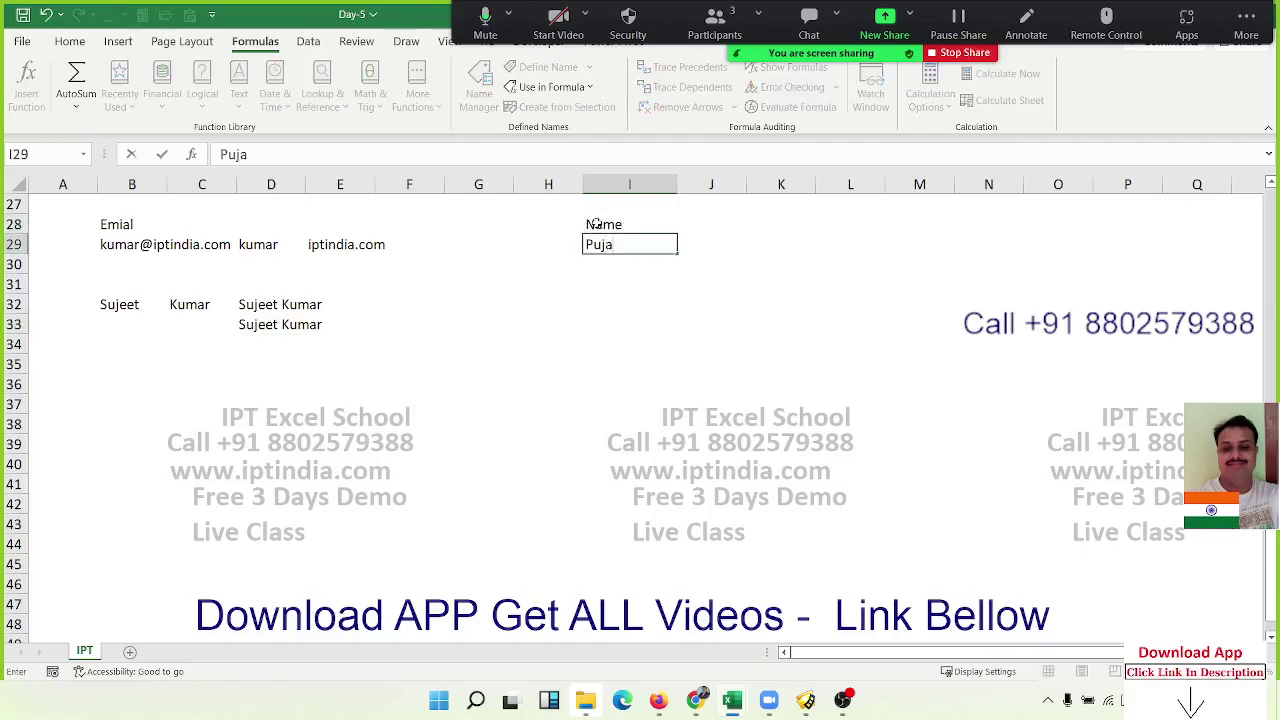
{"action": "key", "text": "Return"}
{"action": "left_click", "coordinate": [613, 245]}
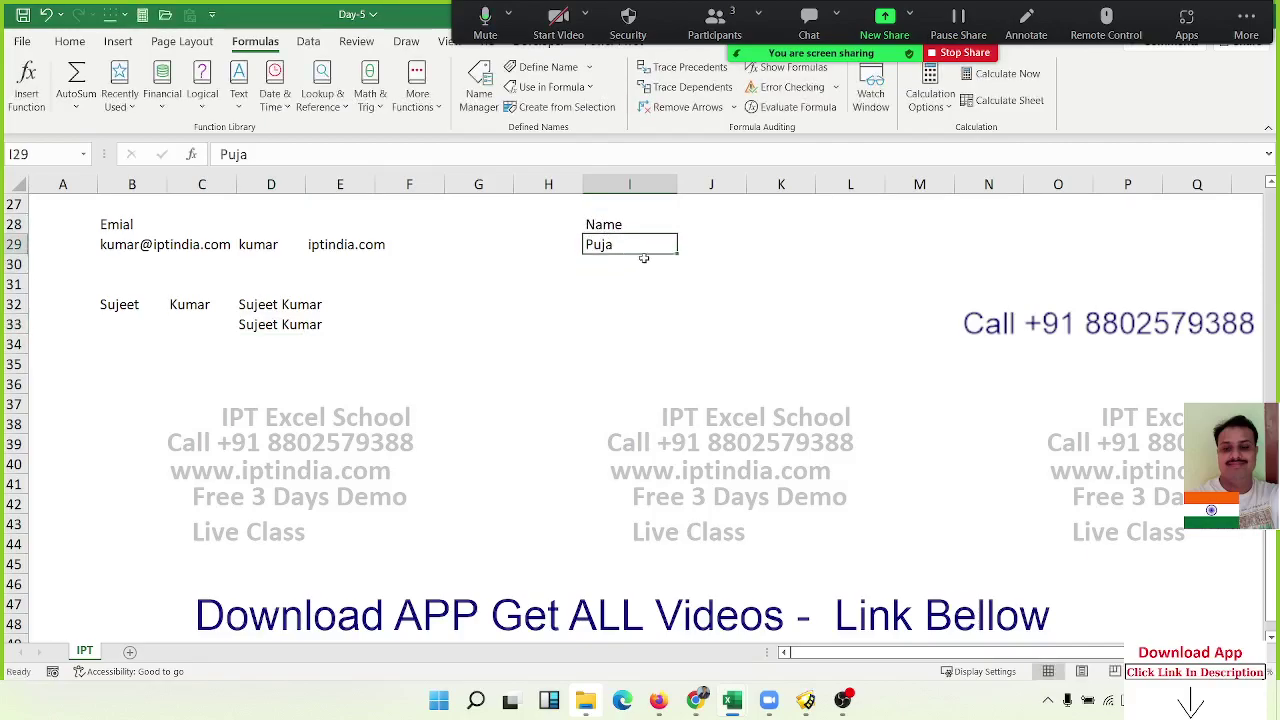
{"action": "left_click_drag", "start_coordinate": [676, 254], "coordinate": [666, 410]}
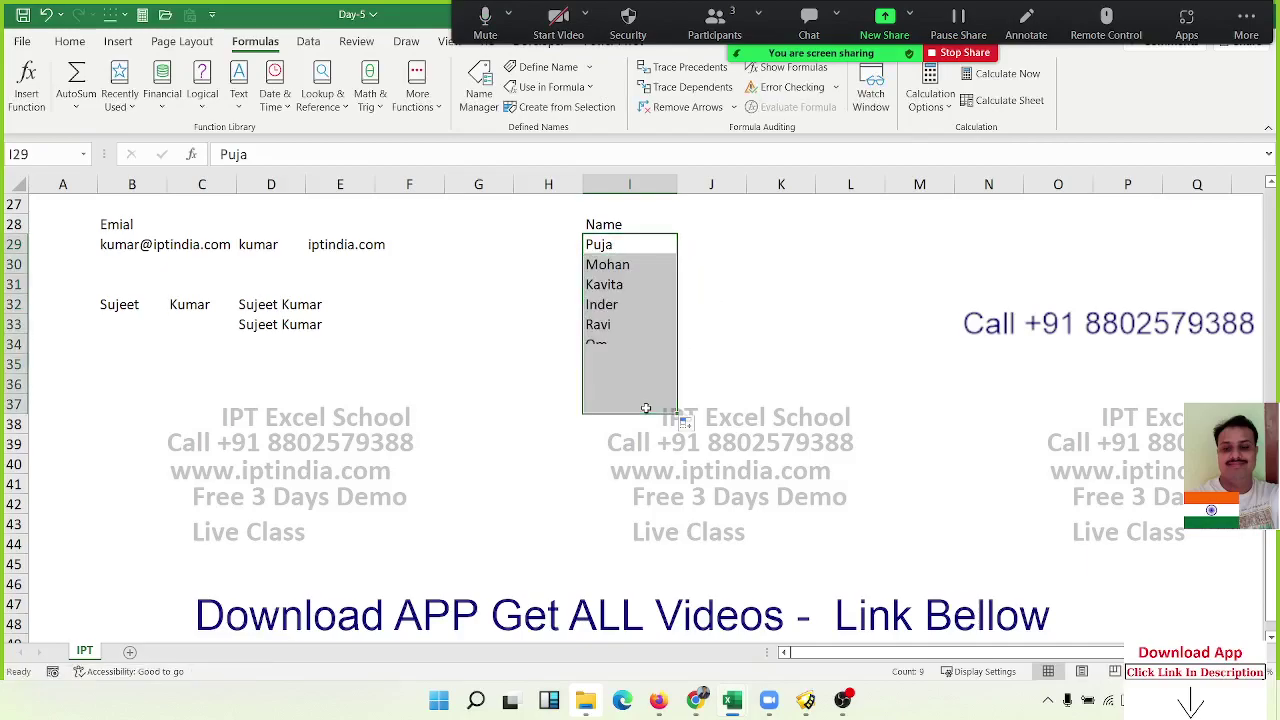
{"action": "left_click", "coordinate": [721, 254]}
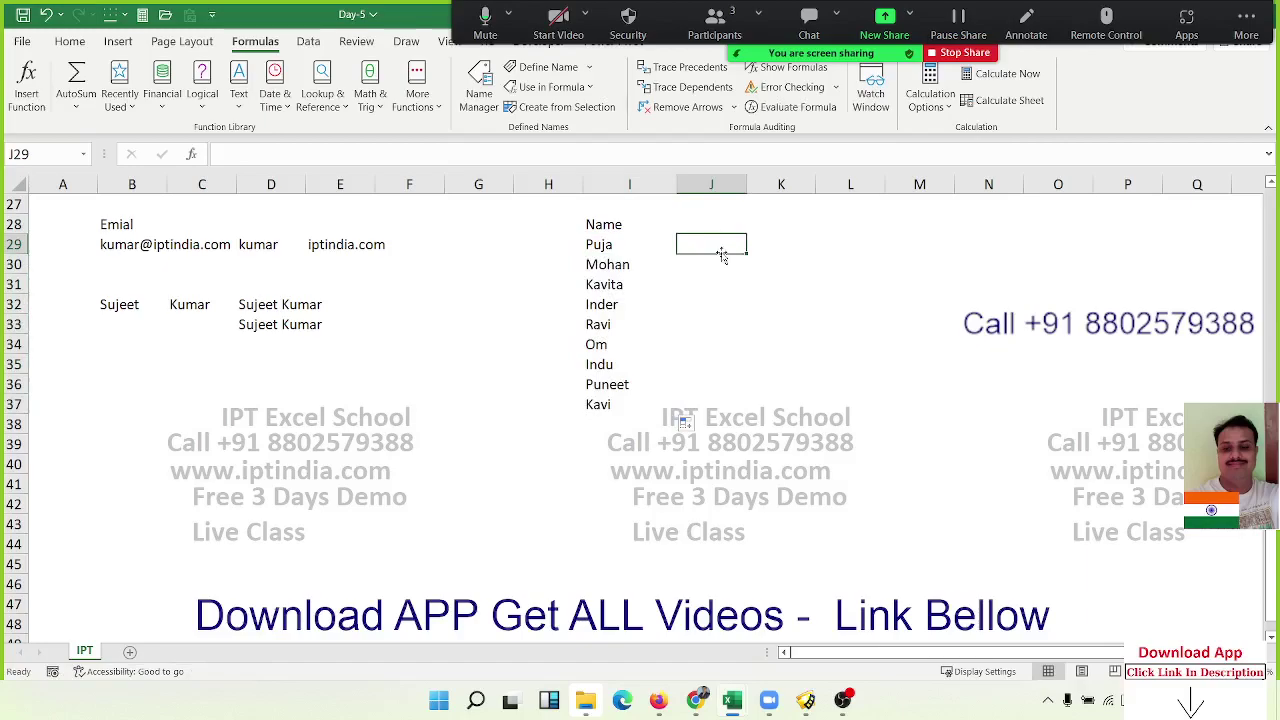
{"action": "left_click_drag", "start_coordinate": [600, 246], "coordinate": [590, 412]}
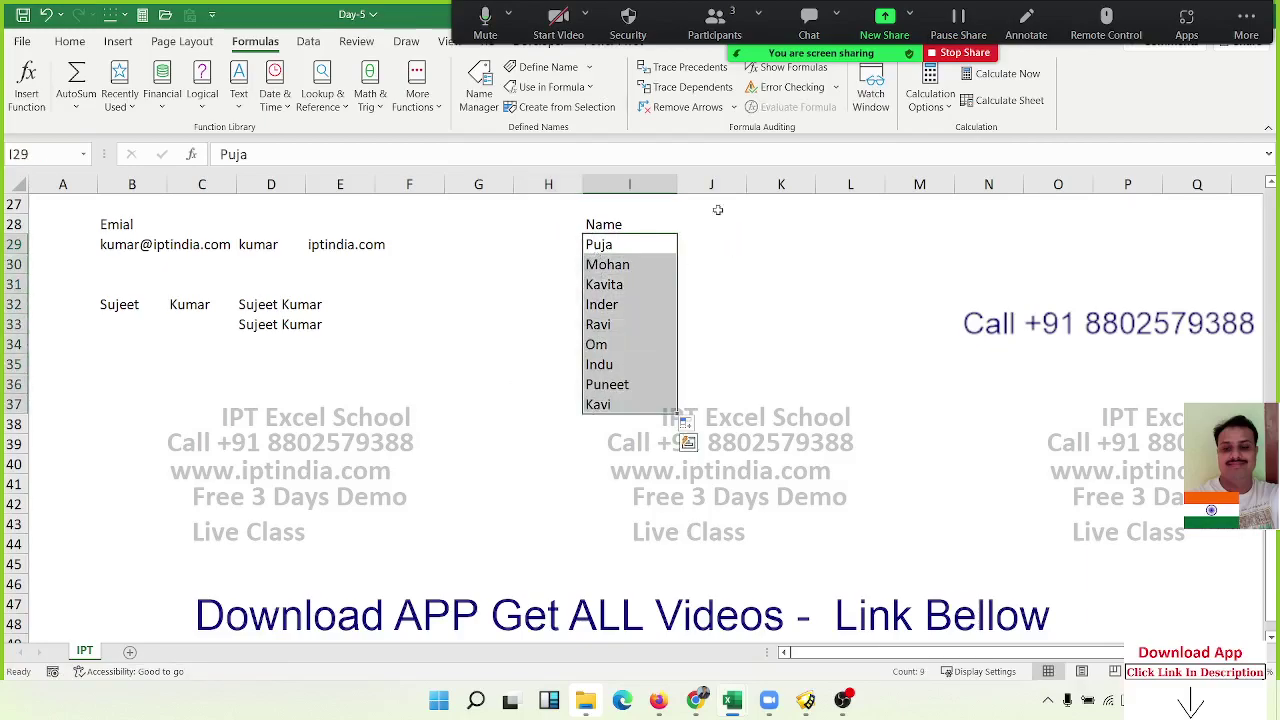
Start a CONCATENATE formula in J29 over I29, I30, I31, then abandon it.
{"action": "left_click", "coordinate": [726, 242]}
{"action": "type", "text": "=c"}
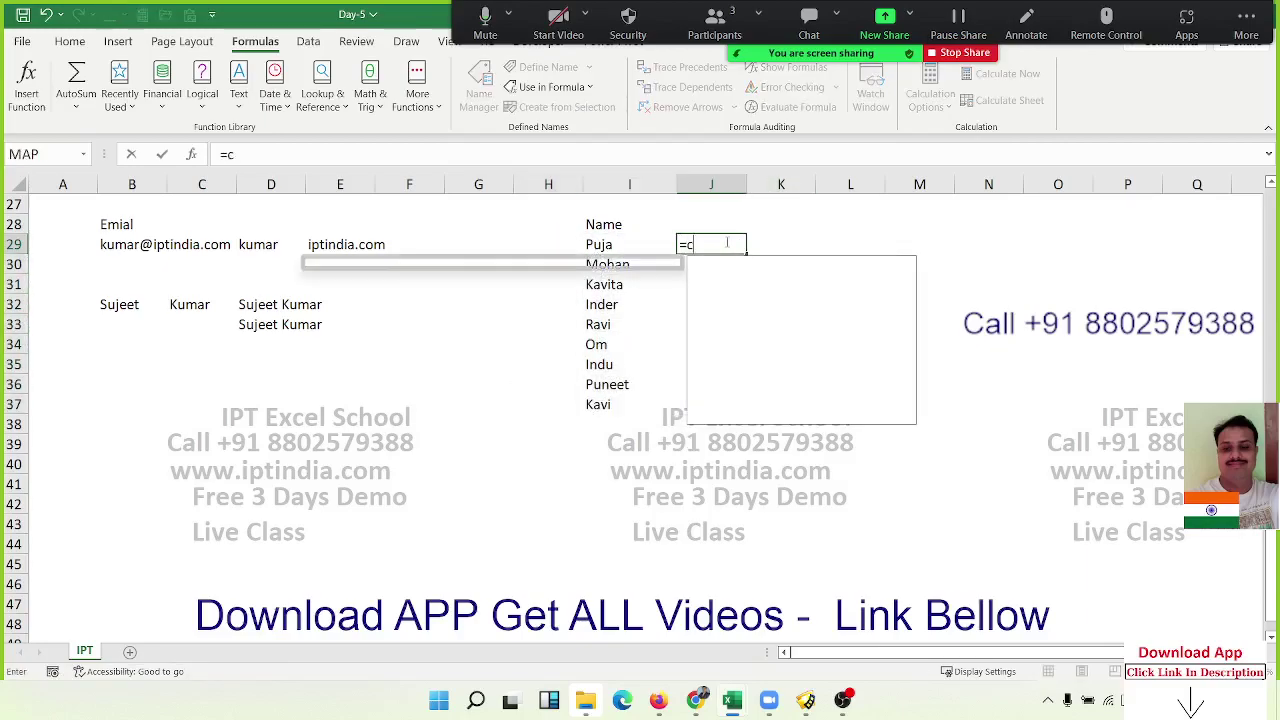
{"action": "type", "text": "o"}
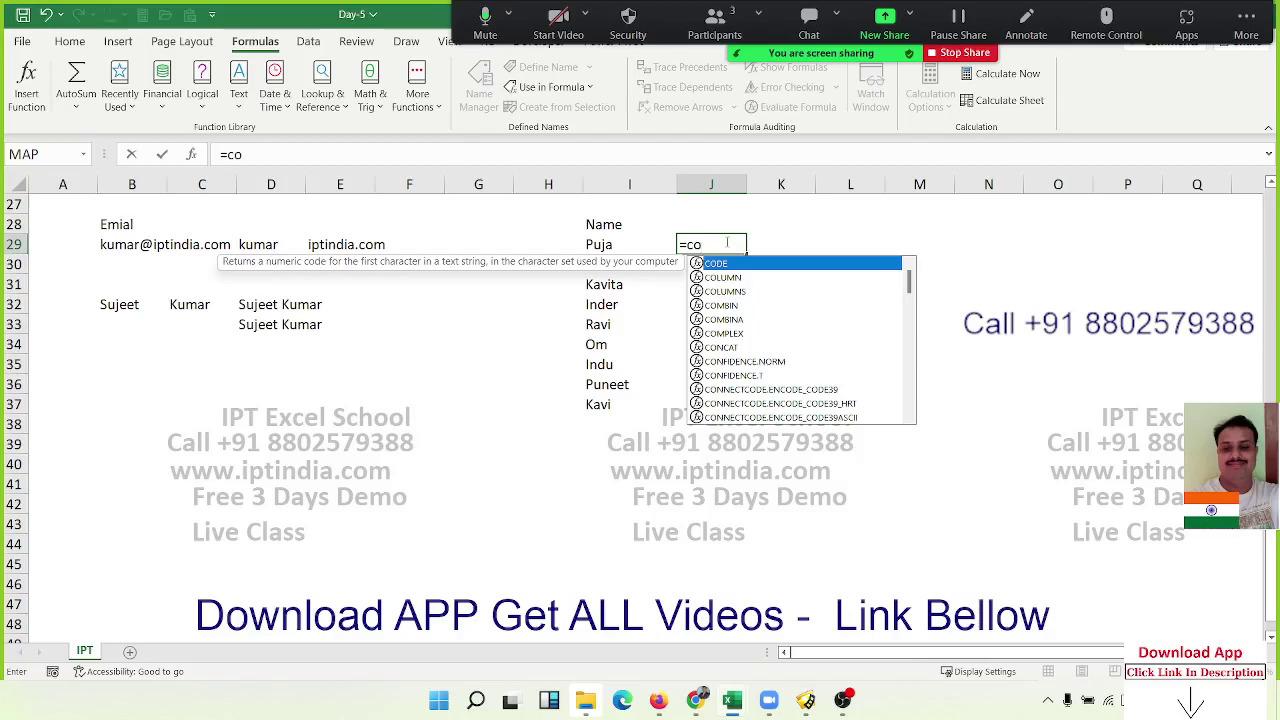
{"action": "type", "text": "nc"}
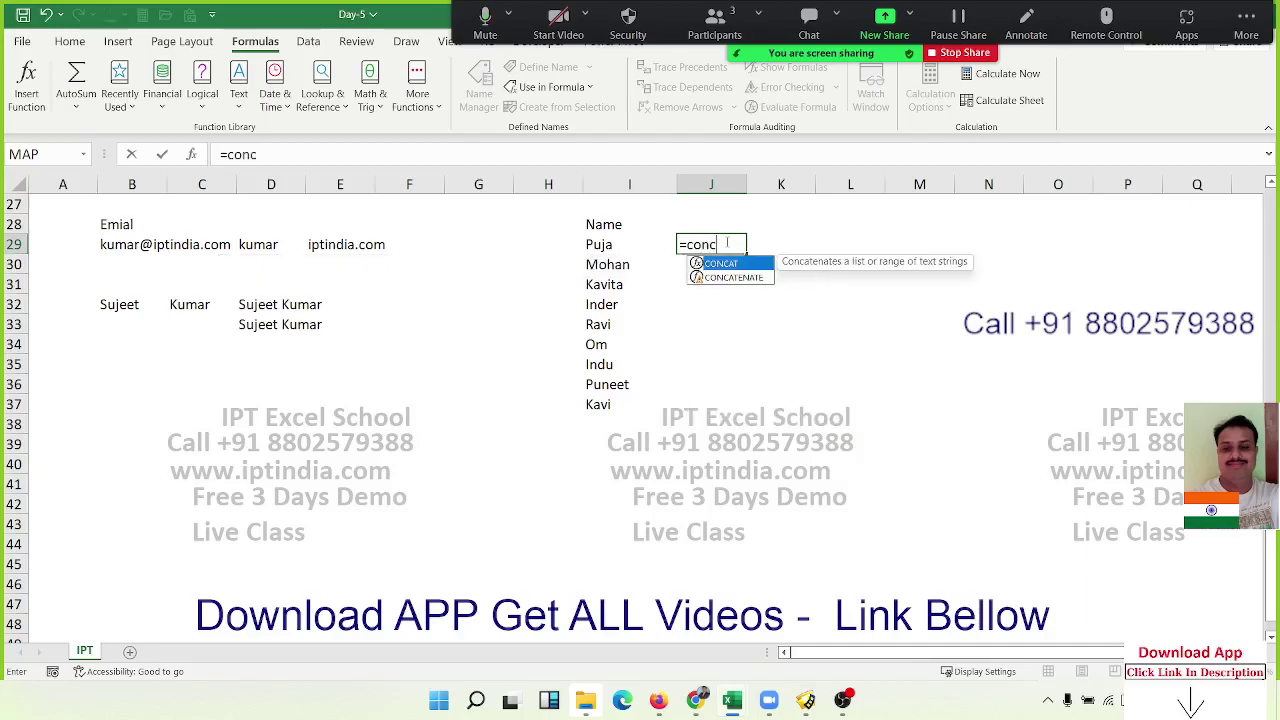
{"action": "key", "text": "Down"}
{"action": "key", "text": "Tab"}
{"action": "left_click", "coordinate": [648, 248]}
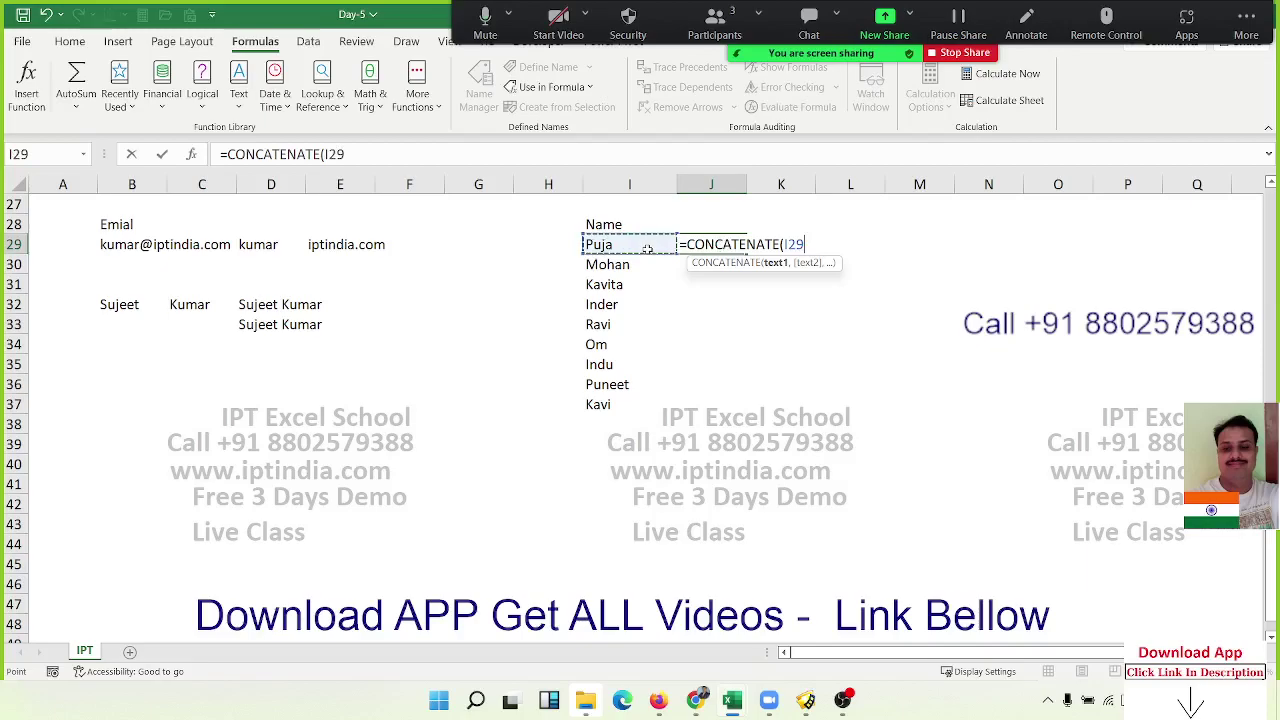
{"action": "type", "text": ","}
{"action": "left_click", "coordinate": [636, 262]}
{"action": "type", "text": ","}
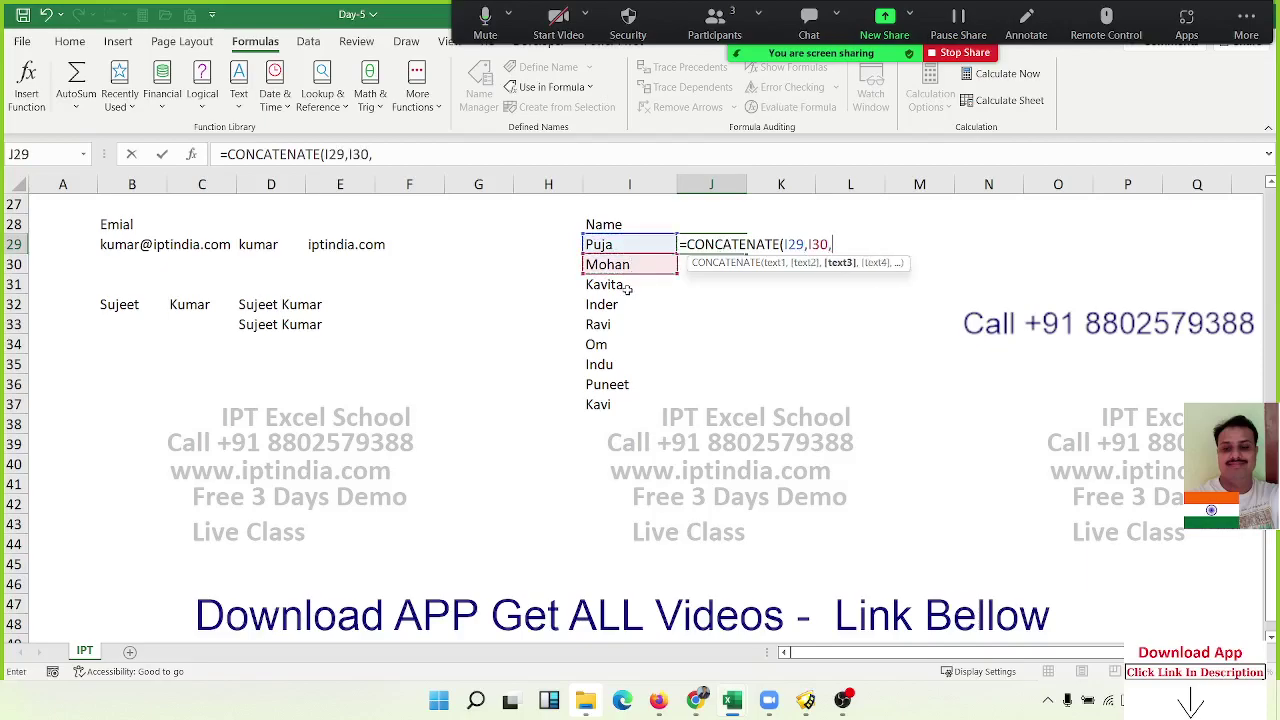
{"action": "left_click", "coordinate": [628, 289]}
{"action": "type", "text": ","}
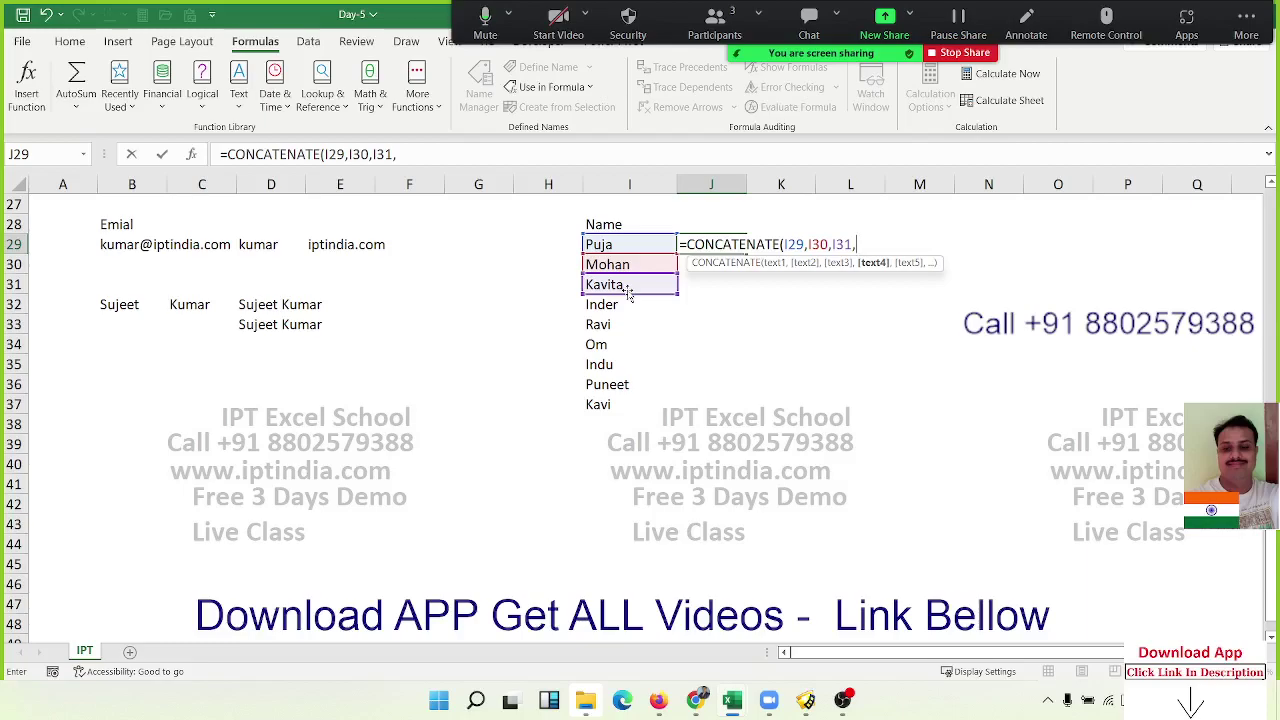
{"action": "key", "text": "Escape"}
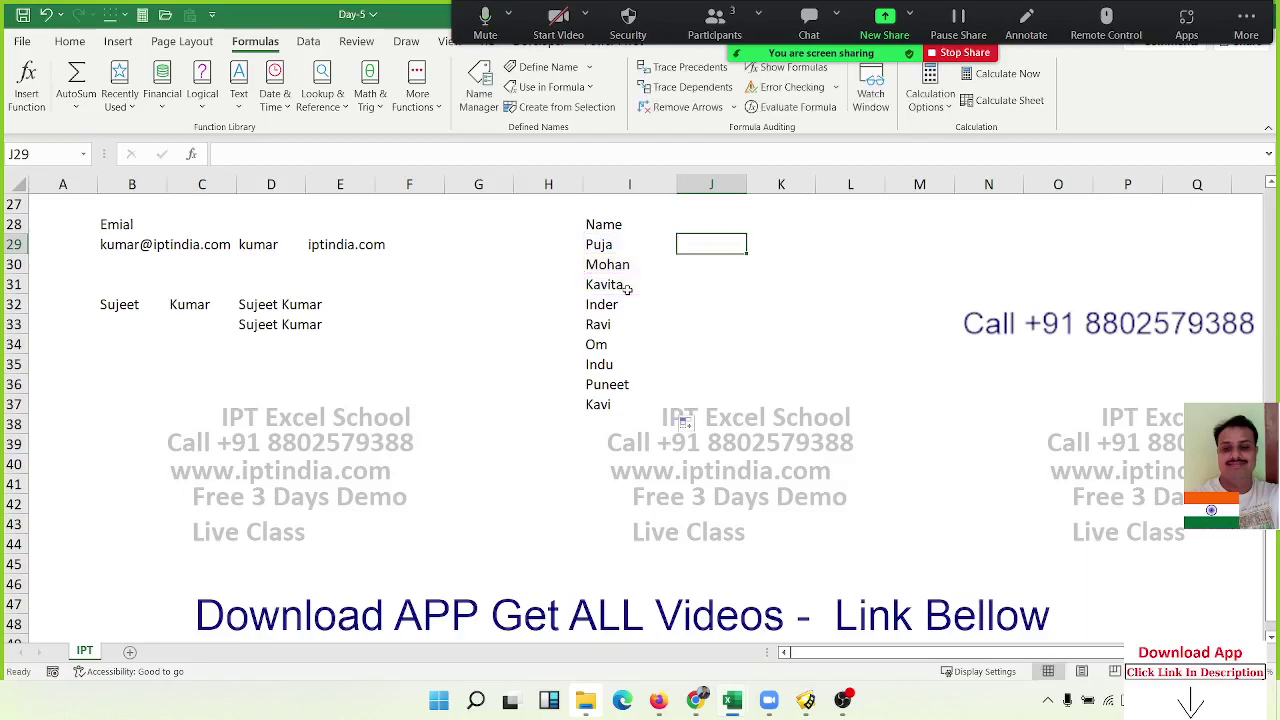
Enter =CONCAT(I29:I37) in J29 to run all nine names together.
{"action": "type", "text": "=c"}
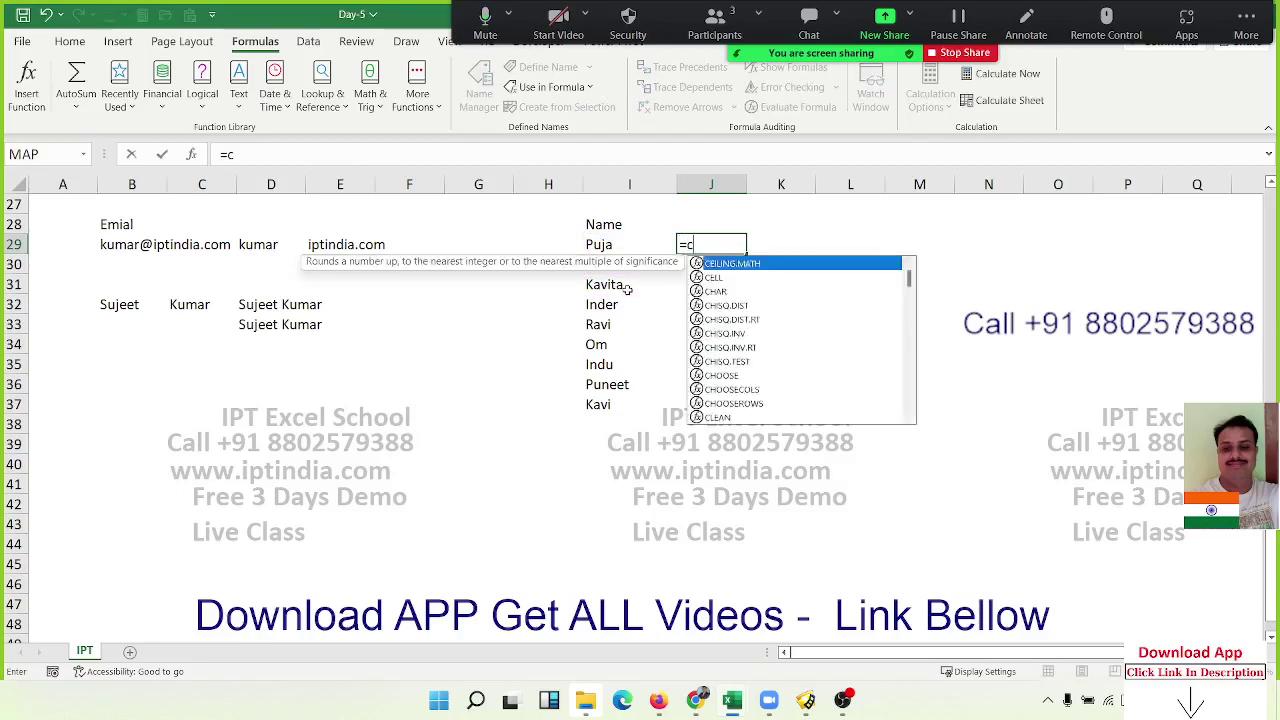
{"action": "type", "text": "on"}
{"action": "key", "text": "Tab"}
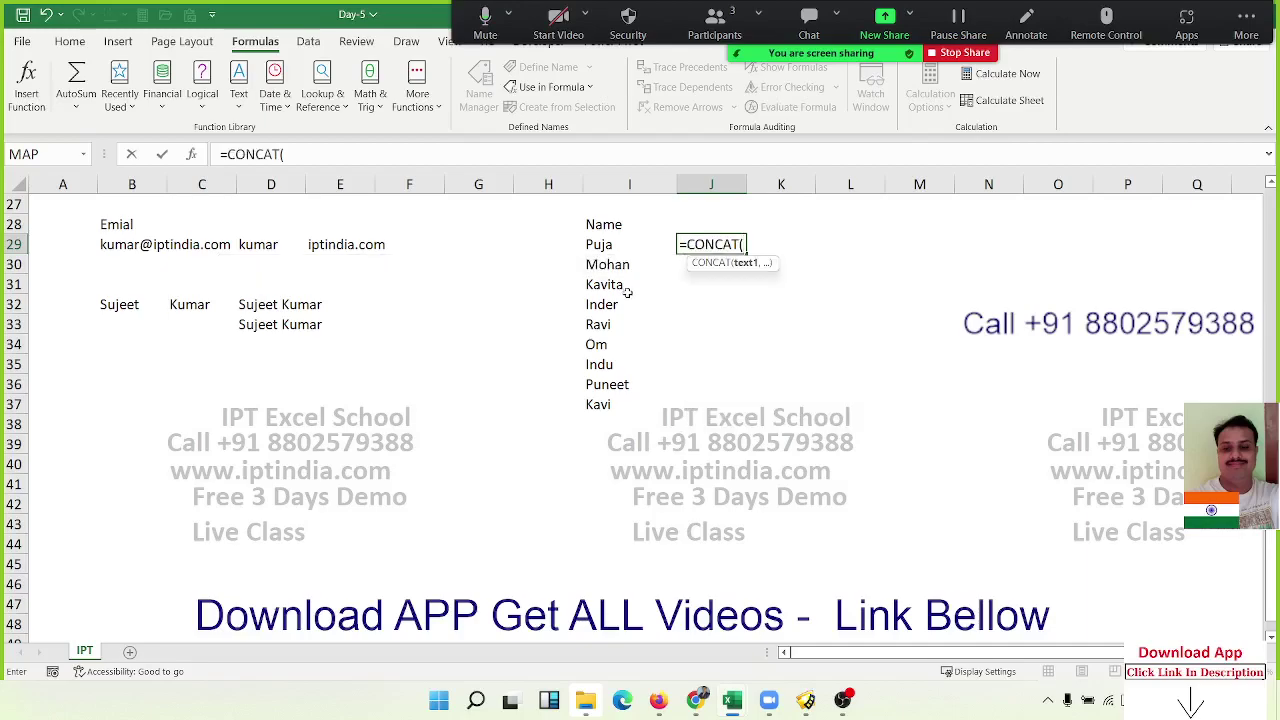
{"action": "left_click_drag", "start_coordinate": [612, 247], "coordinate": [604, 400]}
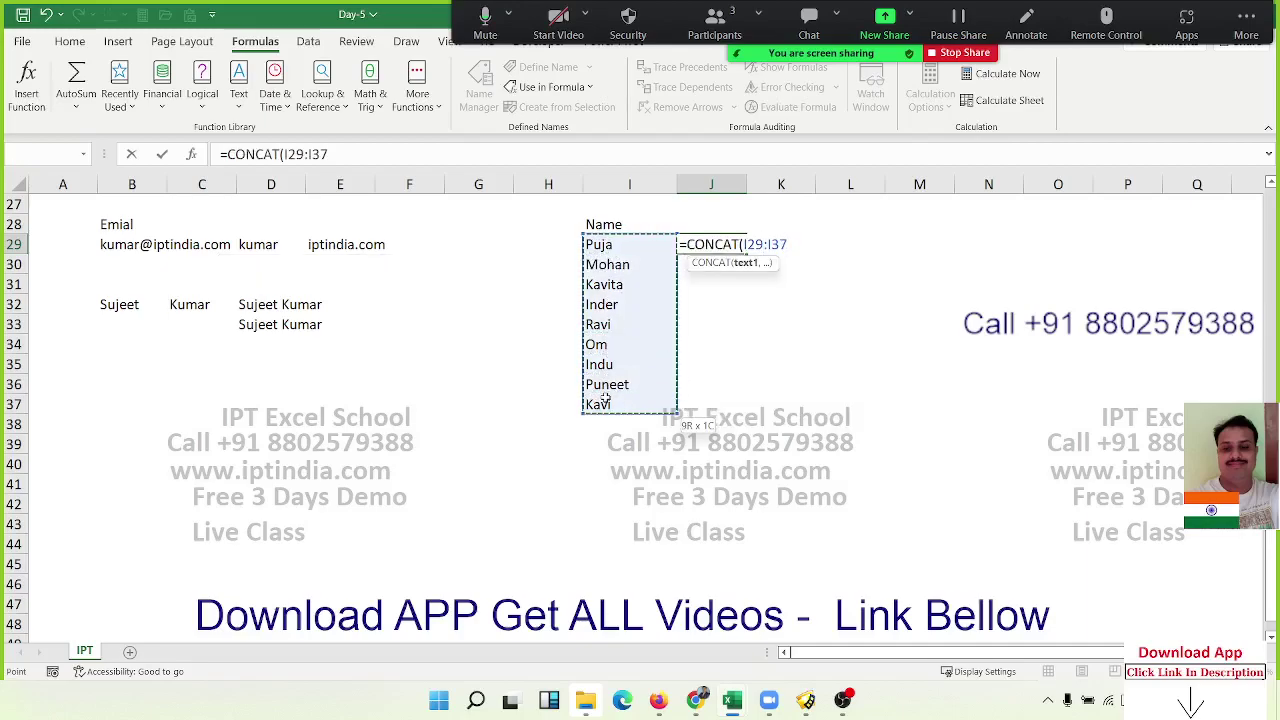
{"action": "key", "text": "Return"}
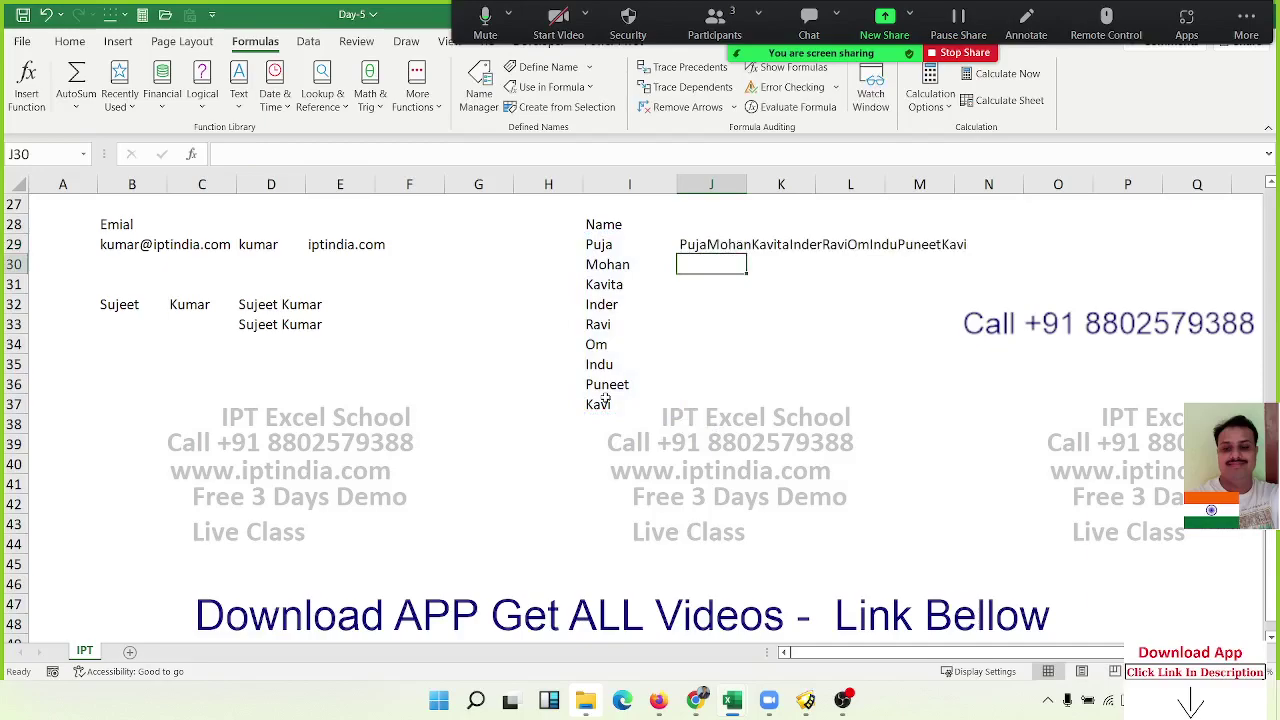
Enter =TEXTJOIN(",",TRUE,I29:I37) in J30 to list the names comma-separated.
{"action": "type", "text": "=te"}
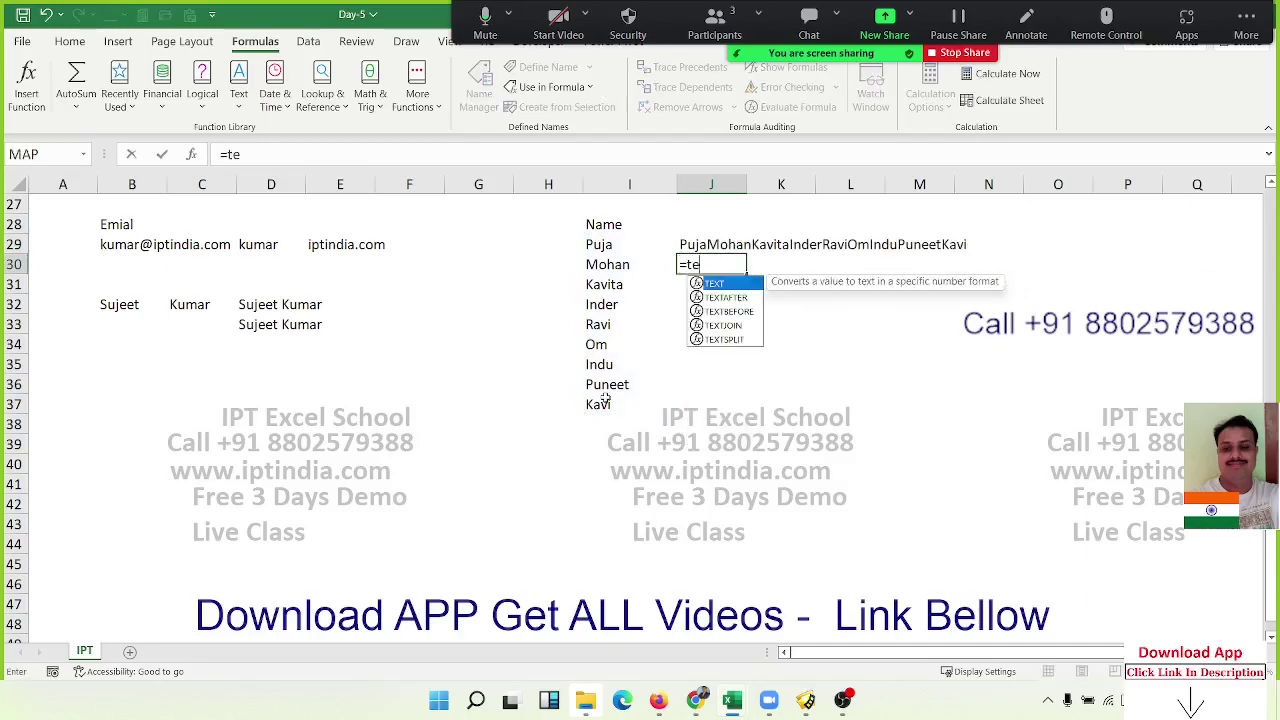
{"action": "key", "text": "Down"}
{"action": "key", "text": "Down"}
{"action": "key", "text": "Down"}
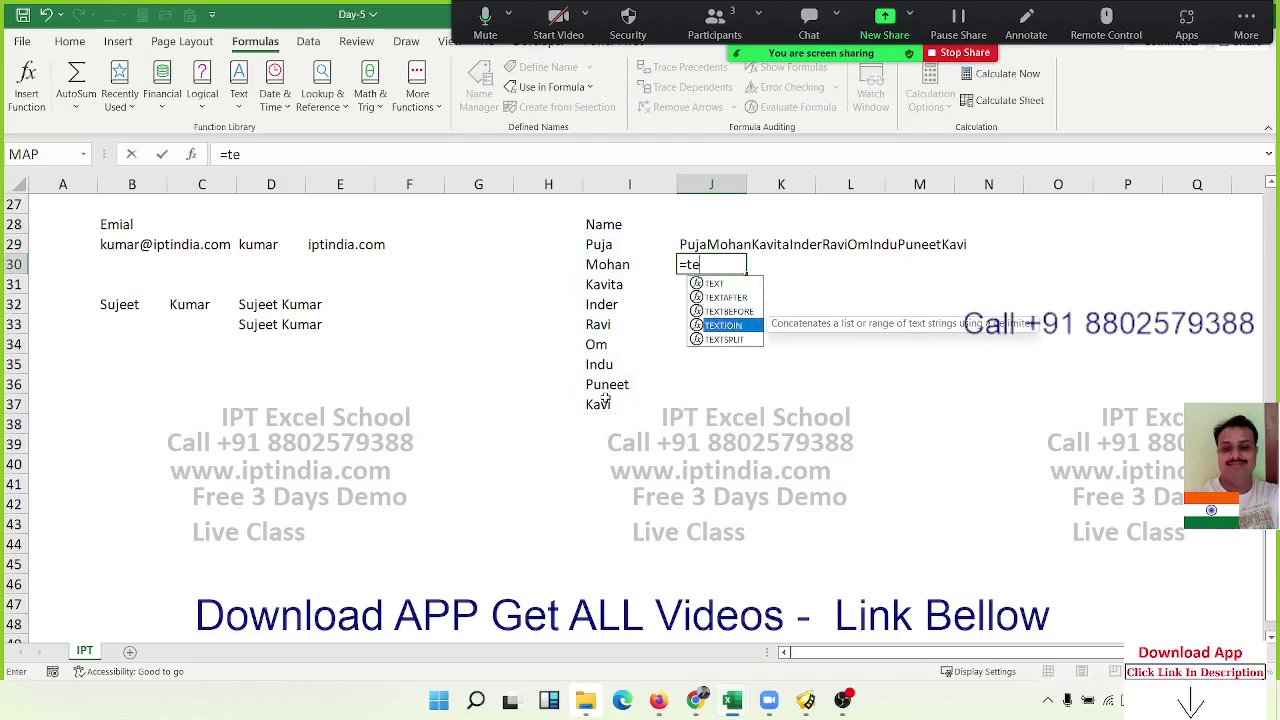
{"action": "key", "text": "Tab"}
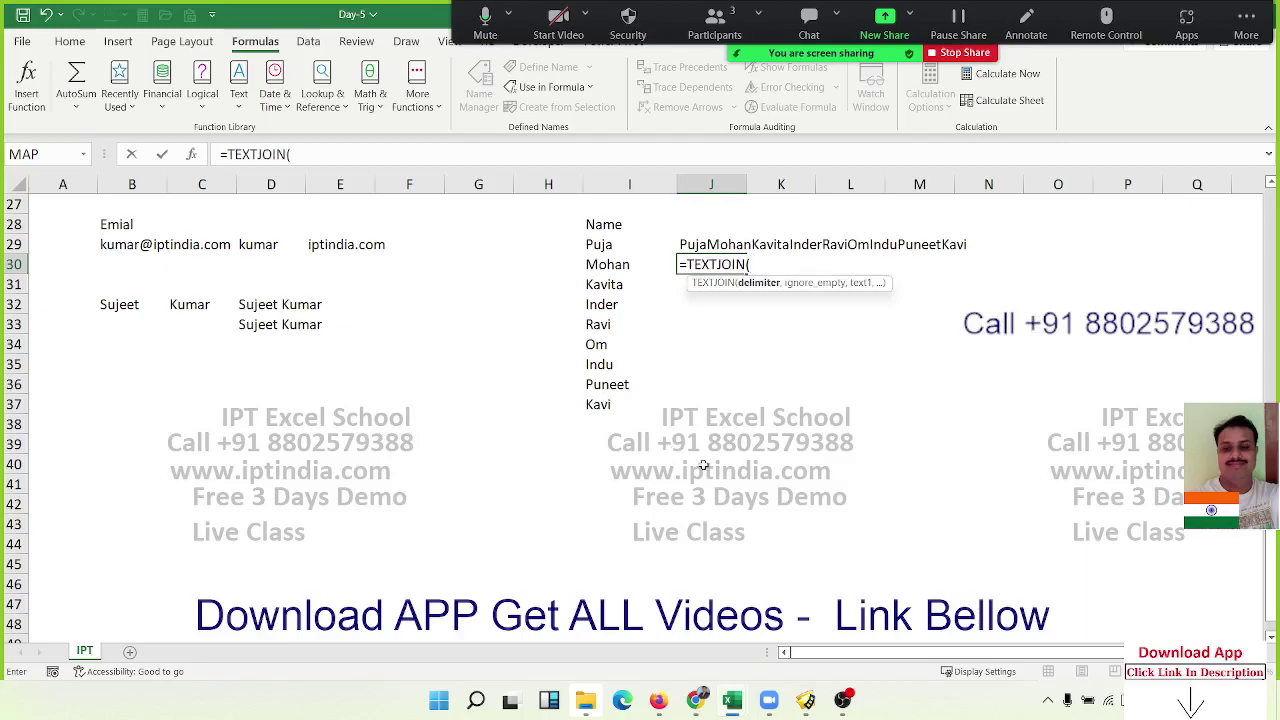
{"action": "left_click", "coordinate": [619, 245]}
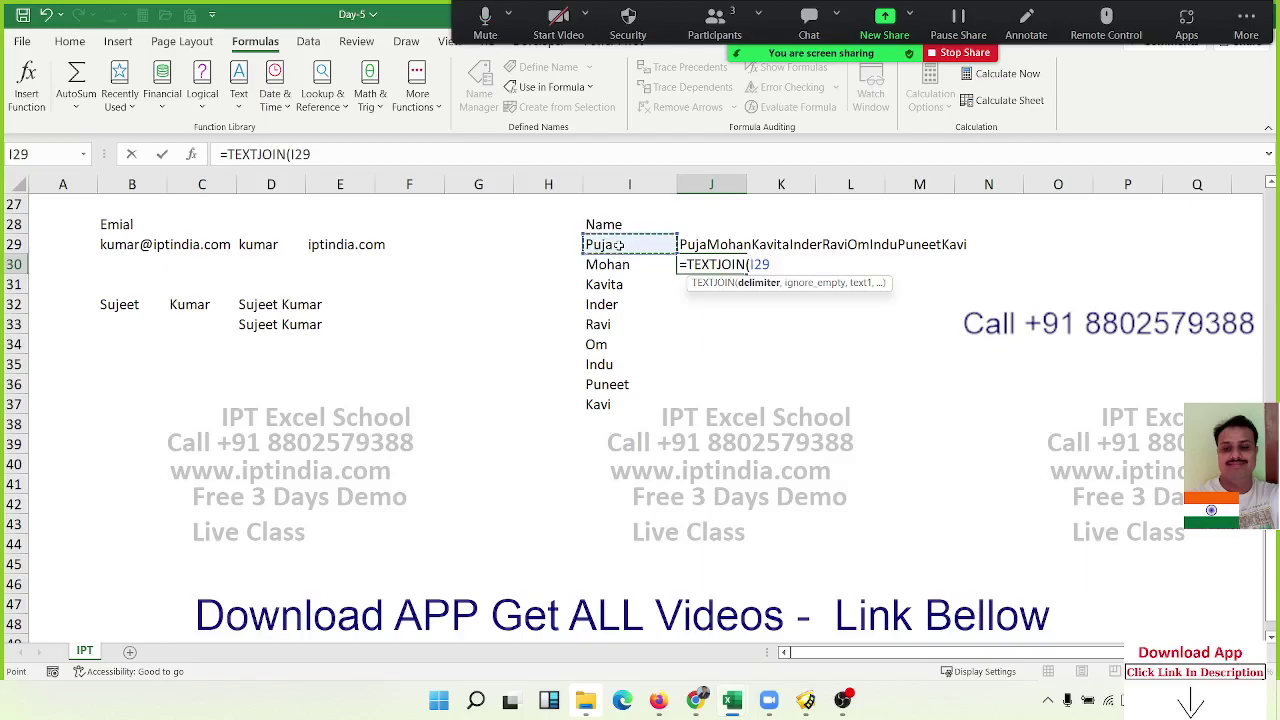
{"action": "key", "text": "BackSpace"}
{"action": "key", "text": "BackSpace"}
{"action": "key", "text": "BackSpace"}
{"action": "key", "text": "BackSpace"}
{"action": "type", "text": "("}
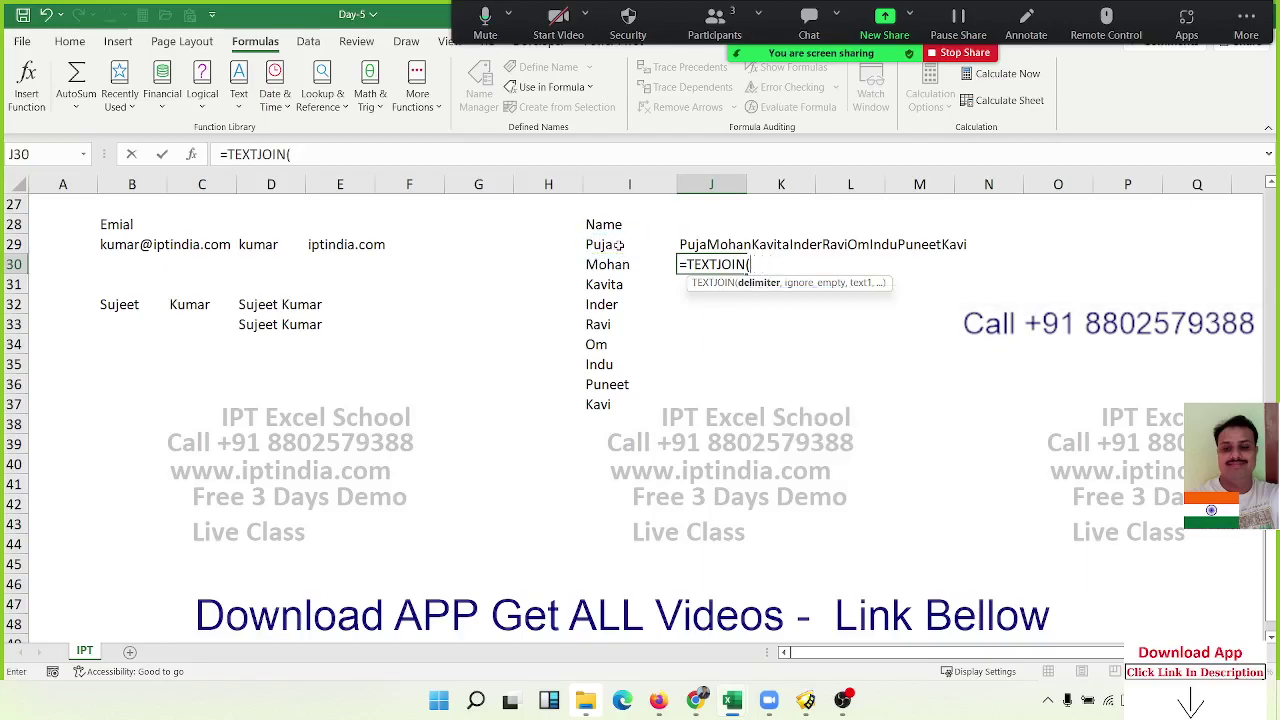
{"action": "type", "text": "\",\""}
{"action": "type", "text": ","}
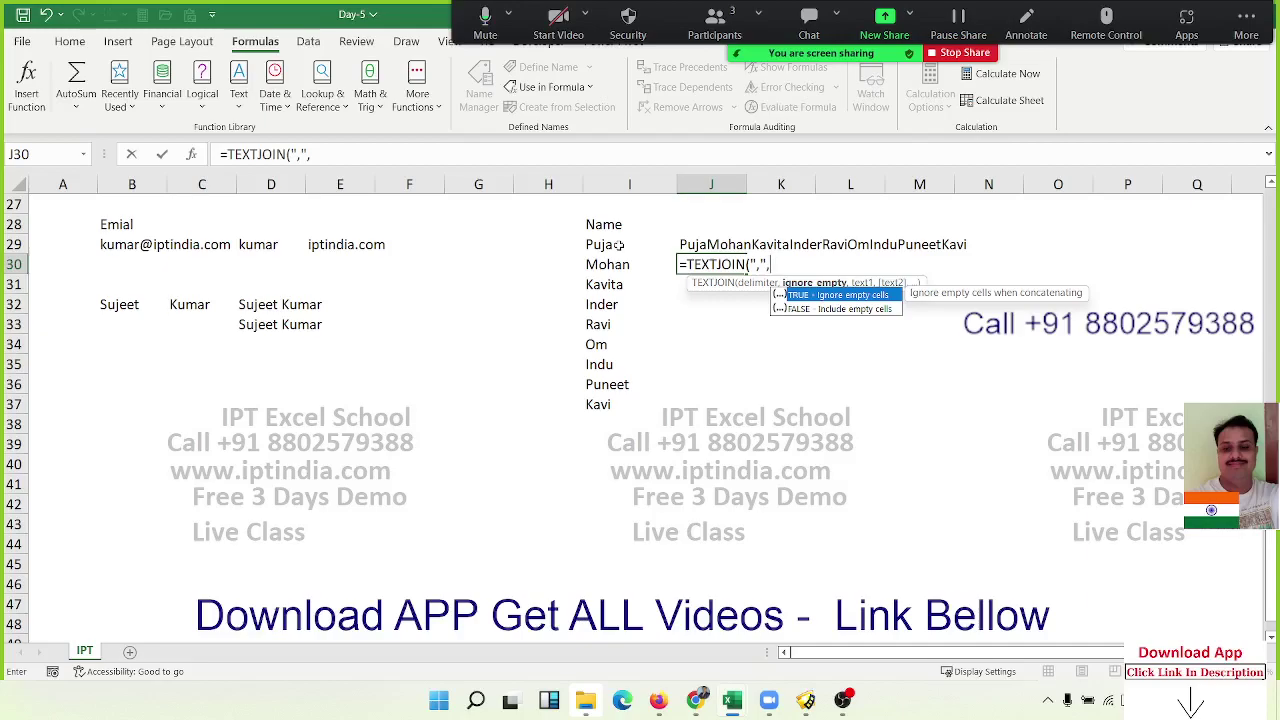
{"action": "key", "text": "Tab"}
{"action": "type", "text": ","}
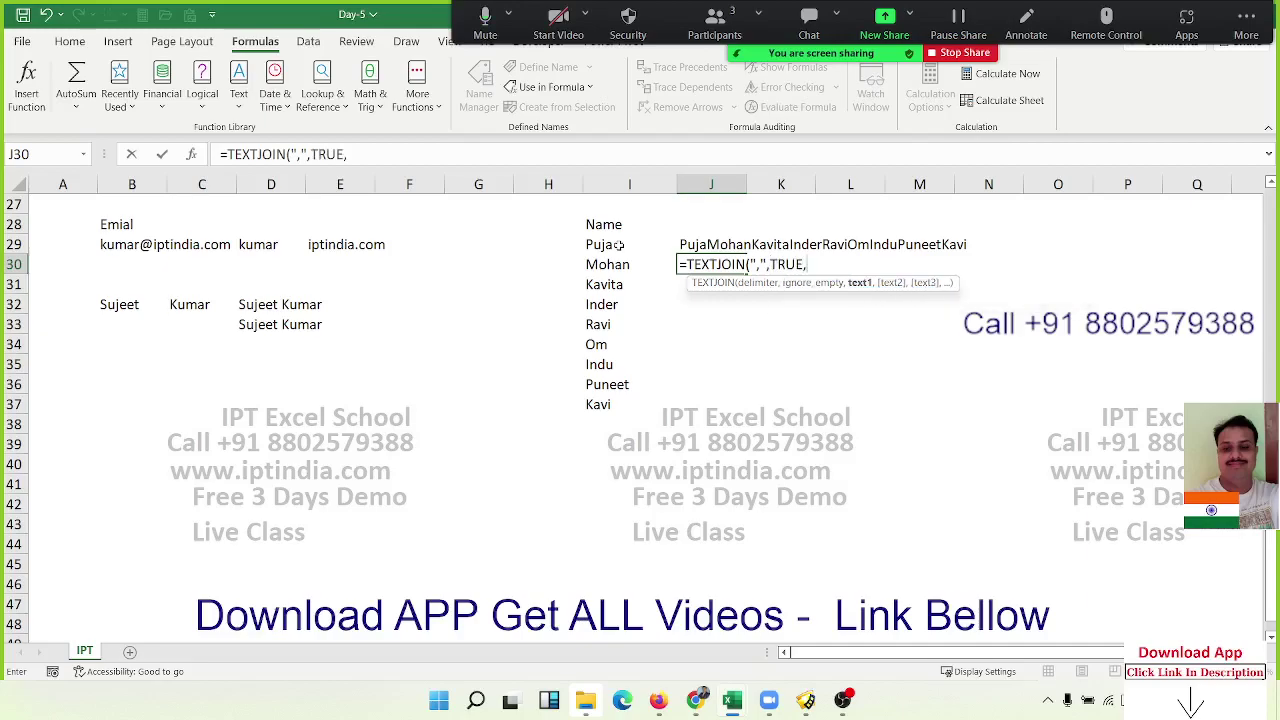
{"action": "left_click_drag", "start_coordinate": [596, 250], "coordinate": [597, 403]}
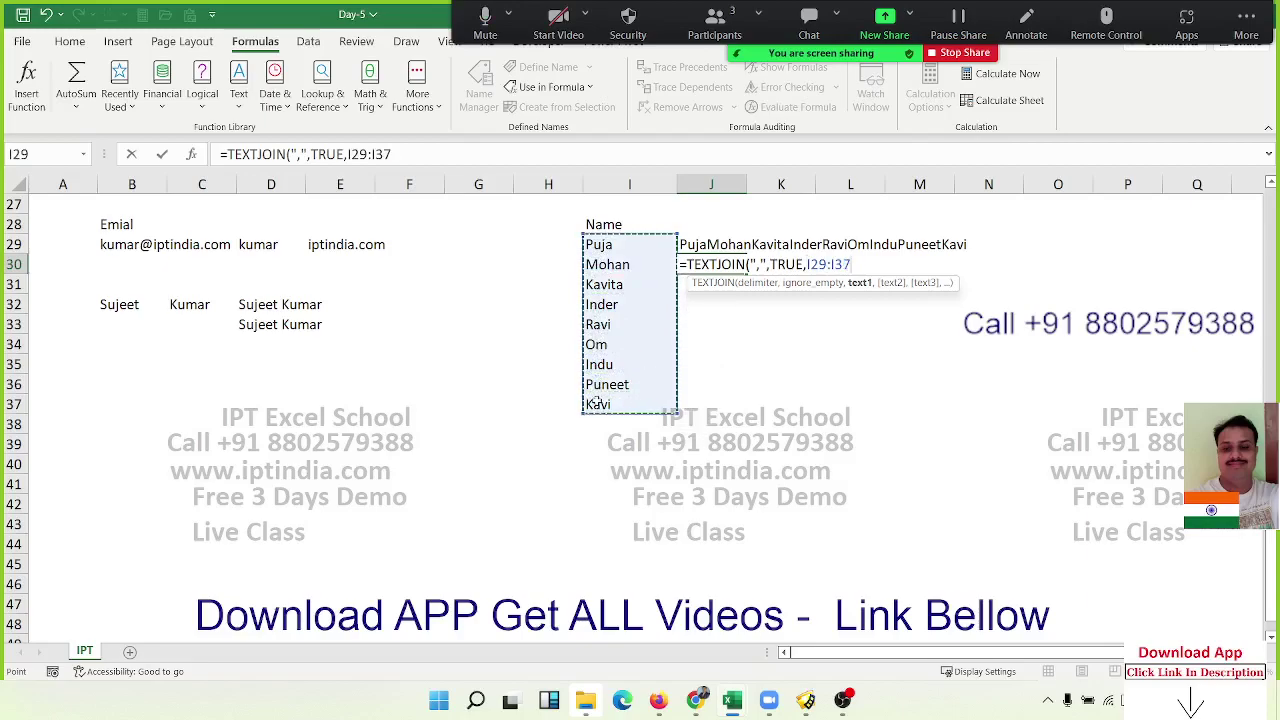
{"action": "key", "text": "Return"}
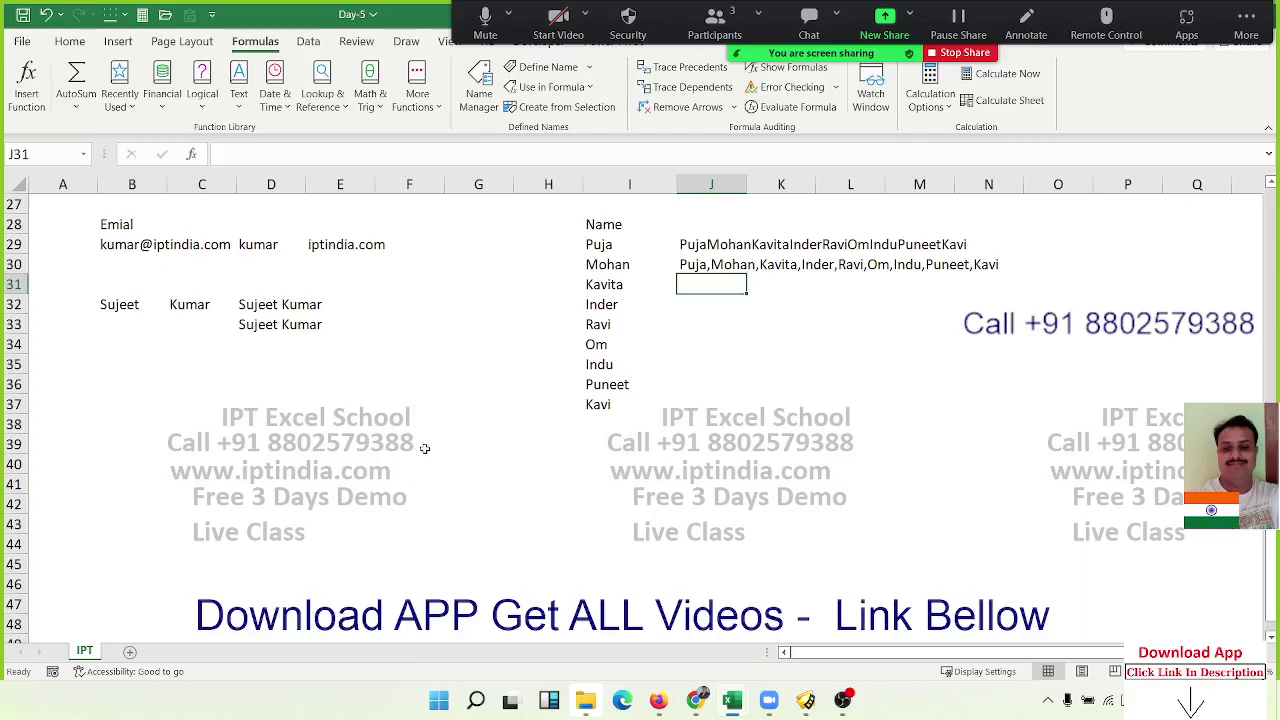
Enter 1/1 in cell B46 so it becomes a date.
{"action": "left_click", "coordinate": [340, 527]}
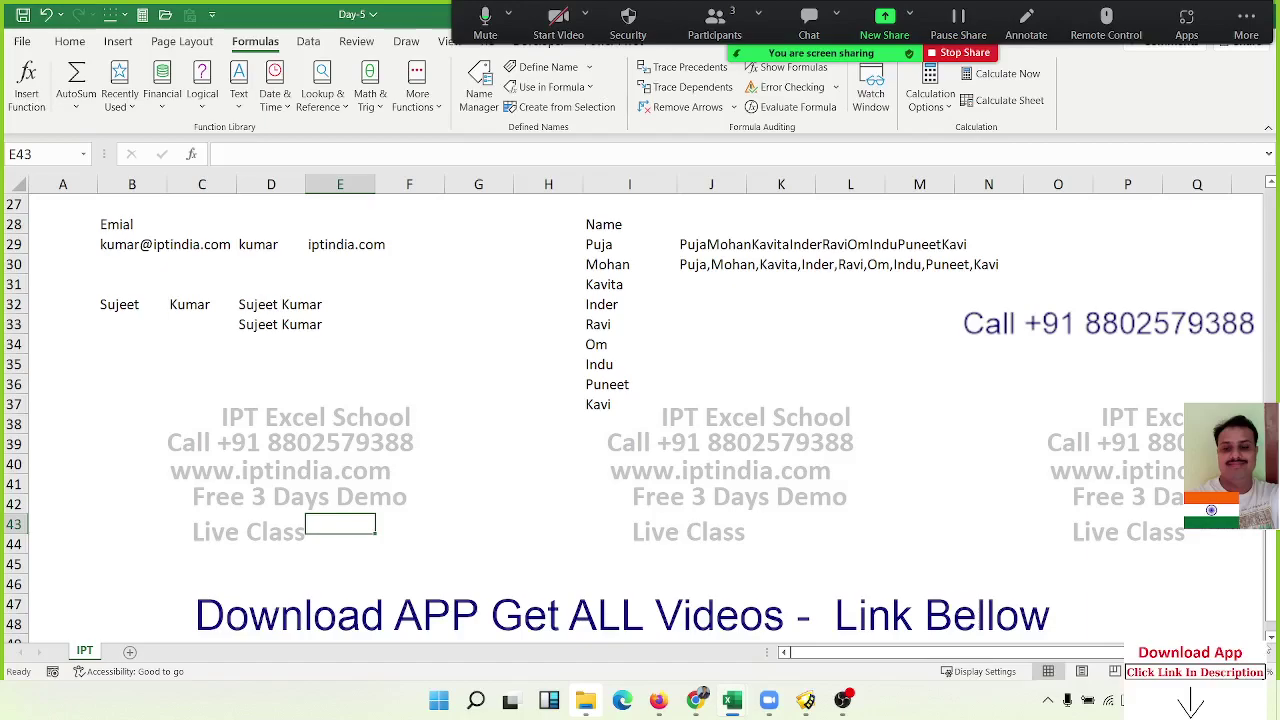
{"action": "scroll", "coordinate": [380, 470], "scroll_direction": "down", "scroll_amount": 3}
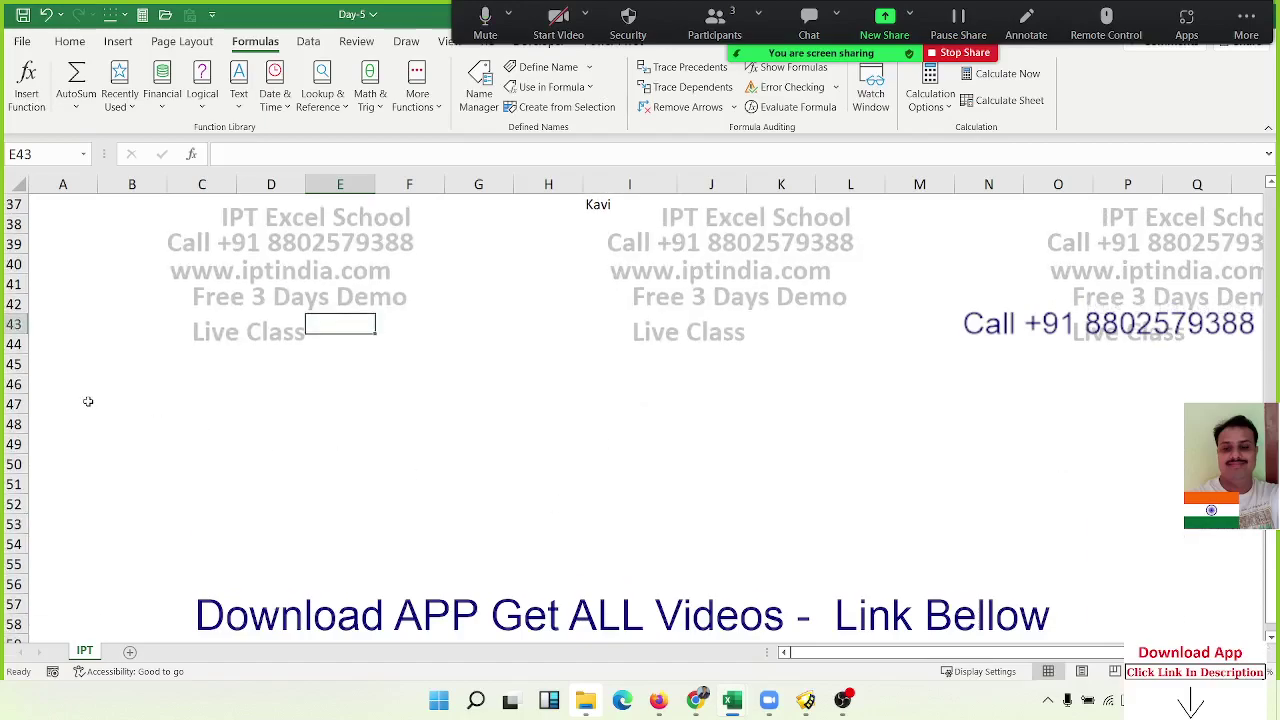
{"action": "left_click", "coordinate": [120, 380]}
{"action": "scroll", "coordinate": [182, 420], "scroll_direction": "up", "scroll_amount": 3}
{"action": "scroll", "coordinate": [182, 420], "scroll_direction": "up", "scroll_amount": 4}
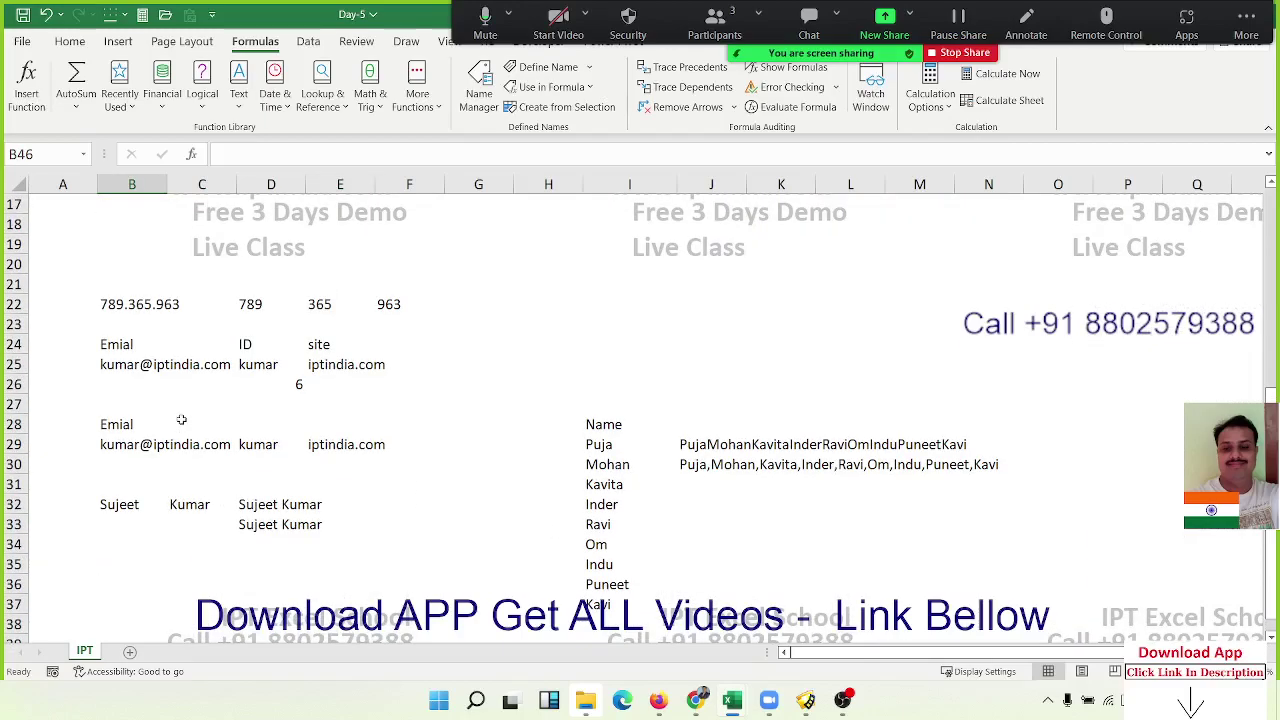
{"action": "scroll", "coordinate": [182, 420], "scroll_direction": "up", "scroll_amount": 3}
{"action": "scroll", "coordinate": [182, 420], "scroll_direction": "up", "scroll_amount": 2}
{"action": "scroll", "coordinate": [182, 420], "scroll_direction": "up", "scroll_amount": 1}
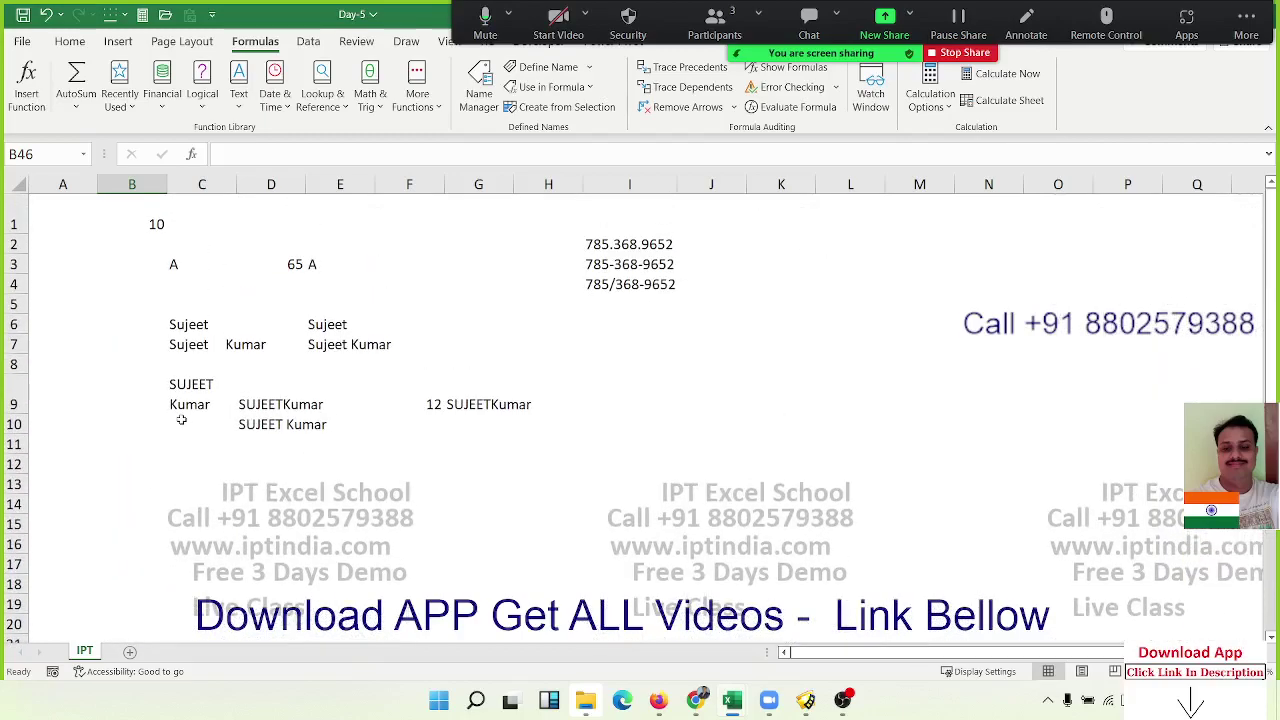
{"action": "scroll", "coordinate": [182, 420], "scroll_direction": "down", "scroll_amount": 9}
{"action": "scroll", "coordinate": [181, 420], "scroll_direction": "down", "scroll_amount": 7}
{"action": "scroll", "coordinate": [181, 420], "scroll_direction": "down", "scroll_amount": 6}
{"action": "scroll", "coordinate": [181, 420], "scroll_direction": "up", "scroll_amount": 5}
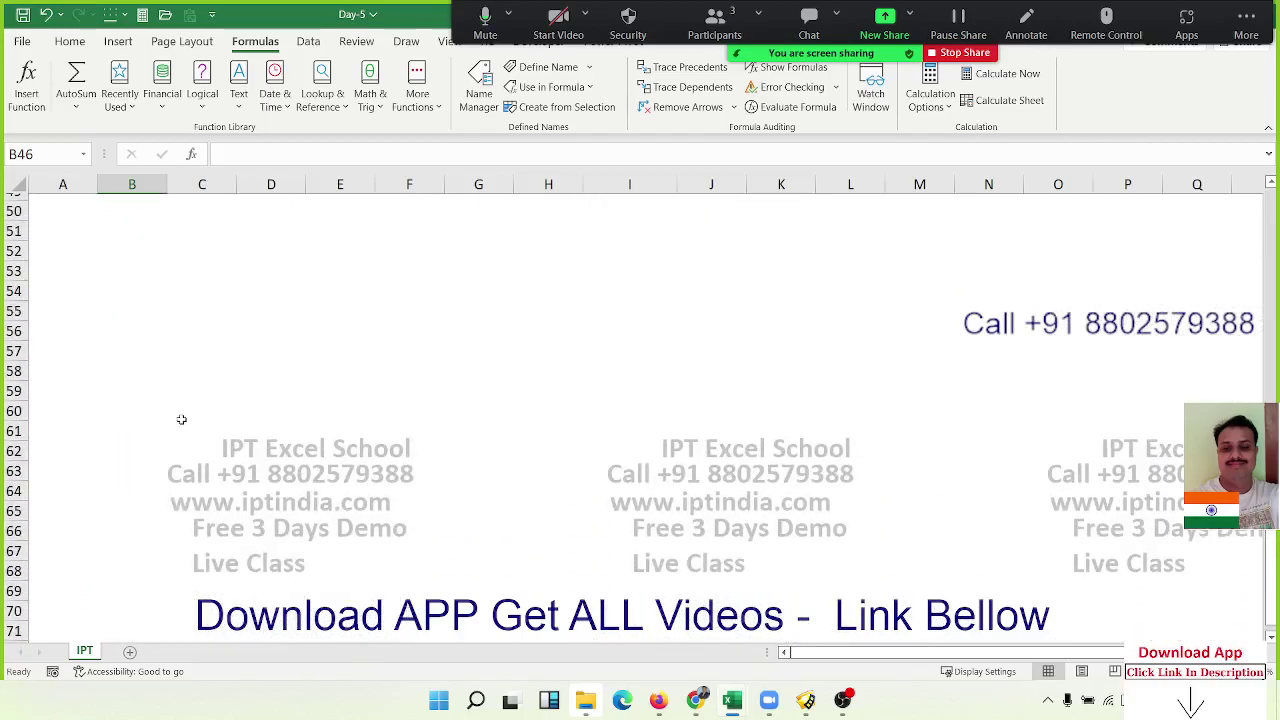
{"action": "scroll", "coordinate": [181, 420], "scroll_direction": "up", "scroll_amount": 4}
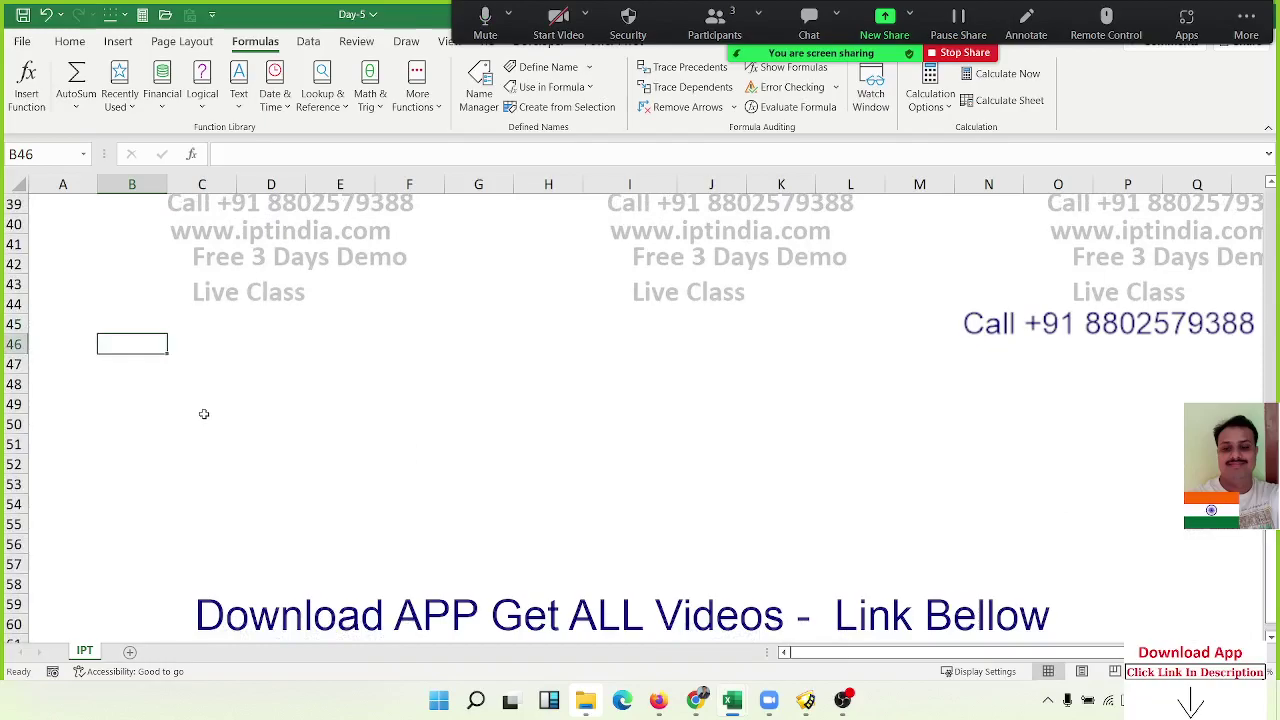
{"action": "type", "text": "1/1"}
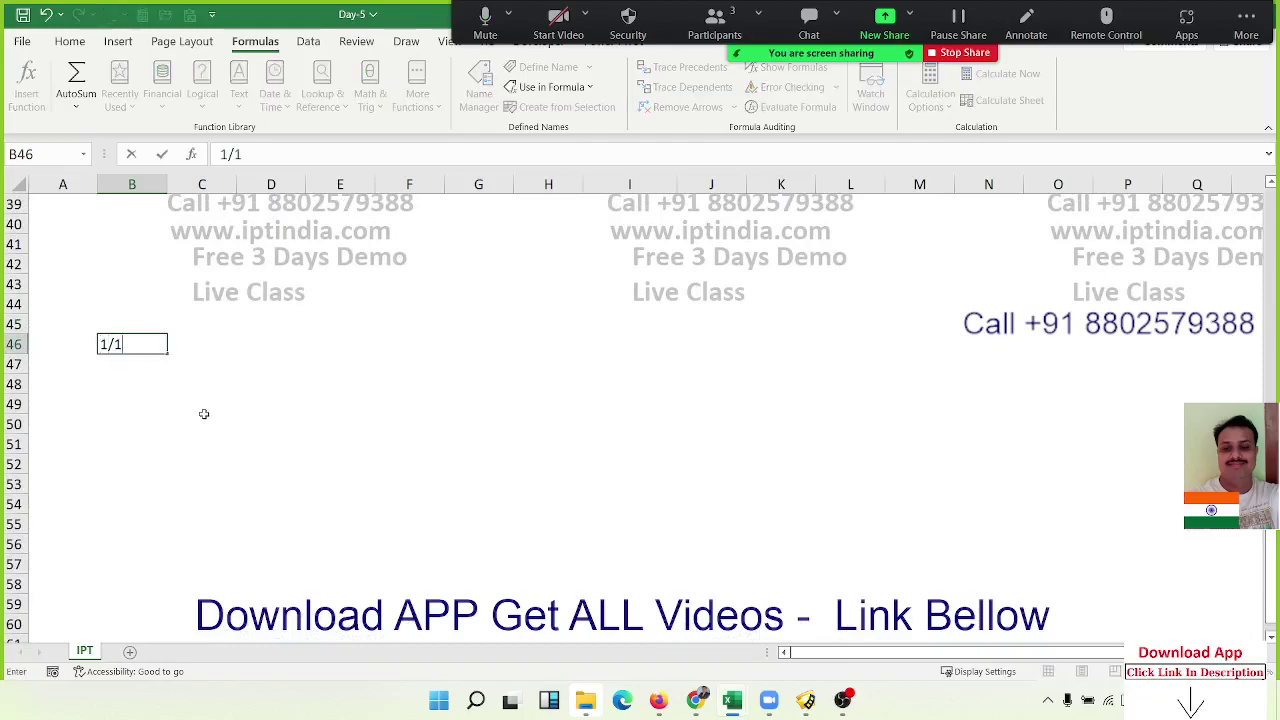
{"action": "key", "text": "Tab"}
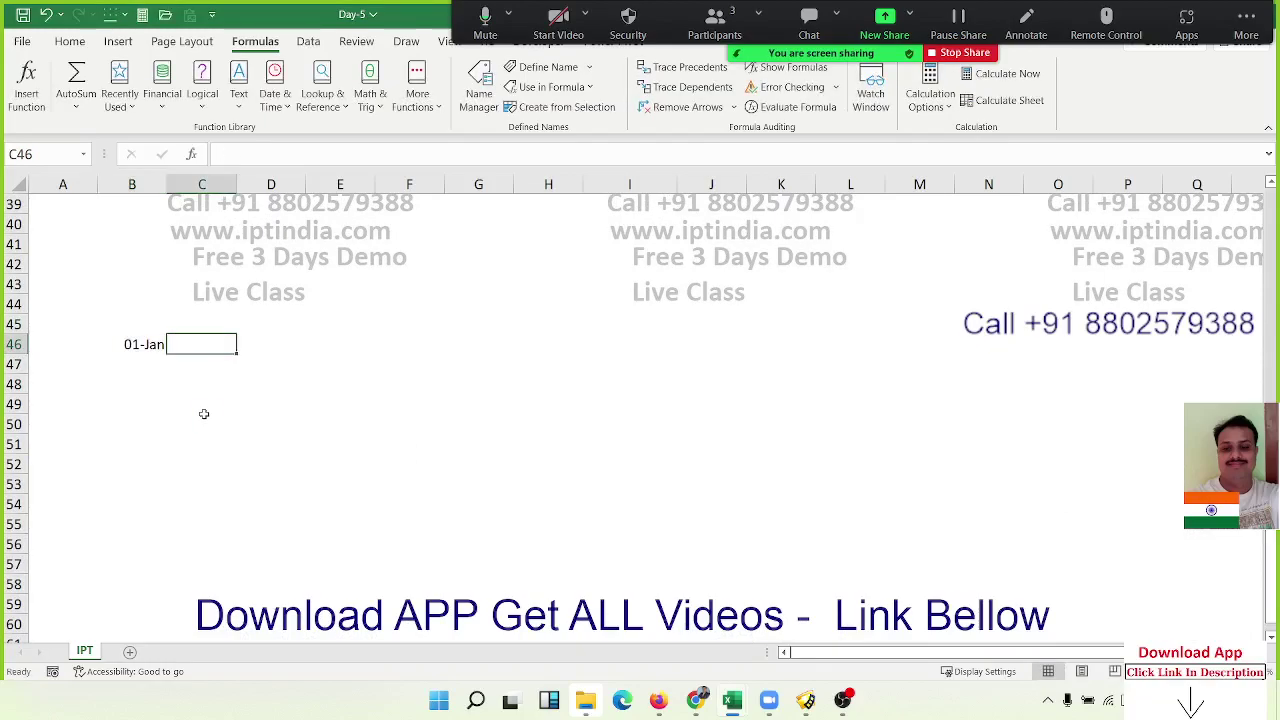
Insert today's date in C46 and format B46:C46 as dd-mmm-yy.
{"action": "key", "text": "ctrl+semicolon"}
{"action": "key", "text": "ctrl+Return"}
{"action": "key", "text": "shift+Left"}
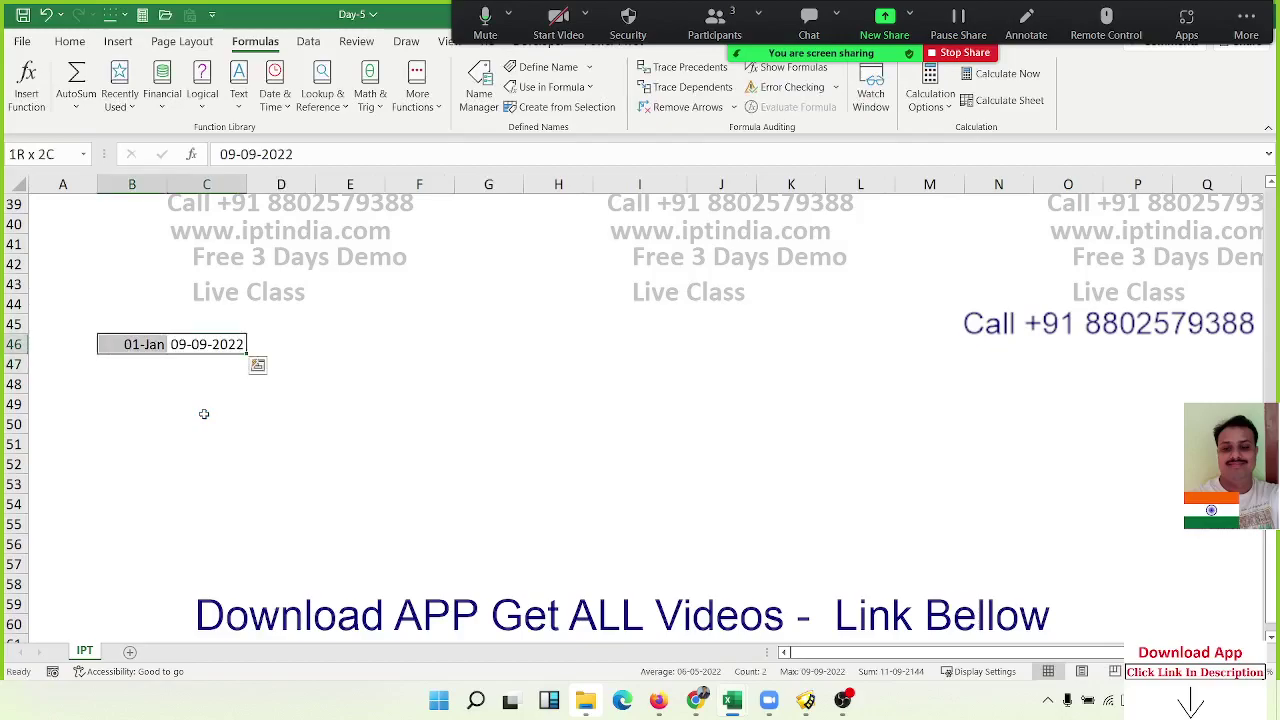
{"action": "key", "text": "ctrl+shift+3"}
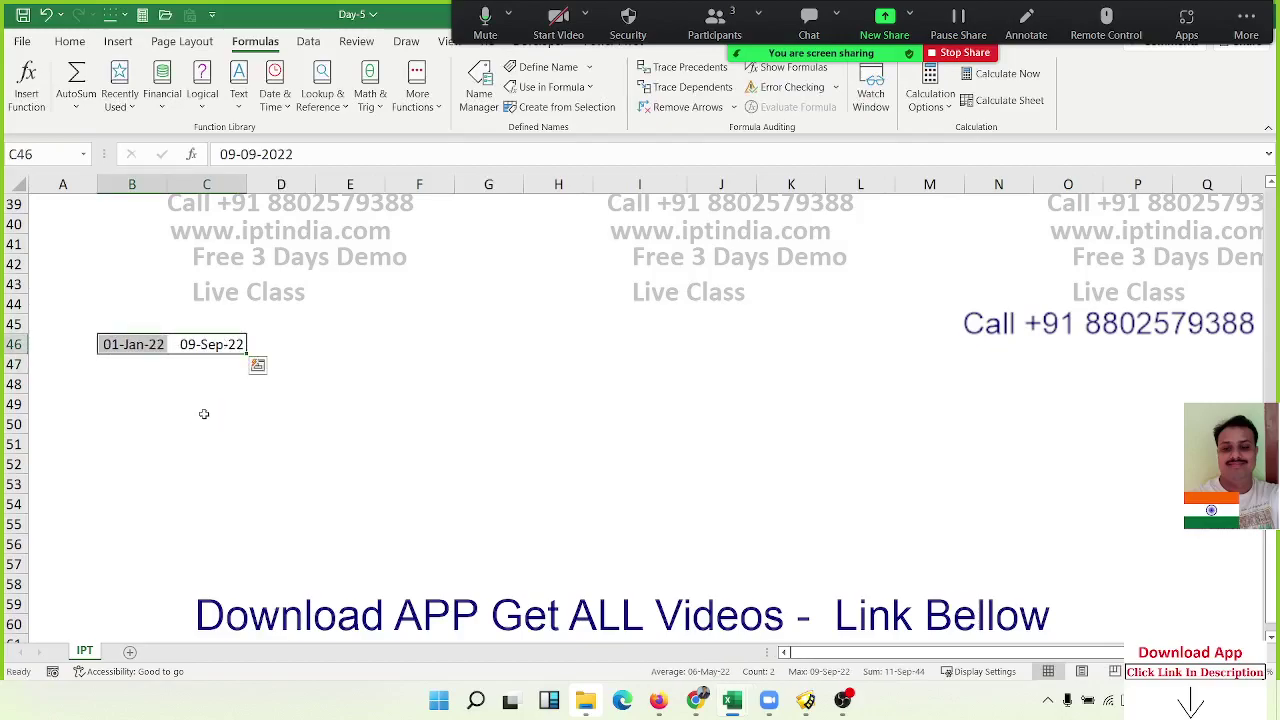
In E46, build =CONCAT(B46," To ",C46) joining the two dates.
{"action": "left_click", "coordinate": [237, 430]}
{"action": "left_click", "coordinate": [314, 340]}
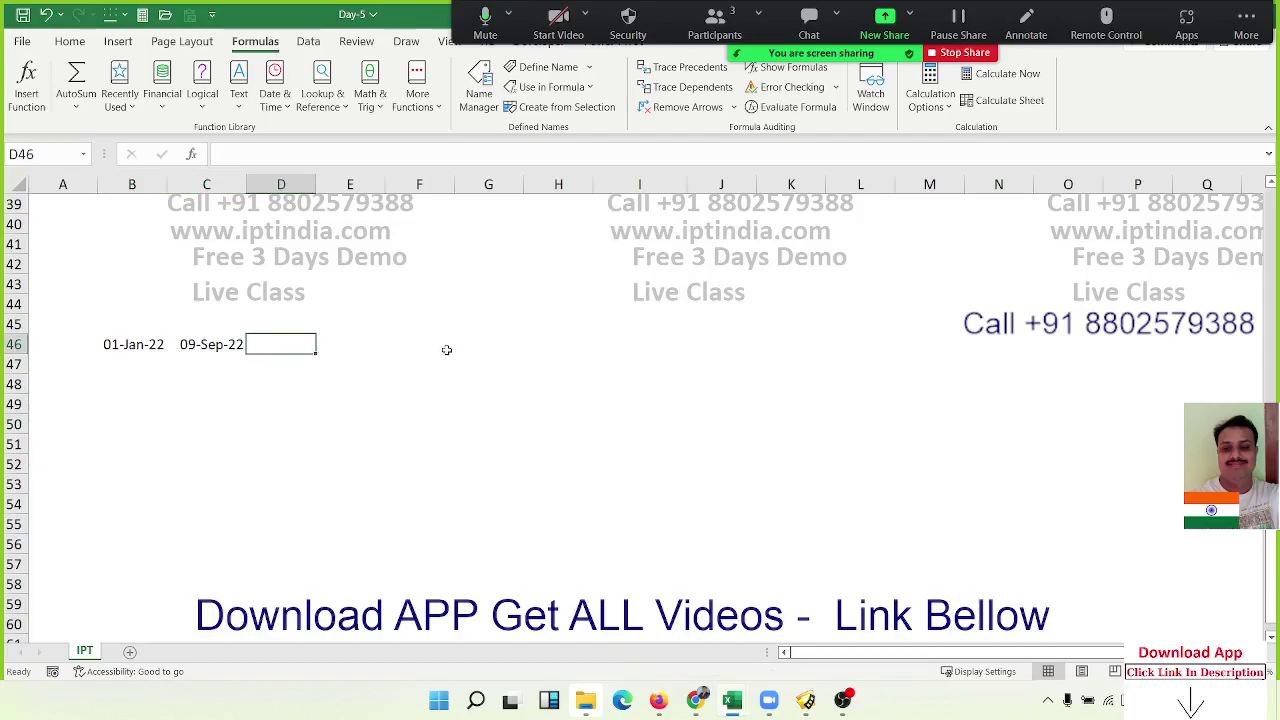
{"action": "key", "text": "Right"}
{"action": "type", "text": "="}
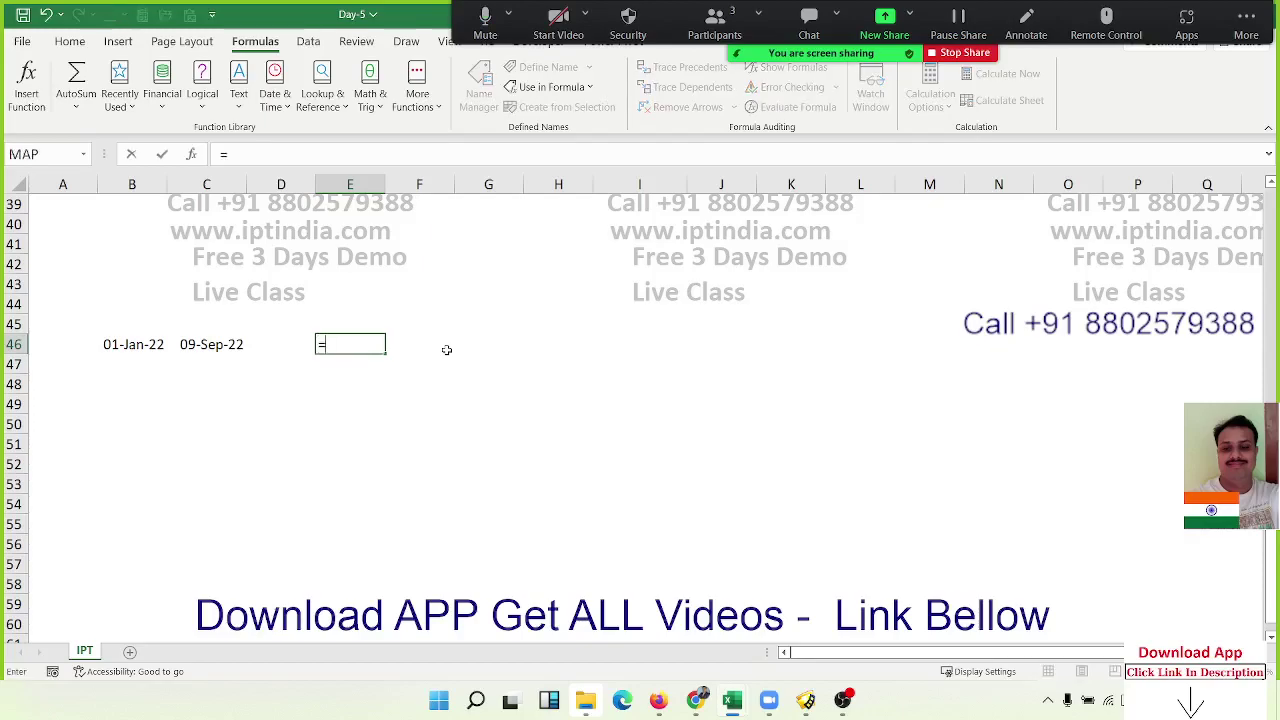
{"action": "type", "text": "con"}
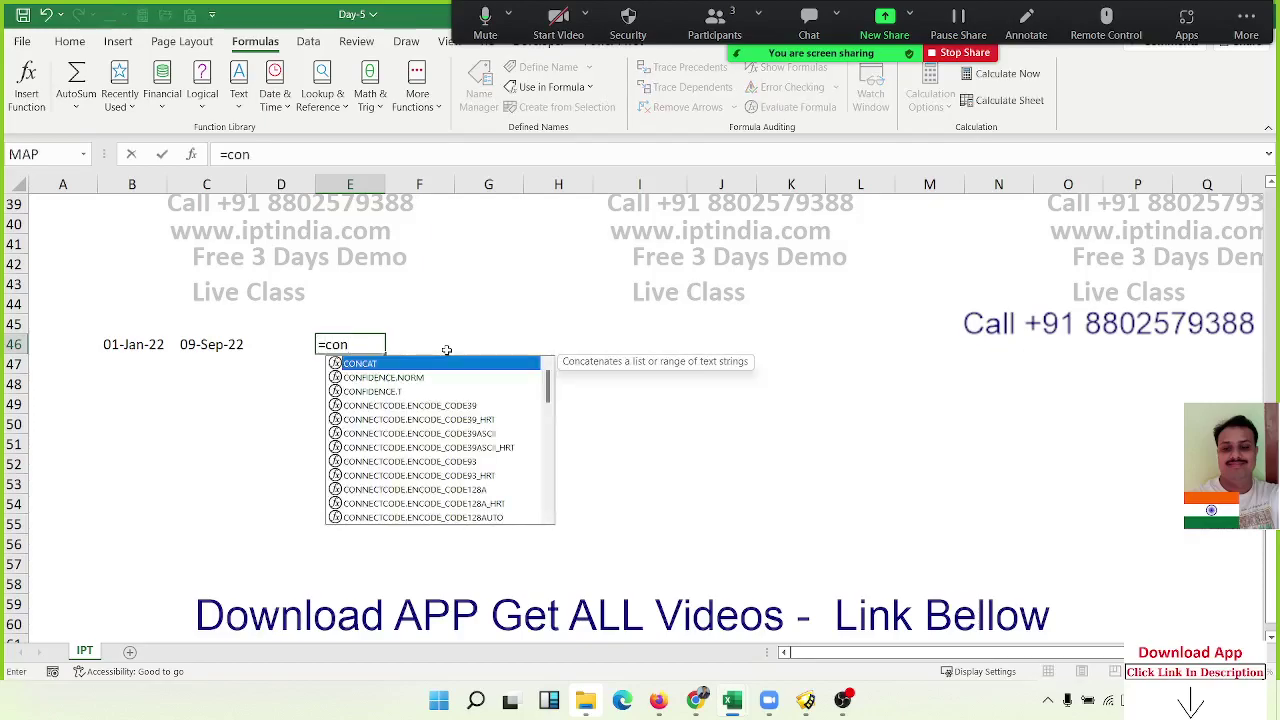
{"action": "type", "text": "c"}
{"action": "key", "text": "Tab"}
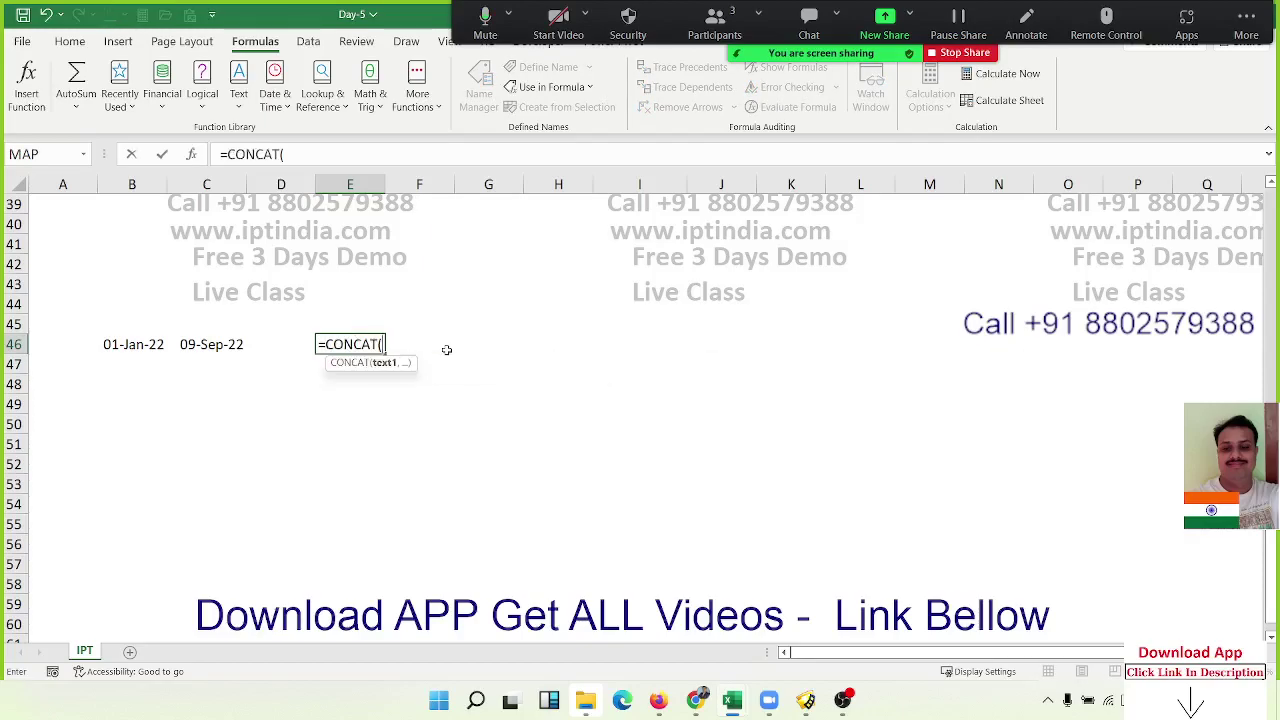
{"action": "left_click", "coordinate": [148, 357]}
{"action": "left_click", "coordinate": [146, 351]}
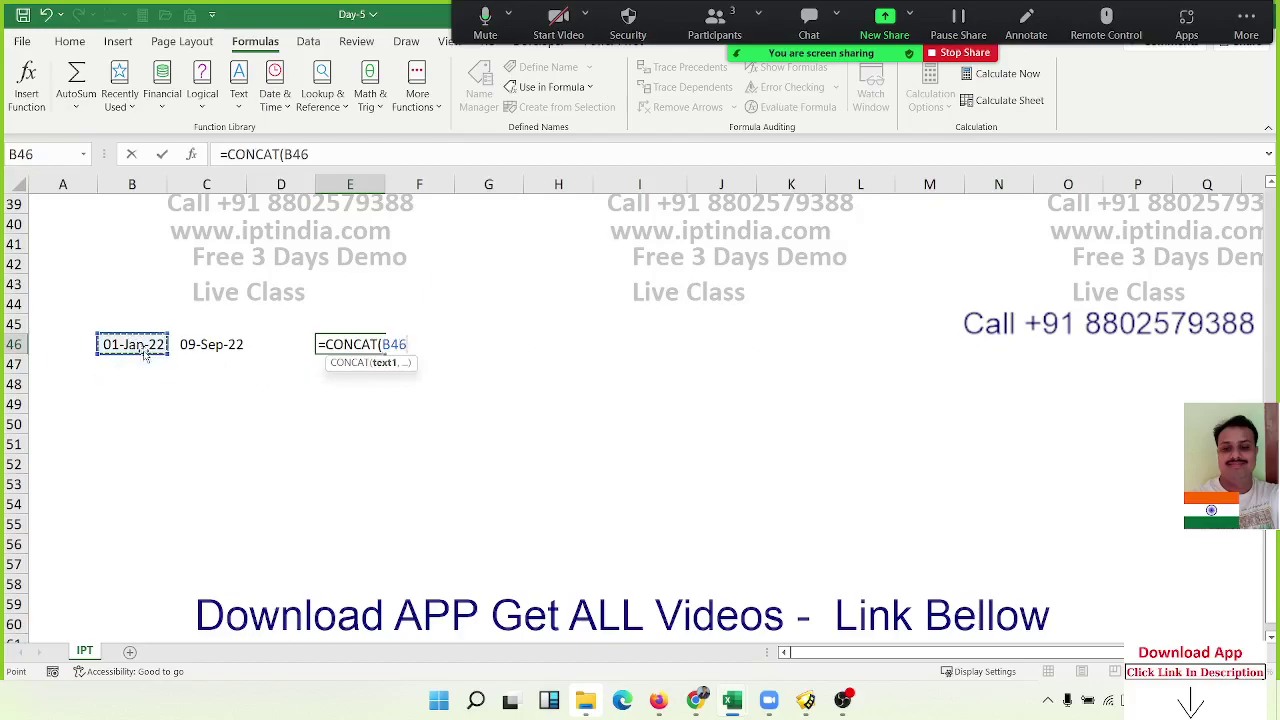
{"action": "type", "text": ","}
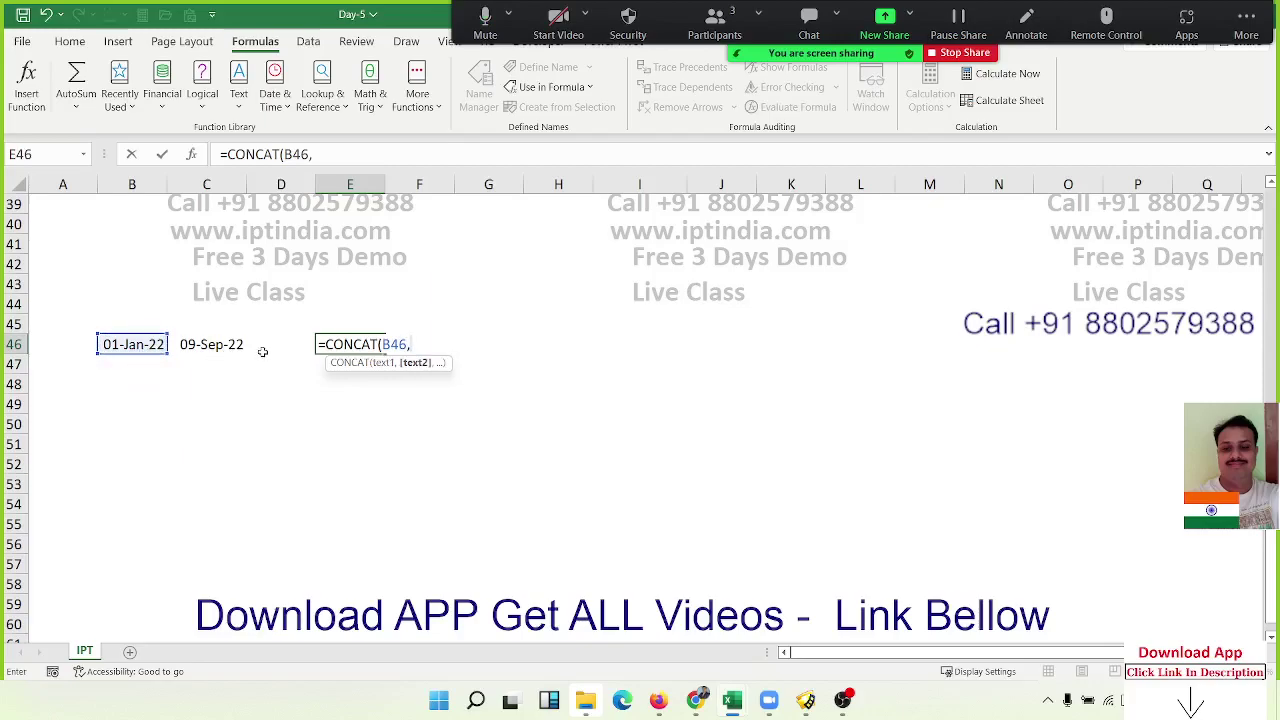
{"action": "type", "text": "\""}
{"action": "type", "text": " To \""}
{"action": "type", "text": ","}
{"action": "left_click", "coordinate": [250, 350]}
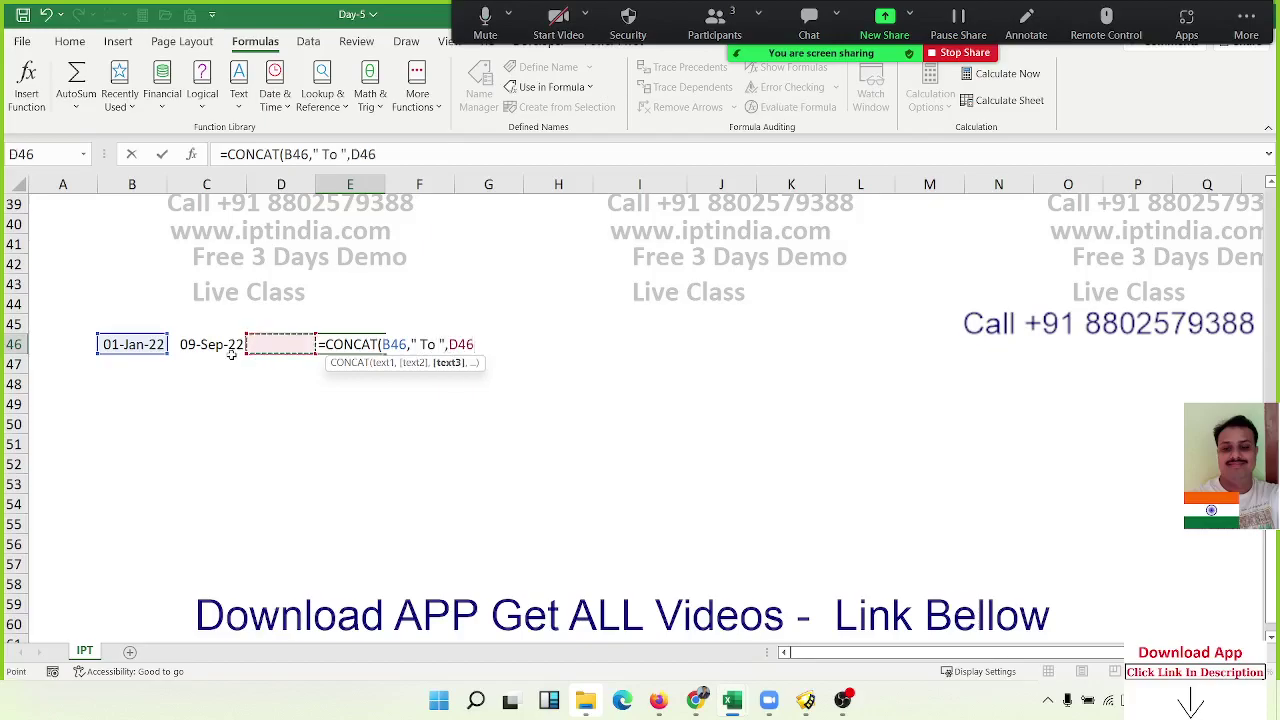
{"action": "left_click", "coordinate": [226, 346]}
Finish the CONCAT in E46, then enter =B46&" To "&C46 in E47.
{"action": "key", "text": "Return"}
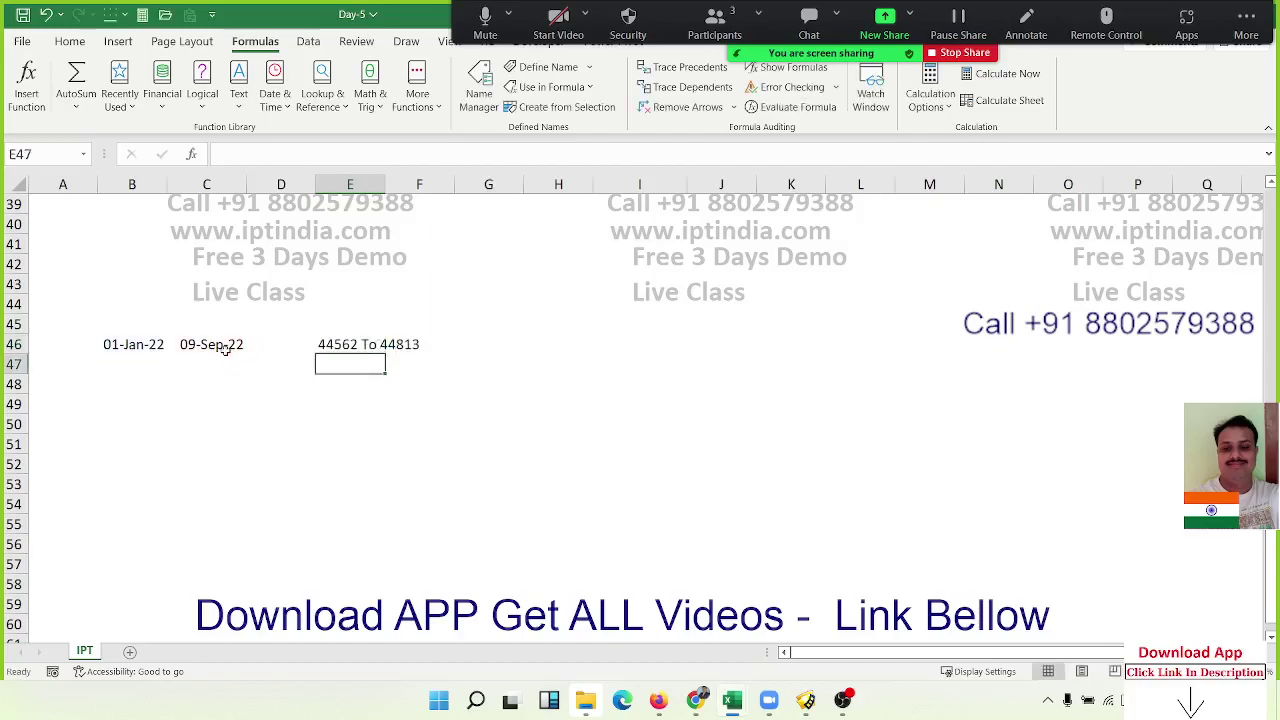
{"action": "type", "text": "="}
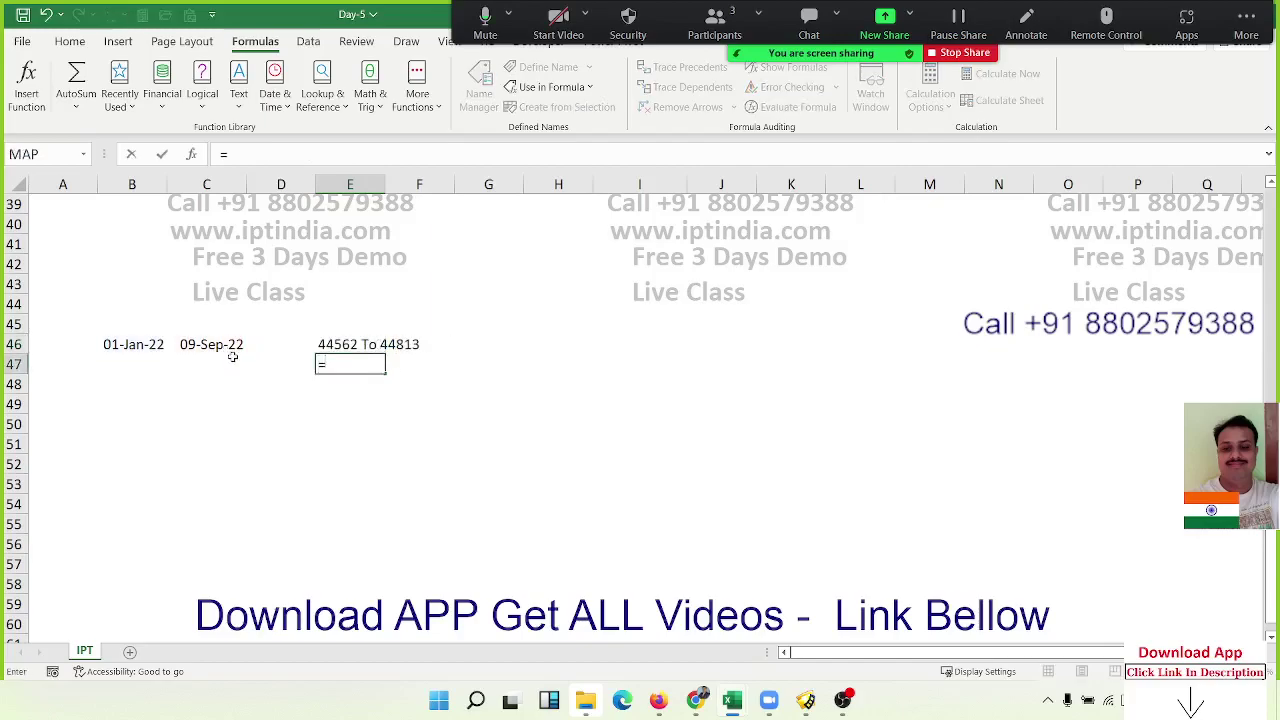
{"action": "left_click", "coordinate": [143, 350]}
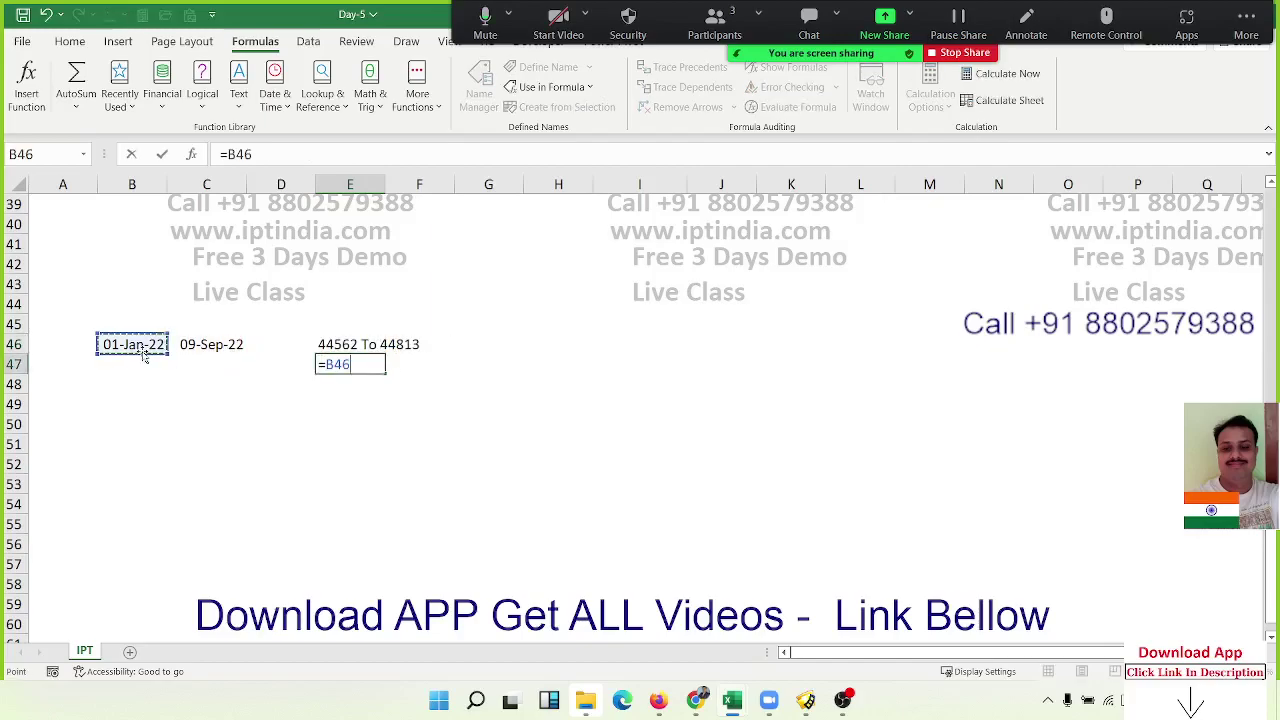
{"action": "type", "text": "&\""}
{"action": "type", "text": "T"}
{"action": "key", "text": "BackSpace"}
{"action": "type", "text": "To"}
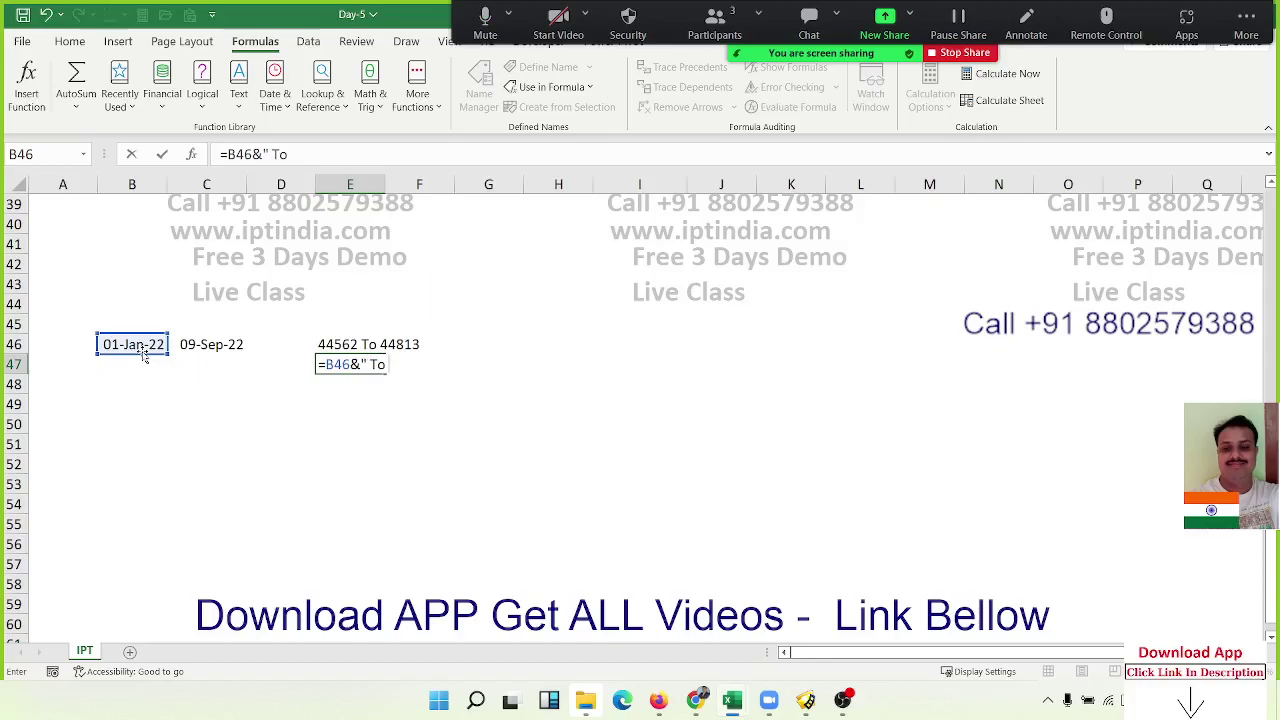
{"action": "type", "text": " \"&"}
{"action": "left_click", "coordinate": [198, 348]}
{"action": "key", "text": "Return"}
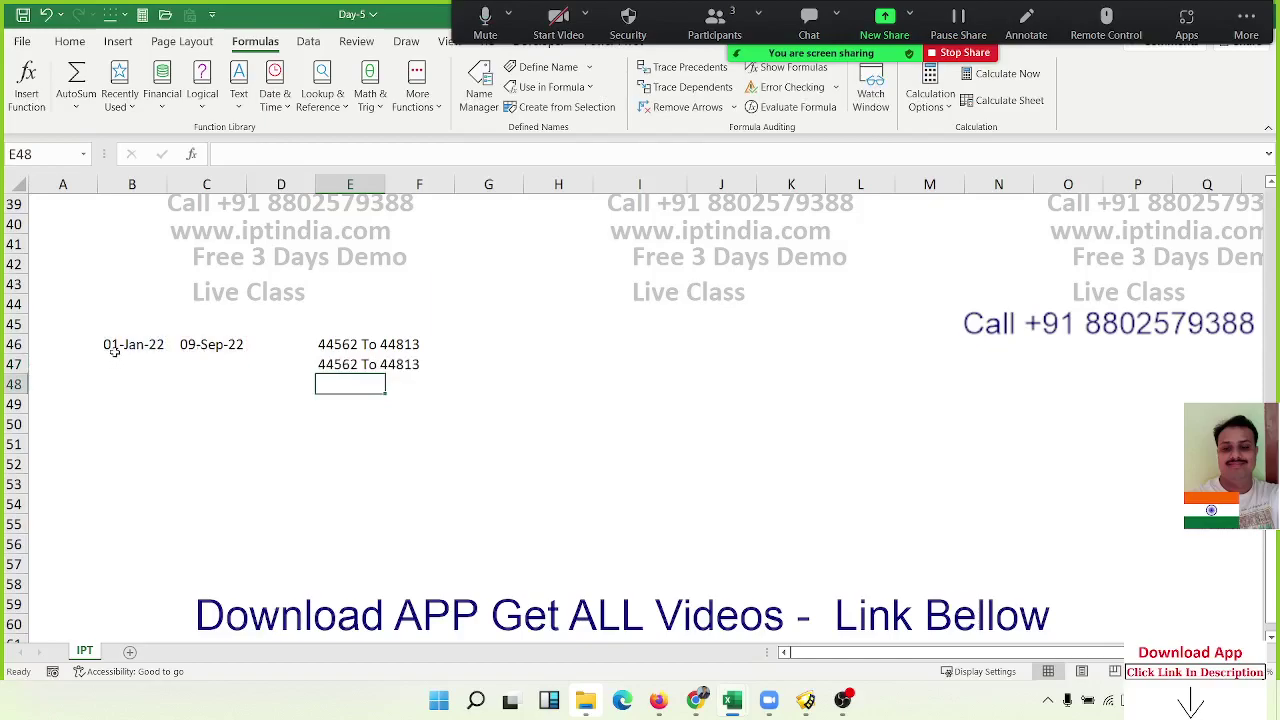
Briefly show B46 and C46 as serial numbers to explain E46's result, then restore the date format.
{"action": "left_click", "coordinate": [115, 350]}
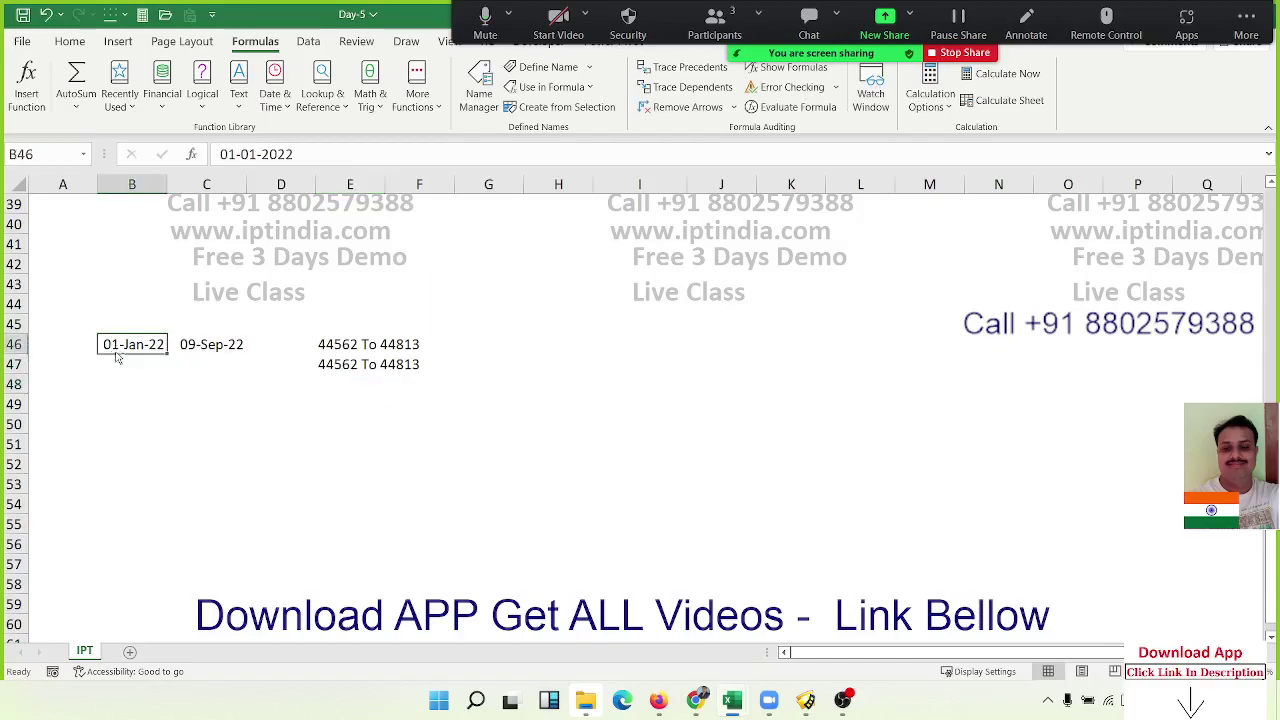
{"action": "key", "text": "ctrl+shift+asciitilde"}
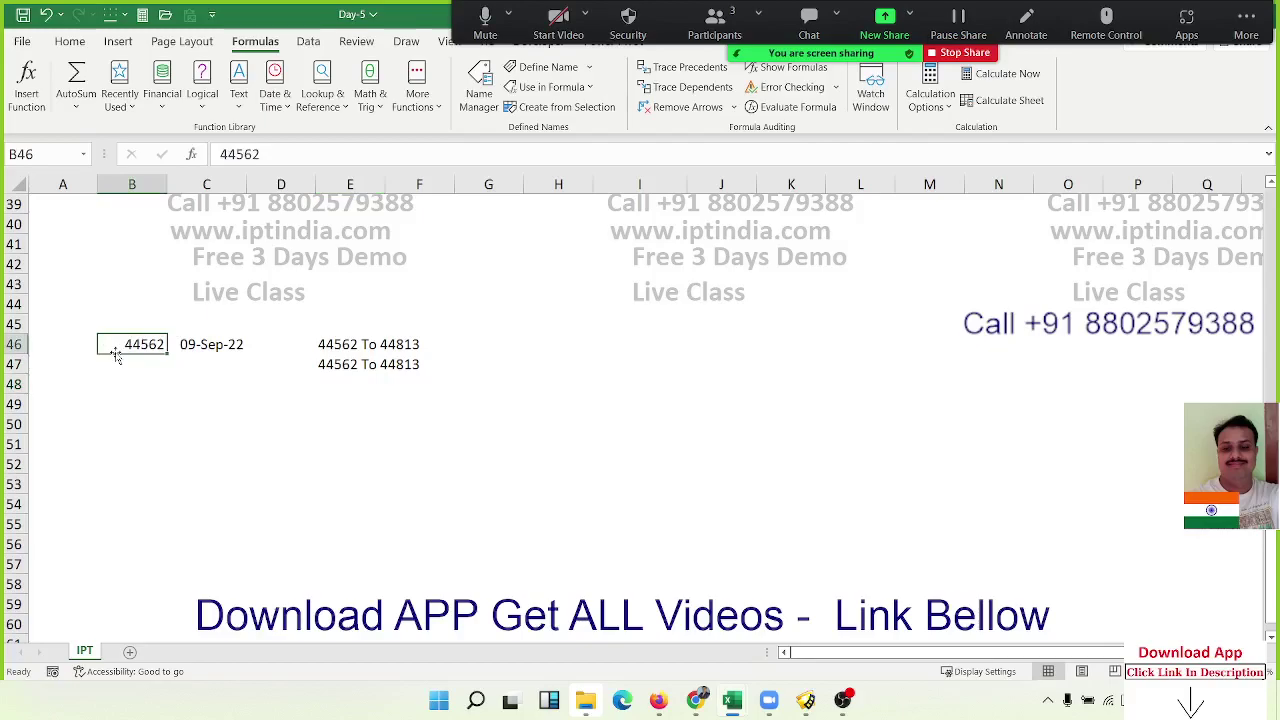
{"action": "left_click", "coordinate": [1246, 22]}
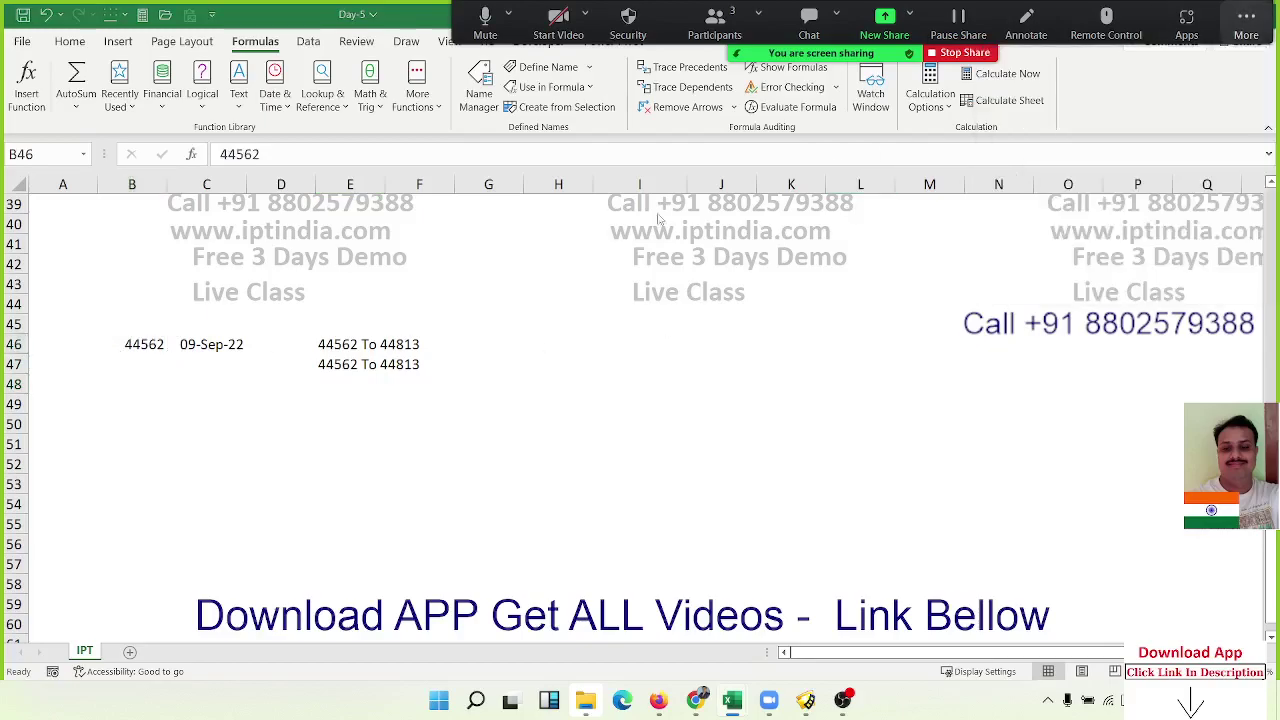
{"action": "left_click", "coordinate": [157, 344]}
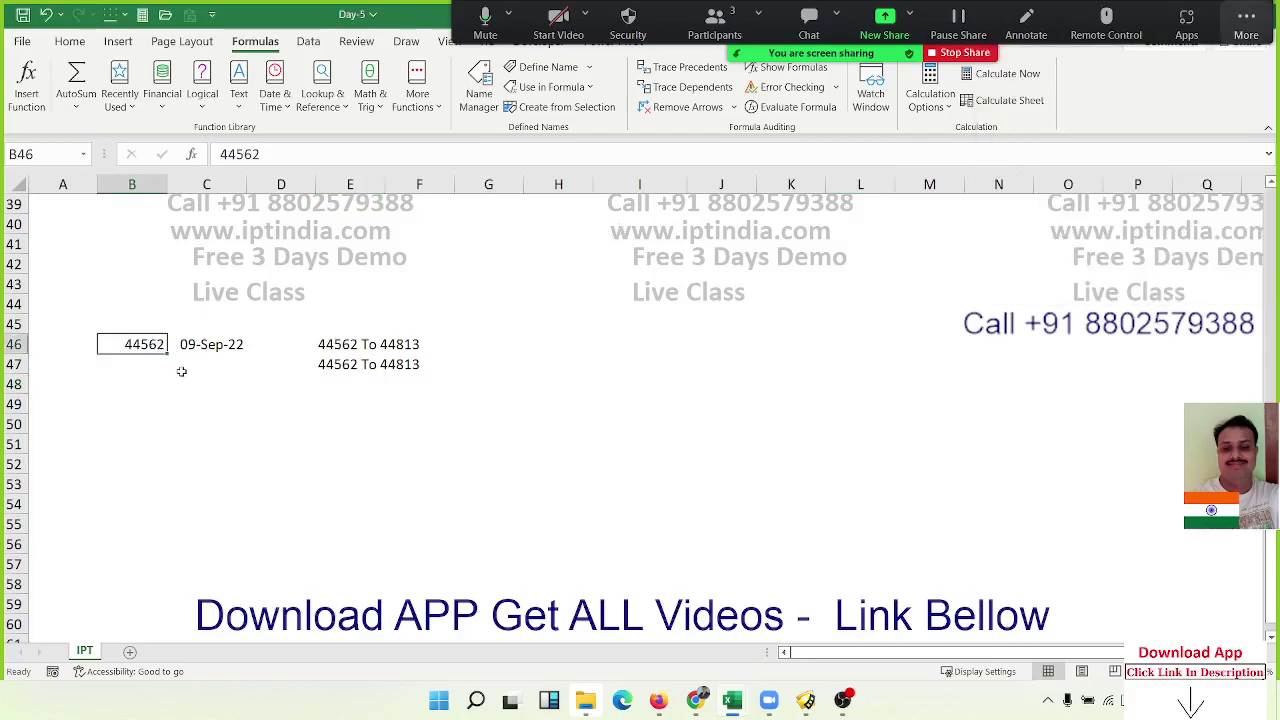
{"action": "left_click", "coordinate": [205, 345]}
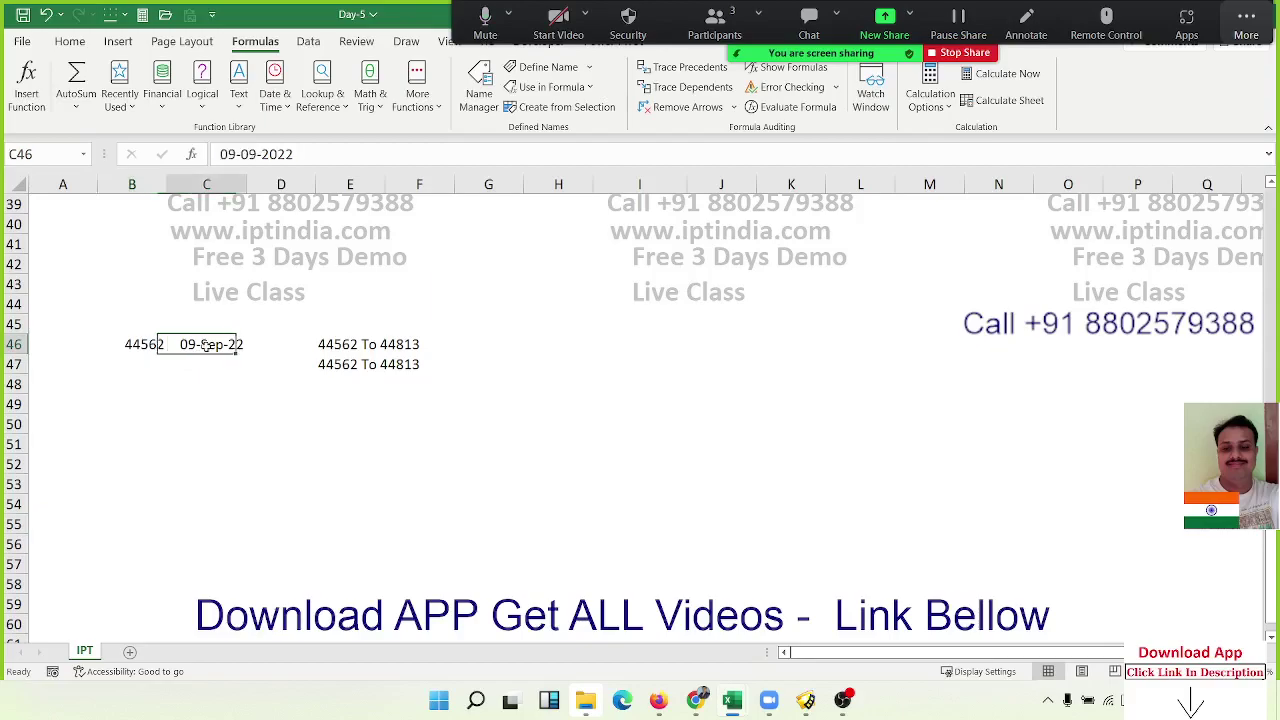
{"action": "key", "text": "ctrl+shift+grave"}
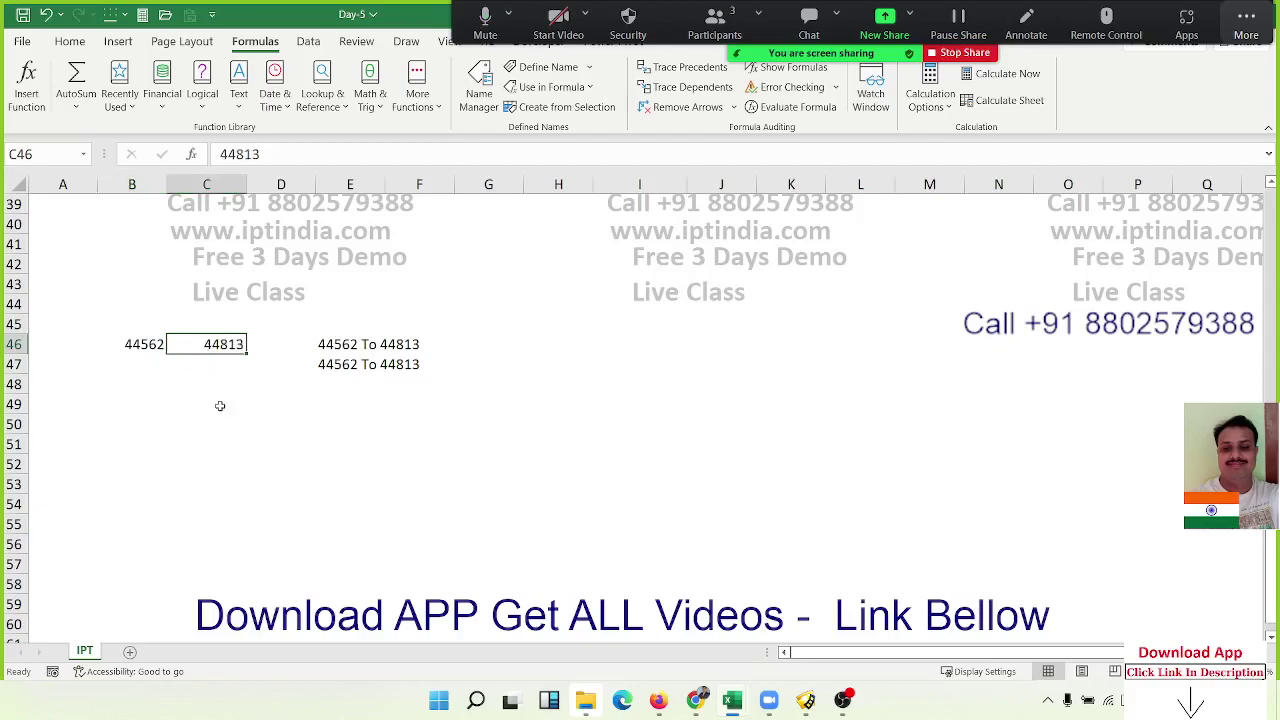
{"action": "left_click", "coordinate": [339, 344]}
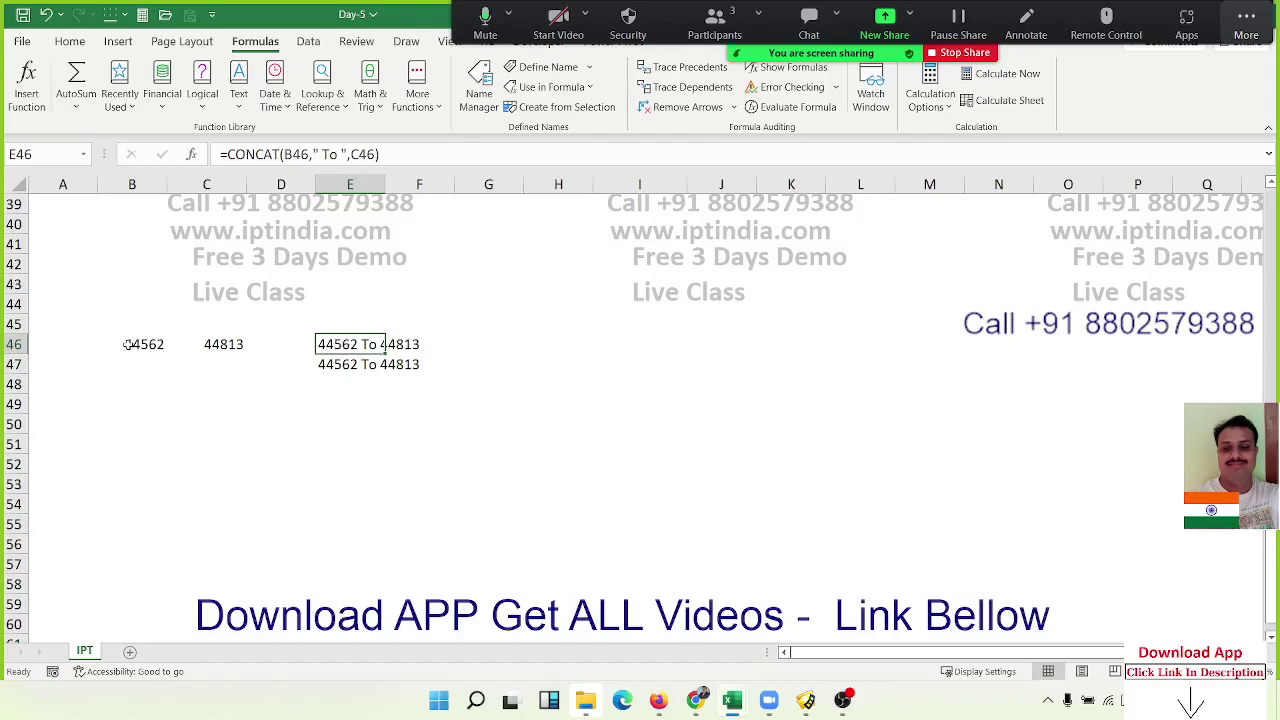
{"action": "left_click", "coordinate": [206, 344]}
{"action": "key", "text": "ctrl+shift+3"}
{"action": "left_click", "coordinate": [131, 344]}
{"action": "key", "text": "ctrl+shift+3"}
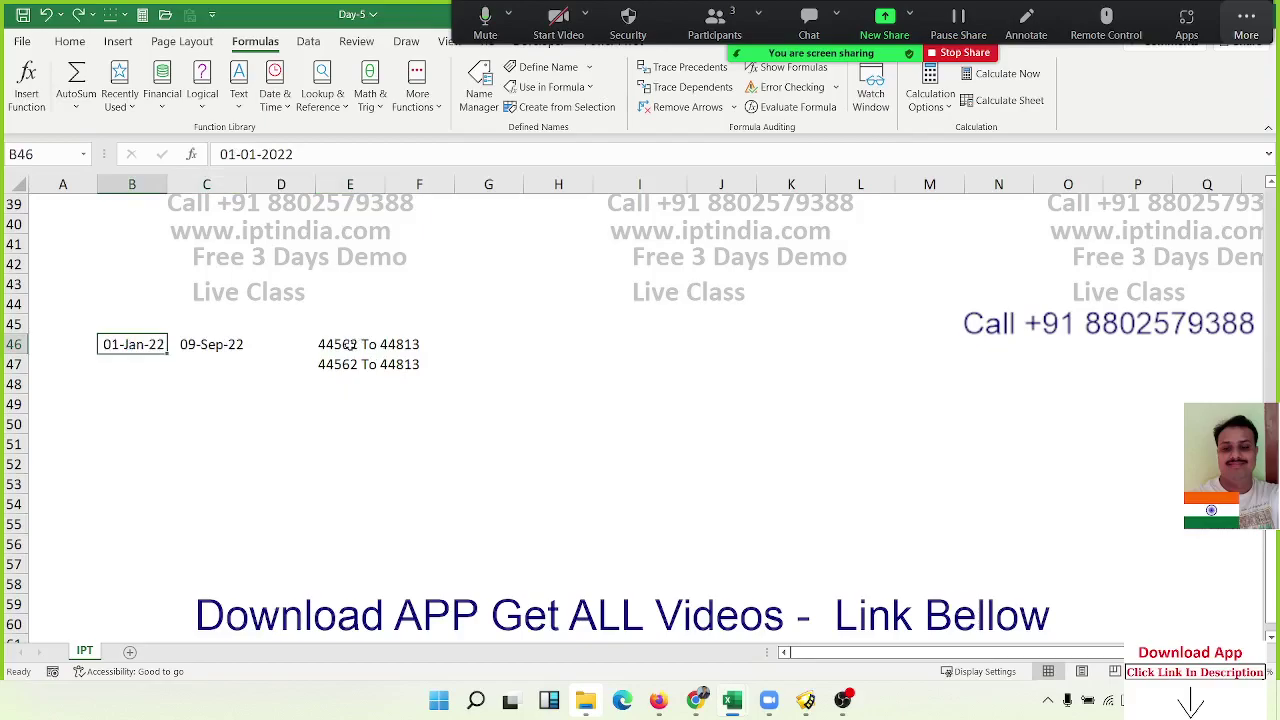
Delete the joining formulas from E47 and E46.
{"action": "left_click_drag", "start_coordinate": [349, 344], "coordinate": [349, 364]}
{"action": "left_click", "coordinate": [347, 366]}
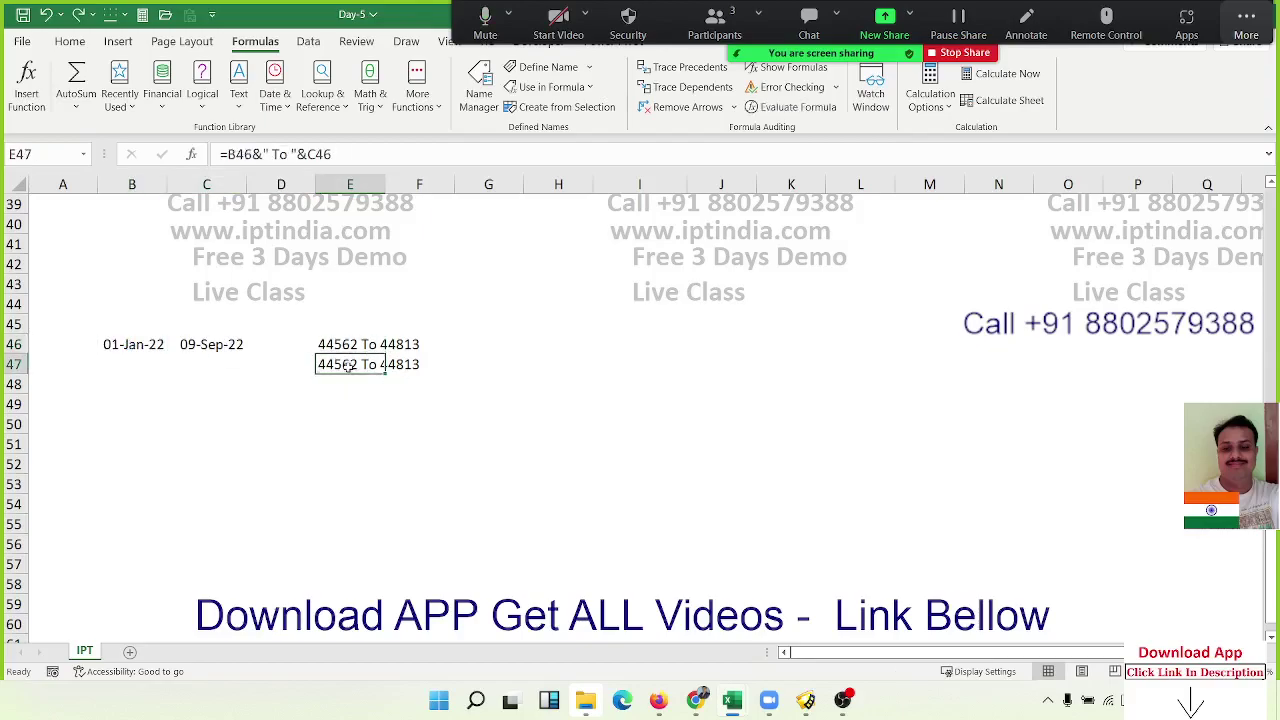
{"action": "key", "text": "Delete"}
{"action": "key", "text": "Up"}
{"action": "key", "text": "F2"}
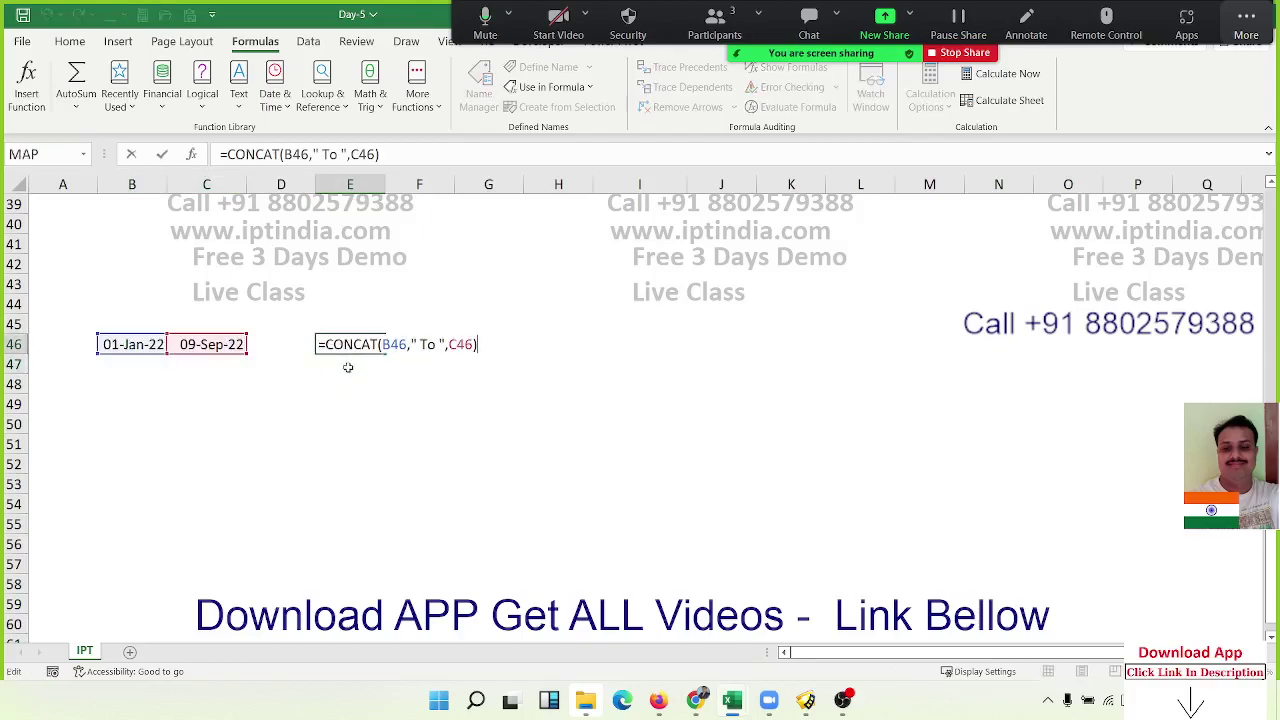
{"action": "key", "text": "Left"}
{"action": "key", "text": "Left"}
{"action": "key", "text": "Left"}
{"action": "key", "text": "Left"}
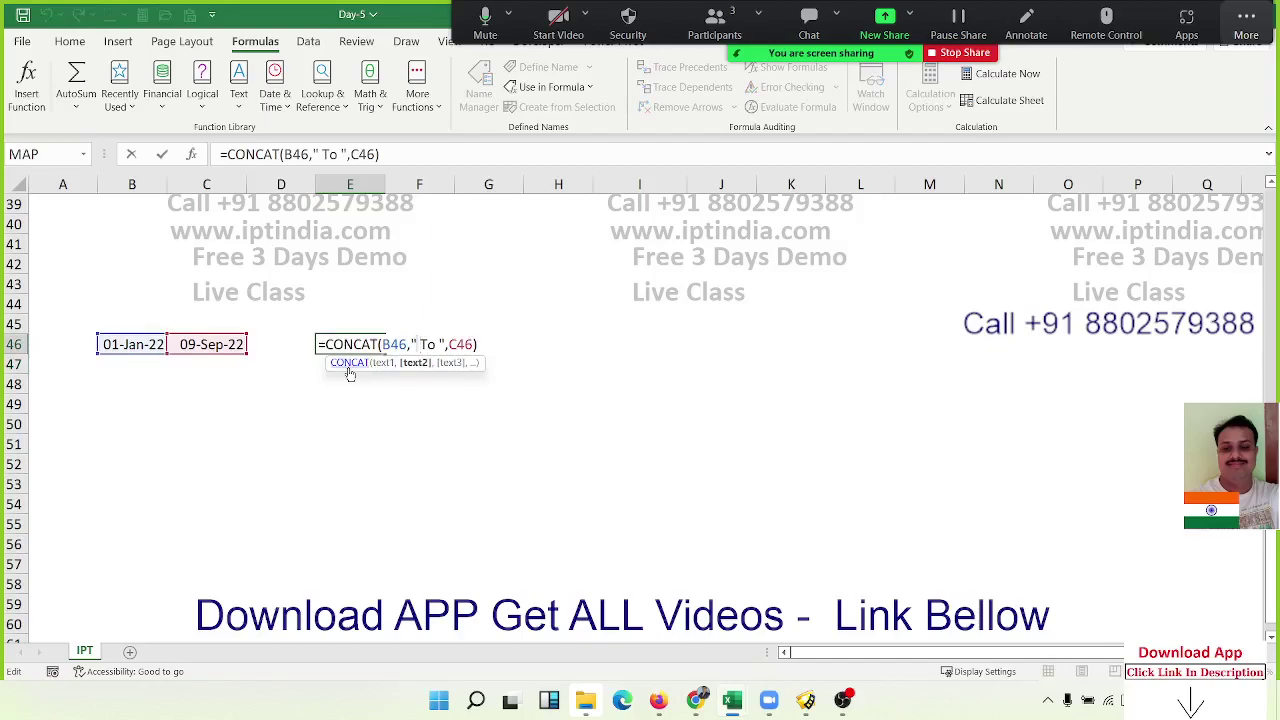
{"action": "key", "text": "Escape"}
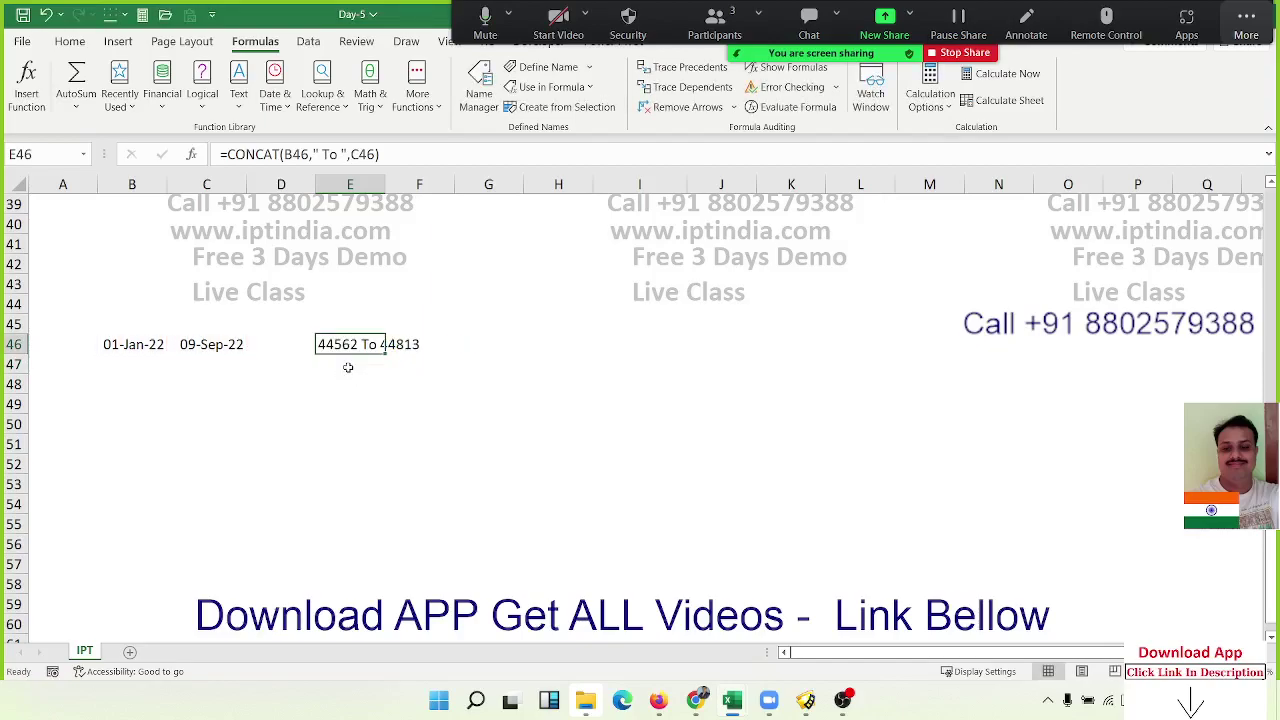
{"action": "key", "text": "Delete"}
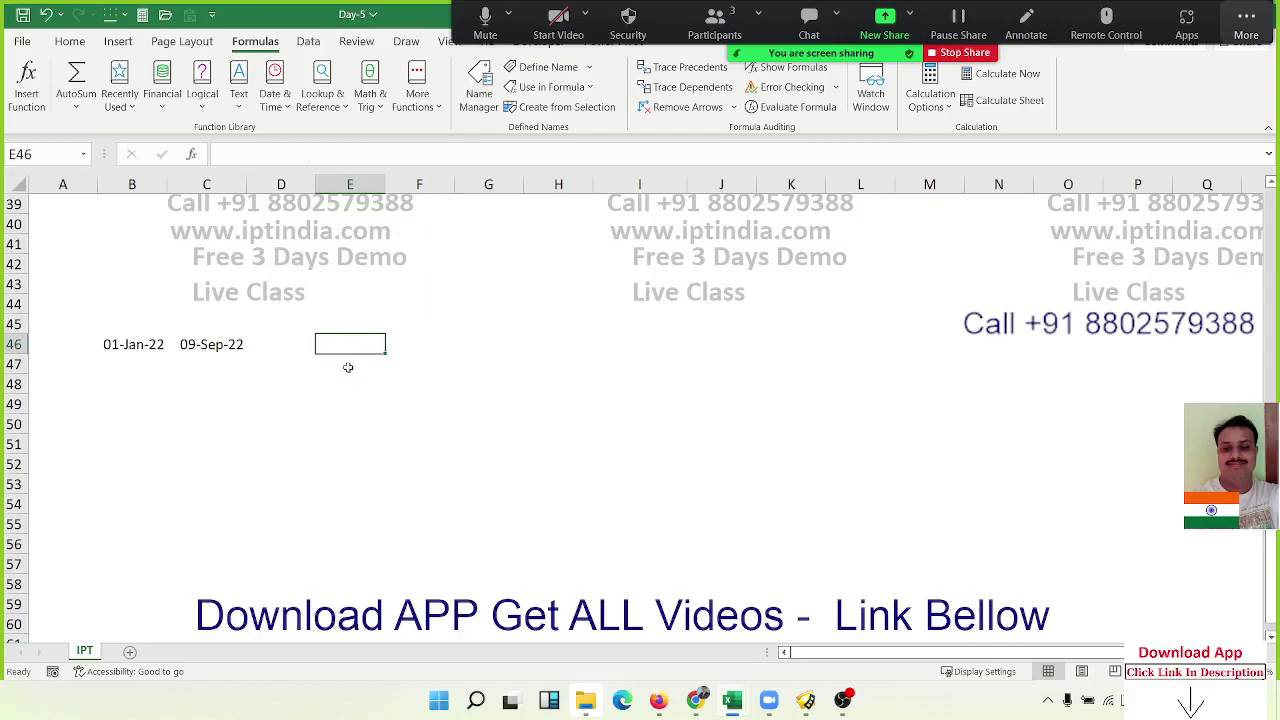
Begin E46's formula with ="From "&TEXT(B46,"DD-MMM-YY")&" To "&.
{"action": "type", "text": "="}
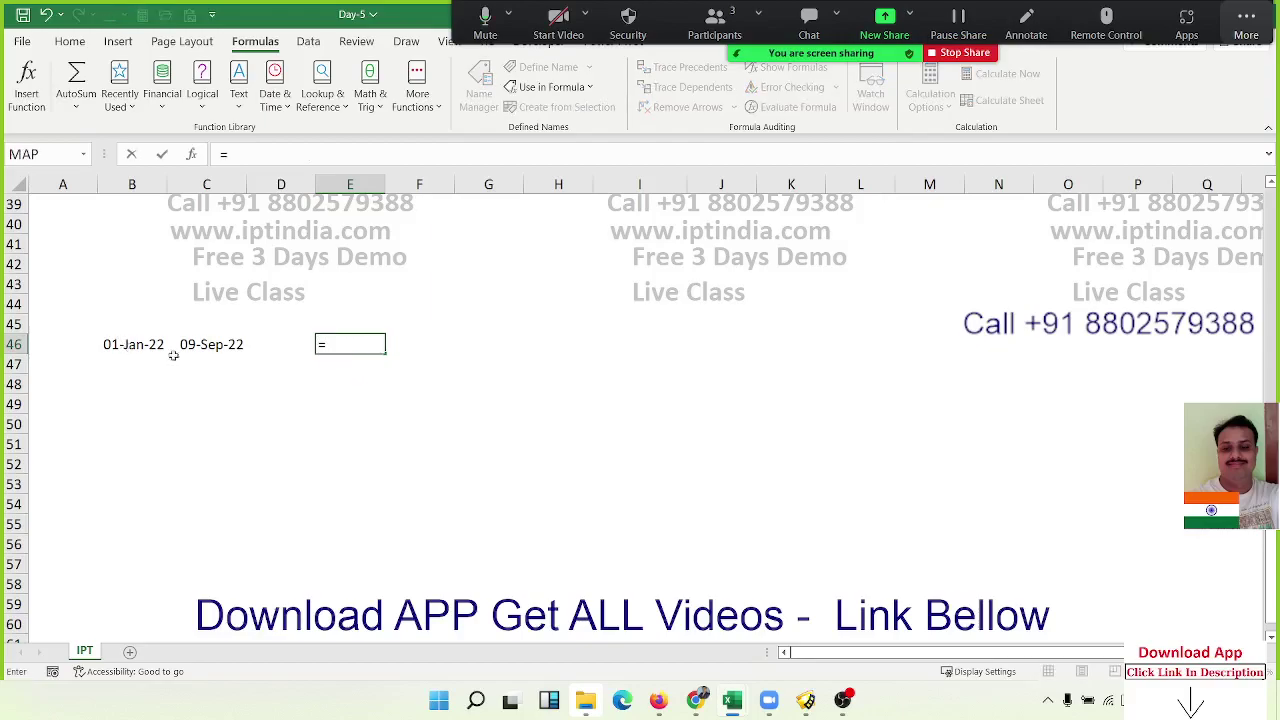
{"action": "type", "text": "\"F"}
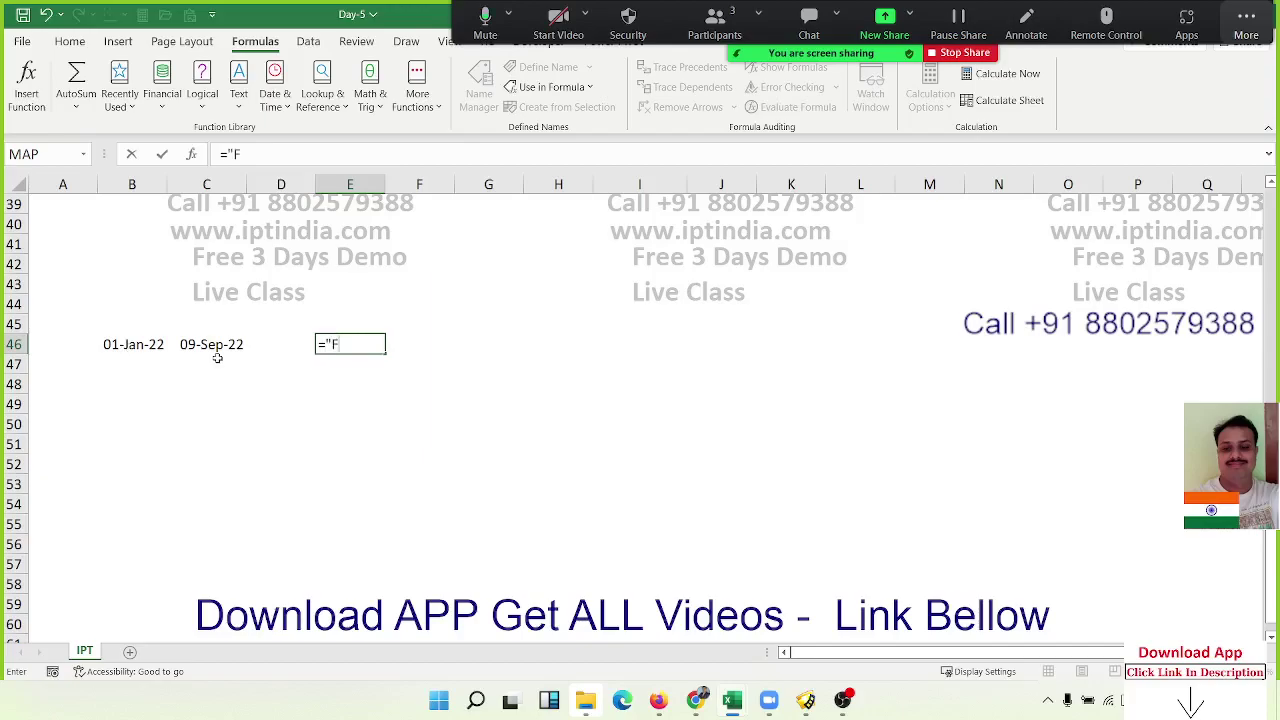
{"action": "type", "text": "rom \""}
{"action": "type", "text": "&te"}
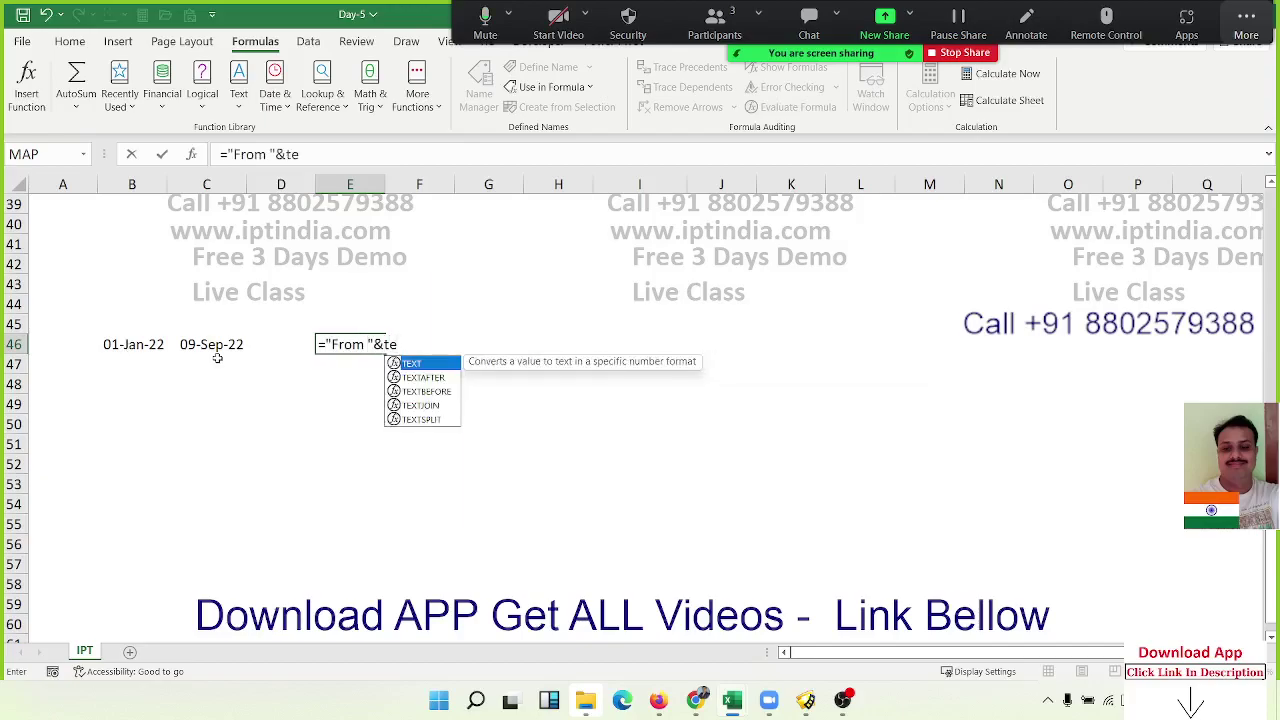
{"action": "key", "text": "Tab"}
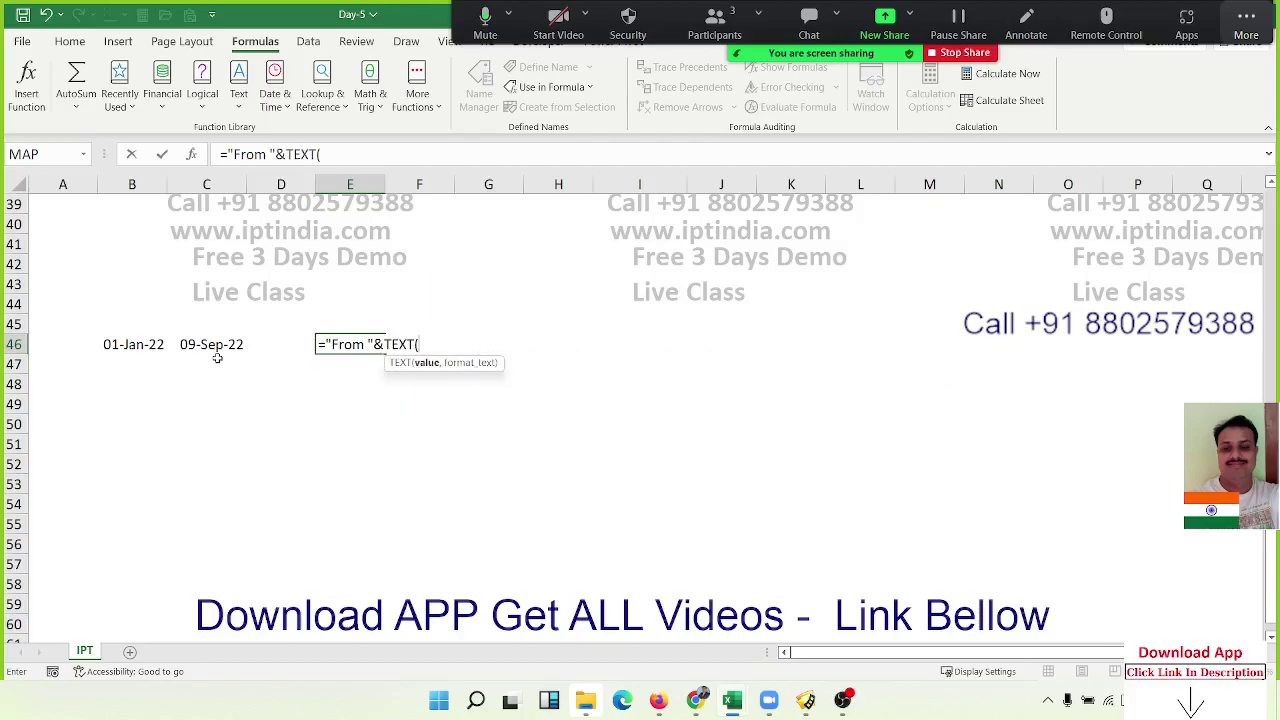
{"action": "left_click", "coordinate": [160, 344]}
{"action": "type", "text": ",\""}
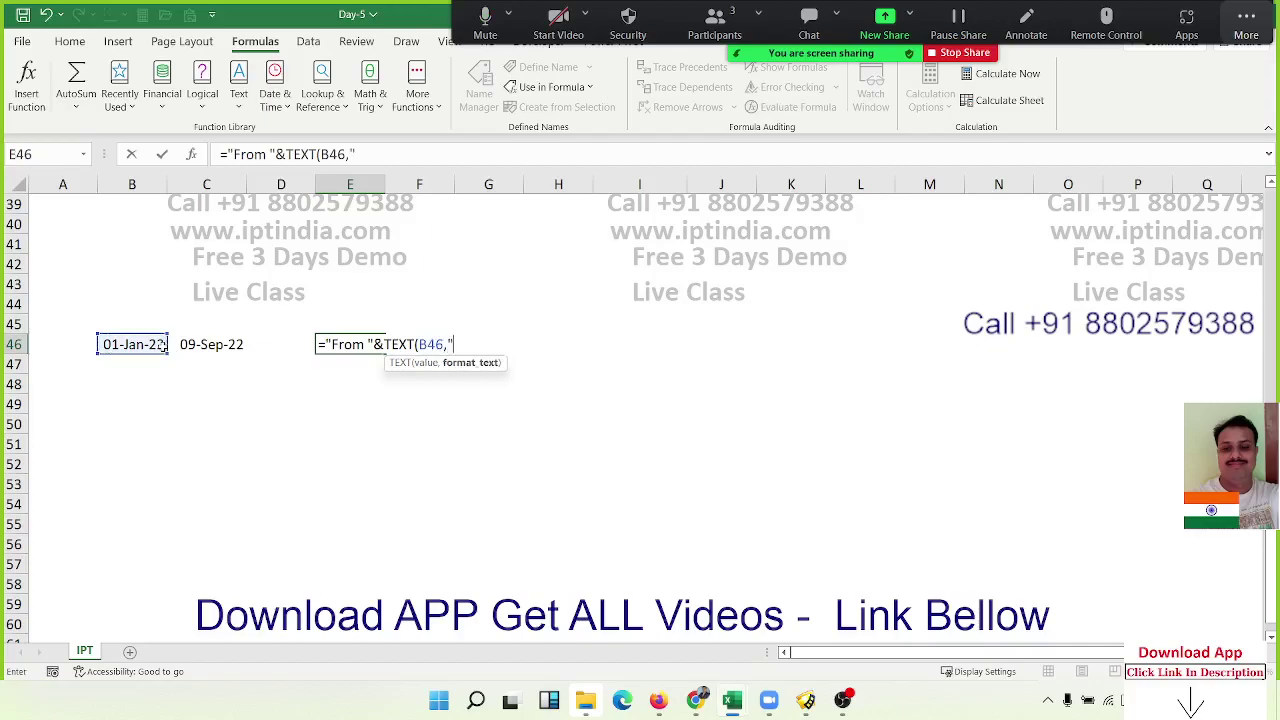
{"action": "type", "text": "D"}
{"action": "type", "text": "D-"}
{"action": "type", "text": "DDD"}
{"action": "key", "text": "BackSpace"}
{"action": "key", "text": "BackSpace"}
{"action": "key", "text": "BackSpace"}
{"action": "type", "text": "MMM-"}
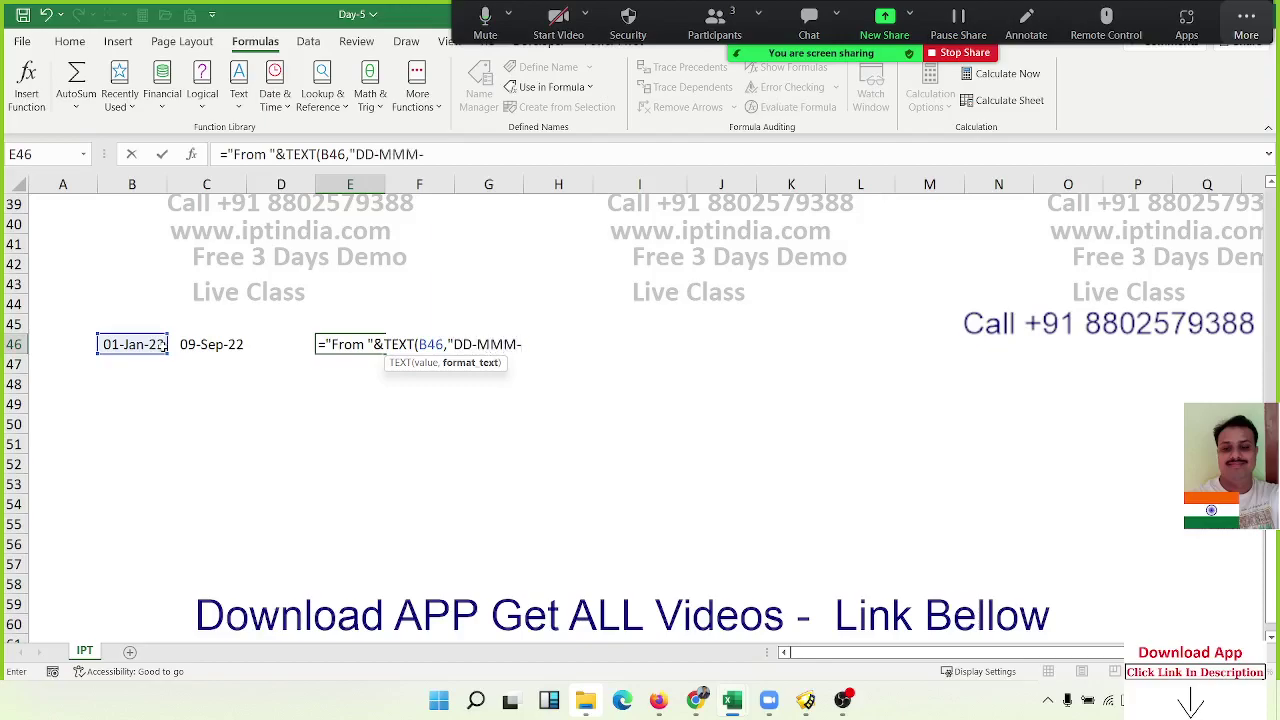
{"action": "type", "text": "YY\""}
{"action": "type", "text": ")"}
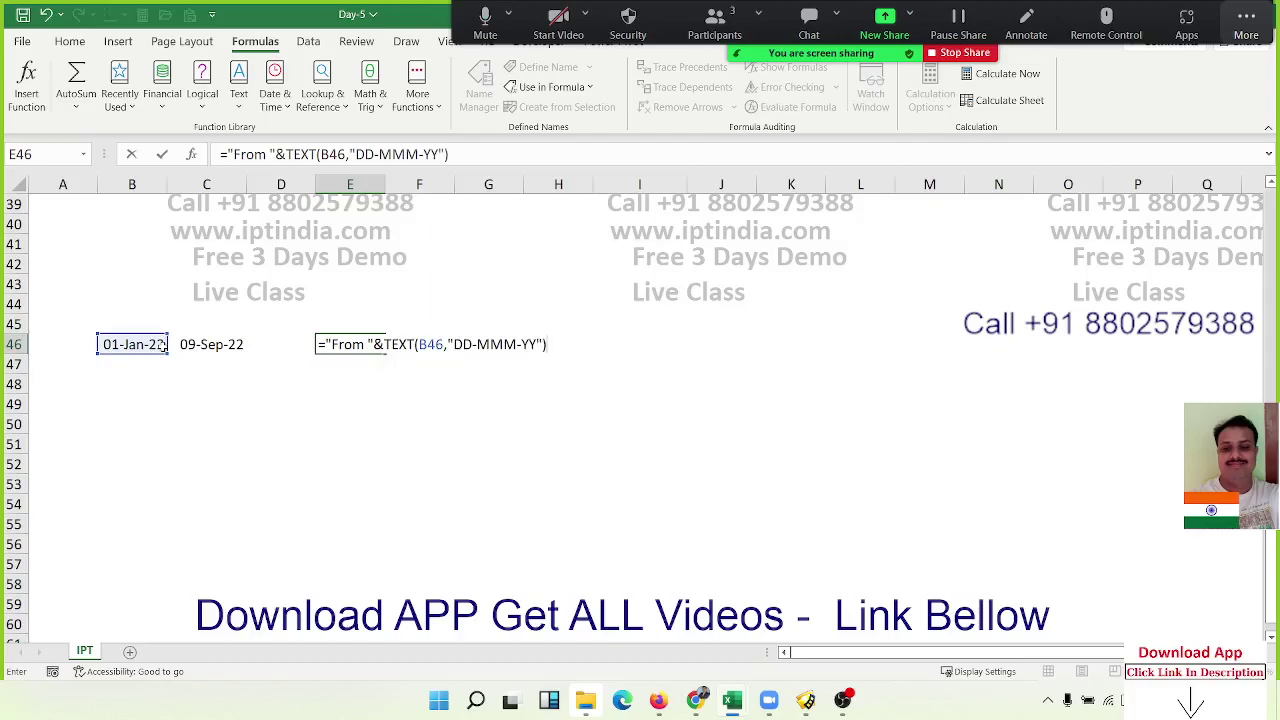
{"action": "type", "text": "&\""}
{"action": "type", "text": " t"}
{"action": "type", "text": "t"}
{"action": "key", "text": "BackSpace"}
{"action": "key", "text": "BackSpace"}
{"action": "type", "text": "To "}
{"action": "type", "text": "\"&"}
Complete it with TEXT(C46,"DD-MMM-YY") so E46 reads From 01-Jan-22 To 09-Sep-22.
{"action": "left_click", "coordinate": [194, 344]}
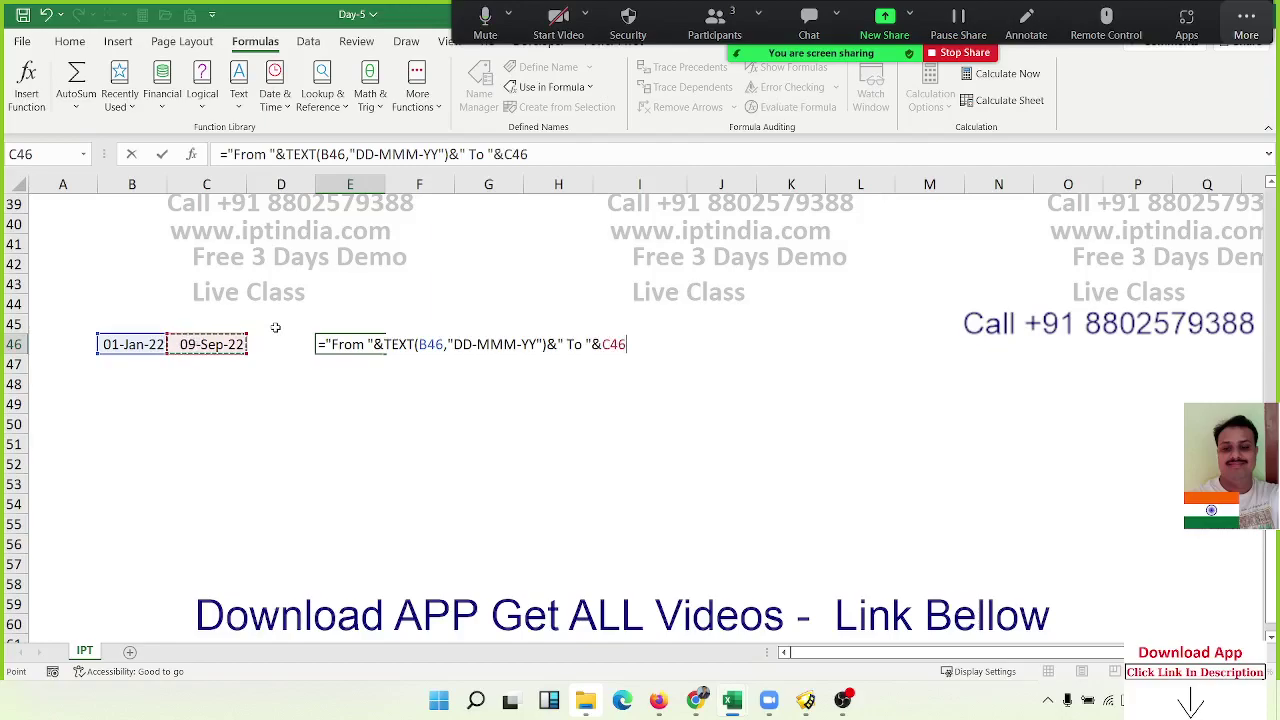
{"action": "key", "text": "BackSpace"}
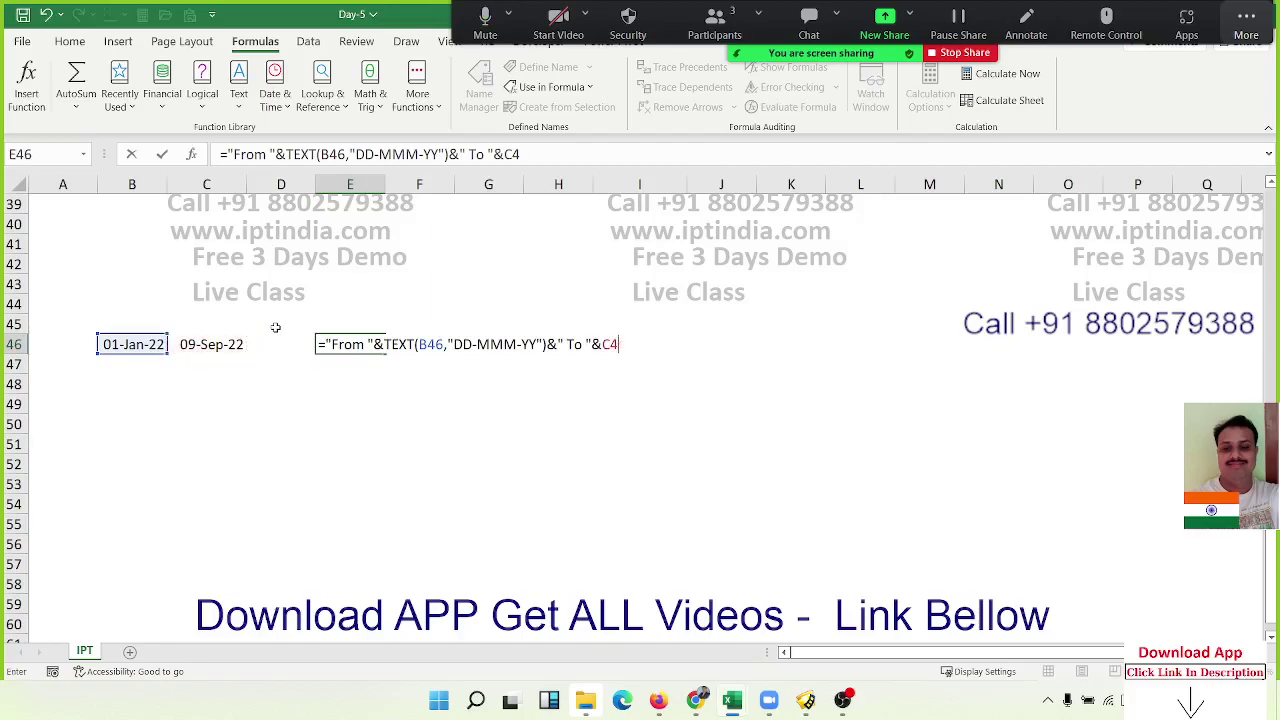
{"action": "key", "text": "BackSpace"}
{"action": "key", "text": "BackSpace"}
{"action": "type", "text": "te"}
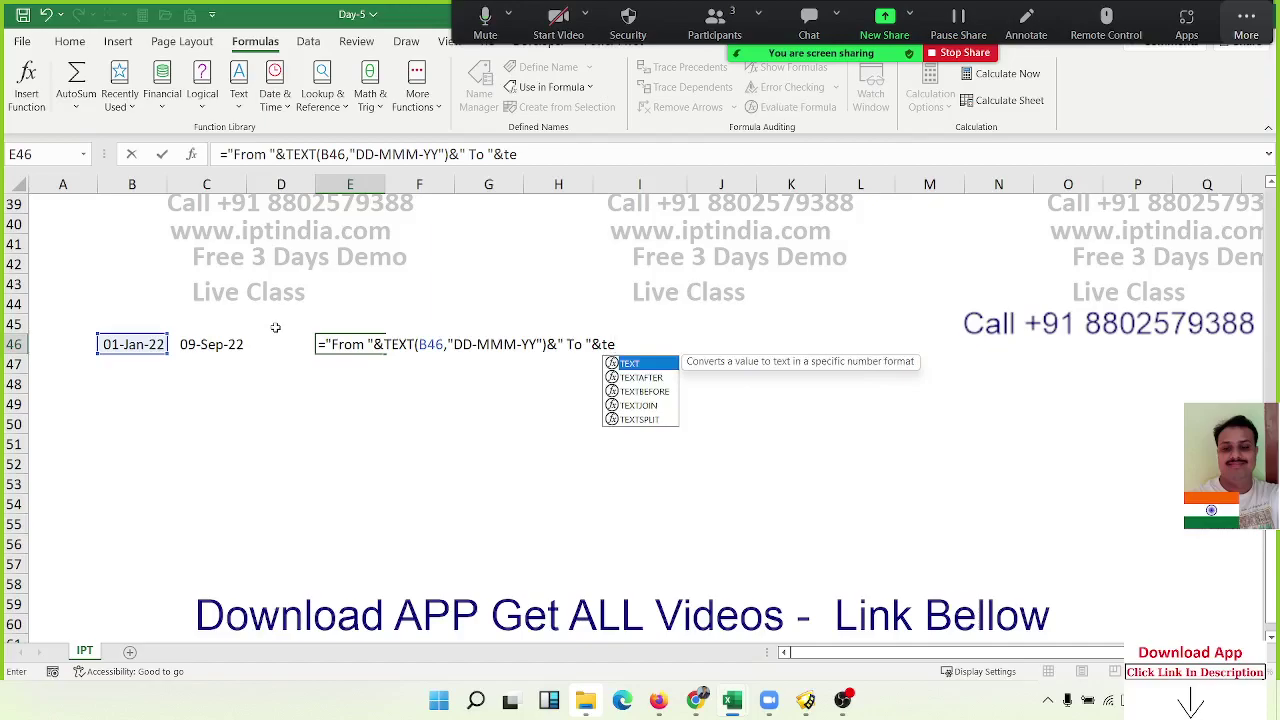
{"action": "key", "text": "Tab"}
{"action": "left_click", "coordinate": [222, 346]}
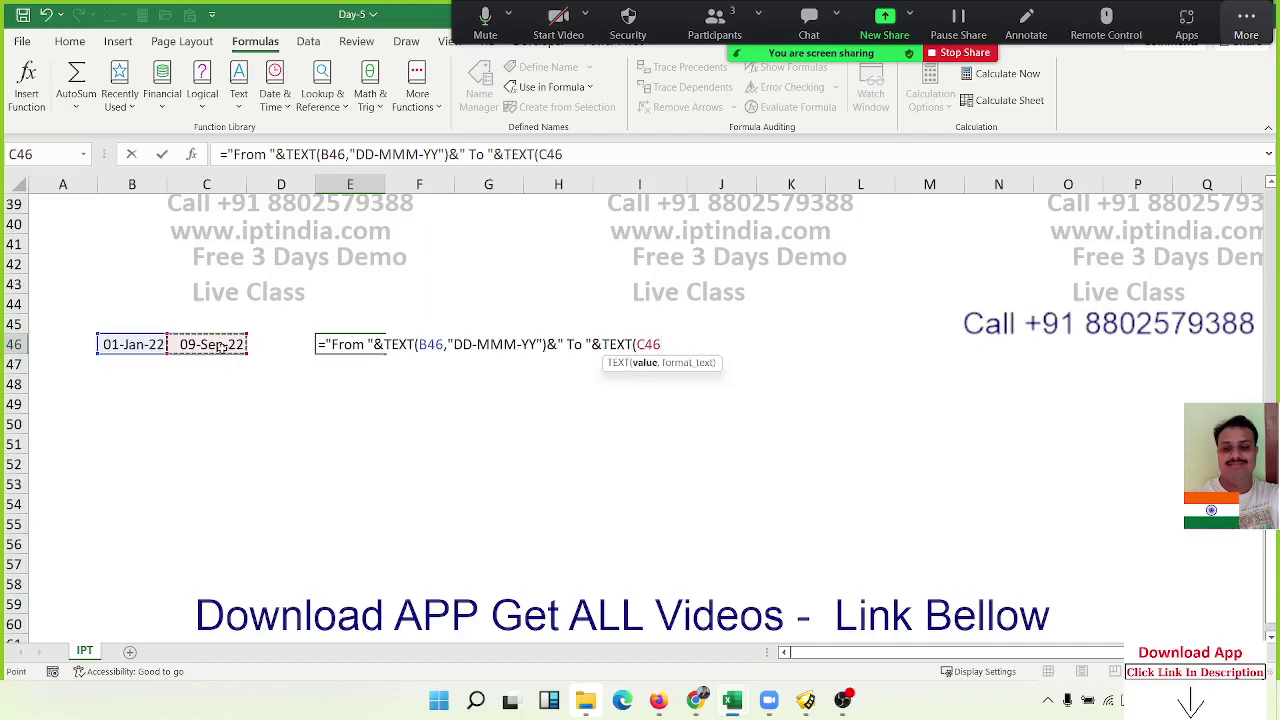
{"action": "type", "text": ",\""}
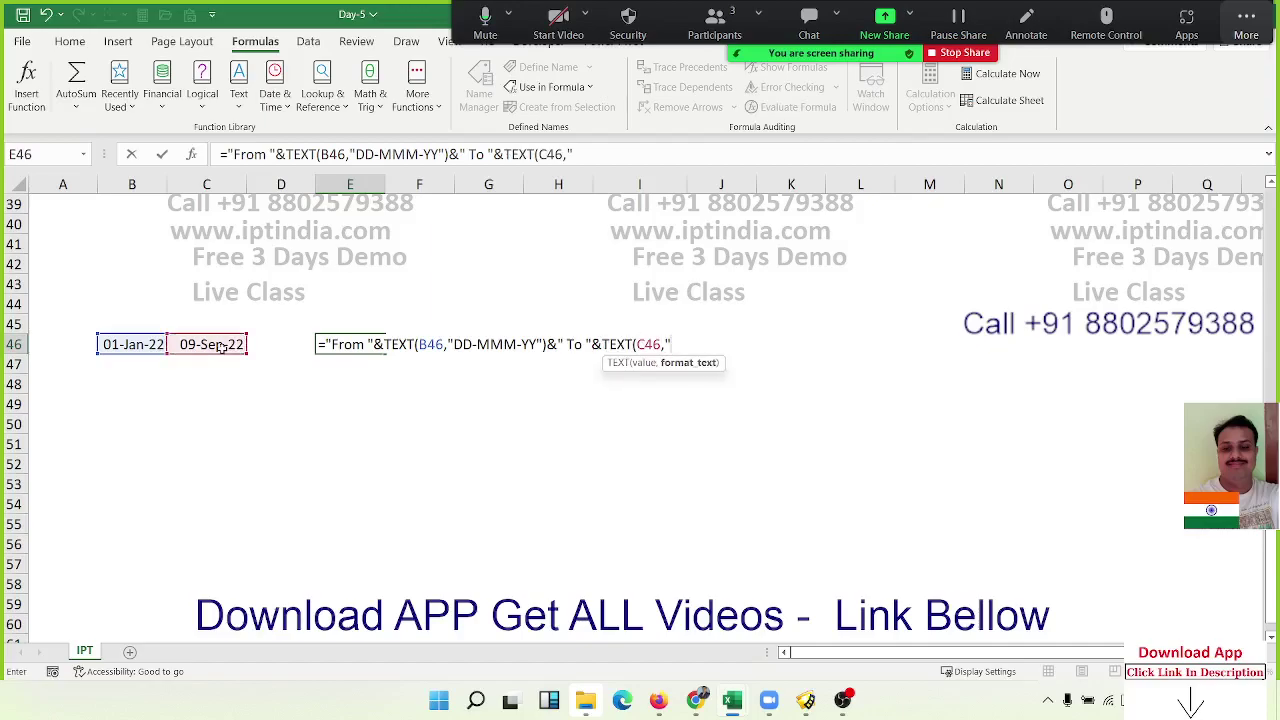
{"action": "type", "text": "DD-"}
{"action": "type", "text": "MMM-"}
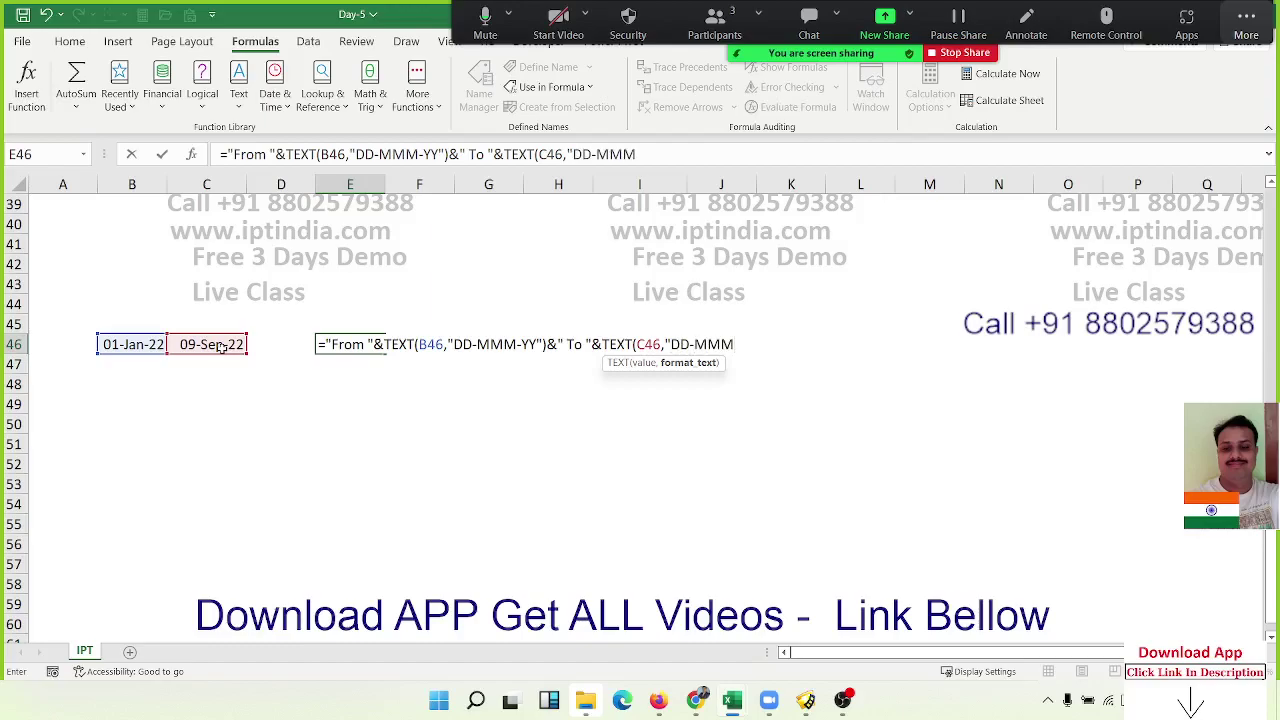
{"action": "type", "text": "YY\""}
{"action": "type", "text": ")"}
{"action": "key", "text": "Return"}
{"action": "key", "text": "Up"}
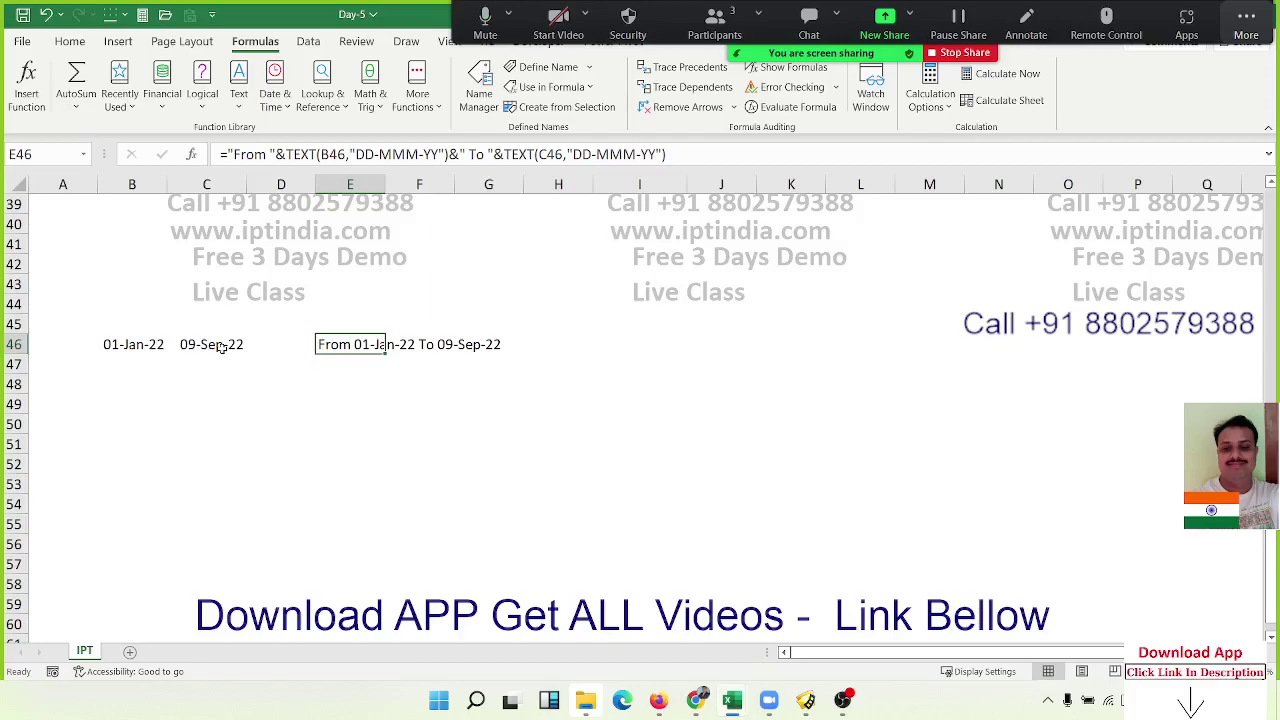
Review the dates and formula in row 46, then move to empty cell J46.
{"action": "left_click", "coordinate": [134, 360]}
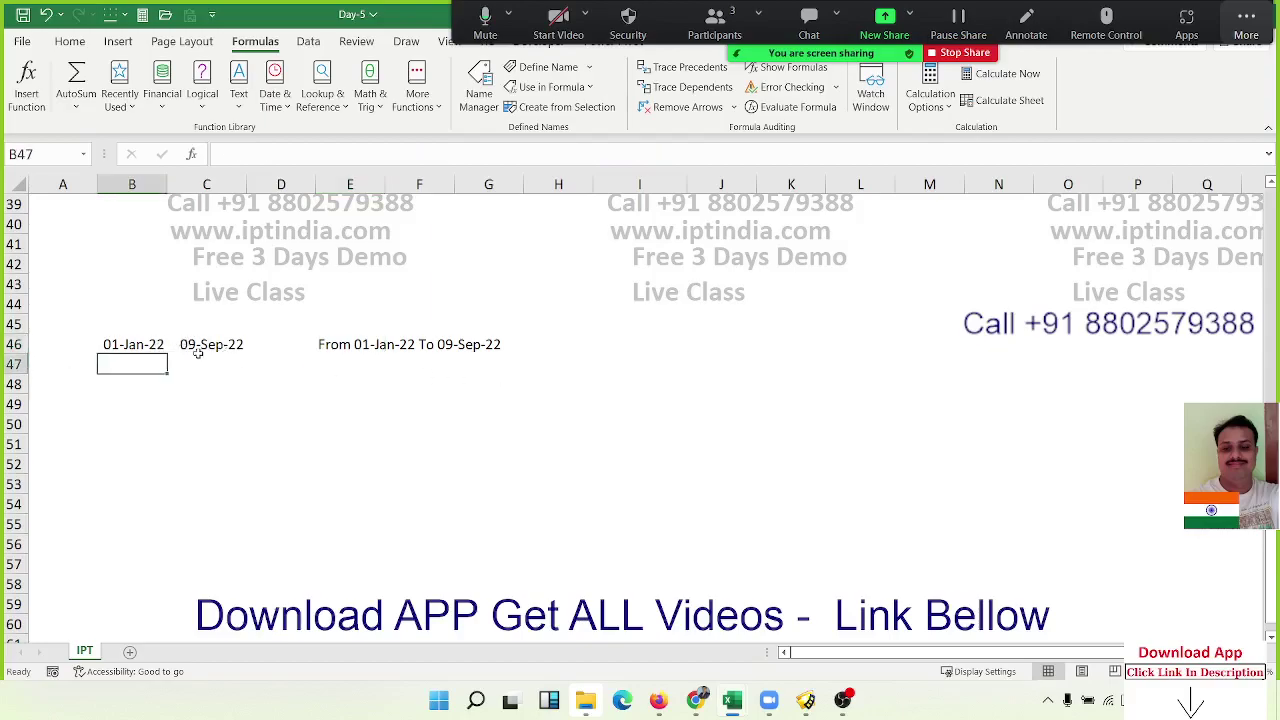
{"action": "left_click", "coordinate": [199, 347]}
{"action": "left_click", "coordinate": [130, 348]}
{"action": "left_click", "coordinate": [360, 347]}
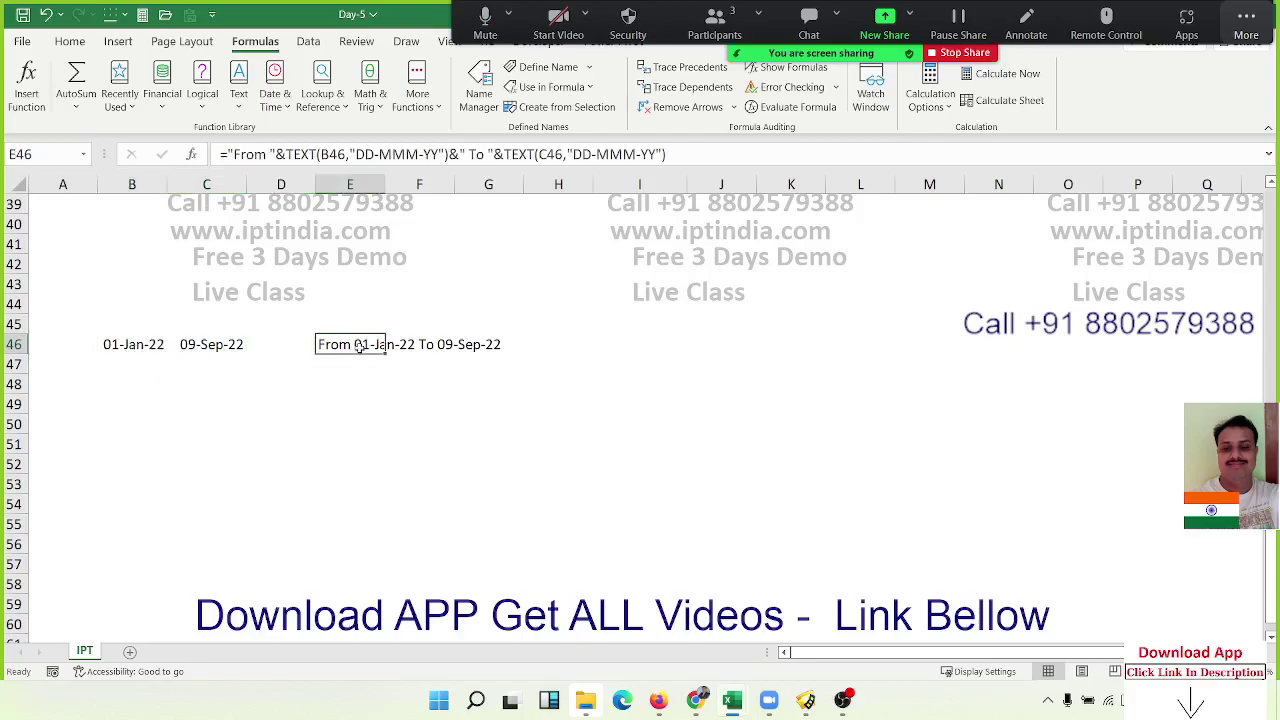
{"action": "left_click", "coordinate": [296, 378]}
{"action": "key", "text": "Up"}
{"action": "key", "text": "Right"}
{"action": "key", "text": "Down"}
{"action": "key", "text": "Down"}
{"action": "key", "text": "Down"}
{"action": "key", "text": "Down"}
{"action": "key", "text": "Down"}
{"action": "key", "text": "Left"}
{"action": "key", "text": "Left"}
{"action": "key", "text": "Left"}
{"action": "key", "text": "Up"}
{"action": "key", "text": "Up"}
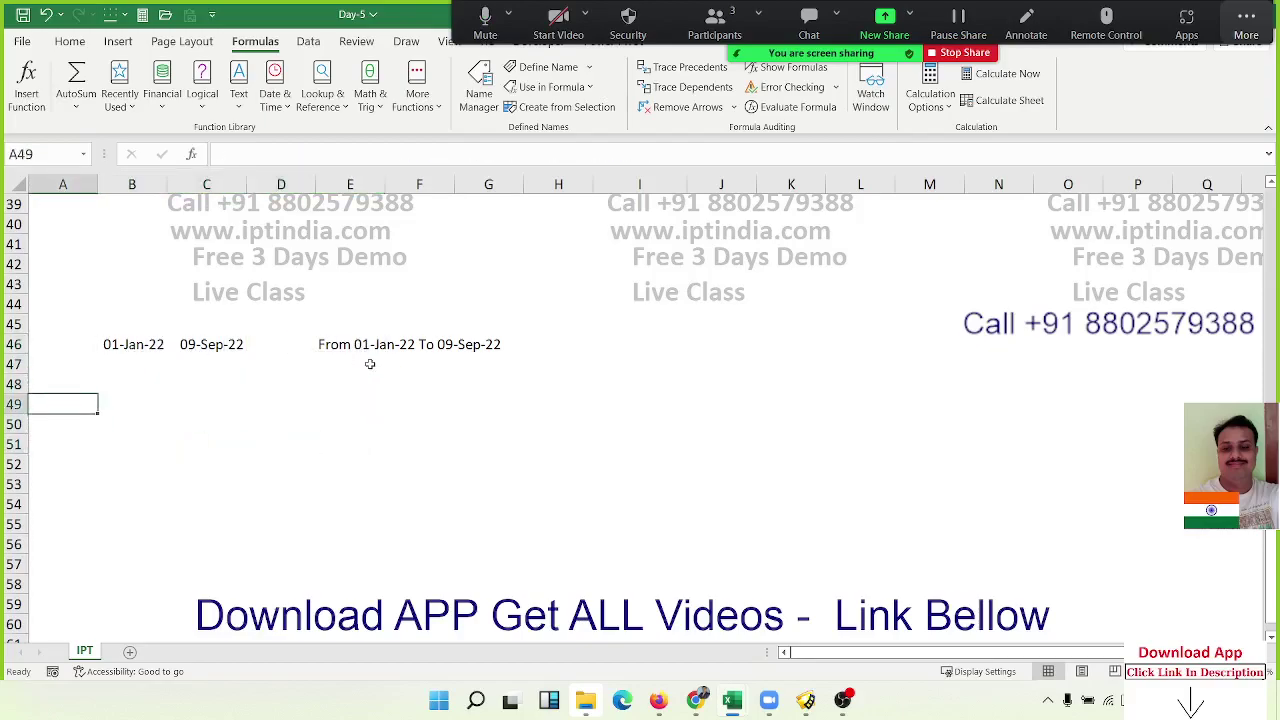
{"action": "key", "text": "Up"}
{"action": "key", "text": "Right"}
{"action": "key", "text": "Up"}
{"action": "key", "text": "Up"}
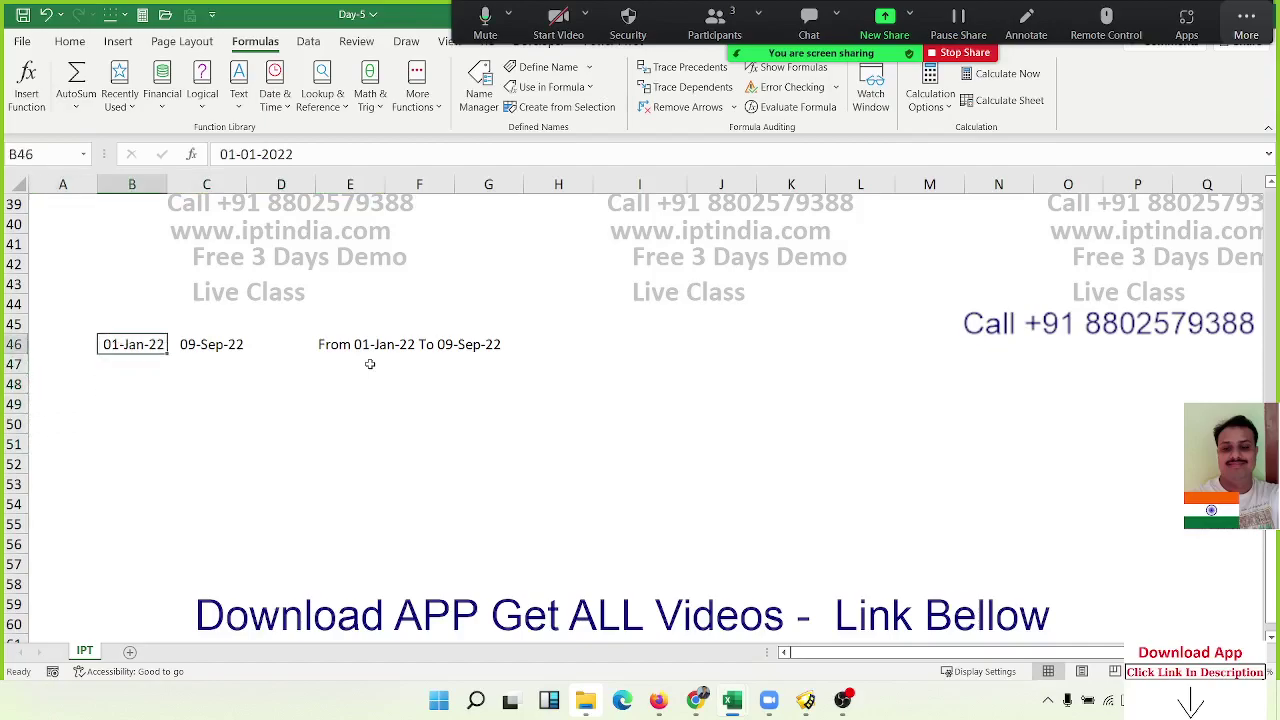
{"action": "key", "text": "Right"}
{"action": "key", "text": "Right"}
{"action": "key", "text": "Right"}
{"action": "key", "text": "Right"}
{"action": "key", "text": "Down"}
{"action": "key", "text": "Down"}
{"action": "key", "text": "Down"}
{"action": "key", "text": "Down"}
{"action": "key", "text": "Right"}
{"action": "key", "text": "Right"}
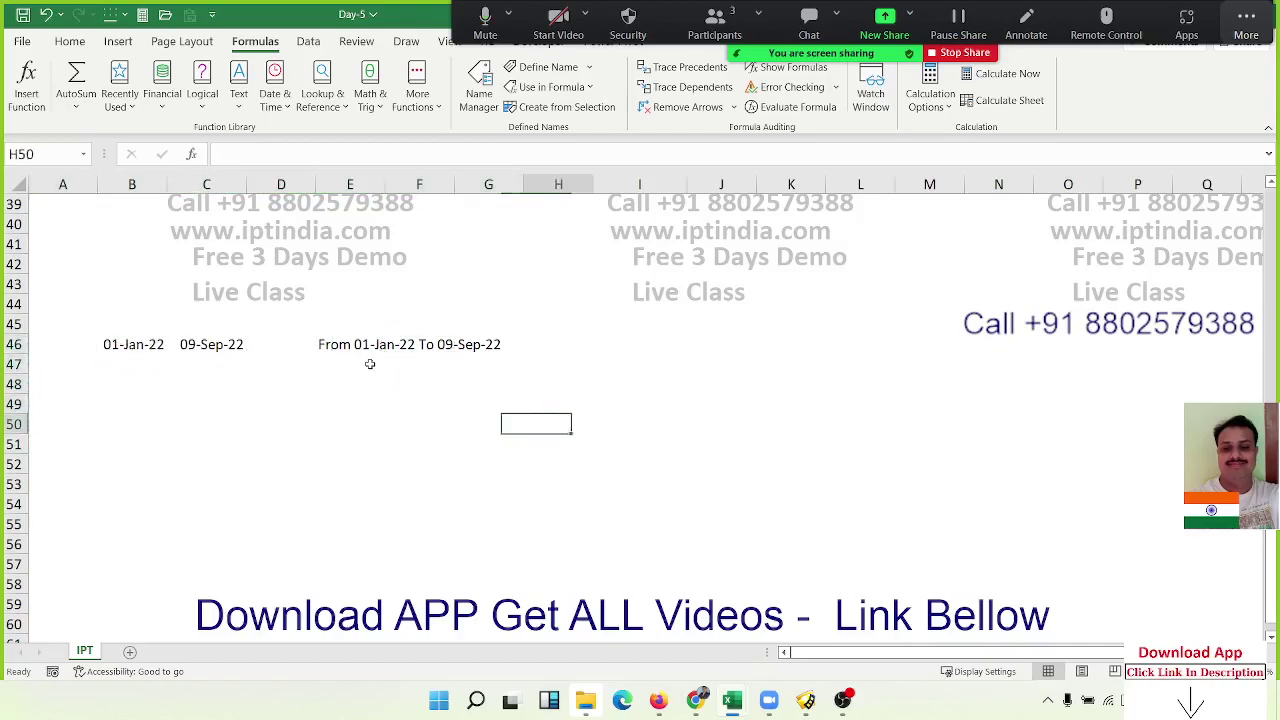
{"action": "key", "text": "Right"}
{"action": "key", "text": "Right"}
{"action": "key", "text": "Up"}
{"action": "key", "text": "Up"}
{"action": "key", "text": "Up"}
{"action": "key", "text": "Up"}
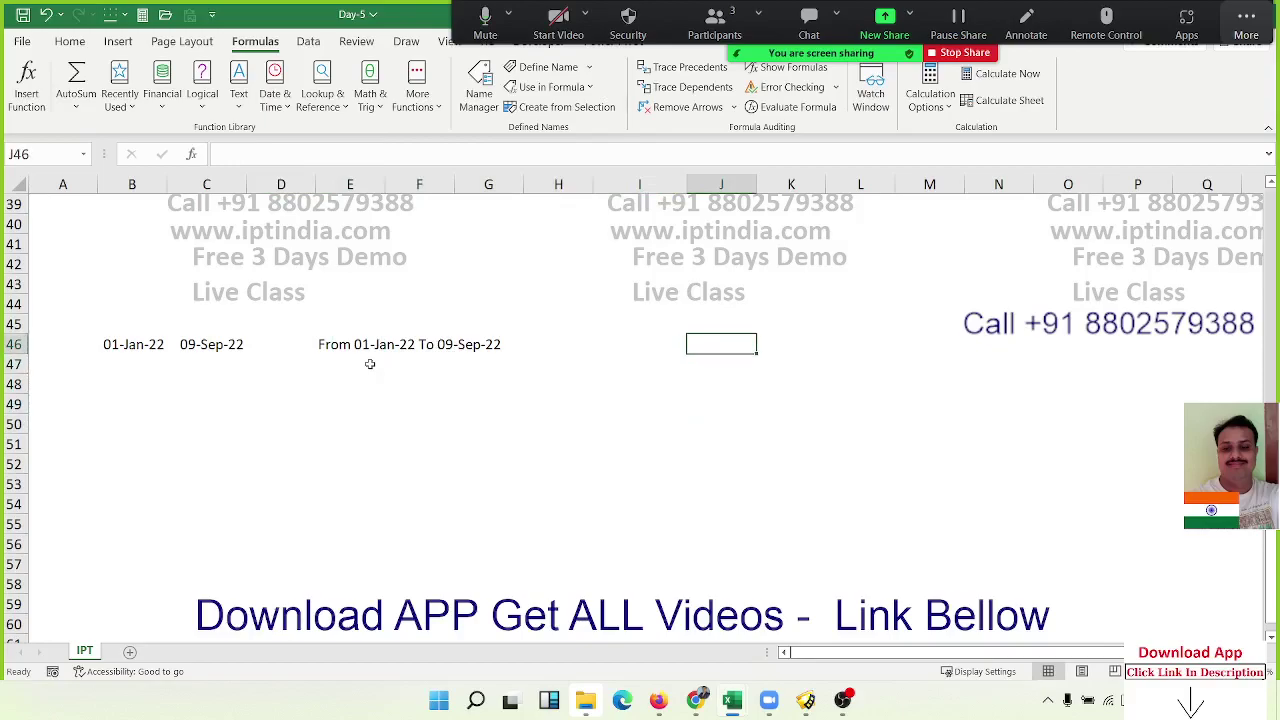
Enter 23.03.2022 in J46, fill it down to J53, and select J46:J53.
{"action": "type", "text": "23."}
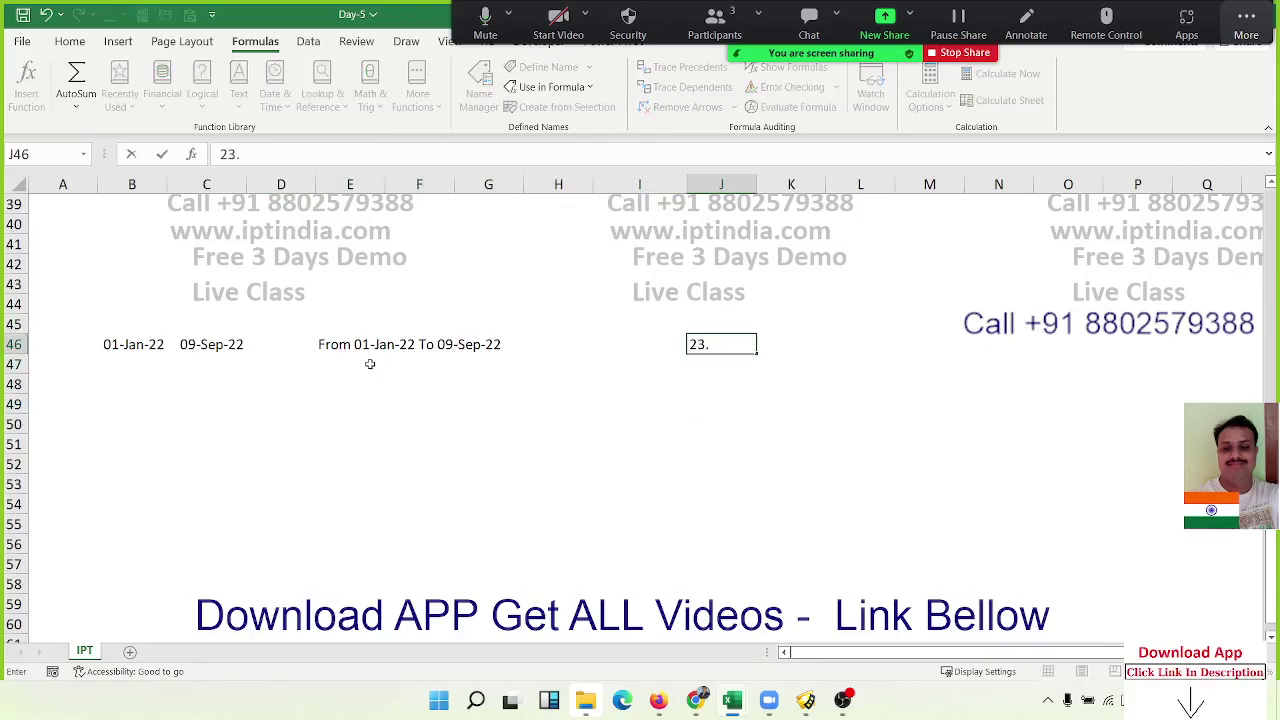
{"action": "type", "text": "03.20"}
{"action": "type", "text": "20"}
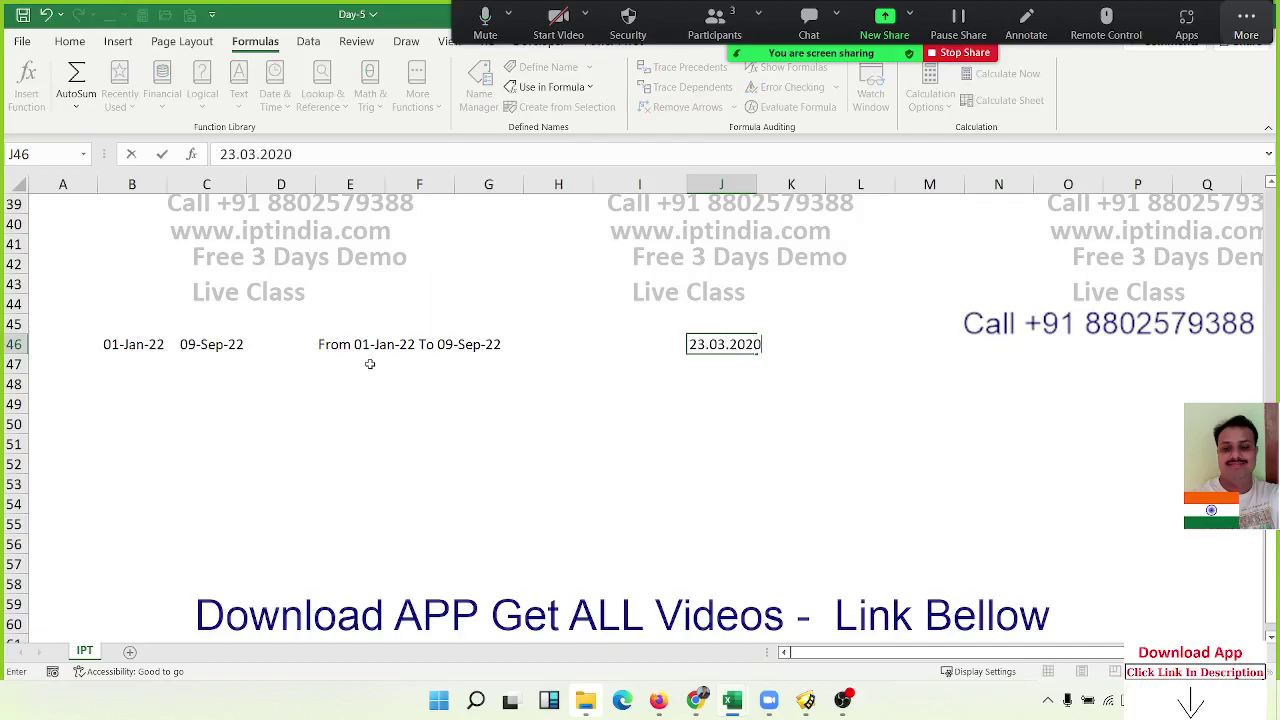
{"action": "key", "text": "BackSpace"}
{"action": "type", "text": "2"}
{"action": "key", "text": "shift+Down"}
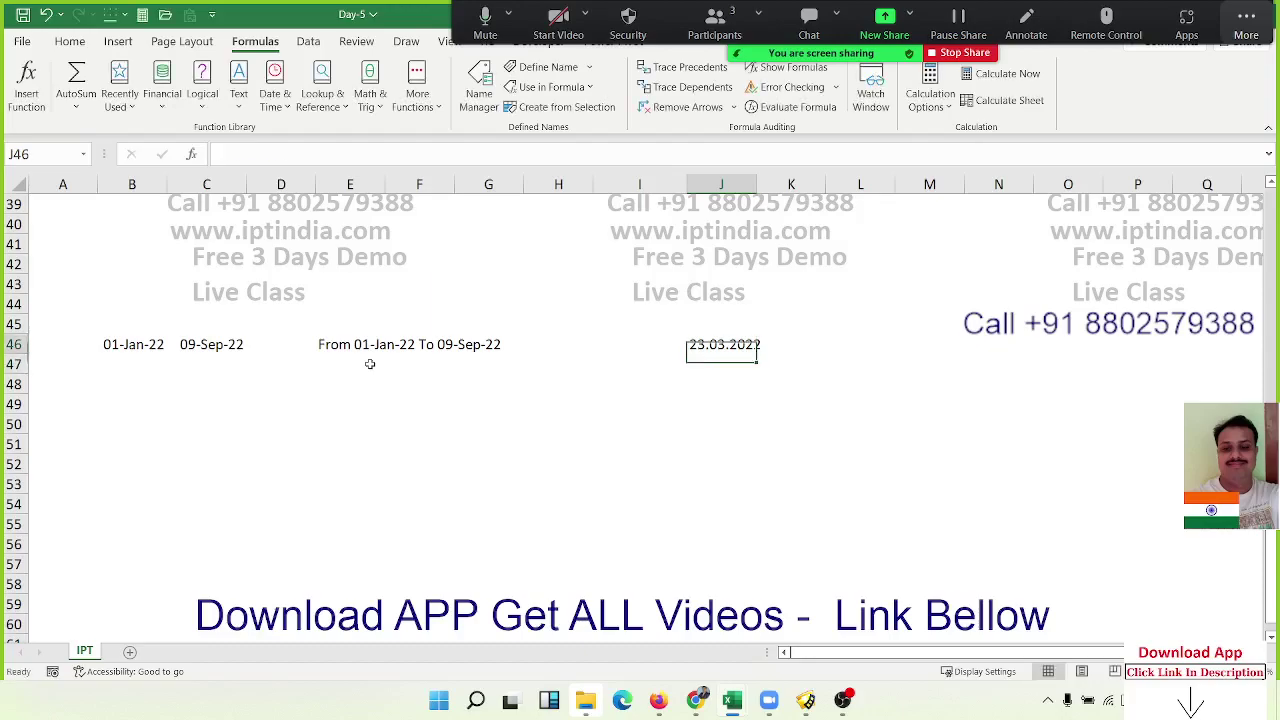
{"action": "key", "text": "shift+Down"}
{"action": "key", "text": "shift+Down"}
{"action": "key", "text": "shift+Down"}
{"action": "key", "text": "shift+Down"}
{"action": "key", "text": "shift+Down"}
{"action": "key", "text": "shift+Down"}
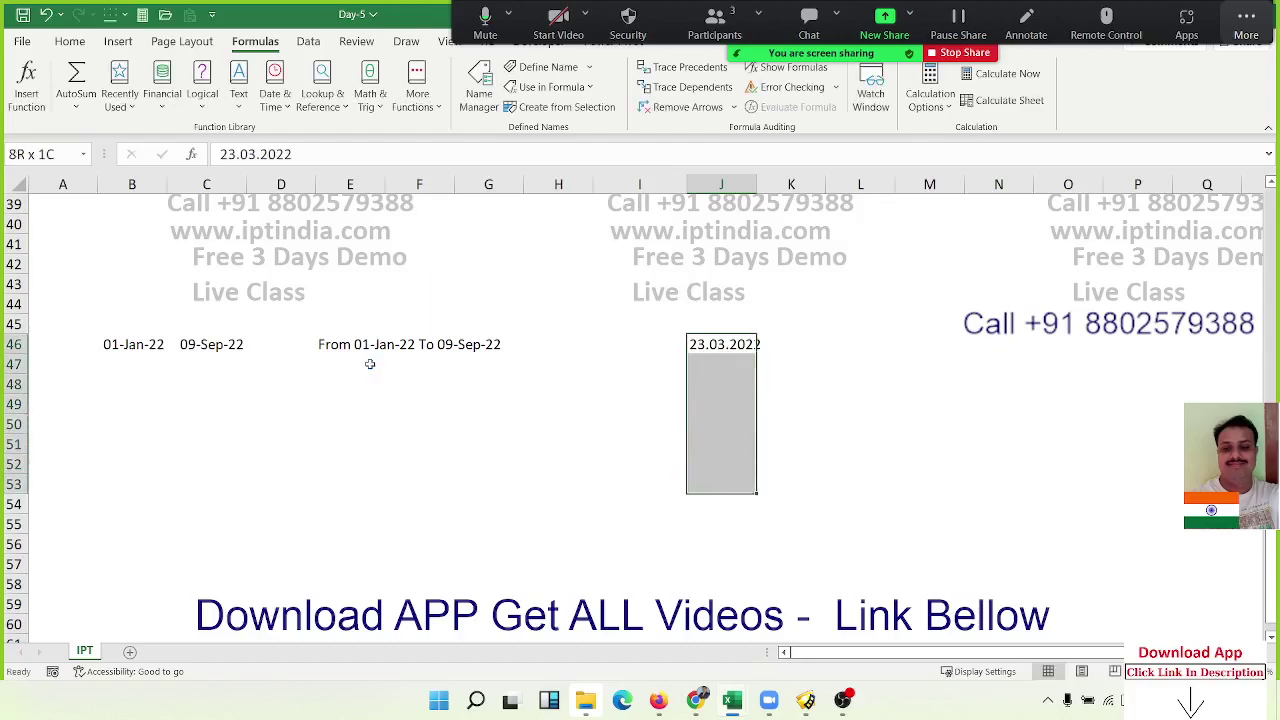
{"action": "key", "text": "ctrl+d"}
{"action": "key", "text": "Right"}
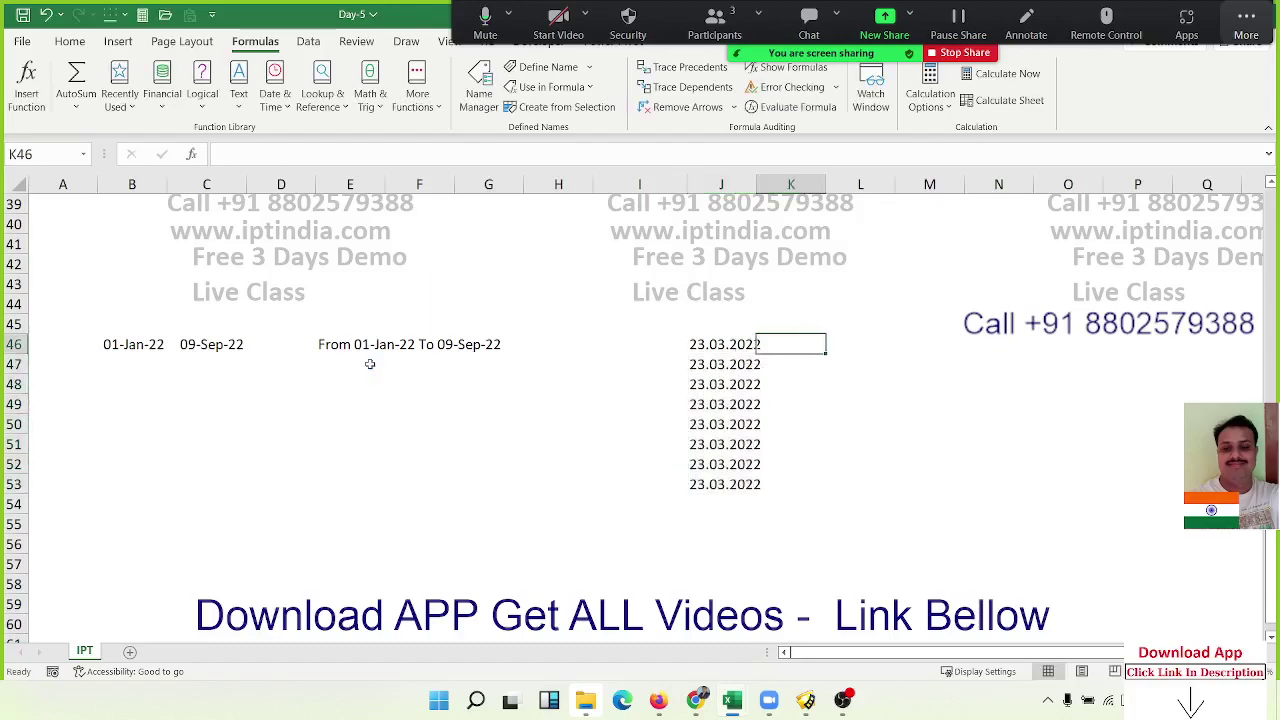
{"action": "key", "text": "Left"}
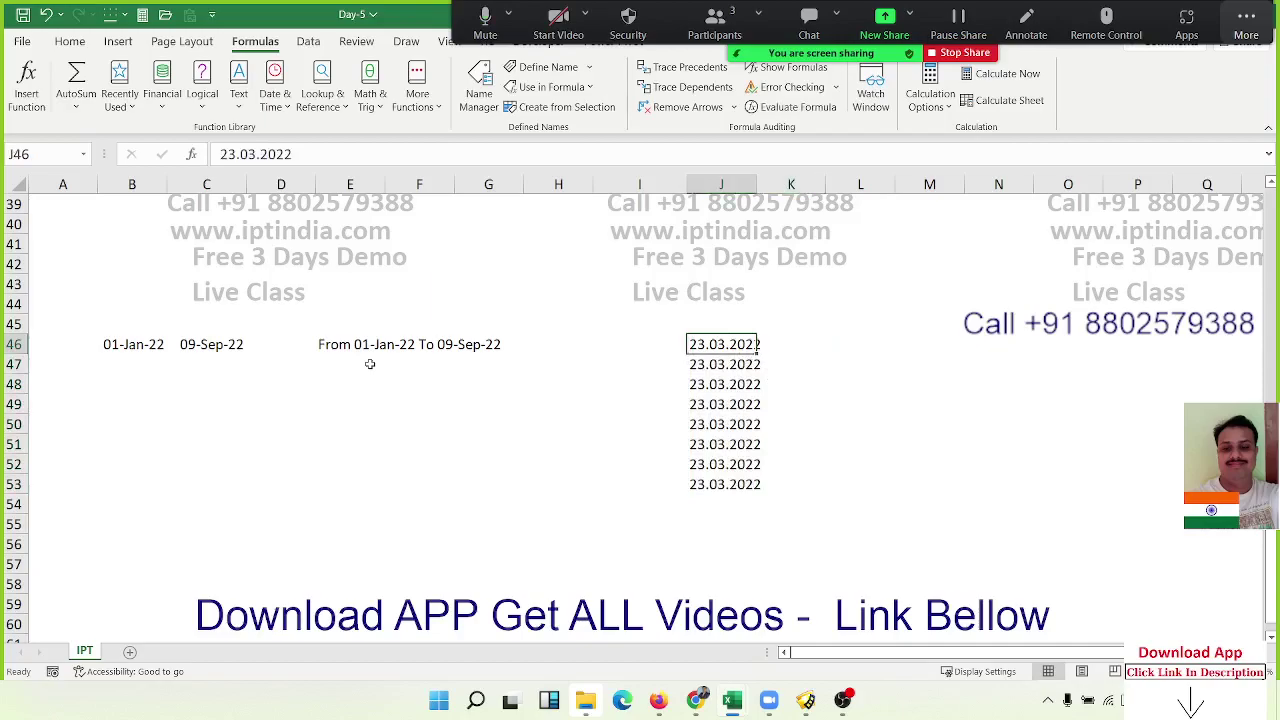
{"action": "key", "text": "ctrl+shift+Down"}
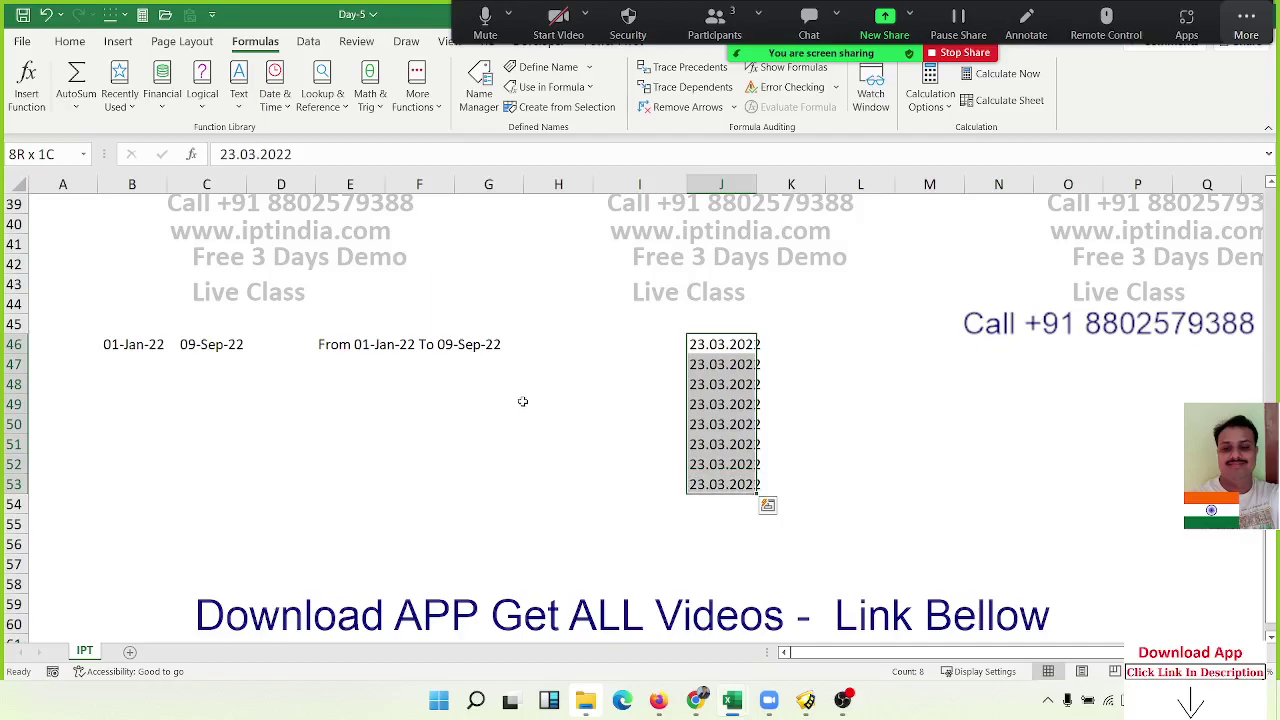
Convert J46:J53 to real dates using Text to Columns with DMY date format.
{"action": "left_click", "coordinate": [305, 44]}
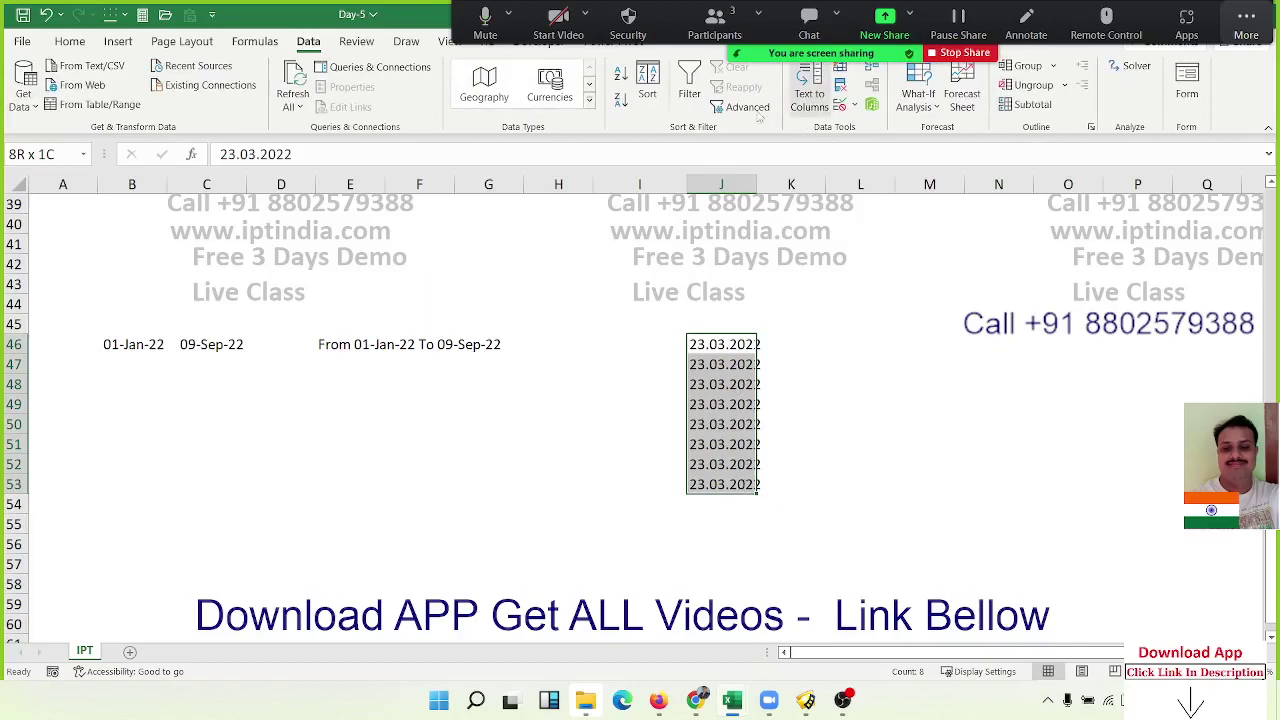
{"action": "key", "text": "ctrl+q"}
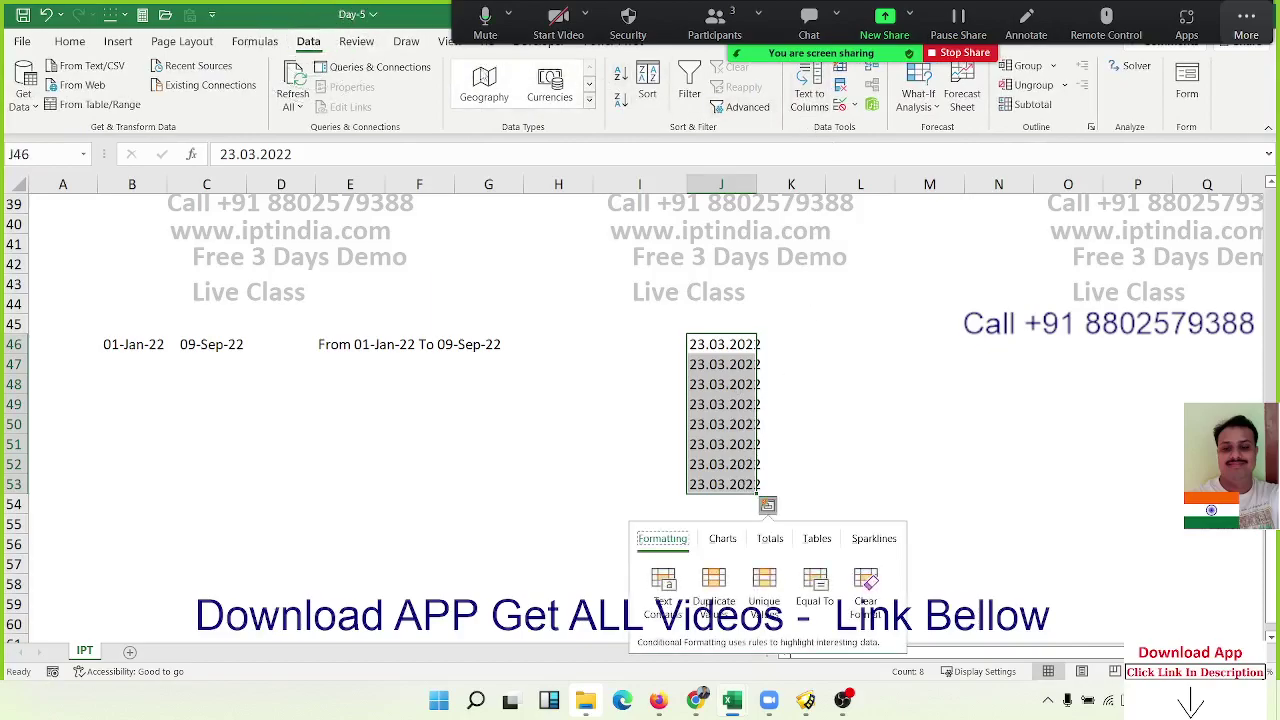
{"action": "key", "text": "Escape"}
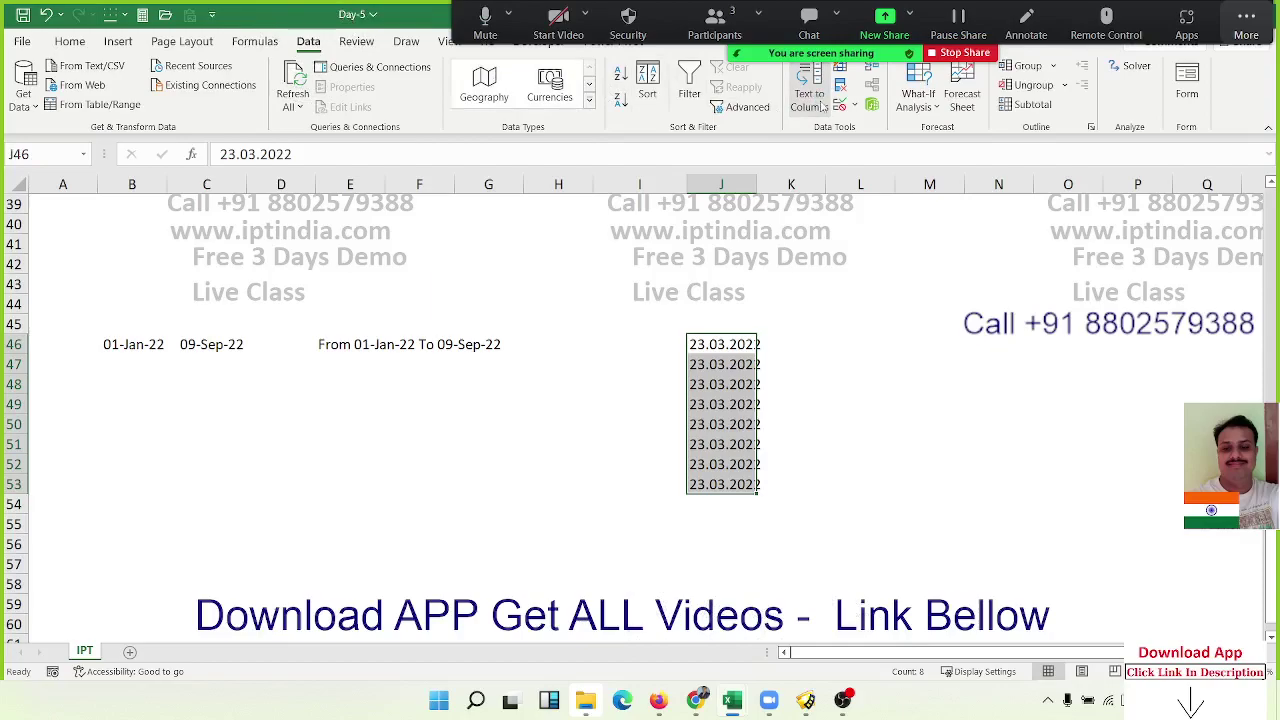
{"action": "left_click", "coordinate": [810, 98]}
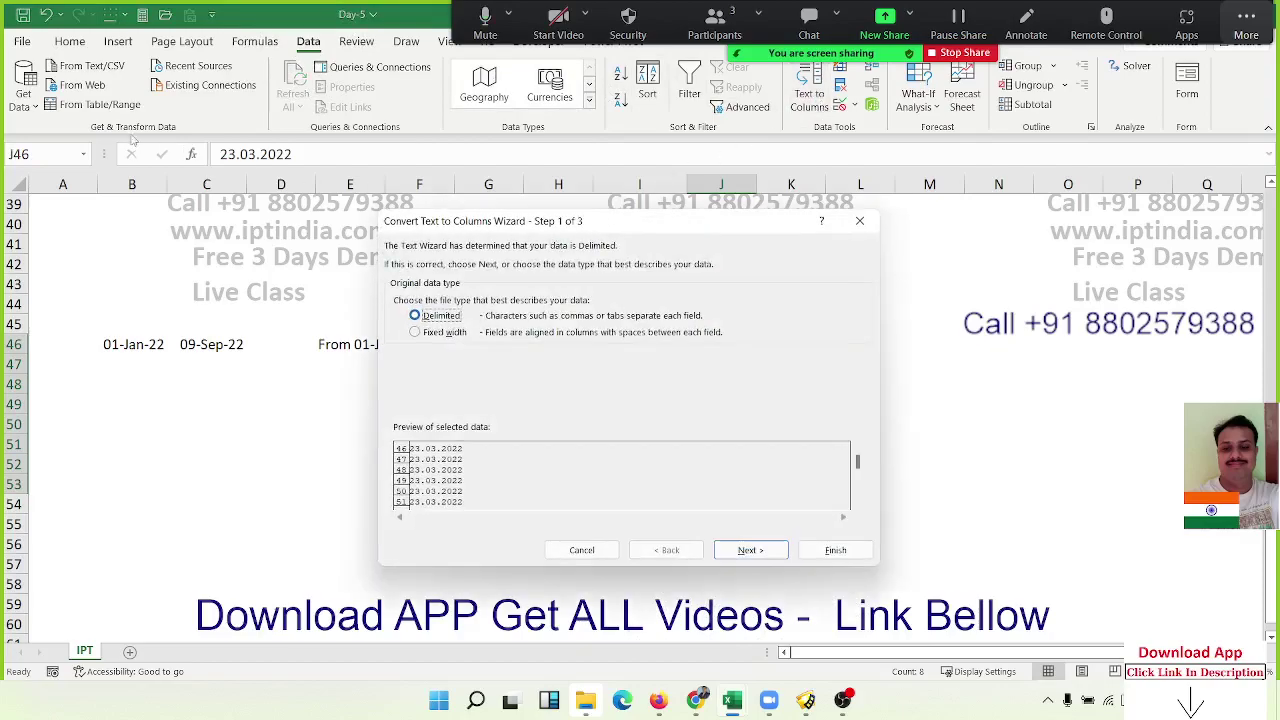
{"action": "left_click_drag", "start_coordinate": [437, 221], "coordinate": [139, 151]}
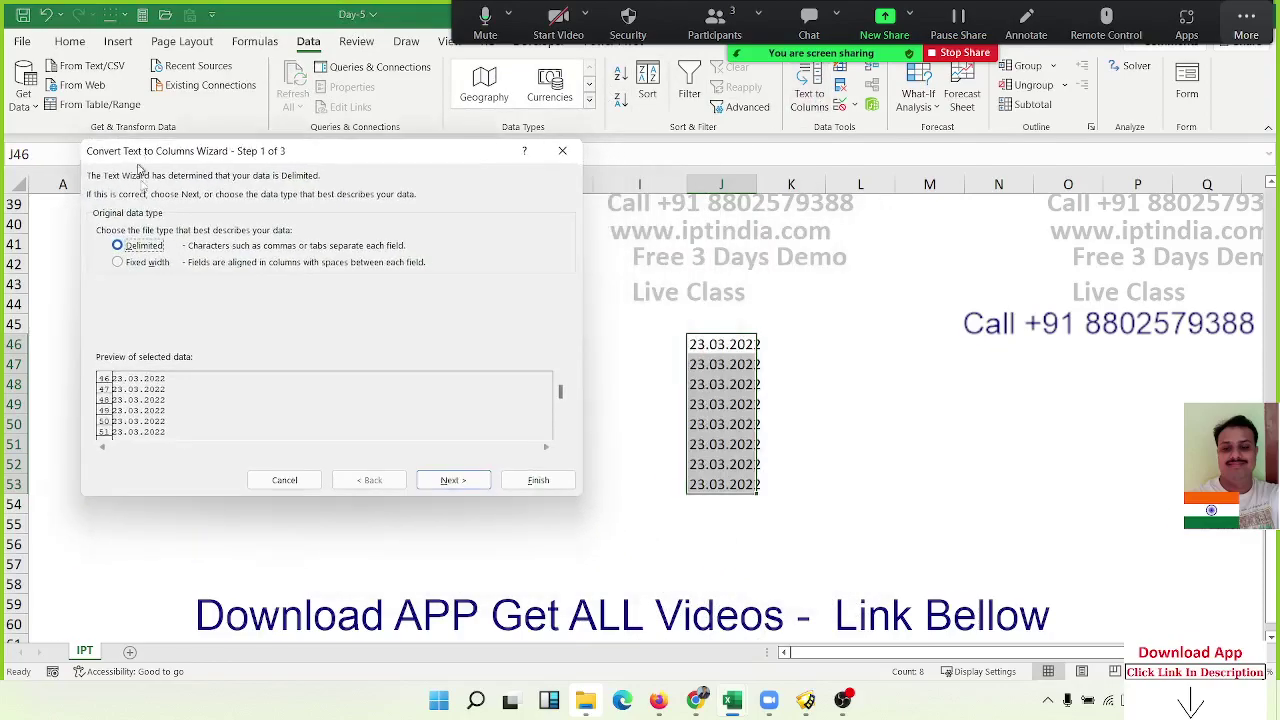
{"action": "left_click", "coordinate": [453, 480]}
{"action": "left_click", "coordinate": [453, 480]}
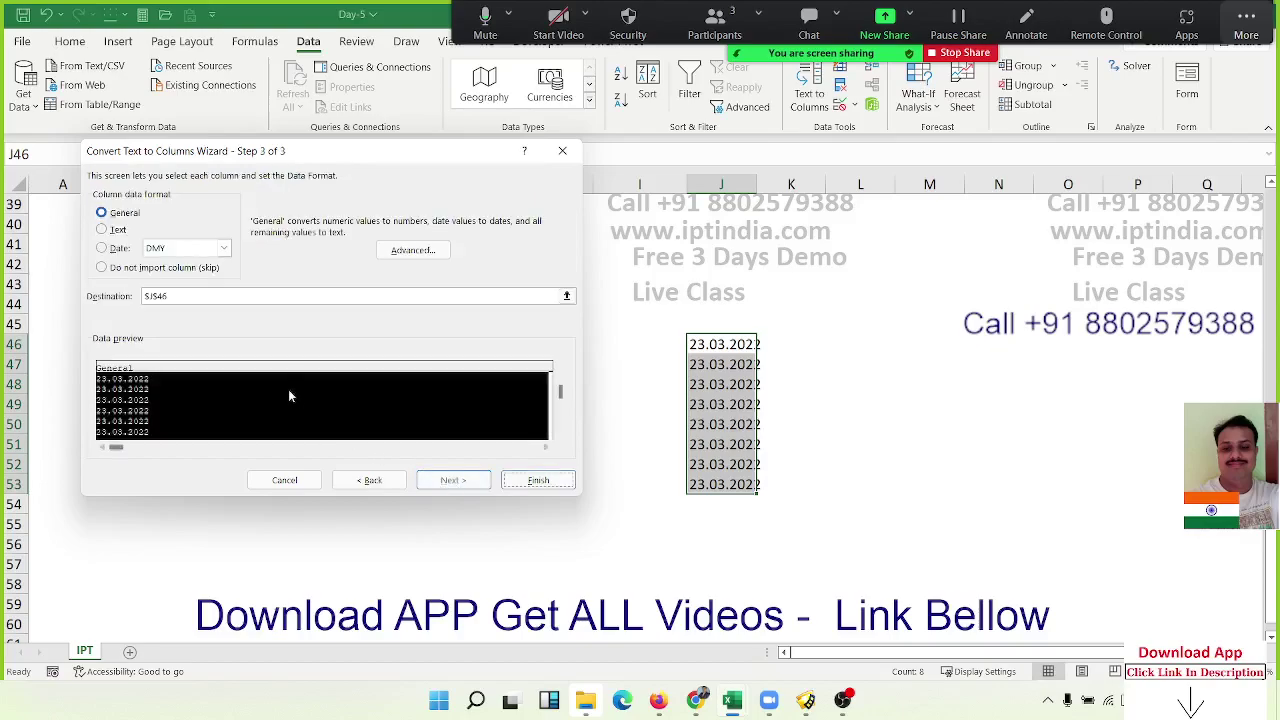
{"action": "left_click", "coordinate": [119, 249]}
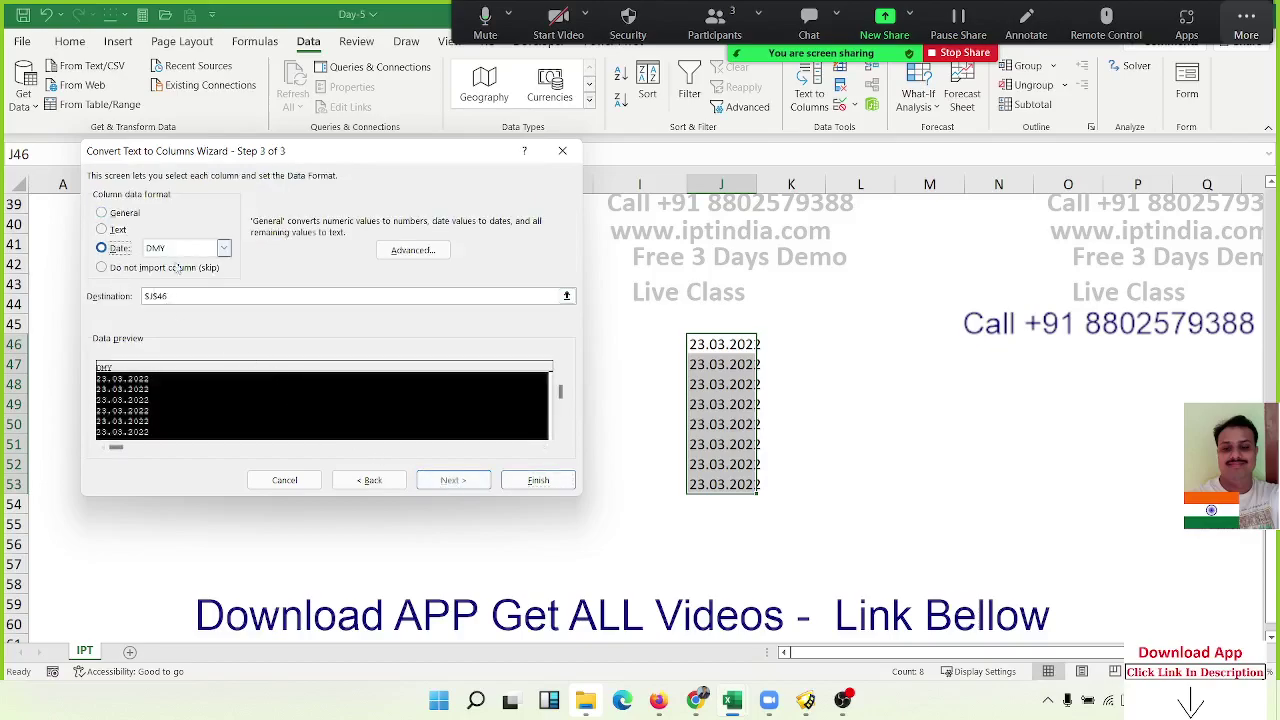
{"action": "left_click", "coordinate": [538, 480]}
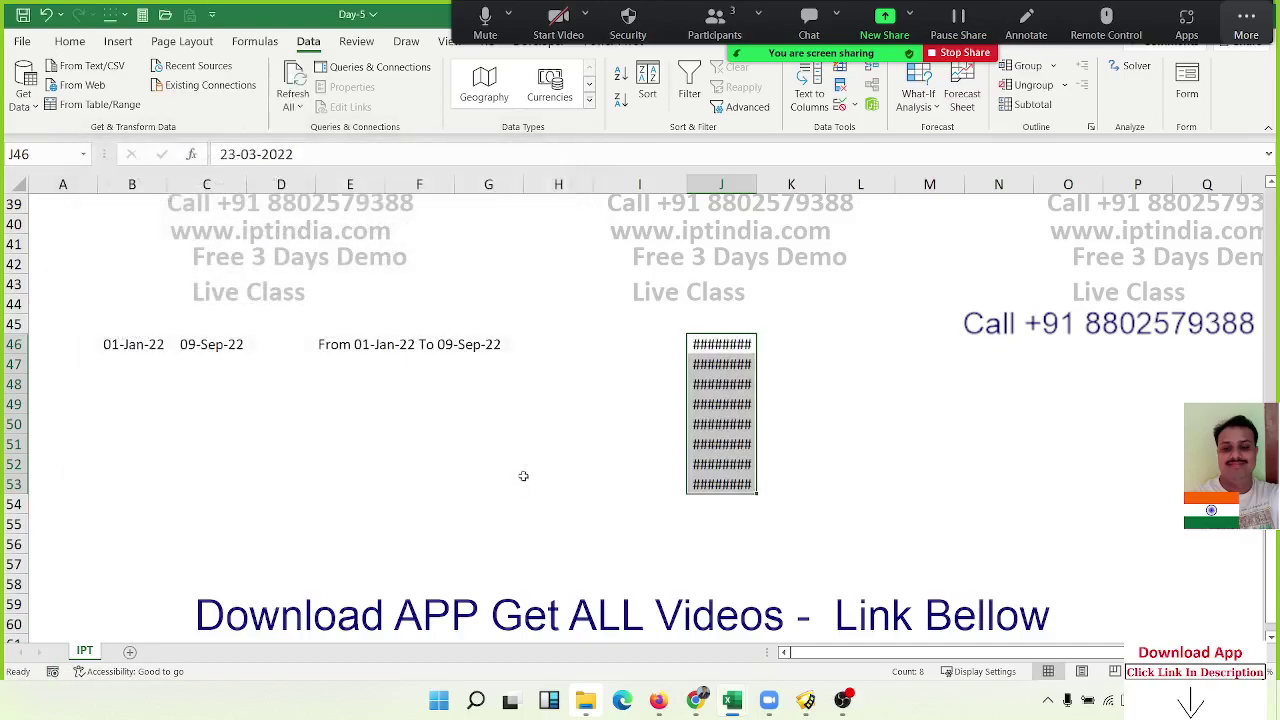
Widen column J so the 23-03-2022 dates display fully.
{"action": "double_click", "coordinate": [752, 184]}
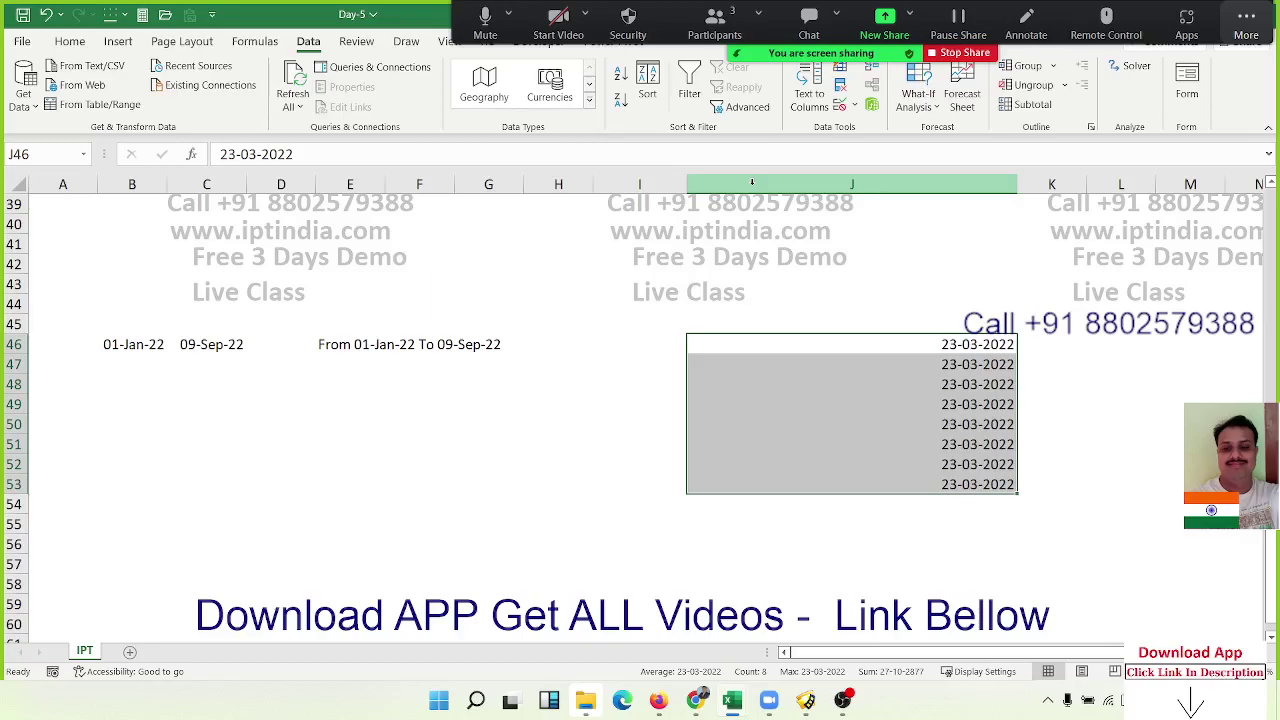
{"action": "key", "text": "ctrl+z"}
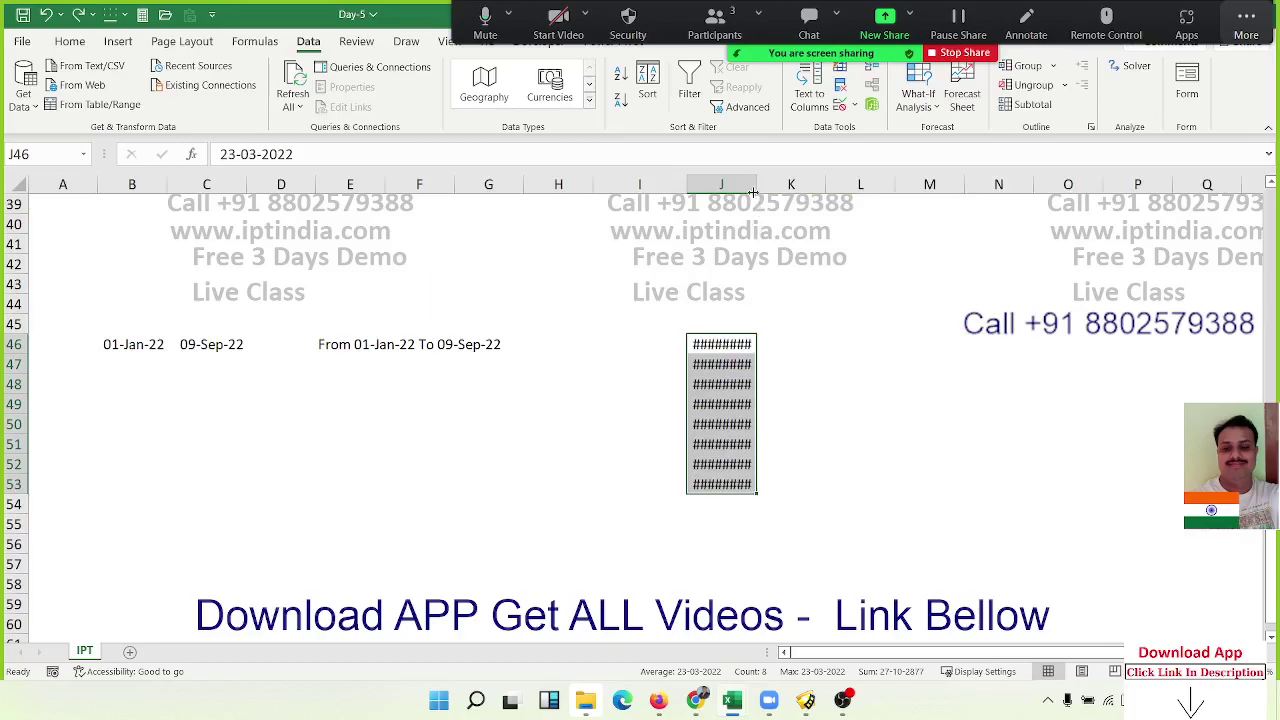
{"action": "left_click_drag", "start_coordinate": [752, 192], "coordinate": [787, 186]}
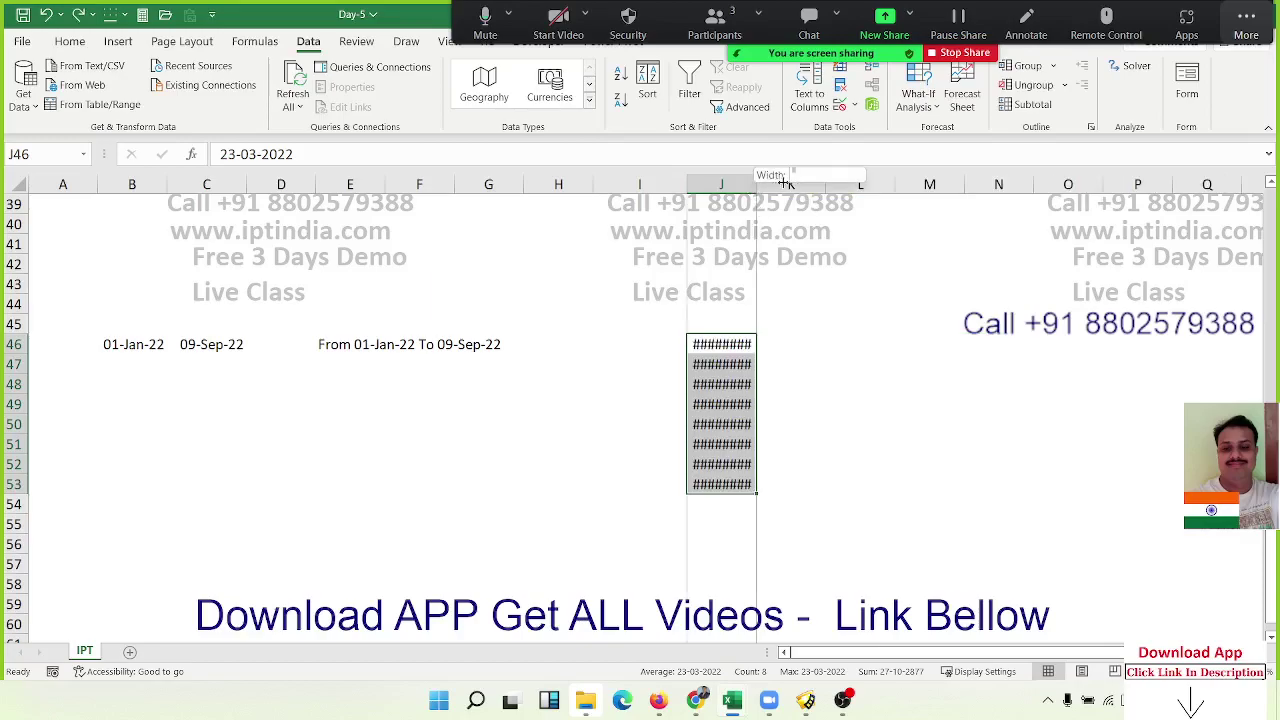
{"action": "left_click", "coordinate": [195, 481]}
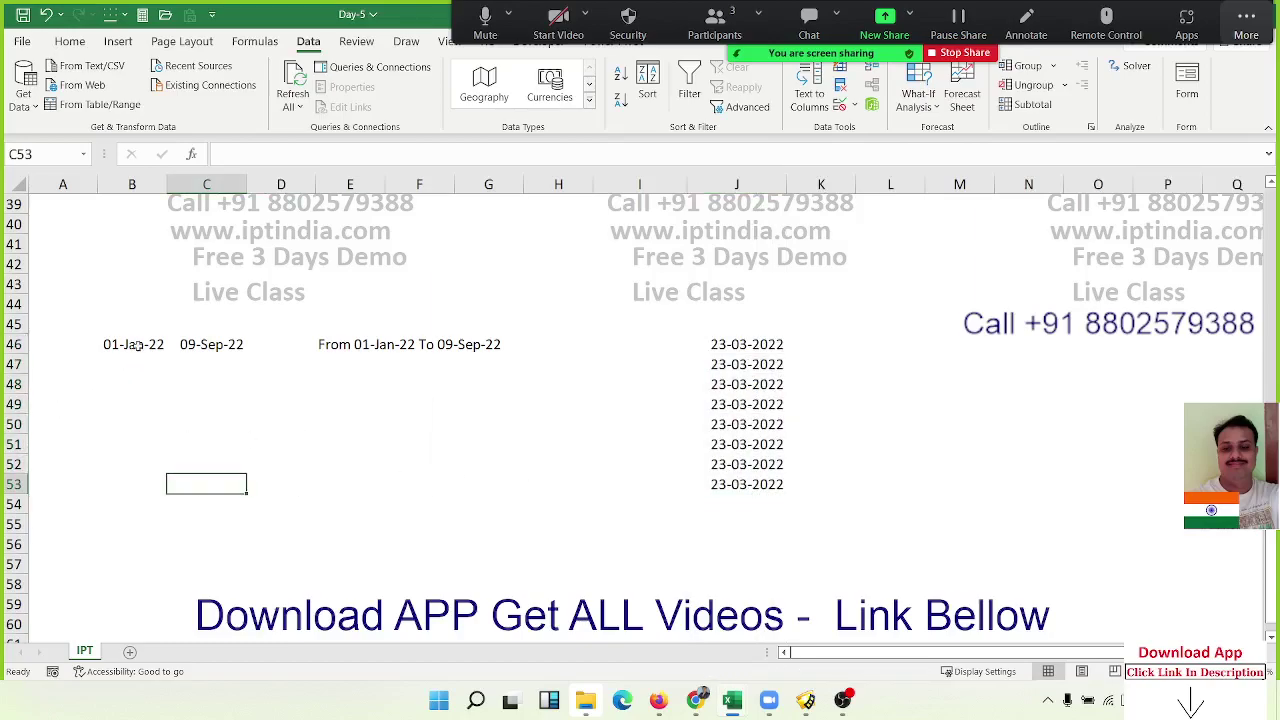
Check E46's formula, select cell B49, and show the Formulas tab's function library.
{"action": "left_click", "coordinate": [322, 345]}
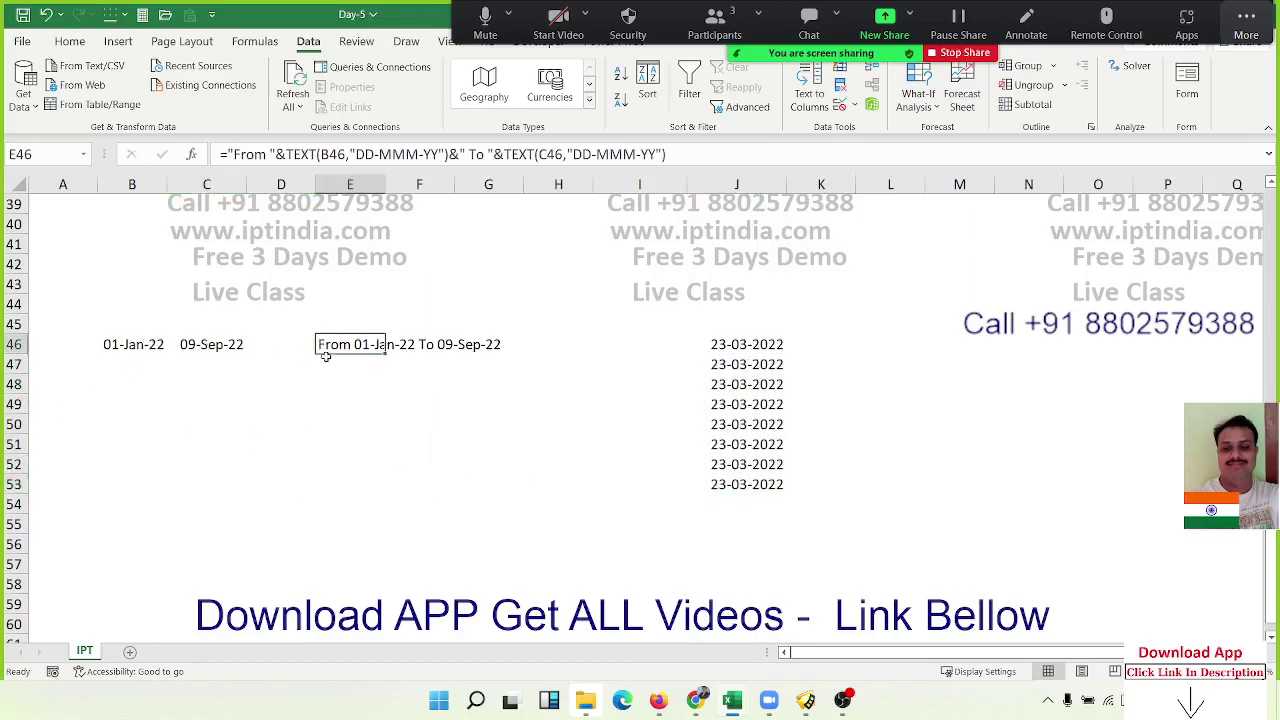
{"action": "left_click", "coordinate": [298, 427]}
{"action": "scroll", "coordinate": [298, 430], "scroll_direction": "up", "scroll_amount": 3}
{"action": "scroll", "coordinate": [298, 432], "scroll_direction": "up", "scroll_amount": 4}
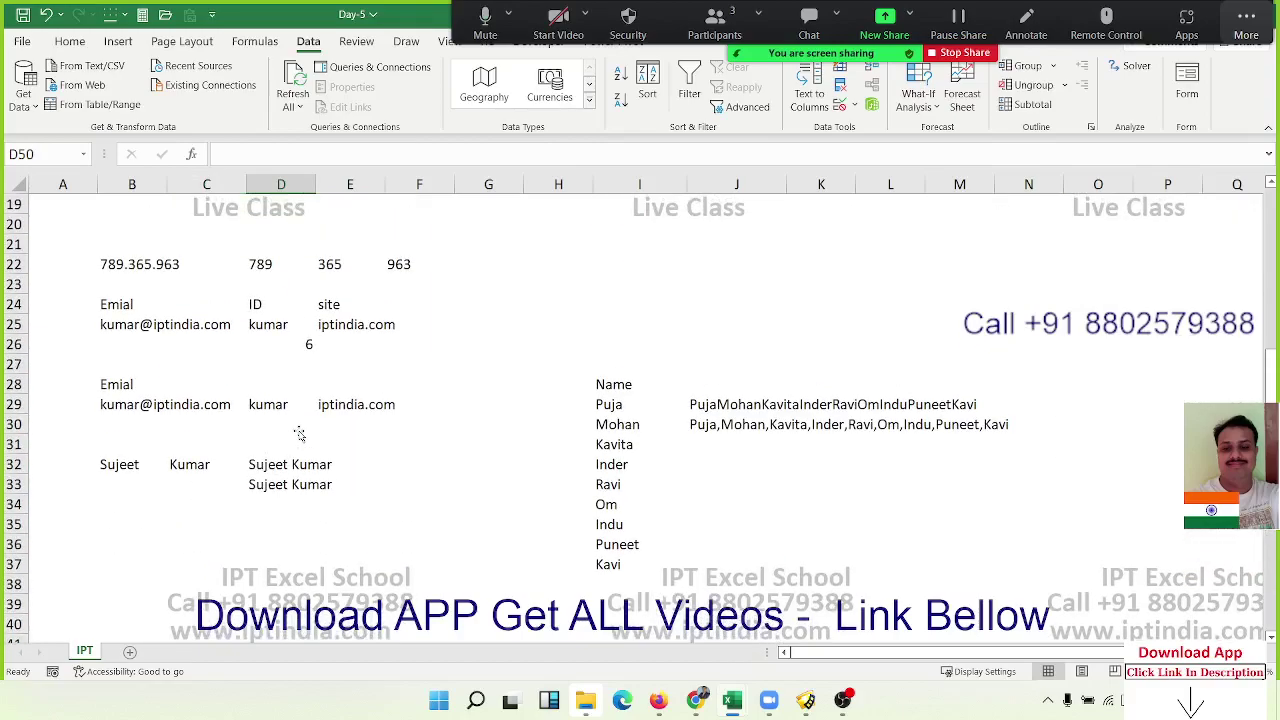
{"action": "scroll", "coordinate": [298, 432], "scroll_direction": "down", "scroll_amount": 3}
{"action": "scroll", "coordinate": [298, 430], "scroll_direction": "down", "scroll_amount": 3}
{"action": "scroll", "coordinate": [298, 430], "scroll_direction": "down", "scroll_amount": 1}
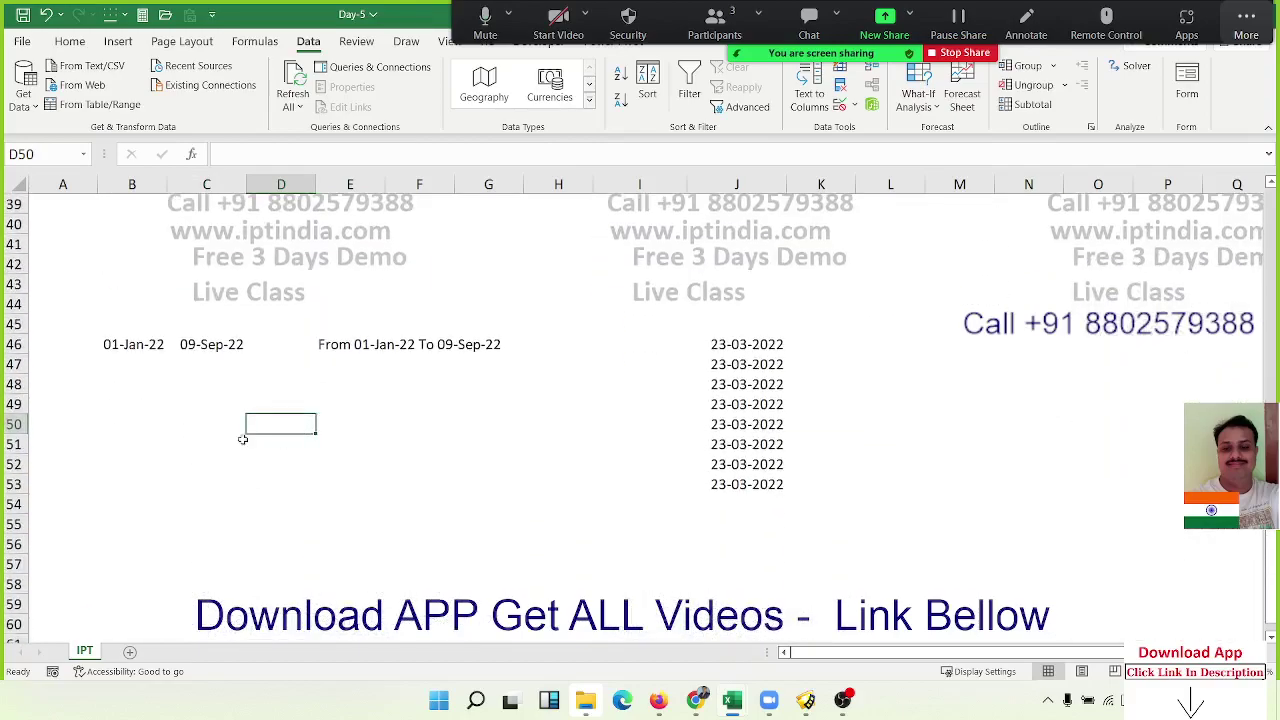
{"action": "scroll", "coordinate": [242, 439], "scroll_direction": "down", "scroll_amount": 3}
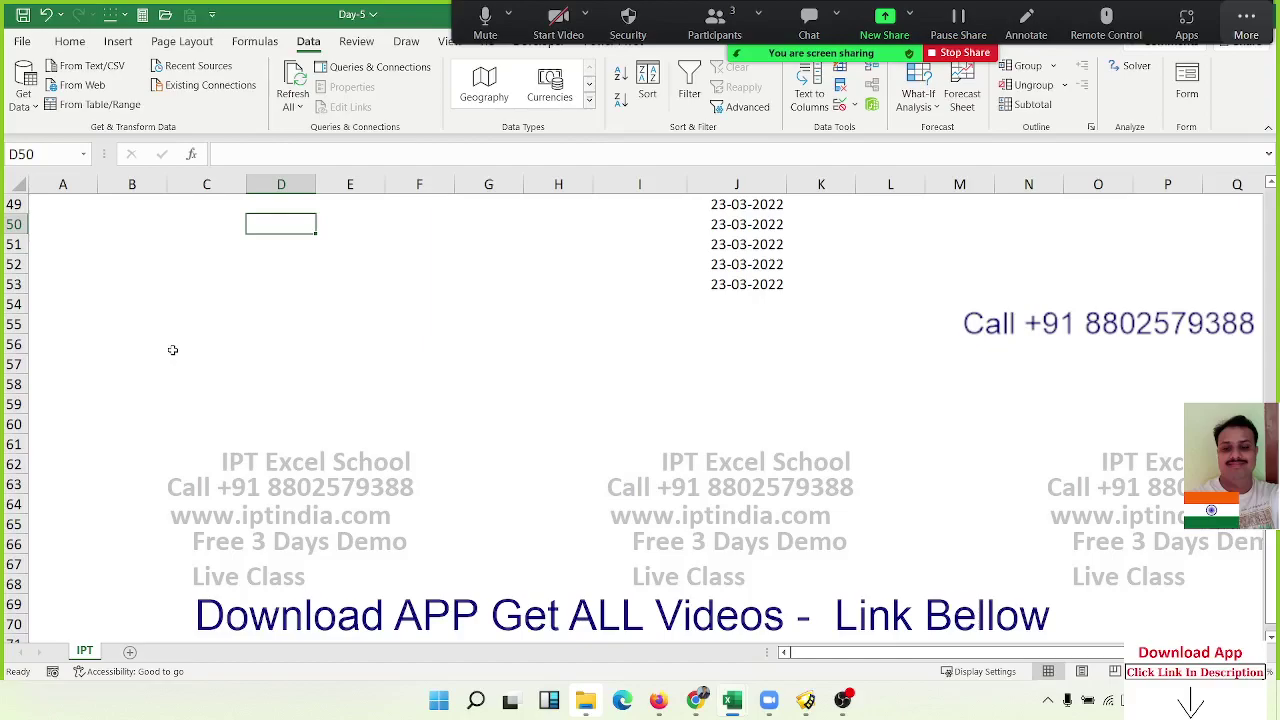
{"action": "left_click", "coordinate": [189, 226]}
{"action": "scroll", "coordinate": [178, 300], "scroll_direction": "up", "scroll_amount": 3}
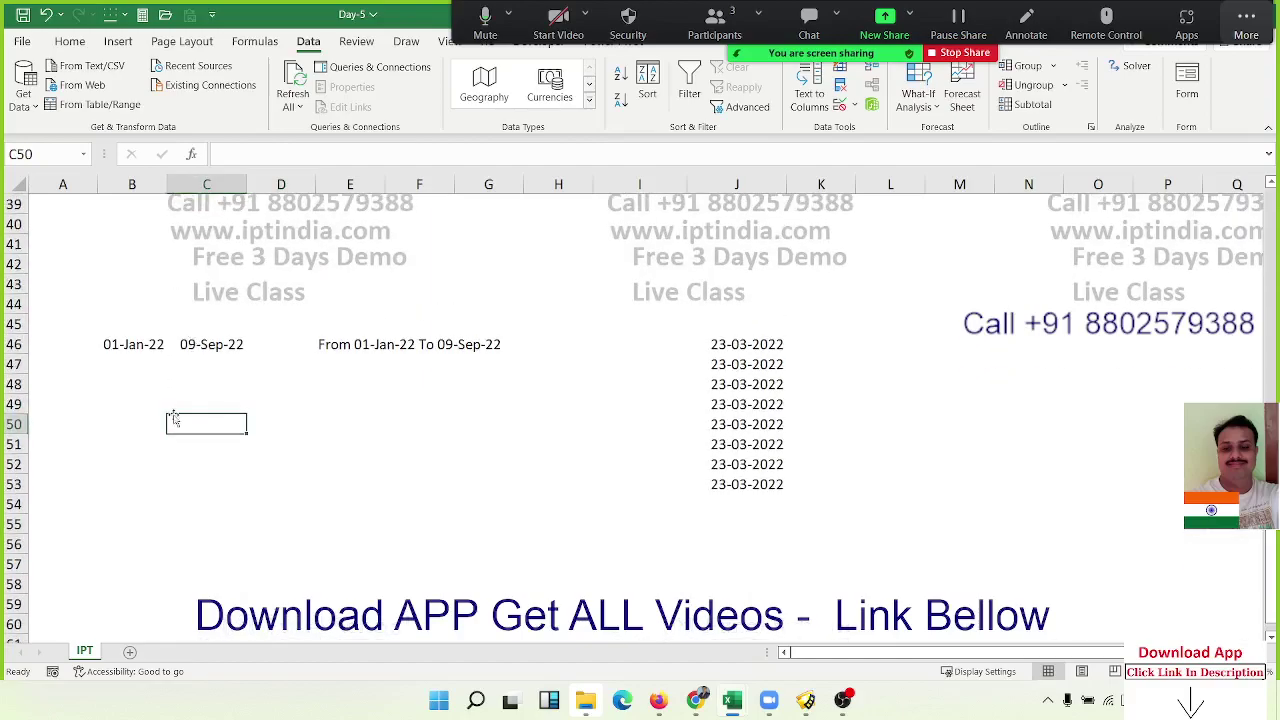
{"action": "left_click", "coordinate": [112, 401]}
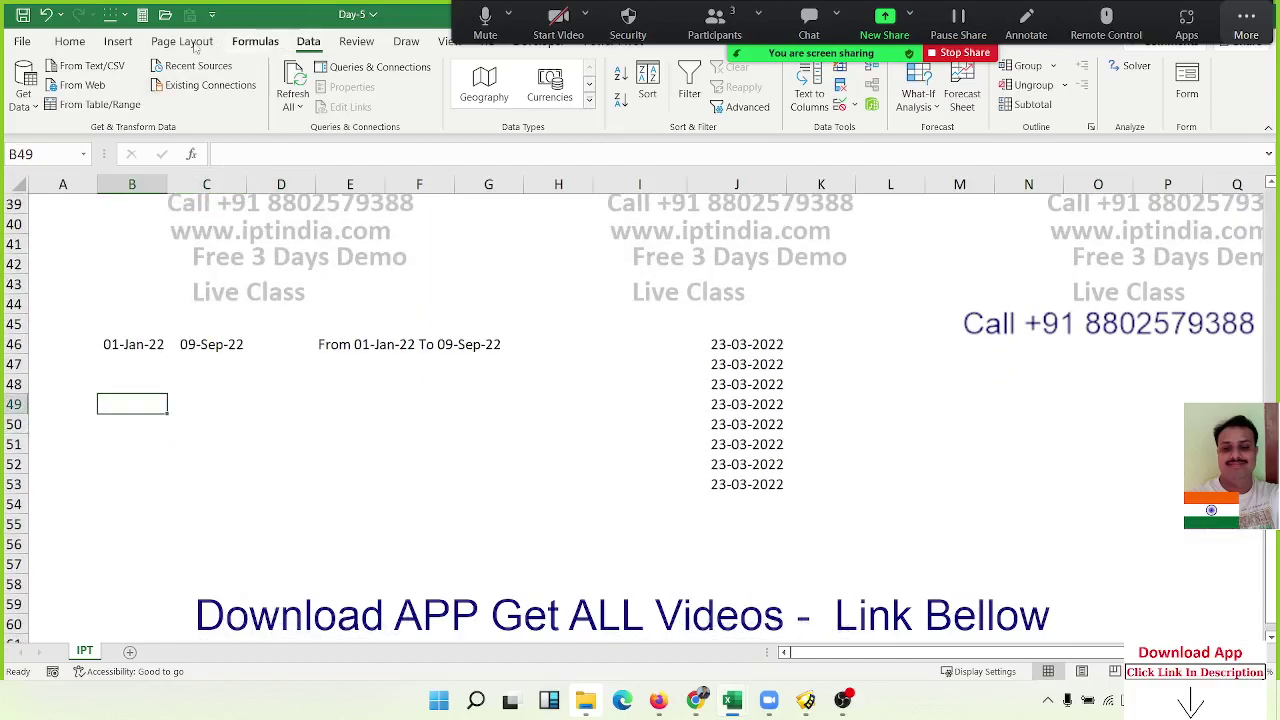
{"action": "left_click", "coordinate": [255, 41]}
Browse the Text functions list, then type a three-word full name into B49.
{"action": "left_click", "coordinate": [238, 100]}
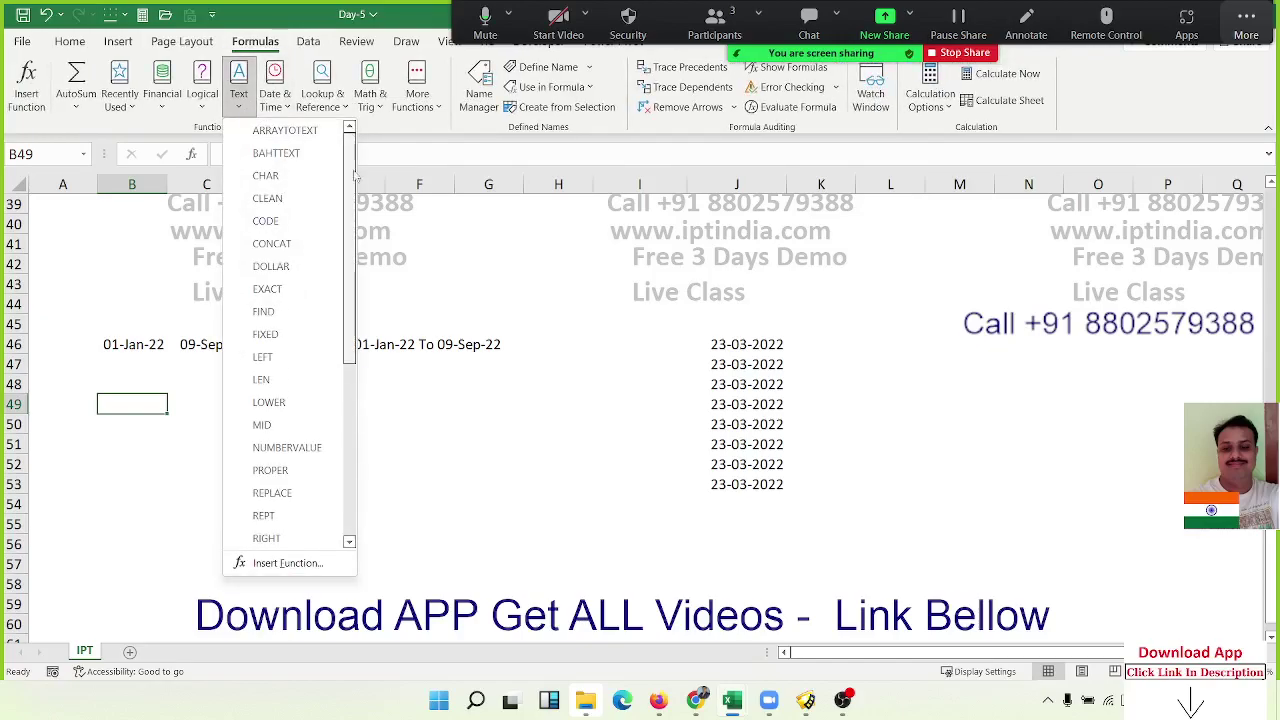
{"action": "left_click_drag", "start_coordinate": [352, 175], "coordinate": [345, 344]}
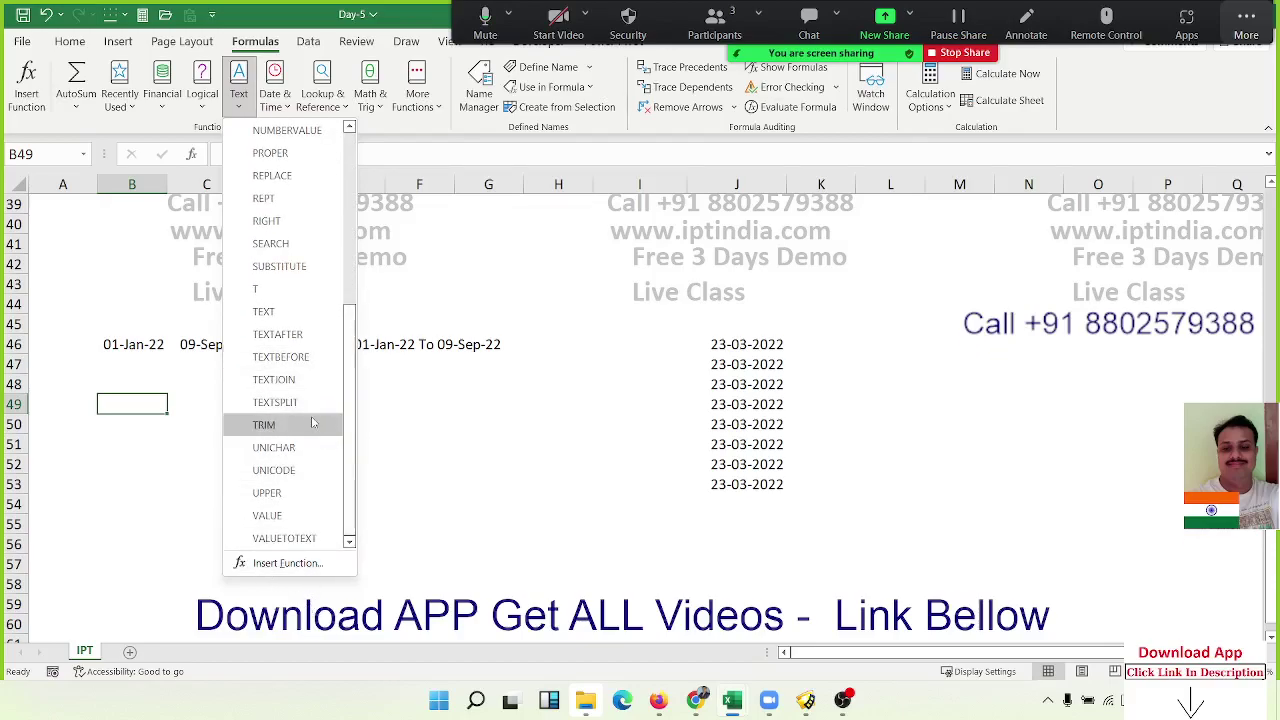
{"action": "left_click", "coordinate": [420, 430]}
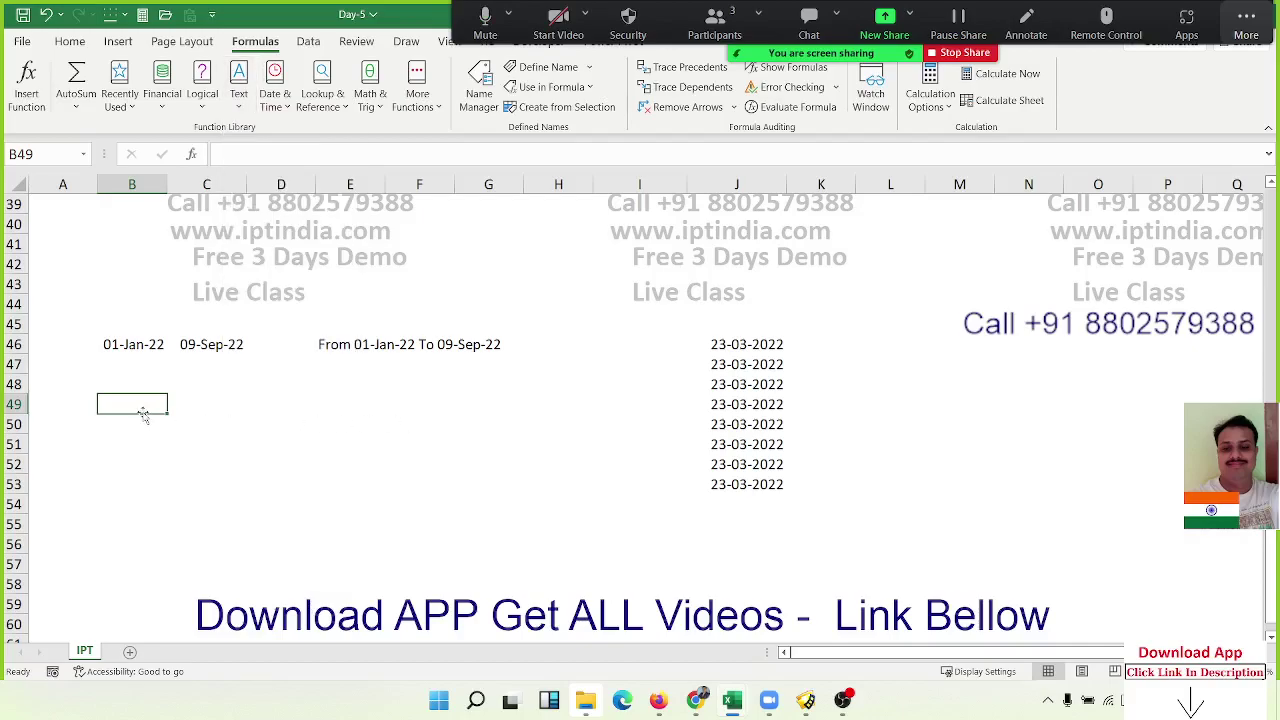
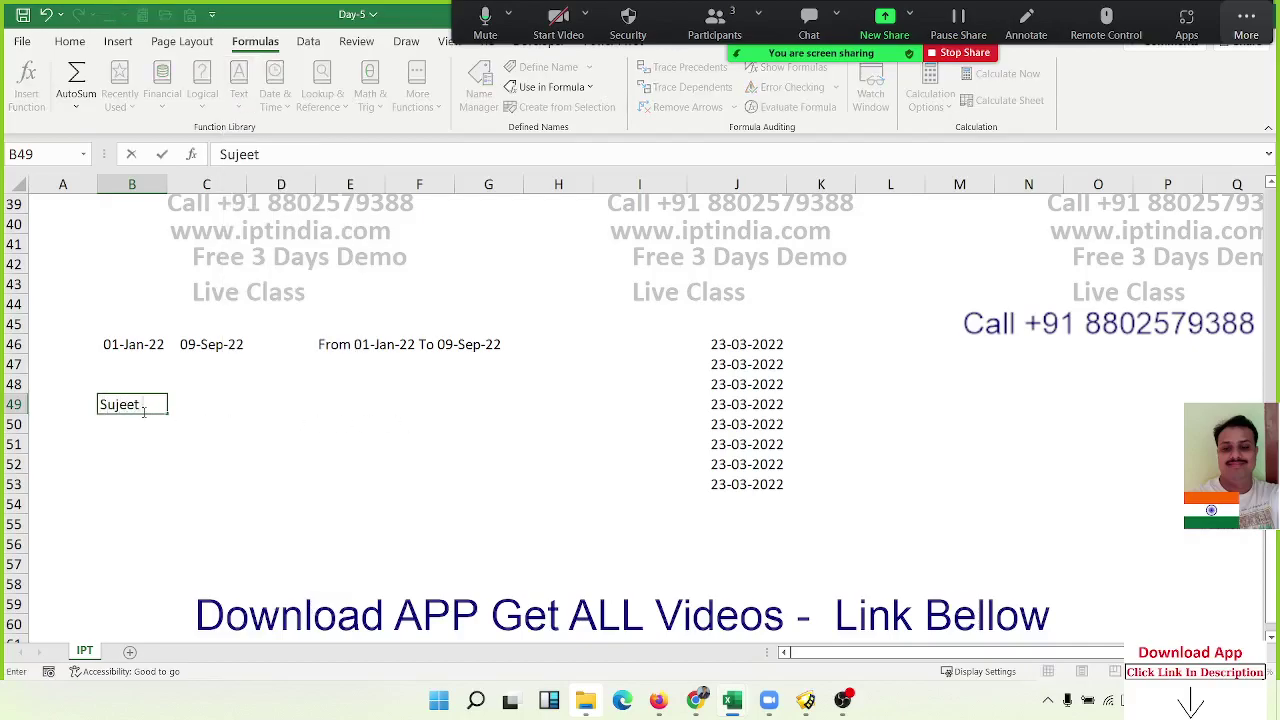
{"action": "key", "text": "Tab"}
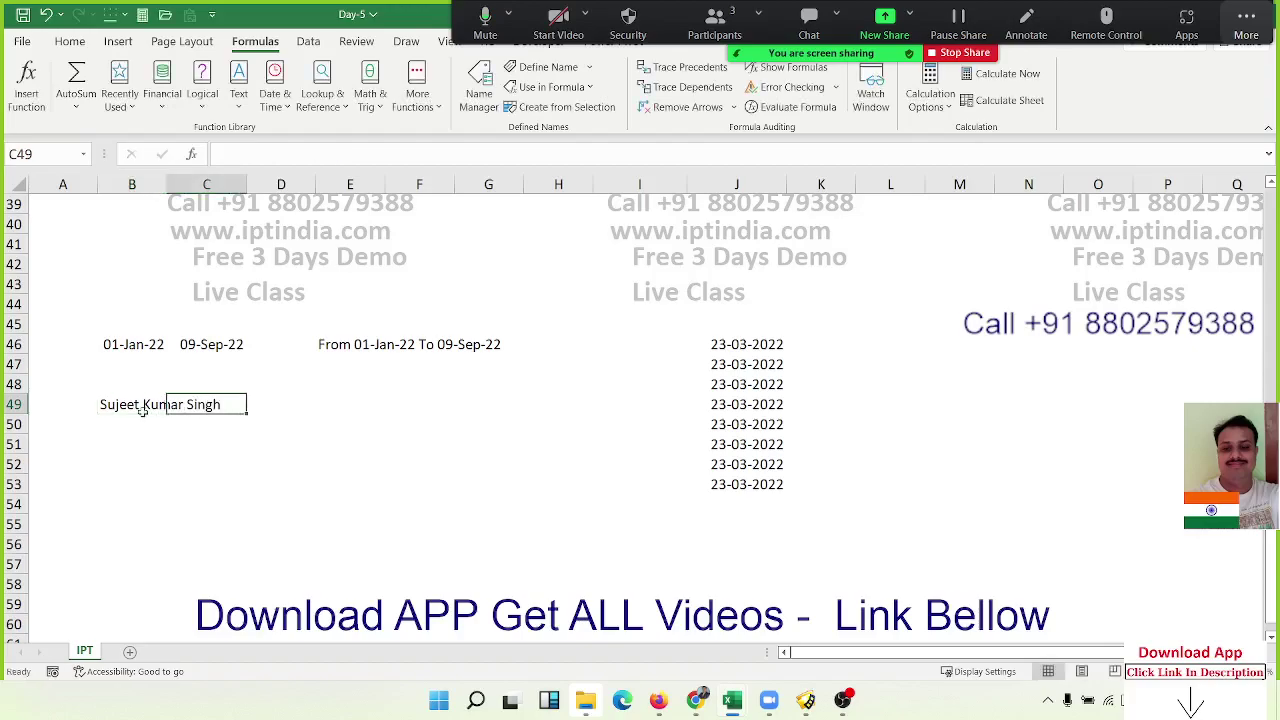
{"action": "key", "text": "Tab"}
In D49, enter a TEXTSPLIT formula on B49 that splits the name across columns.
{"action": "type", "text": "=s"}
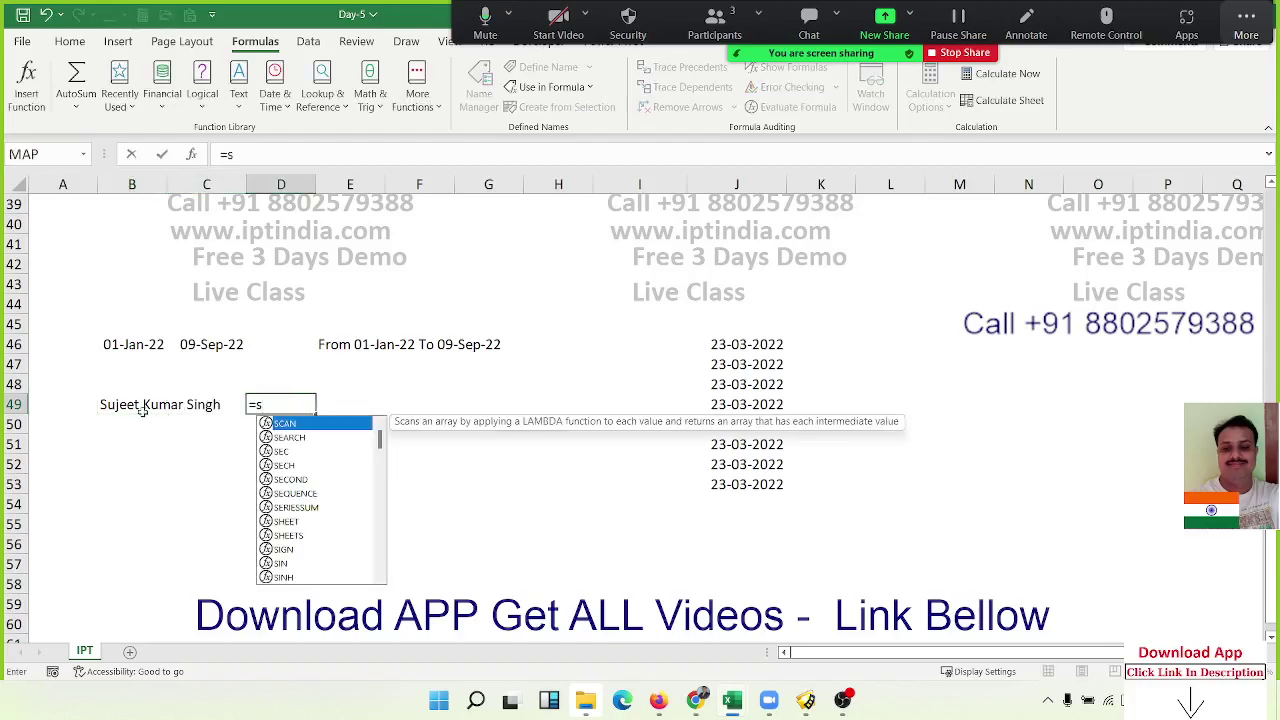
{"action": "key", "text": "BackSpace"}
{"action": "type", "text": "te"}
{"action": "key", "text": "Down"}
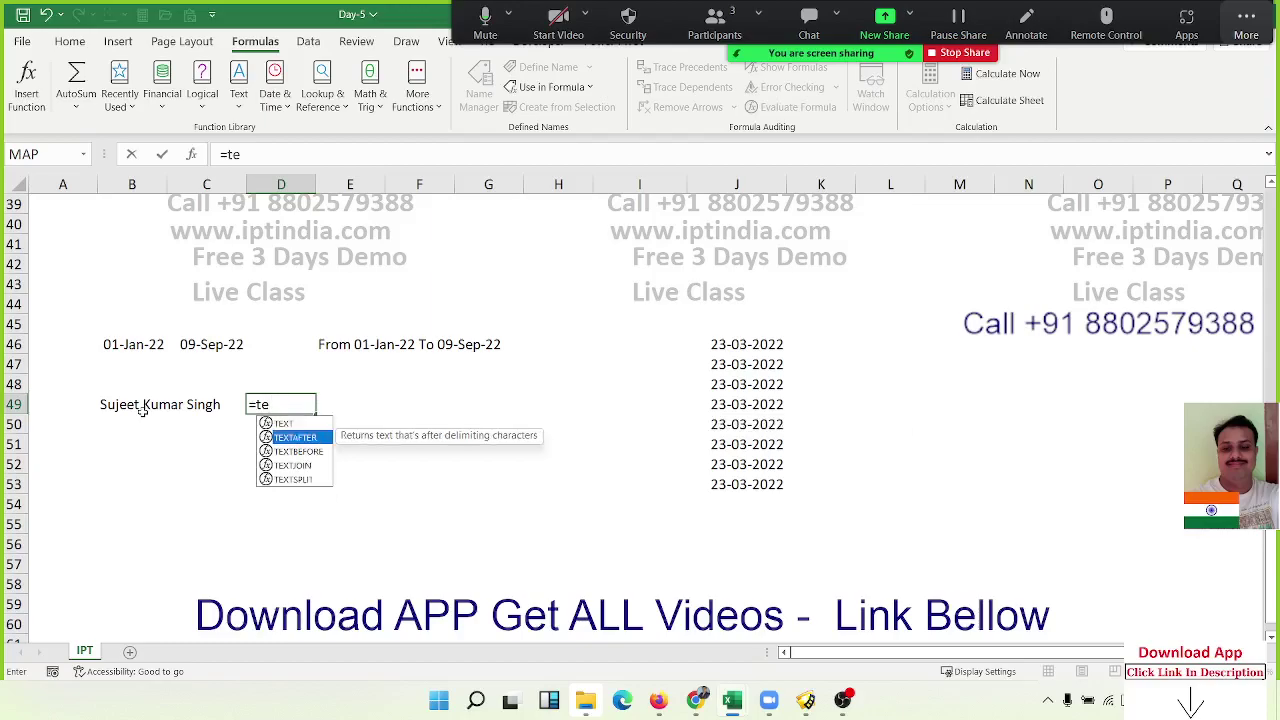
{"action": "key", "text": "Down"}
{"action": "key", "text": "Down"}
{"action": "key", "text": "Down"}
{"action": "key", "text": "Tab"}
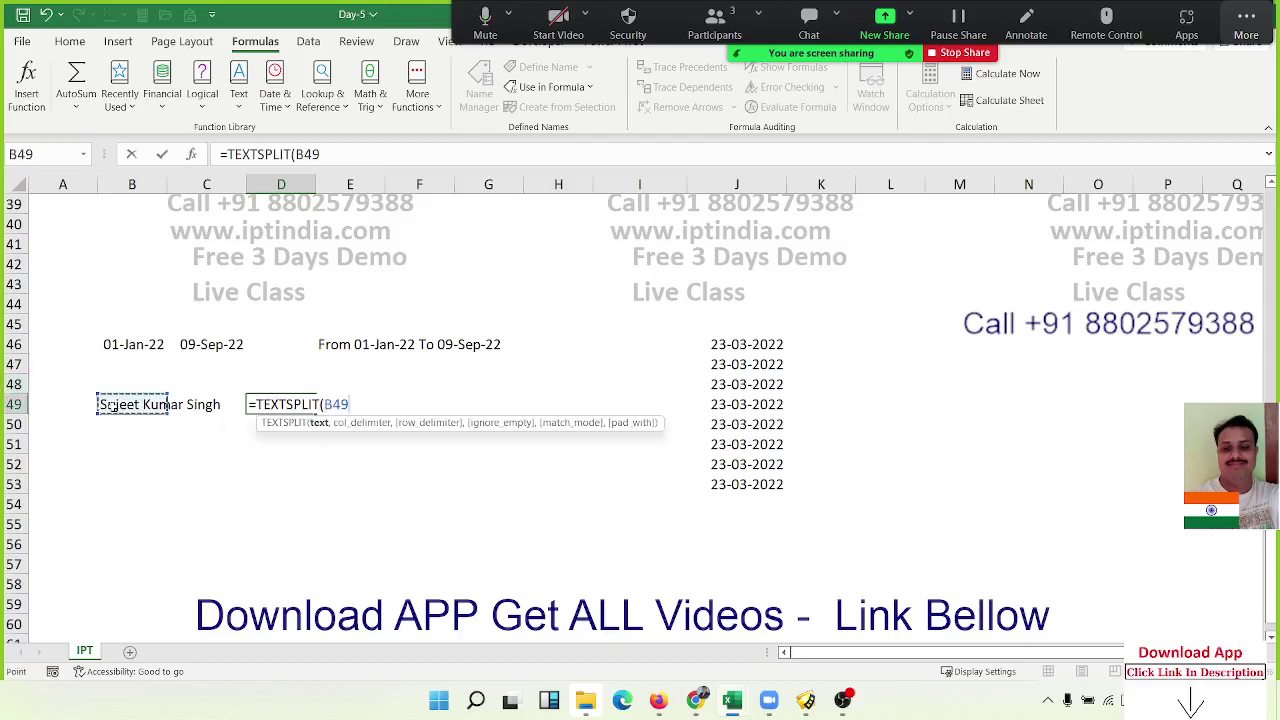
{"action": "left_click", "coordinate": [113, 405]}
{"action": "type", "text": ","}
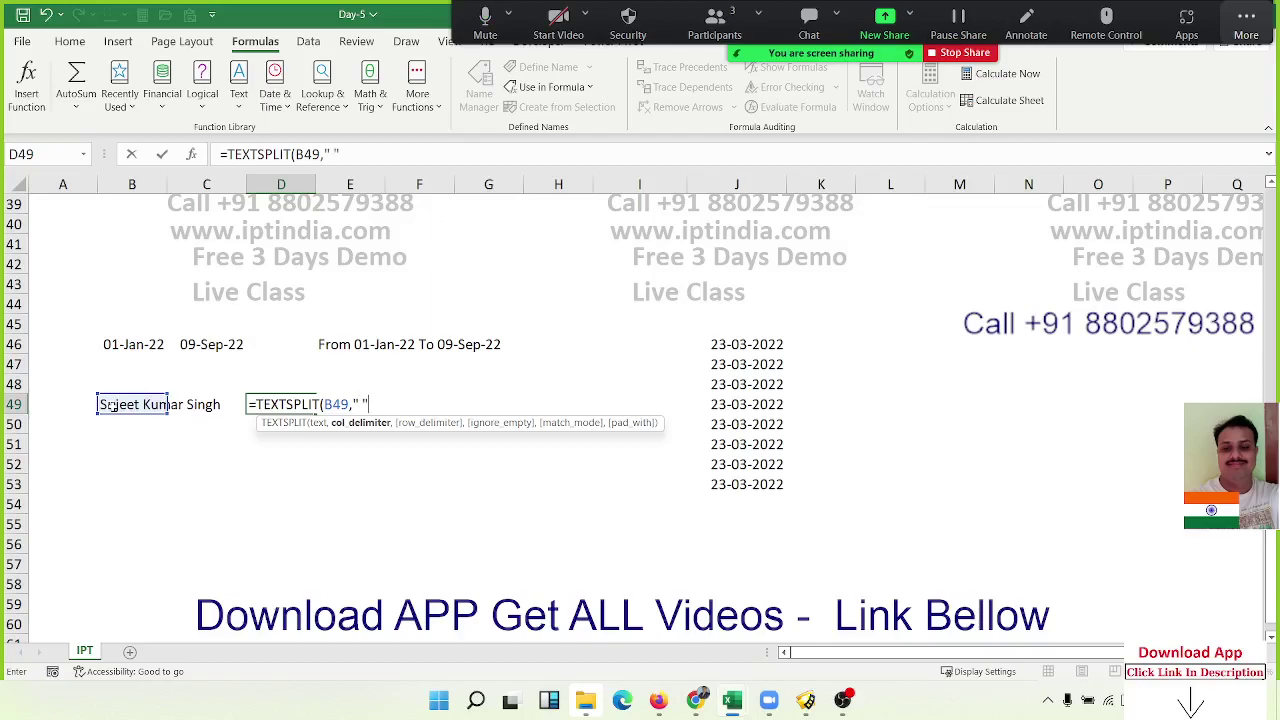
{"action": "type", "text": ")"}
{"action": "key", "text": "Return"}
Enter =TEXTSPLIT(B49,," ") in D50 so the three words list down D50:D52.
{"action": "key", "text": "Up"}
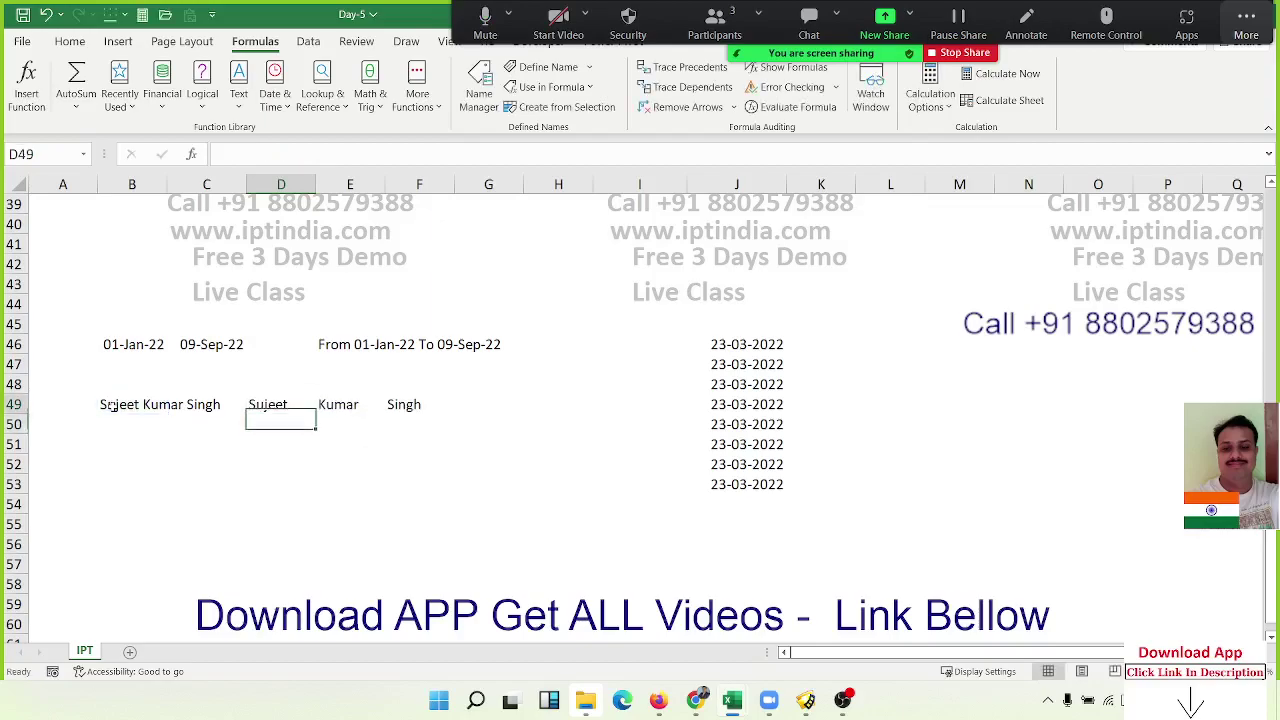
{"action": "key", "text": "Right"}
{"action": "key", "text": "Right"}
{"action": "key", "text": "Down"}
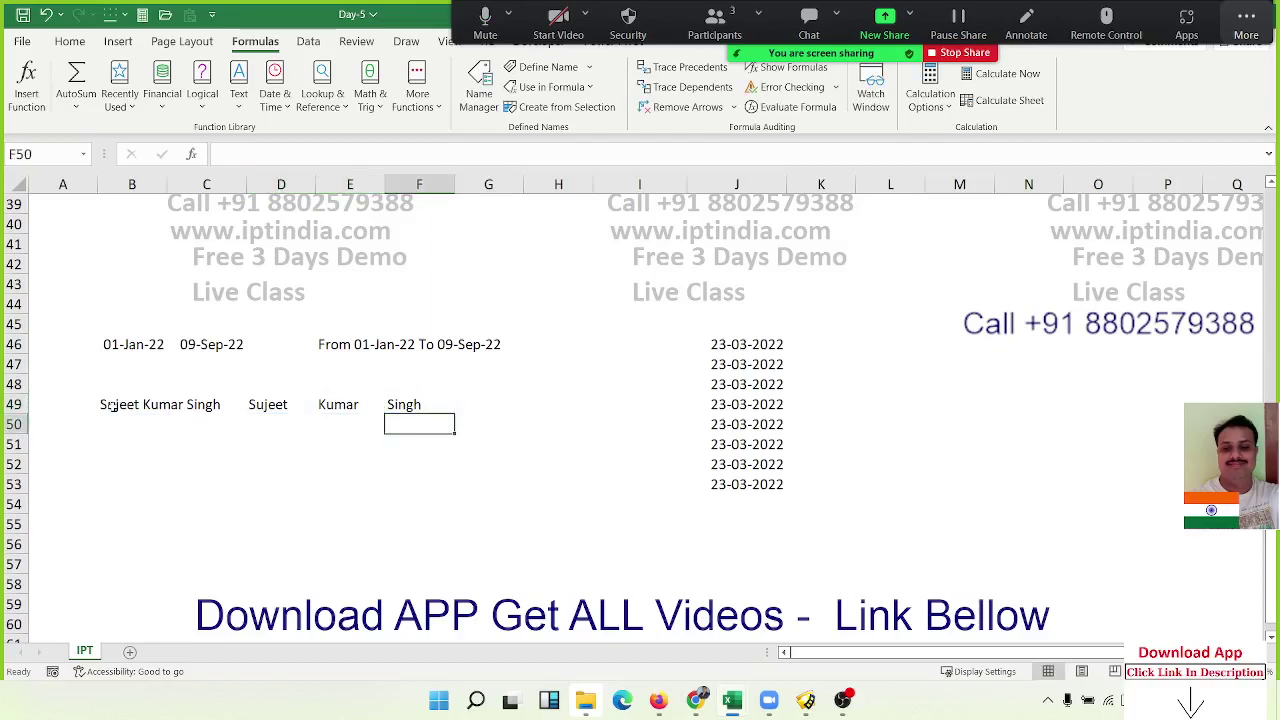
{"action": "key", "text": "Left"}
{"action": "key", "text": "Left"}
{"action": "key", "text": "Left"}
{"action": "key", "text": "Left"}
{"action": "key", "text": "shift+Down"}
{"action": "key", "text": "shift+Down"}
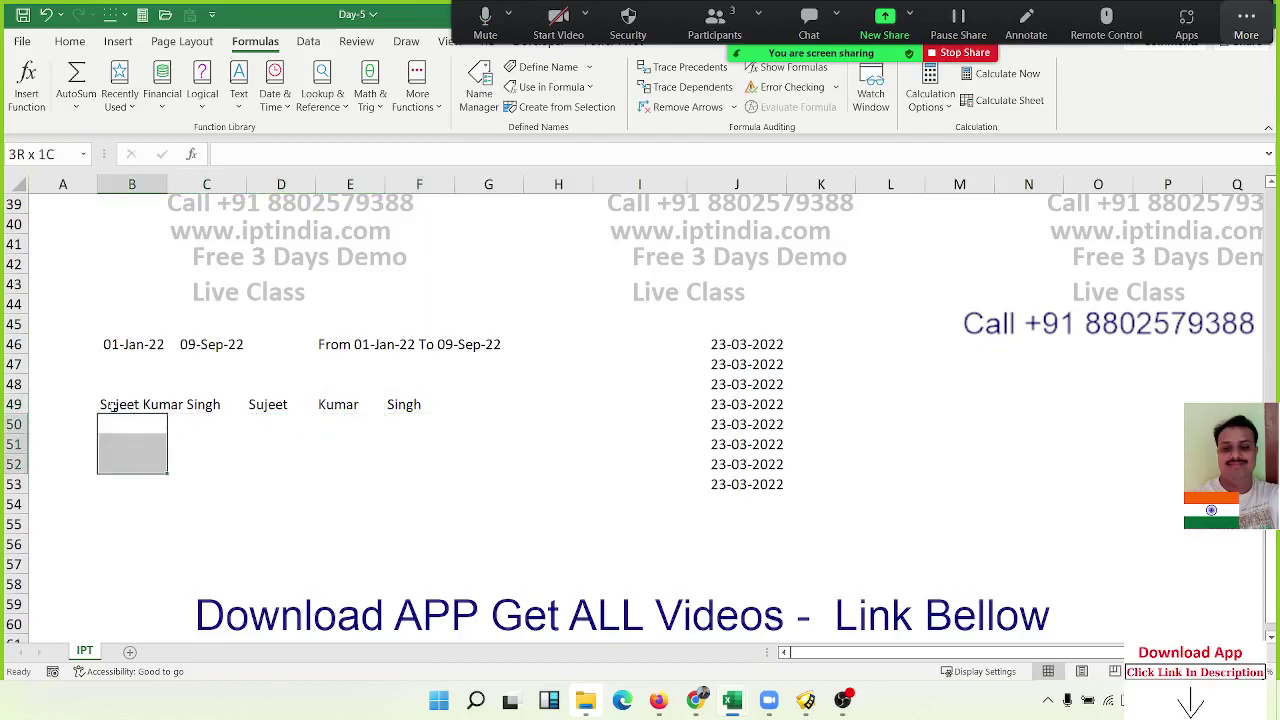
{"action": "key", "text": "shift+Down"}
{"action": "key", "text": "Right"}
{"action": "key", "text": "Right"}
{"action": "type", "text": "="}
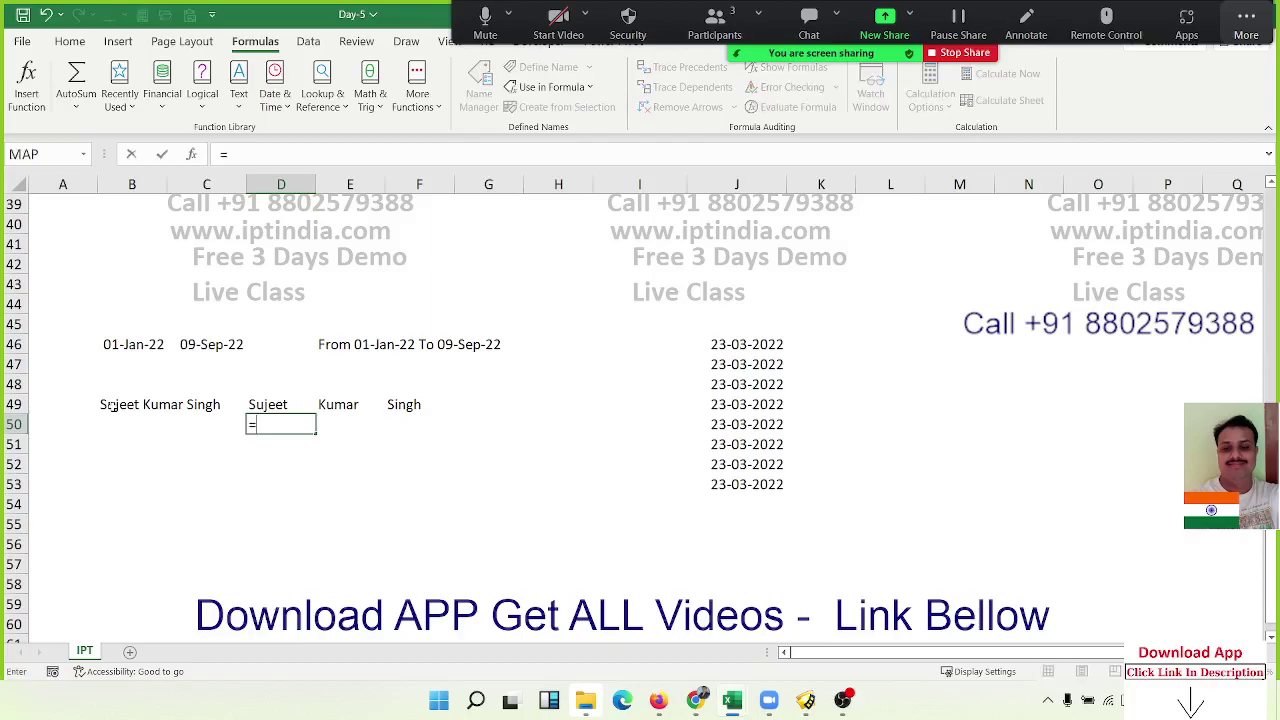
{"action": "type", "text": "te"}
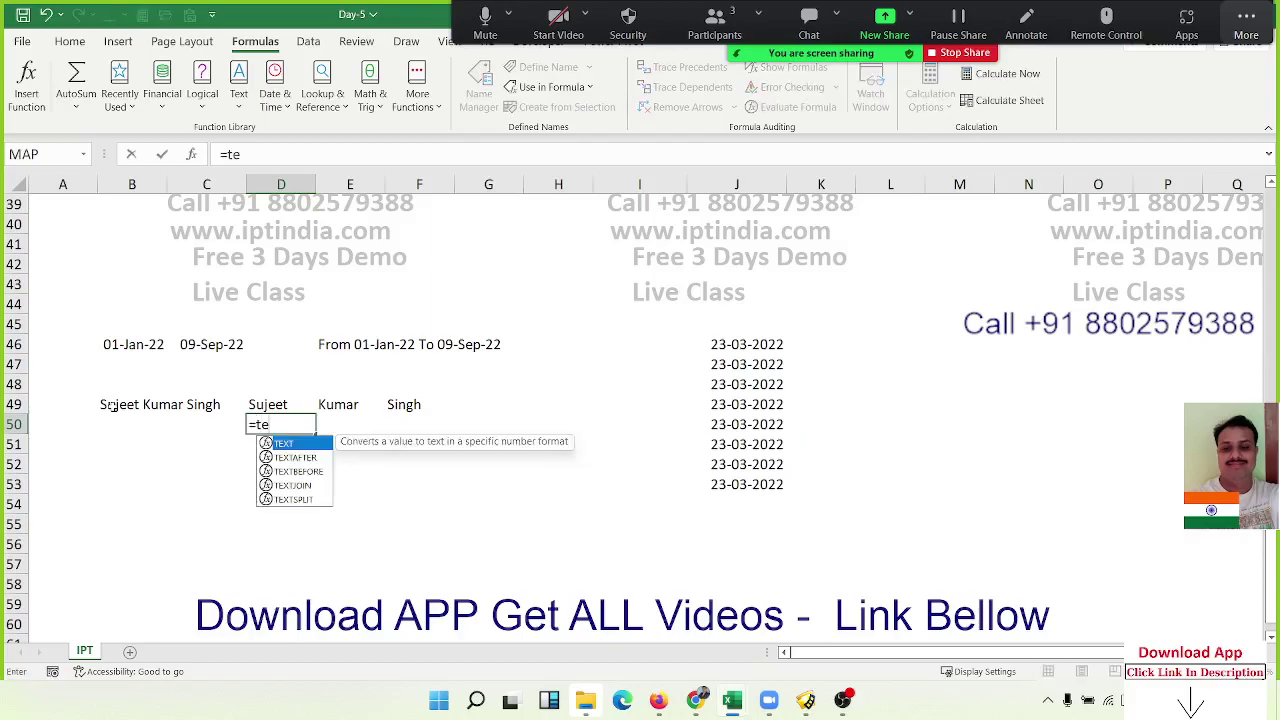
{"action": "key", "text": "Down"}
{"action": "key", "text": "Down"}
{"action": "key", "text": "Down"}
{"action": "key", "text": "Down"}
{"action": "key", "text": "Tab"}
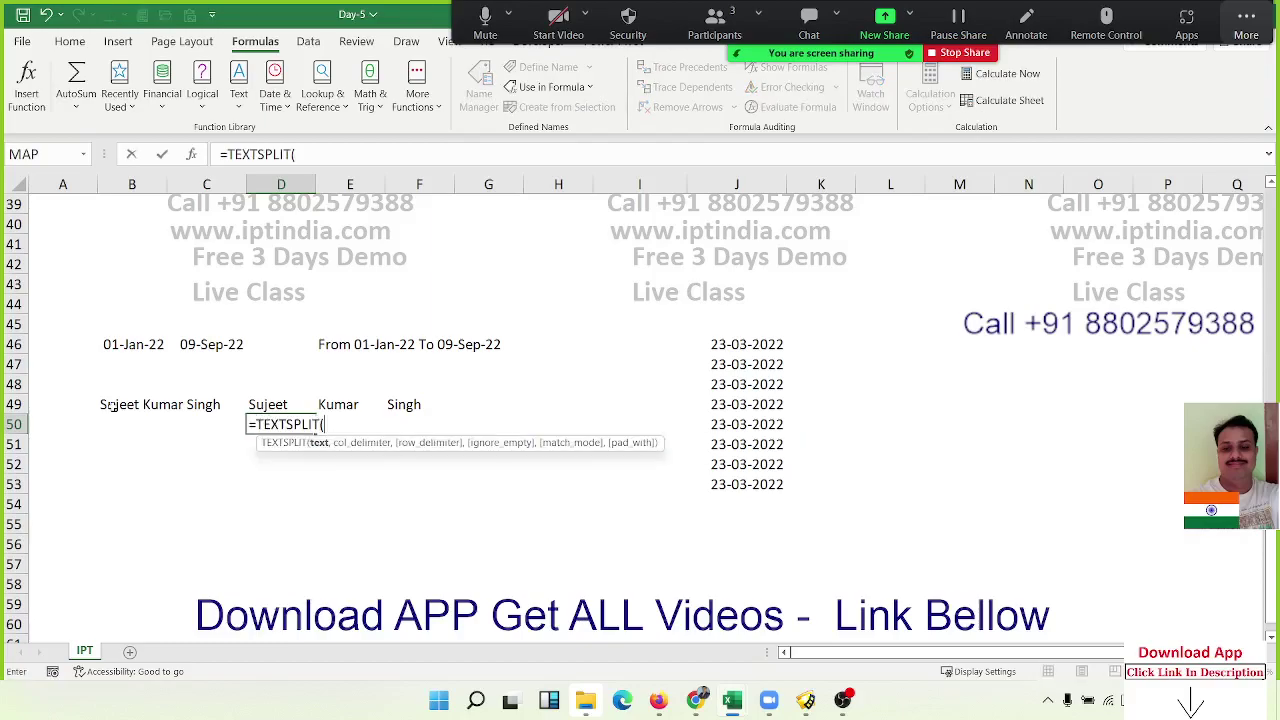
{"action": "left_click", "coordinate": [106, 404]}
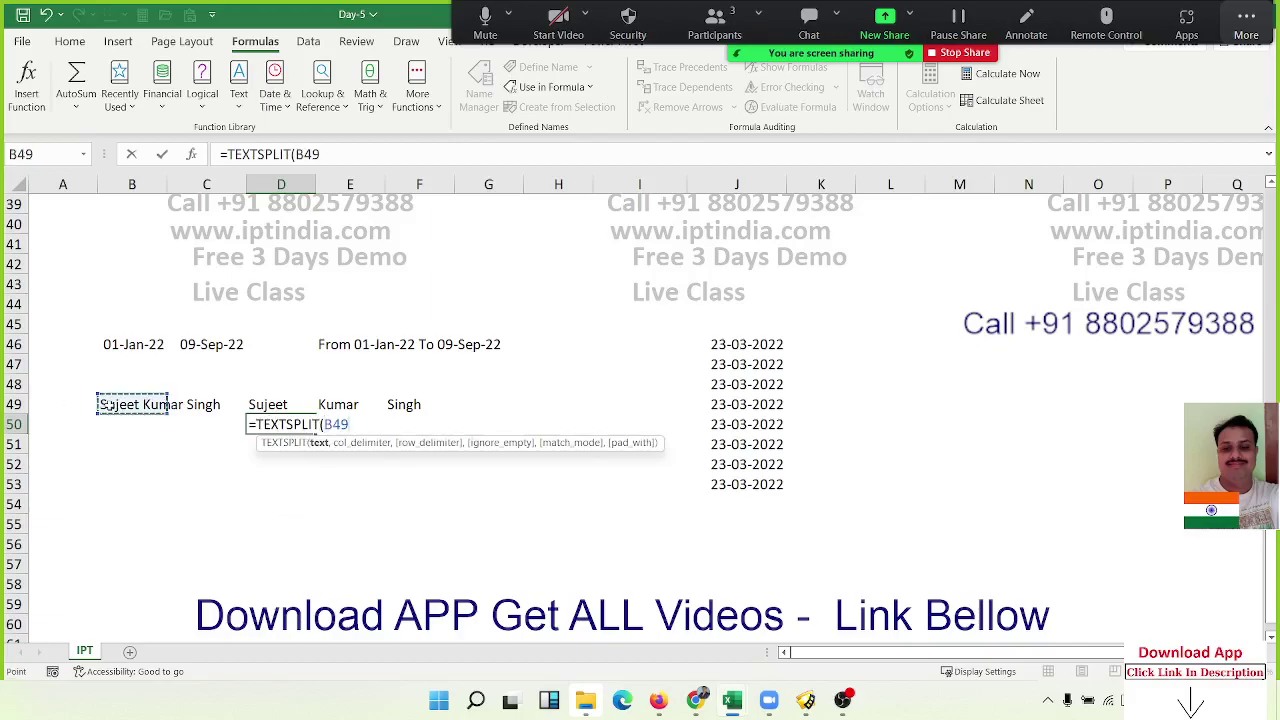
{"action": "type", "text": ","}
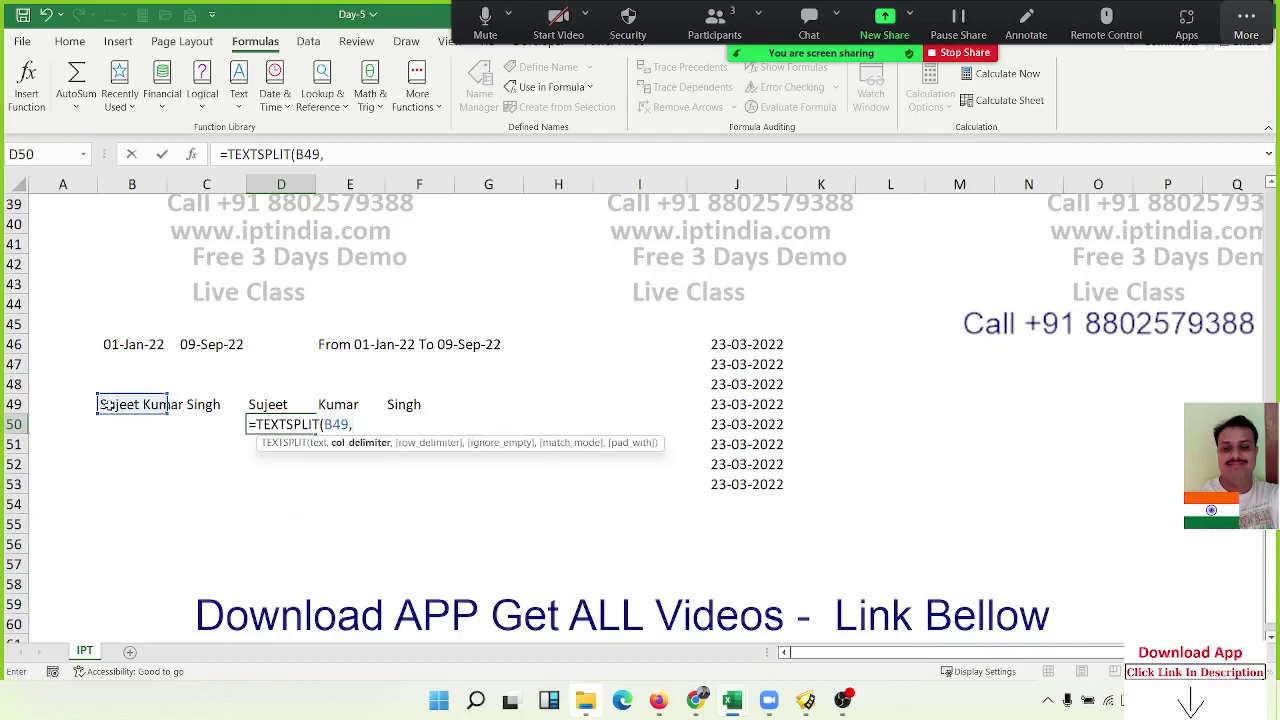
{"action": "type", "text": ","}
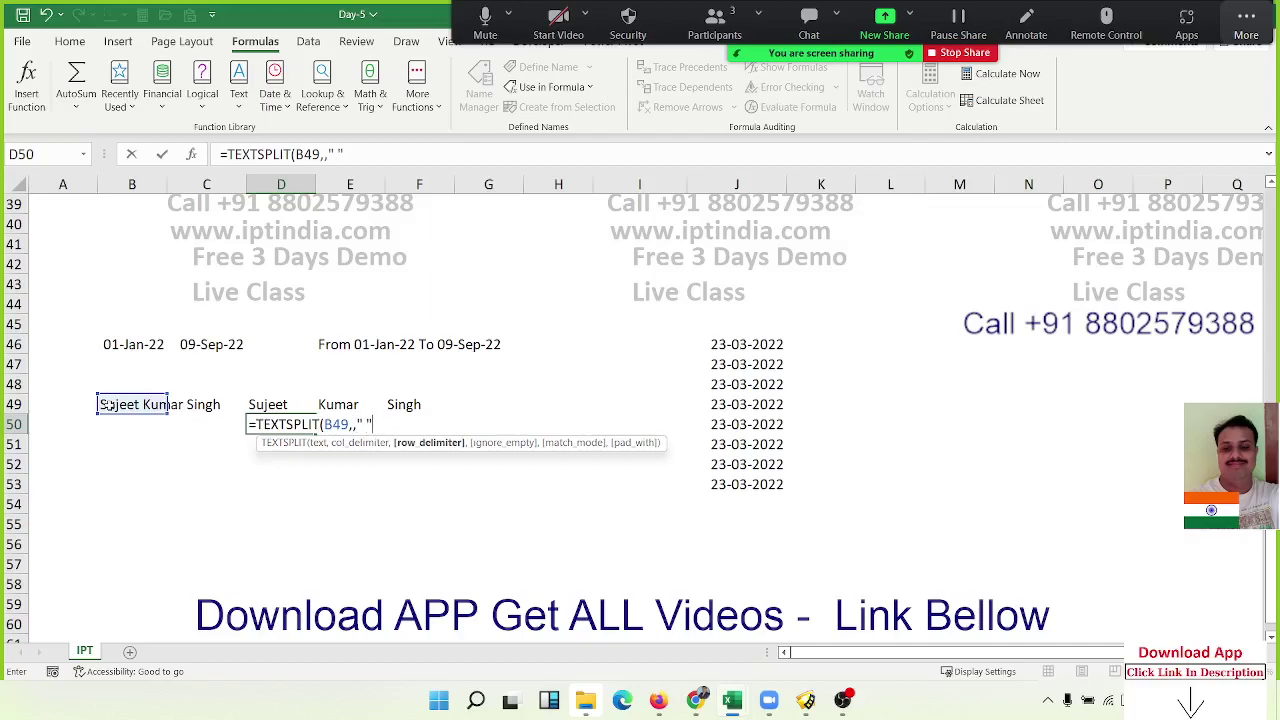
{"action": "type", "text": ")"}
{"action": "key", "text": "Return"}
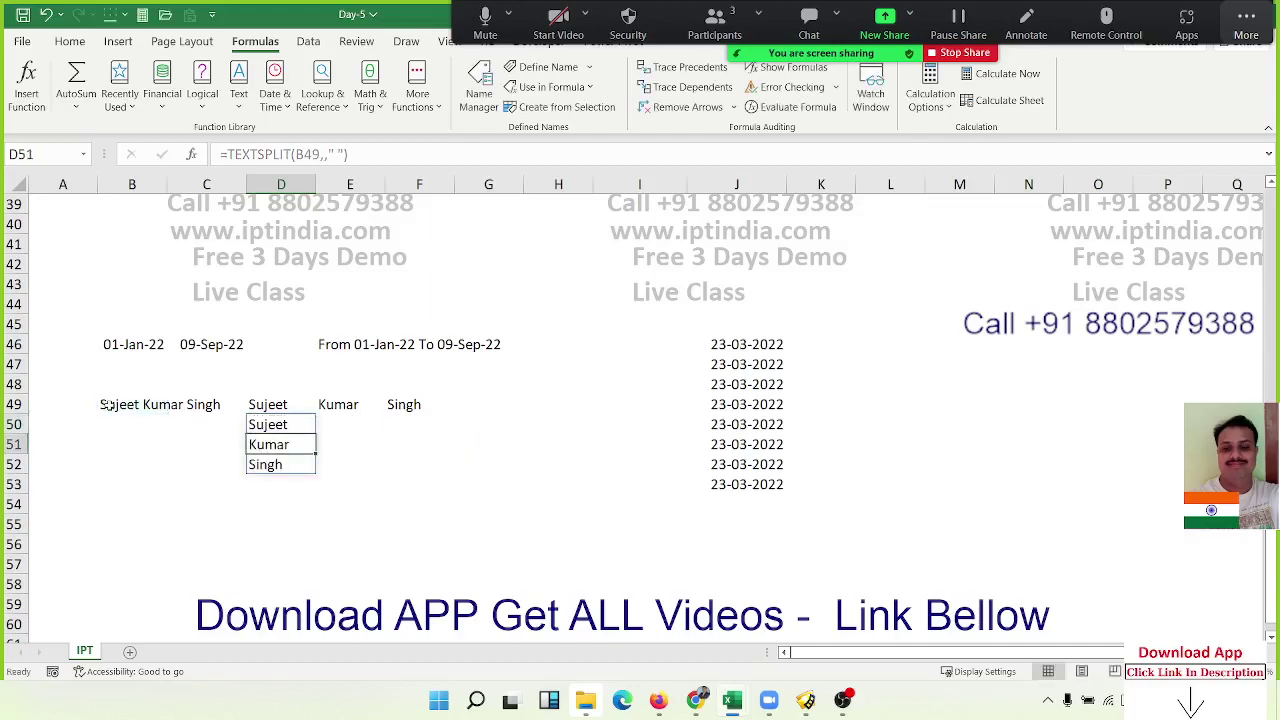
{"action": "key", "text": "Down"}
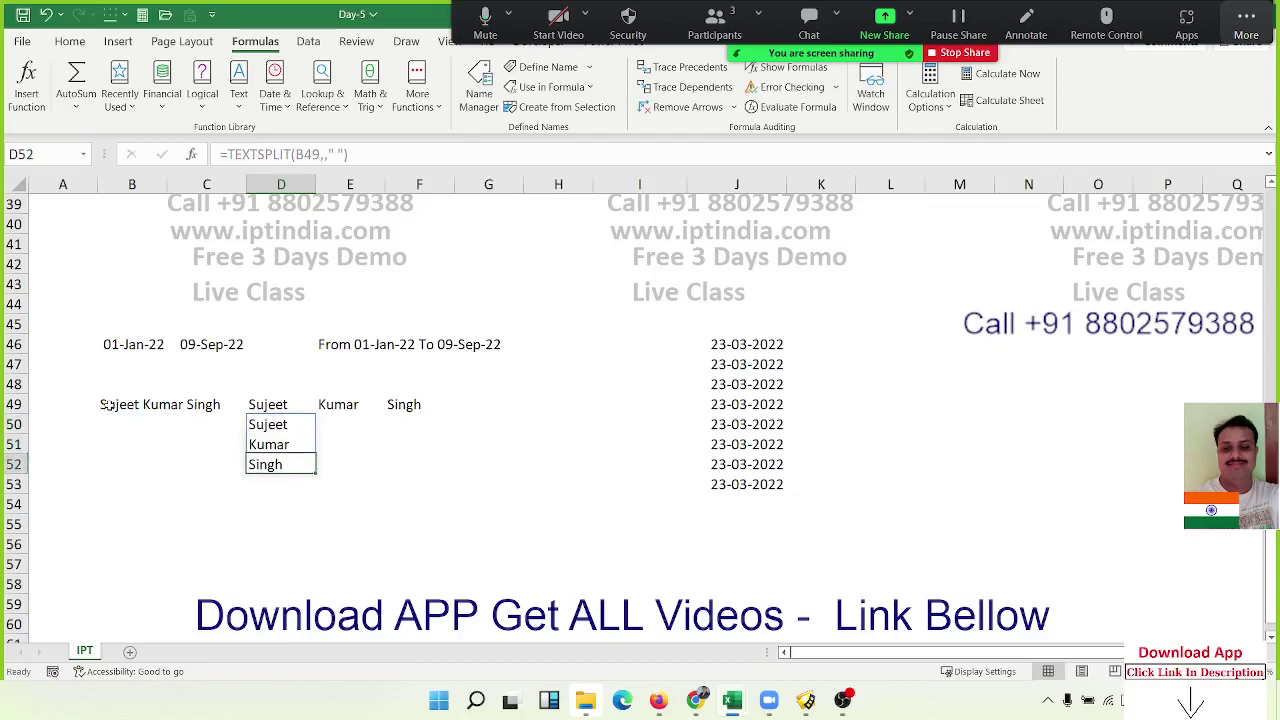
{"action": "key", "text": "Down"}
{"action": "key", "text": "Down"}
{"action": "key", "text": "Left"}
{"action": "key", "text": "Left"}
{"action": "key", "text": "Left"}
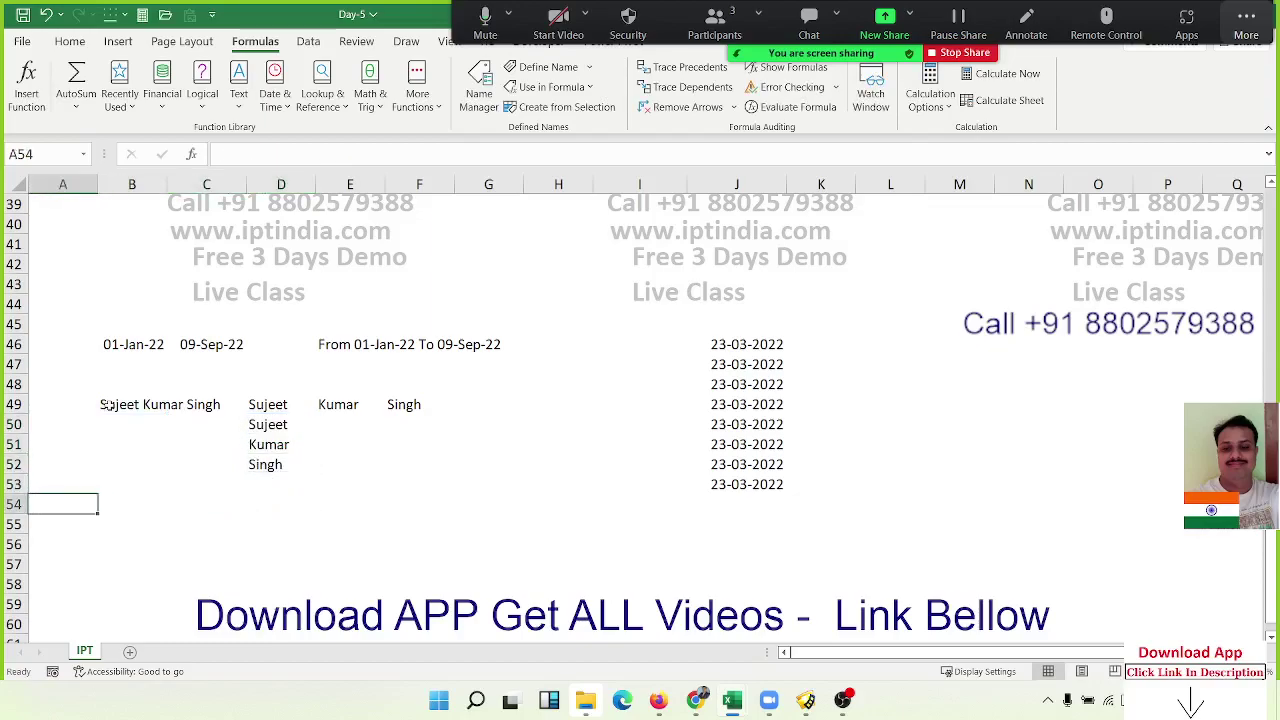
Type a first name in B54 and convert it to uppercase with =UPPER(B54) in C54.
{"action": "key", "text": "Right"}
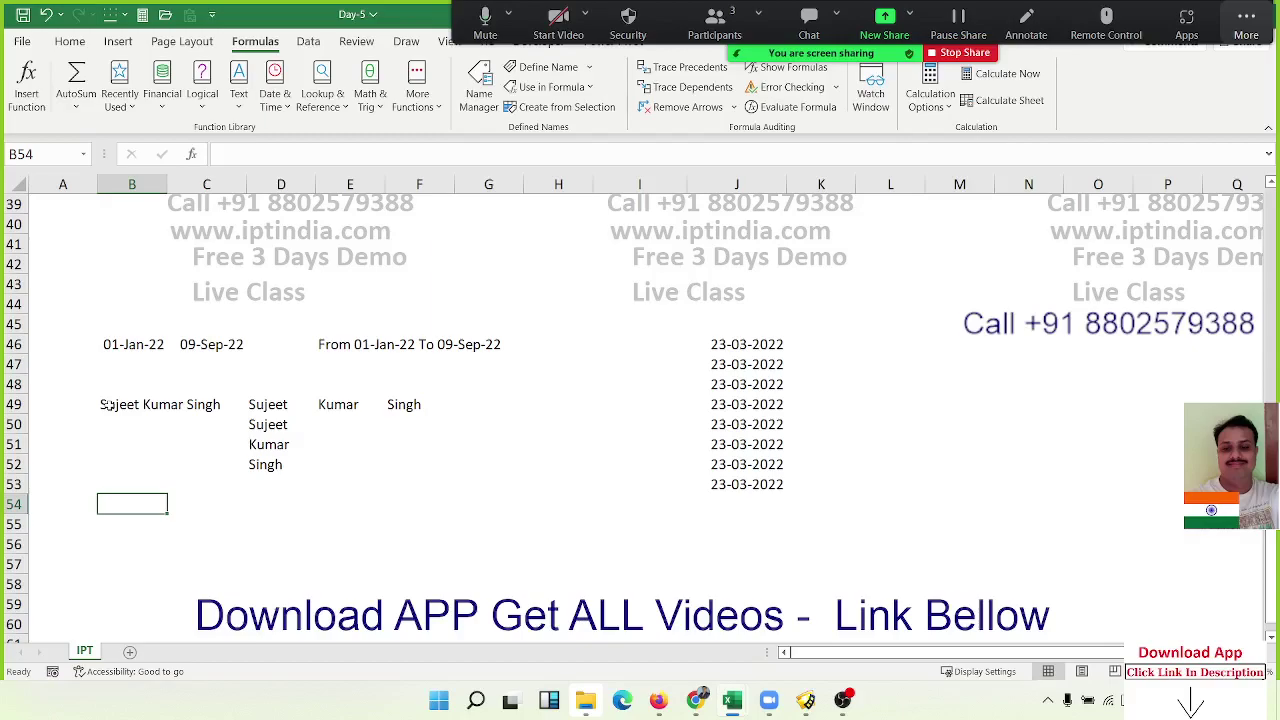
{"action": "type", "text": "Sujeet"}
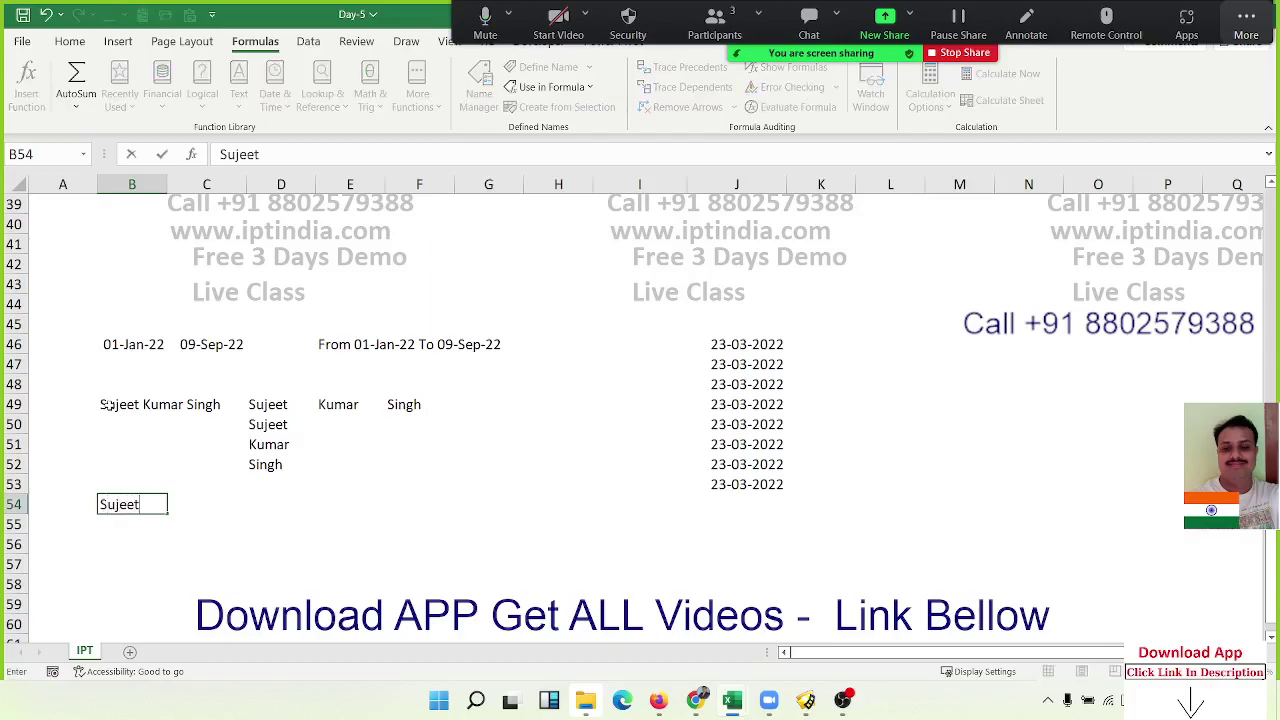
{"action": "key", "text": "Tab"}
{"action": "type", "text": "="}
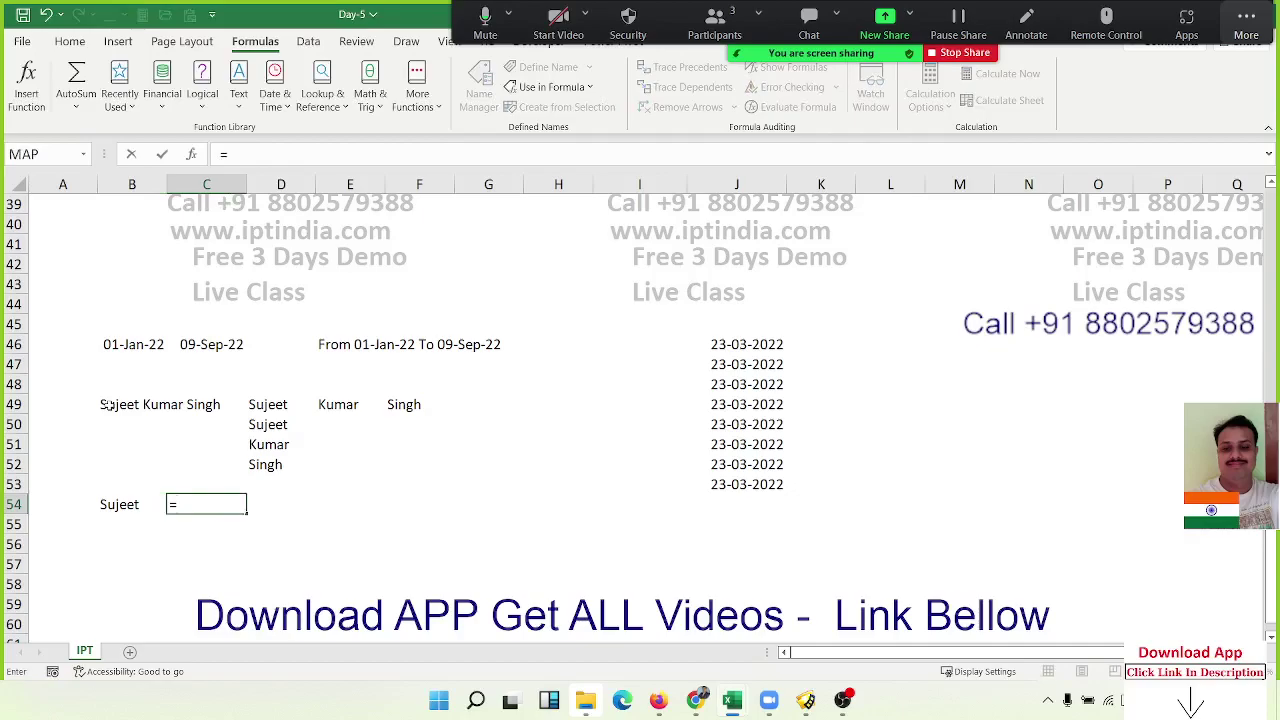
{"action": "type", "text": "upp"}
{"action": "key", "text": "Tab"}
{"action": "key", "text": "Left"}
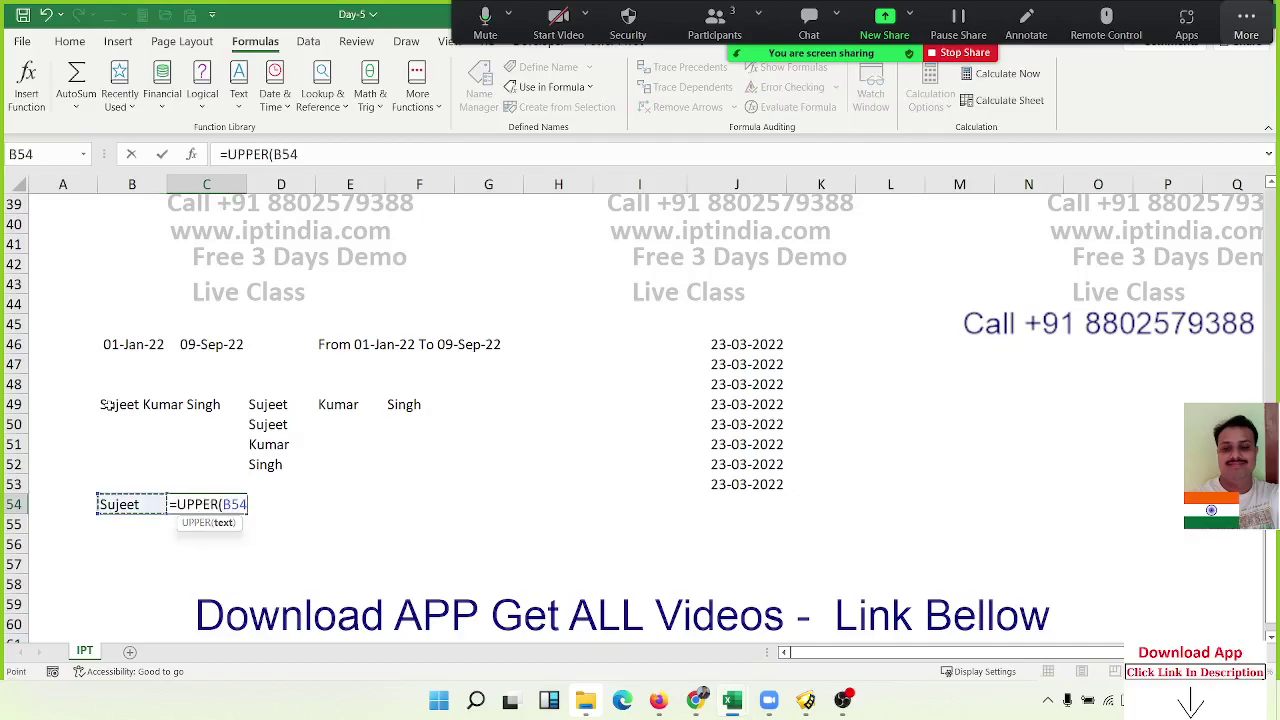
{"action": "key", "text": "Return"}
Add =LOWER(C54) in D54 to turn the uppercase name back to lowercase.
{"action": "key", "text": "Right"}
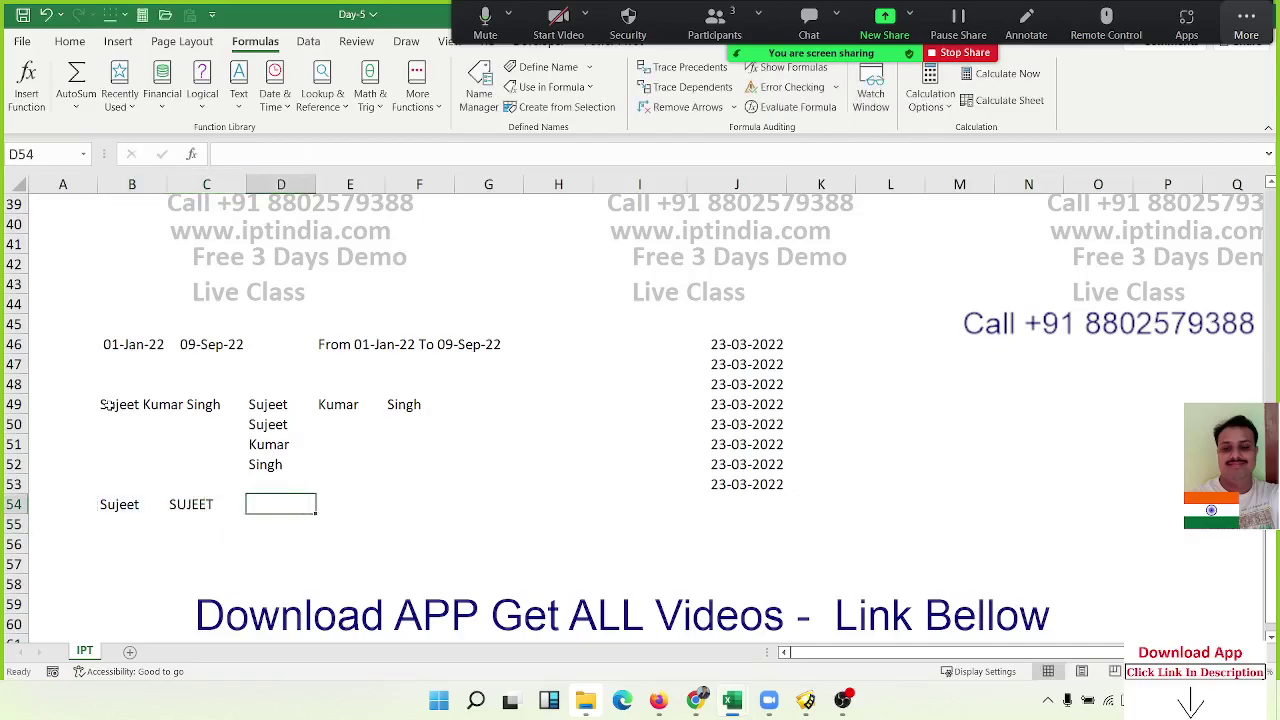
{"action": "type", "text": "=low"}
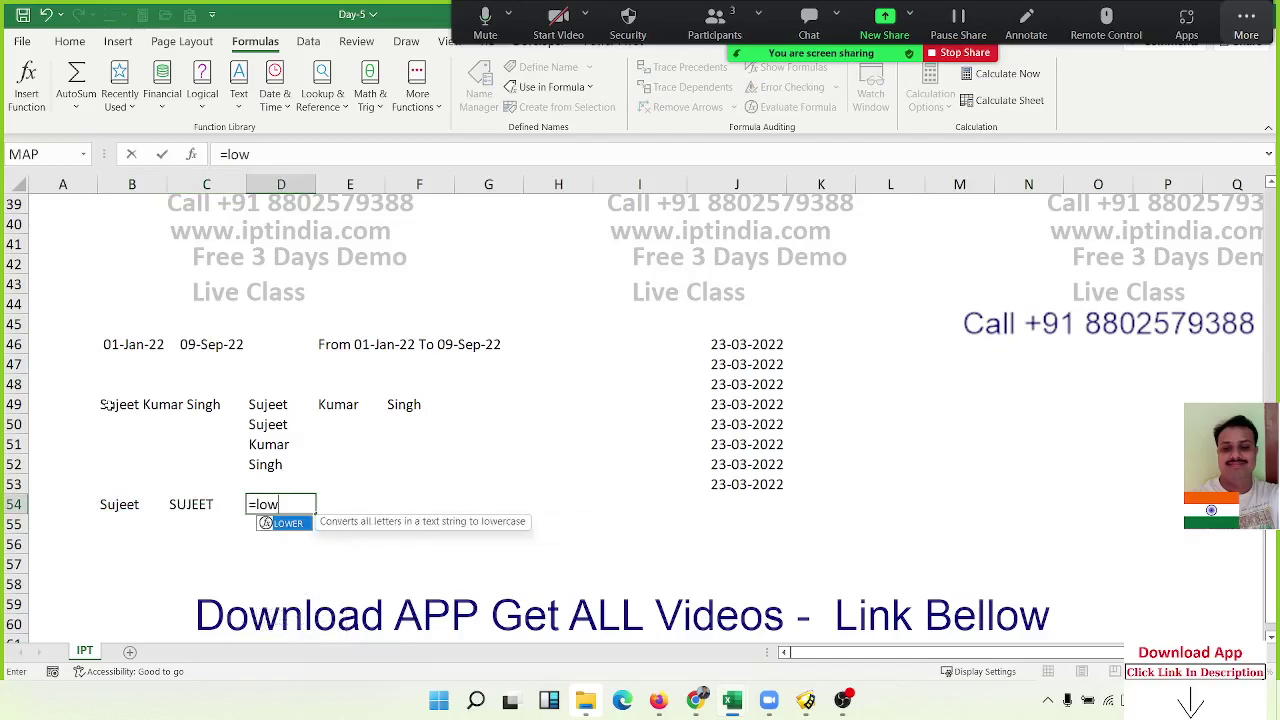
{"action": "key", "text": "Tab"}
{"action": "key", "text": "Left"}
{"action": "key", "text": "Return"}
Add =PROPER(D54) in E54 to show the name in title case.
{"action": "key", "text": "Up"}
{"action": "key", "text": "Right"}
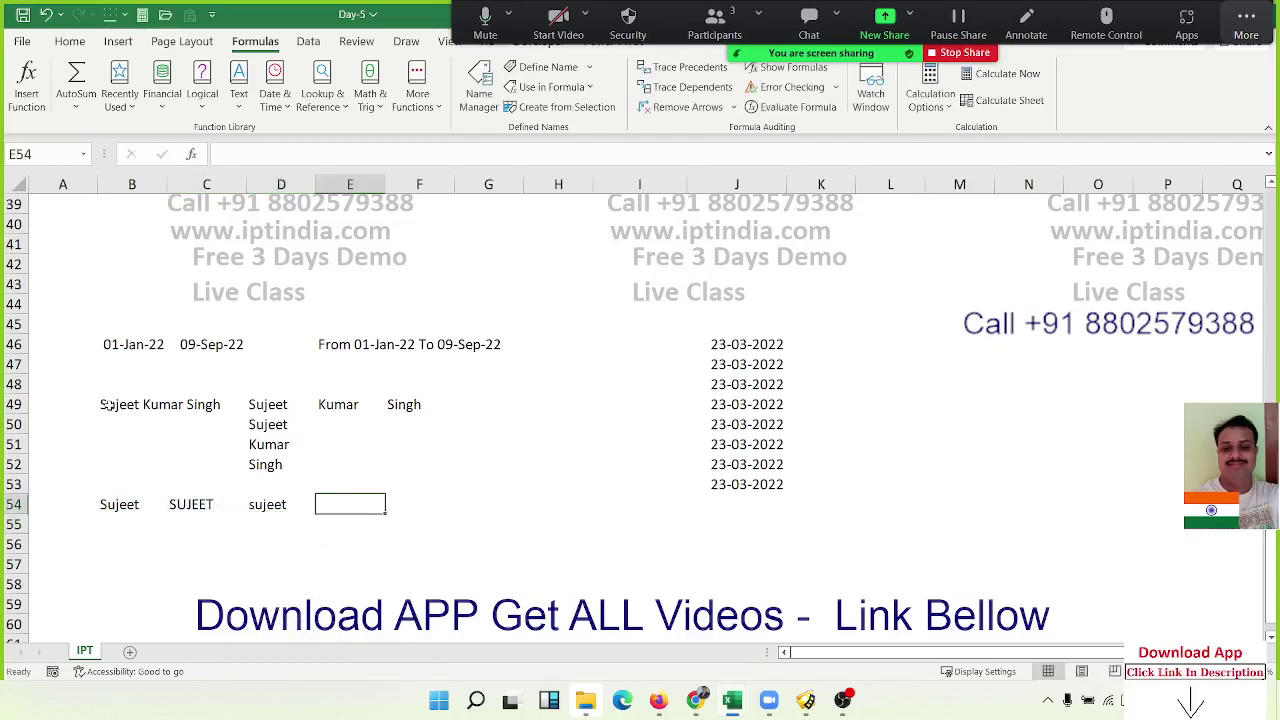
{"action": "type", "text": "=pro"}
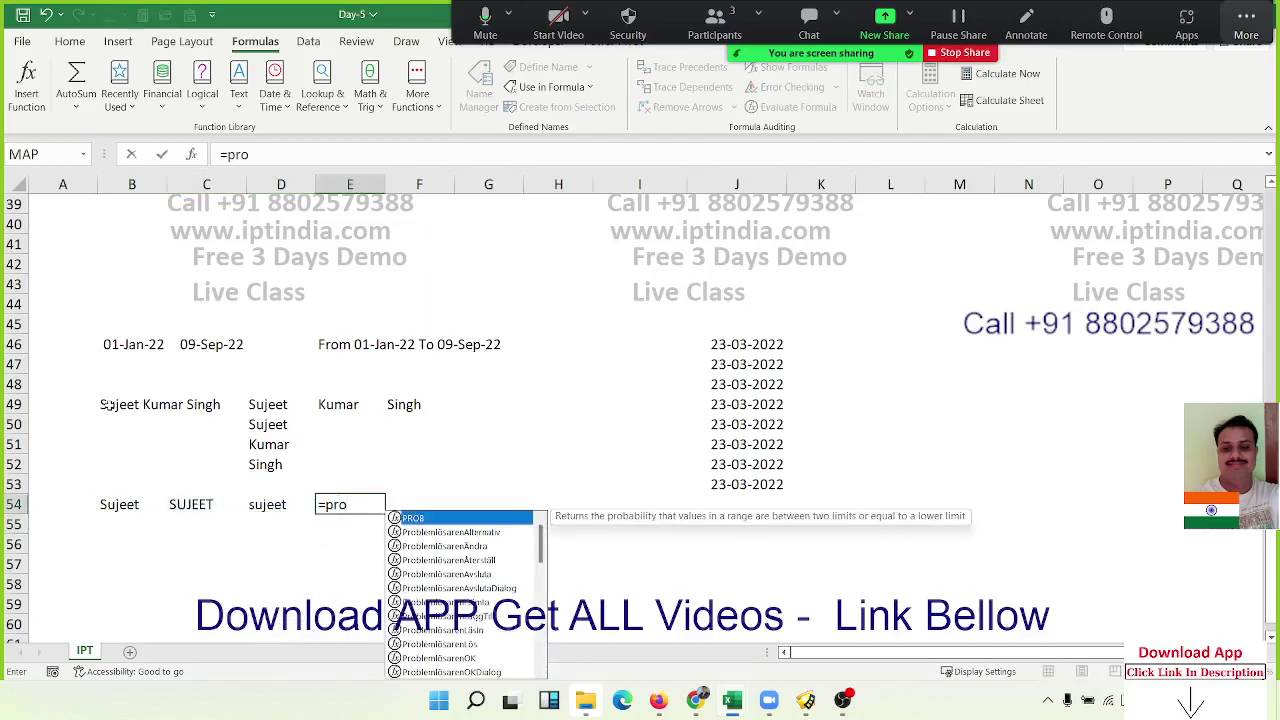
{"action": "type", "text": "p"}
{"action": "key", "text": "Tab"}
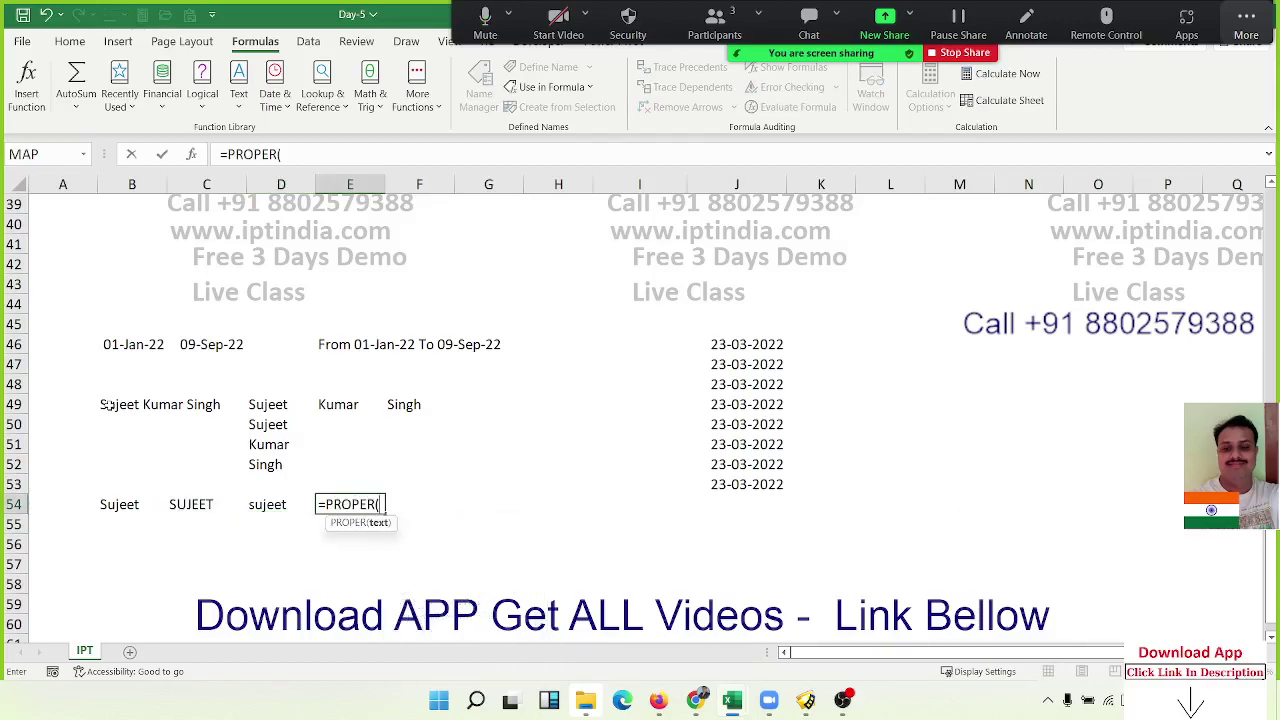
{"action": "key", "text": "Left"}
{"action": "key", "text": "Return"}
Retype B54 as a two-word lowercase name so the case formulas update.
{"action": "key", "text": "Up"}
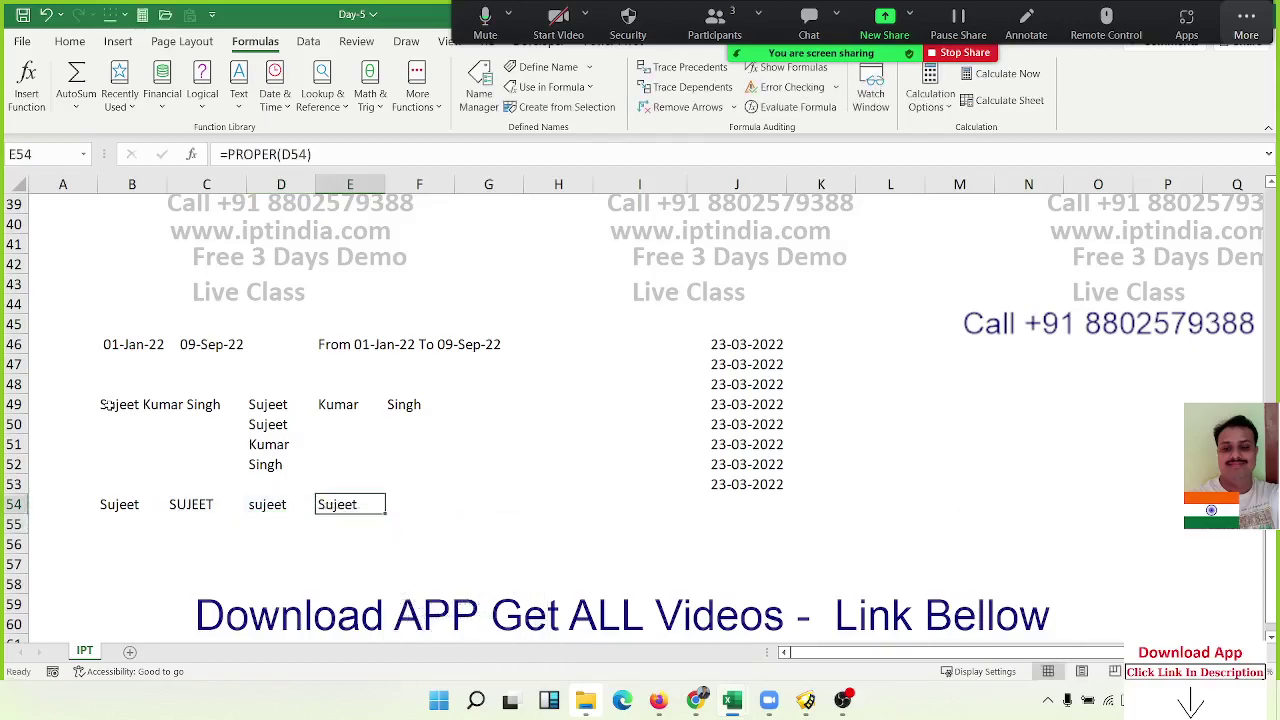
{"action": "key", "text": "Left"}
{"action": "key", "text": "Left"}
{"action": "key", "text": "Left"}
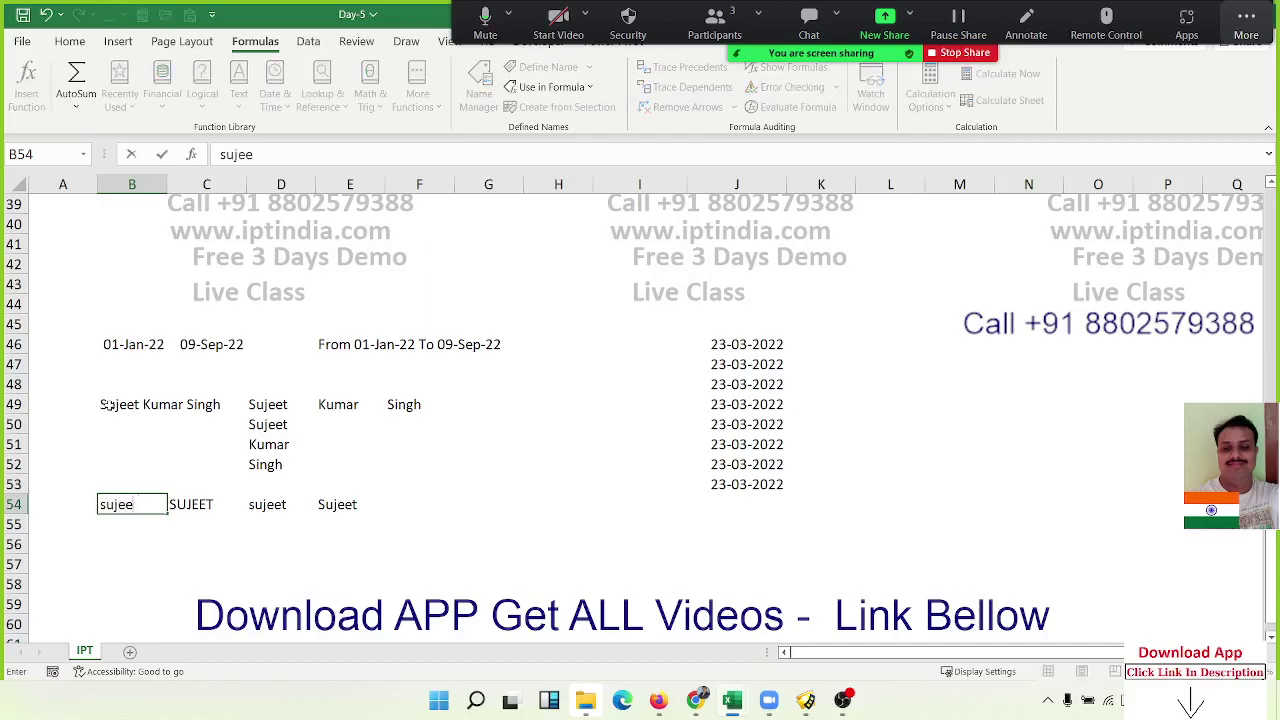
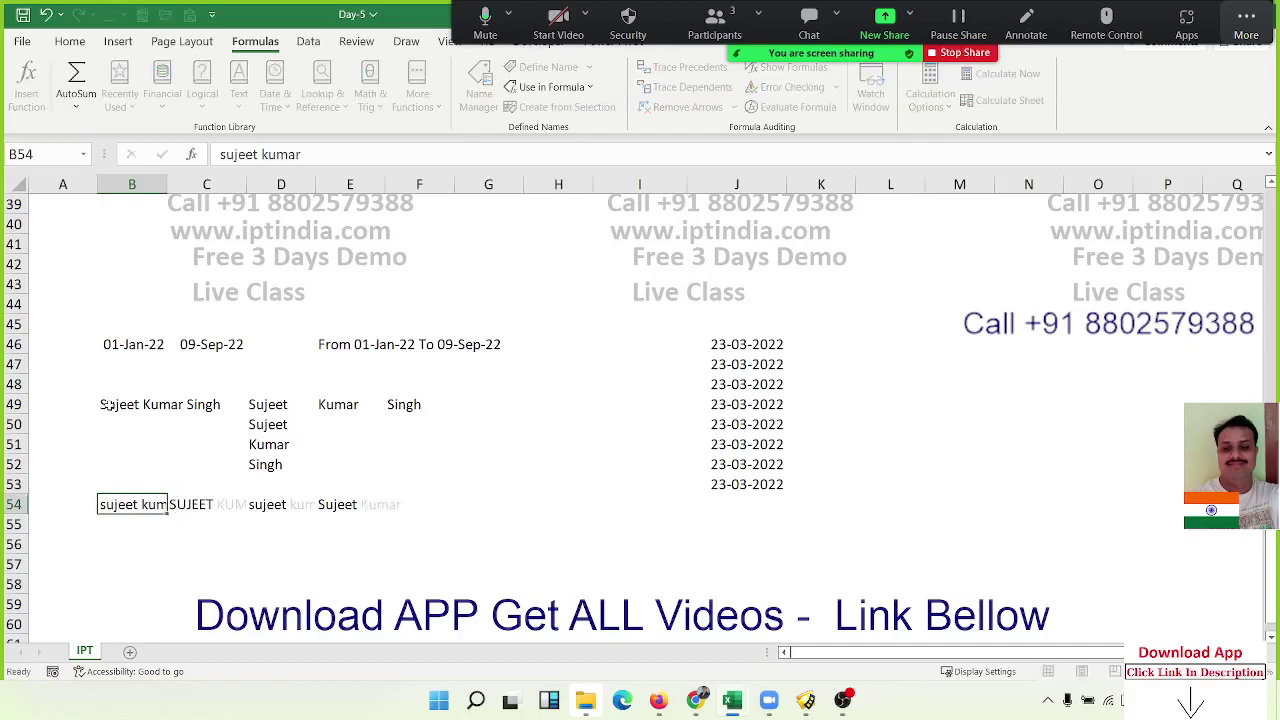
{"action": "key", "text": "Return"}
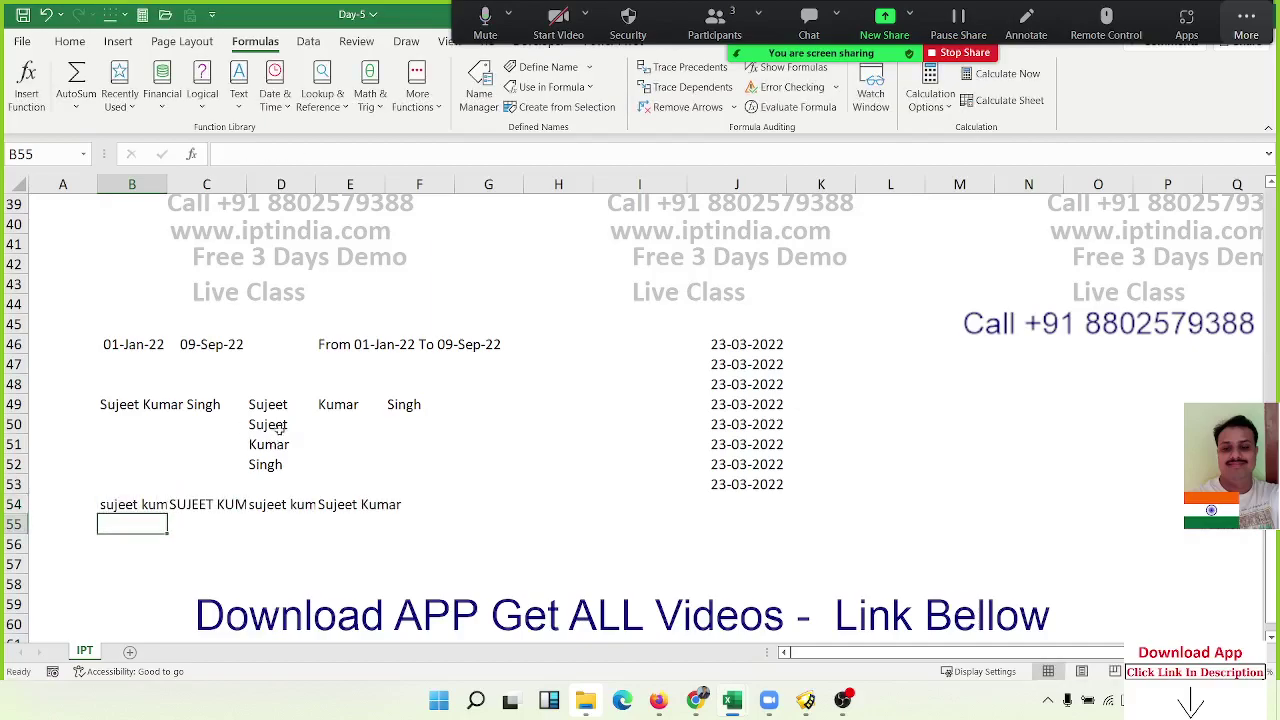
{"action": "key", "text": "Down"}
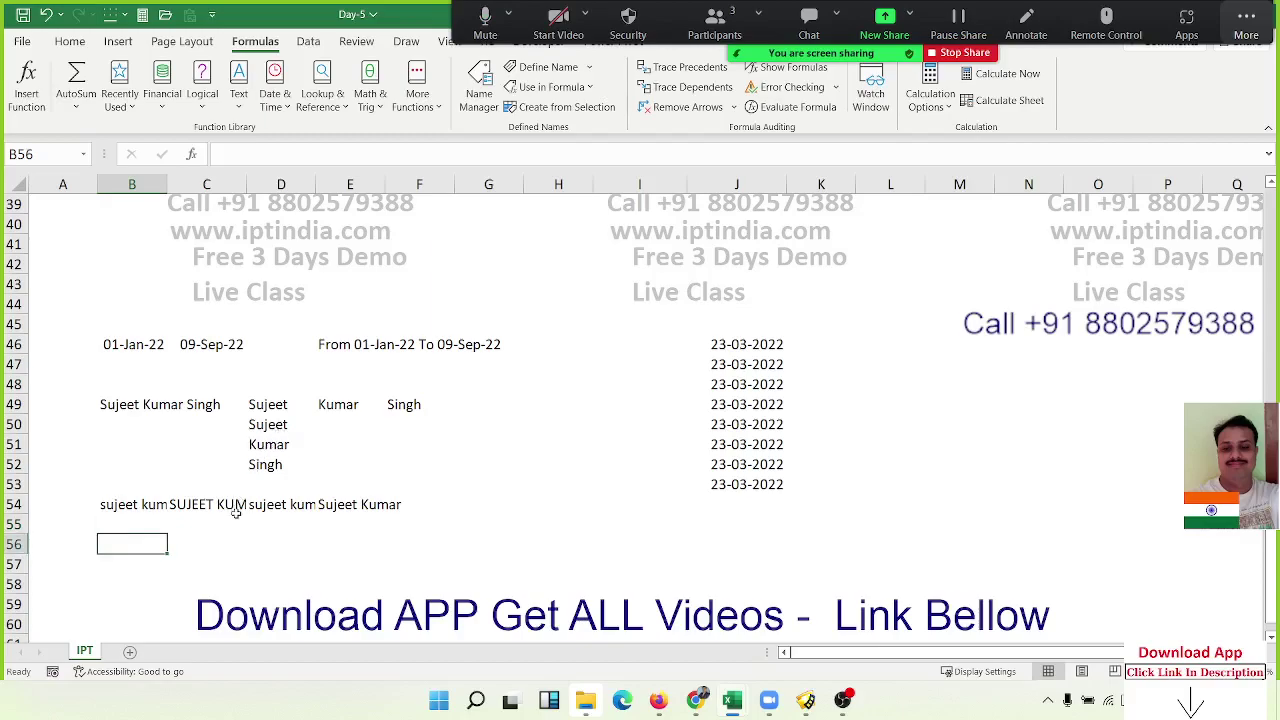
{"action": "key", "text": "Down"}
{"action": "key", "text": "Down"}
{"action": "key", "text": "Down"}
{"action": "key", "text": "Down"}
{"action": "key", "text": "Down"}
{"action": "key", "text": "Up"}
{"action": "key", "text": "Up"}
{"action": "key", "text": "Up"}
Put A in B57 and =REPT(B57,5) in C57 to display AAAAA.
{"action": "key", "text": "Up"}
{"action": "key", "text": "Up"}
{"action": "key", "text": "Up"}
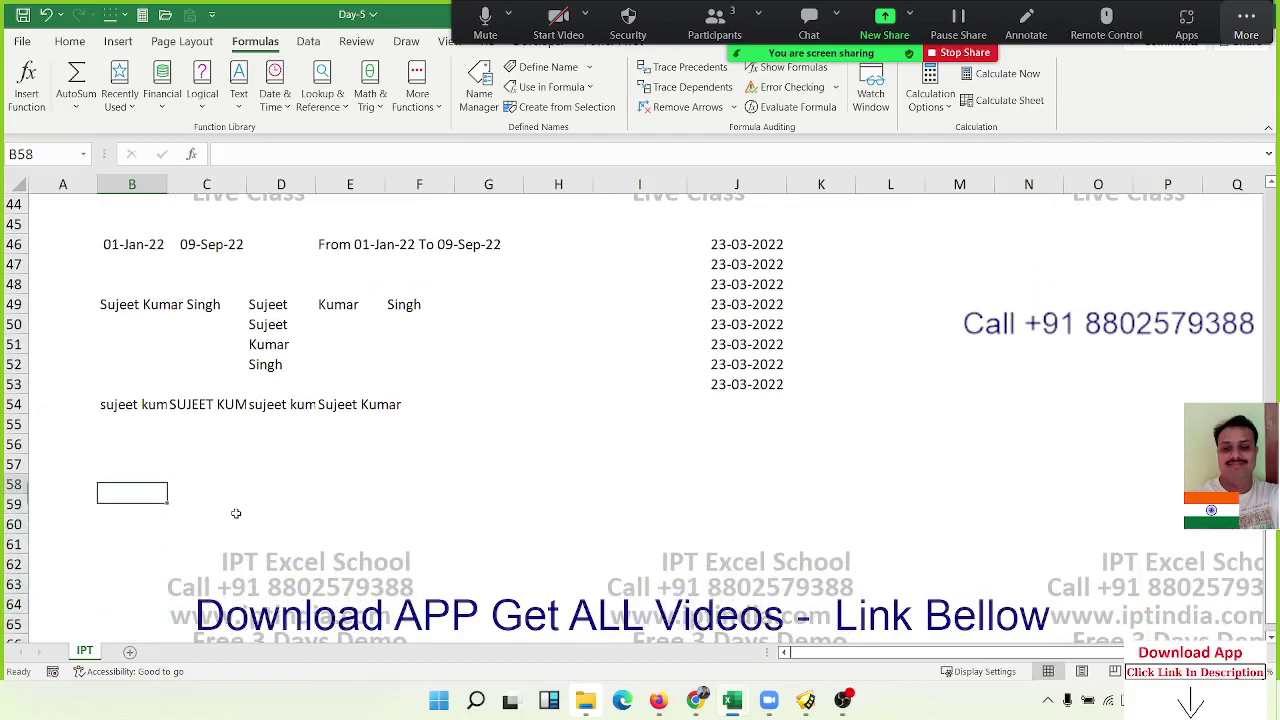
{"action": "key", "text": "Up"}
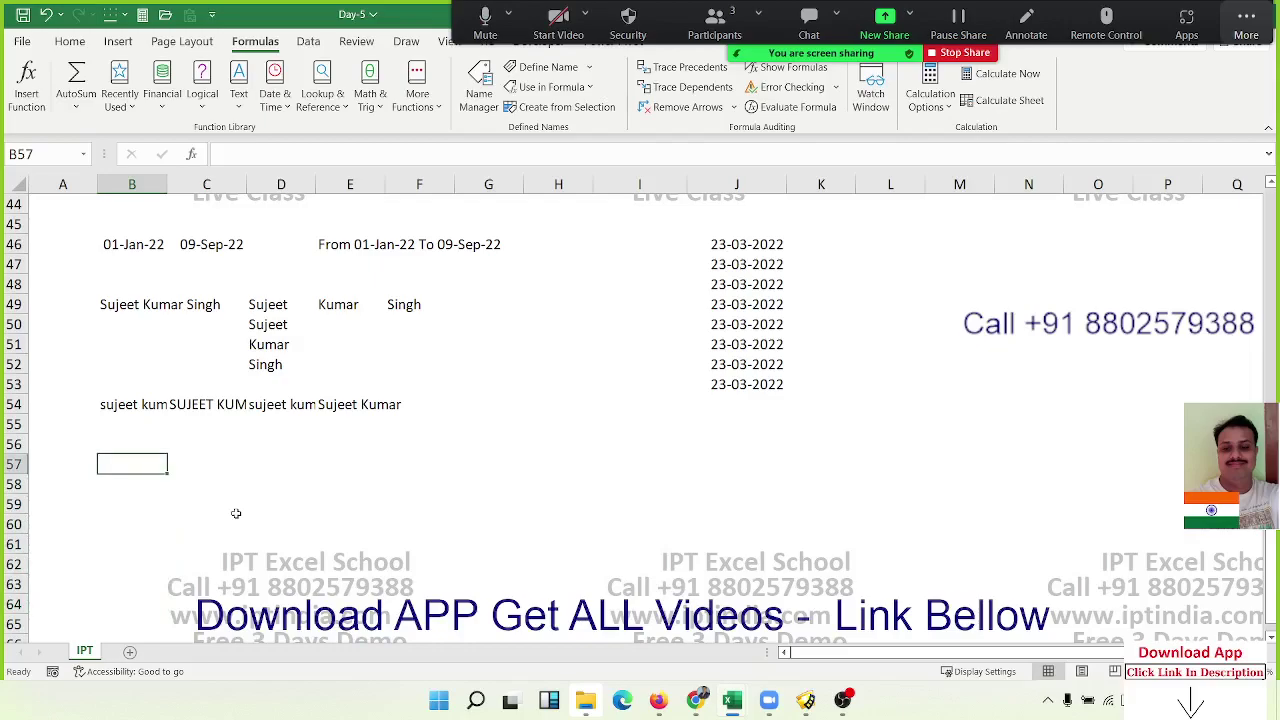
{"action": "type", "text": "A"}
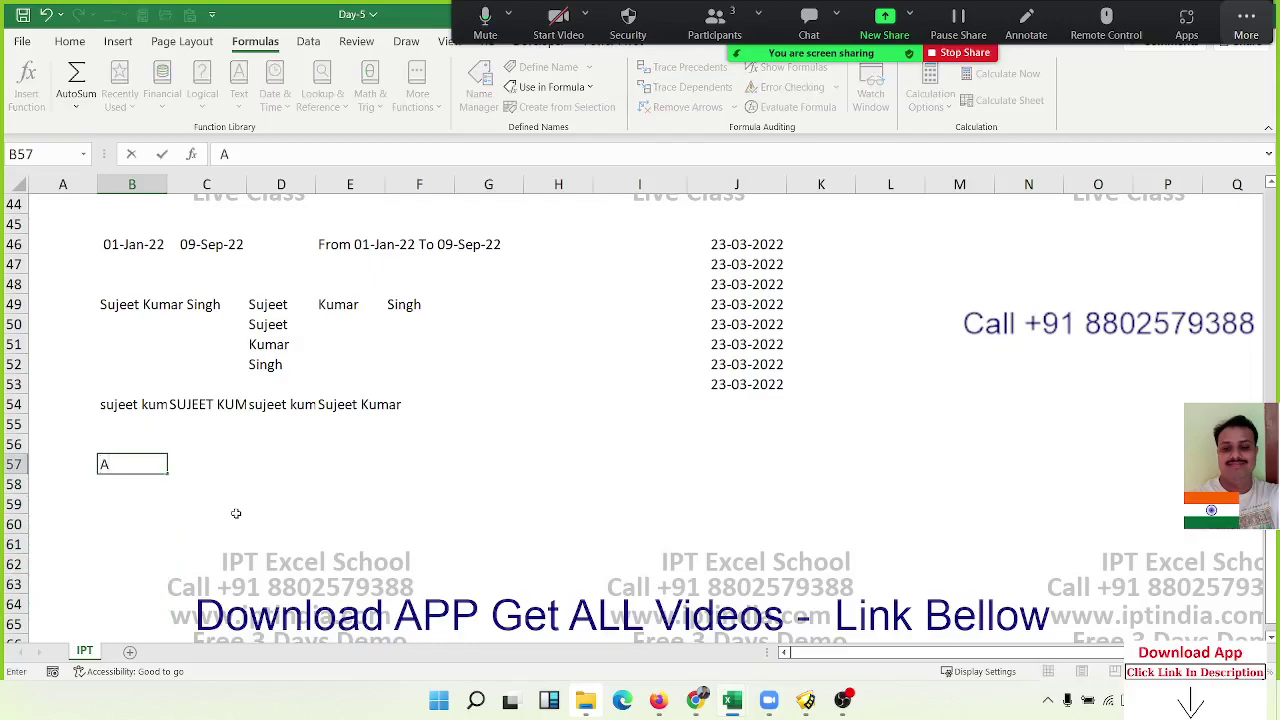
{"action": "key", "text": "Return"}
{"action": "key", "text": "Up"}
{"action": "key", "text": "Right"}
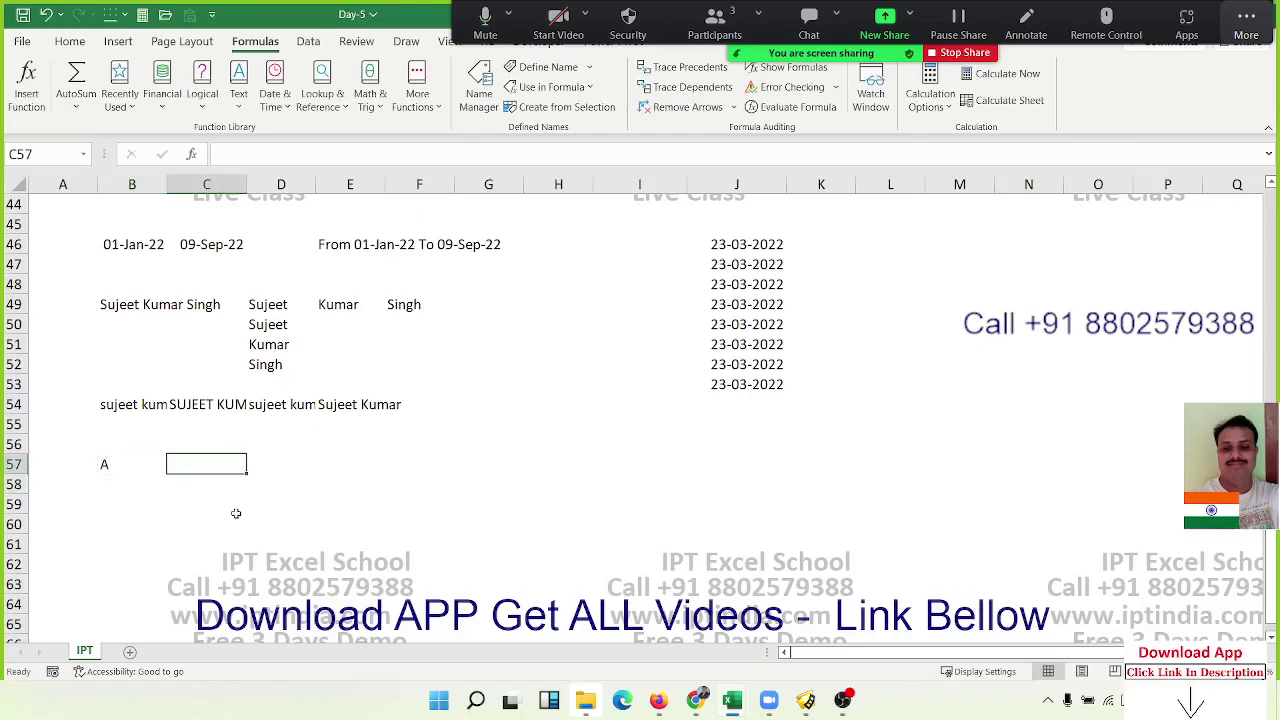
{"action": "type", "text": "=rep"}
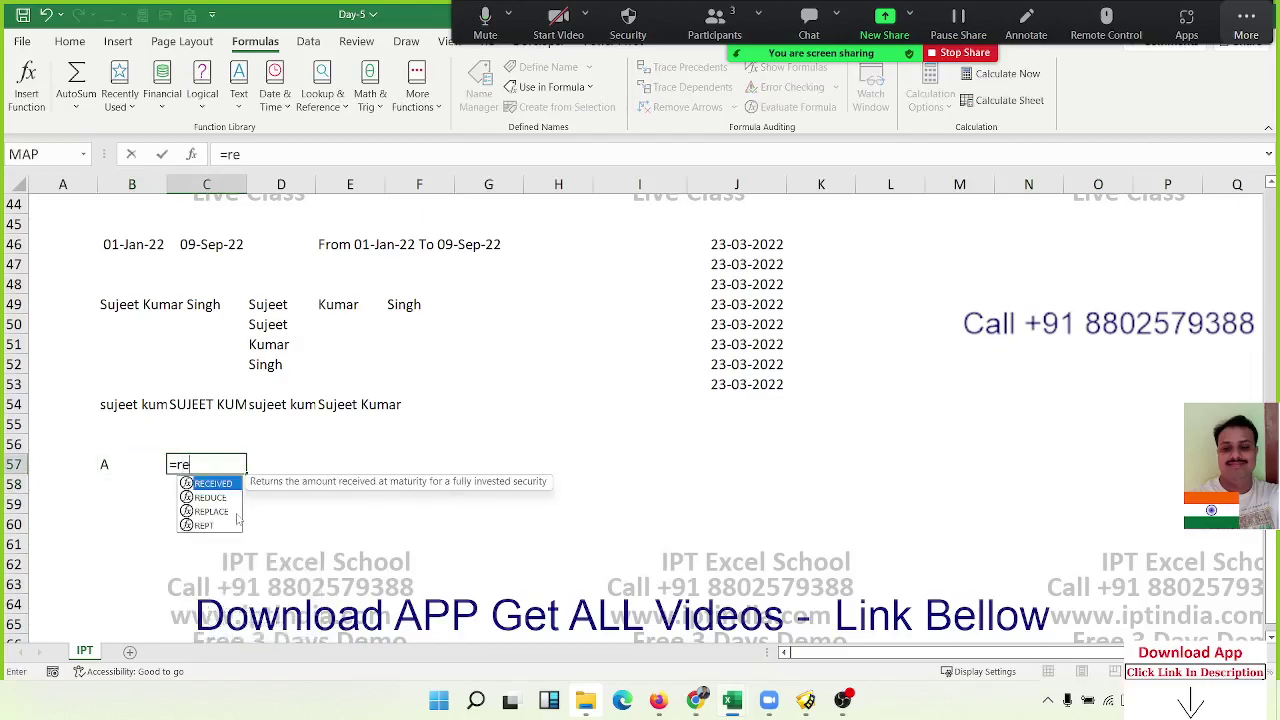
{"action": "key", "text": "Down"}
{"action": "key", "text": "Tab"}
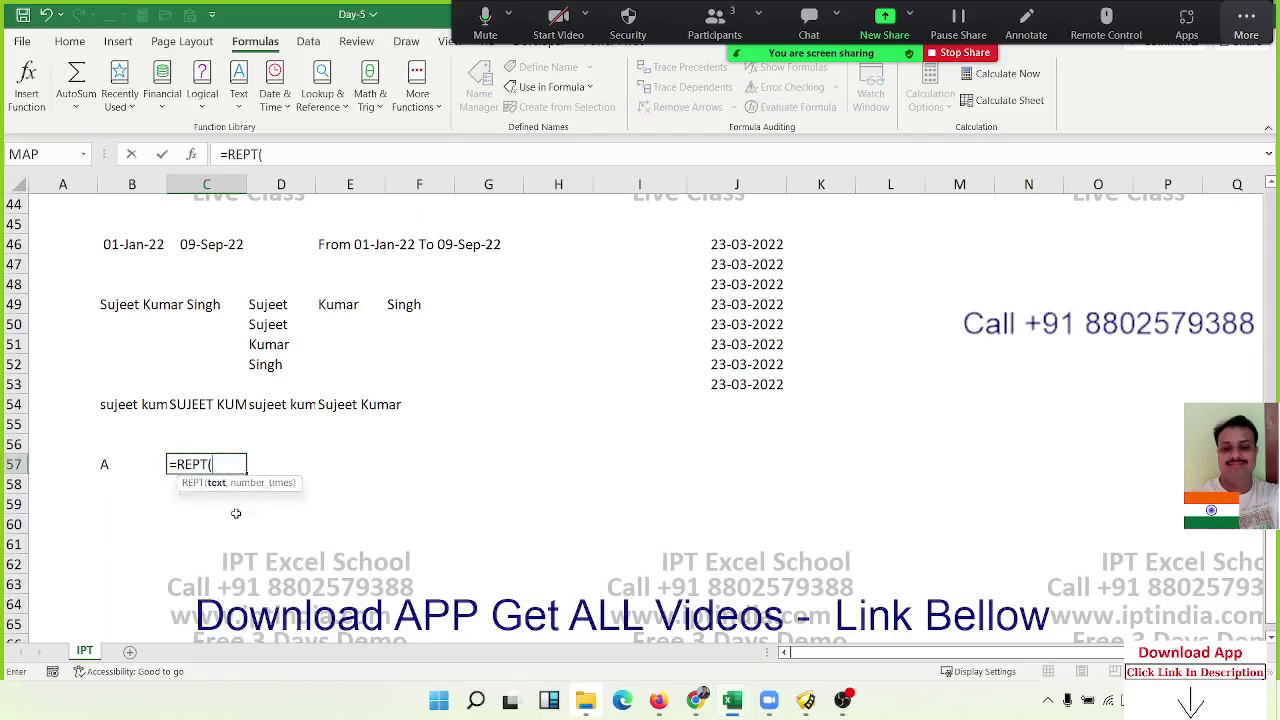
{"action": "key", "text": "Left"}
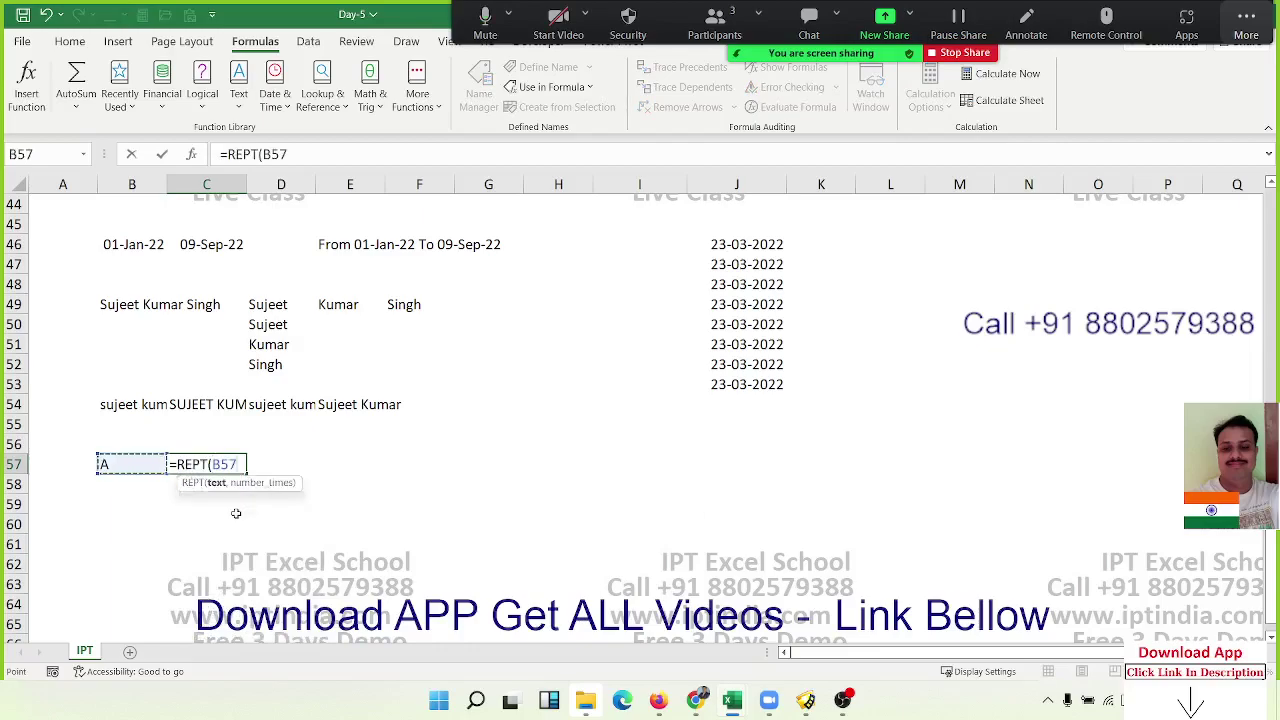
{"action": "type", "text": ",5"}
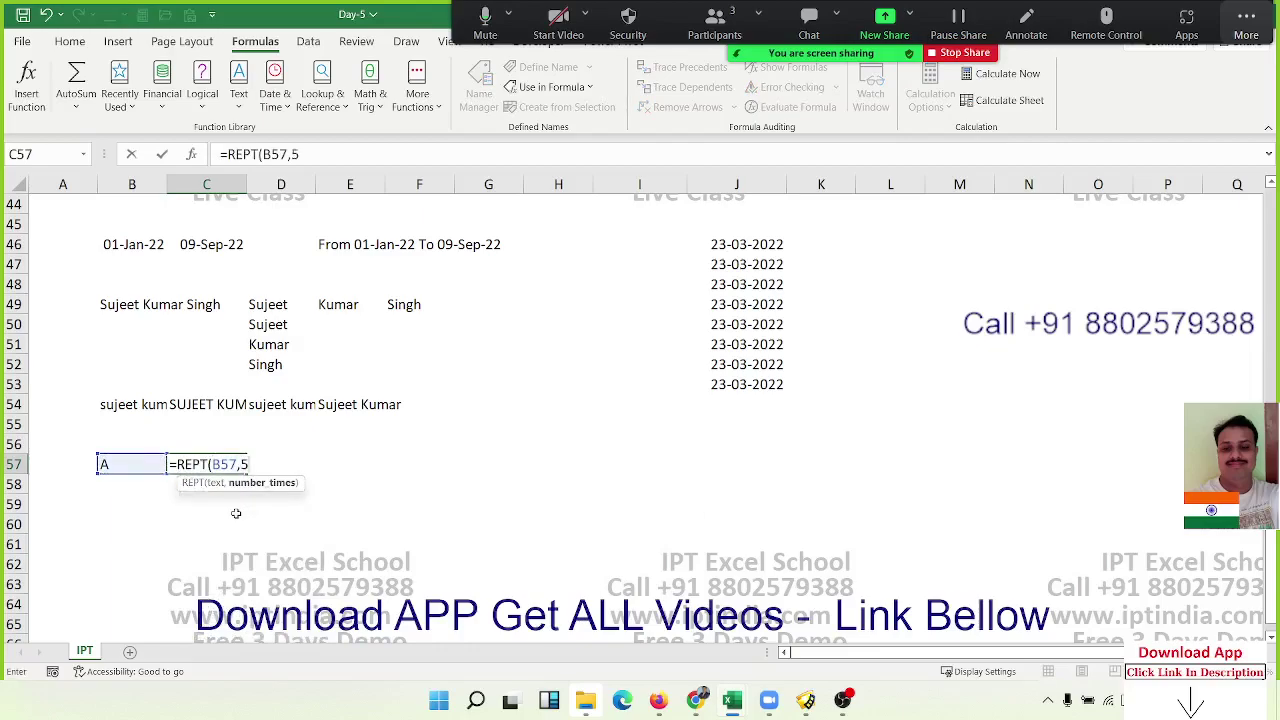
{"action": "key", "text": "Return"}
{"action": "key", "text": "Up"}
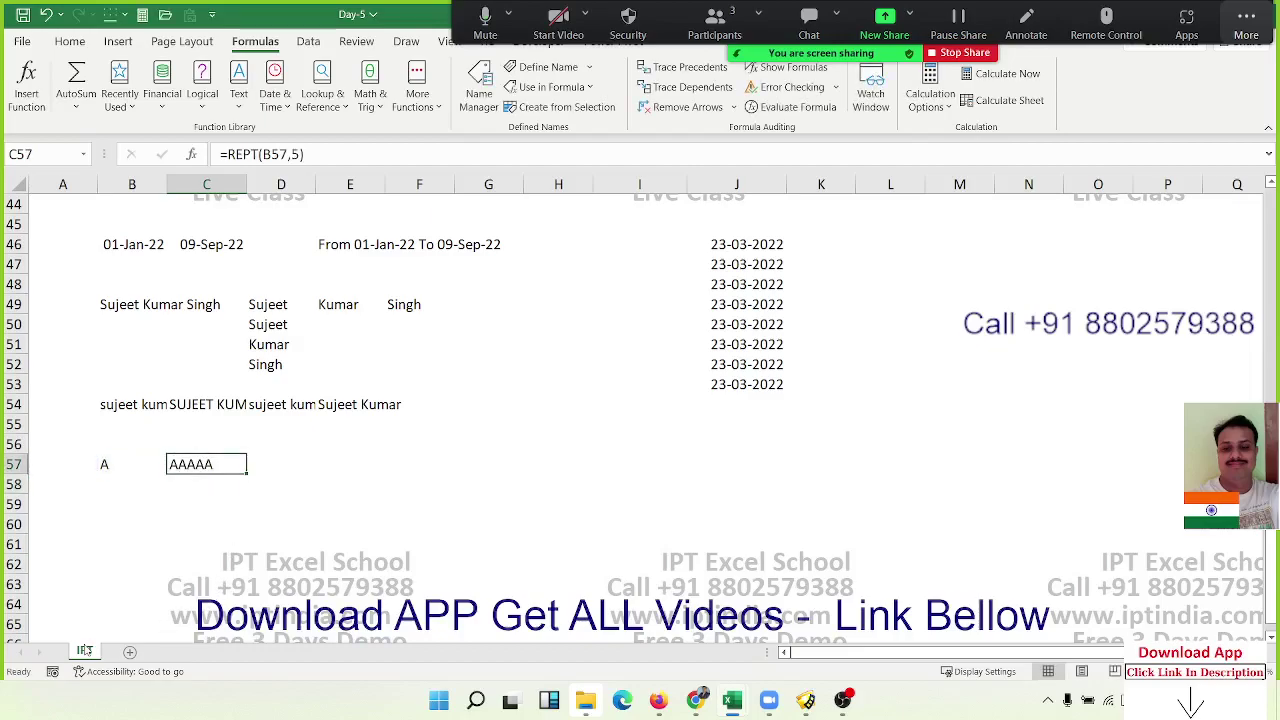
Duplicate the sheet, name the copy Rept-1, and rename the original sheet to Text.
{"action": "left_click_drag", "start_coordinate": [85, 651], "coordinate": [142, 650]}
{"action": "double_click", "coordinate": [142, 650]}
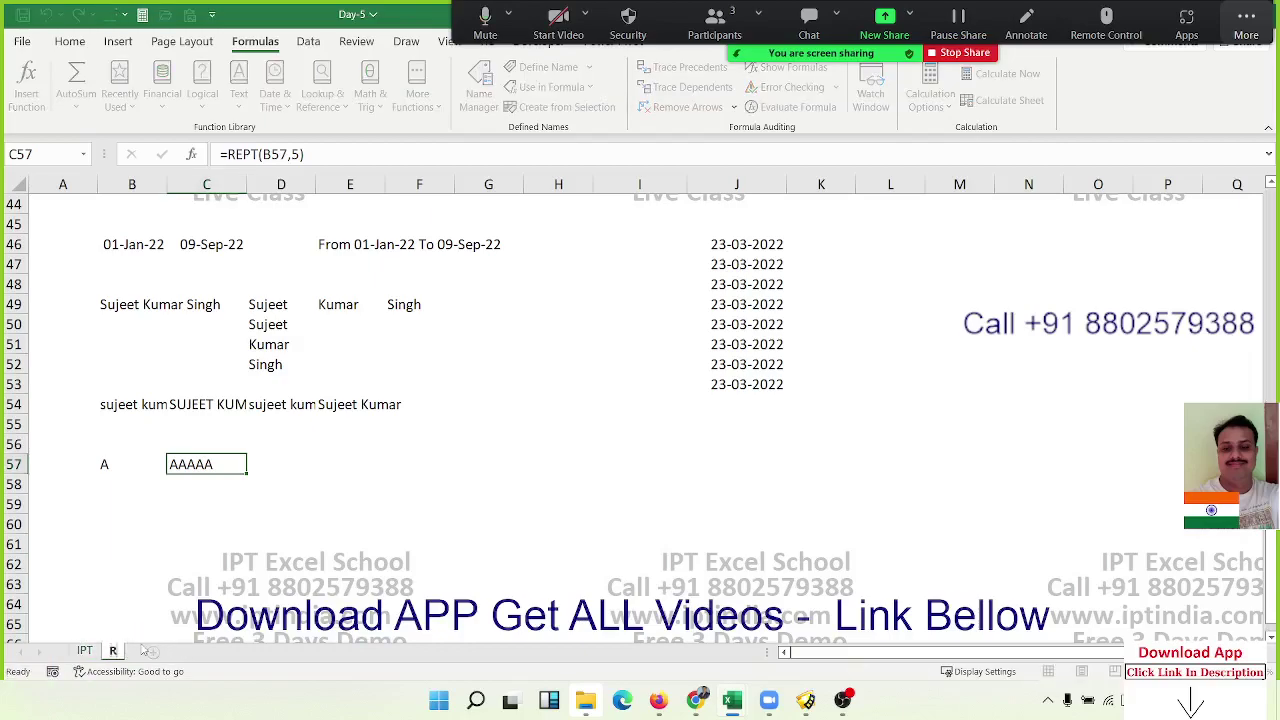
{"action": "type", "text": "Rept"}
{"action": "type", "text": "-1"}
{"action": "left_click", "coordinate": [338, 506]}
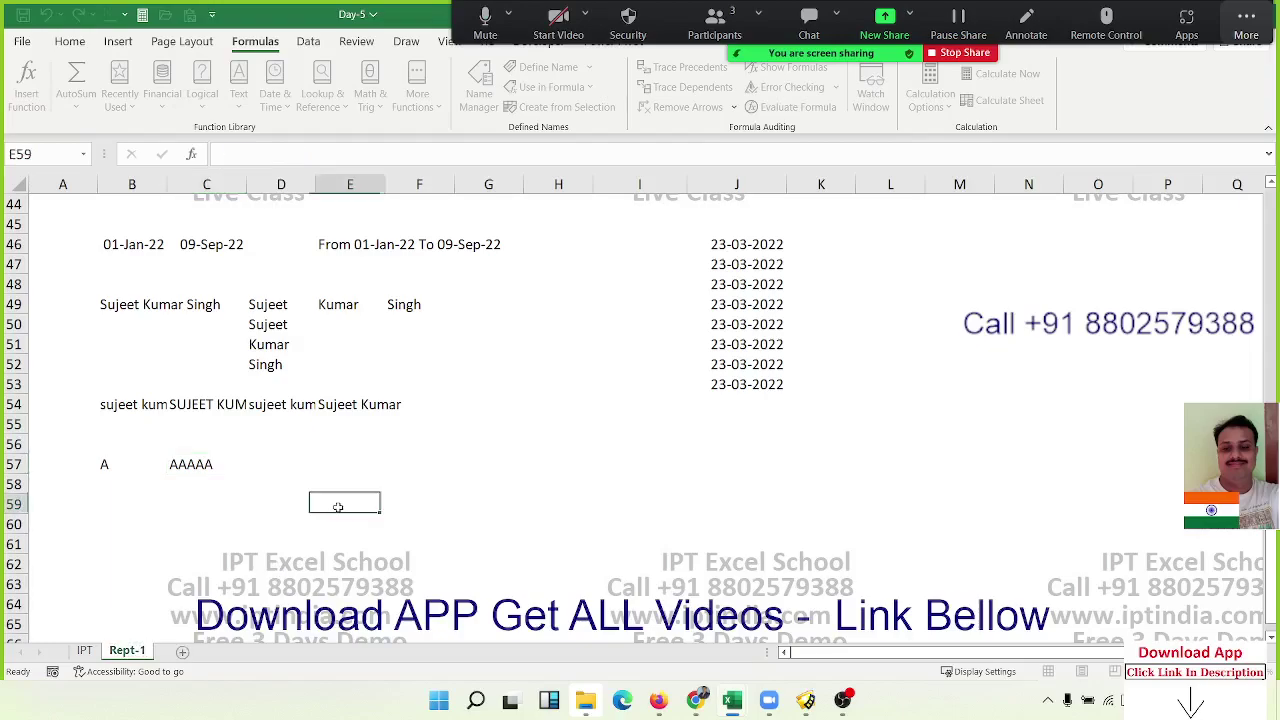
{"action": "left_click", "coordinate": [85, 651]}
{"action": "type", "text": "Tes"}
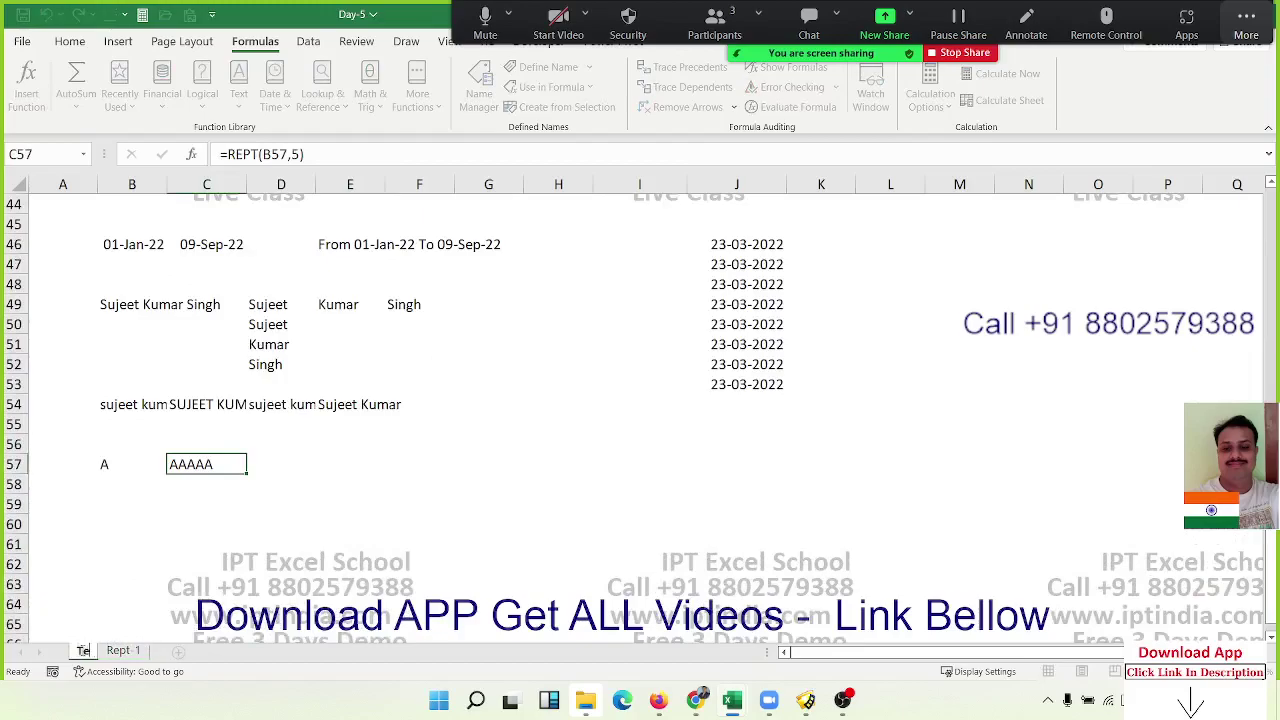
{"action": "type", "text": "t"}
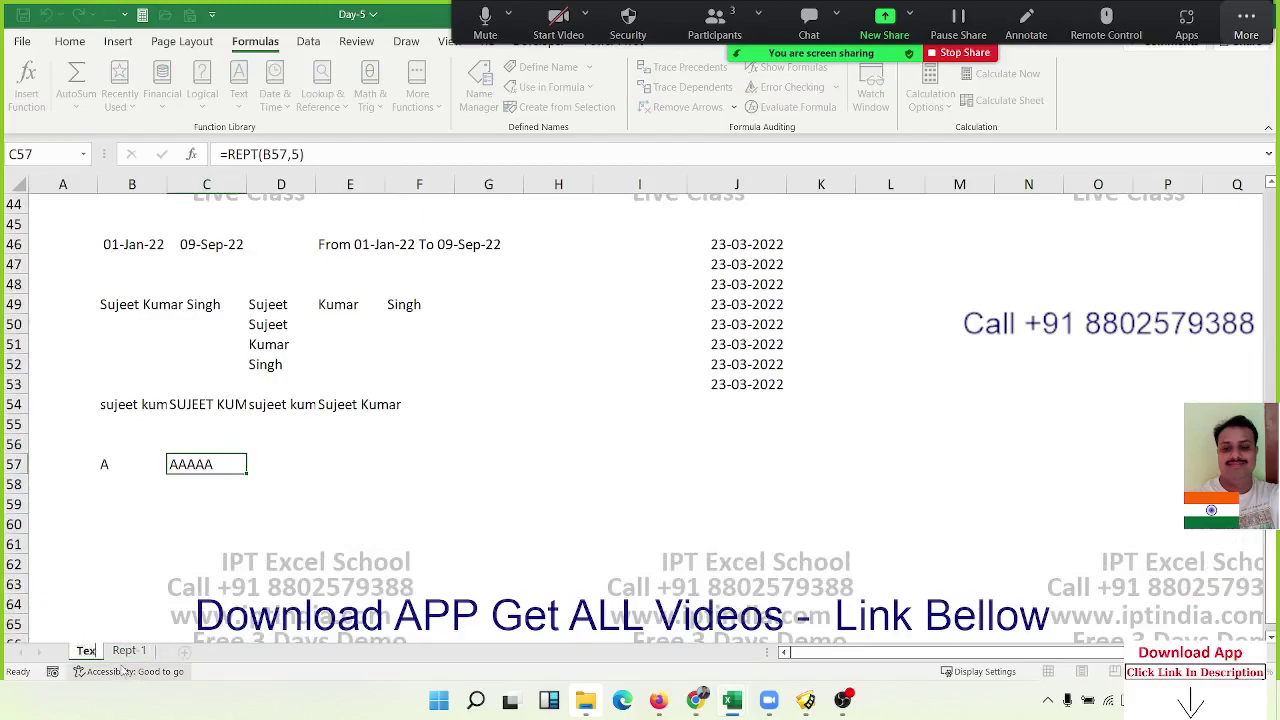
{"action": "left_click", "coordinate": [132, 543]}
Switch to the Rept-1 sheet and clear all of its contents.
{"action": "left_click", "coordinate": [133, 651]}
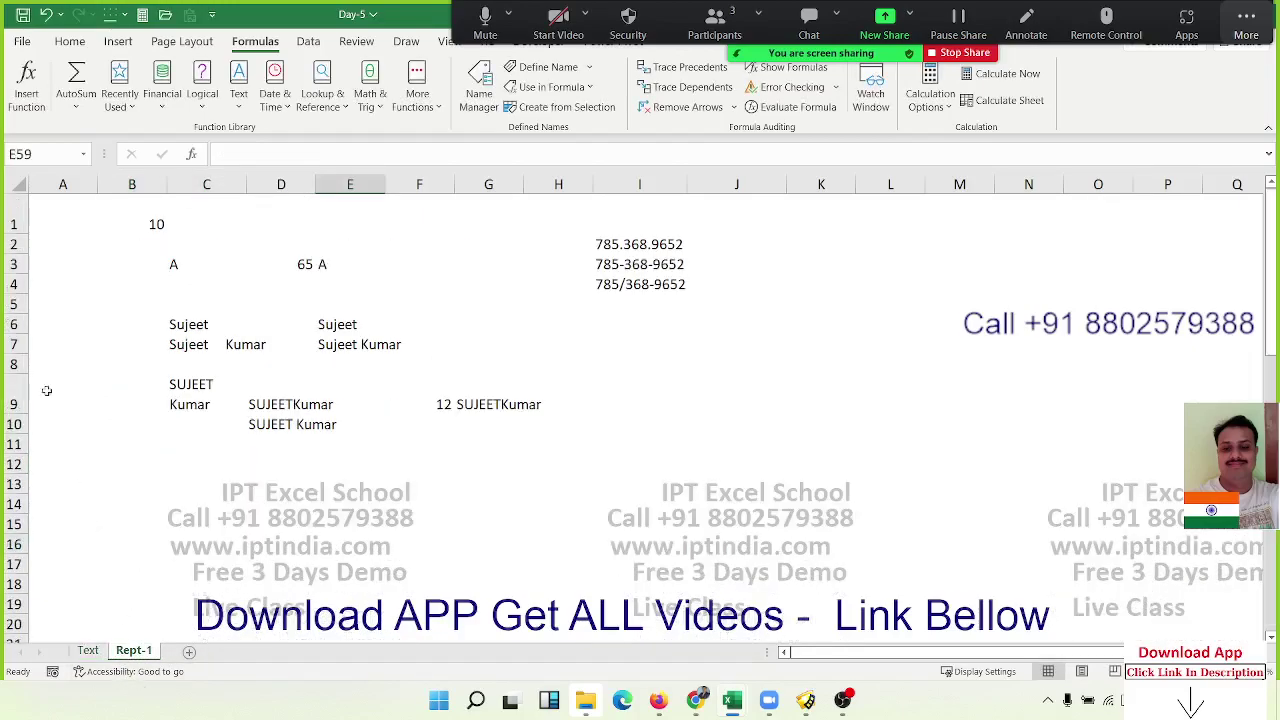
{"action": "left_click", "coordinate": [20, 185]}
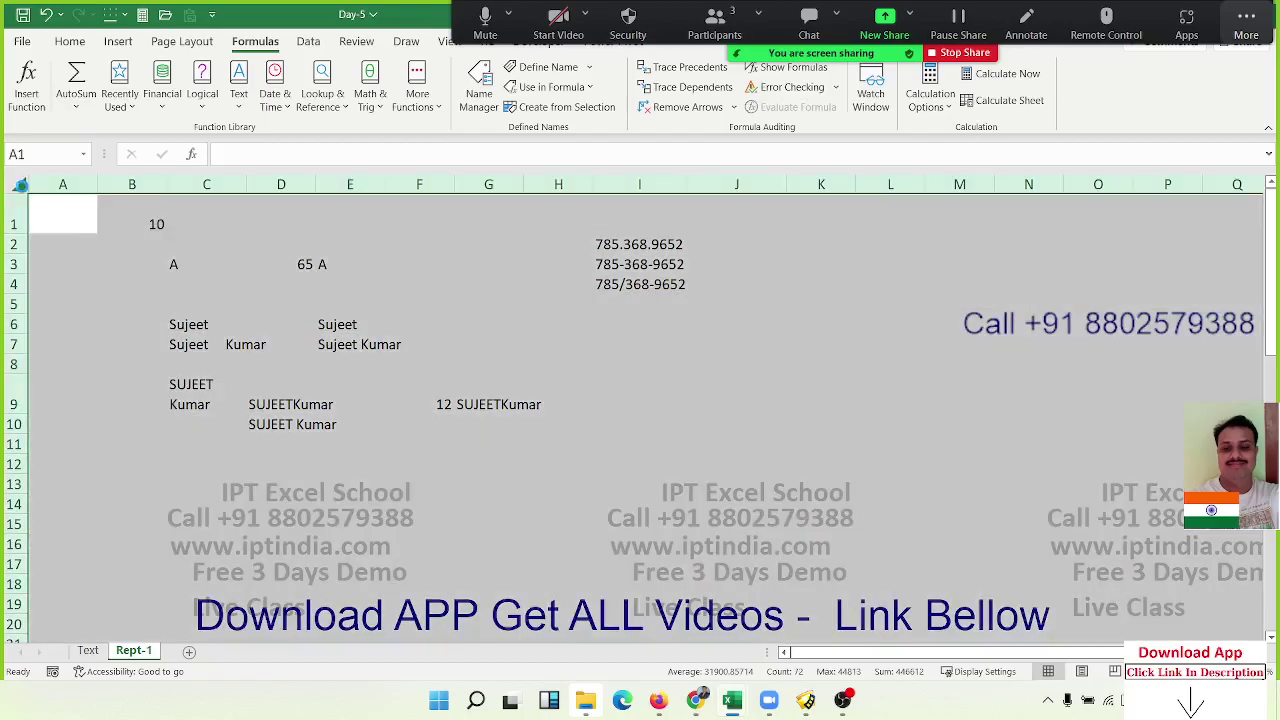
{"action": "key", "text": "Delete"}
{"action": "key", "text": "ctrl+Home"}
Enter a Name header with three full names below it and autofit column A.
{"action": "type", "text": "Nam"}
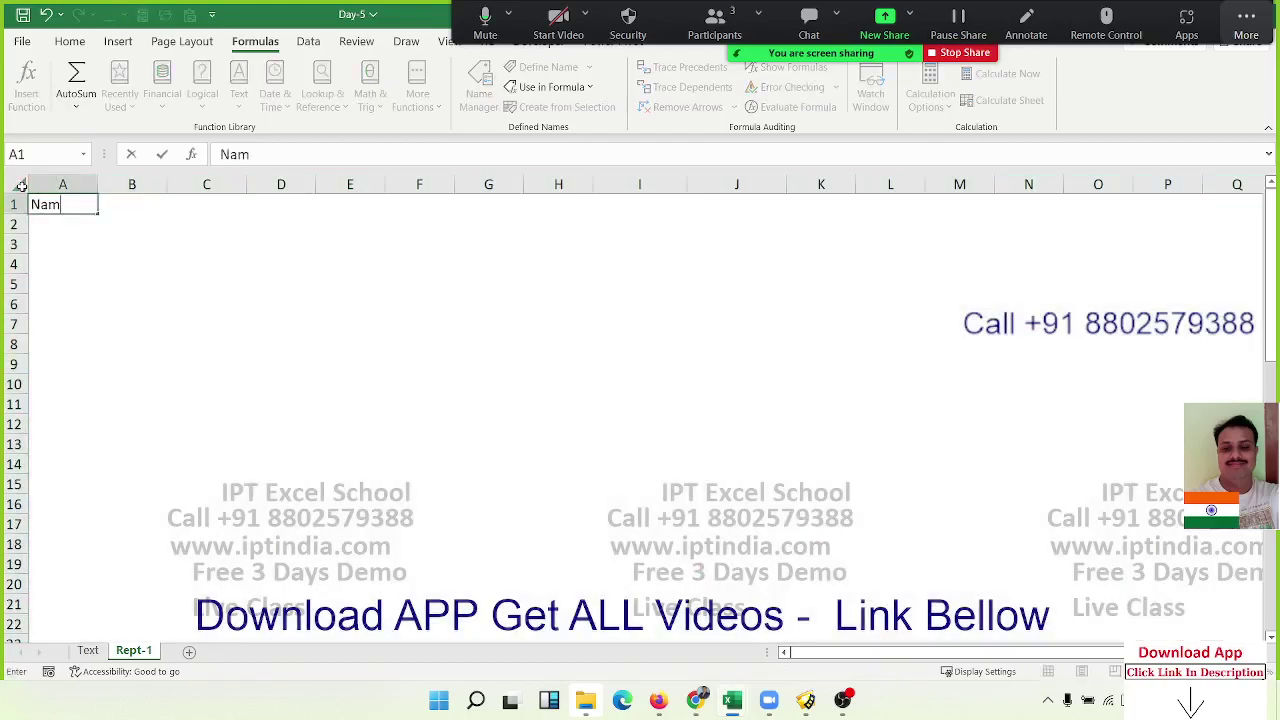
{"action": "type", "text": "e"}
{"action": "key", "text": "Return"}
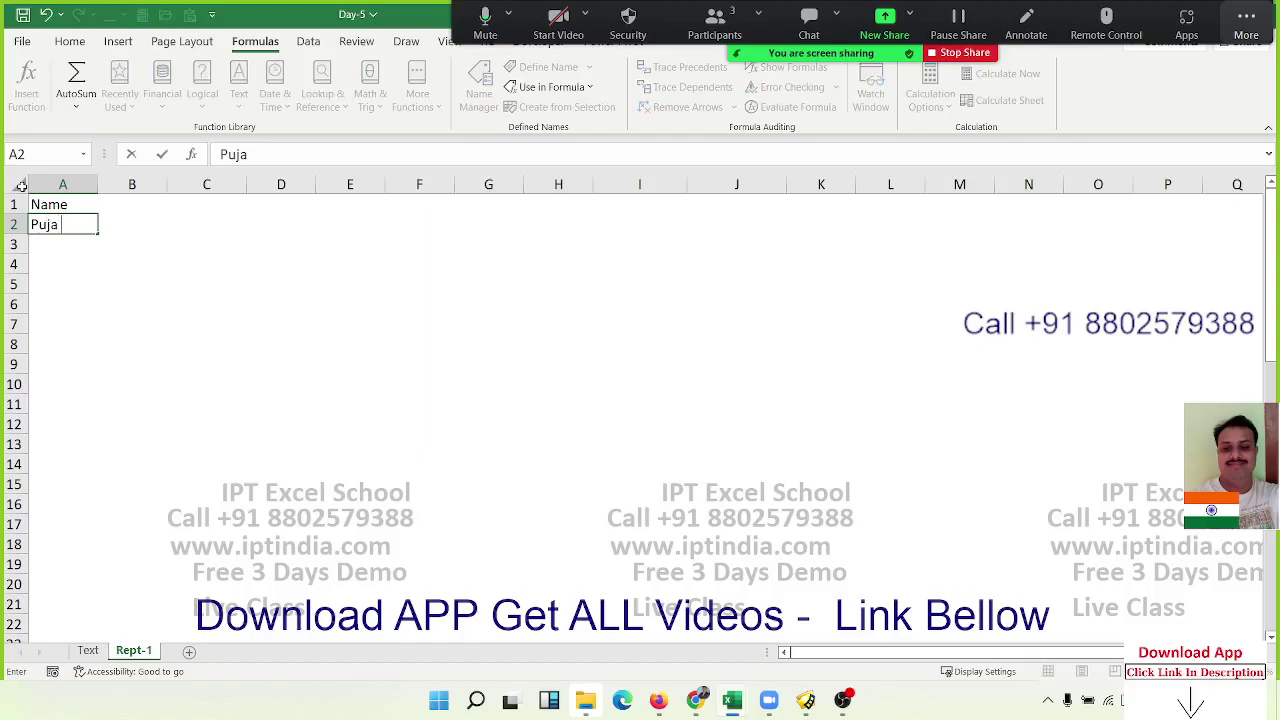
{"action": "key", "text": "Return"}
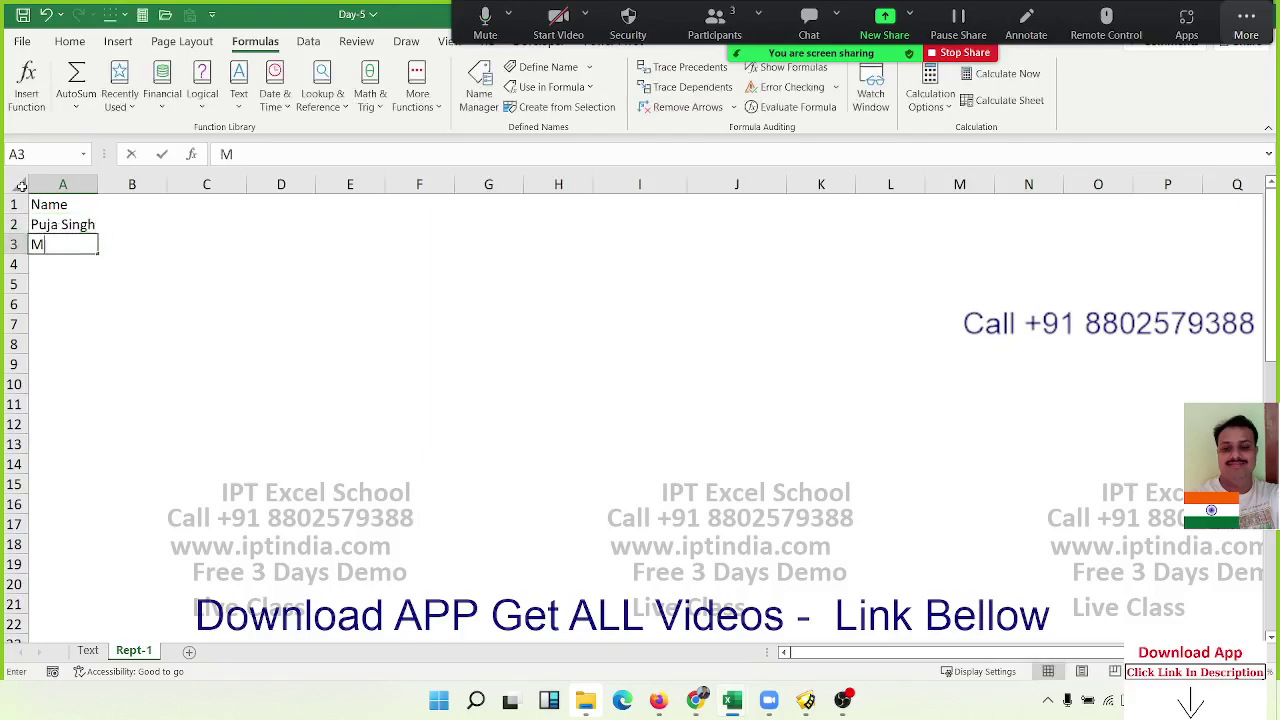
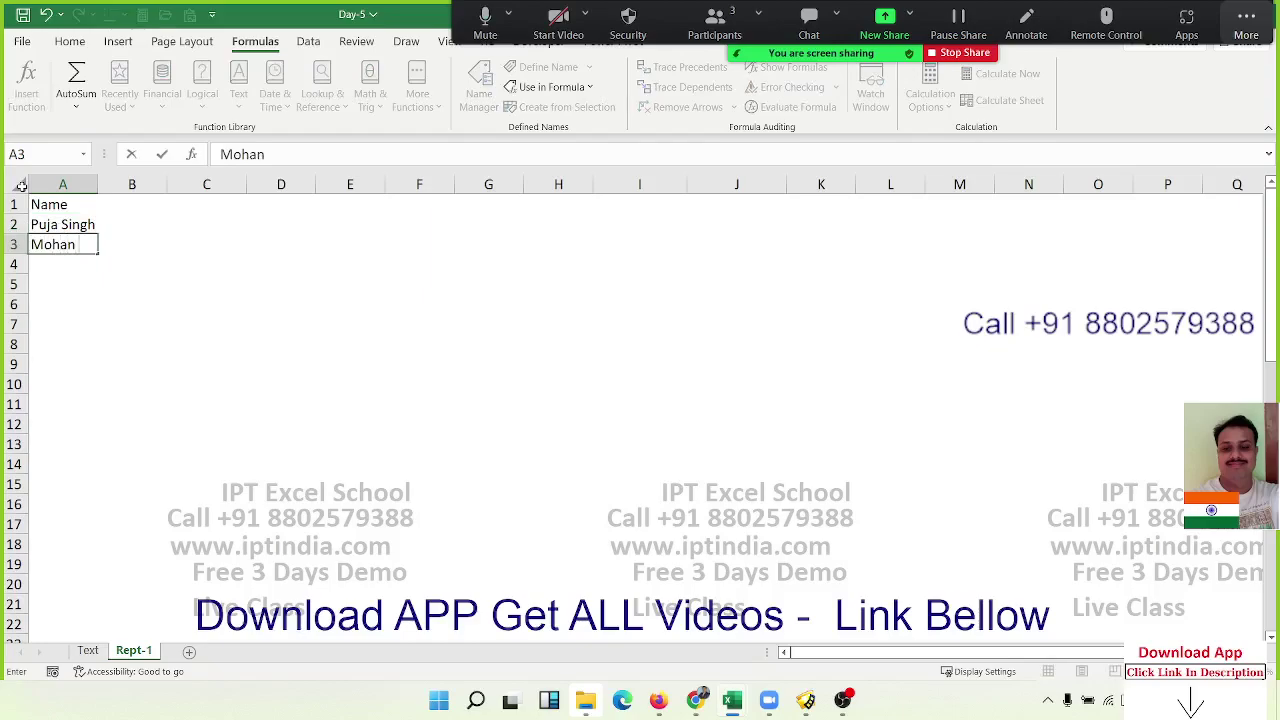
{"action": "key", "text": "Return"}
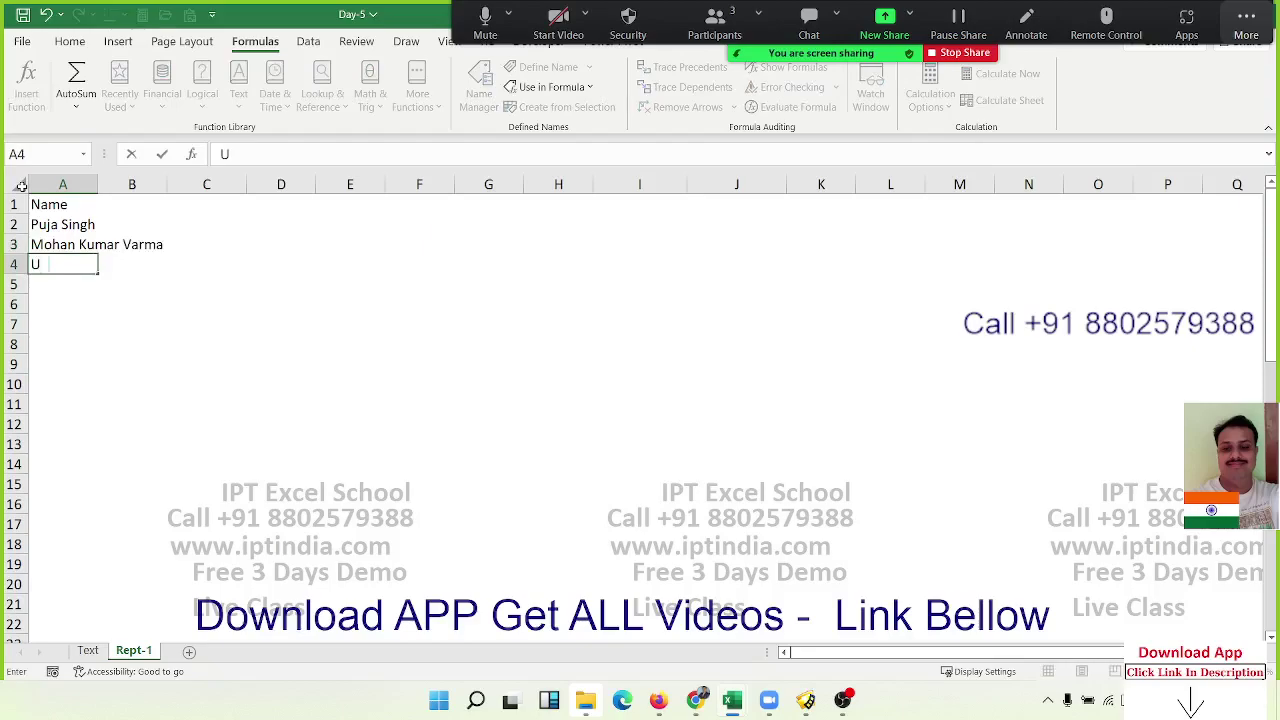
{"action": "key", "text": "Return"}
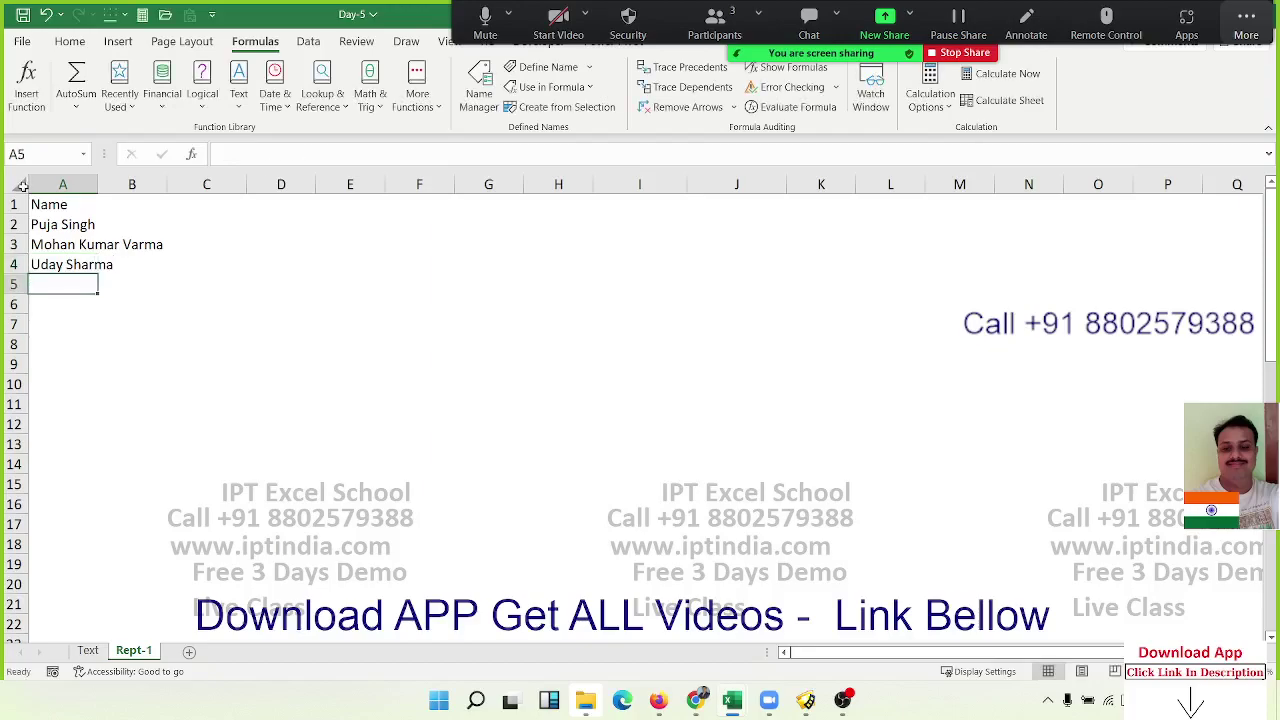
{"action": "double_click", "coordinate": [92, 184]}
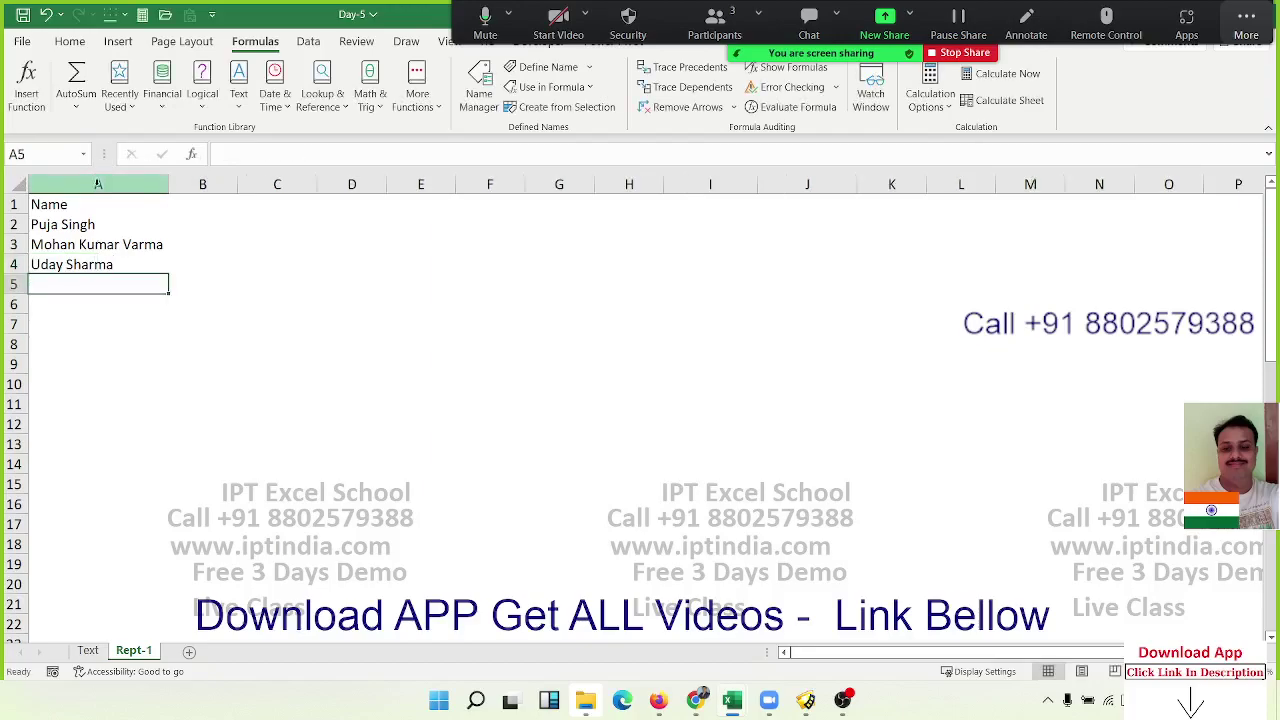
Add the headers F Name in B1 and L Name in C1.
{"action": "left_click", "coordinate": [211, 209]}
{"action": "type", "text": "F "}
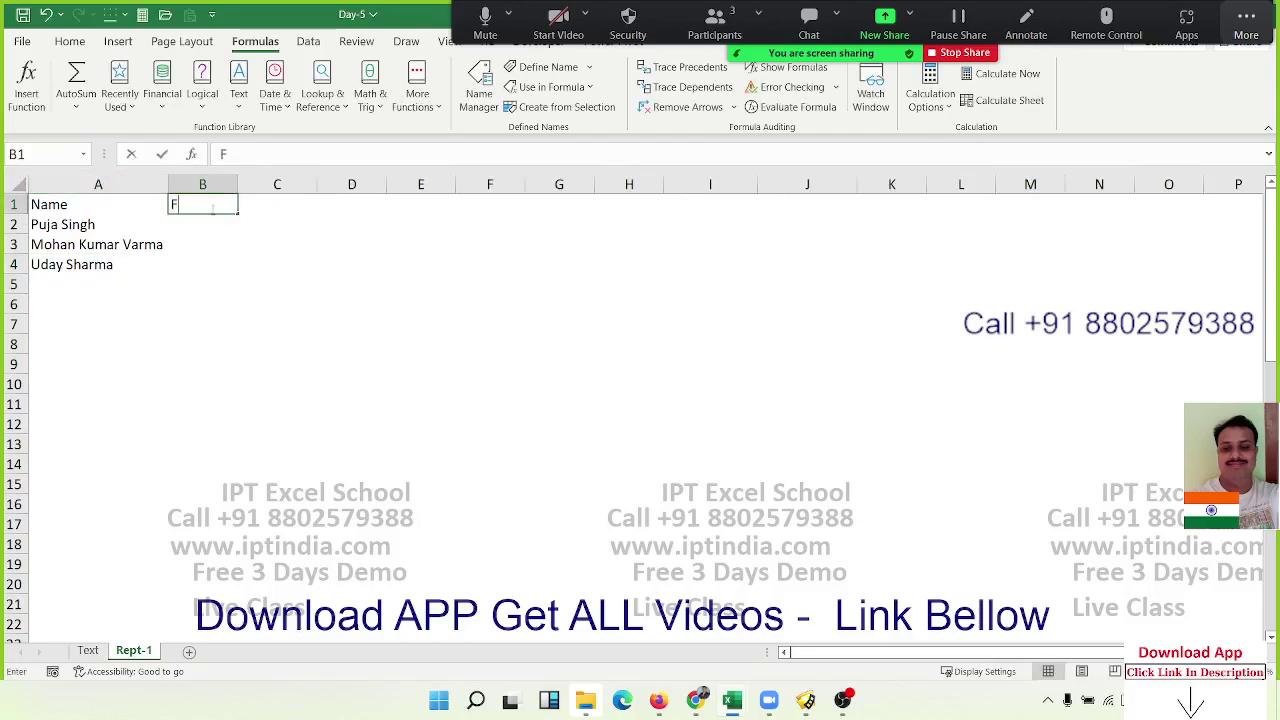
{"action": "type", "text": "Name"}
{"action": "key", "text": "Tab"}
{"action": "type", "text": "L"}
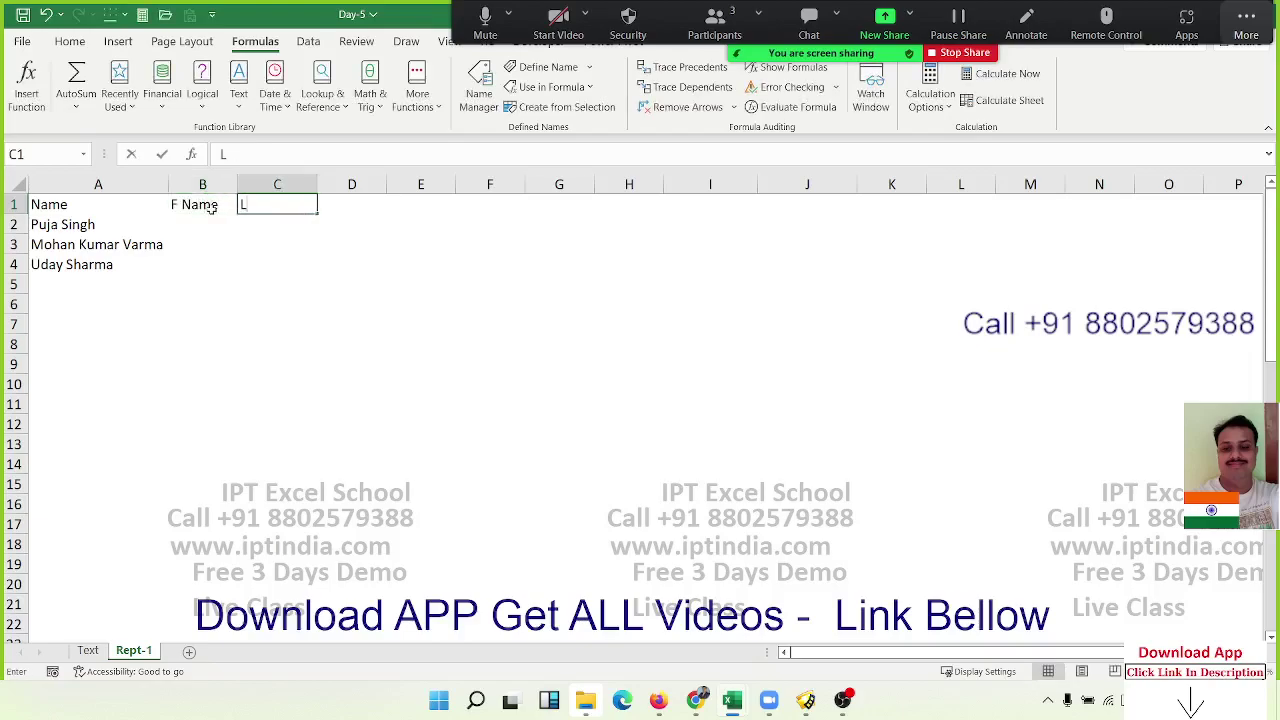
{"action": "type", "text": " Name"}
{"action": "key", "text": "Return"}
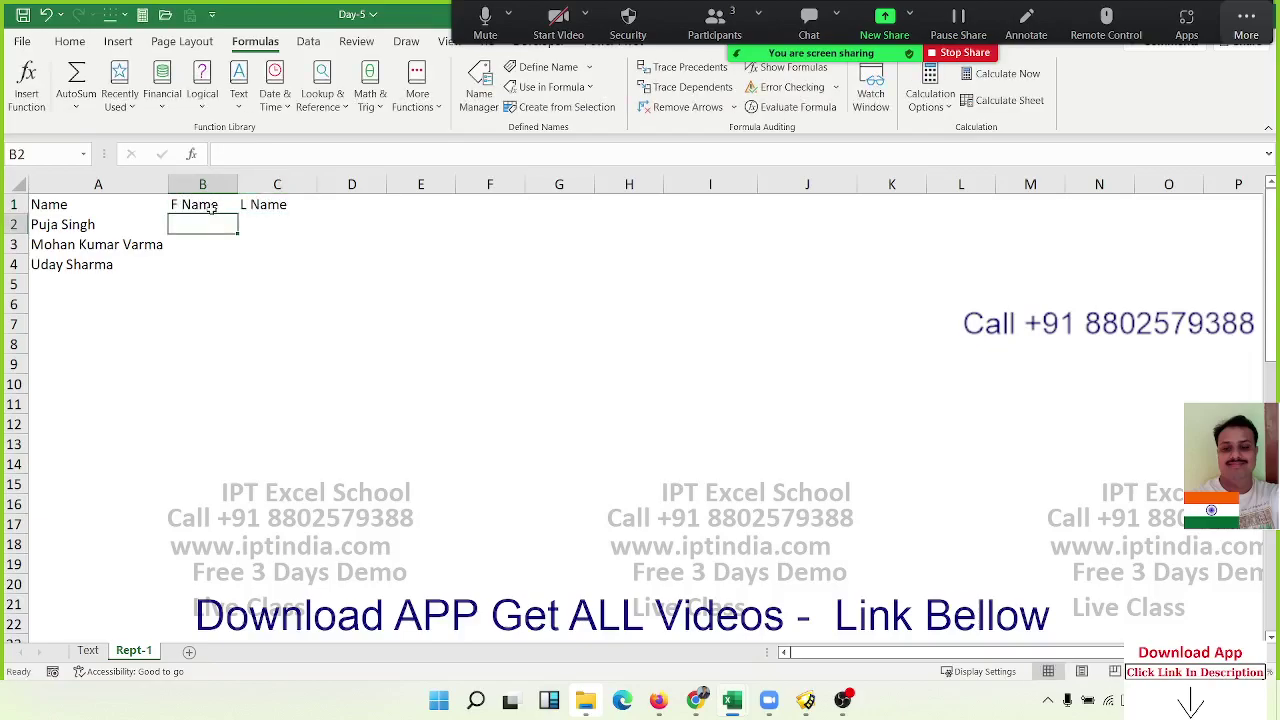
Extract the first name in B2 with =TEXTBEFORE(A2," ").
{"action": "type", "text": "="}
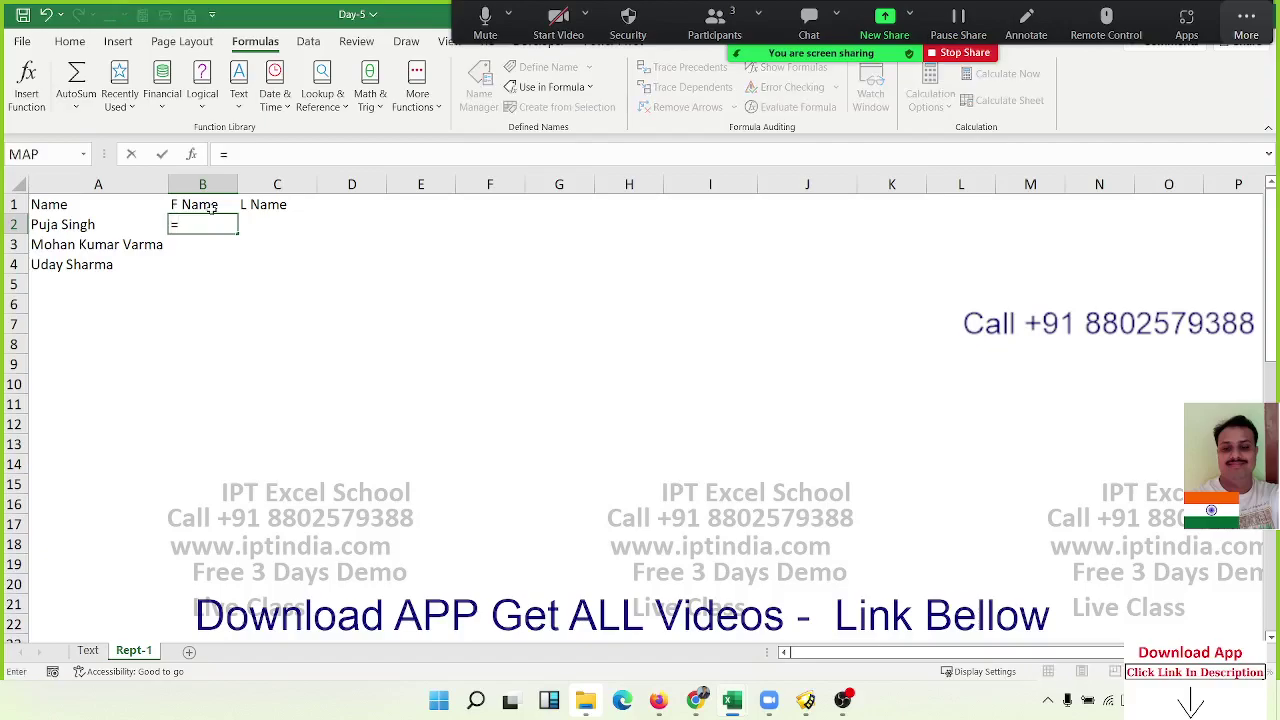
{"action": "type", "text": "te"}
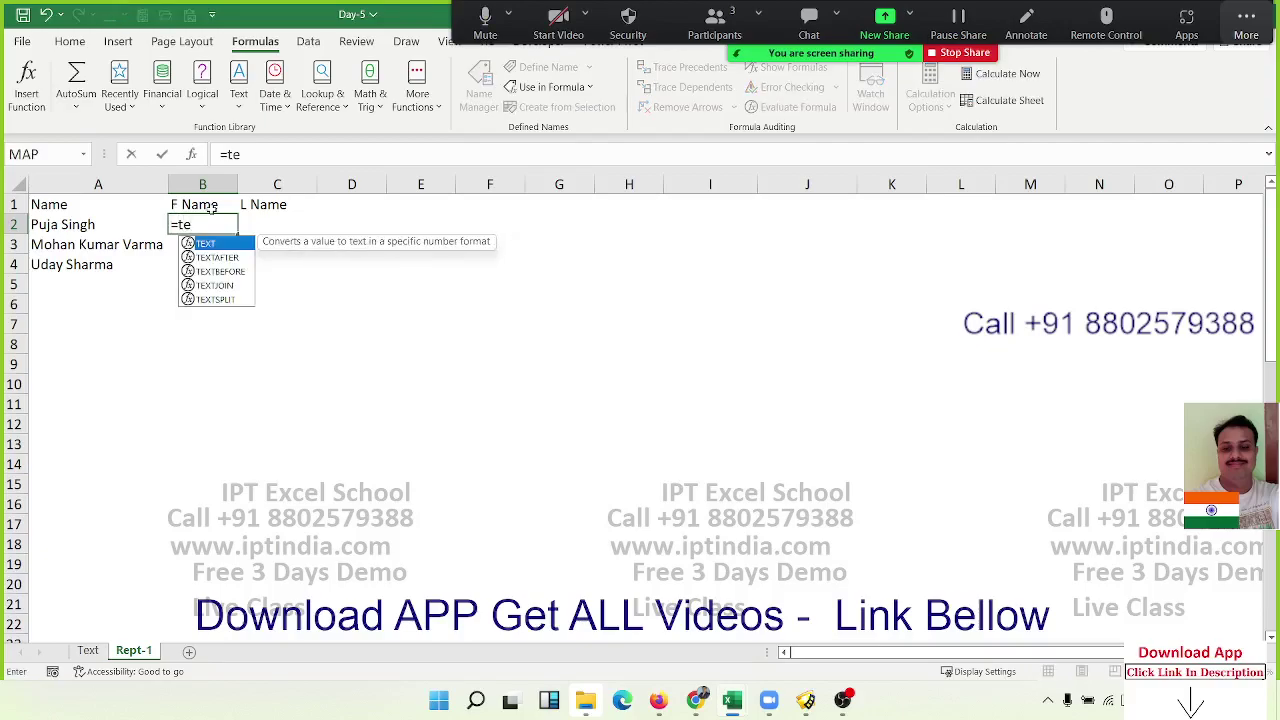
{"action": "key", "text": "Down"}
{"action": "key", "text": "Down"}
{"action": "key", "text": "Tab"}
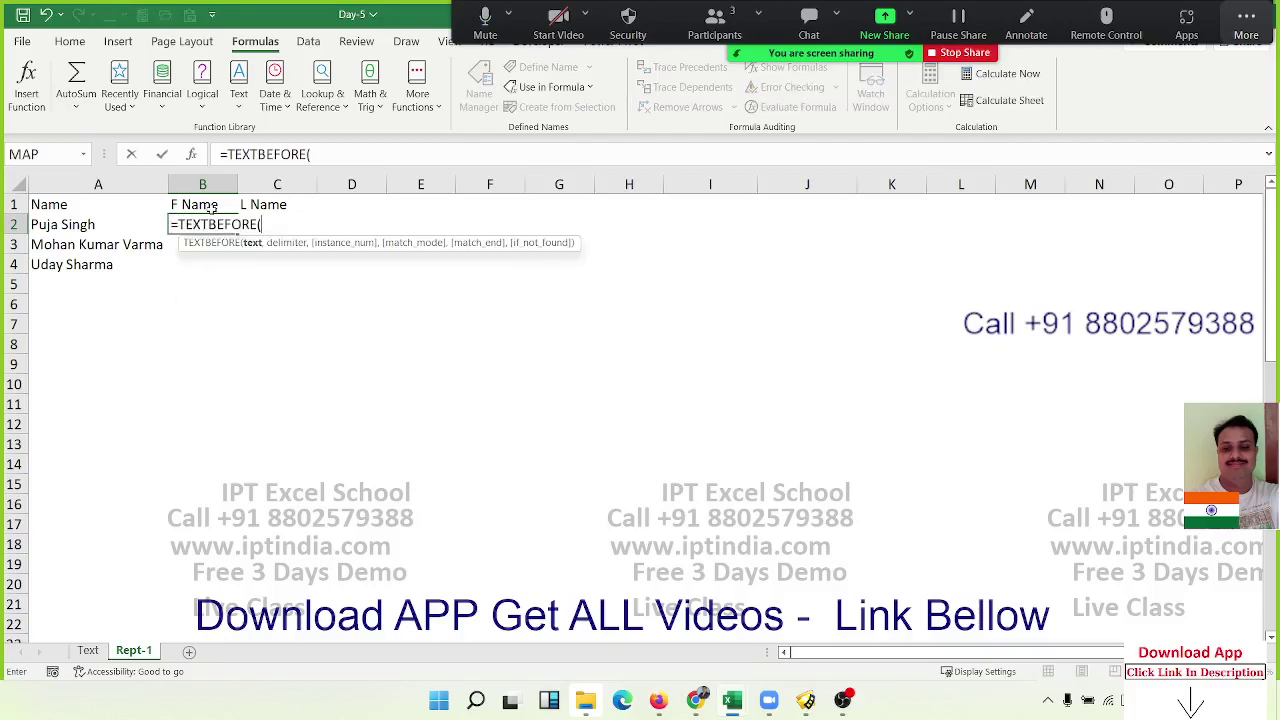
{"action": "key", "text": "Left"}
{"action": "type", "text": ",\" \""}
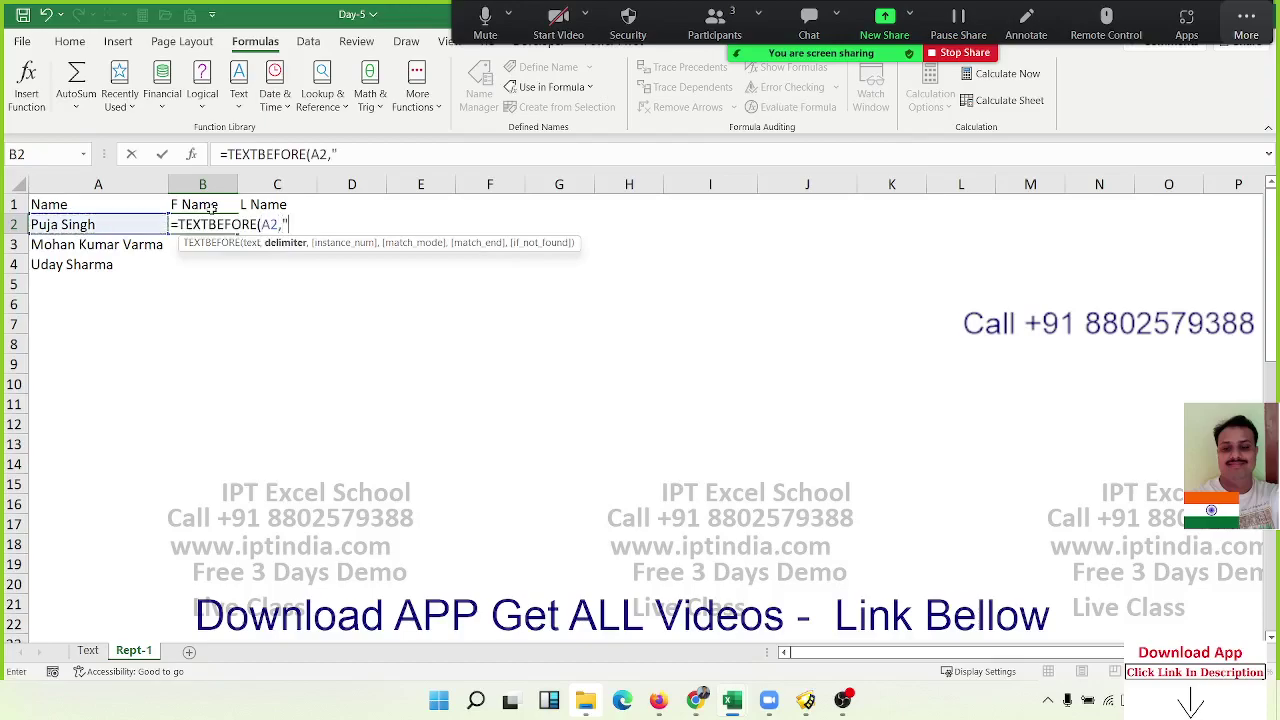
{"action": "type", "text": ")"}
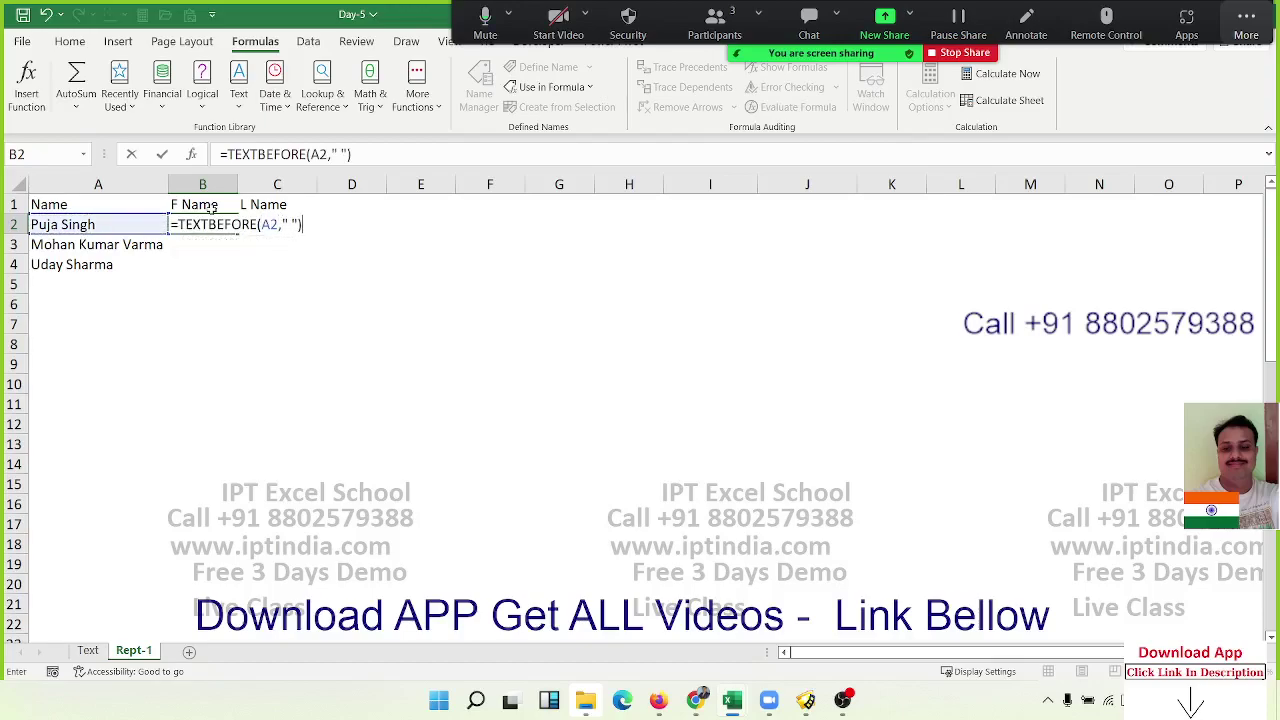
{"action": "key", "text": "Return"}
Enter =LEFT(A3,FIND(" ",A3,1)-1) in B3, accept the correction, and fill it to B4.
{"action": "type", "text": "="}
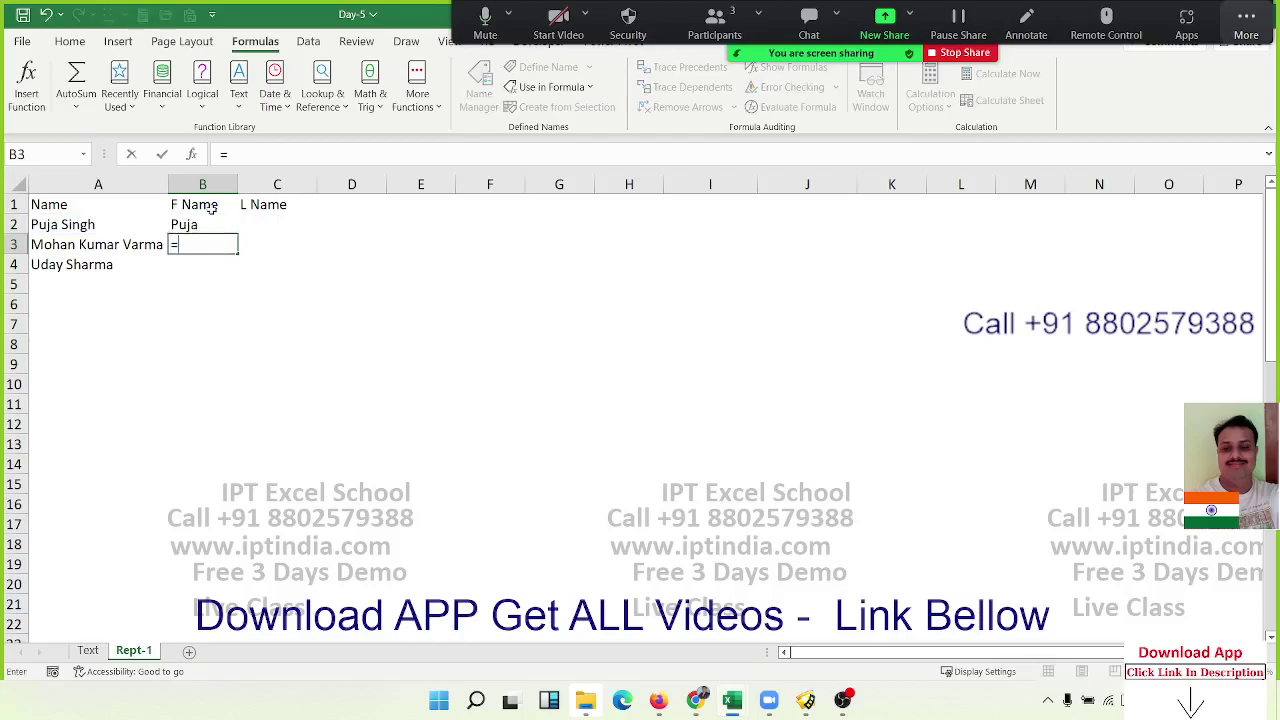
{"action": "type", "text": "le"}
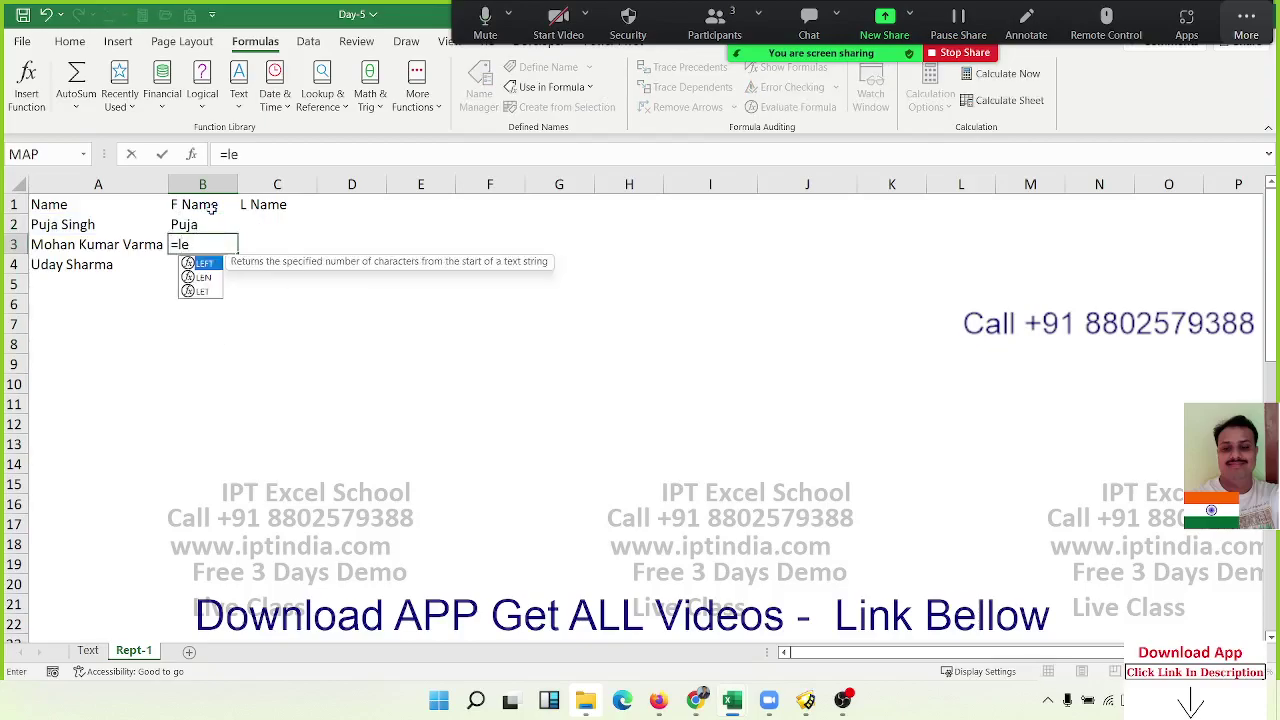
{"action": "key", "text": "Tab"}
{"action": "key", "text": "Left"}
{"action": "type", "text": ","}
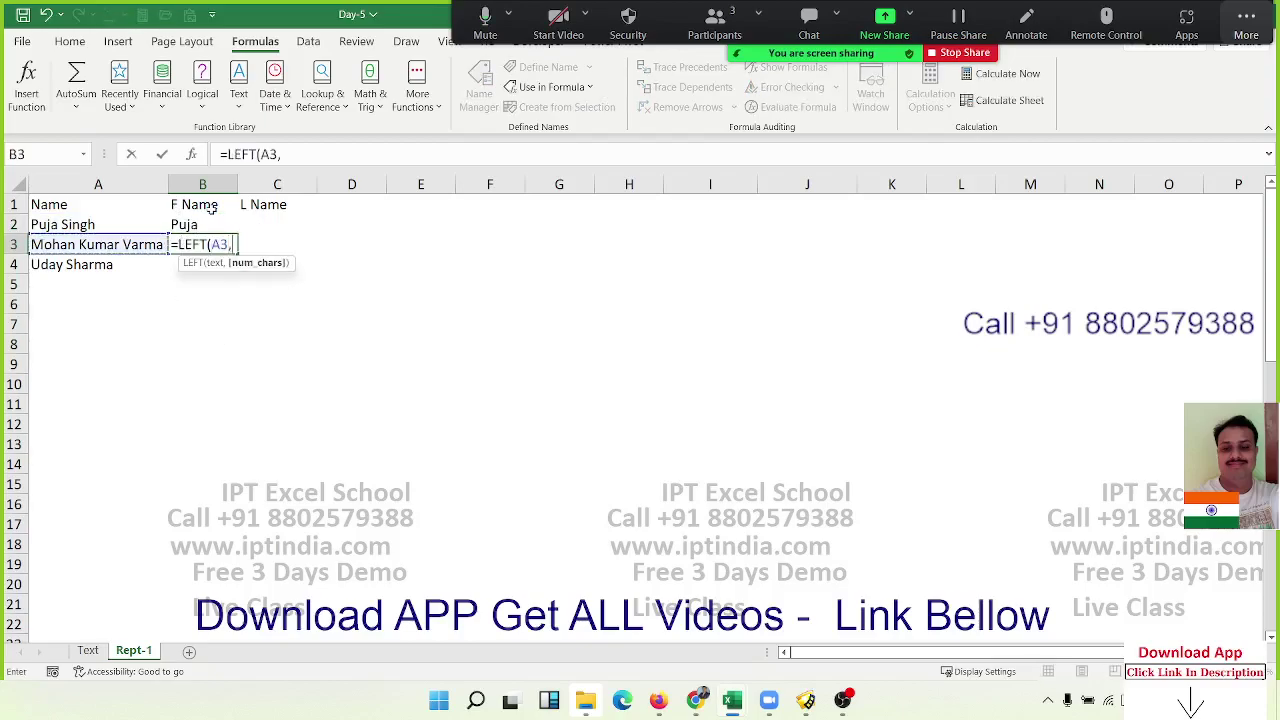
{"action": "type", "text": "FIND(\""}
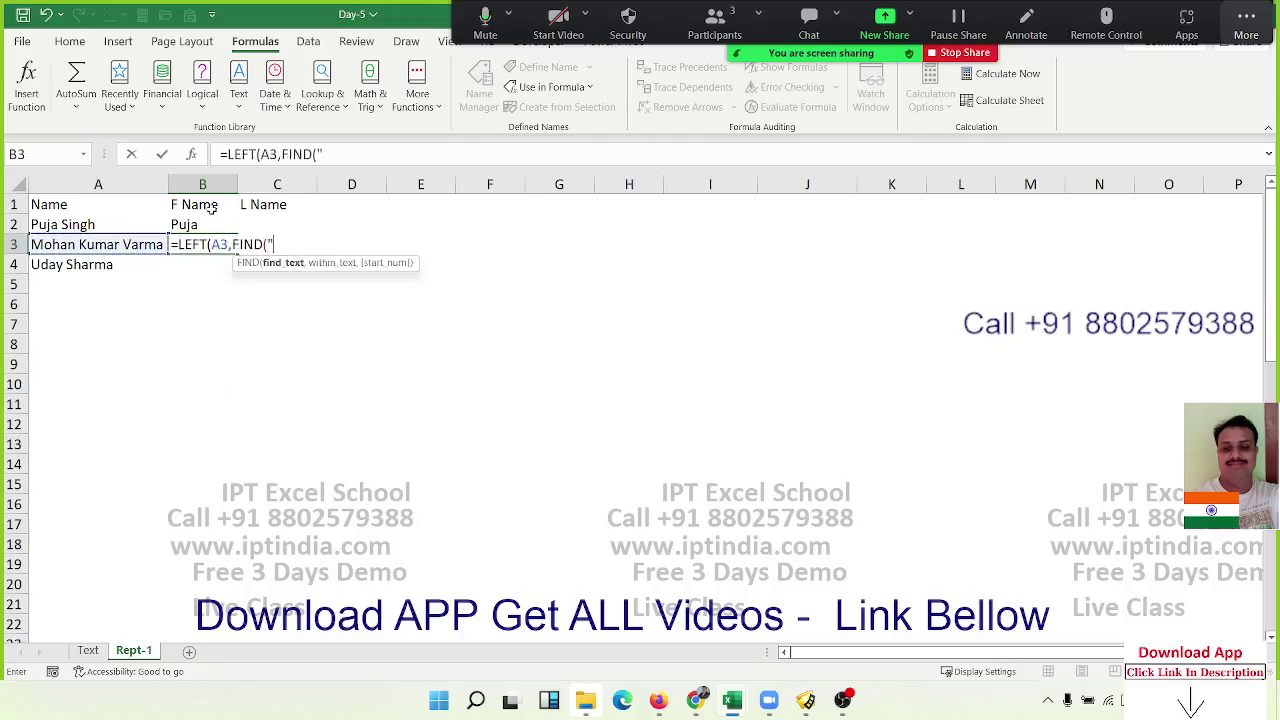
{"action": "type", "text": " \","}
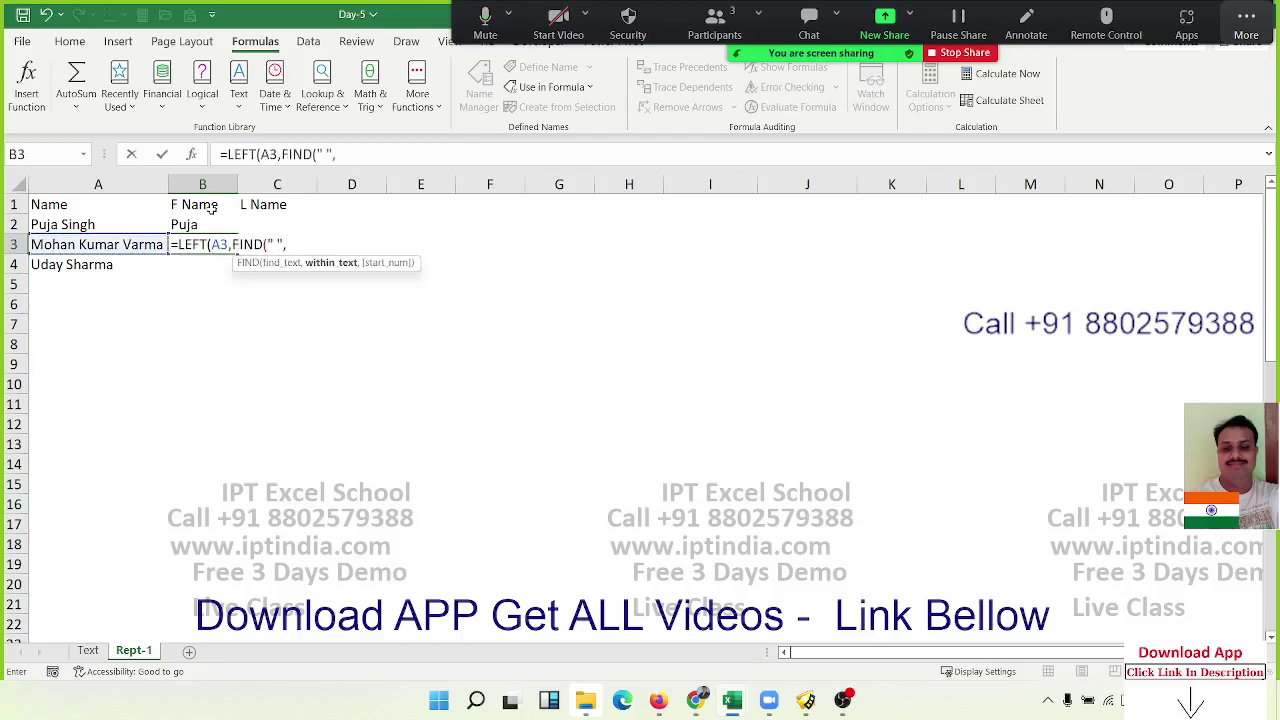
{"action": "left_click", "coordinate": [121, 243]}
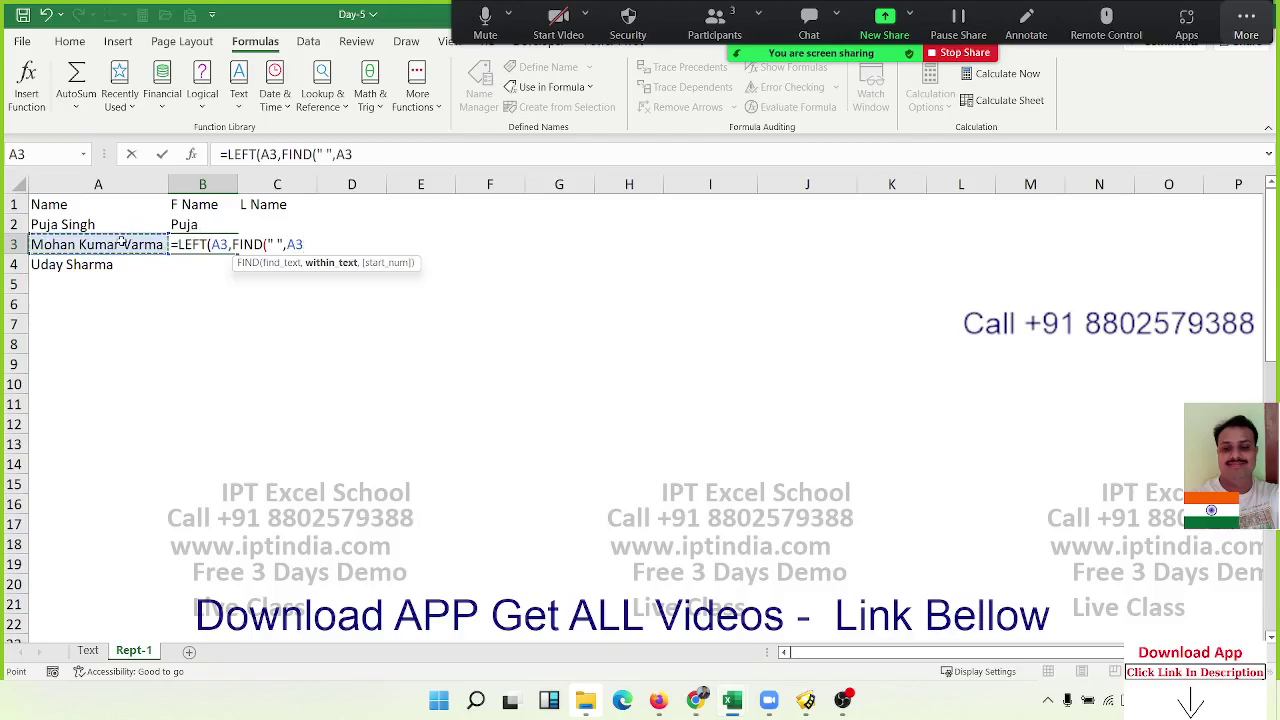
{"action": "type", "text": ",1"}
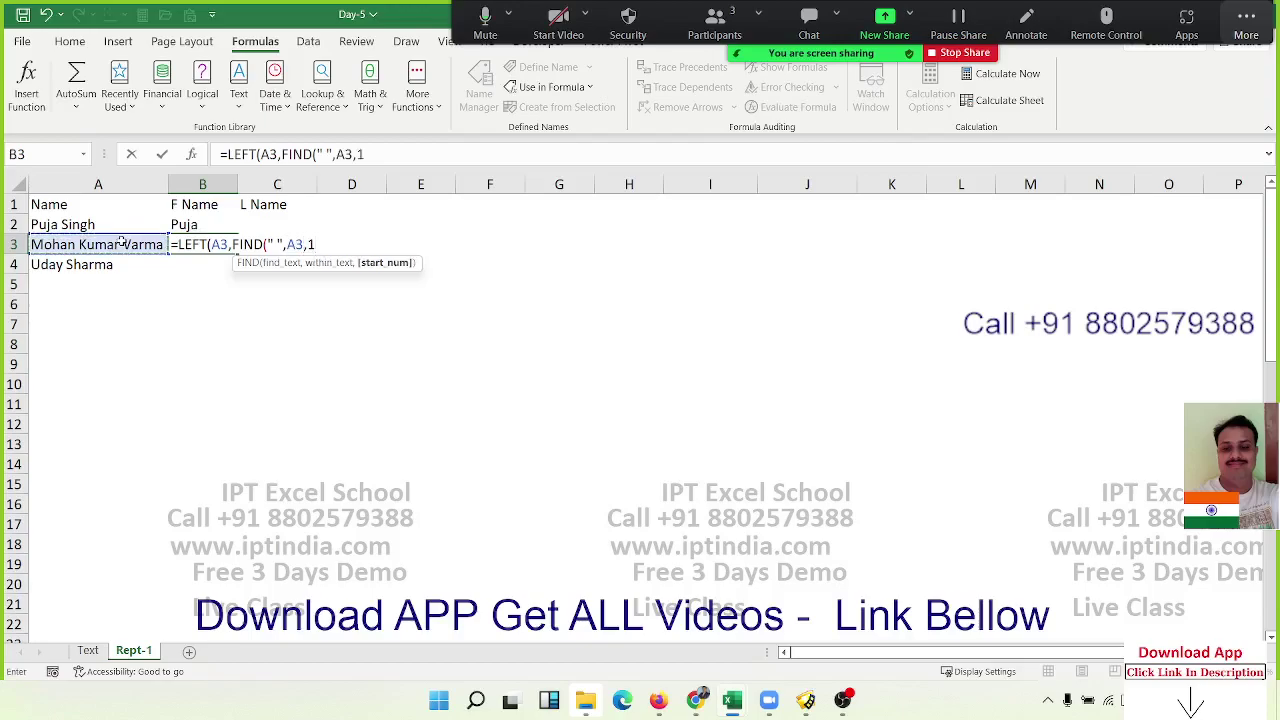
{"action": "type", "text": ")-1"}
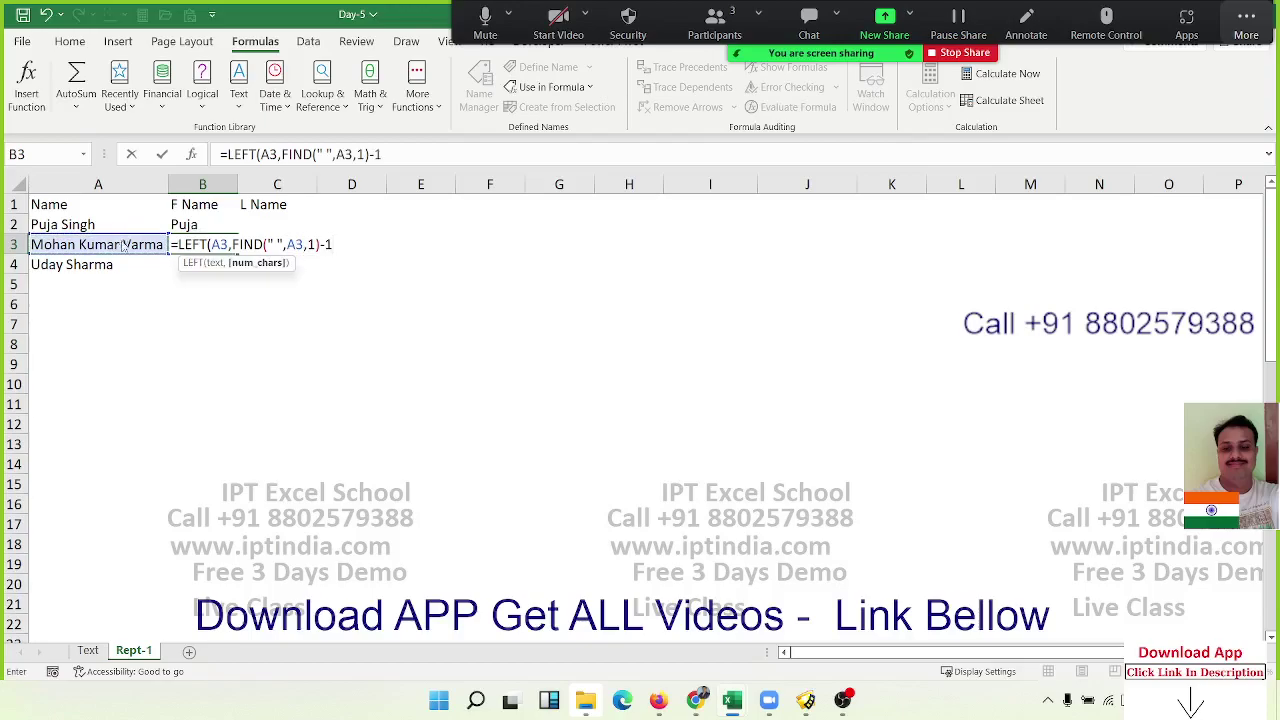
{"action": "key", "text": "Return"}
{"action": "key", "text": "Return"}
{"action": "key", "text": "Up"}
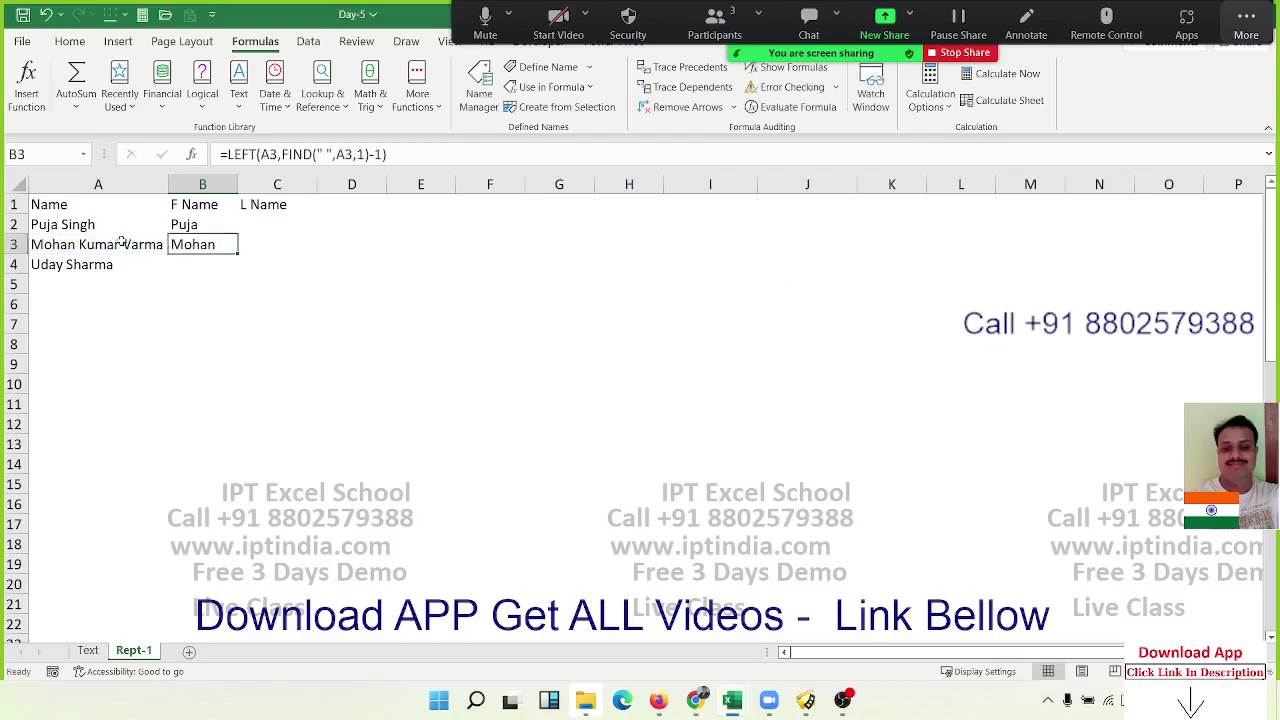
{"action": "left_click_drag", "start_coordinate": [237, 254], "coordinate": [237, 274]}
Enter =TEXTAFTER(A2," ") in C2 and fill it down to C4 with Ctrl+D.
{"action": "left_click", "coordinate": [277, 224]}
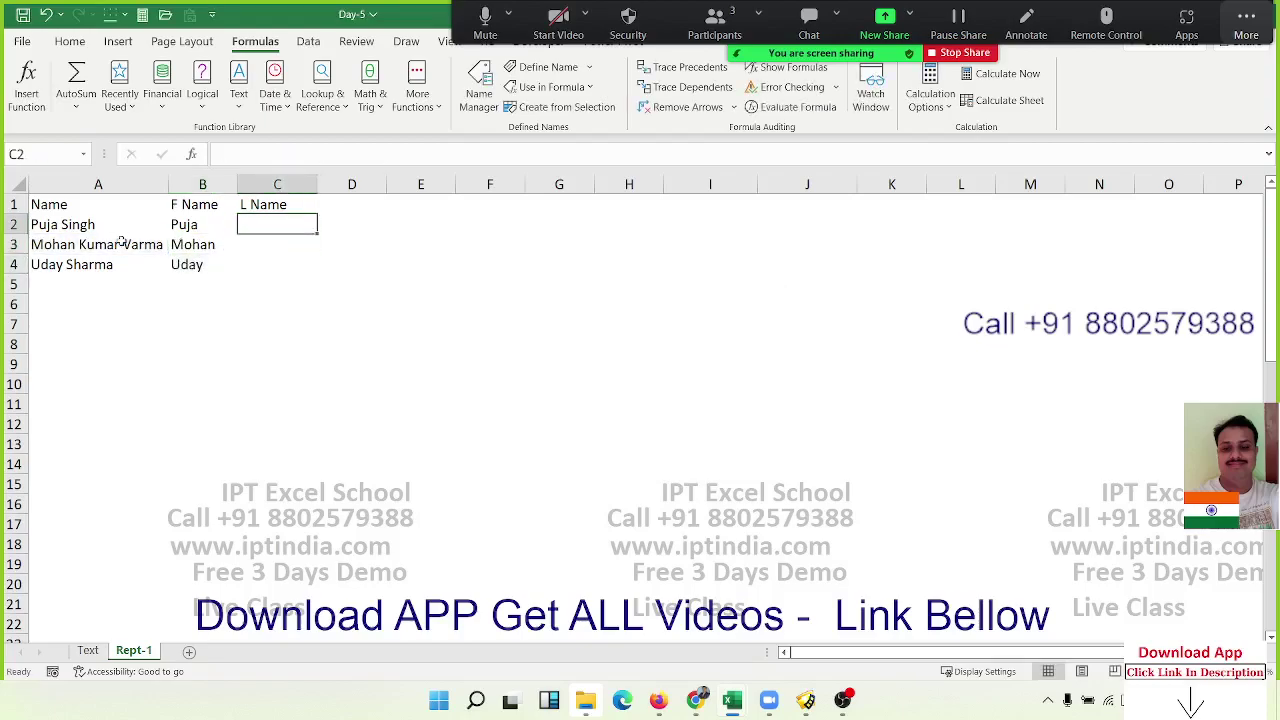
{"action": "type", "text": "="}
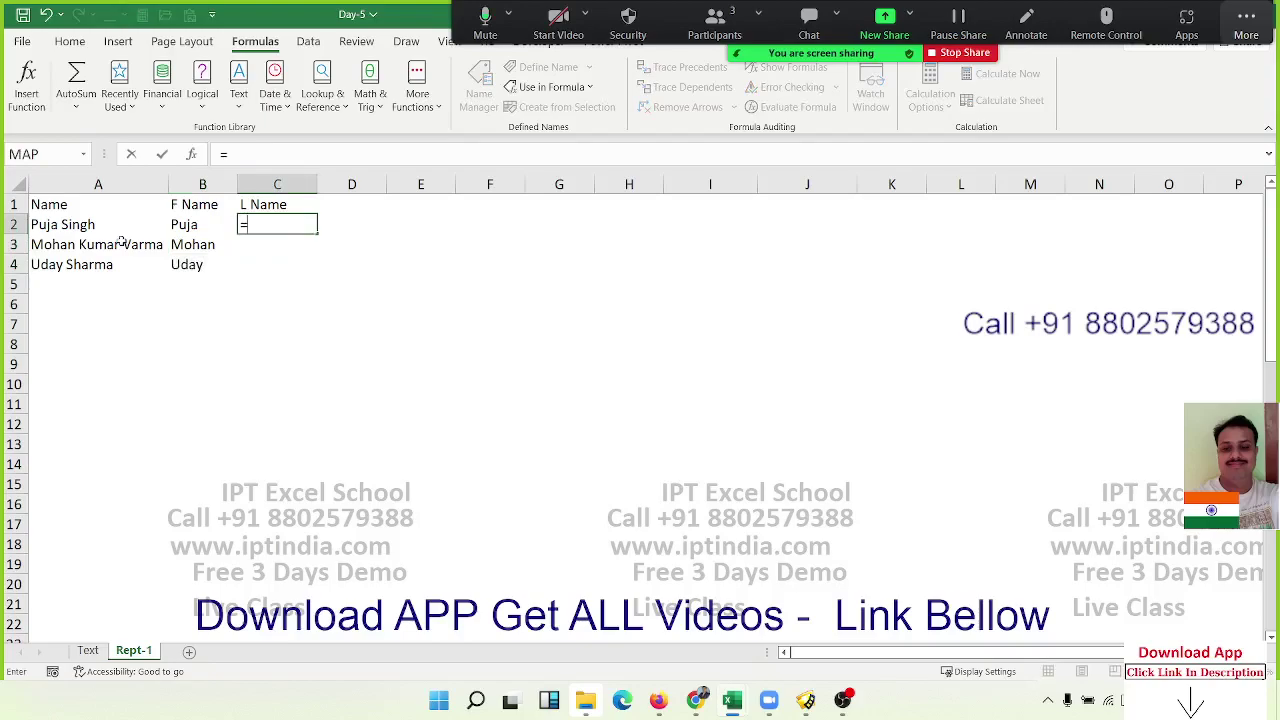
{"action": "type", "text": "a"}
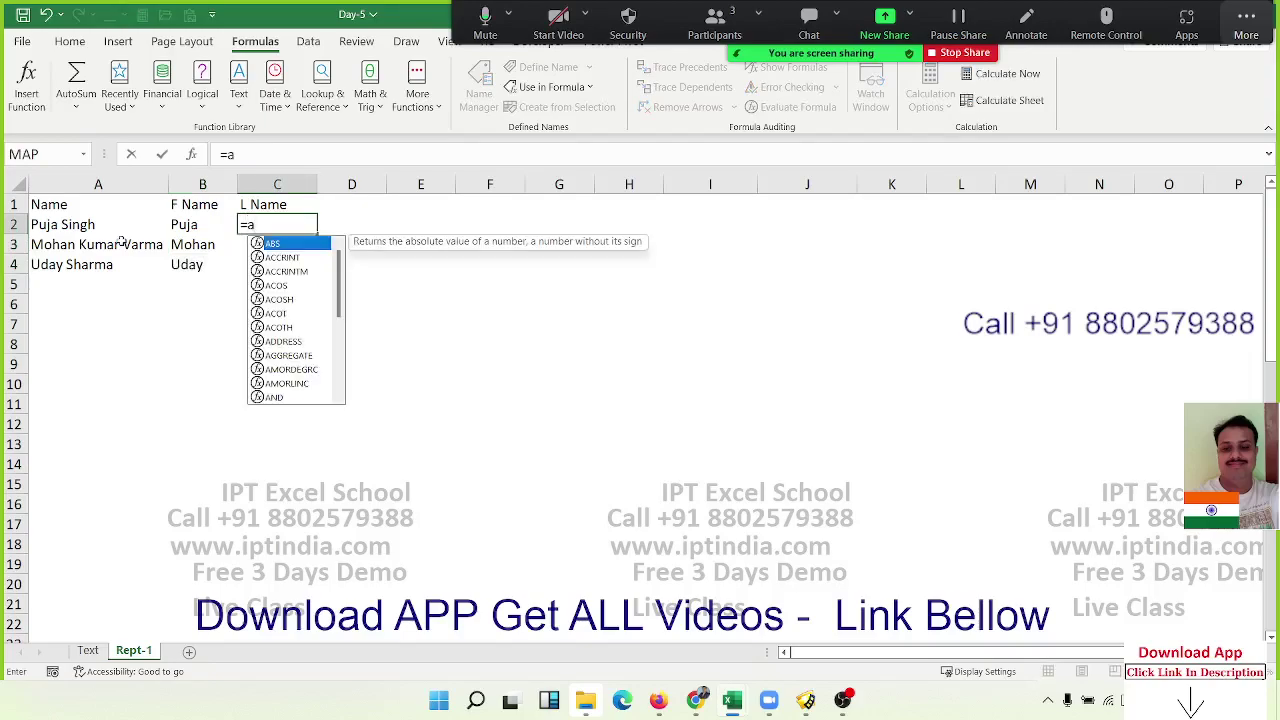
{"action": "key", "text": "BackSpace"}
{"action": "type", "text": "te"}
{"action": "key", "text": "Down"}
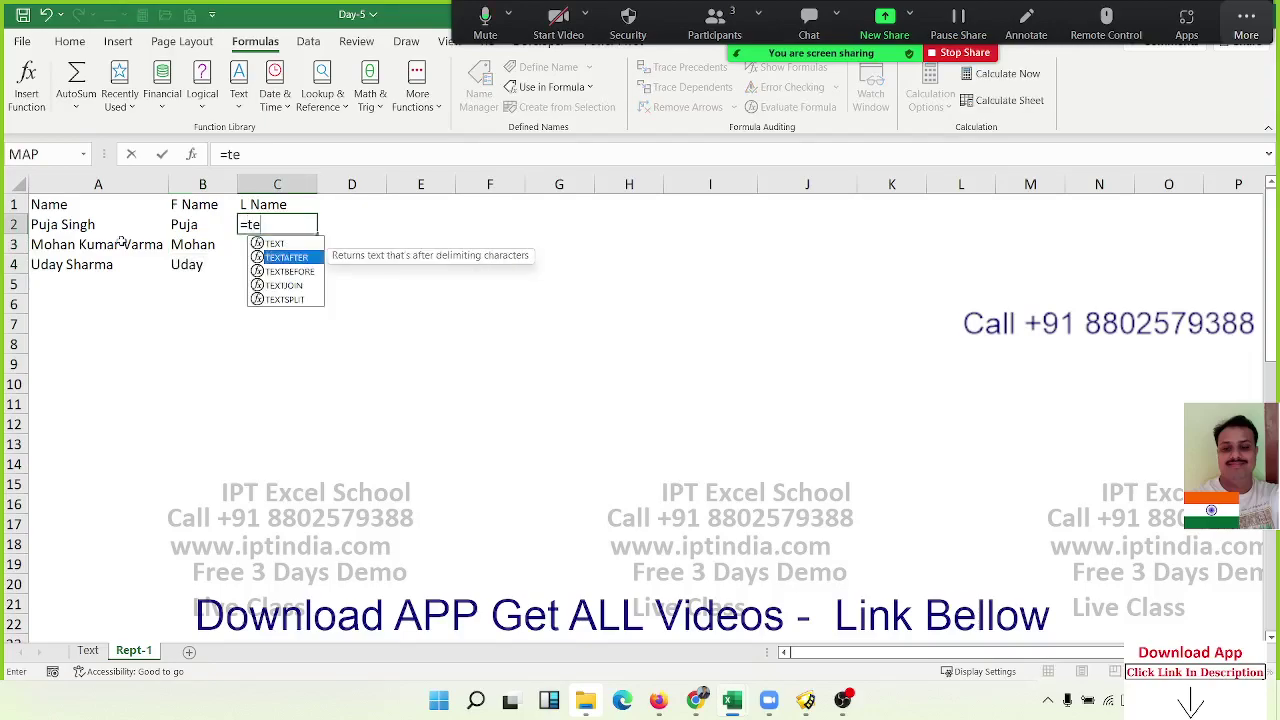
{"action": "key", "text": "Tab"}
{"action": "key", "text": "Left"}
{"action": "key", "text": "Left"}
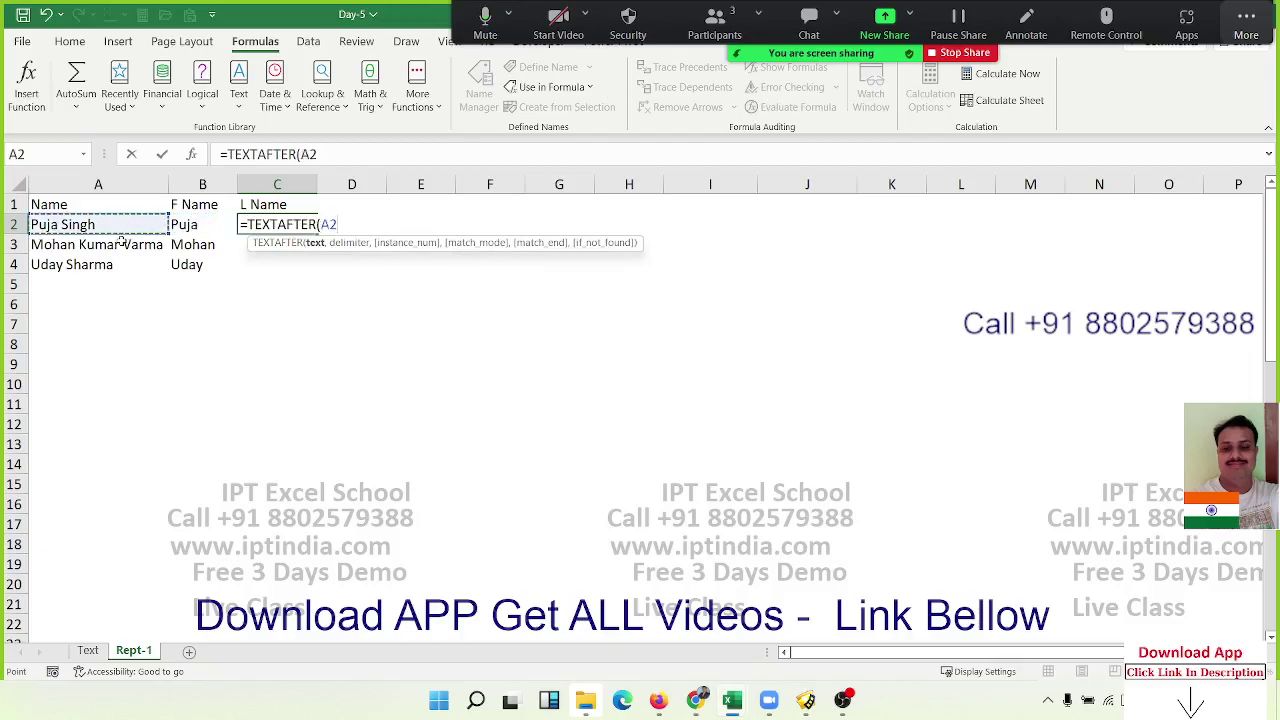
{"action": "type", "text": ","}
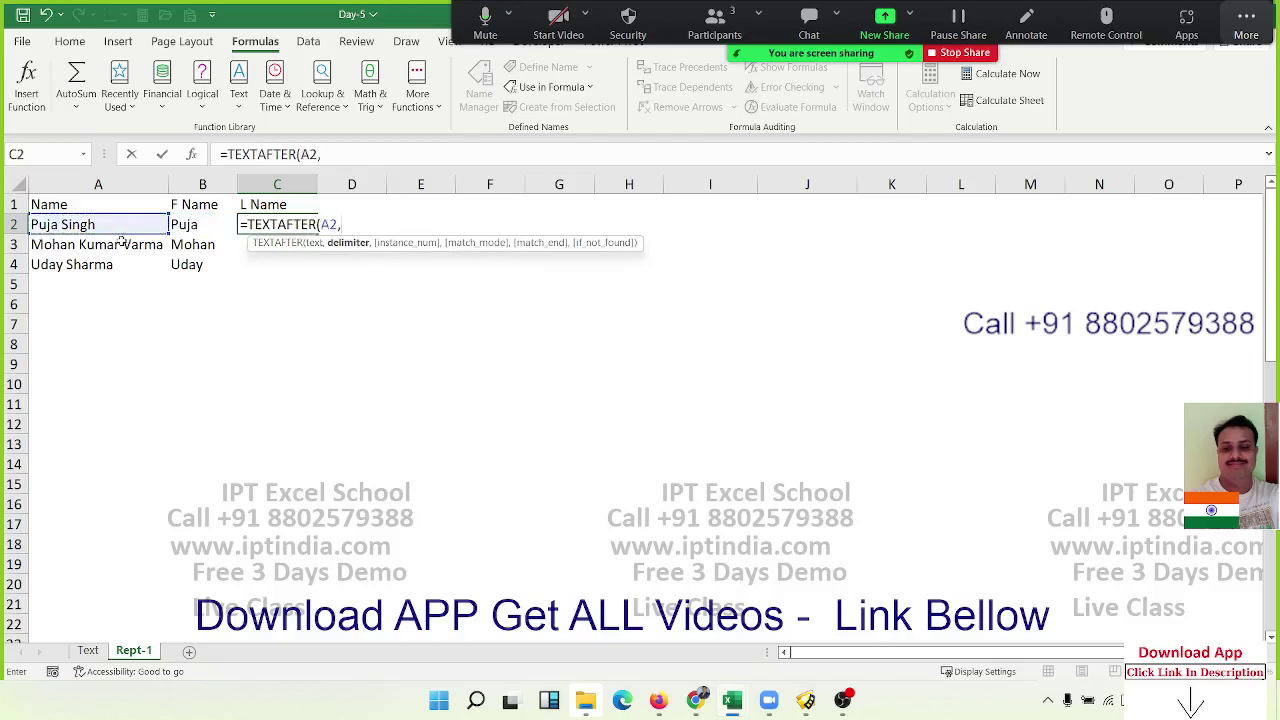
{"action": "type", "text": "\" "}
{"action": "type", "text": "\""}
{"action": "key", "text": "Return"}
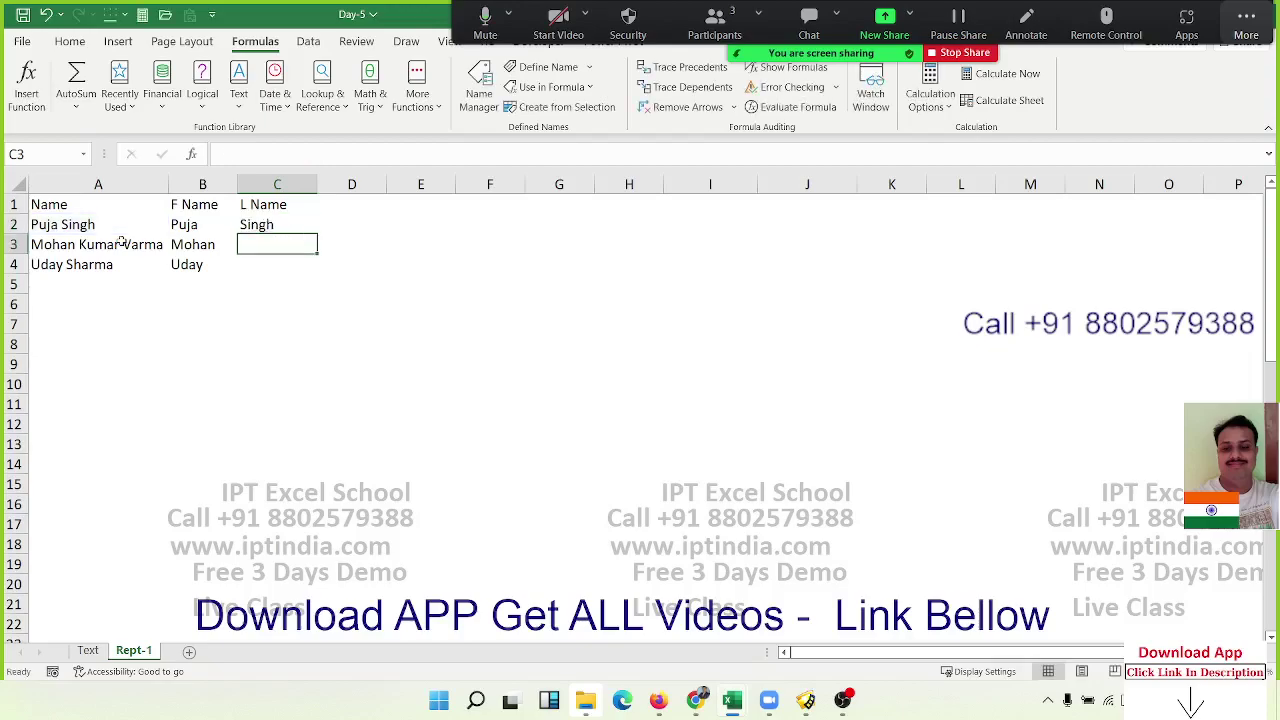
{"action": "key", "text": "Up"}
{"action": "key", "text": "shift+Down"}
{"action": "key", "text": "shift+Down"}
{"action": "key", "text": "ctrl+d"}
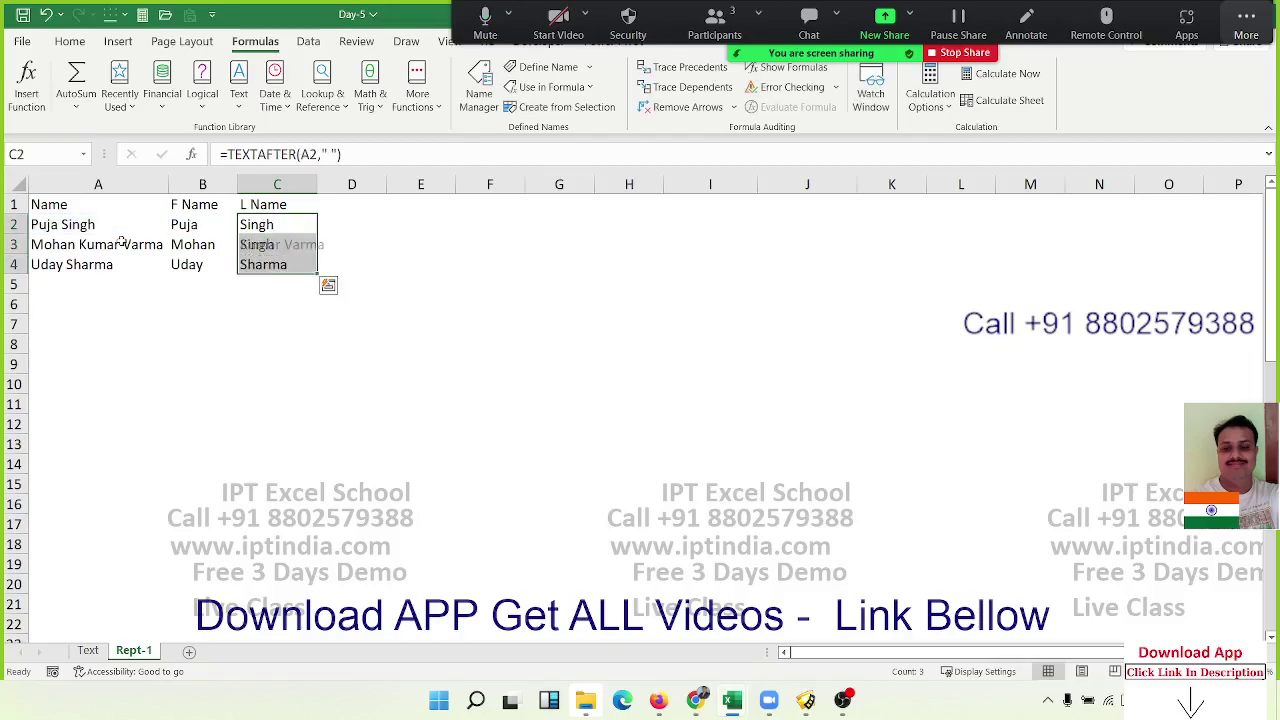
Delete the last-name results from C2:C4.
{"action": "key", "text": "Down"}
{"action": "key", "text": "Up"}
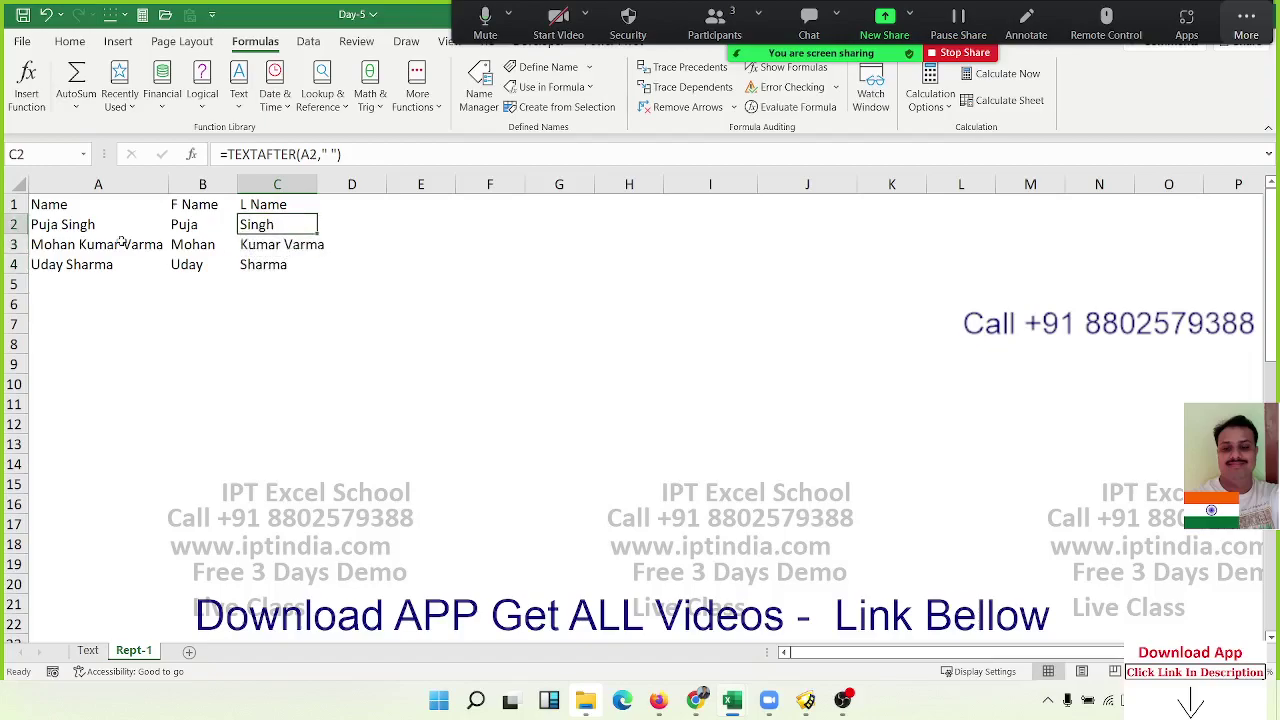
{"action": "key", "text": "shift+Down"}
{"action": "key", "text": "shift+Down"}
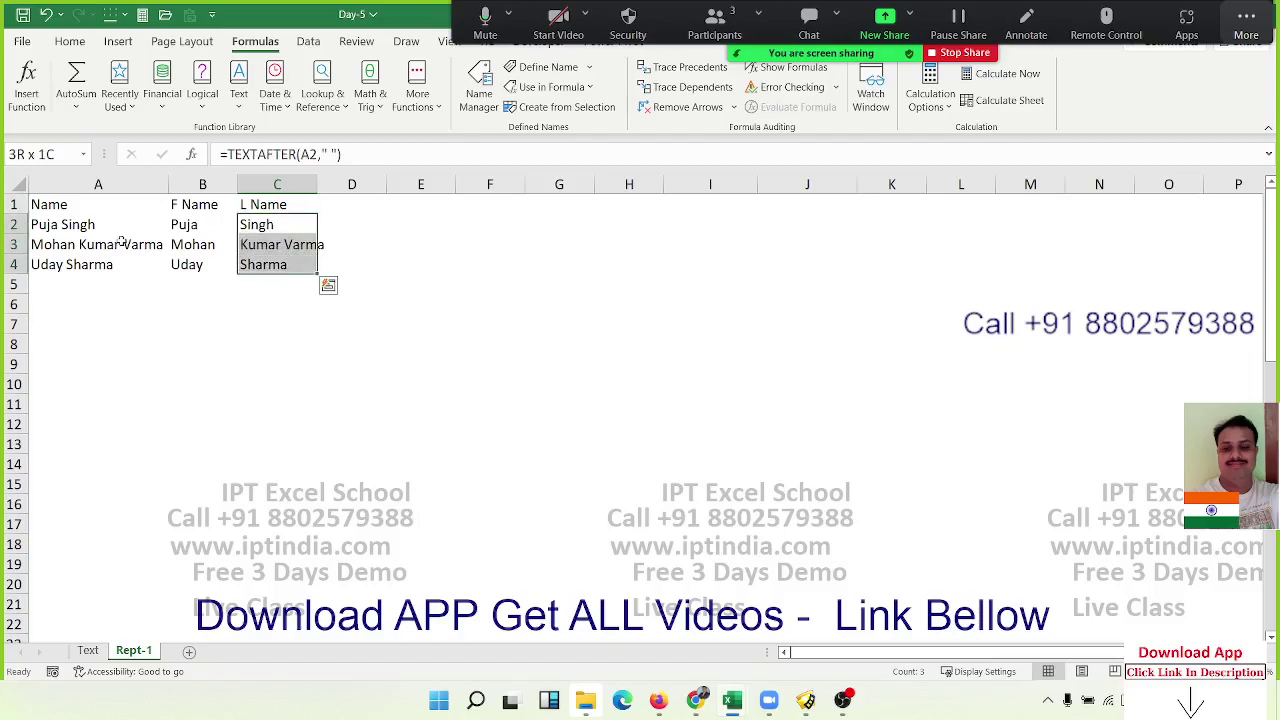
{"action": "key", "text": "Delete"}
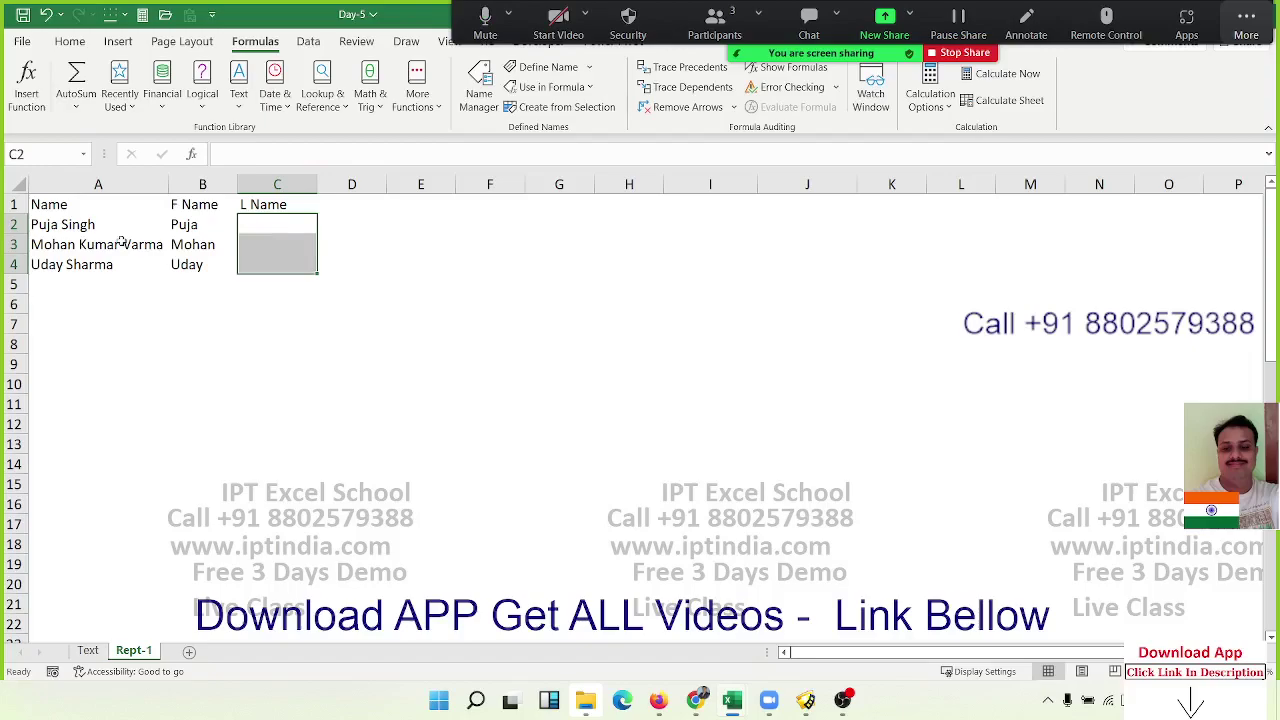
{"action": "key", "text": "Left"}
Copy the three-part name from A3 into A7.
{"action": "left_click", "coordinate": [121, 242]}
{"action": "key", "text": "ctrl+c"}
{"action": "key", "text": "Down"}
{"action": "key", "text": "Down"}
{"action": "key", "text": "Down"}
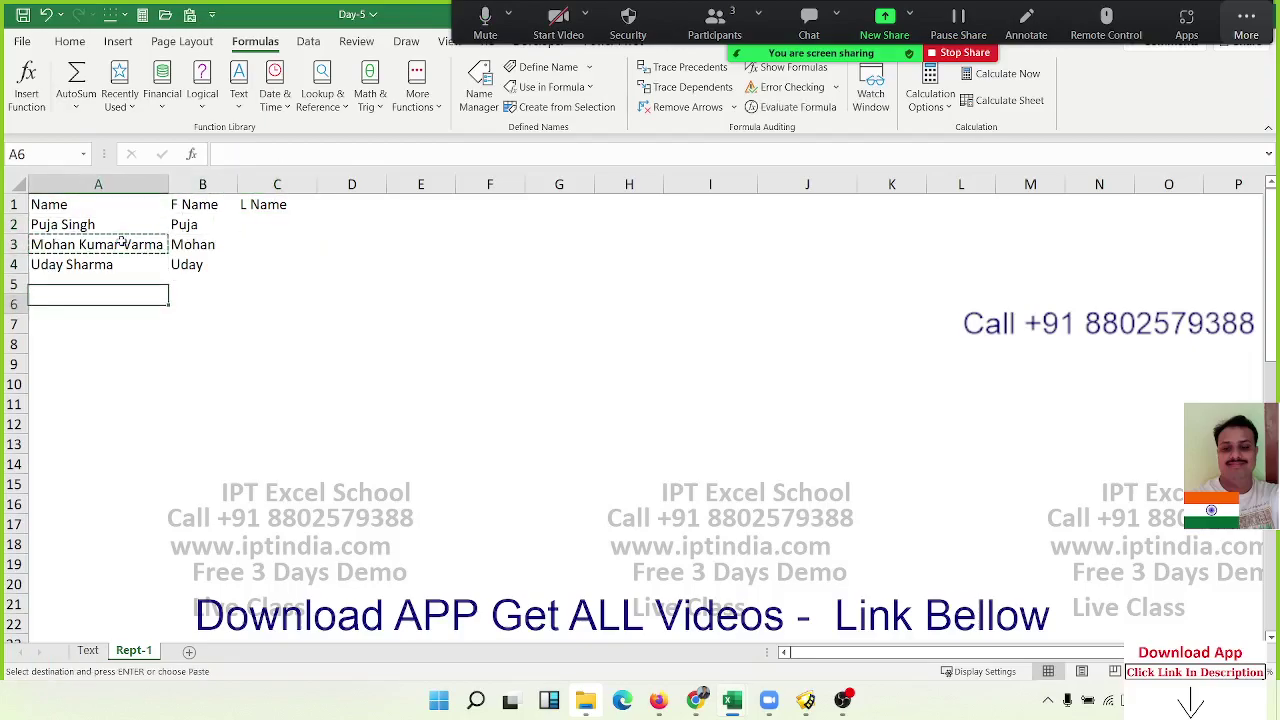
{"action": "key", "text": "Down"}
{"action": "key", "text": "ctrl+v"}
{"action": "key", "text": "Escape"}
Enter =SUBSTITUTE(A7," ",REPT(" ",99)) in B7, accepting Excel's bracket correction.
{"action": "key", "text": "Right"}
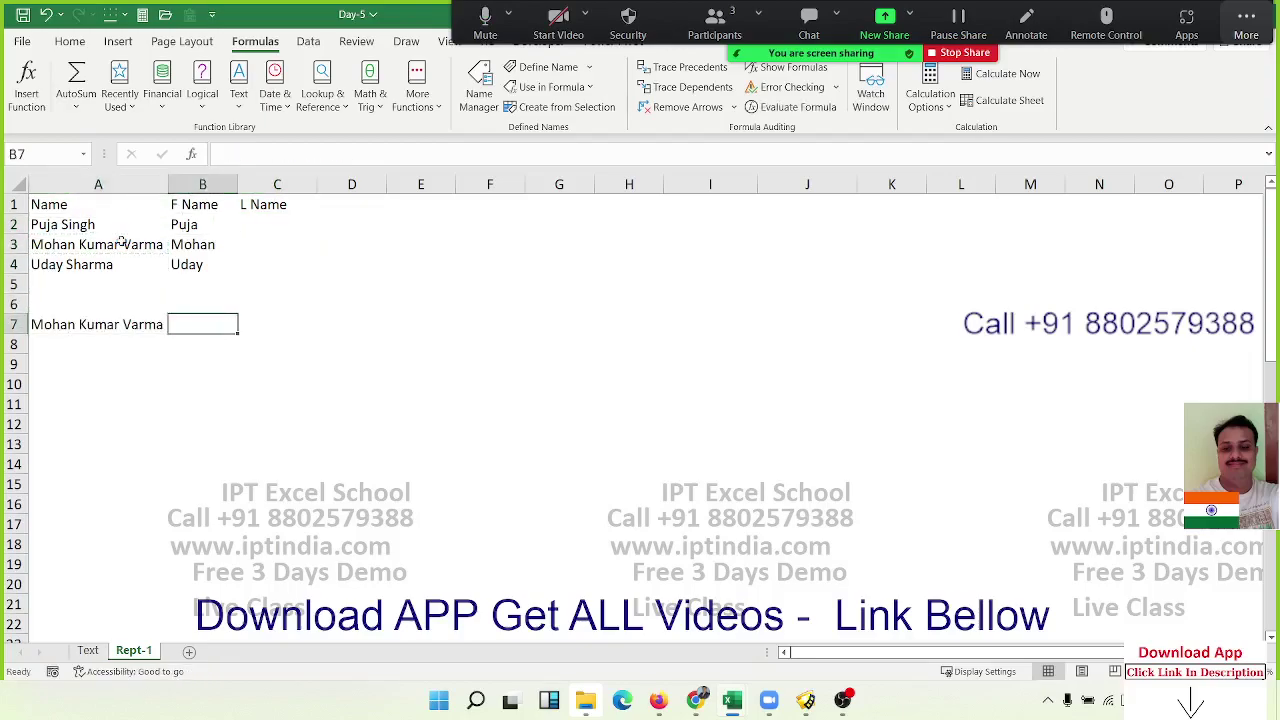
{"action": "type", "text": "="}
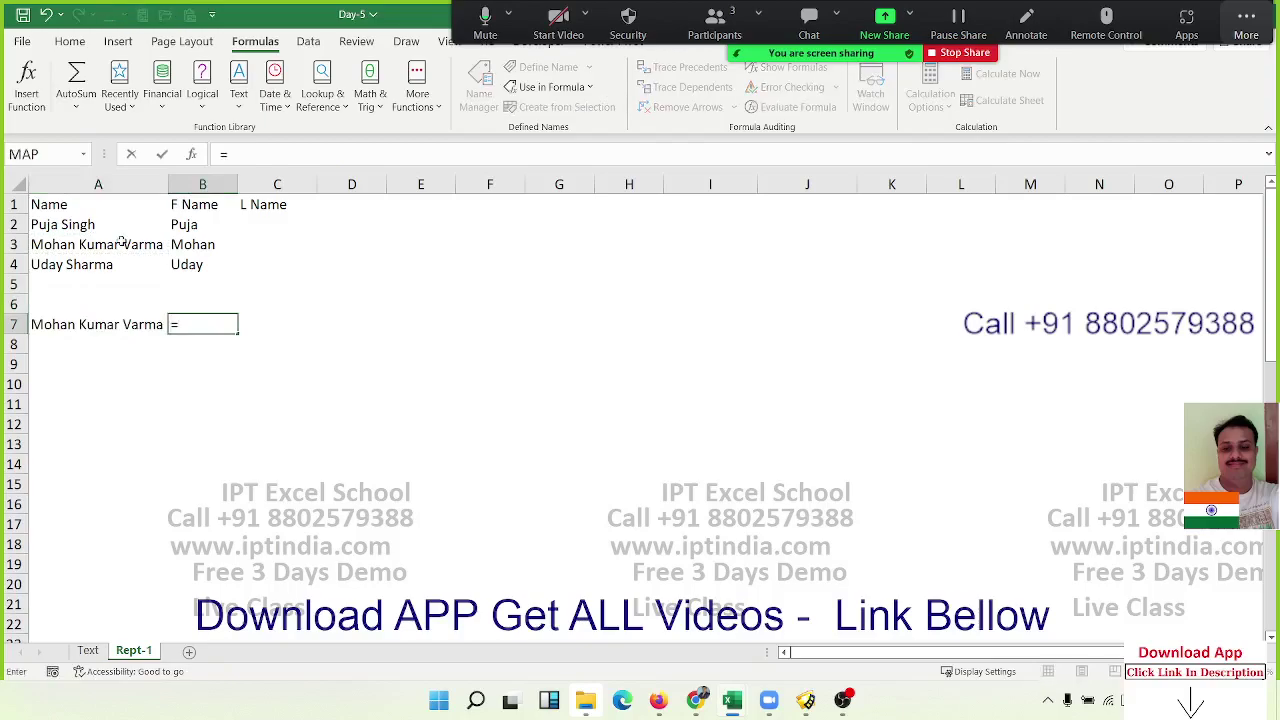
{"action": "type", "text": "s"}
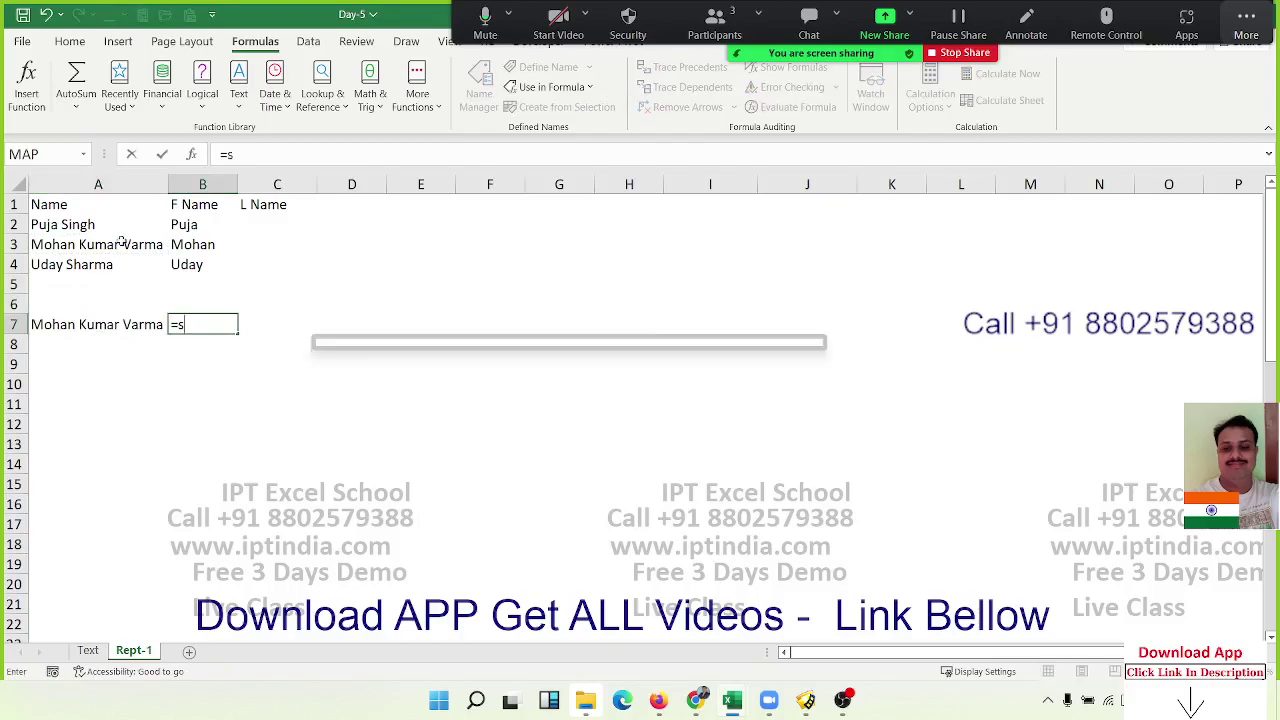
{"action": "type", "text": "u"}
{"action": "key", "text": "Tab"}
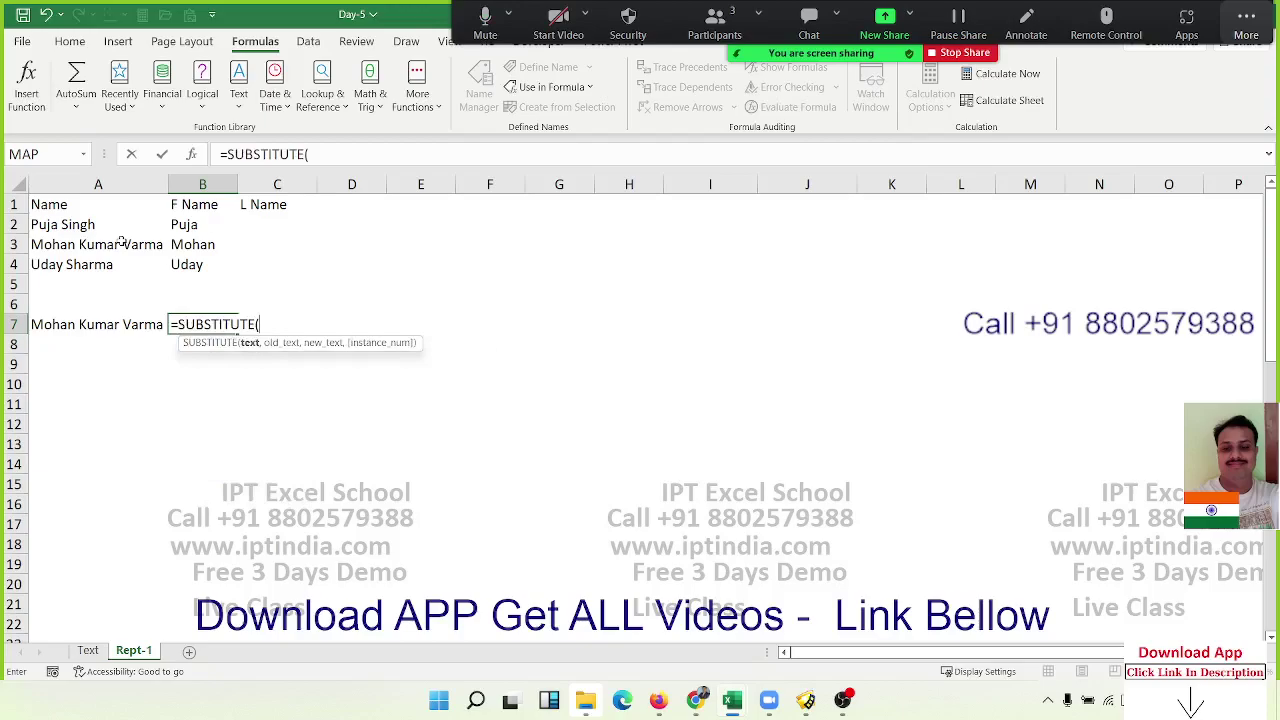
{"action": "key", "text": "Left"}
{"action": "type", "text": ","}
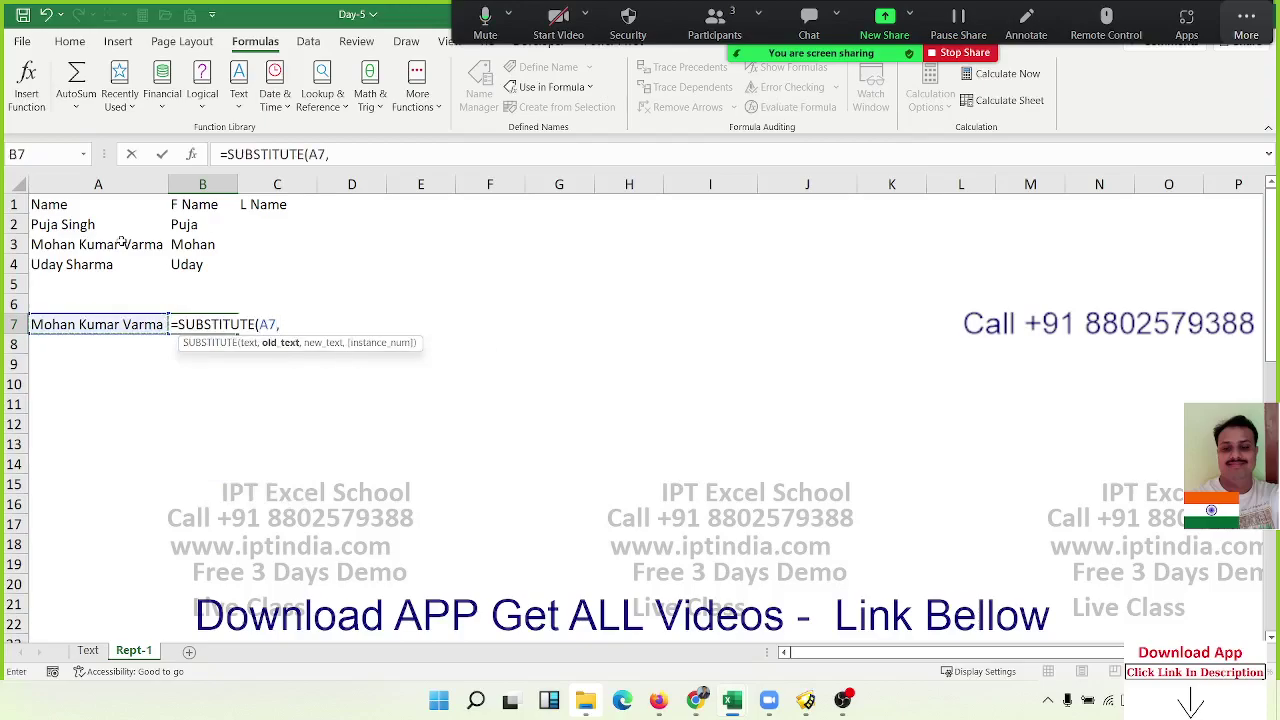
{"action": "type", "text": "\" \""}
{"action": "type", "text": ","}
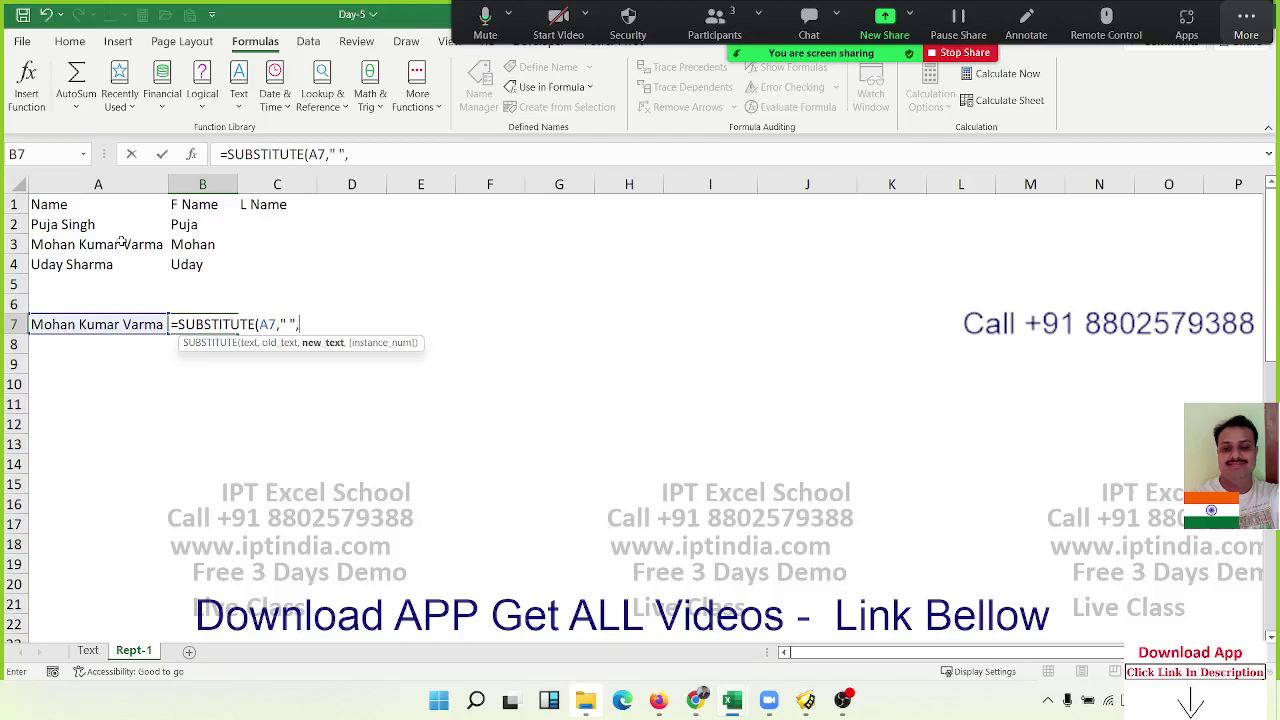
{"action": "type", "text": "re"}
{"action": "key", "text": "Down"}
{"action": "key", "text": "Down"}
{"action": "key", "text": "Down"}
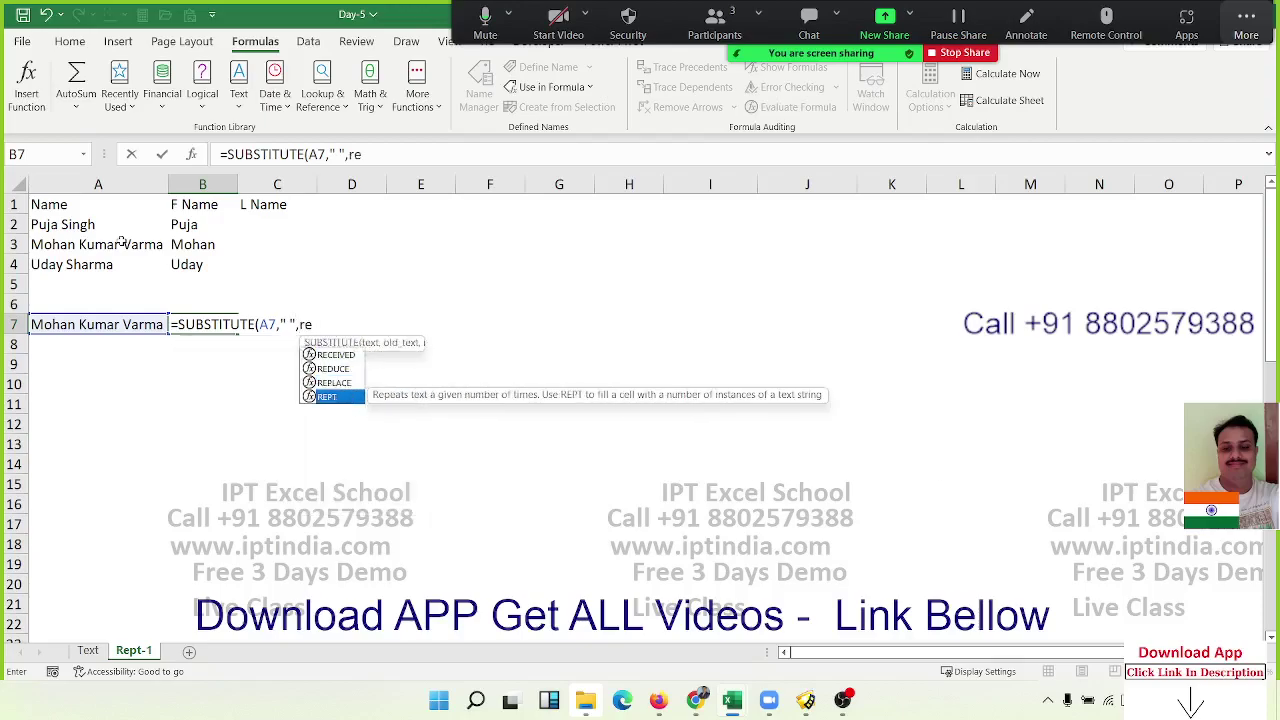
{"action": "key", "text": "Tab"}
{"action": "type", "text": "\" \""}
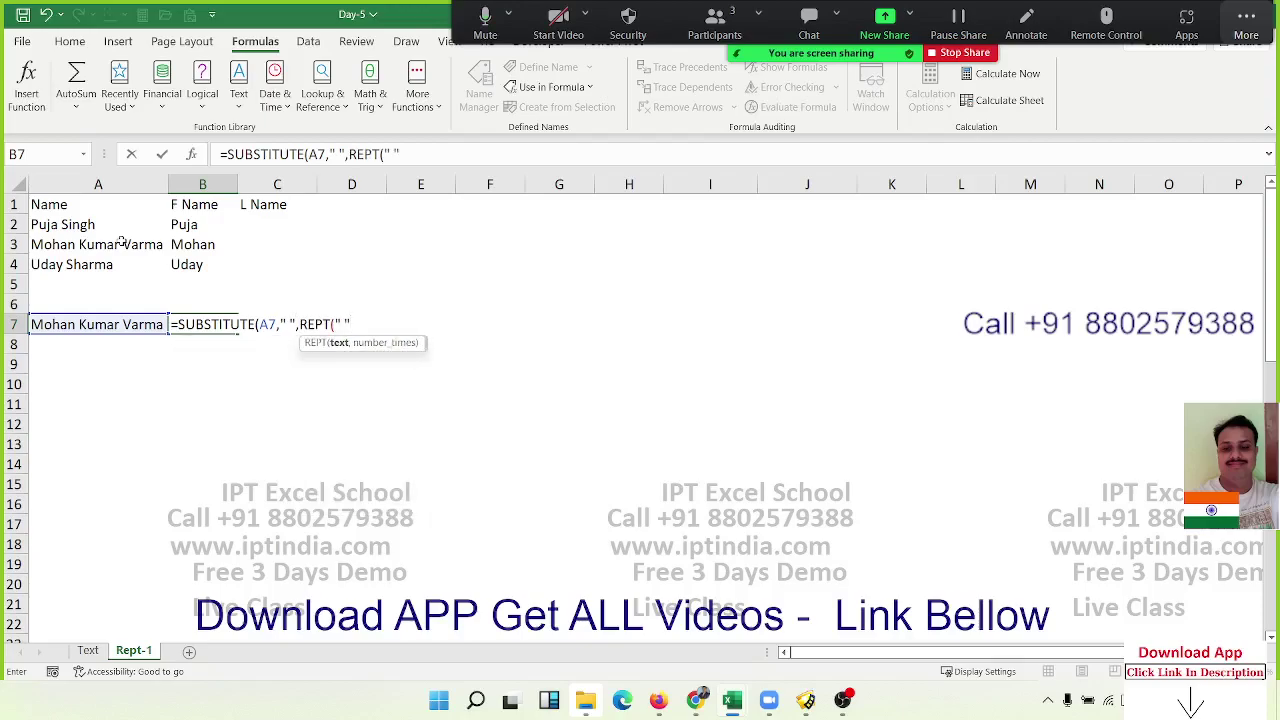
{"action": "type", "text": ",99"}
{"action": "type", "text": ")"}
{"action": "key", "text": "Return"}
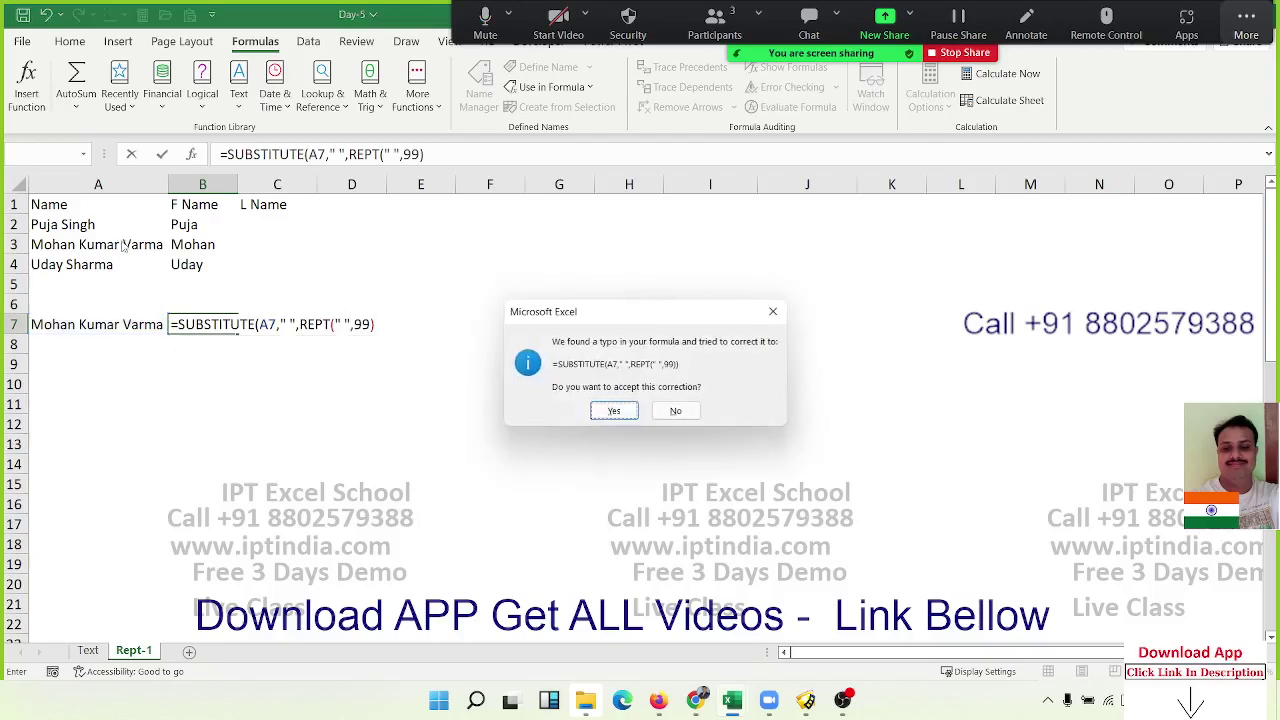
{"action": "key", "text": "Return"}
{"action": "key", "text": "Up"}
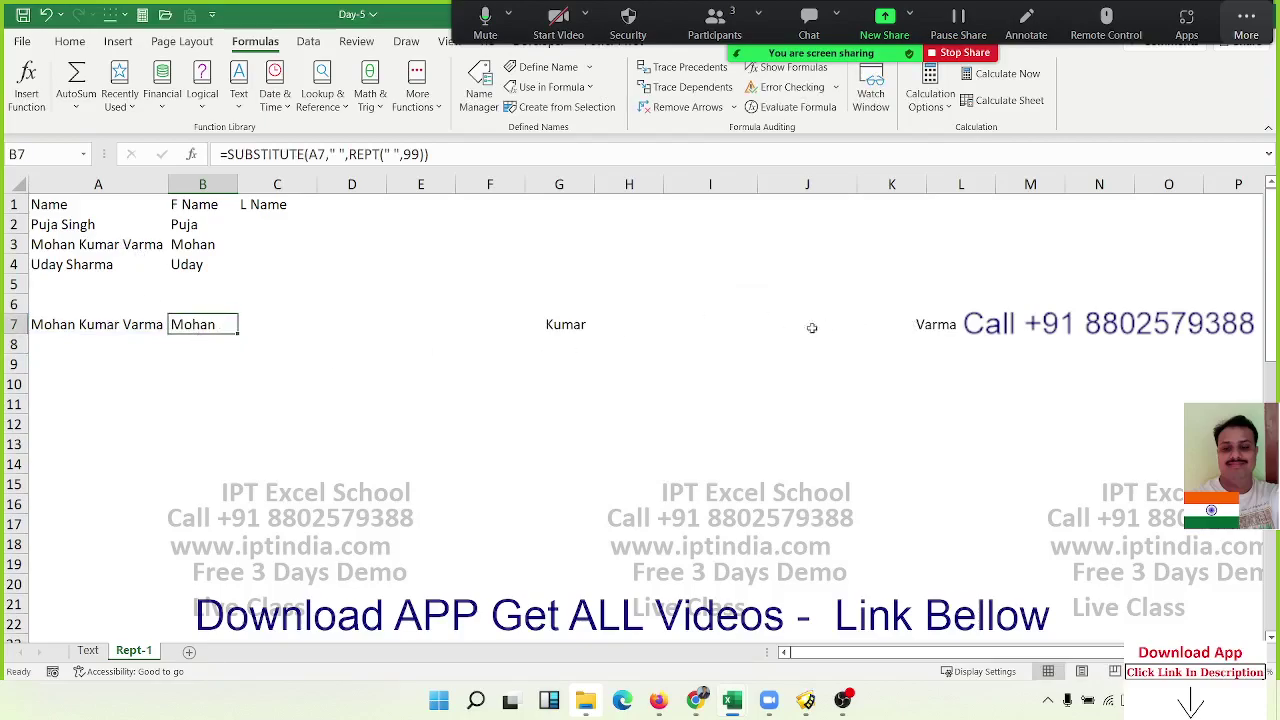
{"action": "left_click", "coordinate": [182, 344]}
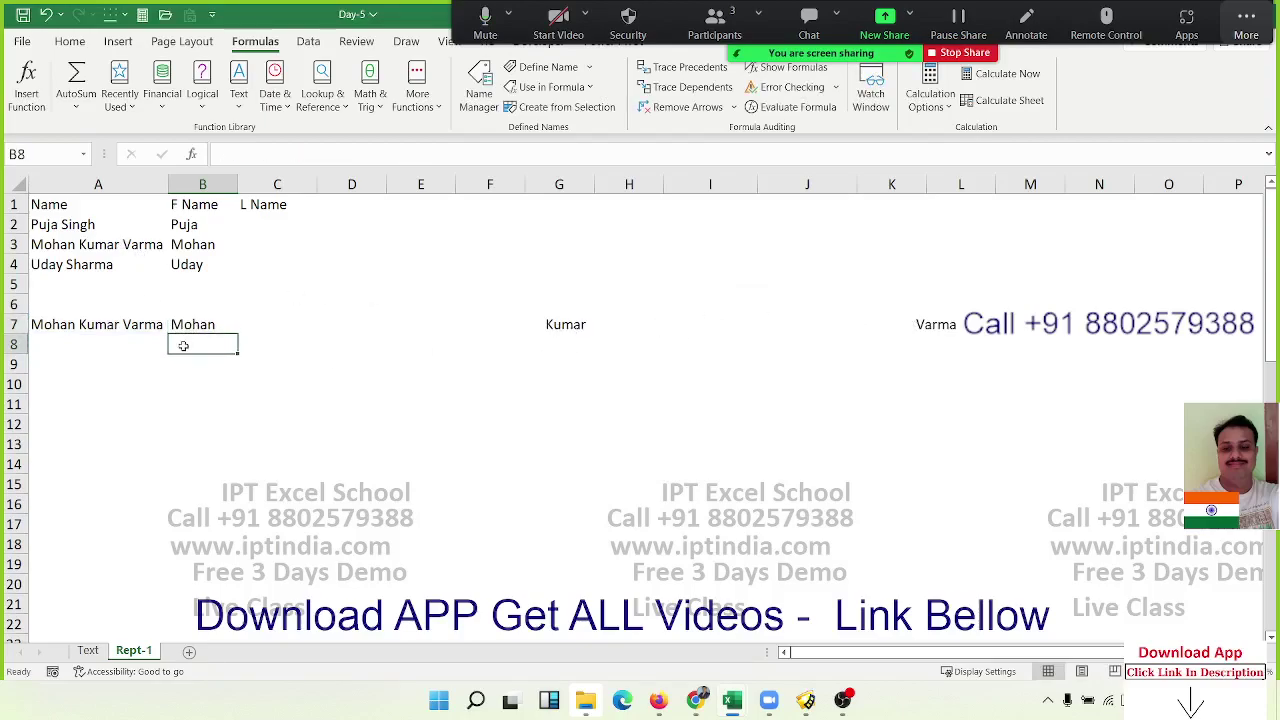
Enter =RIGHT(B7,99) in B8 to pull out the space-padded last word.
{"action": "type", "text": "="}
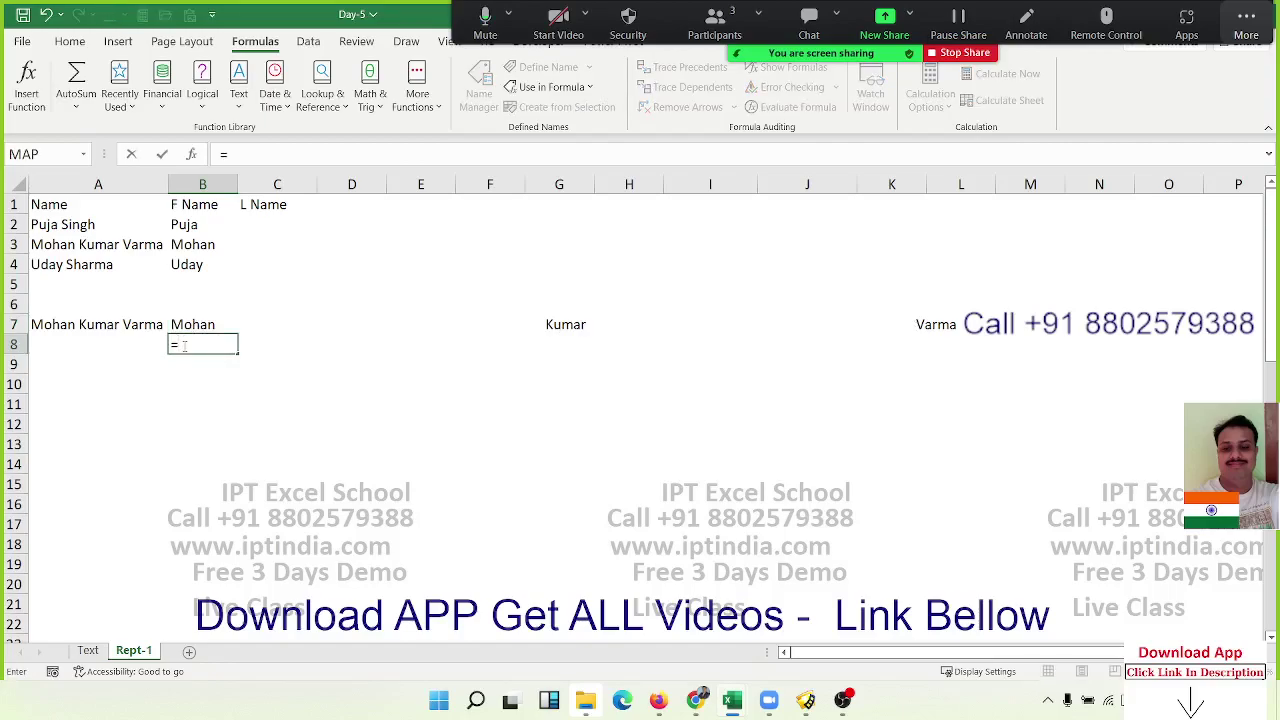
{"action": "type", "text": "ri"}
{"action": "key", "text": "Tab"}
{"action": "key", "text": "Up"}
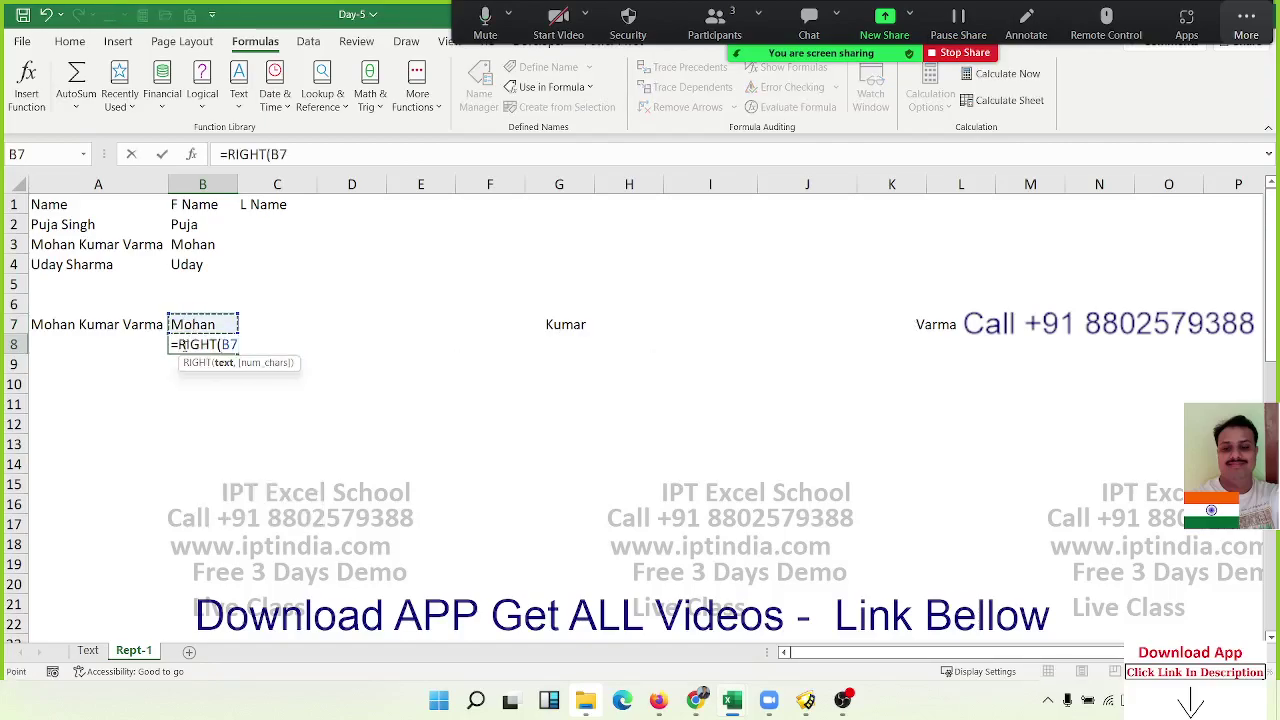
{"action": "type", "text": ","}
{"action": "type", "text": "89"}
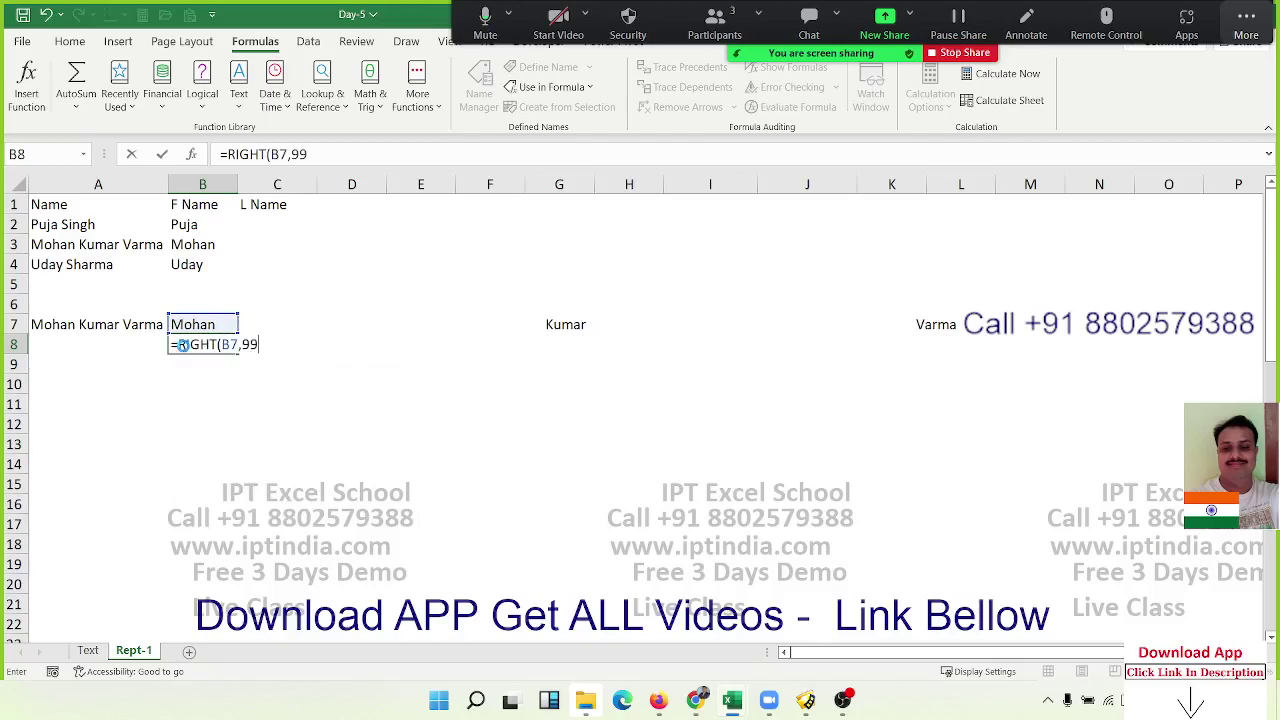
{"action": "key", "text": "Return"}
{"action": "left_click", "coordinate": [183, 346]}
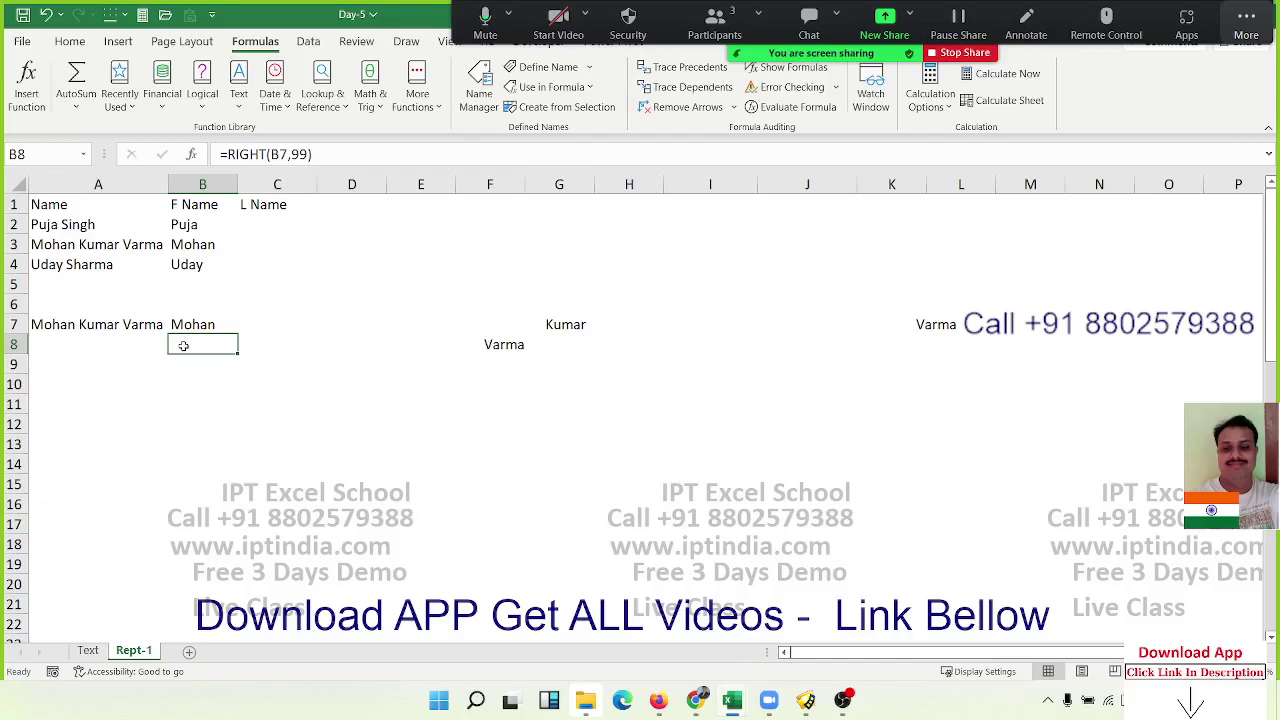
Enter =TRIM(B8) in B9 to get the clean last name.
{"action": "key", "text": "Return"}
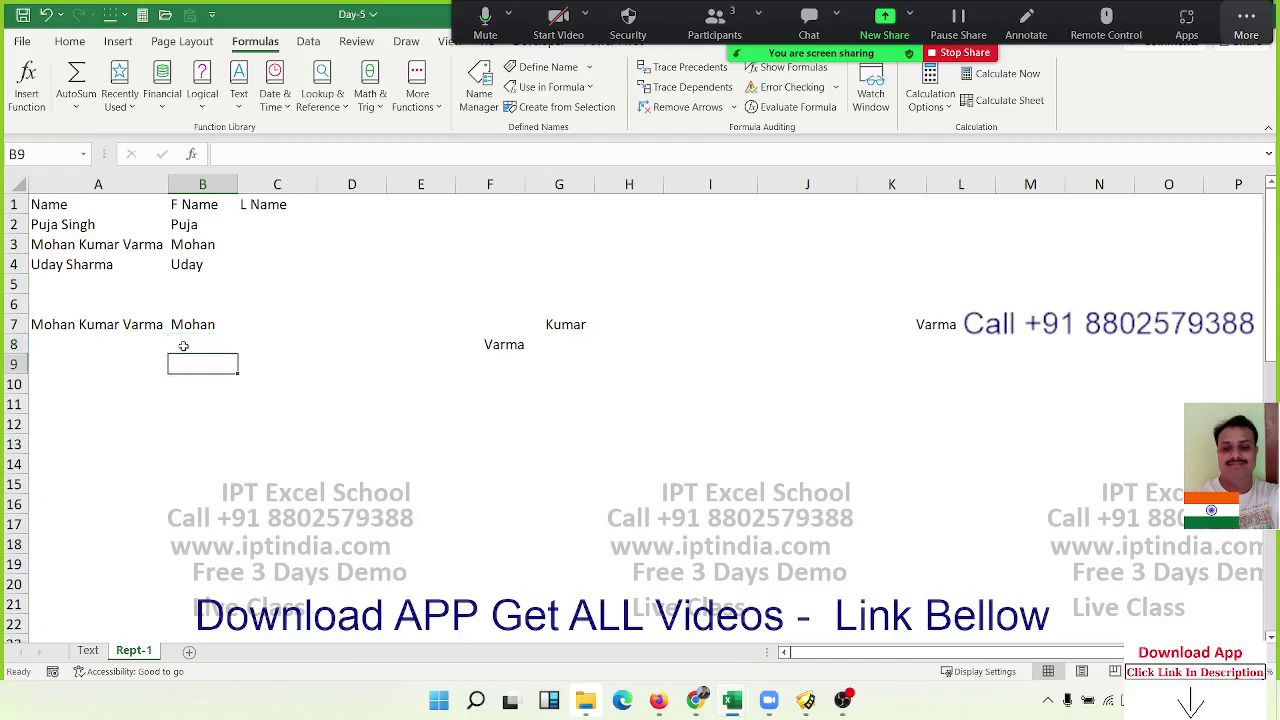
{"action": "type", "text": "=tr"}
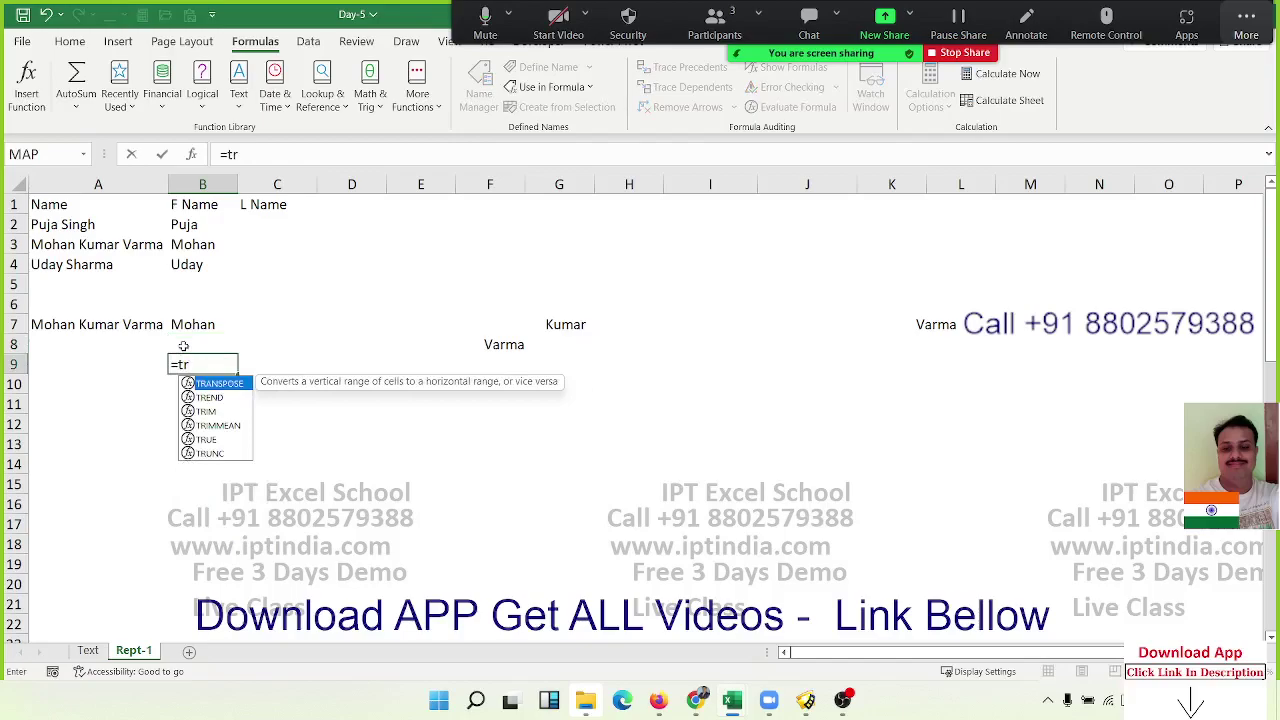
{"action": "type", "text": "im"}
{"action": "key", "text": "Return"}
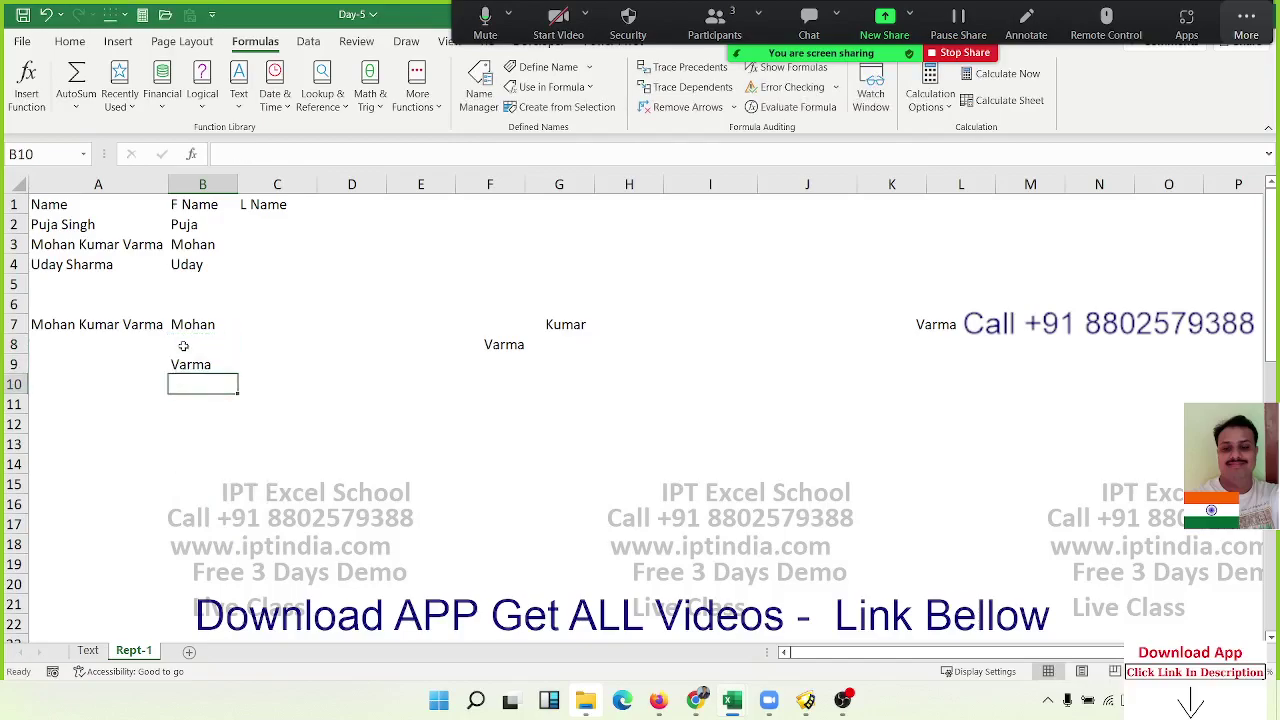
{"action": "key", "text": "Up"}
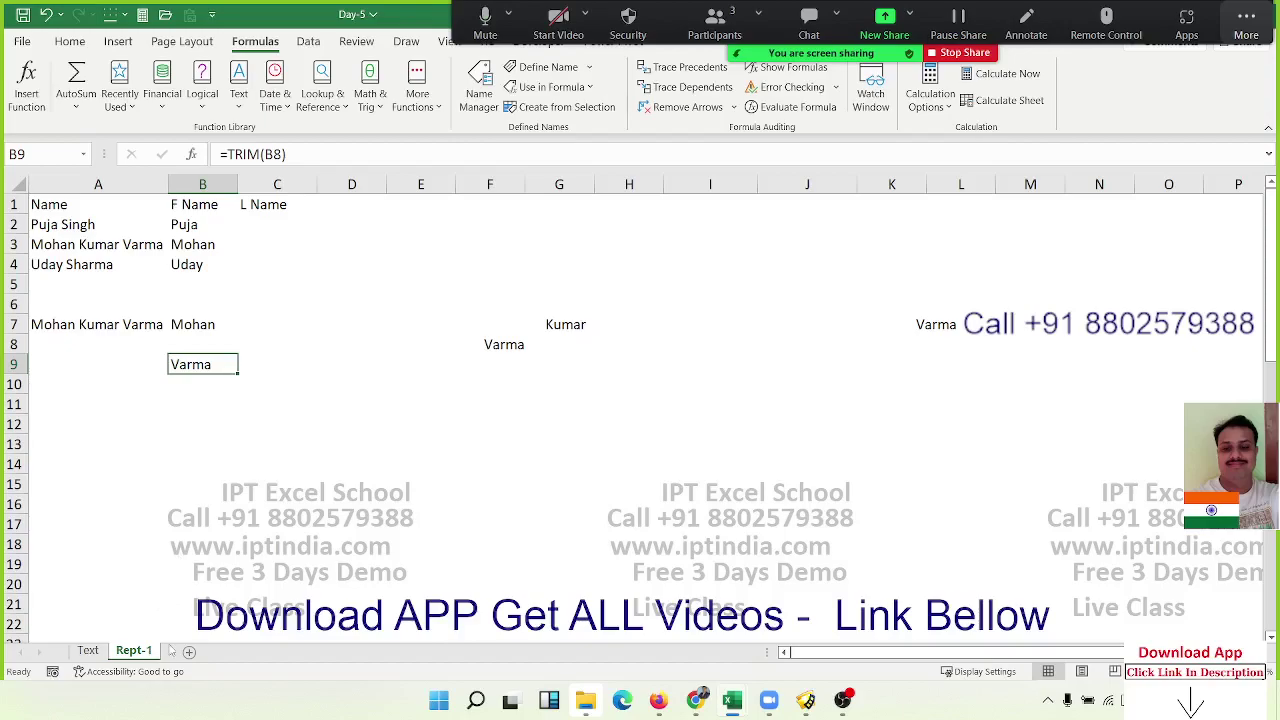
Duplicate the Rept-1 sheet as Rept-2 and delete its columns A to K.
{"action": "left_click_drag", "start_coordinate": [172, 651], "coordinate": [205, 652]}
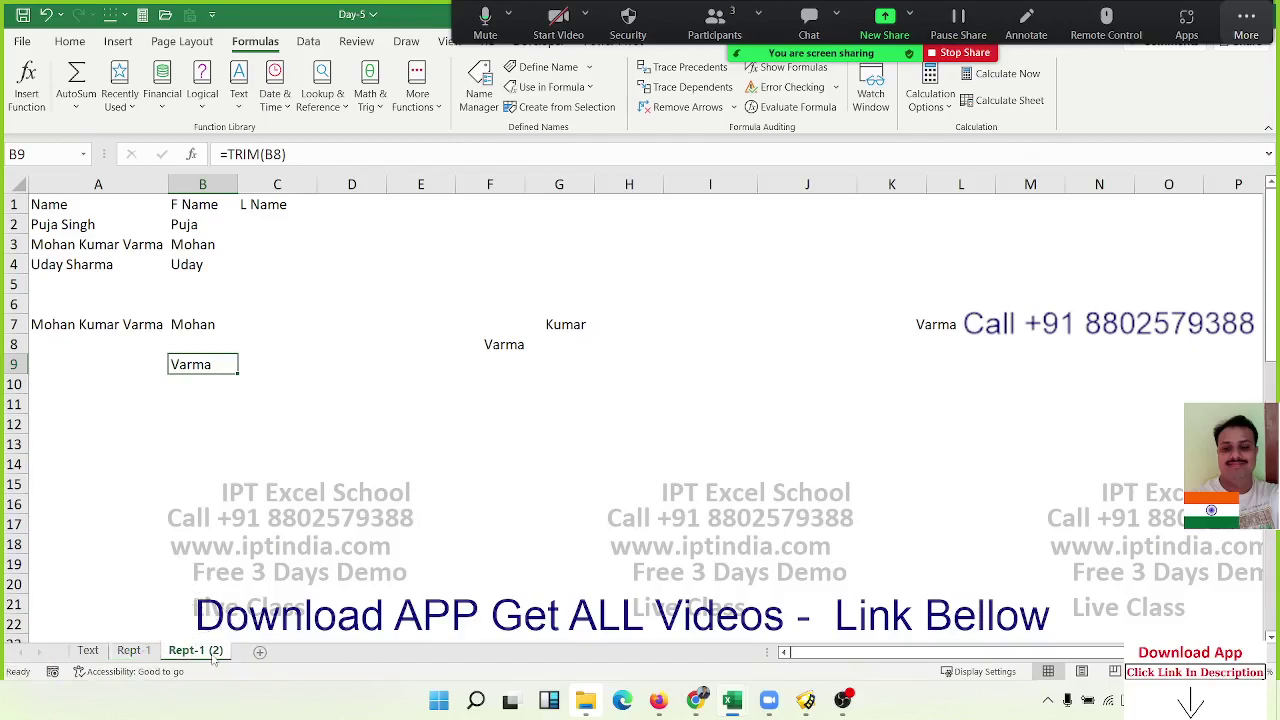
{"action": "double_click", "coordinate": [210, 651]}
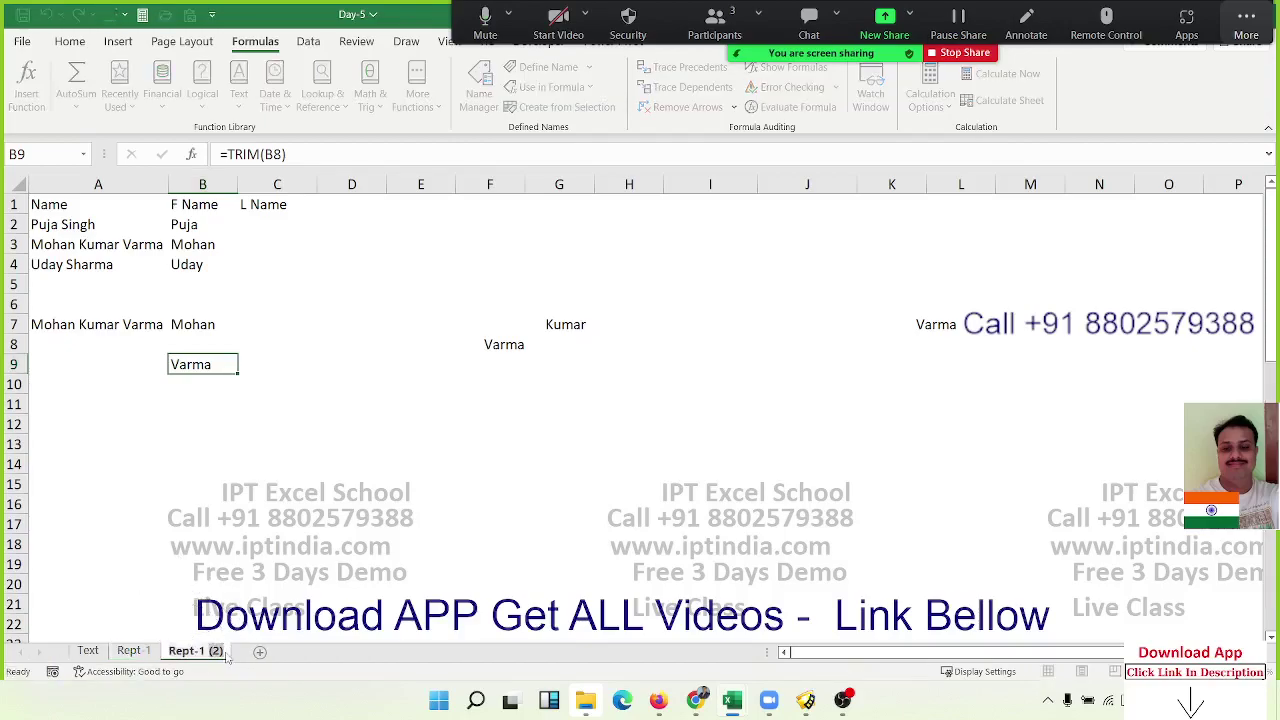
{"action": "key", "text": "BackSpace"}
{"action": "key", "text": "BackSpace"}
{"action": "key", "text": "BackSpace"}
{"action": "key", "text": "BackSpace"}
{"action": "type", "text": "2"}
{"action": "key", "text": "Return"}
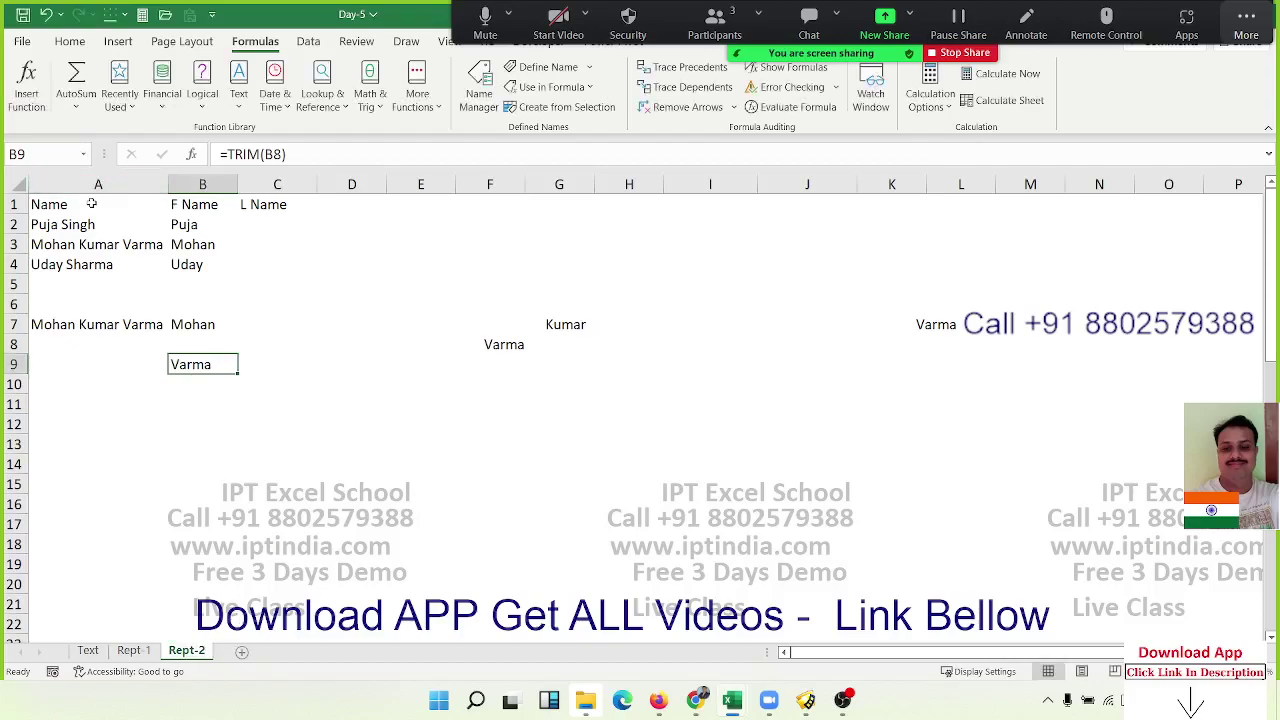
{"action": "left_click_drag", "start_coordinate": [87, 196], "coordinate": [928, 302]}
{"action": "key", "text": "ctrl+minus"}
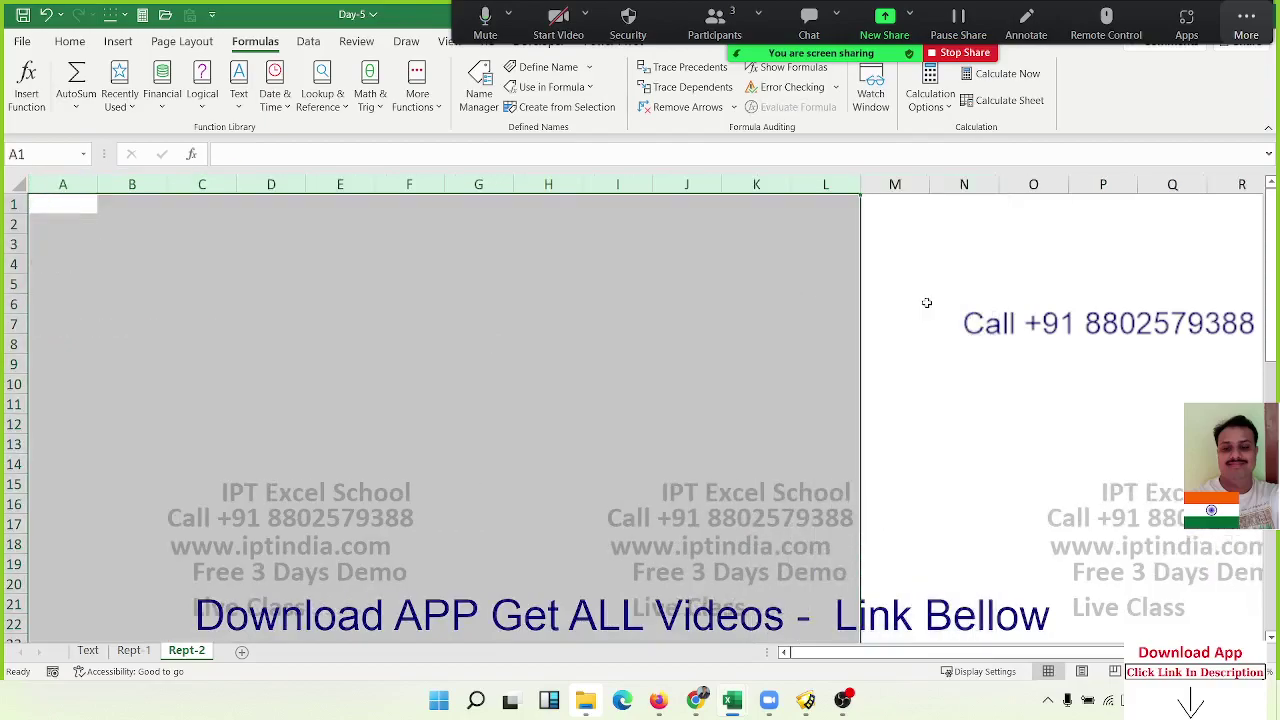
Enter 85, 36, 65, 36, 36, 65, 36 in A1:A7 and select the range.
{"action": "type", "text": "85 36"}
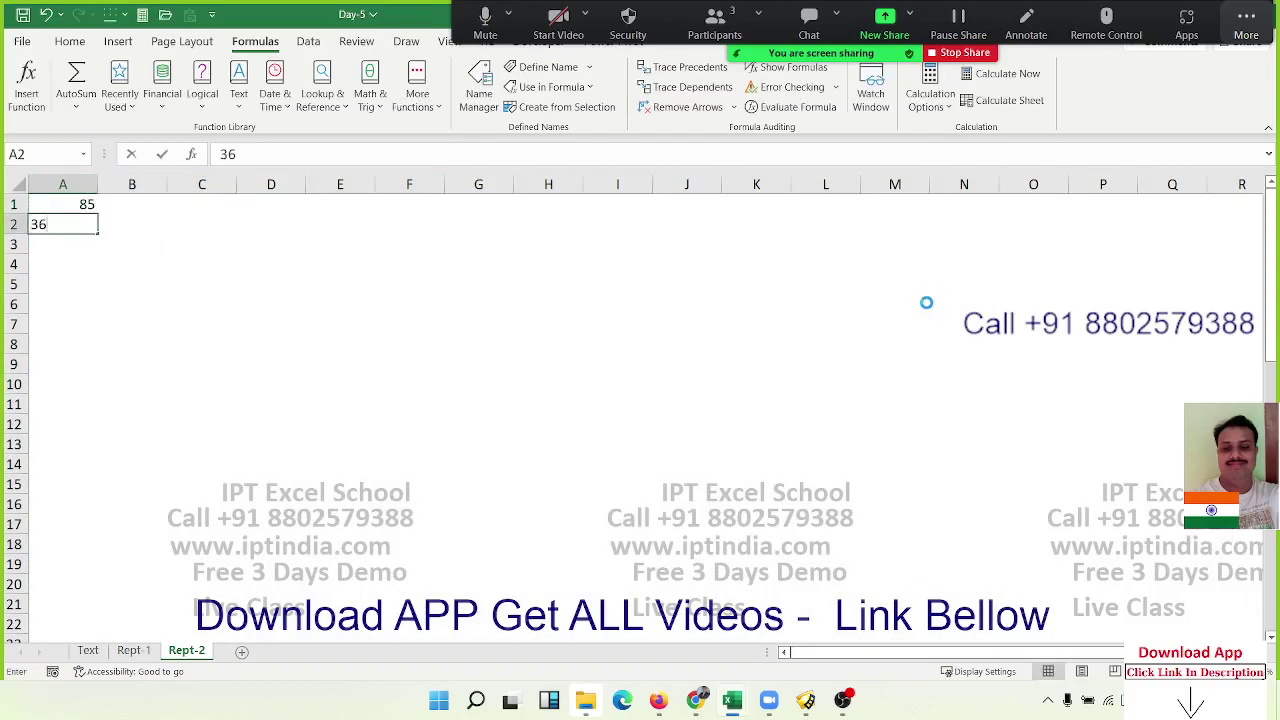
{"action": "key", "text": "Return"}
{"action": "type", "text": "65"}
{"action": "key", "text": "Return"}
{"action": "type", "text": "36 36"}
{"action": "key", "text": "Return"}
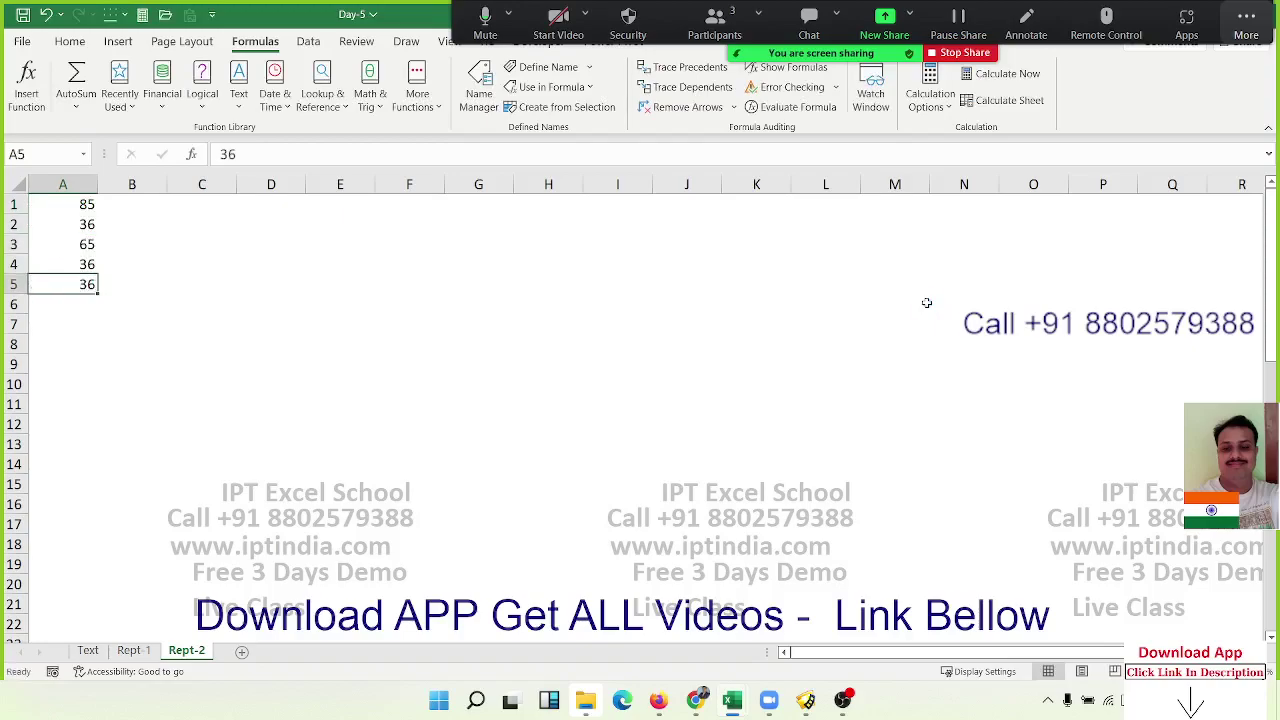
{"action": "type", "text": "65"}
{"action": "key", "text": "Return"}
{"action": "type", "text": "36"}
{"action": "key", "text": "Return"}
{"action": "key", "text": "ctrl+Up"}
{"action": "key", "text": "ctrl+Up"}
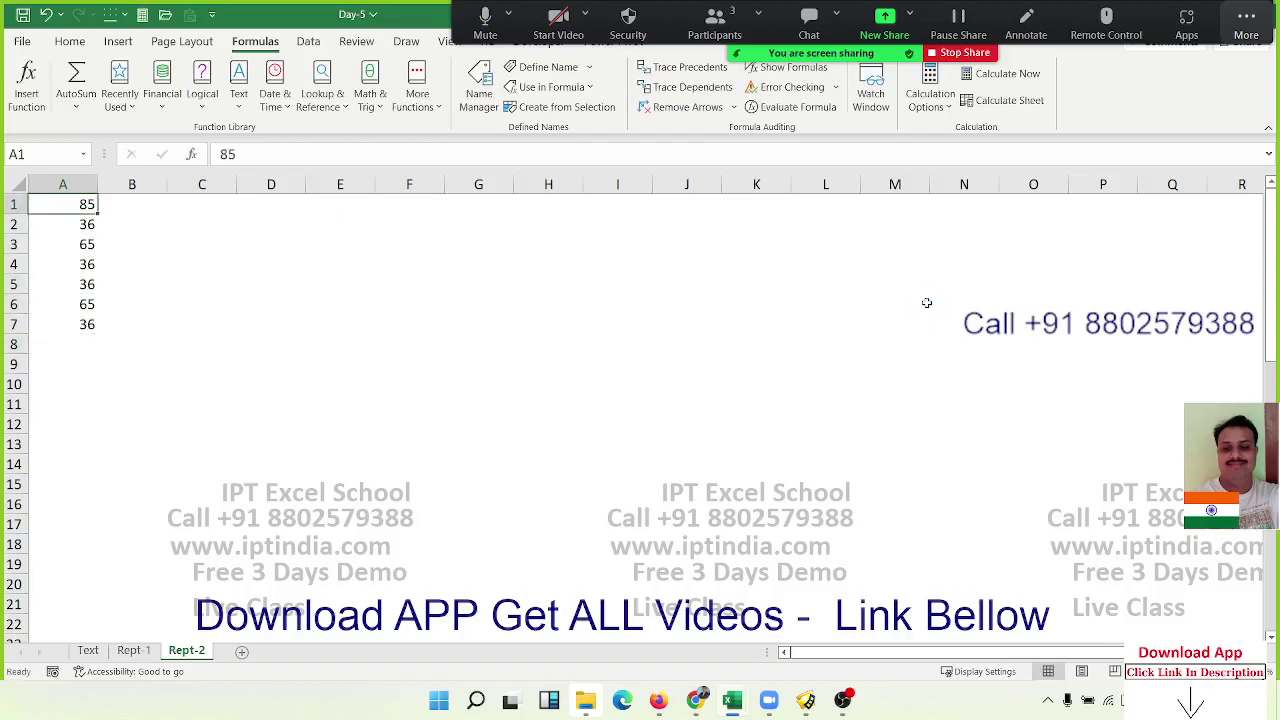
{"action": "key", "text": "ctrl+shift+Down"}
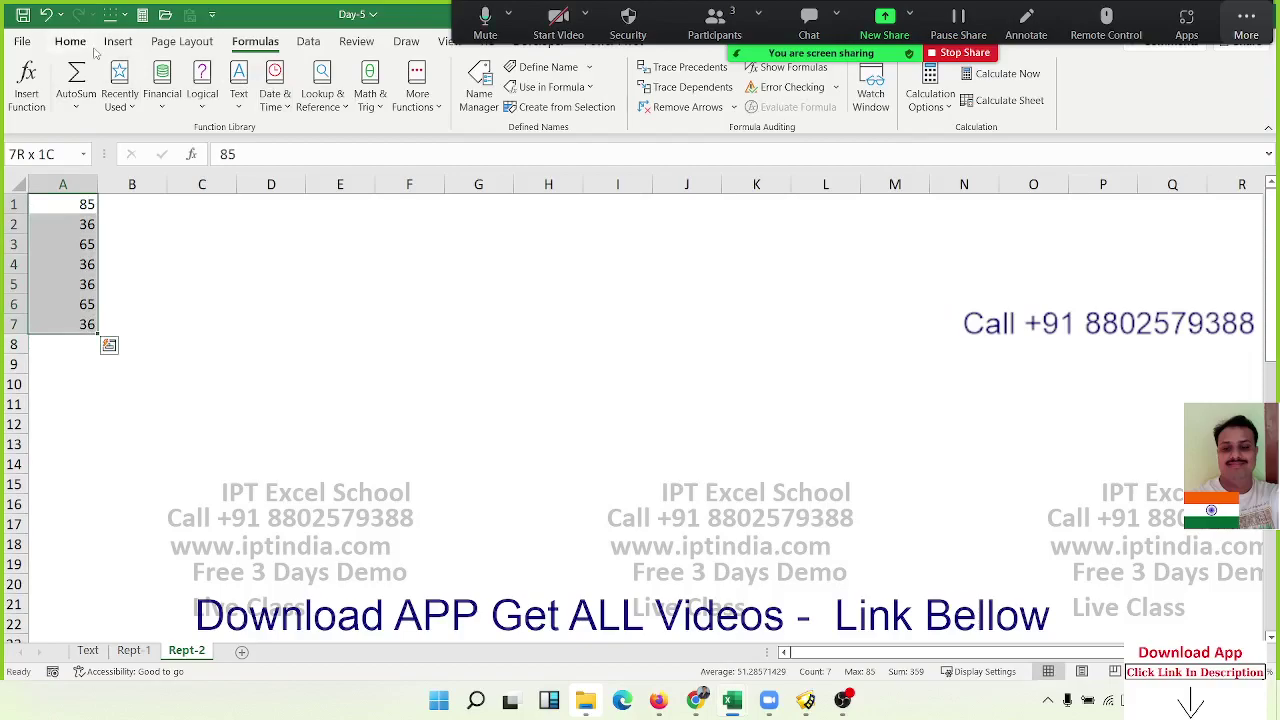
Try blue gradient data bars on A1:A7, then undo them.
{"action": "left_click", "coordinate": [70, 41]}
{"action": "left_click", "coordinate": [615, 90]}
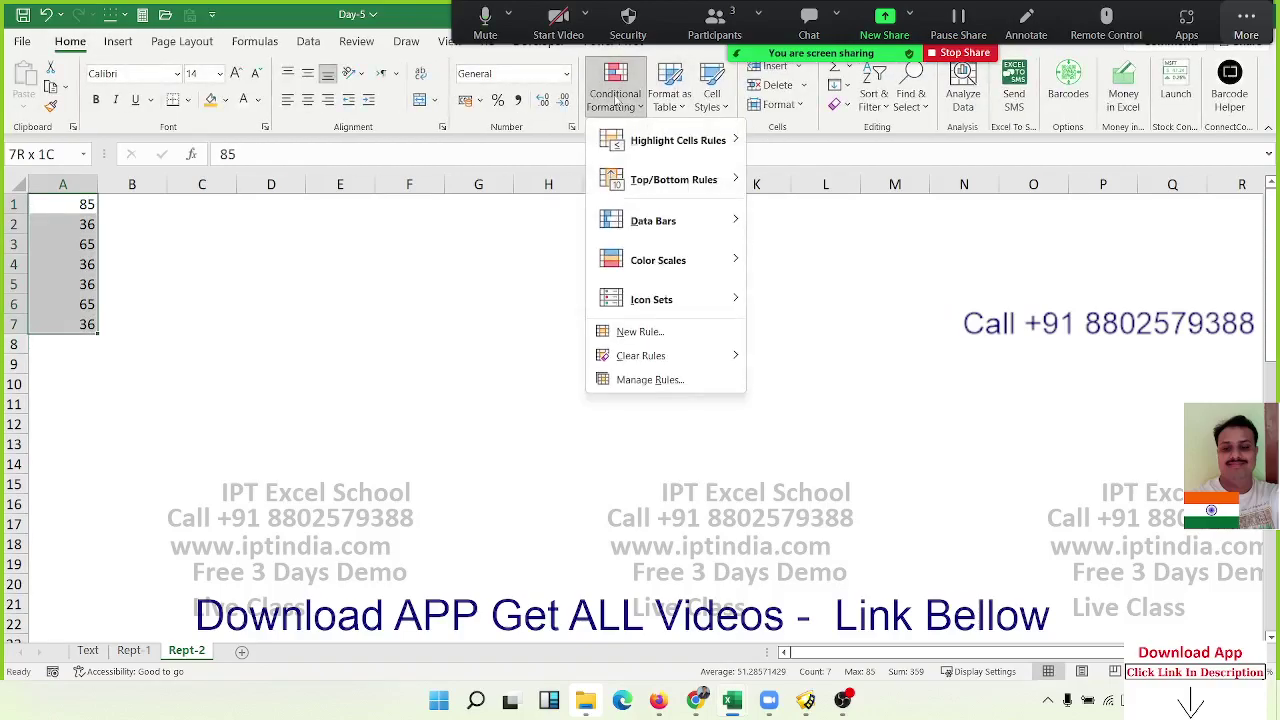
{"action": "mouse_move", "coordinate": [658, 260]}
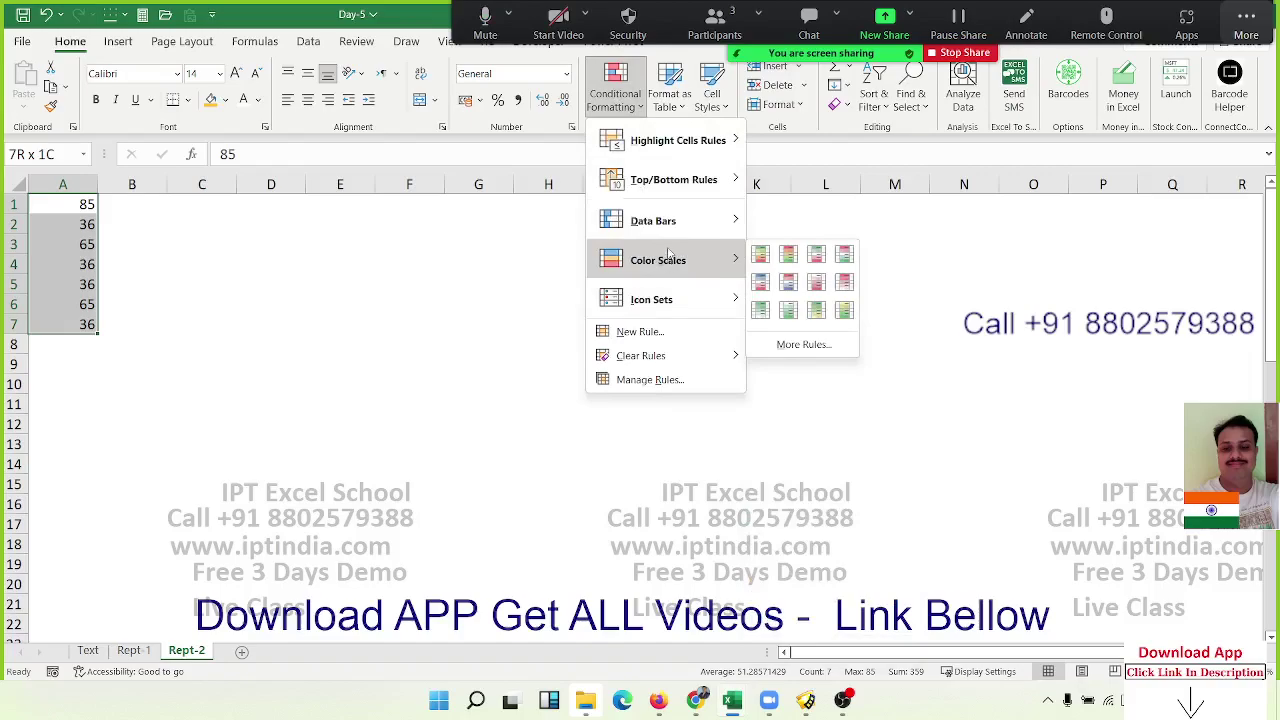
{"action": "mouse_move", "coordinate": [653, 221]}
{"action": "left_click", "coordinate": [760, 238]}
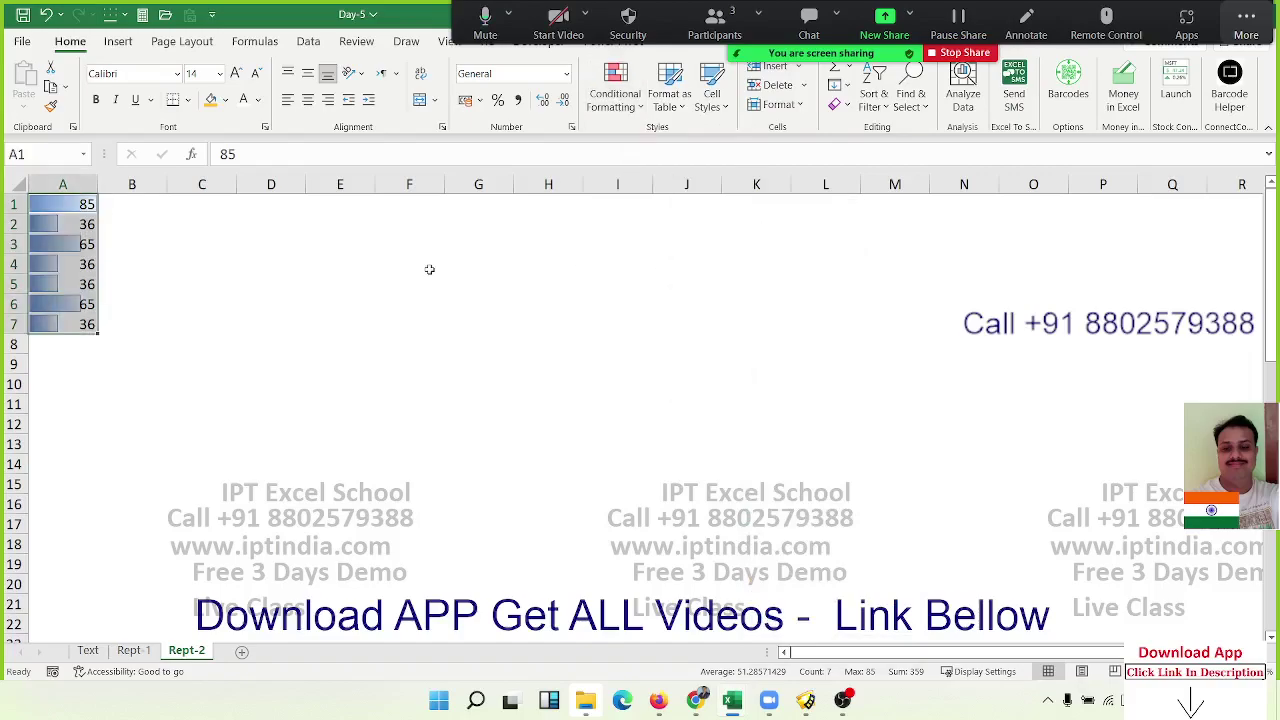
{"action": "left_click", "coordinate": [200, 263]}
{"action": "left_click_drag", "start_coordinate": [151, 206], "coordinate": [150, 284]}
{"action": "key", "text": "ctrl+z"}
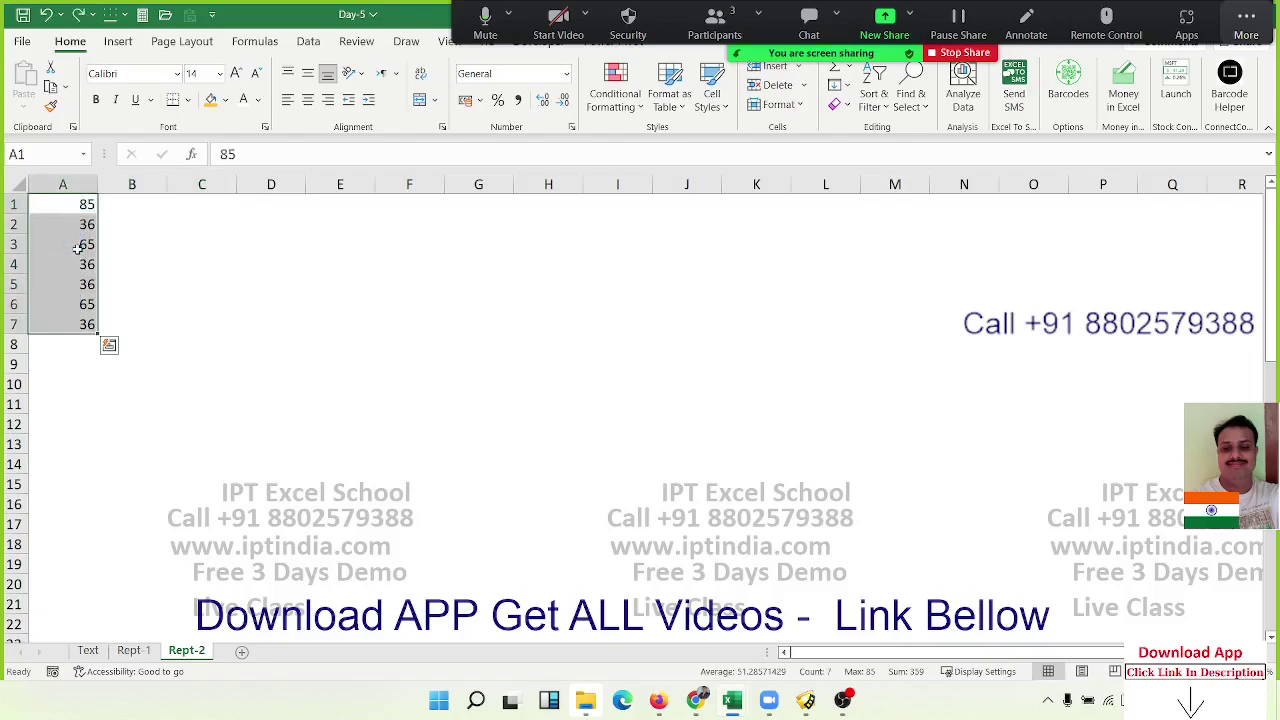
Enter =A1 in B1 and fill it down to B7.
{"action": "key", "text": "Right"}
{"action": "type", "text": "="}
{"action": "key", "text": "Left"}
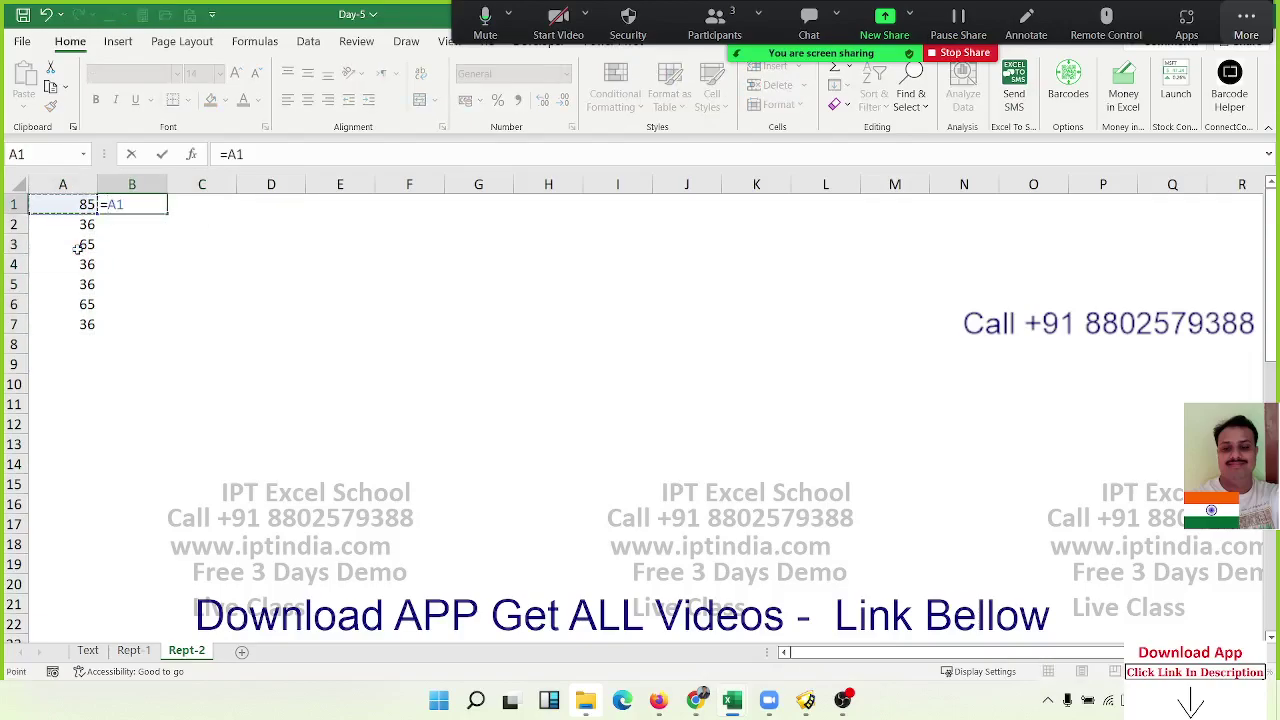
{"action": "key", "text": "Return"}
{"action": "key", "text": "Left"}
{"action": "key", "text": "ctrl+Down"}
{"action": "key", "text": "Right"}
{"action": "key", "text": "ctrl+shift+Up"}
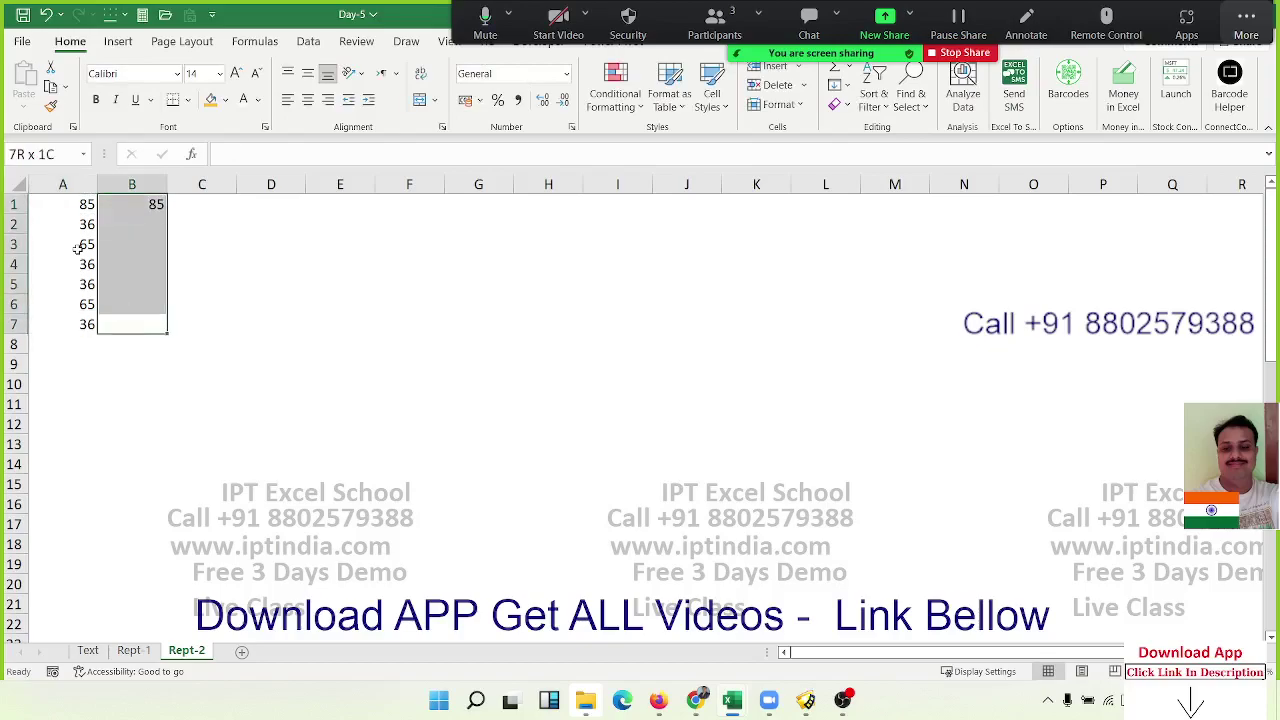
{"action": "key", "text": "ctrl+d"}
Apply solid-fill blue data bars to B1:B7.
{"action": "left_click", "coordinate": [597, 117]}
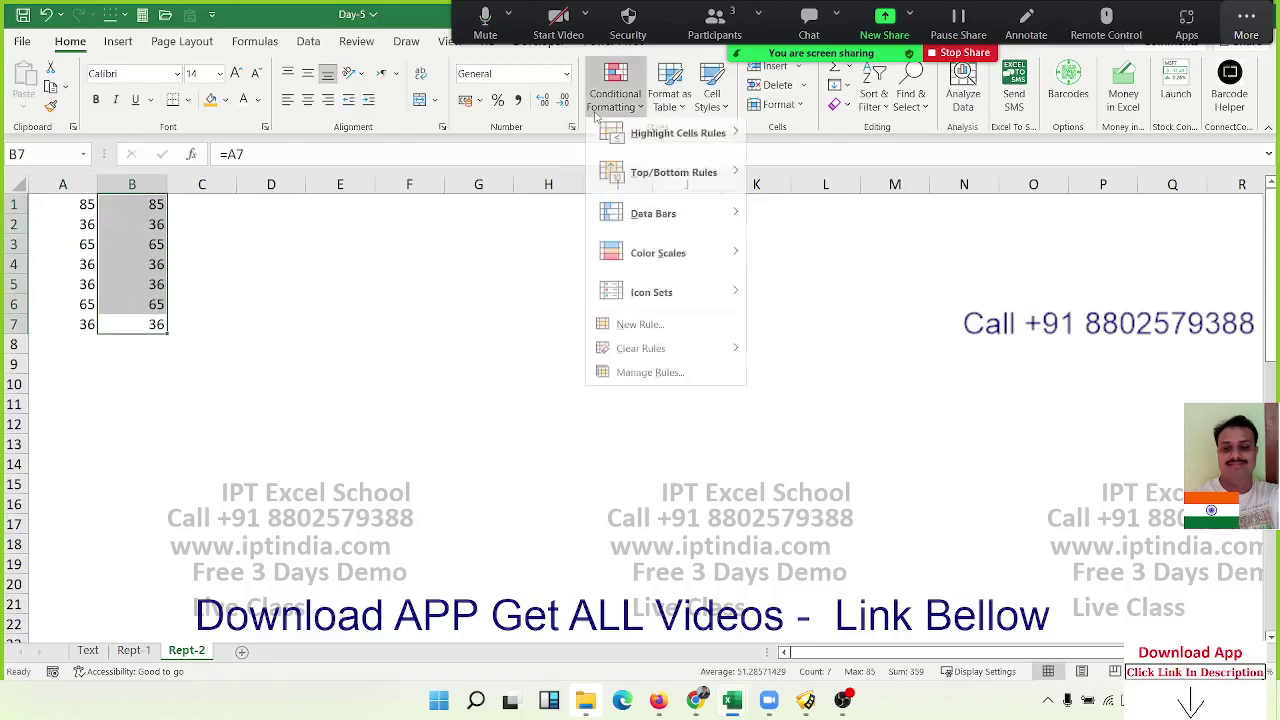
{"action": "mouse_move", "coordinate": [653, 221]}
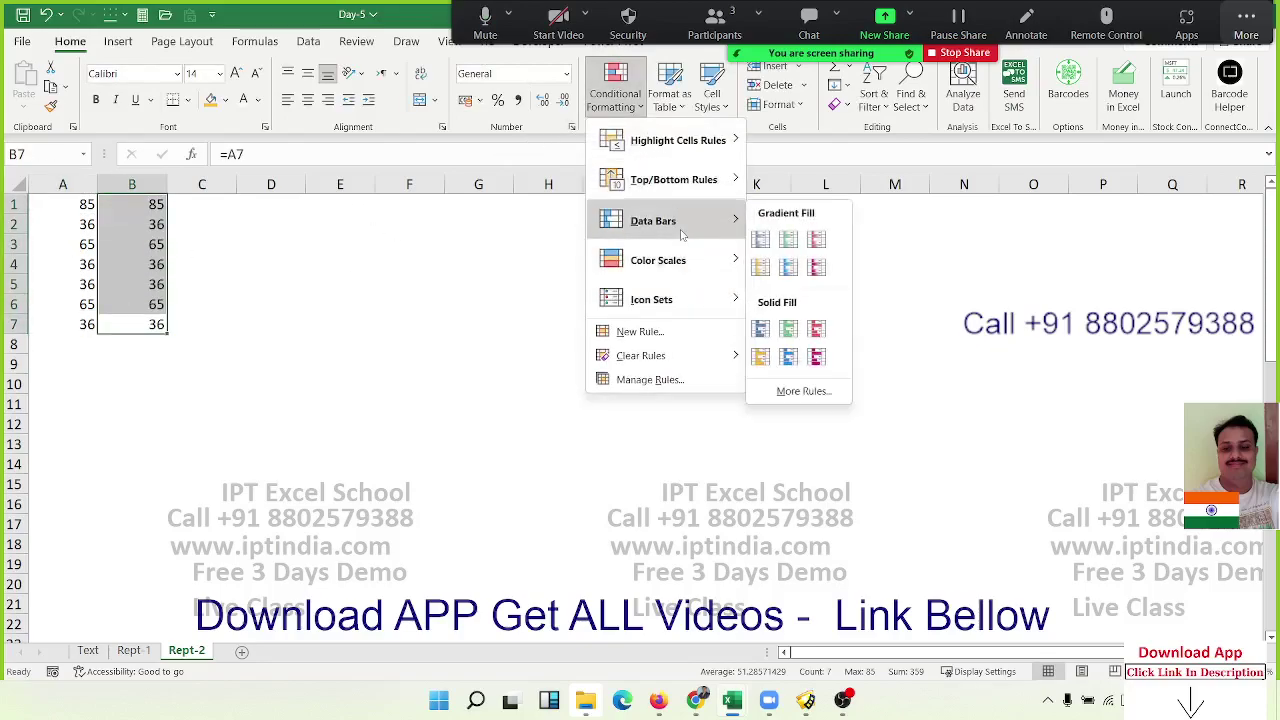
{"action": "left_click", "coordinate": [760, 328]}
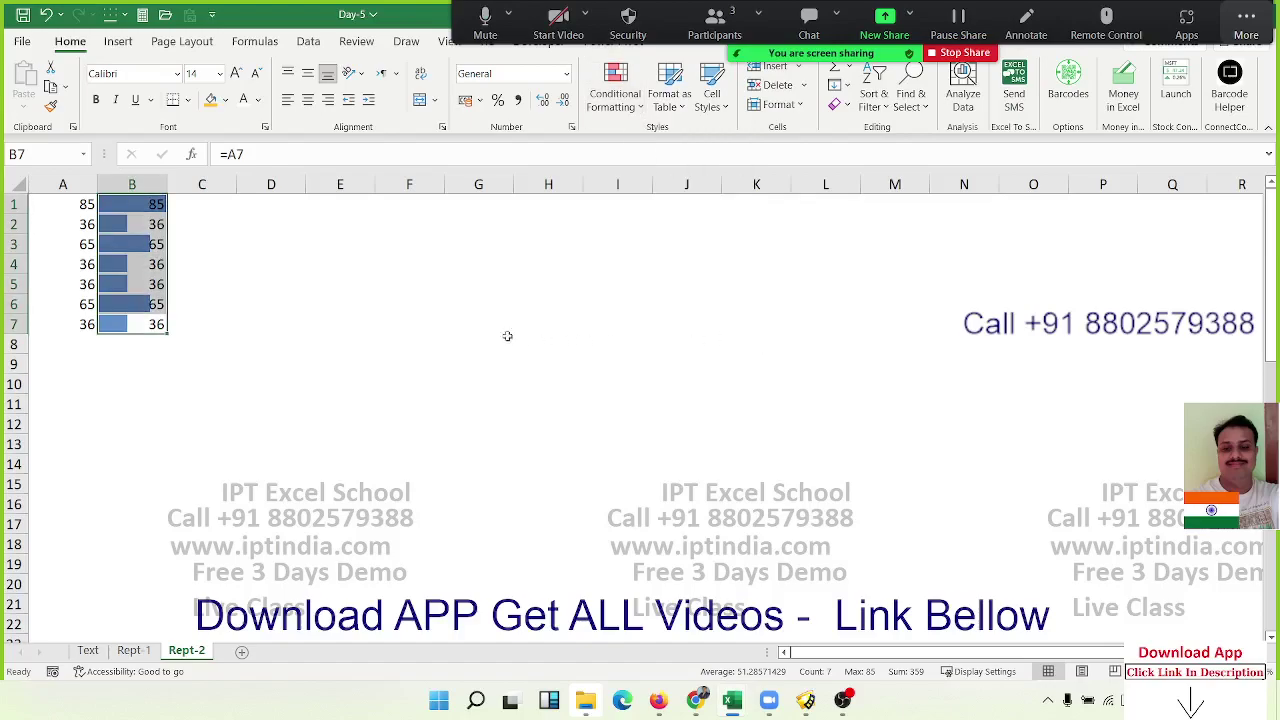
{"action": "left_click", "coordinate": [615, 88]}
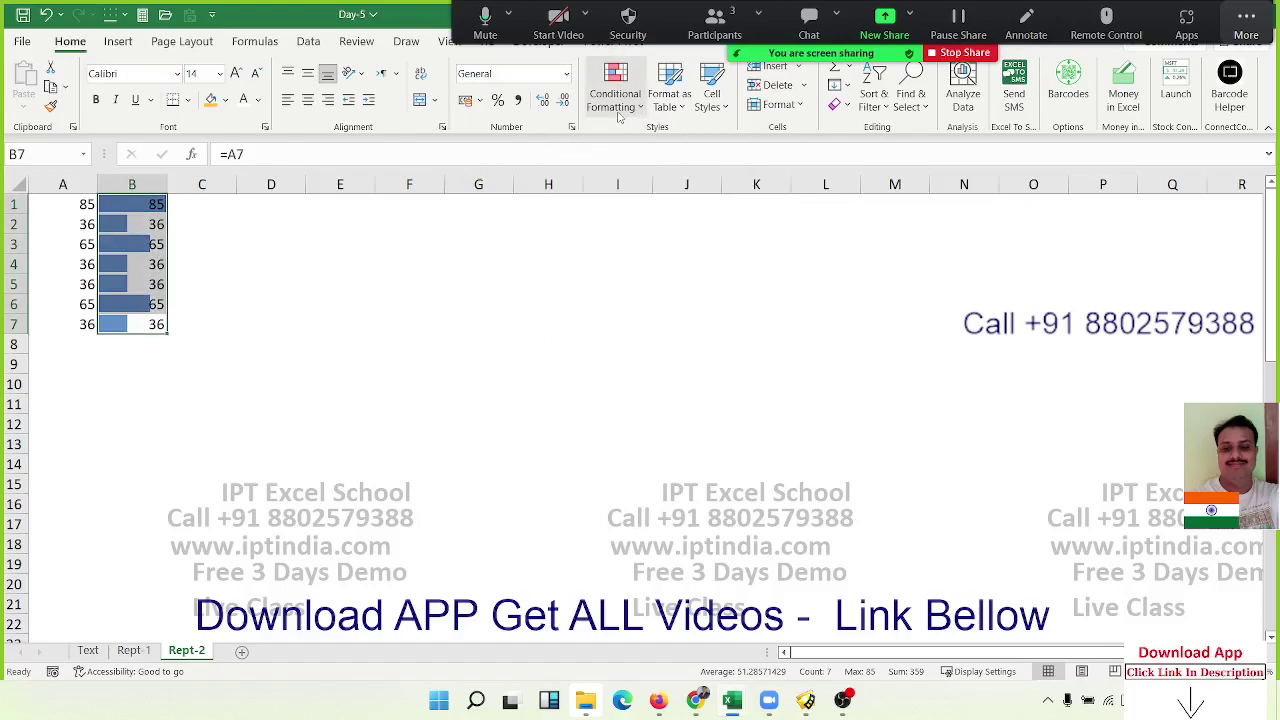
Edit the B1:B7 data bar rule to Show Bar Only and apply it.
{"action": "left_click", "coordinate": [650, 380]}
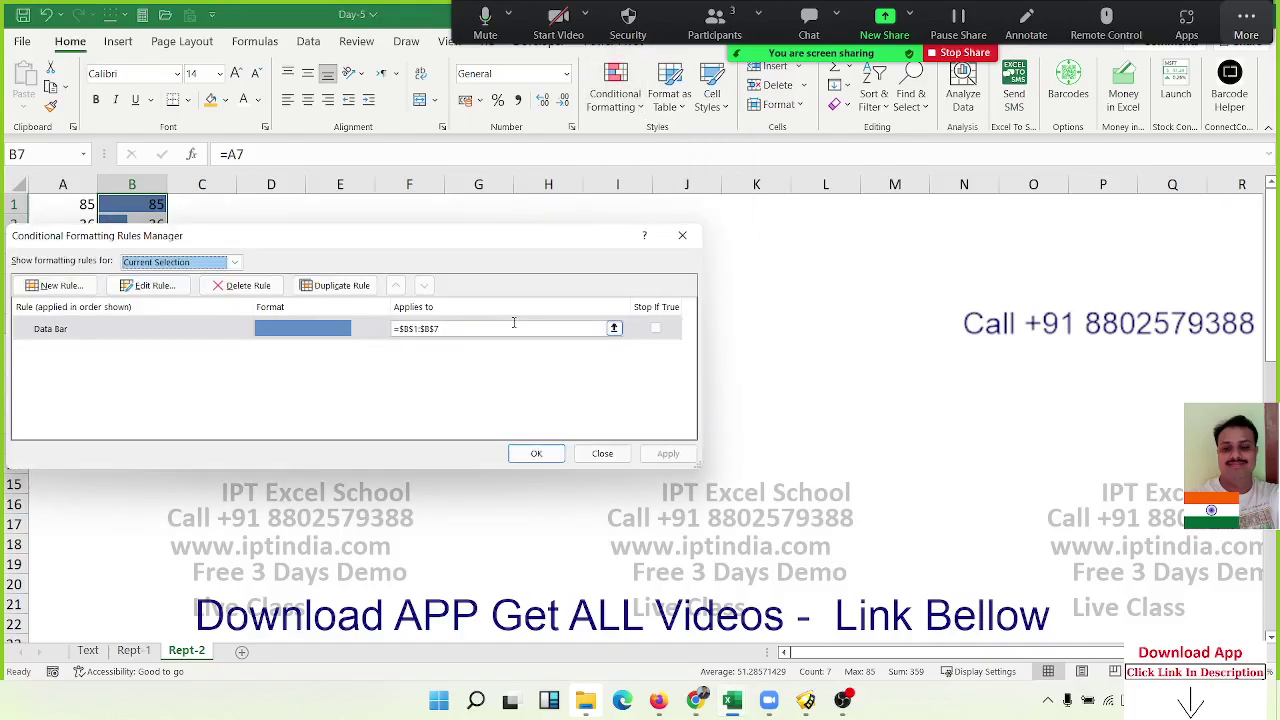
{"action": "double_click", "coordinate": [254, 330]}
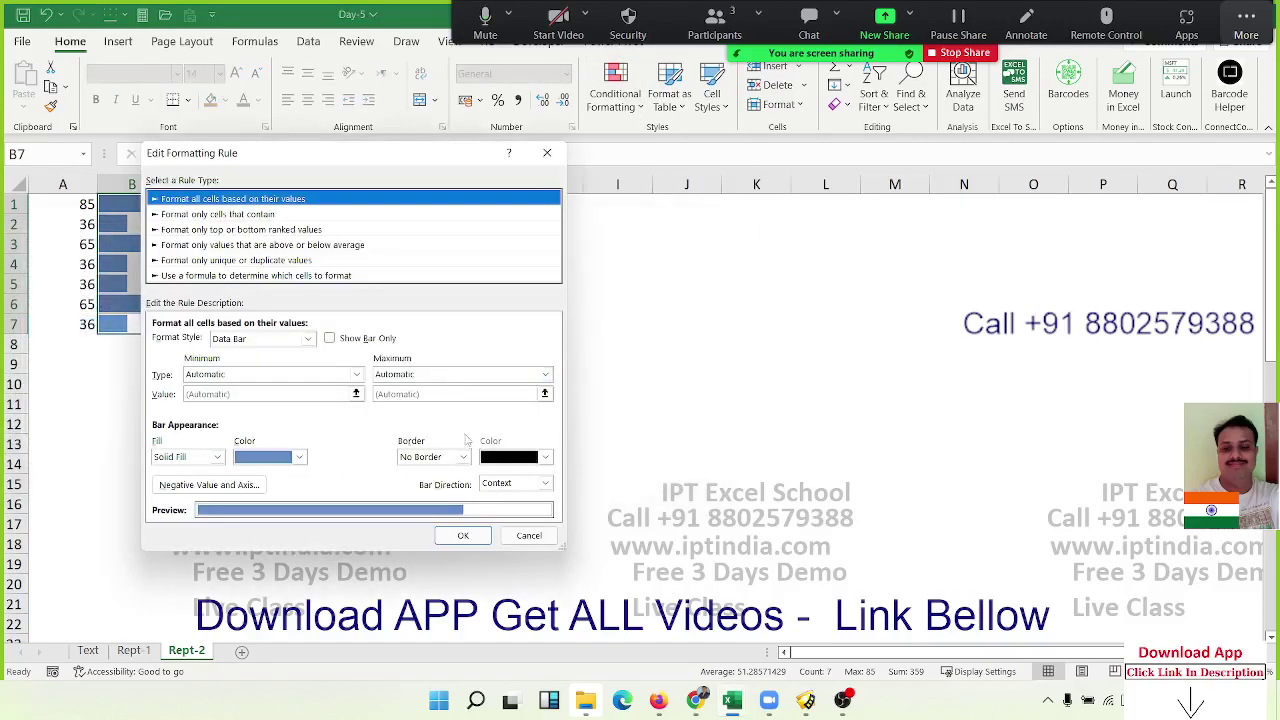
{"action": "left_click", "coordinate": [360, 348]}
{"action": "left_click", "coordinate": [357, 343]}
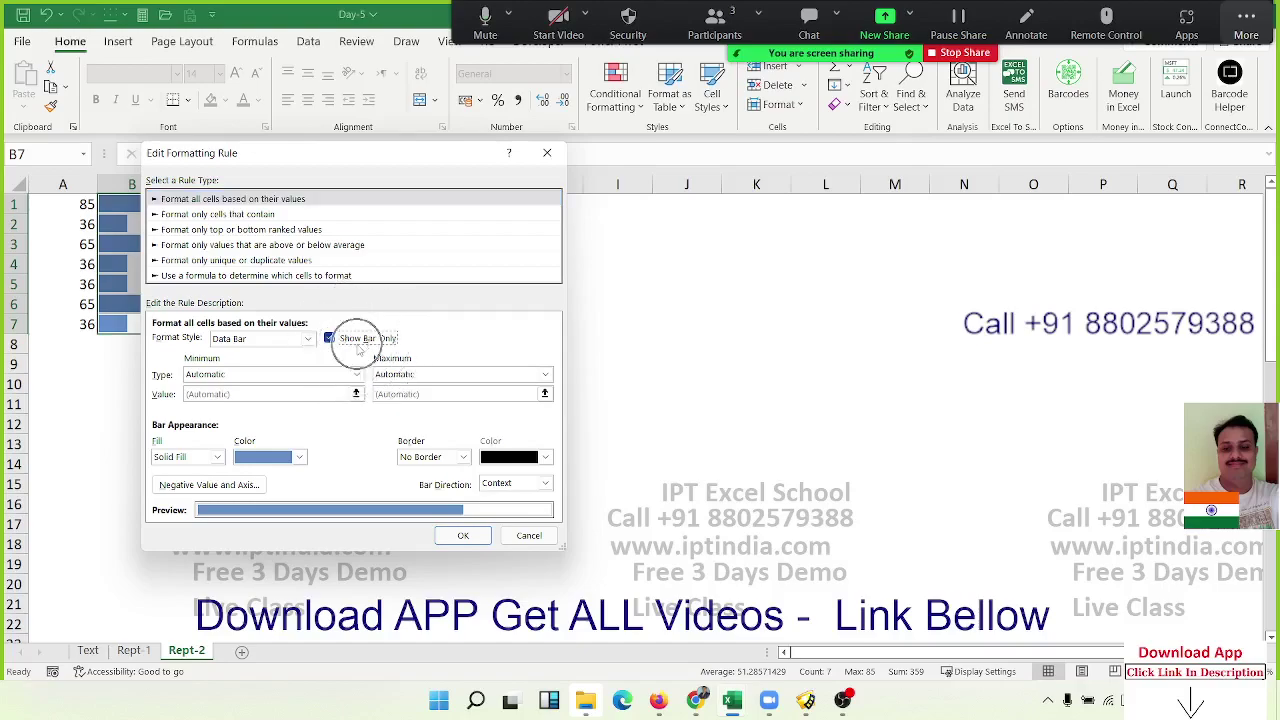
{"action": "left_click", "coordinate": [357, 343]}
{"action": "left_click", "coordinate": [463, 536]}
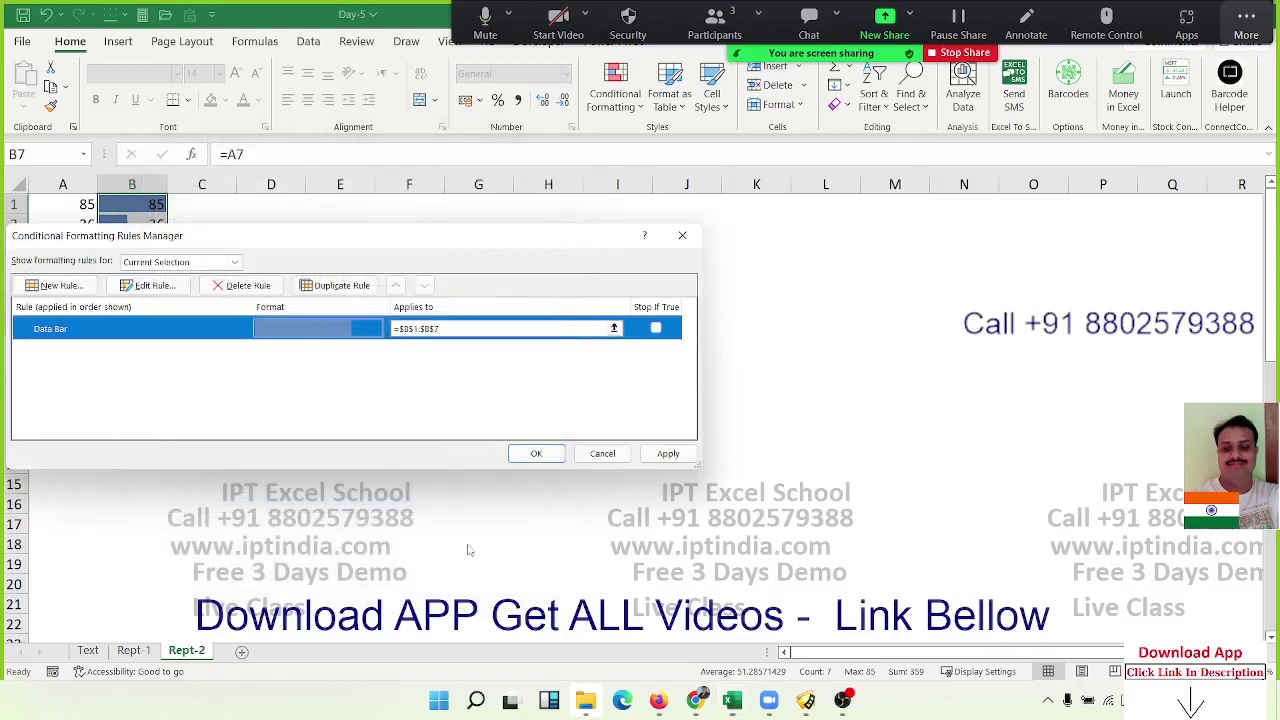
{"action": "left_click", "coordinate": [536, 453]}
{"action": "left_click", "coordinate": [501, 402]}
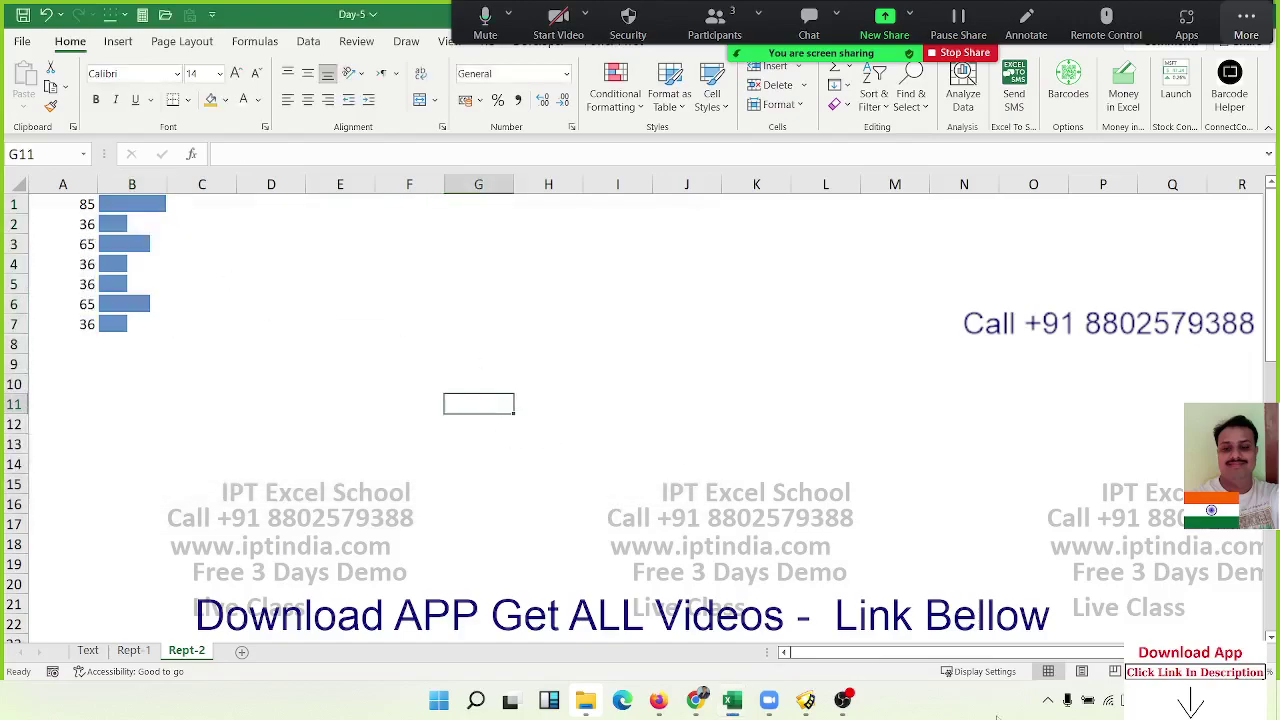
Put test formulas =A1 in E9 and =B1 in F9.
{"action": "left_click", "coordinate": [843, 700]}
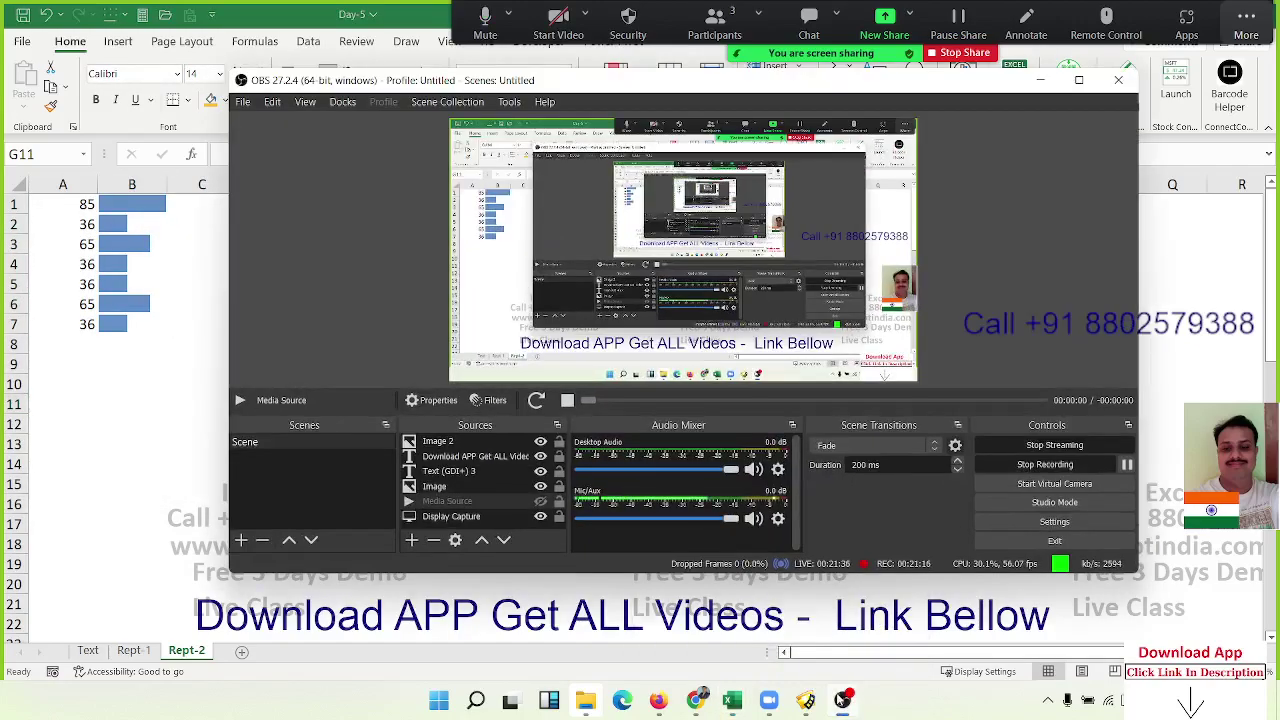
{"action": "left_click", "coordinate": [843, 700]}
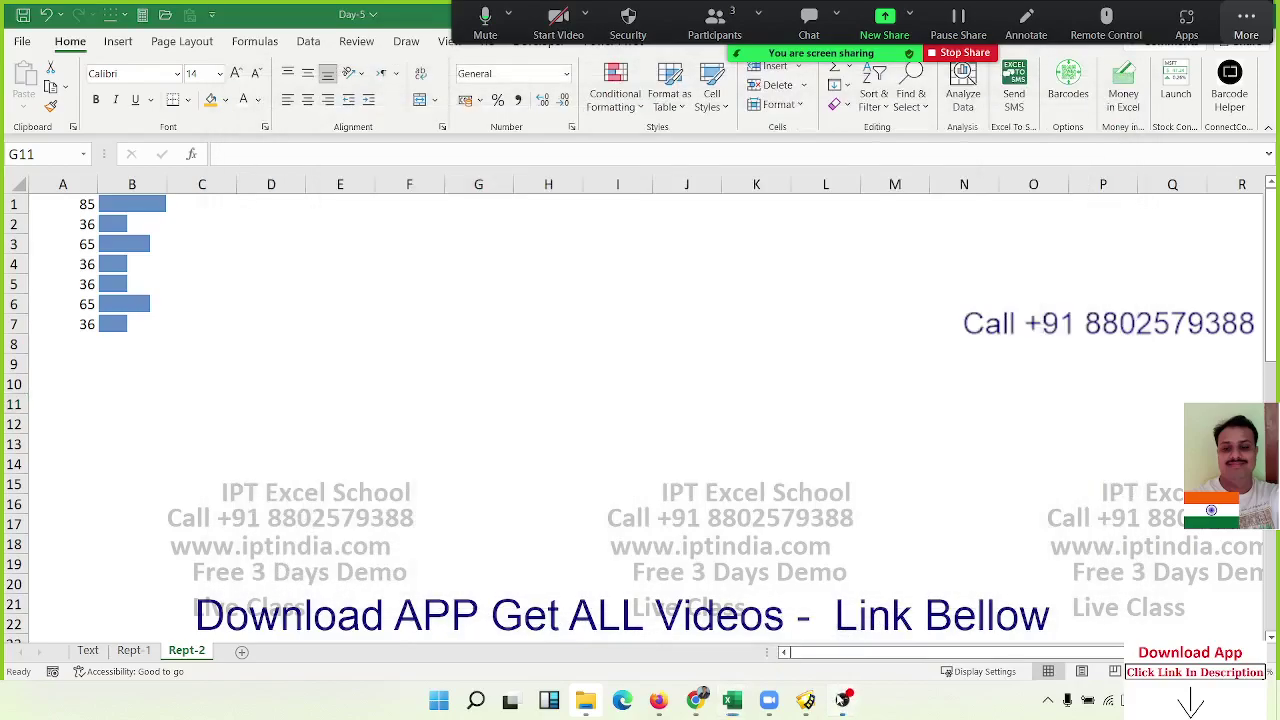
{"action": "left_click", "coordinate": [843, 700]}
{"action": "left_click", "coordinate": [843, 700]}
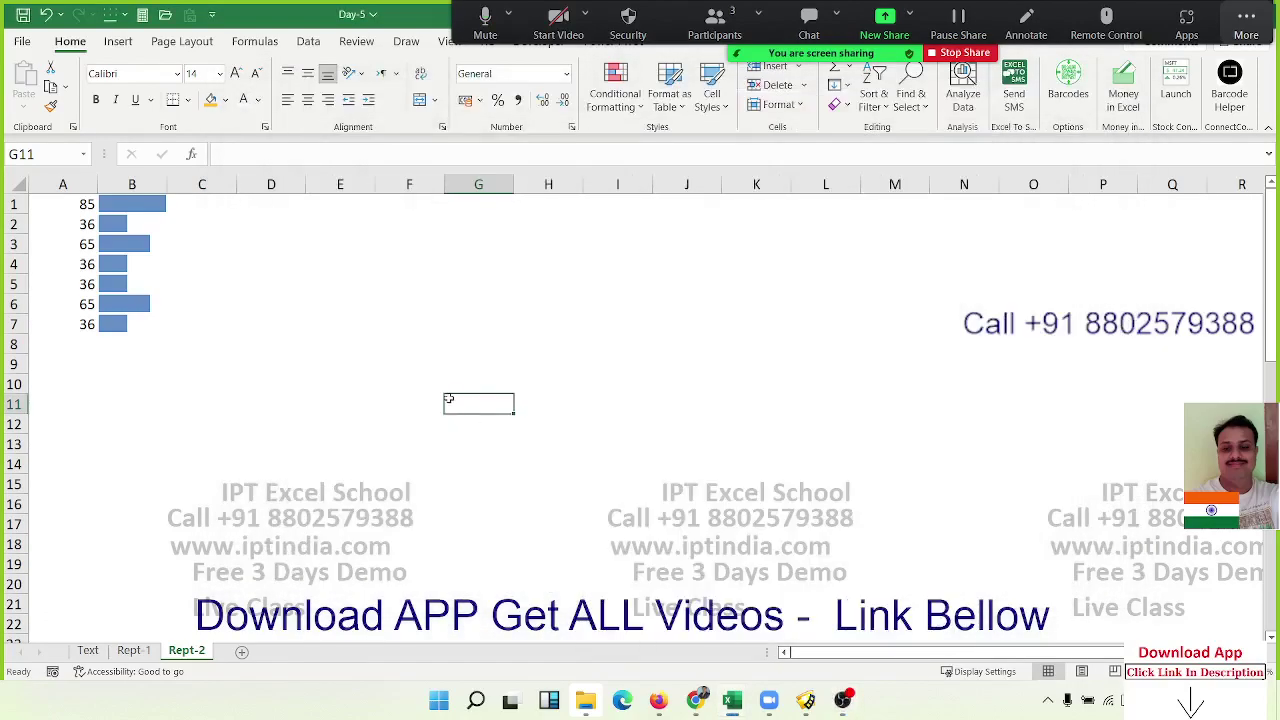
{"action": "left_click", "coordinate": [363, 373]}
{"action": "type", "text": "="}
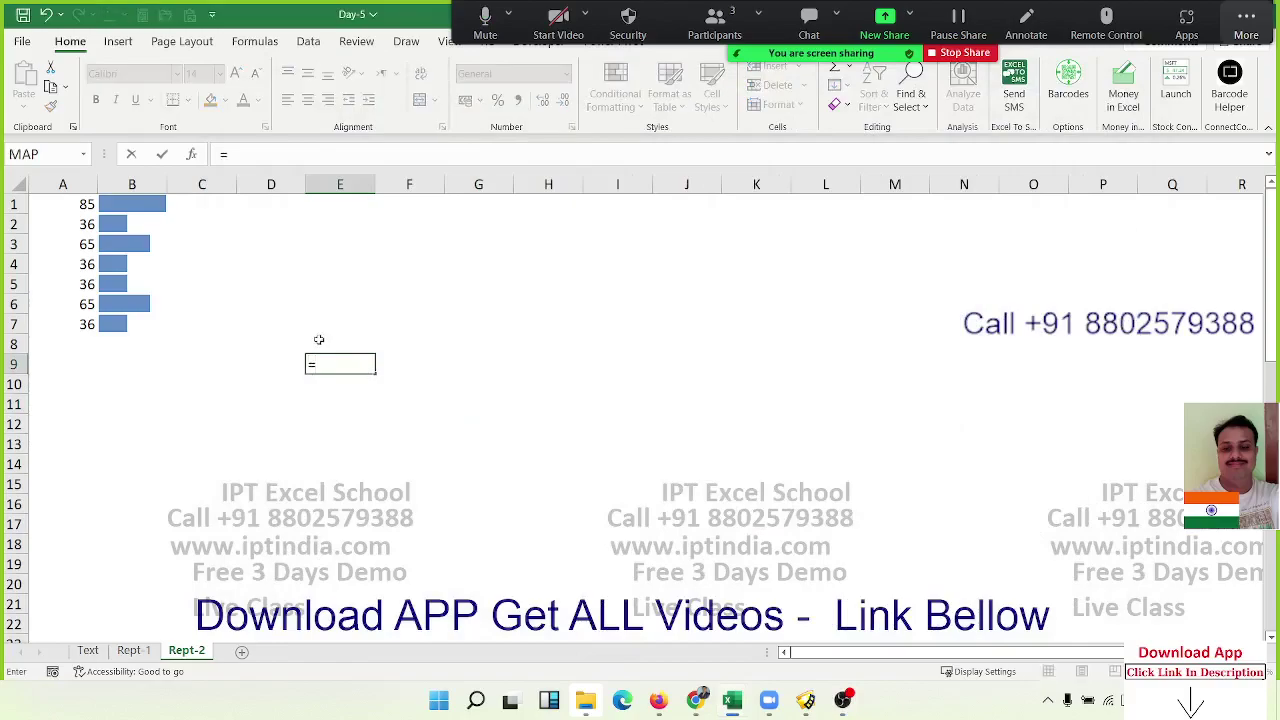
{"action": "left_click", "coordinate": [148, 208]}
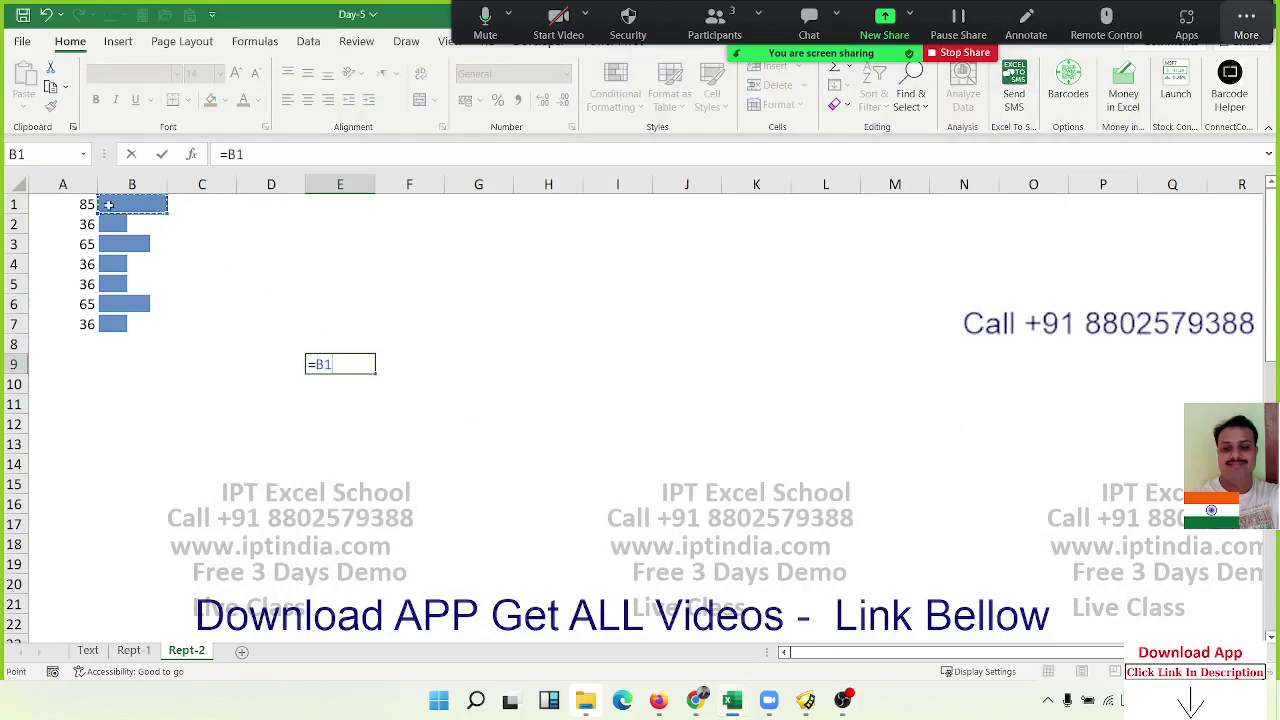
{"action": "left_click", "coordinate": [92, 203]}
{"action": "key", "text": "ctrl+Return"}
{"action": "key", "text": "Right"}
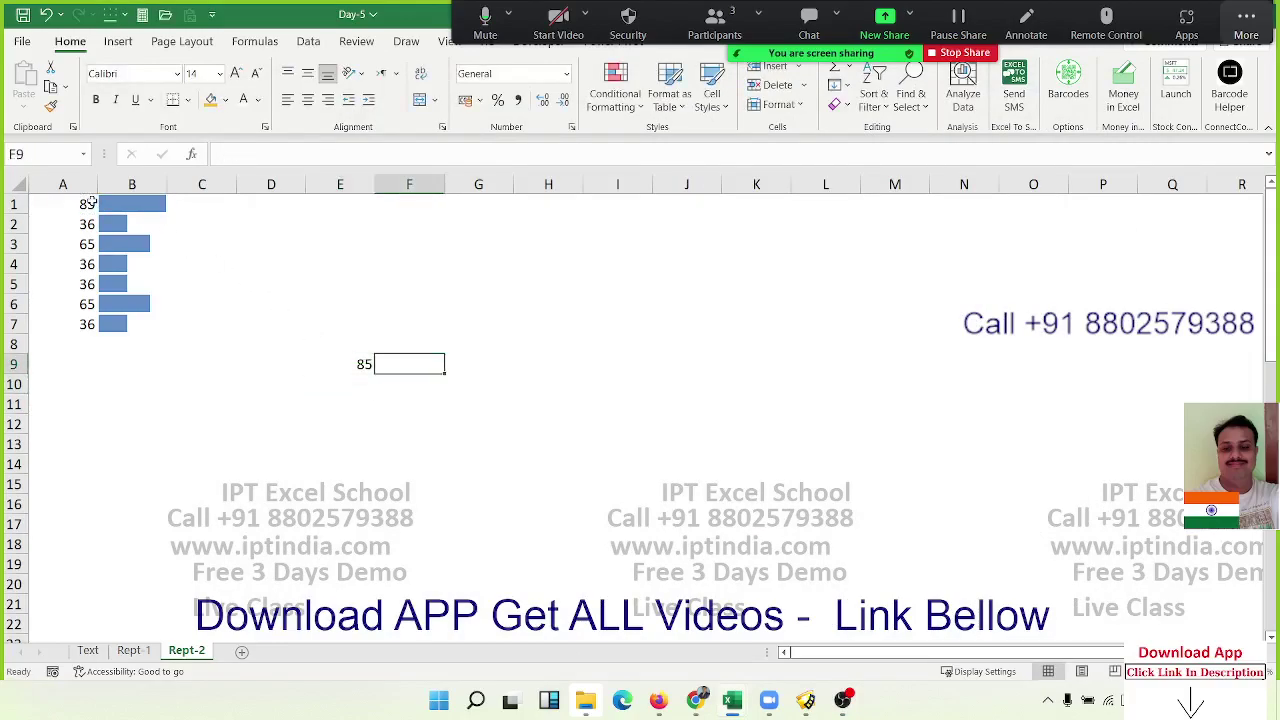
{"action": "type", "text": "="}
{"action": "left_click", "coordinate": [100, 204]}
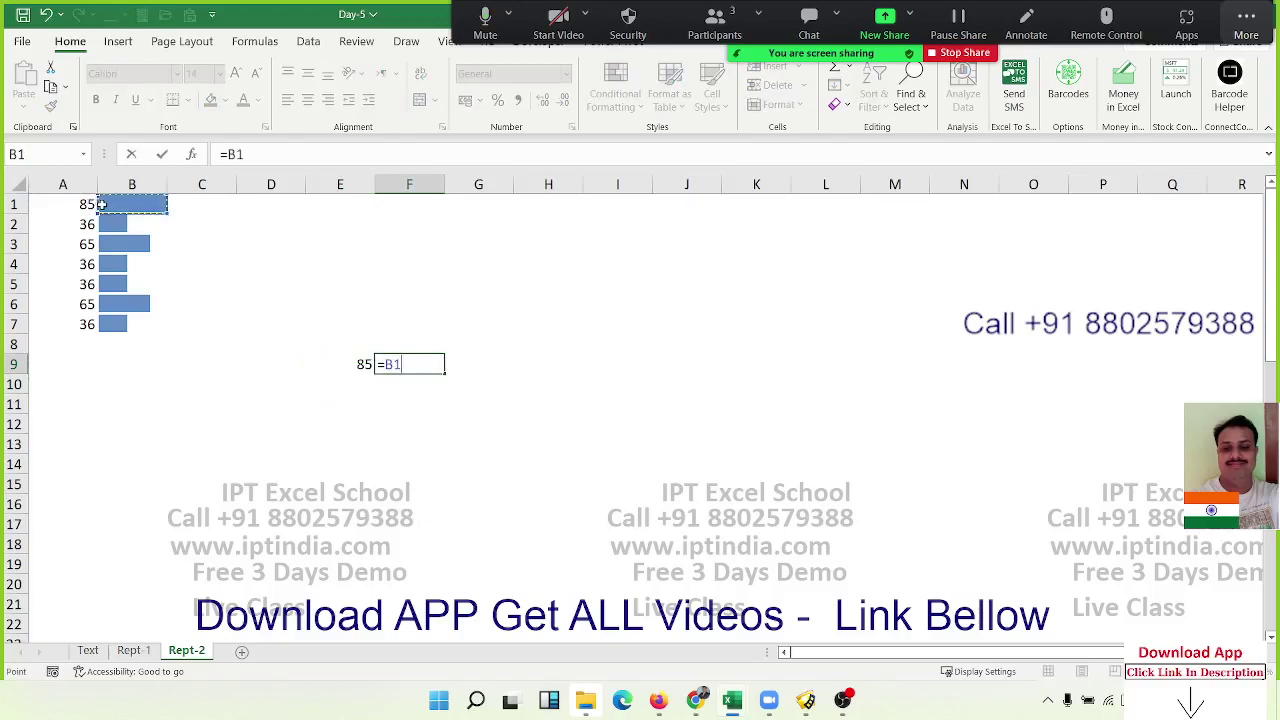
{"action": "key", "text": "Return"}
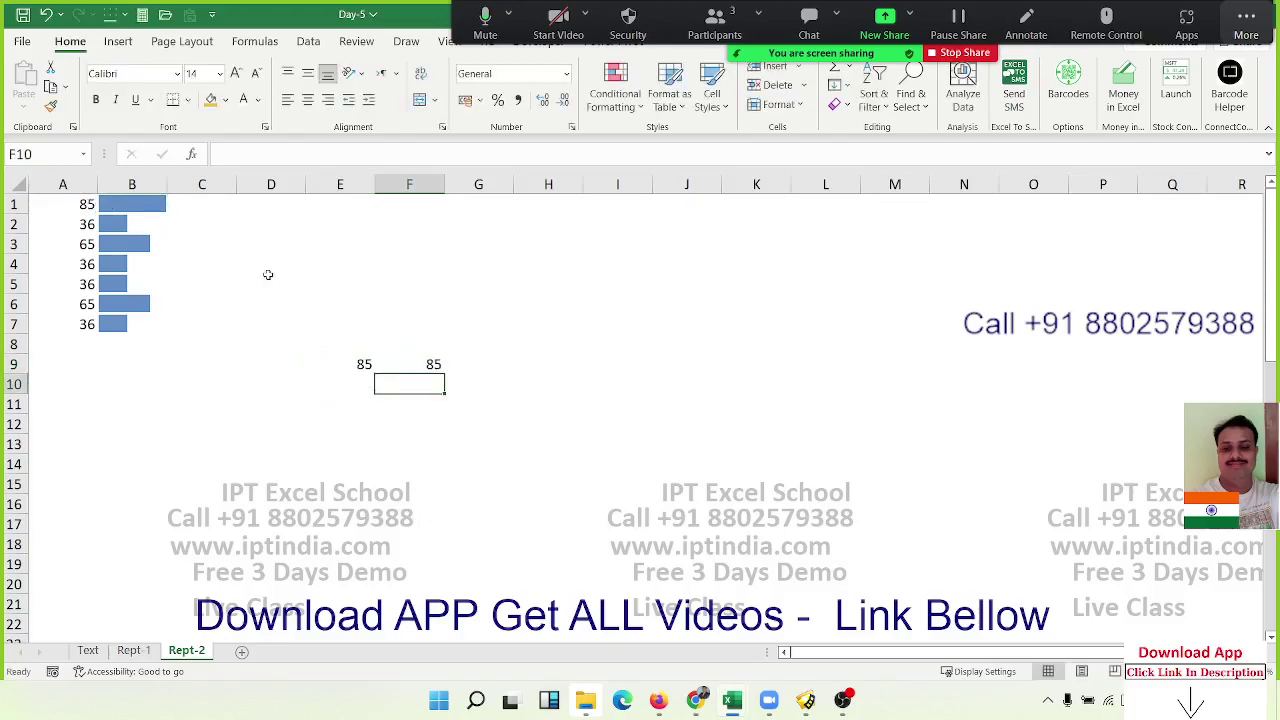
Check conditional formatting on F9, then narrow and rewiden column B to about 9.5.
{"action": "left_click", "coordinate": [417, 364]}
{"action": "left_click", "coordinate": [615, 88]}
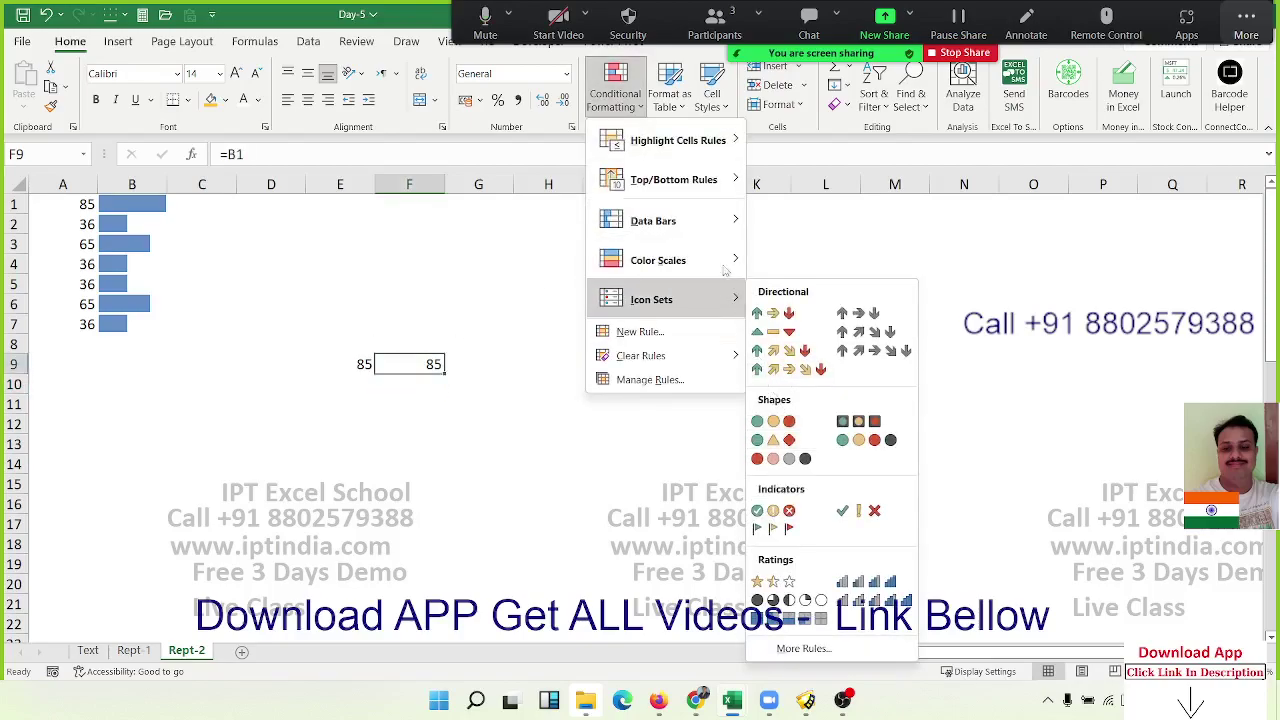
{"action": "mouse_move", "coordinate": [653, 220]}
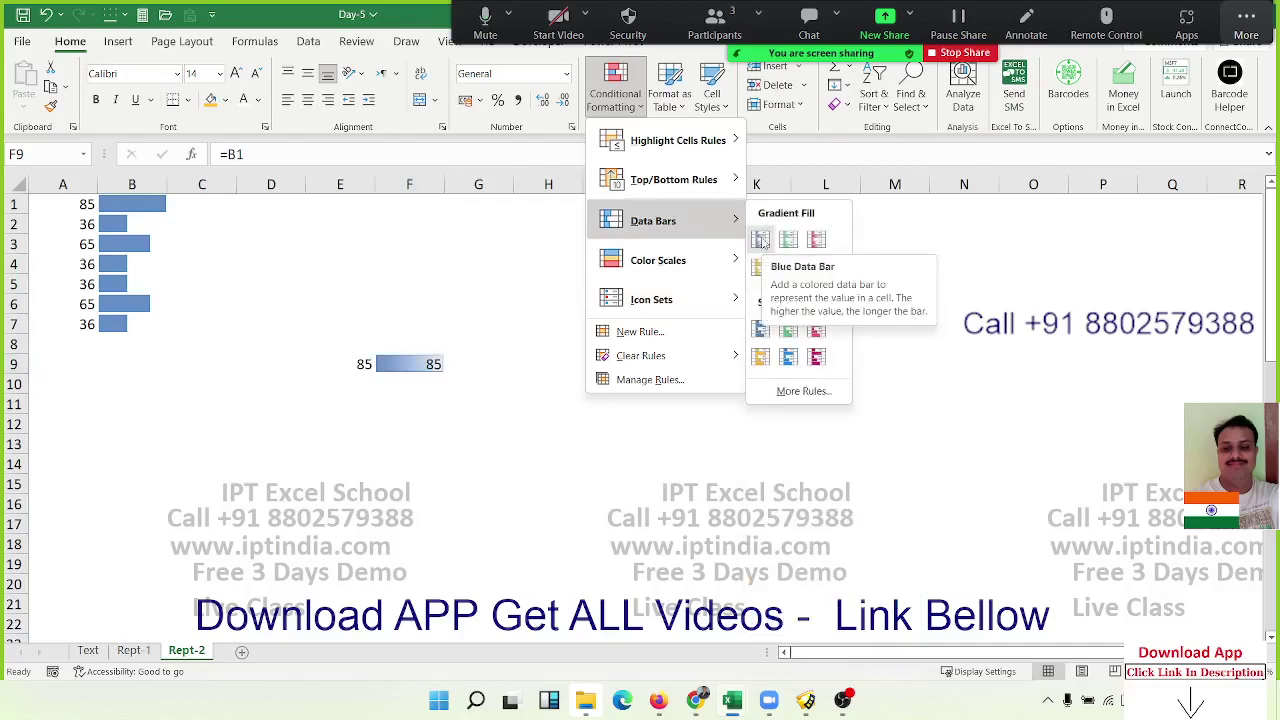
{"action": "left_click", "coordinate": [408, 400]}
{"action": "left_click_drag", "start_coordinate": [144, 204], "coordinate": [126, 314]}
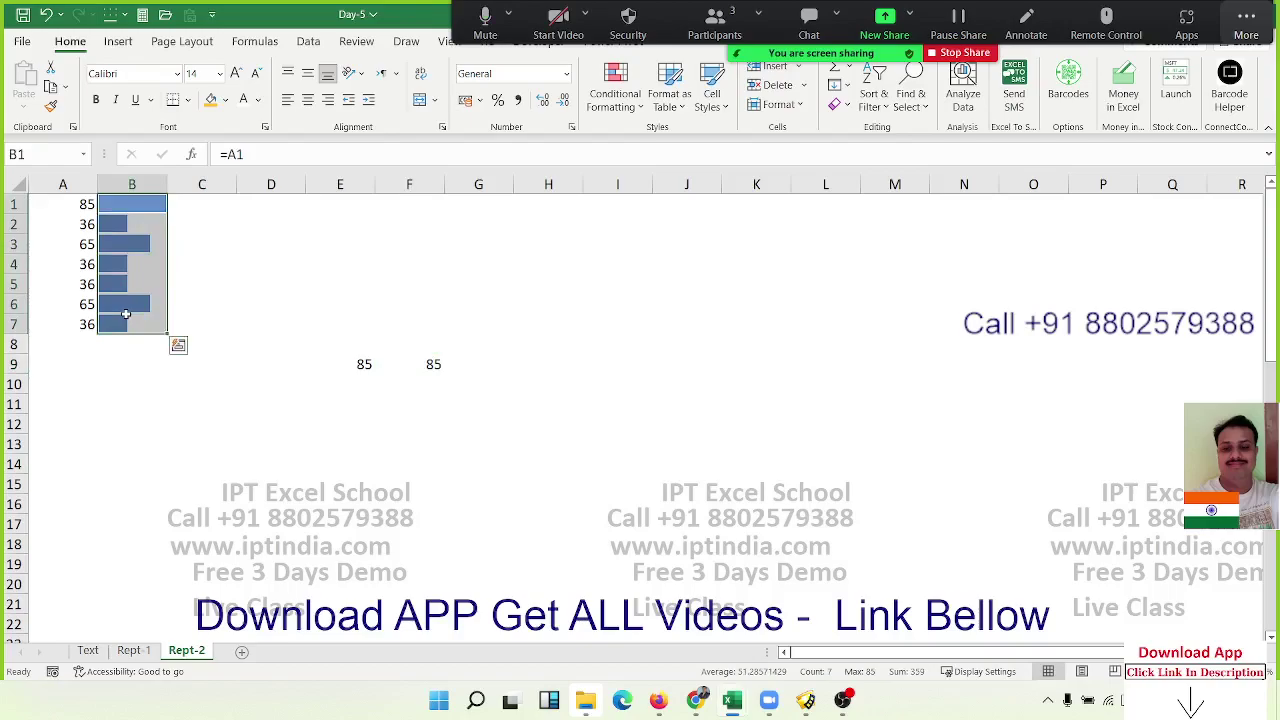
{"action": "left_click", "coordinate": [291, 268]}
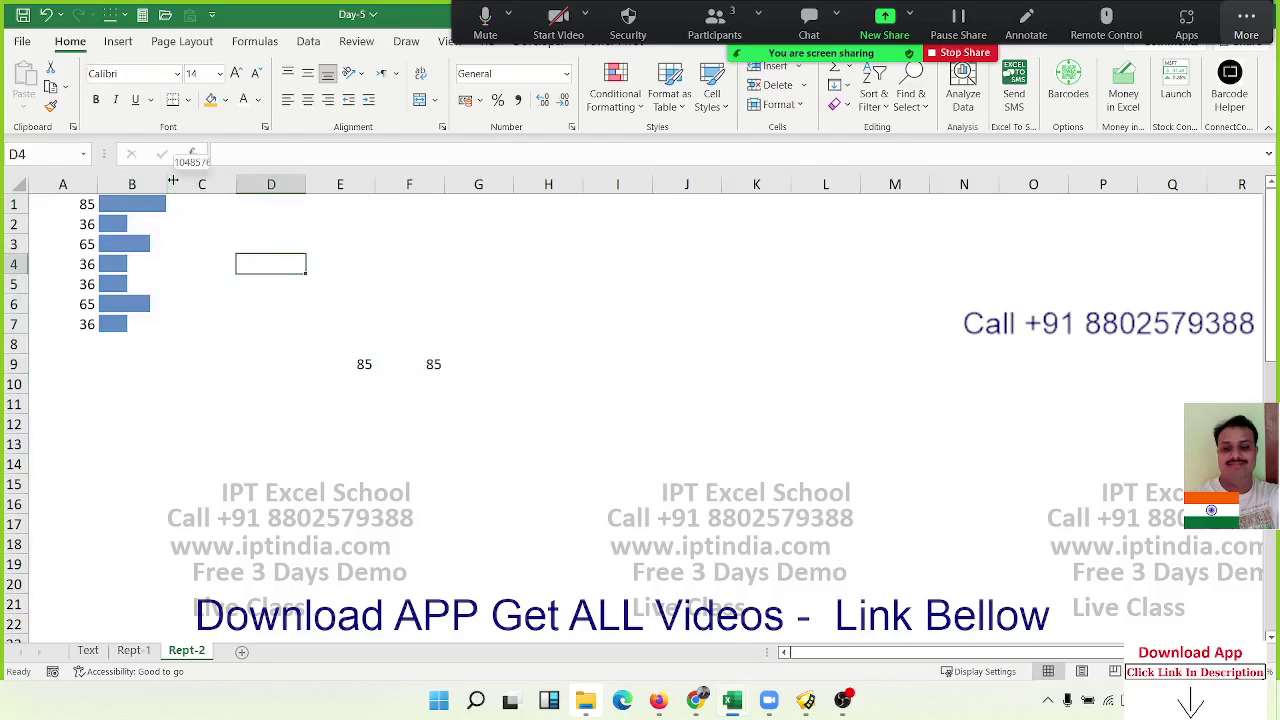
{"action": "left_click_drag", "start_coordinate": [167, 184], "coordinate": [107, 196]}
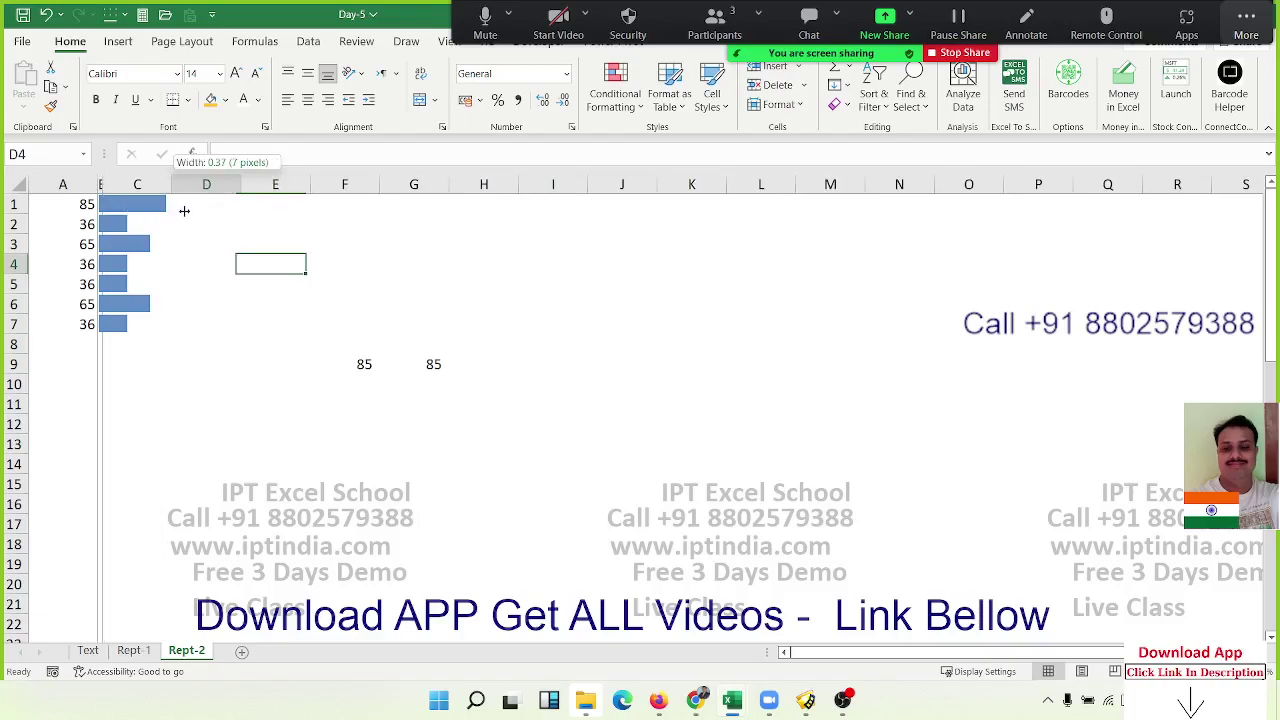
{"action": "left_click_drag", "start_coordinate": [184, 211], "coordinate": [158, 204]}
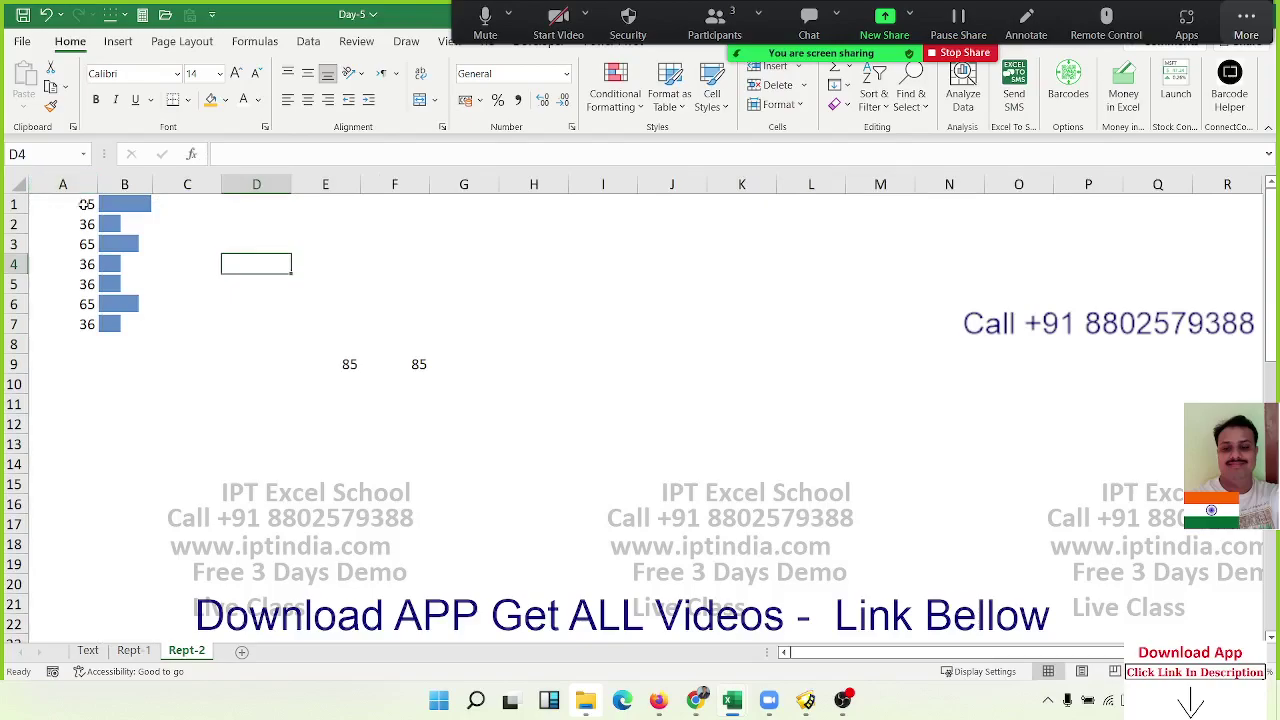
Clear B1:B7 and the E9:F9 test cells.
{"action": "left_click", "coordinate": [118, 205]}
{"action": "key", "text": "ctrl+shift+Down"}
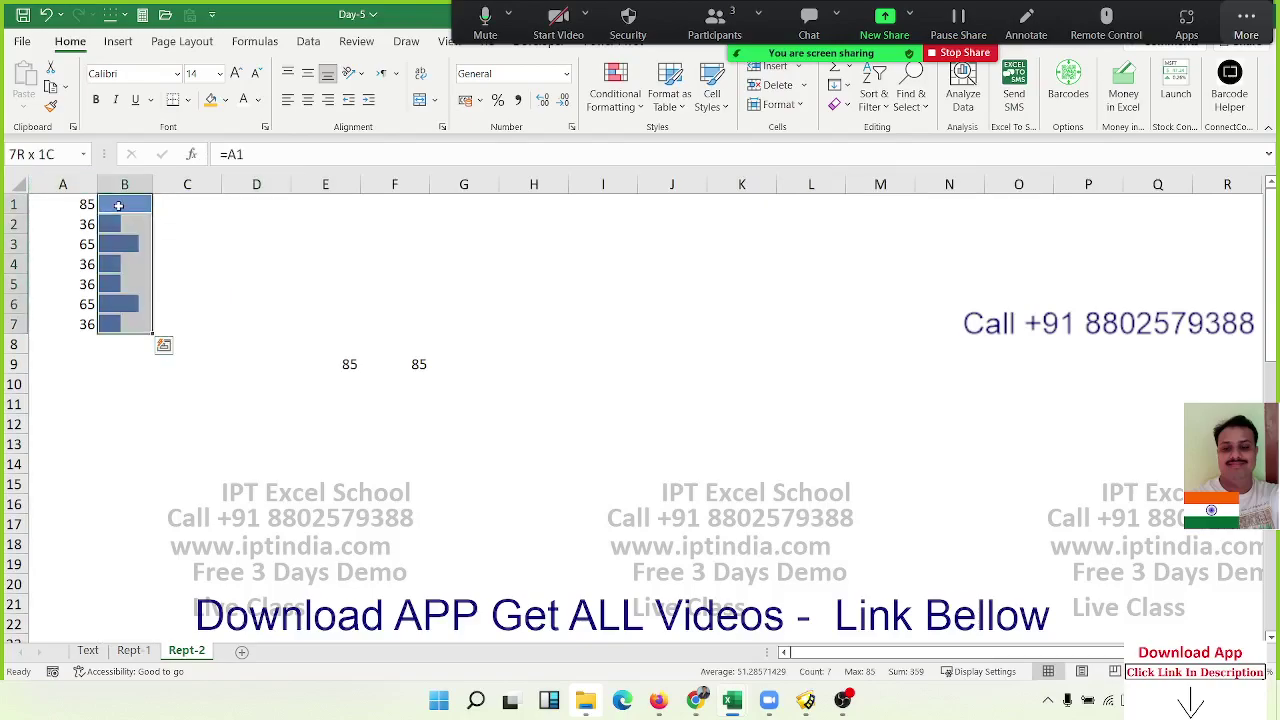
{"action": "key", "text": "Delete"}
{"action": "left_click_drag", "start_coordinate": [327, 340], "coordinate": [543, 432]}
{"action": "key", "text": "Delete"}
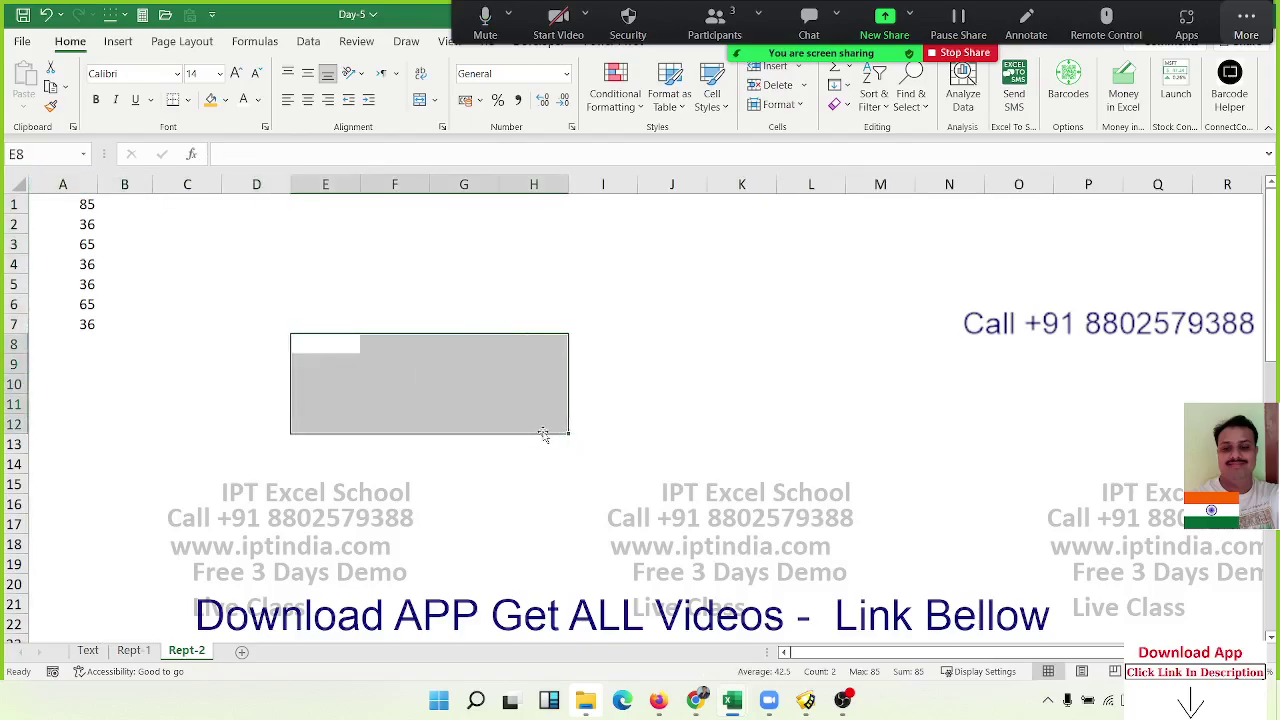
Widen column B and fill =REPT("|",A1) from B1 down to B7.
{"action": "left_click_drag", "start_coordinate": [152, 184], "coordinate": [182, 184]}
{"action": "left_click", "coordinate": [137, 207]}
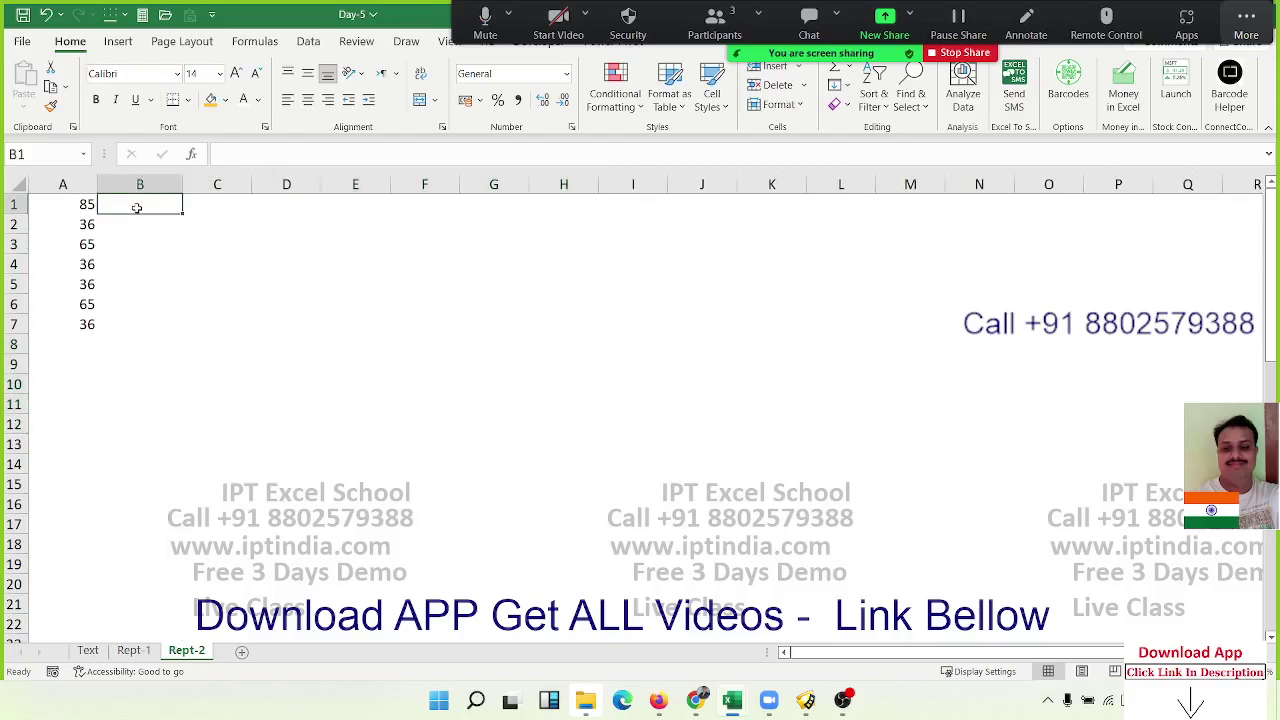
{"action": "type", "text": "=rep"}
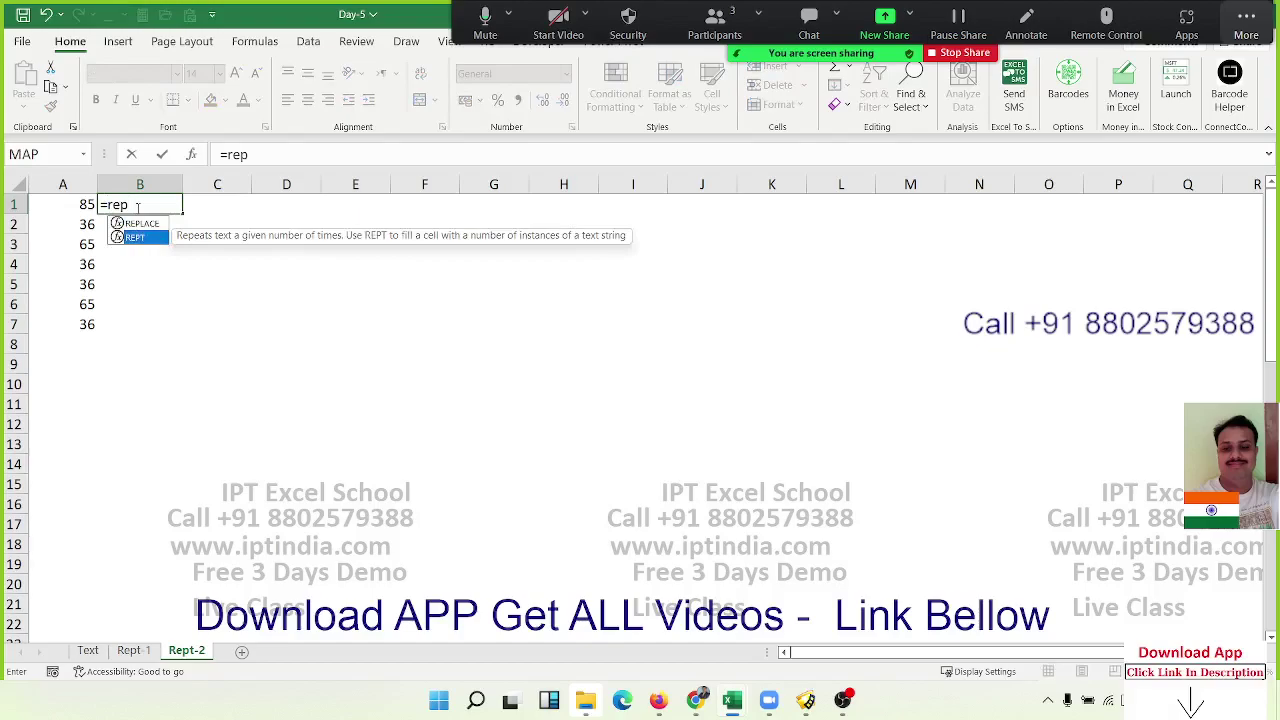
{"action": "key", "text": "Tab"}
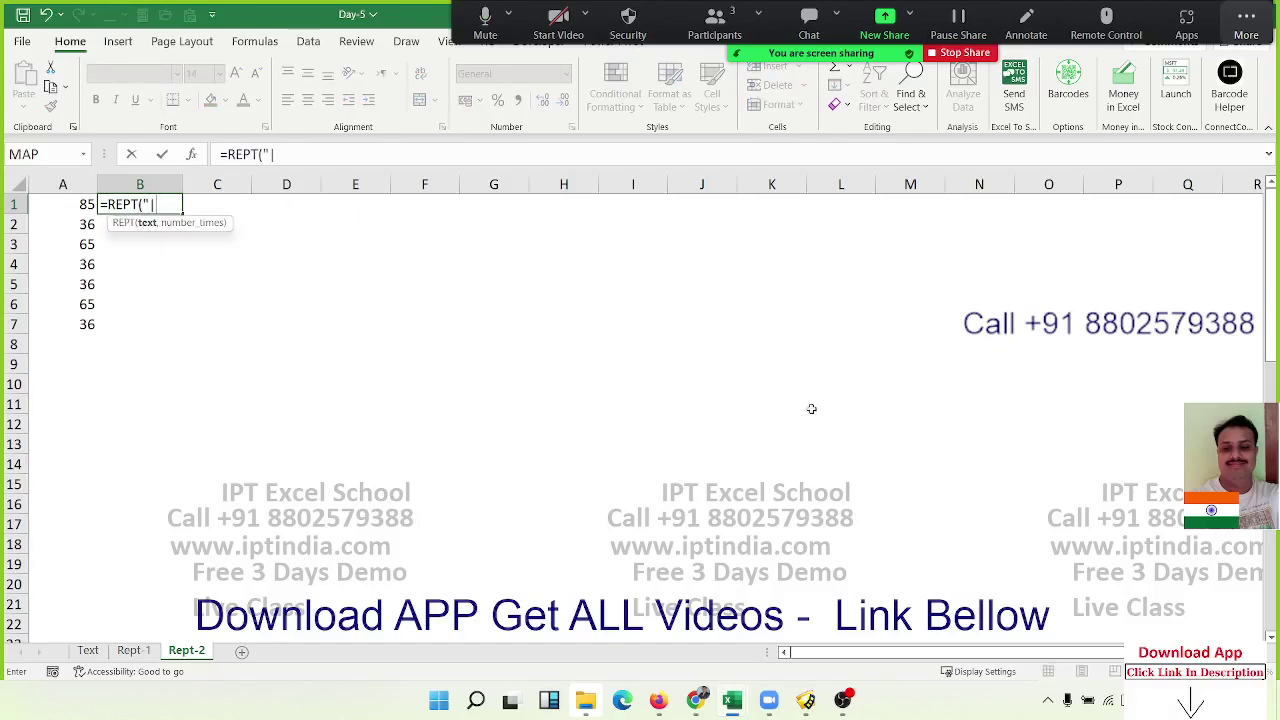
{"action": "type", "text": ","}
{"action": "left_click", "coordinate": [90, 204]}
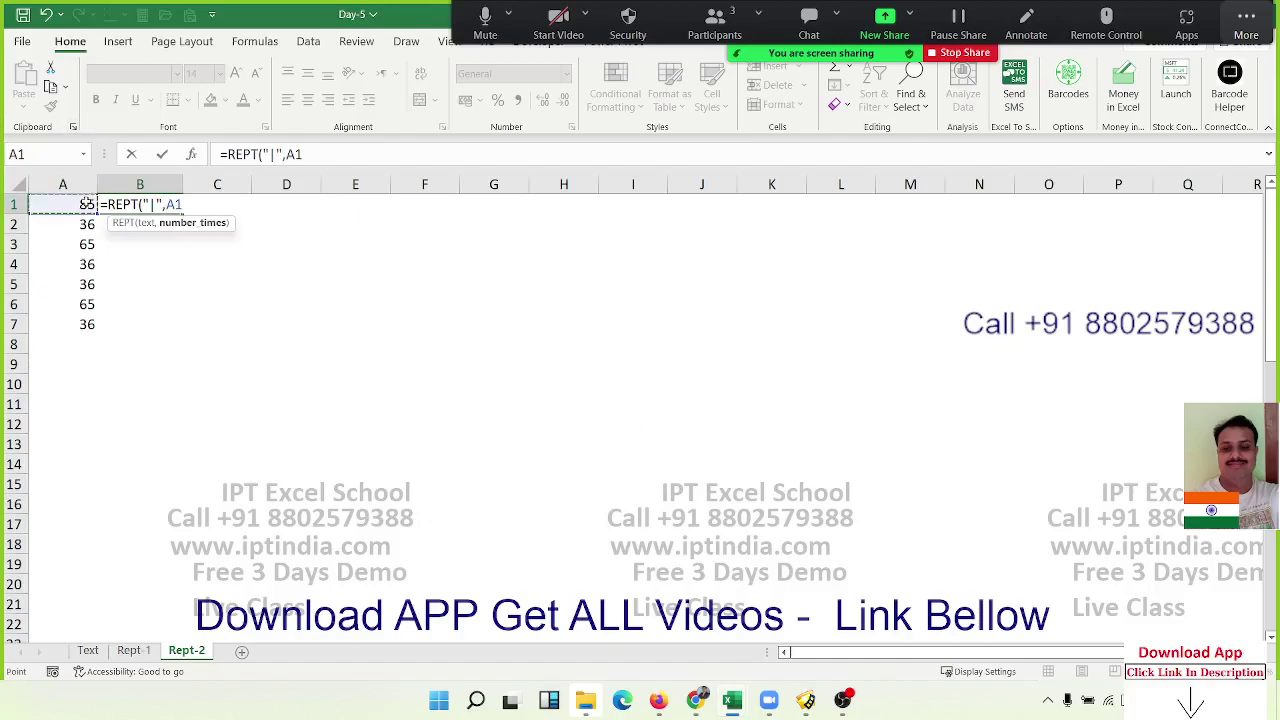
{"action": "key", "text": "Return"}
{"action": "left_click", "coordinate": [99, 205]}
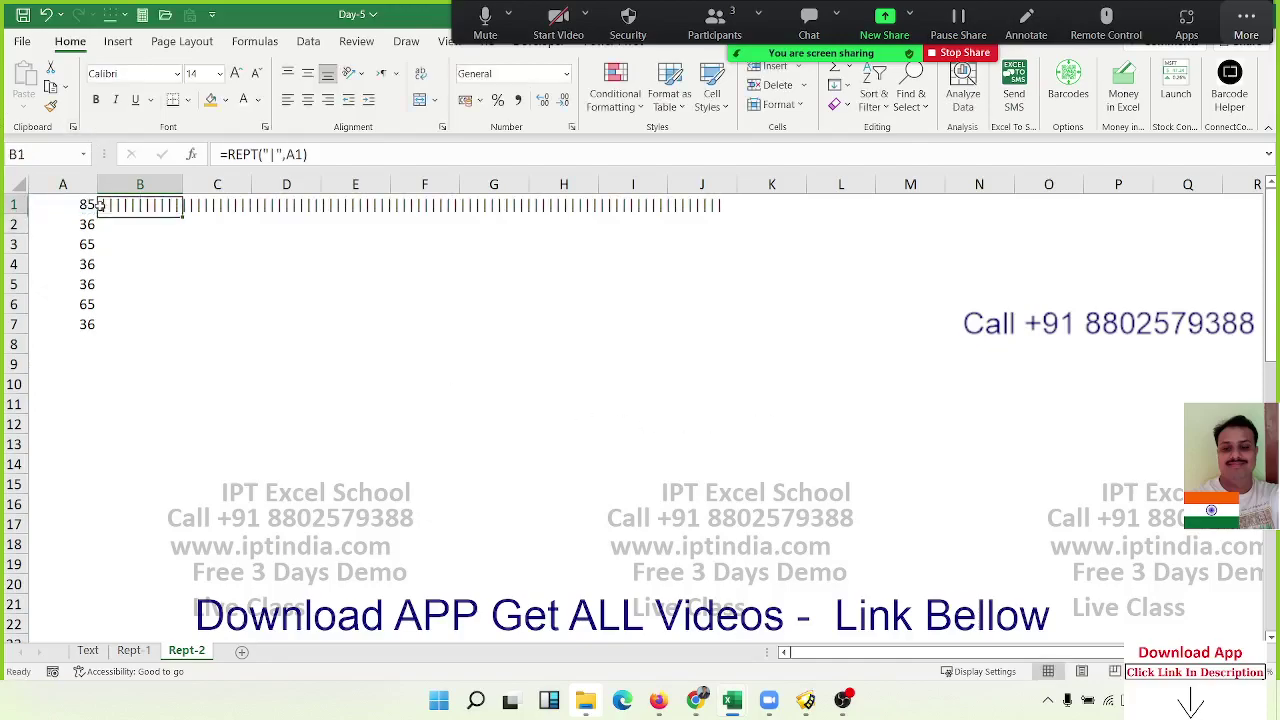
{"action": "double_click", "coordinate": [180, 214]}
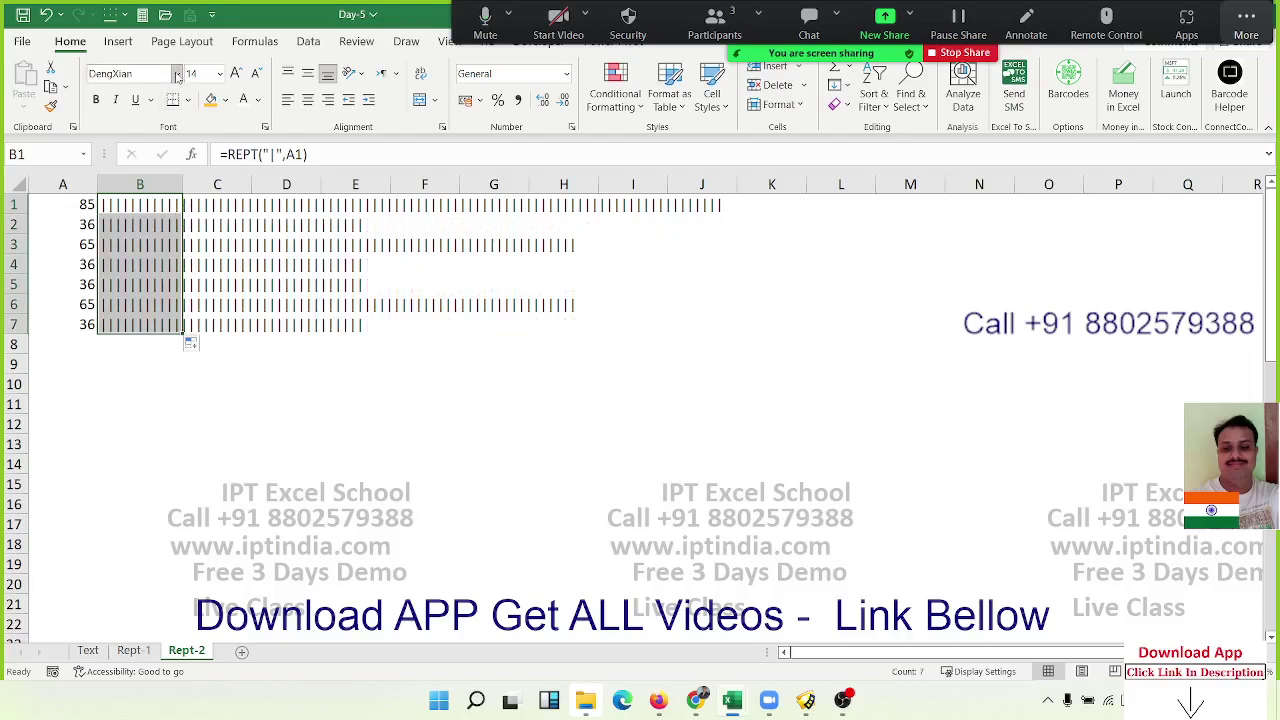
Set the font of the B1:B7 bar cells to Britannic Bold.
{"action": "left_click", "coordinate": [177, 75]}
{"action": "left_click", "coordinate": [177, 75]}
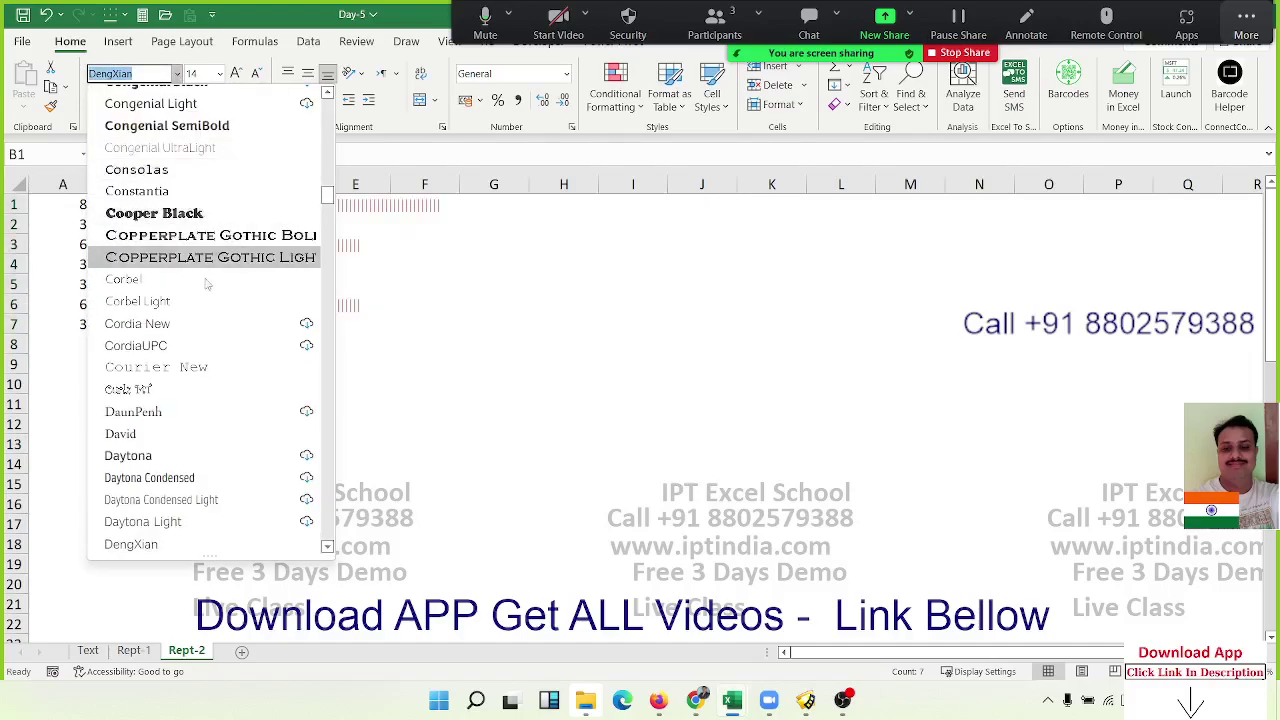
{"action": "scroll", "coordinate": [205, 332], "scroll_direction": "down", "scroll_amount": 5}
{"action": "scroll", "coordinate": [205, 332], "scroll_direction": "up", "scroll_amount": 5}
{"action": "scroll", "coordinate": [205, 332], "scroll_direction": "up", "scroll_amount": 3}
{"action": "scroll", "coordinate": [205, 332], "scroll_direction": "up", "scroll_amount": 5}
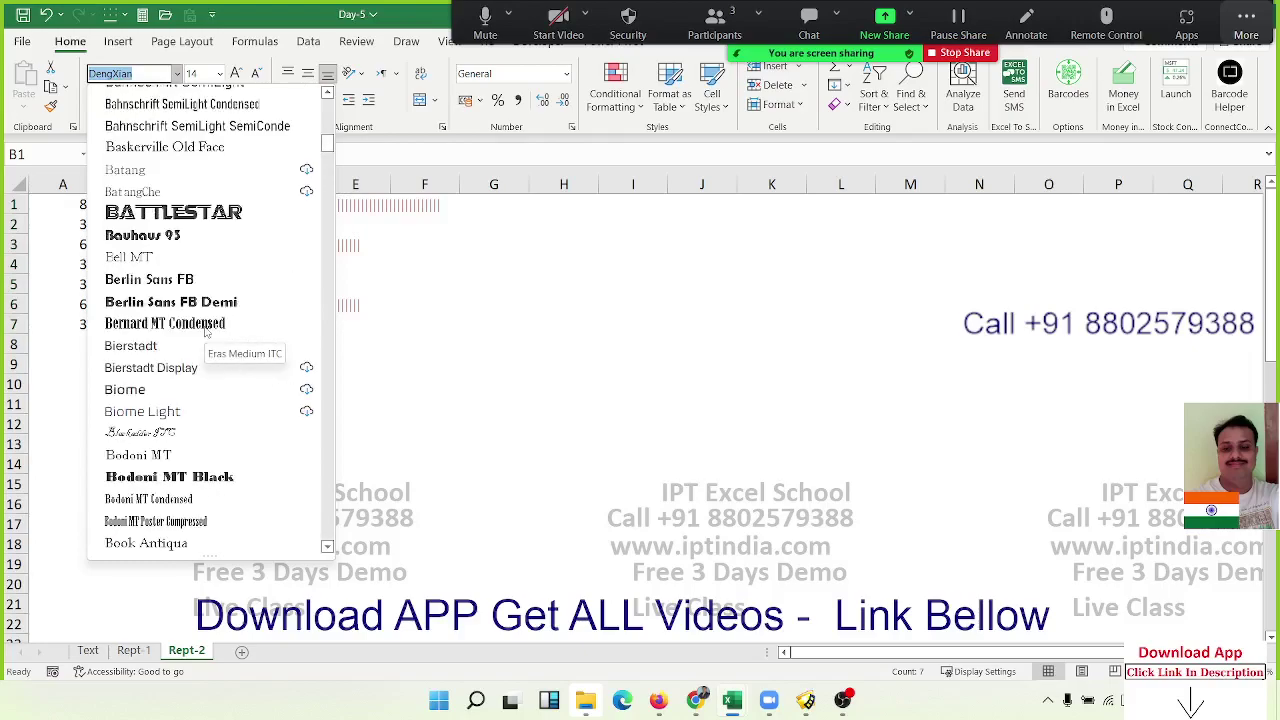
{"action": "scroll", "coordinate": [205, 332], "scroll_direction": "up", "scroll_amount": 5}
{"action": "scroll", "coordinate": [205, 332], "scroll_direction": "up", "scroll_amount": 3}
{"action": "scroll", "coordinate": [205, 332], "scroll_direction": "down", "scroll_amount": 10}
{"action": "scroll", "coordinate": [205, 332], "scroll_direction": "down", "scroll_amount": 3}
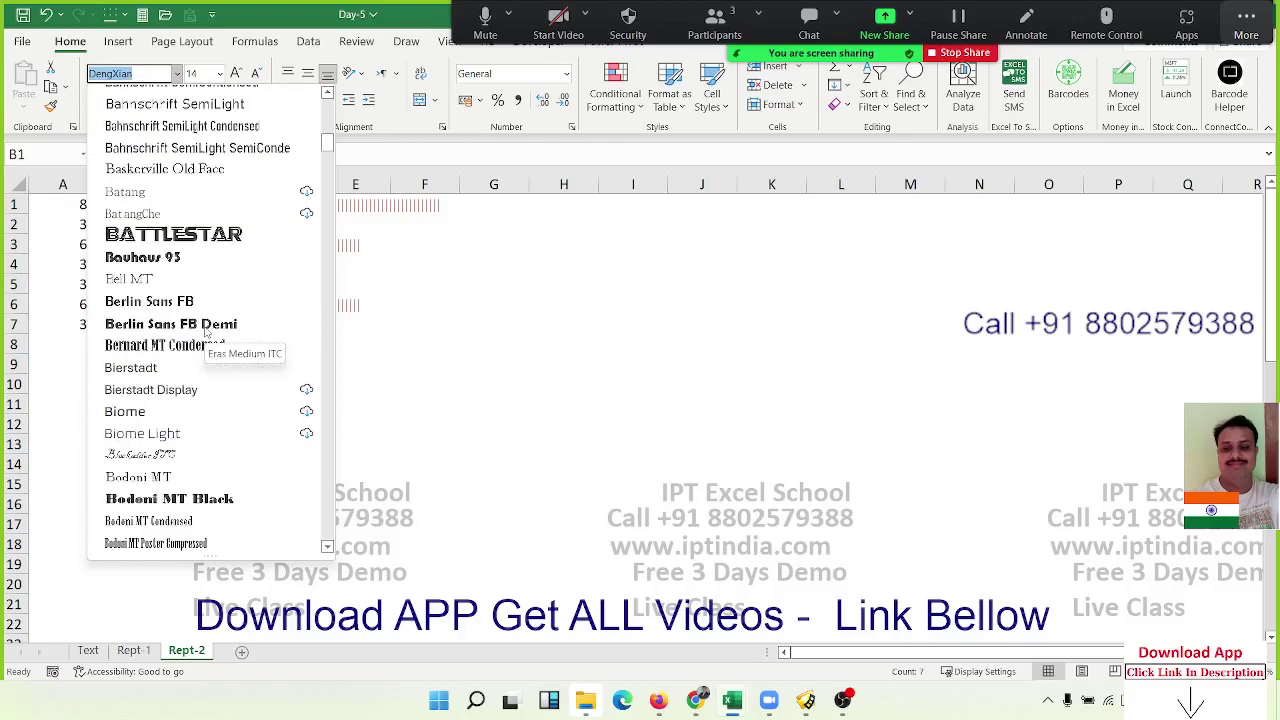
{"action": "scroll", "coordinate": [208, 400], "scroll_direction": "down", "scroll_amount": 7}
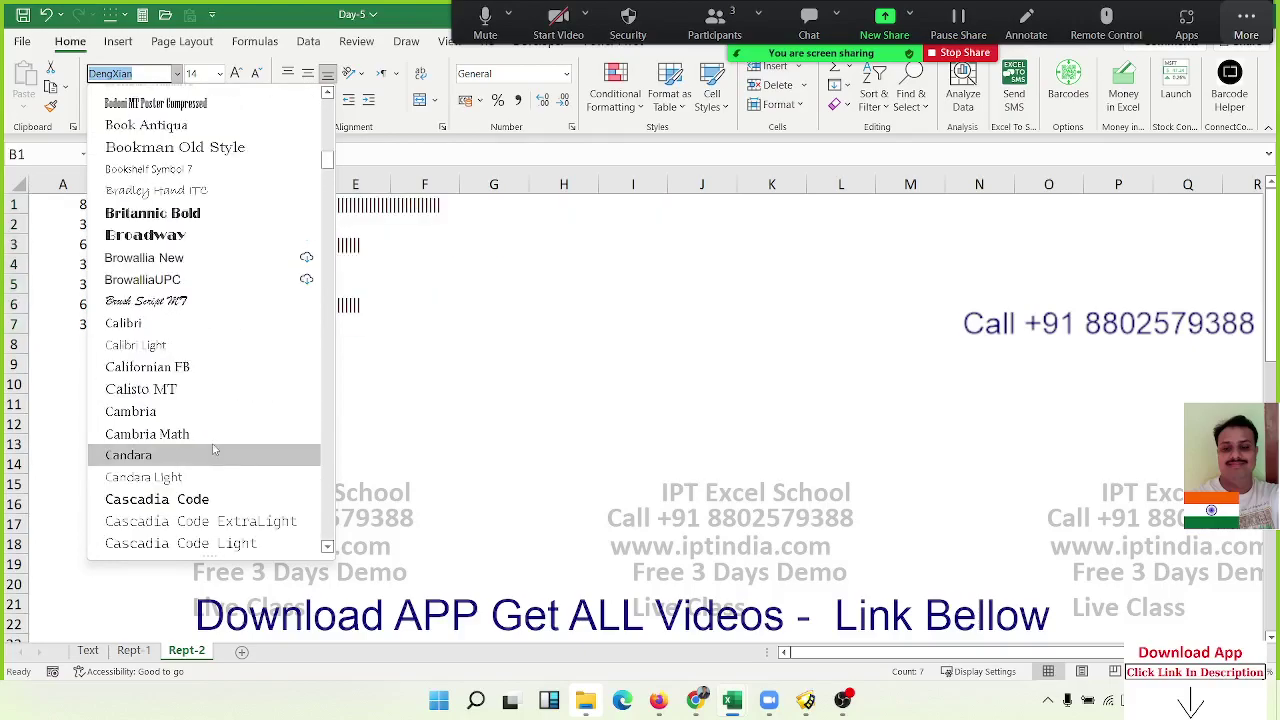
{"action": "left_click", "coordinate": [213, 218]}
{"action": "left_click", "coordinate": [285, 298]}
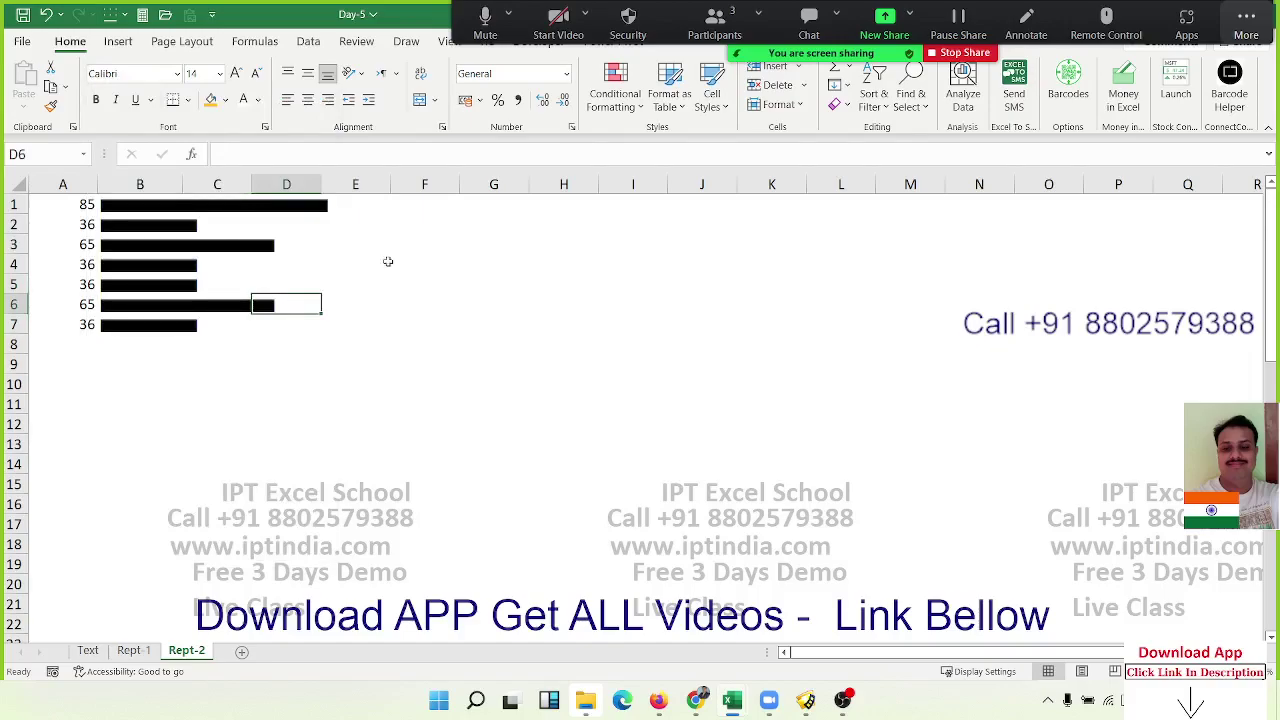
{"action": "left_click", "coordinate": [160, 207]}
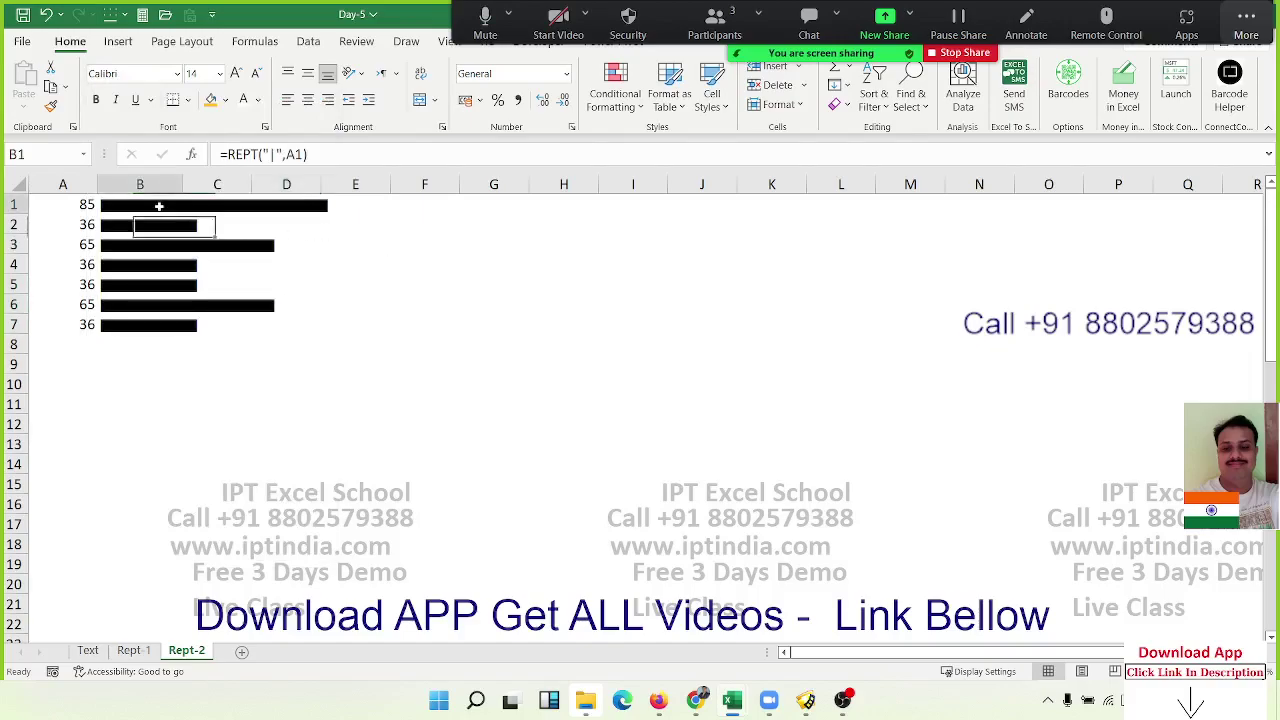
Change B1 to =REPT("|",A1/5) and fill it down to B7.
{"action": "left_click", "coordinate": [300, 154]}
{"action": "type", "text": "/"}
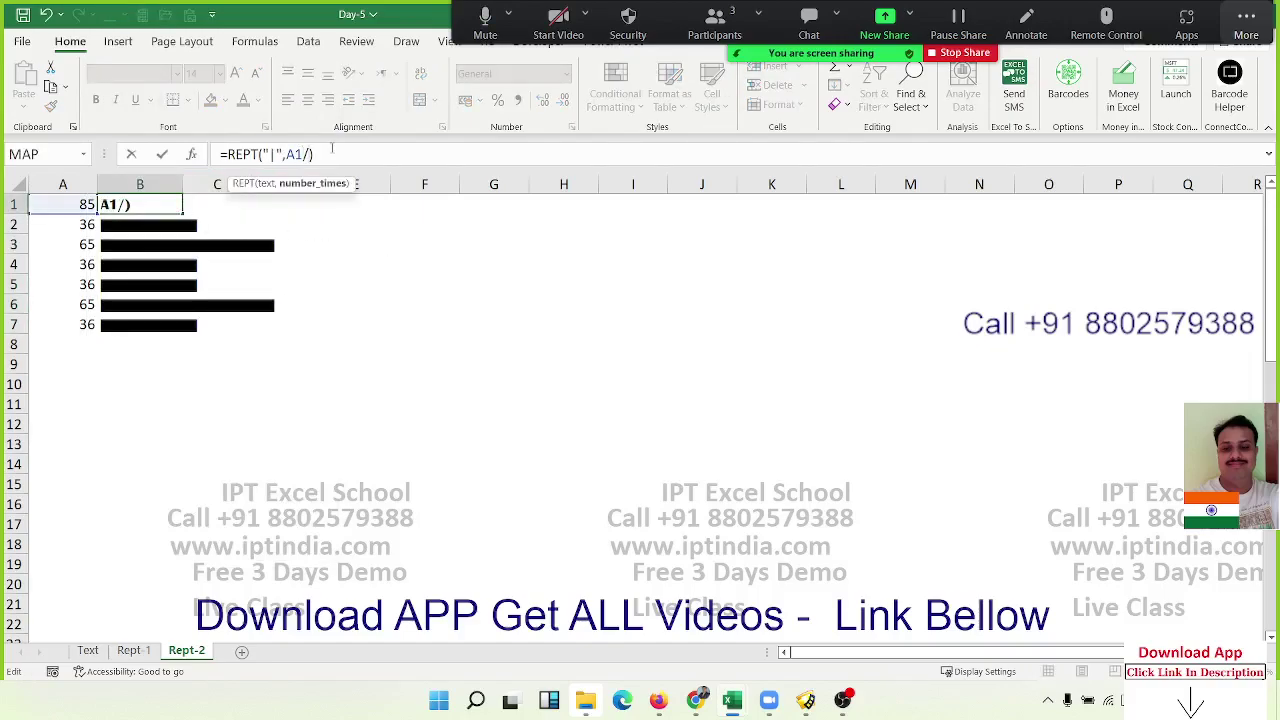
{"action": "type", "text": "5"}
{"action": "key", "text": "ctrl+Return"}
{"action": "key", "text": "ctrl+shift+Down"}
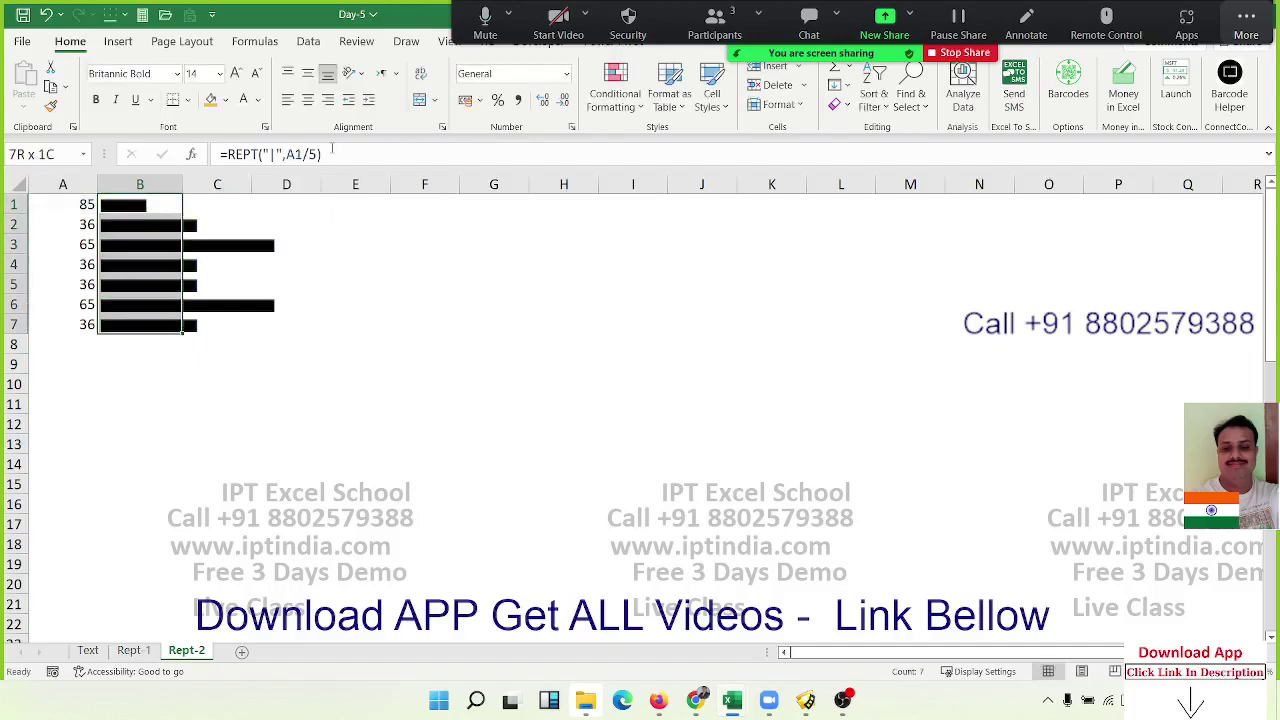
{"action": "key", "text": "ctrl+d"}
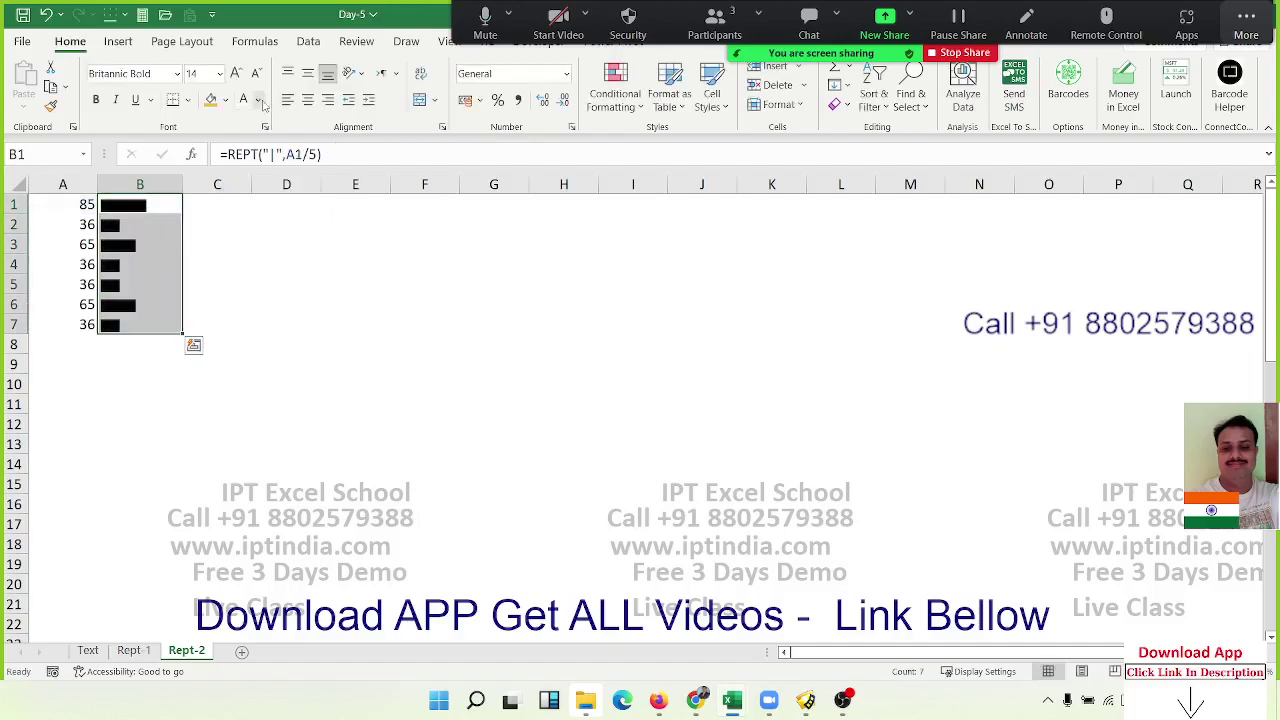
Colour the B1:B7 bars green.
{"action": "left_click", "coordinate": [257, 100]}
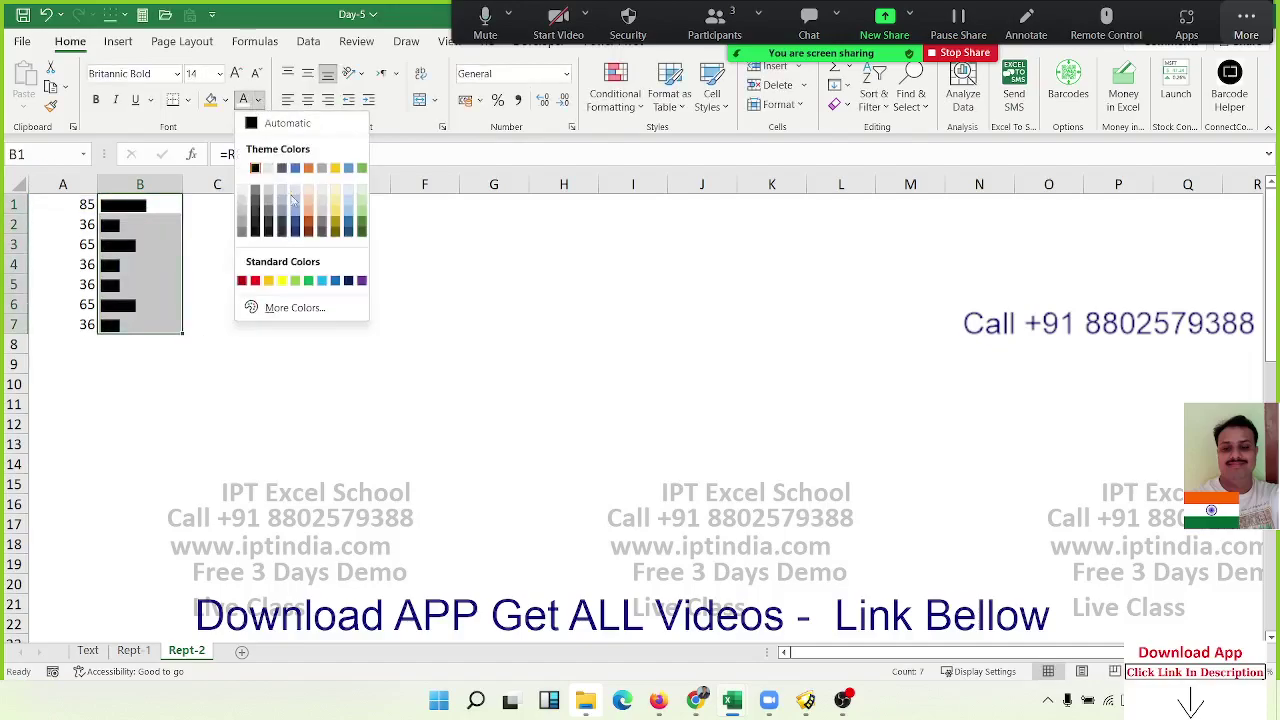
{"action": "left_click", "coordinate": [296, 282]}
{"action": "left_click", "coordinate": [295, 281]}
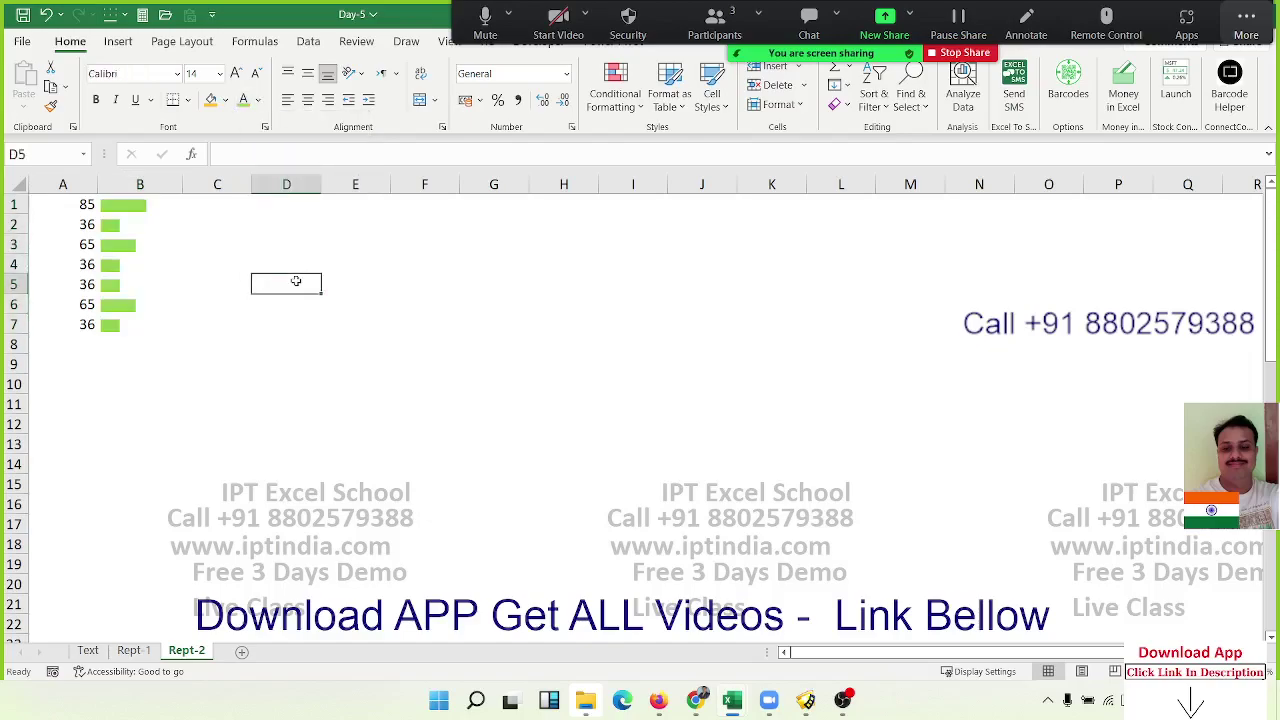
Enter =B2 in E9 and copy B2's green bar formatting onto it.
{"action": "left_click", "coordinate": [345, 357]}
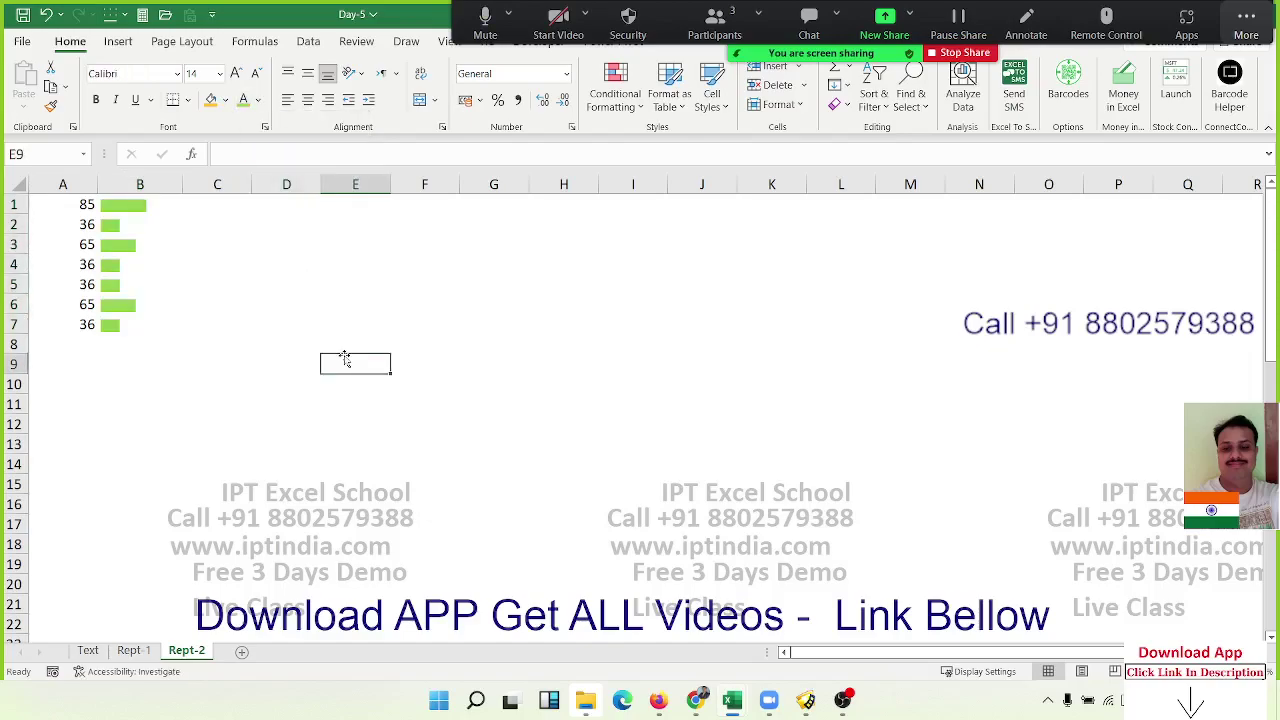
{"action": "type", "text": "="}
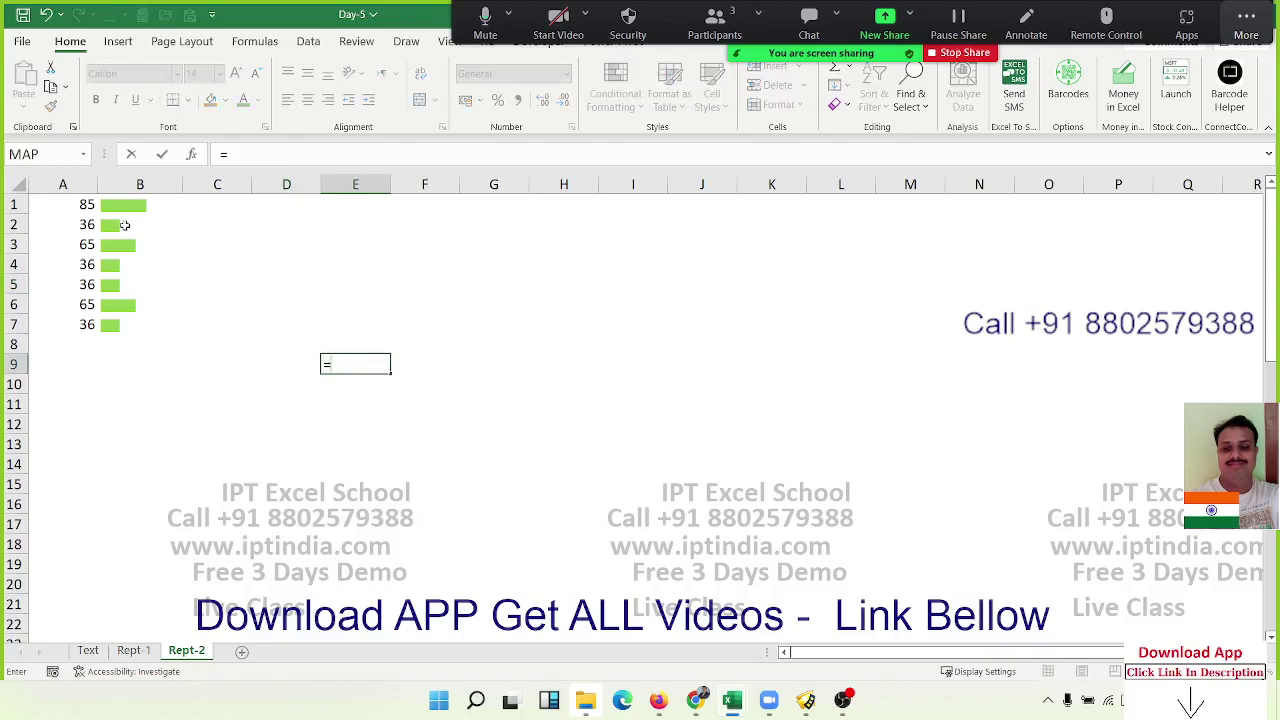
{"action": "left_click", "coordinate": [123, 225]}
{"action": "key", "text": "Return"}
{"action": "left_click", "coordinate": [120, 226]}
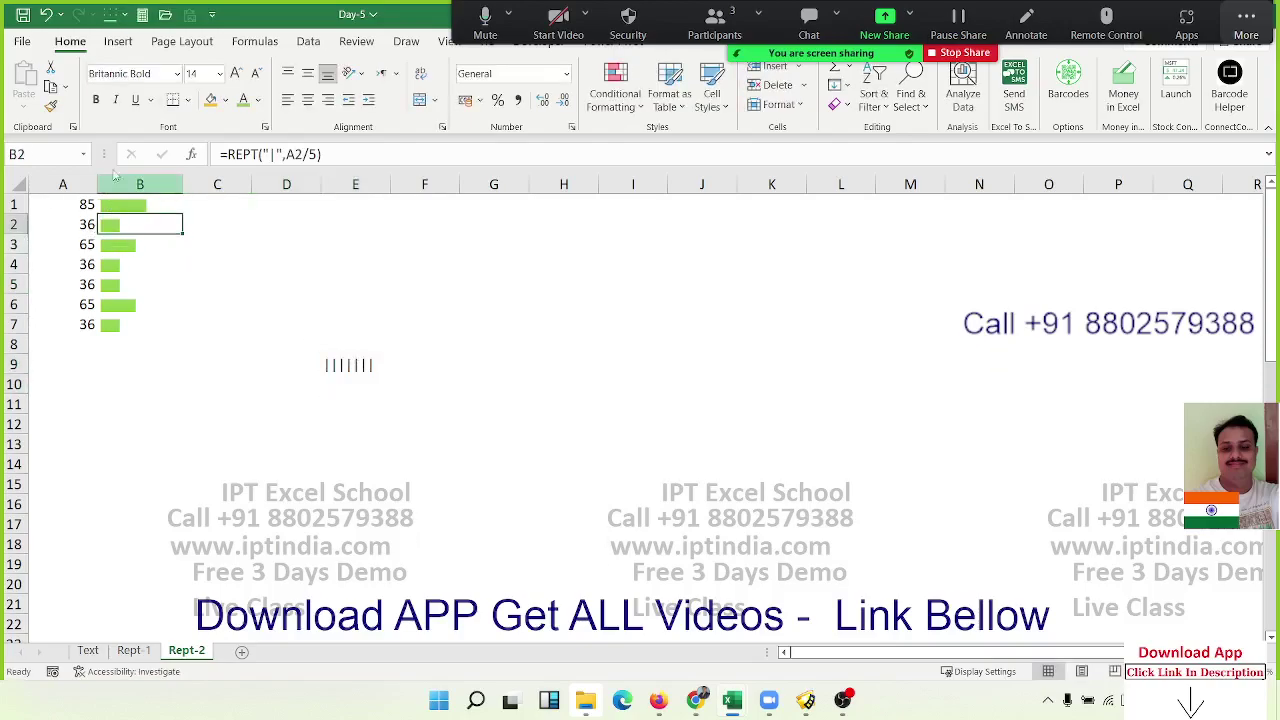
{"action": "left_click", "coordinate": [52, 106]}
{"action": "left_click", "coordinate": [348, 364]}
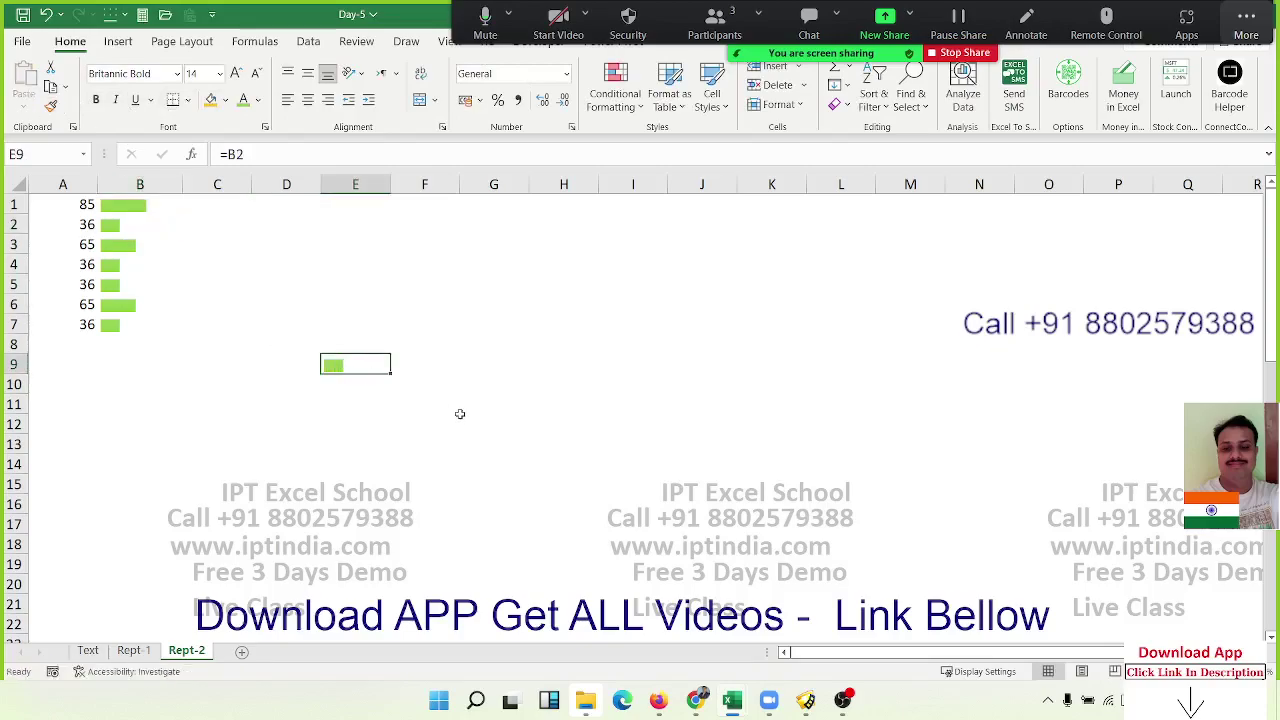
Change E9's formula to =B3, then duplicate the Rept-2 sheet as Rept-2 (2).
{"action": "key", "text": "F2"}
{"action": "key", "text": "BackSpace"}
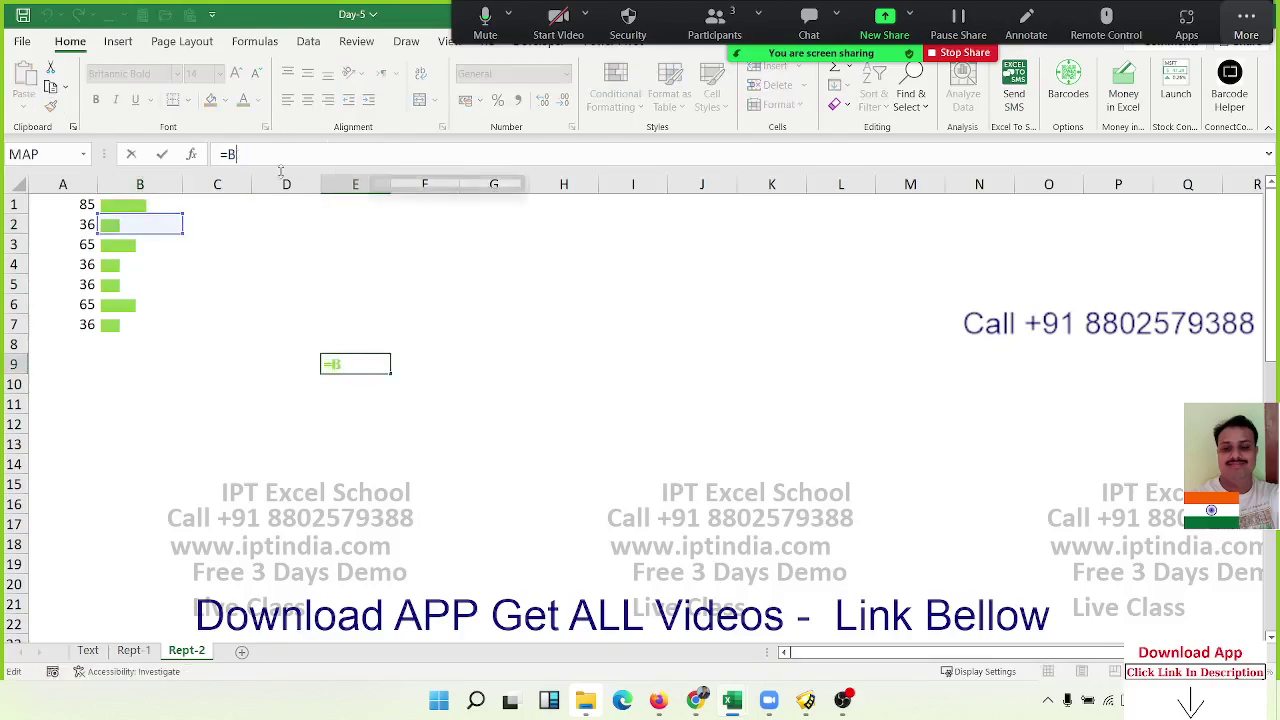
{"action": "type", "text": "3"}
{"action": "key", "text": "Return"}
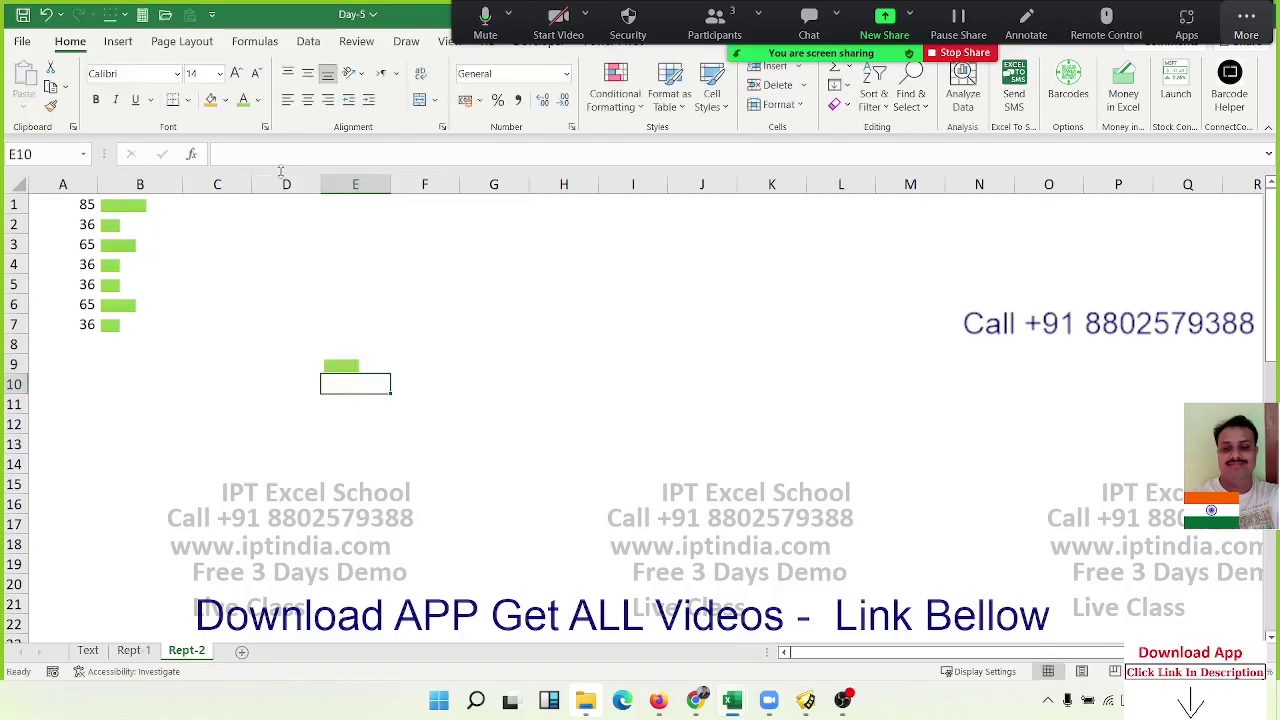
{"action": "key", "text": "Up"}
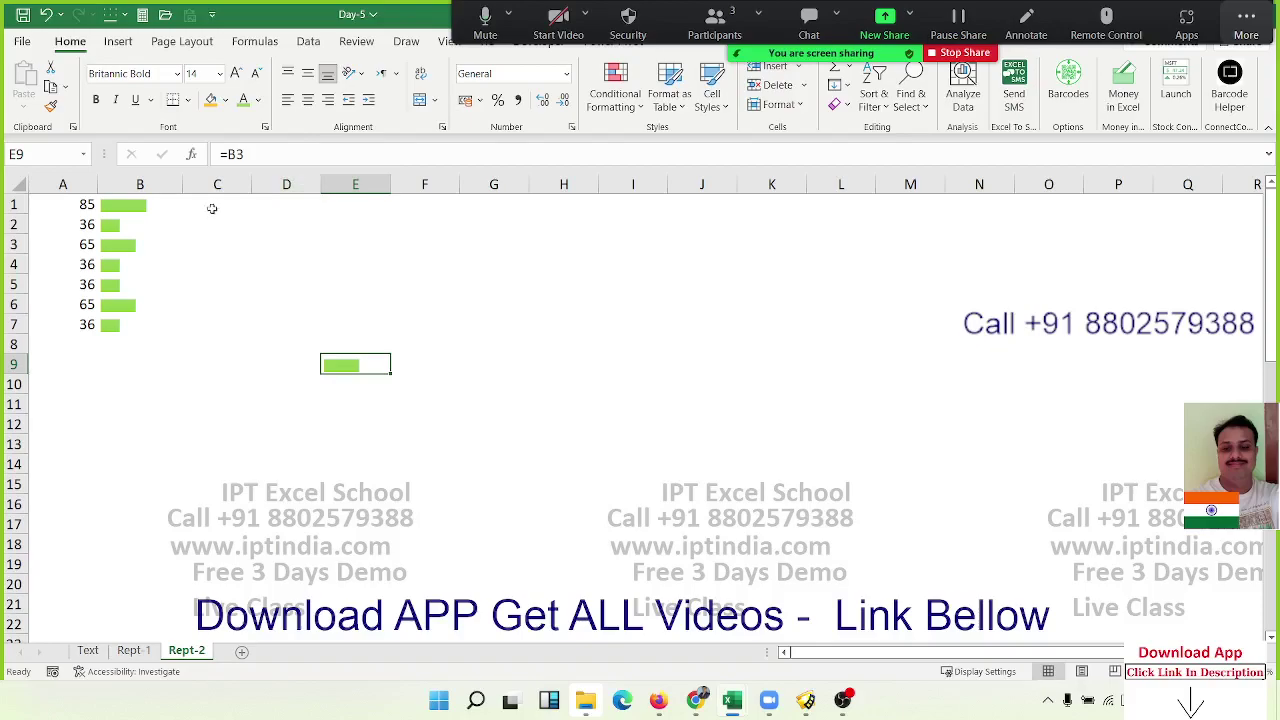
{"action": "left_click", "coordinate": [145, 207]}
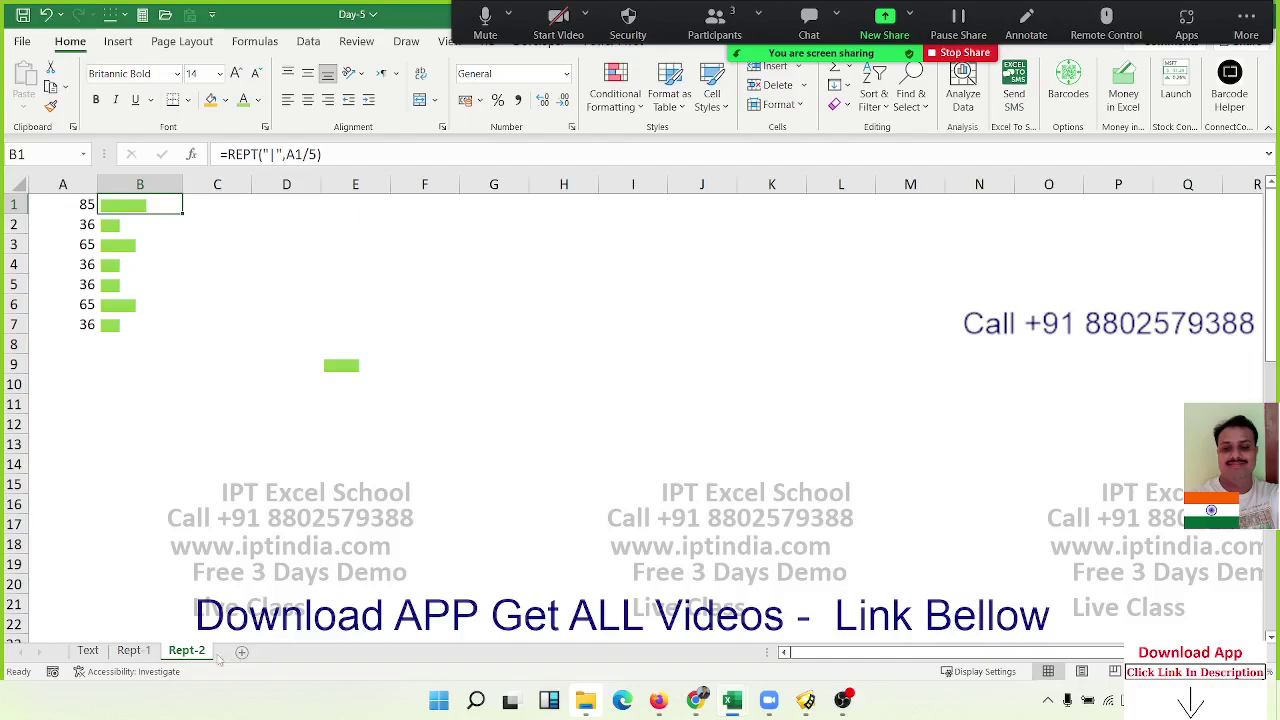
{"action": "left_click_drag", "start_coordinate": [205, 650], "coordinate": [245, 650]}
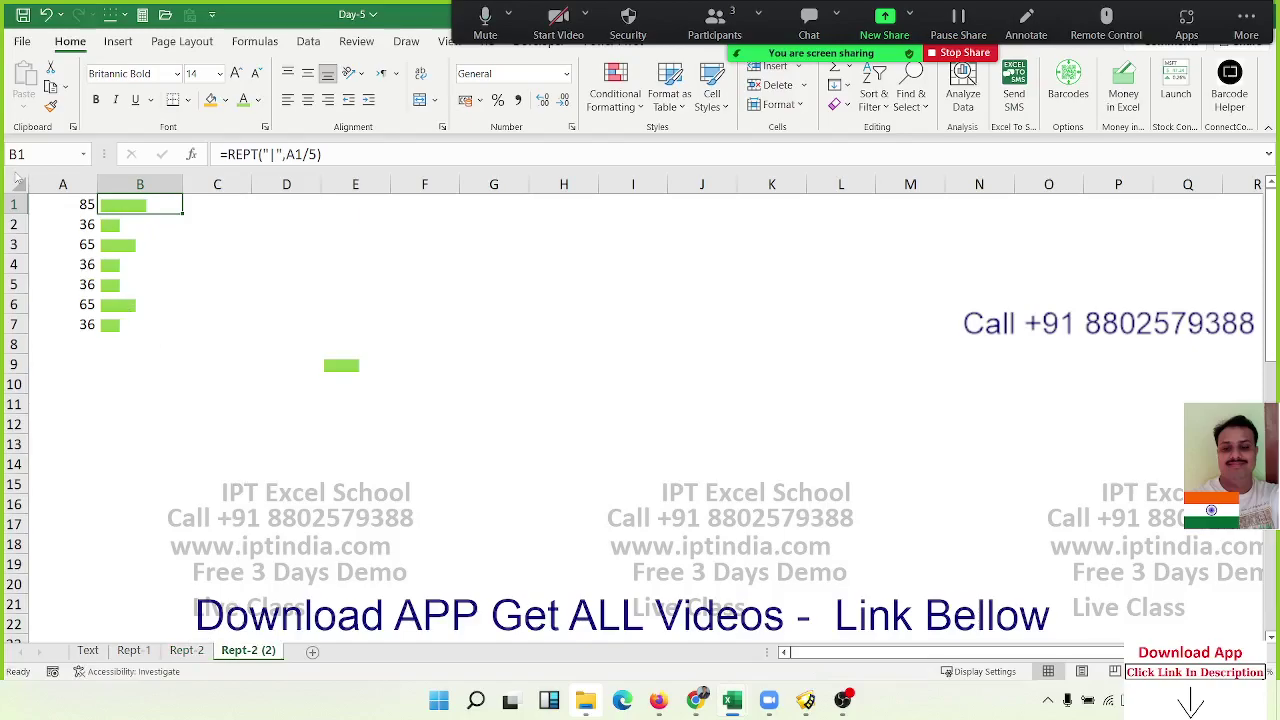
Clear all contents of the copied sheet and reset column B to standard width.
{"action": "left_click", "coordinate": [14, 187]}
{"action": "key", "text": "Delete"}
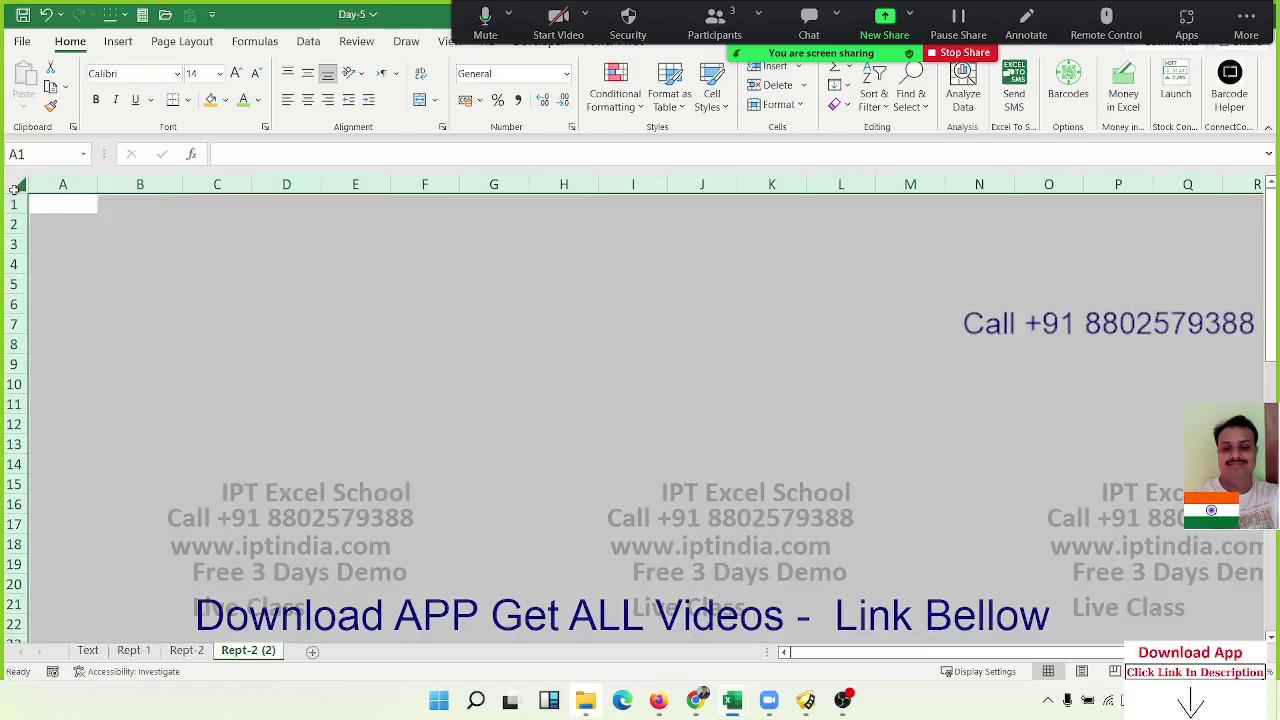
{"action": "double_click", "coordinate": [183, 185]}
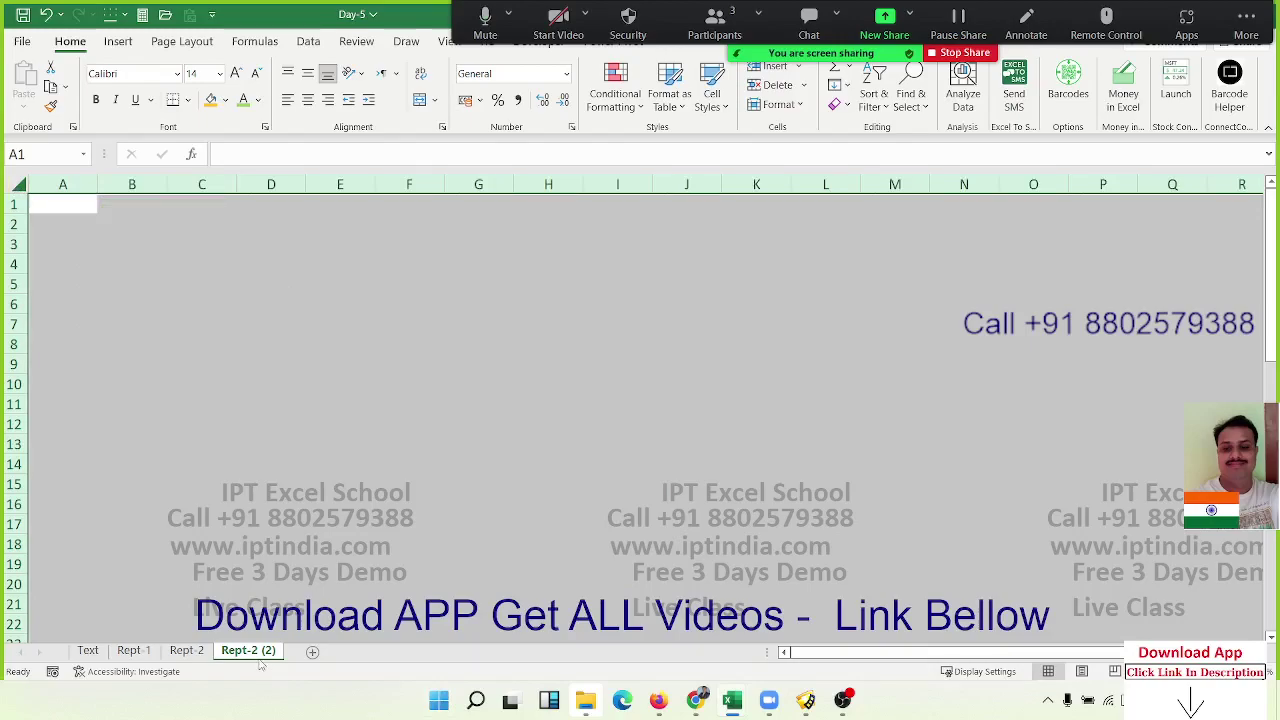
Rename the copied sheet to 'Date' and select cell B1, then move down to B2.
{"action": "double_click", "coordinate": [259, 662]}
{"action": "type", "text": "Date"}
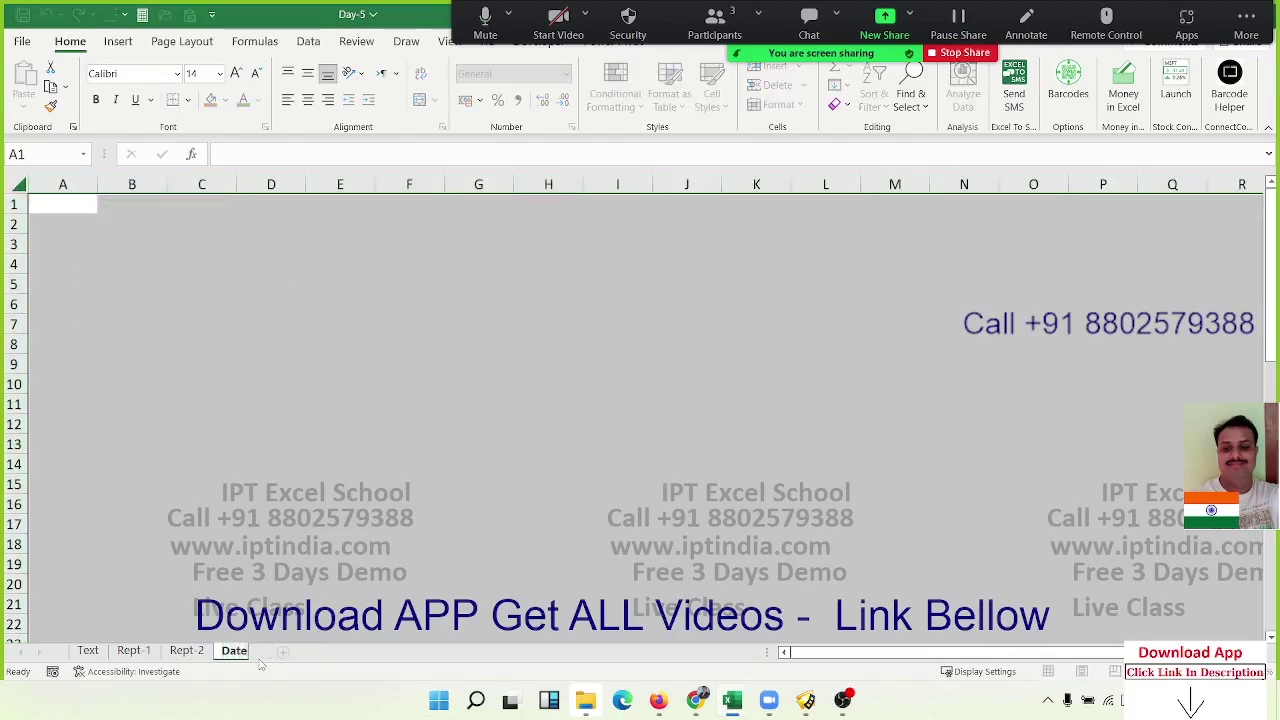
{"action": "left_click", "coordinate": [243, 323]}
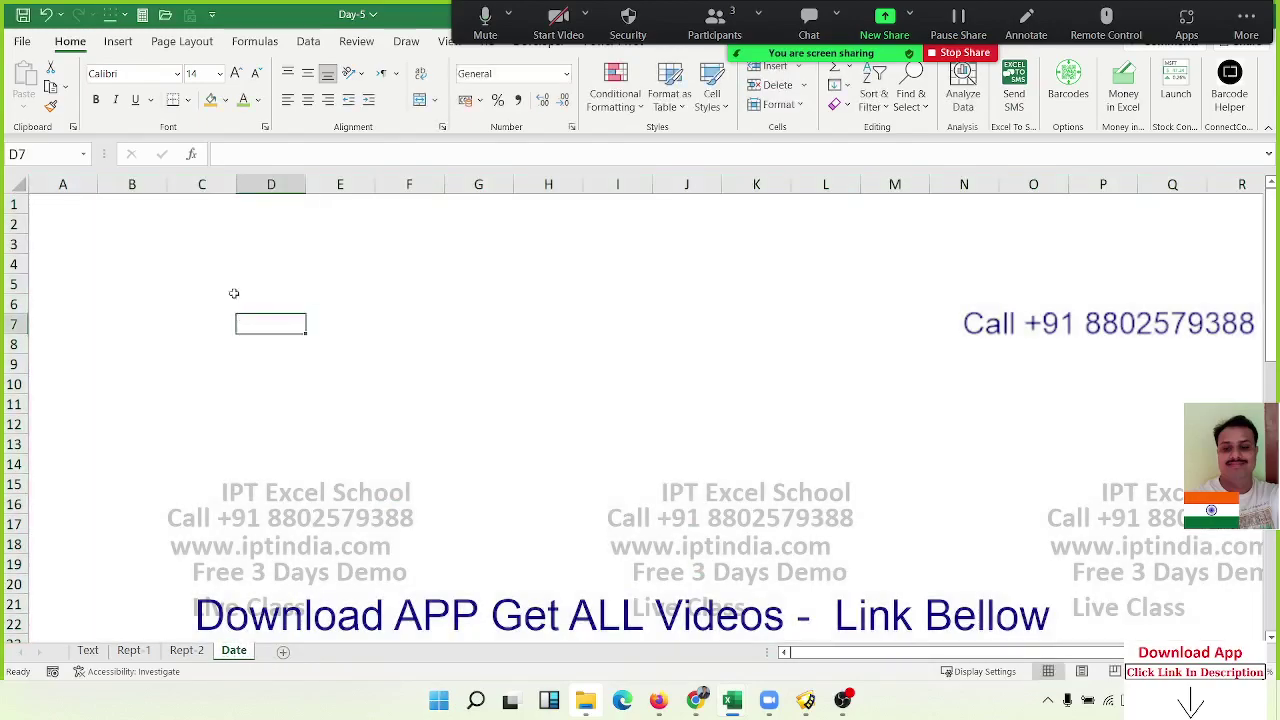
{"action": "left_click", "coordinate": [157, 205]}
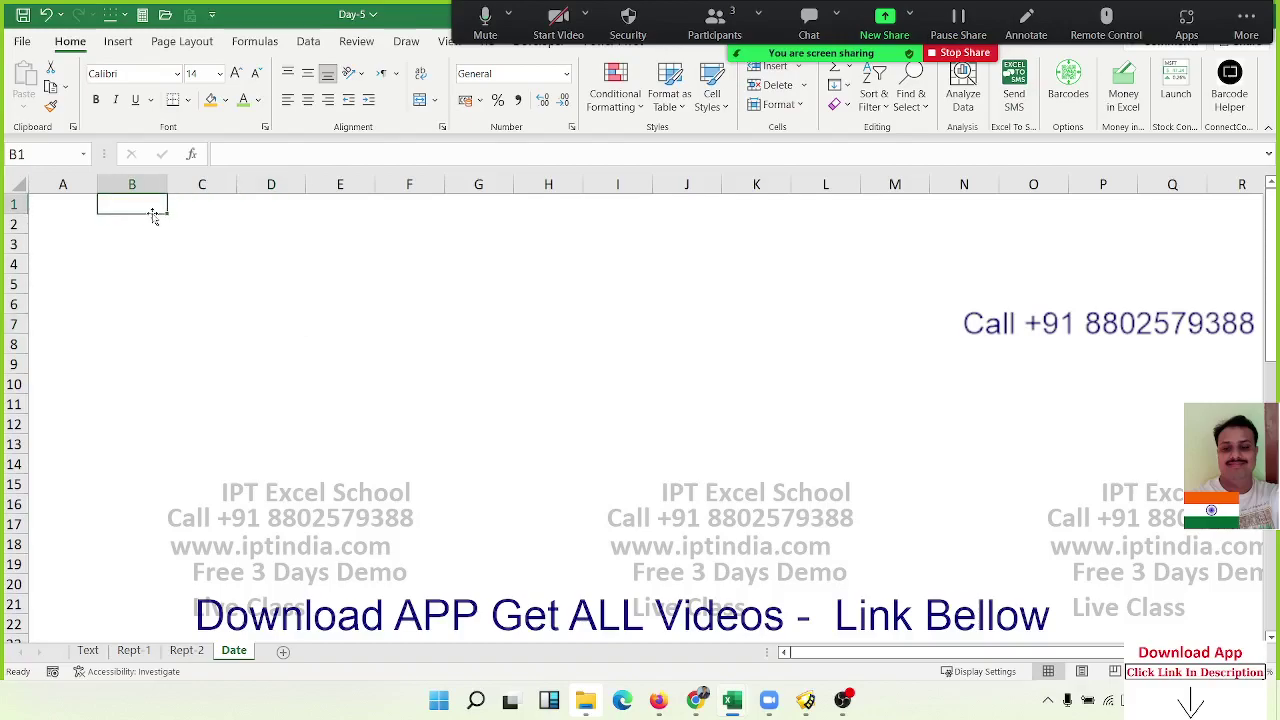
{"action": "key", "text": "Return"}
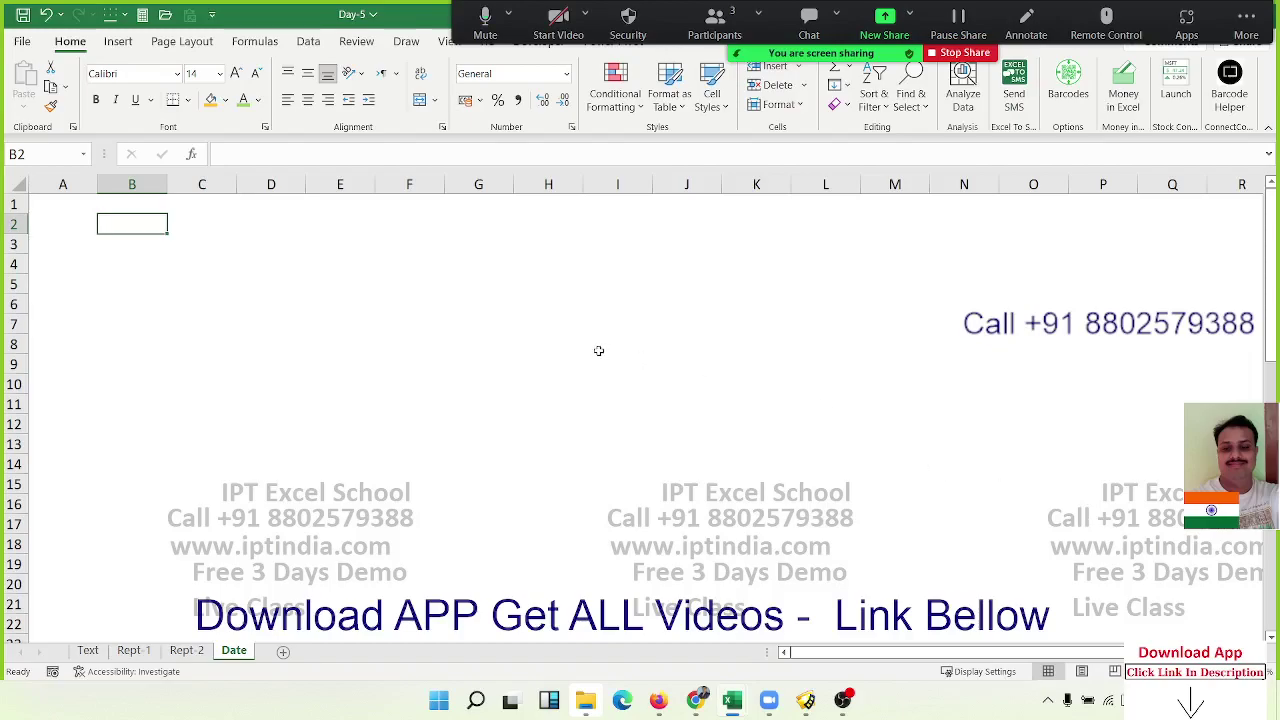
Enter the date 9/5 in B2, which displays as 09-May.
{"action": "type", "text": "9"}
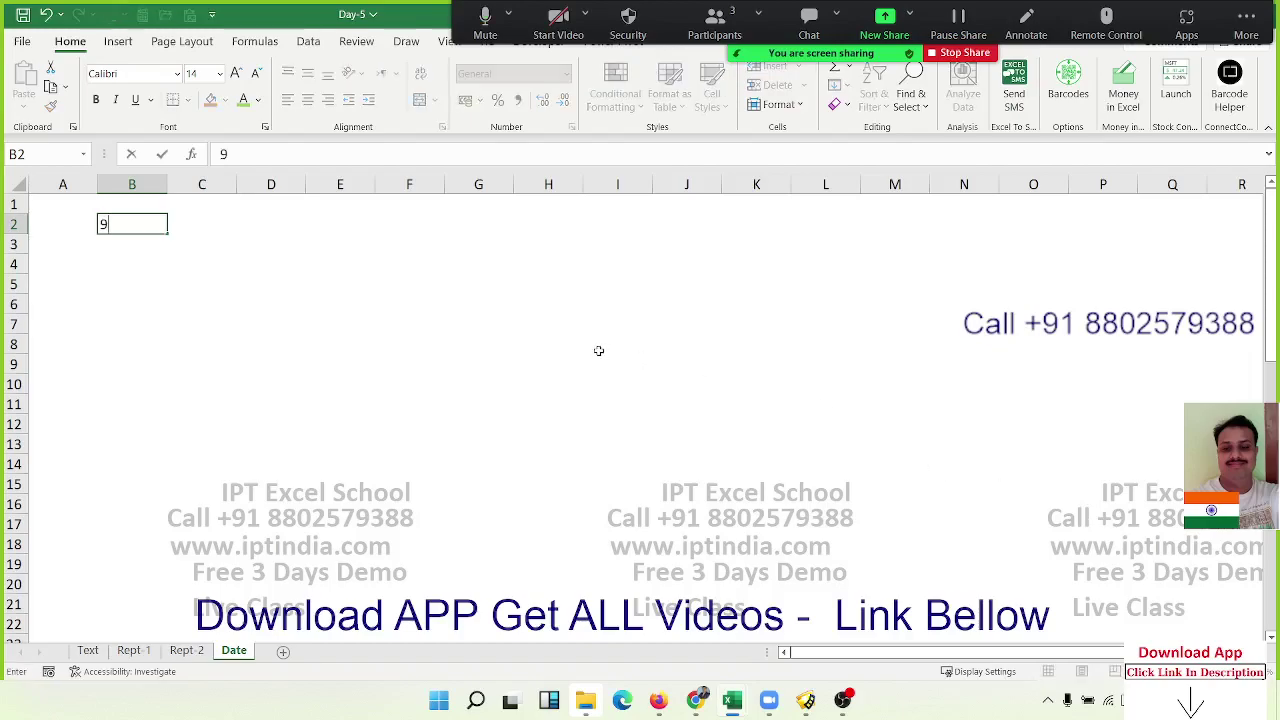
{"action": "type", "text": "/9"}
{"action": "key", "text": "Escape"}
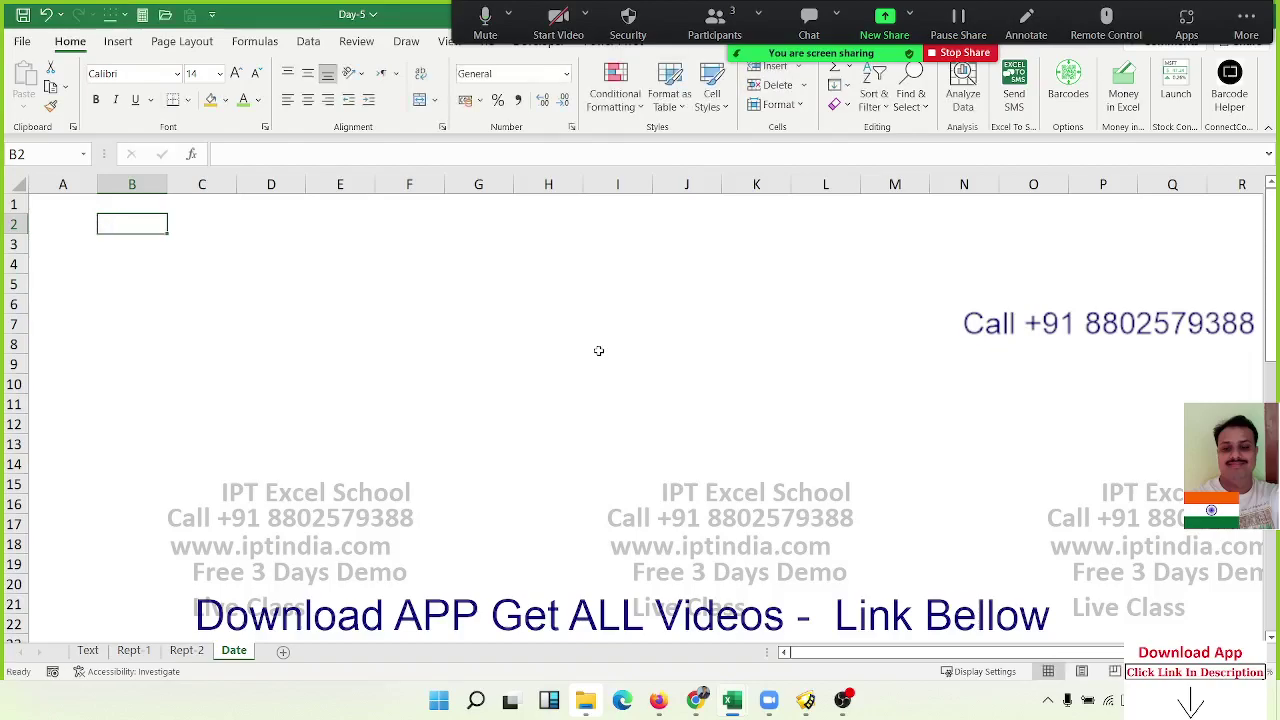
{"action": "type", "text": "9"}
{"action": "type", "text": "/5"}
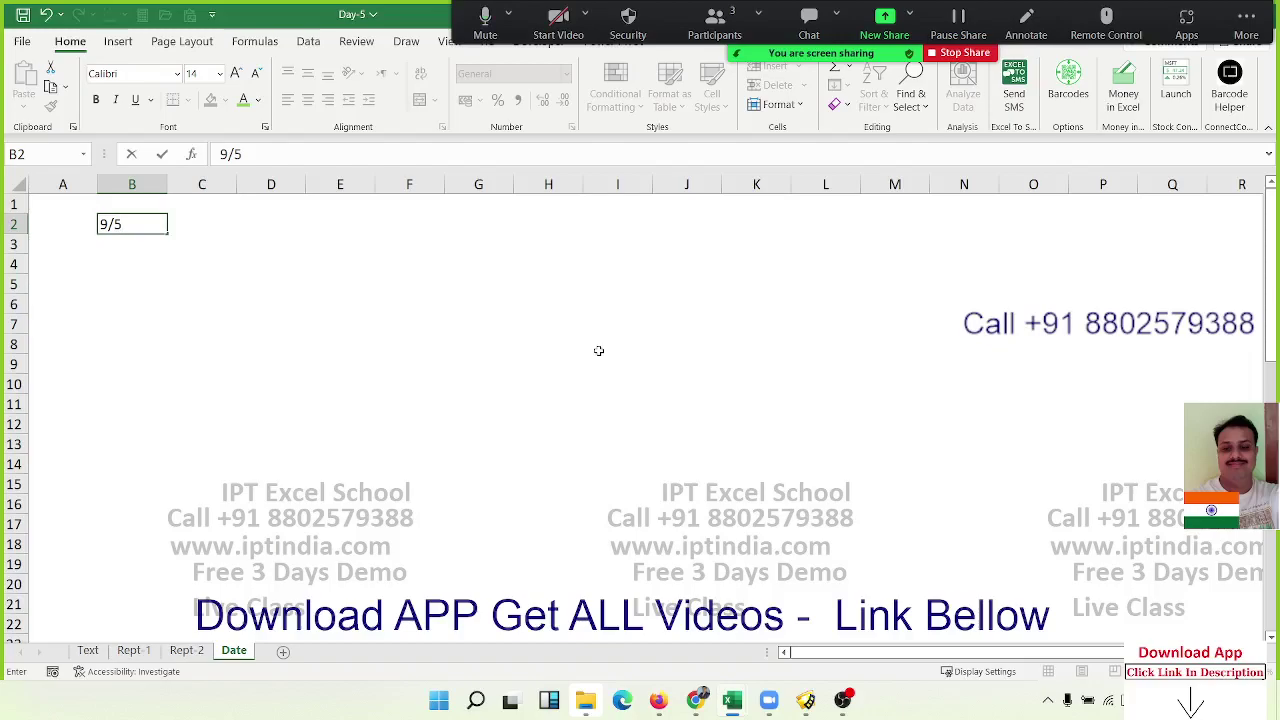
{"action": "key", "text": "Return"}
{"action": "key", "text": "Up"}
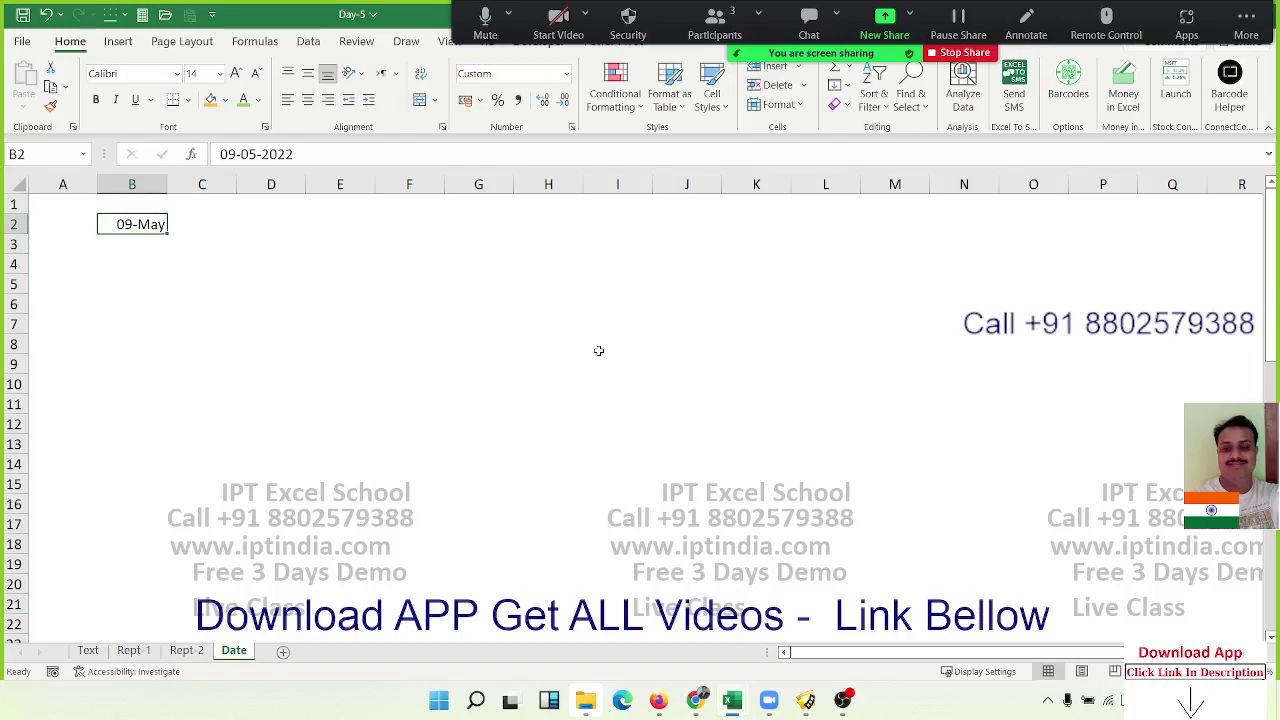
{"action": "key", "text": "Down"}
{"action": "key", "text": "Up"}
Add the format labels MM/DD/YY in C1 and DD/MM/YY in C2.
{"action": "key", "text": "Right"}
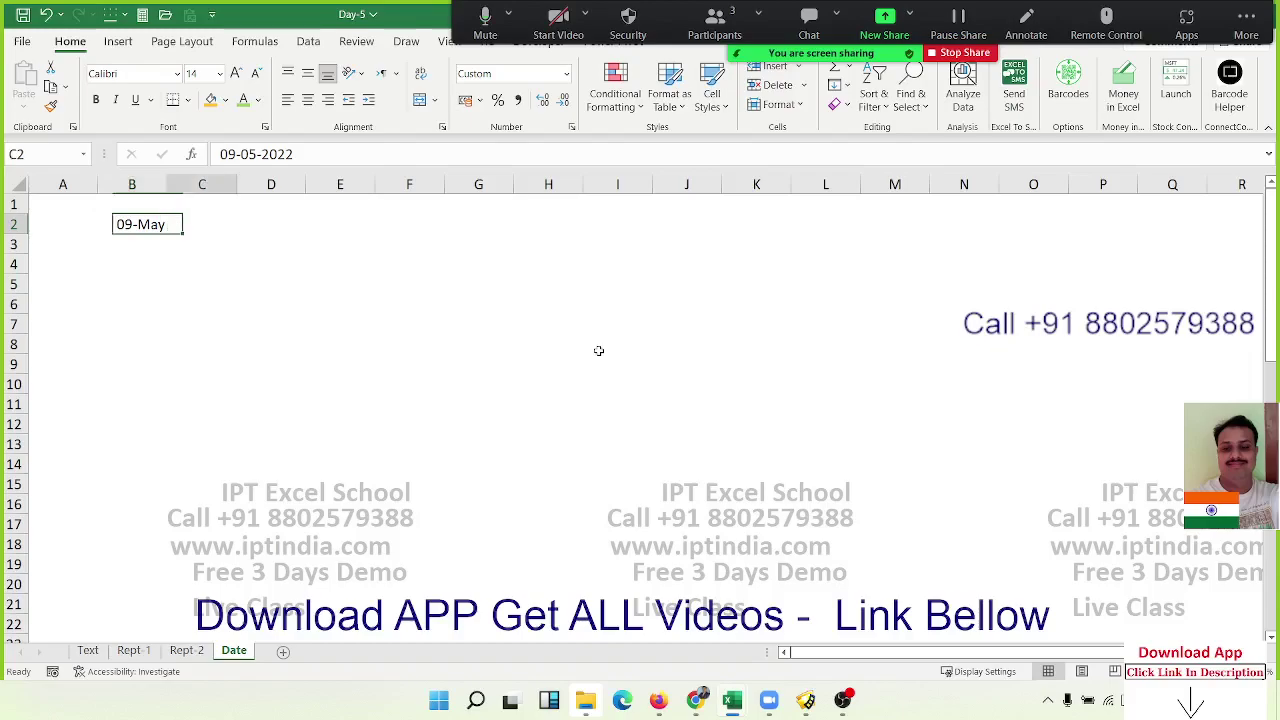
{"action": "key", "text": "Up"}
{"action": "type", "text": "MM"}
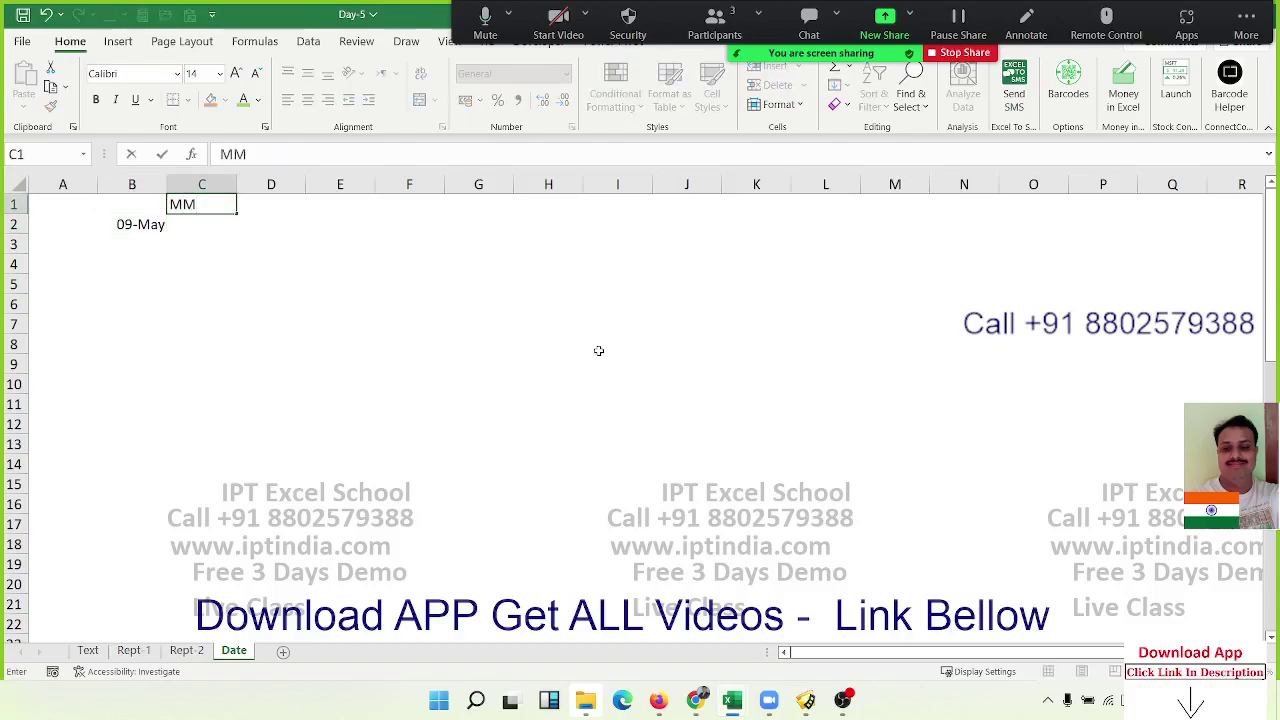
{"action": "type", "text": "/DD/"}
{"action": "type", "text": "YY"}
{"action": "key", "text": "Return"}
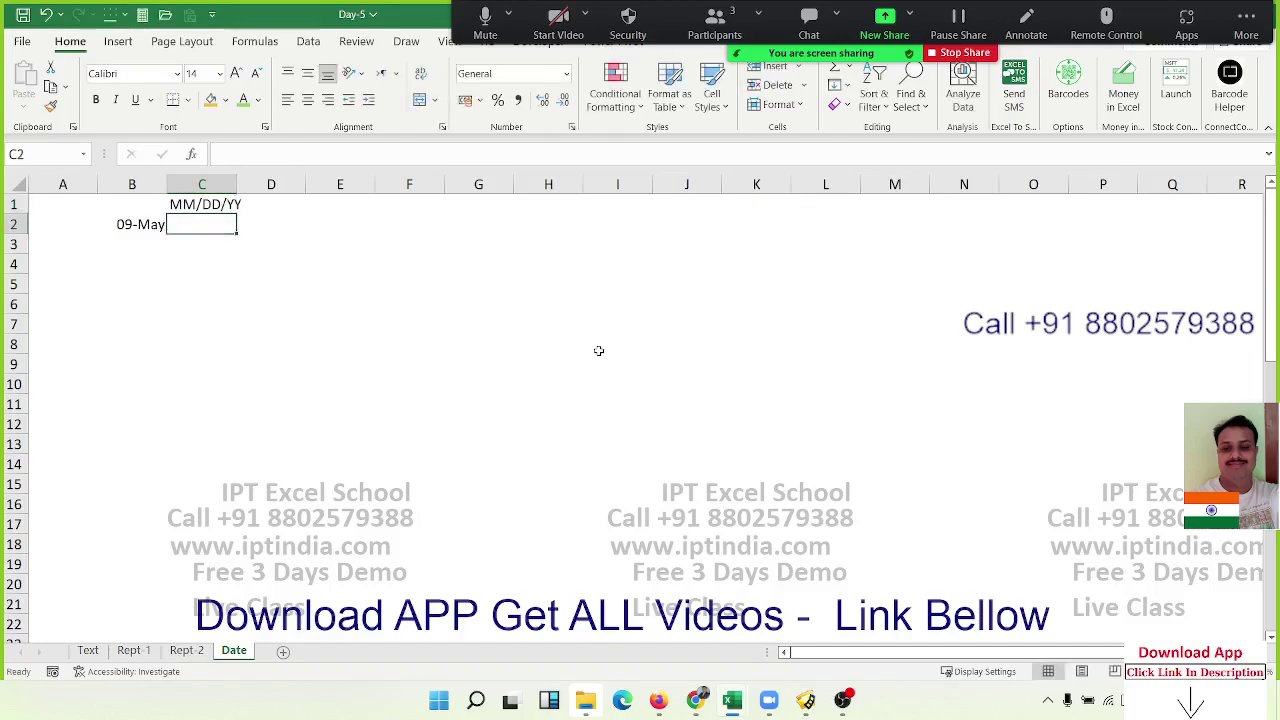
{"action": "type", "text": "DD/M"}
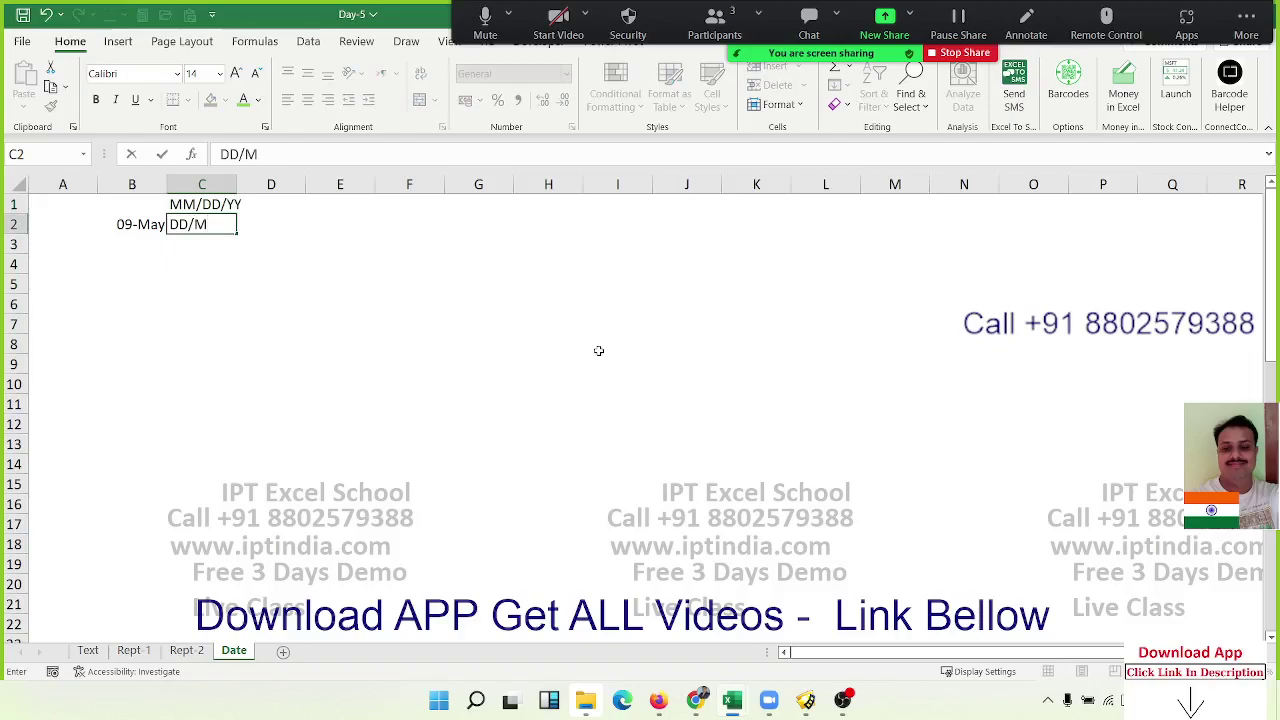
{"action": "type", "text": "M/YY"}
{"action": "key", "text": "Return"}
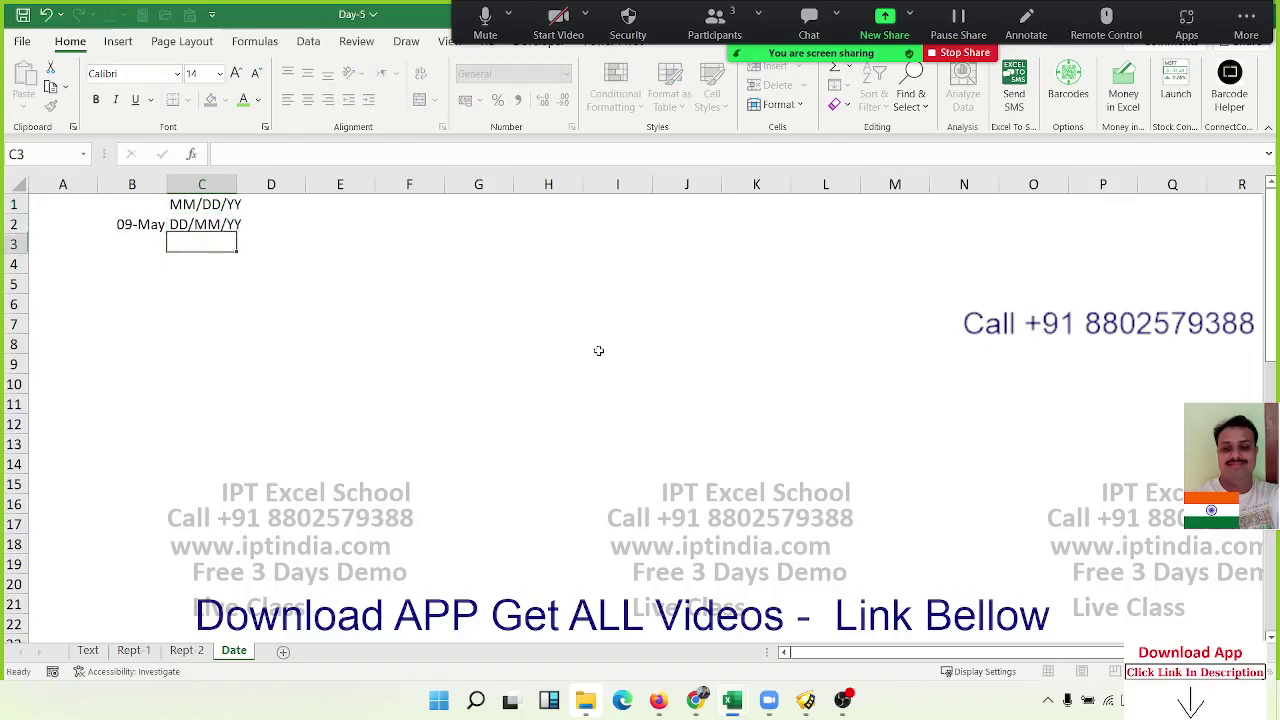
{"action": "key", "text": "Down"}
{"action": "key", "text": "Left"}
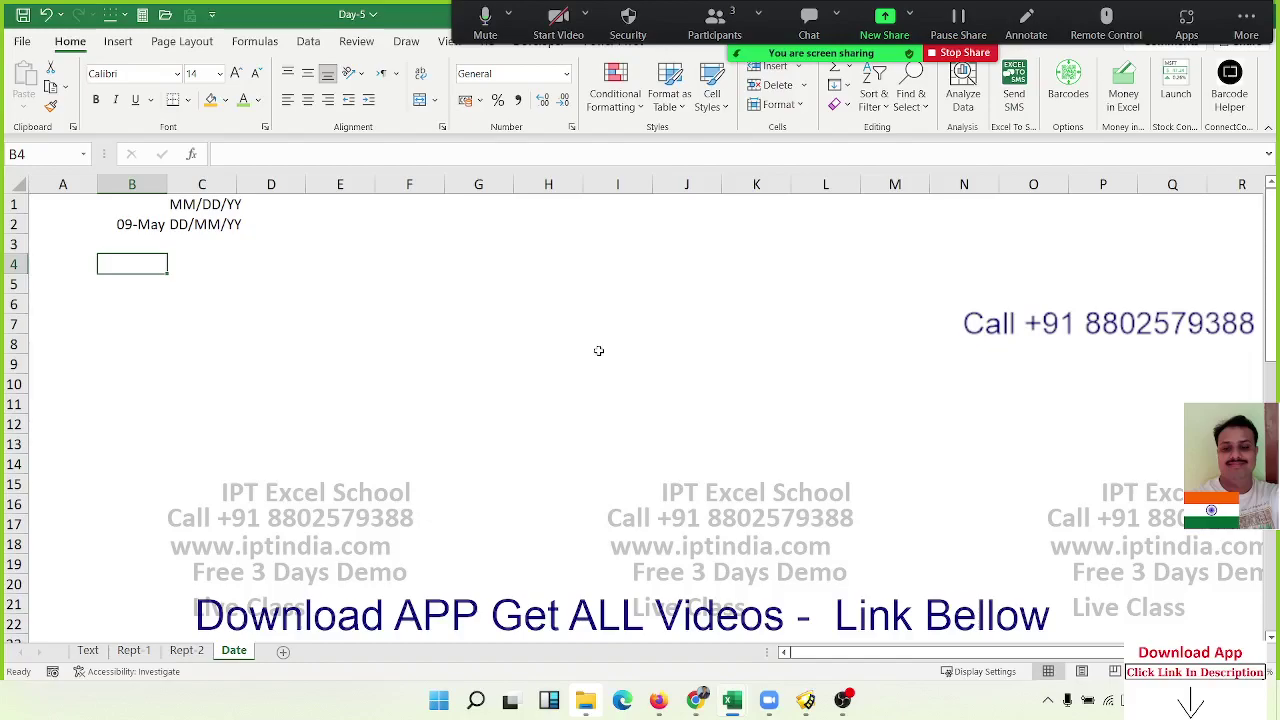
Enter =DATE(2022,9,5) in B4 so it displays 05-09-2022.
{"action": "type", "text": "dat"}
{"action": "key", "text": "BackSpace"}
{"action": "key", "text": "BackSpace"}
{"action": "key", "text": "BackSpace"}
{"action": "type", "text": "="}
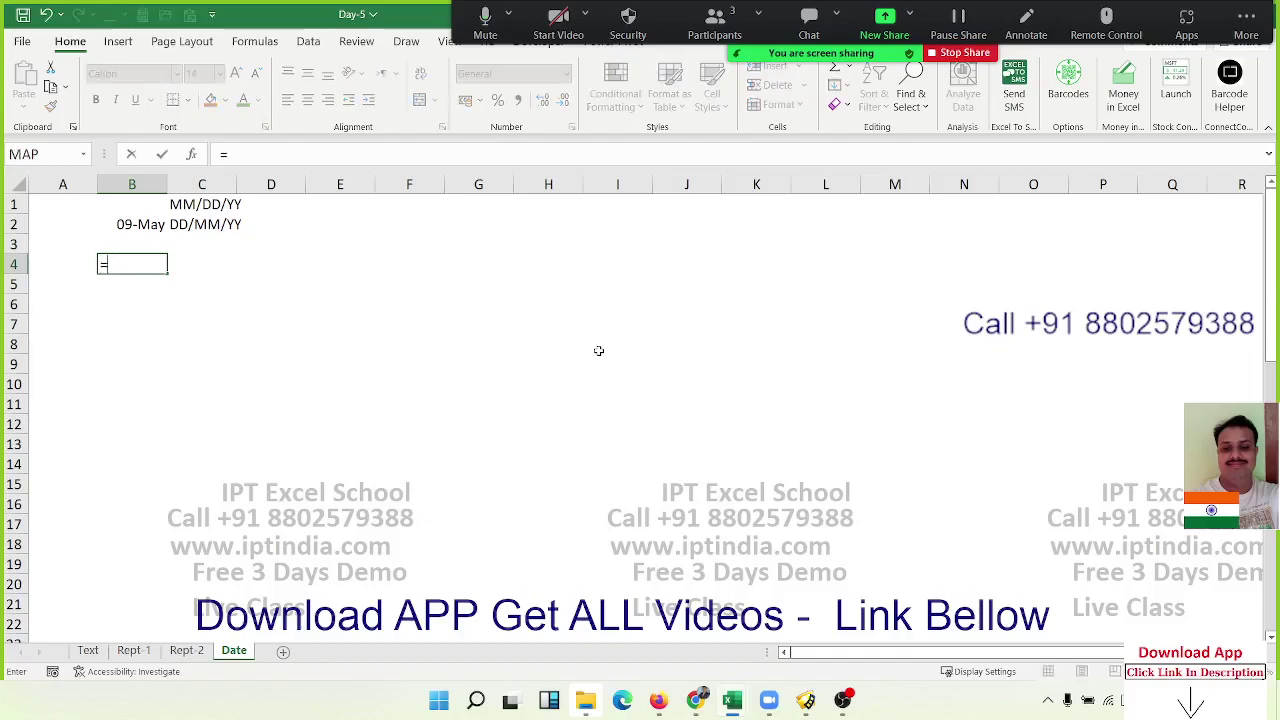
{"action": "type", "text": "date"}
{"action": "key", "text": "Tab"}
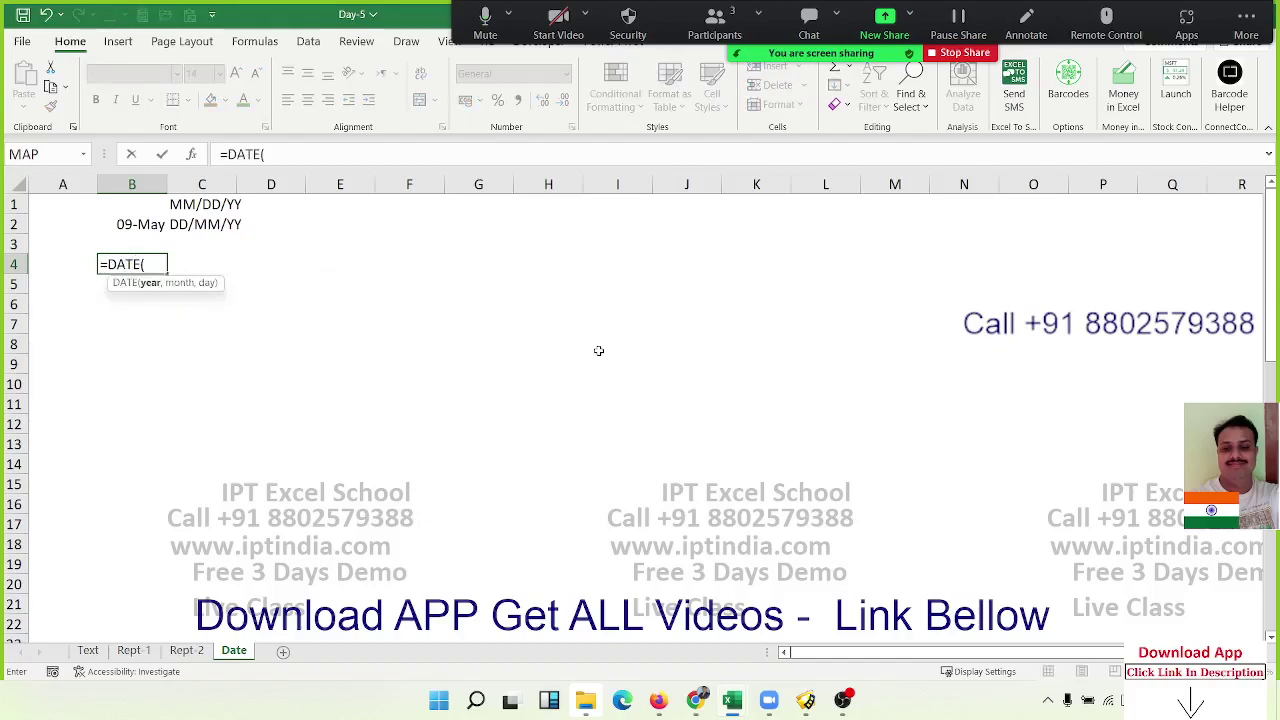
{"action": "type", "text": "20"}
{"action": "type", "text": "22"}
{"action": "type", "text": ",9,"}
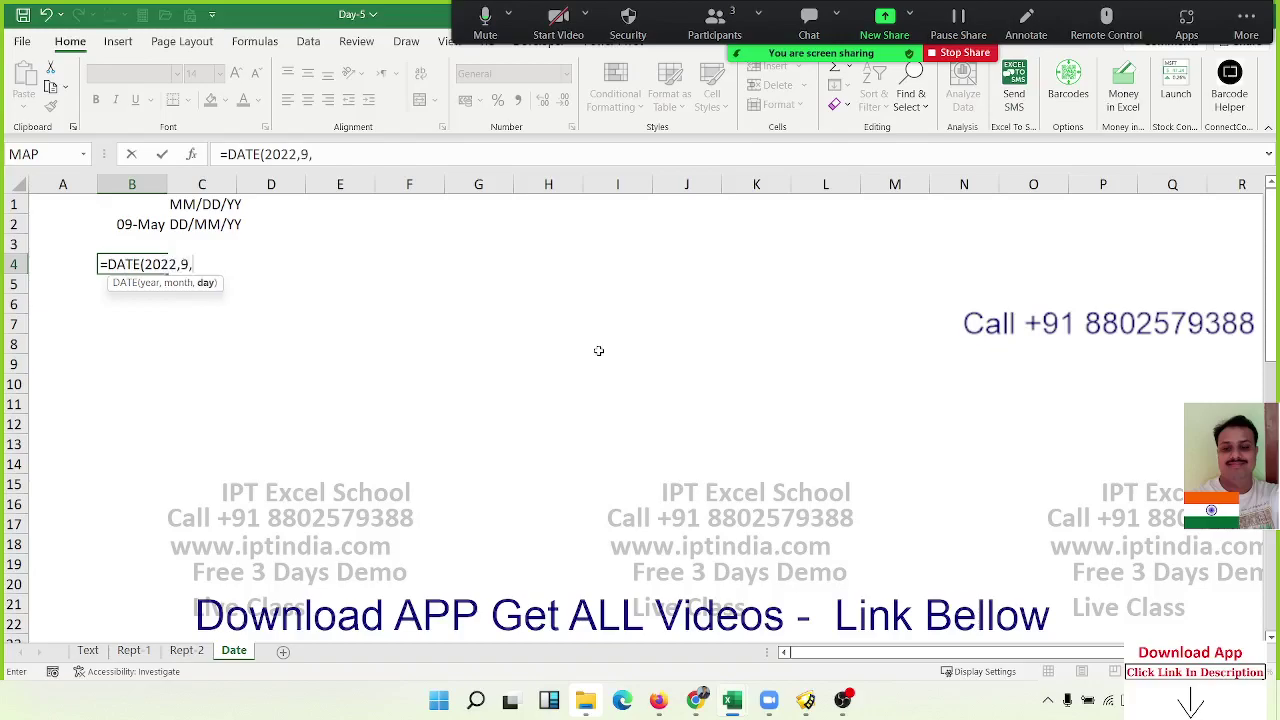
{"action": "type", "text": "5"}
{"action": "key", "text": "Return"}
{"action": "key", "text": "Up"}
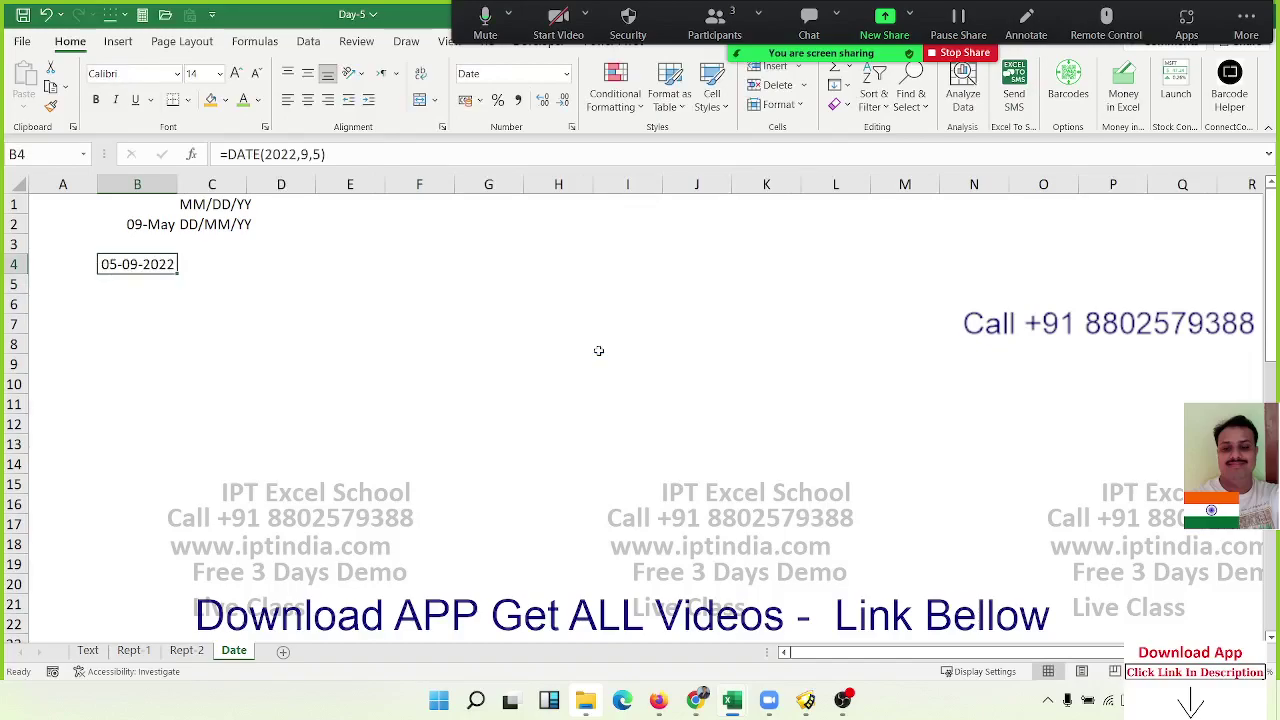
{"action": "key", "text": "Right"}
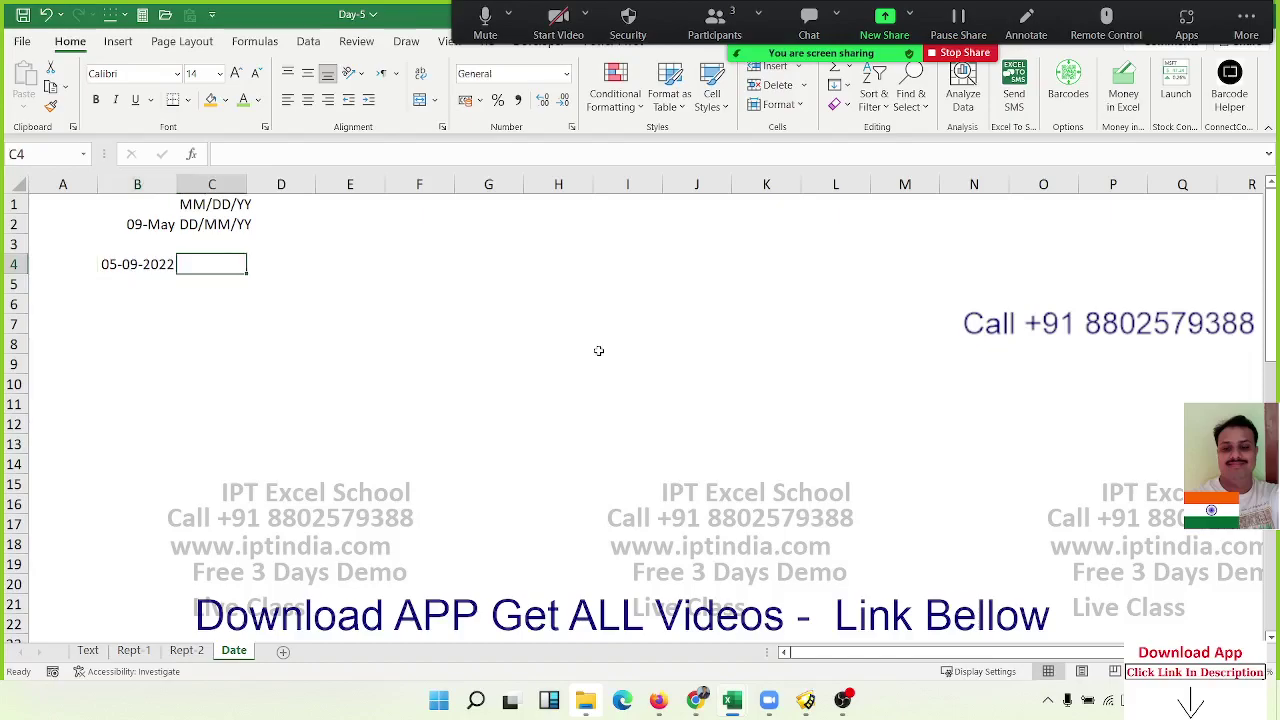
{"action": "key", "text": "Down"}
{"action": "key", "text": "Down"}
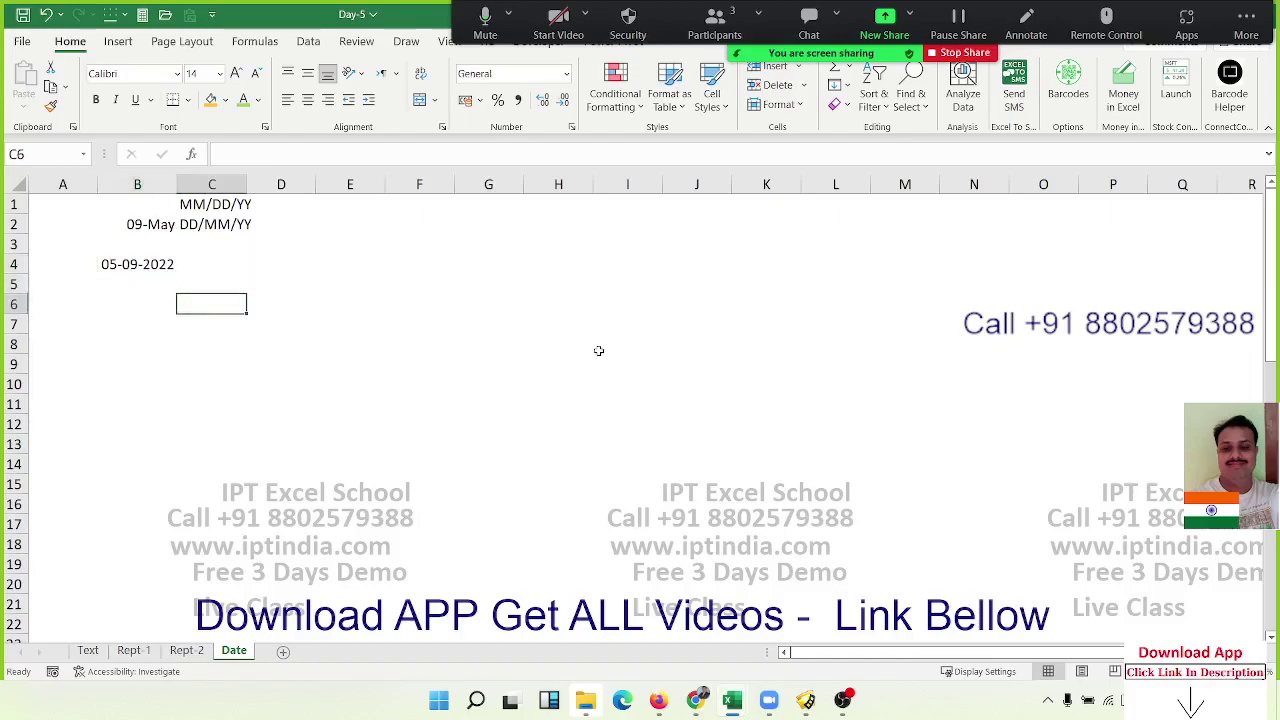
Enter =TODAY() in C6 to show today's date 09-09-2022.
{"action": "type", "text": "today"}
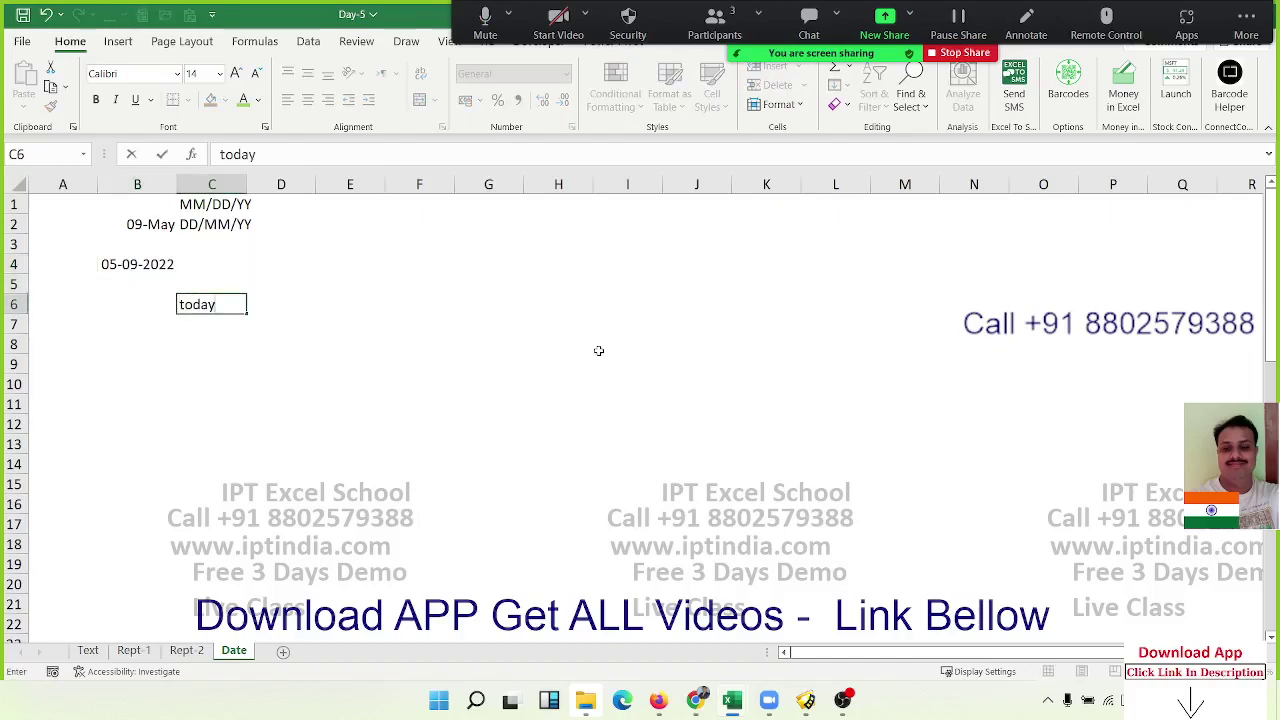
{"action": "key", "text": "BackSpace"}
{"action": "key", "text": "BackSpace"}
{"action": "key", "text": "BackSpace"}
{"action": "key", "text": "BackSpace"}
{"action": "key", "text": "BackSpace"}
{"action": "type", "text": "="}
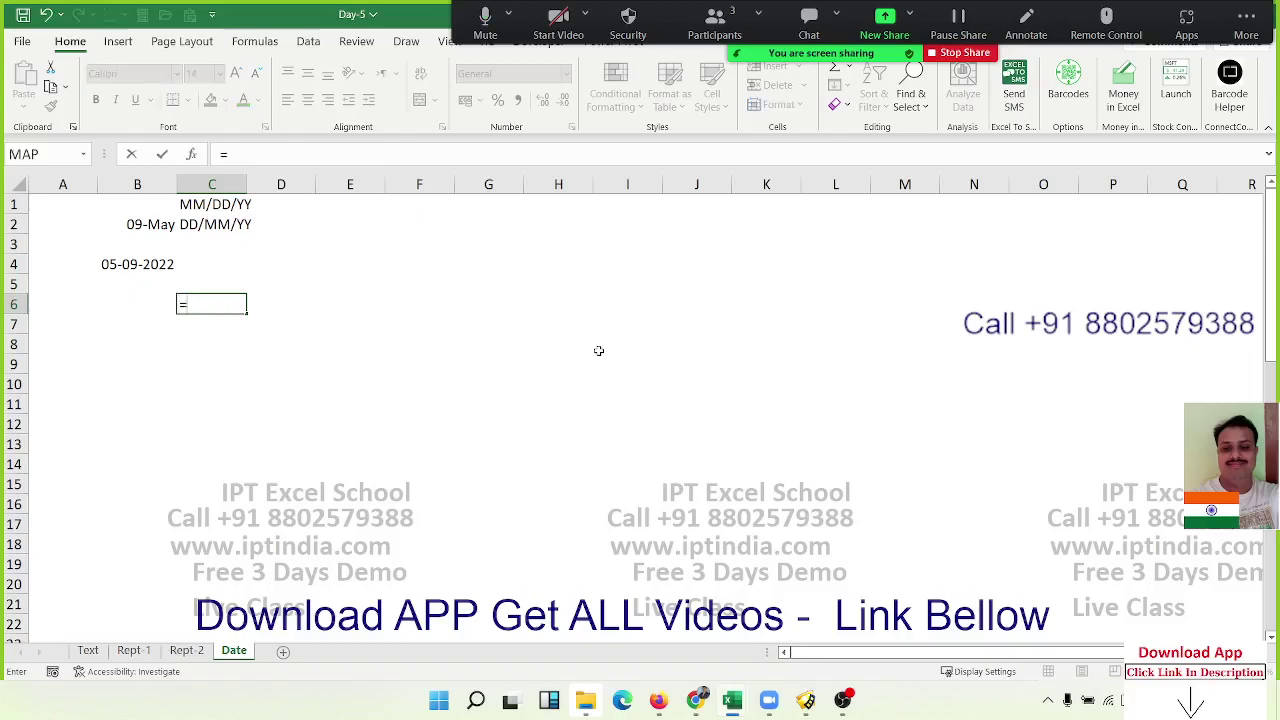
{"action": "type", "text": "toda"}
{"action": "key", "text": "Return"}
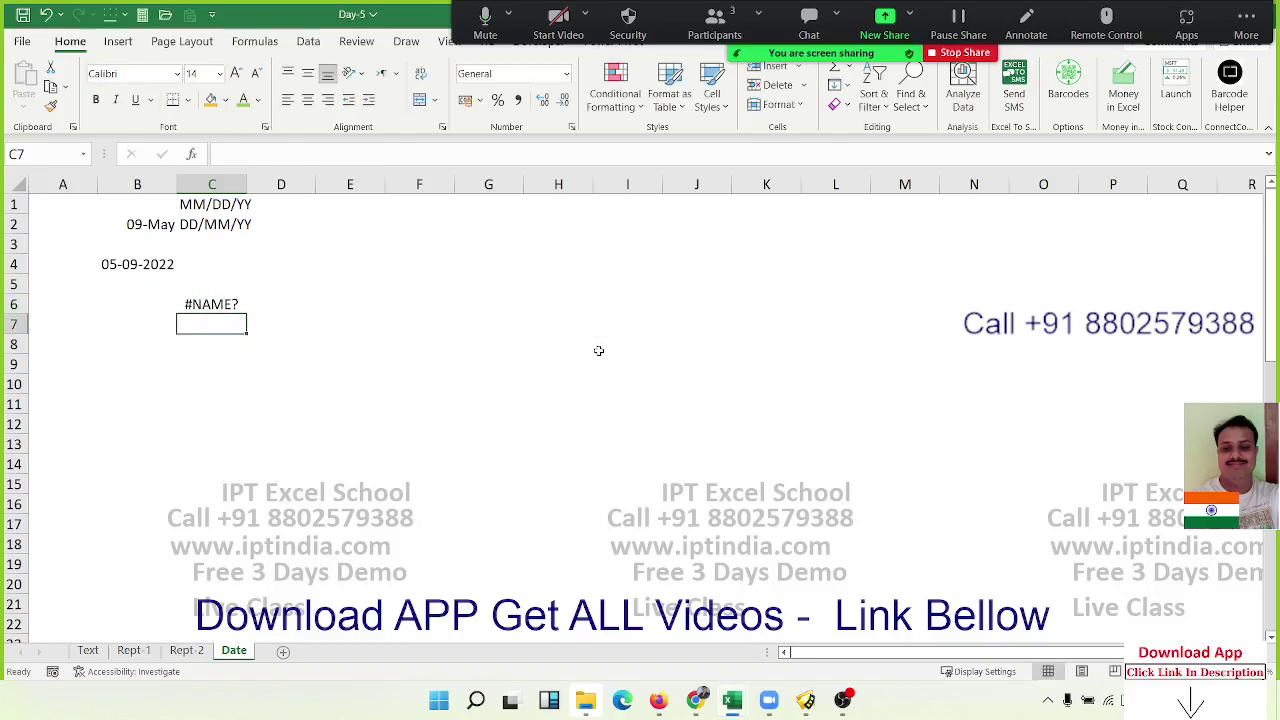
{"action": "key", "text": "Up"}
{"action": "type", "text": "=today"}
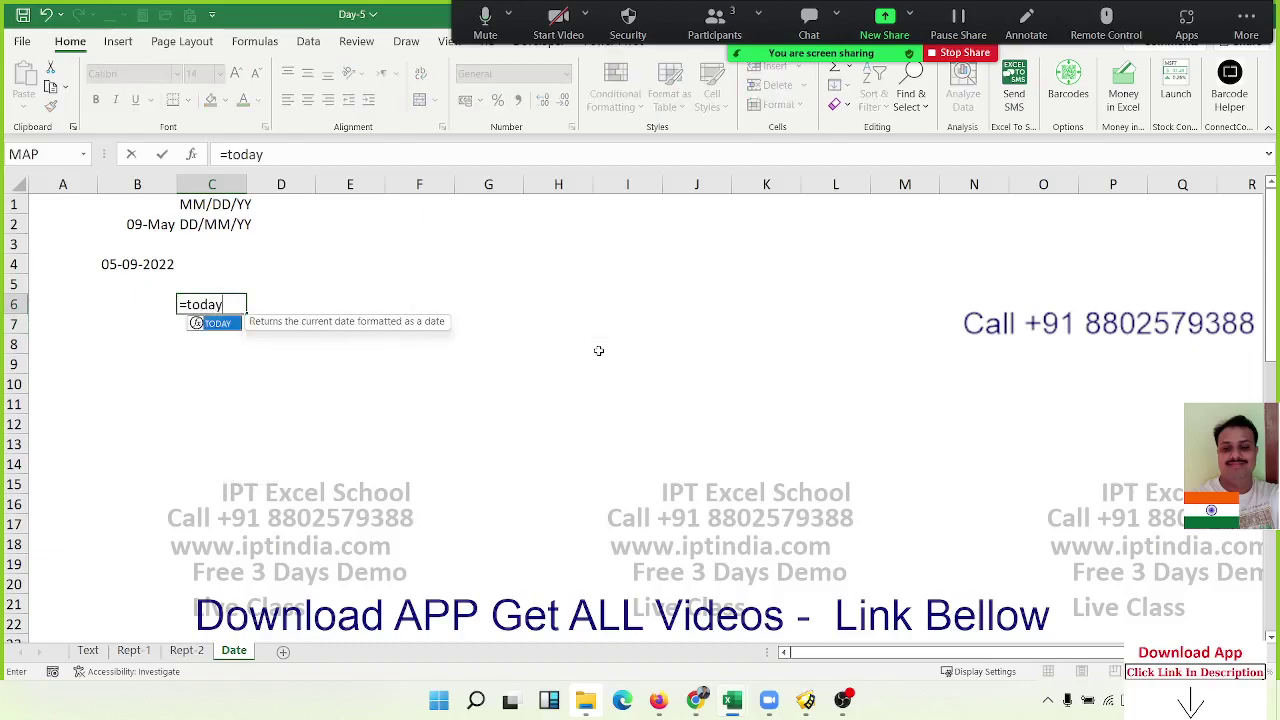
{"action": "key", "text": "Tab"}
{"action": "type", "text": ")"}
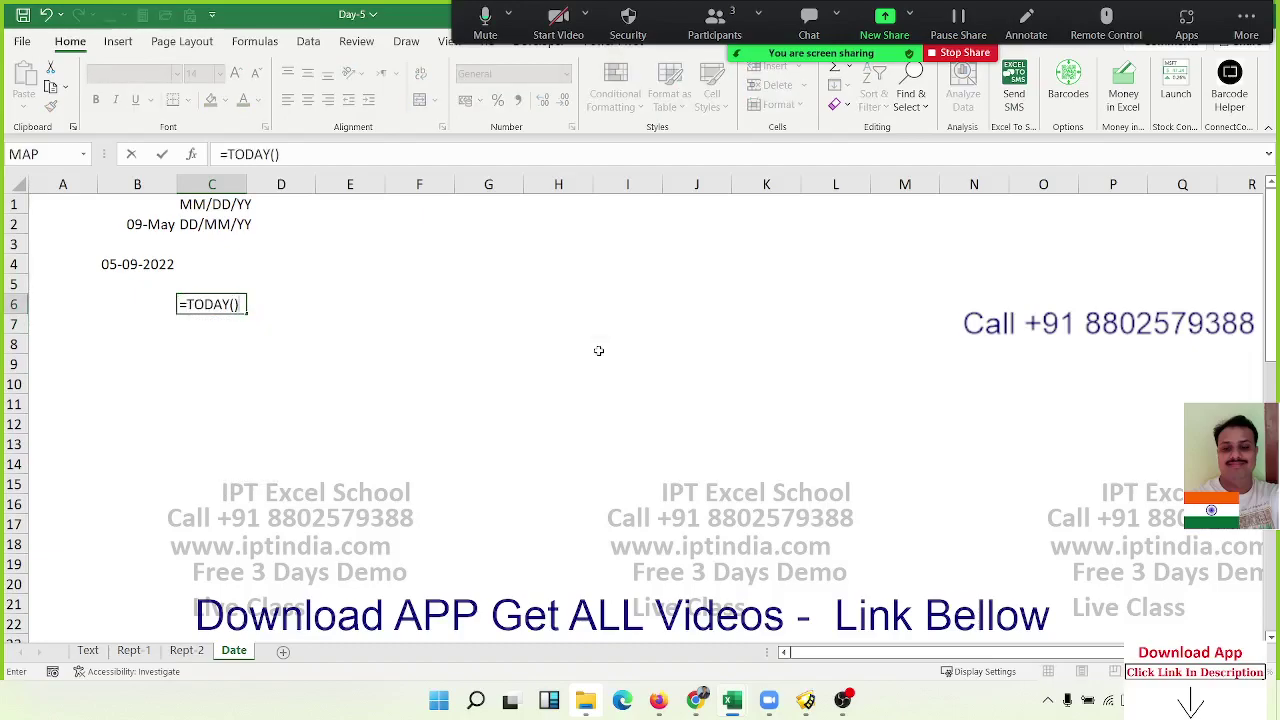
{"action": "key", "text": "Return"}
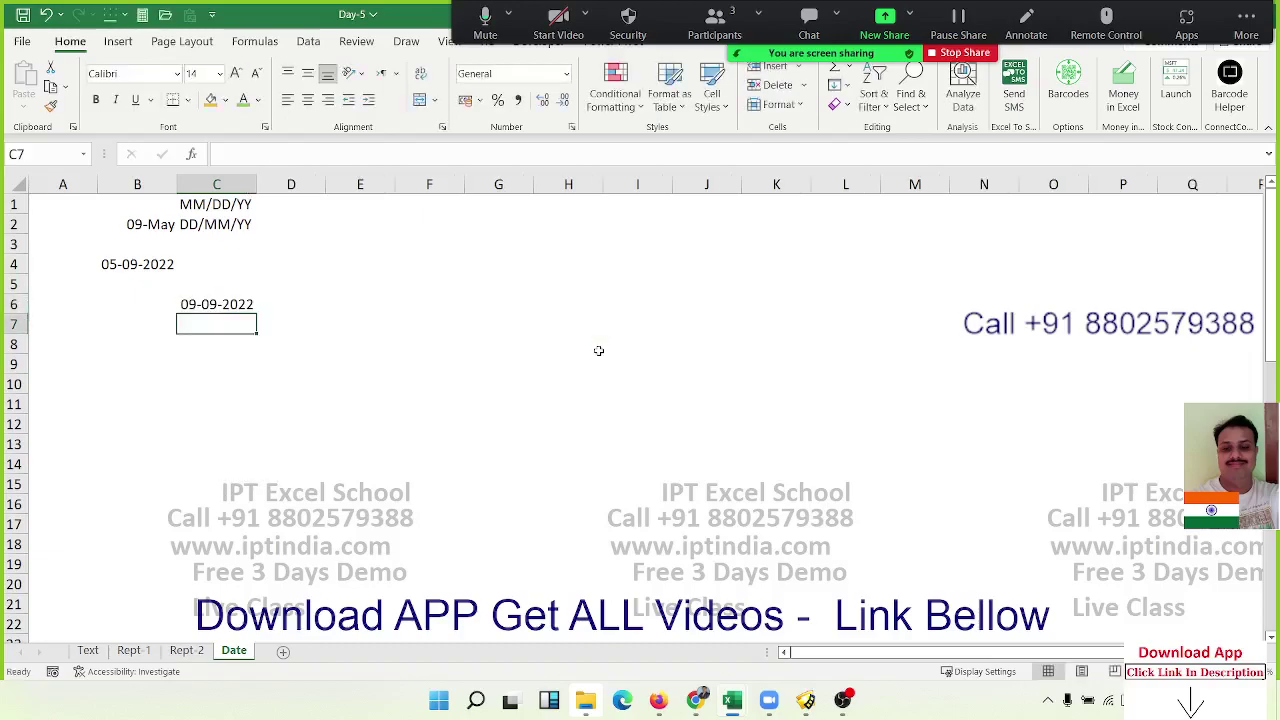
{"action": "type", "text": "=now"}
{"action": "key", "text": "Tab"}
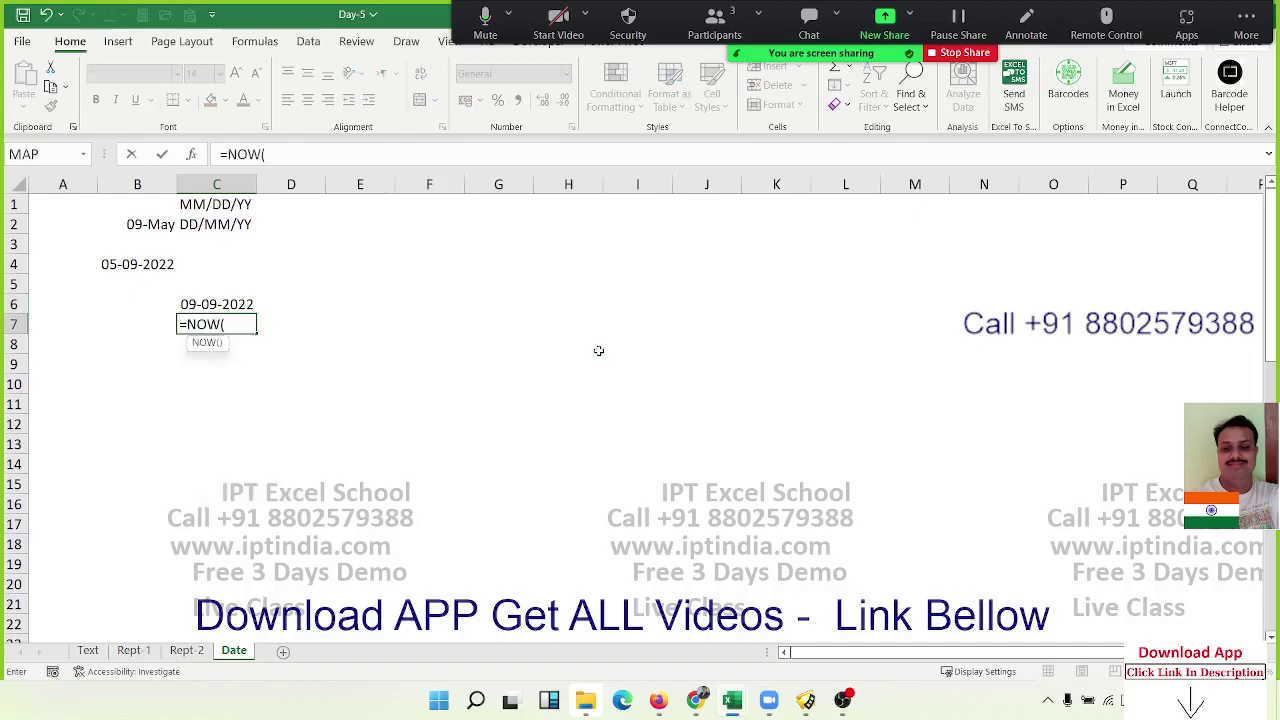
{"action": "type", "text": ")"}
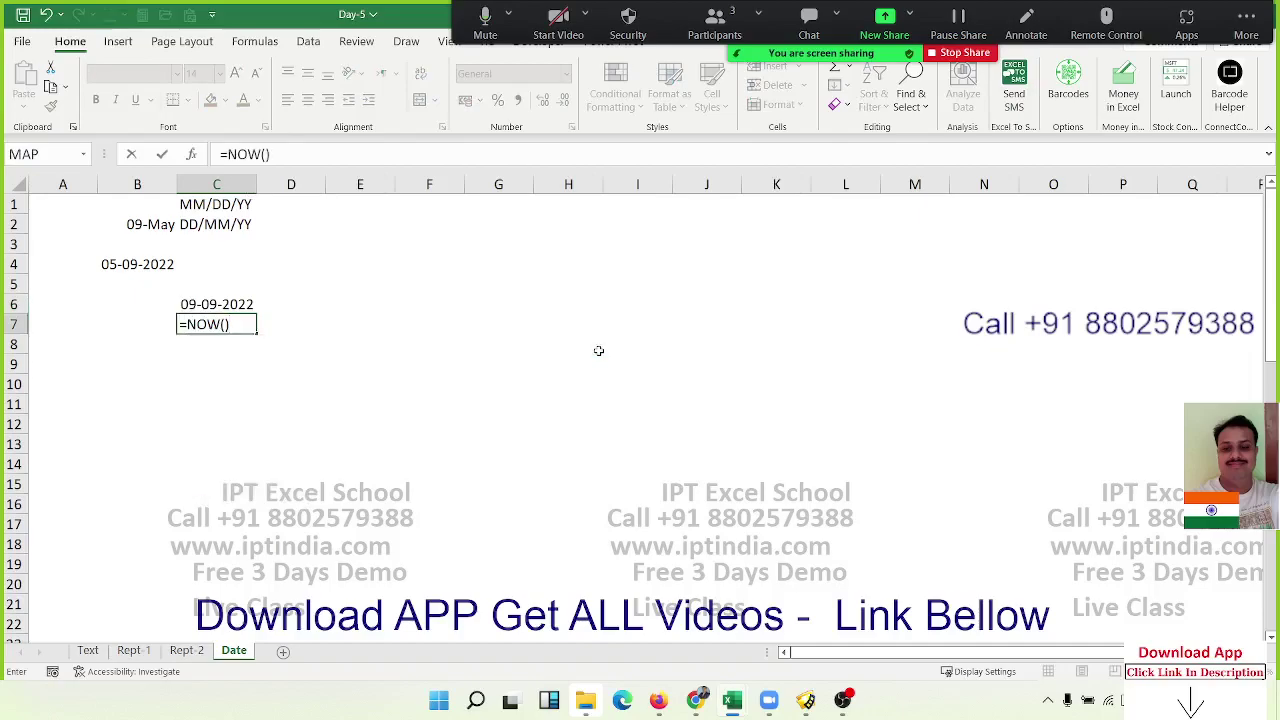
{"action": "key", "text": "Return"}
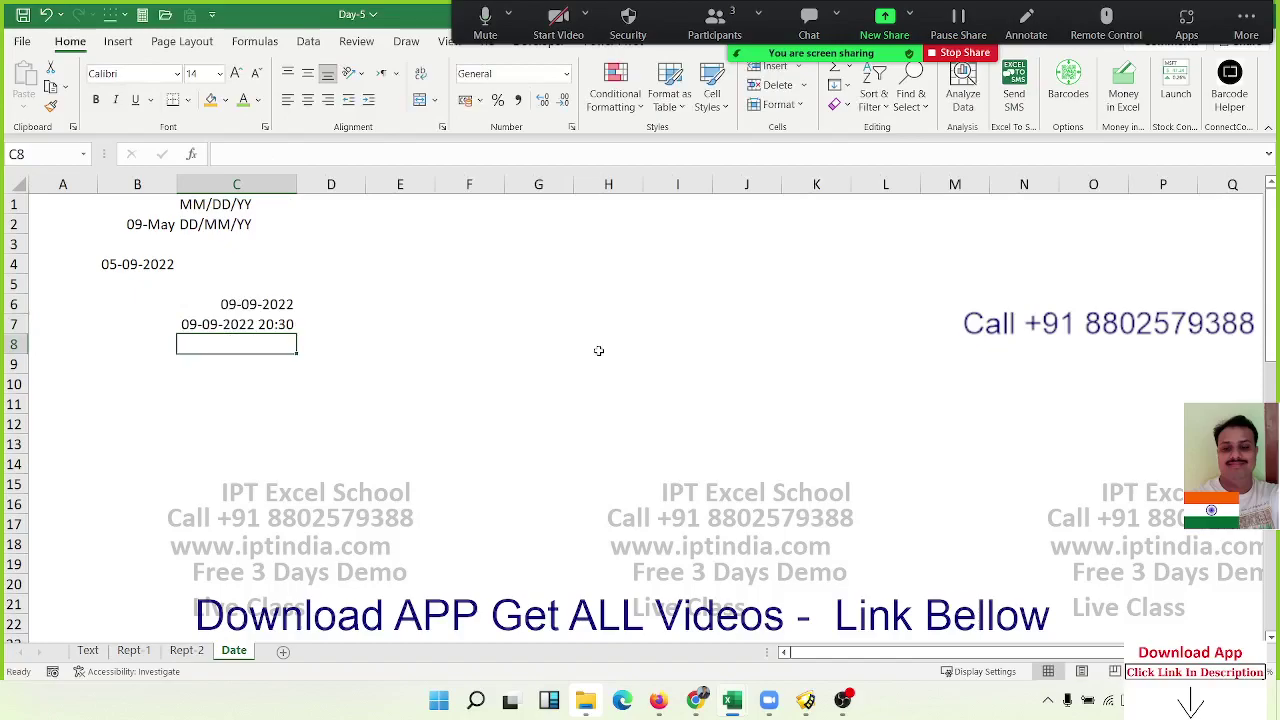
{"action": "key", "text": "Up"}
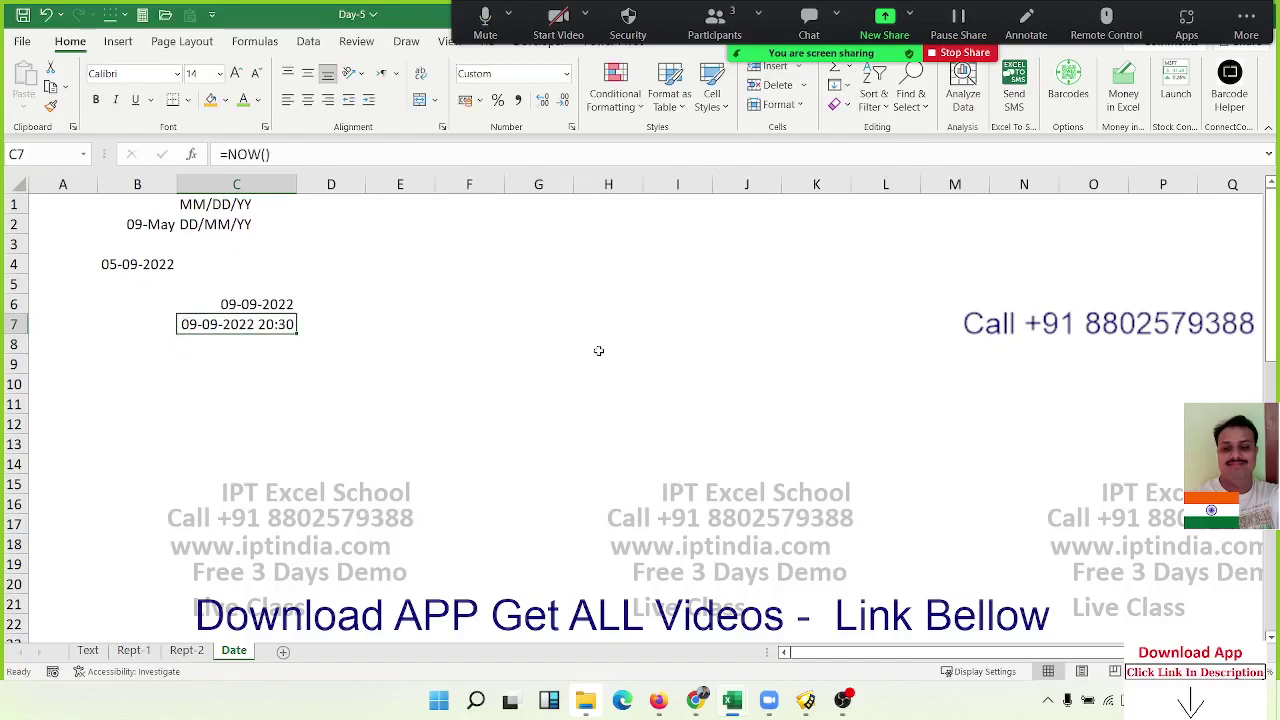
Copy the C6 date into C9, then undo the paste.
{"action": "key", "text": "Up"}
{"action": "key", "text": "ctrl+c"}
{"action": "key", "text": "Down"}
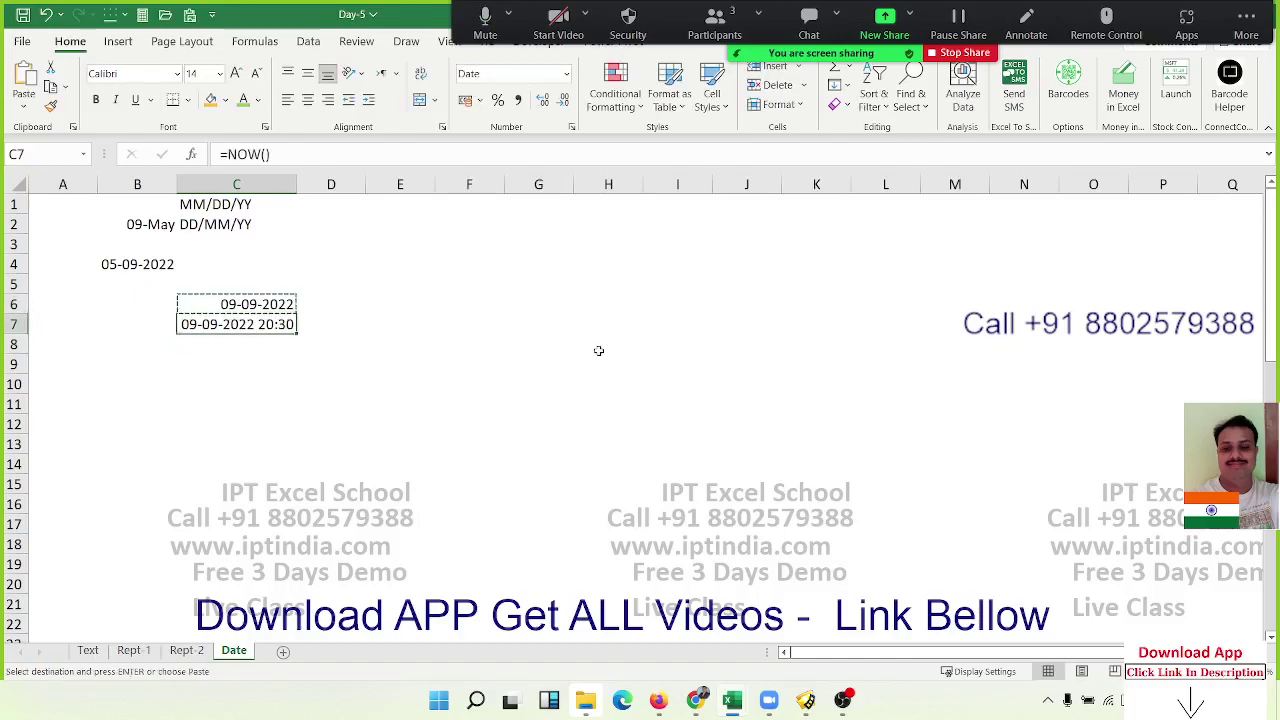
{"action": "key", "text": "Down"}
{"action": "key", "text": "Down"}
{"action": "key", "text": "ctrl+v"}
{"action": "key", "text": "Escape"}
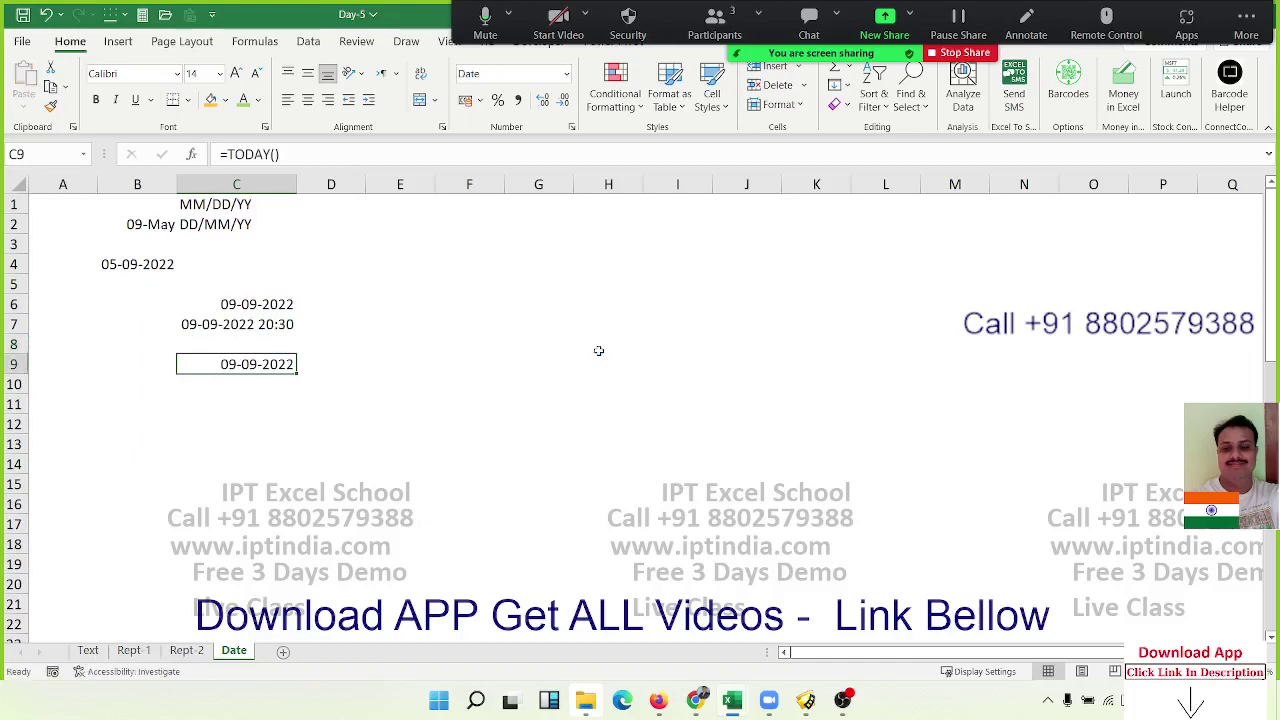
{"action": "key", "text": "ctrl+z"}
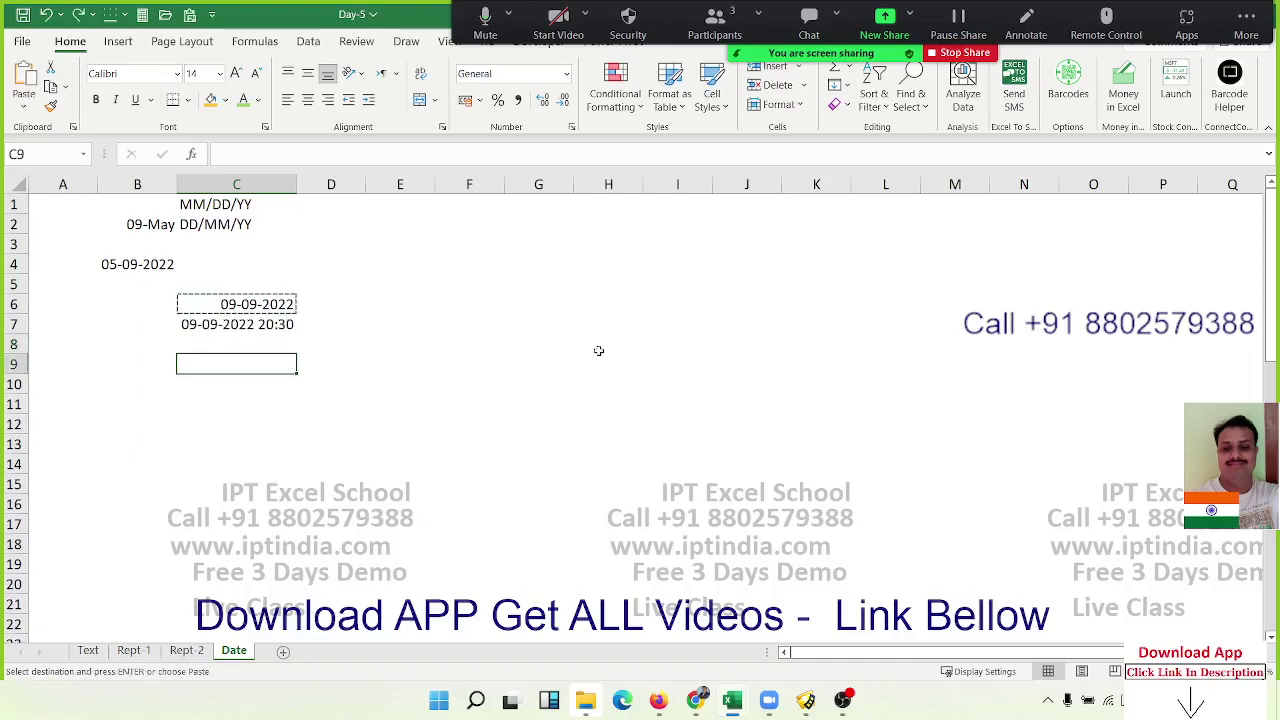
{"action": "key", "text": "Up"}
{"action": "key", "text": "Up"}
{"action": "key", "text": "Up"}
{"action": "key", "text": "Up"}
{"action": "key", "text": "Up"}
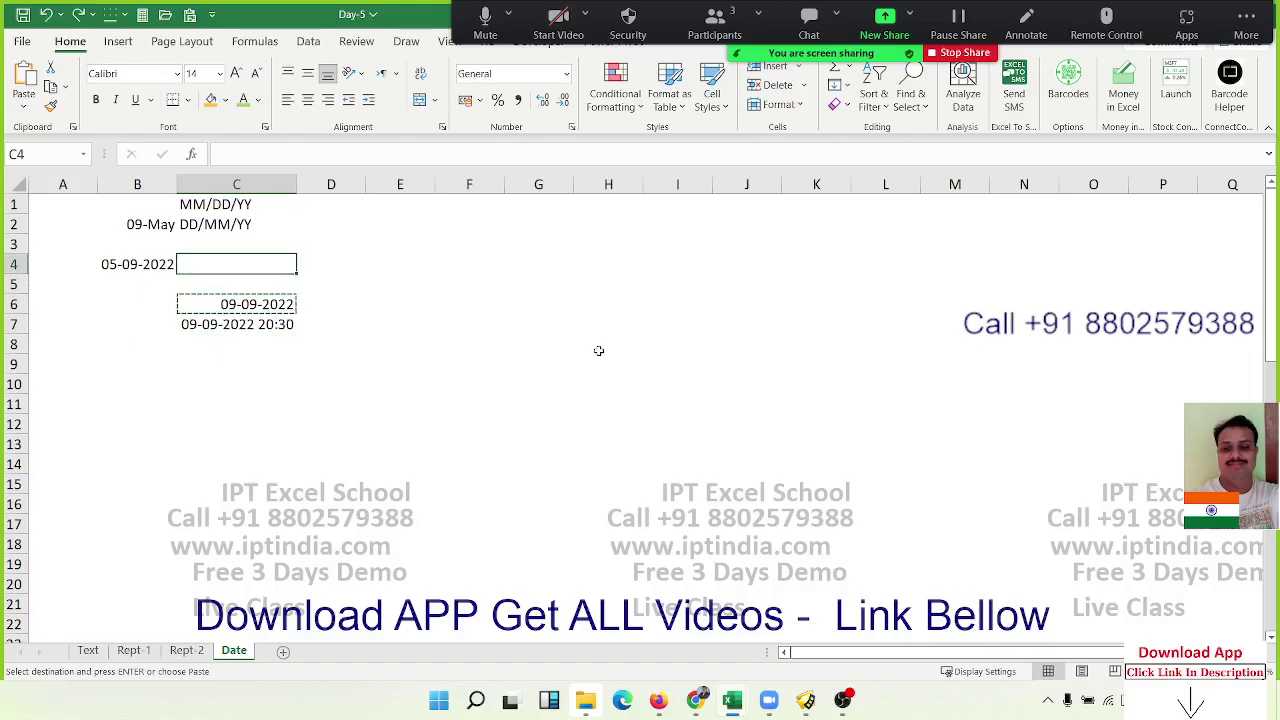
Extract year 2022, month 9 and day 5 from B4 with YEAR, MONTH and DAY in C4:E4.
{"action": "type", "text": "=y"}
{"action": "key", "text": "Tab"}
{"action": "key", "text": "Left"}
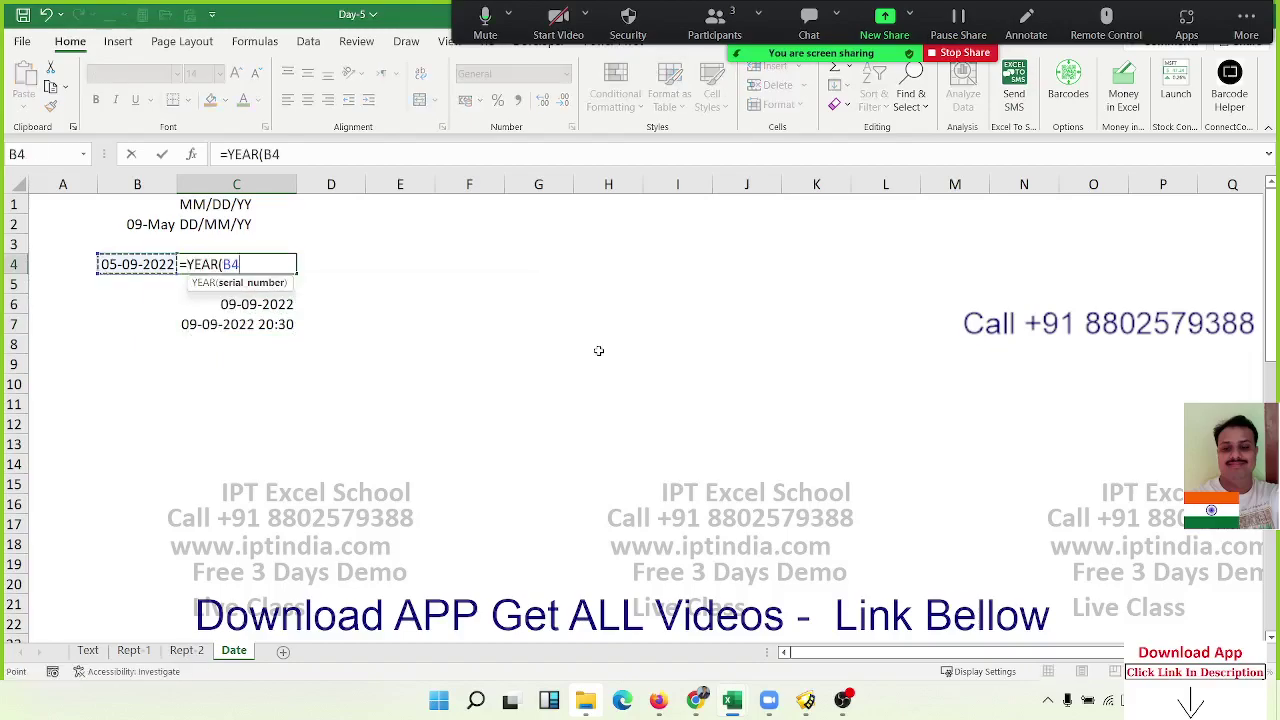
{"action": "key", "text": "Return"}
{"action": "key", "text": "Right"}
{"action": "key", "text": "Up"}
{"action": "type", "text": "="}
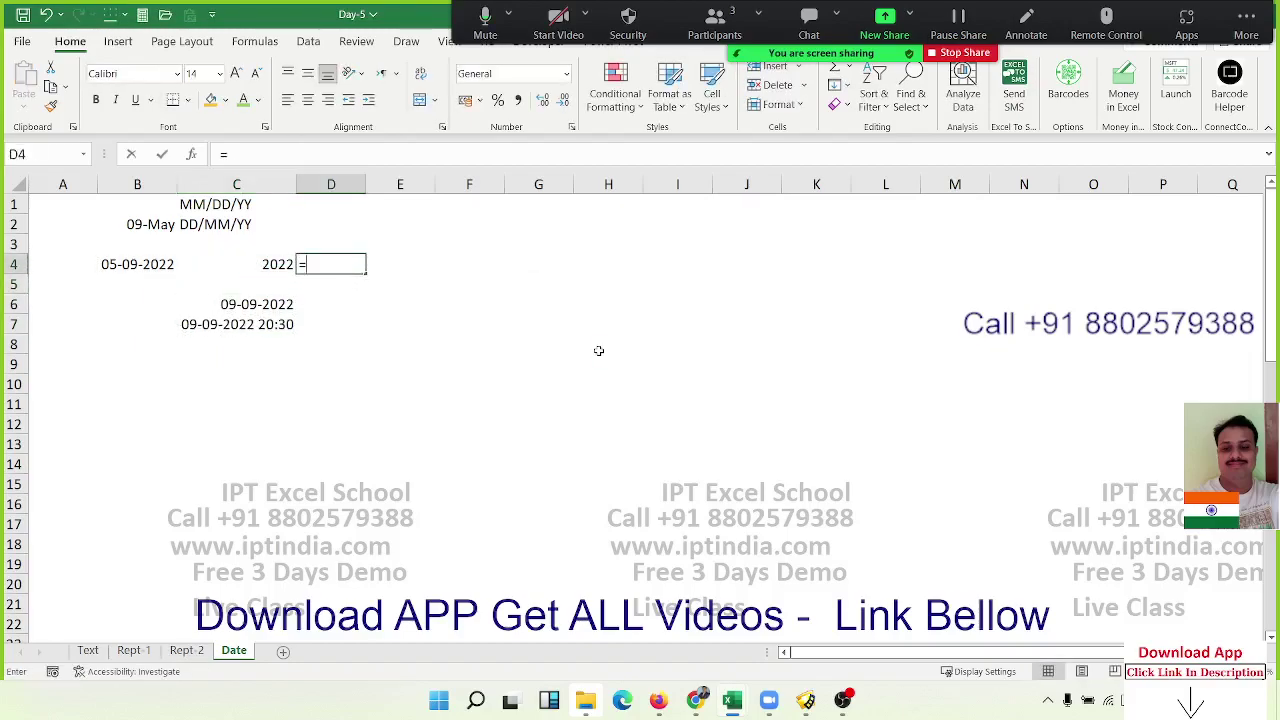
{"action": "type", "text": "mon"}
{"action": "key", "text": "Tab"}
{"action": "key", "text": "Left"}
{"action": "key", "text": "Left"}
{"action": "key", "text": "Left"}
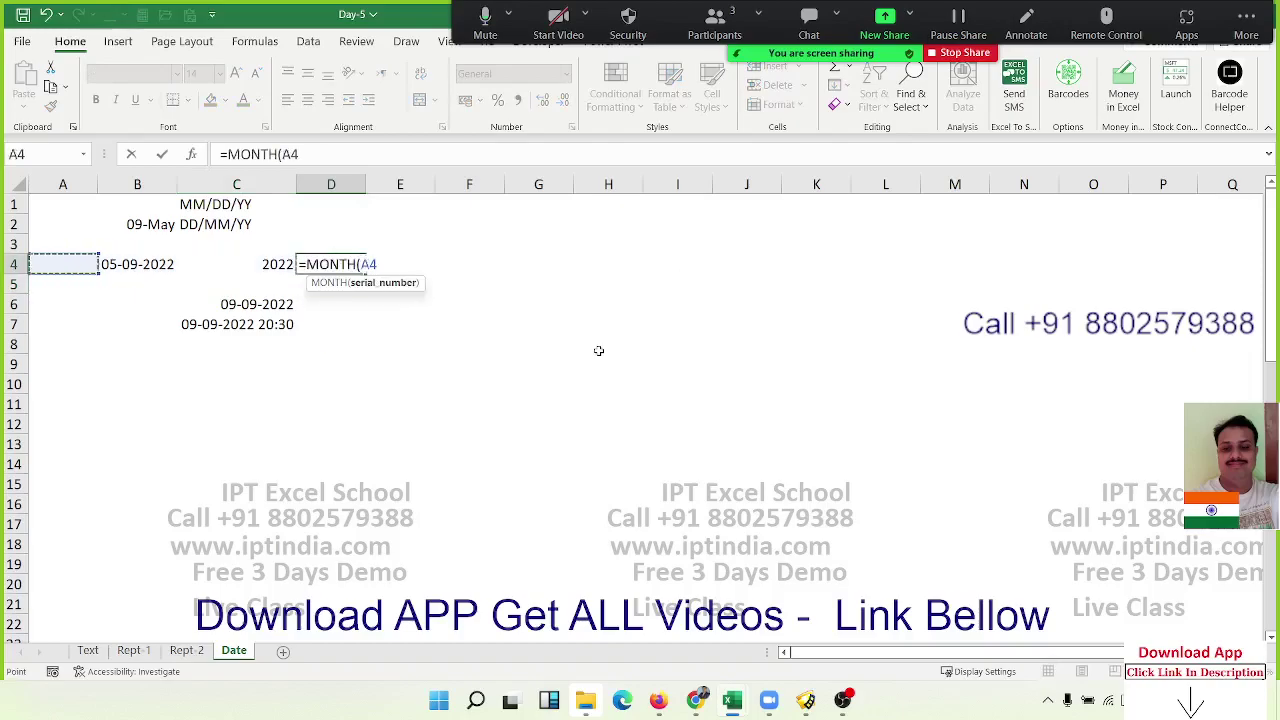
{"action": "key", "text": "Right"}
{"action": "key", "text": "Return"}
{"action": "key", "text": "Right"}
{"action": "key", "text": "Up"}
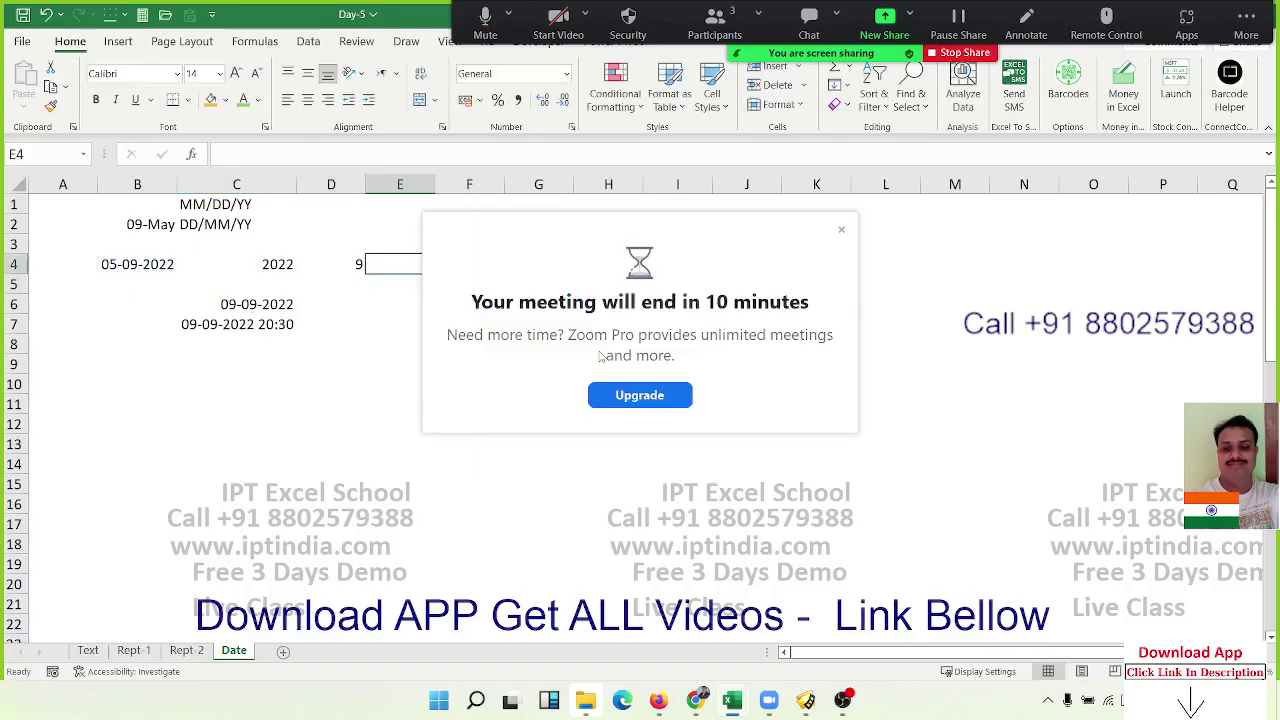
{"action": "type", "text": "="}
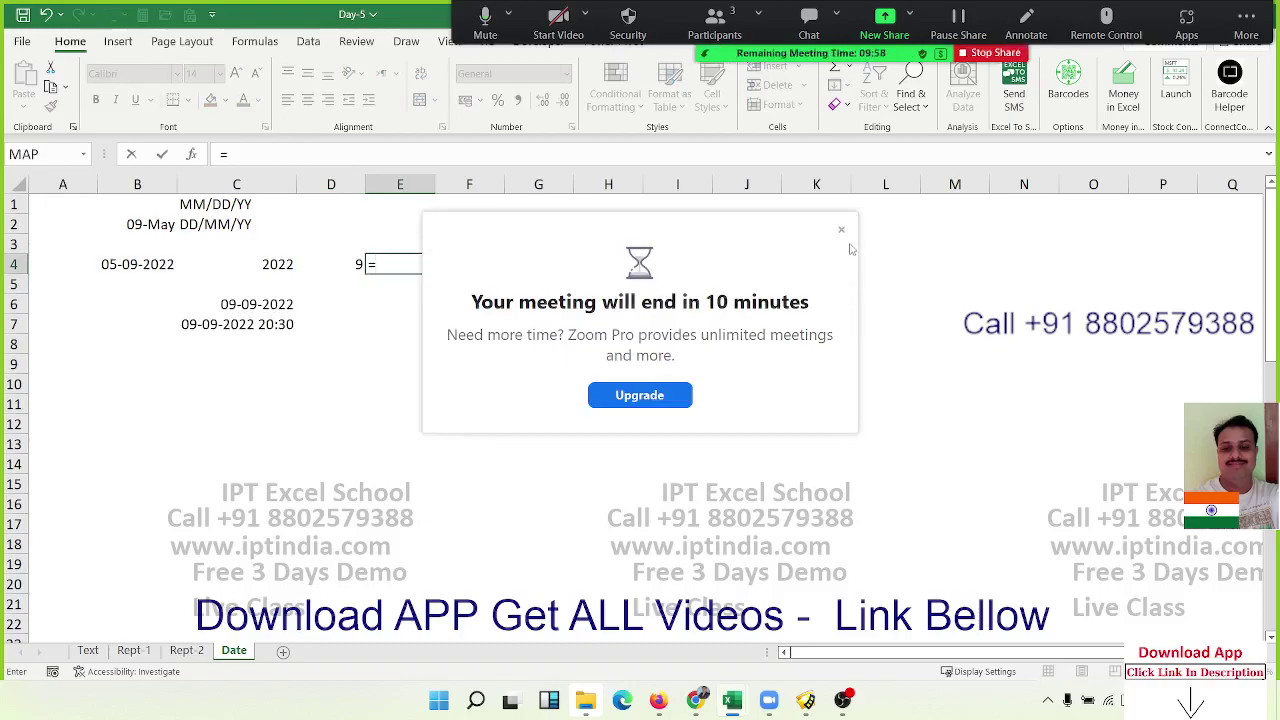
{"action": "left_click", "coordinate": [841, 230]}
{"action": "type", "text": "day"}
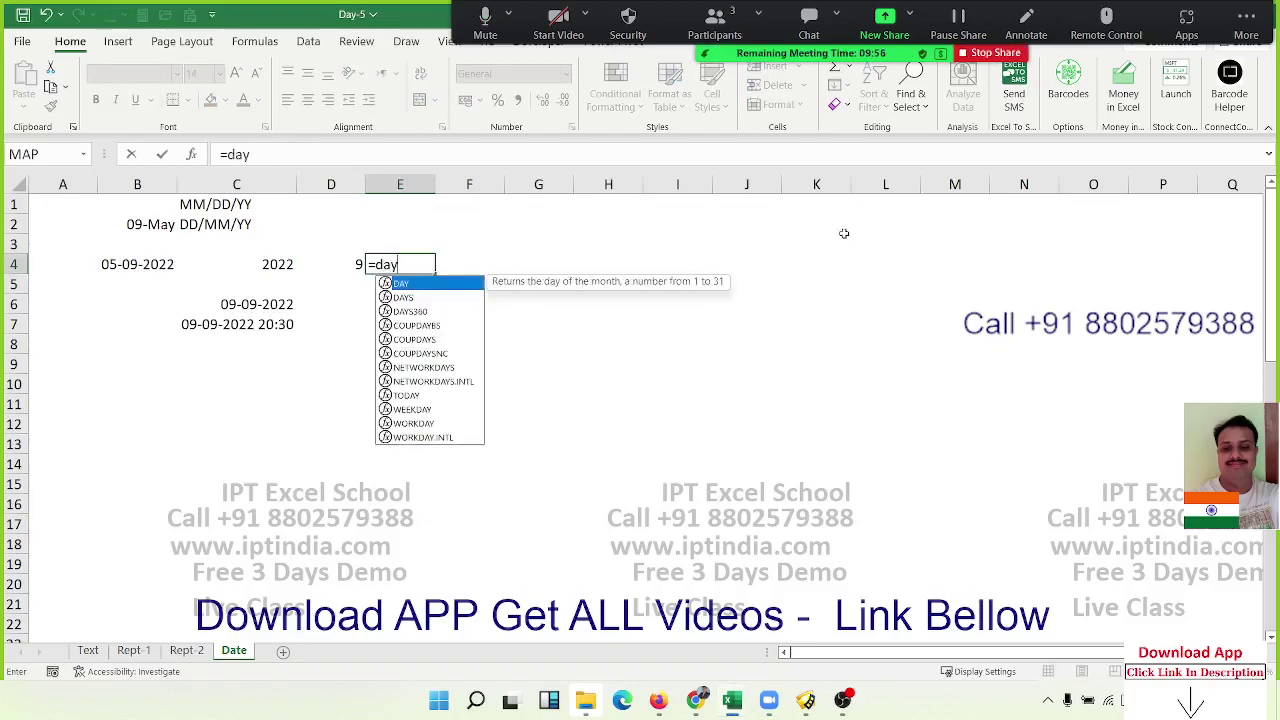
{"action": "type", "text": "("}
{"action": "key", "text": "Left"}
{"action": "key", "text": "Left"}
{"action": "key", "text": "Left"}
{"action": "key", "text": "Return"}
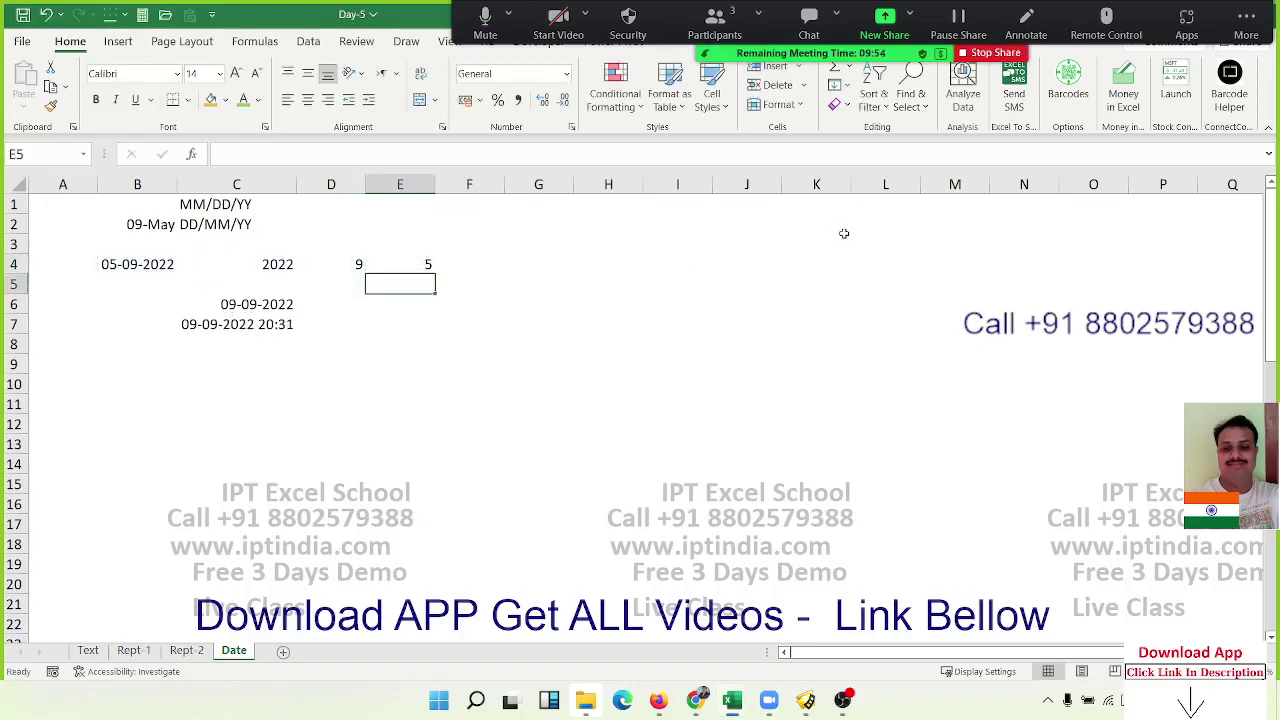
{"action": "key", "text": "Left"}
{"action": "key", "text": "Left"}
Copy the TODAY() date from C6 into G4 and widen column G.
{"action": "key", "text": "Down"}
{"action": "key", "text": "ctrl+c"}
{"action": "key", "text": "Right"}
{"action": "key", "text": "Right"}
{"action": "key", "text": "Right"}
{"action": "key", "text": "Right"}
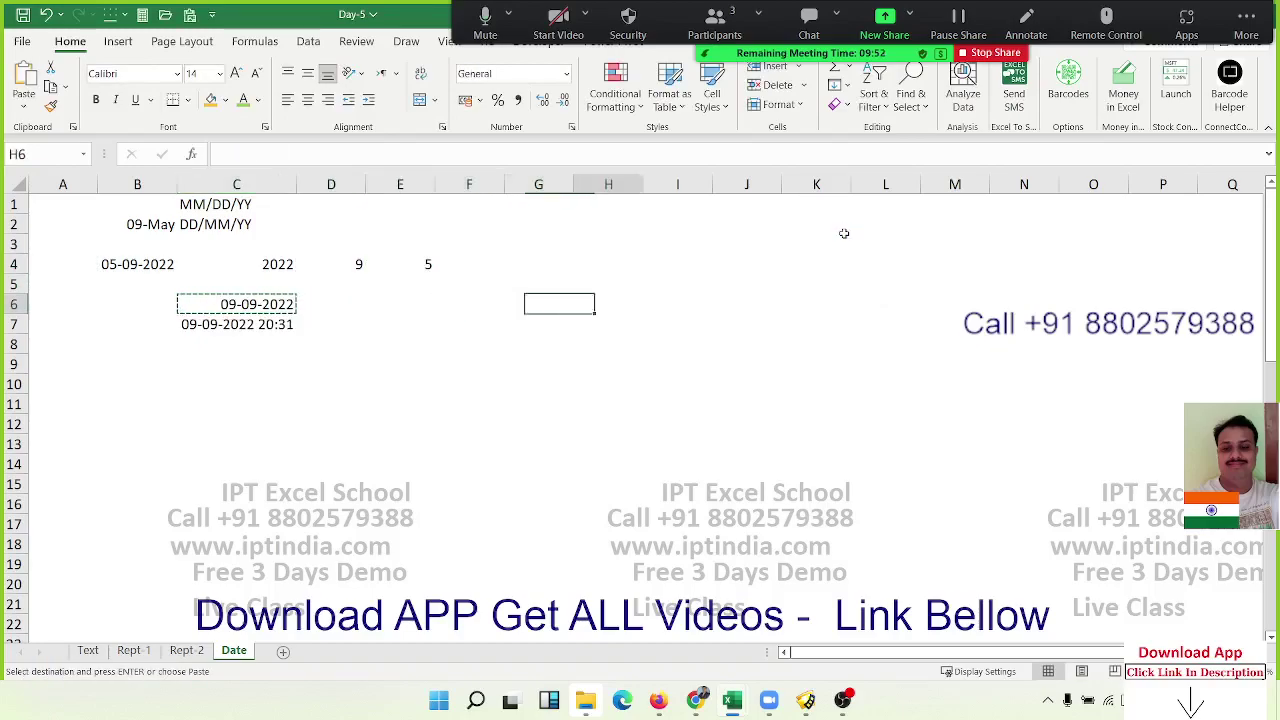
{"action": "key", "text": "Right"}
{"action": "key", "text": "Up"}
{"action": "key", "text": "Up"}
{"action": "key", "text": "Left"}
{"action": "key", "text": "Return"}
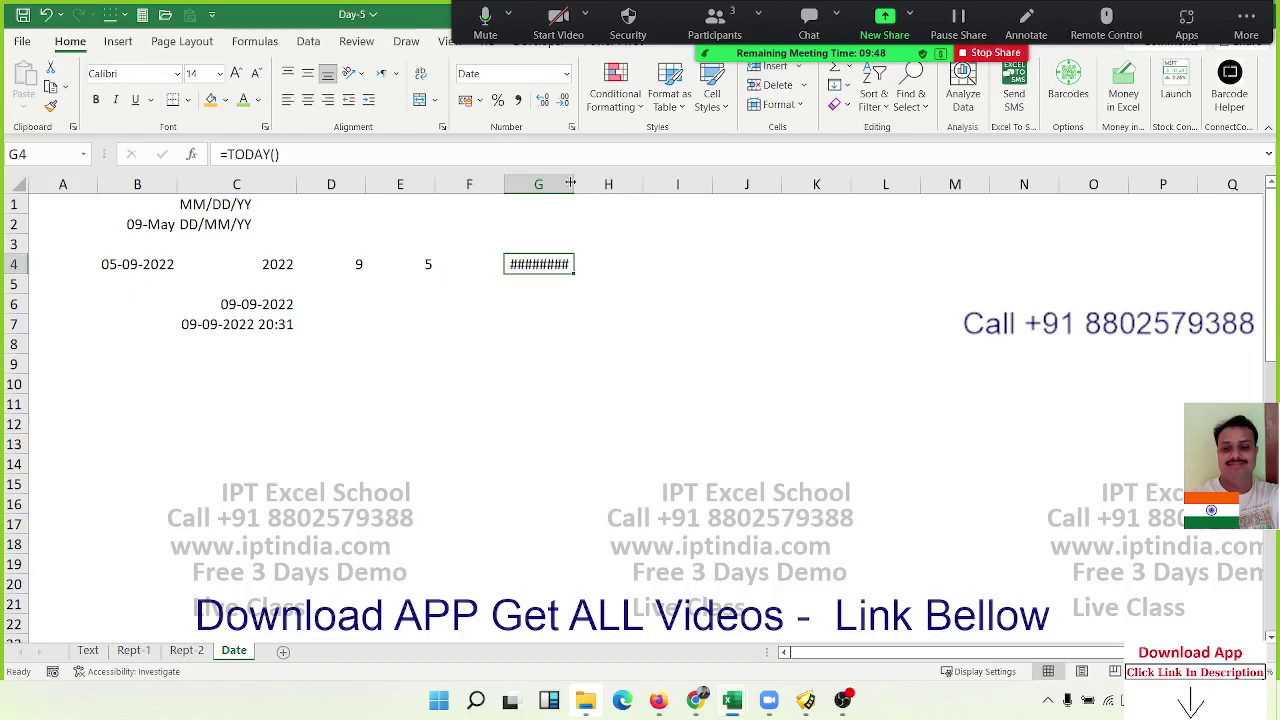
{"action": "left_click_drag", "start_coordinate": [574, 184], "coordinate": [584, 184]}
Enter =TEXT(G4,"MMM") in H4 to show the month name Sep.
{"action": "left_click", "coordinate": [607, 258]}
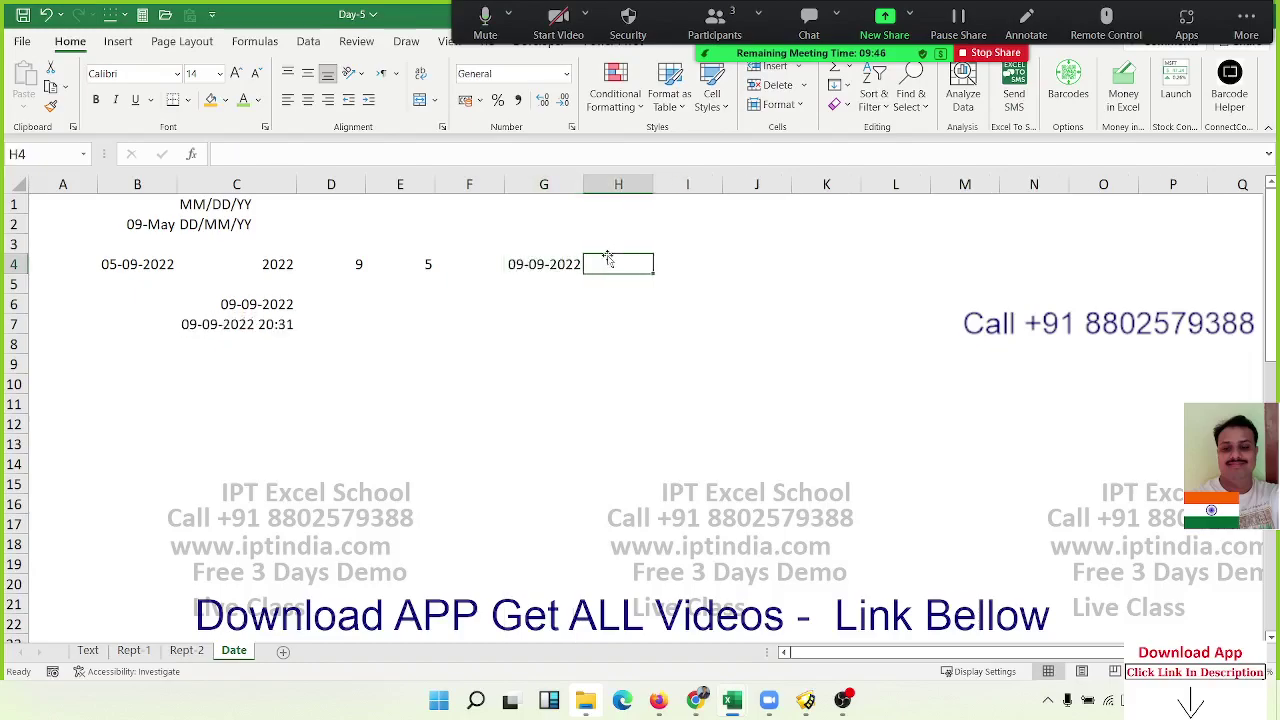
{"action": "type", "text": "=te"}
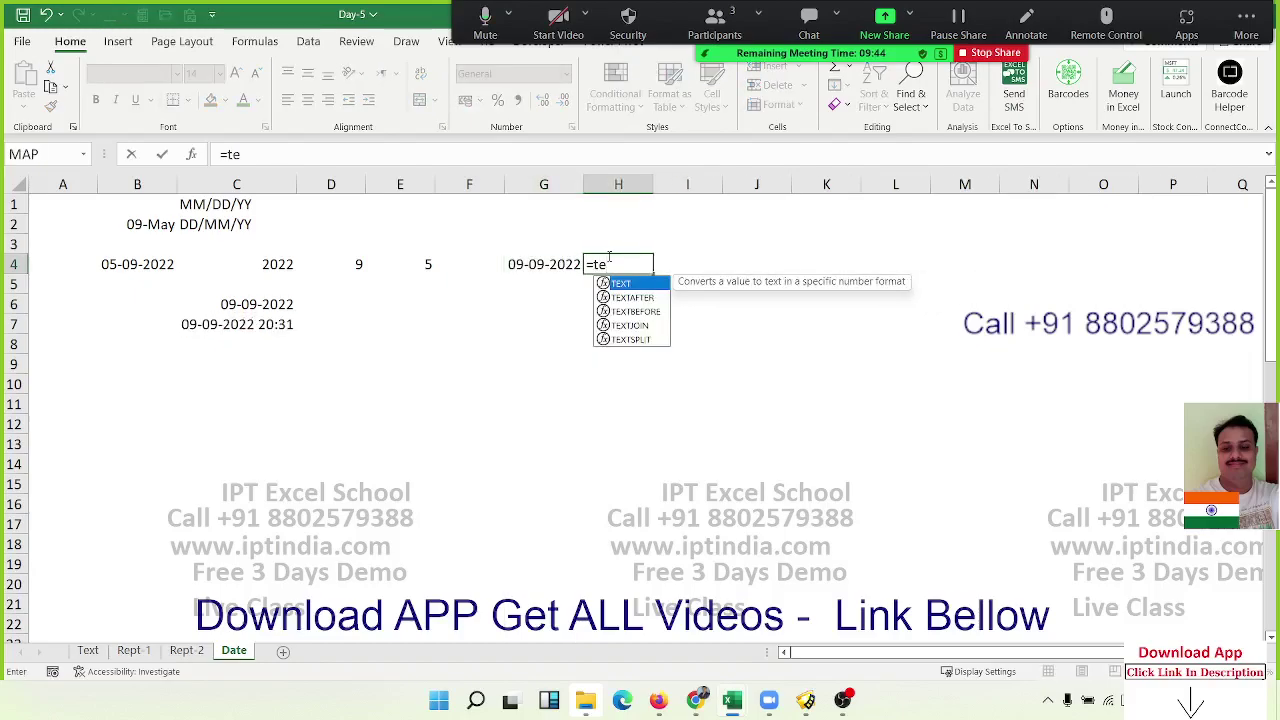
{"action": "key", "text": "Tab"}
{"action": "key", "text": "Left"}
{"action": "type", "text": ",\""}
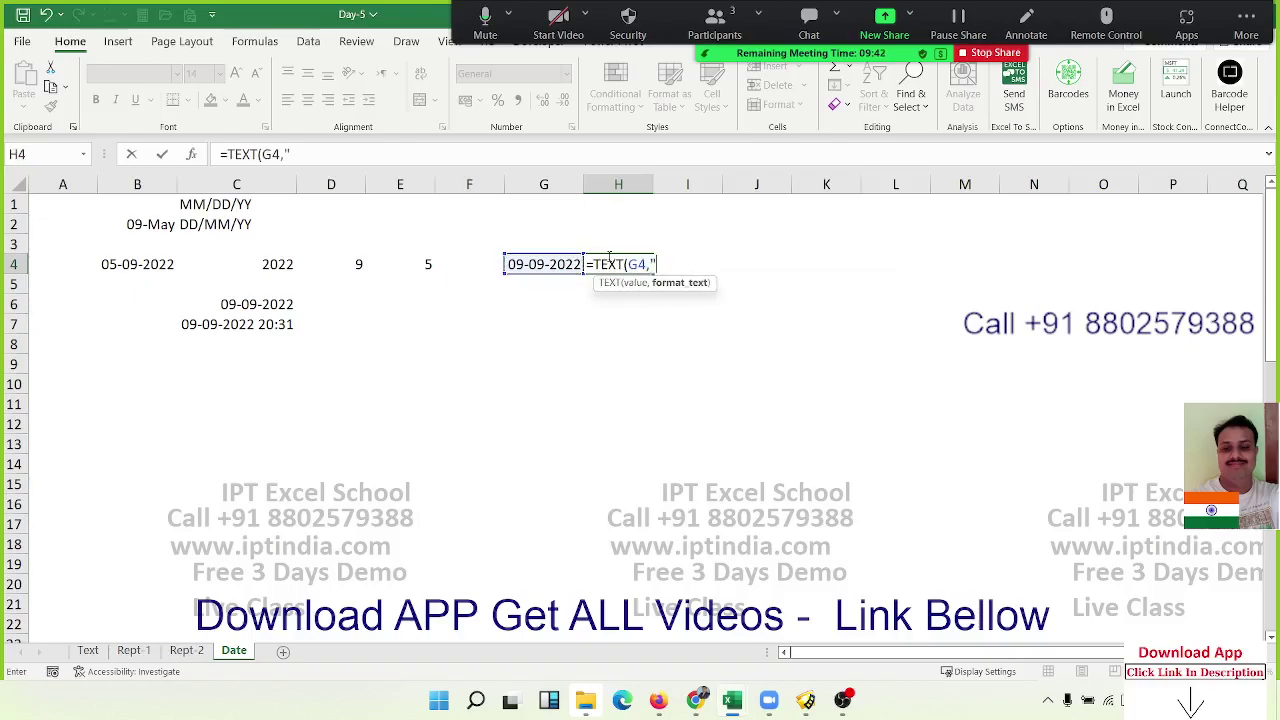
{"action": "type", "text": "D"}
{"action": "key", "text": "BackSpace"}
{"action": "type", "text": "M"}
{"action": "type", "text": "MM\""}
{"action": "key", "text": "Return"}
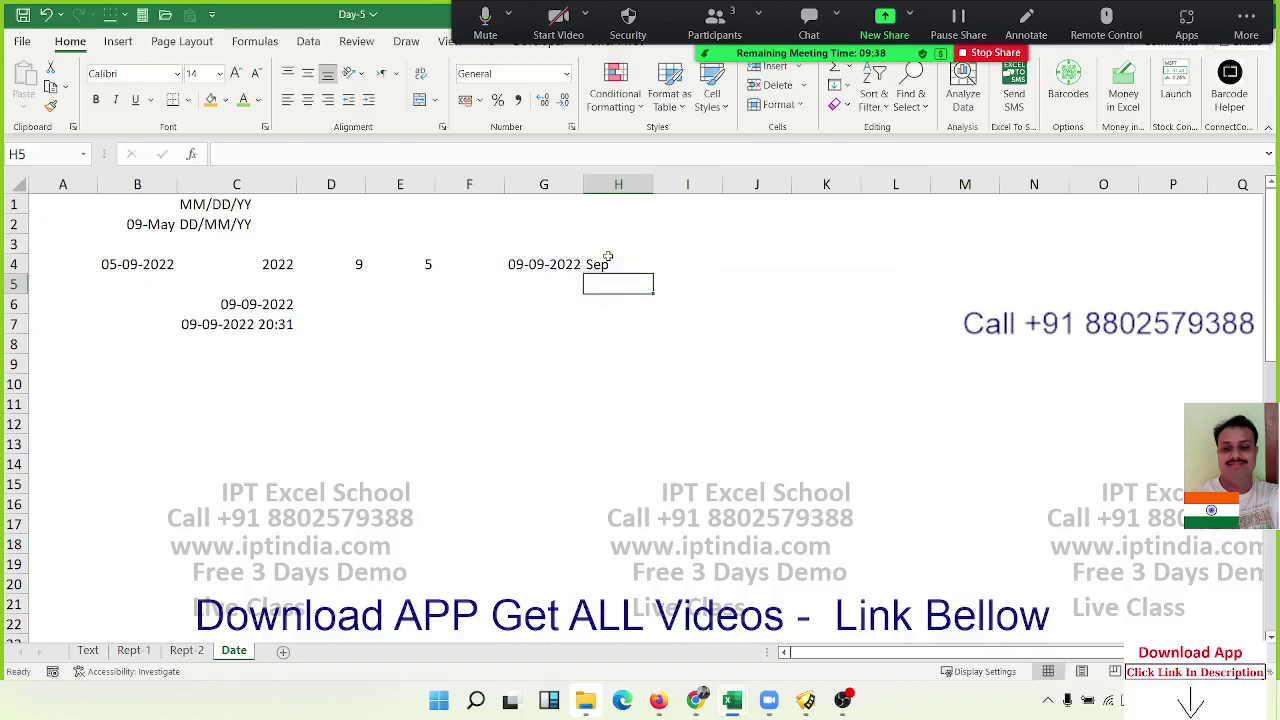
{"action": "left_click", "coordinate": [610, 260]}
Enter =TEXT(G4,"DDD") in I4 to show the weekday Fri.
{"action": "key", "text": "Right"}
{"action": "type", "text": "="}
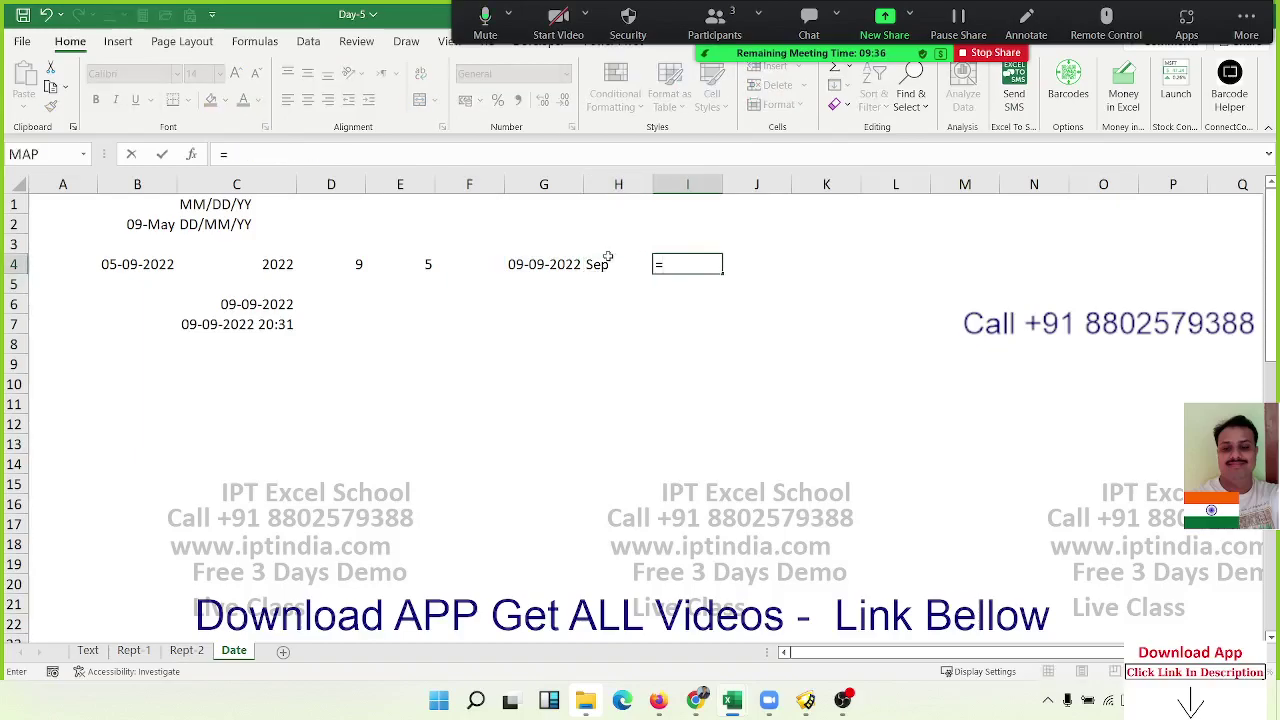
{"action": "type", "text": "te"}
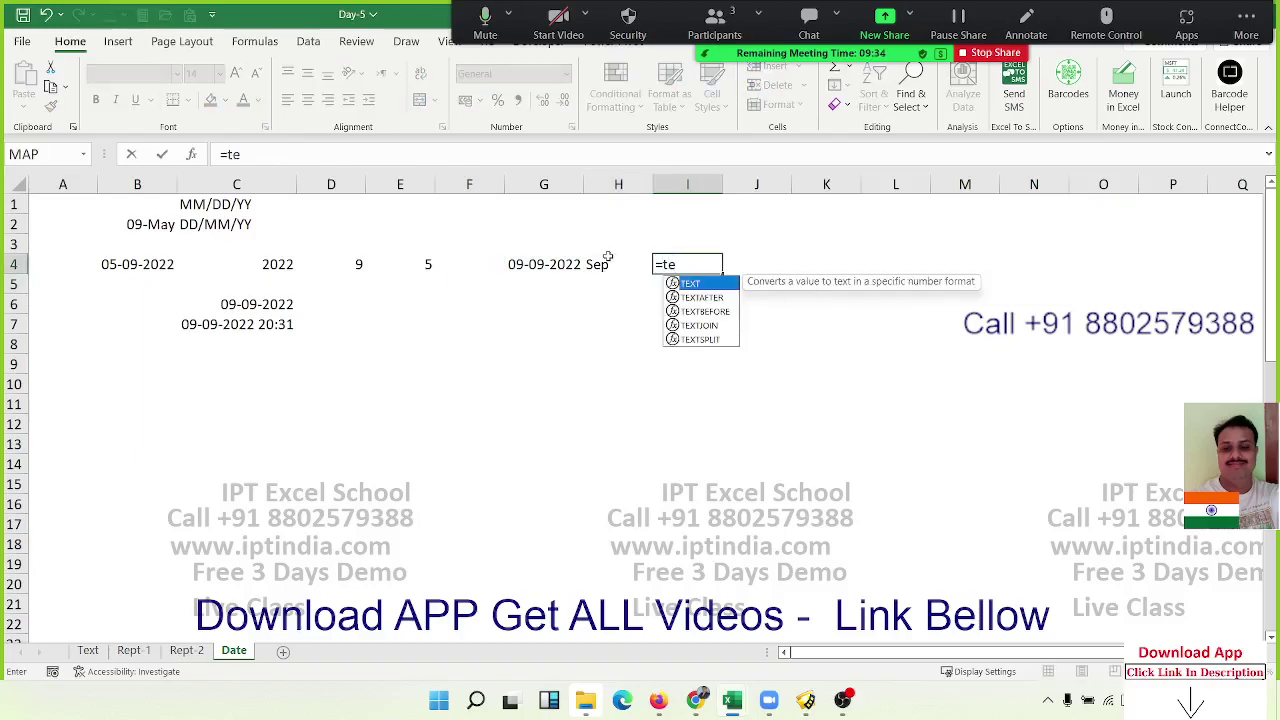
{"action": "key", "text": "Tab"}
{"action": "key", "text": "Left"}
{"action": "key", "text": "Left"}
{"action": "type", "text": ",\""}
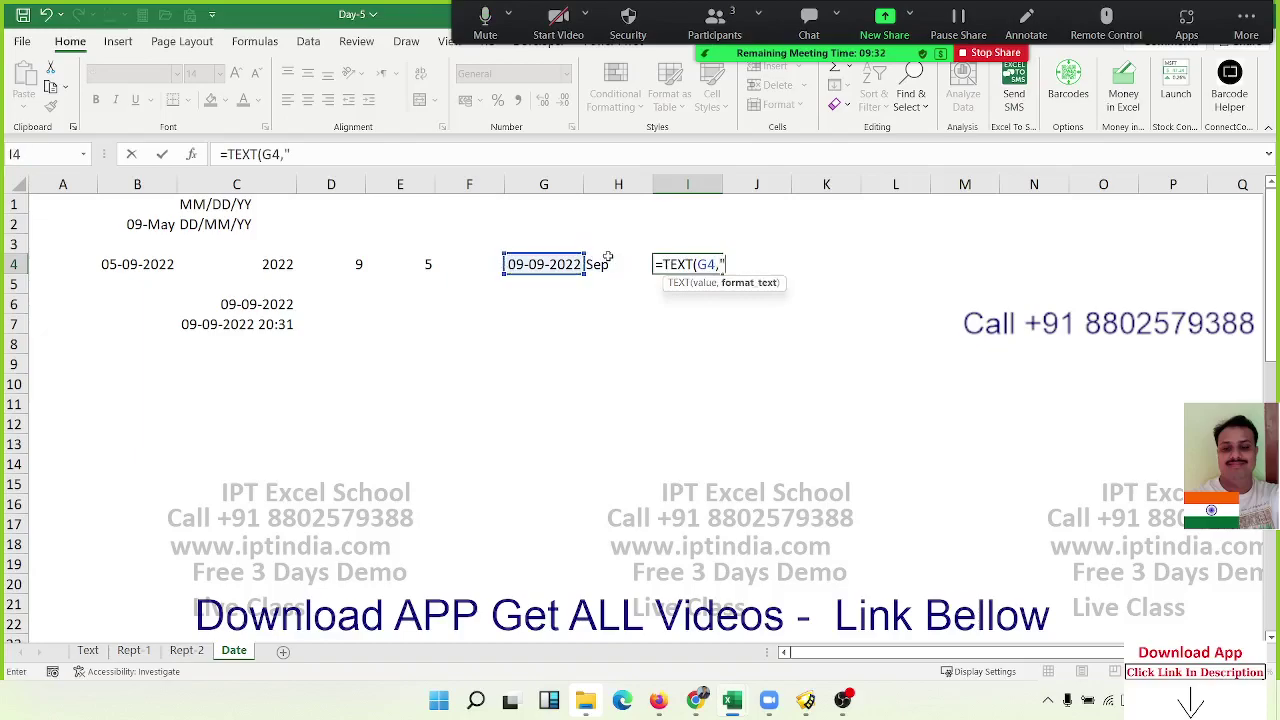
{"action": "type", "text": "DDD\""}
{"action": "key", "text": "Return"}
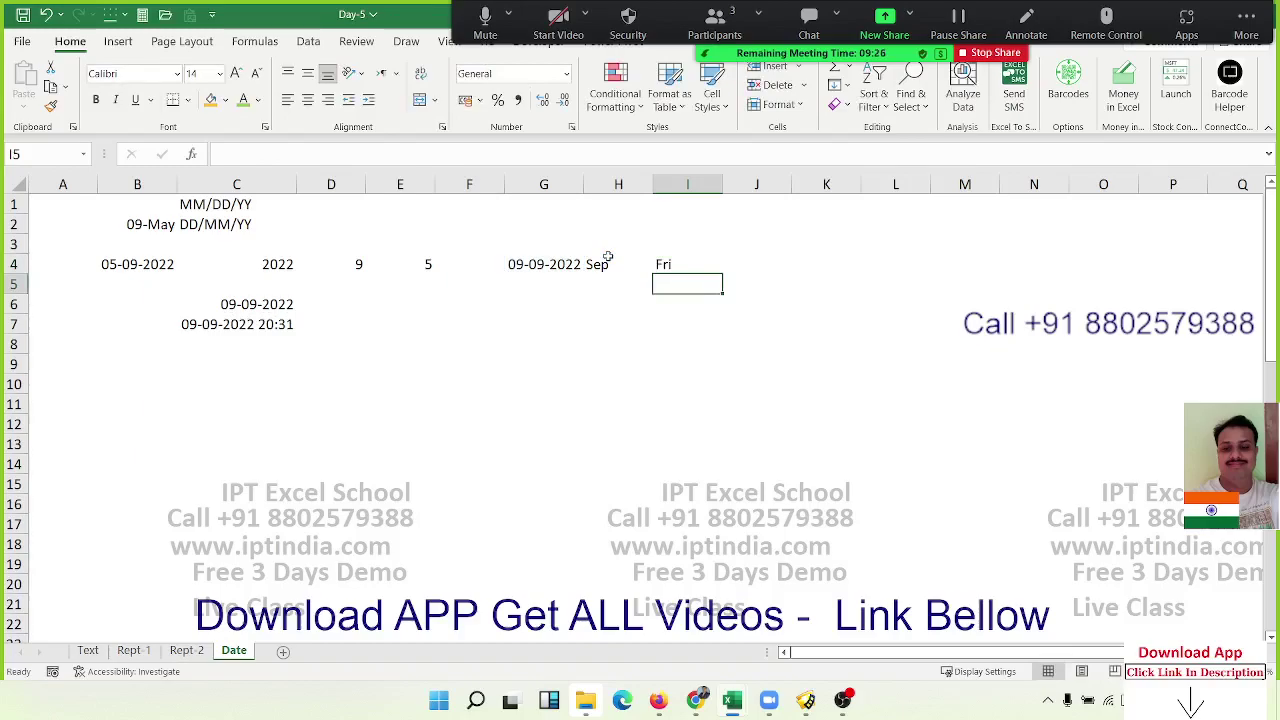
{"action": "left_click", "coordinate": [226, 302]}
Paste today's date into C9, enter 20 in D9, and =C9+D9 in E9 giving 29-09-2022.
{"action": "key", "text": "ctrl+c"}
{"action": "left_click", "coordinate": [231, 366]}
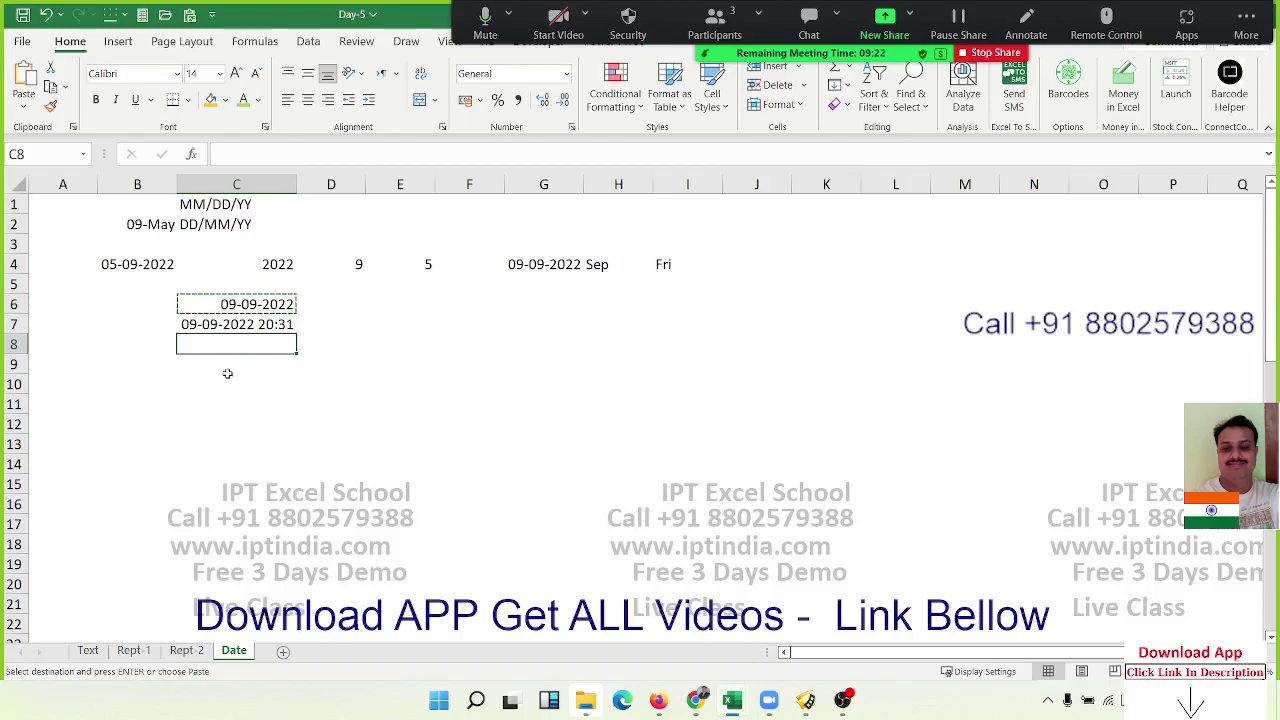
{"action": "key", "text": "ctrl+v"}
{"action": "key", "text": "Right"}
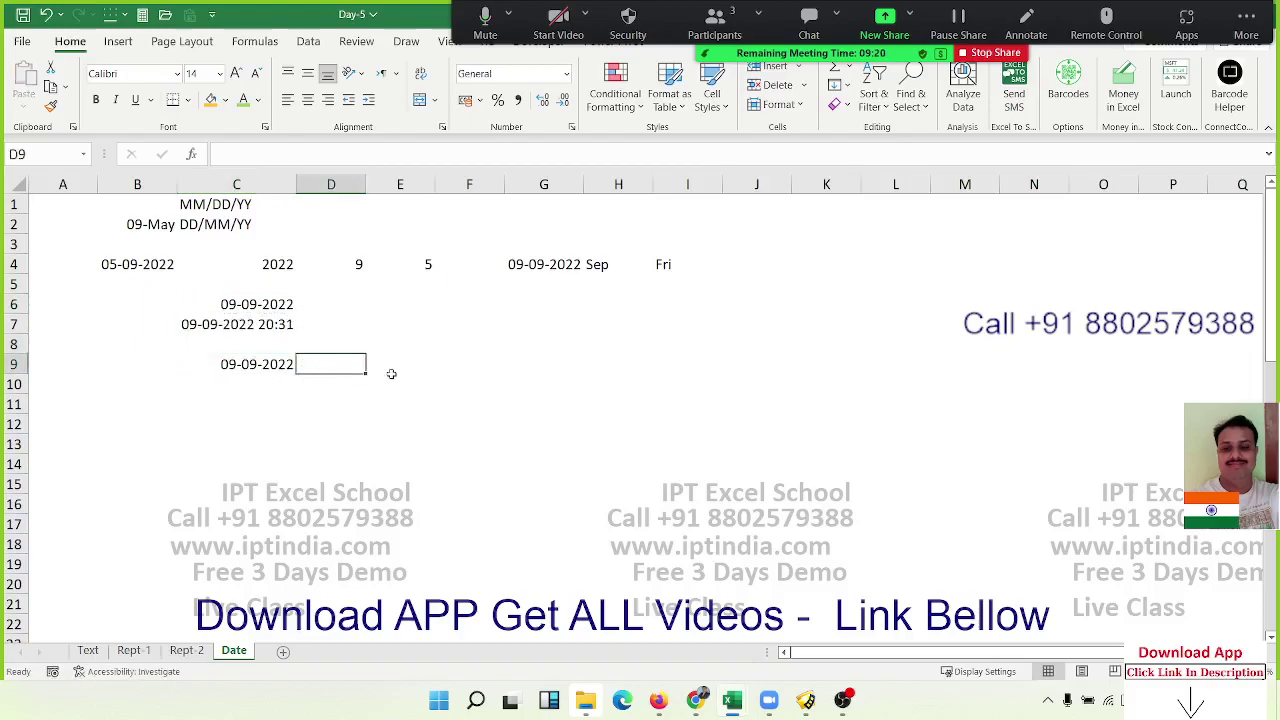
{"action": "key", "text": "Left"}
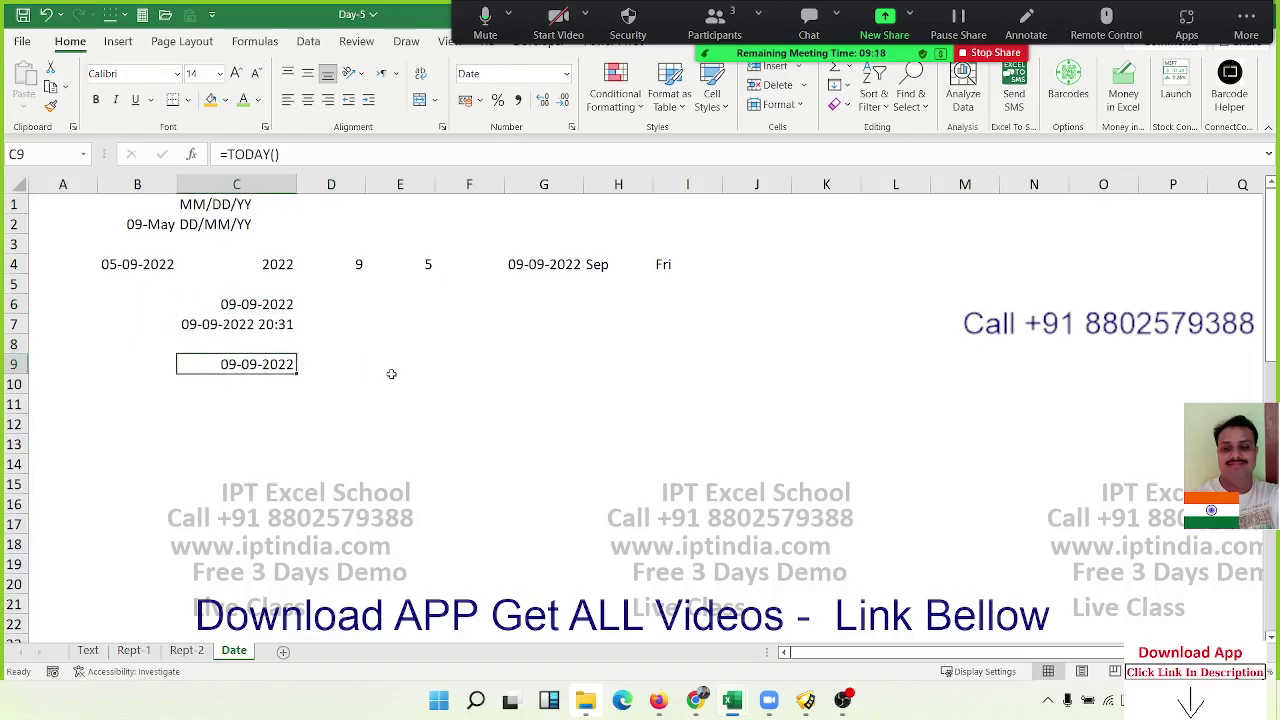
{"action": "key", "text": "Right"}
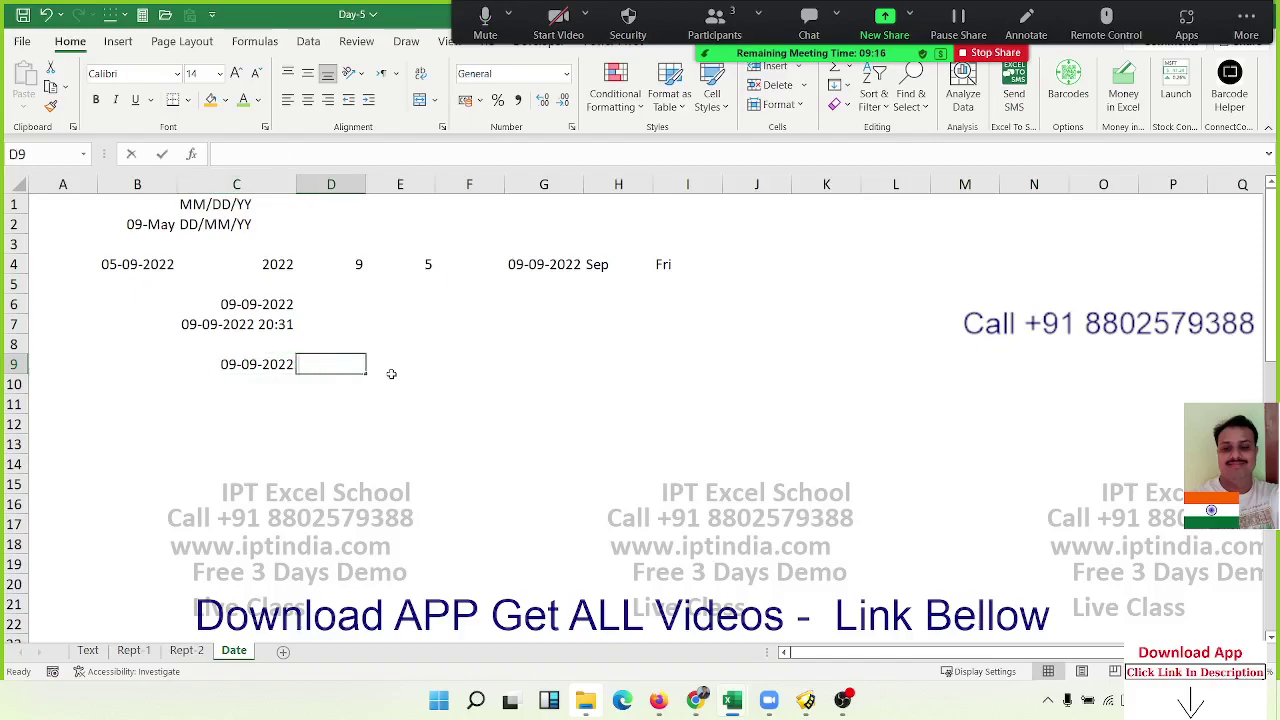
{"action": "type", "text": "20"}
{"action": "key", "text": "Right"}
{"action": "type", "text": "="}
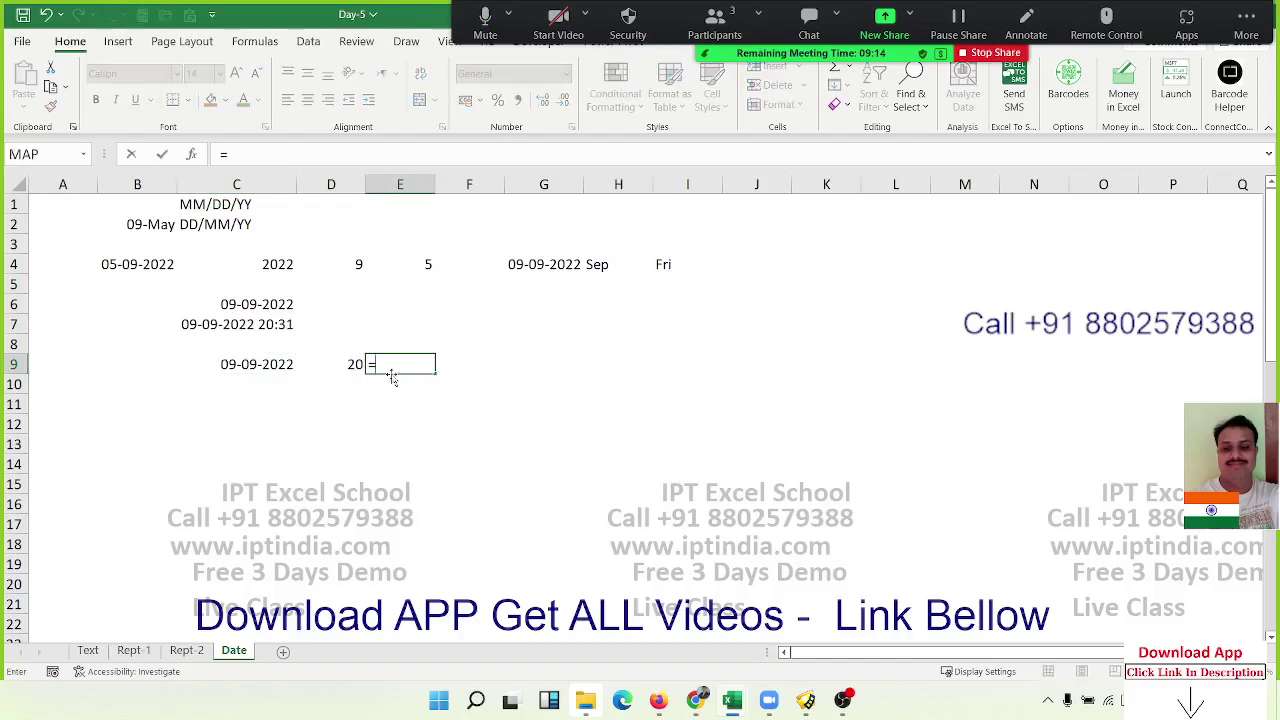
{"action": "key", "text": "Left"}
{"action": "key", "text": "Left"}
{"action": "type", "text": "+"}
{"action": "key", "text": "Left"}
{"action": "key", "text": "Return"}
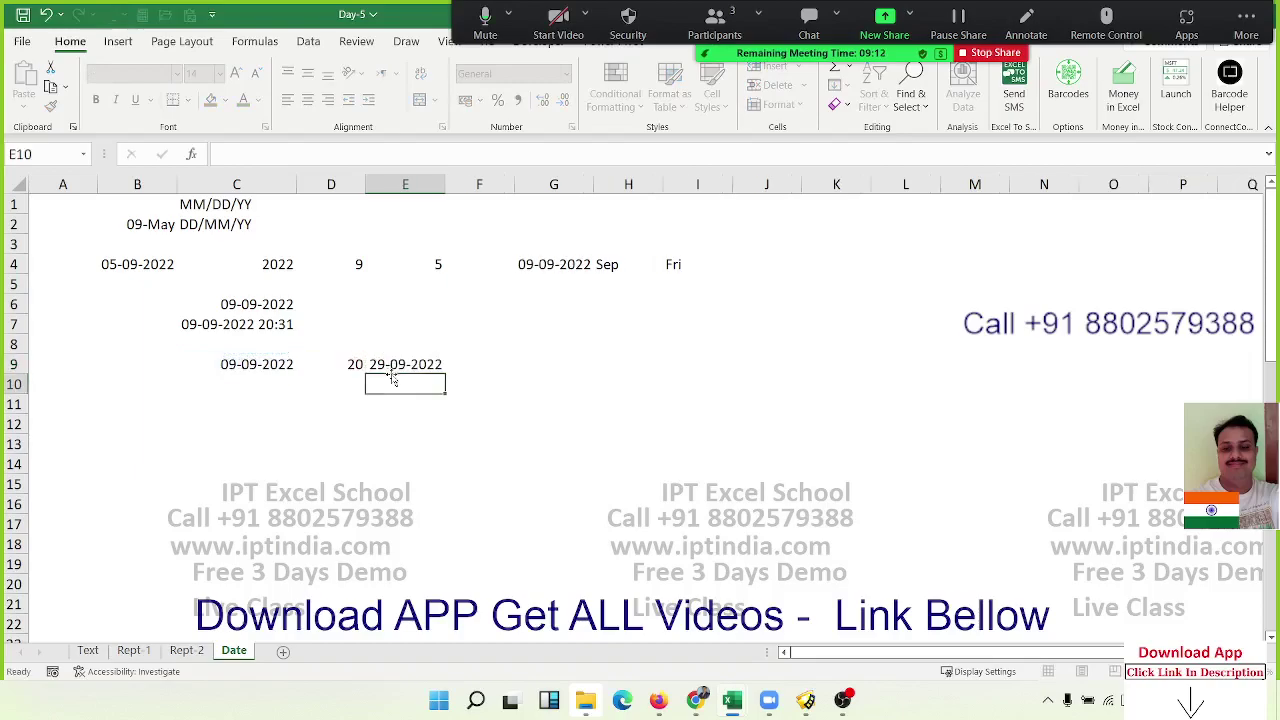
{"action": "key", "text": "Up"}
Fill today's date down into C10 and enter 3 in D10.
{"action": "key", "text": "Down"}
{"action": "key", "text": "Left"}
{"action": "key", "text": "Left"}
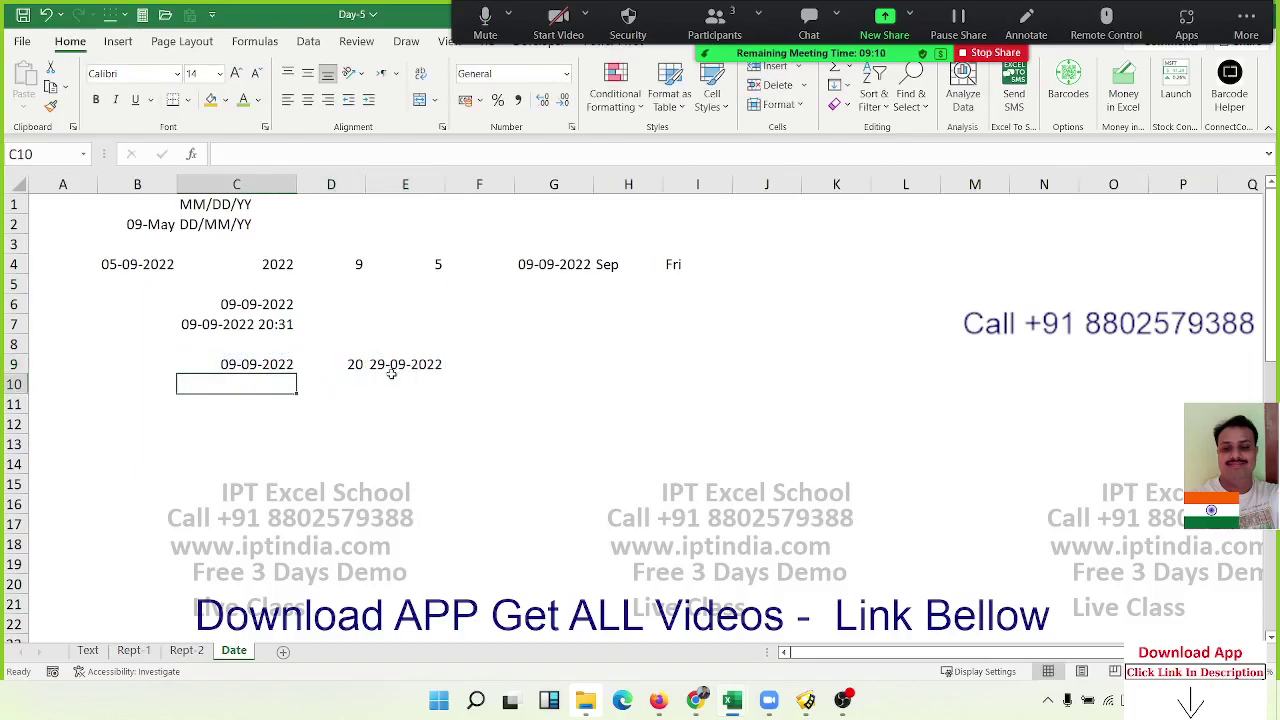
{"action": "key", "text": "ctrl+d"}
{"action": "key", "text": "Right"}
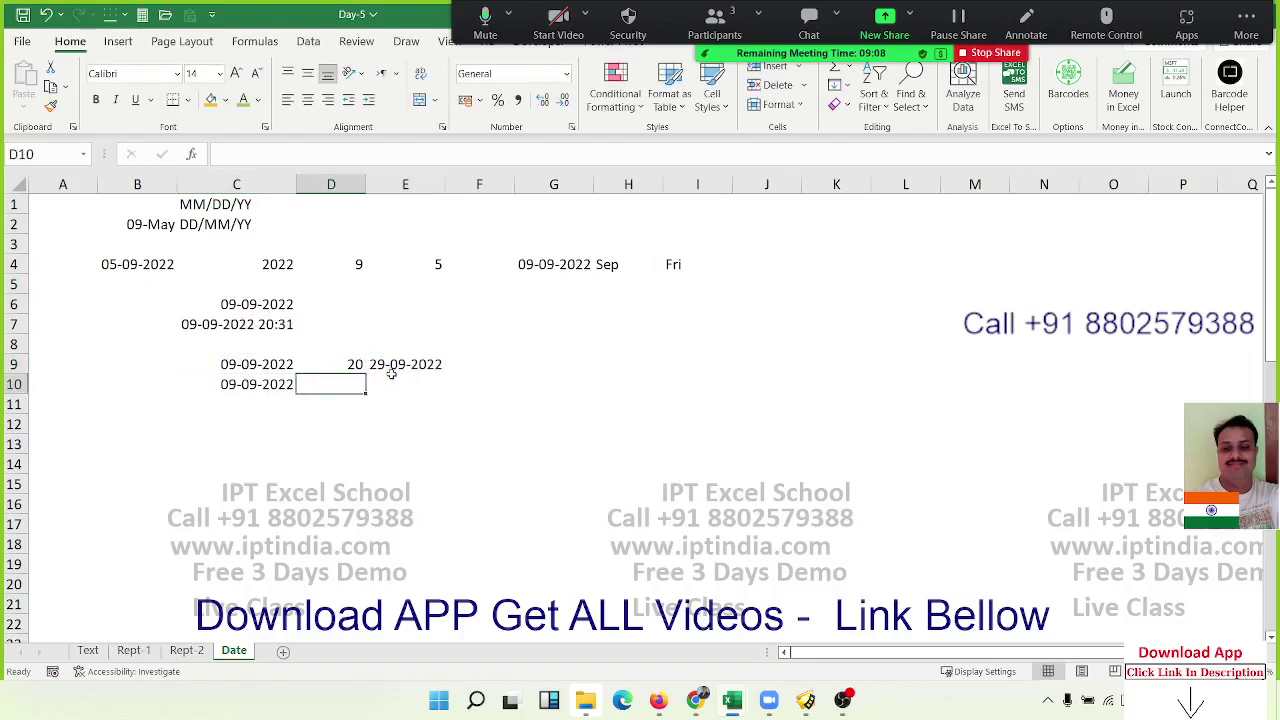
{"action": "type", "text": "3"}
{"action": "key", "text": "Tab"}
Label row 9 with Add in B9.
{"action": "key", "text": "Left"}
{"action": "key", "text": "Left"}
{"action": "key", "text": "Left"}
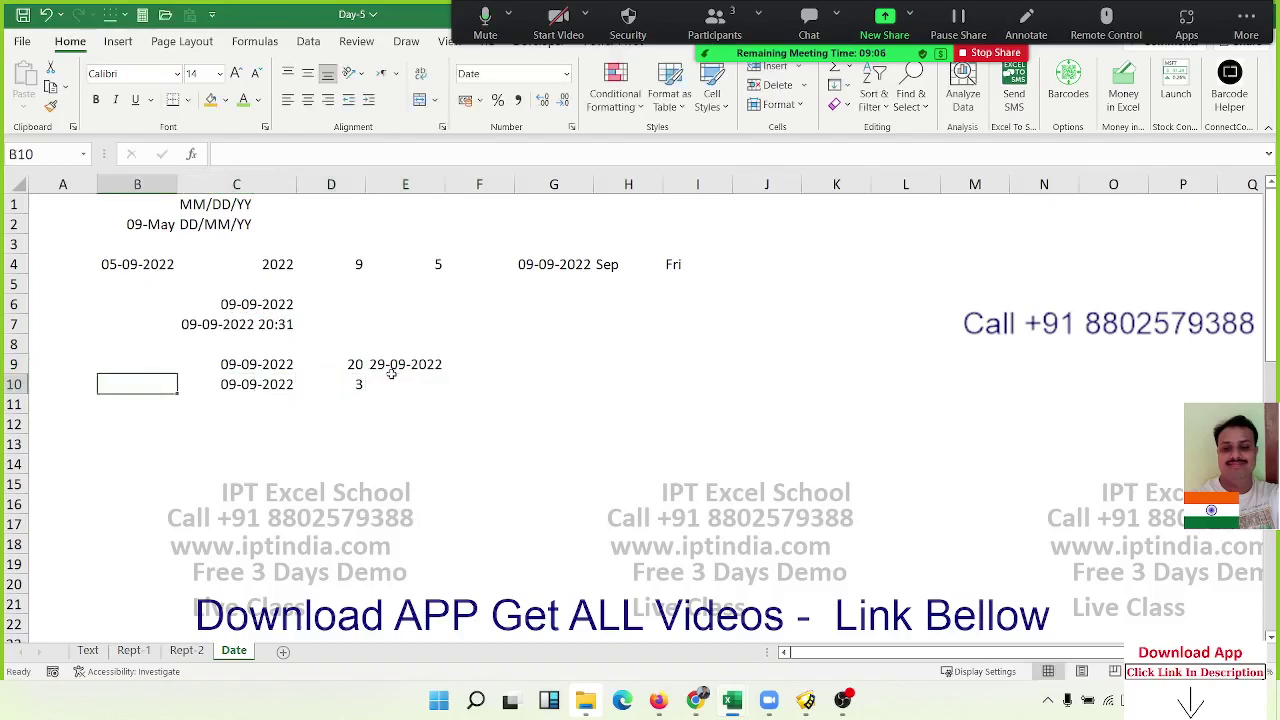
{"action": "key", "text": "Up"}
{"action": "key", "text": "Up"}
{"action": "key", "text": "Down"}
{"action": "key", "text": "Down"}
{"action": "key", "text": "Up"}
{"action": "type", "text": "Add"}
{"action": "key", "text": "Return"}
{"action": "key", "text": "Up"}
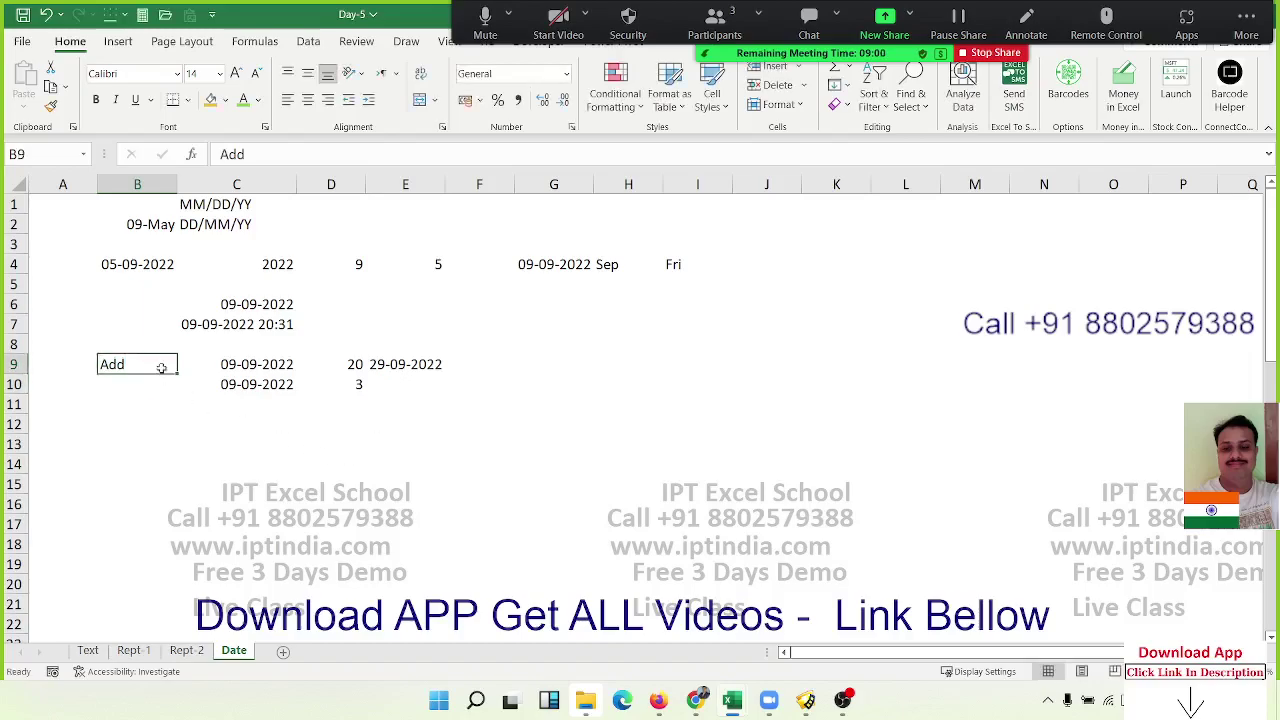
Change the labels to Add Days in B9 and Add Month in B10.
{"action": "double_click", "coordinate": [159, 365]}
{"action": "type", "text": "ays"}
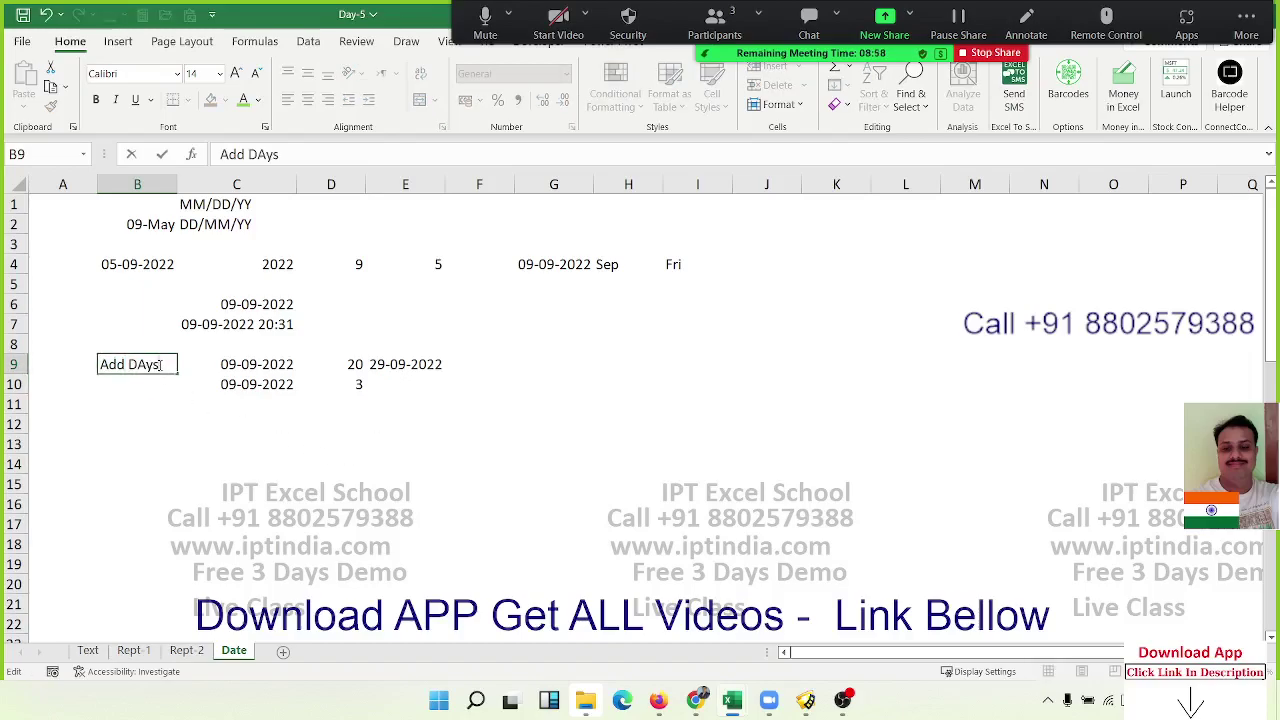
{"action": "key", "text": "Return"}
{"action": "type", "text": "Add "}
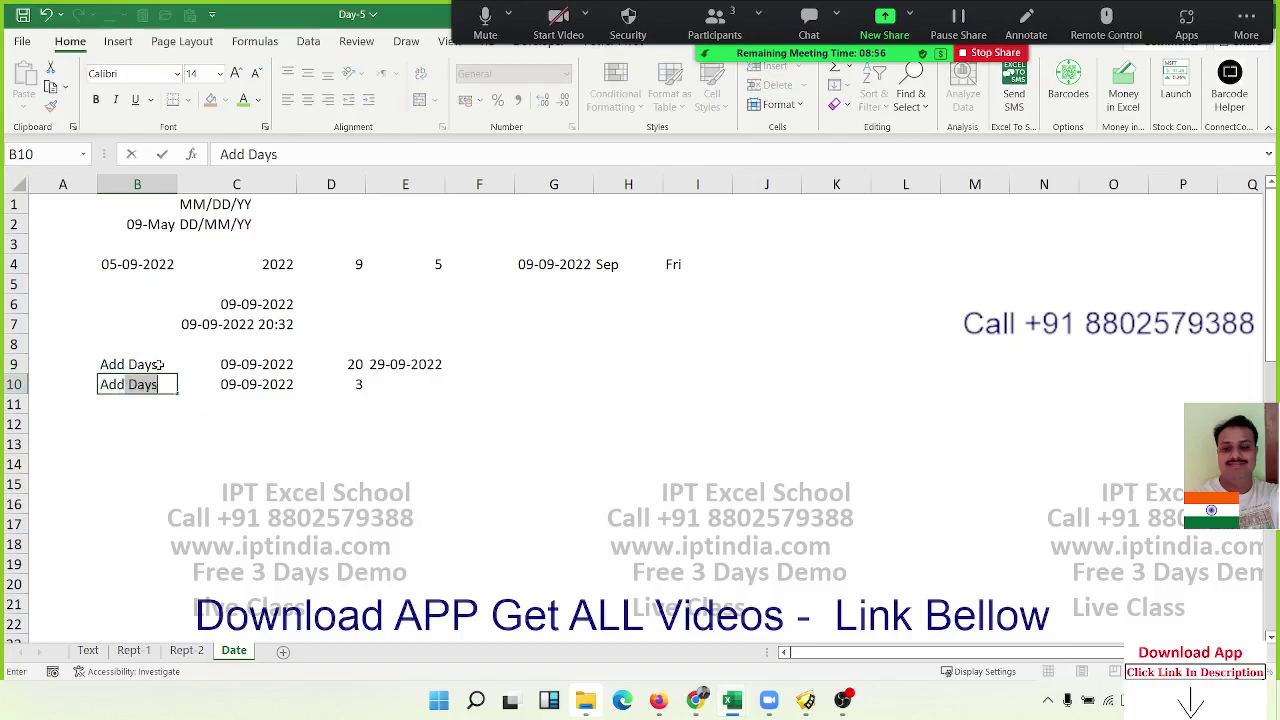
{"action": "type", "text": "<"}
{"action": "key", "text": "BackSpace"}
{"action": "type", "text": "M"}
{"action": "type", "text": "onth"}
{"action": "key", "text": "Return"}
Re-enter 3 as the months value in D10.
{"action": "key", "text": "Up"}
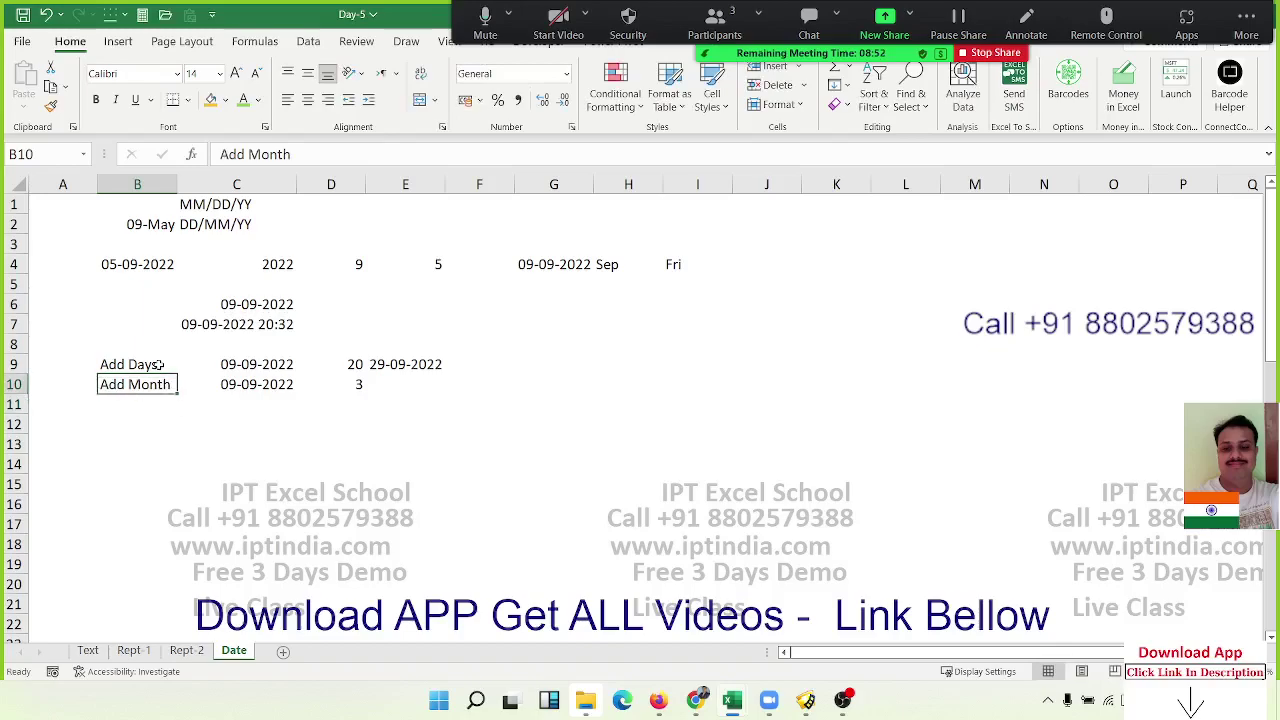
{"action": "key", "text": "Right"}
{"action": "key", "text": "Right"}
{"action": "key", "text": "Right"}
{"action": "key", "text": "Left"}
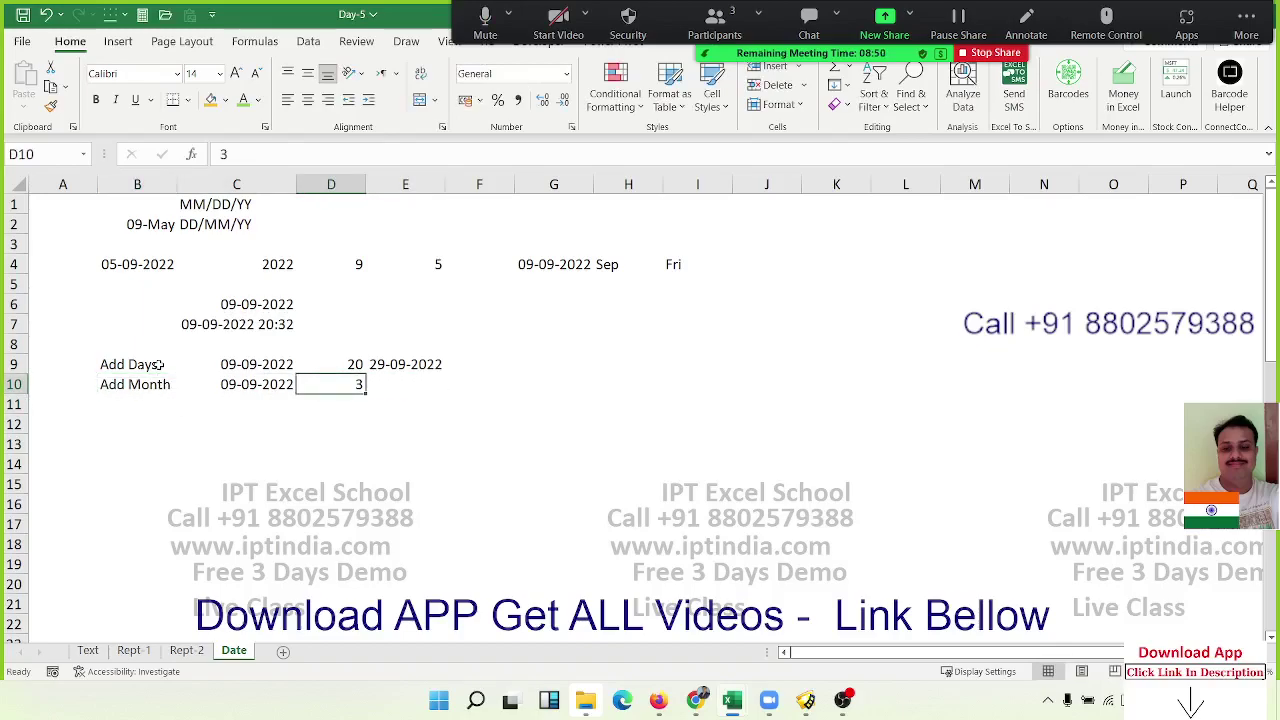
{"action": "key", "text": "Delete"}
{"action": "type", "text": "3"}
{"action": "key", "text": "Right"}
Enter =EDATE(C10,D10) in E10 and format it as a date, showing 09-Dec-22.
{"action": "type", "text": "=e"}
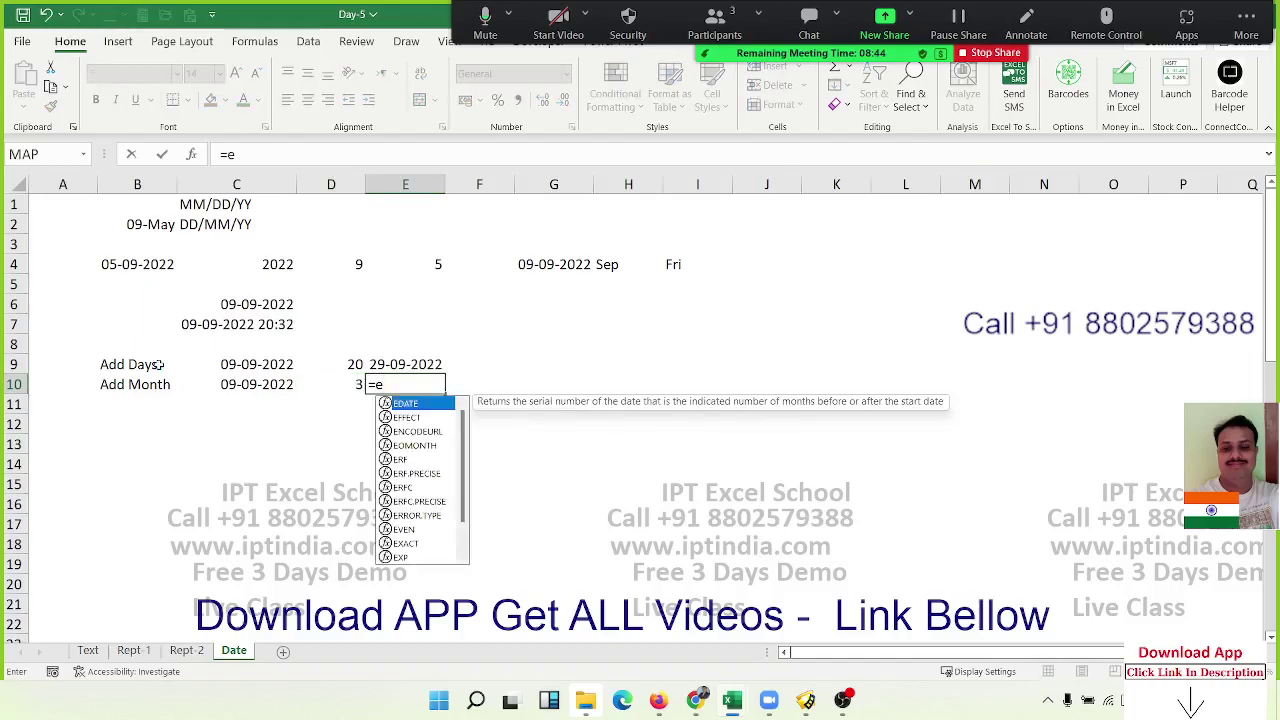
{"action": "key", "text": "Tab"}
{"action": "key", "text": "Left"}
{"action": "key", "text": "Left"}
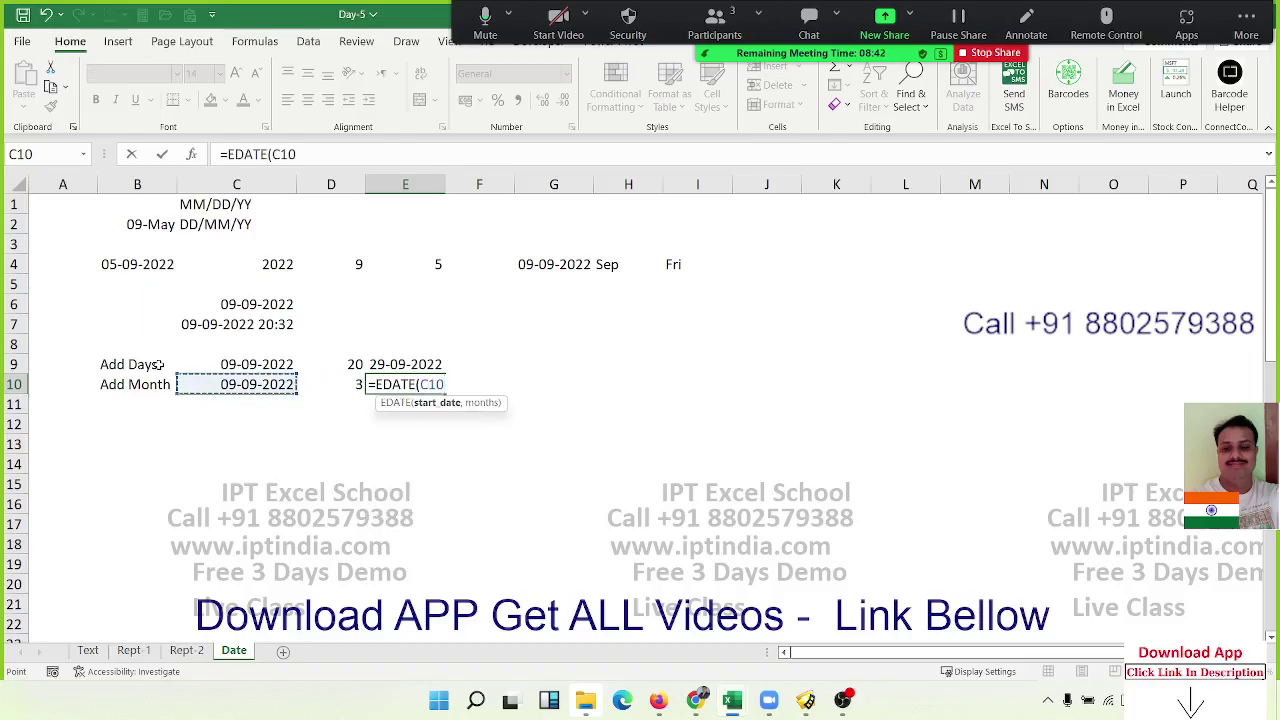
{"action": "type", "text": ","}
{"action": "key", "text": "Right"}
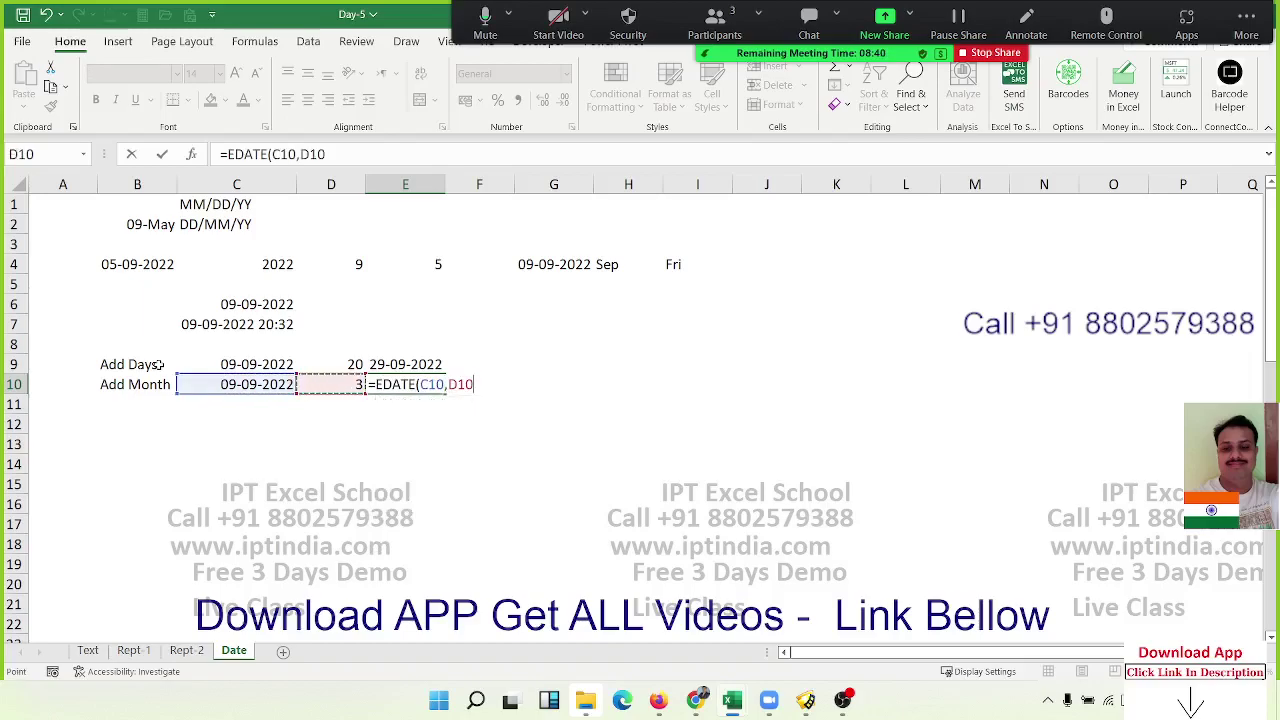
{"action": "key", "text": "Return"}
{"action": "key", "text": "Up"}
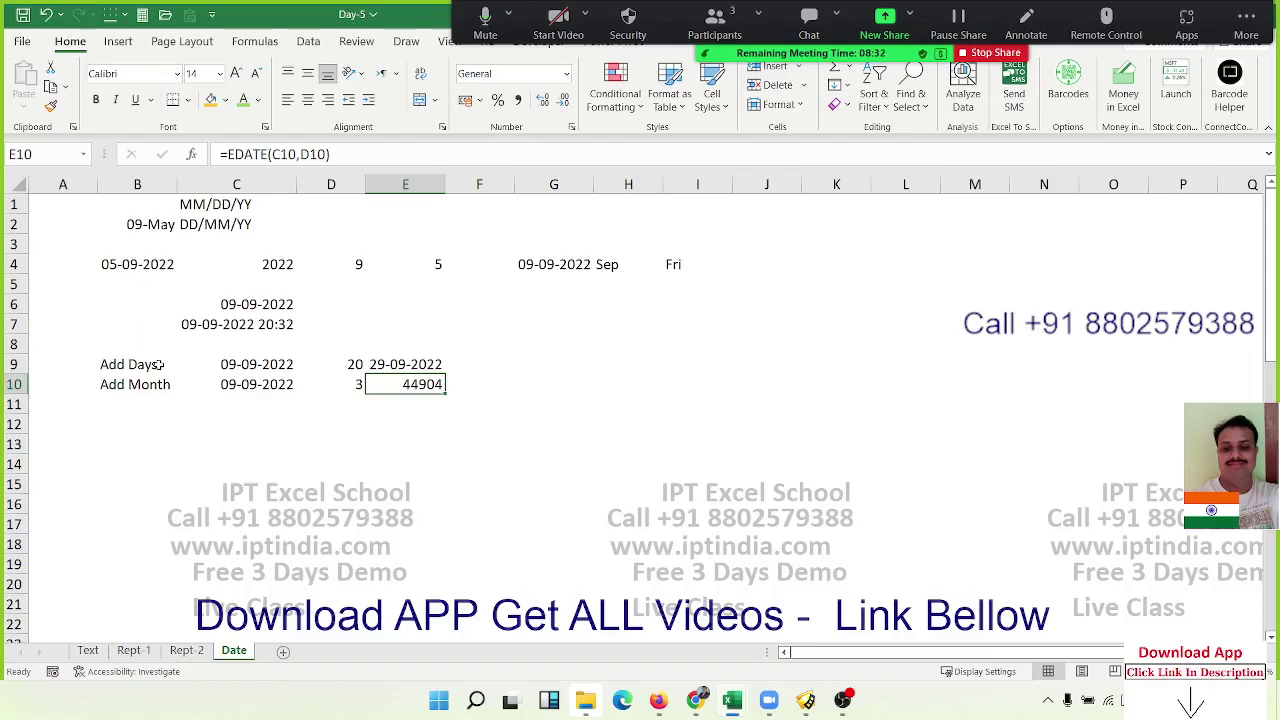
{"action": "key", "text": "ctrl+shift+3"}
{"action": "left_click", "coordinate": [464, 378]}
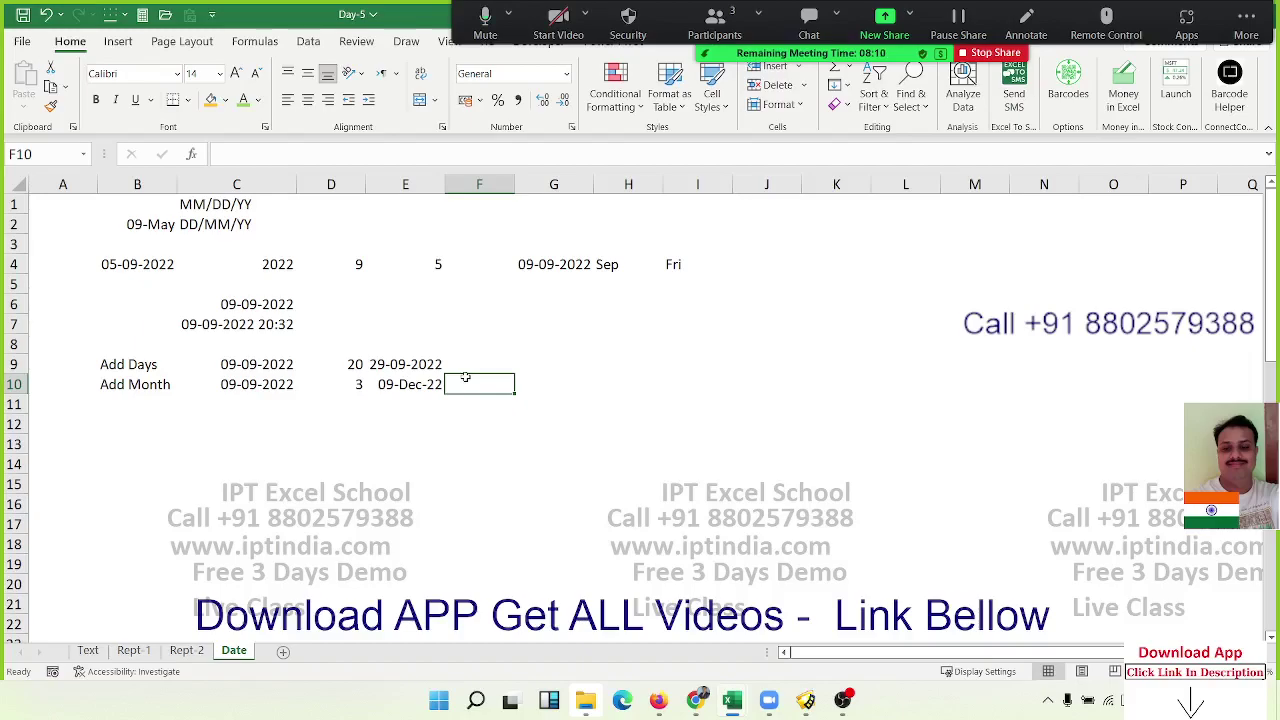
Enter the date 5/9 (05-Sep) in K2 and fill it down through K8.
{"action": "left_click", "coordinate": [783, 222]}
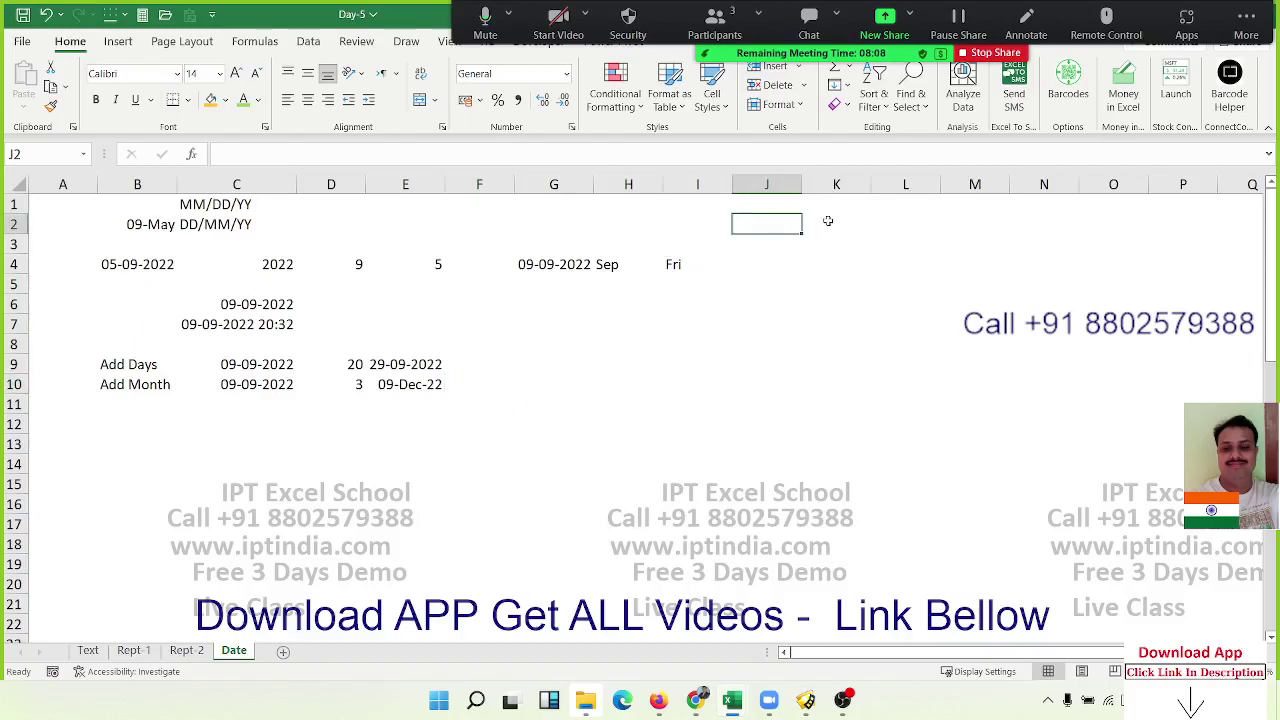
{"action": "left_click", "coordinate": [828, 221]}
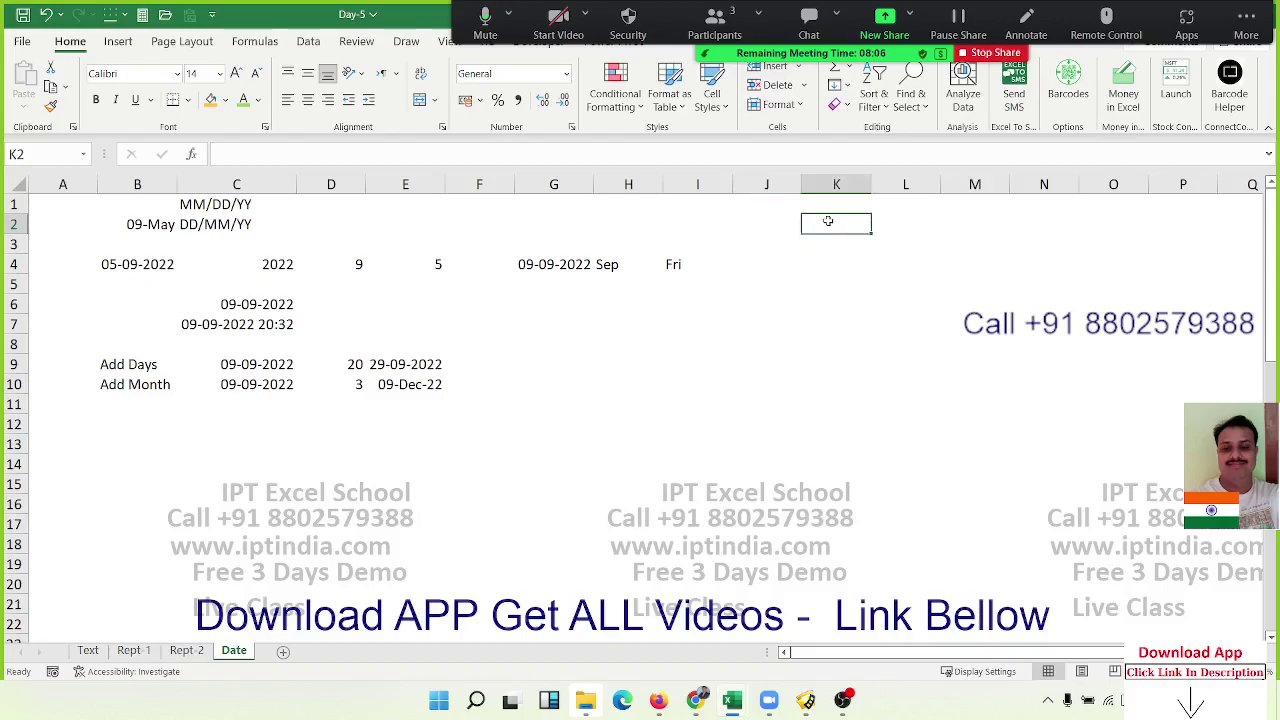
{"action": "type", "text": "5"}
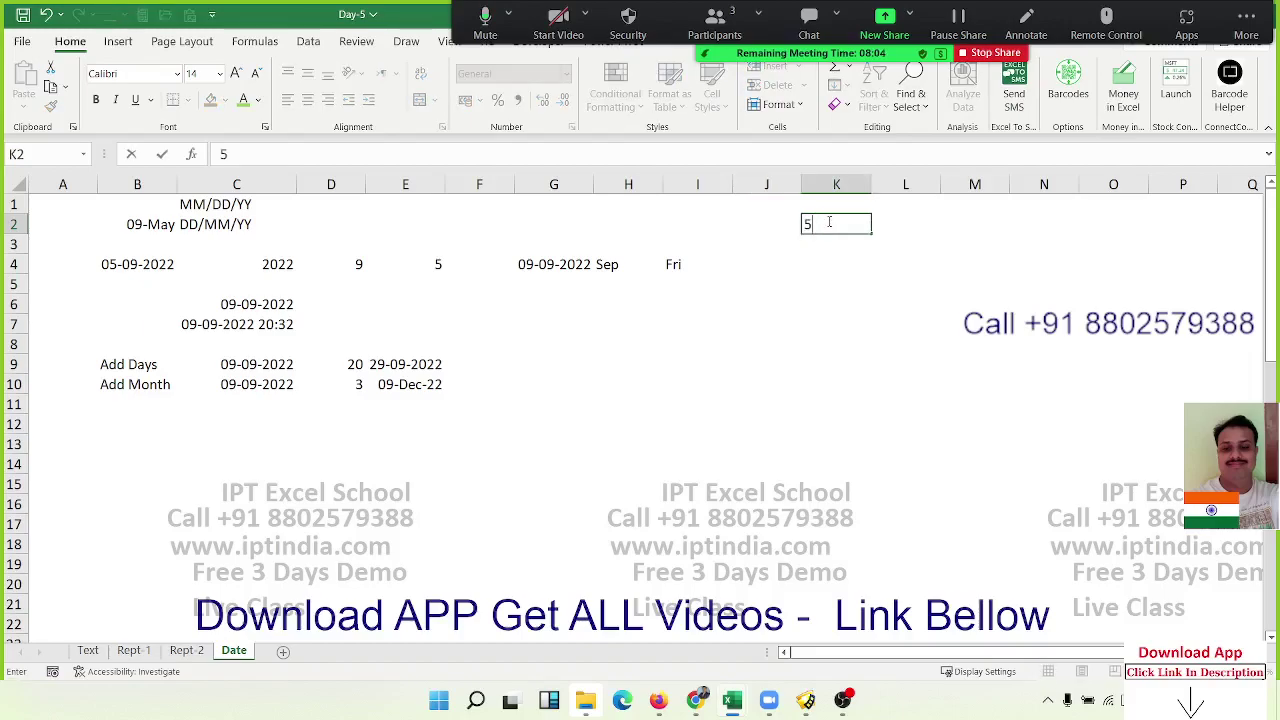
{"action": "type", "text": "/5"}
{"action": "key", "text": "BackSpace"}
{"action": "type", "text": "9"}
{"action": "key", "text": "Return"}
{"action": "left_click", "coordinate": [828, 223]}
{"action": "left_click_drag", "start_coordinate": [828, 223], "coordinate": [836, 344]}
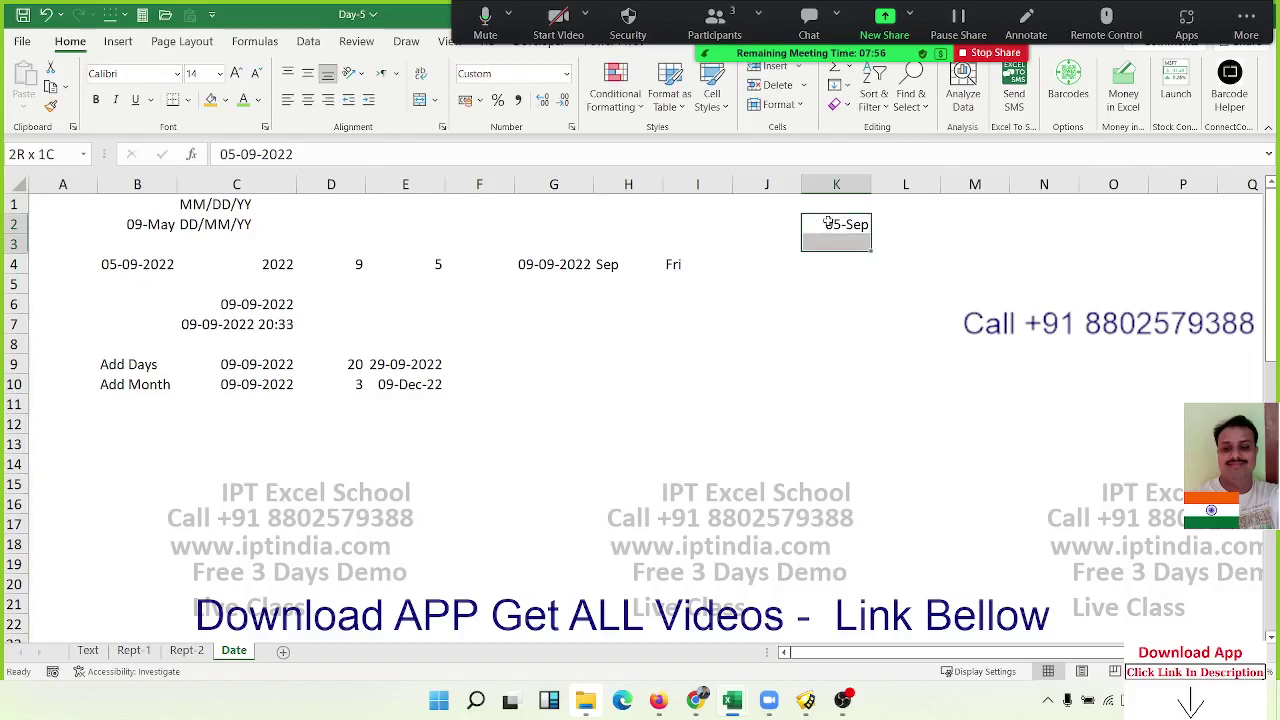
{"action": "key", "text": "ctrl+d"}
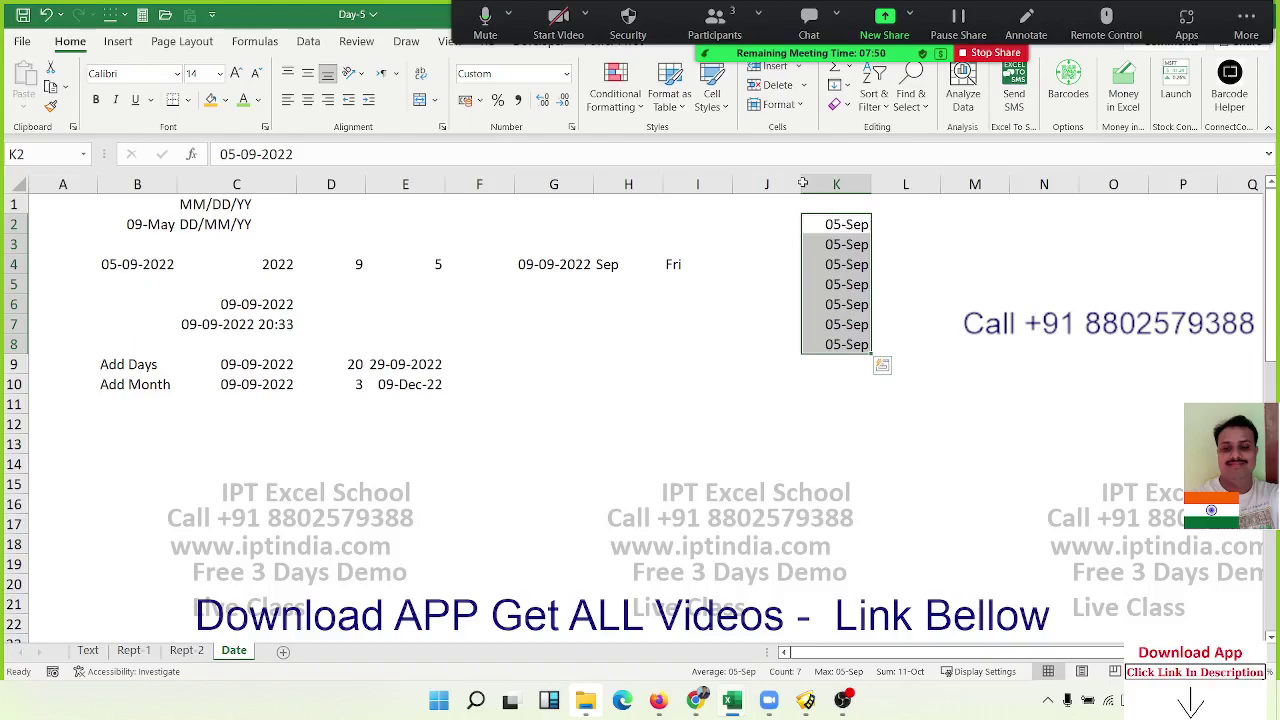
Reconvert K2:K8 with Text to Columns using the MDY date order, so they read 09-May.
{"action": "left_click", "coordinate": [308, 41]}
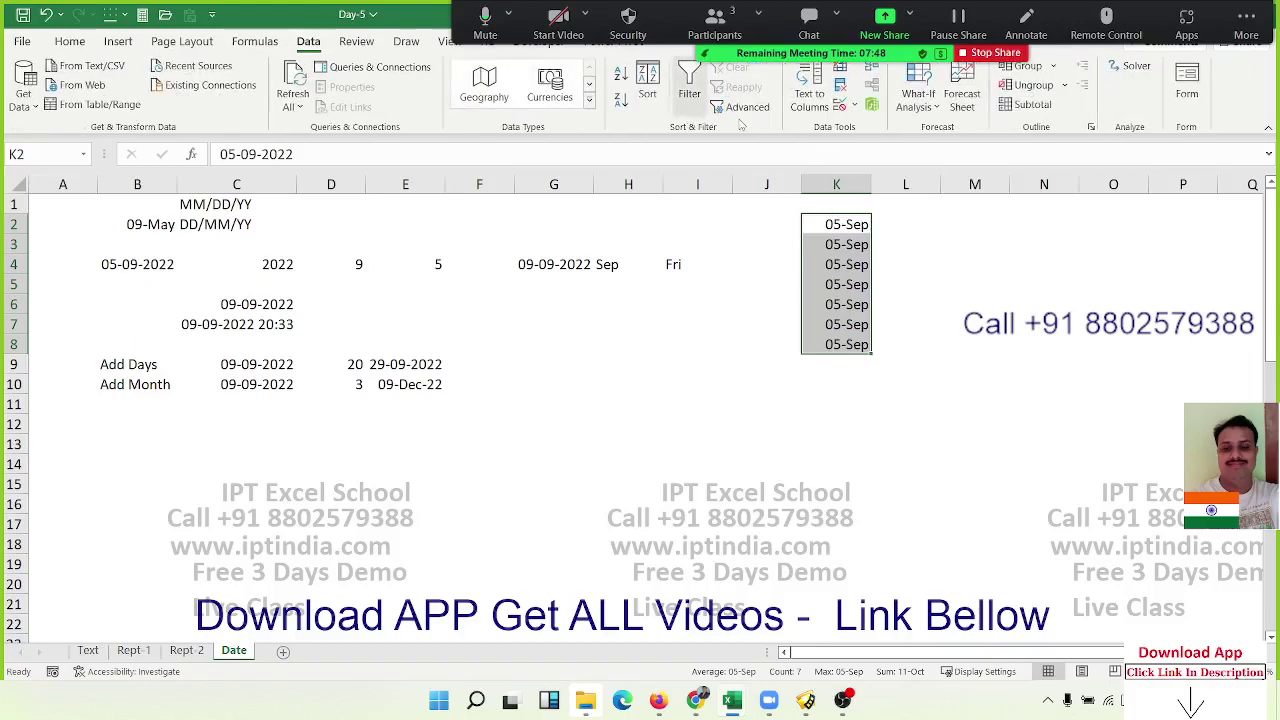
{"action": "left_click", "coordinate": [812, 100]}
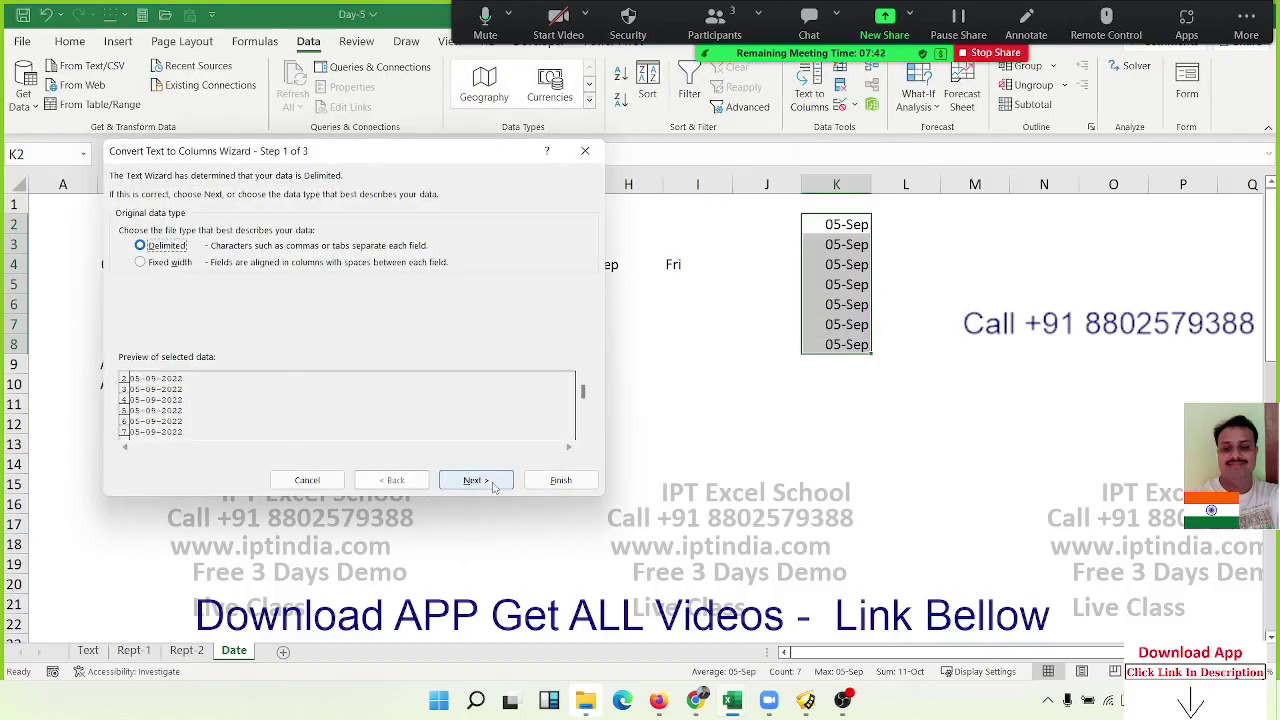
{"action": "left_click", "coordinate": [486, 481]}
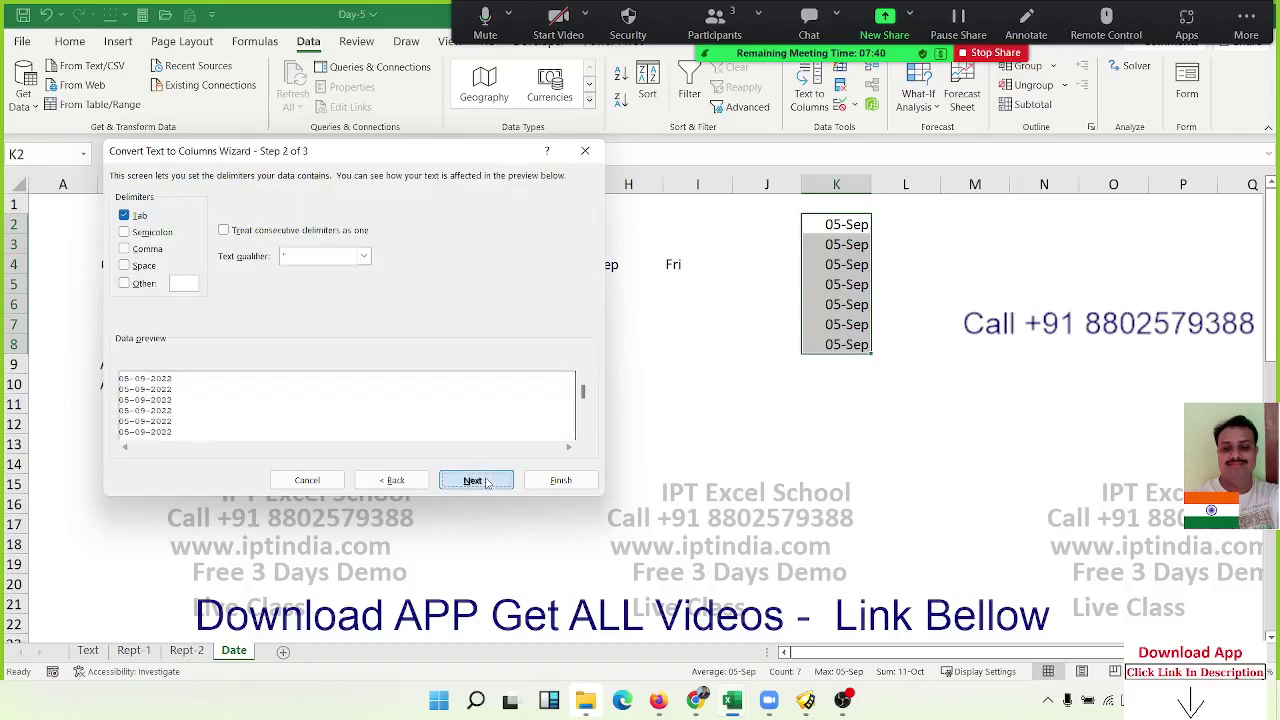
{"action": "left_click", "coordinate": [486, 481]}
{"action": "left_click", "coordinate": [209, 250]}
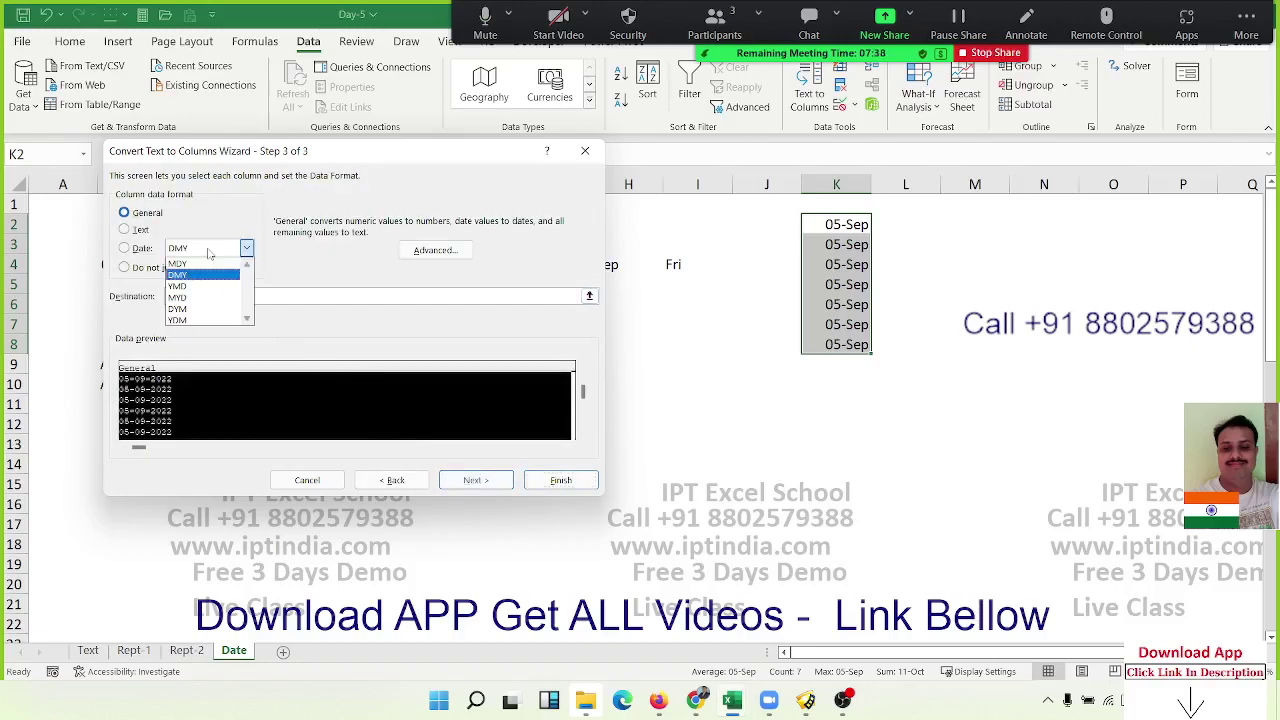
{"action": "left_click", "coordinate": [206, 264]}
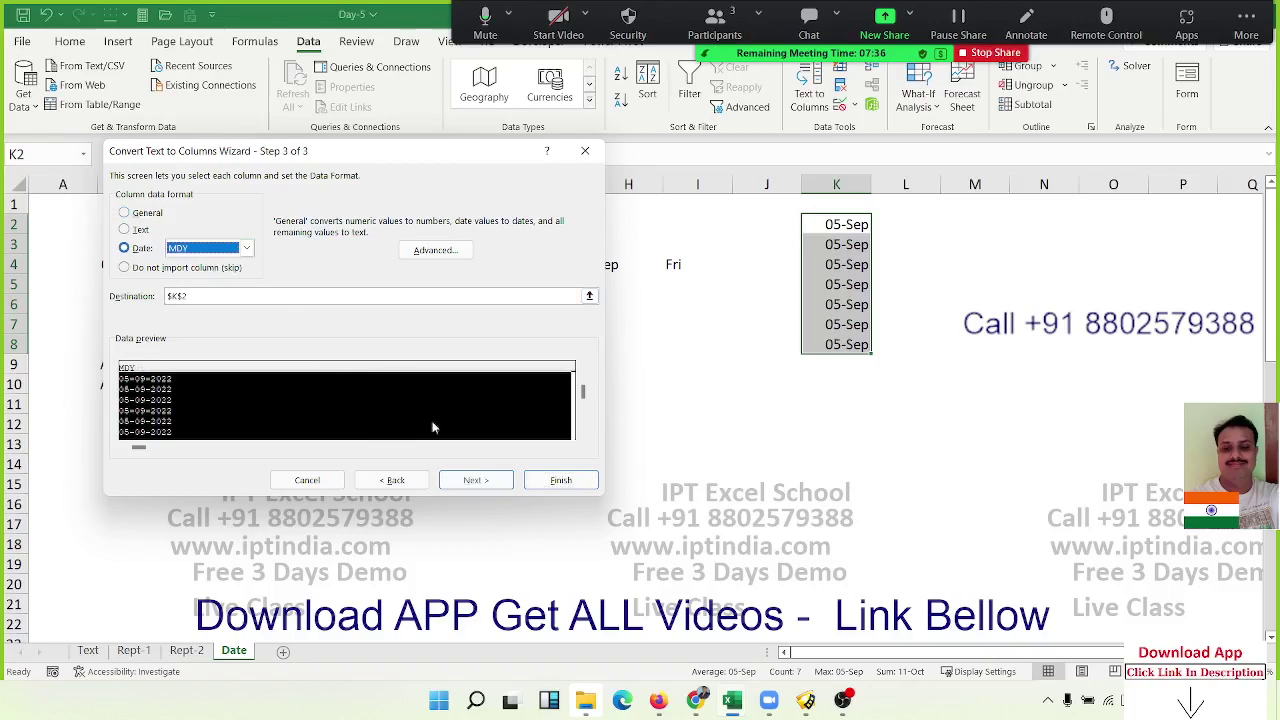
{"action": "left_click", "coordinate": [548, 481]}
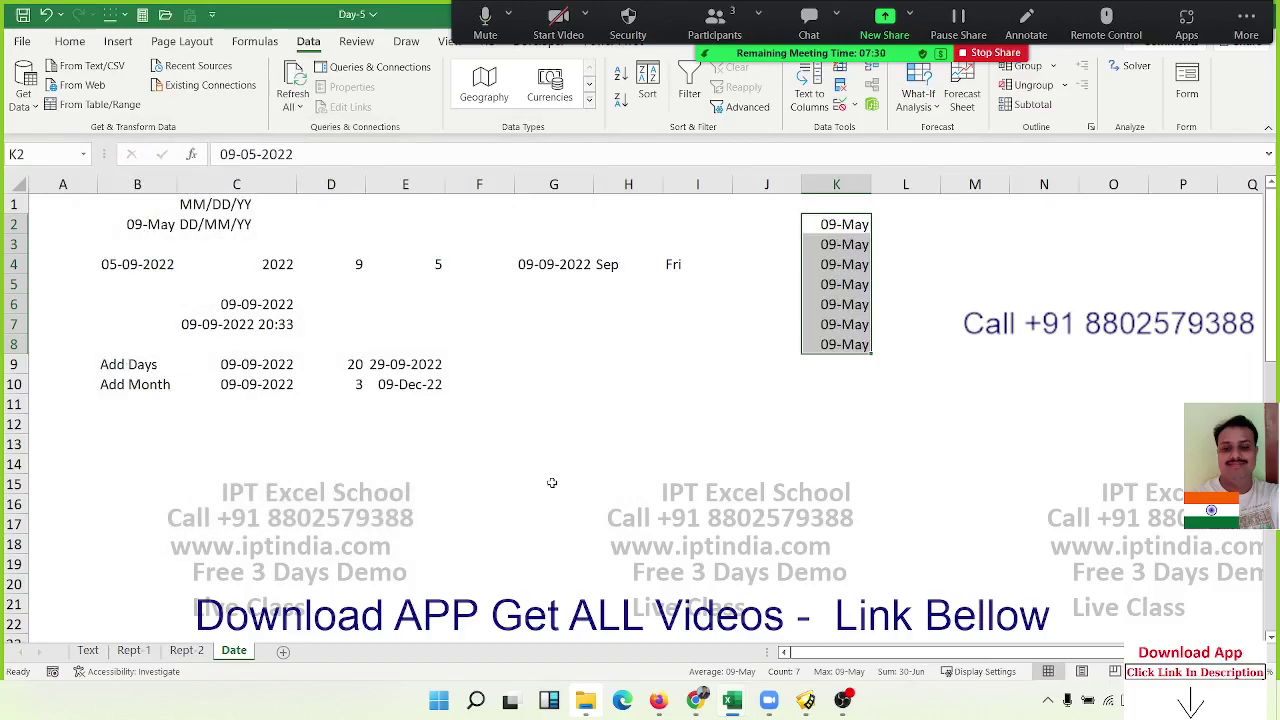
{"action": "left_click", "coordinate": [210, 440]}
Check E10's EDATE formula and enter -3 months in D10.
{"action": "double_click", "coordinate": [390, 384]}
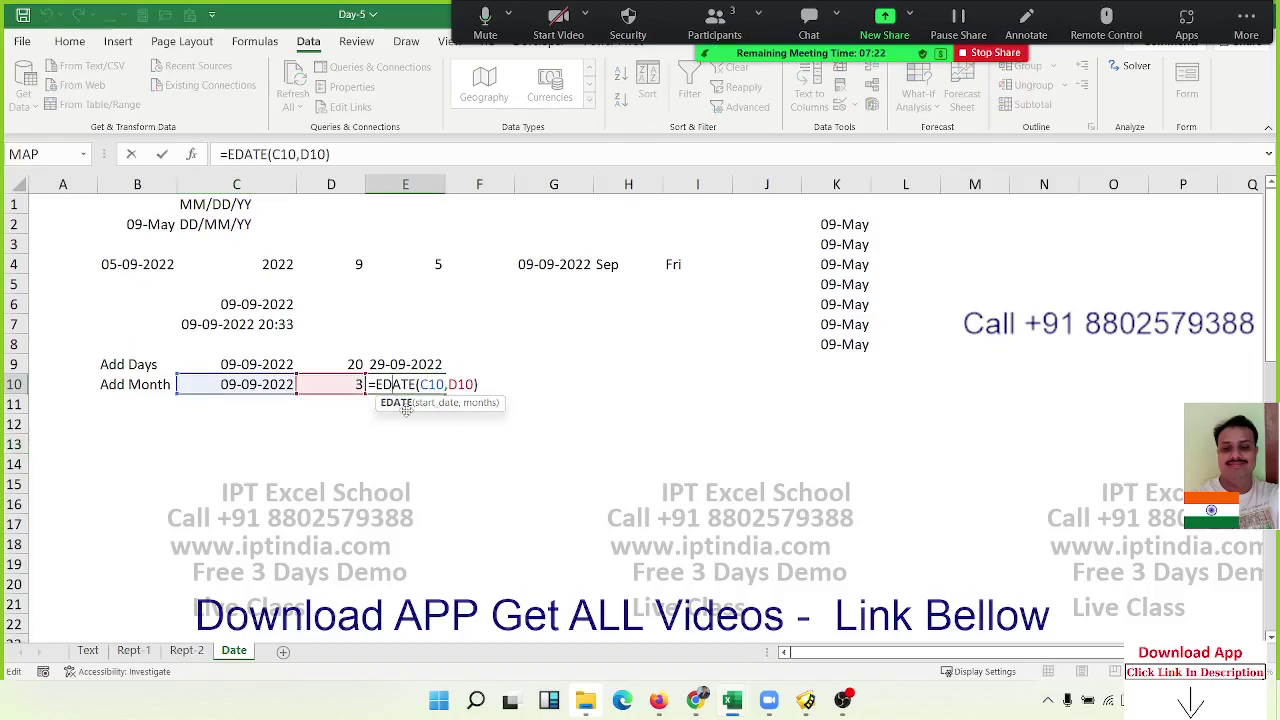
{"action": "key", "text": "ctrl+Return"}
{"action": "key", "text": "Left"}
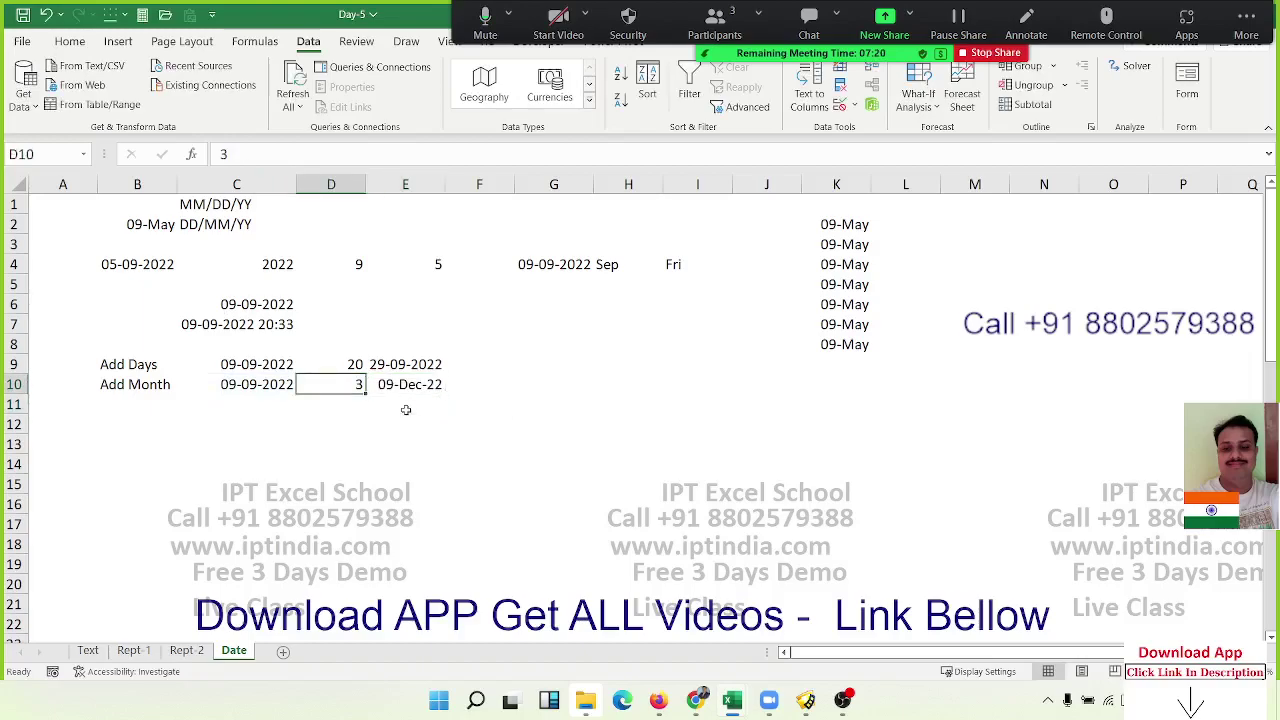
{"action": "type", "text": "-"}
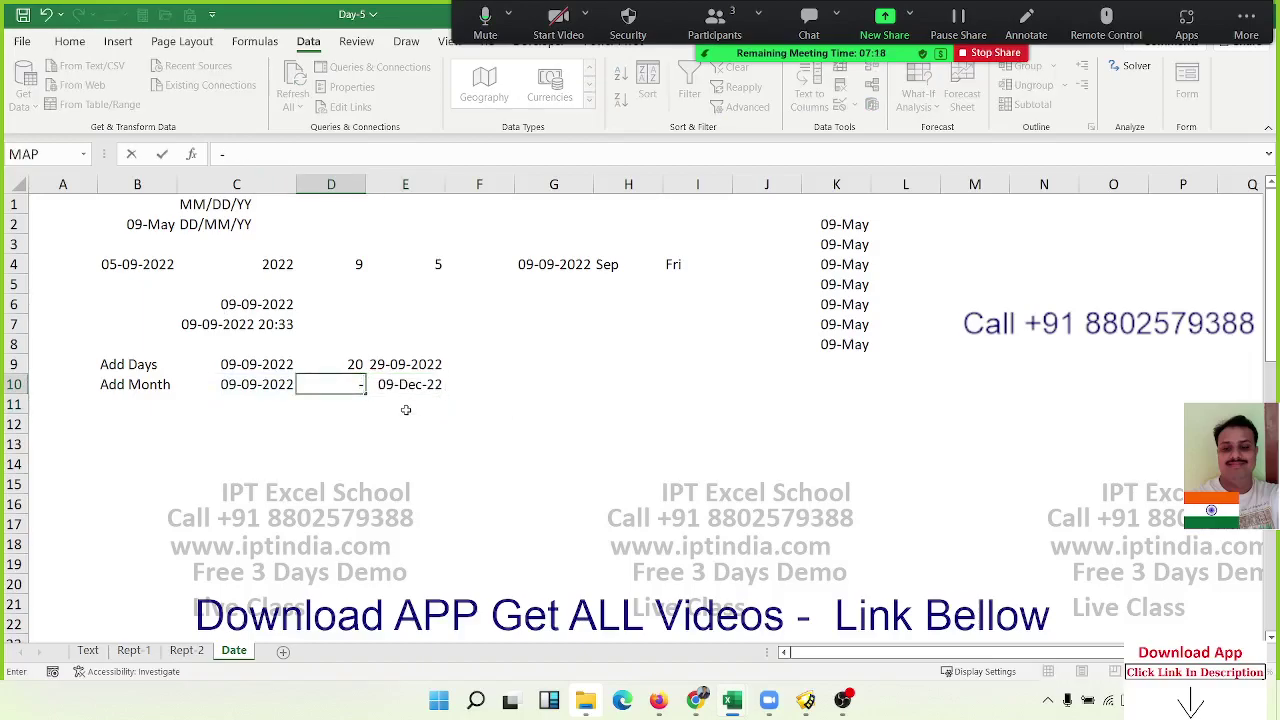
{"action": "type", "text": "3"}
{"action": "key", "text": "Return"}
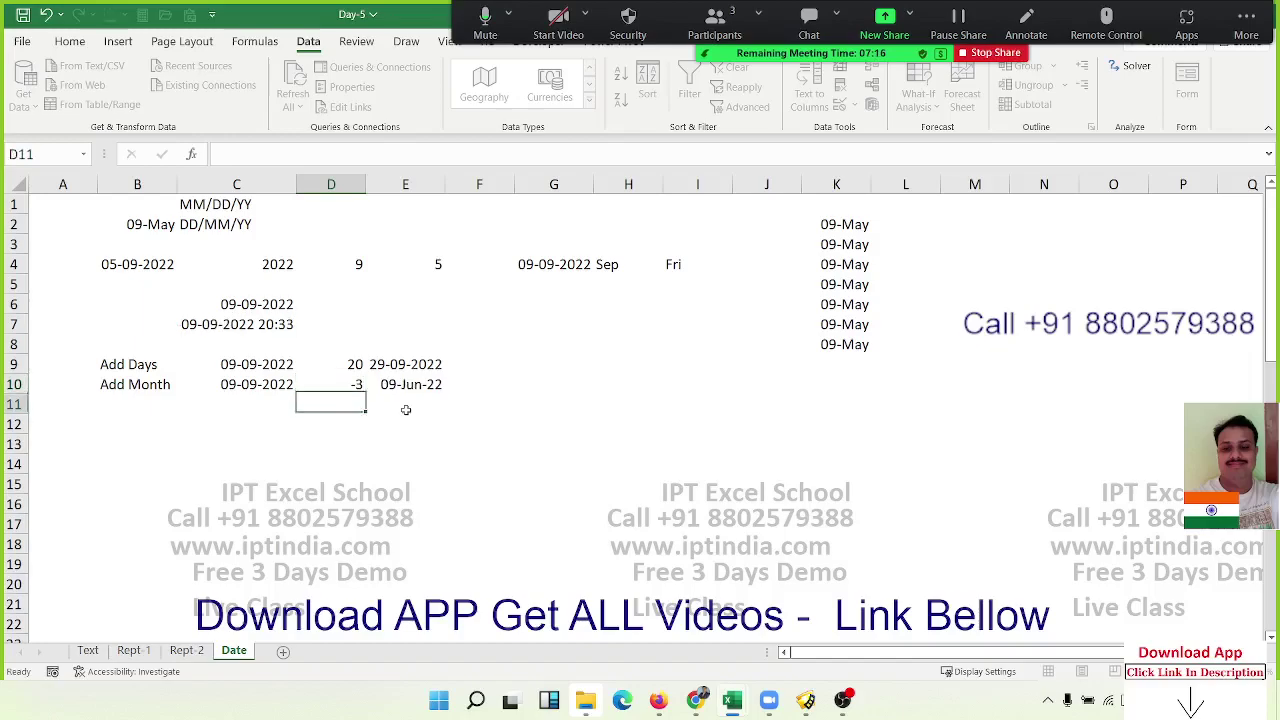
{"action": "key", "text": "Up"}
{"action": "key", "text": "Right"}
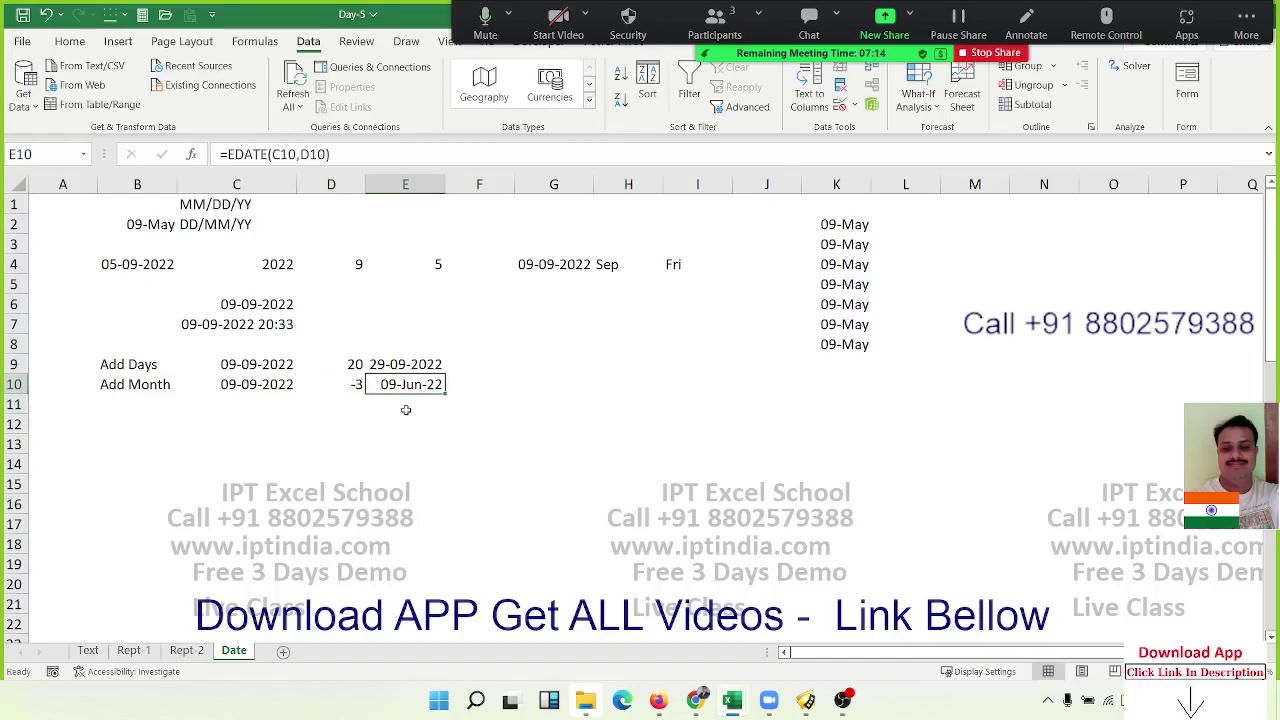
Switch D10 back to 3 months and compare the E10 result.
{"action": "key", "text": "Left"}
{"action": "type", "text": "3"}
{"action": "key", "text": "Return"}
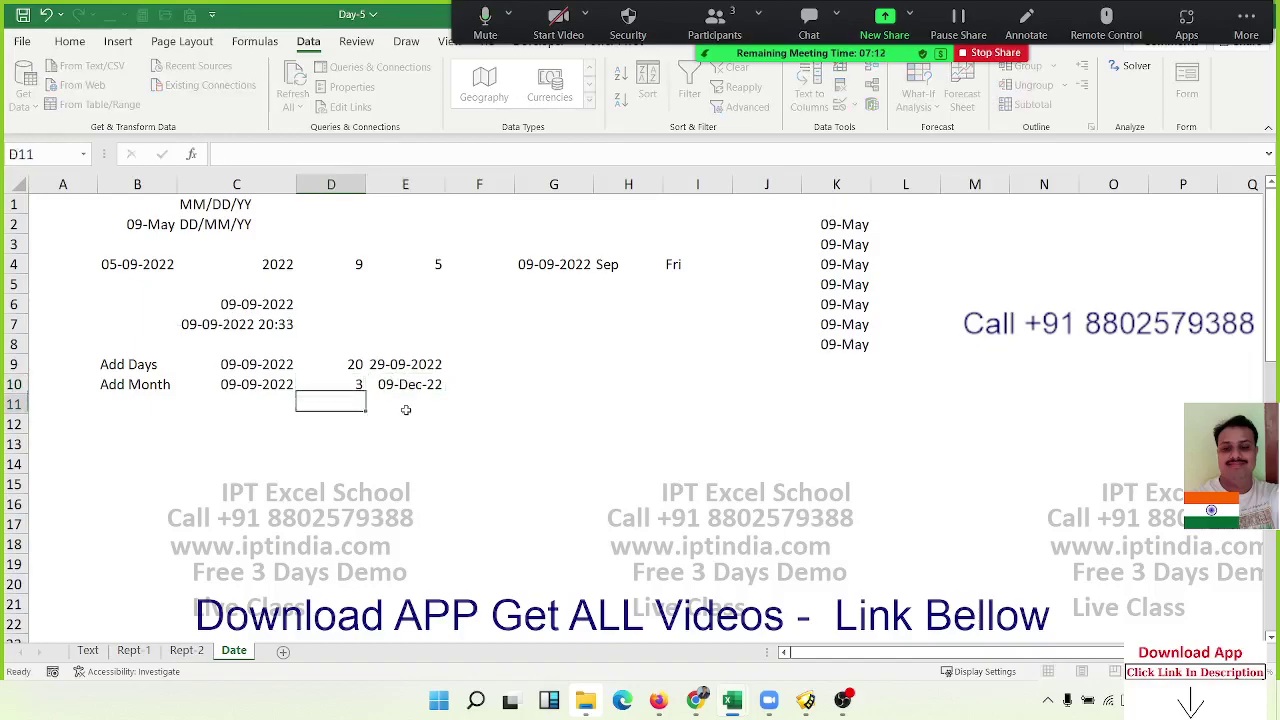
{"action": "key", "text": "Up"}
{"action": "key", "text": "Right"}
{"action": "key", "text": "Left"}
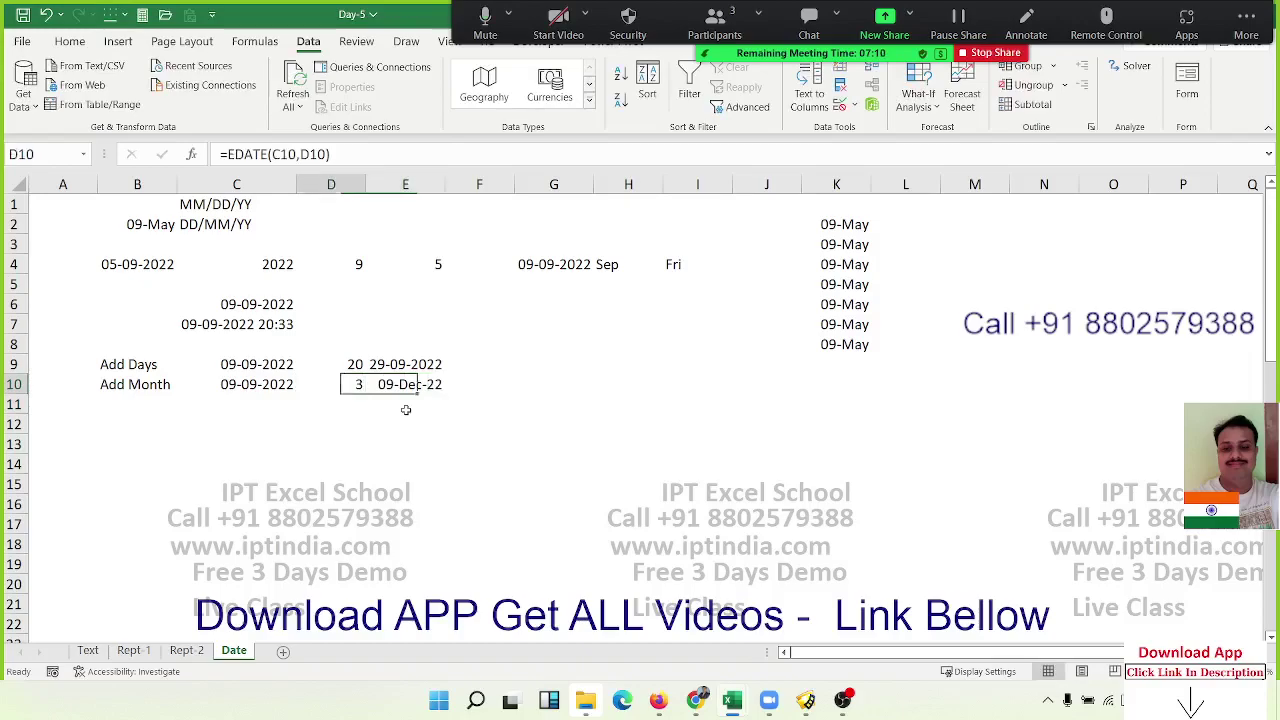
Set D10 to -3 again so E10 shows 09-Jun-22, and recheck E10's formula.
{"action": "type", "text": "-3"}
{"action": "key", "text": "Return"}
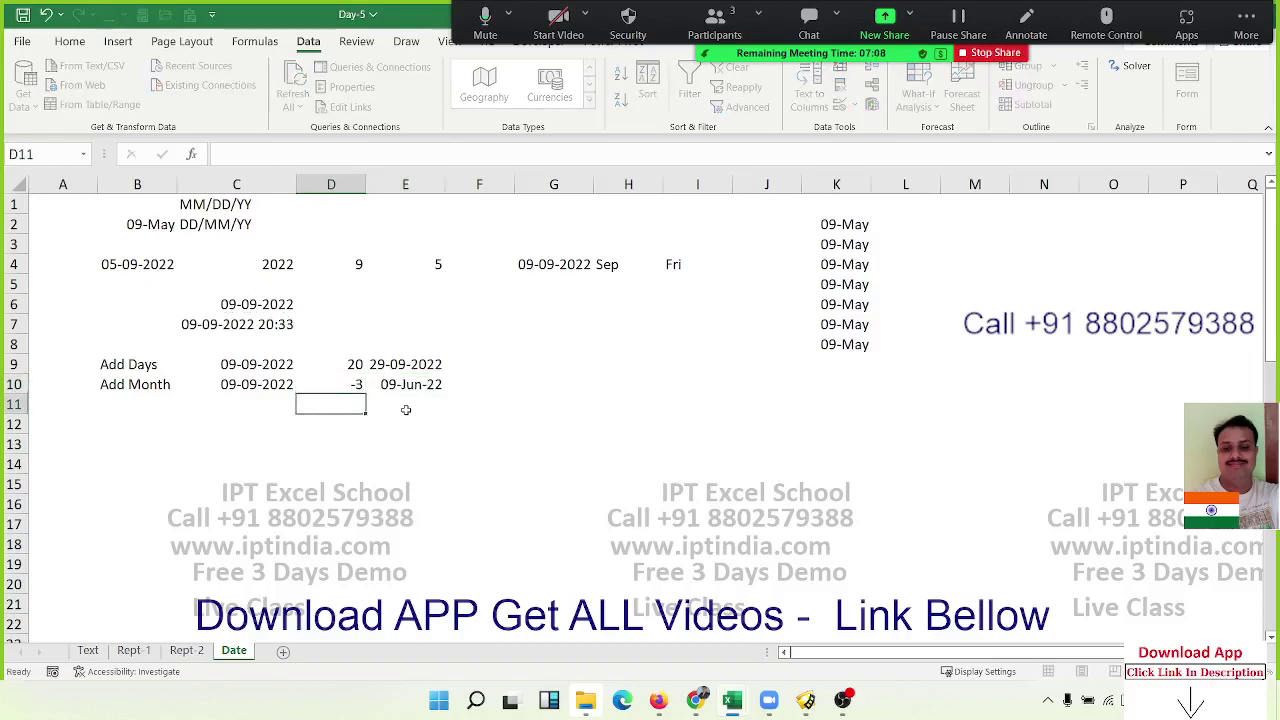
{"action": "key", "text": "Up"}
{"action": "key", "text": "Right"}
{"action": "key", "text": "F2"}
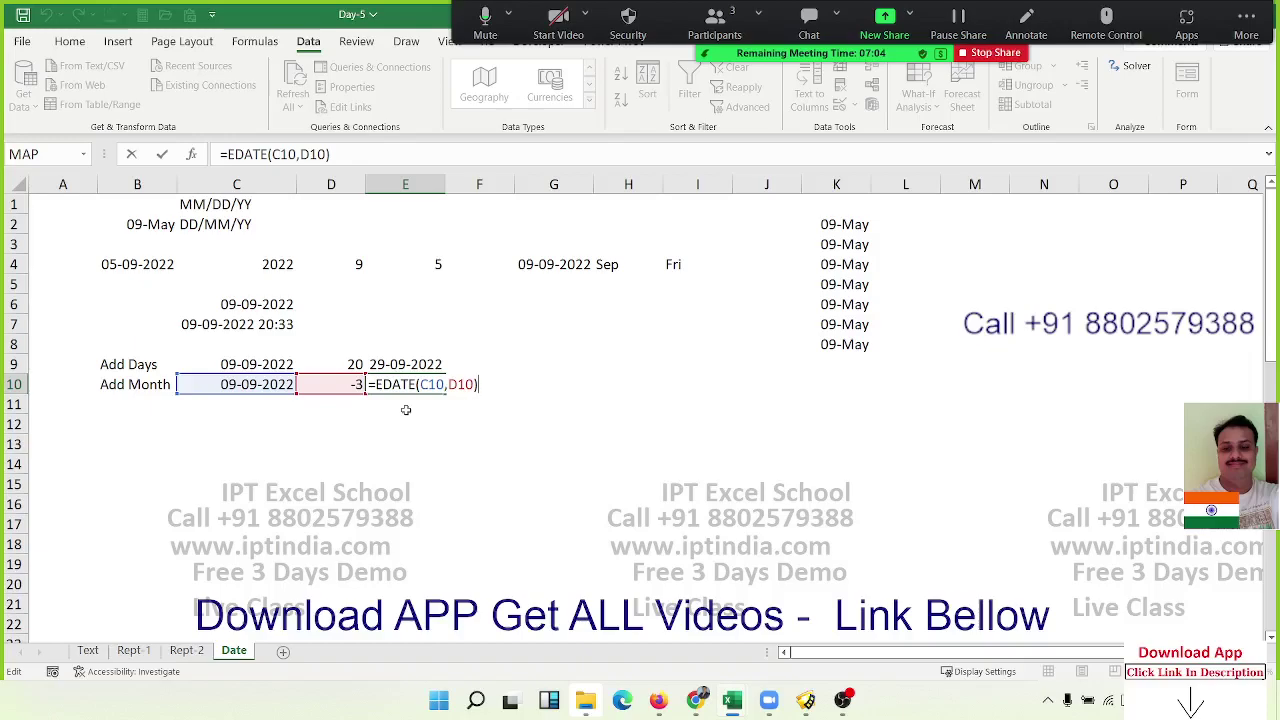
{"action": "key", "text": "Return"}
{"action": "key", "text": "Down"}
{"action": "key", "text": "Left"}
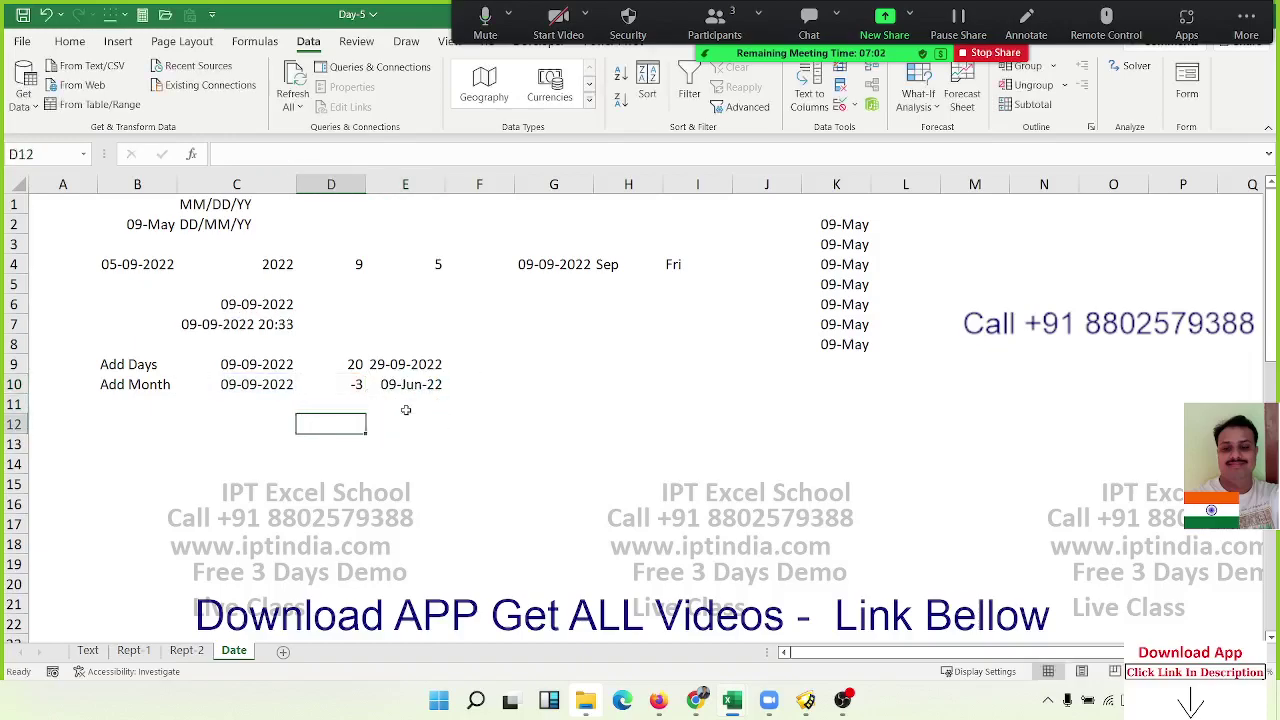
{"action": "key", "text": "Left"}
{"action": "key", "text": "Up"}
{"action": "key", "text": "Up"}
Copy the C10 start date into C12 and enter 2, 4 and 5 in D12:F12.
{"action": "key", "text": "ctrl+c"}
{"action": "key", "text": "Down"}
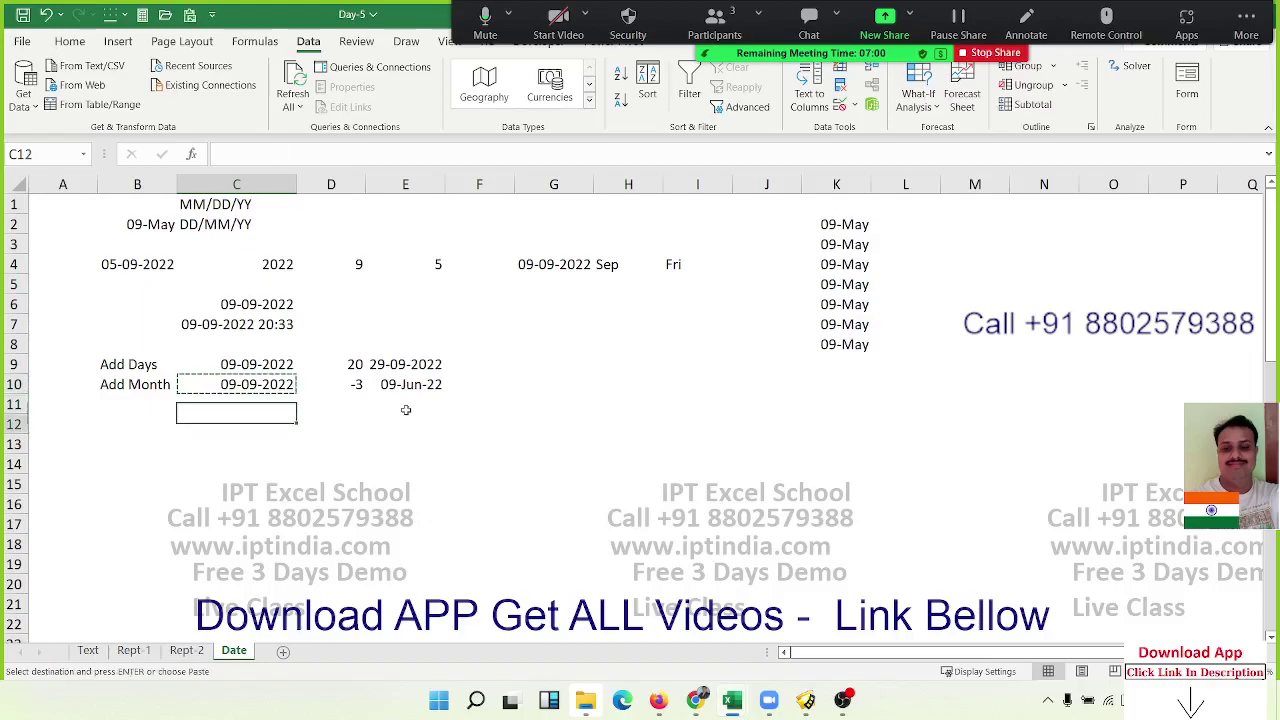
{"action": "key", "text": "Down"}
{"action": "key", "text": "ctrl+v"}
{"action": "key", "text": "Right"}
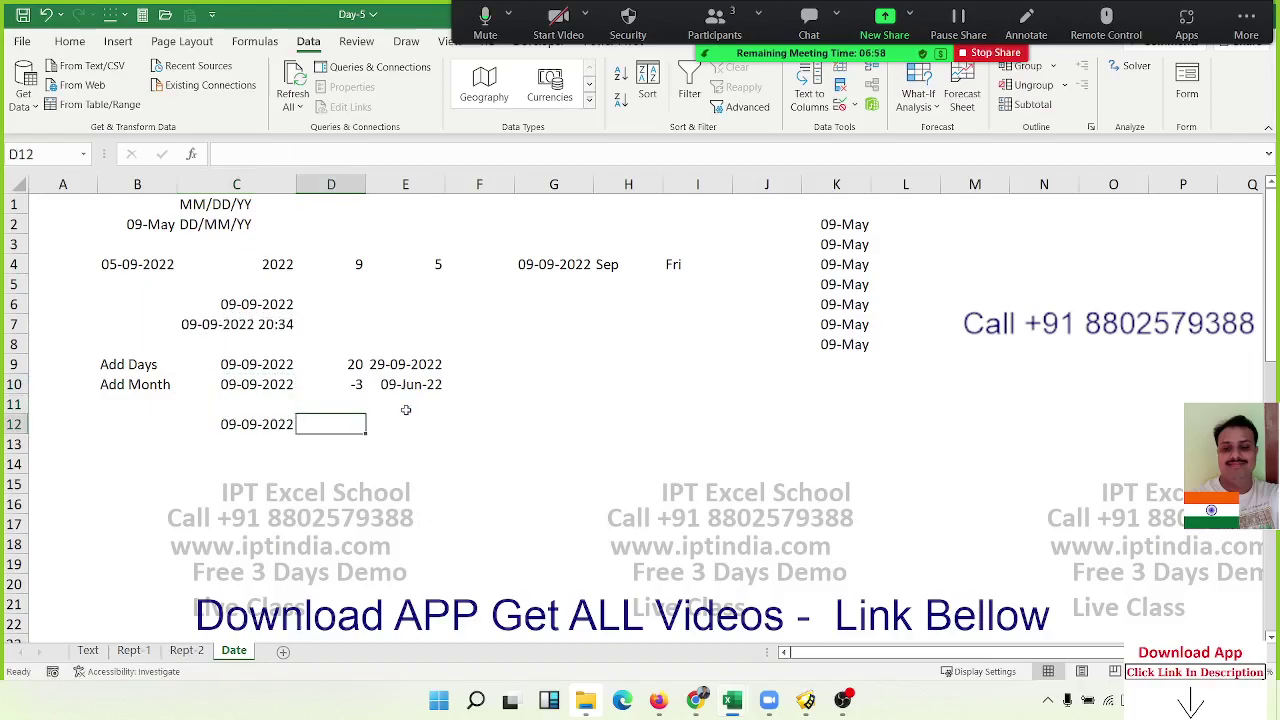
{"action": "type", "text": "2"}
{"action": "key", "text": "ctrl+Return"}
{"action": "key", "text": "Right"}
{"action": "type", "text": "4"}
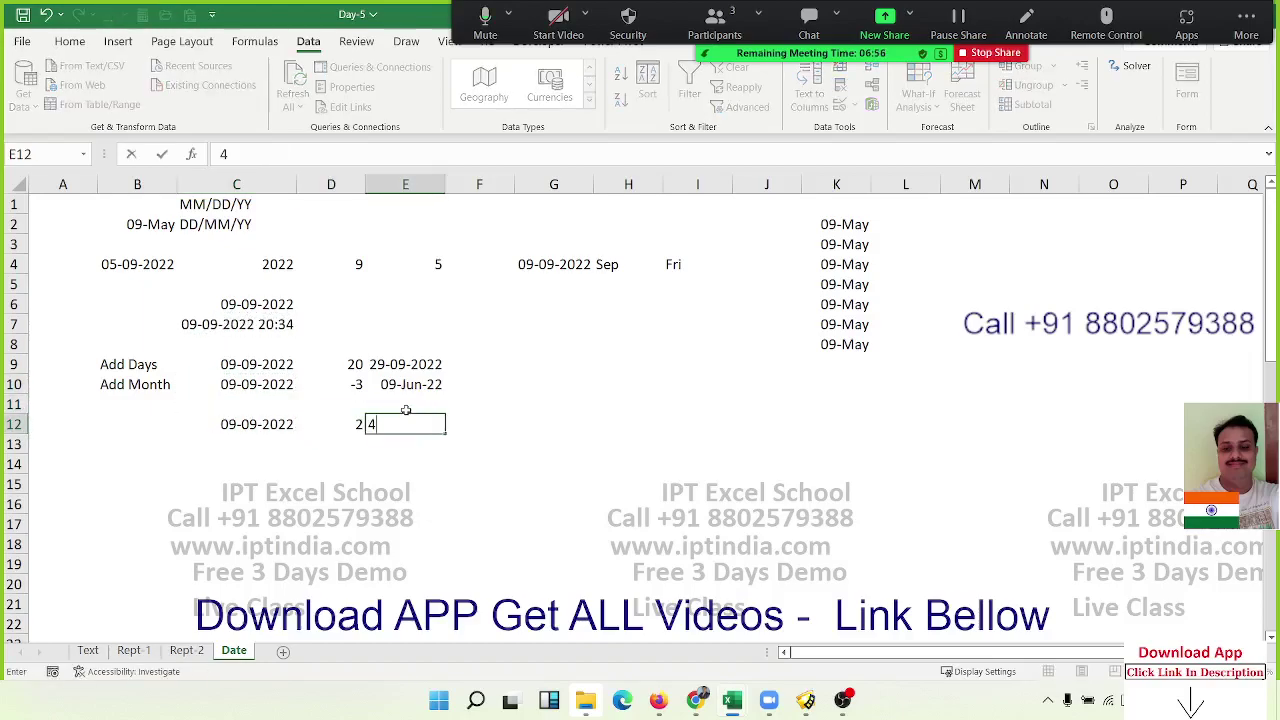
{"action": "key", "text": "Right"}
{"action": "type", "text": "5"}
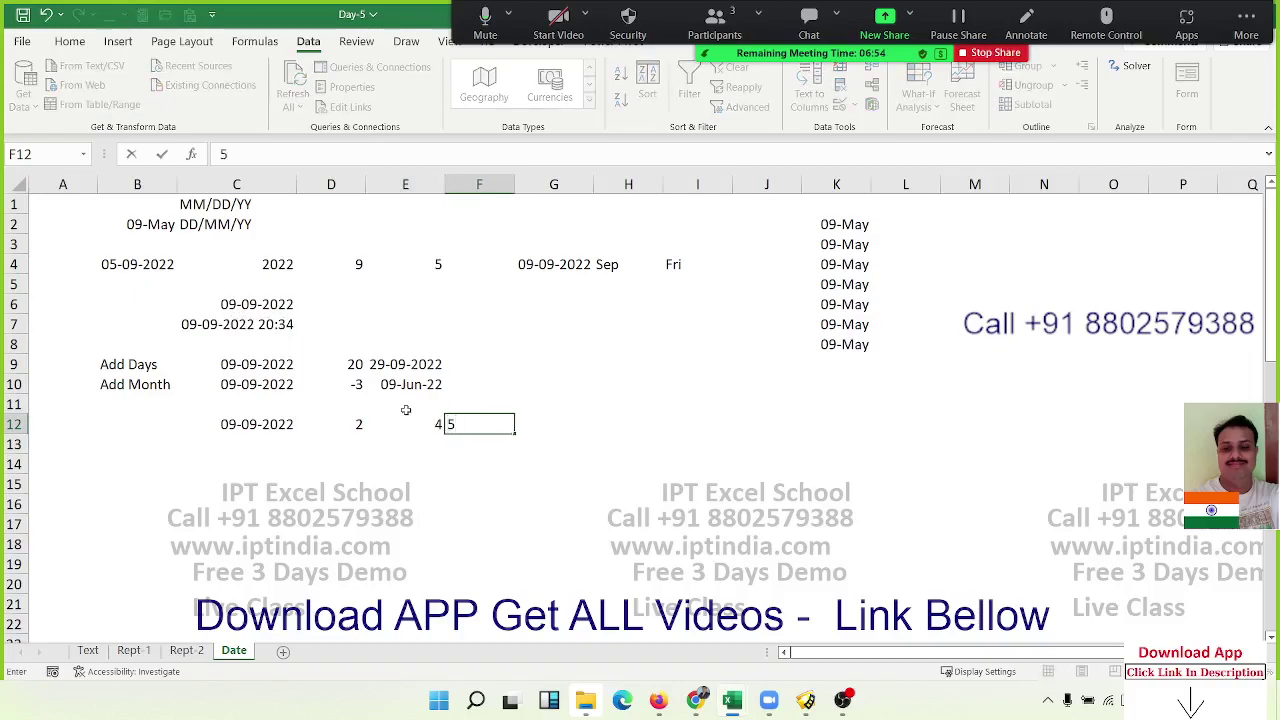
{"action": "key", "text": "Right"}
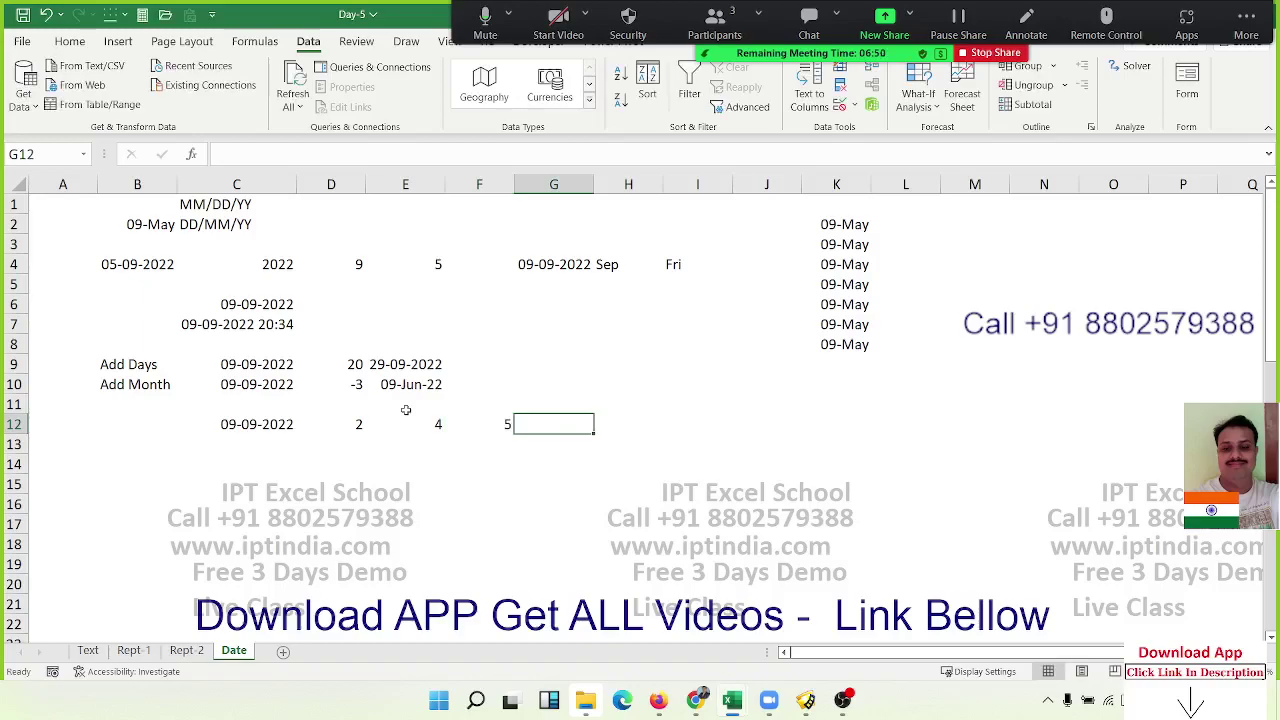
Enter =DATE(YEAR(C12)+2,MONTH(C12)+4,DAY(C12)+5) in G12, giving 14-01-2025.
{"action": "type", "text": "="}
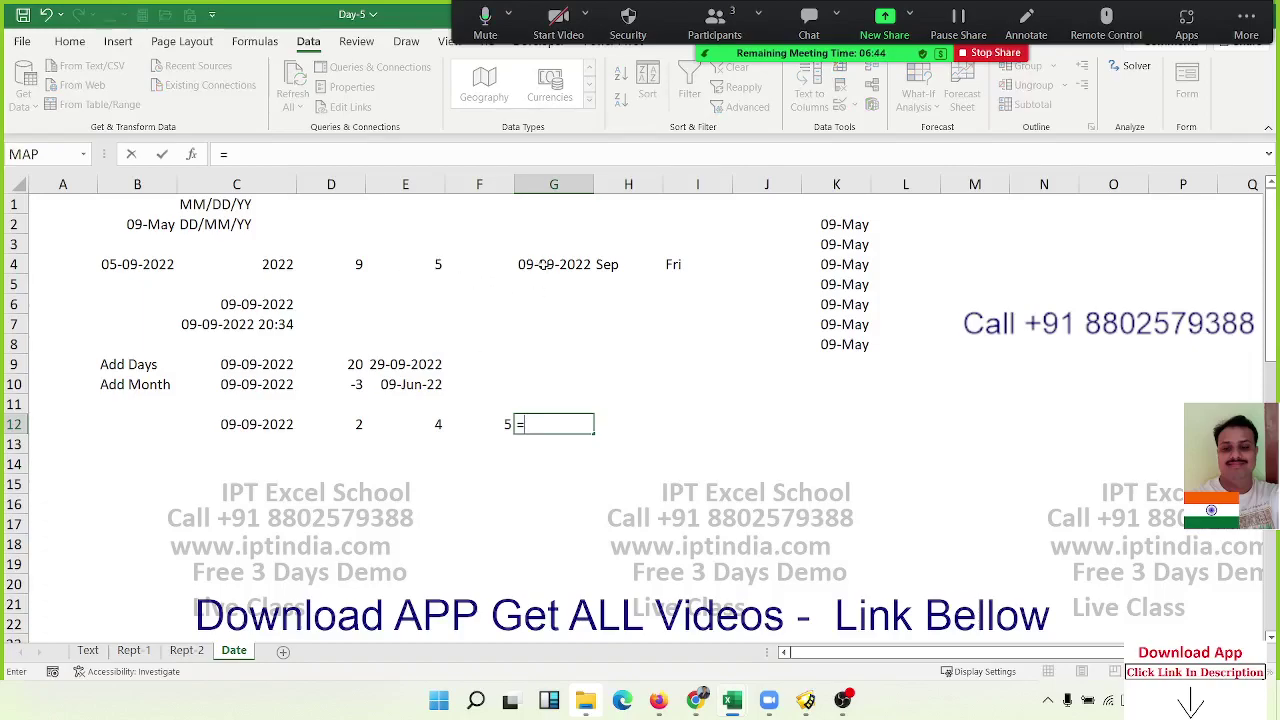
{"action": "type", "text": "da"}
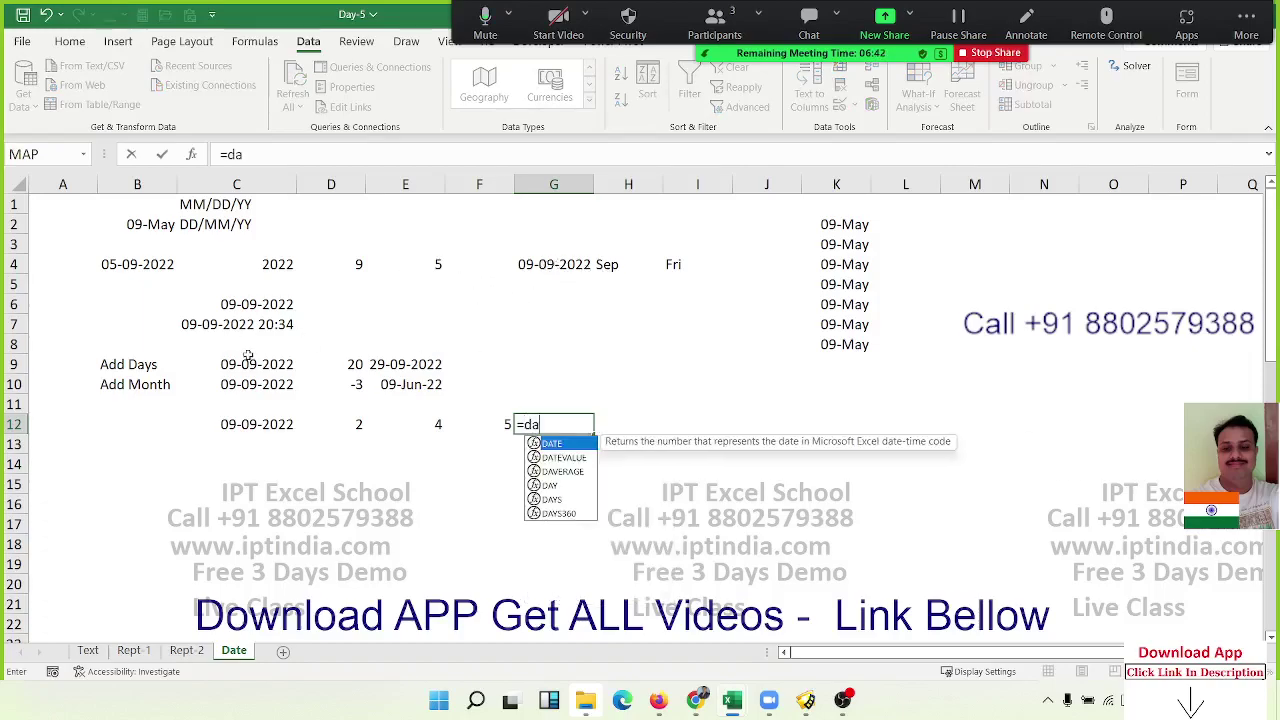
{"action": "type", "text": "te"}
{"action": "key", "text": "Tab"}
{"action": "type", "text": "y"}
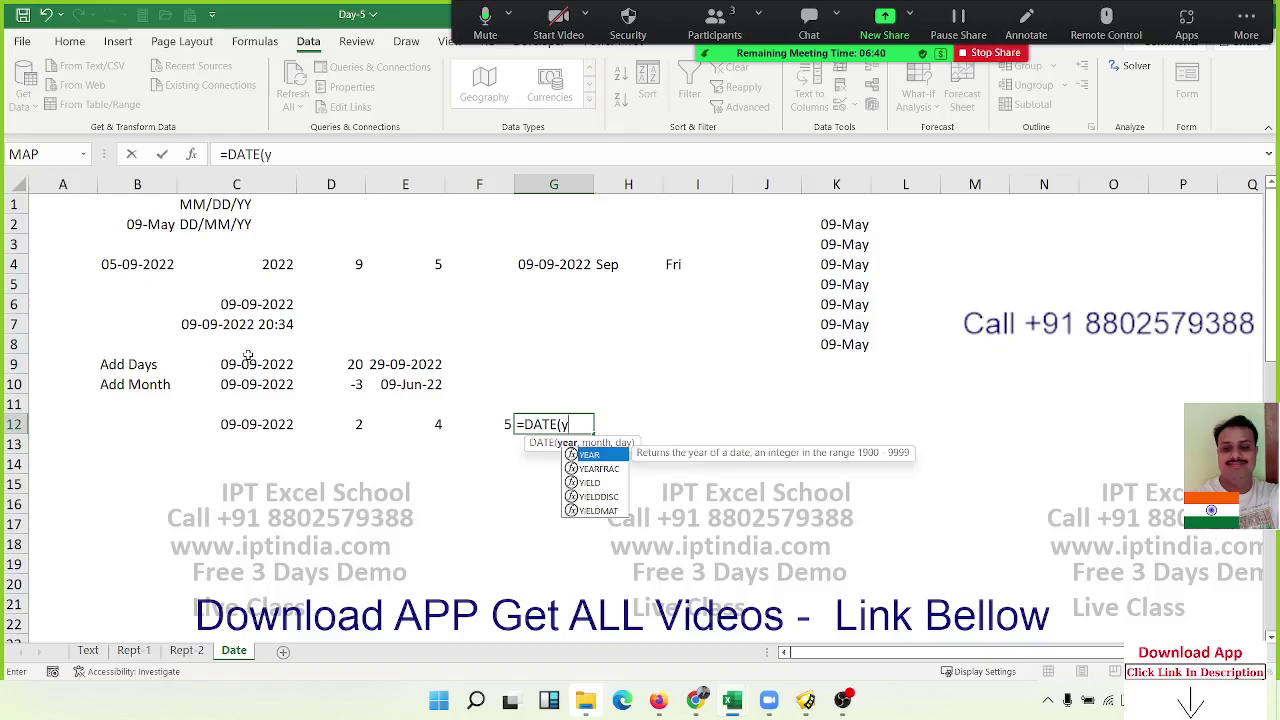
{"action": "type", "text": "ea"}
{"action": "key", "text": "Tab"}
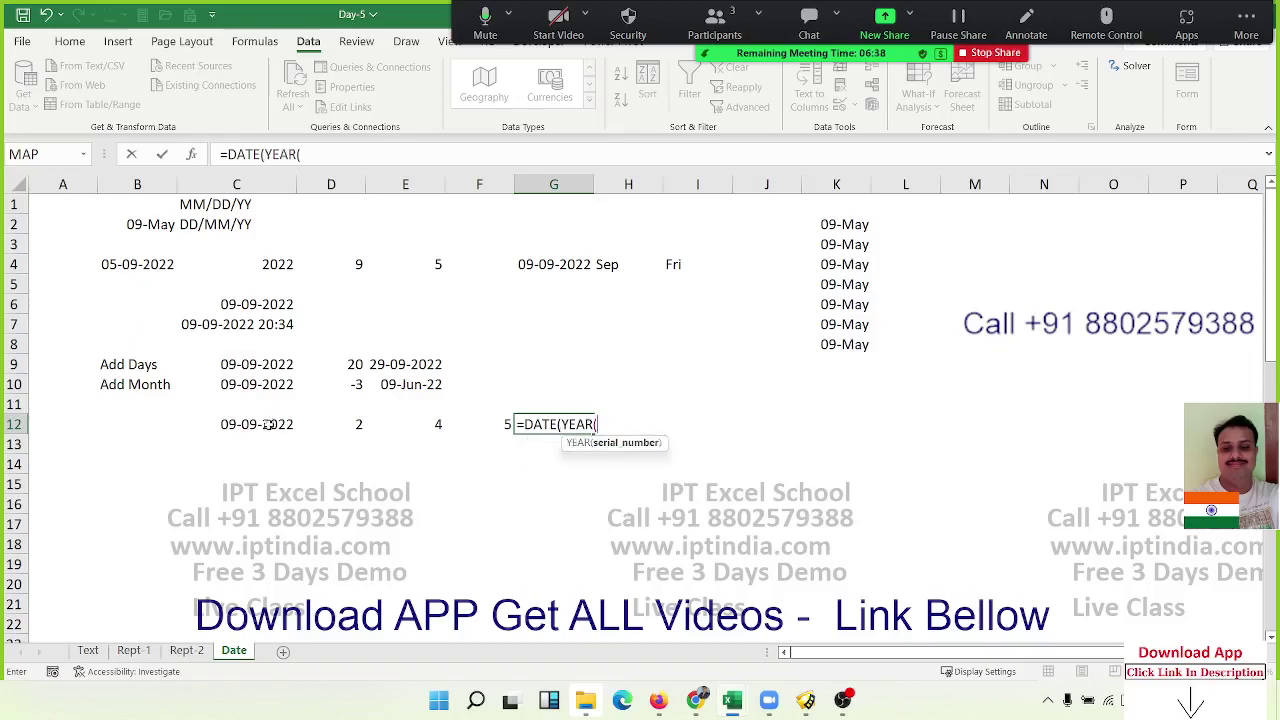
{"action": "left_click", "coordinate": [266, 424]}
{"action": "type", "text": ")"}
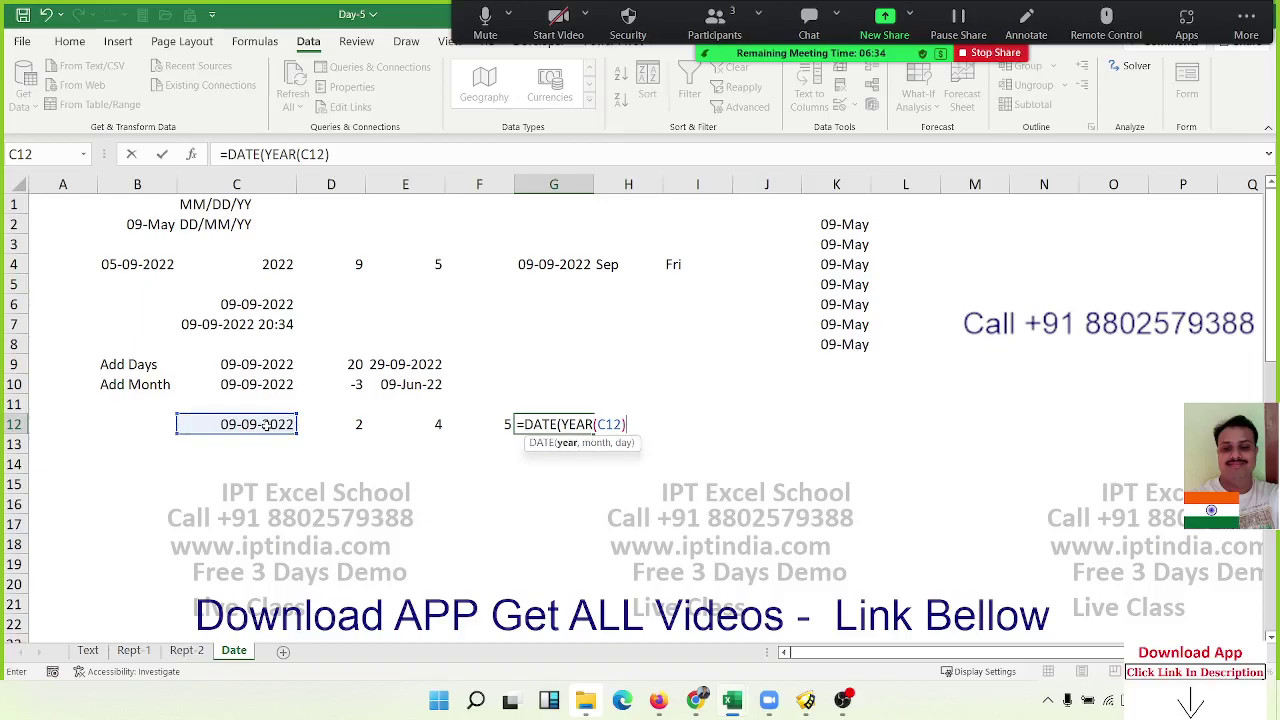
{"action": "type", "text": "+2,"}
{"action": "type", "text": "month"}
{"action": "key", "text": "Tab"}
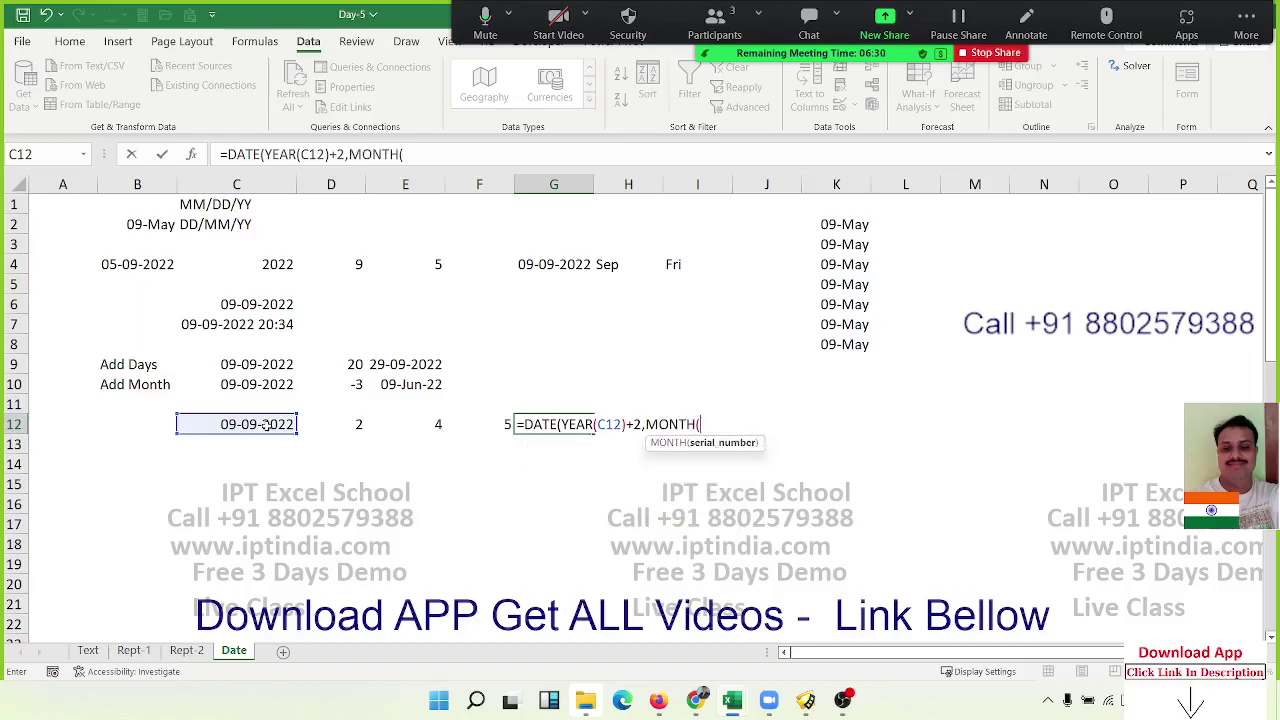
{"action": "left_click", "coordinate": [263, 425]}
{"action": "type", "text": ")"}
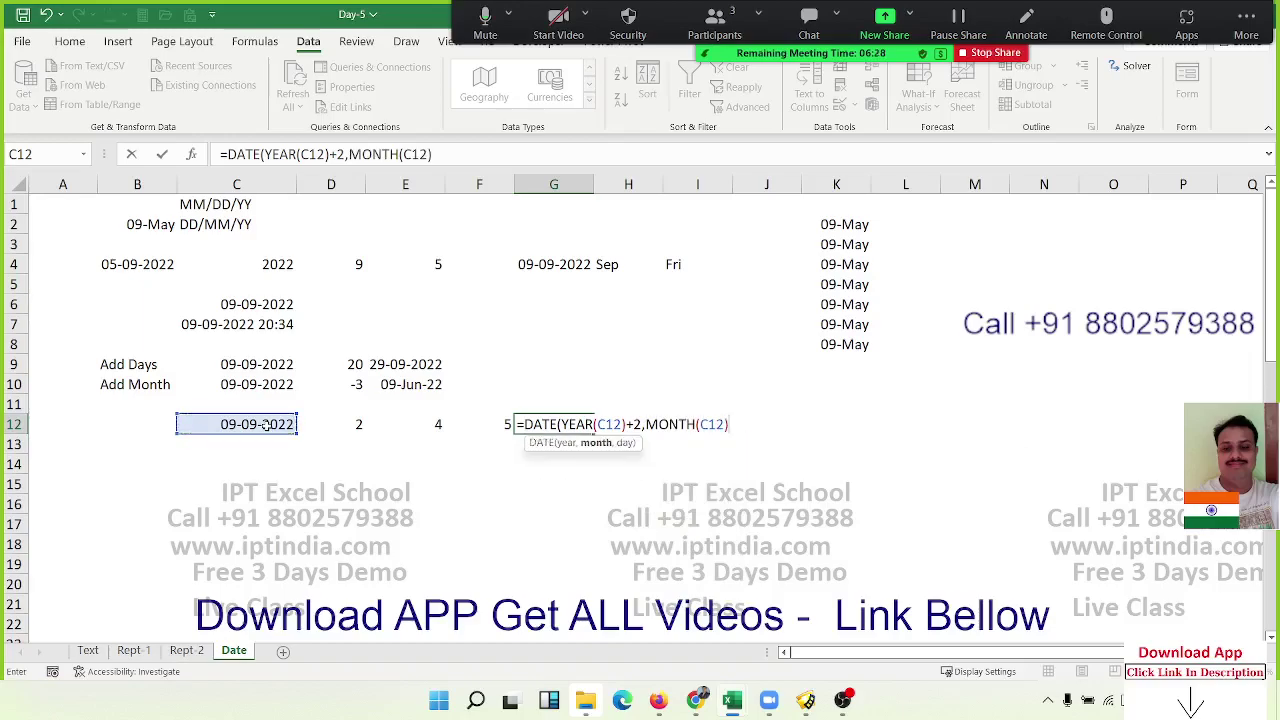
{"action": "type", "text": "+4"}
{"action": "type", "text": ",day"}
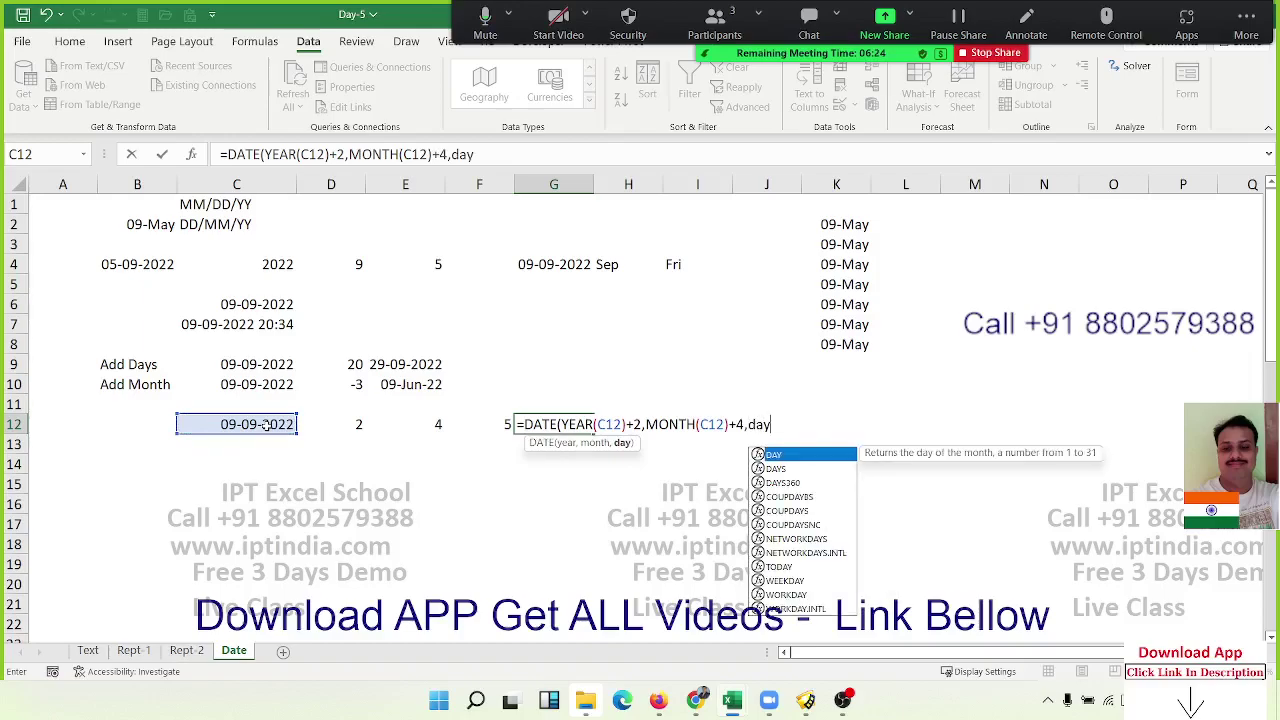
{"action": "key", "text": "Tab"}
{"action": "left_click", "coordinate": [258, 424]}
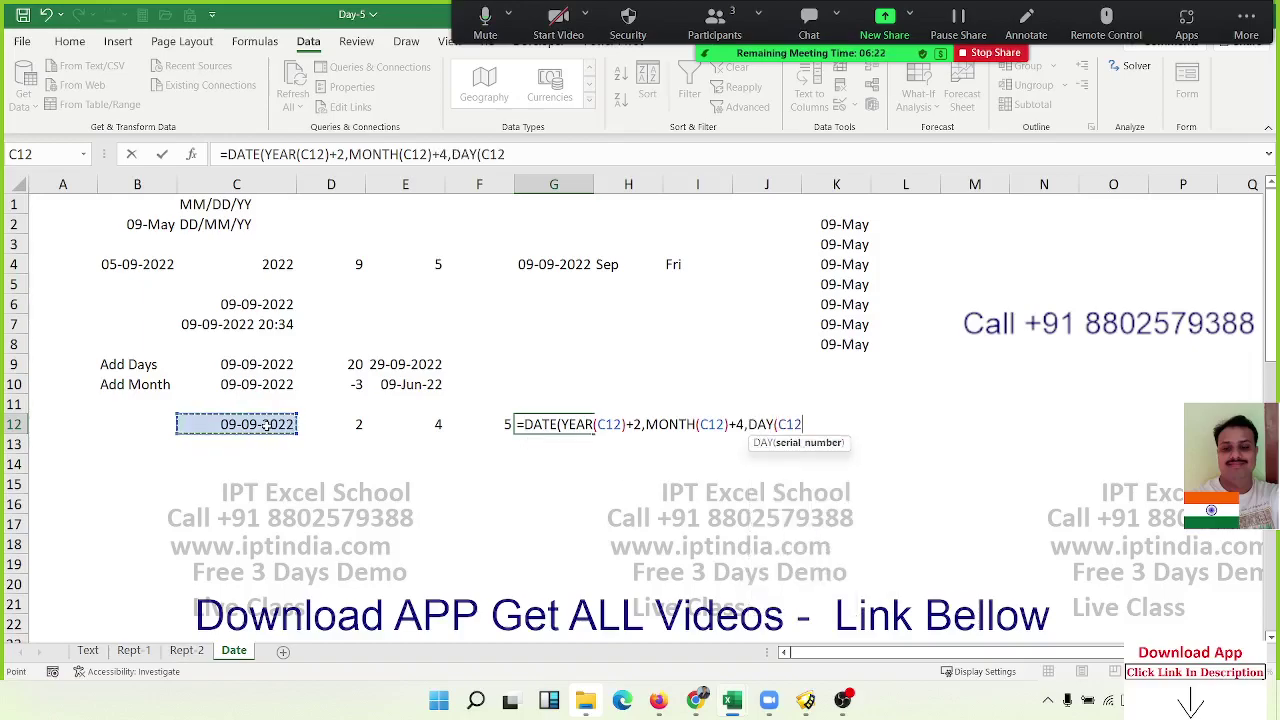
{"action": "type", "text": ")5"}
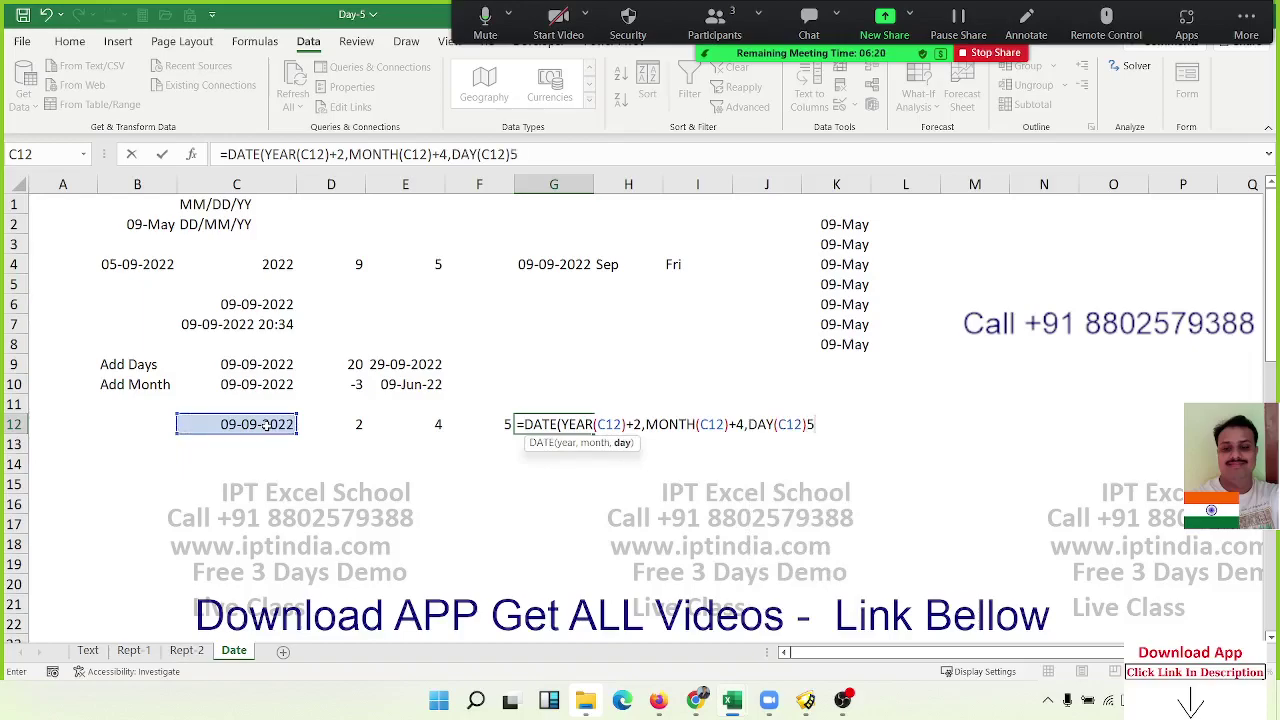
{"action": "key", "text": "BackSpace"}
{"action": "type", "text": "+5"}
{"action": "type", "text": ")"}
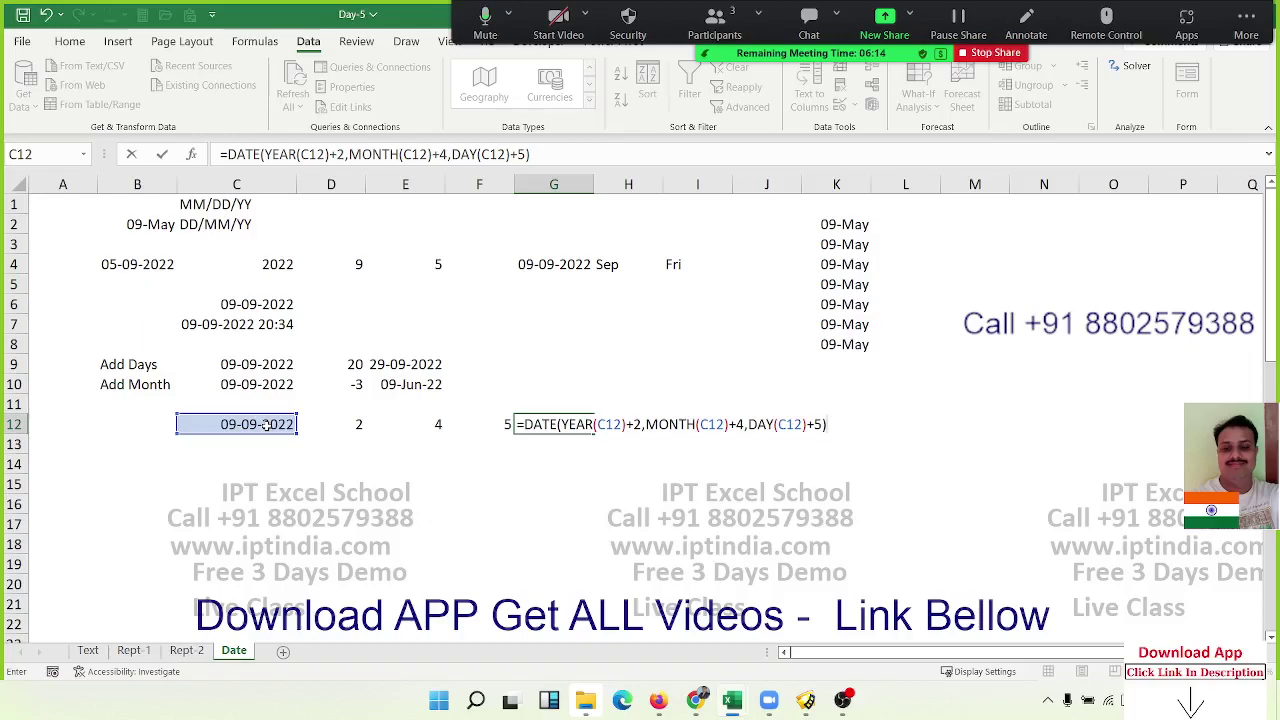
{"action": "key", "text": "Return"}
{"action": "key", "text": "Up"}
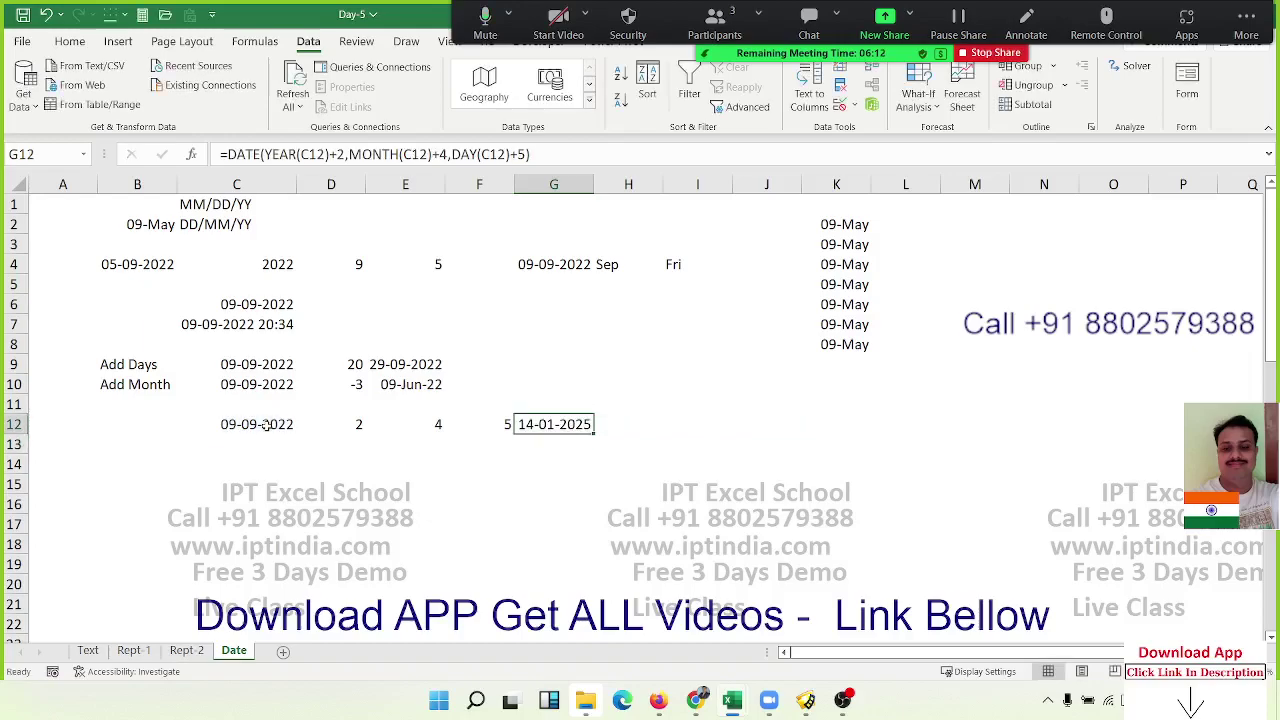
Enter 1/1 in C24 and today's date 09-09-2022 in D24.
{"action": "left_click", "coordinate": [225, 460]}
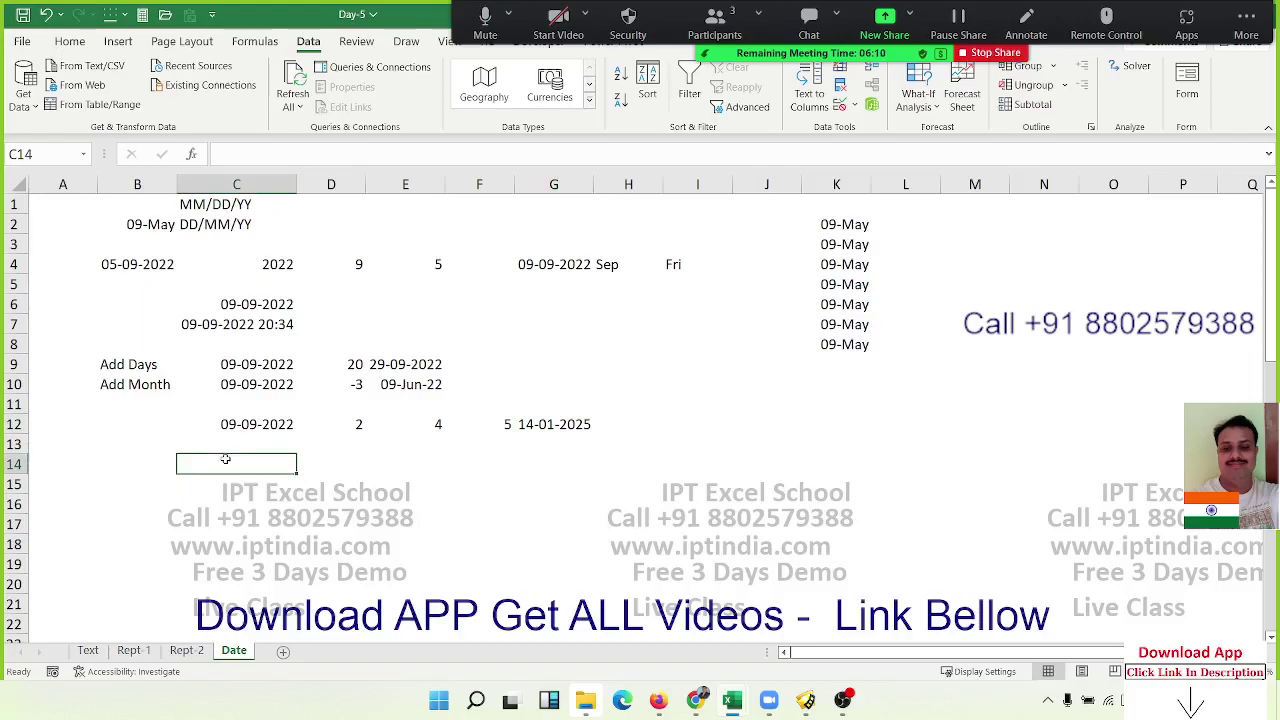
{"action": "scroll", "coordinate": [218, 460], "scroll_direction": "down", "scroll_amount": 3}
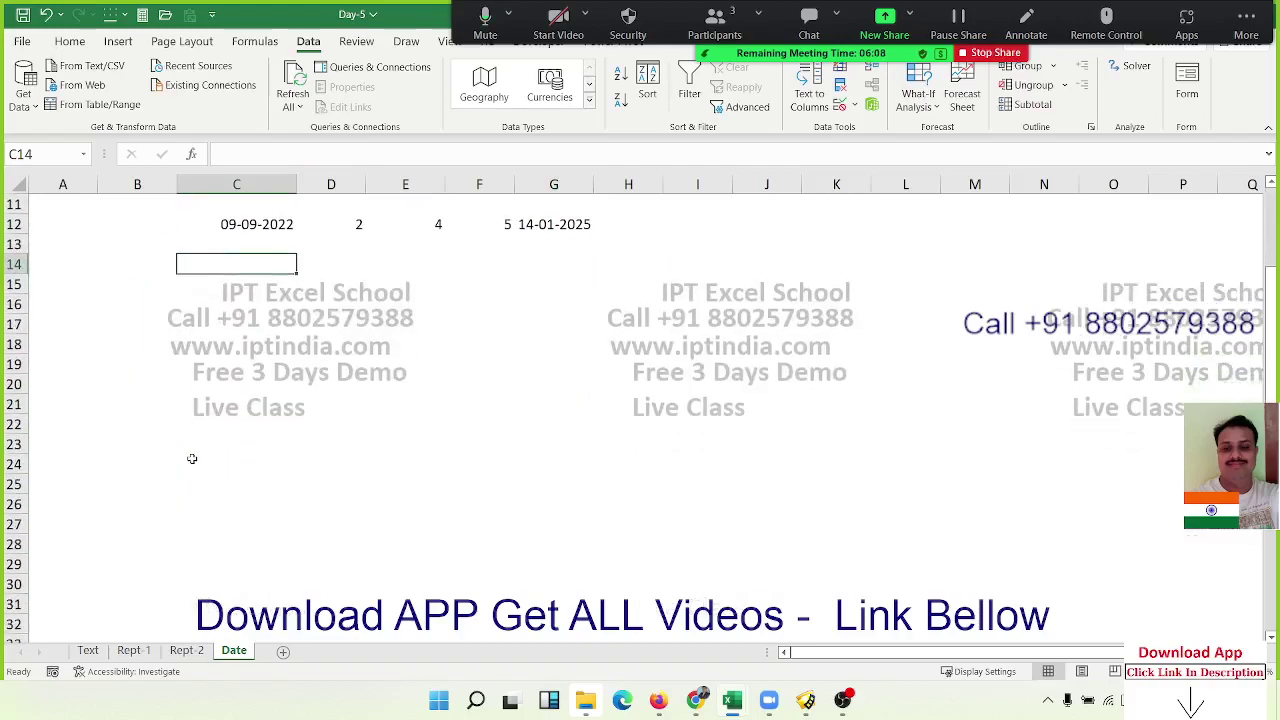
{"action": "left_click", "coordinate": [191, 458]}
{"action": "type", "text": "1/1"}
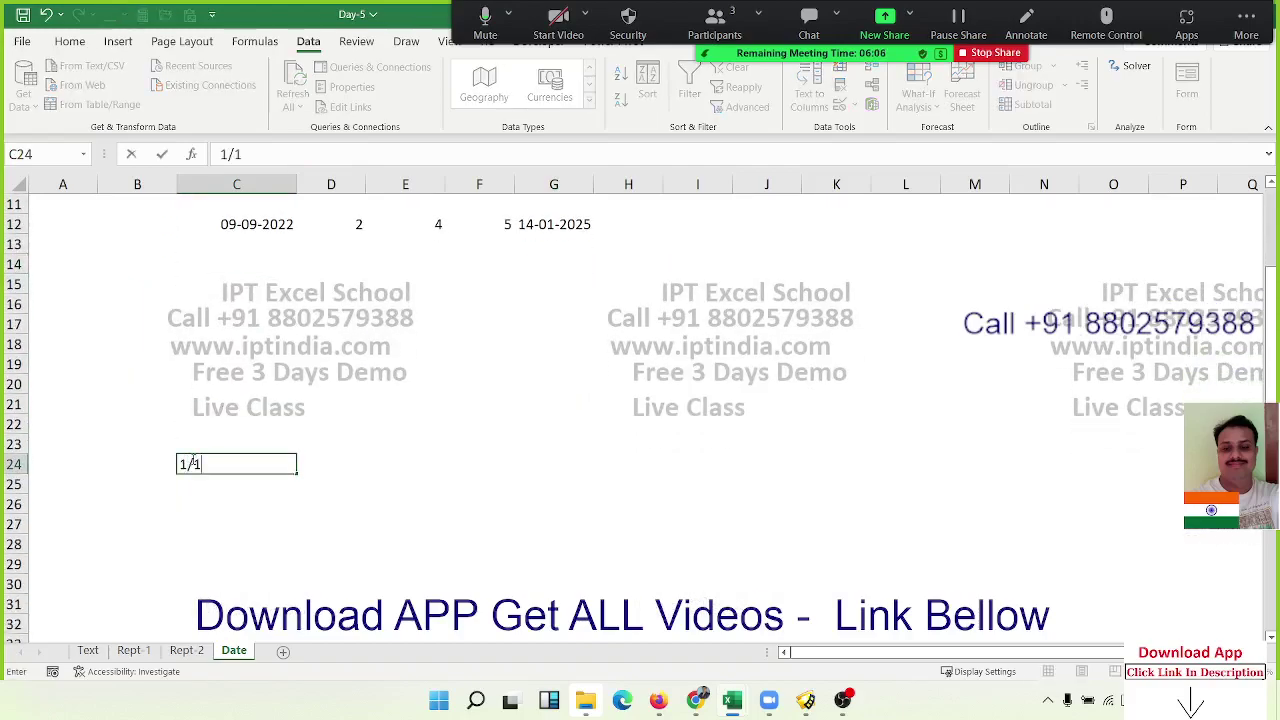
{"action": "key", "text": "Tab"}
{"action": "key", "text": "ctrl+semicolon"}
{"action": "key", "text": "Tab"}
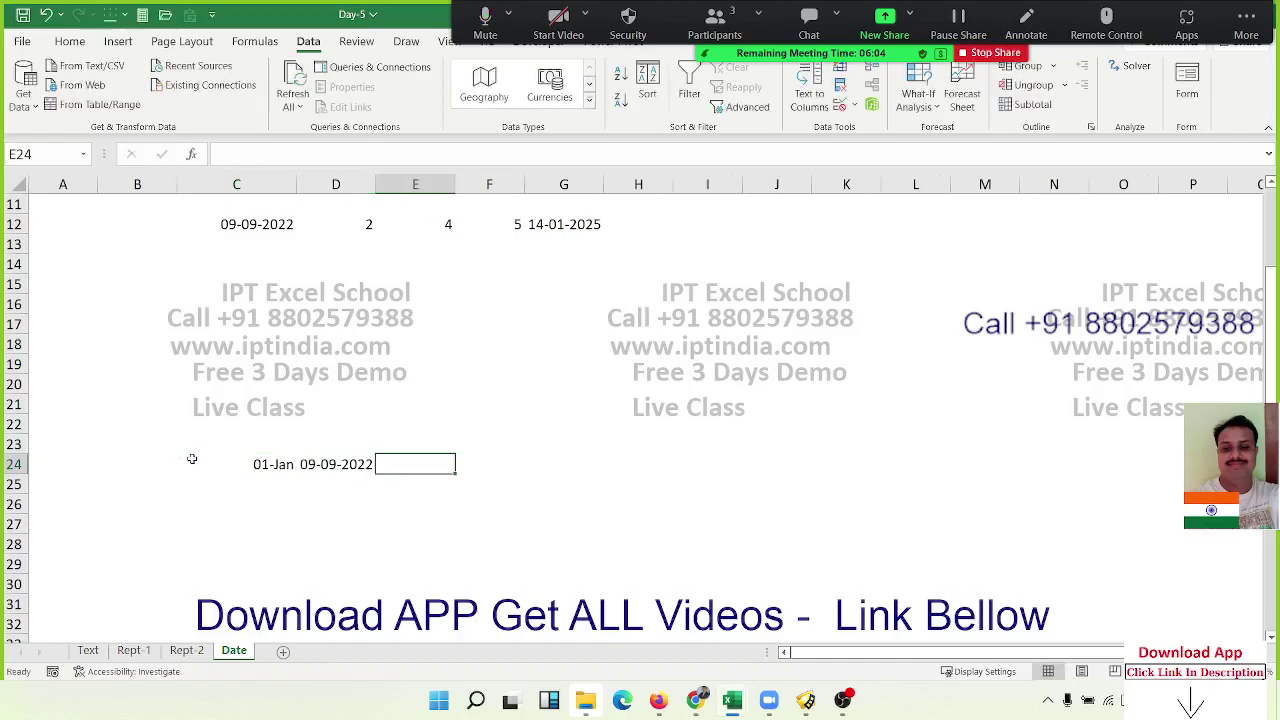
Subtract the dates in E24 with =D24-C24, giving 251 days.
{"action": "type", "text": "="}
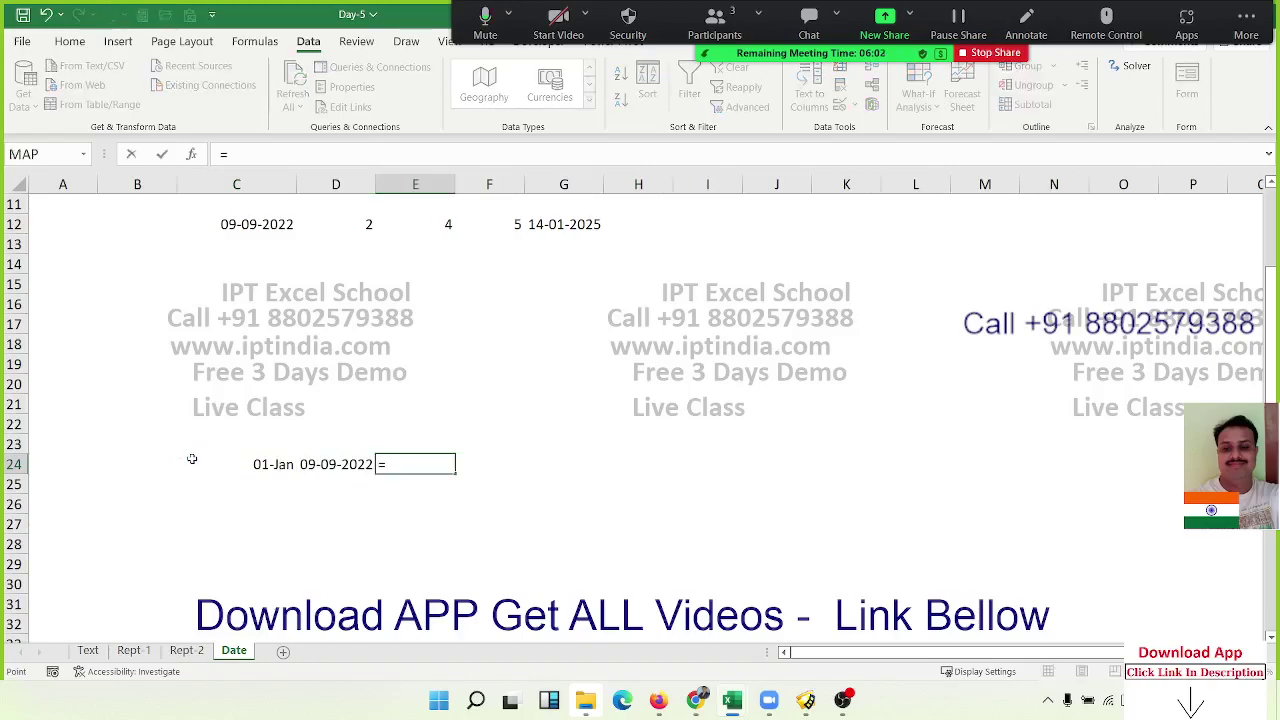
{"action": "key", "text": "Left"}
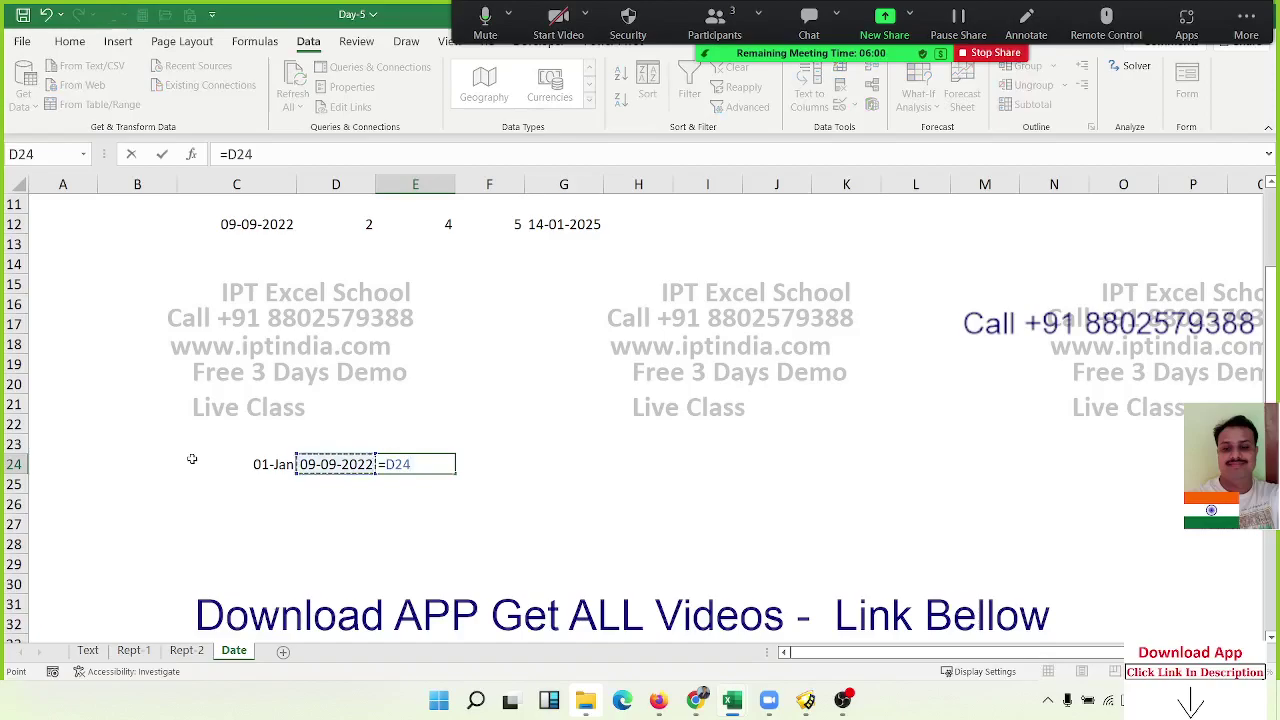
{"action": "type", "text": "-"}
{"action": "left_click", "coordinate": [192, 458]}
{"action": "key", "text": "Return"}
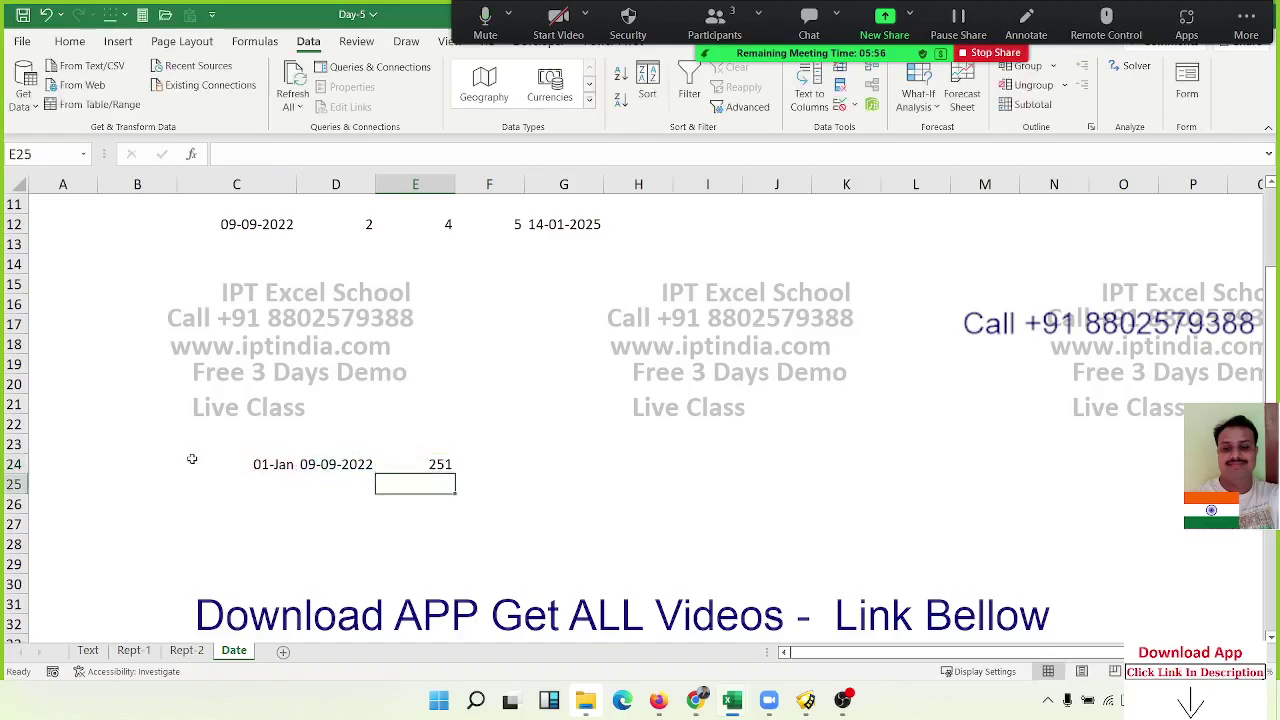
Enter =DAYS(D24,C24) in F24, also returning 251.
{"action": "key", "text": "Up"}
{"action": "key", "text": "Right"}
{"action": "type", "text": "=days"}
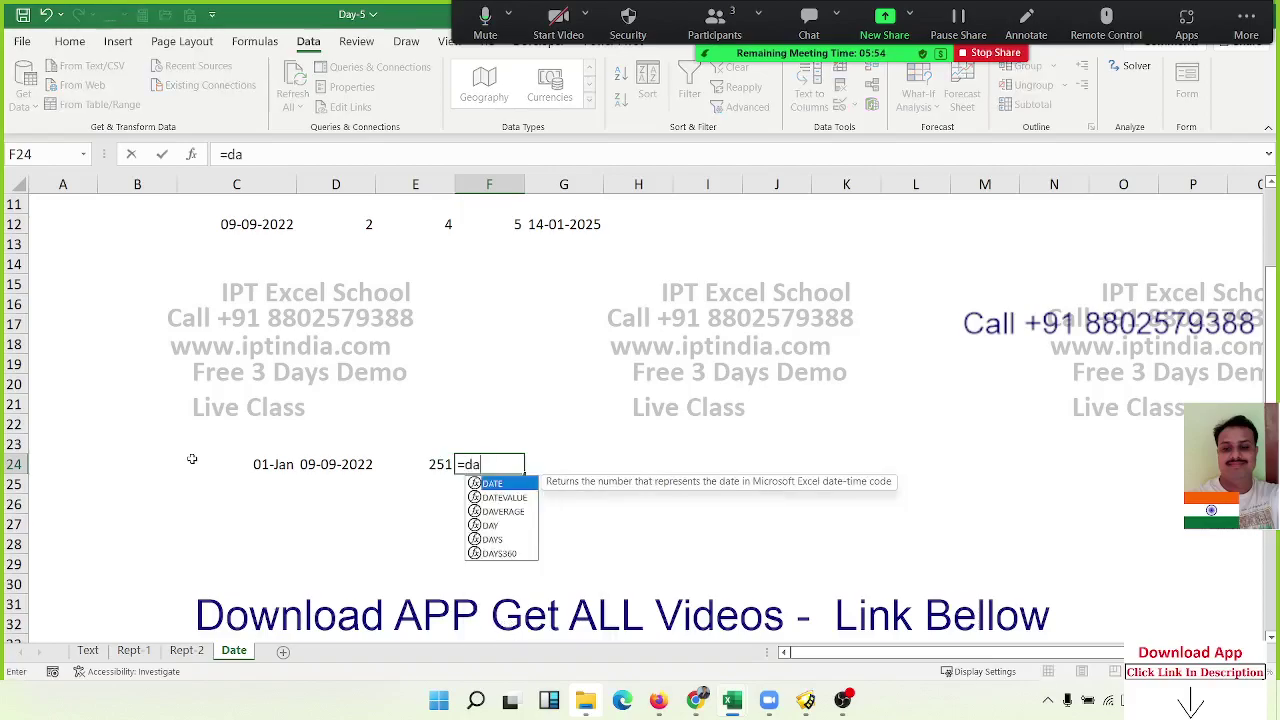
{"action": "key", "text": "Tab"}
{"action": "left_click", "coordinate": [192, 458]}
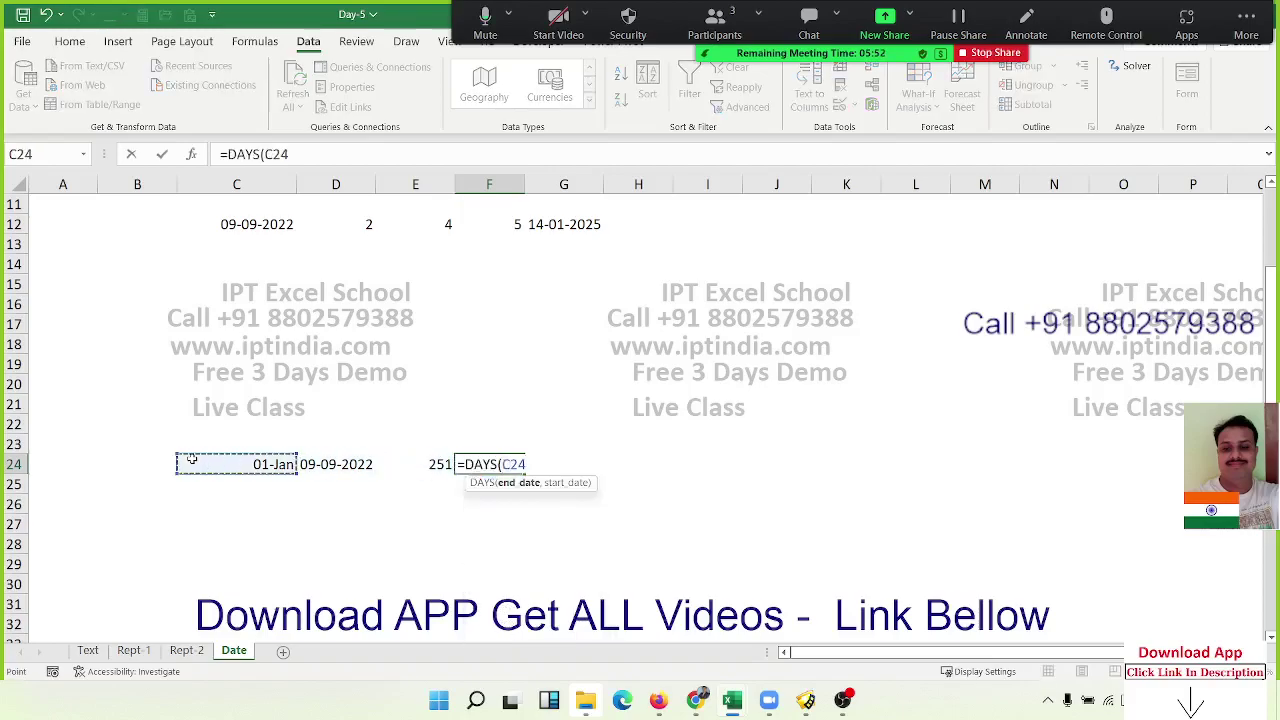
{"action": "key", "text": "Right"}
{"action": "type", "text": ","}
{"action": "key", "text": "Left"}
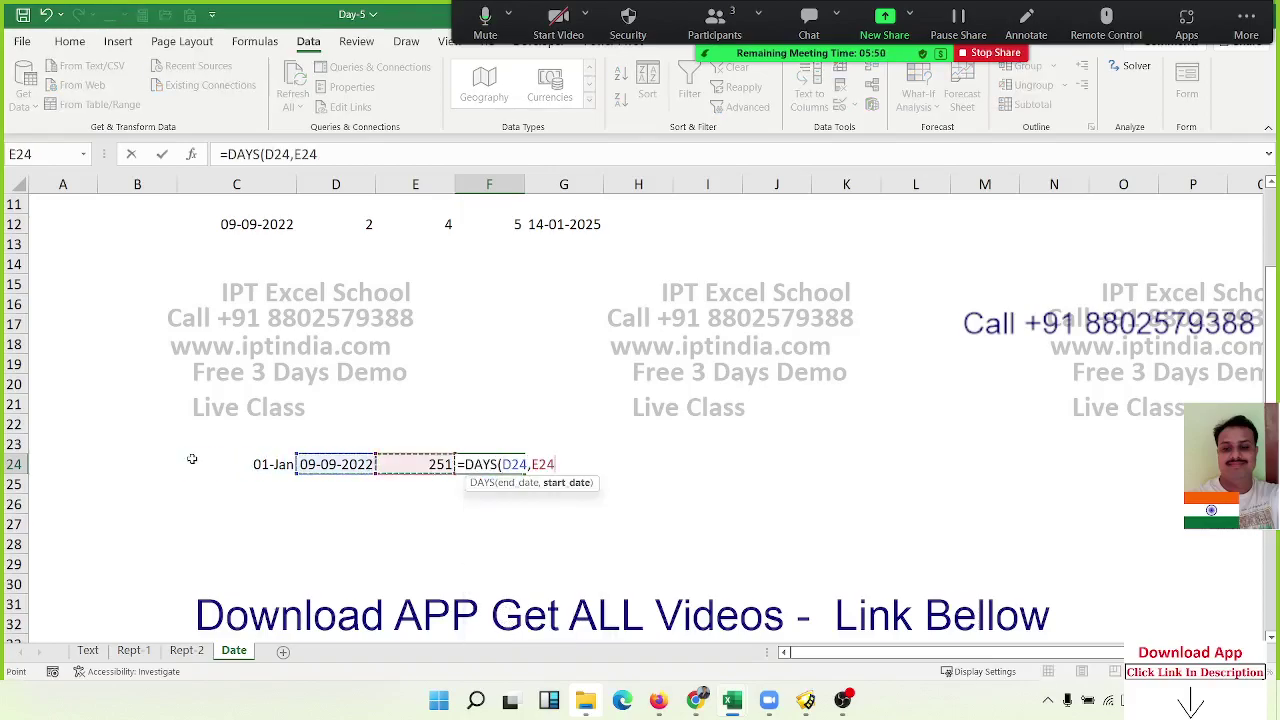
{"action": "key", "text": "Left"}
{"action": "key", "text": "Left"}
{"action": "key", "text": "Return"}
Enter =DAYS360(C24,D24) in G24, returning 248.
{"action": "key", "text": "Up"}
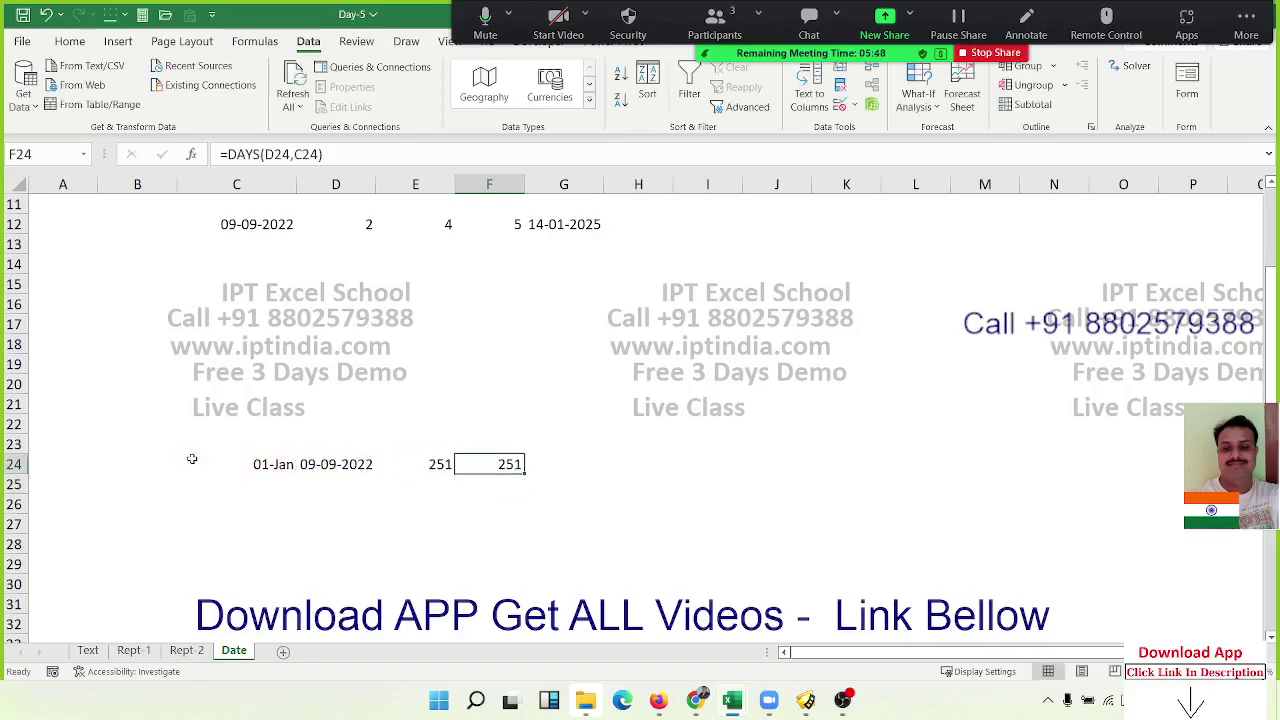
{"action": "key", "text": "Right"}
{"action": "type", "text": "=days"}
{"action": "key", "text": "Down"}
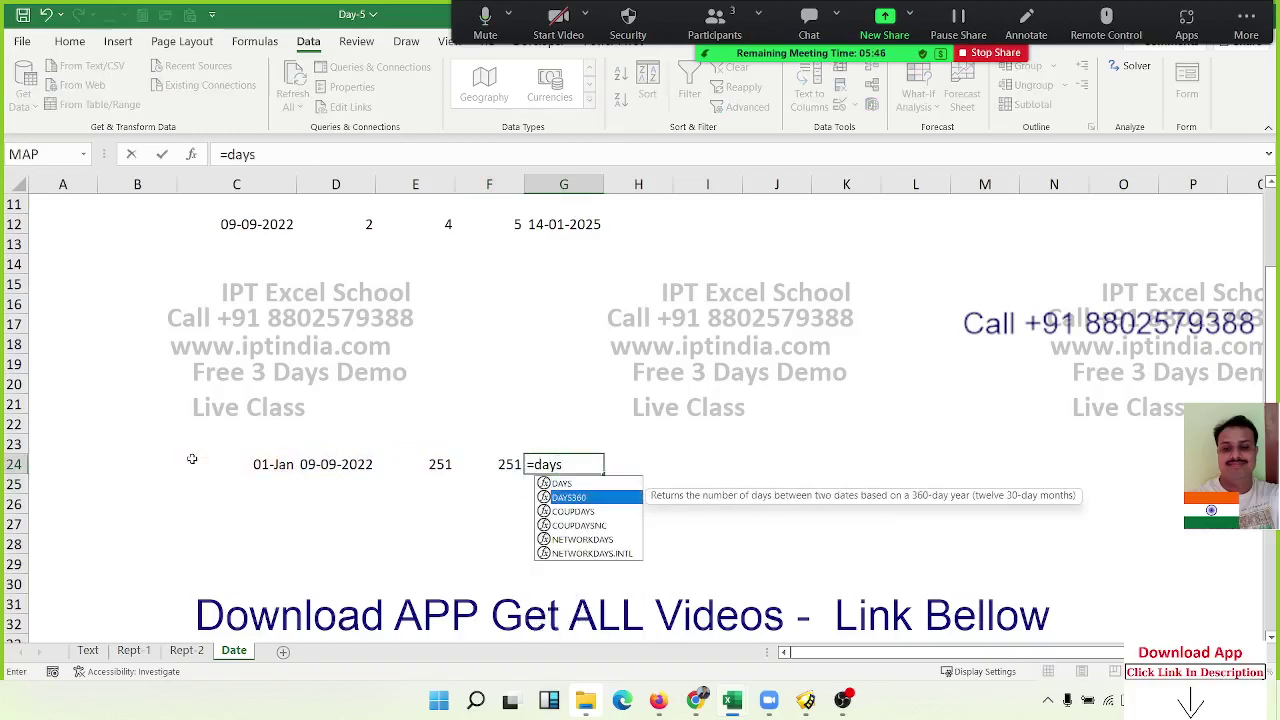
{"action": "key", "text": "Tab"}
{"action": "key", "text": "Left"}
{"action": "key", "text": "Left"}
{"action": "key", "text": "Left"}
{"action": "key", "text": "Left"}
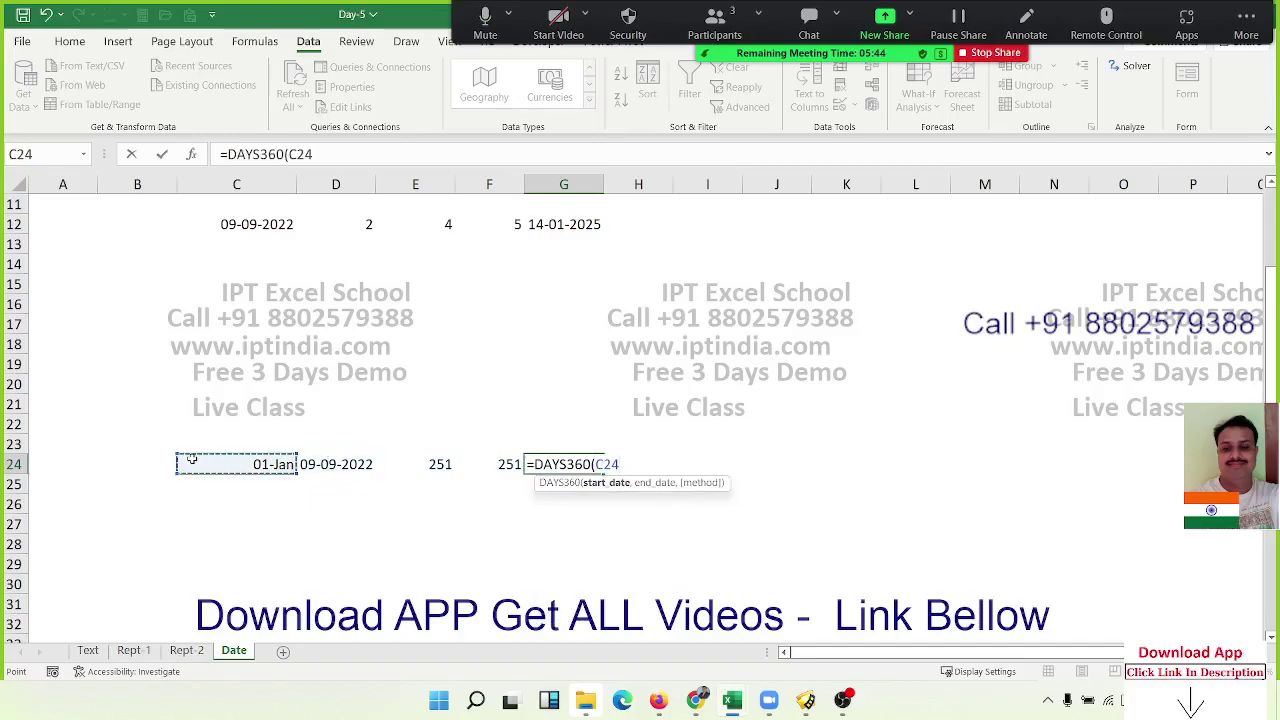
{"action": "type", "text": ","}
{"action": "key", "text": "Left"}
{"action": "key", "text": "Left"}
{"action": "key", "text": "Left"}
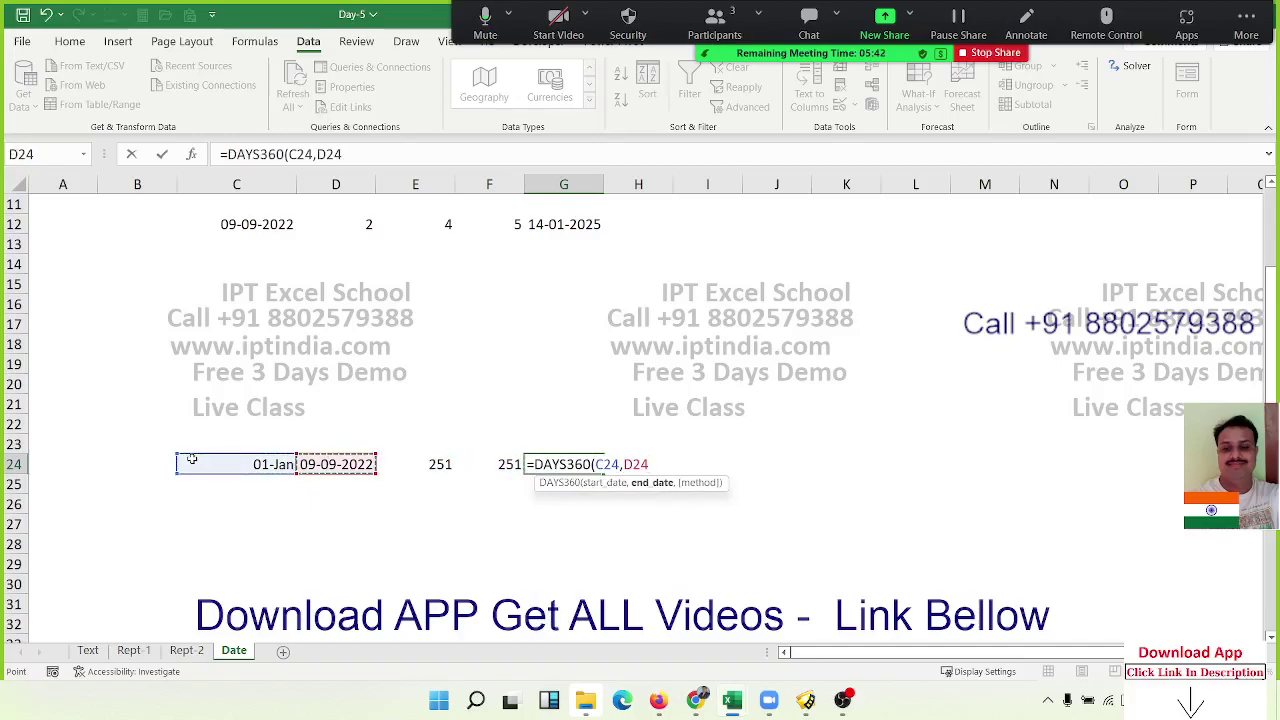
{"action": "key", "text": "Return"}
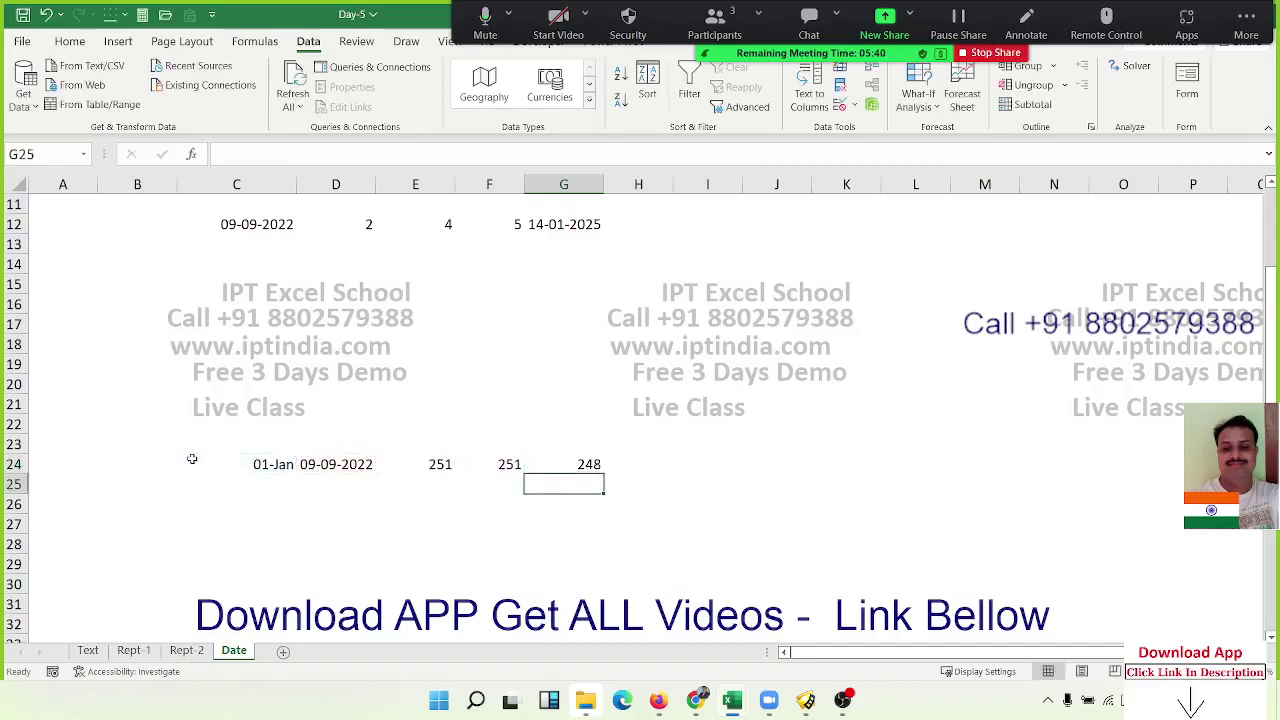
{"action": "key", "text": "Down"}
{"action": "key", "text": "Down"}
{"action": "key", "text": "Down"}
Fill the row 24 dates down into C25:D25 with Ctrl+D.
{"action": "key", "text": "Left"}
{"action": "key", "text": "Left"}
{"action": "key", "text": "Left"}
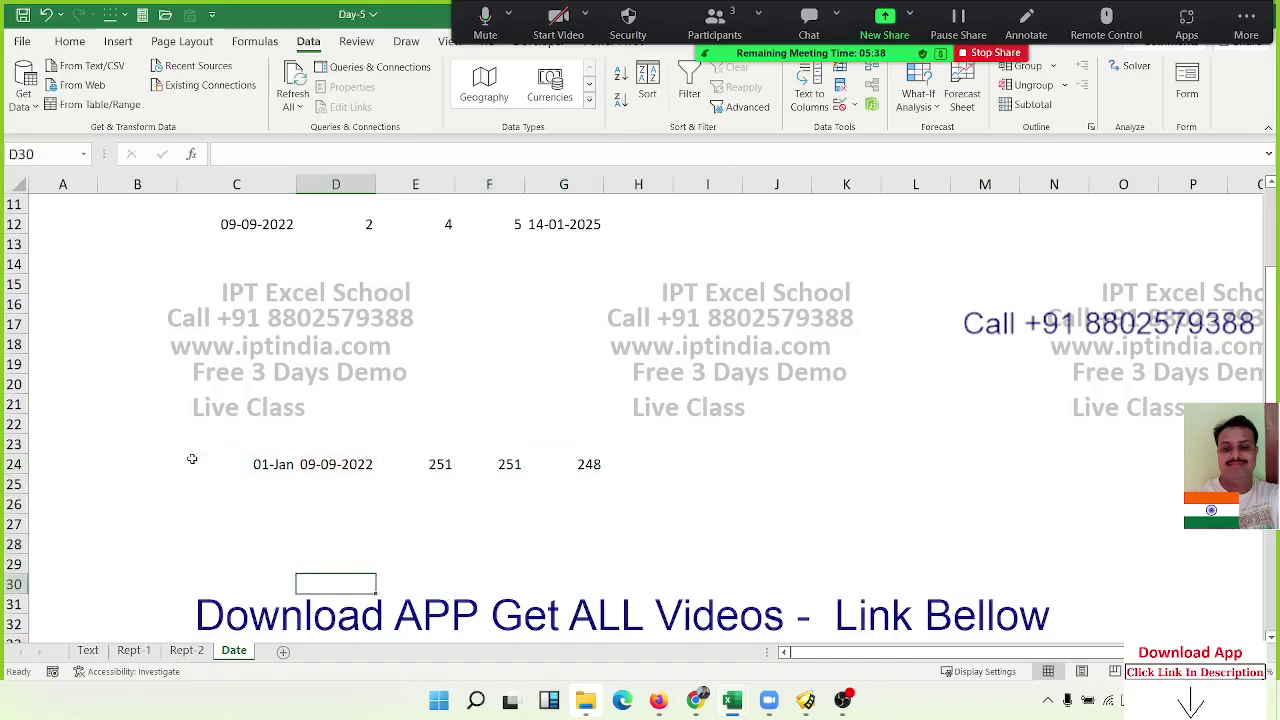
{"action": "key", "text": "Left"}
{"action": "key", "text": "Up"}
{"action": "key", "text": "Up"}
{"action": "key", "text": "Up"}
{"action": "key", "text": "Up"}
{"action": "key", "text": "Right"}
{"action": "key", "text": "Left"}
{"action": "key", "text": "Up"}
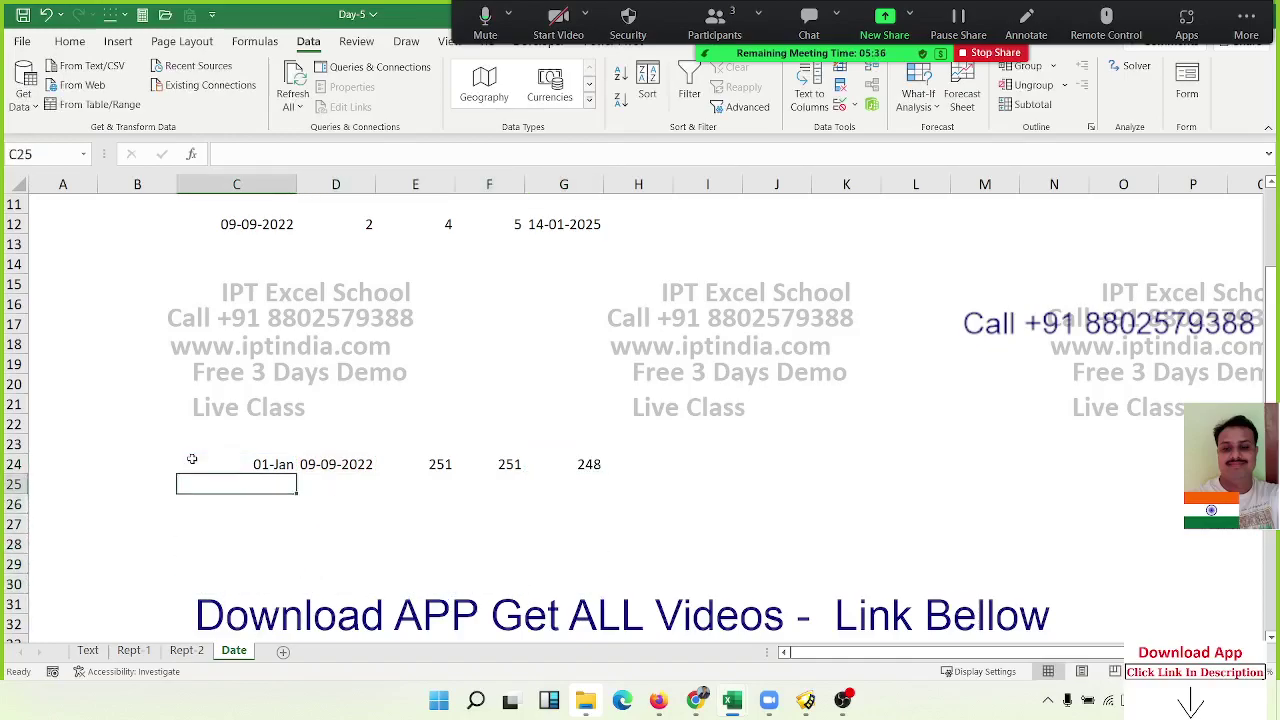
{"action": "key", "text": "shift+Right"}
{"action": "key", "text": "ctrl+d"}
{"action": "key", "text": "Right"}
{"action": "key", "text": "Right"}
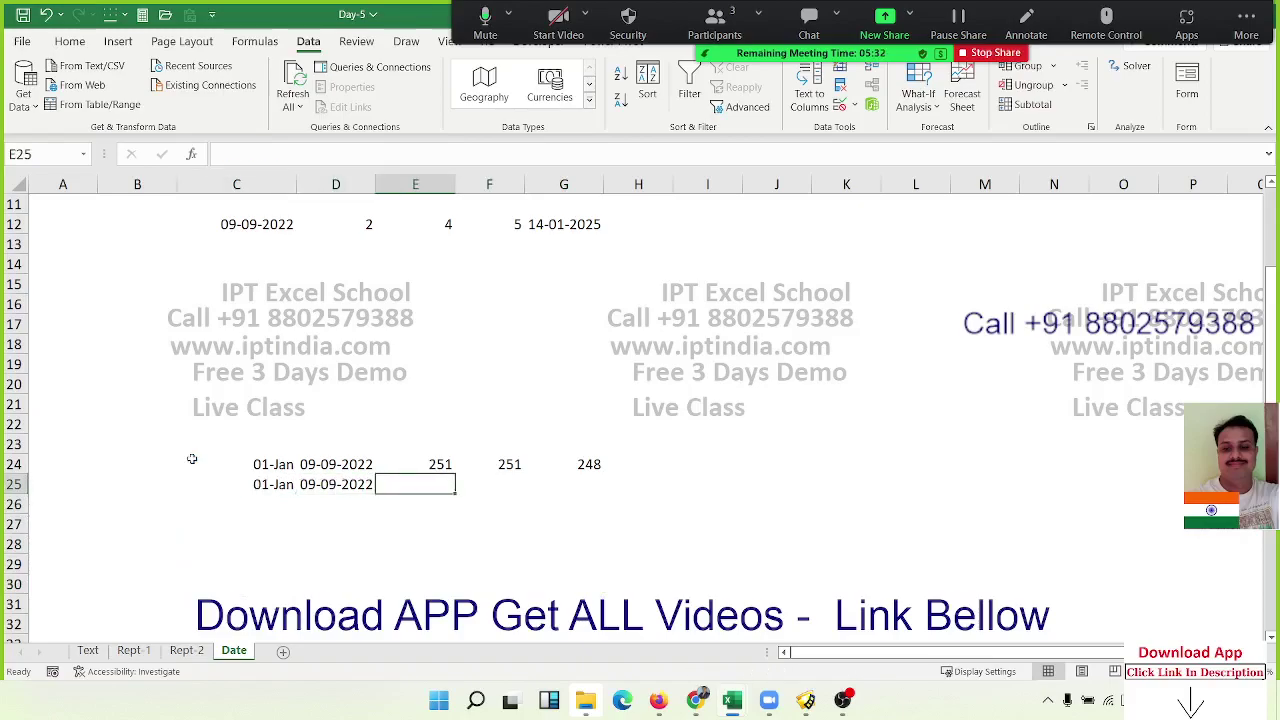
Enter 1/1 in I17 and 1/26 in I18, re-entering I18 so it shows Jan-26.
{"action": "left_click", "coordinate": [742, 316]}
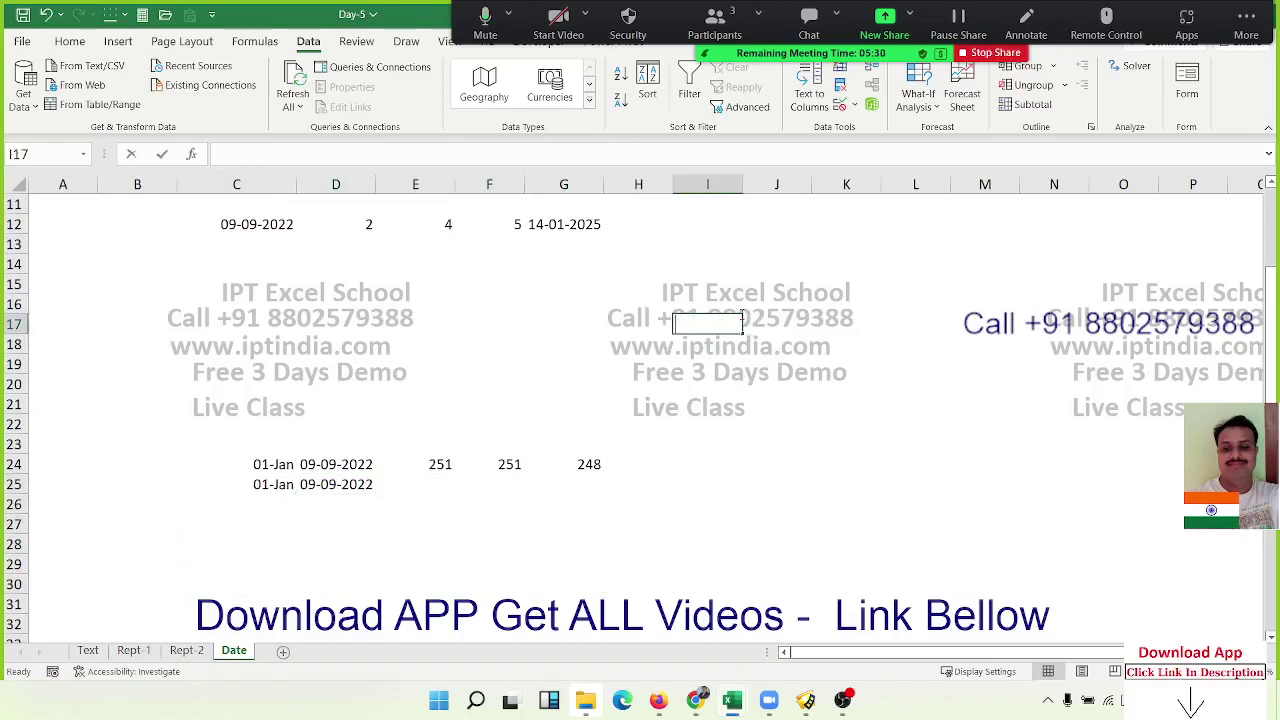
{"action": "type", "text": "1/1"}
{"action": "key", "text": "Return"}
{"action": "type", "text": "1/26"}
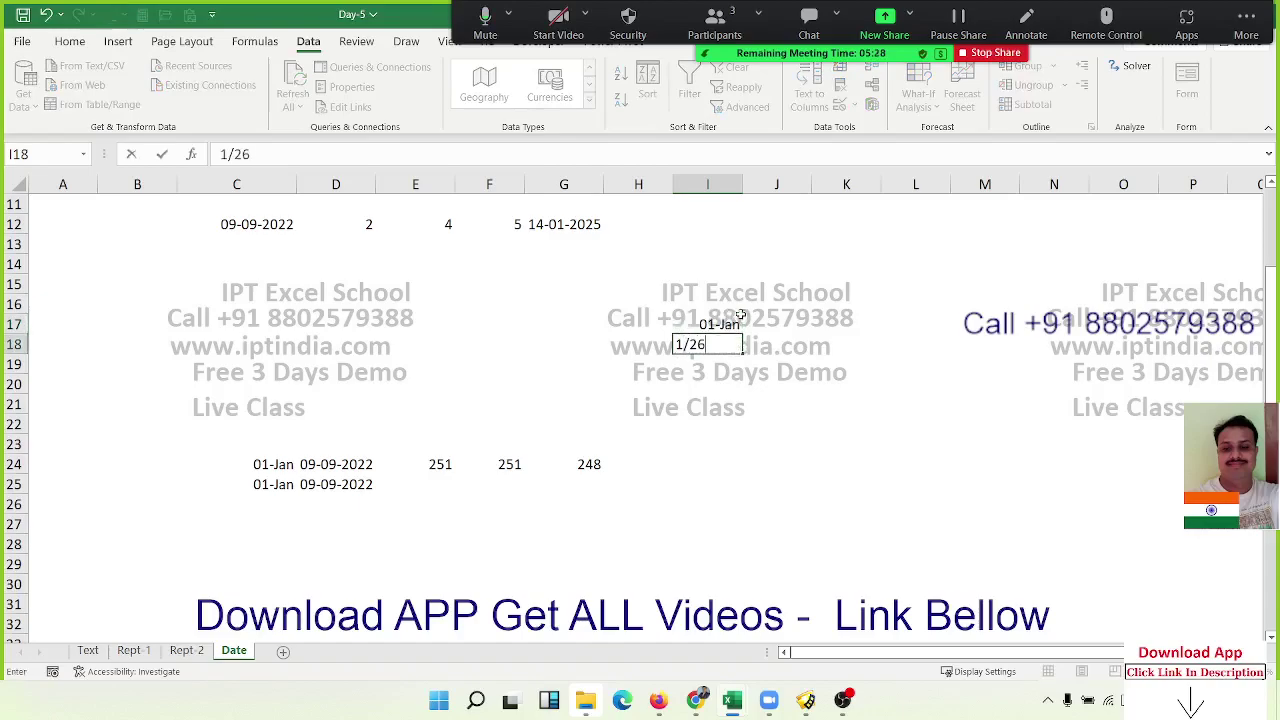
{"action": "key", "text": "Return"}
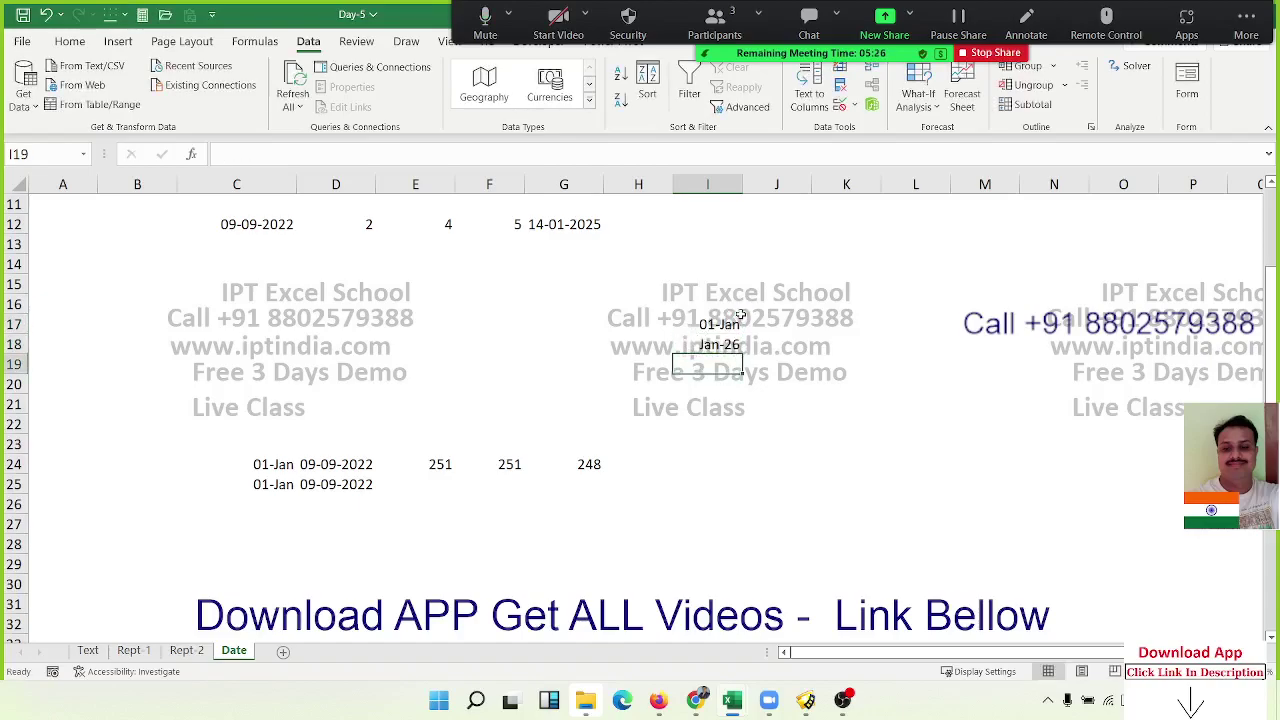
{"action": "key", "text": "Up"}
{"action": "type", "text": "1/26"}
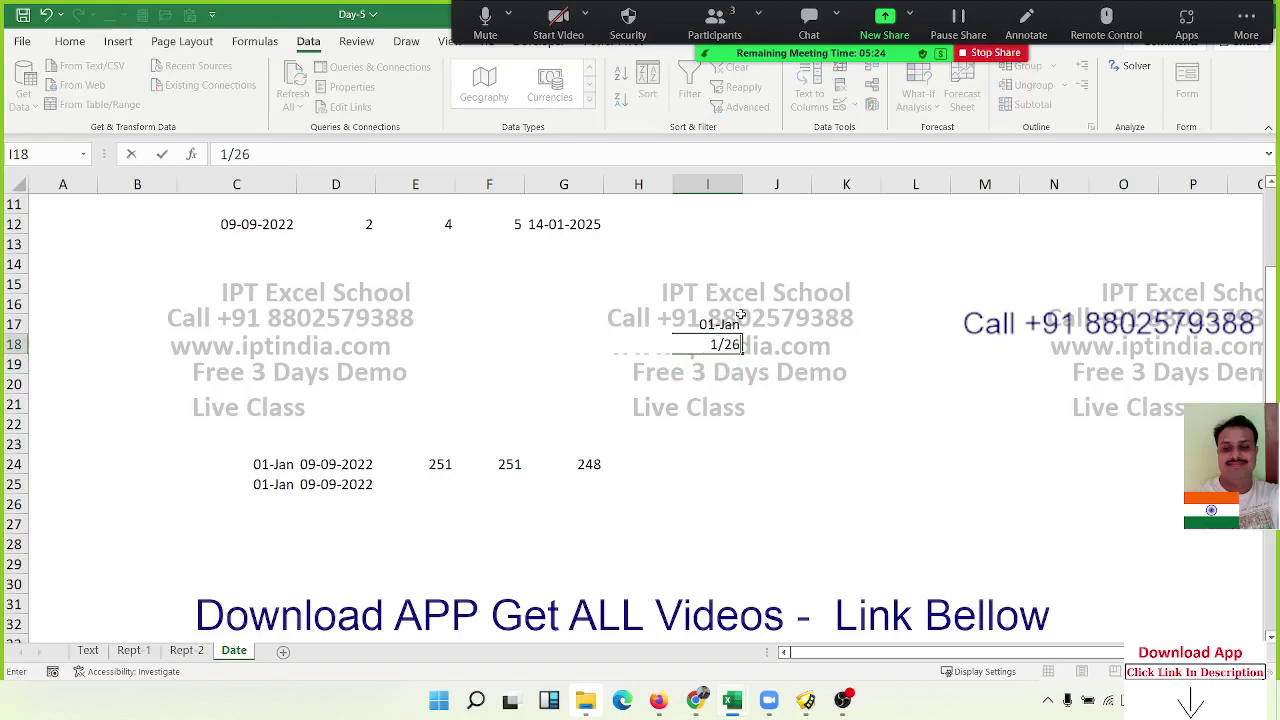
{"action": "key", "text": "Return"}
{"action": "key", "text": "Up"}
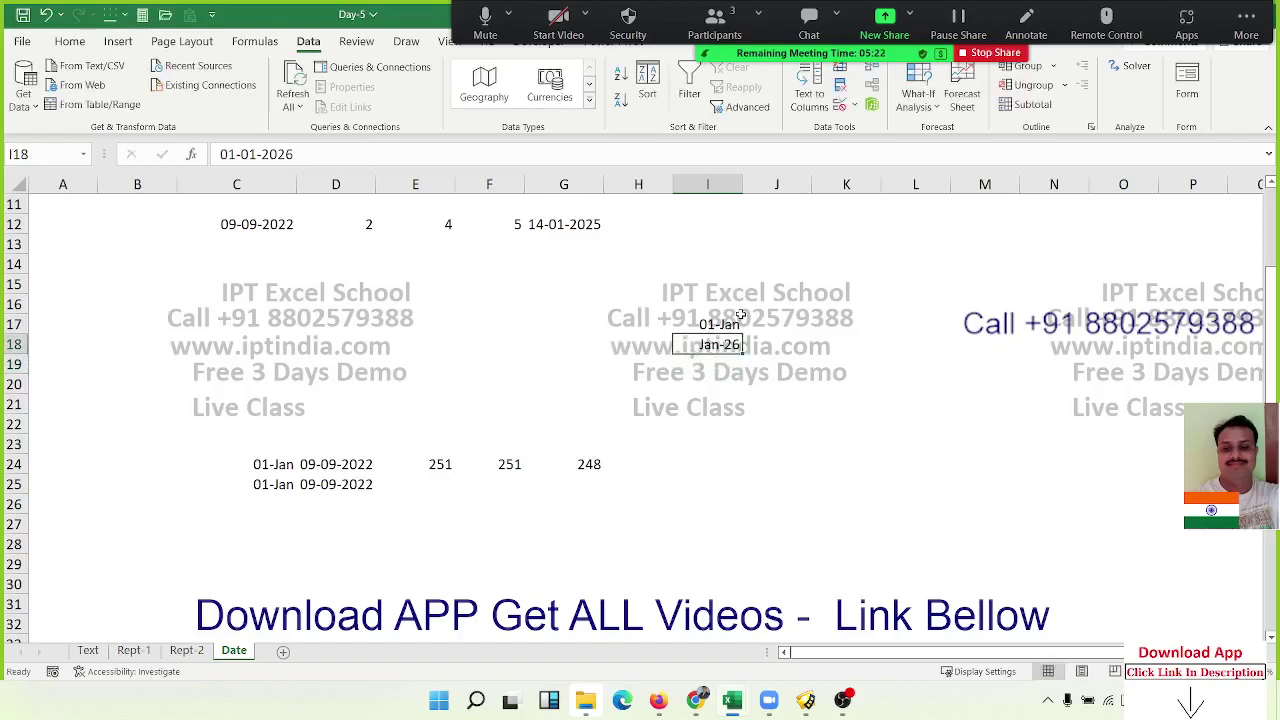
{"action": "key", "text": "Return"}
Enter 3/3 in I19 and 17/3 in I20.
{"action": "type", "text": "3"}
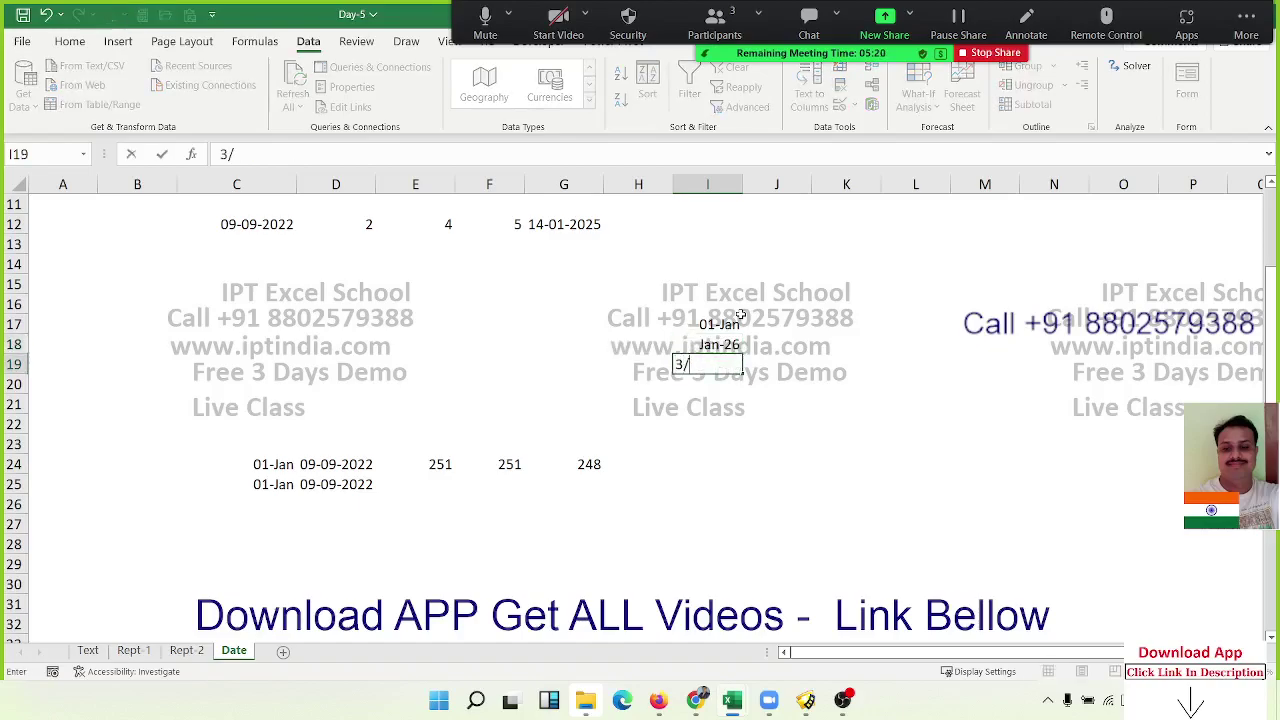
{"action": "type", "text": "/3"}
{"action": "key", "text": "Return"}
{"action": "type", "text": "17/3"}
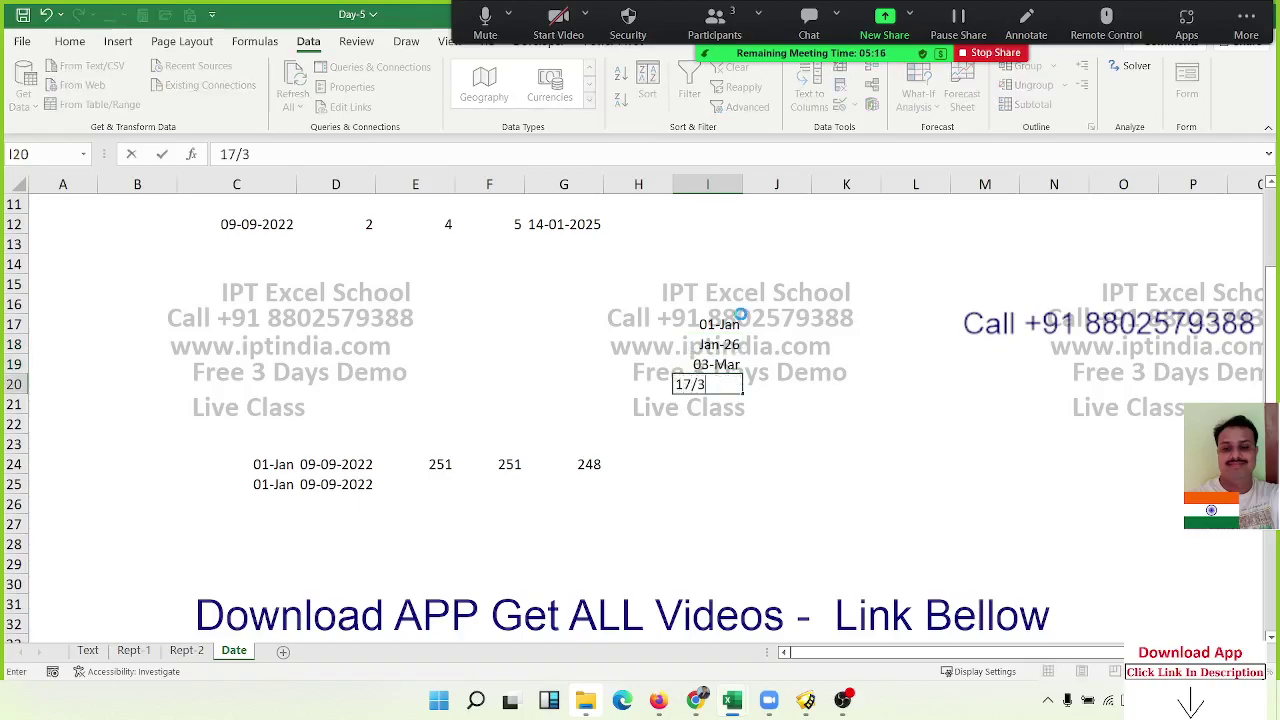
{"action": "key", "text": "Return"}
{"action": "key", "text": "alt"}
{"action": "key", "text": "2"}
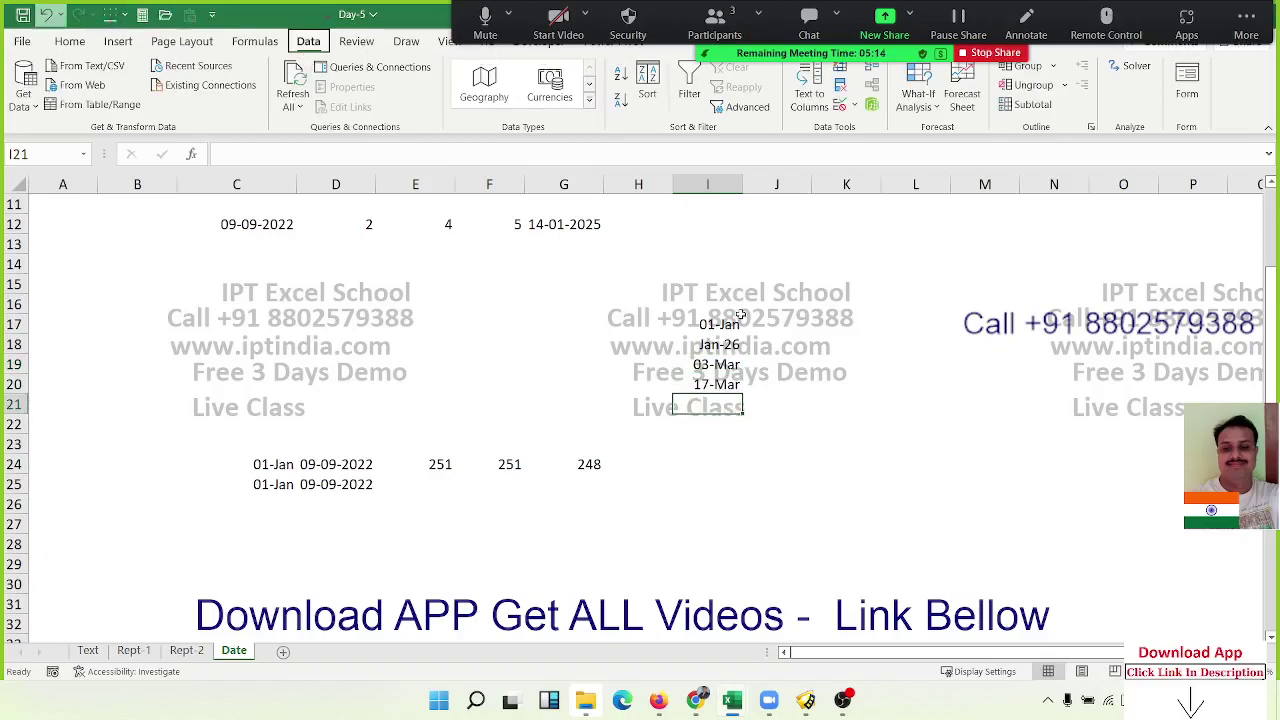
{"action": "key", "text": "Escape"}
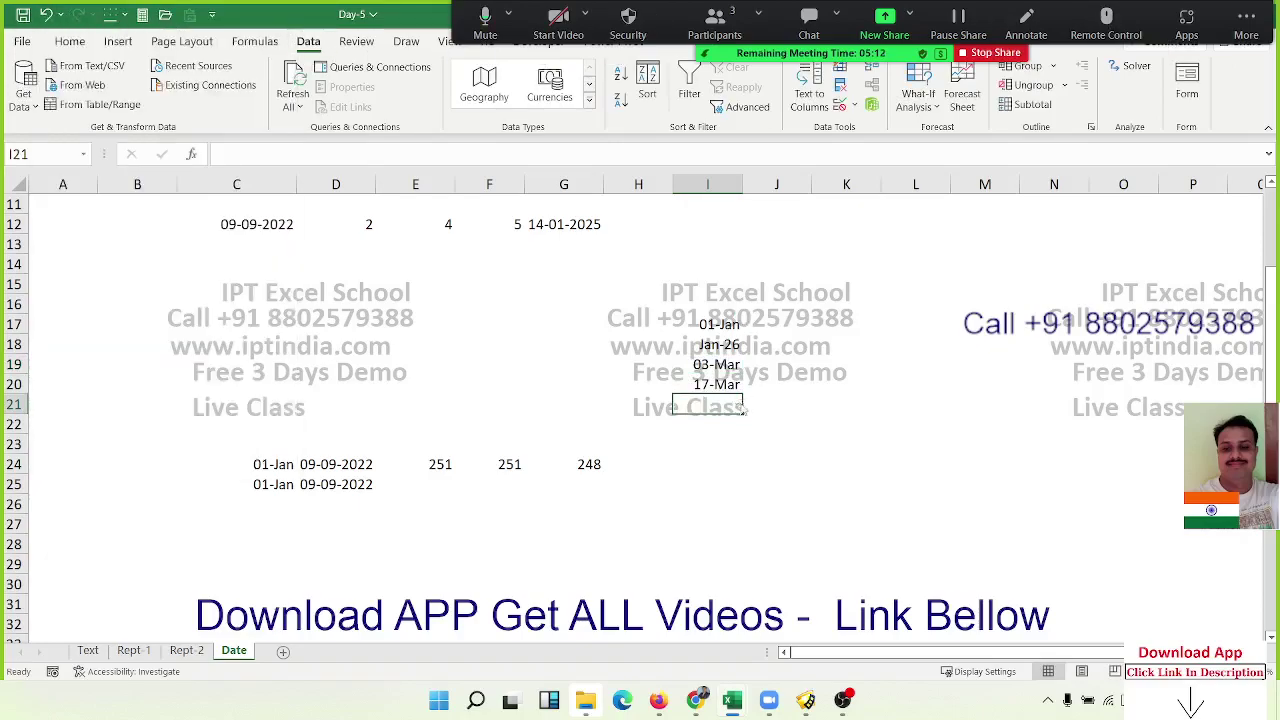
Enter =NETWORKDAYS(C25,D25,I17:I20) in E25, returning 178 working days.
{"action": "left_click", "coordinate": [450, 483]}
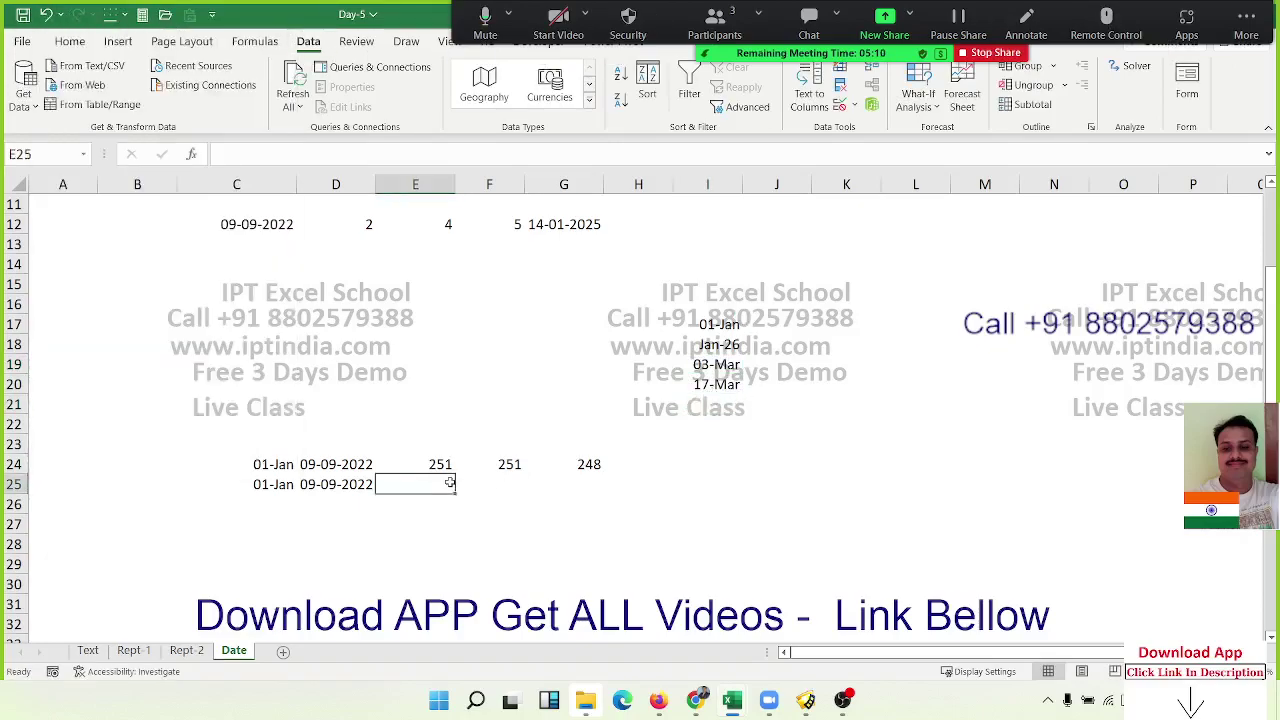
{"action": "type", "text": "=nex"}
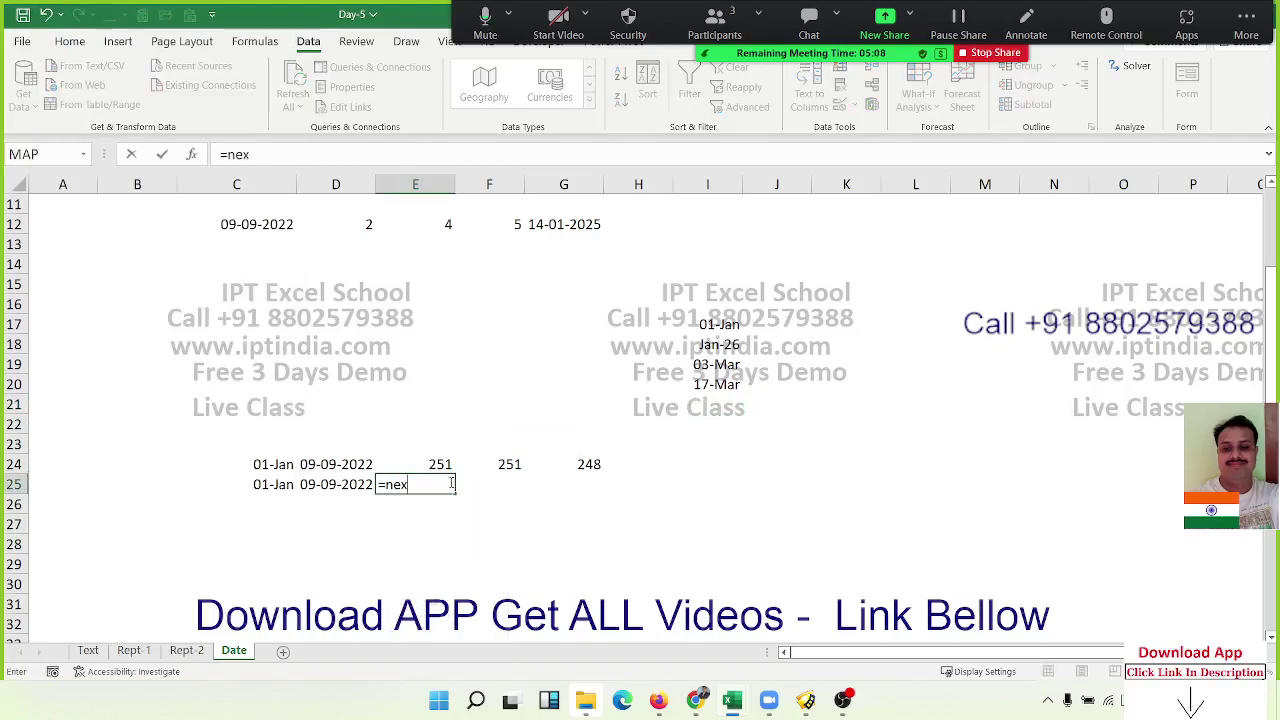
{"action": "key", "text": "BackSpace"}
{"action": "type", "text": "t"}
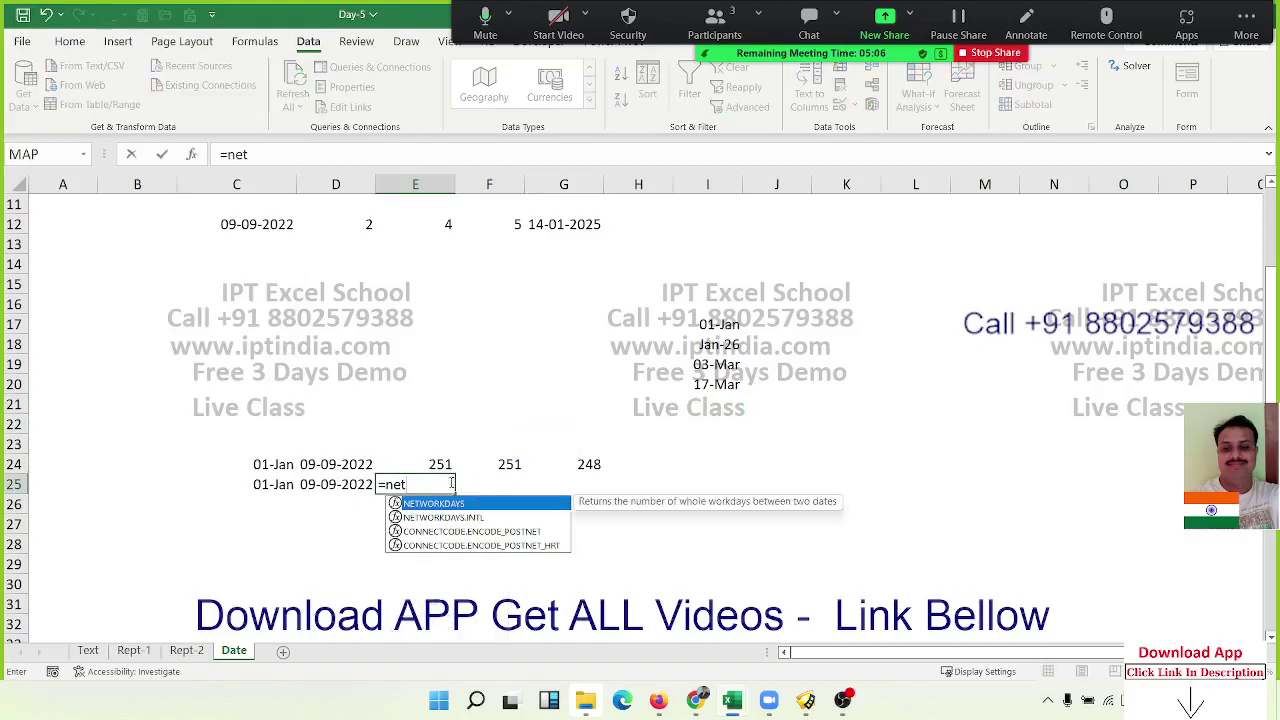
{"action": "key", "text": "Tab"}
{"action": "key", "text": "Left"}
{"action": "key", "text": "Left"}
{"action": "type", "text": ","}
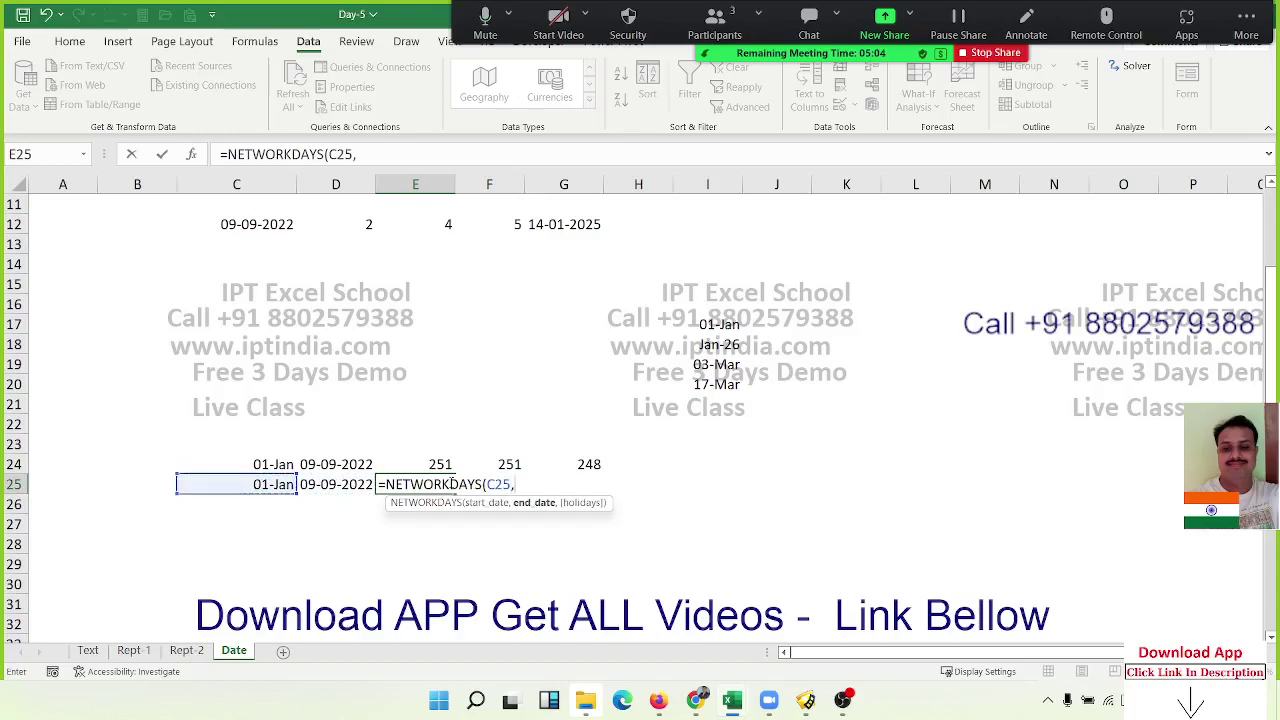
{"action": "key", "text": "Left"}
{"action": "type", "text": ","}
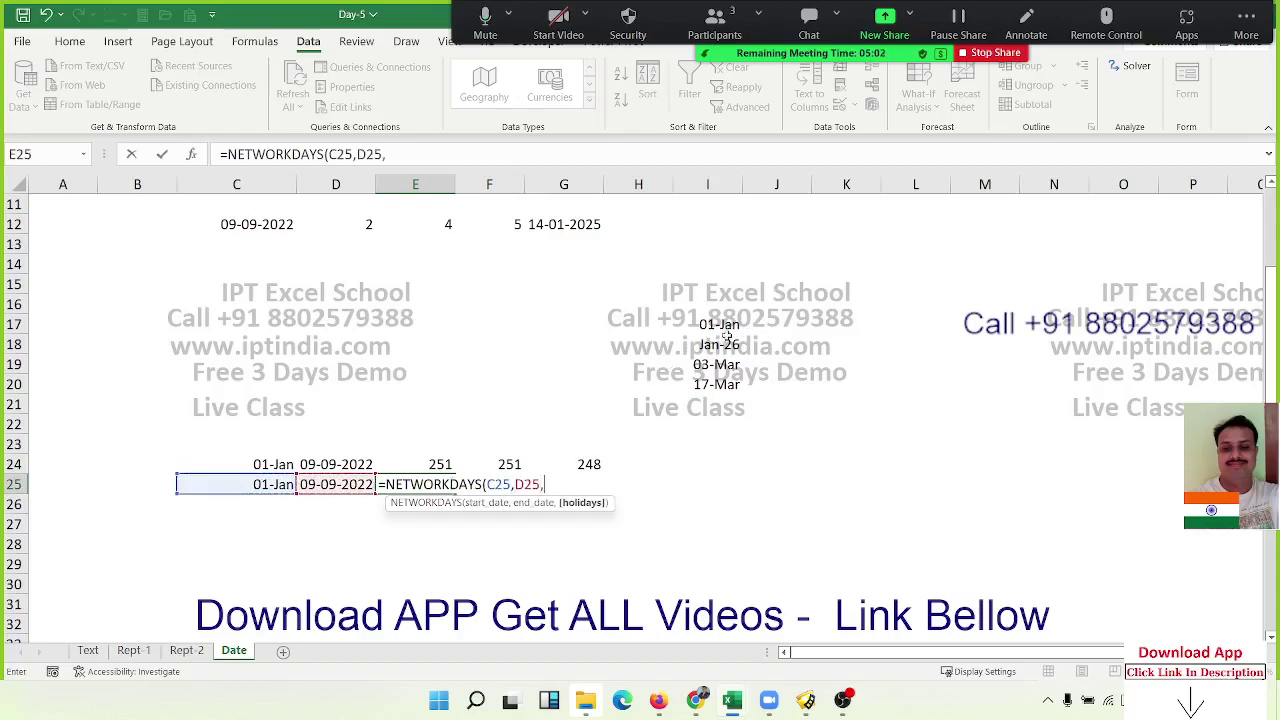
{"action": "left_click_drag", "start_coordinate": [720, 322], "coordinate": [717, 385]}
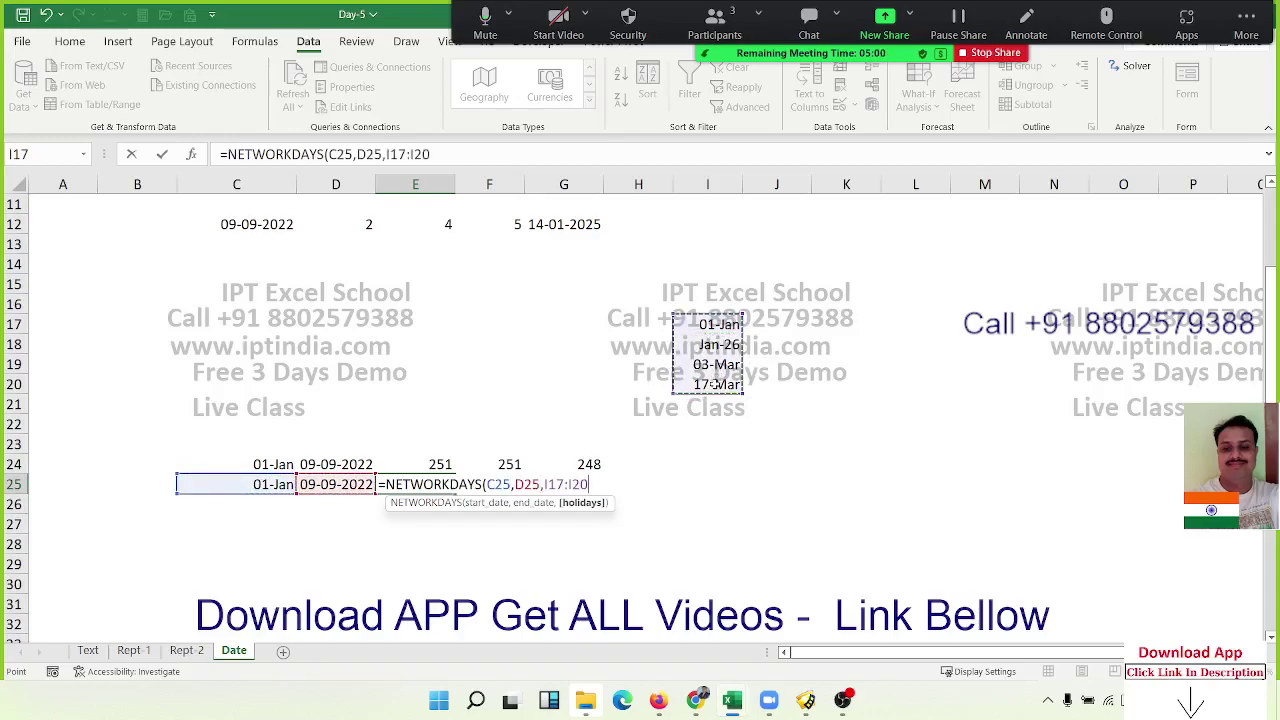
{"action": "key", "text": "ctrl+Return"}
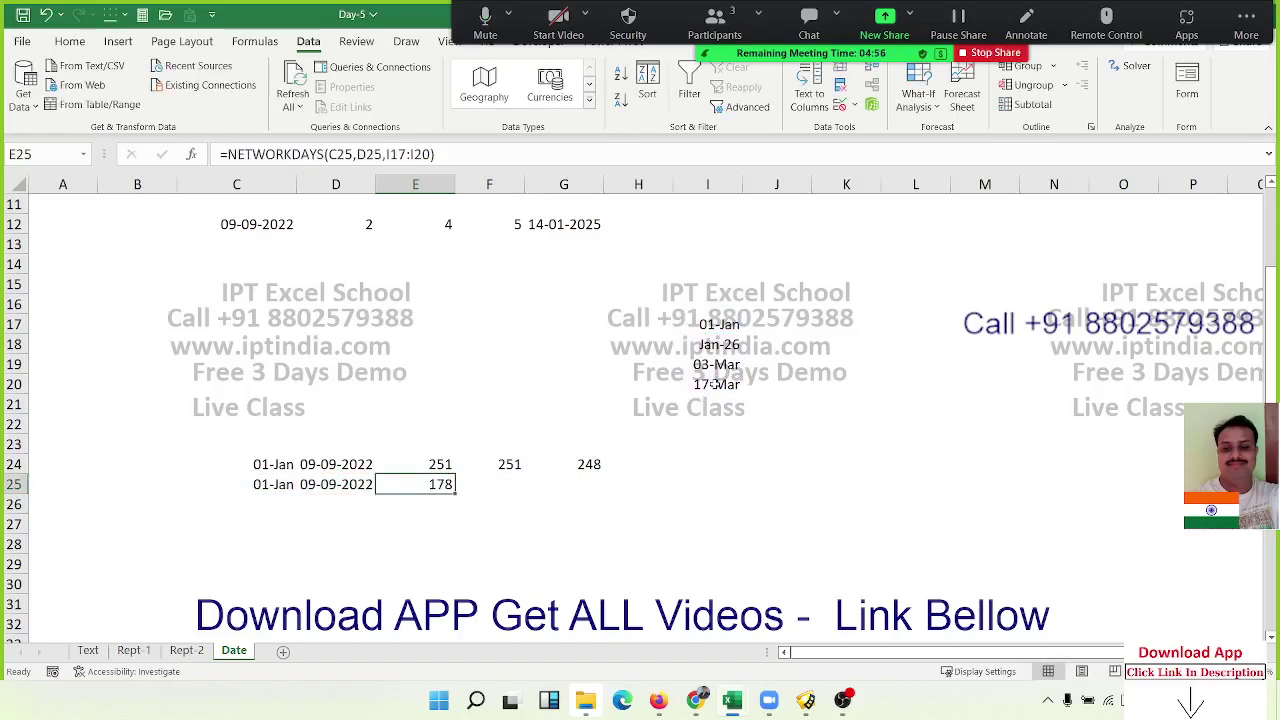
{"action": "key", "text": "Left"}
{"action": "key", "text": "shift+Left"}
Fill the 01-Jan and 09-09-2022 dates from row 25 down into row 26.
{"action": "key", "text": "shift+Down"}
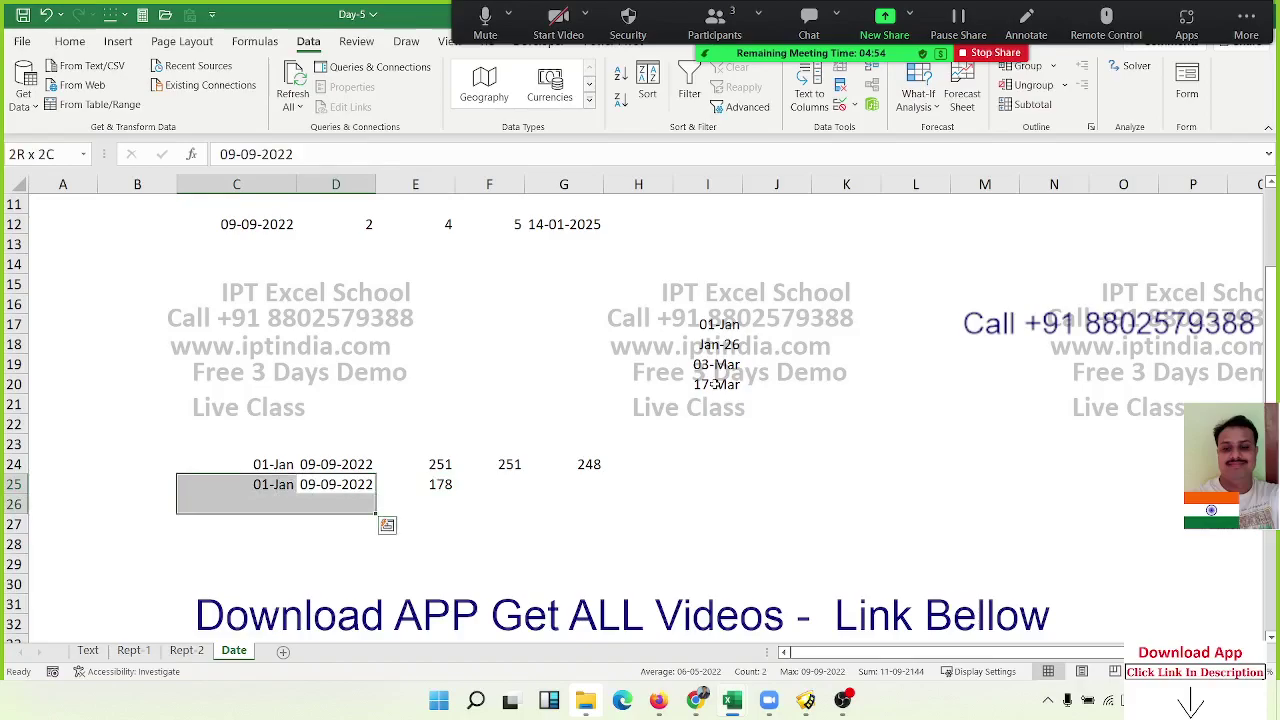
{"action": "key", "text": "ctrl+d"}
{"action": "key", "text": "Right"}
{"action": "key", "text": "Right"}
{"action": "key", "text": "Down"}
{"action": "key", "text": "Left"}
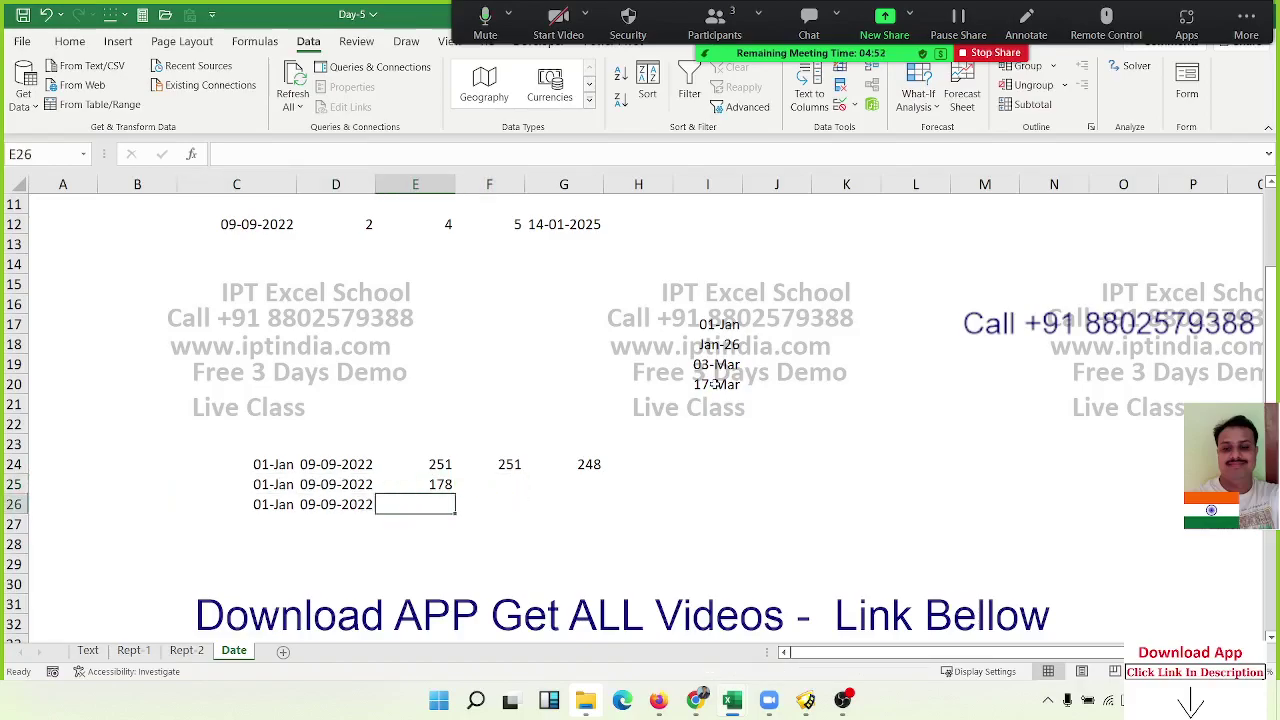
In E26, start NETWORKDAYS.INTL with C26 and D26 and weekend '11 - Sunday only'.
{"action": "type", "text": "="}
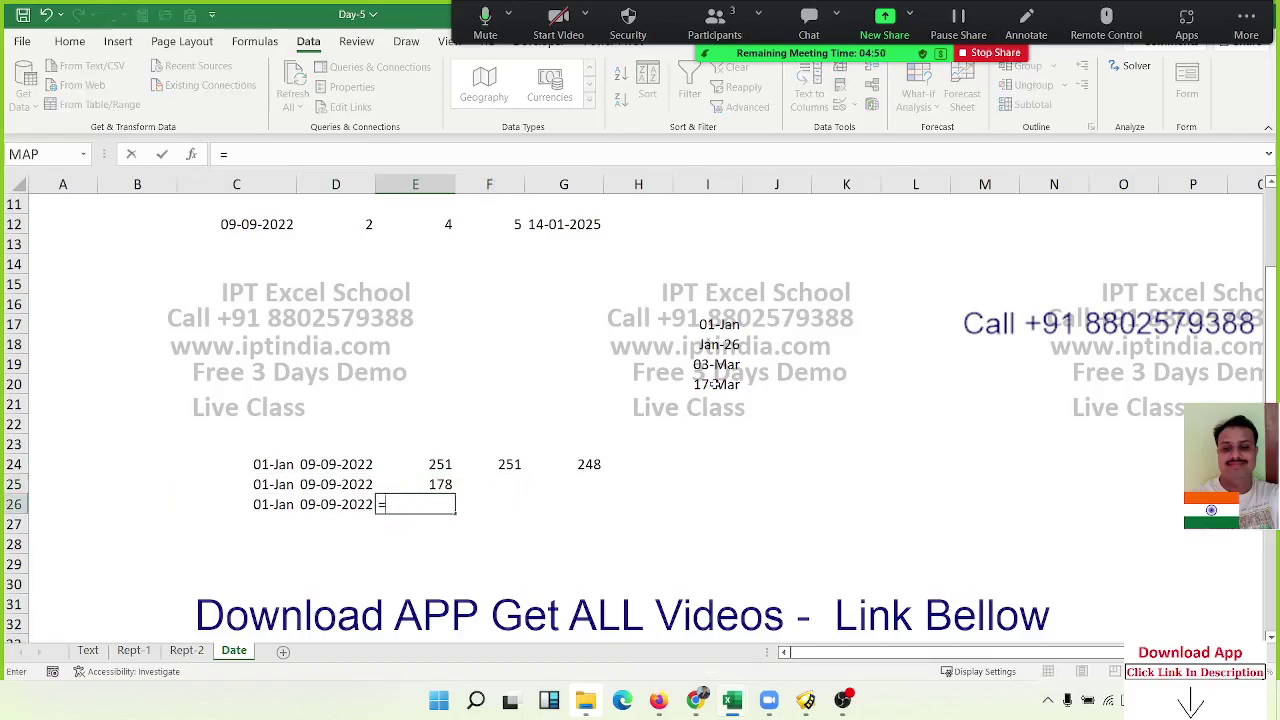
{"action": "type", "text": "net"}
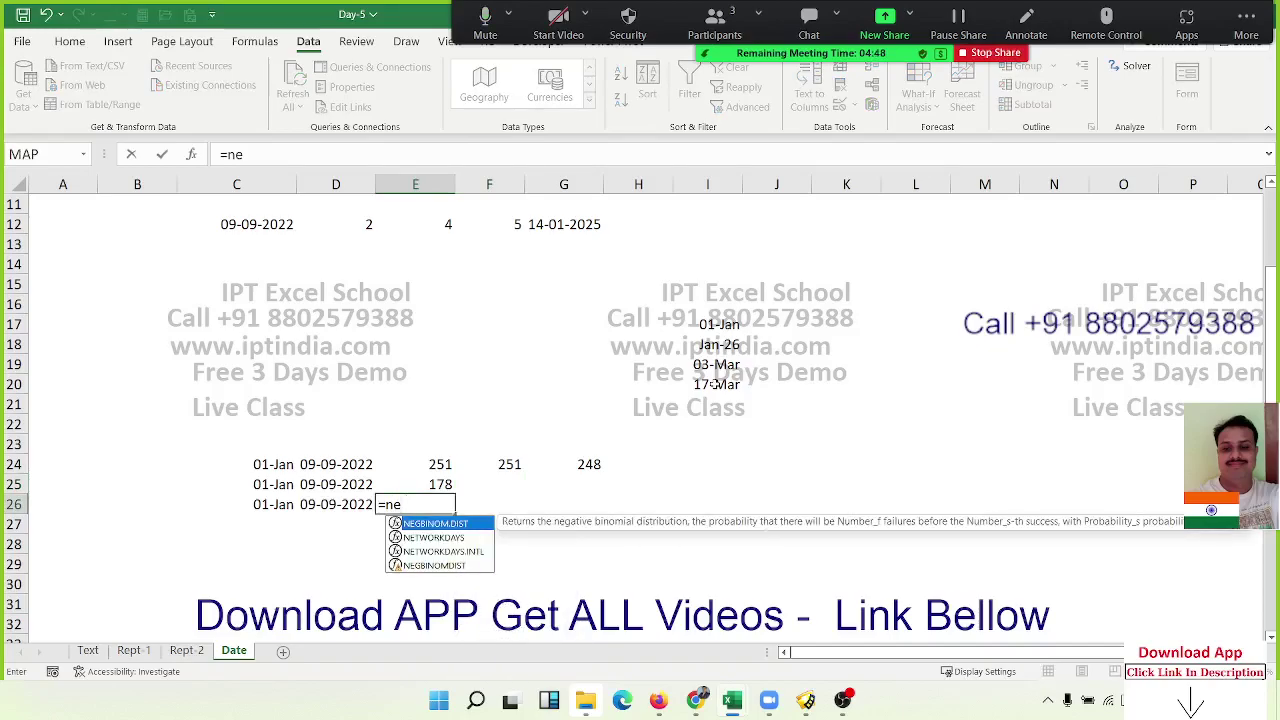
{"action": "key", "text": "Down"}
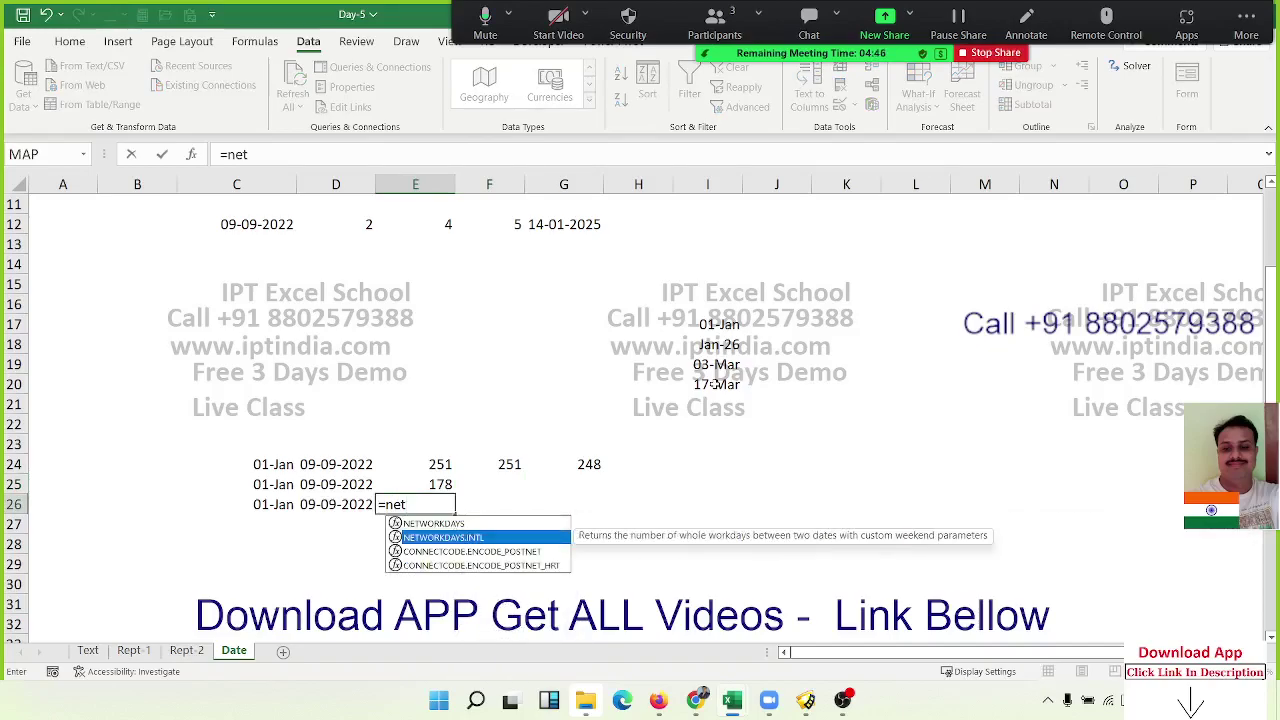
{"action": "key", "text": "Tab"}
{"action": "key", "text": "Left"}
{"action": "key", "text": "Left"}
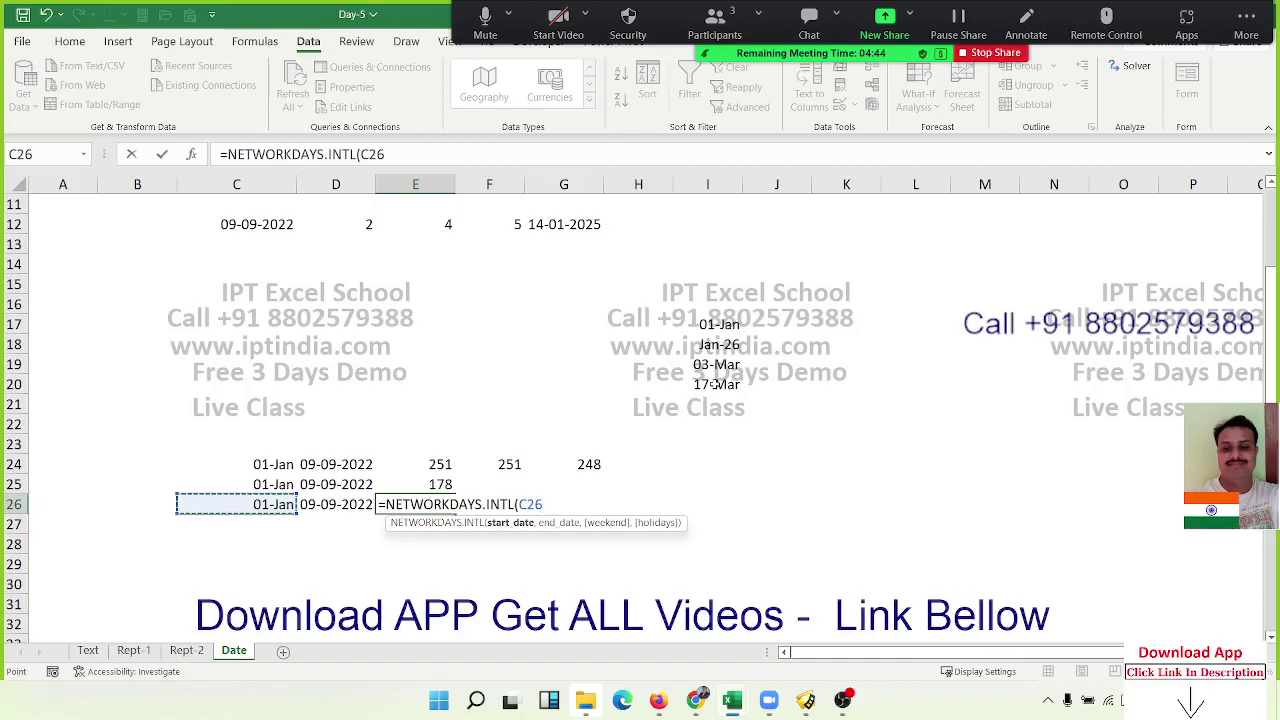
{"action": "type", "text": ","}
{"action": "key", "text": "Left"}
{"action": "type", "text": ","}
{"action": "key", "text": "Down"}
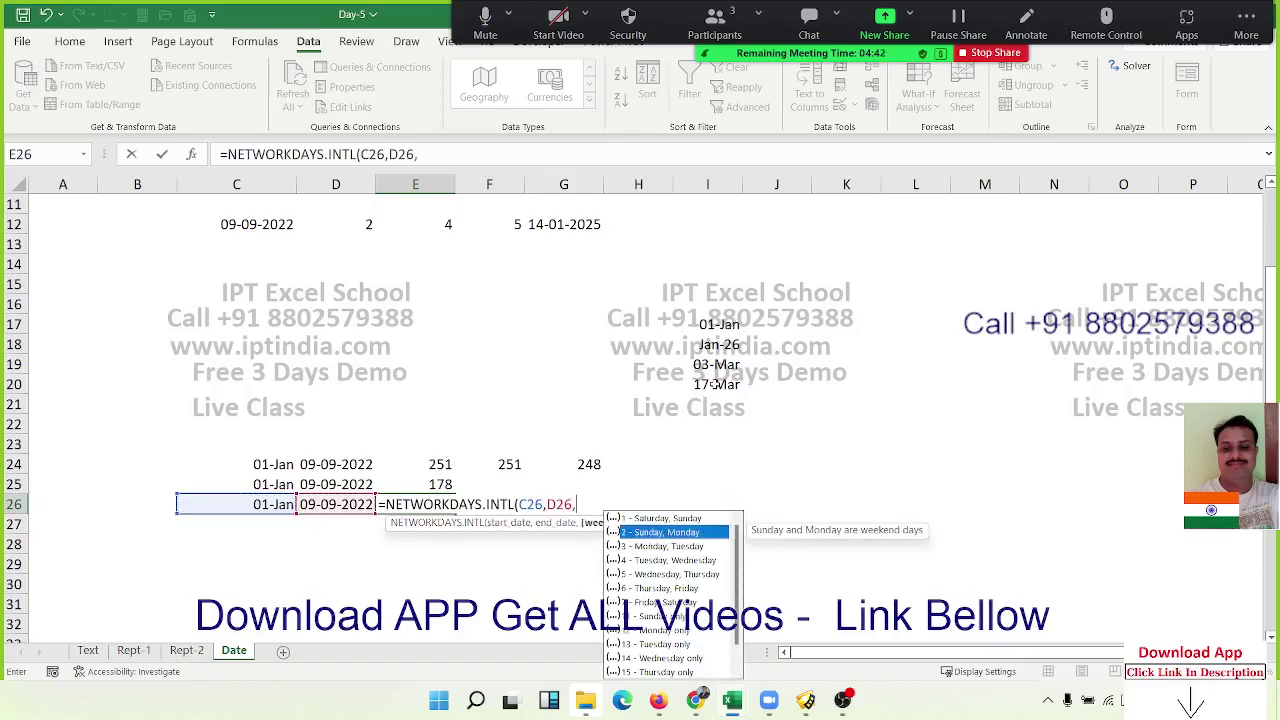
{"action": "key", "text": "Down"}
{"action": "key", "text": "Down"}
{"action": "key", "text": "Down"}
{"action": "key", "text": "Down"}
{"action": "key", "text": "Down"}
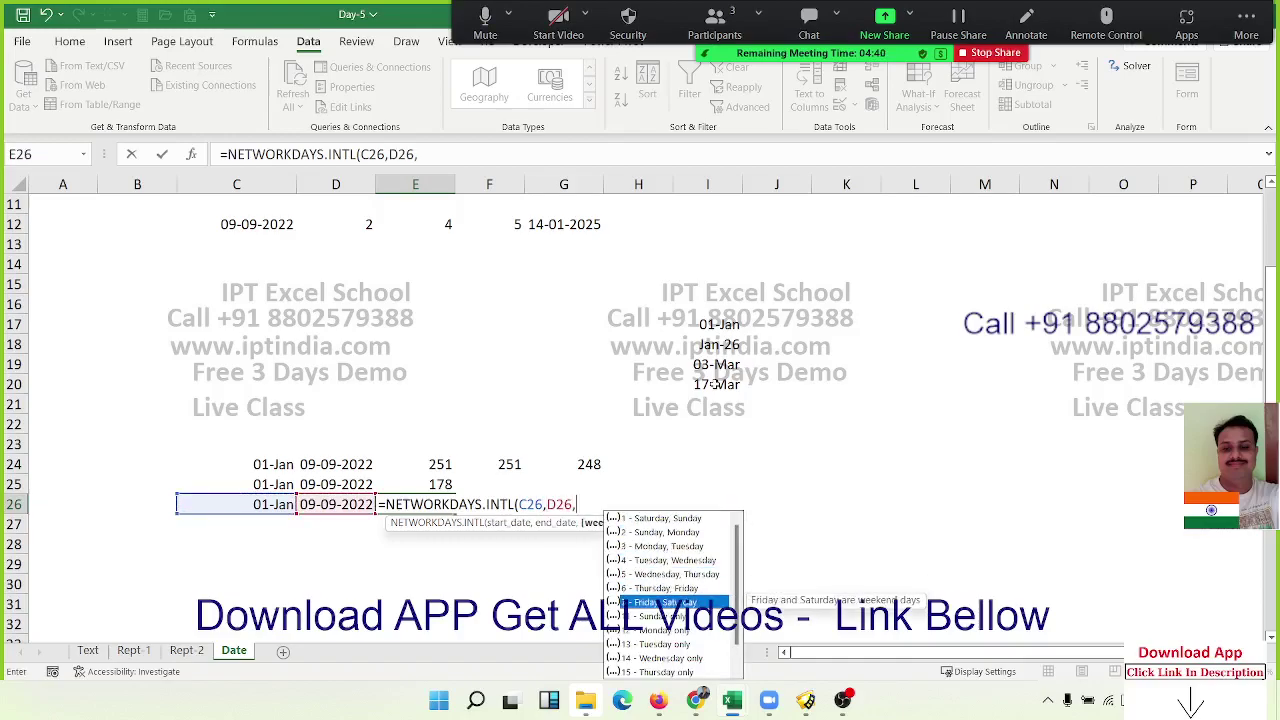
{"action": "key", "text": "Down"}
{"action": "key", "text": "Tab"}
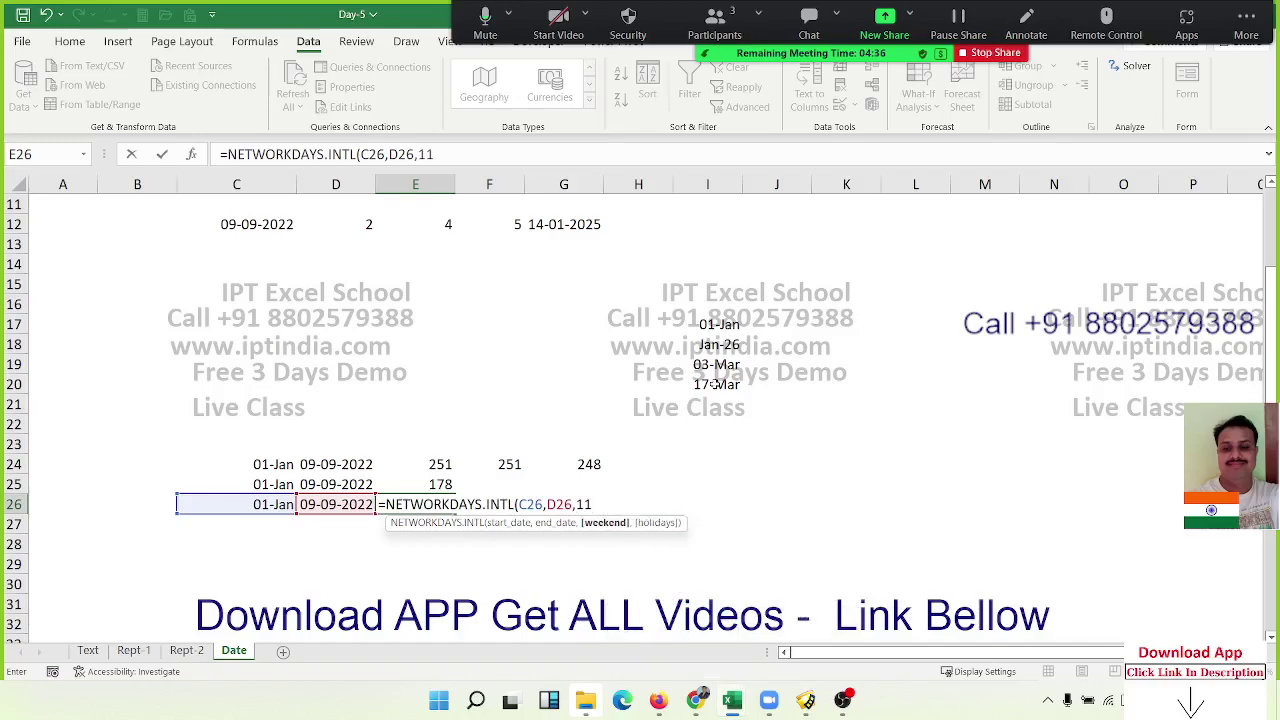
Add holidays I17:I20 to finish the formula, giving 213 workdays, then review row 26.
{"action": "type", "text": ","}
{"action": "left_click", "coordinate": [718, 326]}
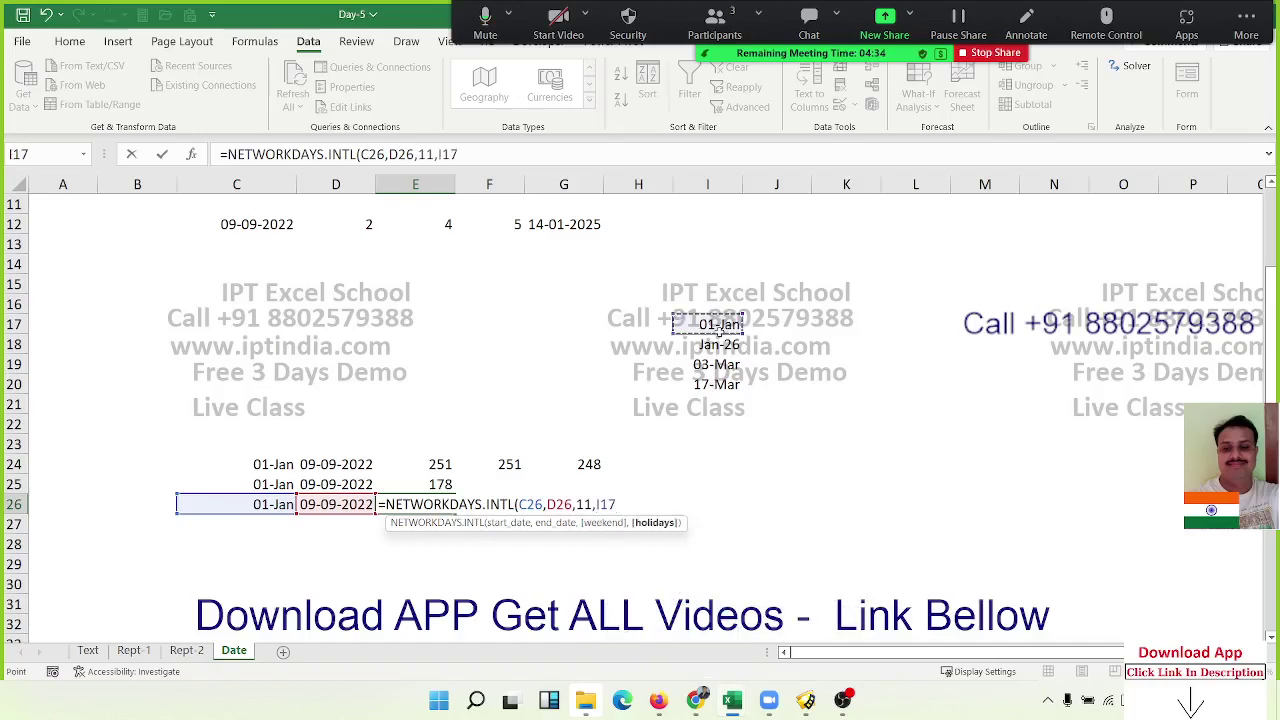
{"action": "left_click_drag", "start_coordinate": [718, 326], "coordinate": [716, 376]}
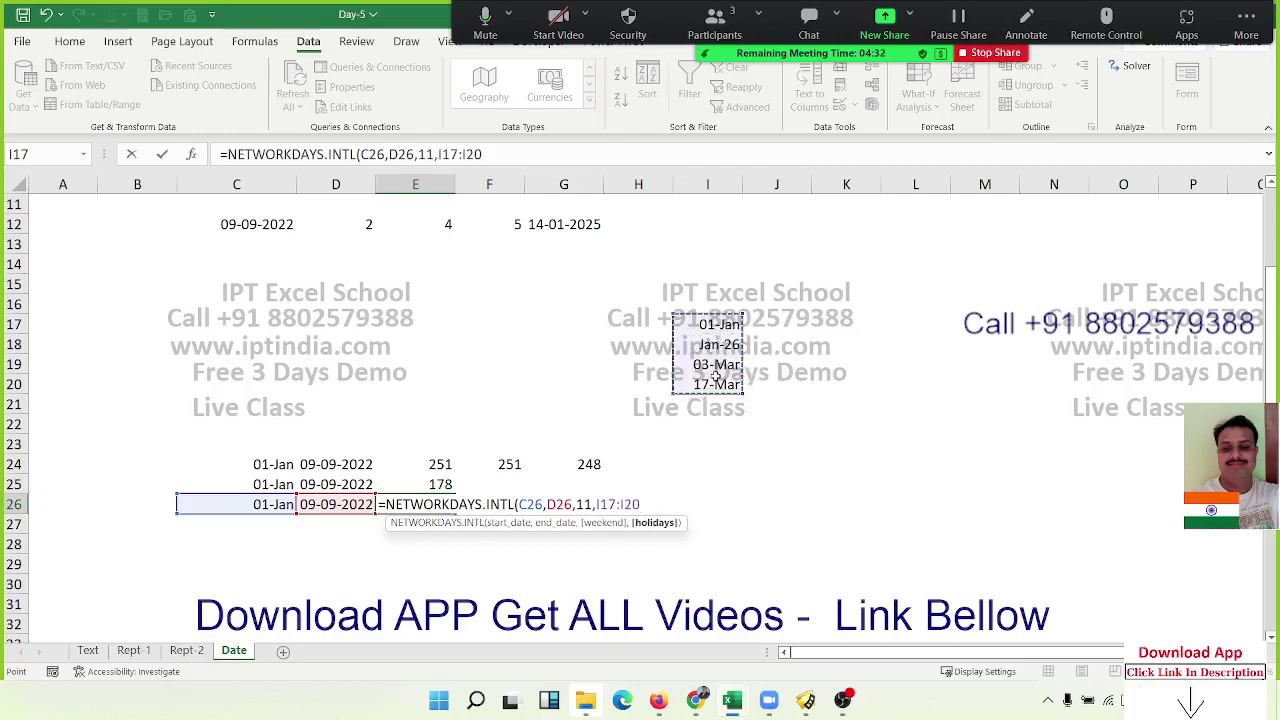
{"action": "key", "text": "Return"}
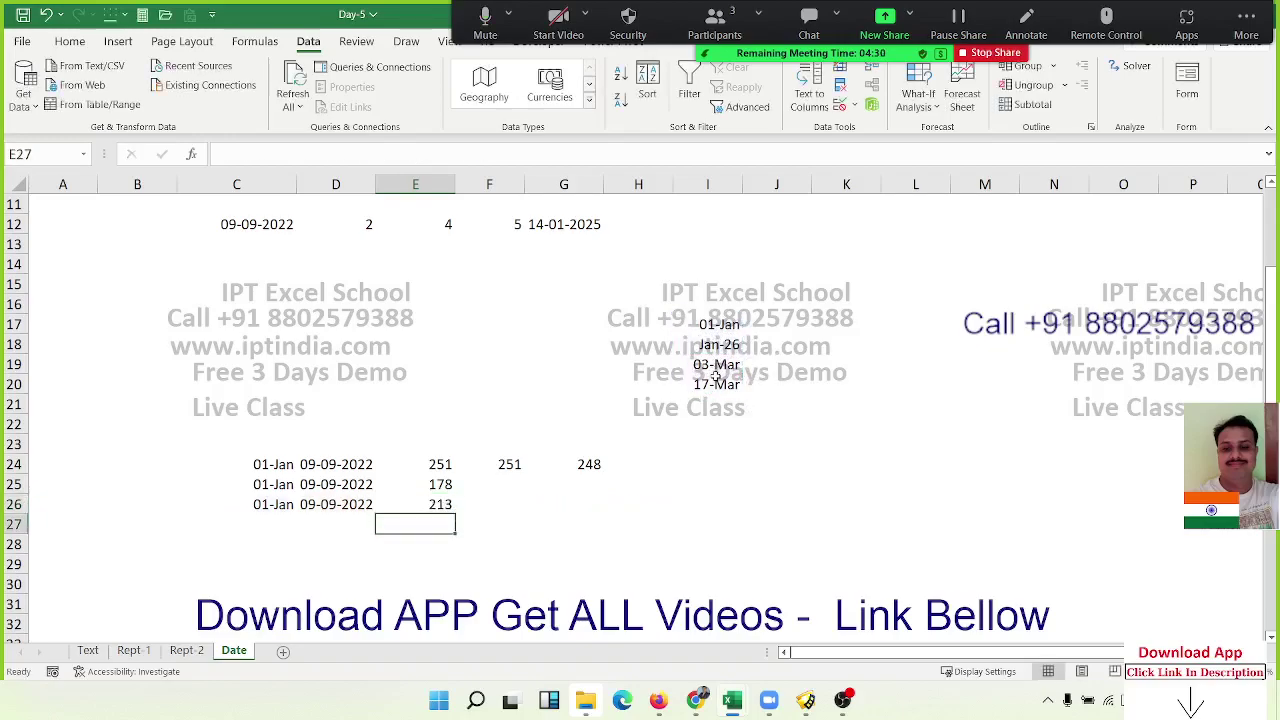
{"action": "key", "text": "Up"}
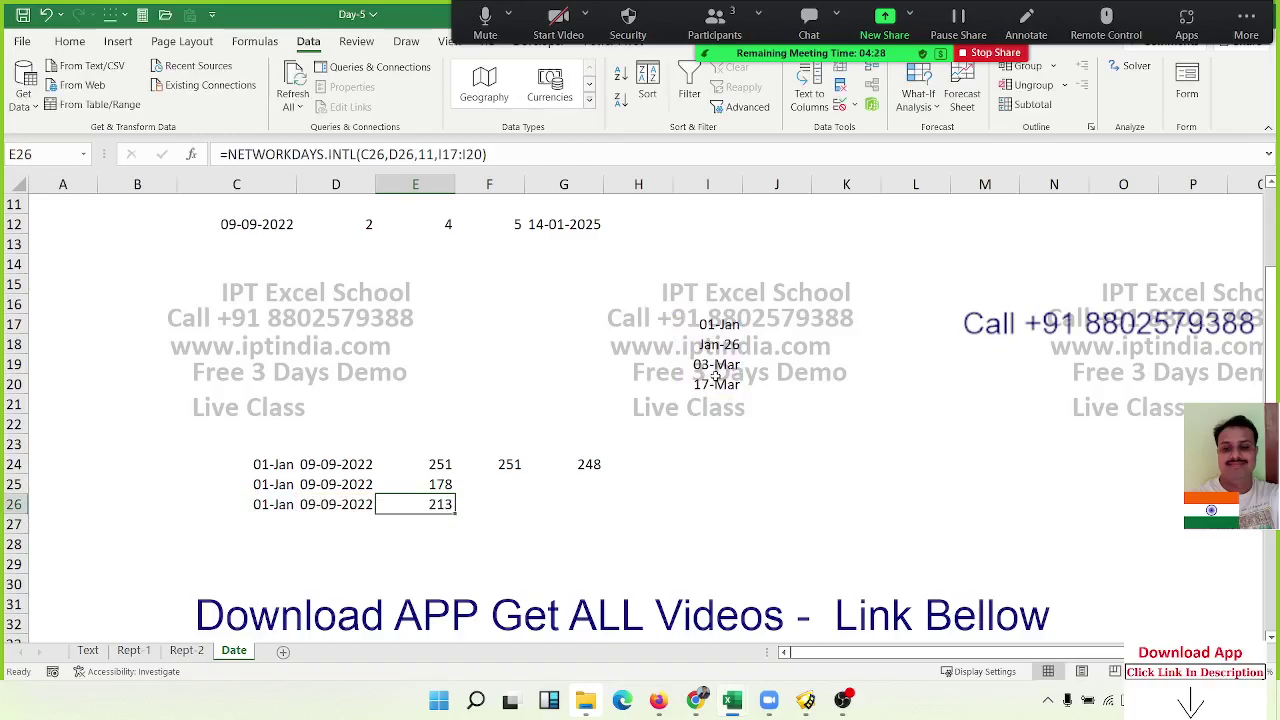
{"action": "key", "text": "Left"}
{"action": "key", "text": "Left"}
{"action": "key", "text": "shift+Right"}
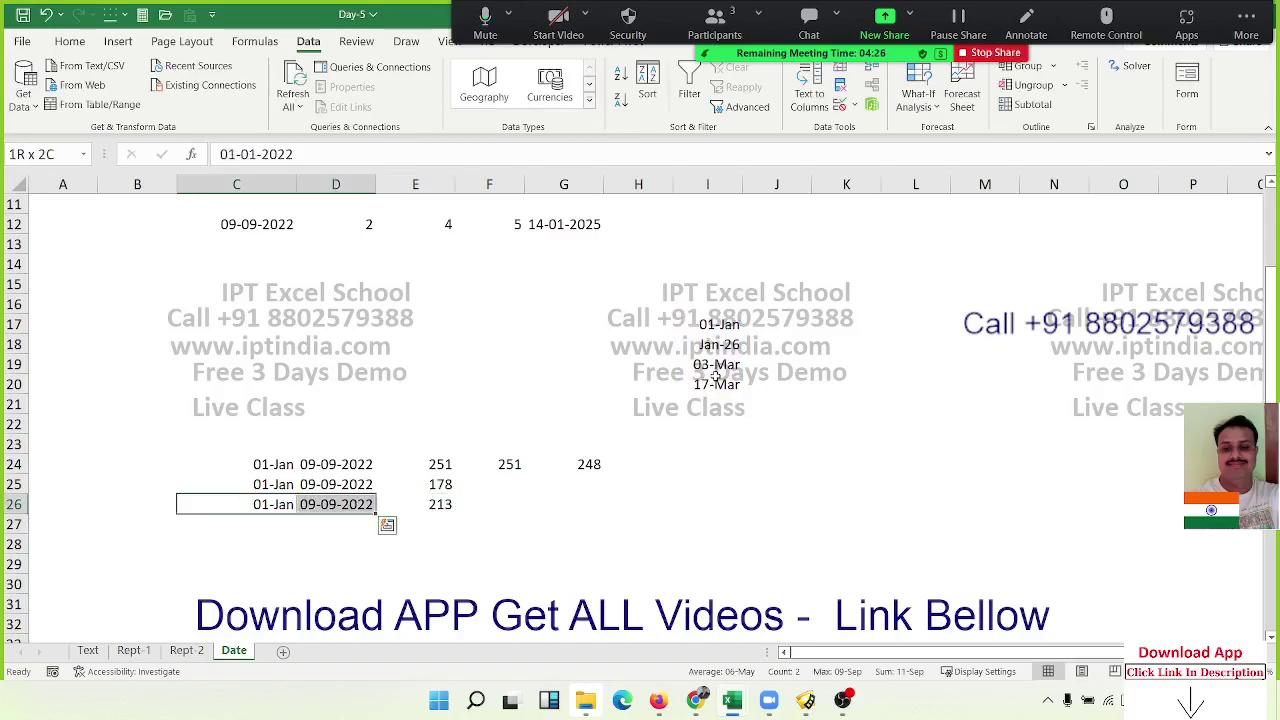
{"action": "key", "text": "Right"}
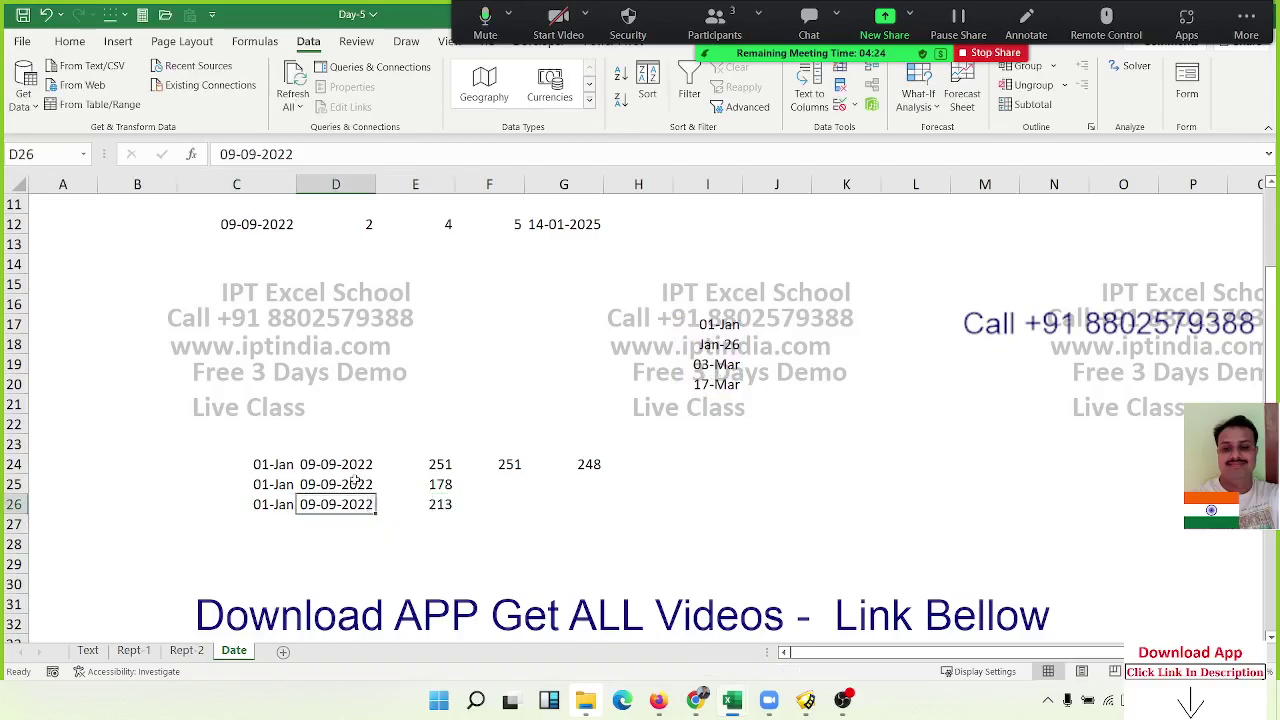
Enter the date 09-09-2022 in cell C30.
{"action": "left_click", "coordinate": [385, 540]}
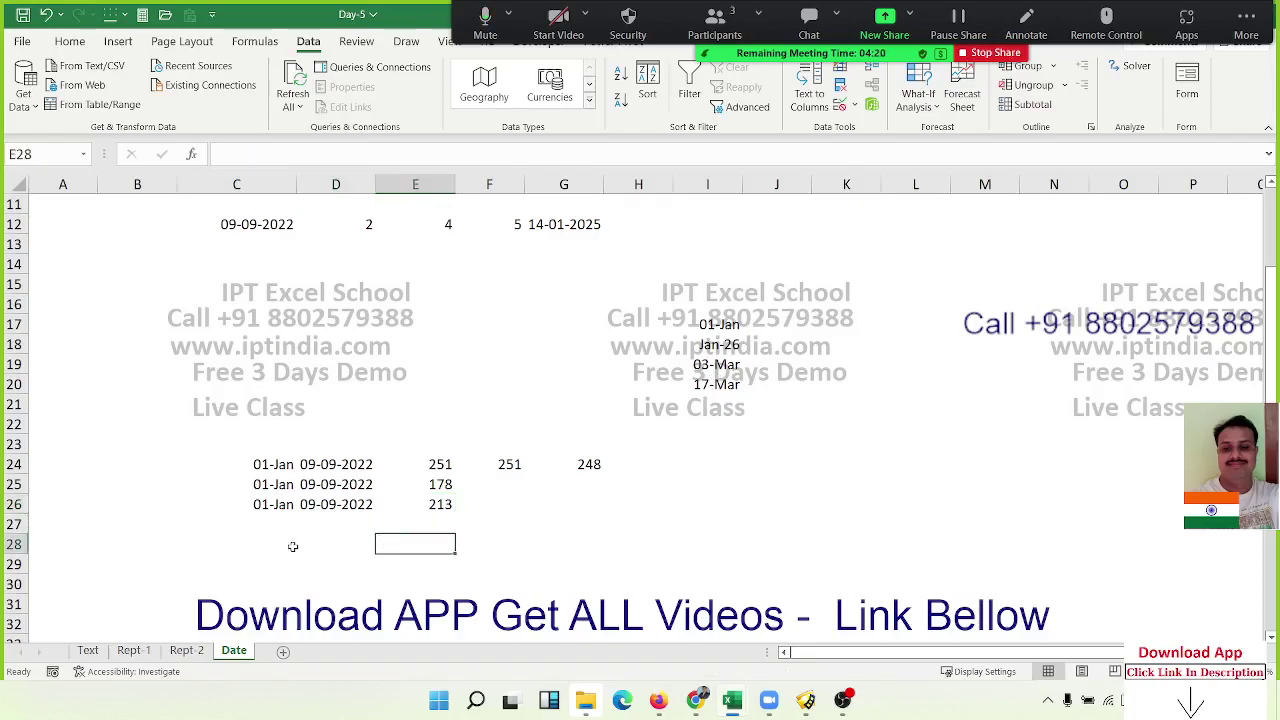
{"action": "scroll", "coordinate": [271, 526], "scroll_direction": "down", "scroll_amount": 3}
{"action": "left_click", "coordinate": [244, 382]}
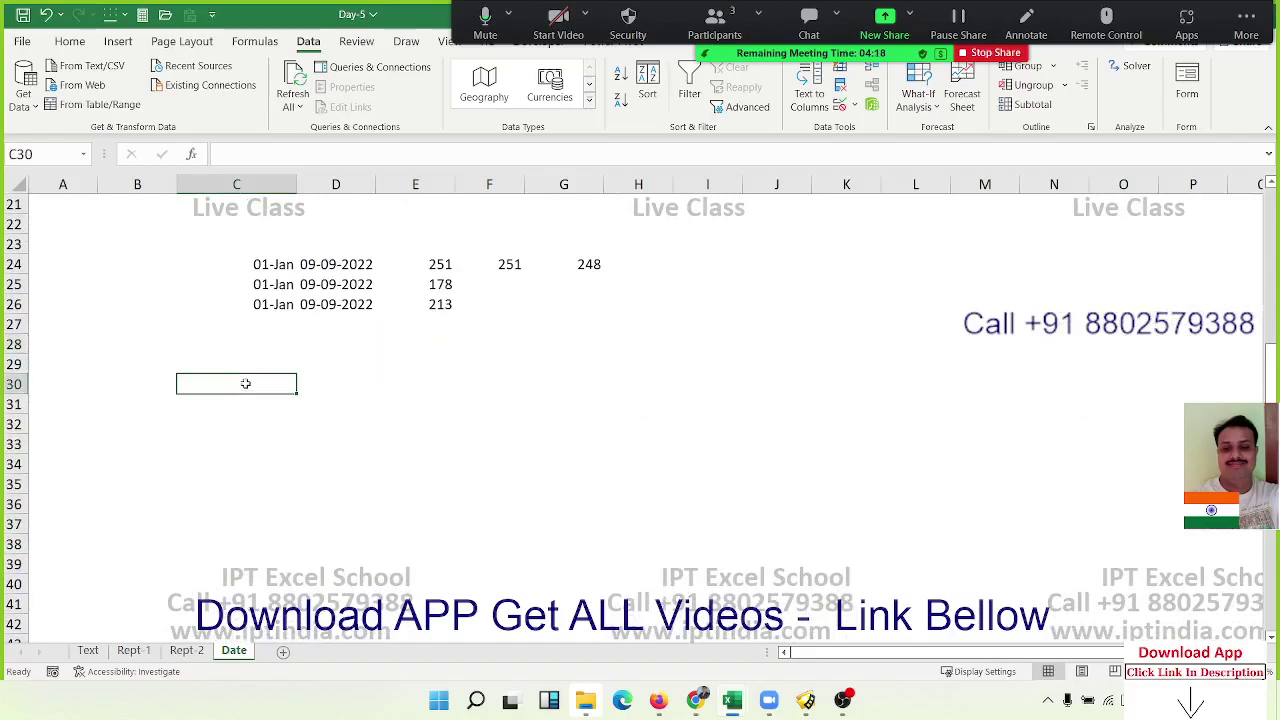
{"action": "type", "text": "09-09-2022"}
{"action": "key", "text": "Tab"}
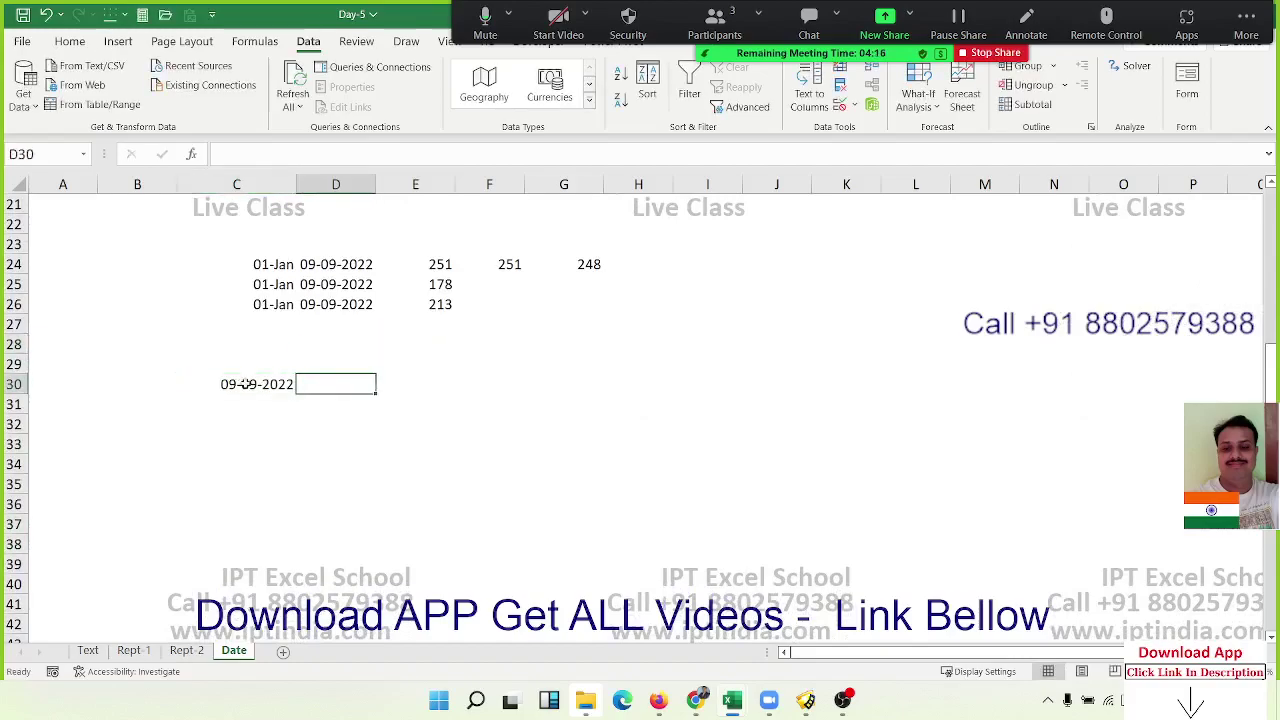
Put =EOMONTH(C30,0) in D30 and format it as a date showing 30-Sep-22.
{"action": "type", "text": "=eo"}
{"action": "key", "text": "Tab"}
{"action": "left_click", "coordinate": [244, 384]}
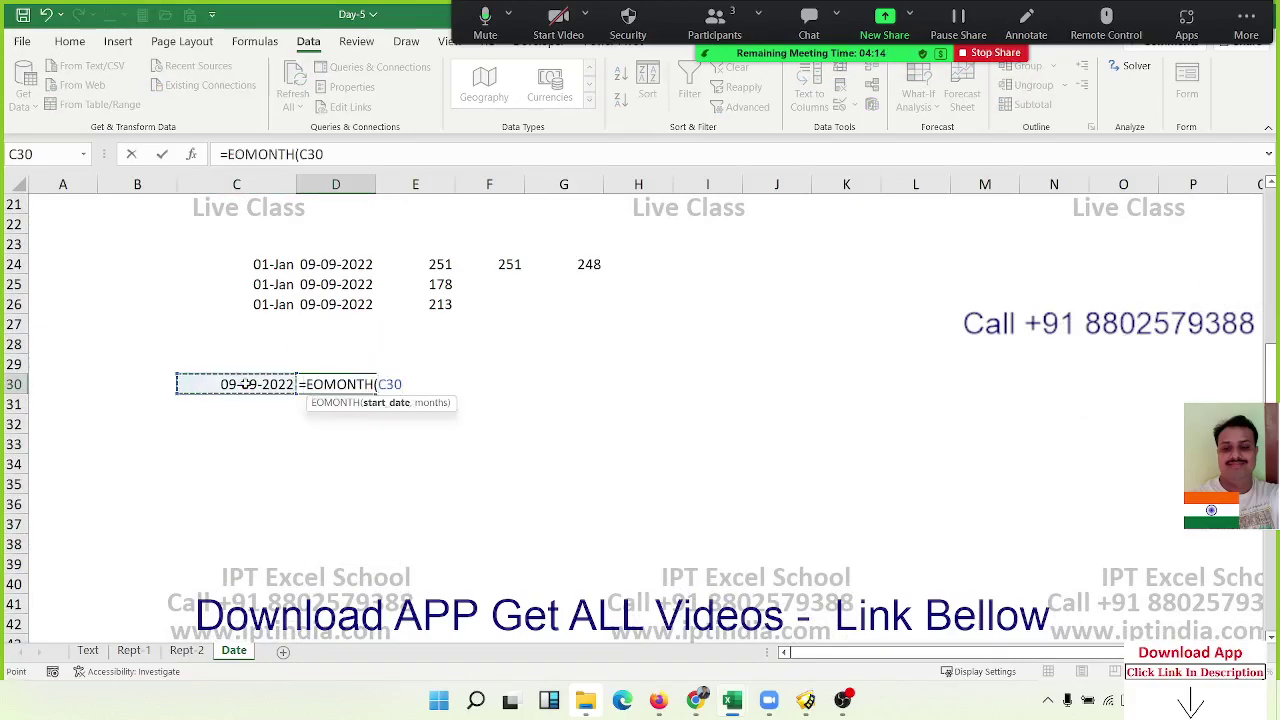
{"action": "type", "text": ",0"}
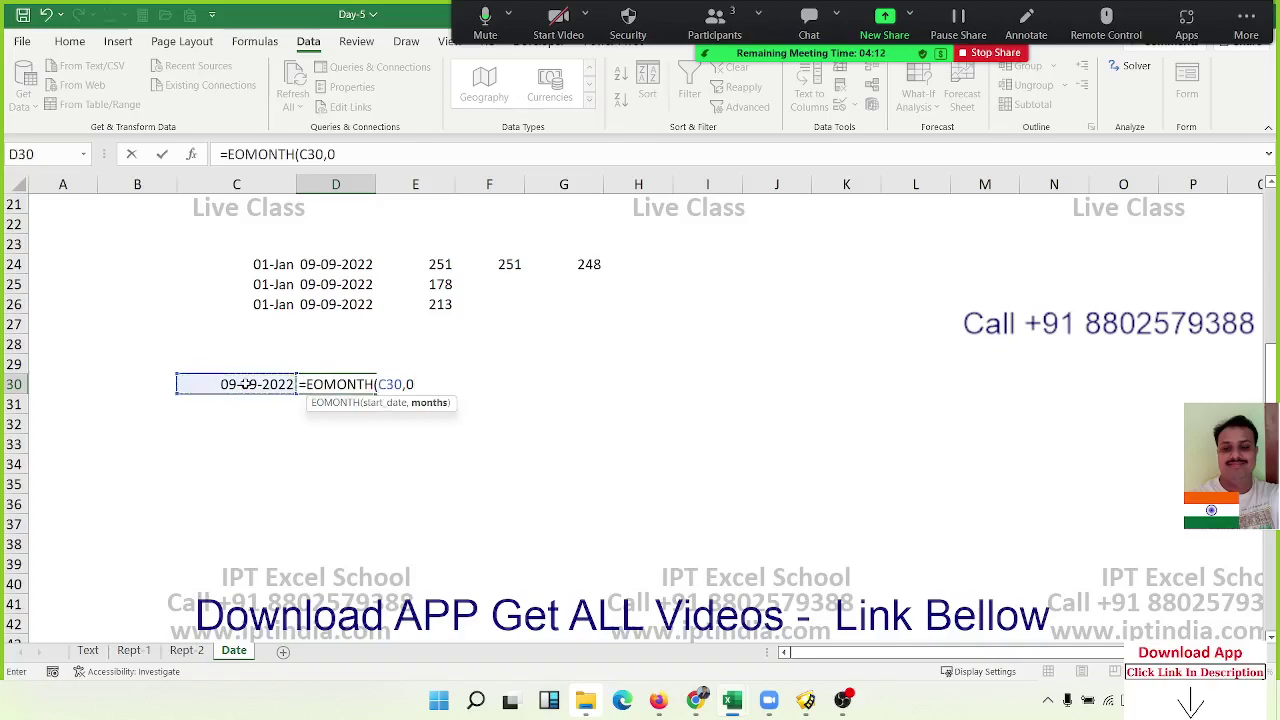
{"action": "key", "text": "Return"}
{"action": "key", "text": "Up"}
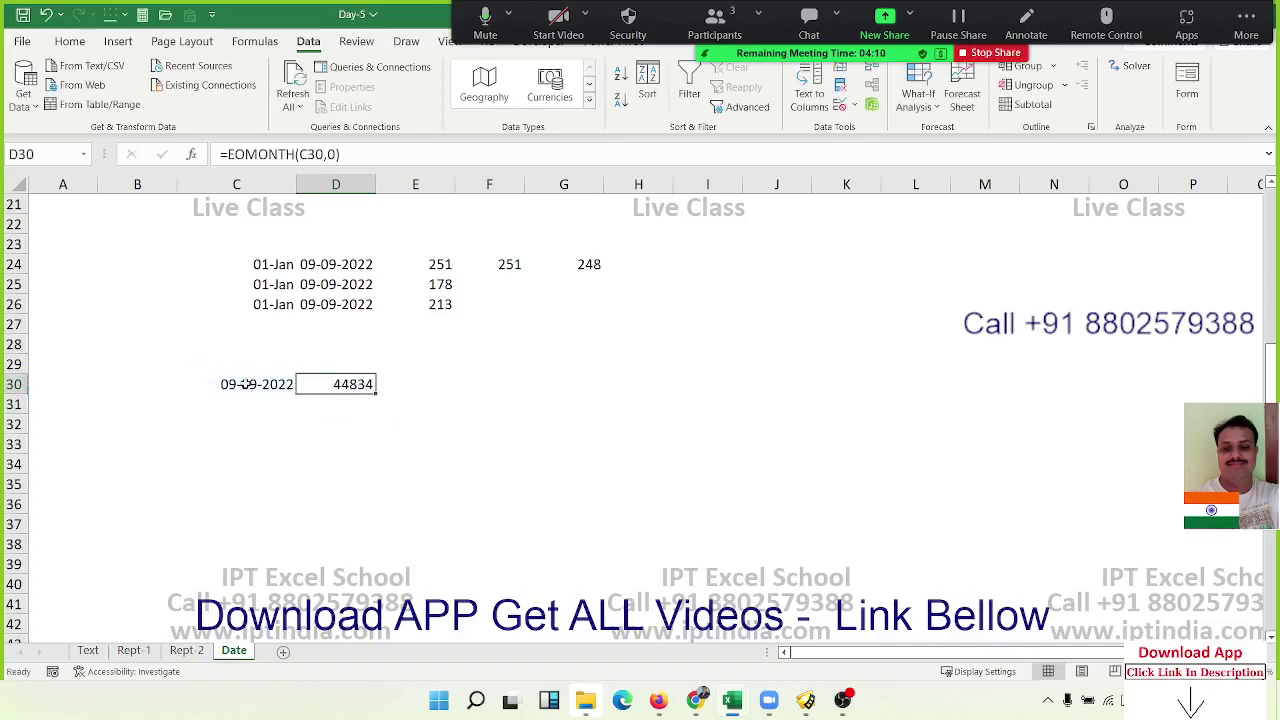
{"action": "key", "text": "ctrl+shift+3"}
{"action": "key", "text": "F2"}
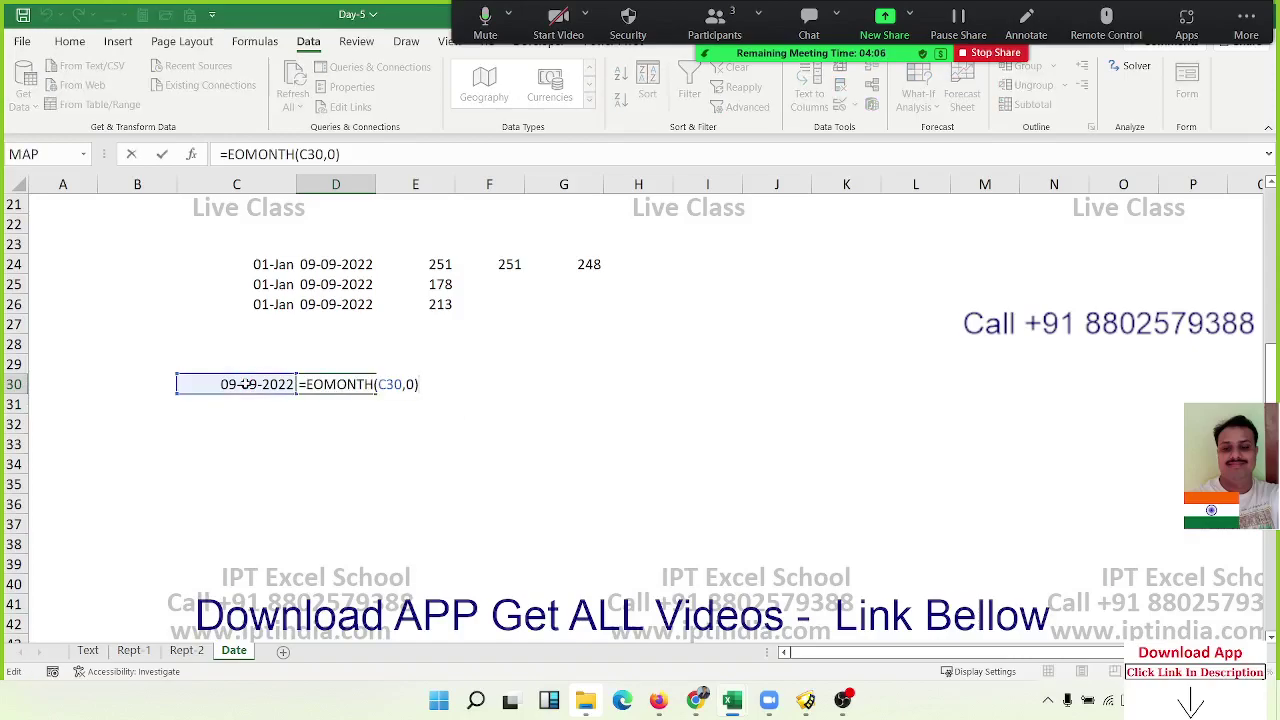
{"action": "key", "text": "Escape"}
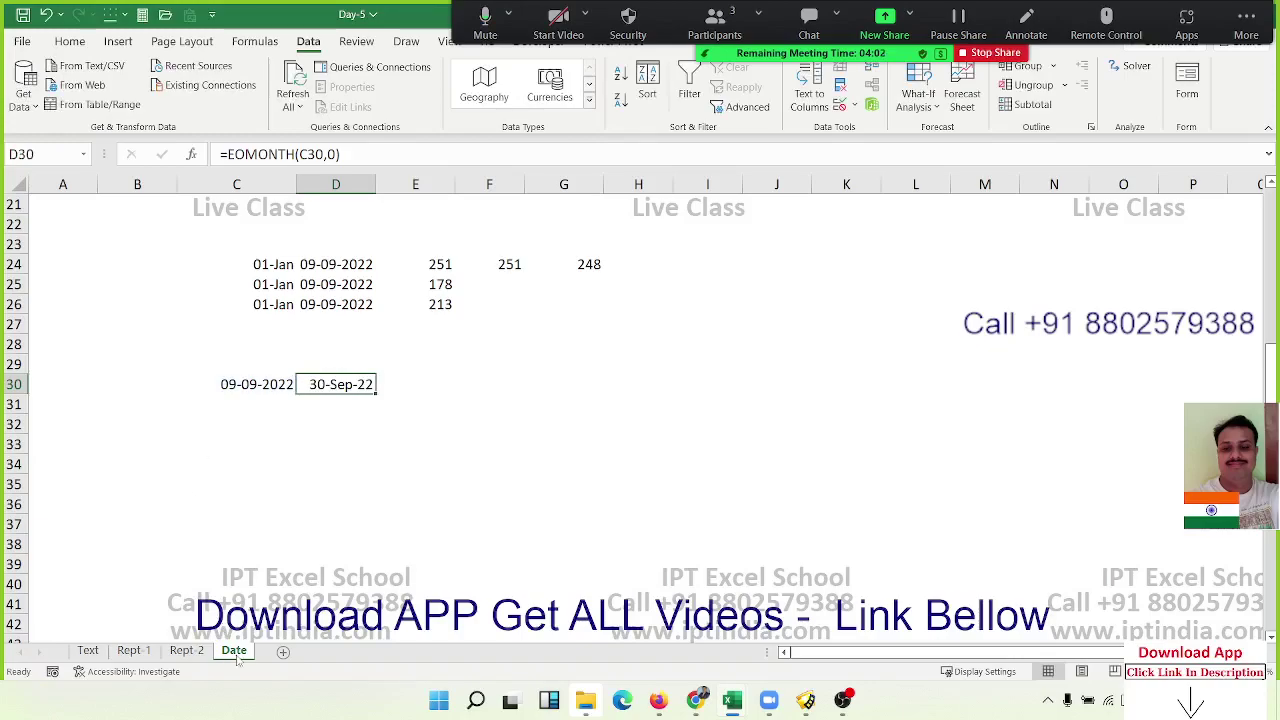
Duplicate the Date sheet and clear all of the copy's contents.
{"action": "left_click", "coordinate": [279, 651]}
{"action": "left_click_drag", "start_coordinate": [279, 651], "coordinate": [280, 651]}
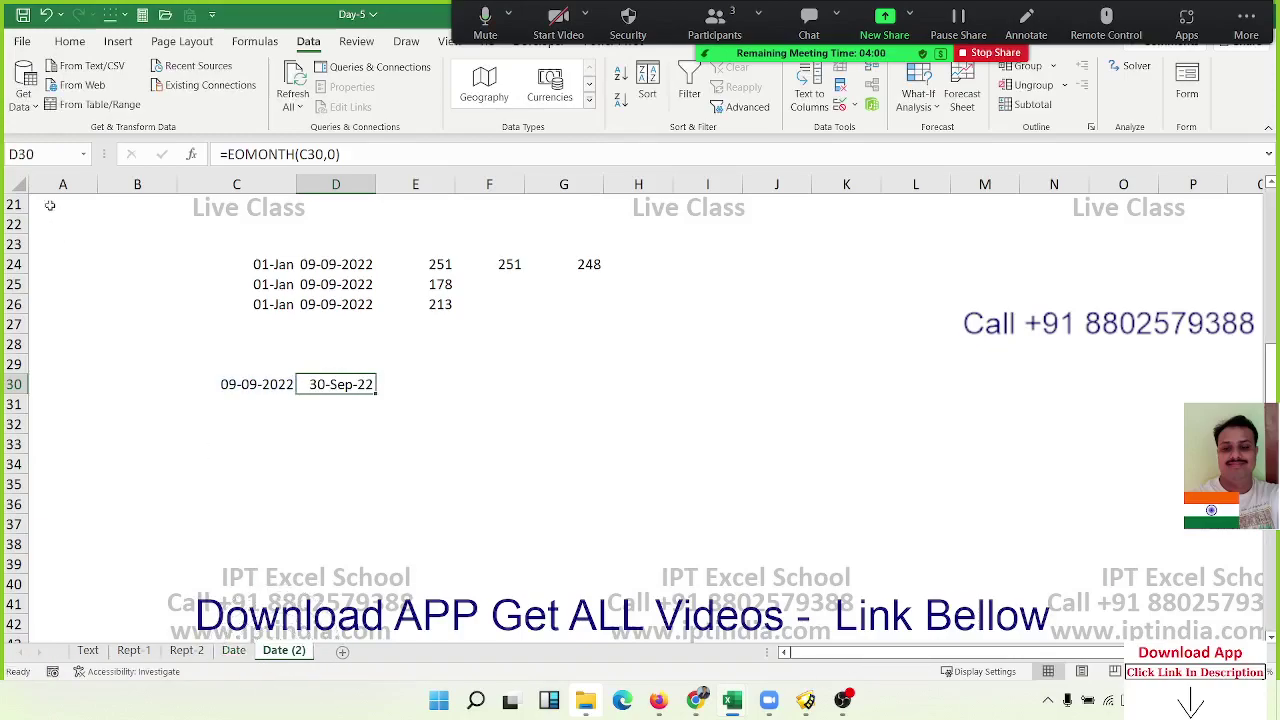
{"action": "left_click", "coordinate": [13, 182]}
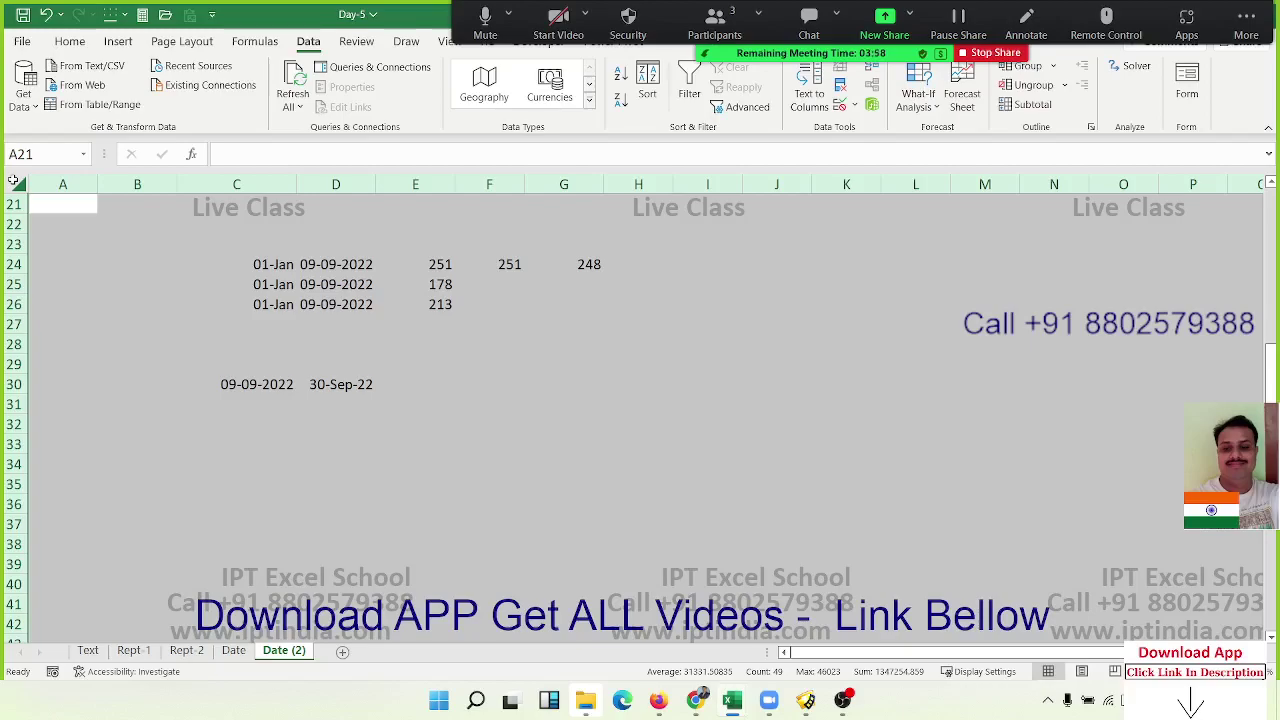
{"action": "key", "text": "Delete"}
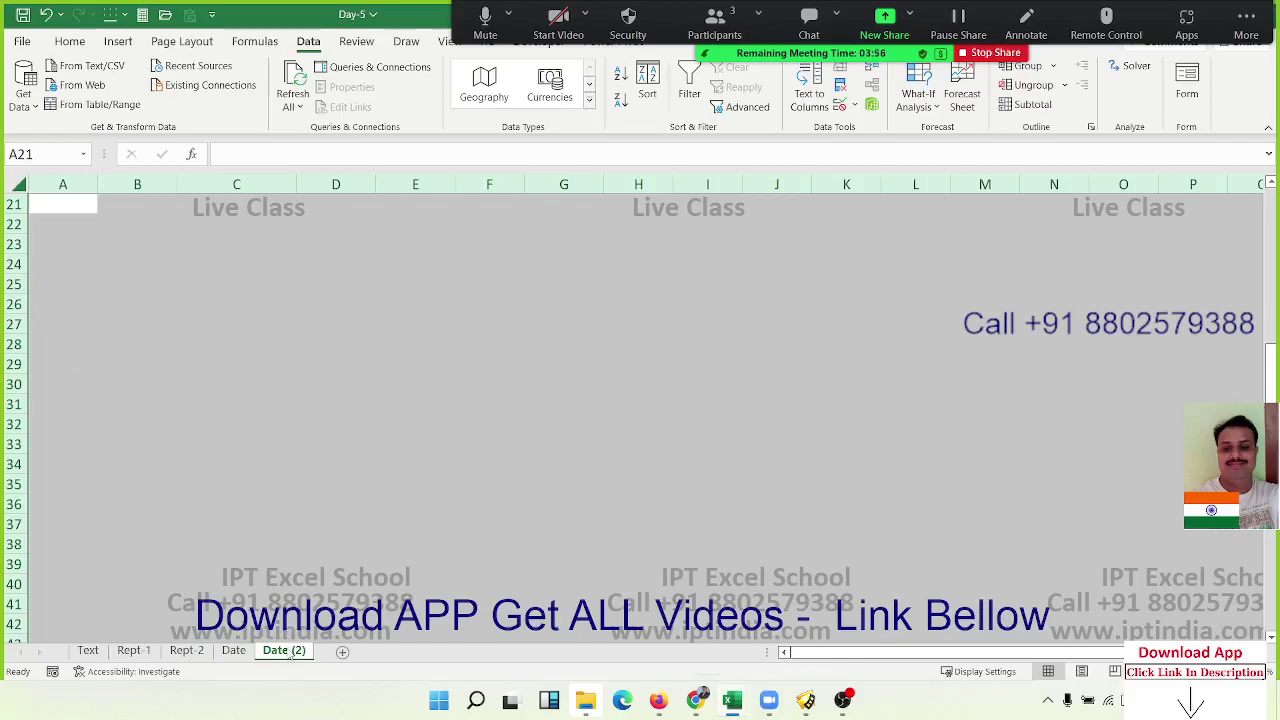
Rename the copied sheet to 'Time' and go to cell B2.
{"action": "double_click", "coordinate": [288, 651]}
{"action": "type", "text": "Time"}
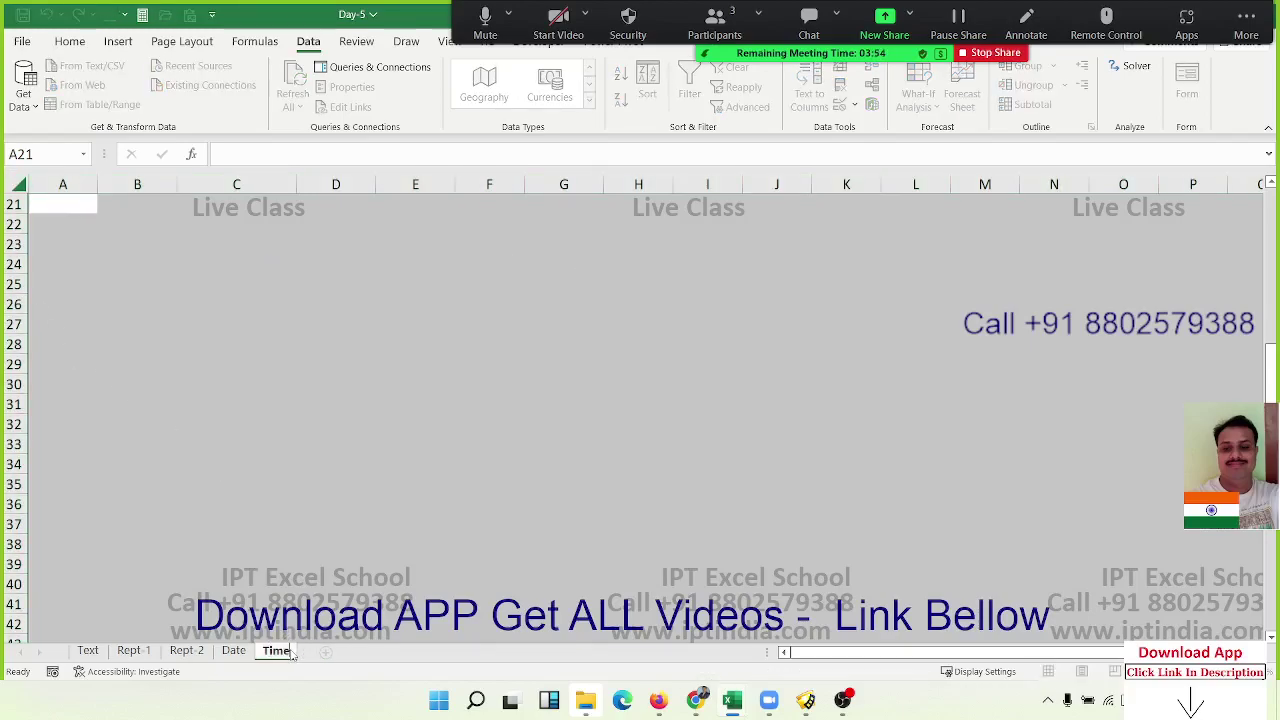
{"action": "left_click", "coordinate": [238, 451]}
{"action": "key", "text": "ctrl+Up"}
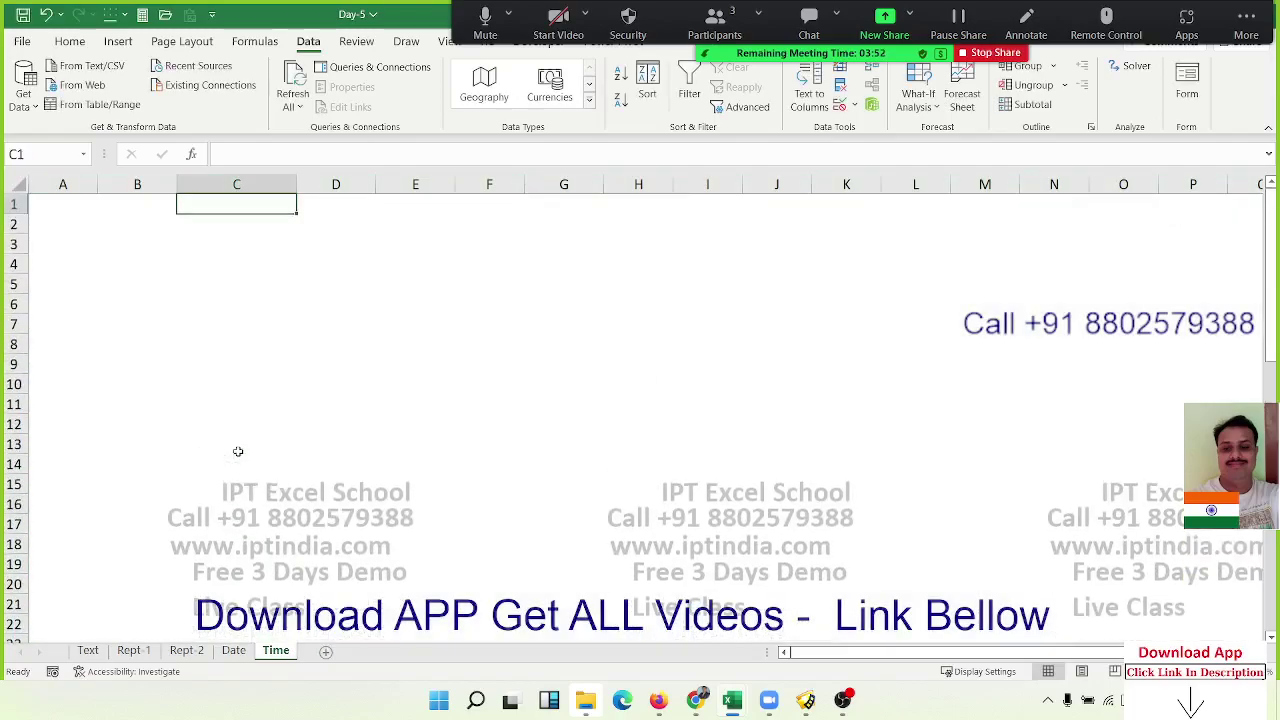
{"action": "key", "text": "ctrl+Left"}
{"action": "key", "text": "Right"}
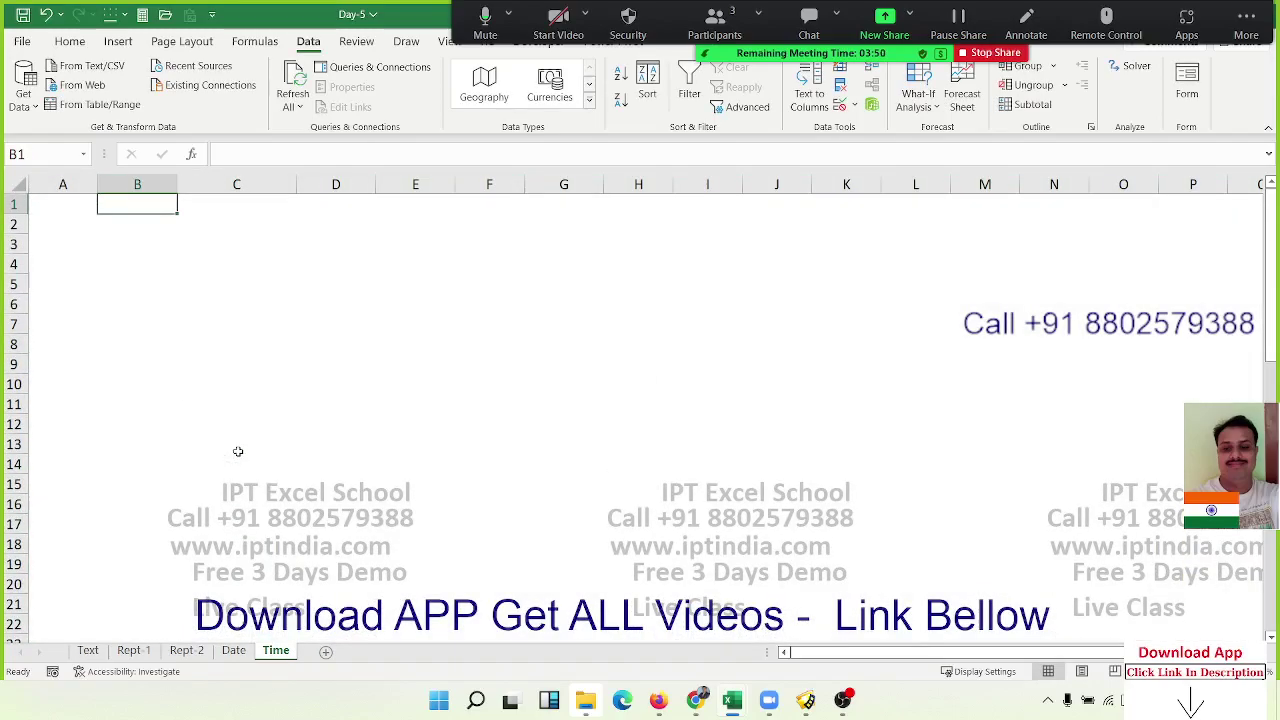
{"action": "key", "text": "Down"}
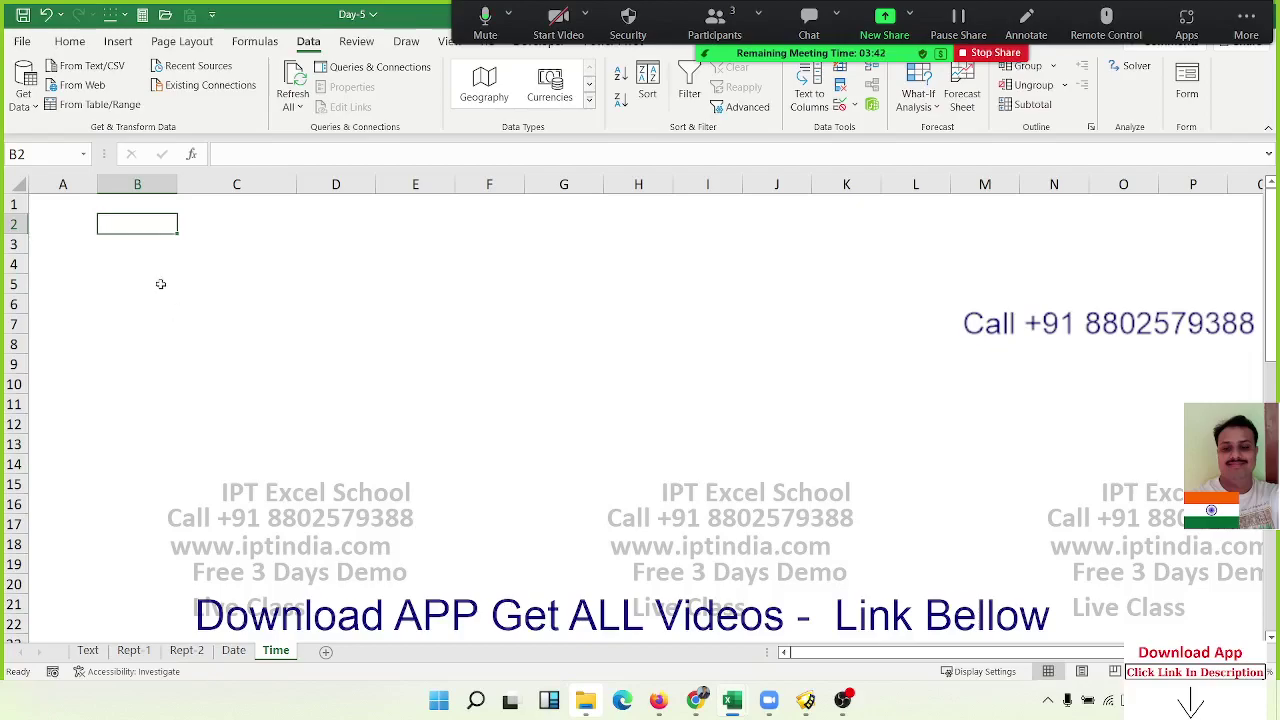
Enter the time 8:37 PM in cell B2.
{"action": "type", "text": "8:00"}
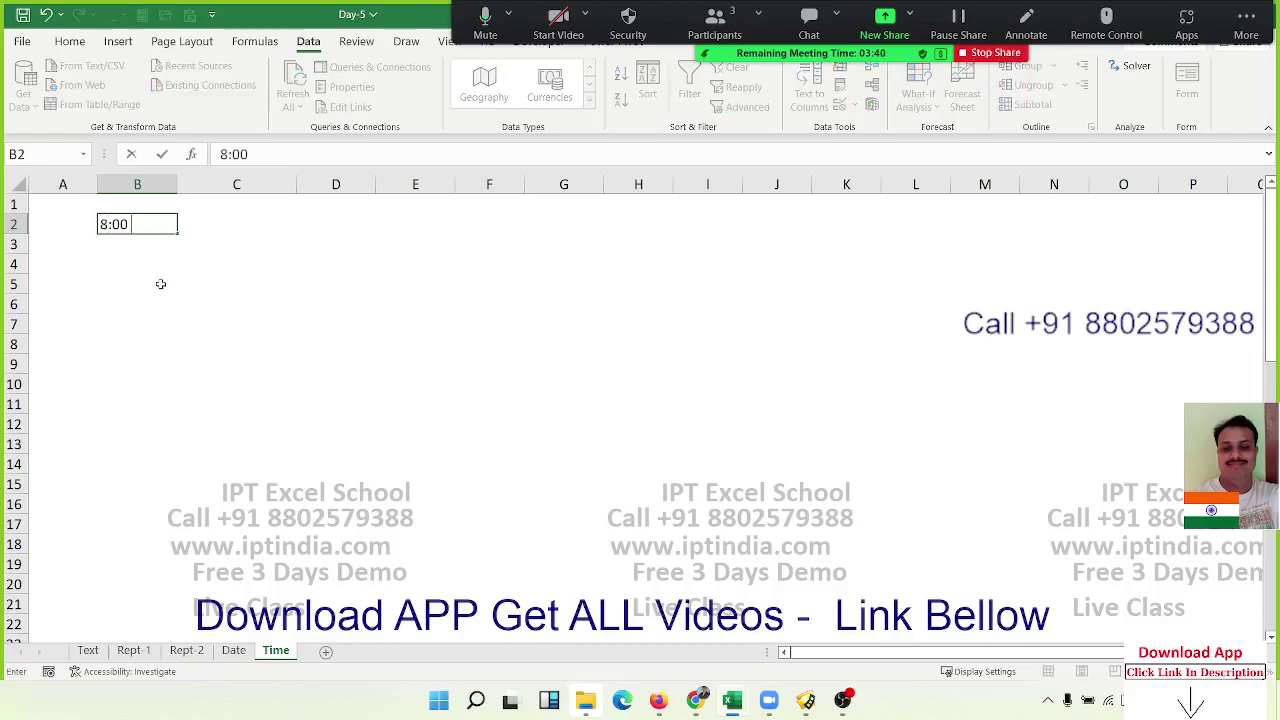
{"action": "key", "text": "BackSpace"}
{"action": "key", "text": "BackSpace"}
{"action": "type", "text": "37 PM"}
{"action": "key", "text": "Return"}
{"action": "key", "text": "Up"}
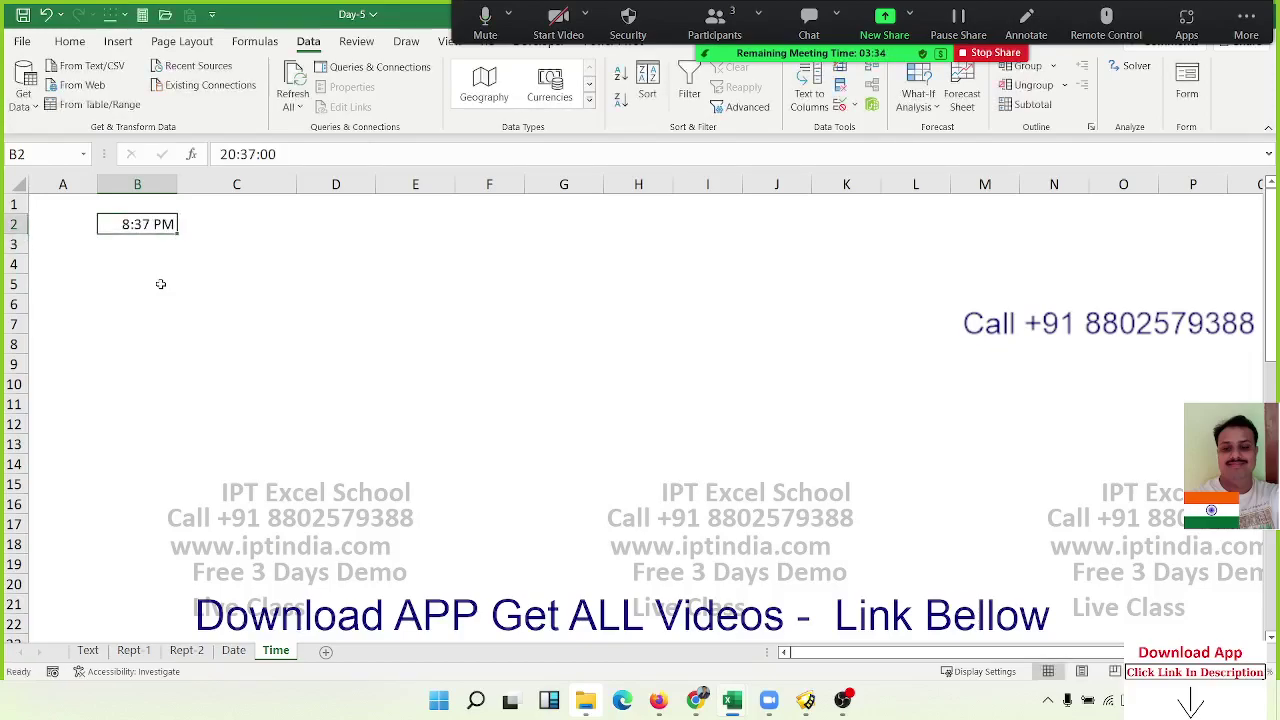
{"action": "left_click", "coordinate": [235, 157]}
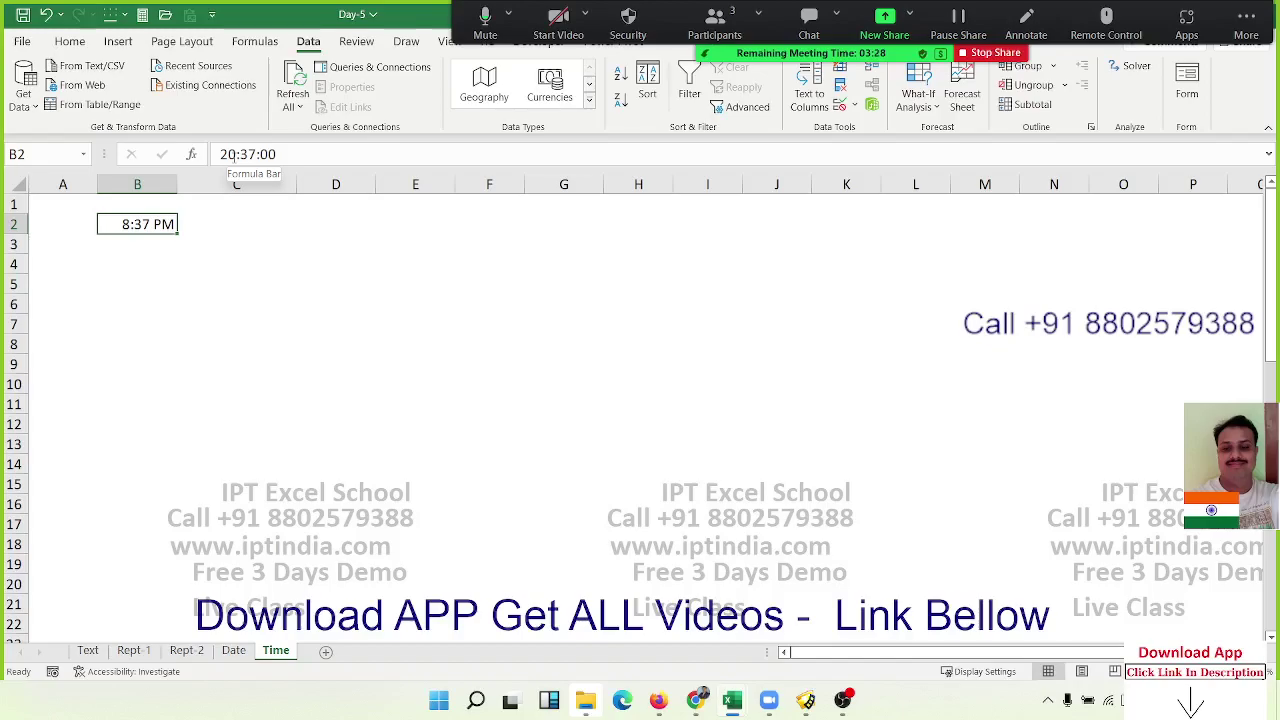
Enter the time 20:37 in cell C2.
{"action": "left_click", "coordinate": [225, 222]}
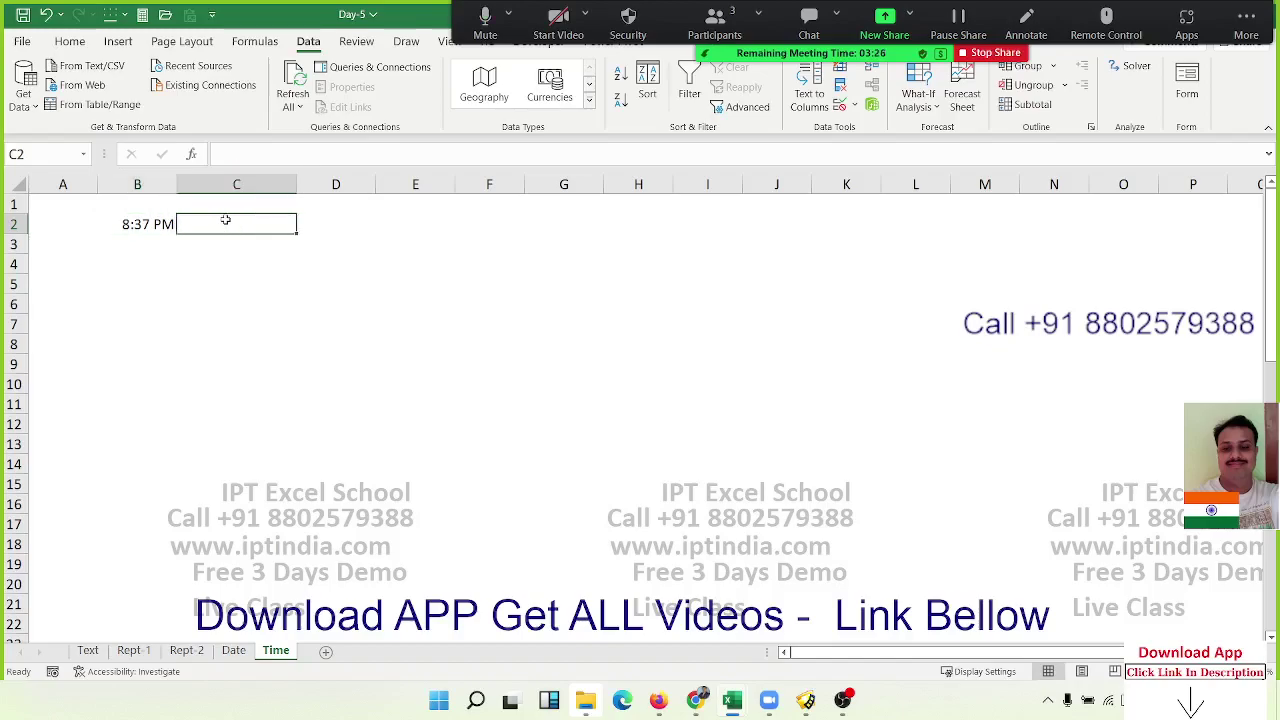
{"action": "type", "text": "20"}
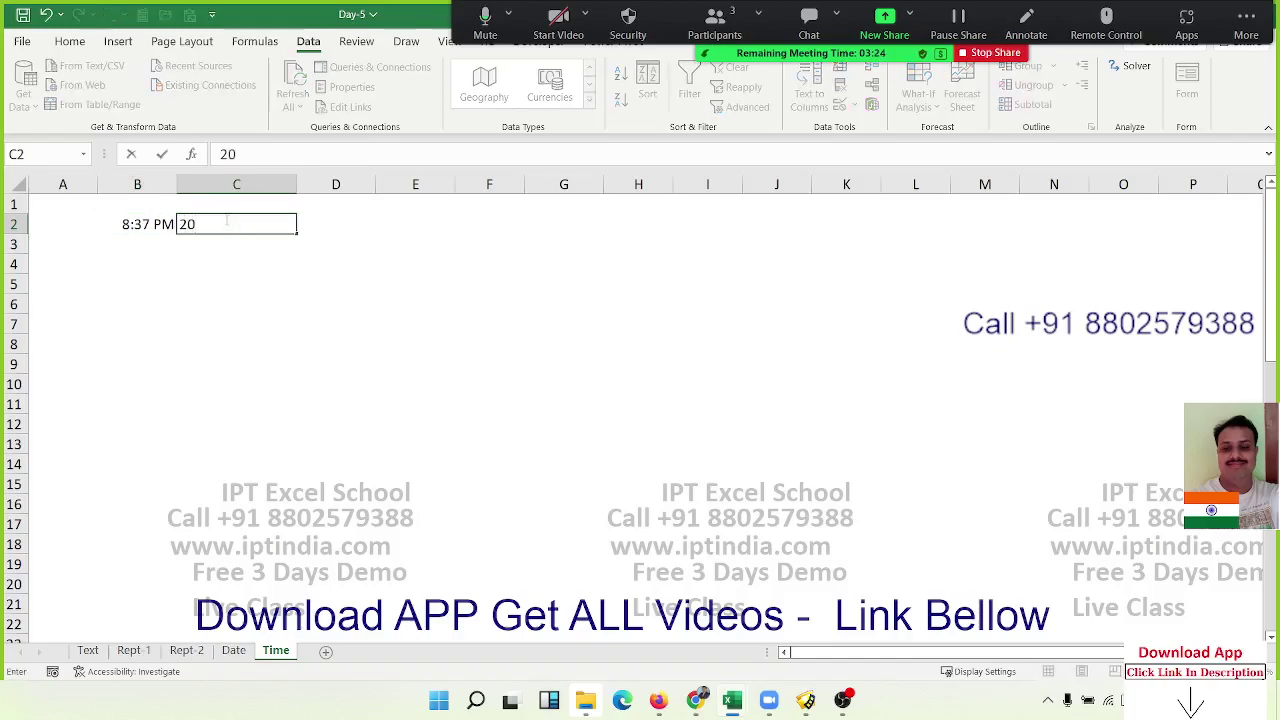
{"action": "type", "text": ":37"}
{"action": "key", "text": "Return"}
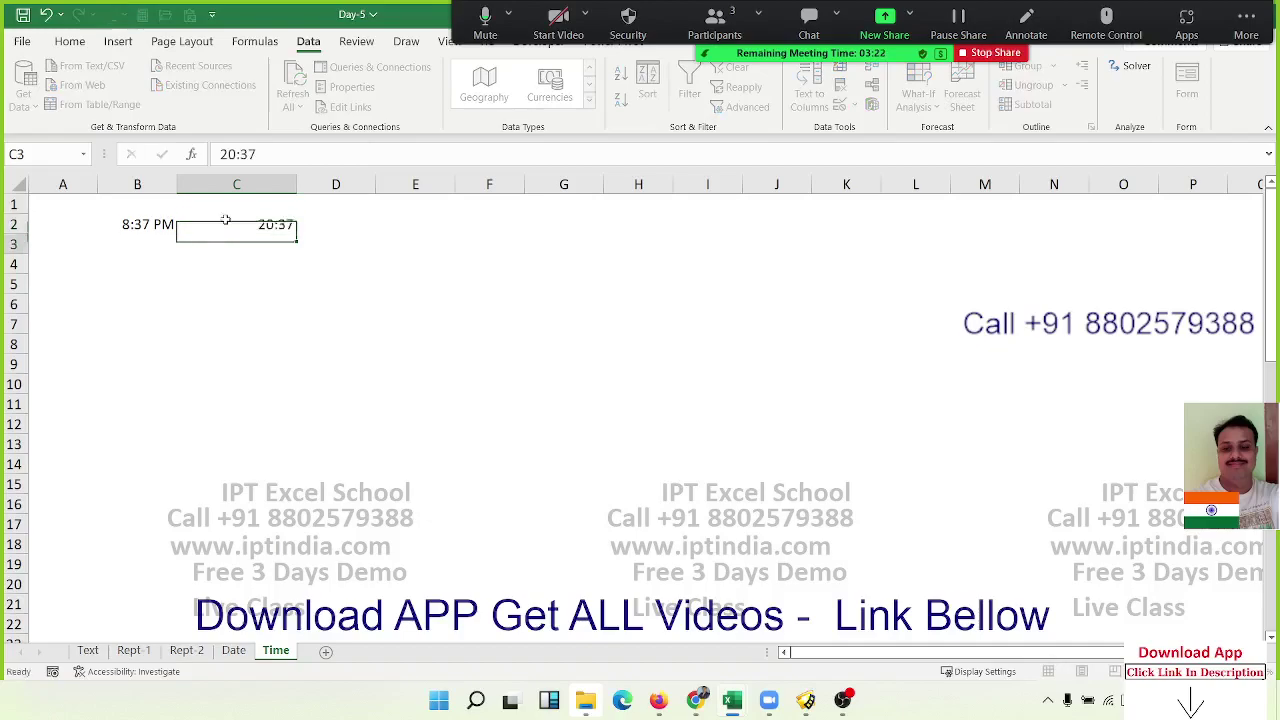
{"action": "key", "text": "Down"}
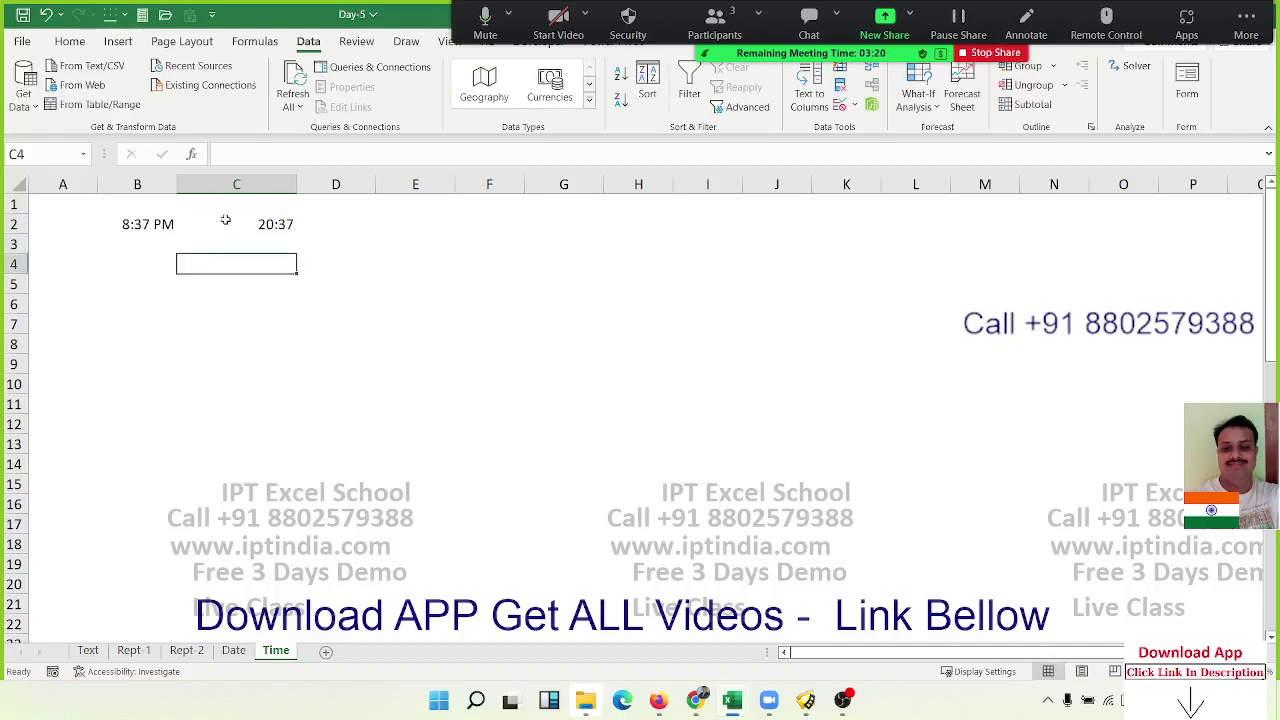
{"action": "key", "text": "Left"}
Try a NOW() formula in B4, then clear it again.
{"action": "type", "text": "="}
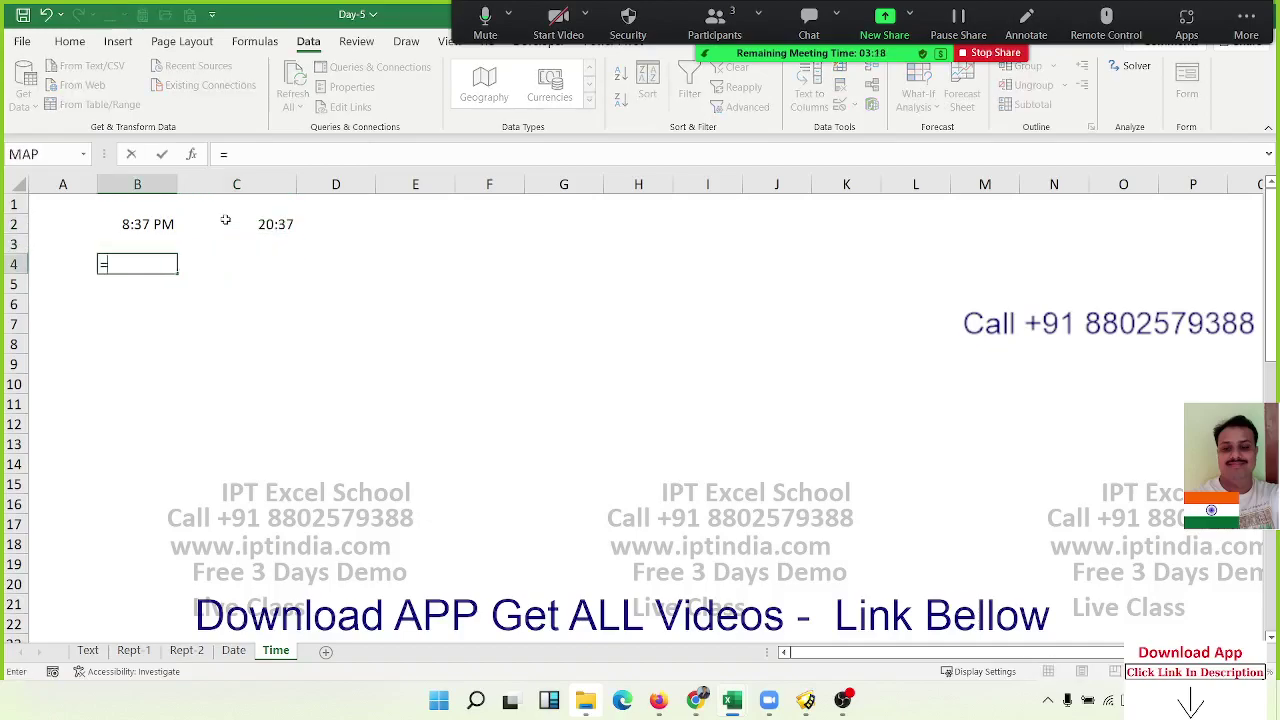
{"action": "type", "text": "mi"}
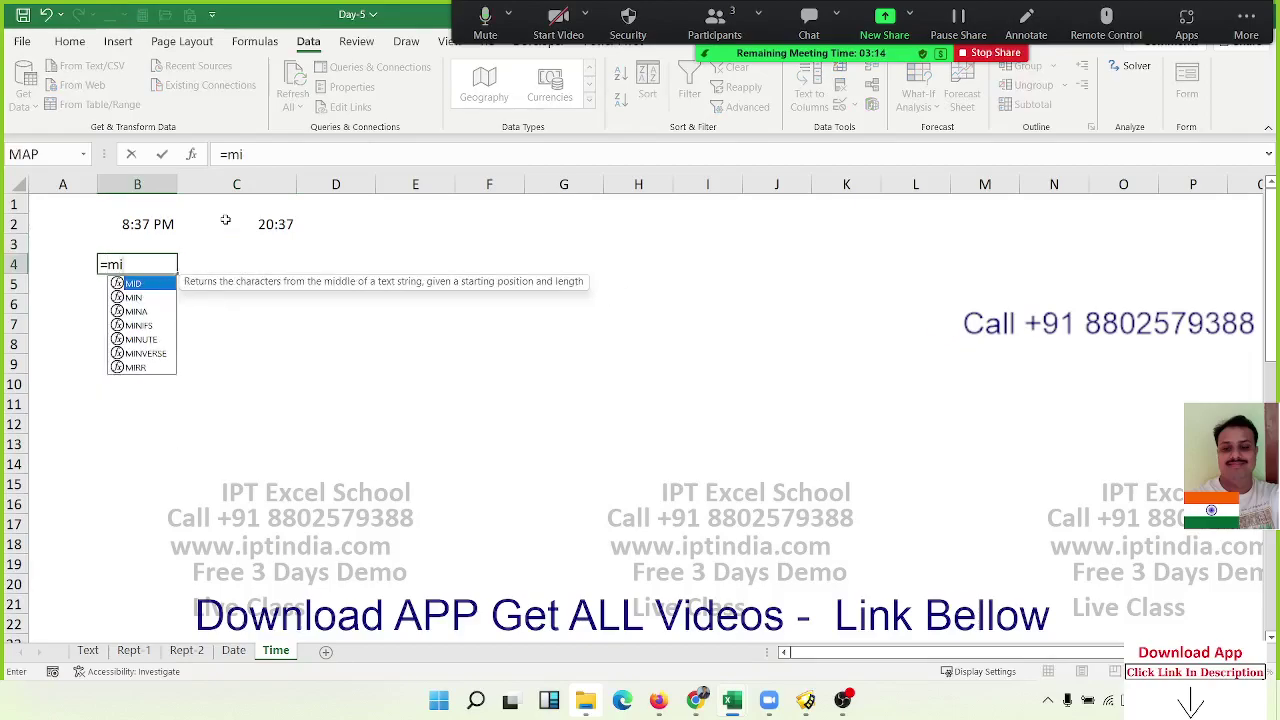
{"action": "key", "text": "BackSpace"}
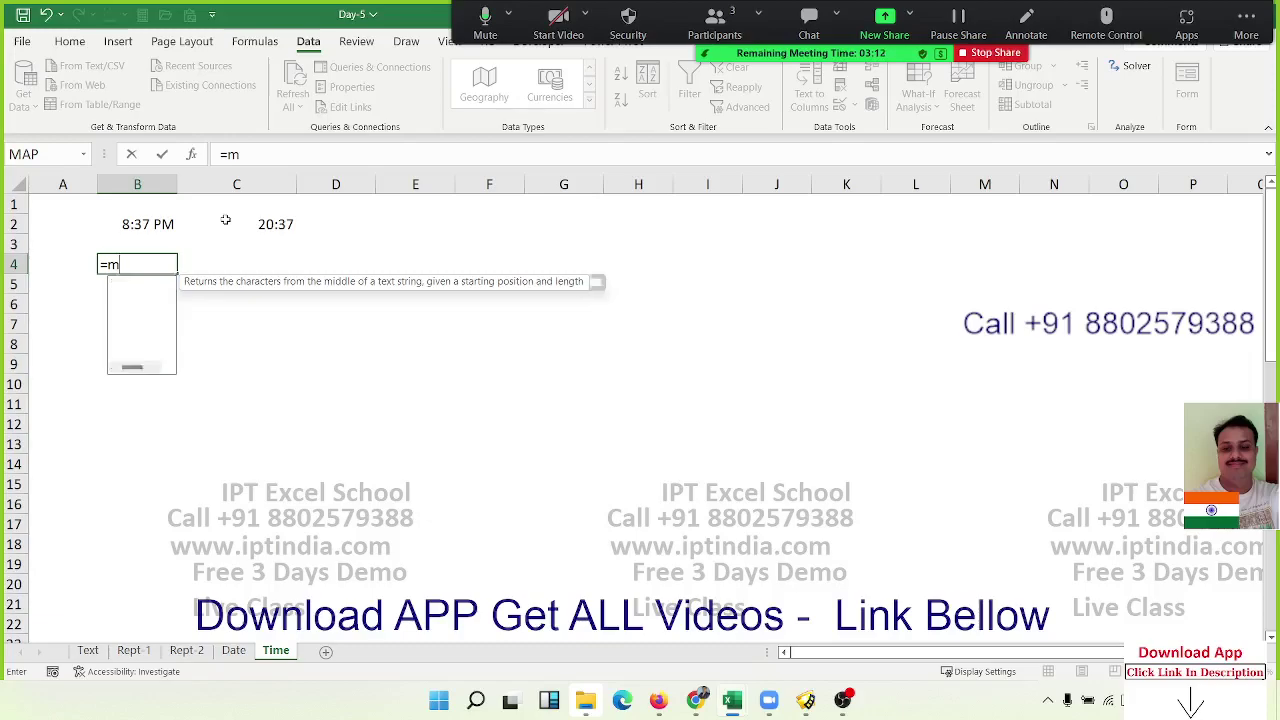
{"action": "key", "text": "BackSpace"}
{"action": "type", "text": "now"}
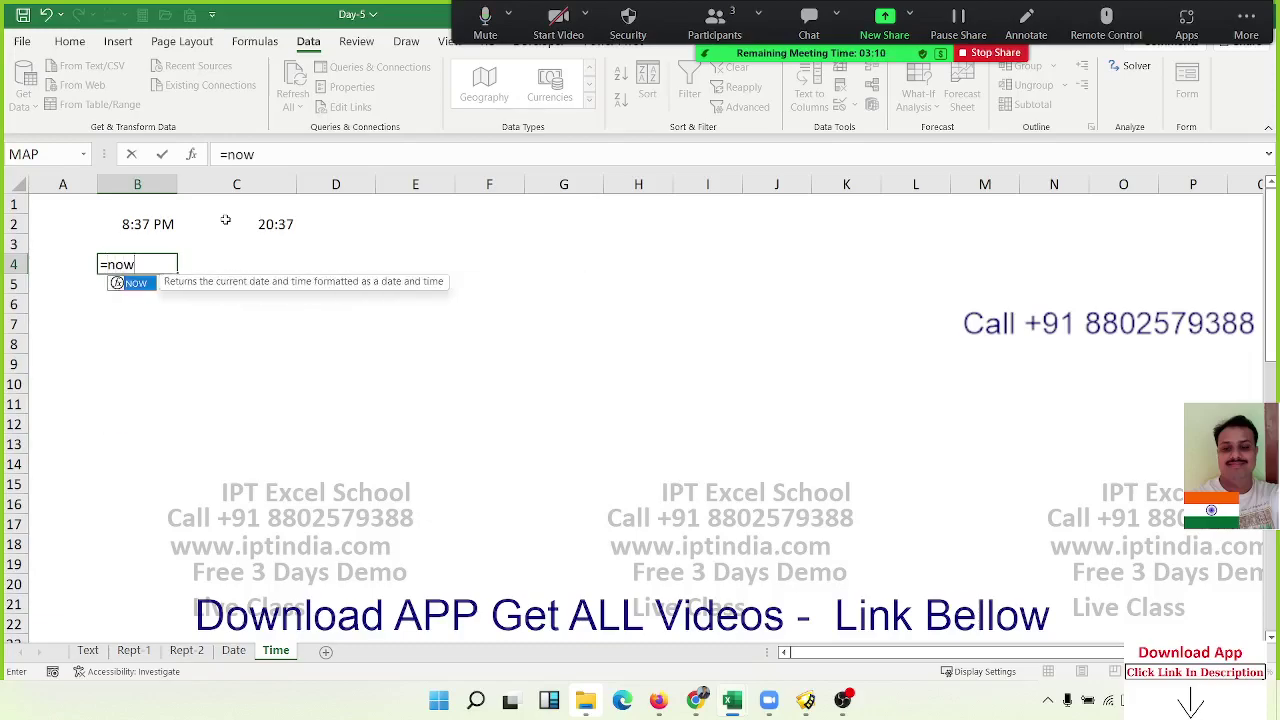
{"action": "key", "text": "Tab"}
{"action": "type", "text": ")"}
{"action": "key", "text": "Return"}
{"action": "key", "text": "Up"}
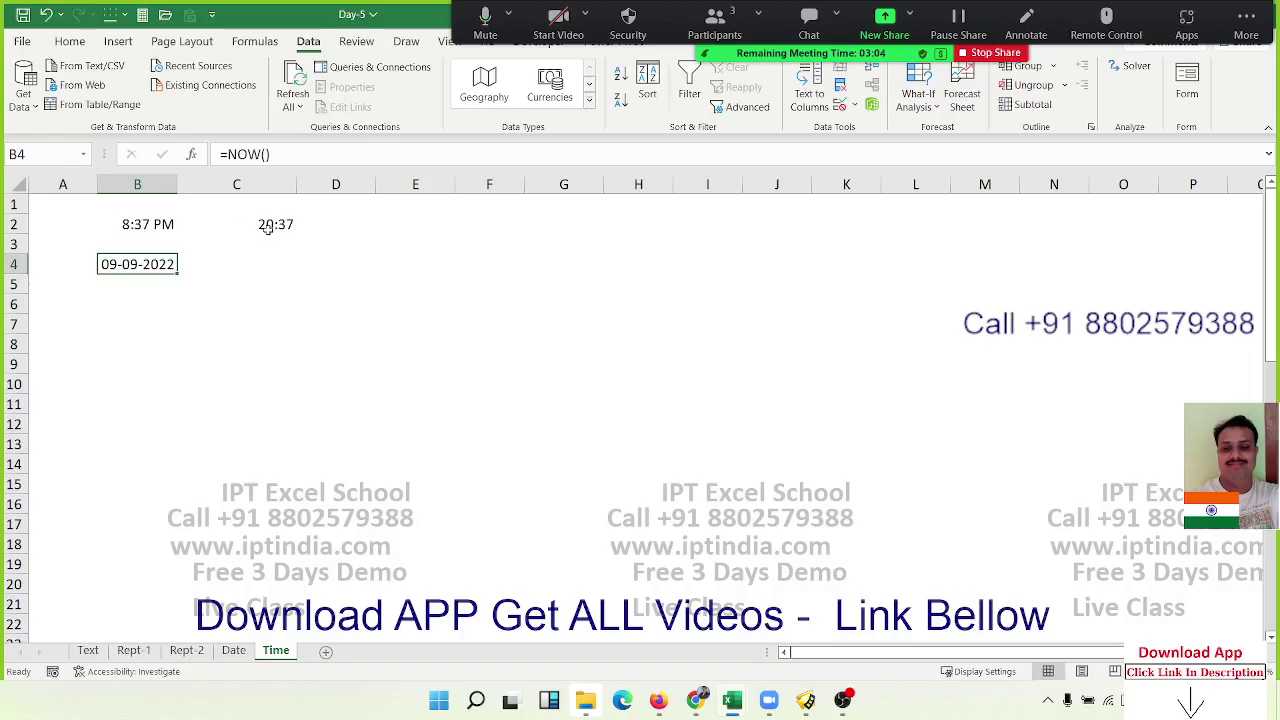
{"action": "key", "text": "Delete"}
Enter =NOW() in E4 and show it in General format as serial 44813.85974.
{"action": "key", "text": "Right"}
{"action": "key", "text": "Right"}
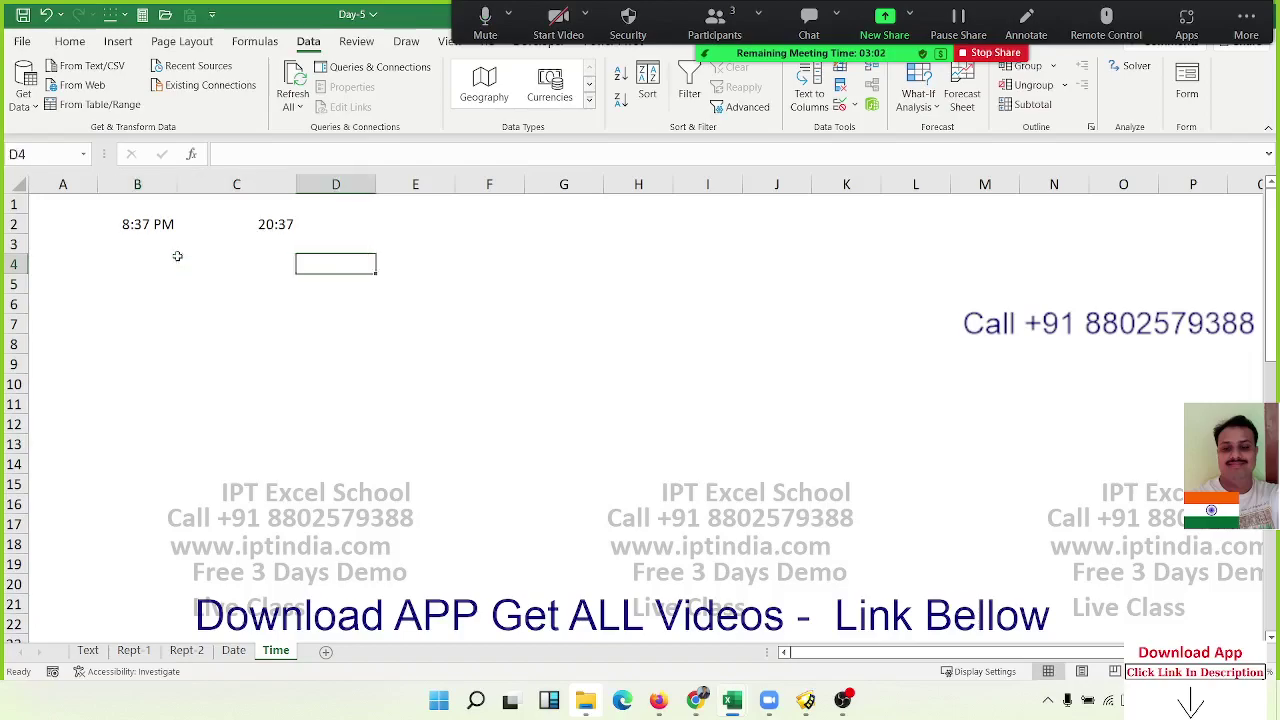
{"action": "key", "text": "Right"}
{"action": "type", "text": "=no"}
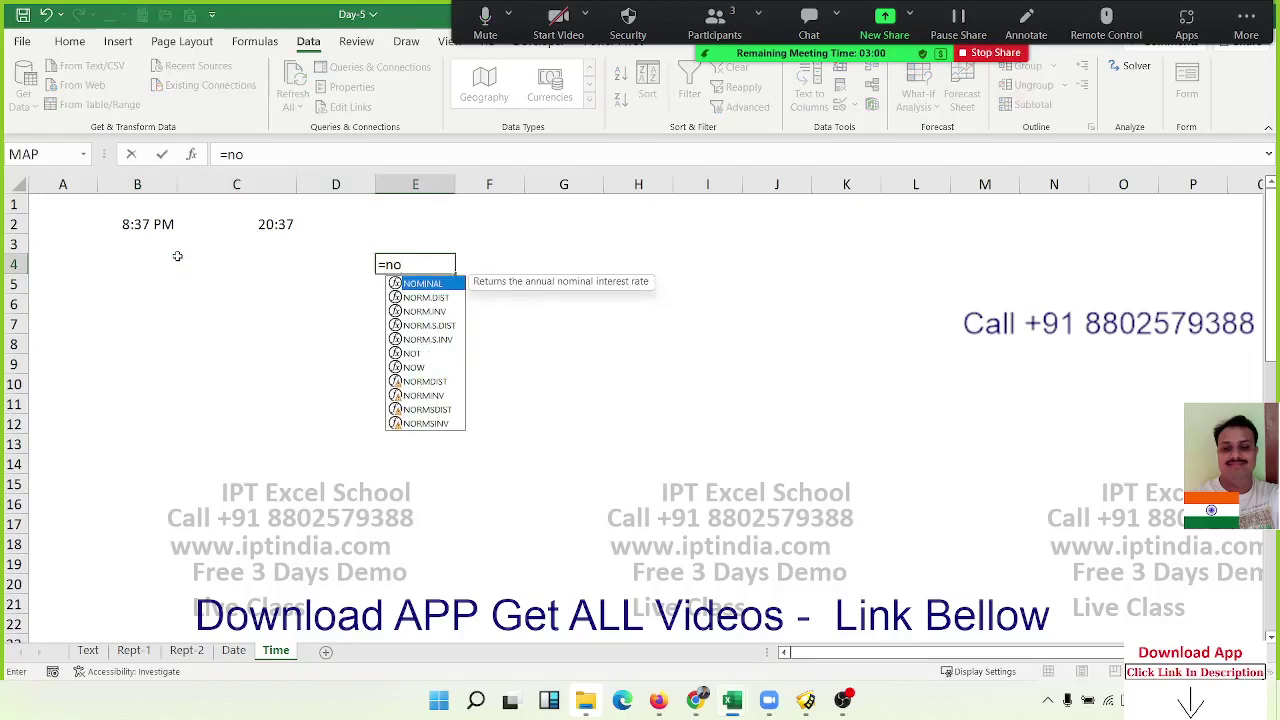
{"action": "type", "text": "q"}
{"action": "key", "text": "BackSpace"}
{"action": "type", "text": "w"}
{"action": "key", "text": "Tab"}
{"action": "key", "text": "Return"}
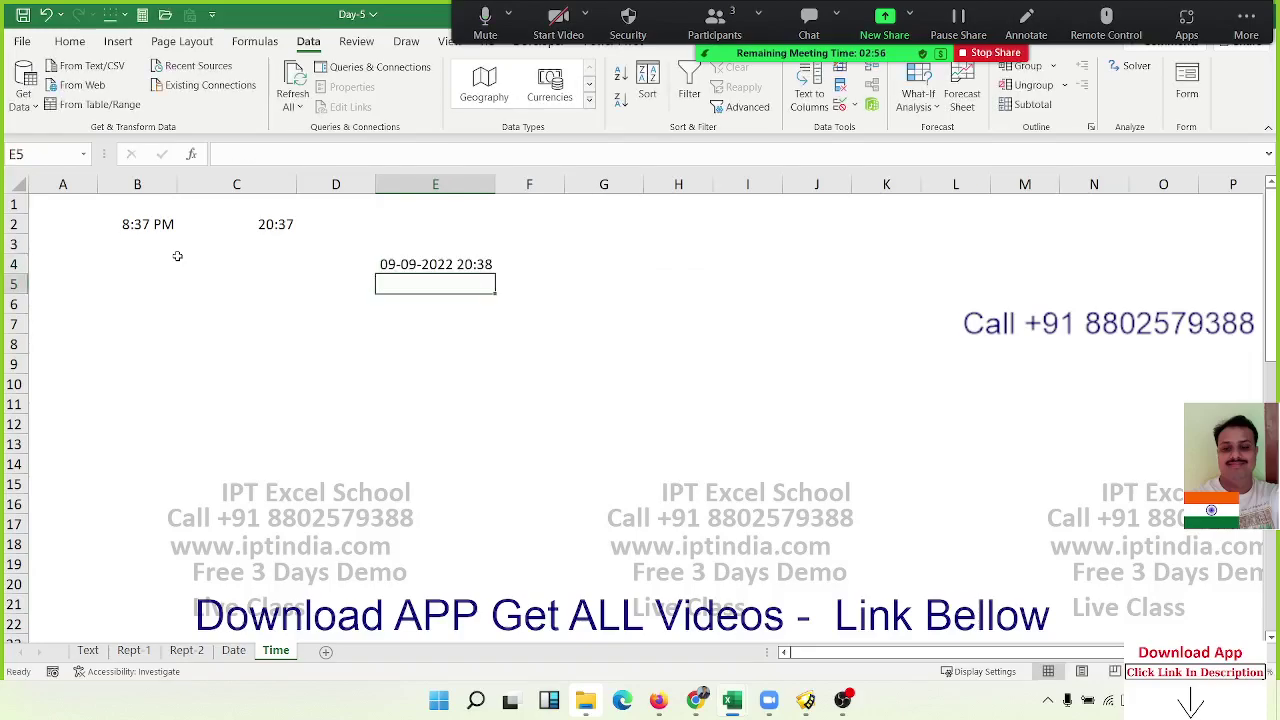
{"action": "key", "text": "Up"}
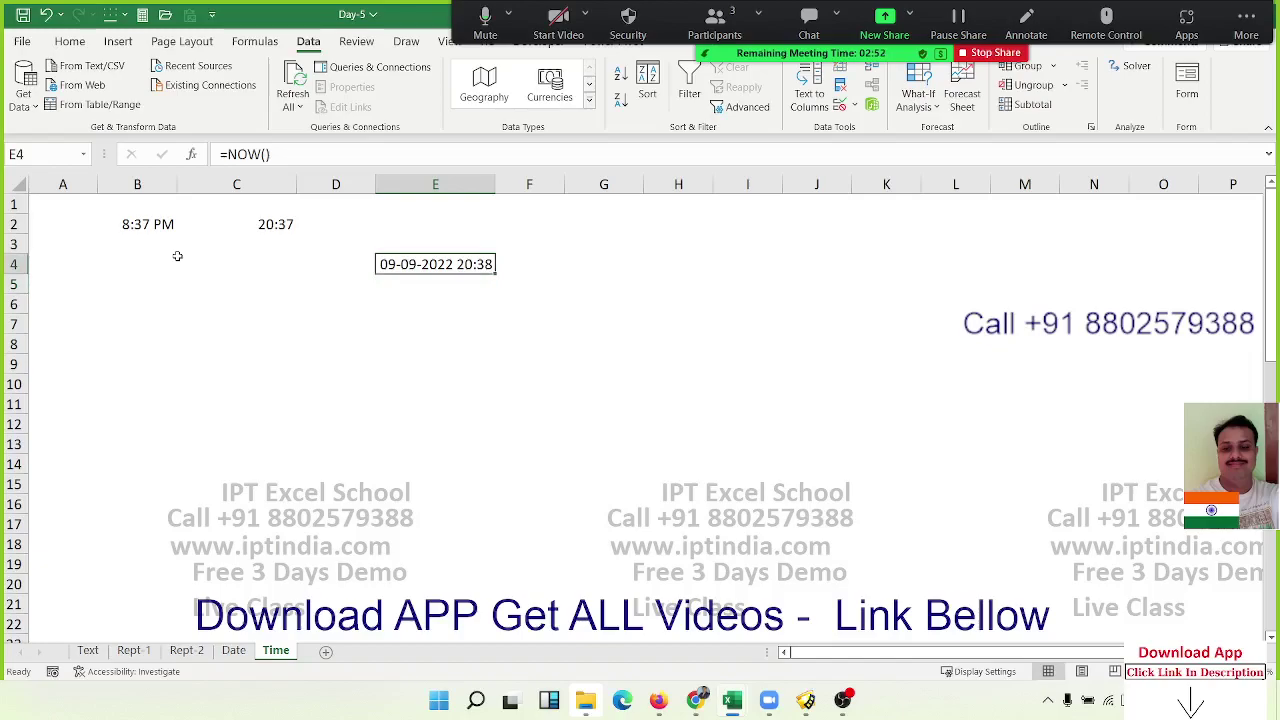
{"action": "key", "text": "ctrl+shift+asciitilde"}
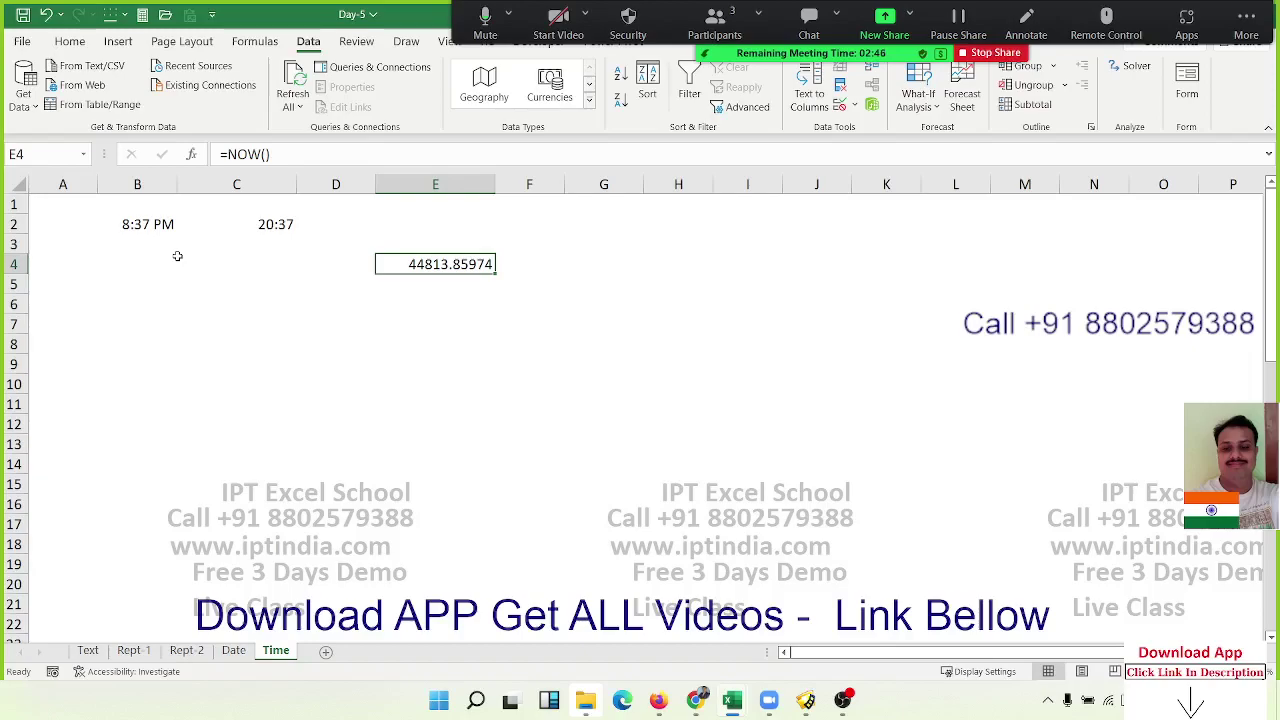
{"action": "key", "text": "Right"}
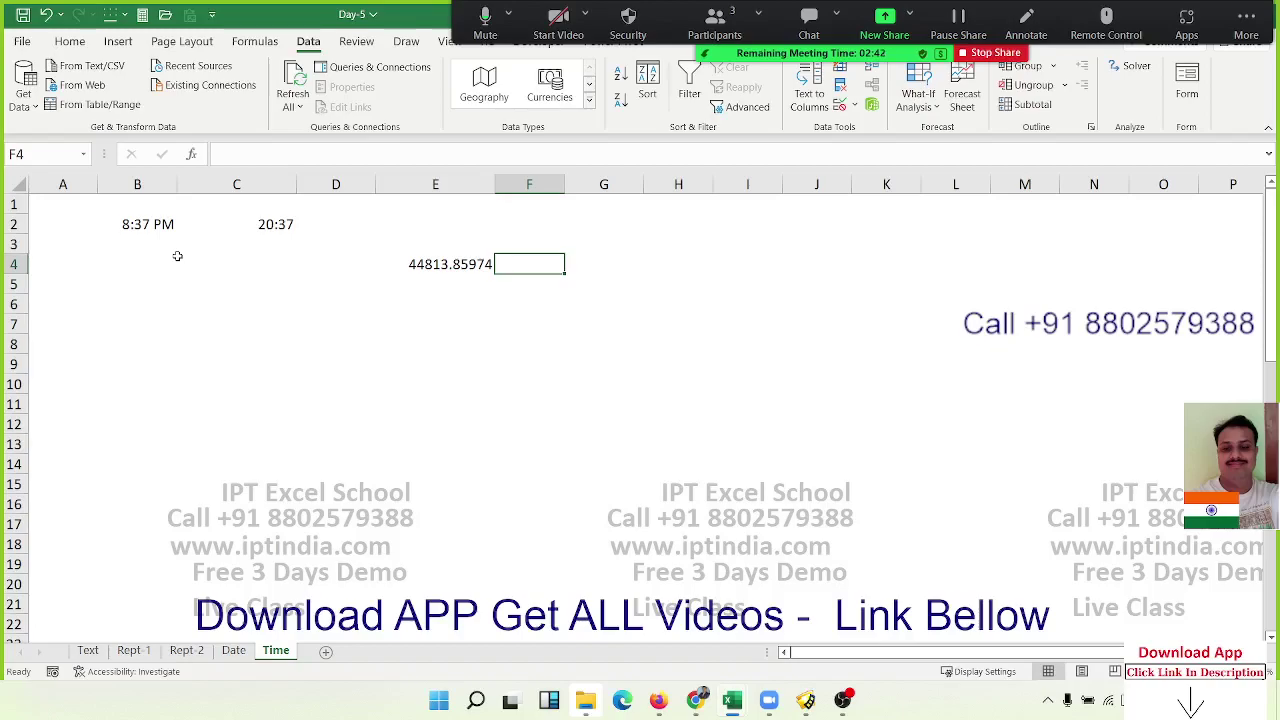
Try an INT formula on E4 in F4, then clear the cell.
{"action": "type", "text": "=in"}
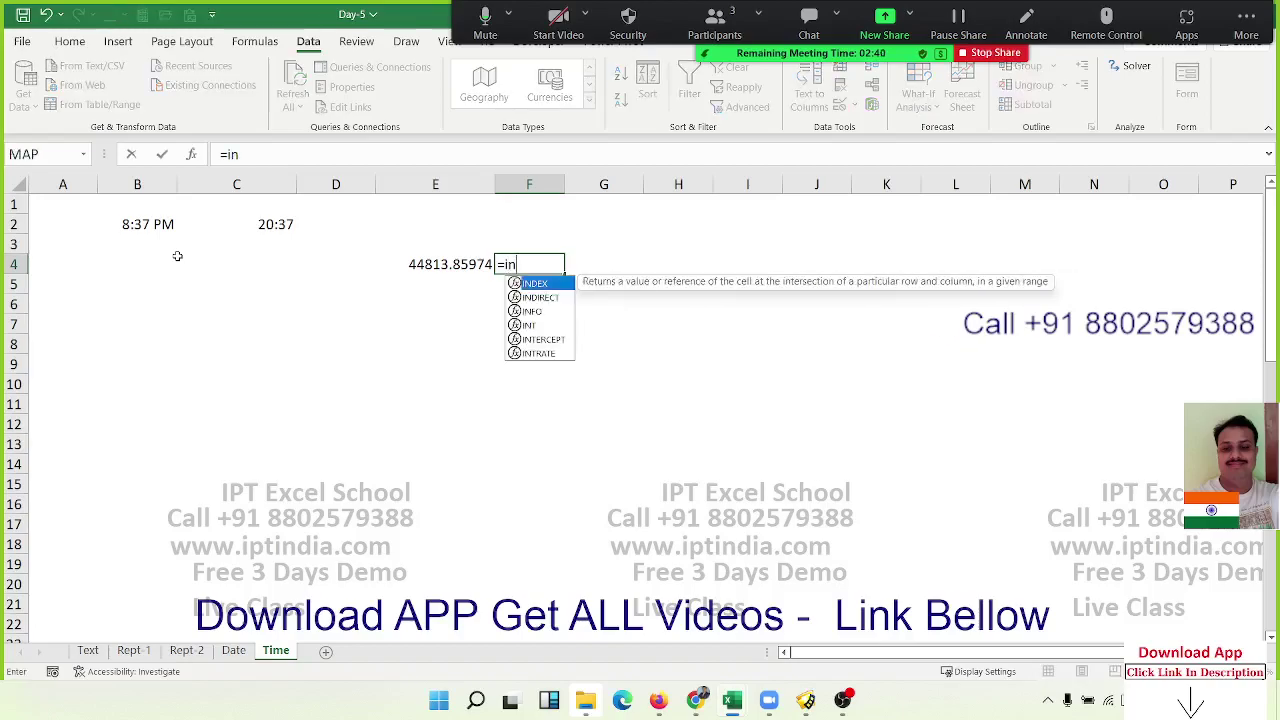
{"action": "key", "text": "Down"}
{"action": "key", "text": "Down"}
{"action": "key", "text": "Down"}
{"action": "key", "text": "Tab"}
{"action": "key", "text": "Left"}
{"action": "key", "text": "Return"}
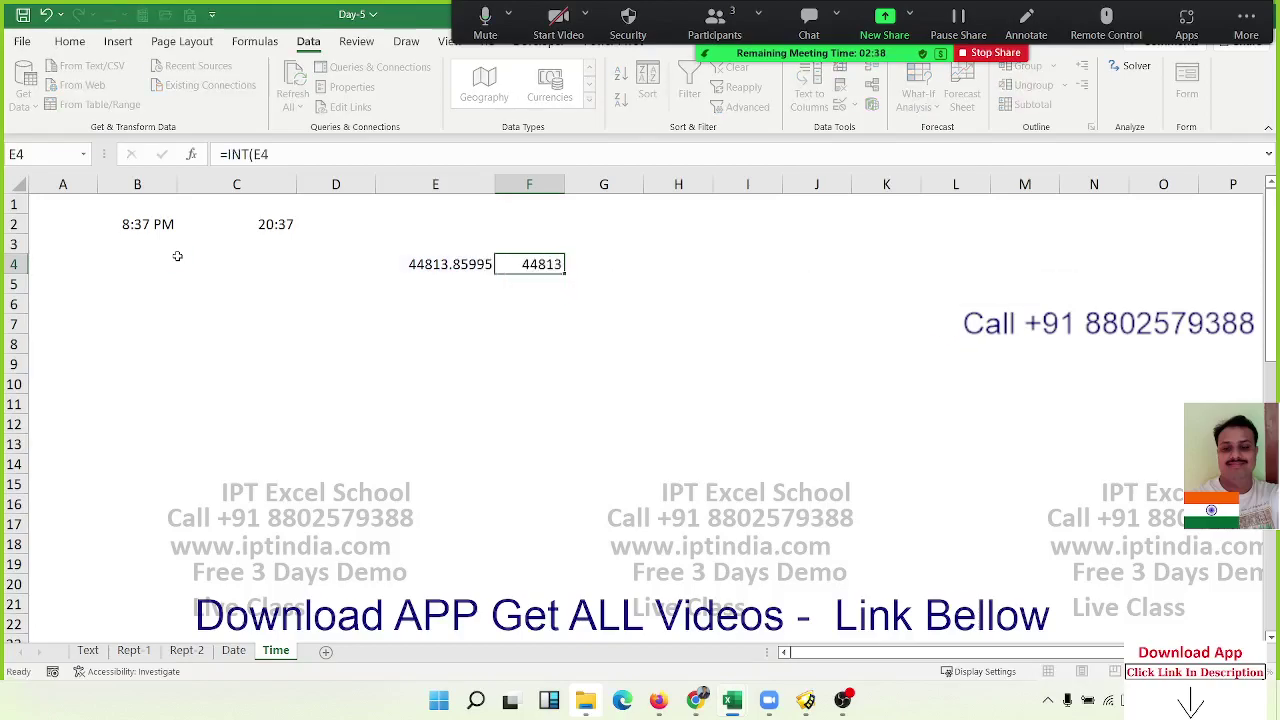
{"action": "key", "text": "Up"}
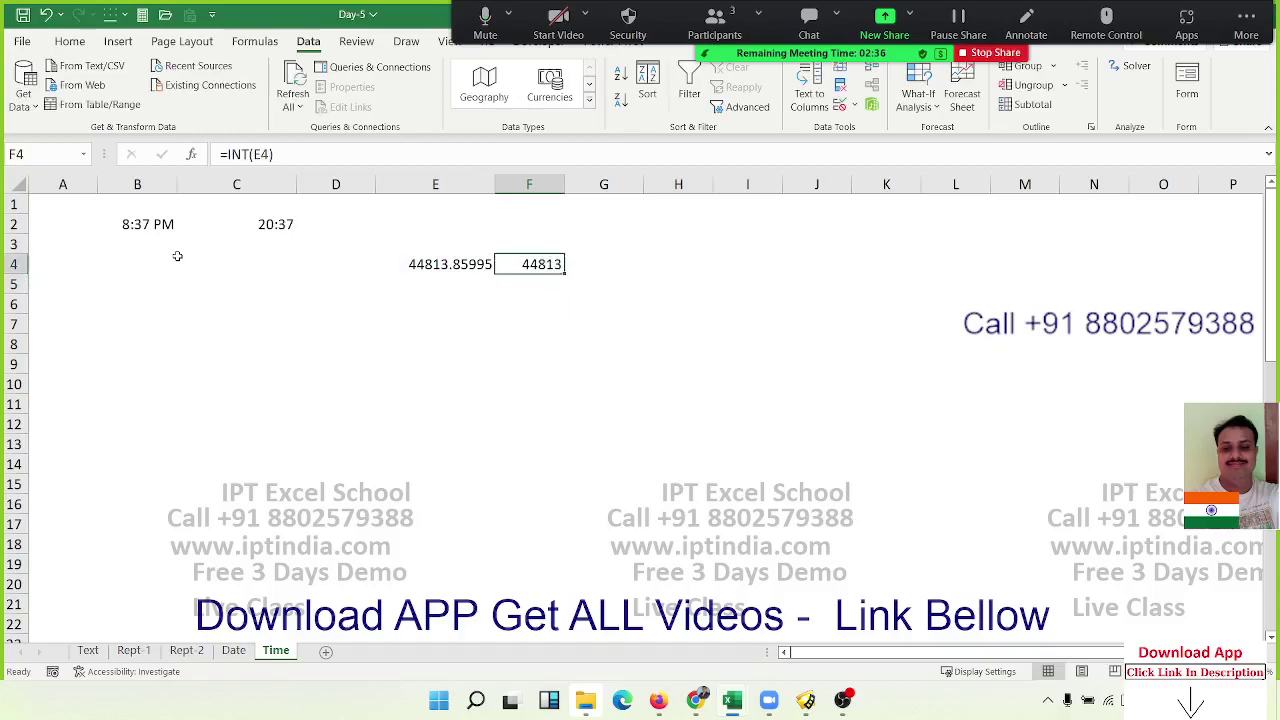
{"action": "key", "text": "Delete"}
Enter =E4-INT(E4) in F4, accepting Excel's missing-parenthesis correction.
{"action": "type", "text": "="}
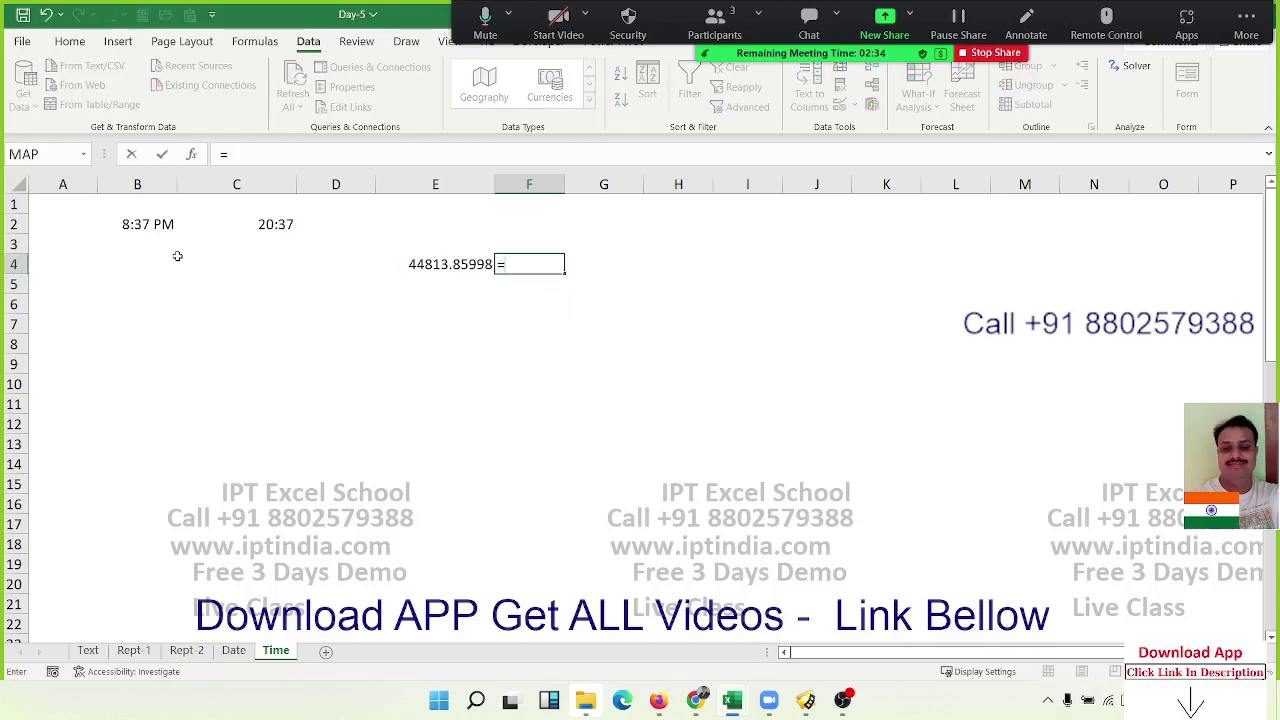
{"action": "key", "text": "Left"}
{"action": "type", "text": "-"}
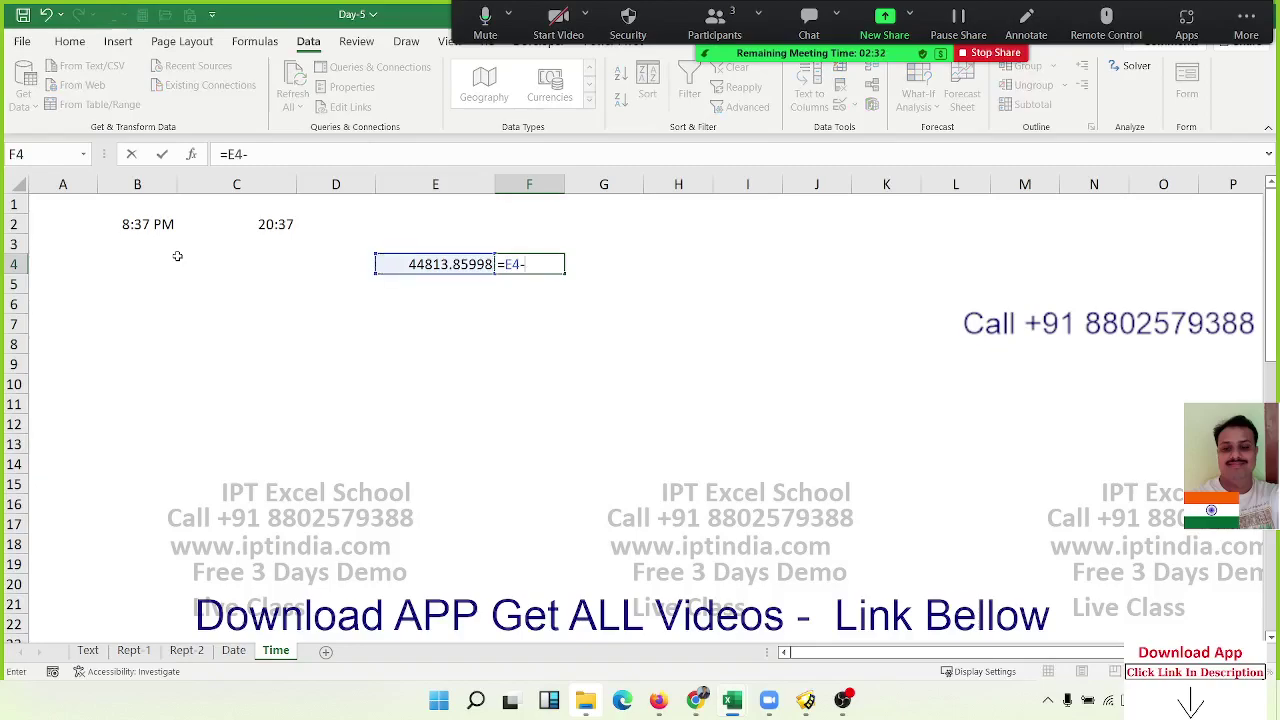
{"action": "type", "text": "int"}
{"action": "key", "text": "Tab"}
{"action": "type", "text": "E4"}
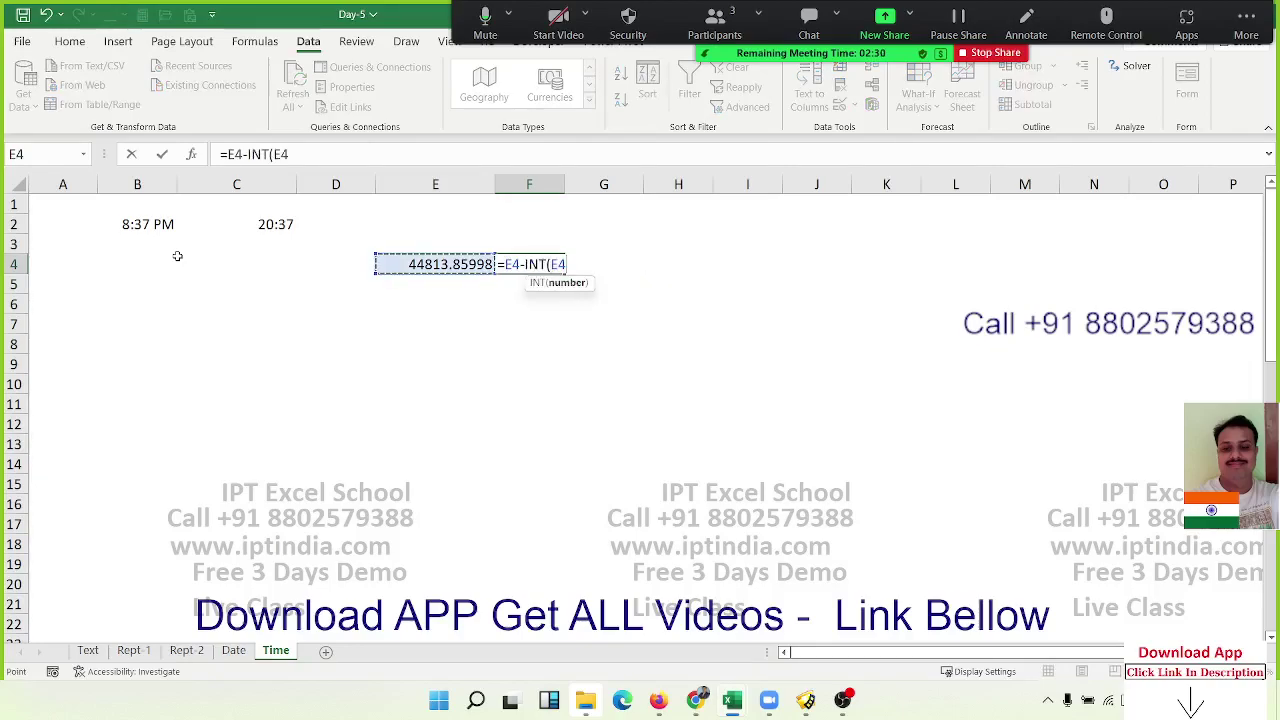
{"action": "type", "text": "\\"}
{"action": "key", "text": "Return"}
{"action": "key", "text": "n"}
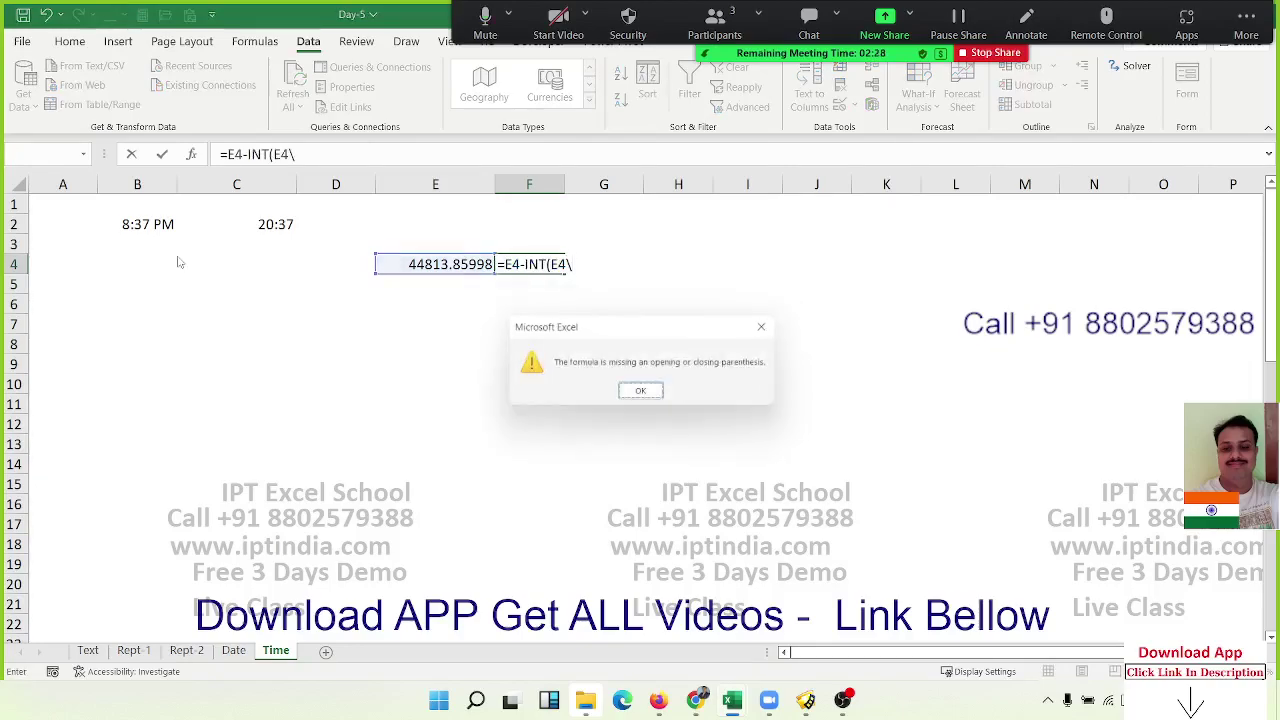
{"action": "key", "text": "Return"}
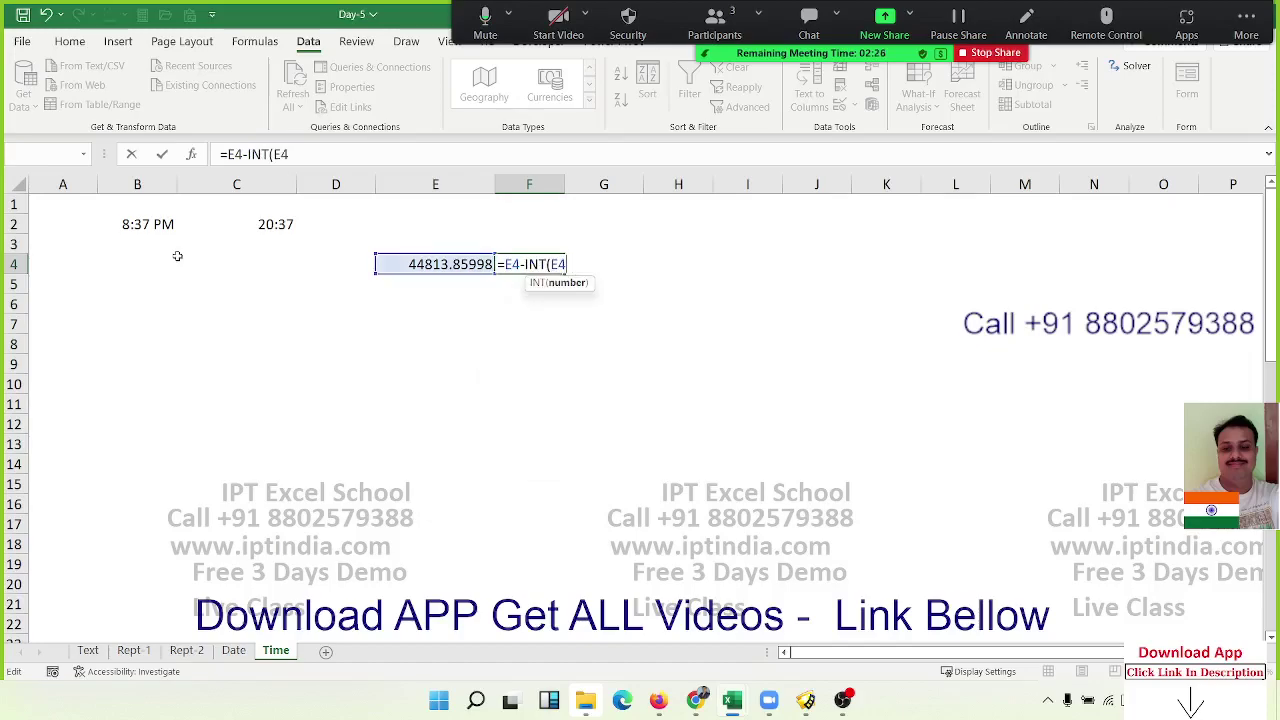
{"action": "key", "text": "Return"}
{"action": "key", "text": "Return"}
Apply a Time format to F4 so it displays 20:38.
{"action": "key", "text": "Up"}
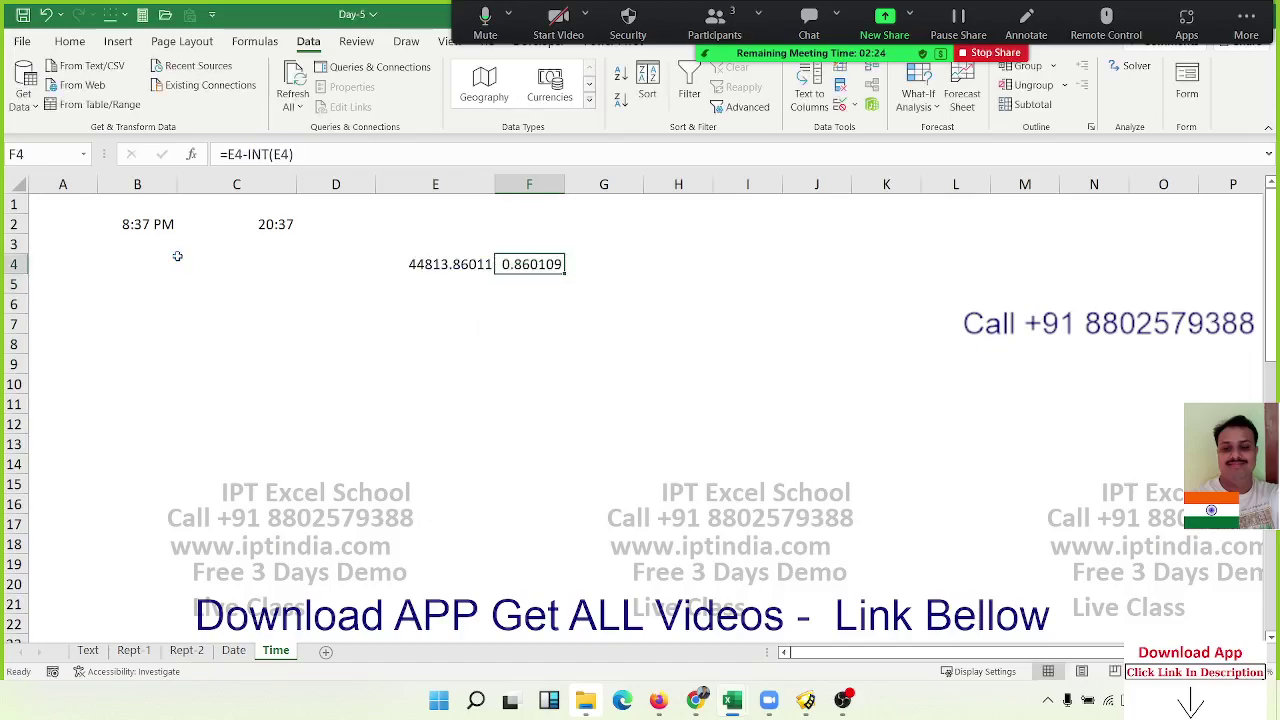
{"action": "key", "text": "ctrl+shift+2"}
{"action": "key", "text": "Right"}
{"action": "key", "text": "Left"}
{"action": "key", "text": "Left"}
{"action": "key", "text": "Left"}
{"action": "key", "text": "Down"}
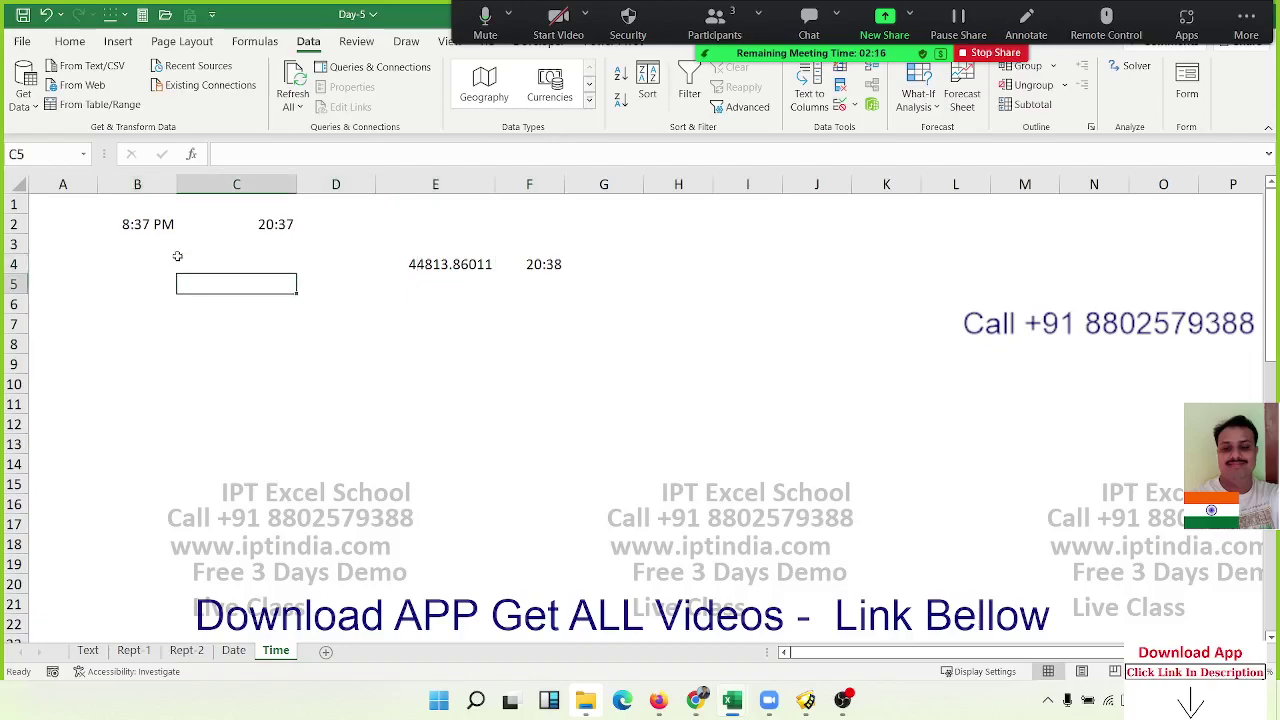
{"action": "key", "text": "Left"}
{"action": "key", "text": "Down"}
Enter =NOW() in B6 to capture the current date and time.
{"action": "type", "text": "=no"}
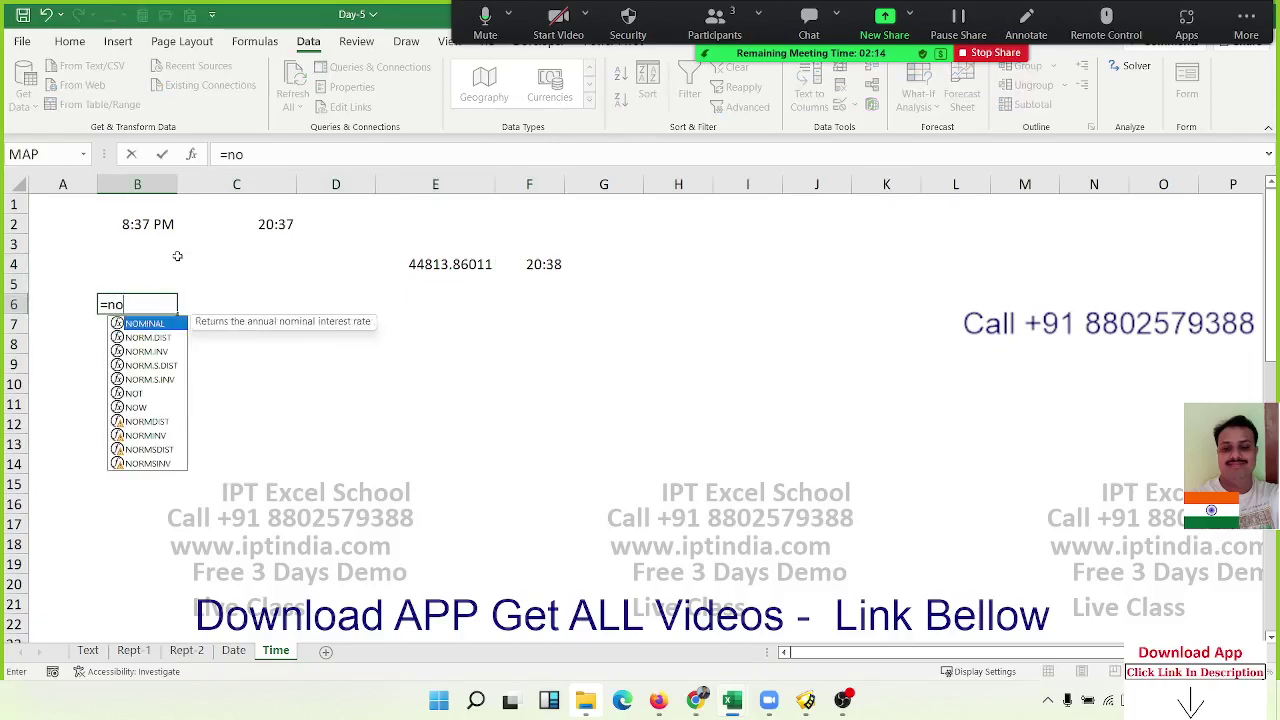
{"action": "type", "text": "w"}
{"action": "key", "text": "Tab"}
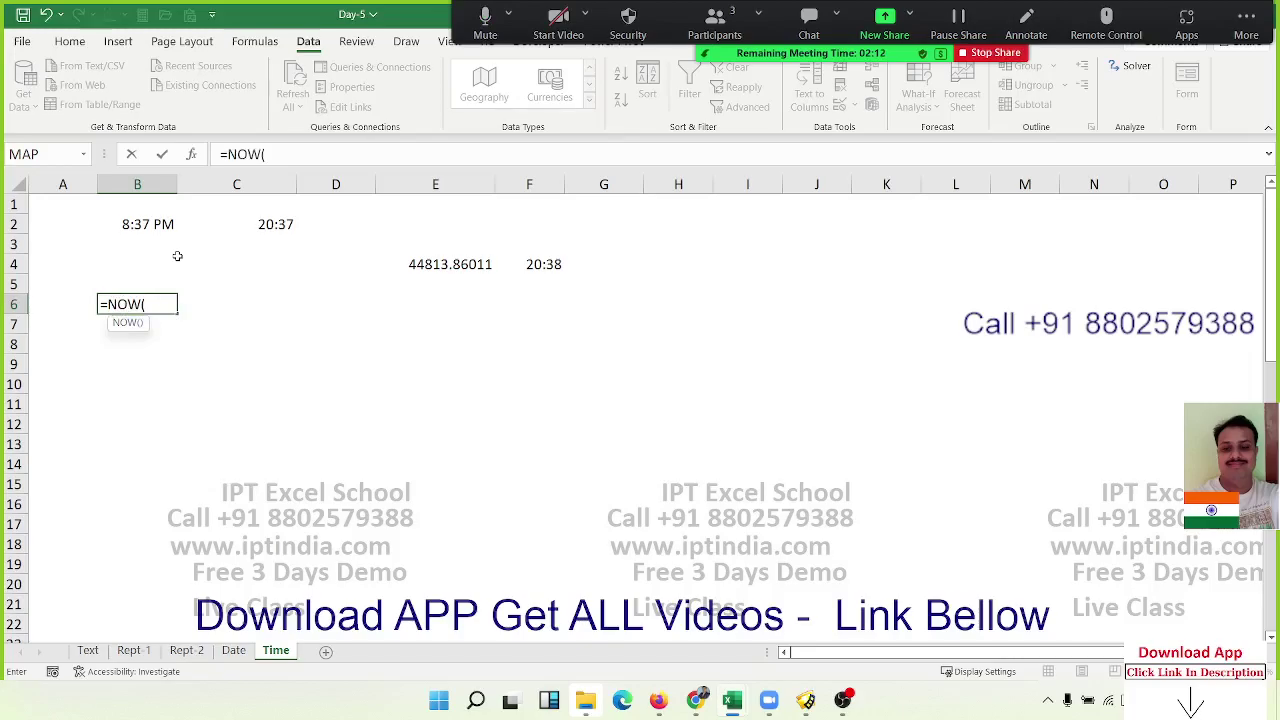
{"action": "key", "text": "Return"}
{"action": "key", "text": "Right"}
{"action": "key", "text": "Up"}
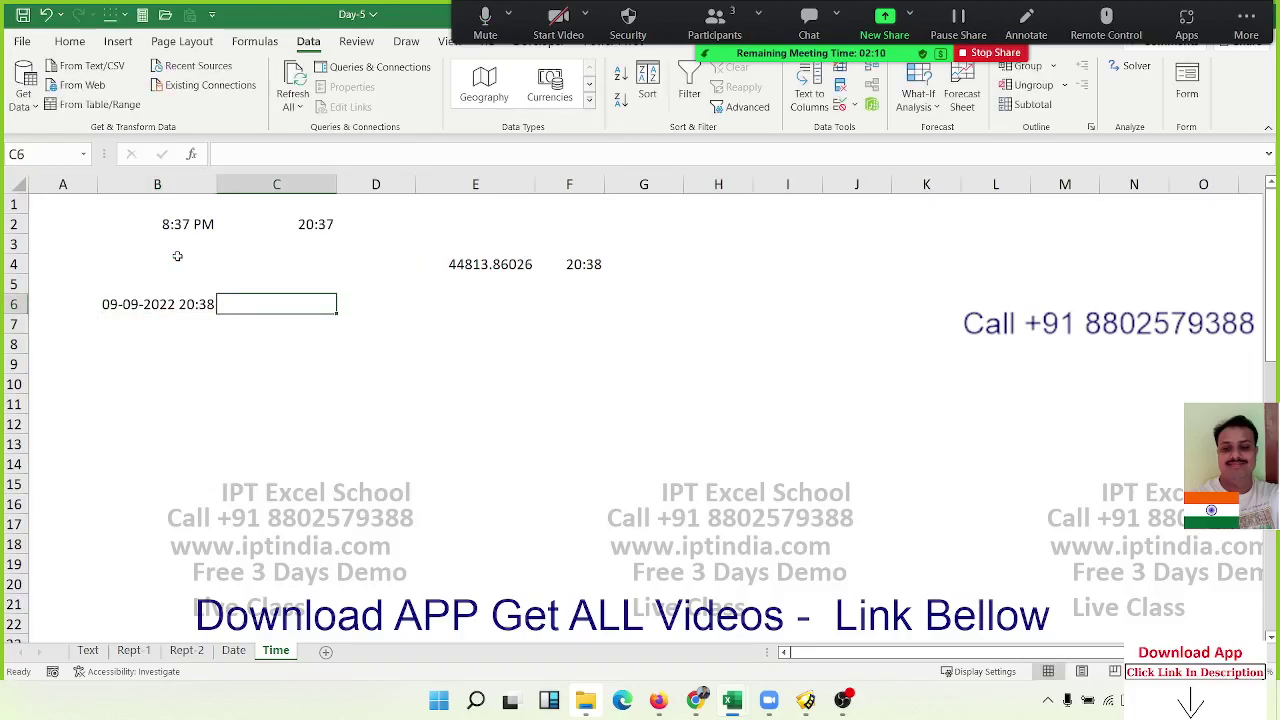
Extract the hour from B6 in C6 with =HOUR(B6), shown as the plain number 20.
{"action": "type", "text": "=hou"}
{"action": "key", "text": "Tab"}
{"action": "key", "text": "Left"}
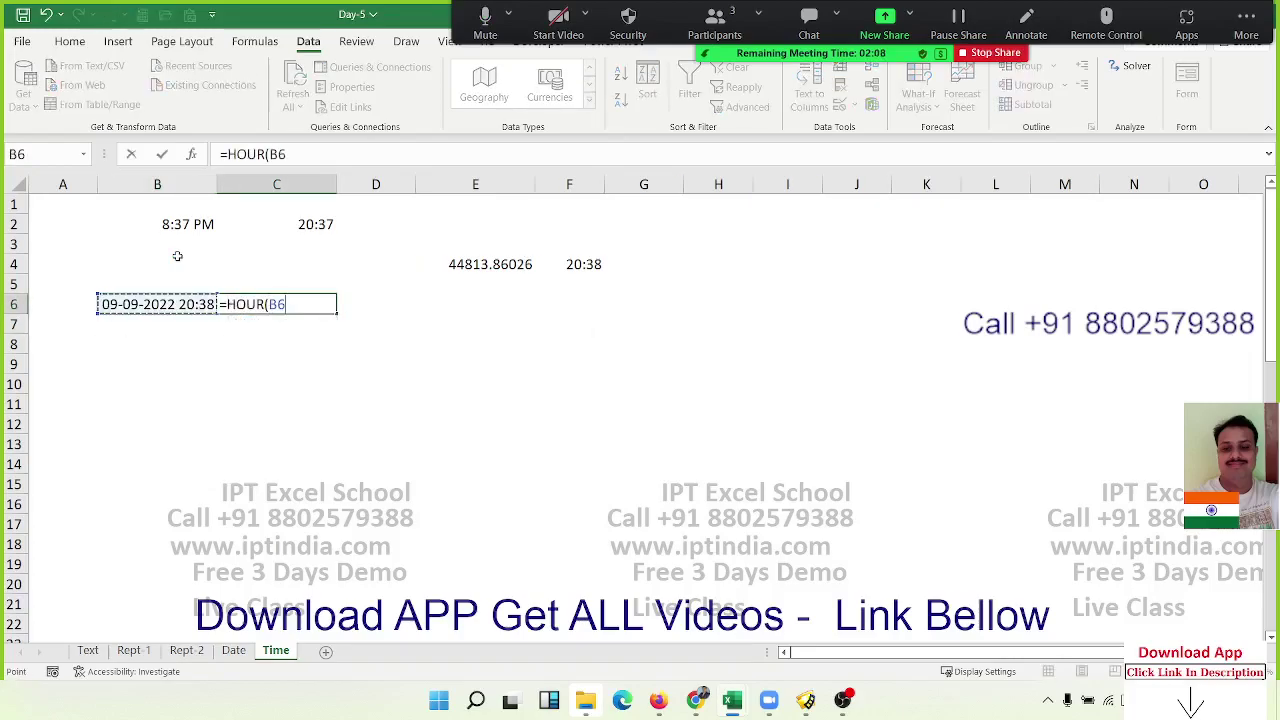
{"action": "key", "text": "Return"}
{"action": "key", "text": "Right"}
{"action": "key", "text": "Up"}
{"action": "key", "text": "Left"}
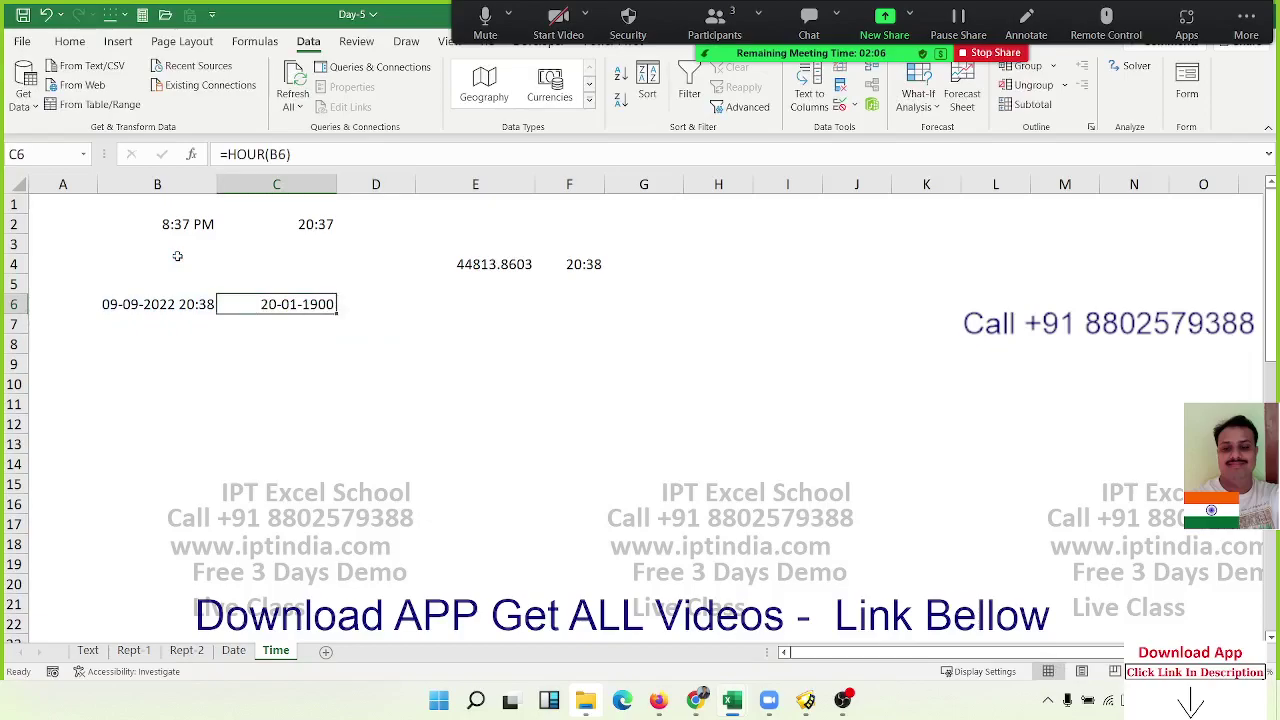
{"action": "key", "text": "ctrl+shift+asciitilde"}
Enter a MIN formula on B6 in D6 and format it as a plain number.
{"action": "key", "text": "Right"}
{"action": "type", "text": "="}
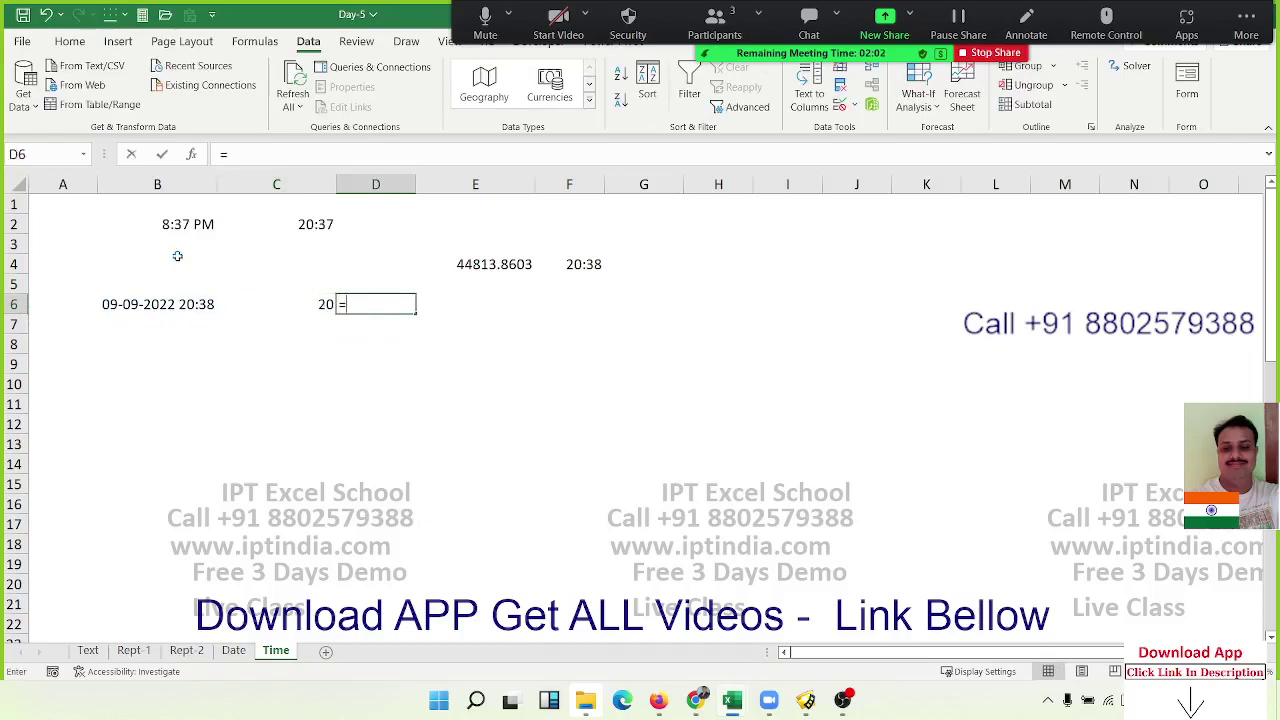
{"action": "type", "text": "min"}
{"action": "key", "text": "Tab"}
{"action": "key", "text": "Left"}
{"action": "key", "text": "Left"}
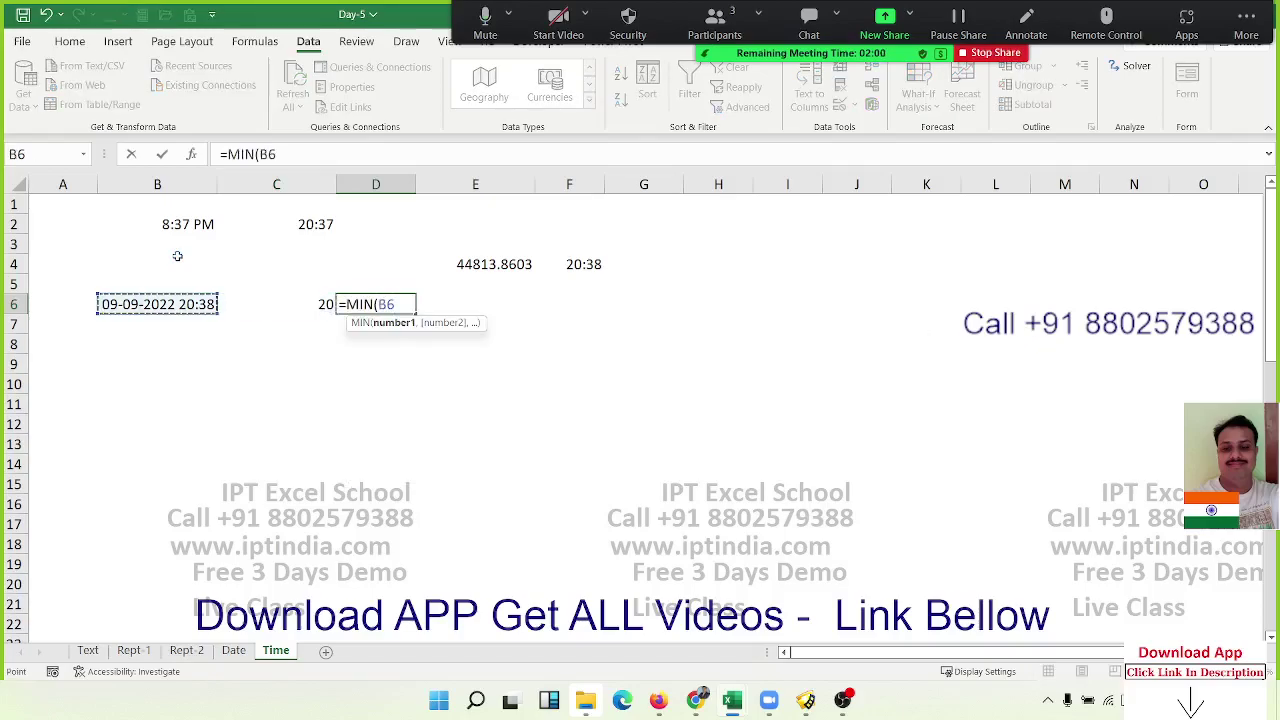
{"action": "key", "text": "Return"}
{"action": "key", "text": "Up"}
{"action": "key", "text": "ctrl+shift+asciitilde"}
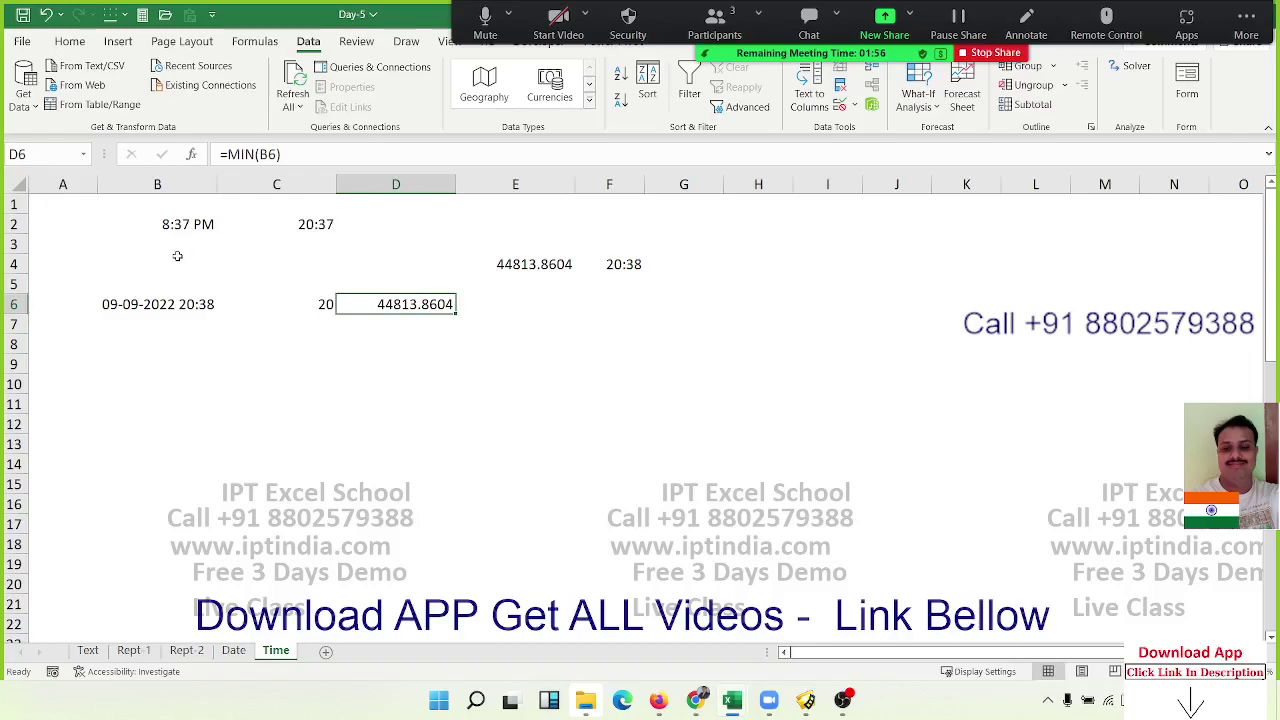
Replace D6 with =MINUTE(B6) to extract minute 39.
{"action": "type", "text": "=min"}
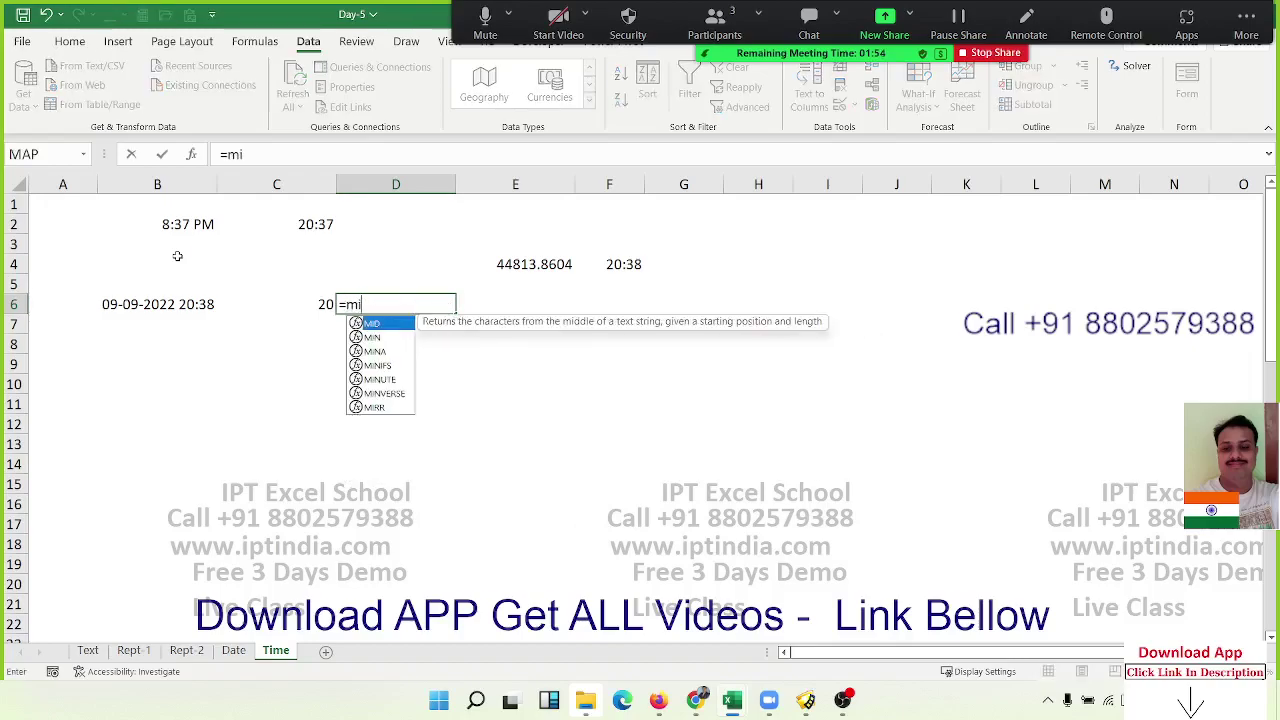
{"action": "key", "text": "Down"}
{"action": "key", "text": "Down"}
{"action": "key", "text": "Down"}
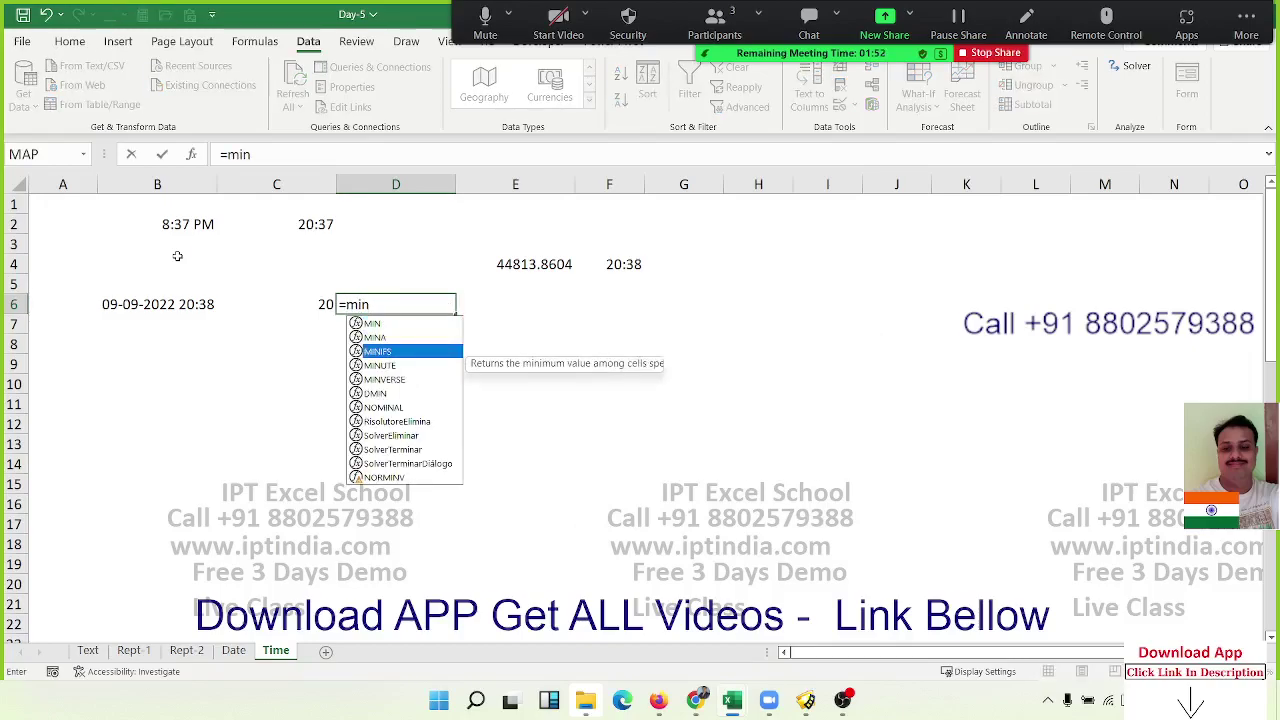
{"action": "key", "text": "Tab"}
{"action": "key", "text": "Left"}
{"action": "key", "text": "Left"}
{"action": "type", "text": ")"}
{"action": "key", "text": "Return"}
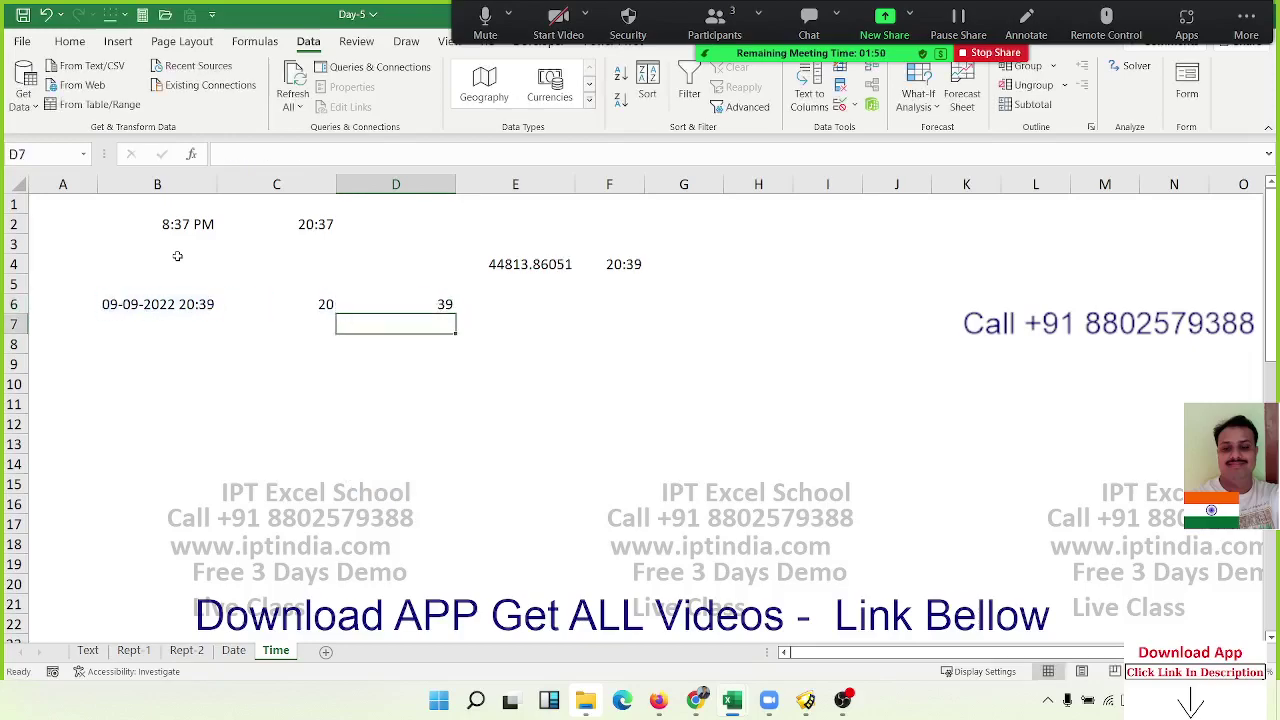
{"action": "key", "text": "Up"}
Extract the seconds in E6 with =SECOND(B6), giving 28, and review the C6:E6 formulas.
{"action": "key", "text": "Right"}
{"action": "type", "text": "="}
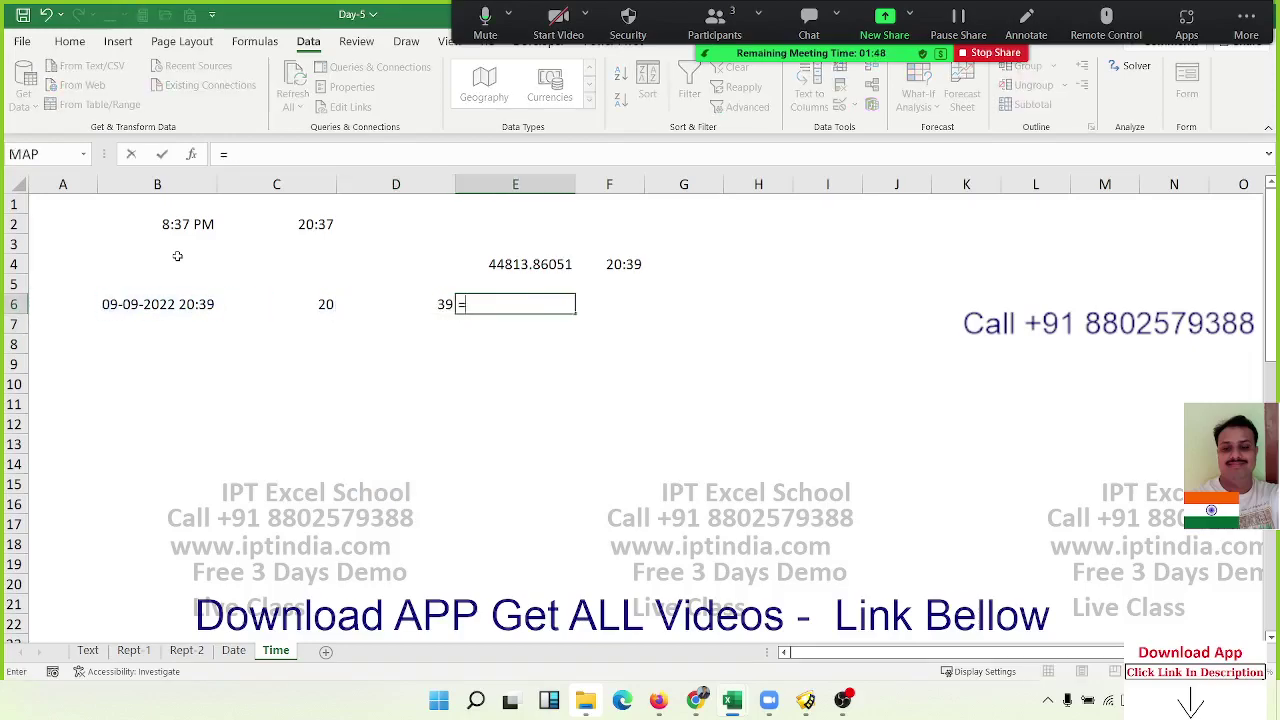
{"action": "type", "text": "se"}
{"action": "key", "text": "Down"}
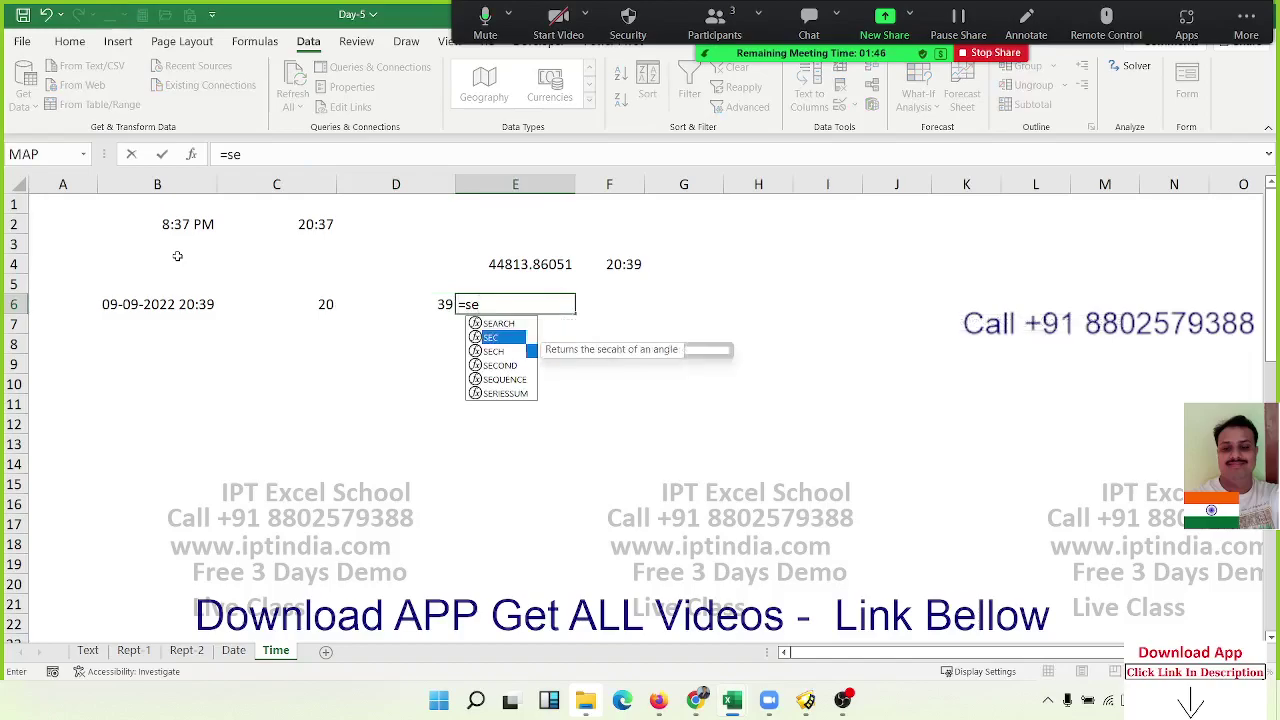
{"action": "key", "text": "Down"}
{"action": "key", "text": "Down"}
{"action": "key", "text": "Tab"}
{"action": "key", "text": "Left"}
{"action": "key", "text": "Left"}
{"action": "key", "text": "Left"}
{"action": "type", "text": ")"}
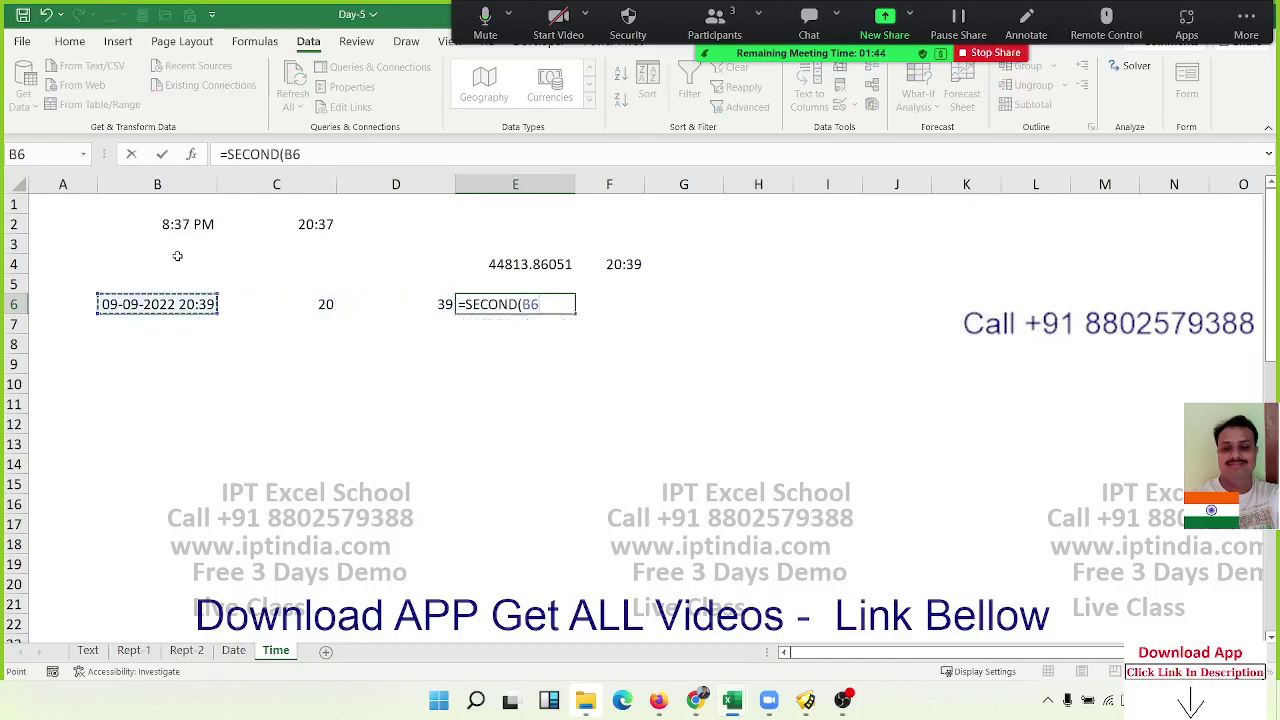
{"action": "key", "text": "Return"}
{"action": "key", "text": "Up"}
{"action": "key", "text": "Left"}
{"action": "key", "text": "Left"}
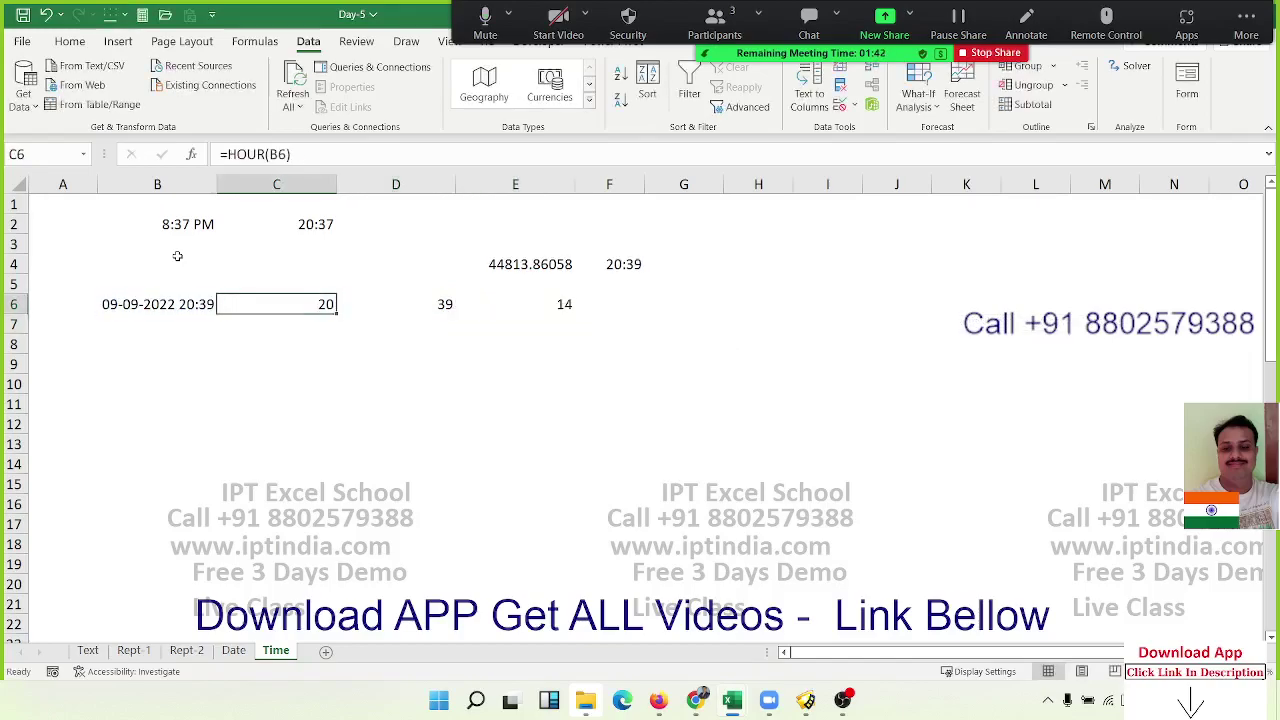
{"action": "key", "text": "Right"}
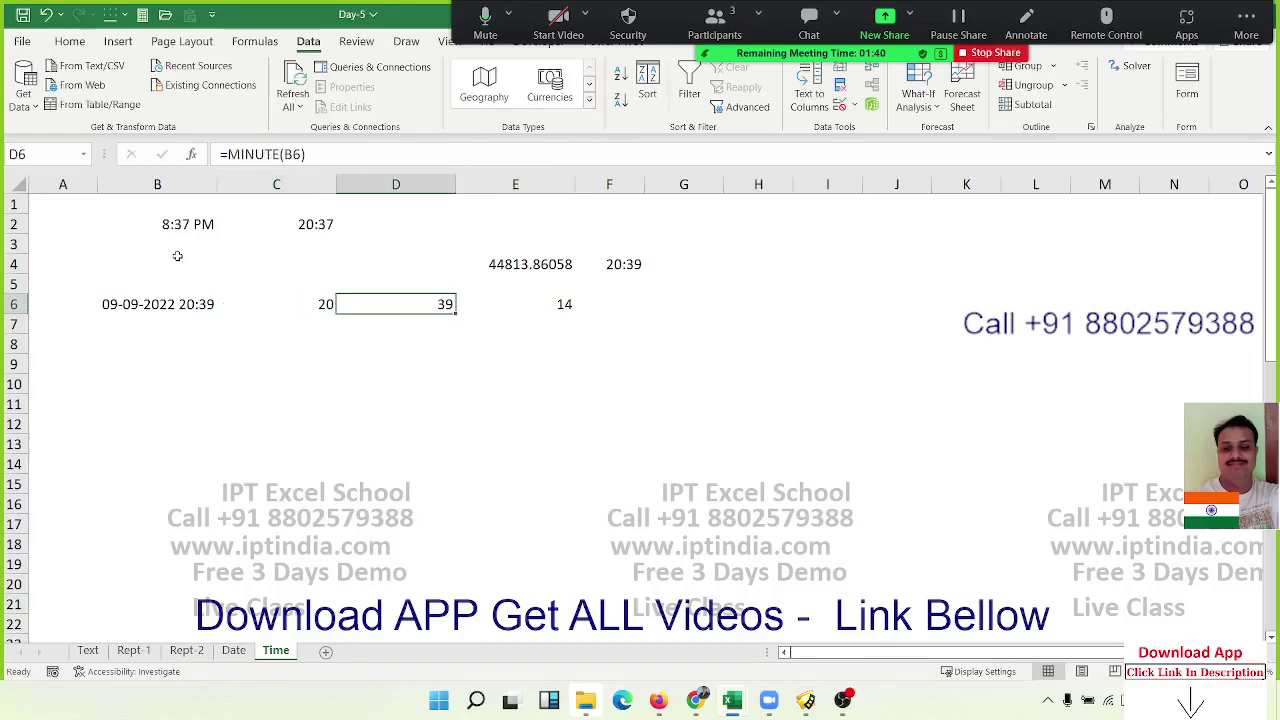
{"action": "key", "text": "Right"}
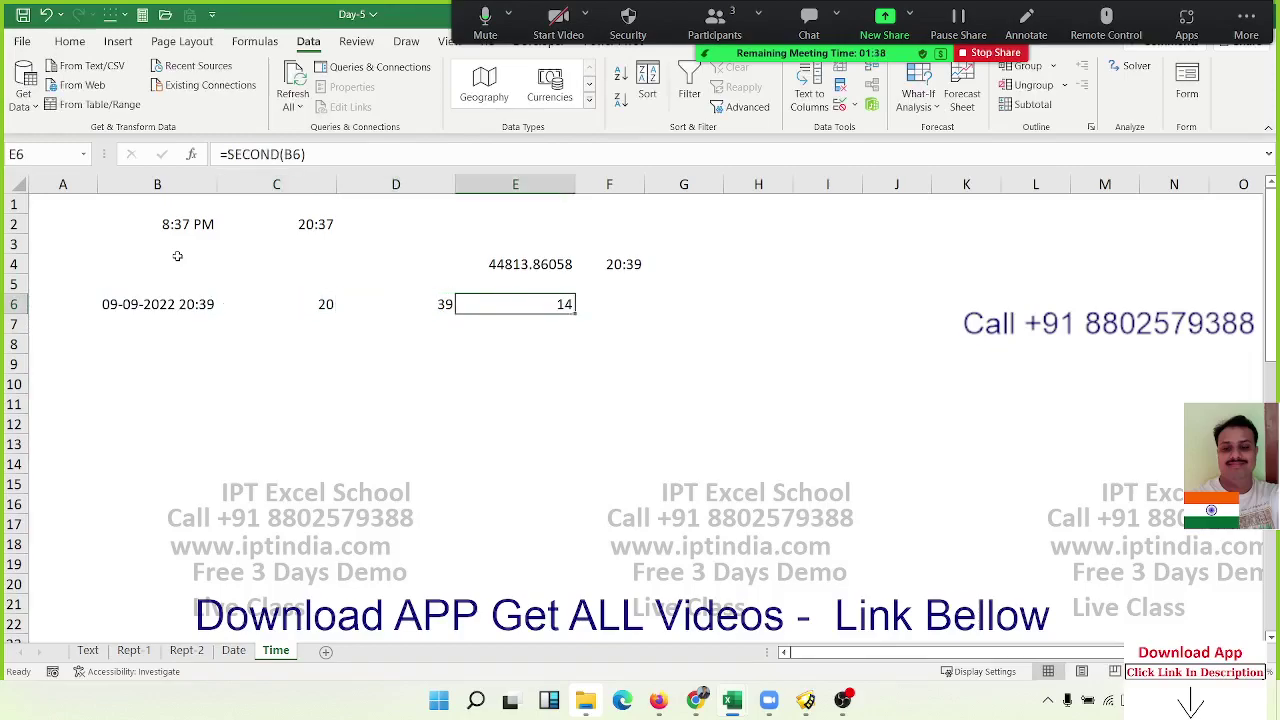
Rebuild the time in F6 with =TIME(C6,D6,E6), showing 8:39 PM.
{"action": "key", "text": "Right"}
{"action": "type", "text": "=t"}
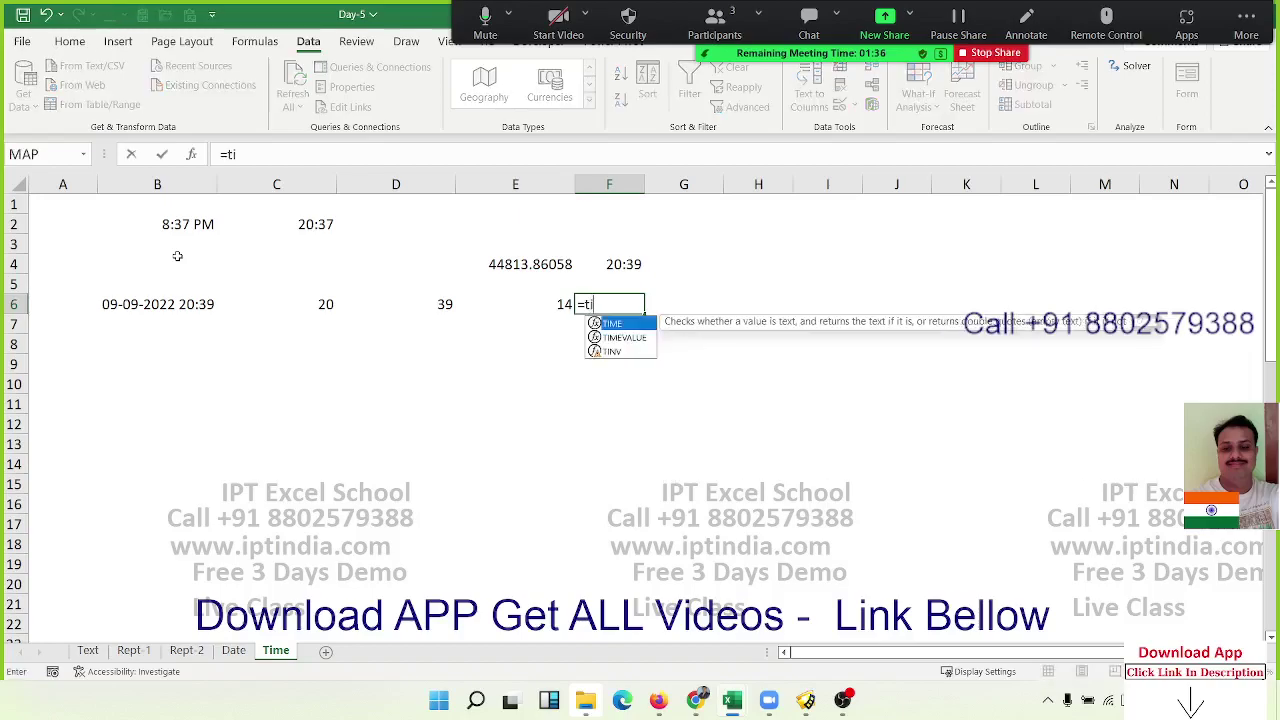
{"action": "type", "text": "im"}
{"action": "key", "text": "Tab"}
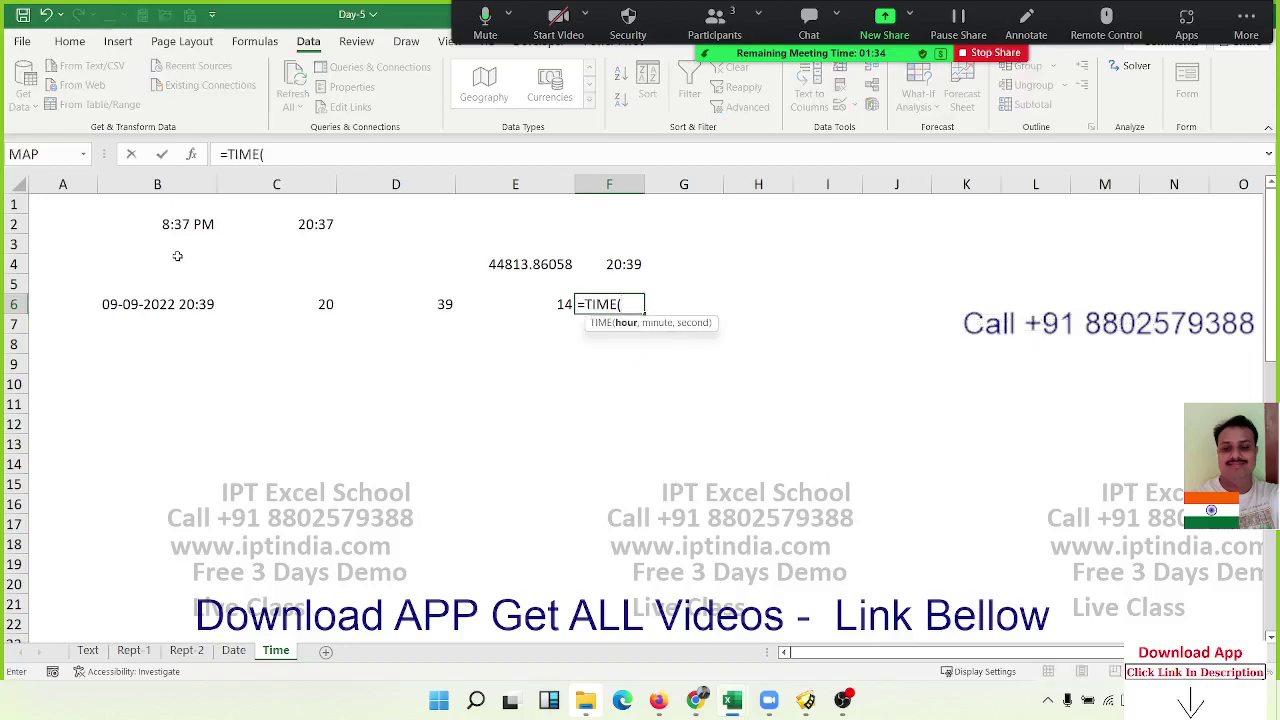
{"action": "key", "text": "Left"}
{"action": "key", "text": "Left"}
{"action": "key", "text": "Left"}
{"action": "type", "text": ","}
{"action": "key", "text": "Left"}
{"action": "key", "text": "Left"}
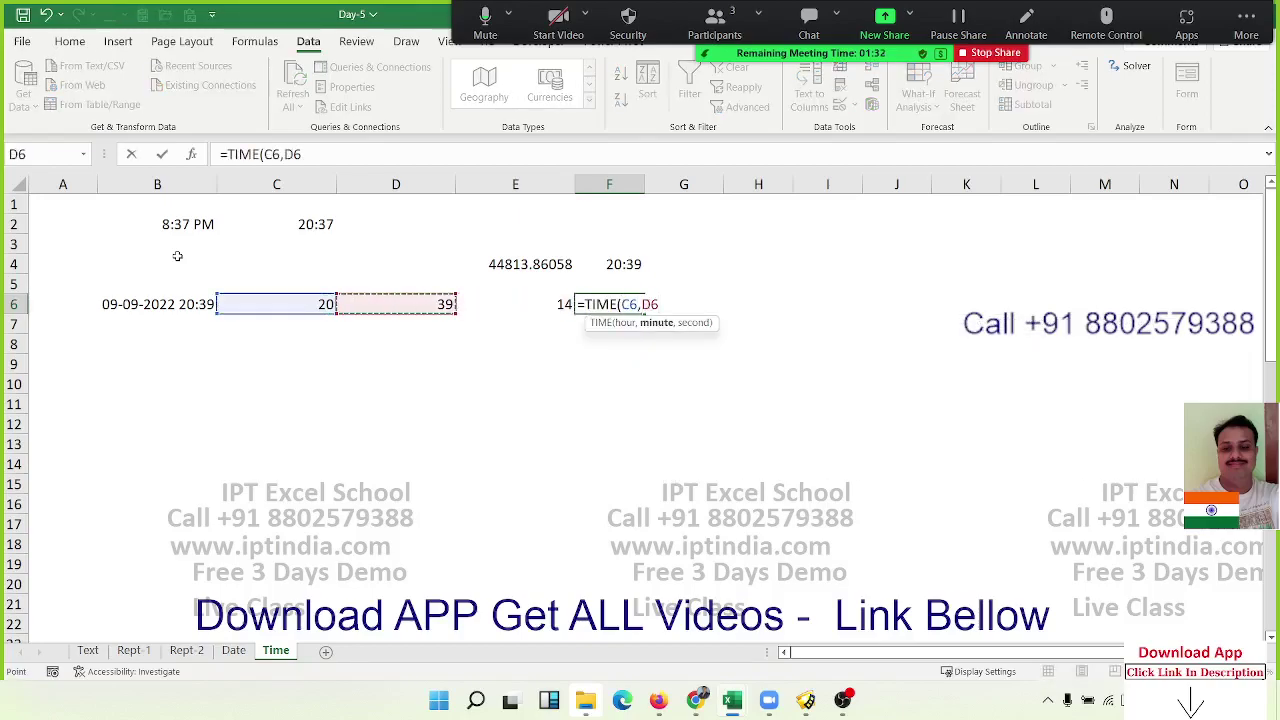
{"action": "type", "text": ","}
{"action": "key", "text": "Left"}
{"action": "key", "text": "Return"}
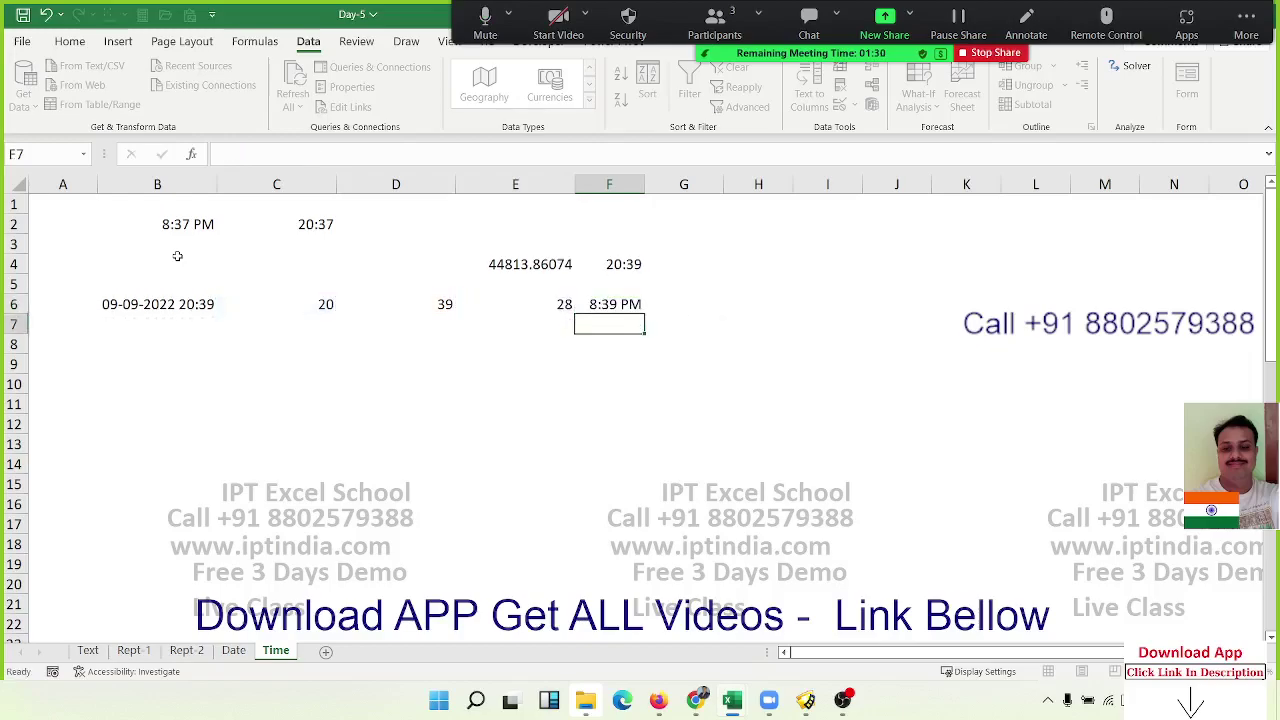
{"action": "key", "text": "Down"}
{"action": "key", "text": "Left"}
{"action": "key", "text": "Left"}
{"action": "key", "text": "Left"}
{"action": "key", "text": "Left"}
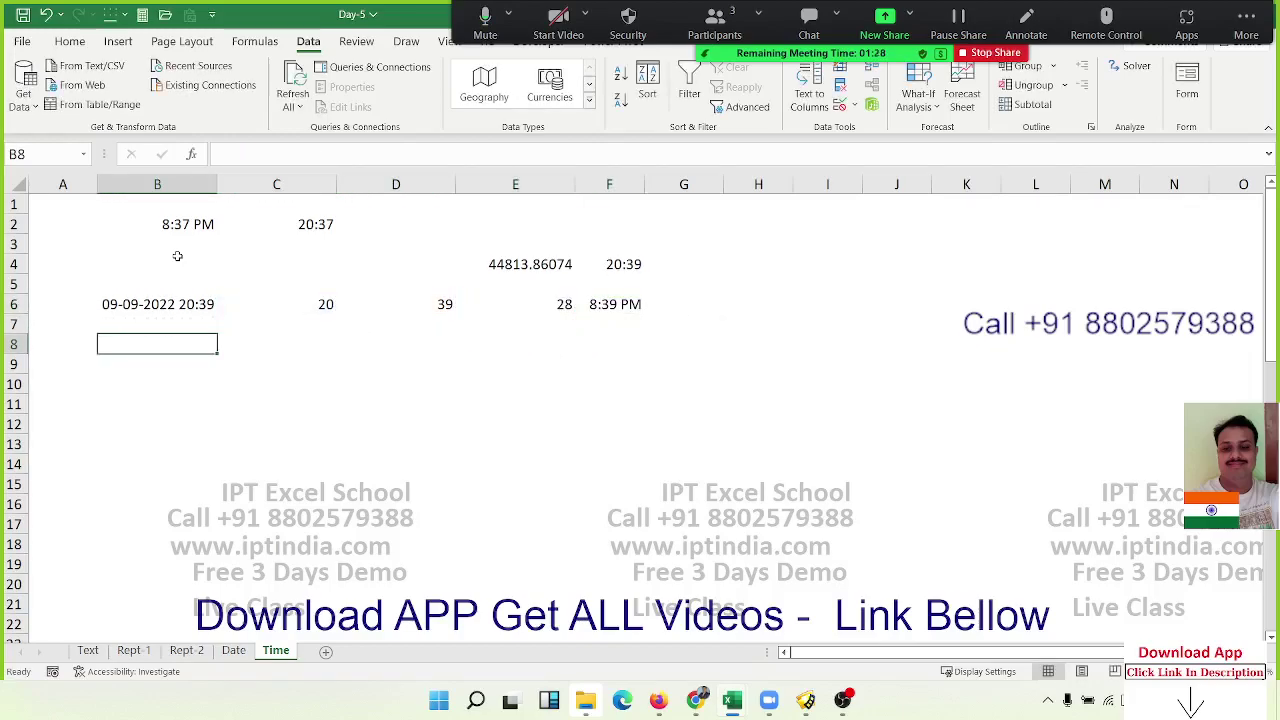
Enter 10:30 in B8 and 0:10 in C8, and sum them in D8 with =B8+C8 for 10:40.
{"action": "type", "text": "10:"}
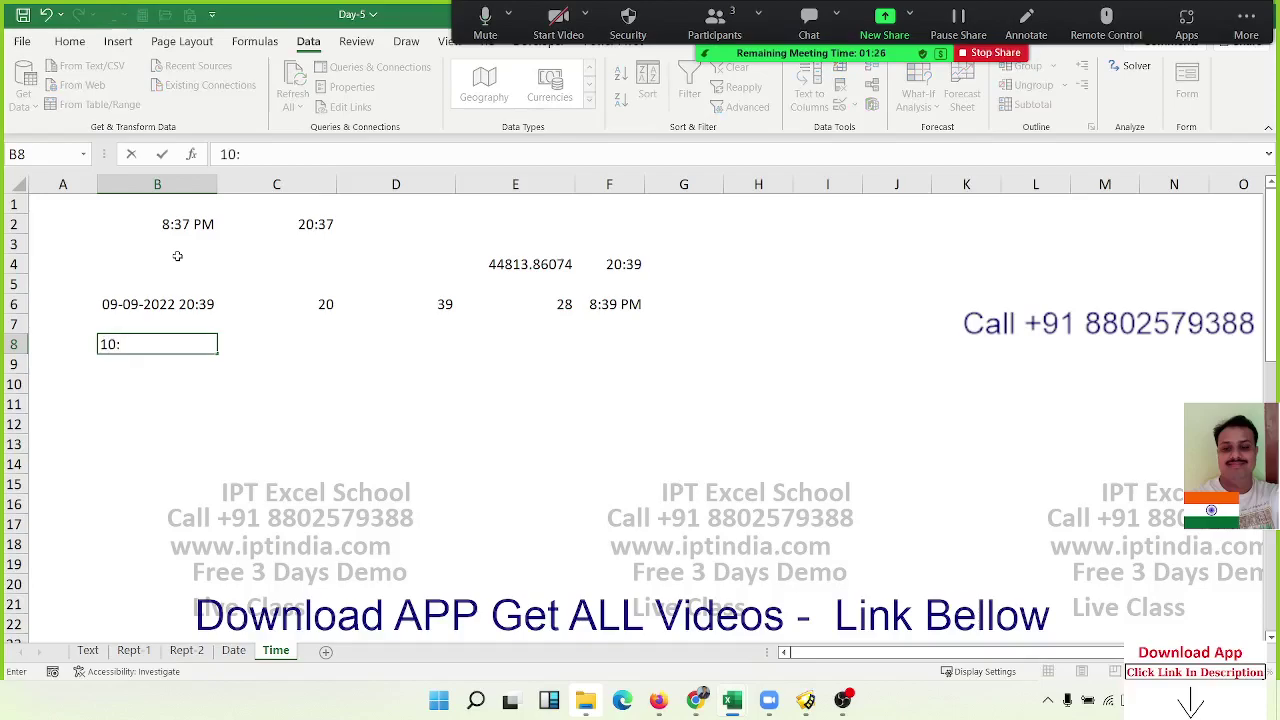
{"action": "type", "text": "30"}
{"action": "key", "text": "Return"}
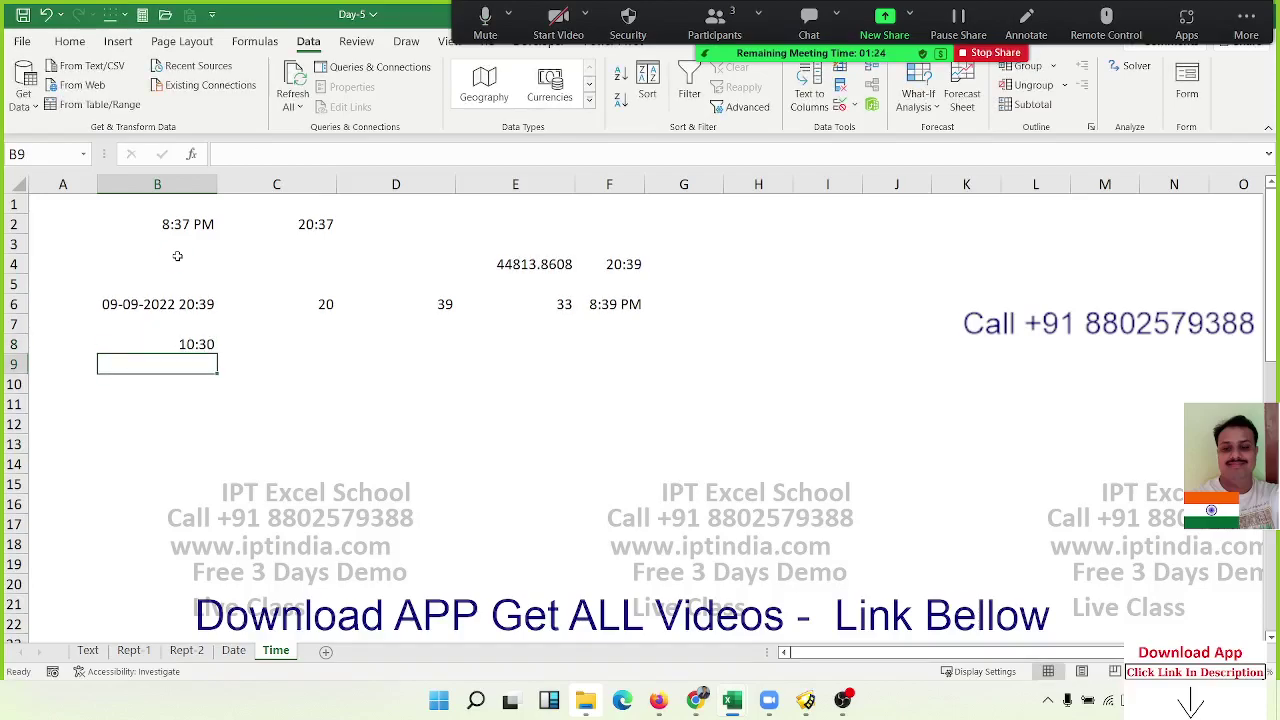
{"action": "key", "text": "Up"}
{"action": "key", "text": "Right"}
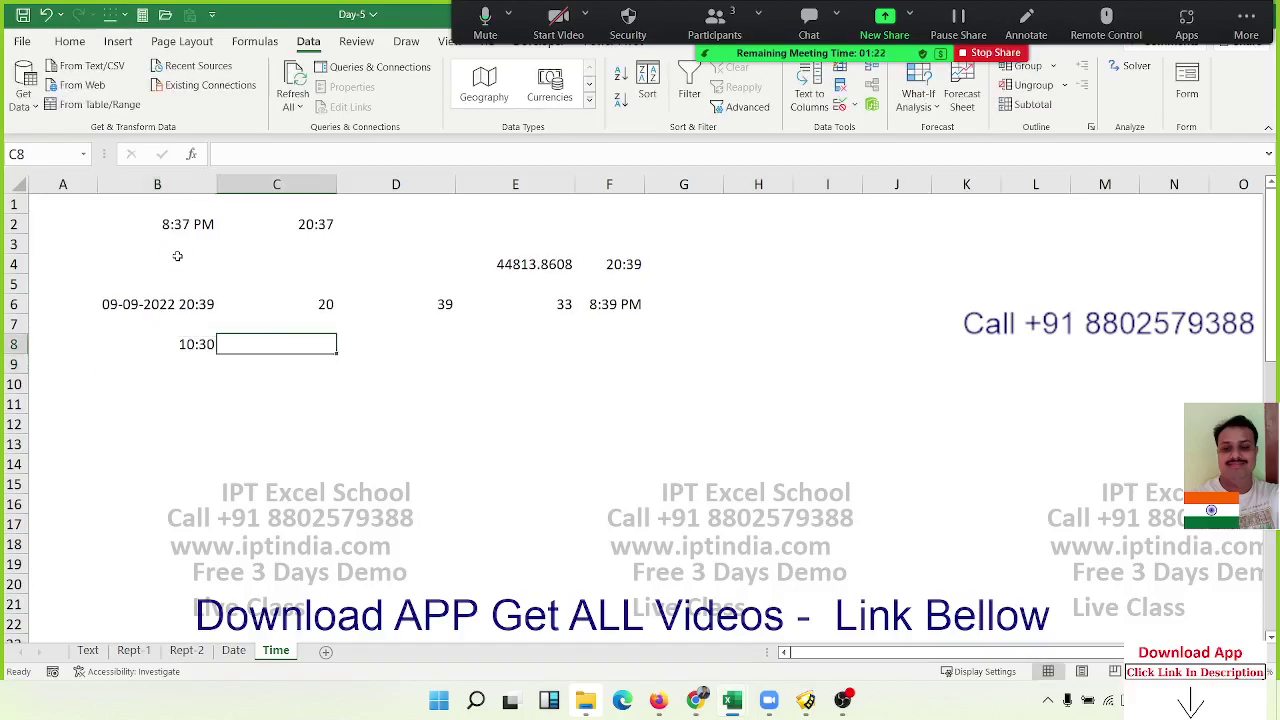
{"action": "type", "text": "0:"}
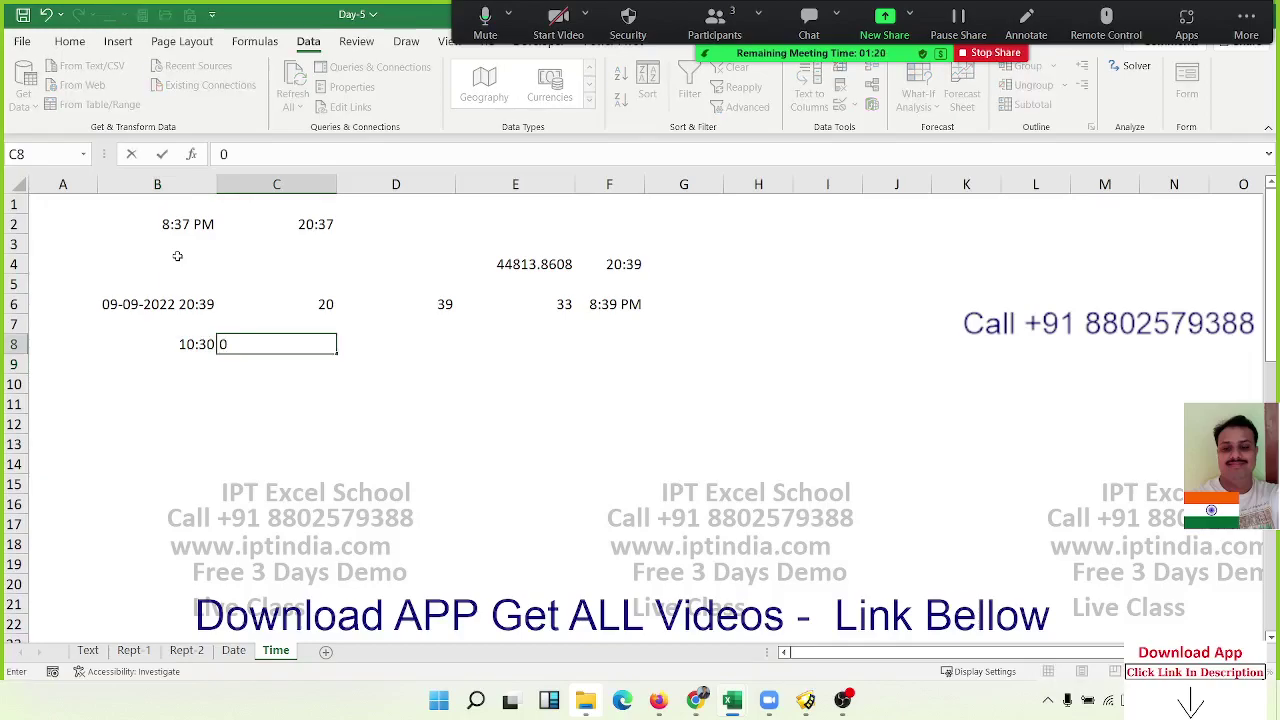
{"action": "type", "text": "100"}
{"action": "key", "text": "BackSpace"}
{"action": "key", "text": "ctrl+Return"}
{"action": "key", "text": "Right"}
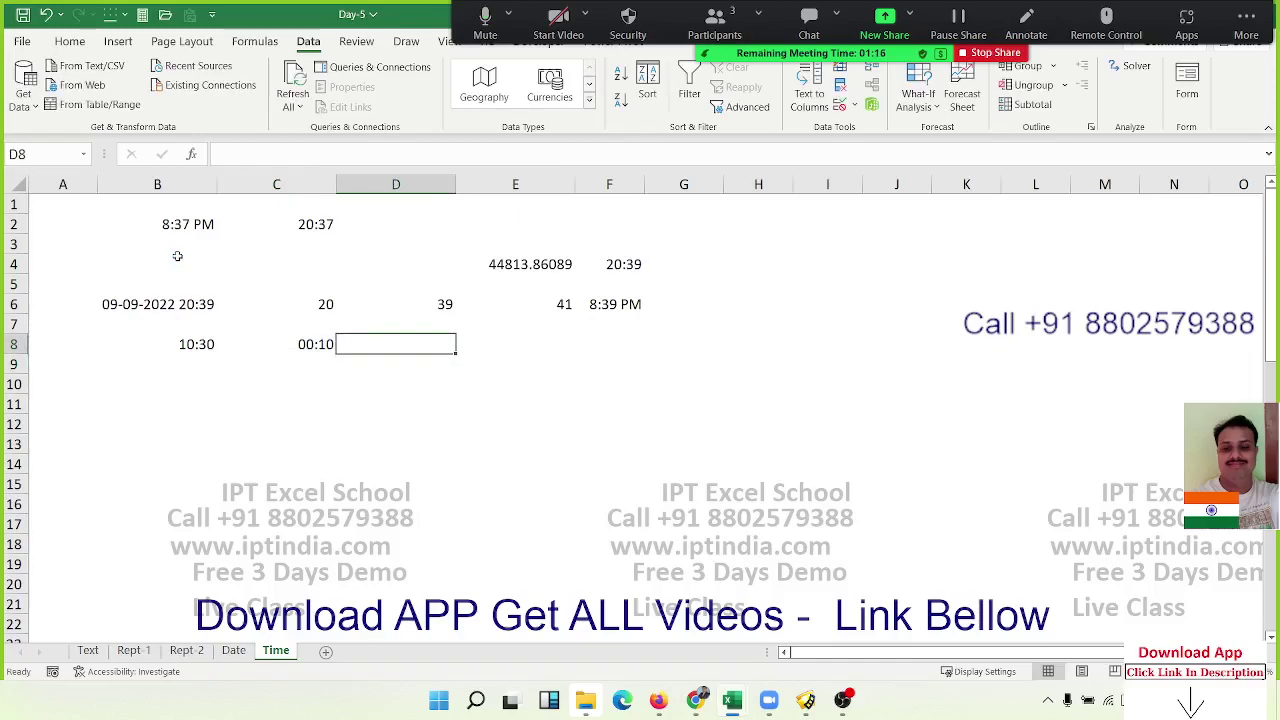
{"action": "type", "text": "="}
{"action": "key", "text": "Left"}
{"action": "key", "text": "Left"}
{"action": "type", "text": "+"}
{"action": "key", "text": "Left"}
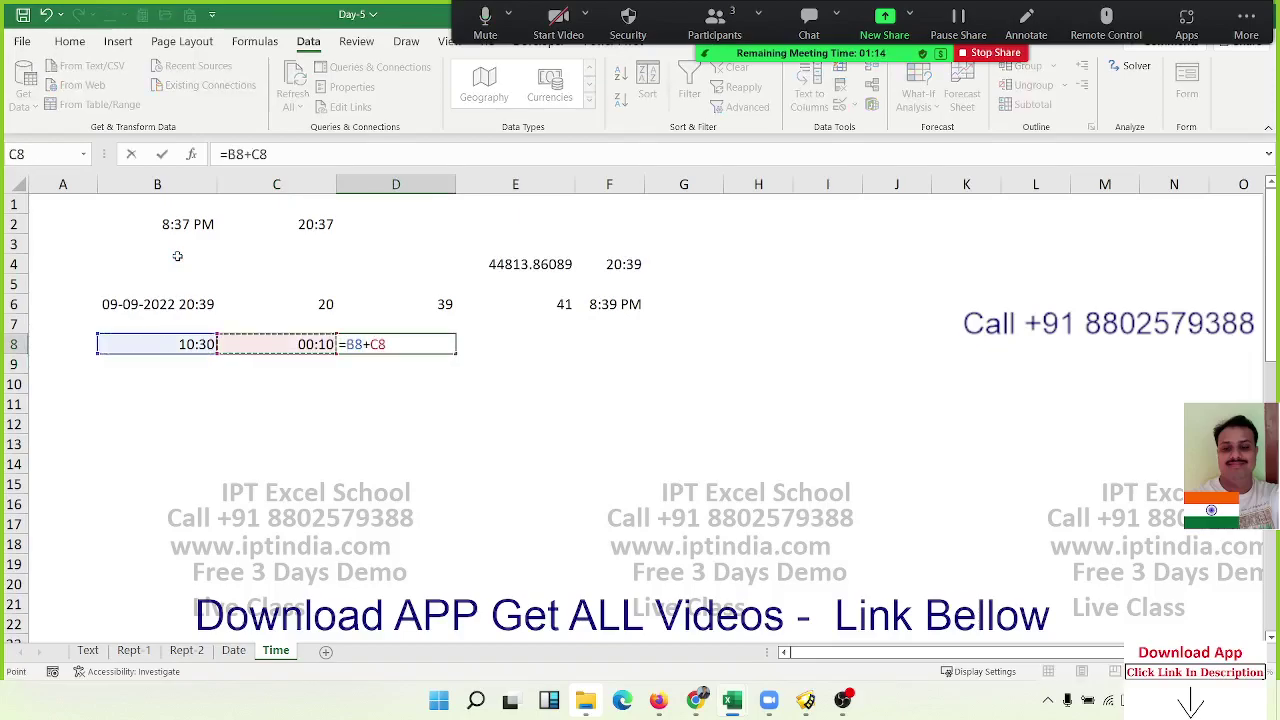
{"action": "key", "text": "Return"}
Enter 20 minutes in C9, formatted as a plain number.
{"action": "key", "text": "Left"}
{"action": "key", "text": "Left"}
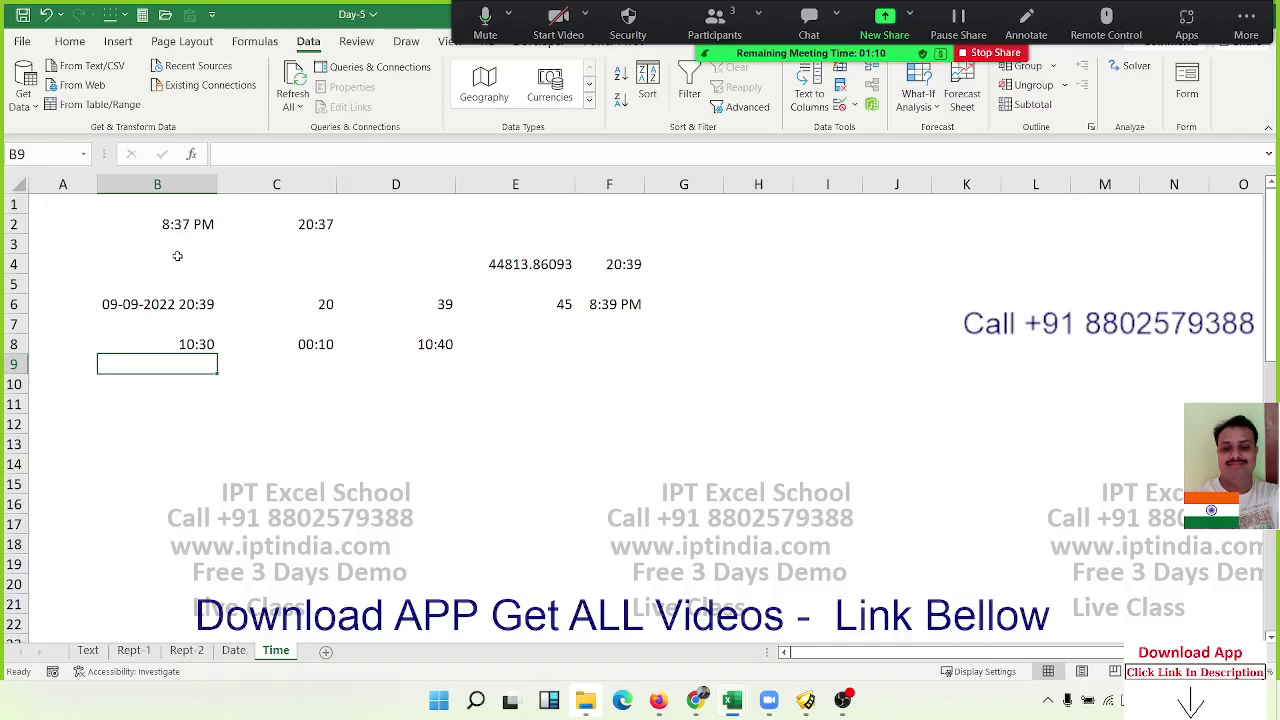
{"action": "type", "text": "10"}
{"action": "key", "text": "Escape"}
{"action": "key", "text": "Right"}
{"action": "type", "text": "20"}
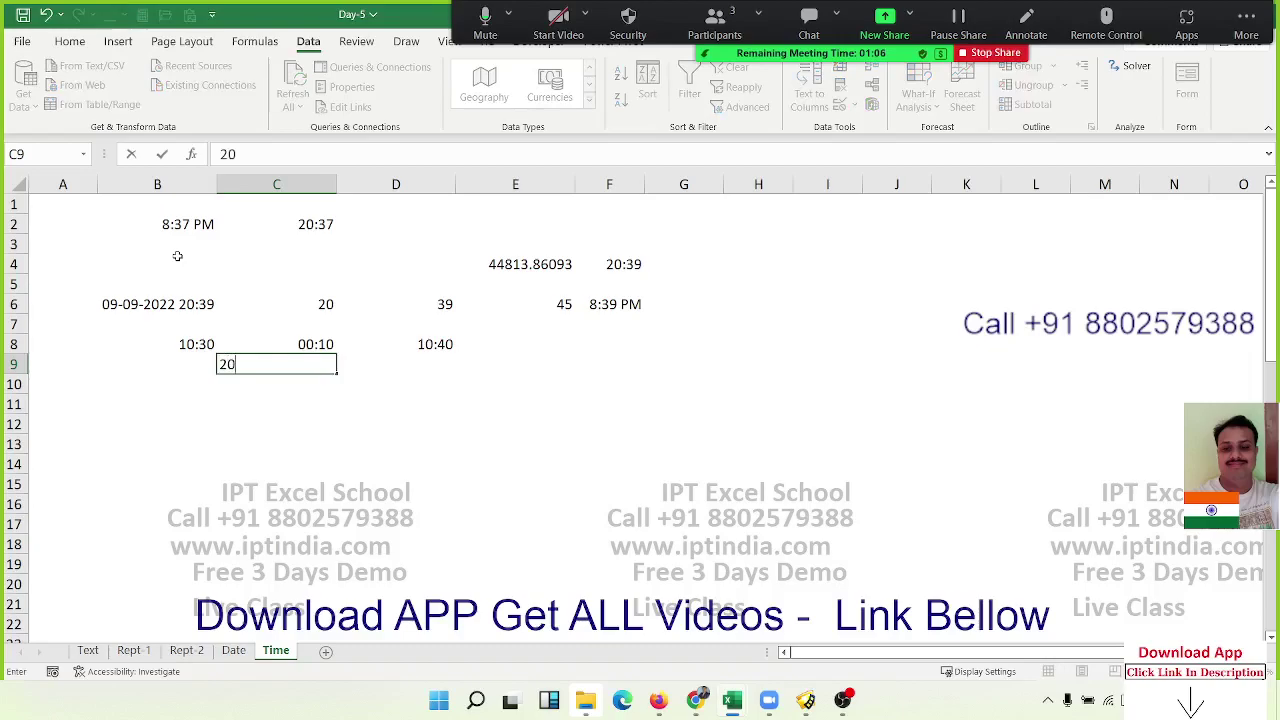
{"action": "key", "text": "Return"}
{"action": "key", "text": "Up"}
{"action": "key", "text": "ctrl+shift+asciitilde"}
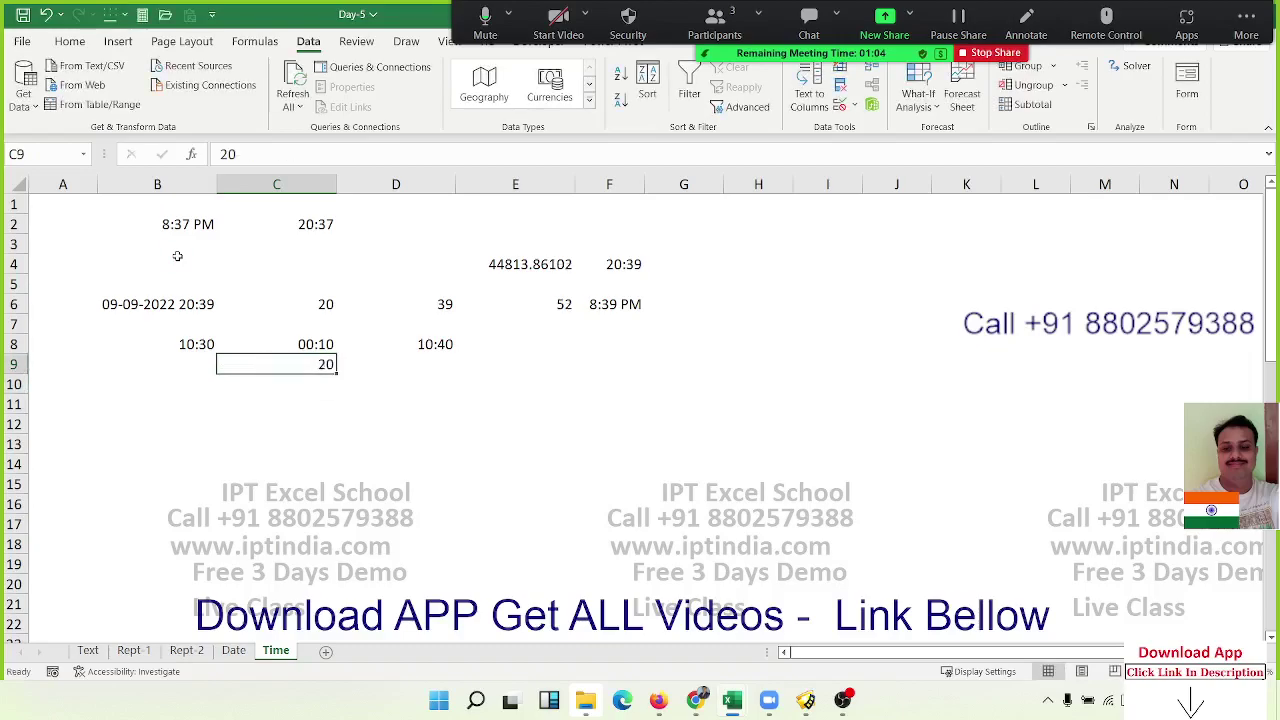
Add the note 1=24H in C10.
{"action": "key", "text": "Down"}
{"action": "type", "text": "1="}
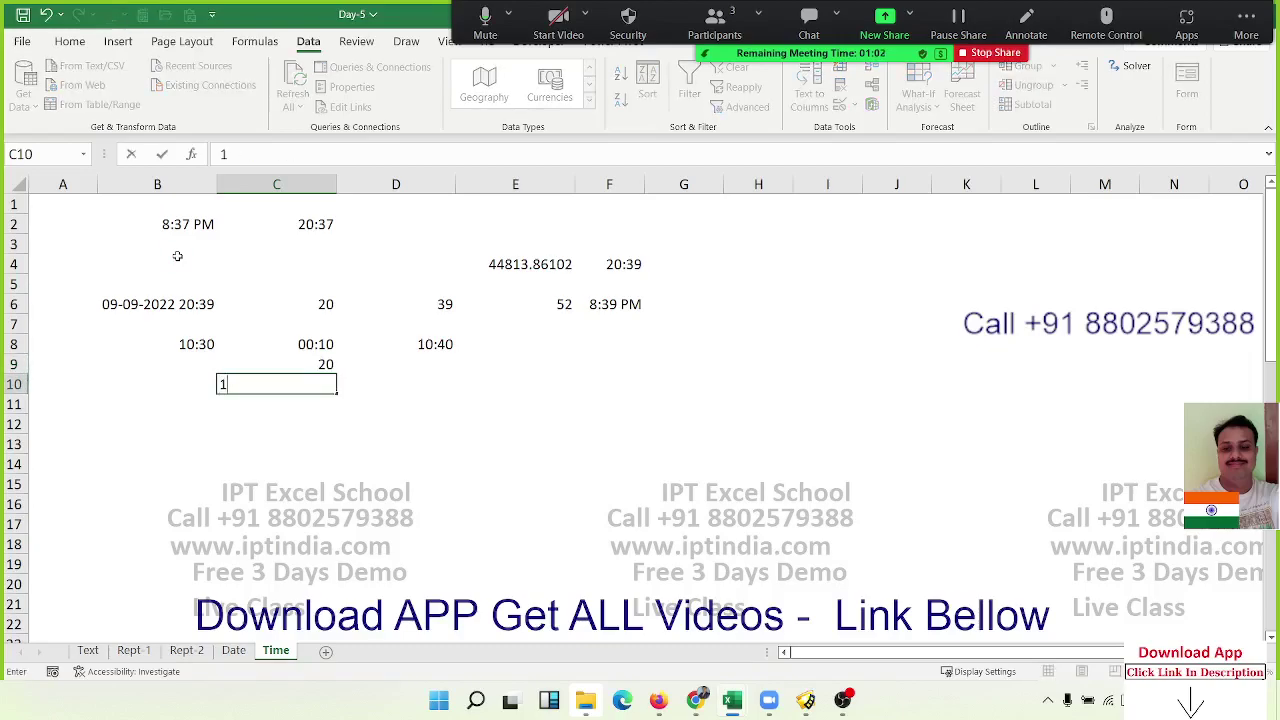
{"action": "type", "text": "1"}
{"action": "key", "text": "BackSpace"}
{"action": "type", "text": "24"}
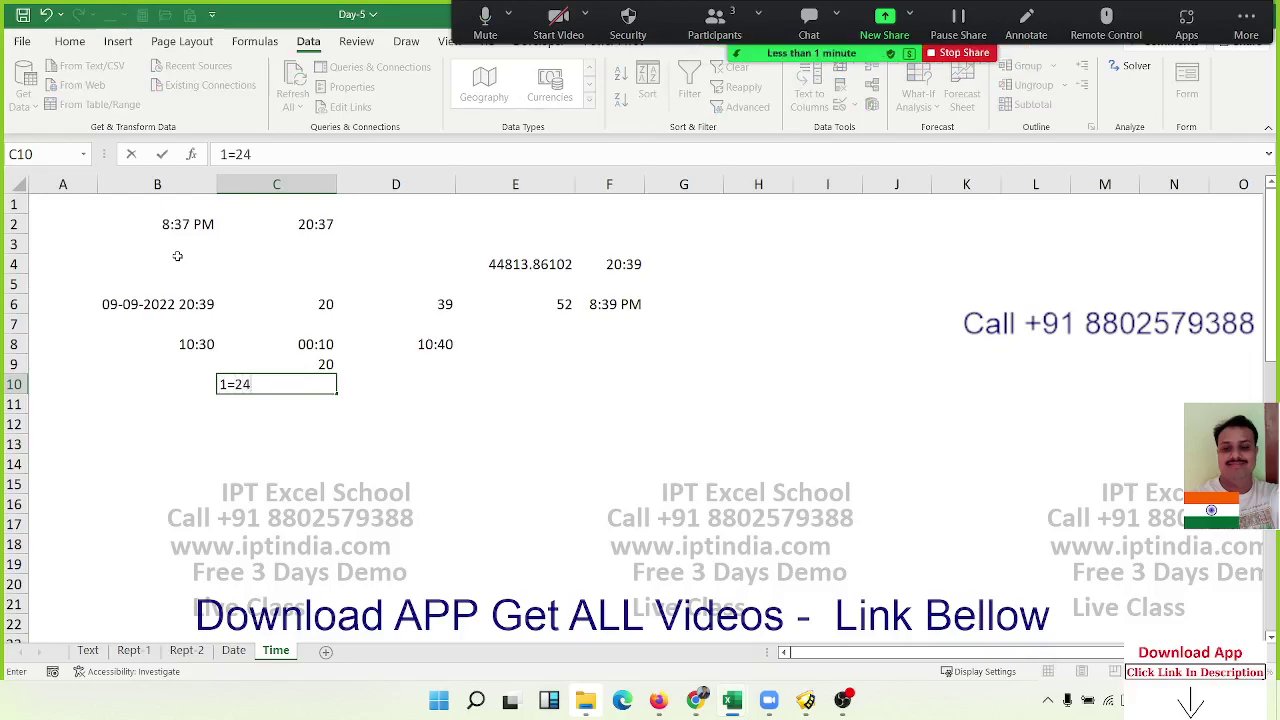
{"action": "type", "text": "H"}
{"action": "key", "text": "Up"}
Add C9's 20 minutes to B8 in D9 with =B8+TIME(0,C9,0), giving 10:50.
{"action": "key", "text": "Right"}
{"action": "type", "text": "="}
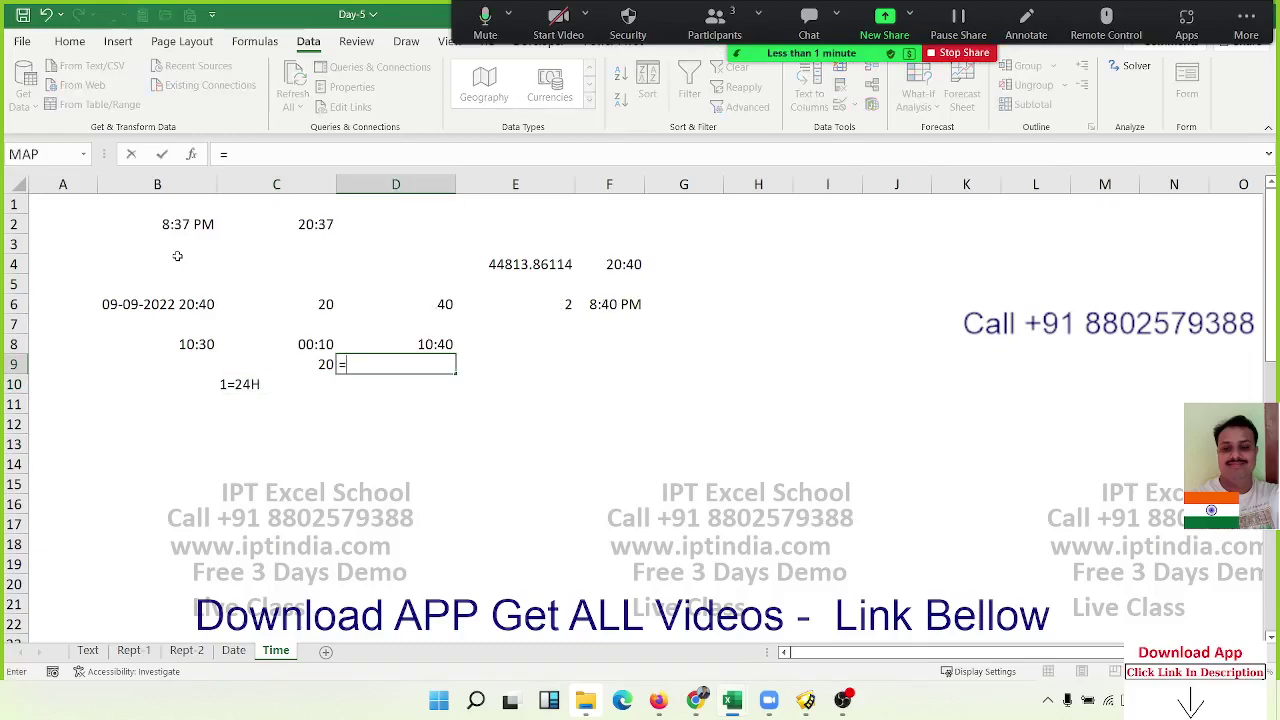
{"action": "key", "text": "Left"}
{"action": "key", "text": "Left"}
{"action": "key", "text": "Up"}
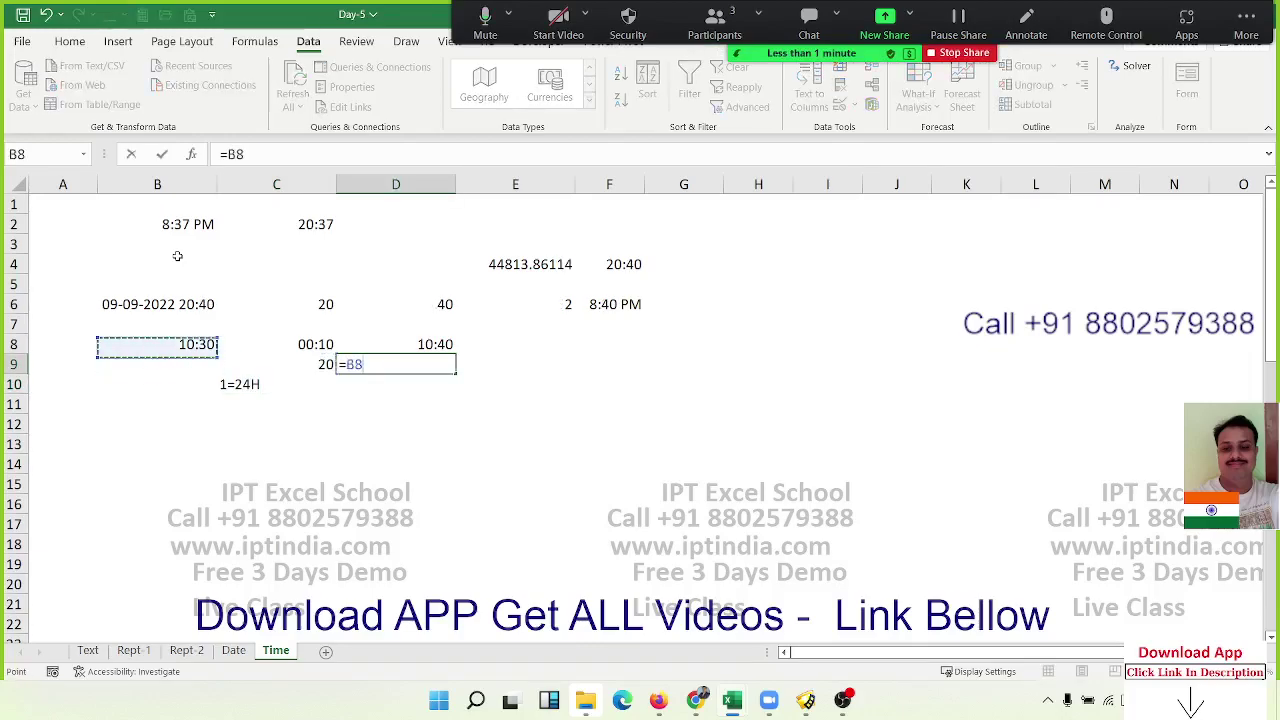
{"action": "type", "text": "+ti"}
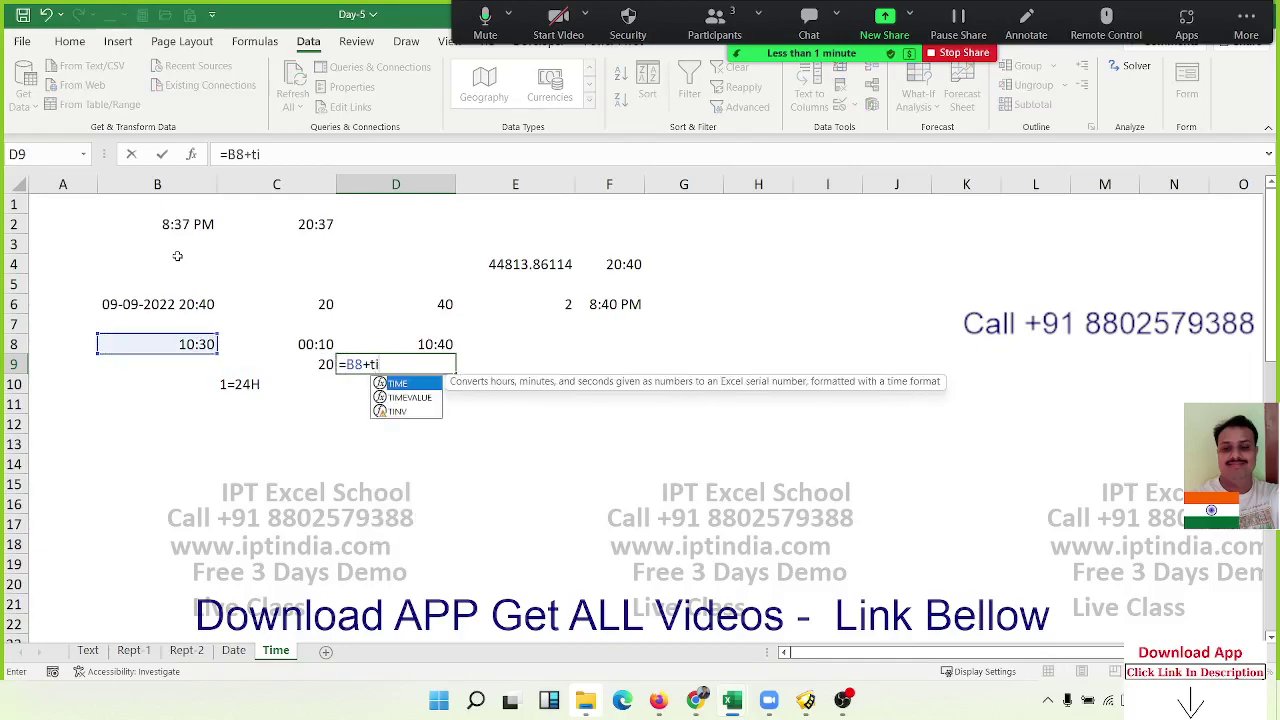
{"action": "key", "text": "Tab"}
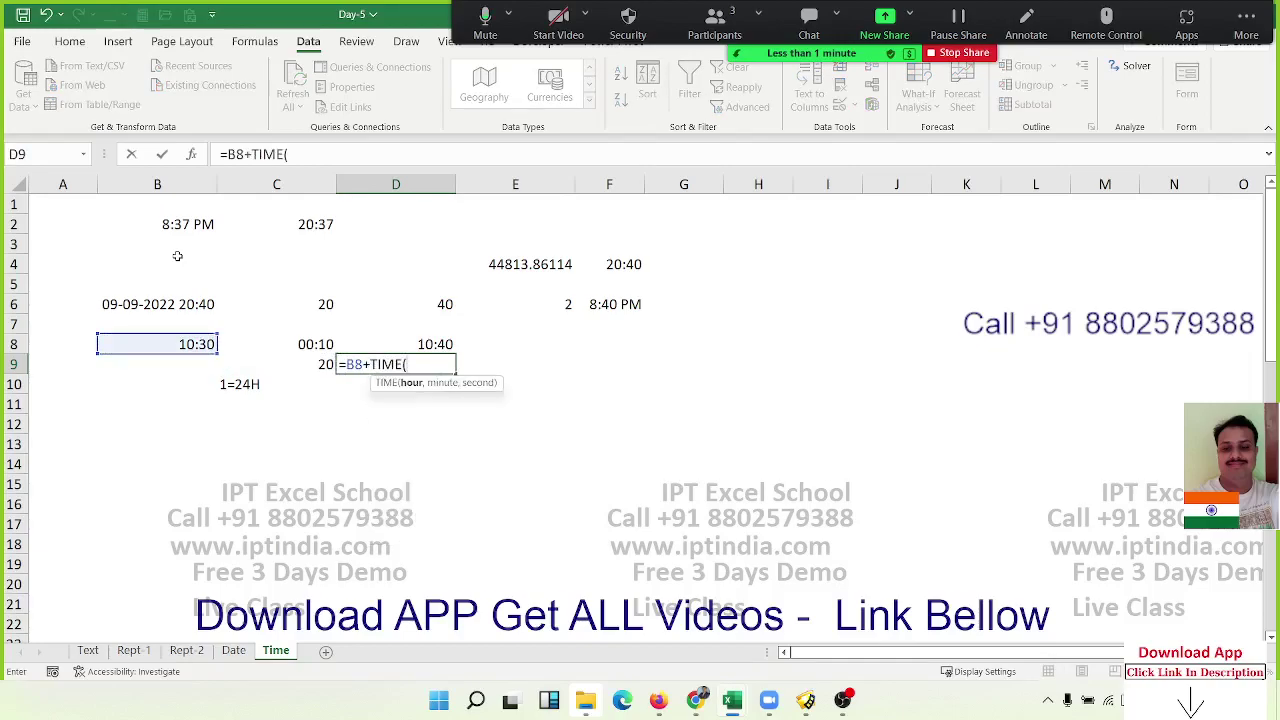
{"action": "type", "text": "0,"}
{"action": "key", "text": "Left"}
{"action": "type", "text": ","}
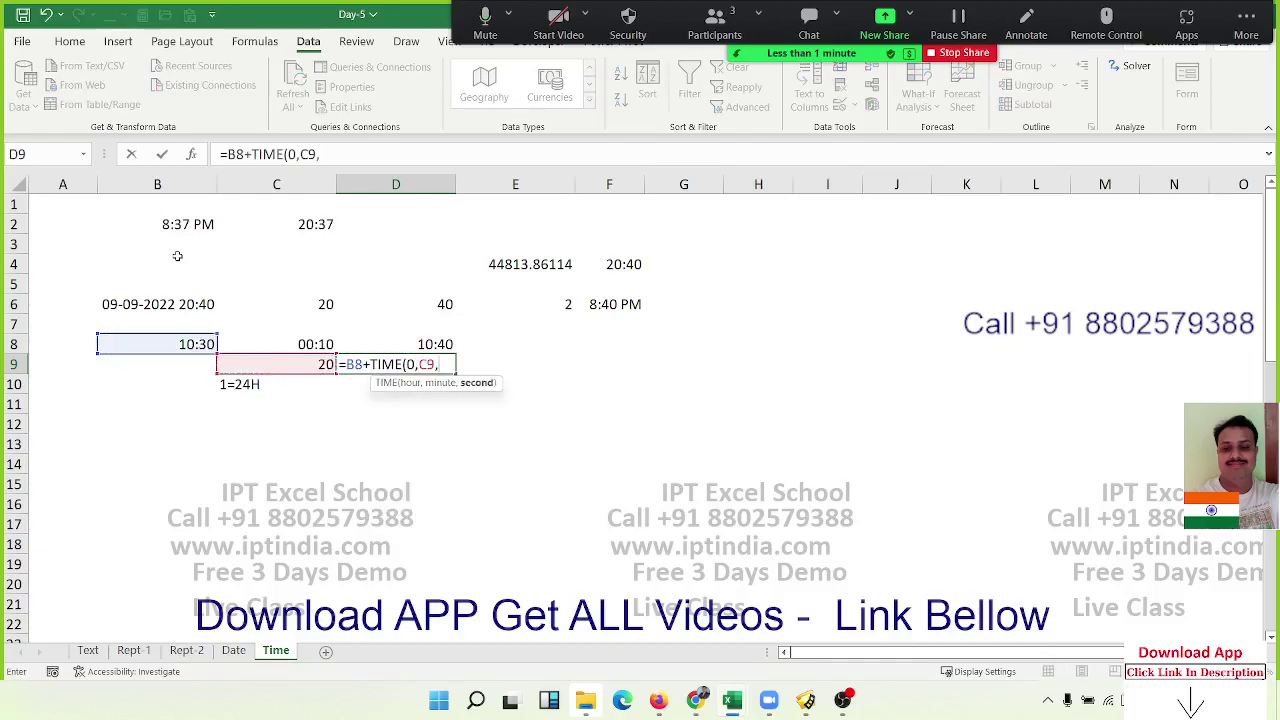
{"action": "type", "text": "0"}
{"action": "key", "text": "Return"}
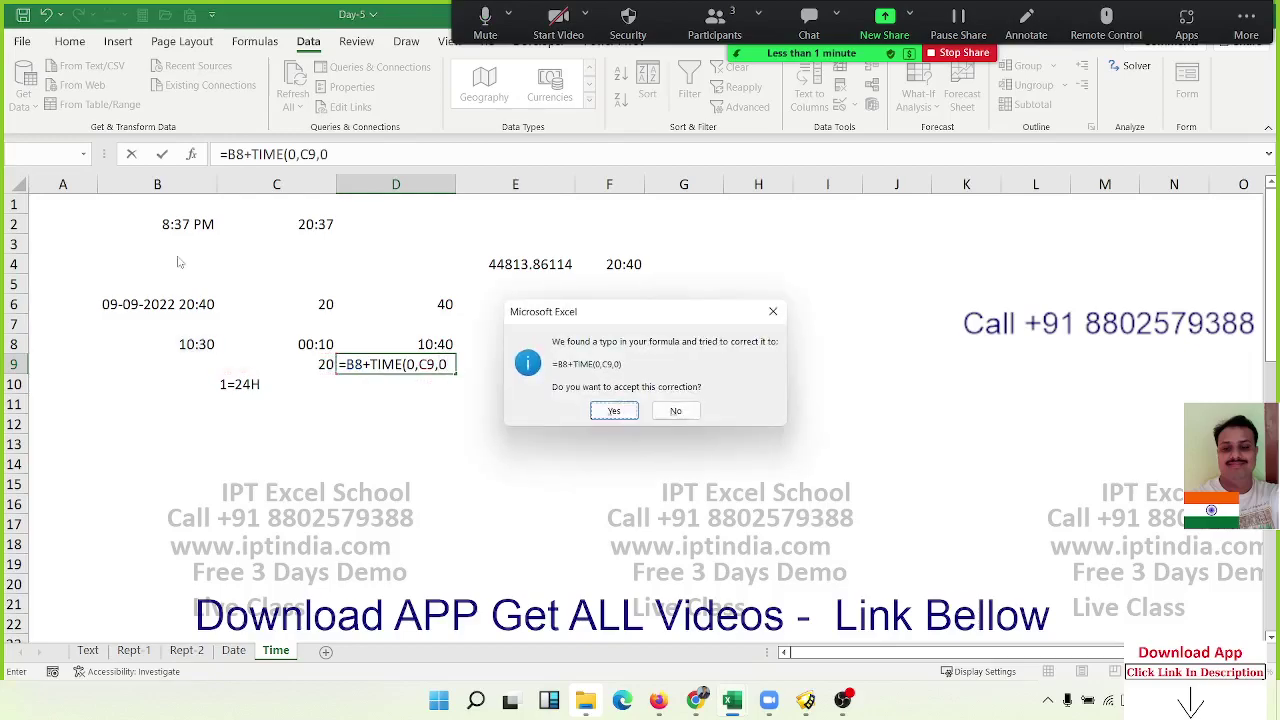
{"action": "key", "text": "Return"}
{"action": "key", "text": "Up"}
{"action": "key", "text": "Down"}
{"action": "key", "text": "Down"}
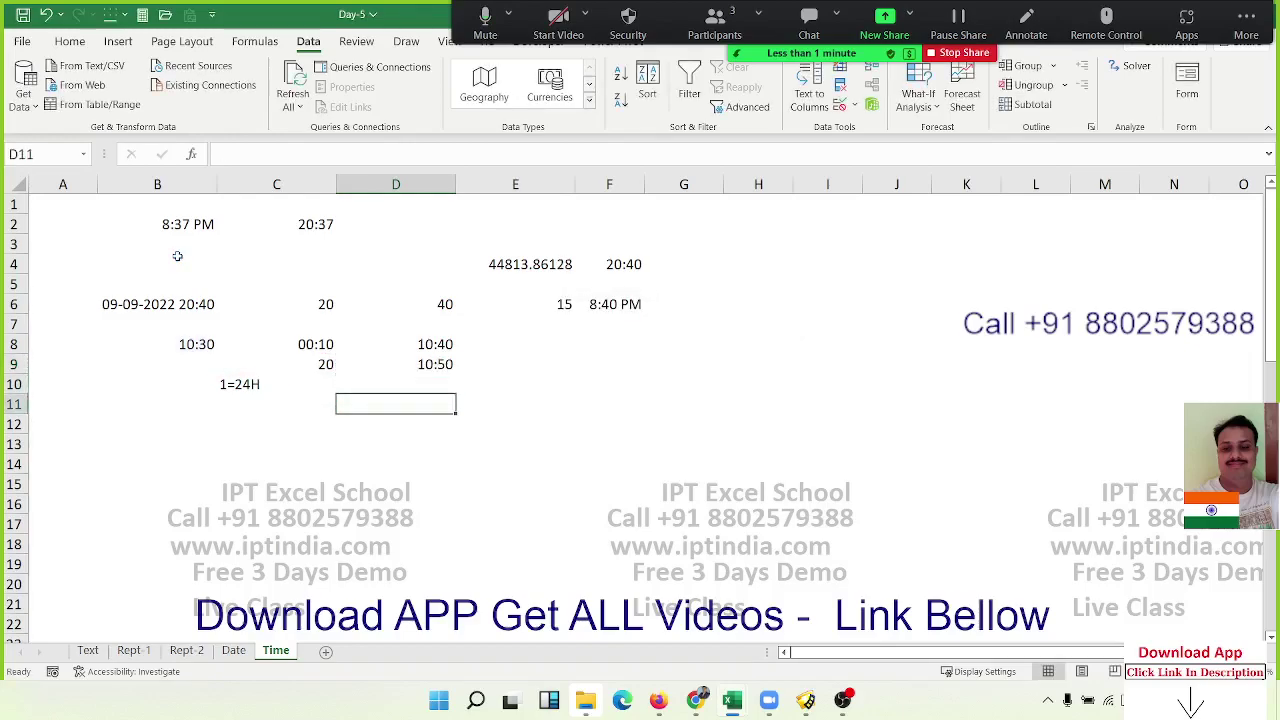
{"action": "key", "text": "Left"}
{"action": "key", "text": "Down"}
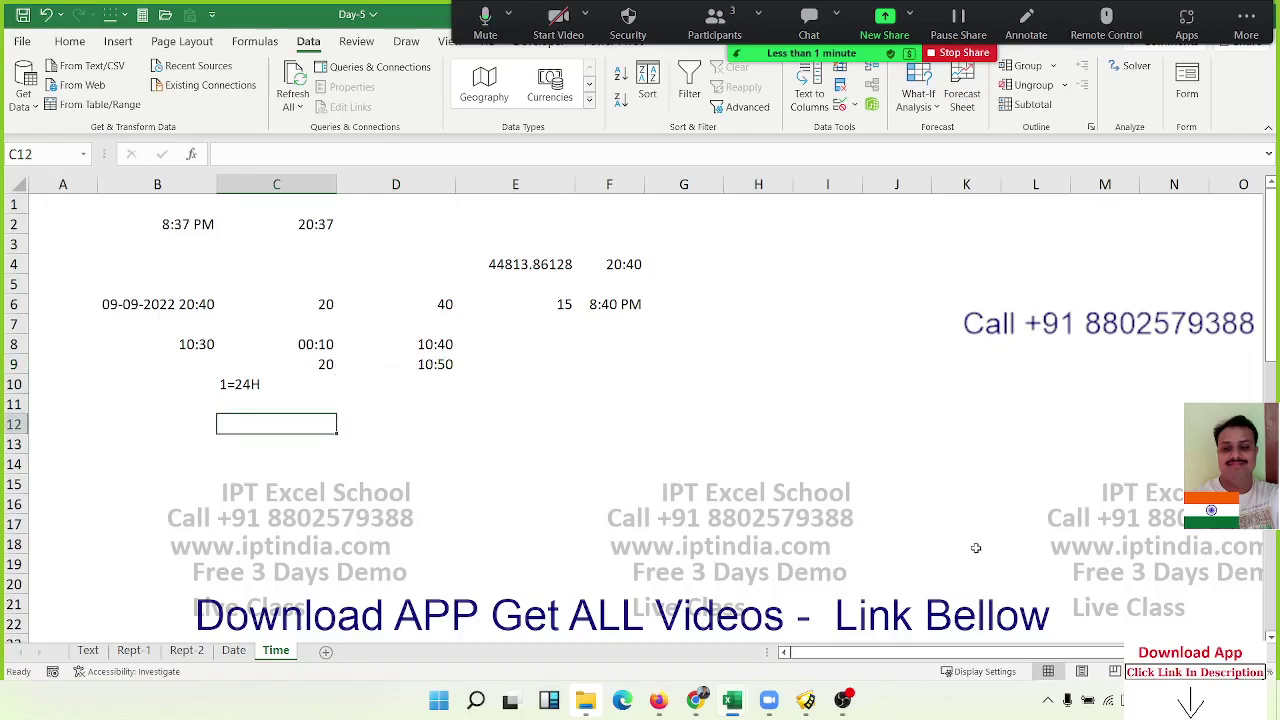
Dismiss the spell-check prompt and close the meeting participant list.
{"action": "key", "text": "F7"}
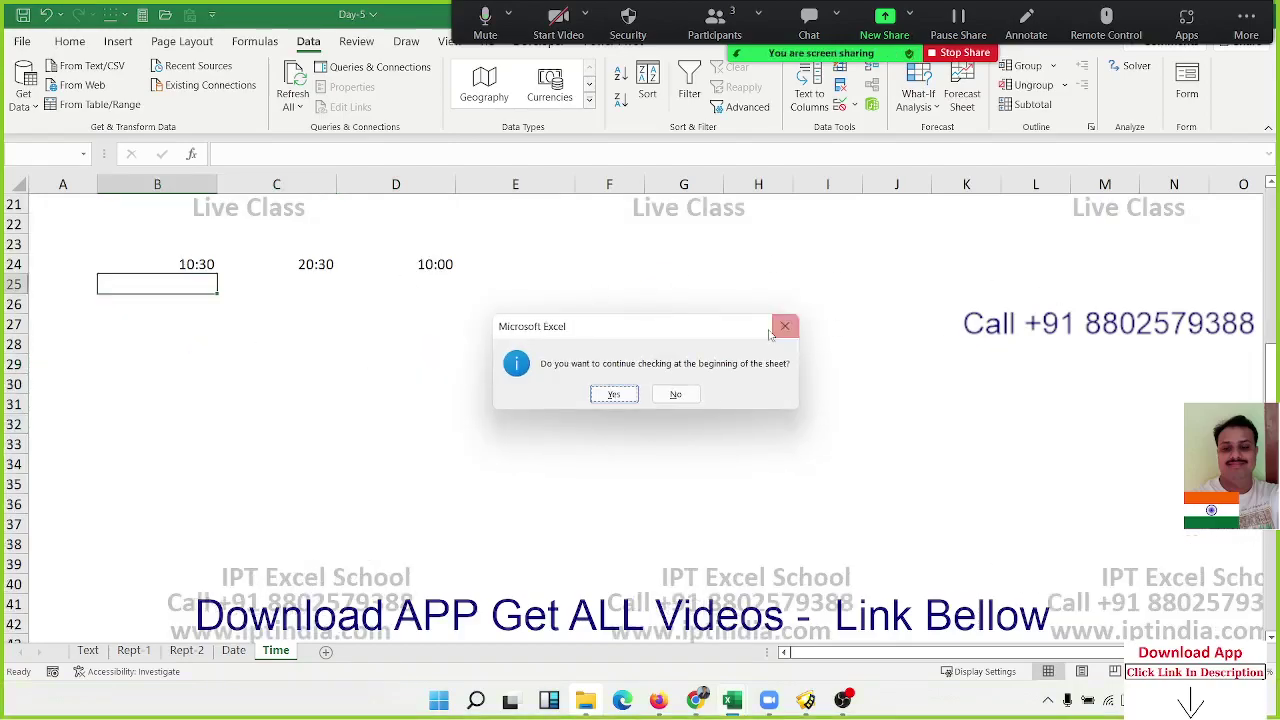
{"action": "left_click", "coordinate": [785, 326]}
{"action": "left_click", "coordinate": [292, 318]}
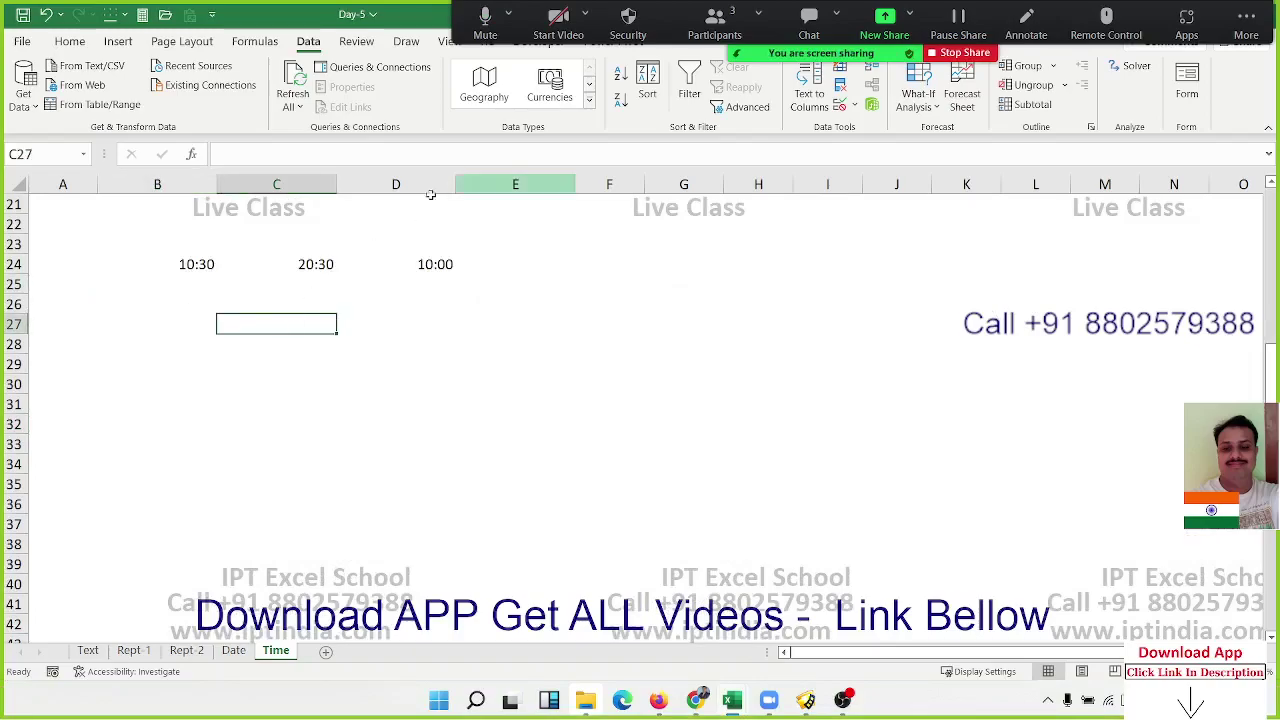
{"action": "left_click", "coordinate": [740, 30]}
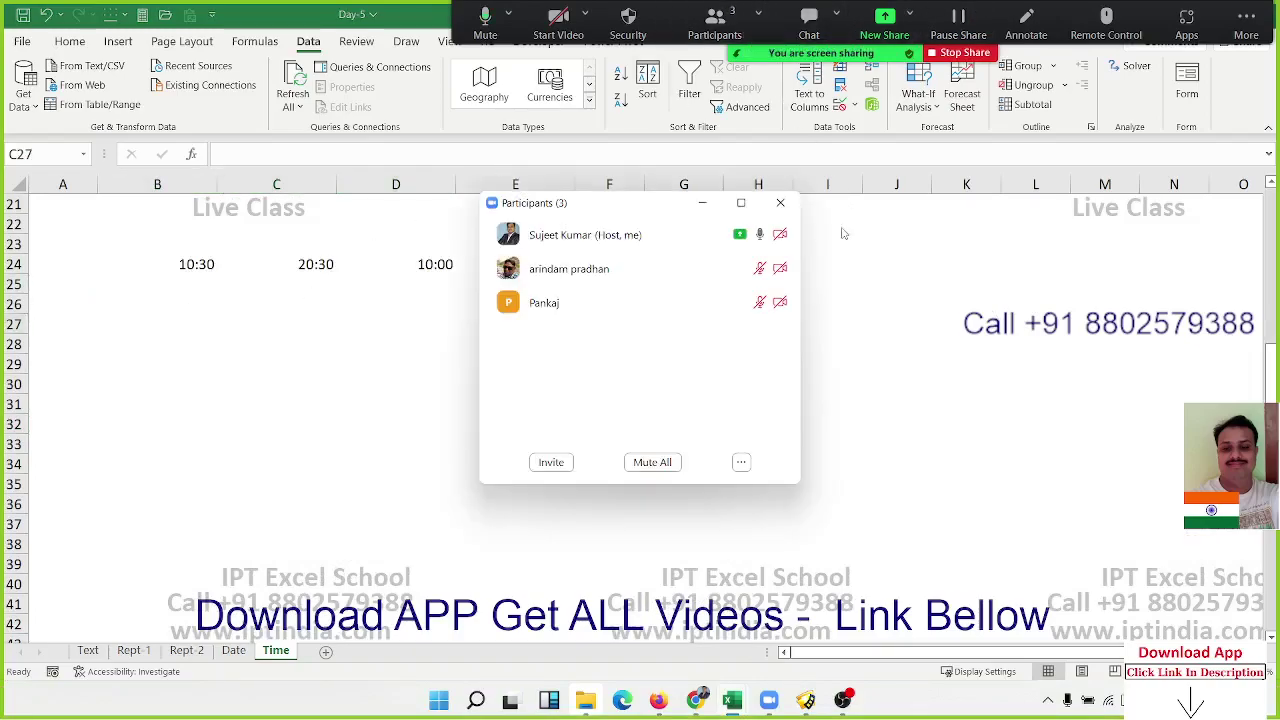
{"action": "left_click", "coordinate": [780, 202]}
Review row 24's subtraction: D24's =C24-B24 takes 10:30 from 20:30 for 10:00.
{"action": "left_click", "coordinate": [212, 264]}
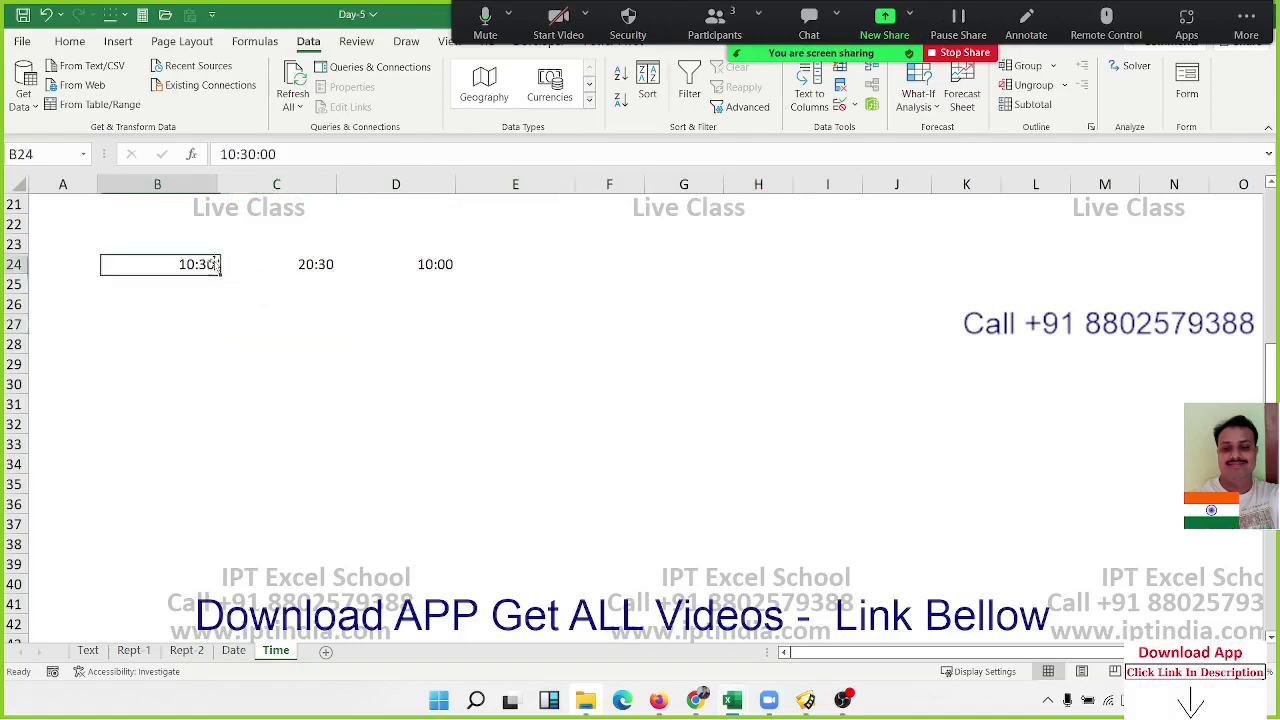
{"action": "left_click", "coordinate": [450, 264]}
{"action": "left_click", "coordinate": [217, 265]}
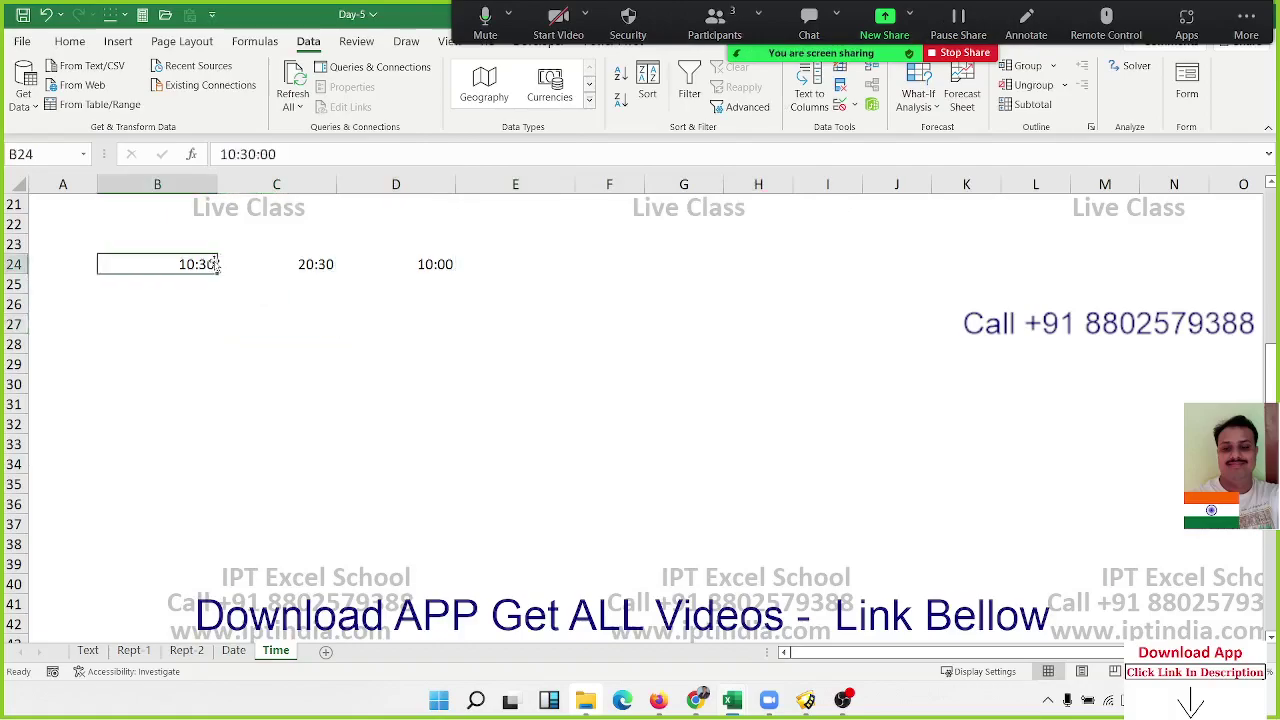
{"action": "left_click", "coordinate": [300, 268]}
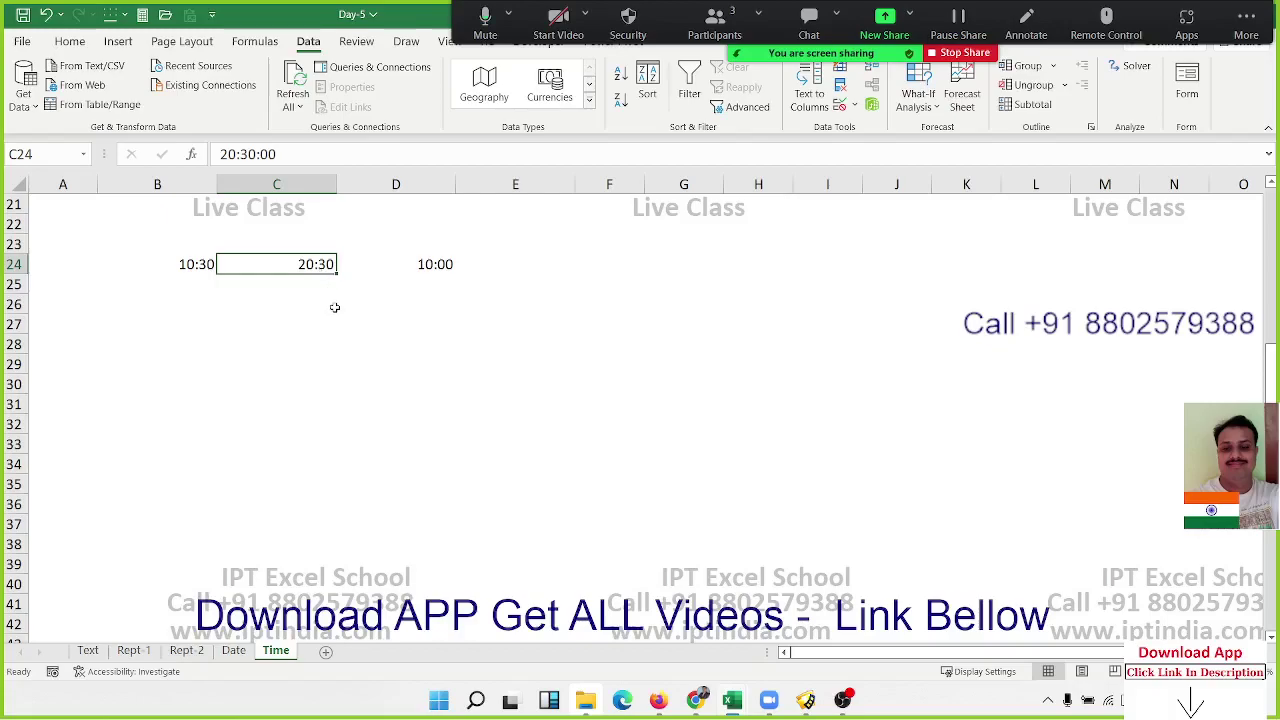
{"action": "left_click", "coordinate": [333, 304]}
{"action": "double_click", "coordinate": [427, 268]}
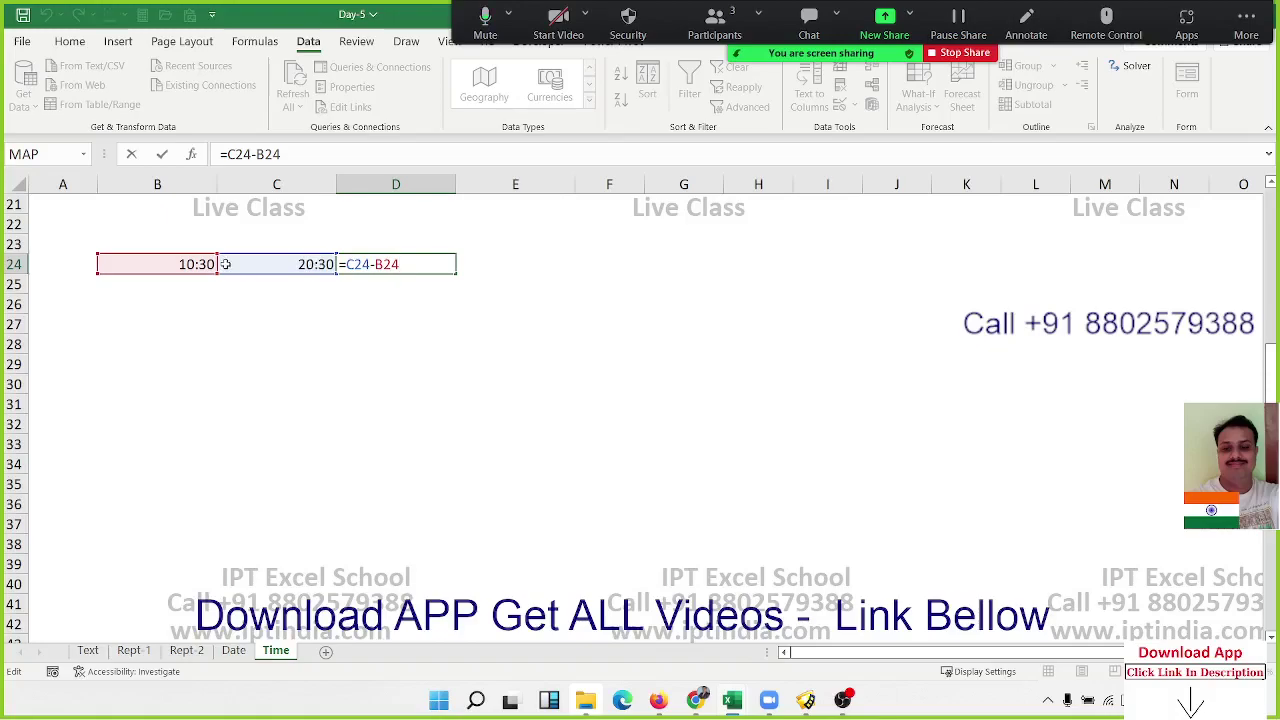
{"action": "key", "text": "Return"}
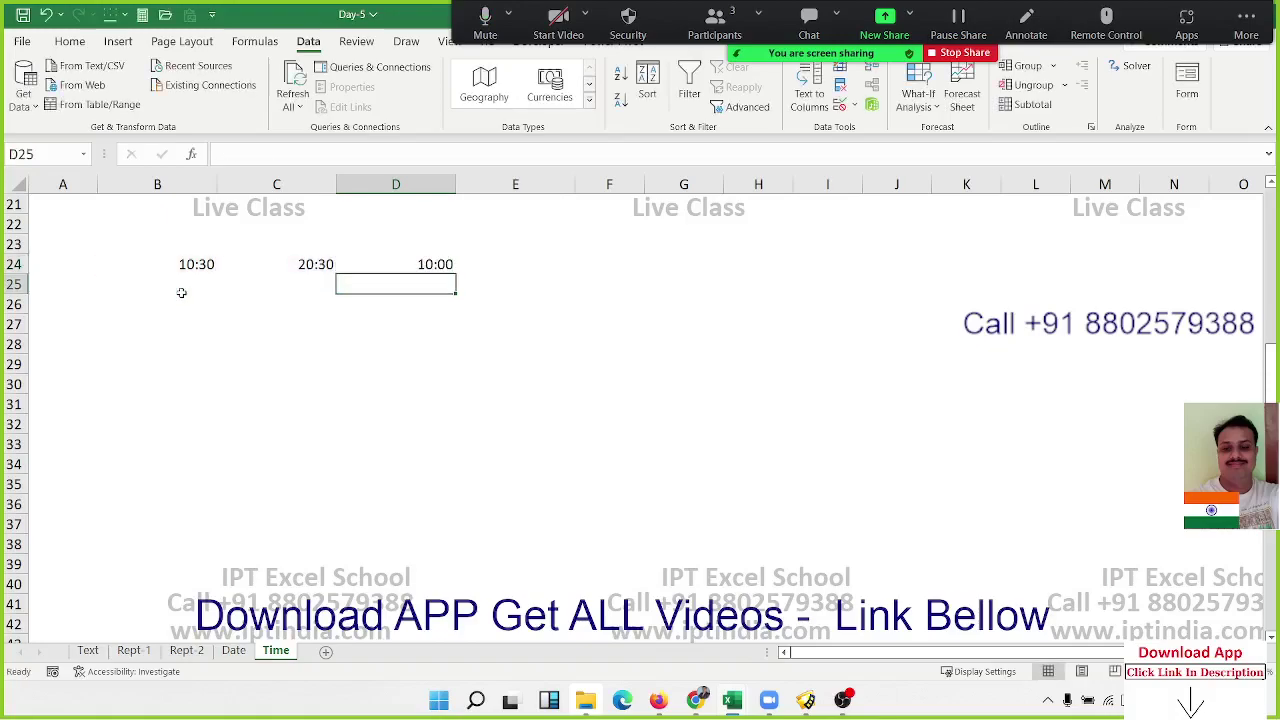
{"action": "left_click", "coordinate": [182, 297]}
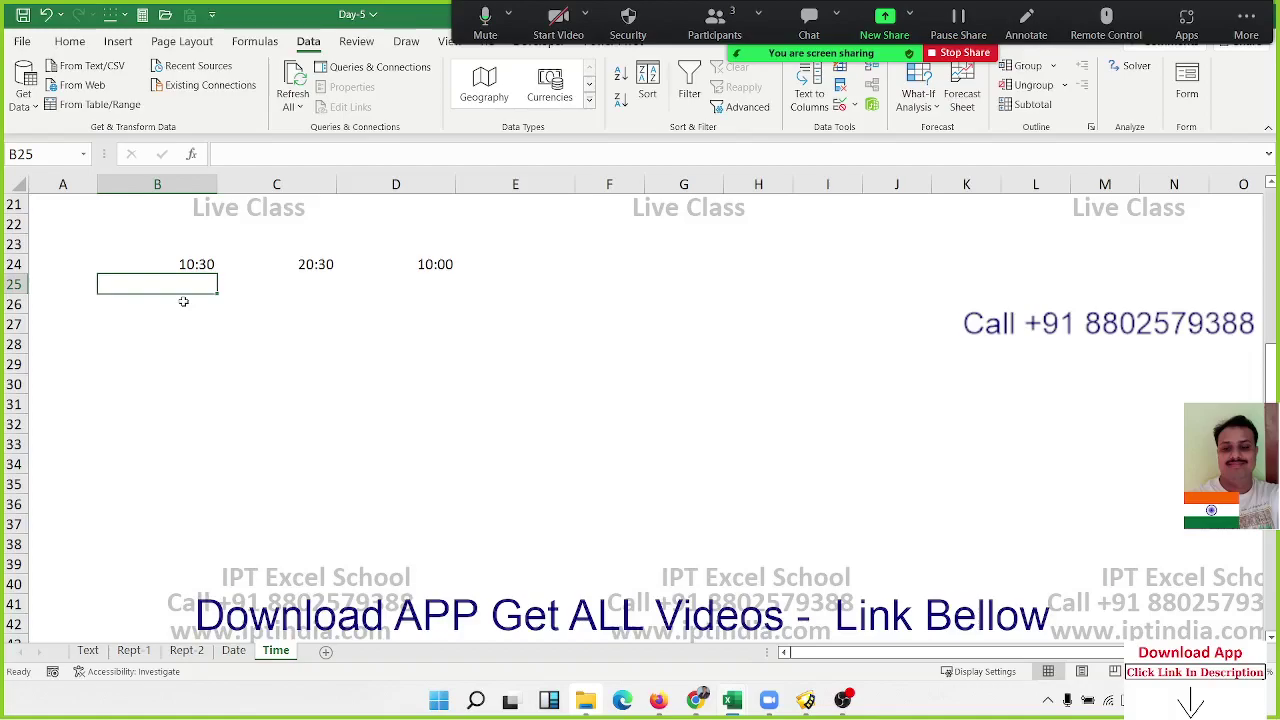
Enter the date 9/9 in B25 and the time 14:00 in C25.
{"action": "type", "text": "9/9"}
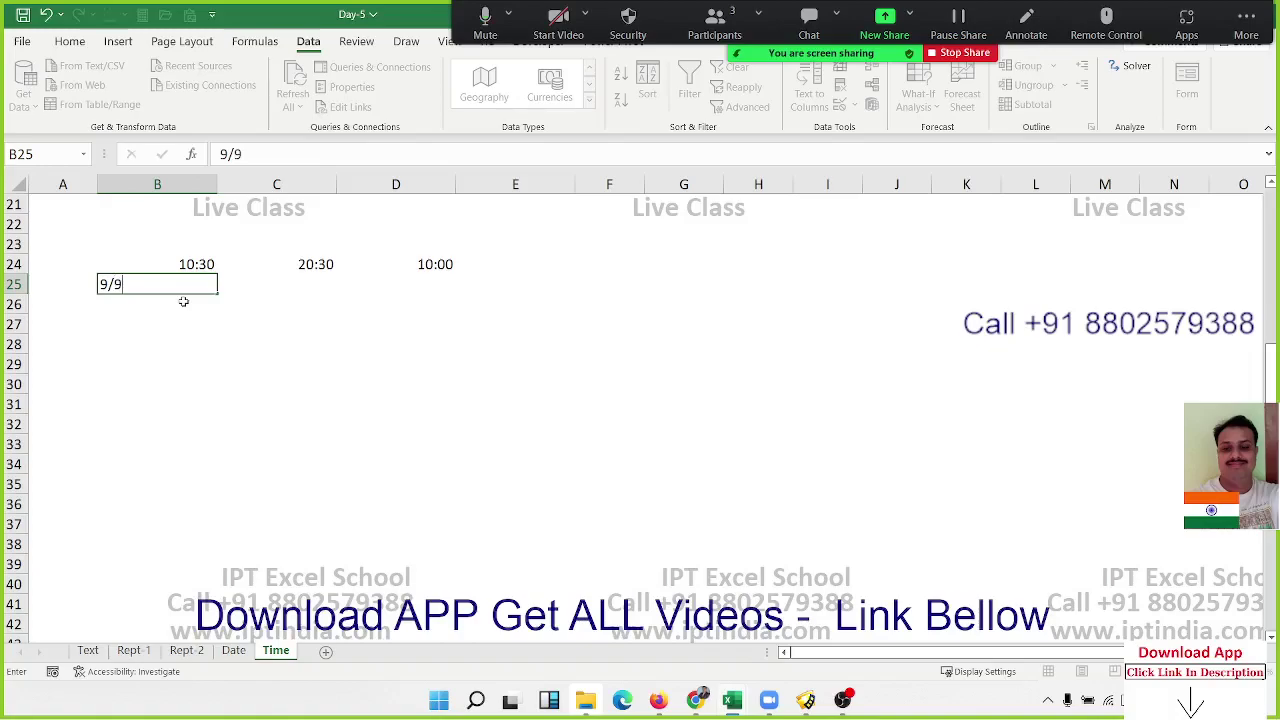
{"action": "key", "text": "Return"}
{"action": "key", "text": "Up"}
{"action": "key", "text": "Right"}
{"action": "type", "text": "14:"}
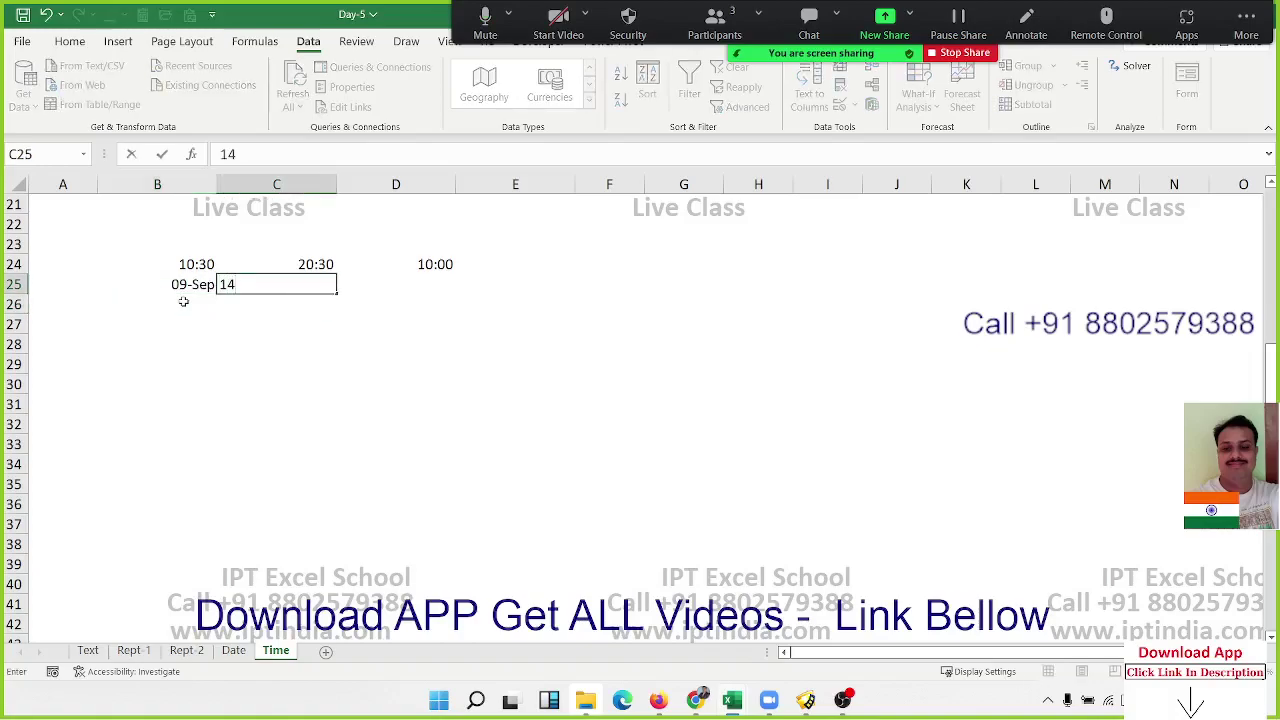
{"action": "type", "text": "00"}
{"action": "key", "text": "Tab"}
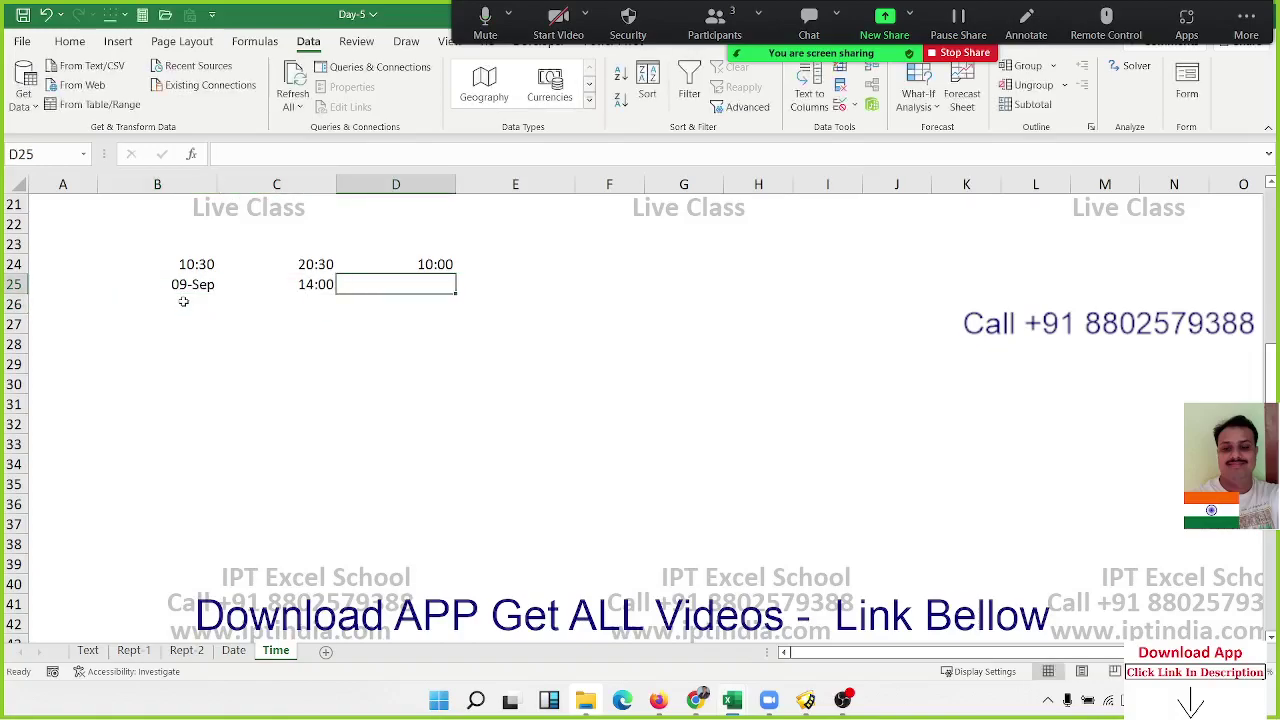
Enter 10/9 in D25 and format it as the short date 10-Sep-22.
{"action": "type", "text": "9/"}
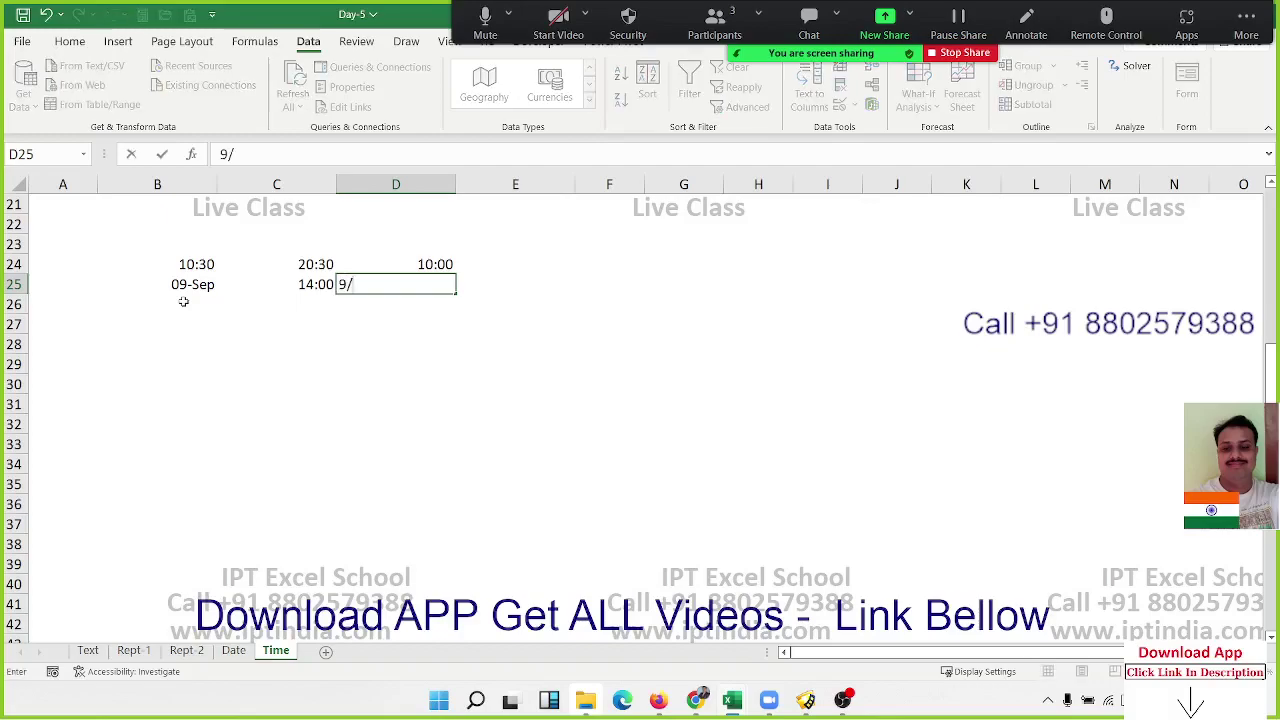
{"action": "type", "text": "10"}
{"action": "key", "text": "Escape"}
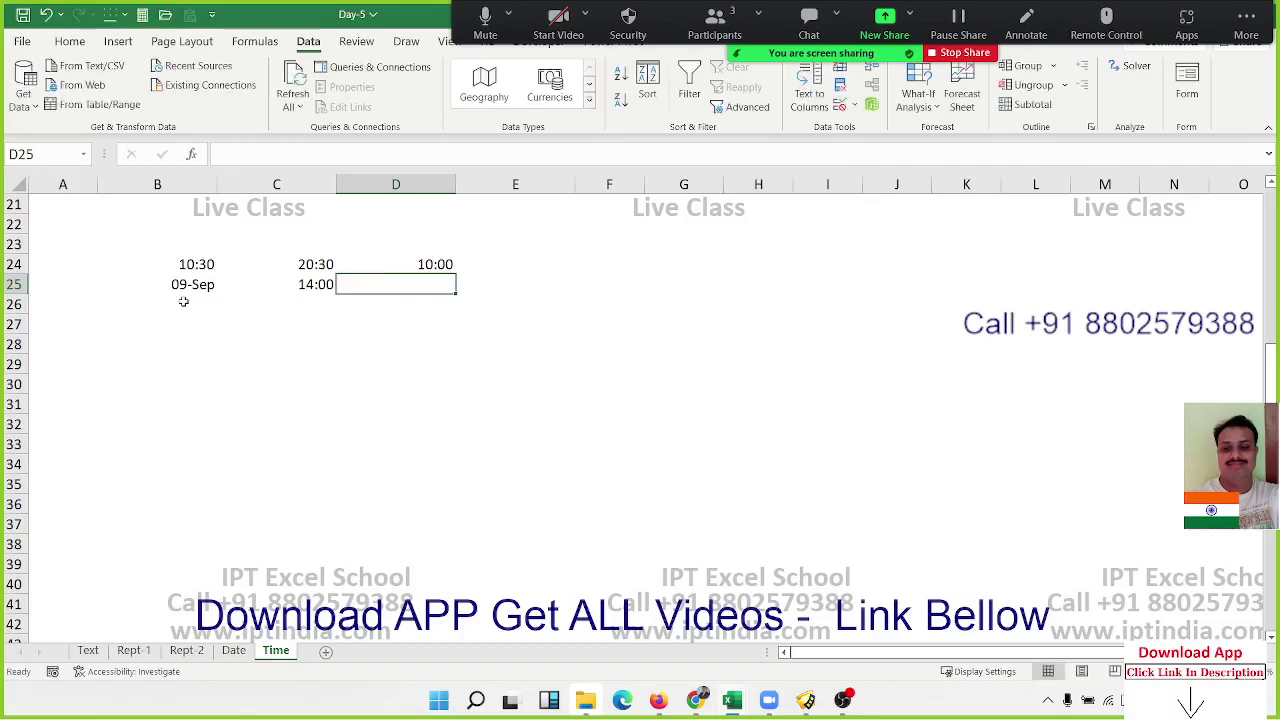
{"action": "type", "text": "9/"}
{"action": "key", "text": "BackSpace"}
{"action": "key", "text": "BackSpace"}
{"action": "type", "text": "10/9"}
{"action": "key", "text": "Return"}
{"action": "key", "text": "Up"}
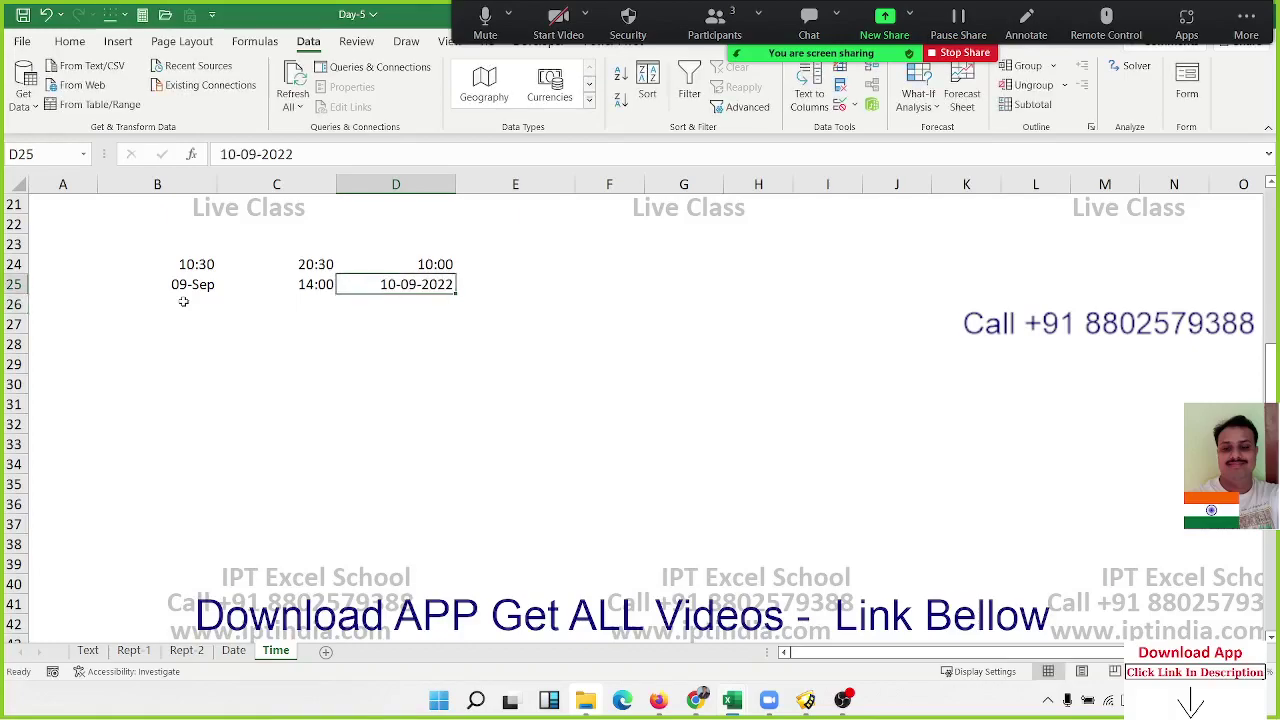
{"action": "key", "text": "ctrl+shift+3"}
Enter the time 03:00 in E25.
{"action": "key", "text": "Right"}
{"action": "type", "text": "0"}
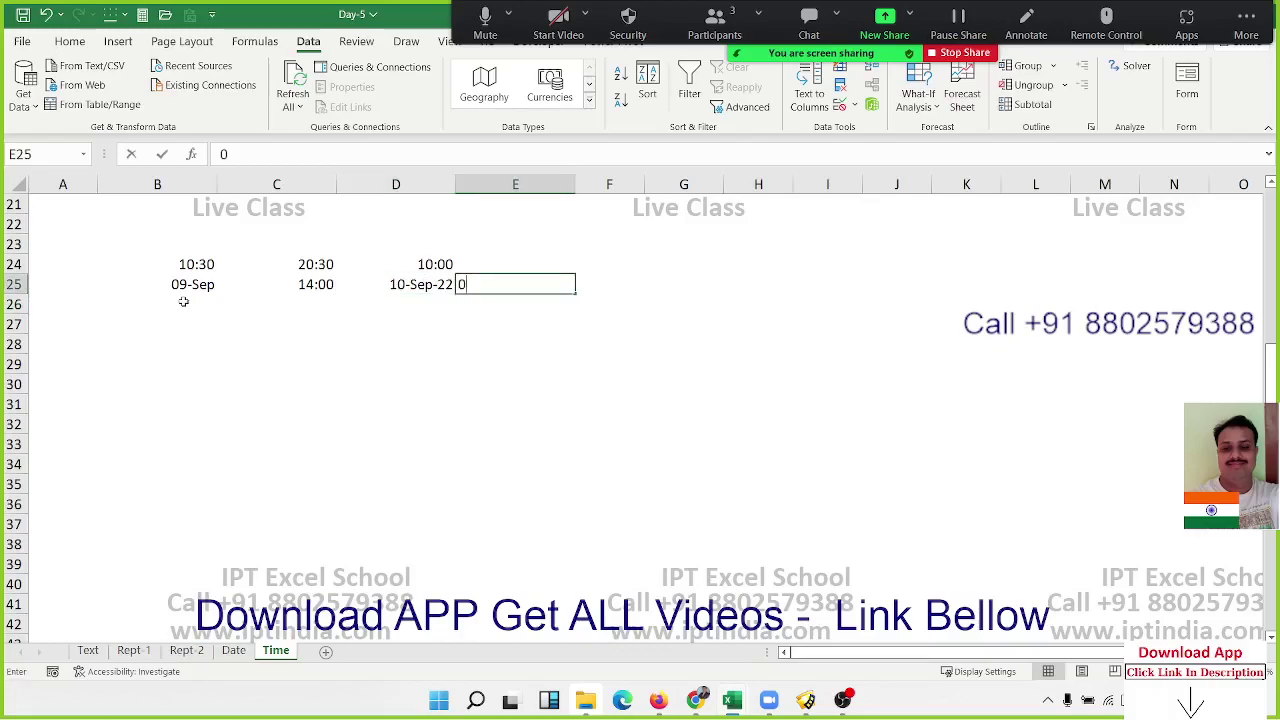
{"action": "type", "text": "3:00"}
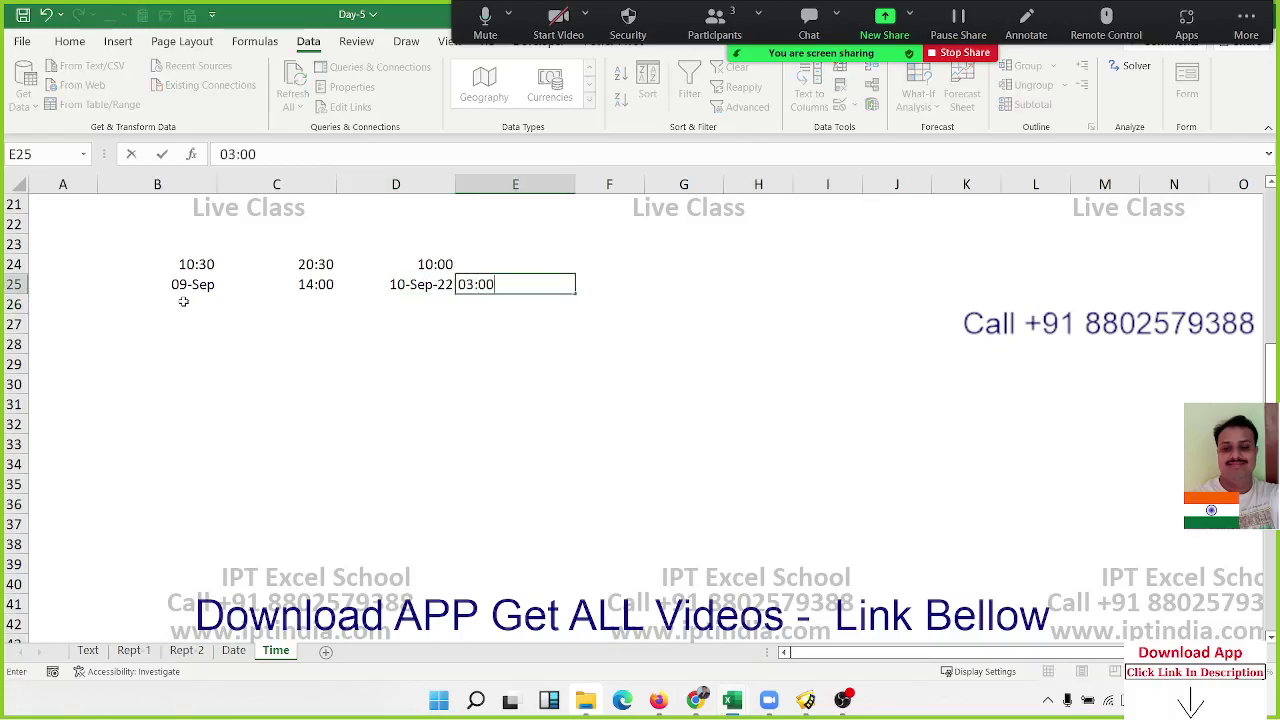
{"action": "key", "text": "Return"}
{"action": "key", "text": "Return"}
{"action": "key", "text": "Left"}
{"action": "key", "text": "Left"}
{"action": "key", "text": "Up"}
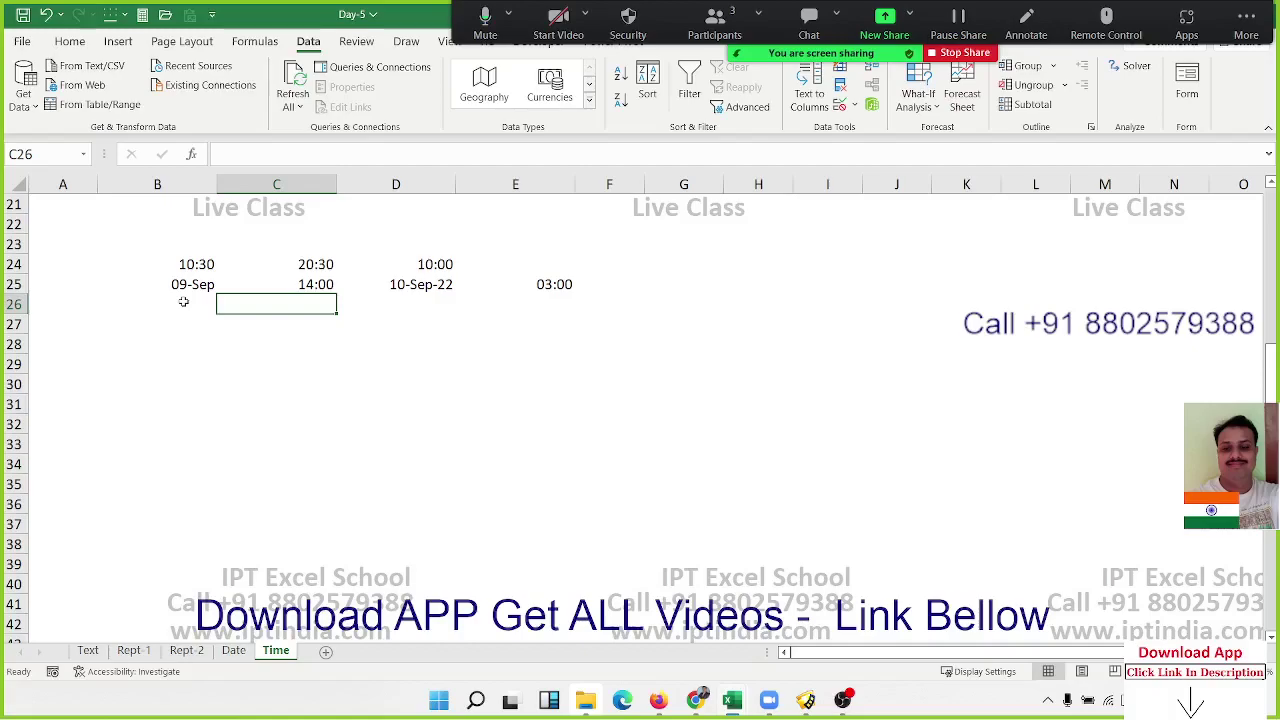
Enter =B25+C25 in C26 by clicking the date and time cells.
{"action": "type", "text": "="}
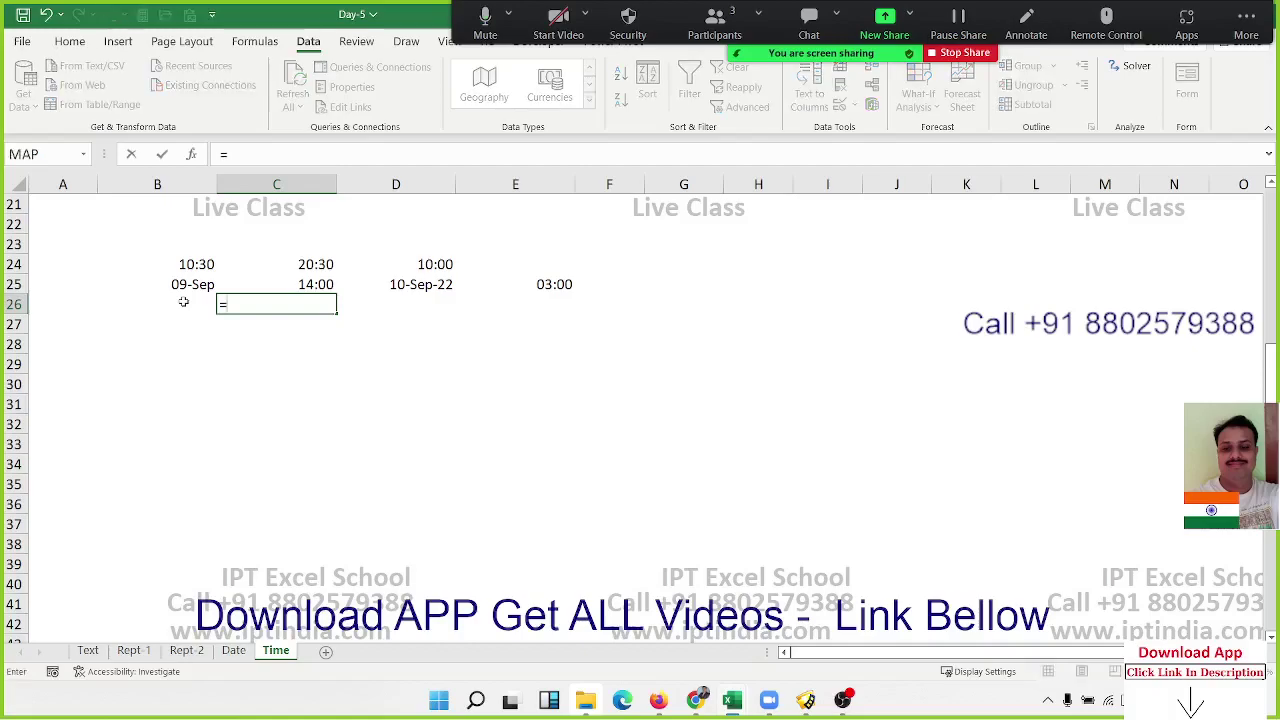
{"action": "left_click", "coordinate": [190, 284]}
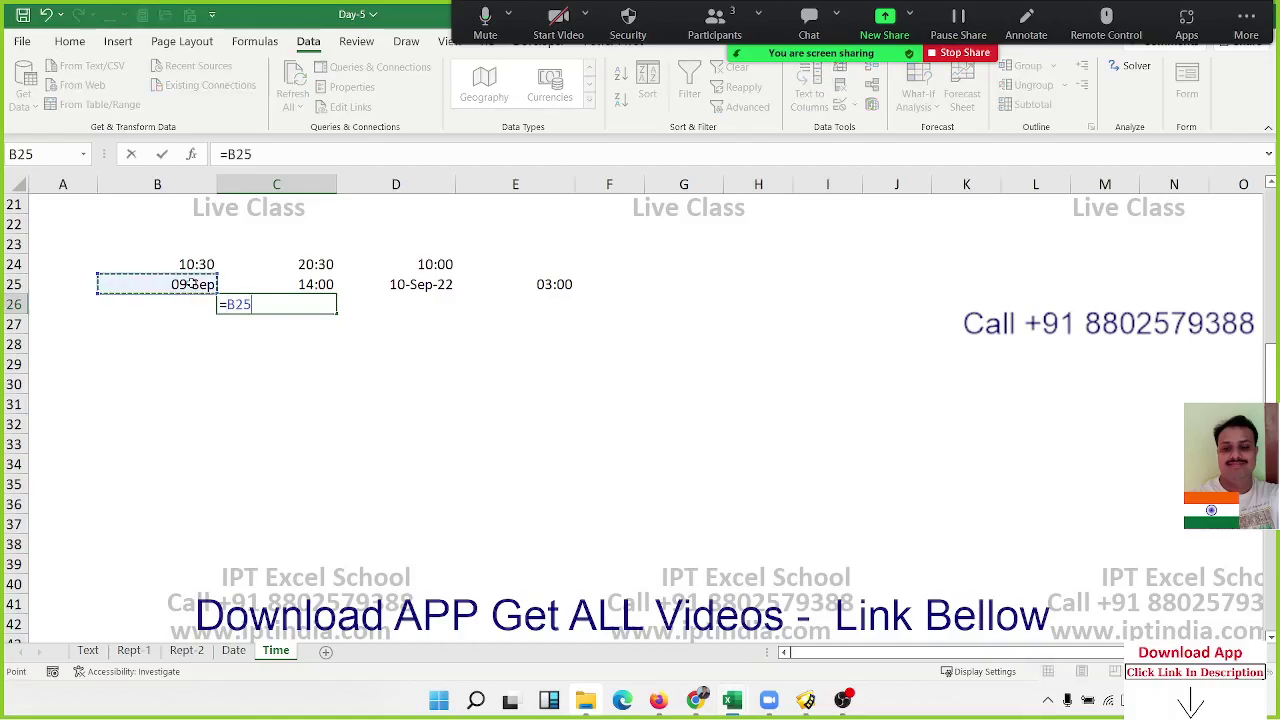
{"action": "type", "text": "+"}
{"action": "left_click", "coordinate": [306, 281]}
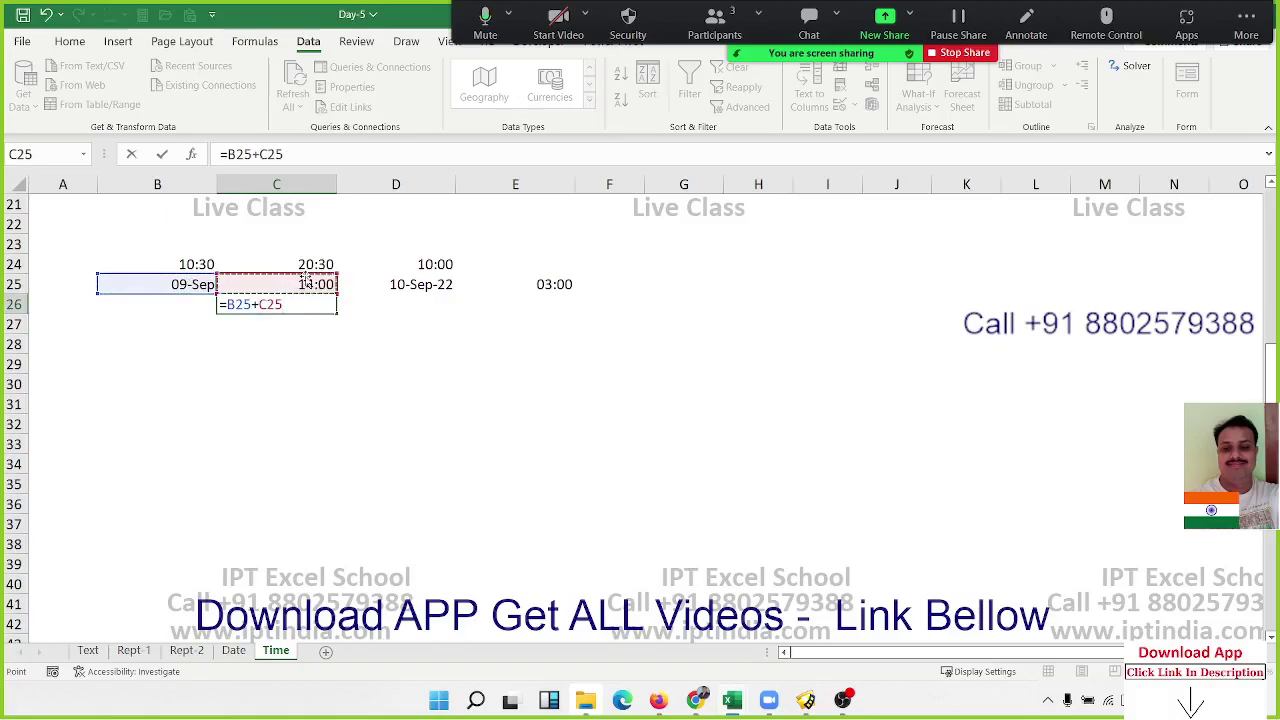
{"action": "key", "text": "Return"}
{"action": "key", "text": "Up"}
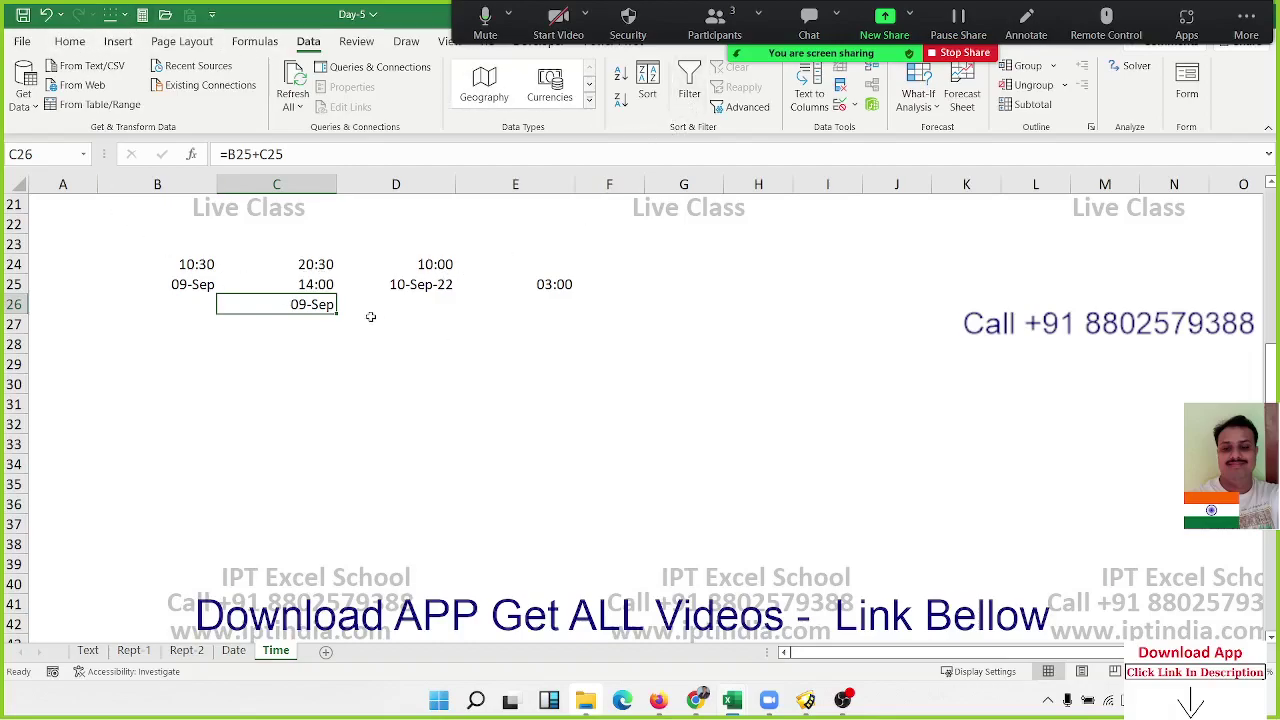
{"action": "left_click", "coordinate": [14, 304]}
{"action": "key", "text": "Delete"}
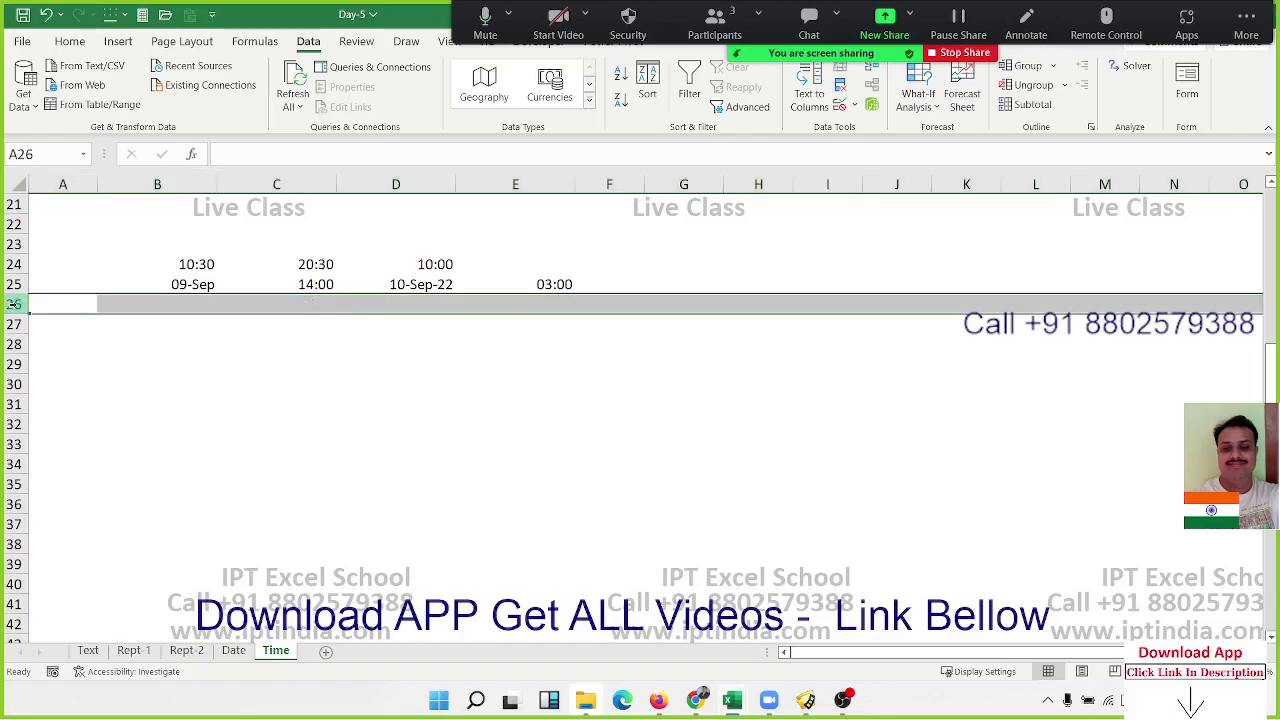
{"action": "key", "text": "Left"}
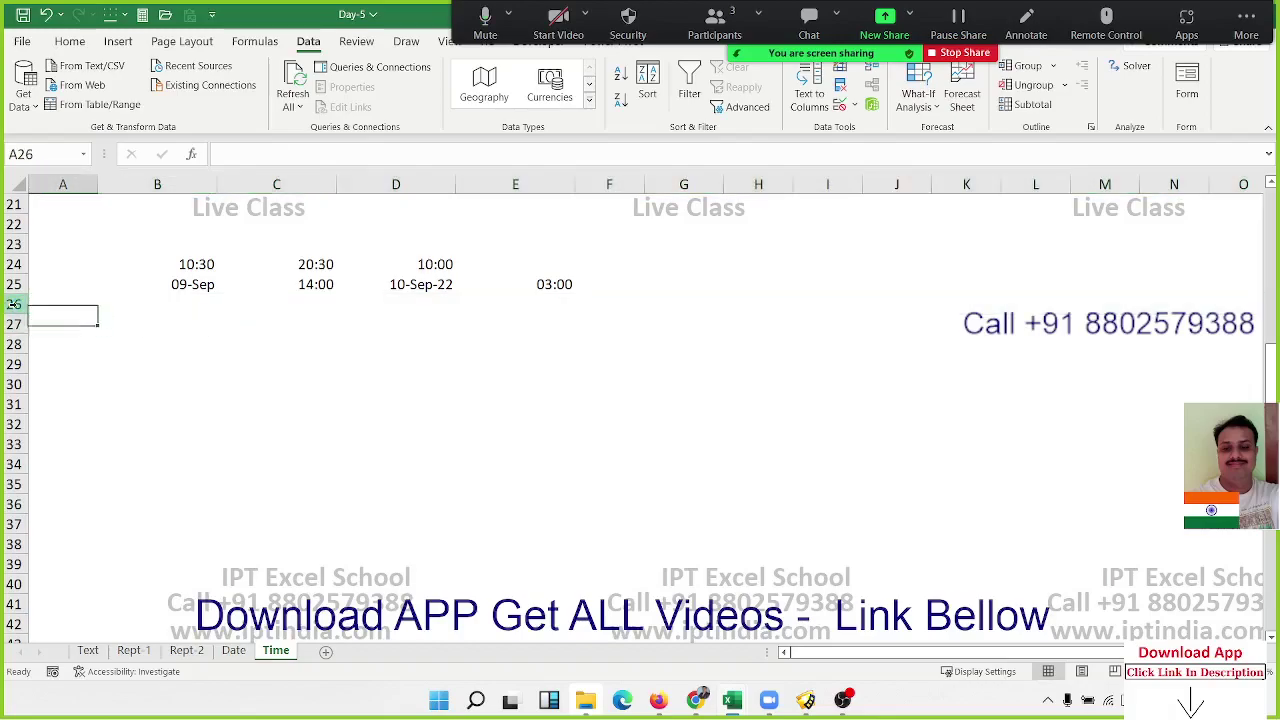
{"action": "key", "text": "Right"}
{"action": "key", "text": "Right"}
{"action": "key", "text": "Right"}
{"action": "key", "text": "Left"}
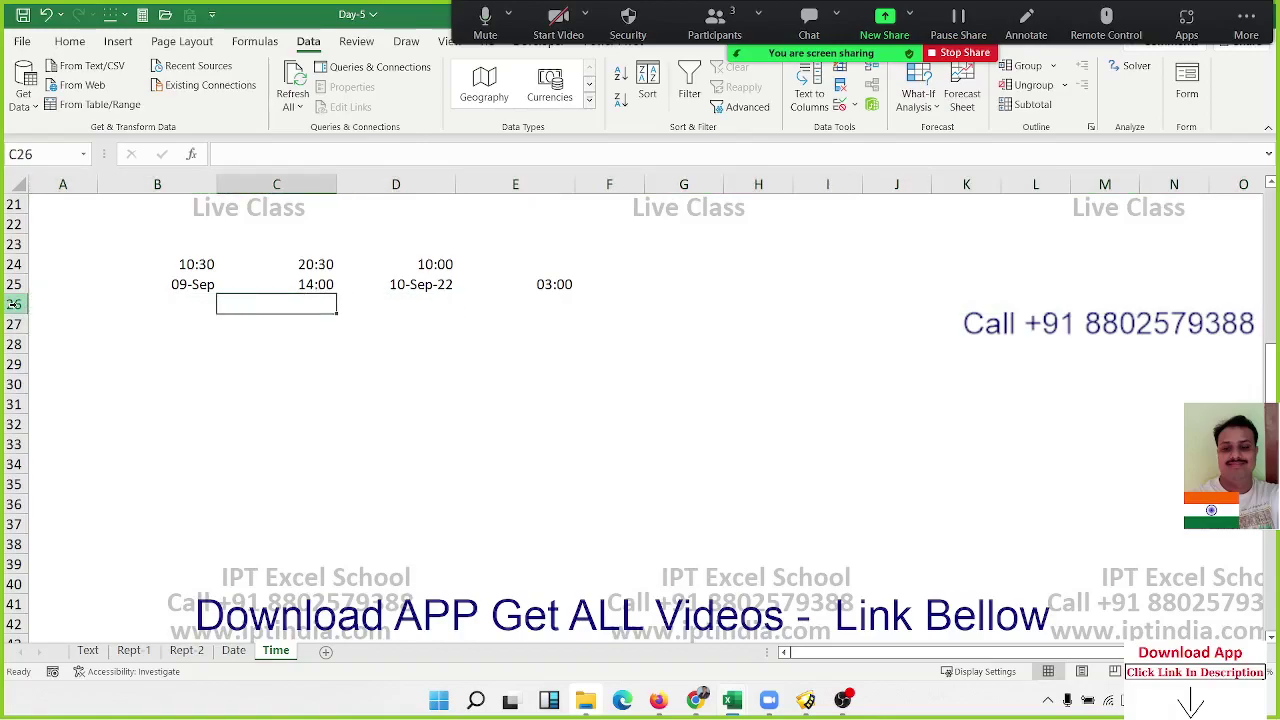
{"action": "type", "text": "="}
{"action": "key", "text": "Up"}
{"action": "key", "text": "Left"}
{"action": "type", "text": "+"}
{"action": "key", "text": "Up"}
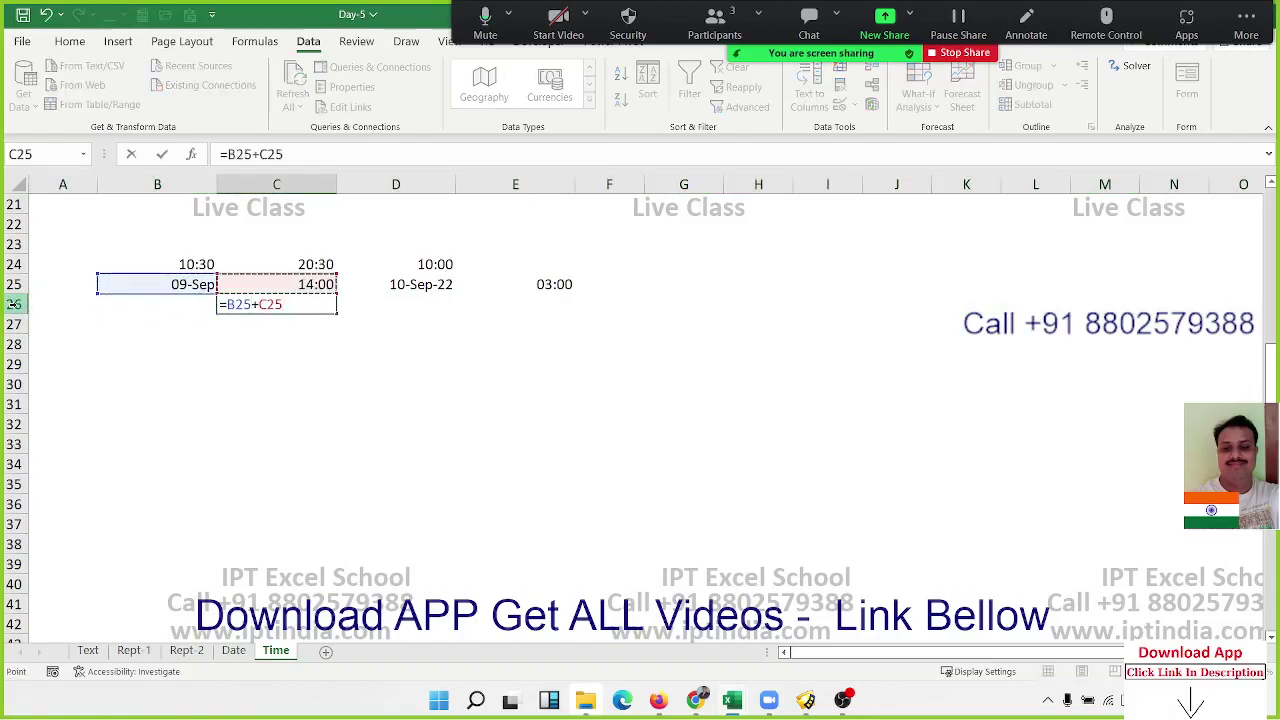
{"action": "key", "text": "Return"}
{"action": "key", "text": "Up"}
{"action": "key", "text": "Right"}
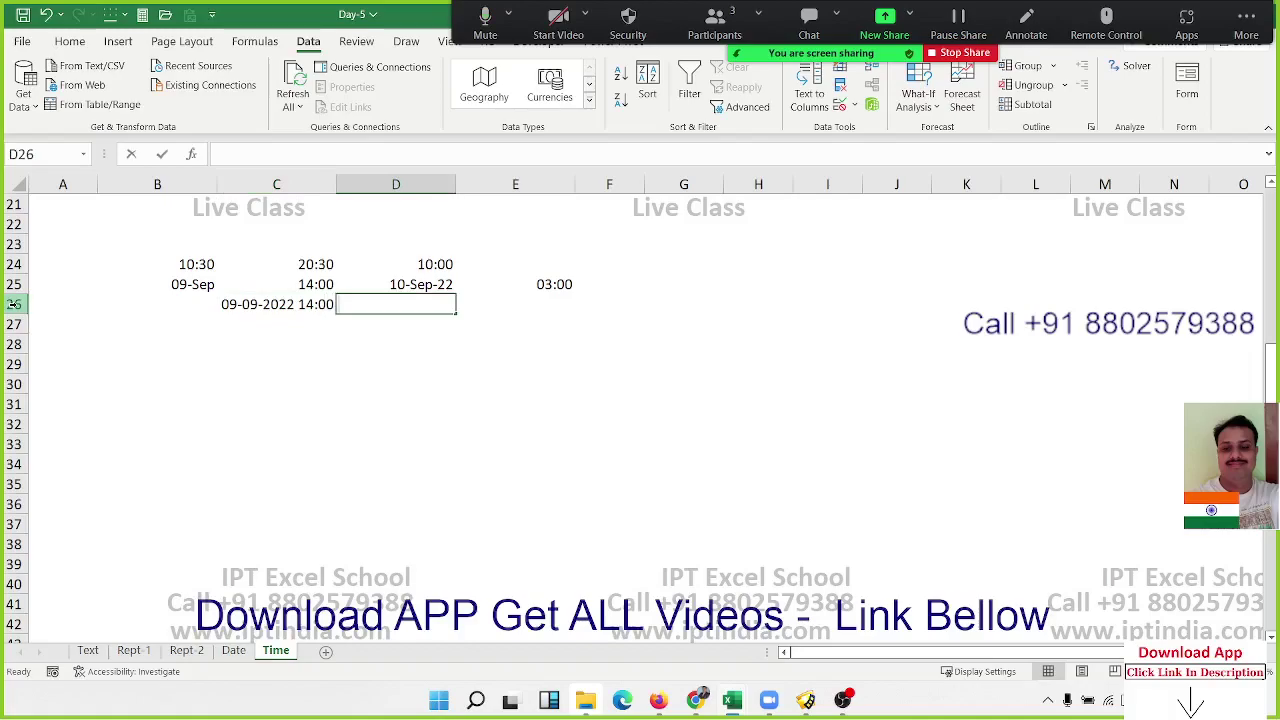
{"action": "type", "text": "="}
{"action": "key", "text": "Up"}
{"action": "type", "text": "+"}
{"action": "key", "text": "Right"}
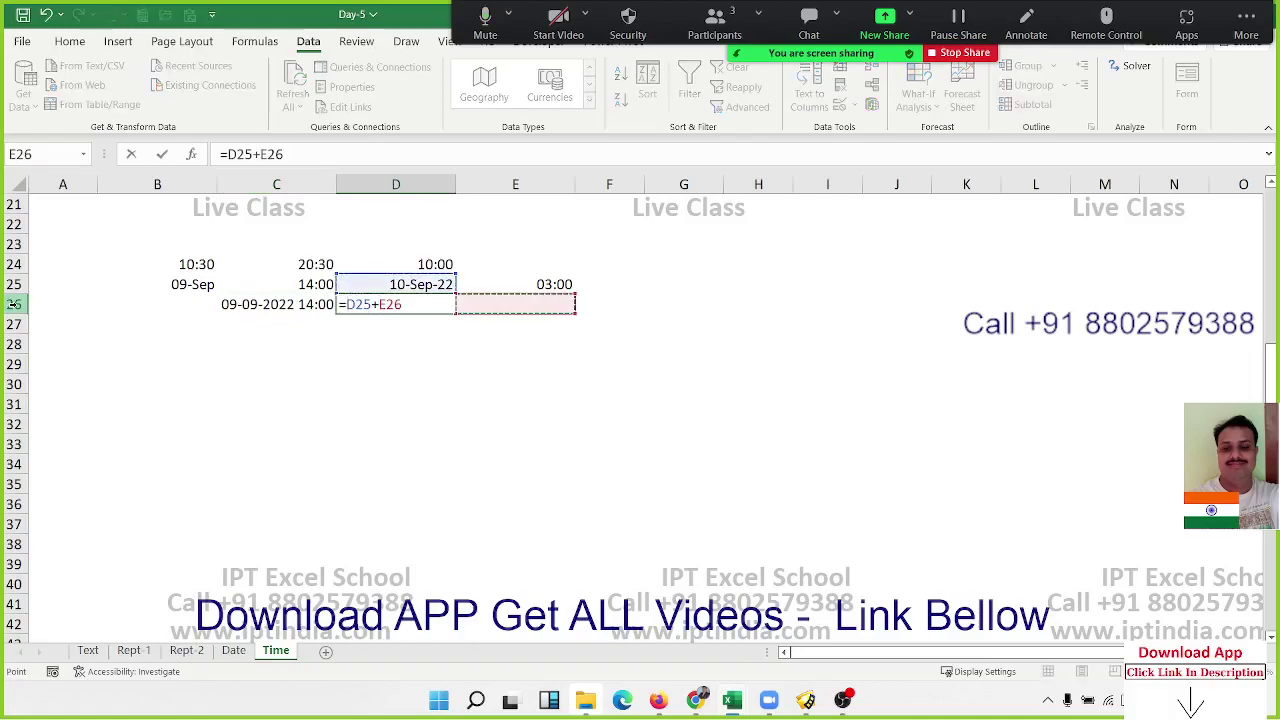
{"action": "key", "text": "Up"}
{"action": "key", "text": "Return"}
{"action": "key", "text": "Up"}
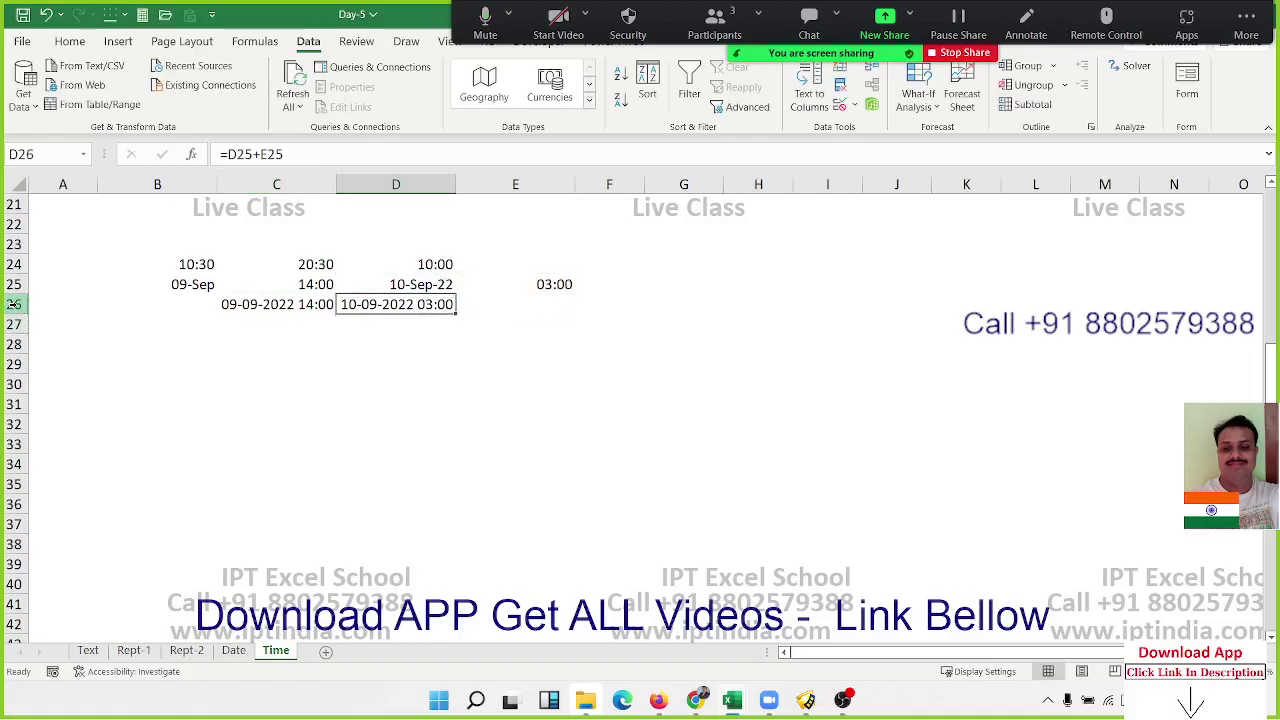
{"action": "key", "text": "Left"}
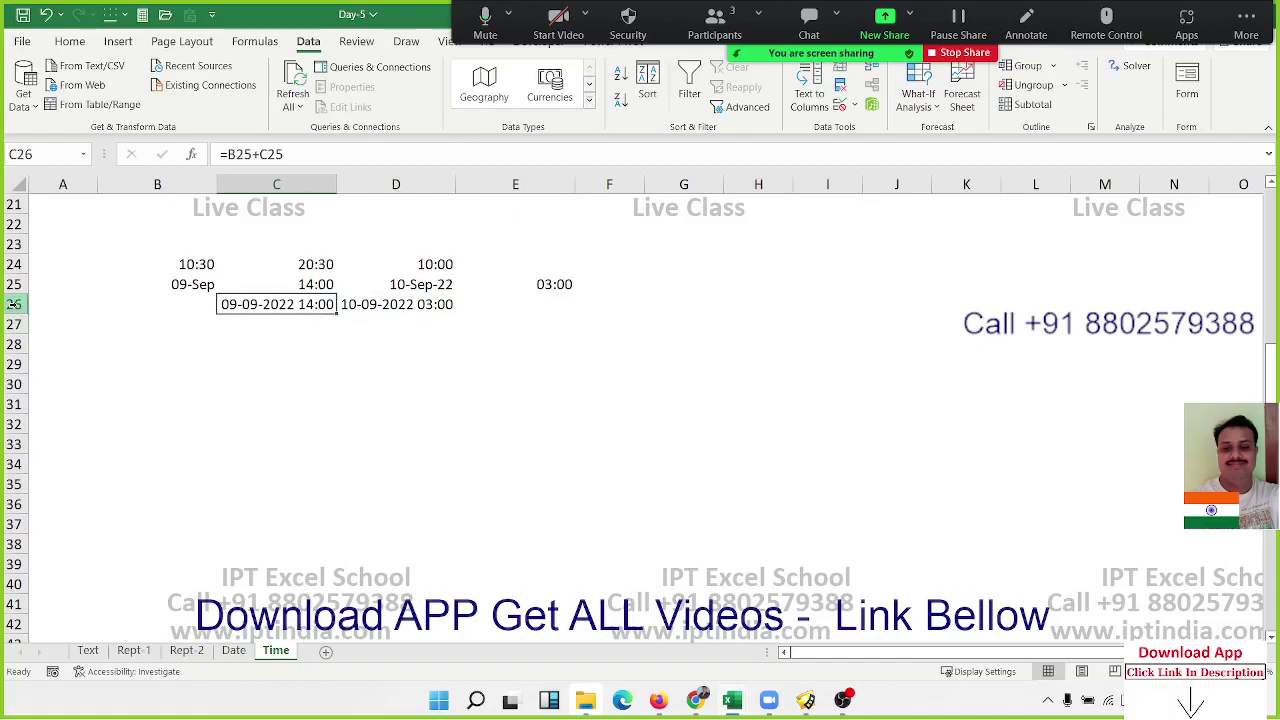
{"action": "key", "text": "Right"}
{"action": "key", "text": "Right"}
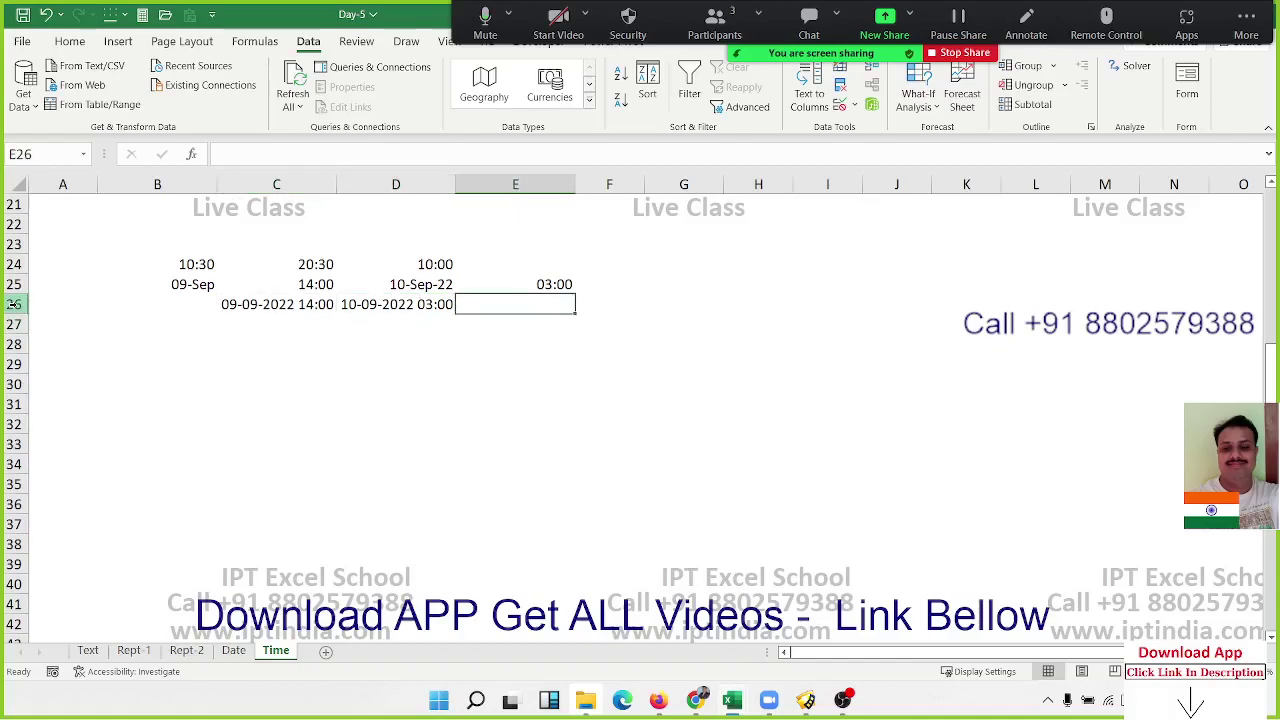
Enter =D26-C26 in E26 so the elapsed time displays as 13:00.
{"action": "type", "text": "="}
{"action": "key", "text": "Left"}
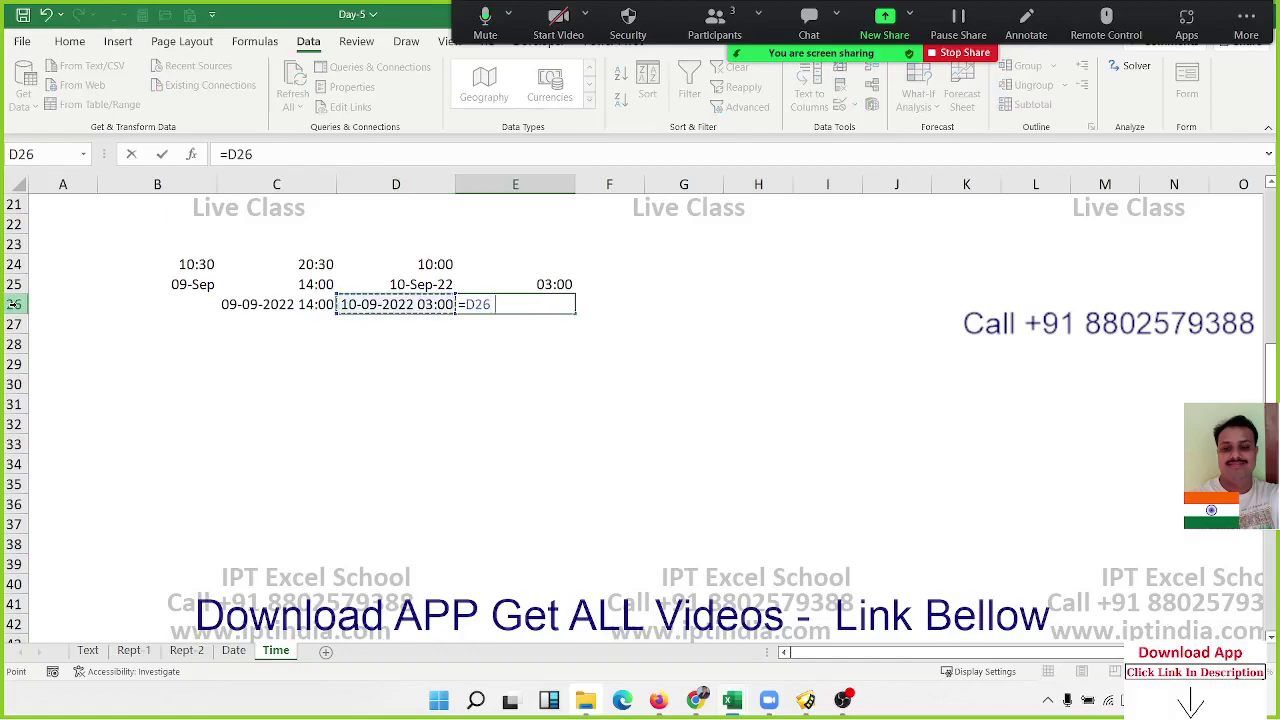
{"action": "type", "text": "-"}
{"action": "key", "text": "Left"}
{"action": "key", "text": "Left"}
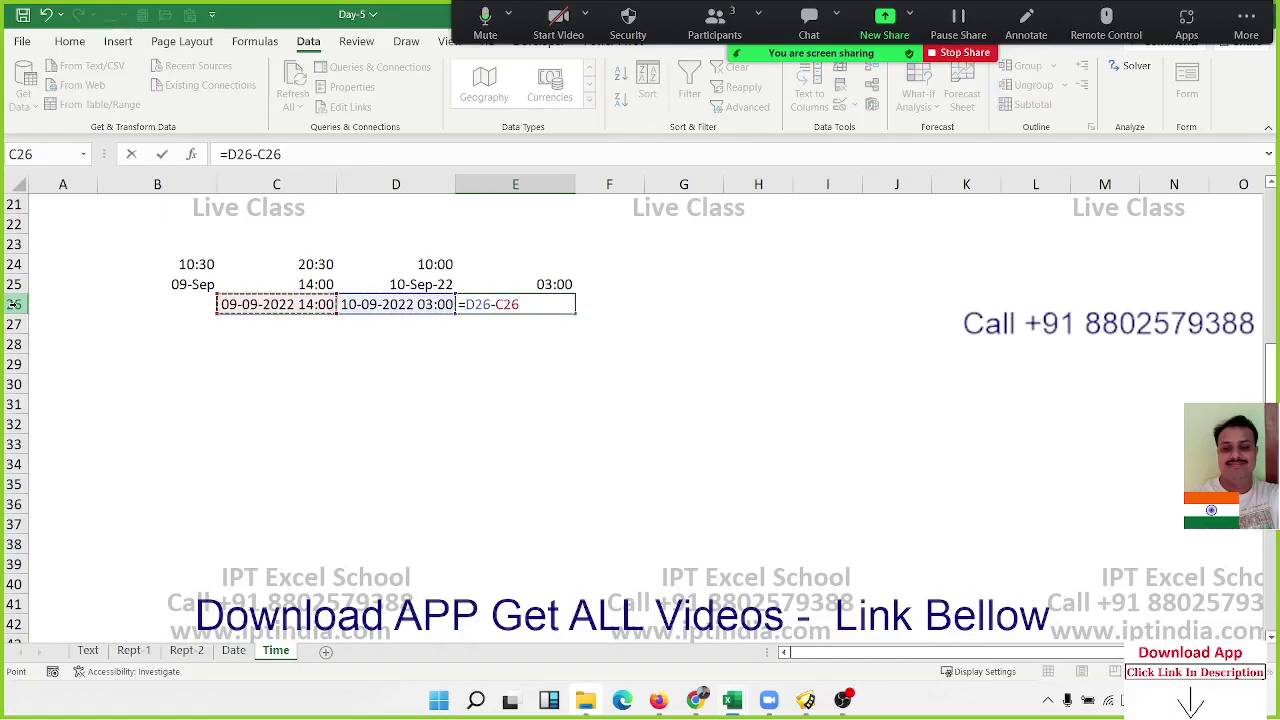
{"action": "key", "text": "ctrl+Return"}
{"action": "key", "text": "Up"}
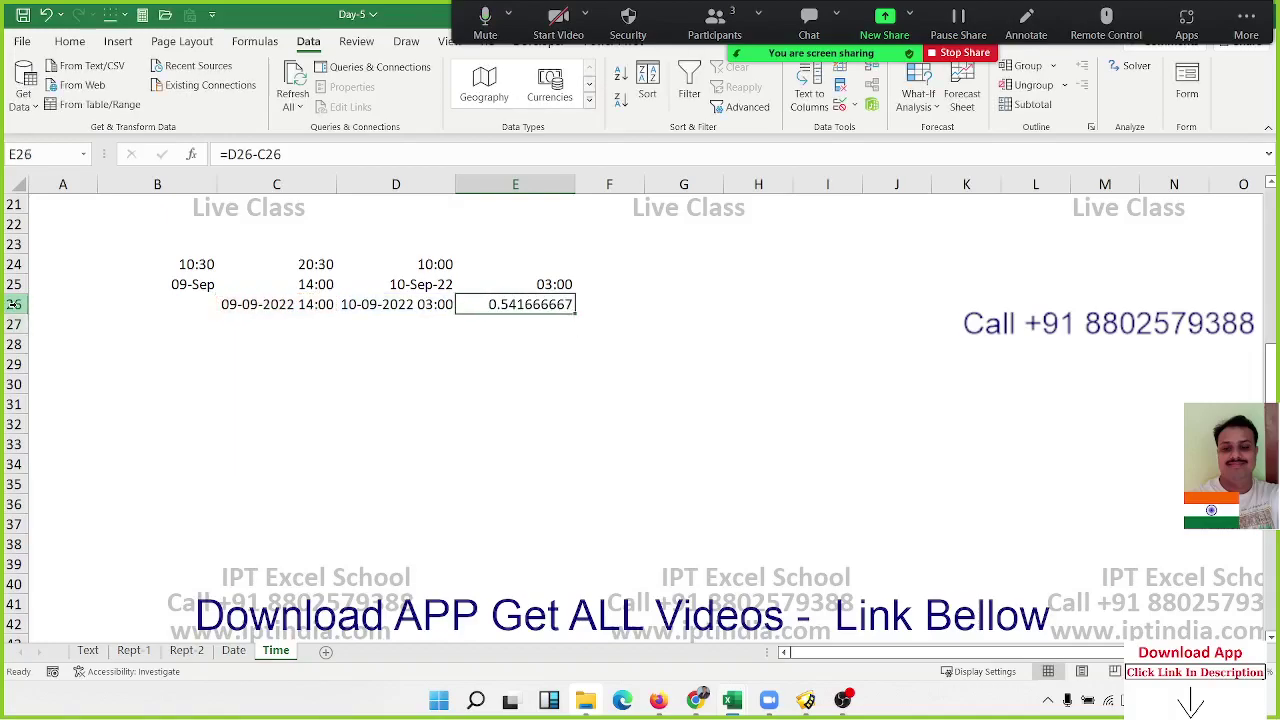
{"action": "key", "text": "ctrl+z"}
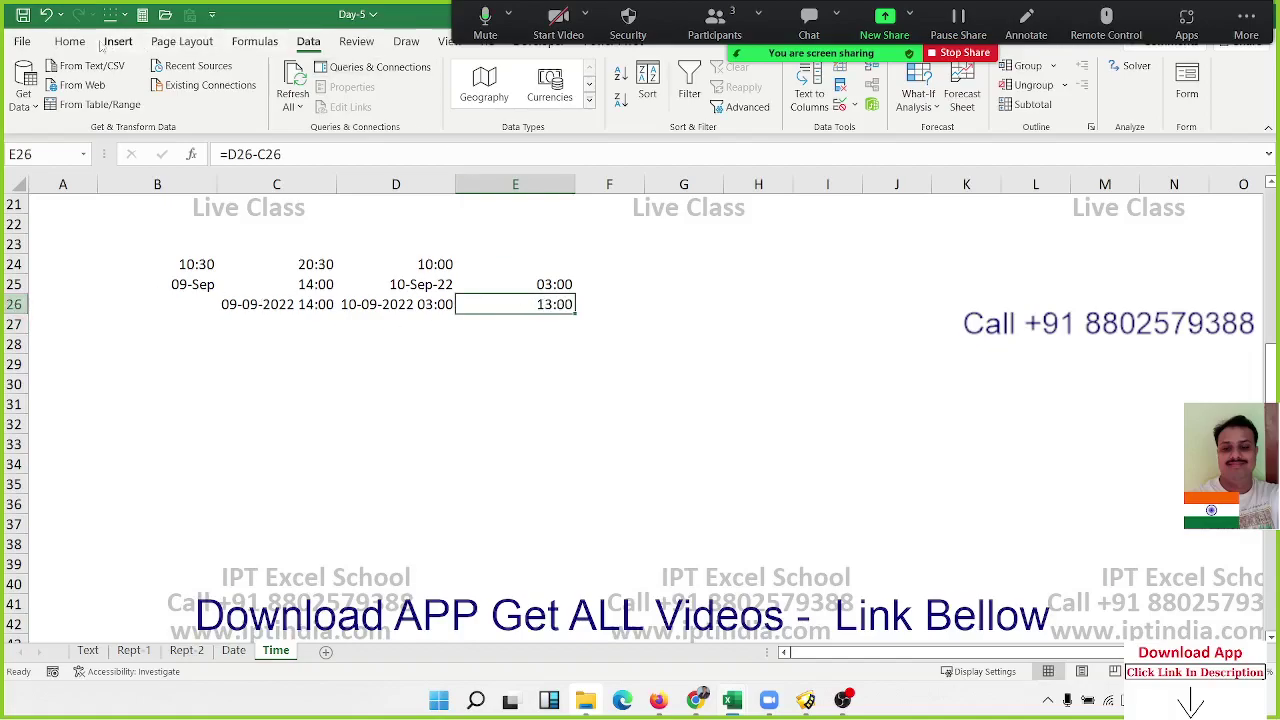
{"action": "left_click", "coordinate": [70, 41]}
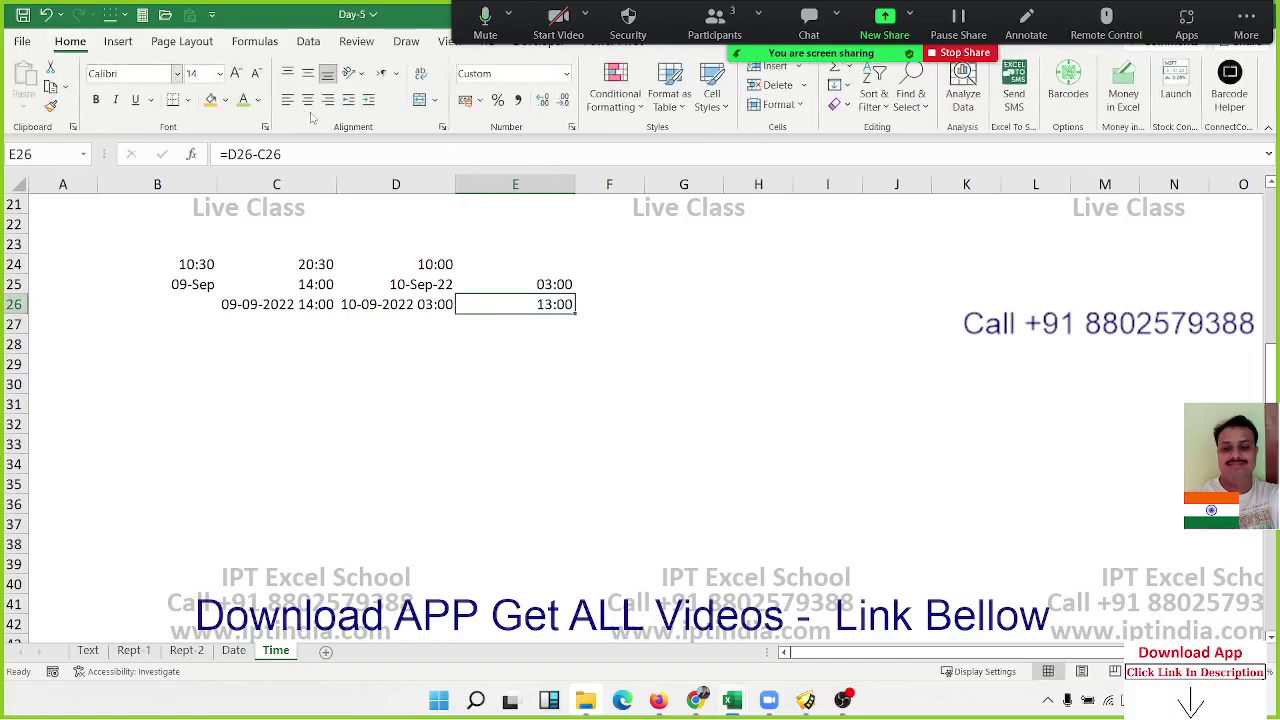
Give E26 the custom number format [h]:mm:ss so it shows 13:00:00.
{"action": "left_click", "coordinate": [571, 127]}
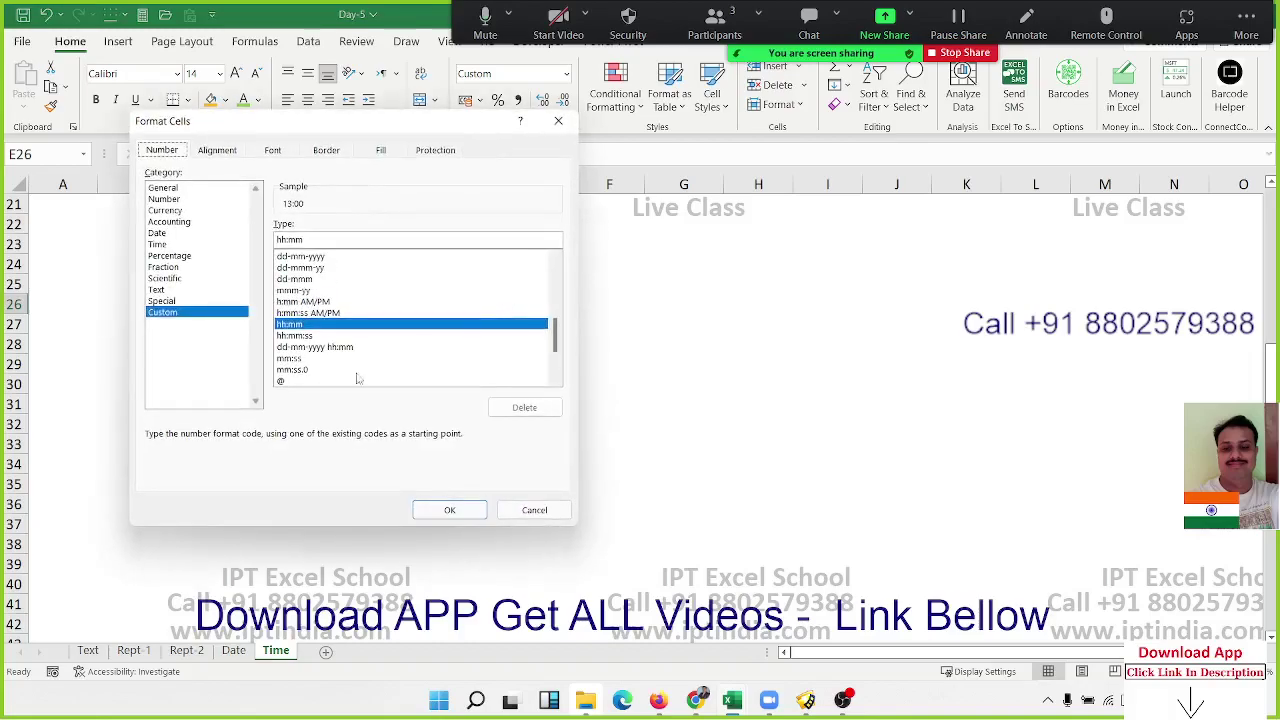
{"action": "key", "text": "Tab"}
{"action": "key", "text": "Tab"}
{"action": "type", "text": "["}
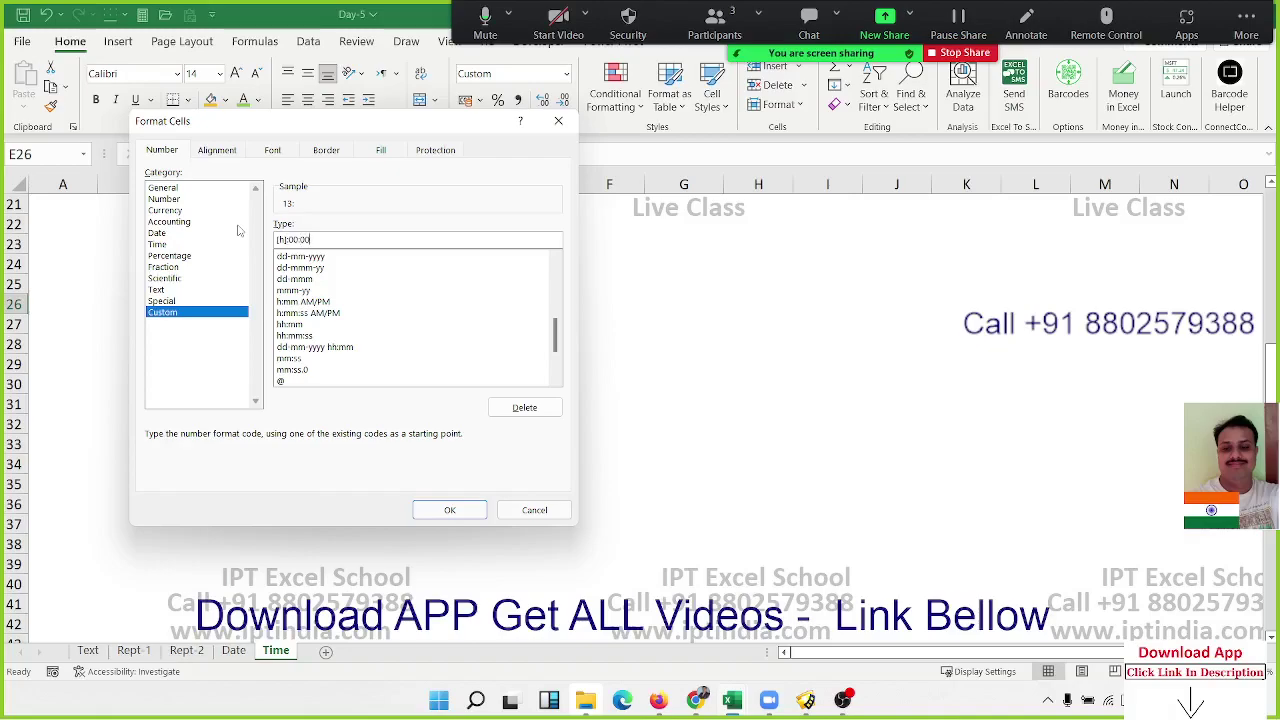
{"action": "left_click_drag", "start_coordinate": [311, 125], "coordinate": [856, 155]}
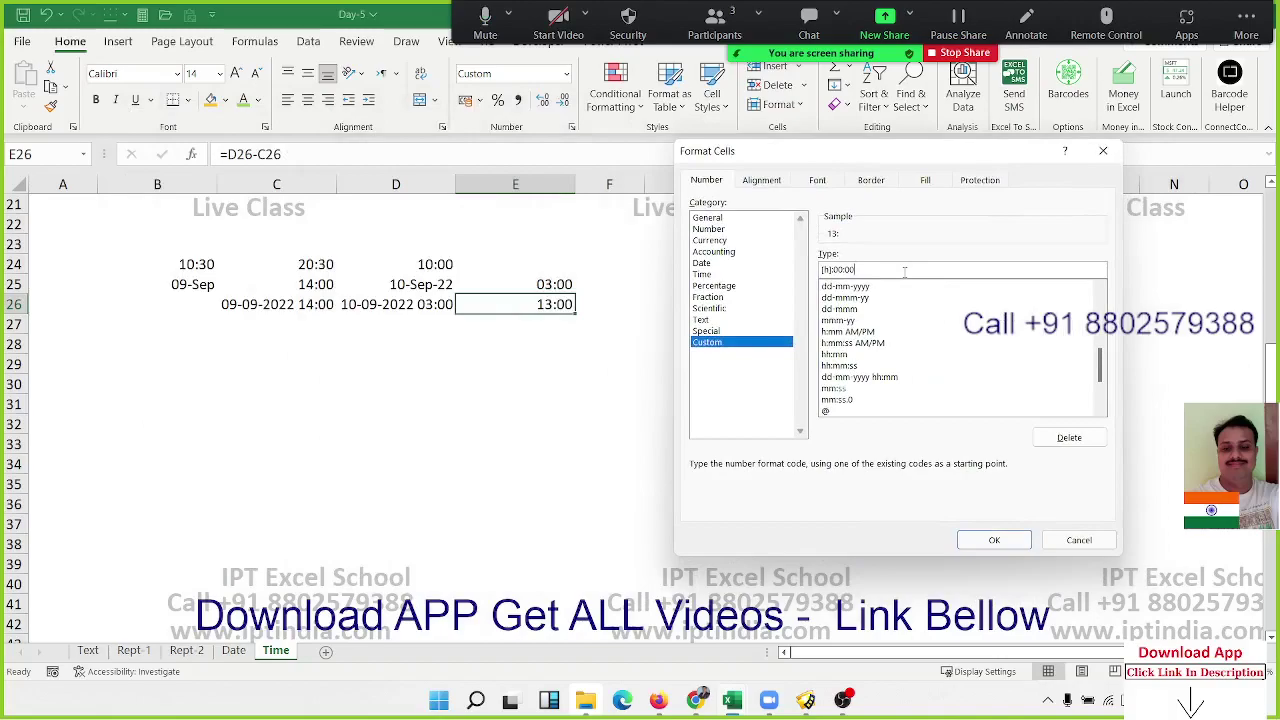
{"action": "left_click_drag", "start_coordinate": [855, 269], "coordinate": [836, 268]}
{"action": "key", "text": "BackSpace"}
{"action": "type", "text": "mm"}
{"action": "type", "text": ":ss"}
{"action": "key", "text": "Return"}
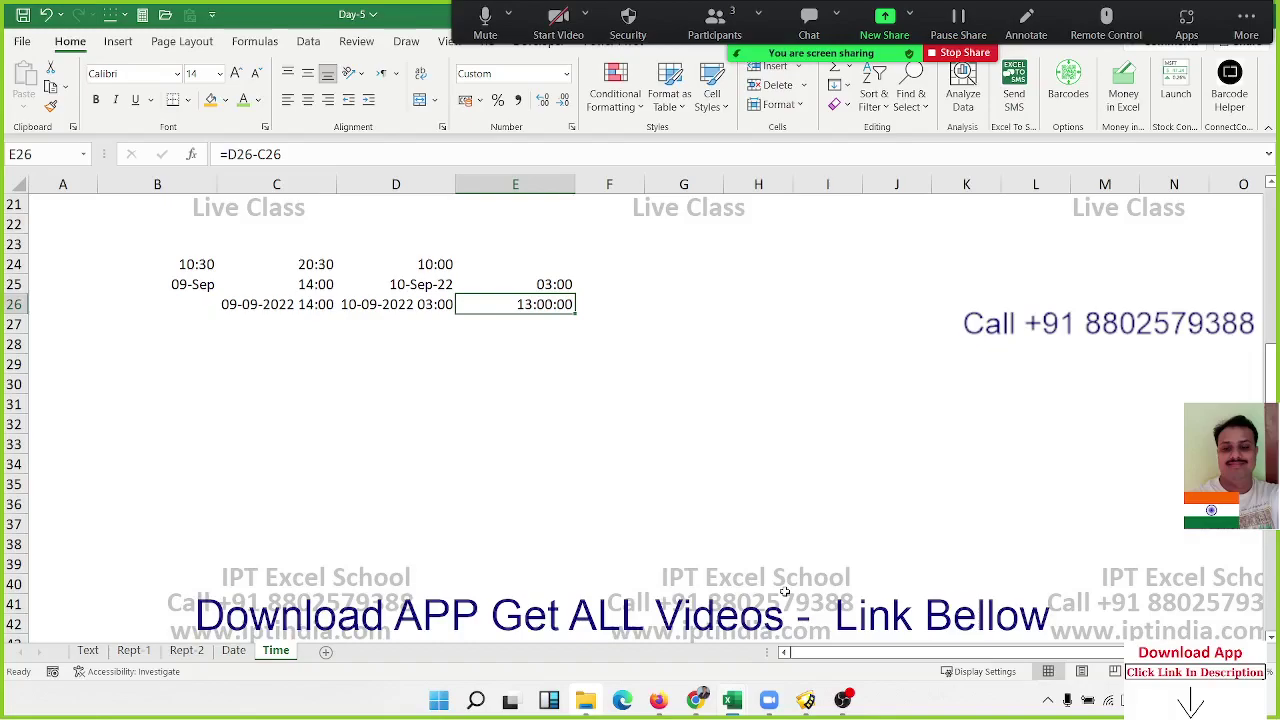
Copy the Time sheet to Time (2) and clear all its contents.
{"action": "scroll", "coordinate": [400, 514], "scroll_direction": "up", "scroll_amount": 3}
{"action": "scroll", "coordinate": [400, 513], "scroll_direction": "up", "scroll_amount": 4}
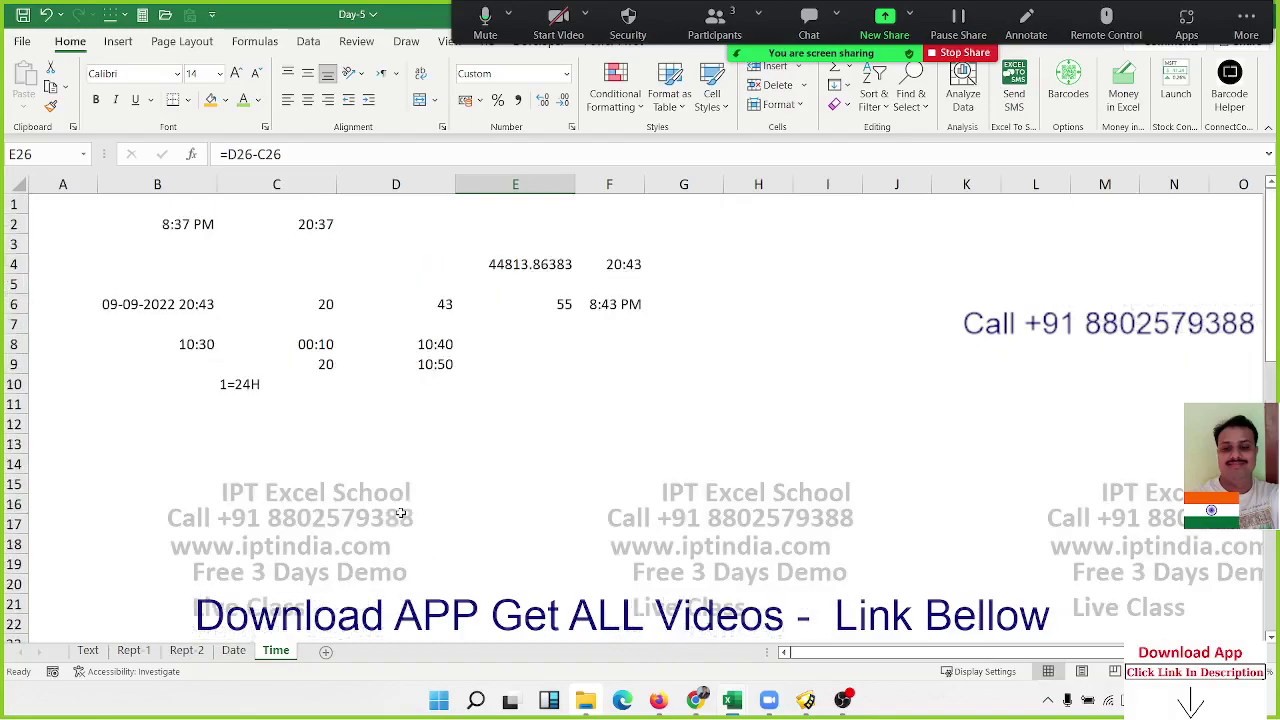
{"action": "scroll", "coordinate": [403, 514], "scroll_direction": "down", "scroll_amount": 7}
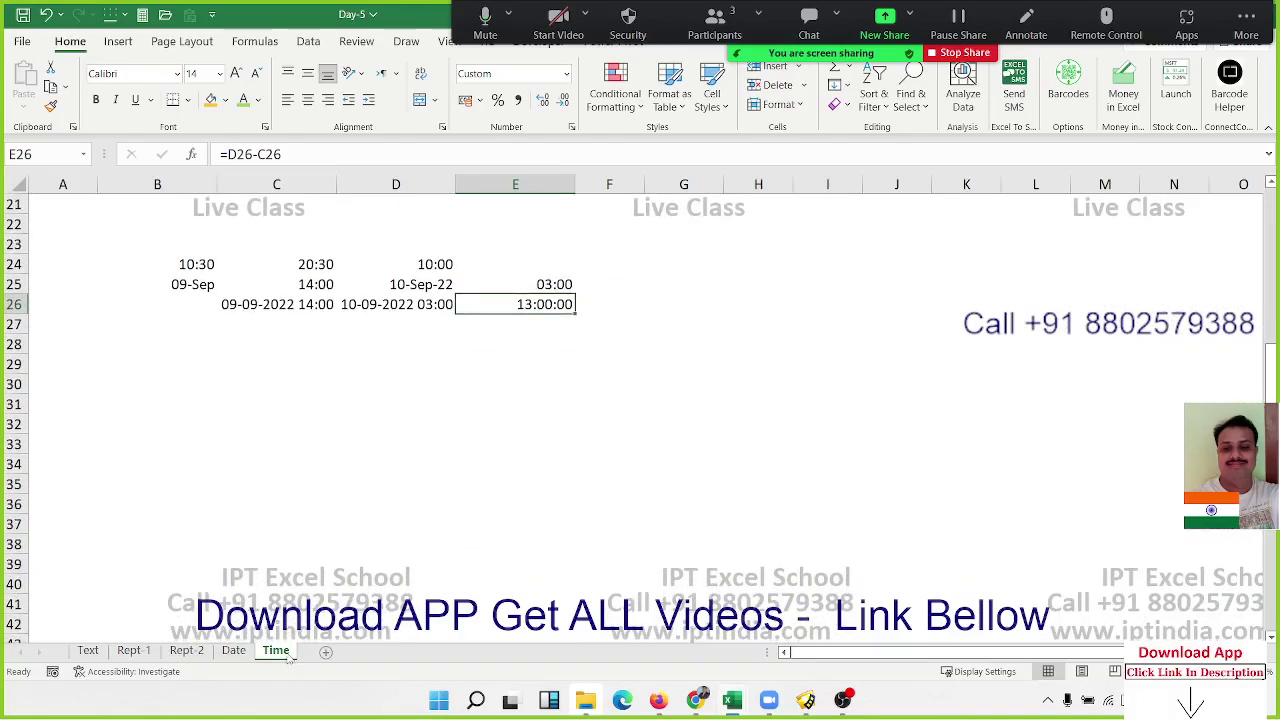
{"action": "left_click_drag", "start_coordinate": [287, 653], "coordinate": [345, 640], "text": "ctrl"}
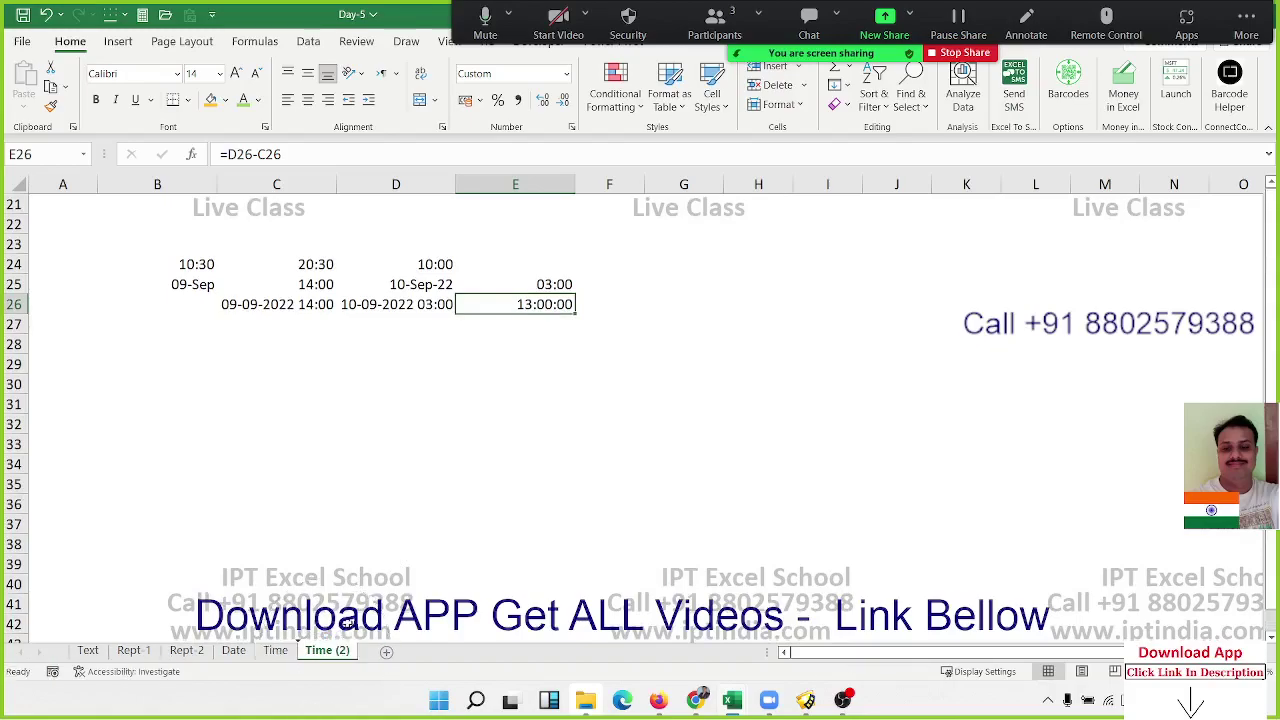
{"action": "left_click", "coordinate": [19, 184]}
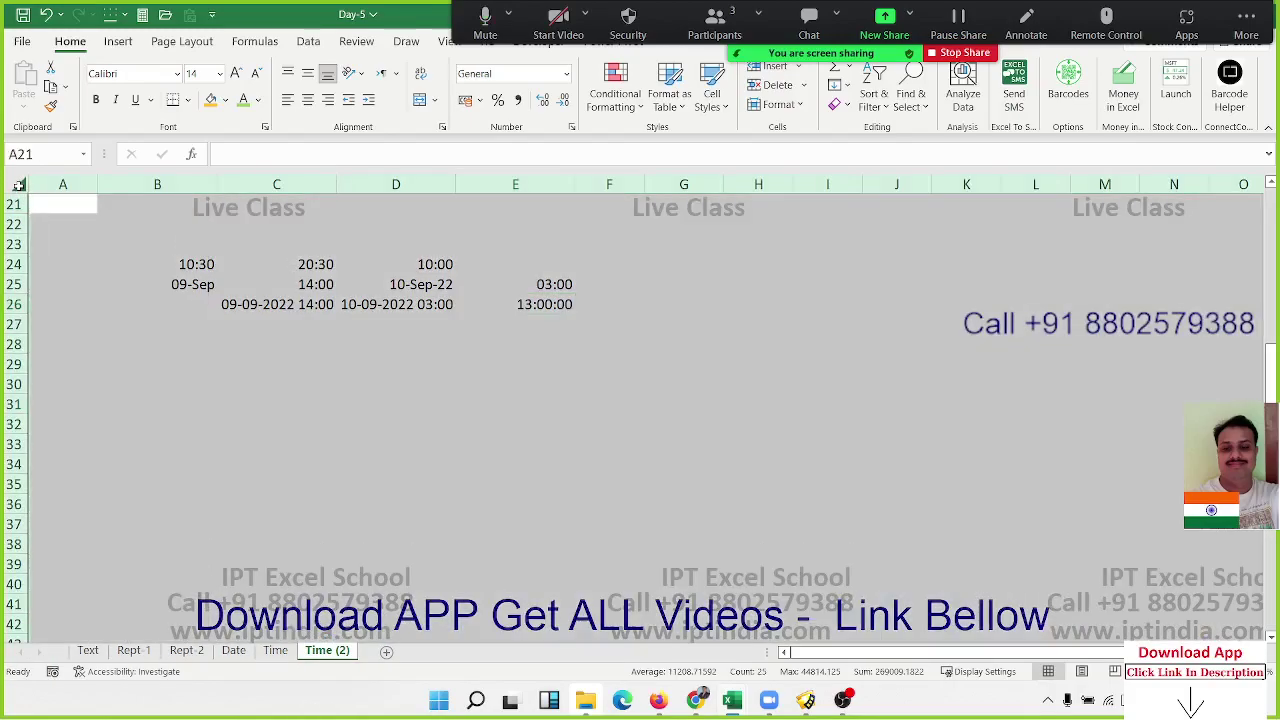
{"action": "key", "text": "ctrl+minus"}
Enter =ROW() in B2, returning 2.
{"action": "key", "text": "ctrl+Home"}
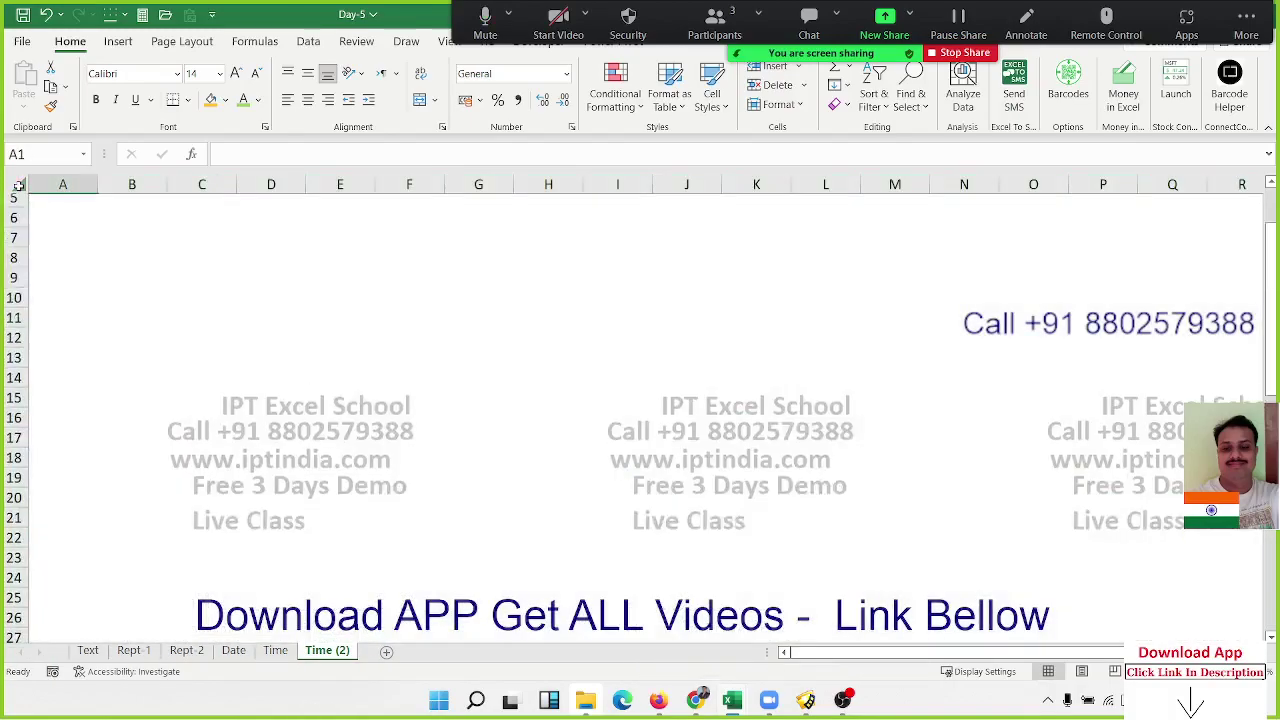
{"action": "key", "text": "Right"}
{"action": "key", "text": "Down"}
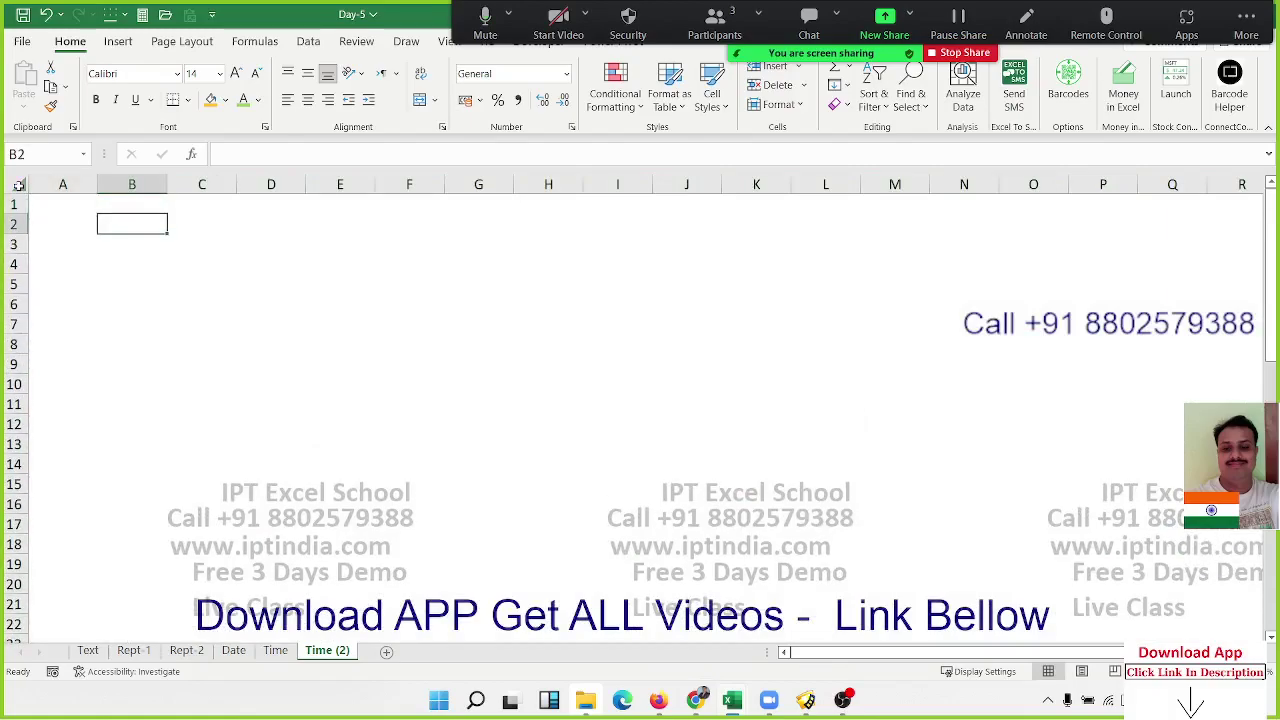
{"action": "key", "text": "Up"}
{"action": "key", "text": "Down"}
{"action": "key", "text": "Up"}
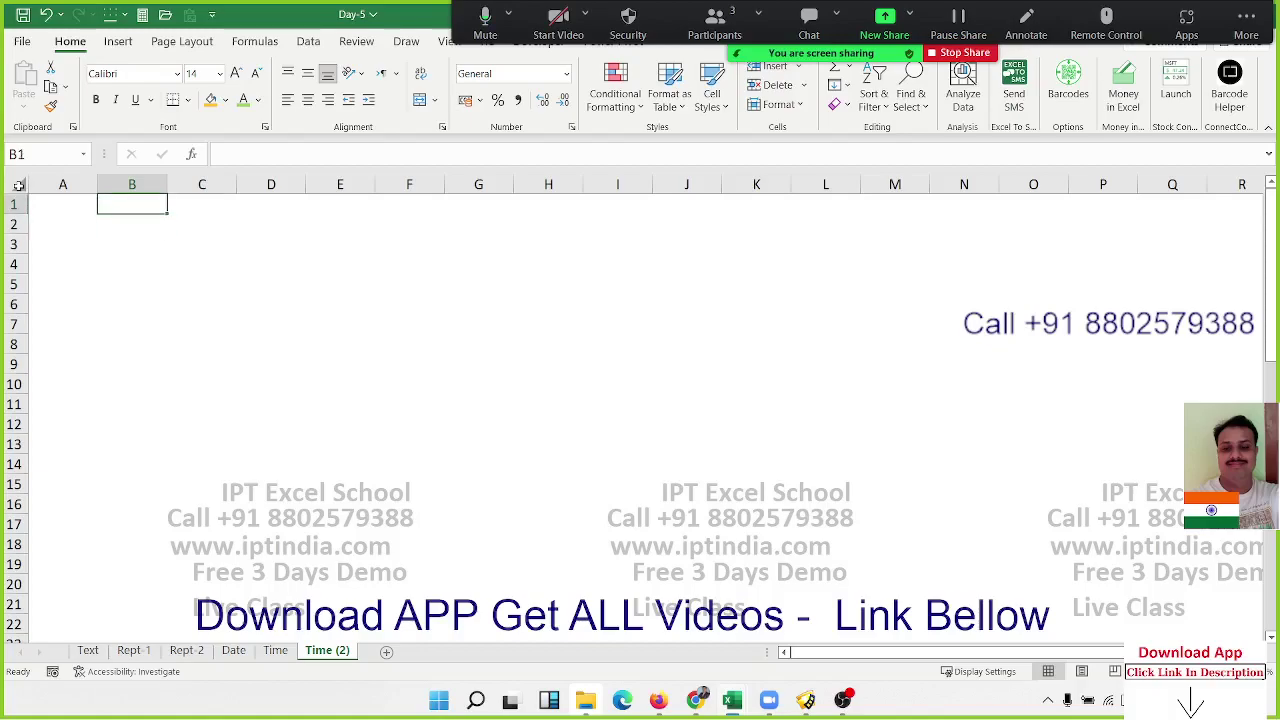
{"action": "key", "text": "Down"}
{"action": "type", "text": "=r"}
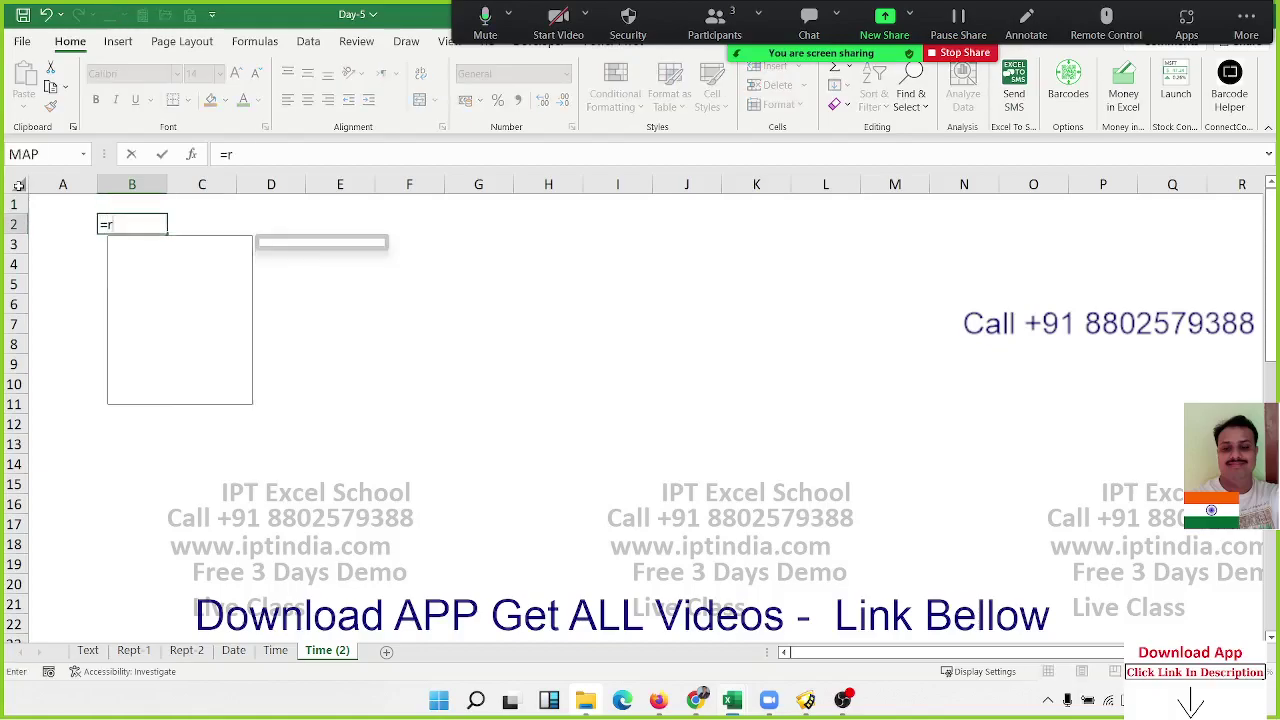
{"action": "type", "text": "ow"}
{"action": "key", "text": "Tab"}
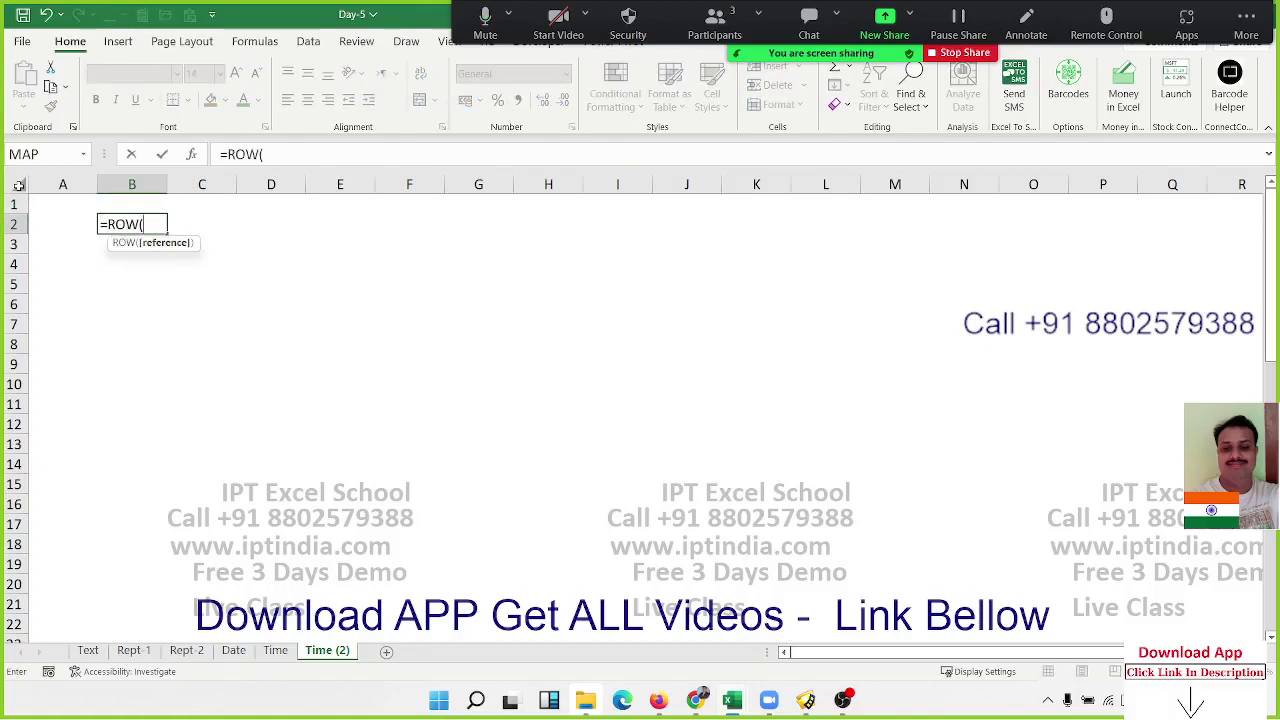
{"action": "key", "text": "Return"}
{"action": "key", "text": "Up"}
Enter =COLUMN() in C2, returning 3.
{"action": "key", "text": "Right"}
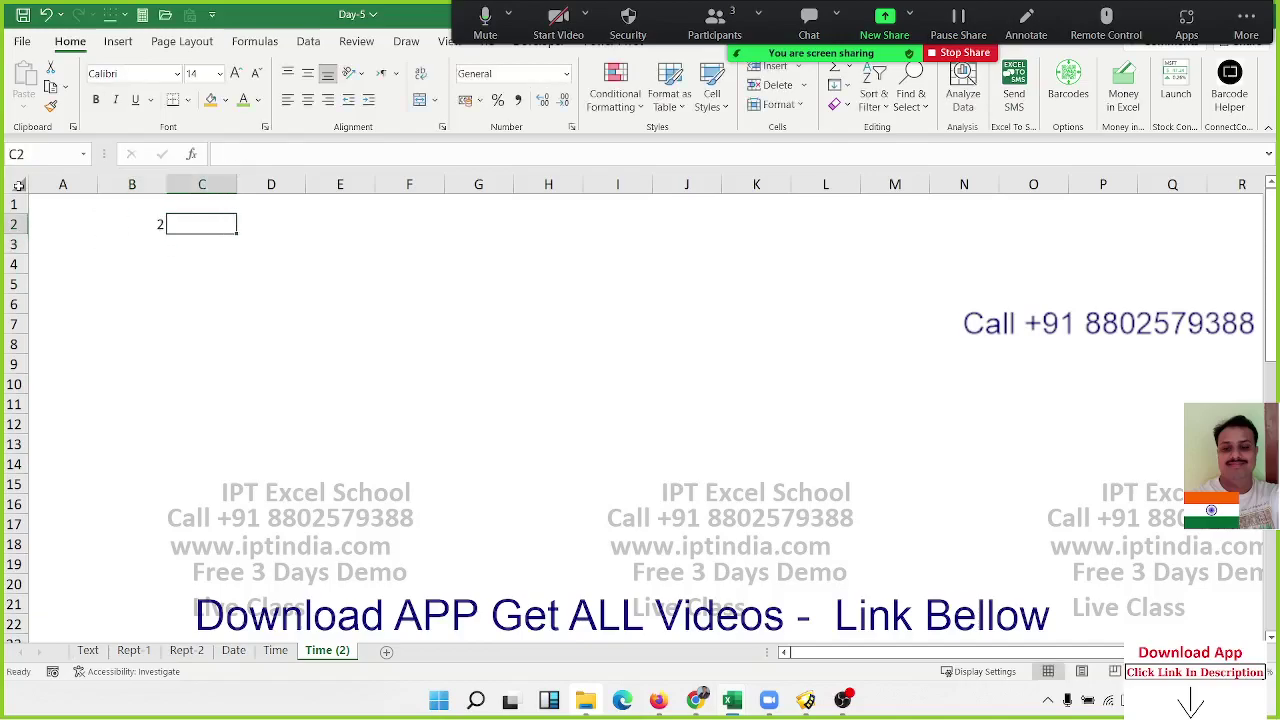
{"action": "type", "text": "=col"}
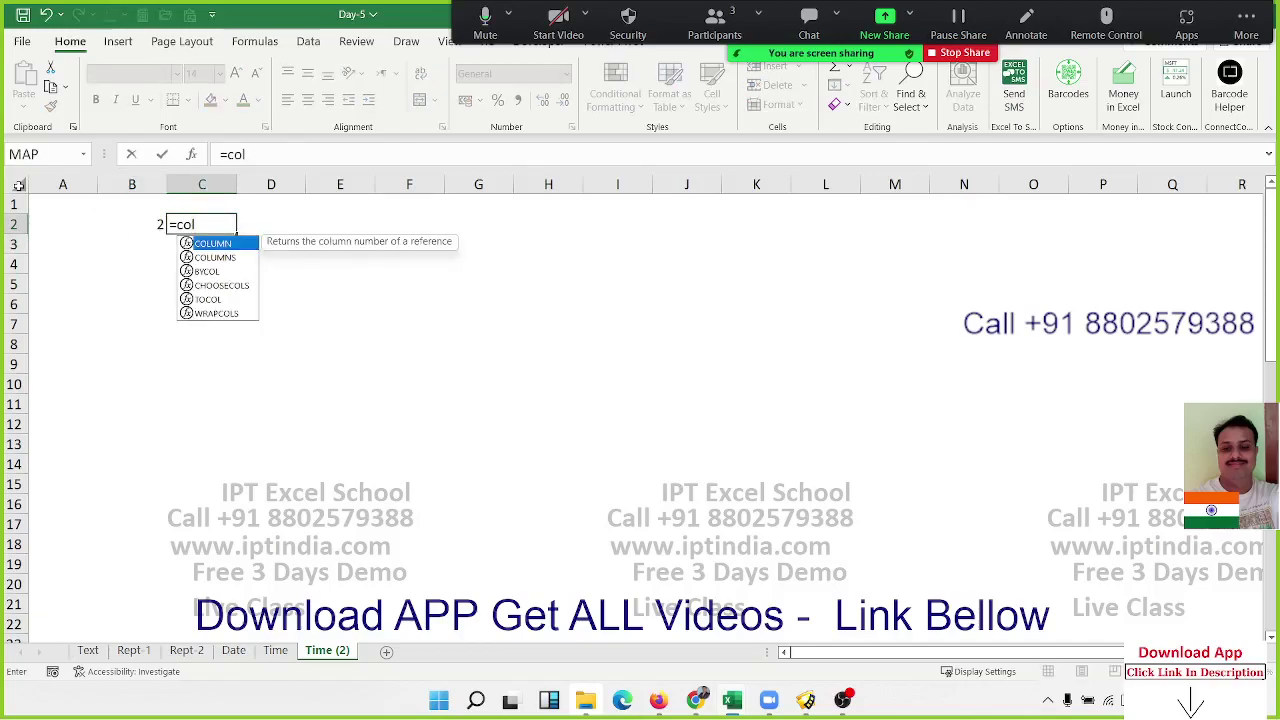
{"action": "key", "text": "Tab"}
{"action": "key", "text": "Return"}
{"action": "key", "text": "Up"}
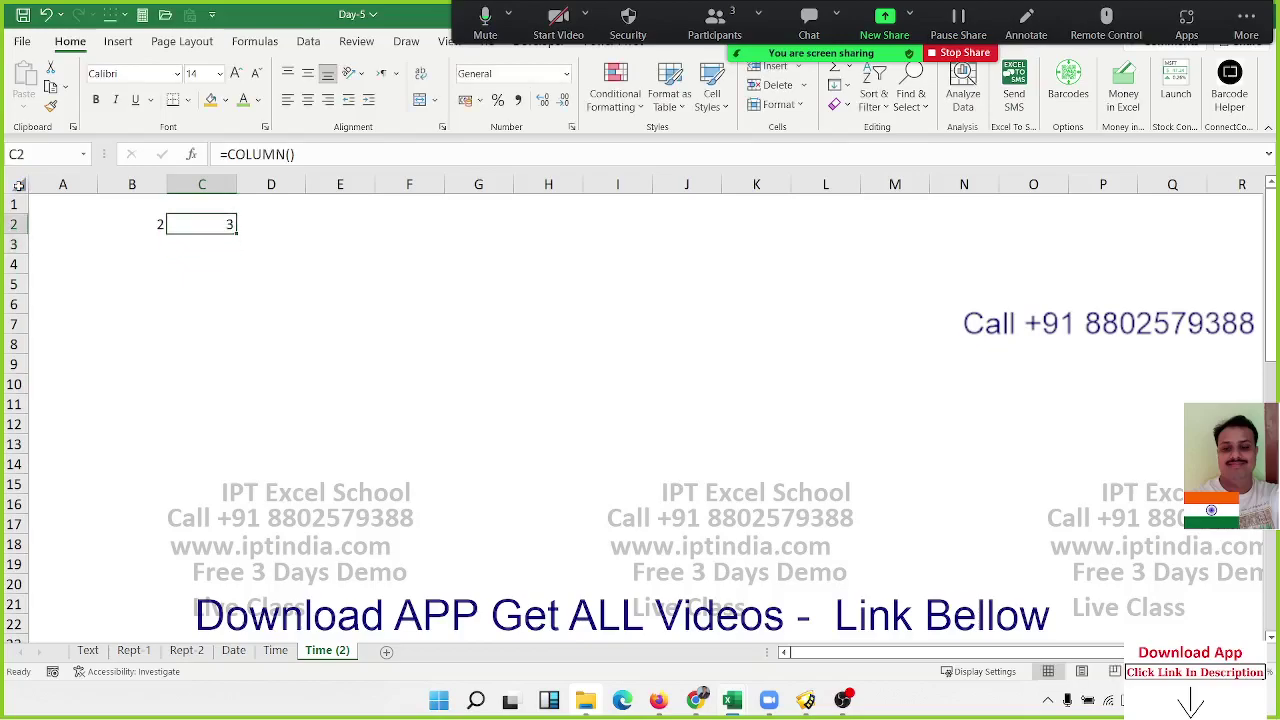
{"action": "key", "text": "Left"}
Clear B2:C2 and add the header Sr in A1.
{"action": "key", "text": "shift+Right"}
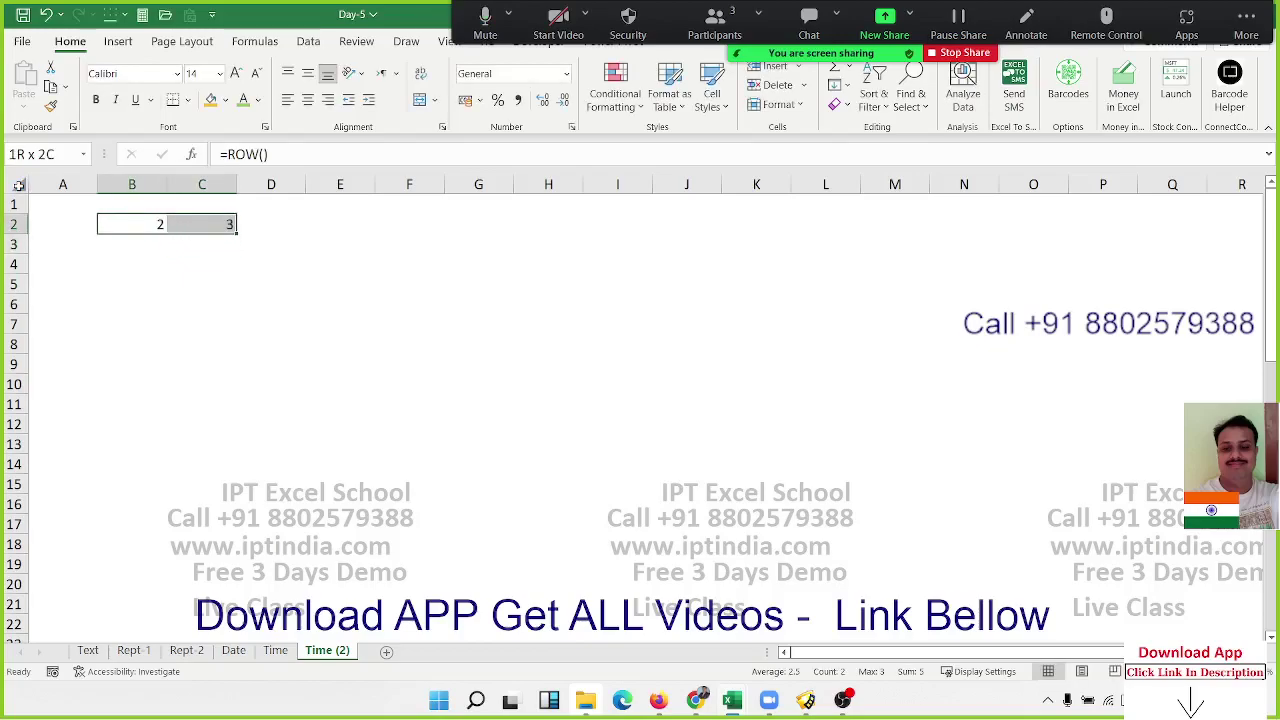
{"action": "key", "text": "Delete"}
{"action": "key", "text": "ctrl+Home"}
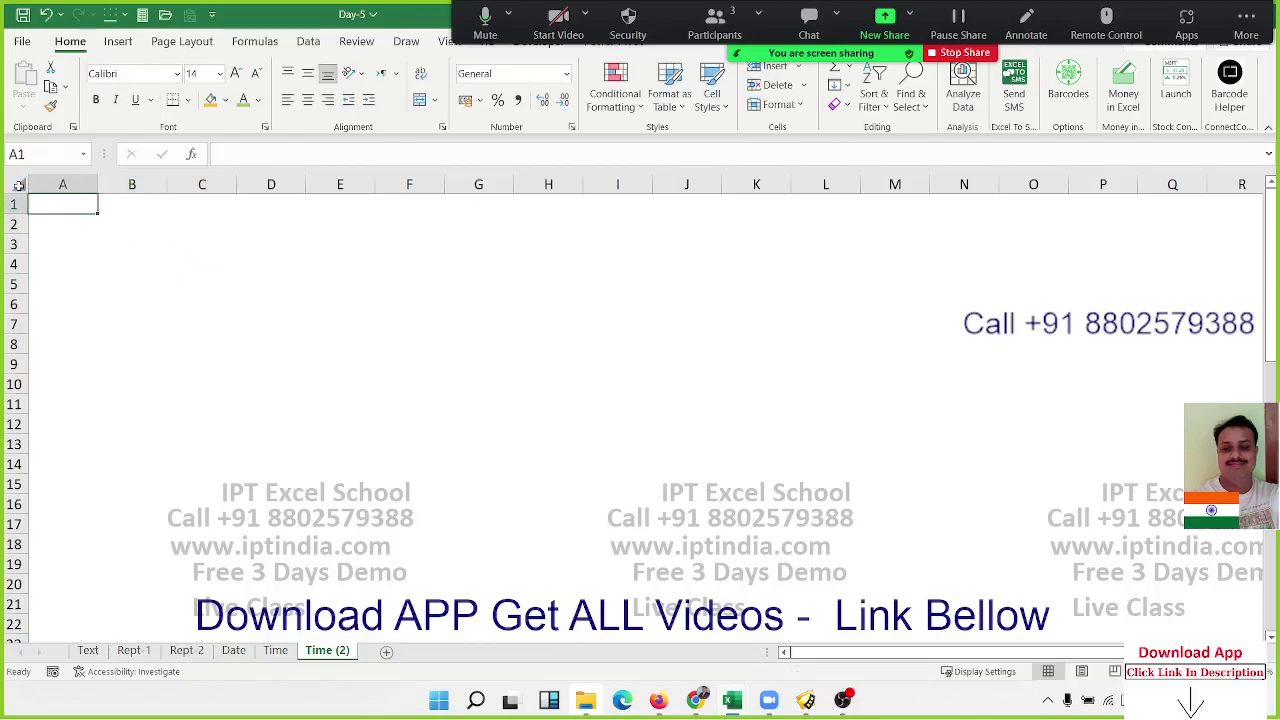
{"action": "type", "text": "Sr"}
{"action": "key", "text": "Return"}
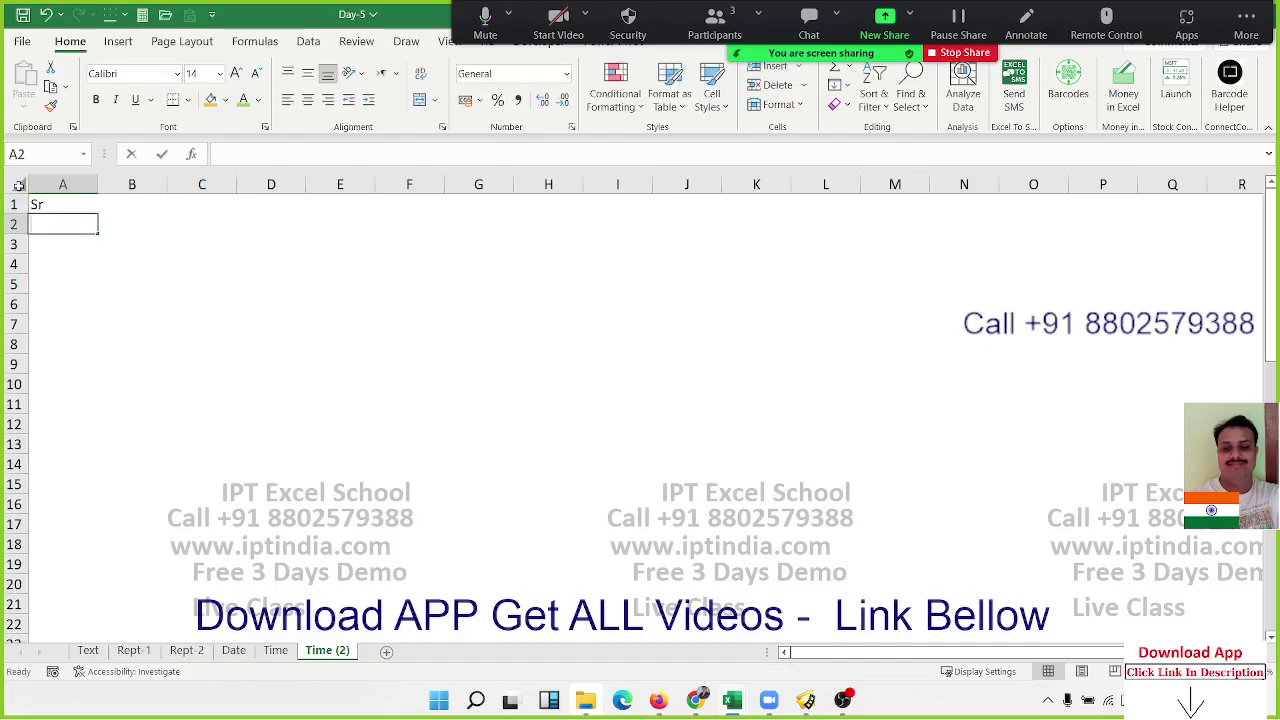
Fill serial numbers 1 to 14 down column A, then delete rows 4 to 7.
{"action": "type", "text": "1"}
{"action": "key", "text": "Return"}
{"action": "type", "text": "2"}
{"action": "key", "text": "Return"}
{"action": "key", "text": "Up"}
{"action": "key", "text": "Up"}
{"action": "key", "text": "shift+Down"}
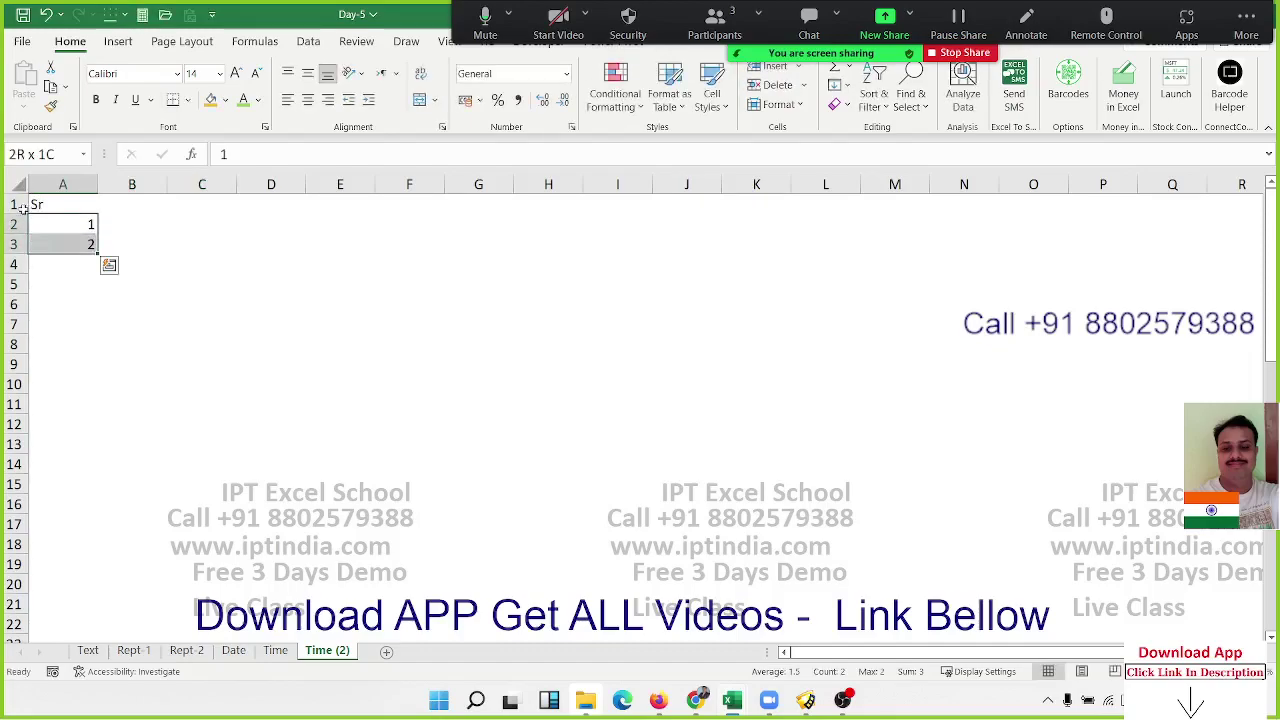
{"action": "left_click_drag", "start_coordinate": [97, 253], "coordinate": [89, 500]}
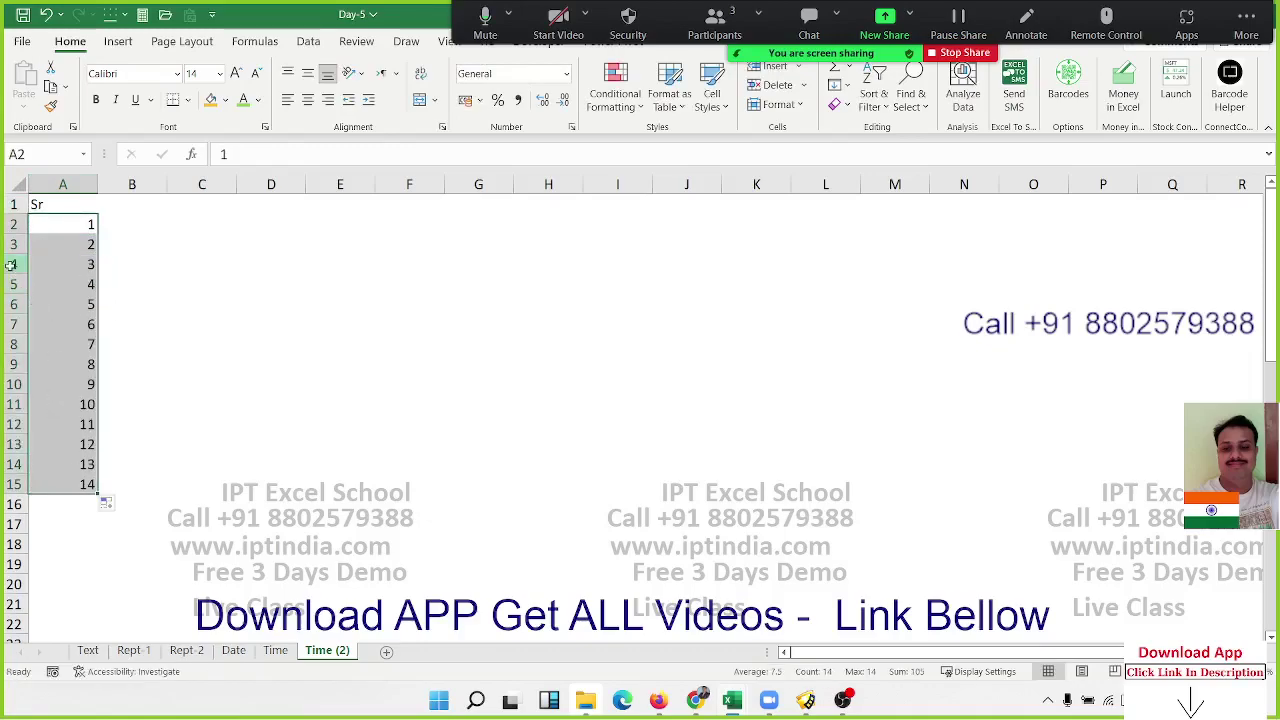
{"action": "left_click_drag", "start_coordinate": [10, 264], "coordinate": [10, 318]}
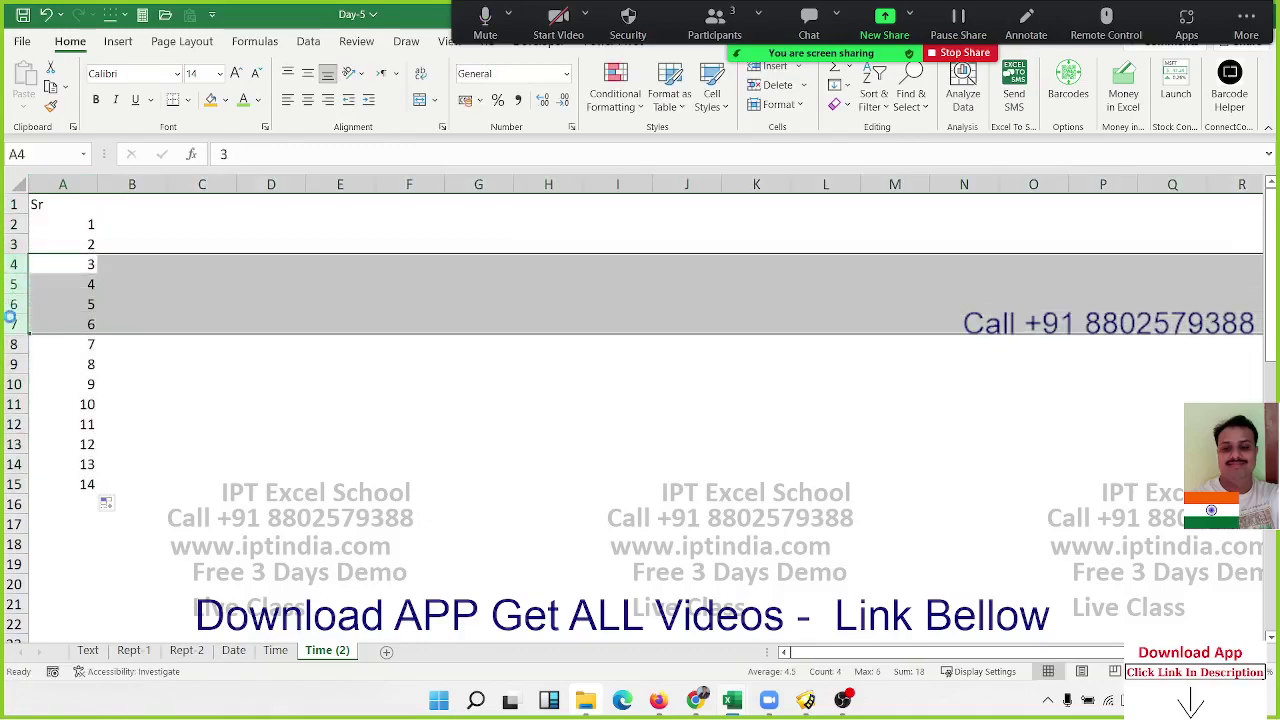
{"action": "key", "text": "ctrl+minus"}
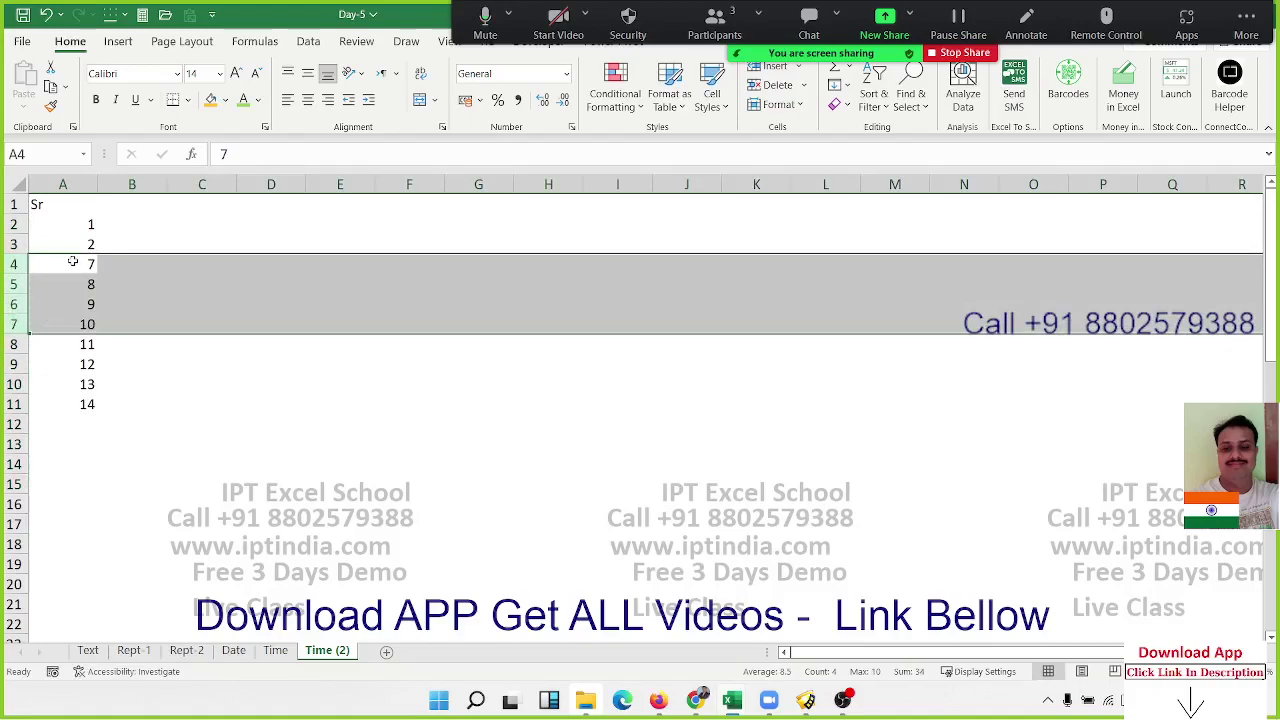
Clear the broken serial numbers and enter =ROW() in A2, returning 2.
{"action": "left_click", "coordinate": [73, 261]}
{"action": "key", "text": "ctrl+shift+Down"}
{"action": "key", "text": "Up"}
{"action": "key", "text": "Up"}
{"action": "key", "text": "ctrl+shift+Down"}
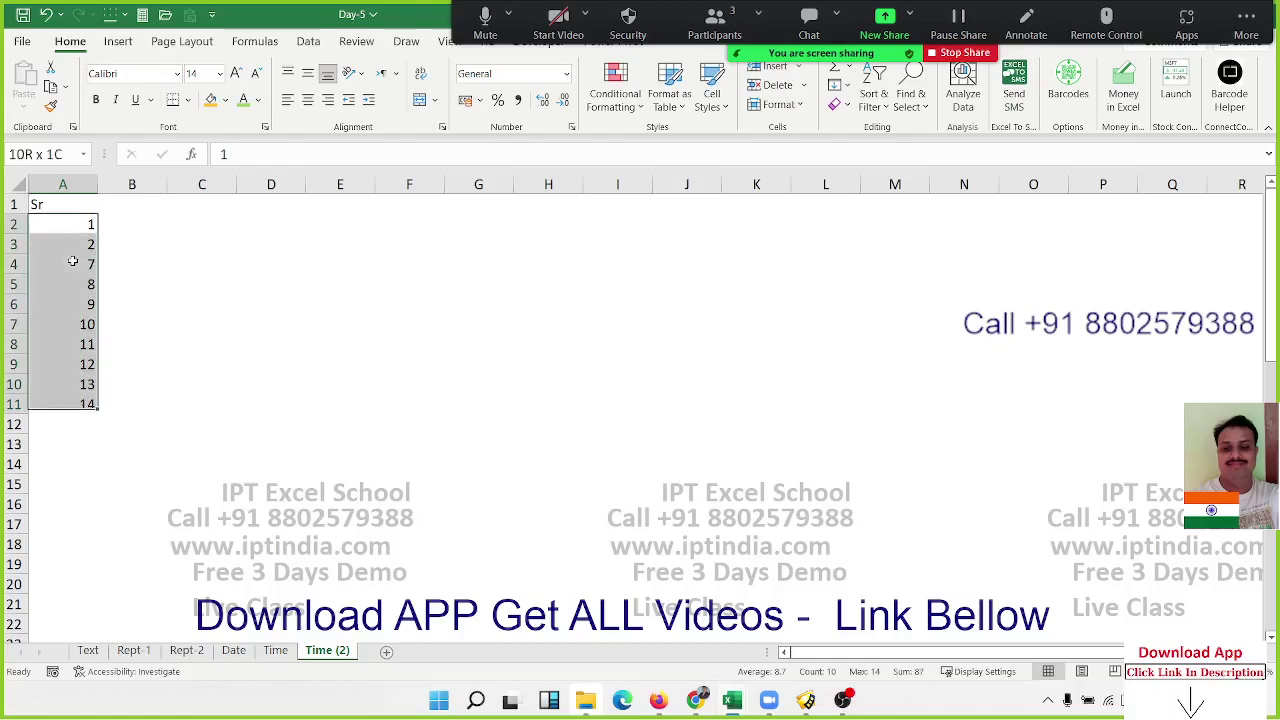
{"action": "key", "text": "Delete"}
{"action": "key", "text": "shift+BackSpace"}
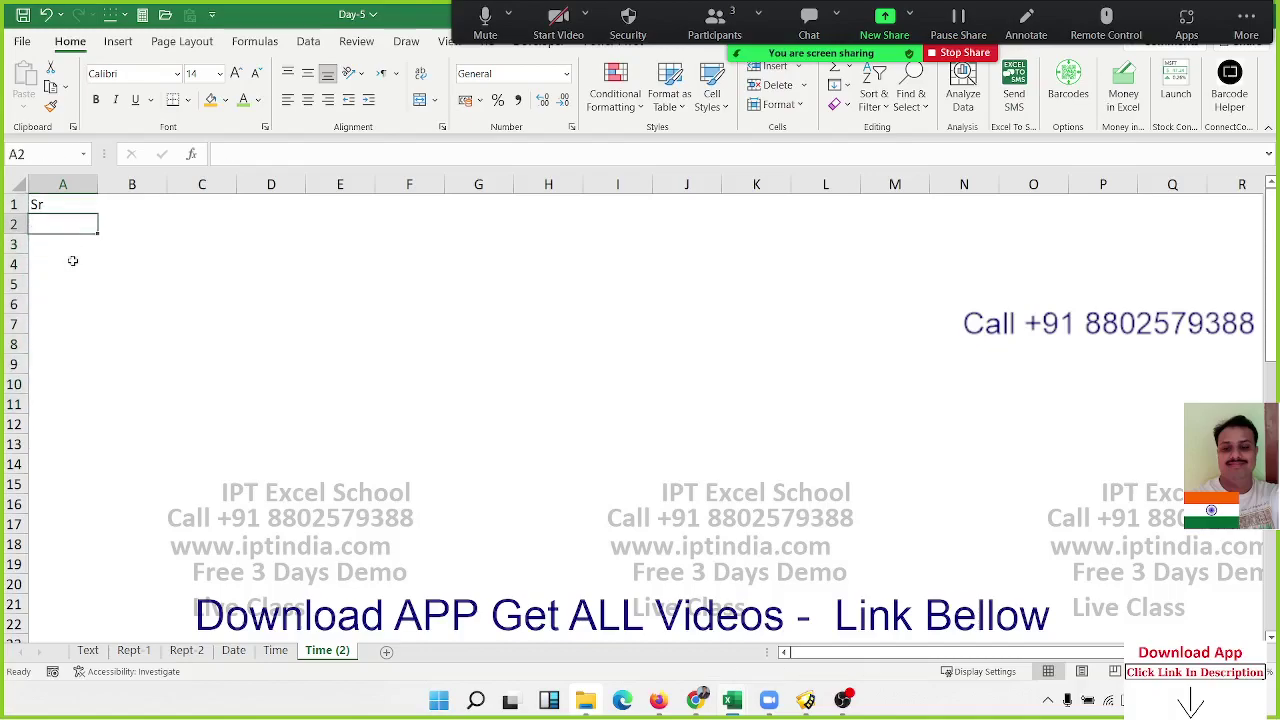
{"action": "type", "text": "=row"}
{"action": "key", "text": "Tab"}
{"action": "type", "text": ")"}
{"action": "key", "text": "Return"}
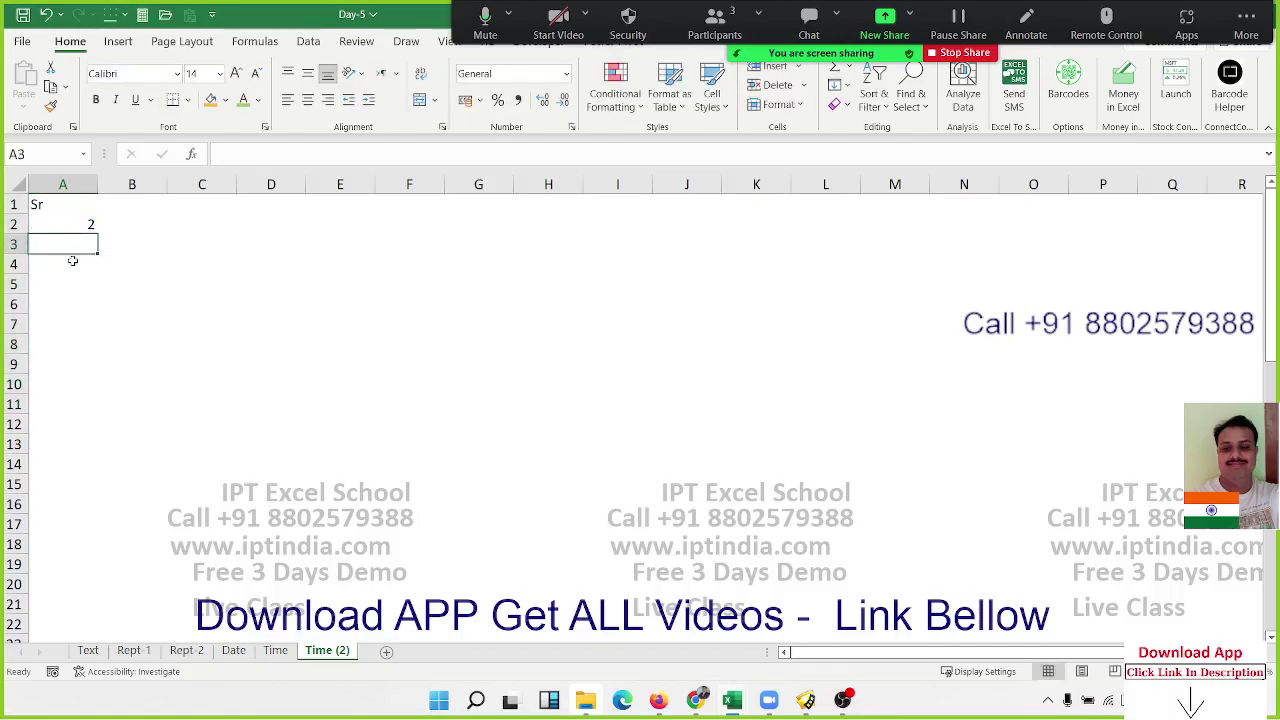
{"action": "key", "text": "Up"}
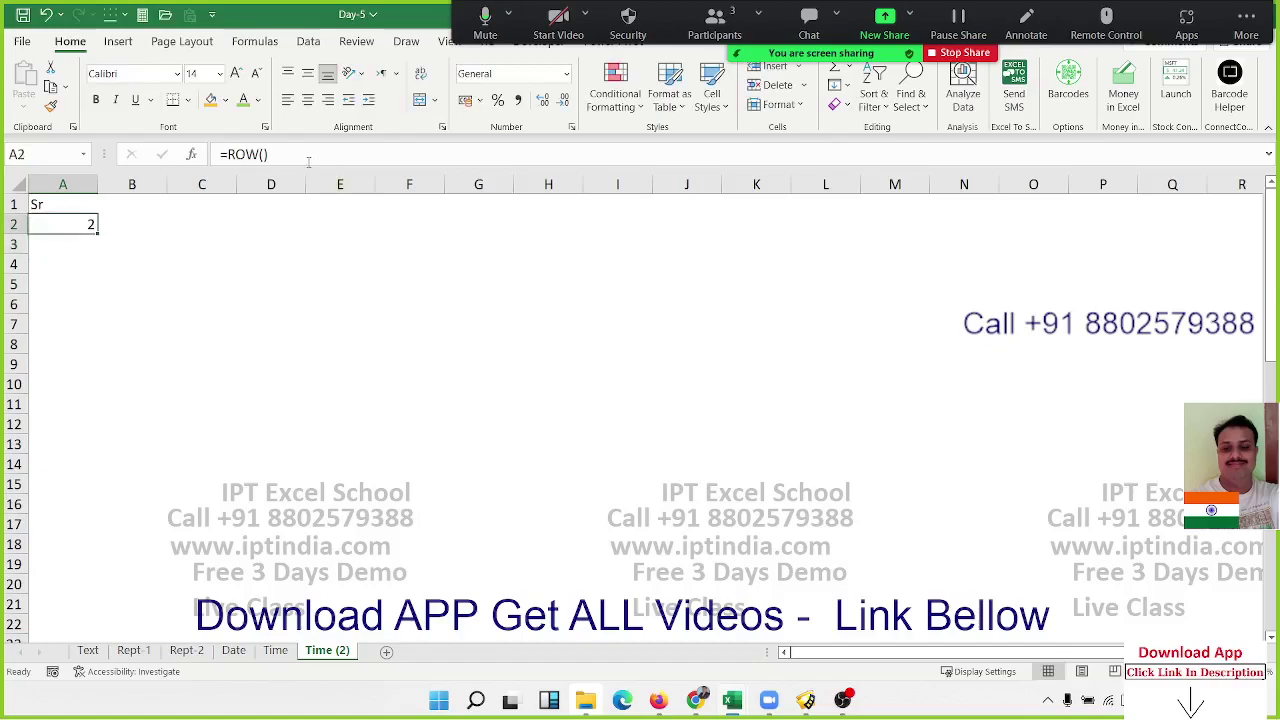
Change A2 to =ROW()-1 and fill it down to A14.
{"action": "left_click", "coordinate": [308, 160]}
{"action": "type", "text": "1"}
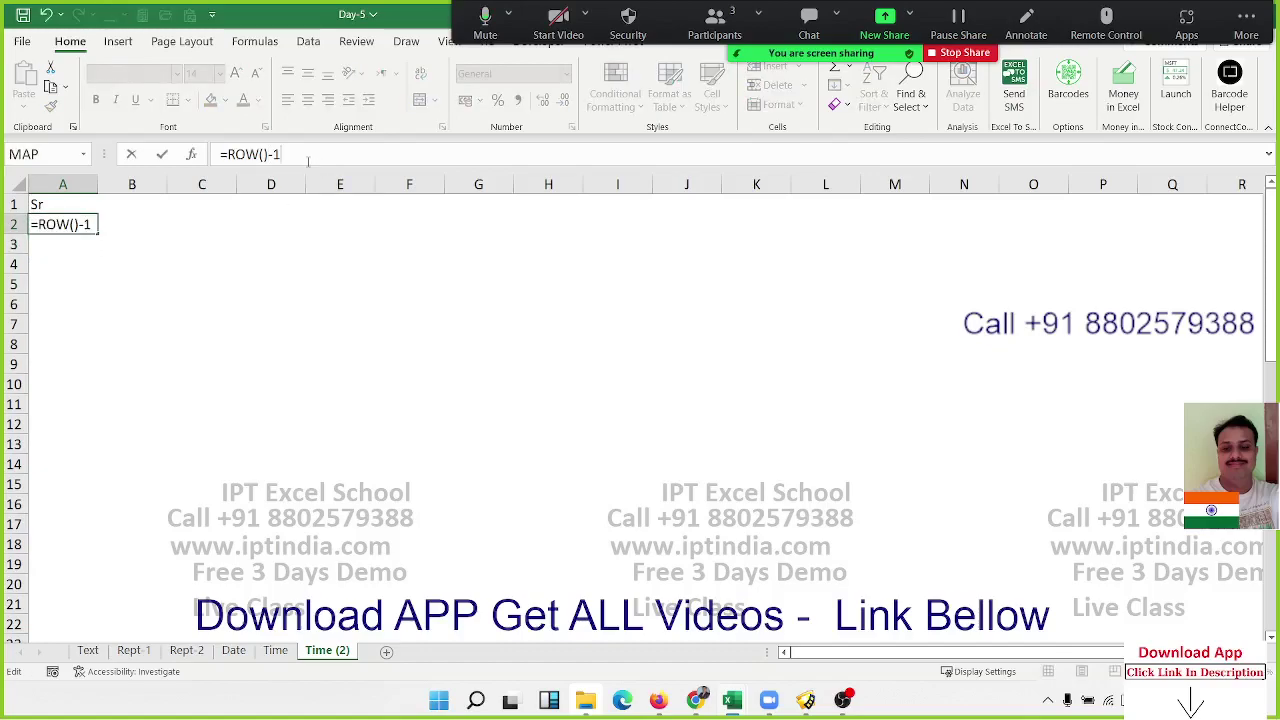
{"action": "key", "text": "ctrl+Return"}
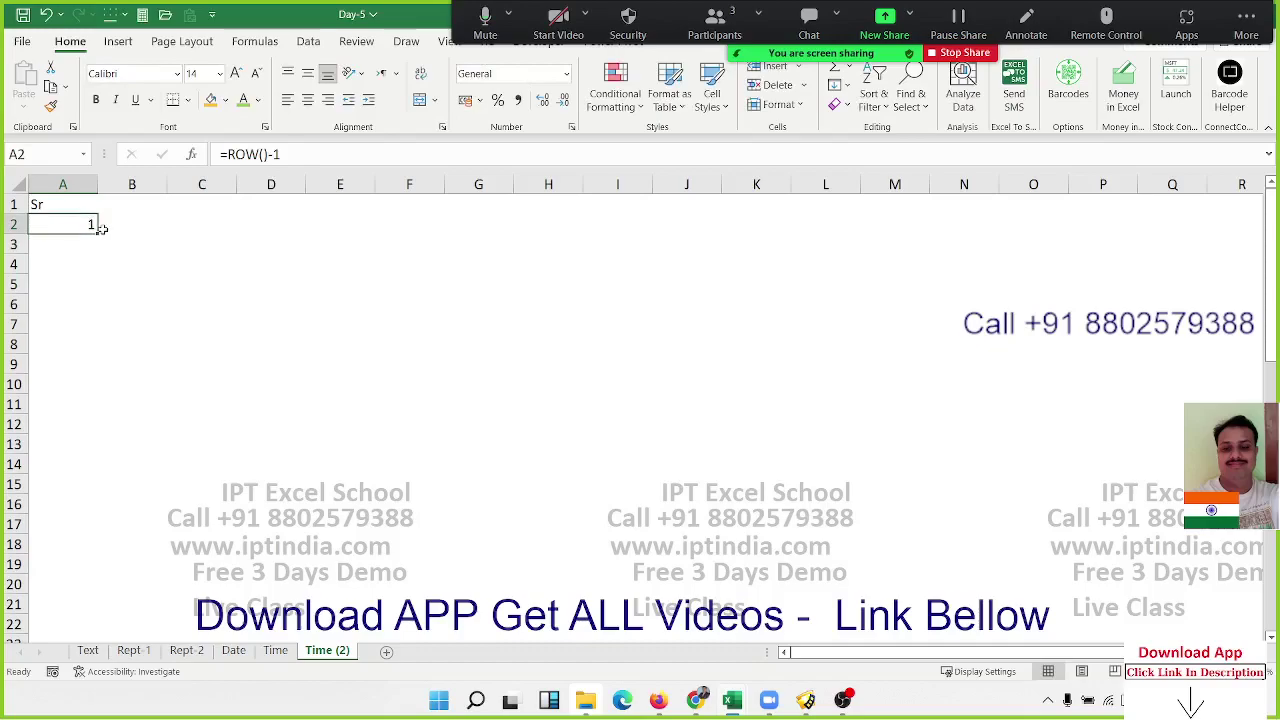
{"action": "left_click_drag", "start_coordinate": [100, 231], "coordinate": [82, 465]}
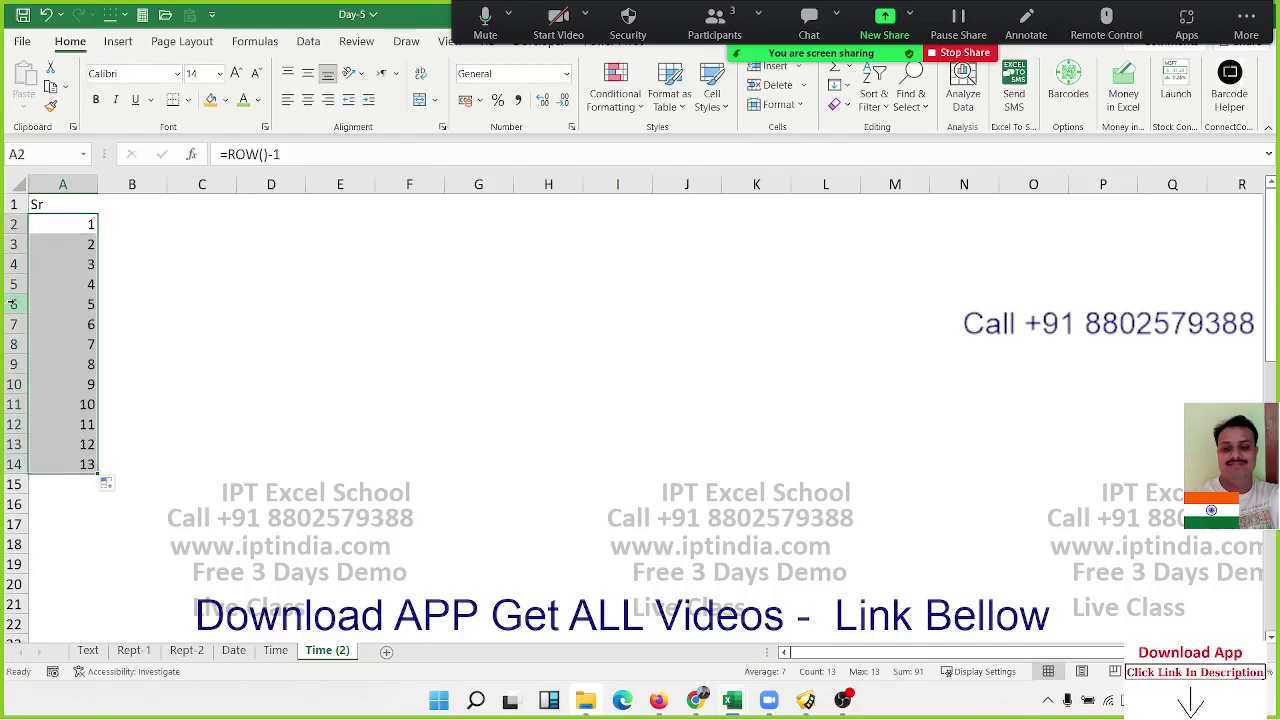
Delete rows 6 to 8 and confirm the Sr numbers stay consecutive 1 to 10.
{"action": "left_click_drag", "start_coordinate": [14, 300], "coordinate": [8, 344]}
{"action": "key", "text": "ctrl+minus"}
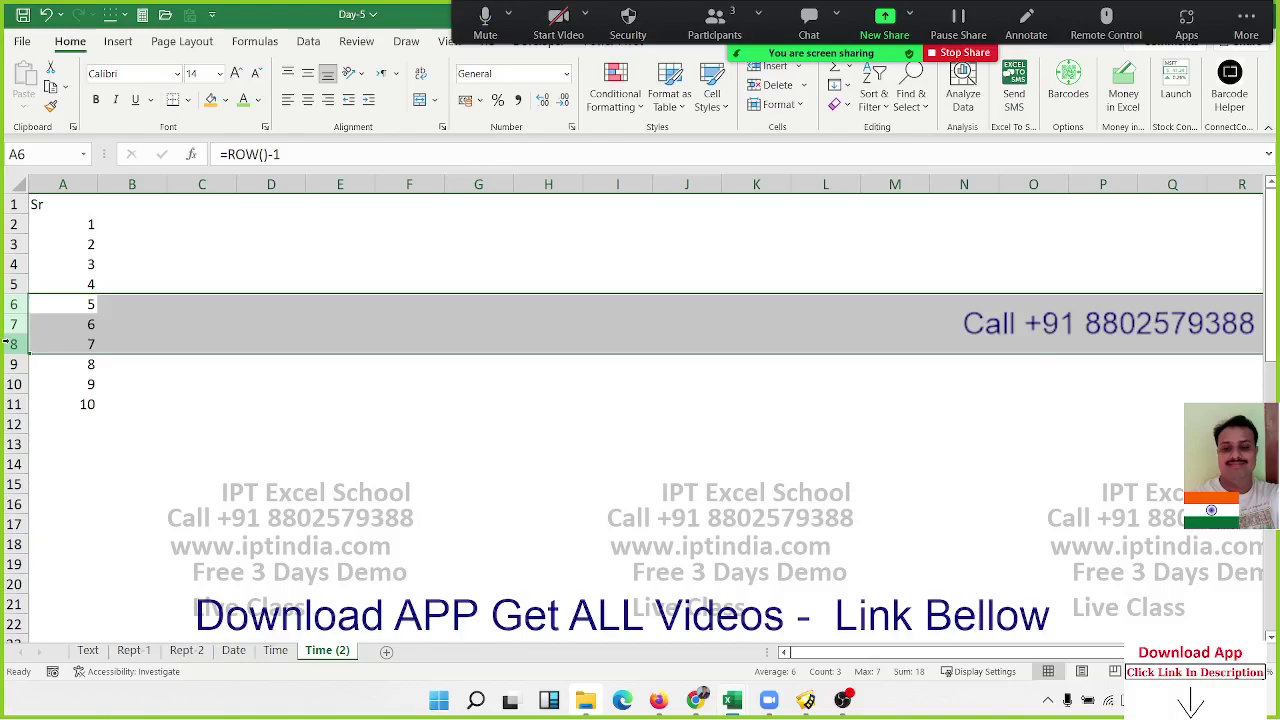
{"action": "key", "text": "Up"}
{"action": "key", "text": "Up"}
{"action": "key", "text": "Up"}
{"action": "key", "text": "Right"}
{"action": "key", "text": "Right"}
Enter 856 in C1, row 1 in D3, labels R and C, and column 3 in E3.
{"action": "key", "text": "Up"}
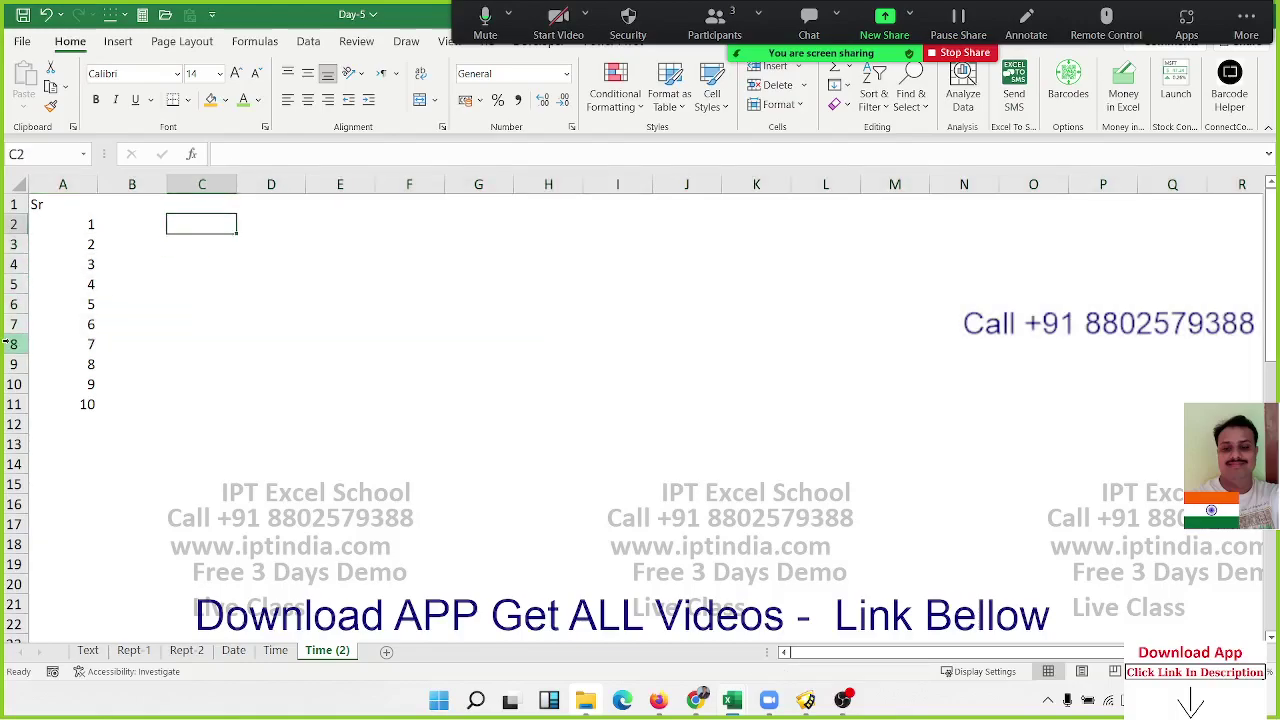
{"action": "key", "text": "Up"}
{"action": "type", "text": "856"}
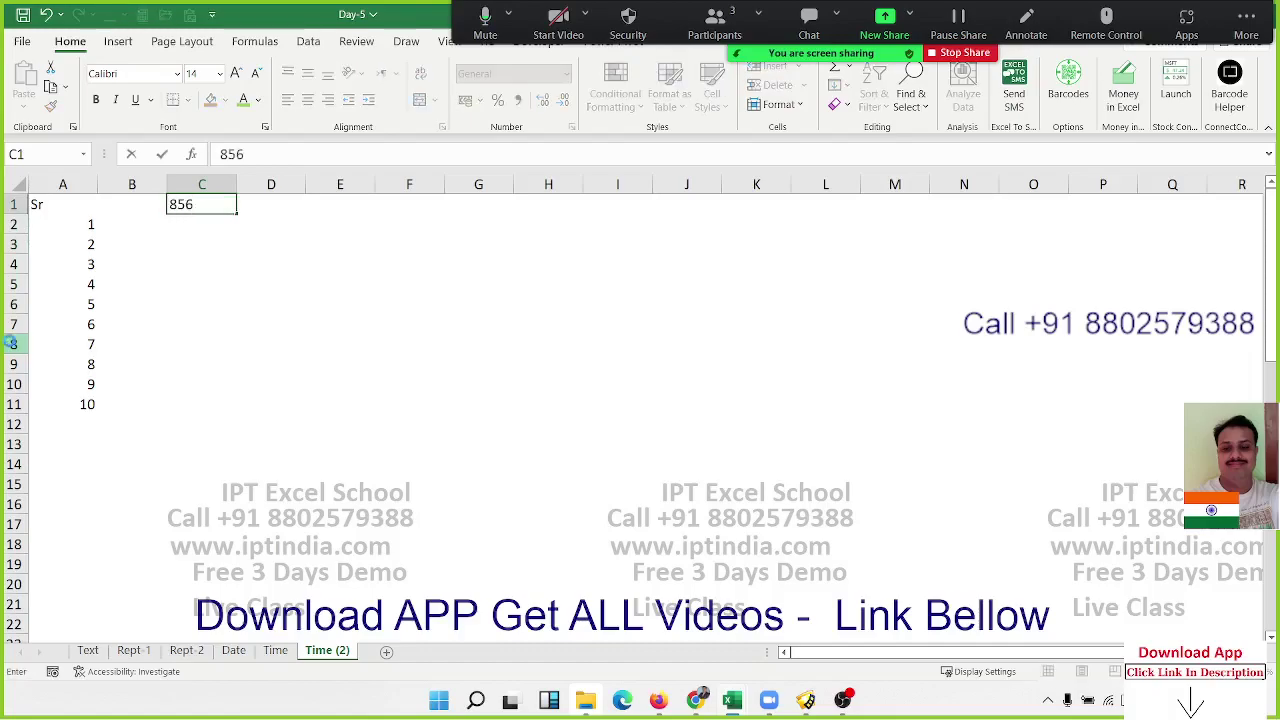
{"action": "key", "text": "Tab"}
{"action": "key", "text": "Down"}
{"action": "key", "text": "Down"}
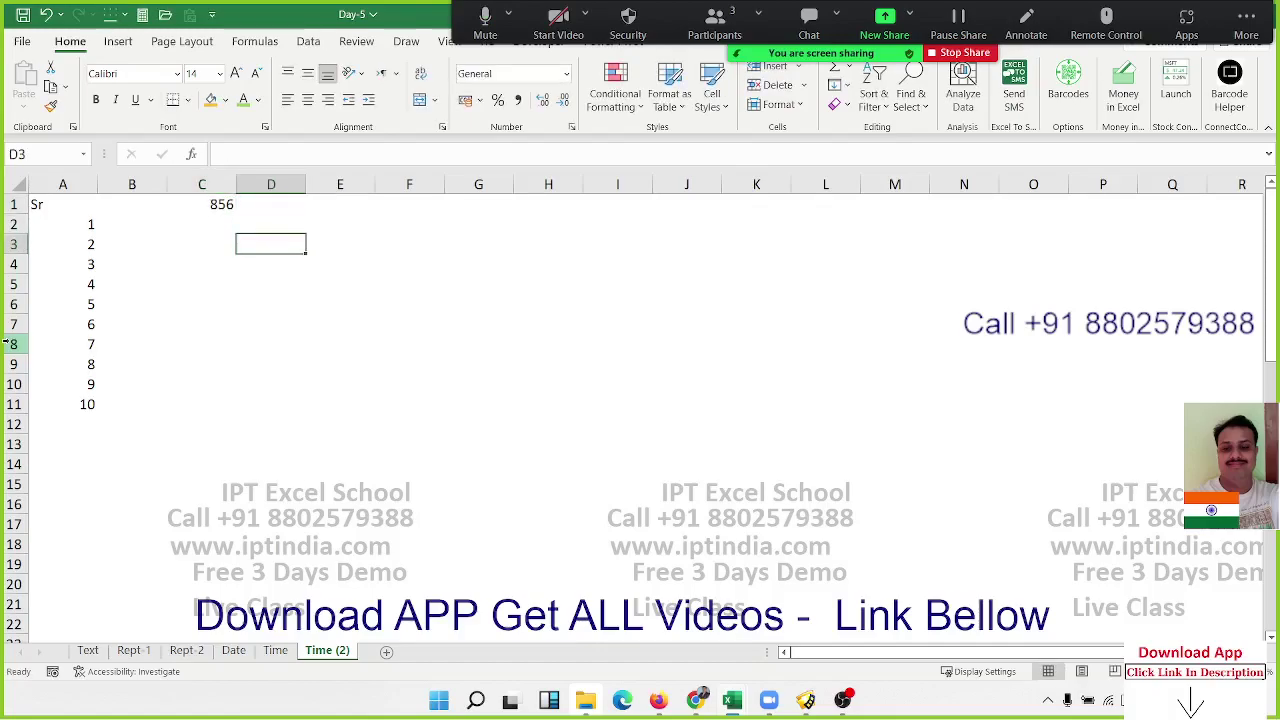
{"action": "type", "text": "1"}
{"action": "key", "text": "Up"}
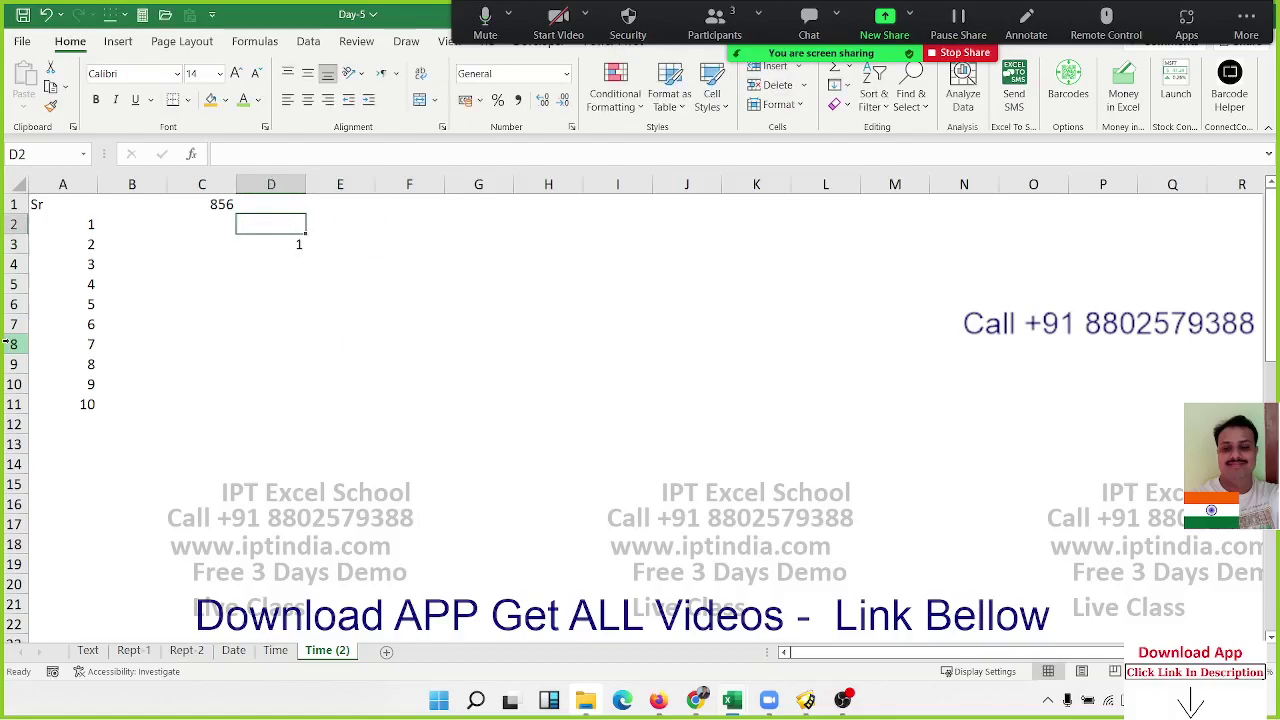
{"action": "type", "text": "R"}
{"action": "key", "text": "Tab"}
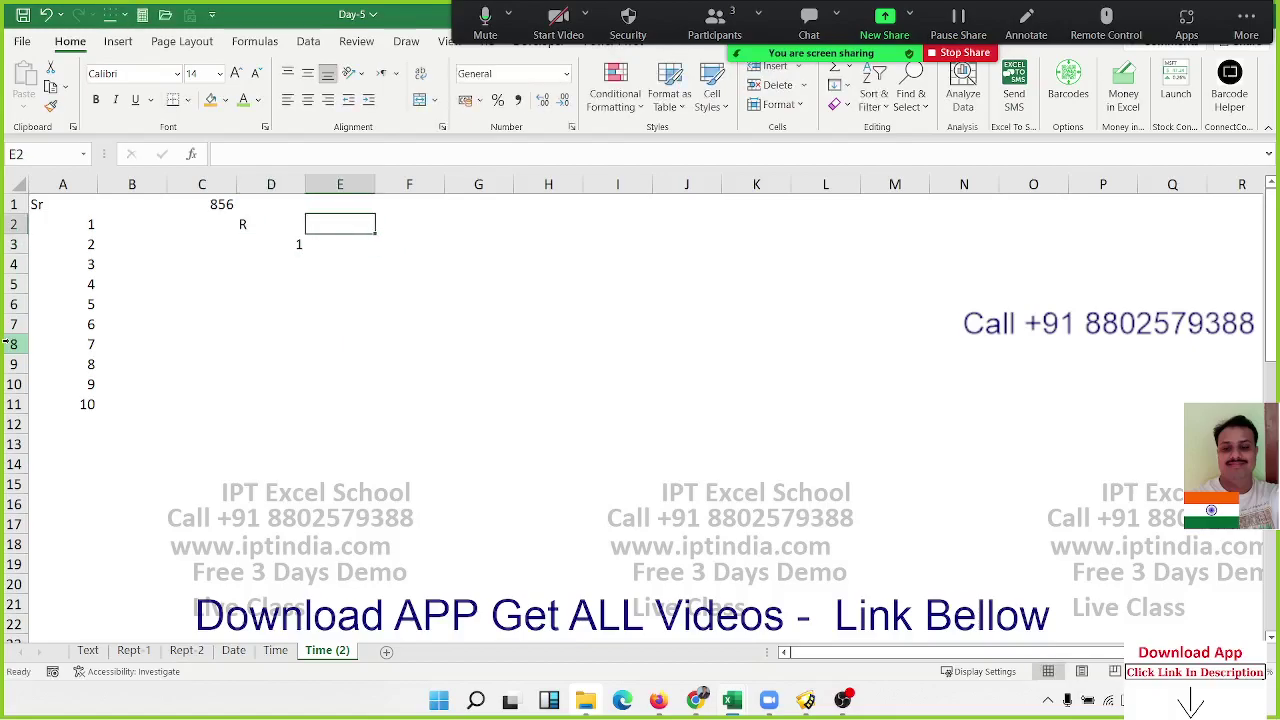
{"action": "type", "text": "C"}
{"action": "key", "text": "Return"}
{"action": "type", "text": "3"}
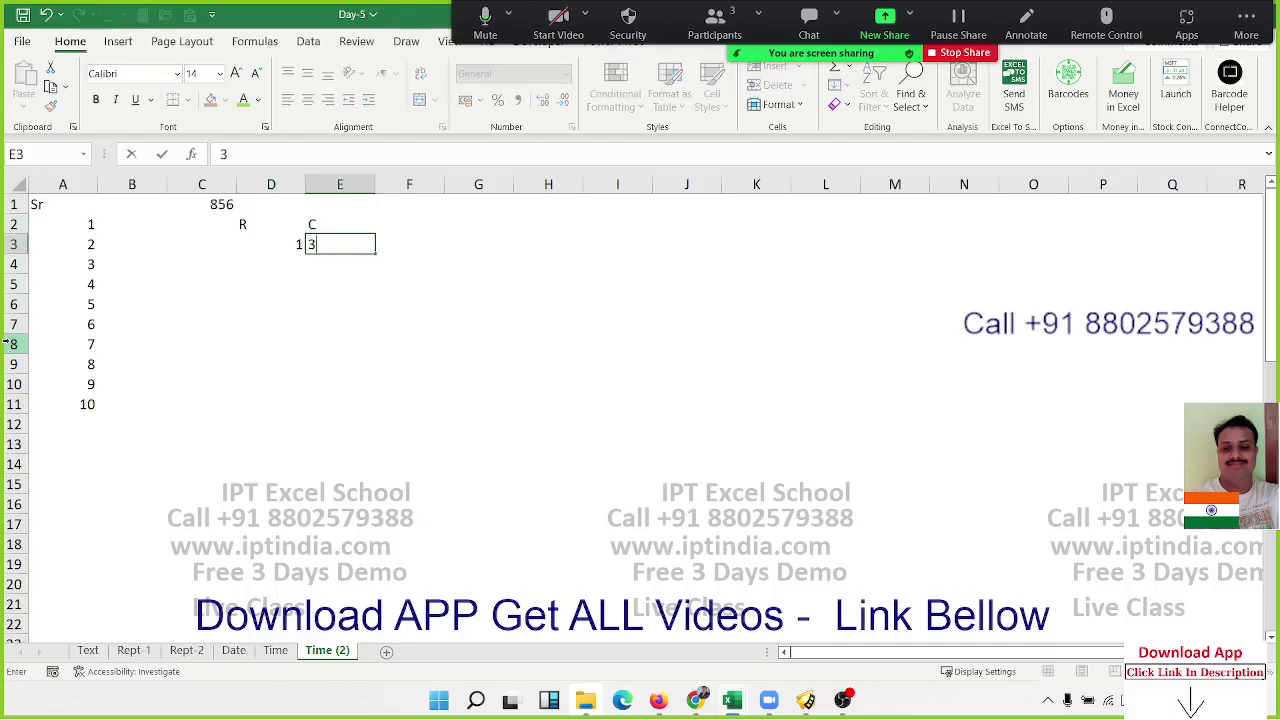
{"action": "key", "text": "Tab"}
Enter =ADDRESS(D3,E3) in F3 to produce the address $C$1.
{"action": "type", "text": "=ad"}
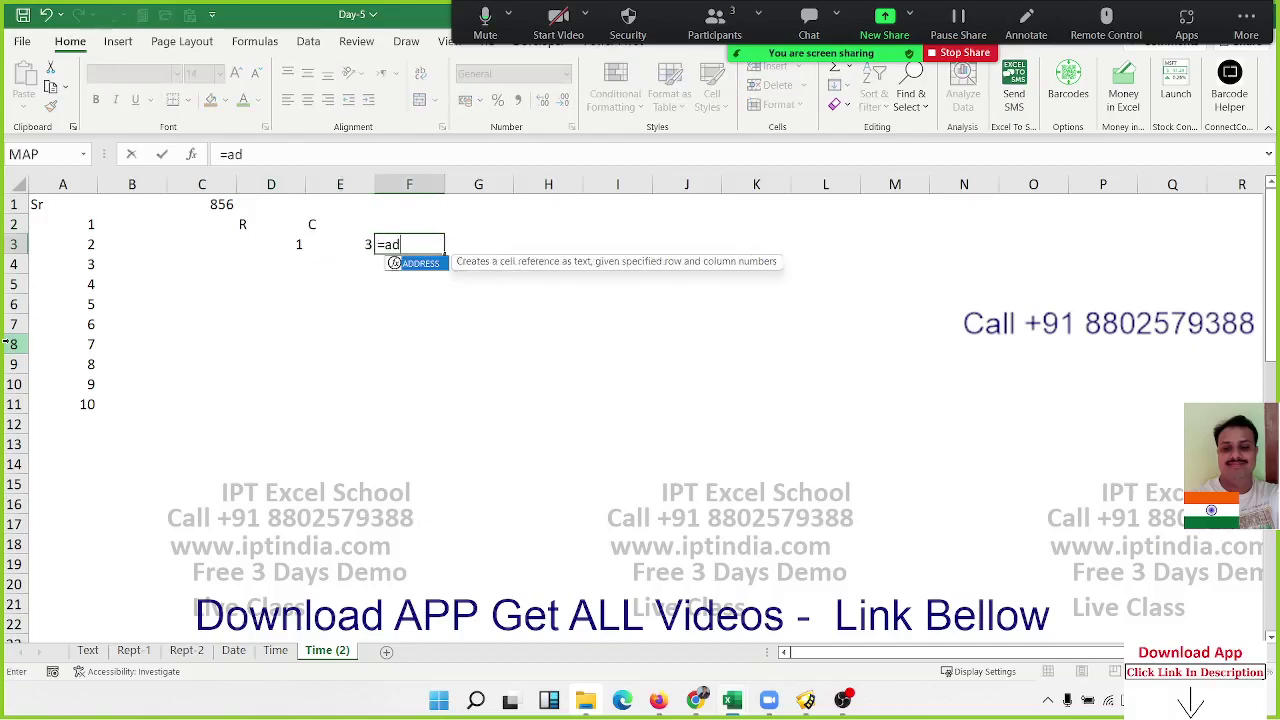
{"action": "key", "text": "Tab"}
{"action": "key", "text": "Left"}
{"action": "key", "text": "Left"}
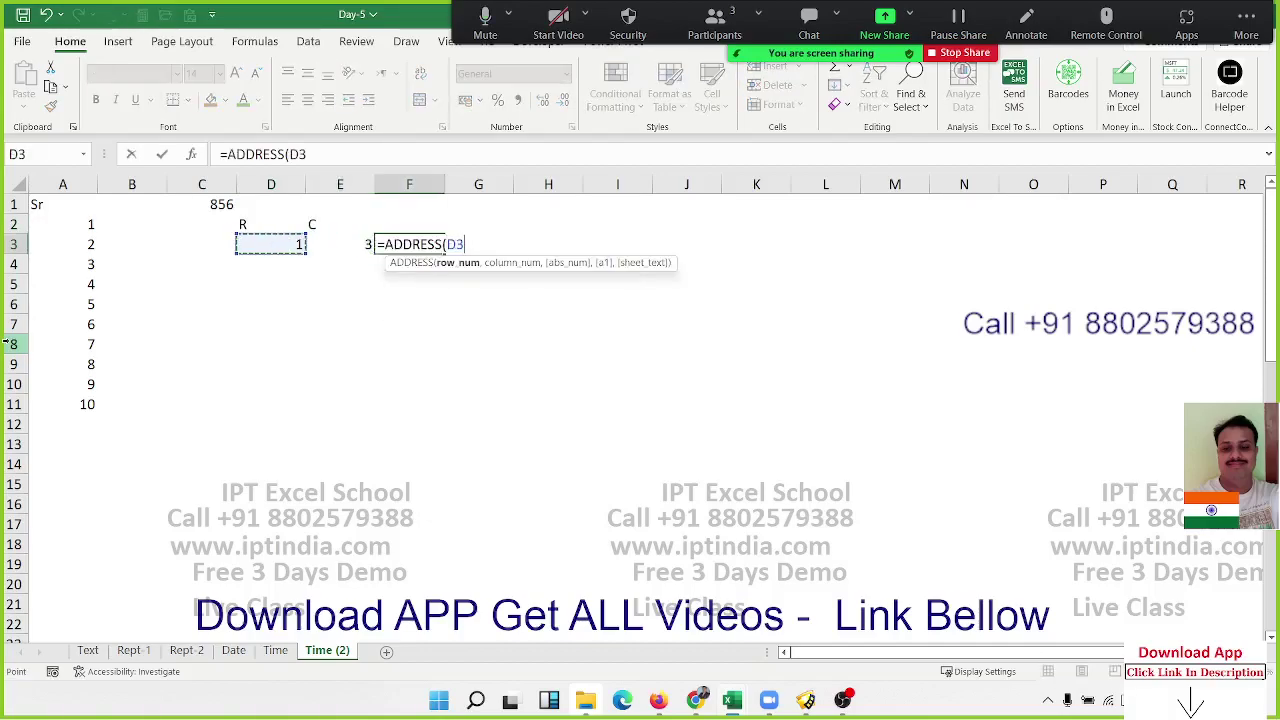
{"action": "type", "text": ","}
{"action": "key", "text": "Left"}
{"action": "type", "text": ")"}
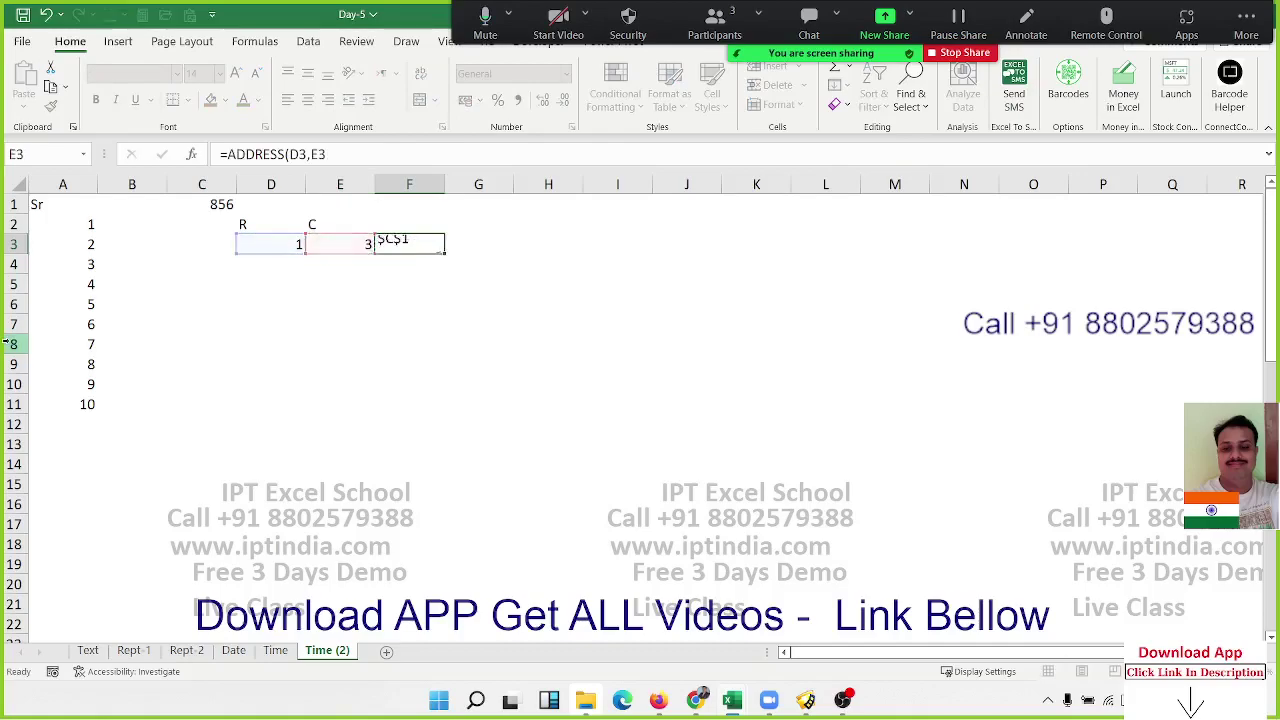
{"action": "key", "text": "Return"}
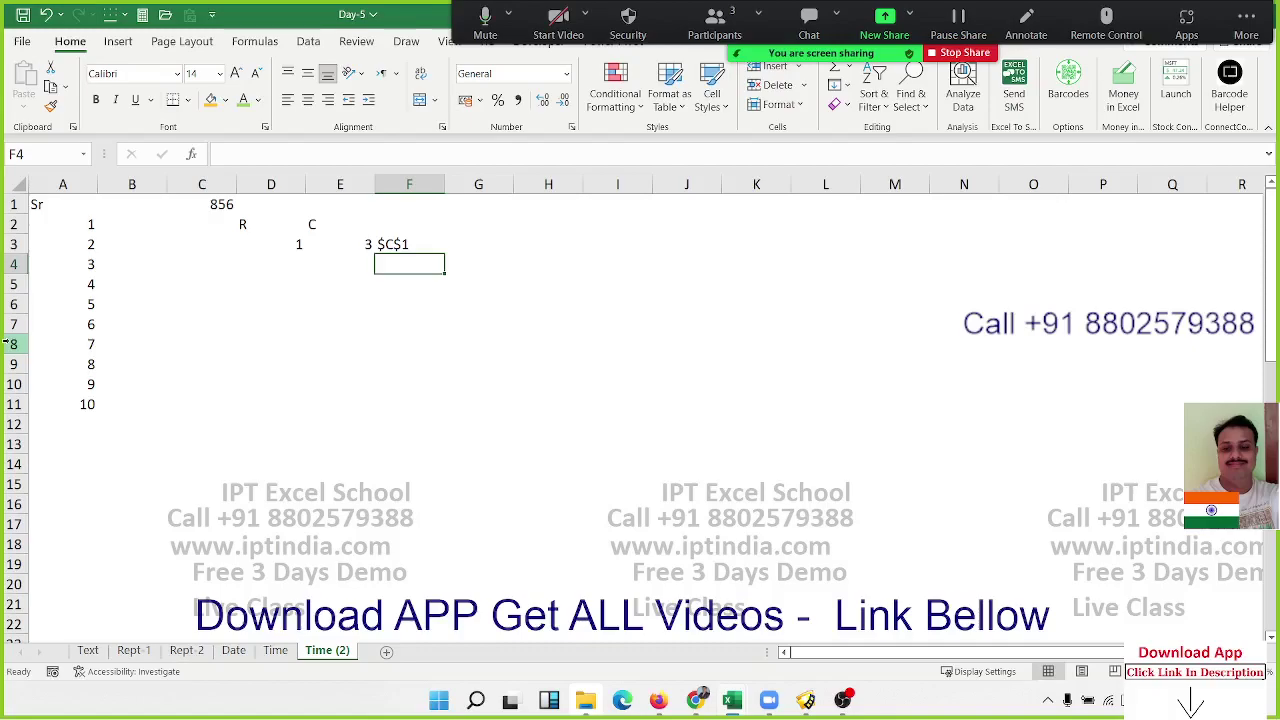
Enter =INDIRECT(F3) in G3 so it returns 856 from C1.
{"action": "key", "text": "Up"}
{"action": "key", "text": "Right"}
{"action": "type", "text": "=i"}
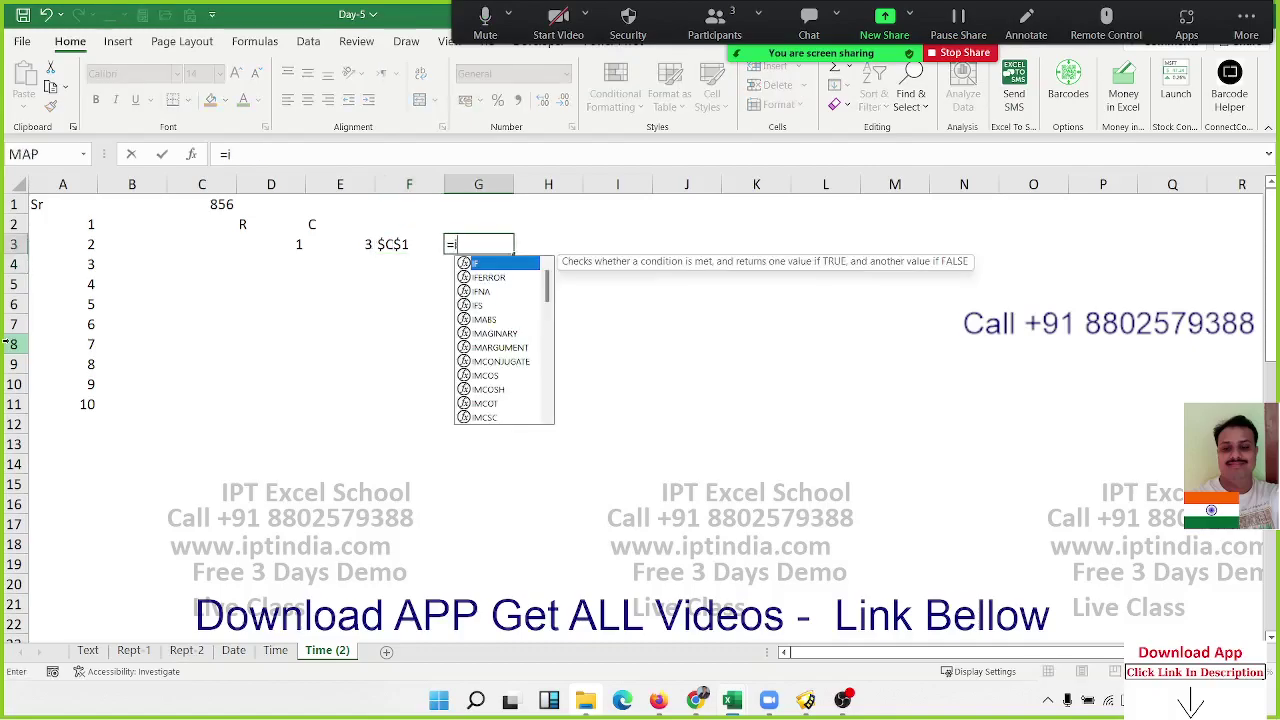
{"action": "type", "text": "nd"}
{"action": "key", "text": "Down"}
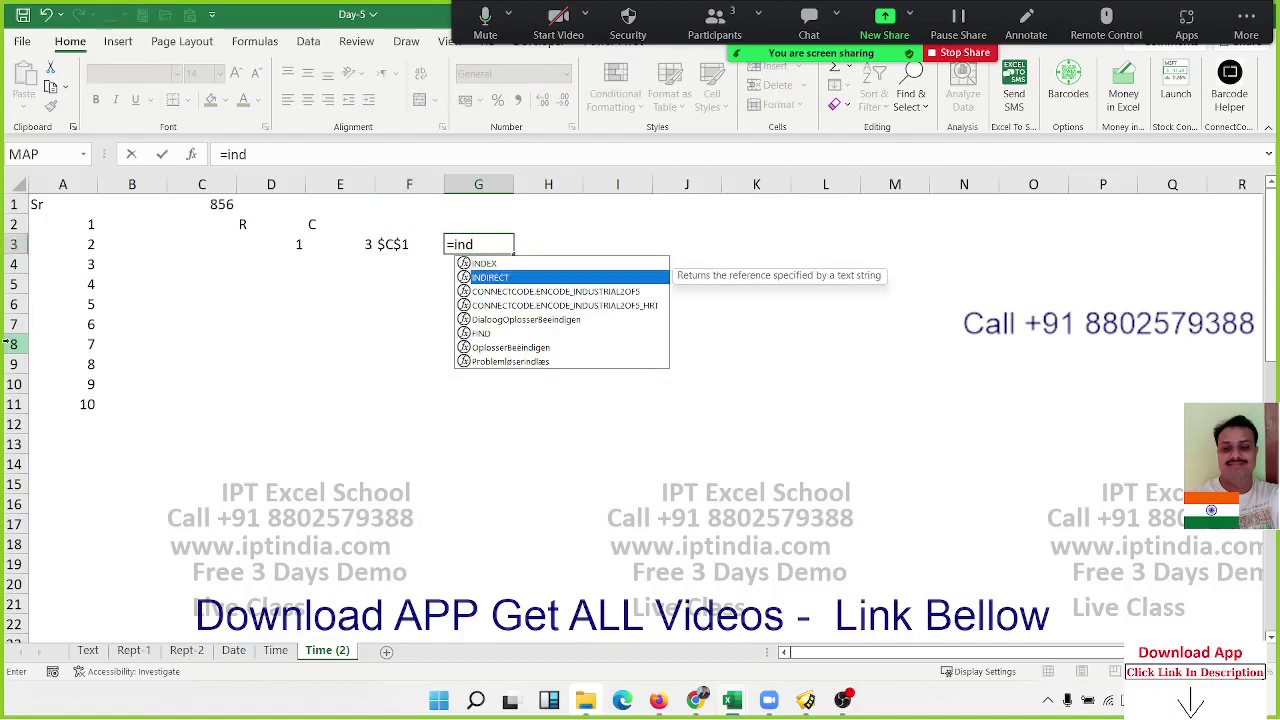
{"action": "key", "text": "Tab"}
{"action": "key", "text": "Left"}
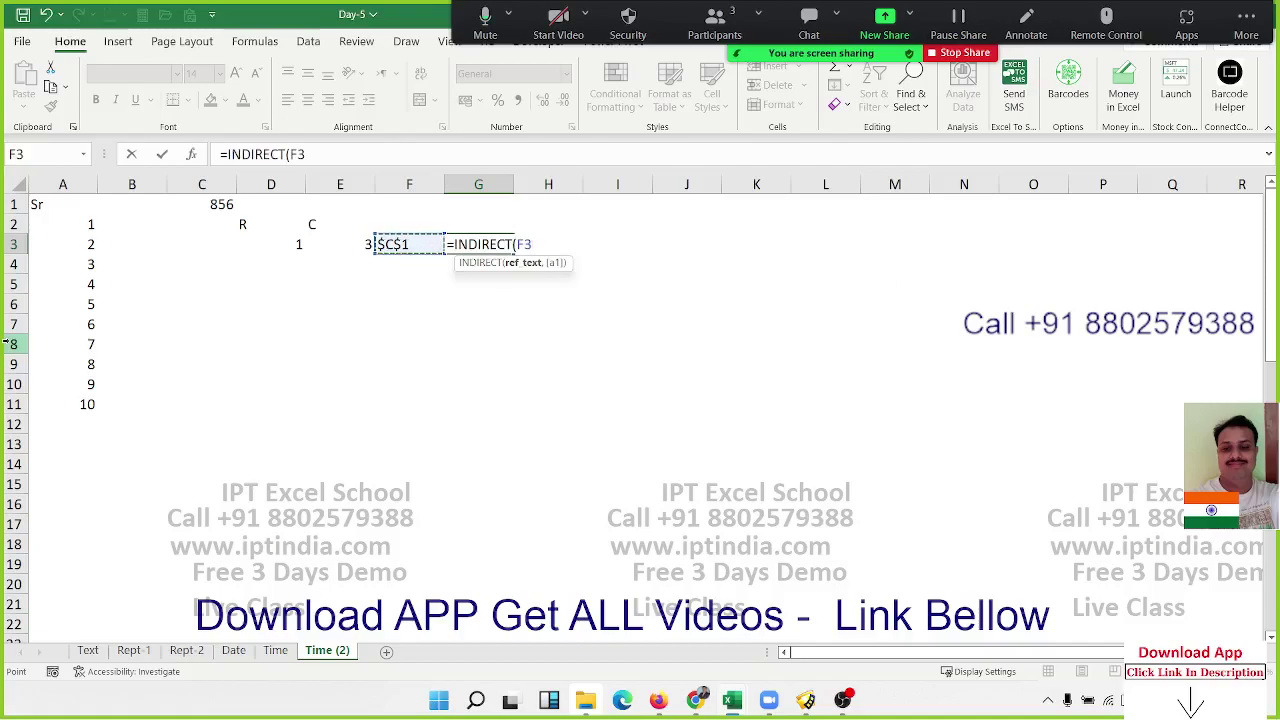
{"action": "key", "text": "Return"}
{"action": "key", "text": "Up"}
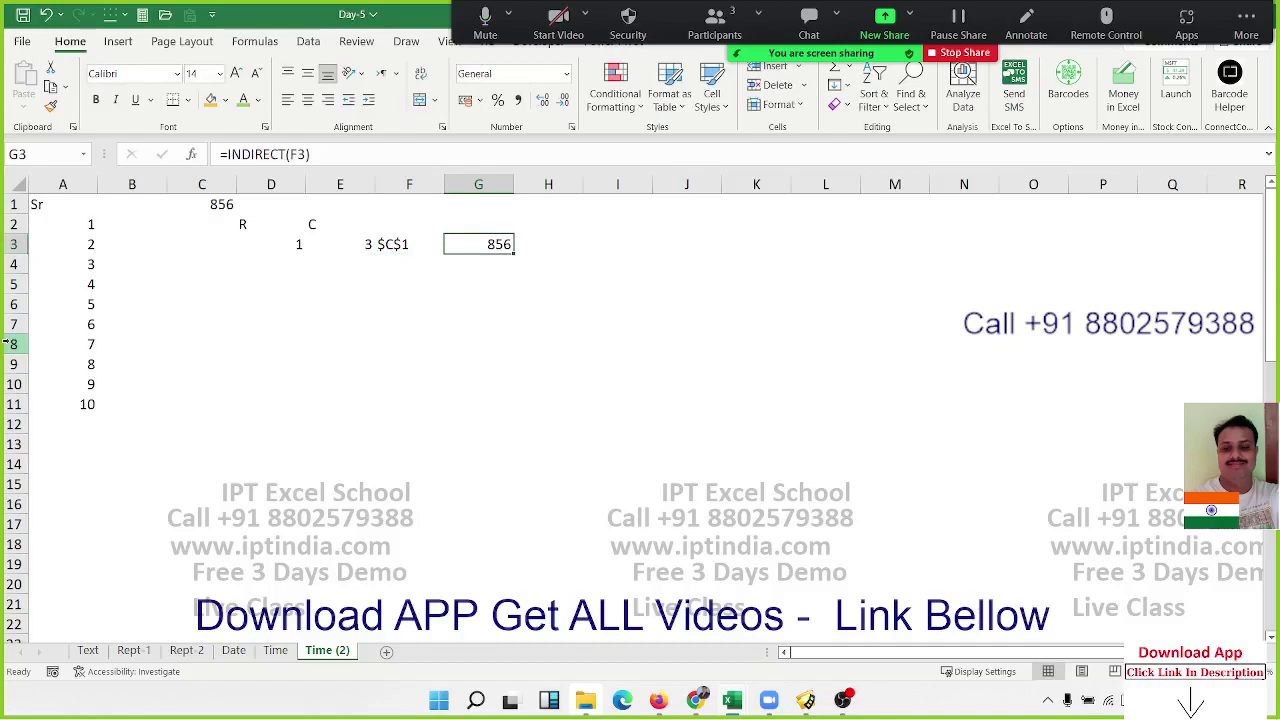
Rename the sheet to Ref-1 and clear all its contents.
{"action": "right_click", "coordinate": [338, 650]}
{"action": "type", "text": "R"}
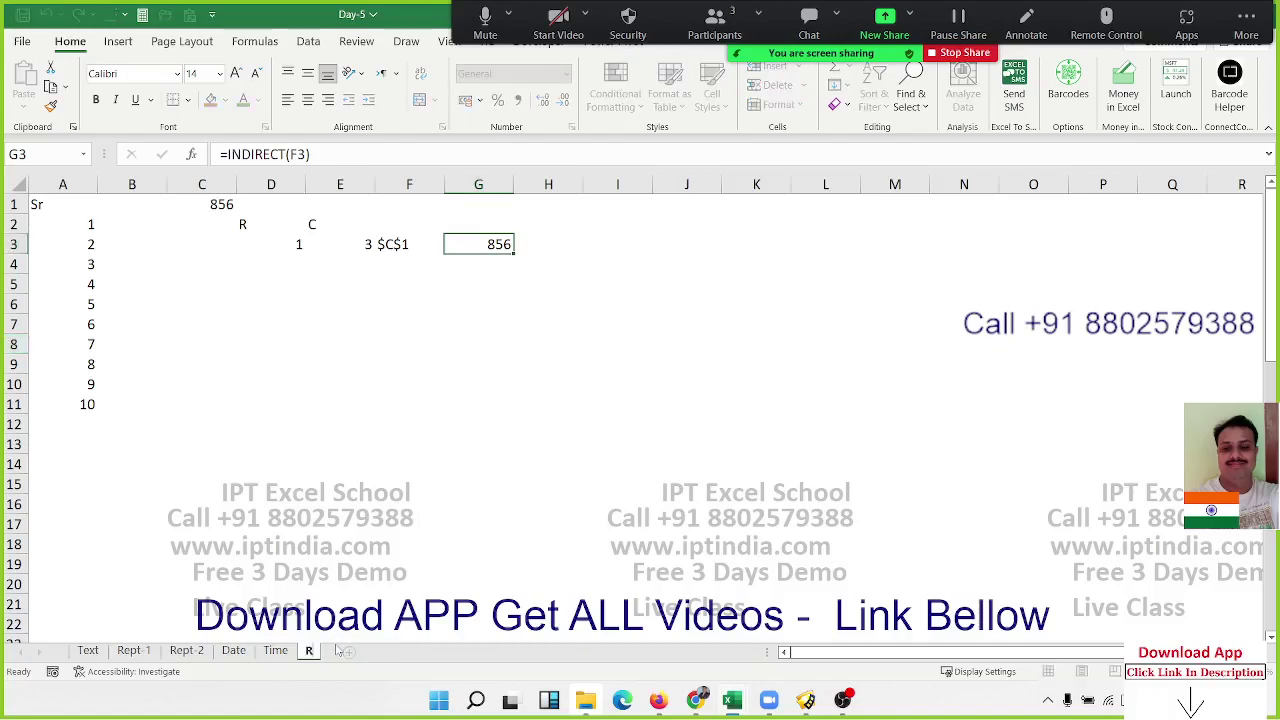
{"action": "type", "text": "ef-"}
{"action": "type", "text": "1"}
{"action": "key", "text": "Return"}
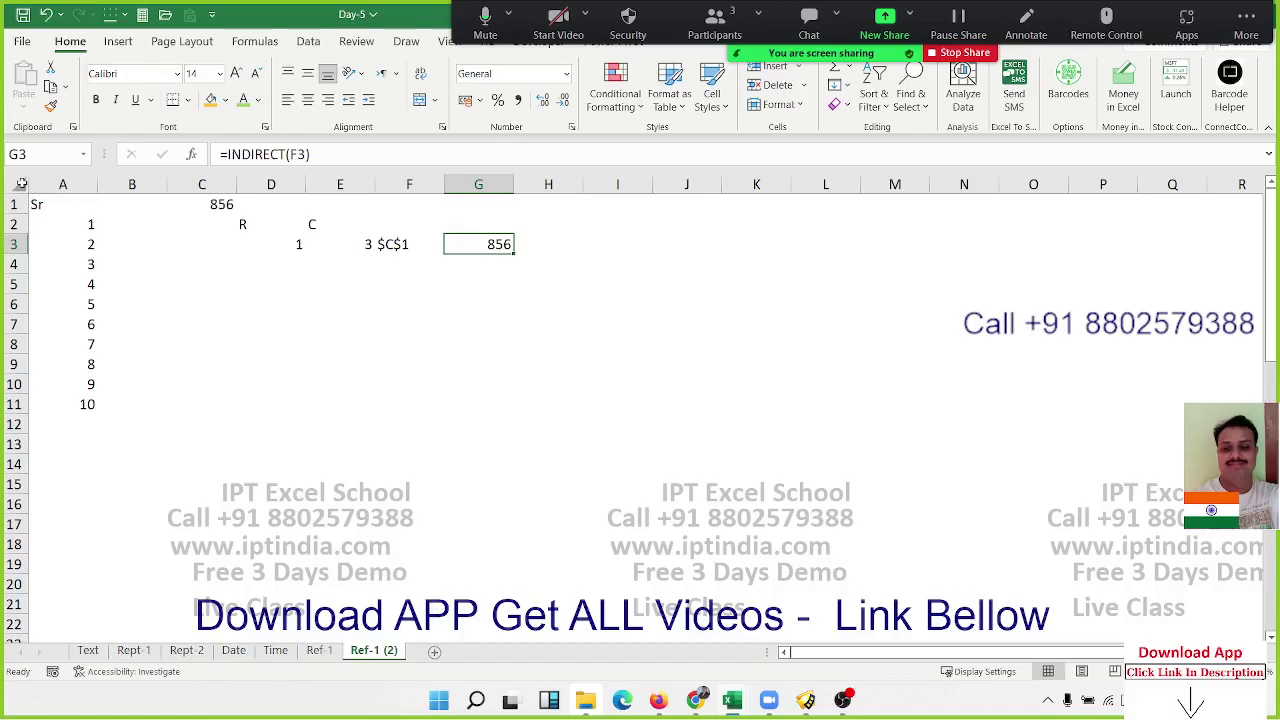
{"action": "left_click", "coordinate": [20, 184]}
{"action": "key", "text": "Delete"}
{"action": "key", "text": "Down"}
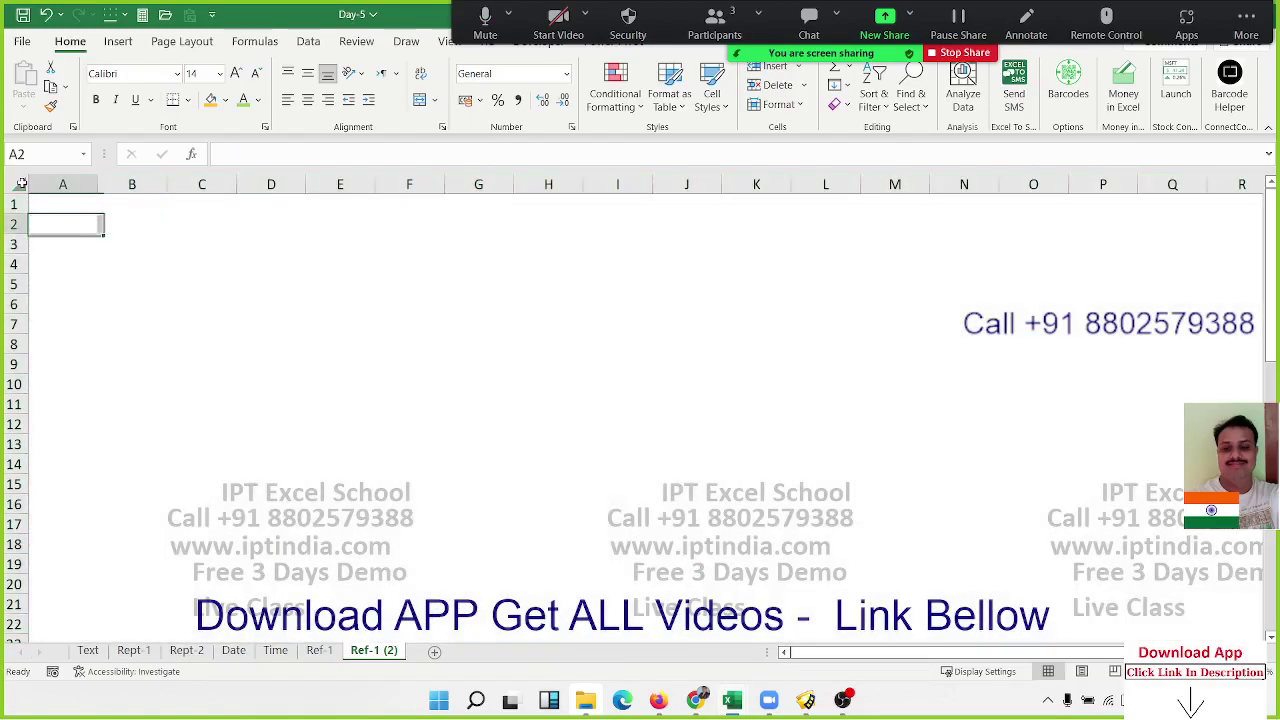
{"action": "key", "text": "Up"}
Put a Name heading in A1 and fill names from Puja down to Indu.
{"action": "type", "text": "Mon"}
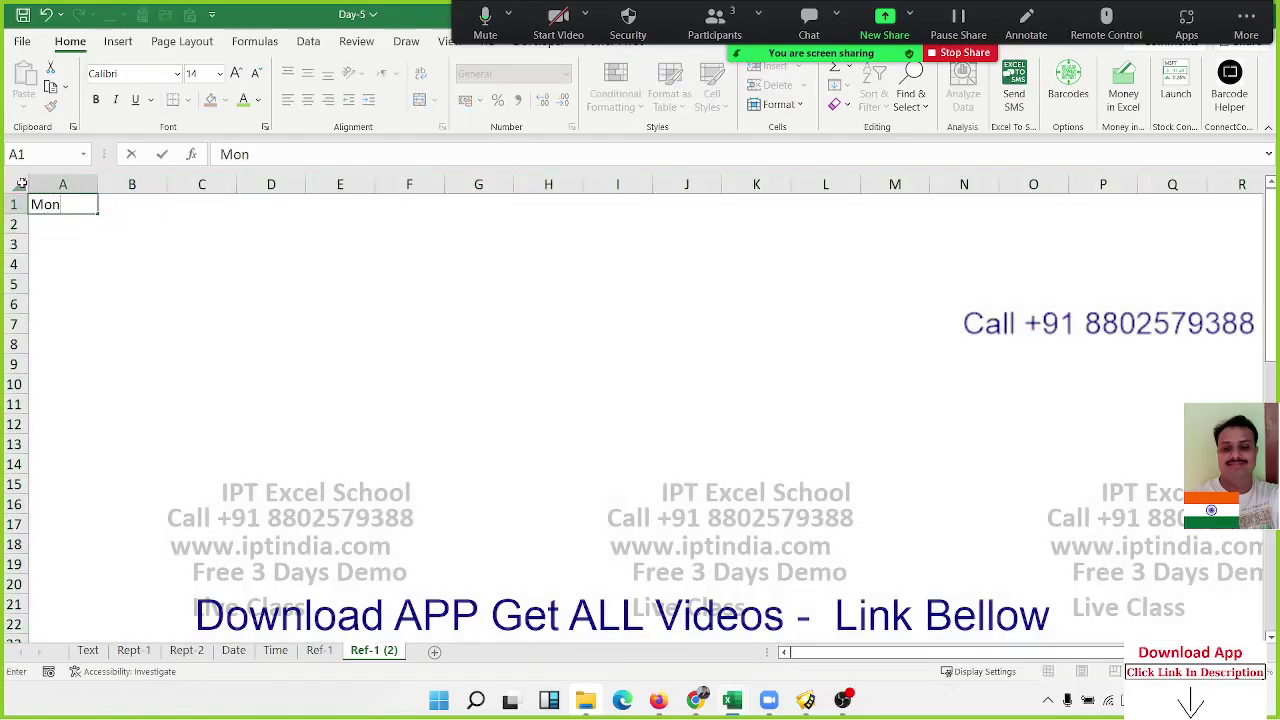
{"action": "key", "text": "BackSpace"}
{"action": "key", "text": "BackSpace"}
{"action": "key", "text": "BackSpace"}
{"action": "type", "text": "Name"}
{"action": "key", "text": "Return"}
{"action": "type", "text": "P"}
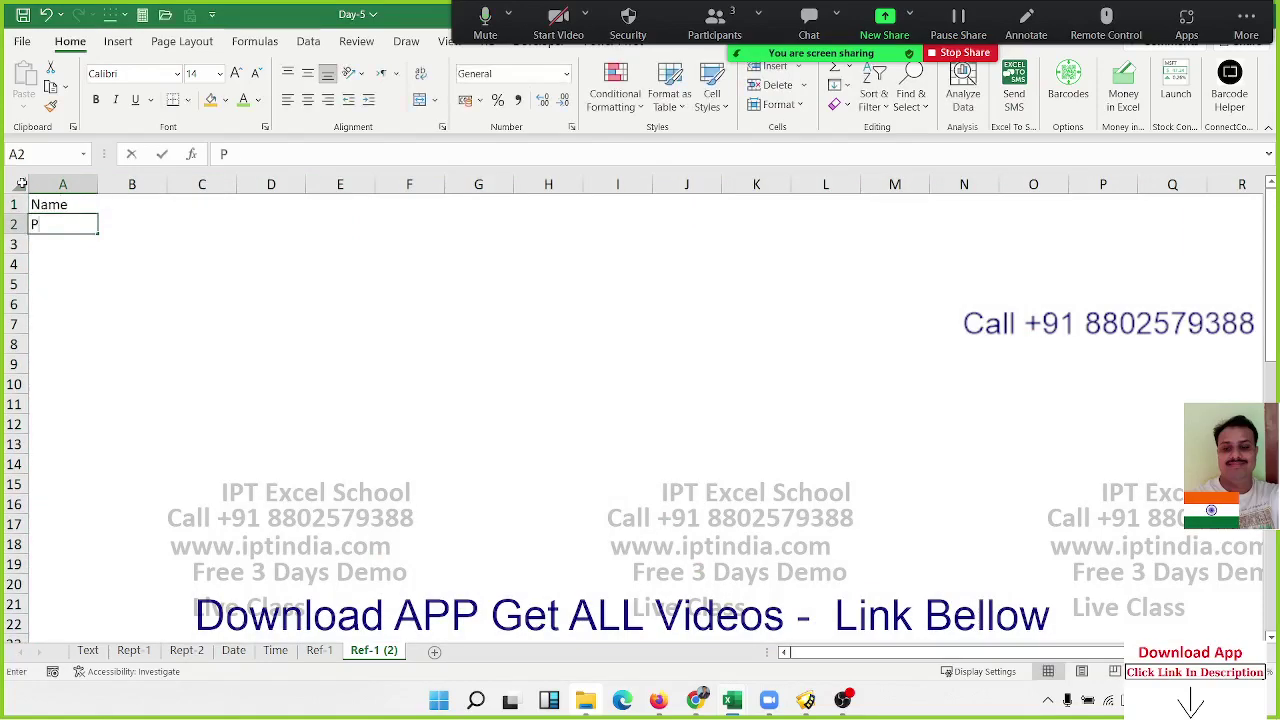
{"action": "type", "text": "uja"}
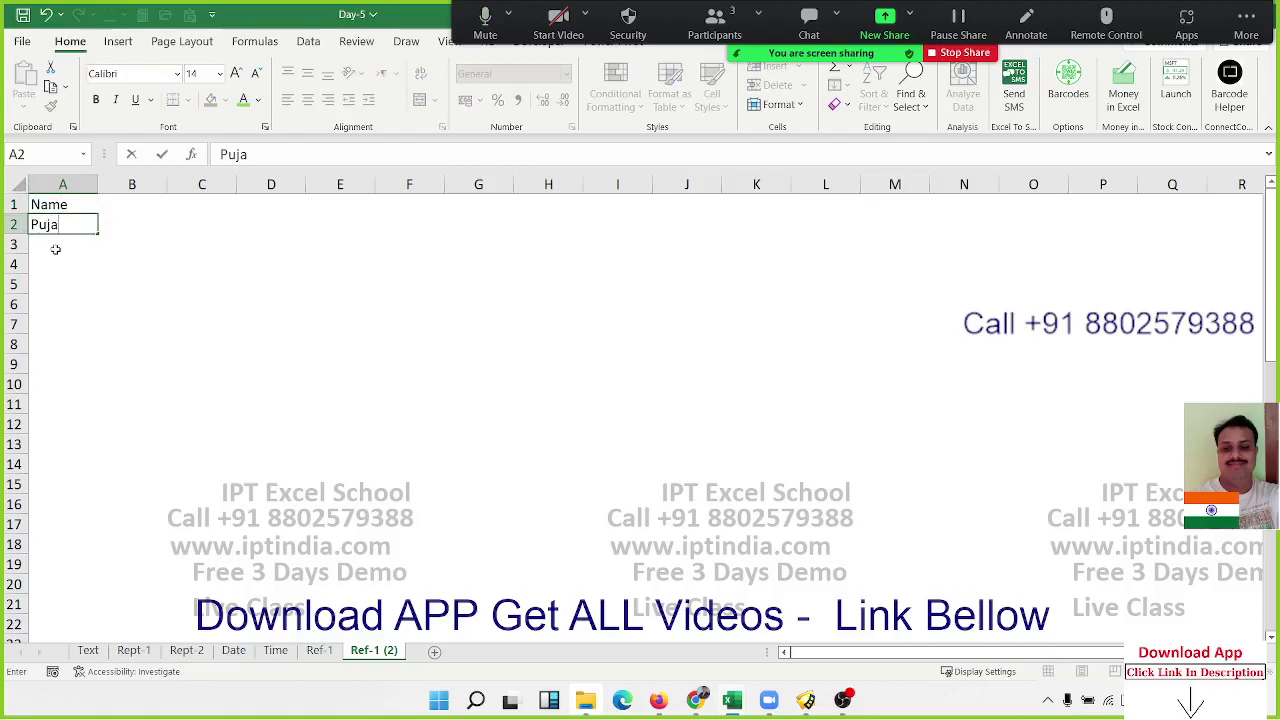
{"action": "key", "text": "Return"}
{"action": "left_click", "coordinate": [84, 232]}
{"action": "left_click_drag", "start_coordinate": [97, 234], "coordinate": [84, 328]}
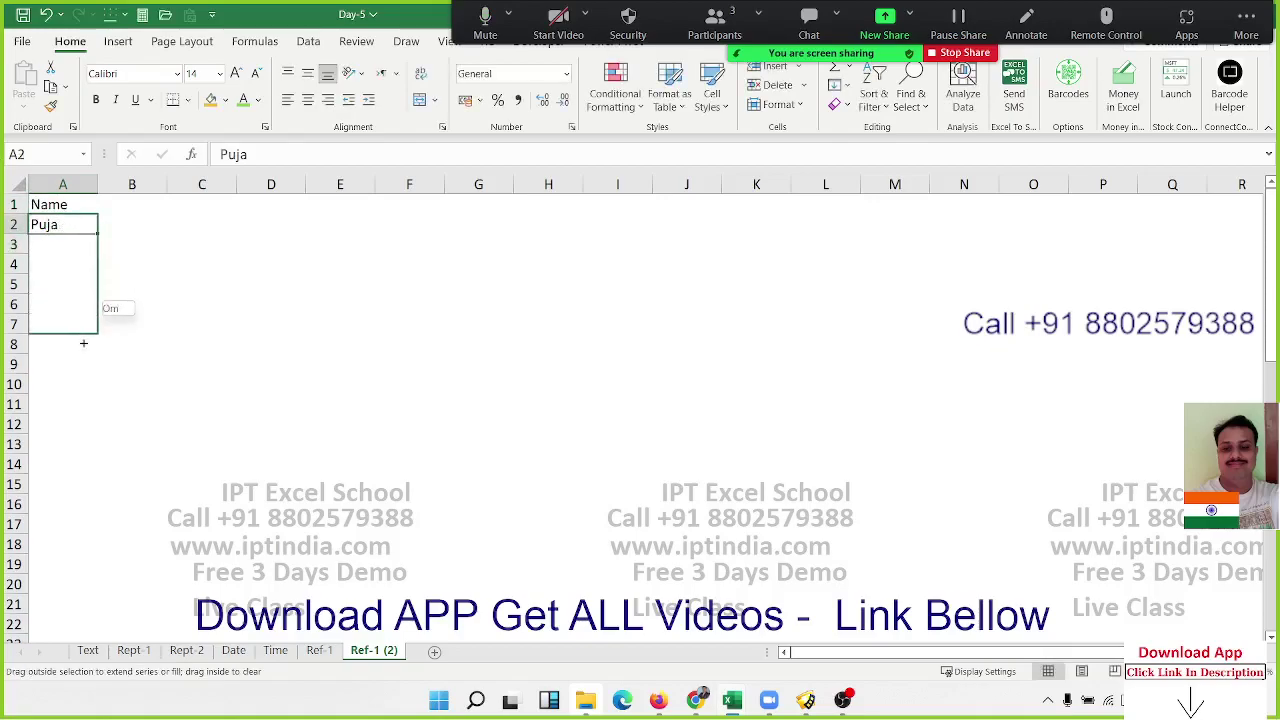
{"action": "left_click_drag", "start_coordinate": [84, 343], "coordinate": [84, 350]}
Fill month headings JAN through DEC across row 1 starting at B1.
{"action": "left_click", "coordinate": [125, 222]}
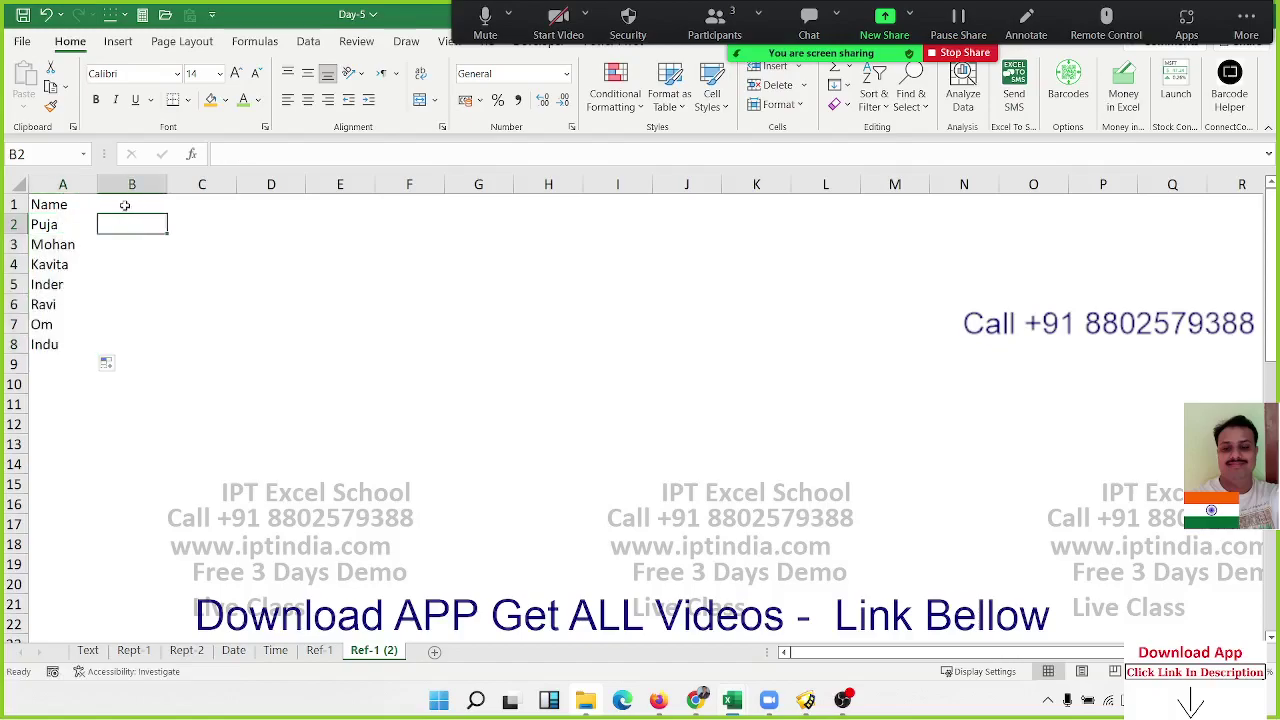
{"action": "left_click", "coordinate": [125, 204]}
{"action": "type", "text": "JAN"}
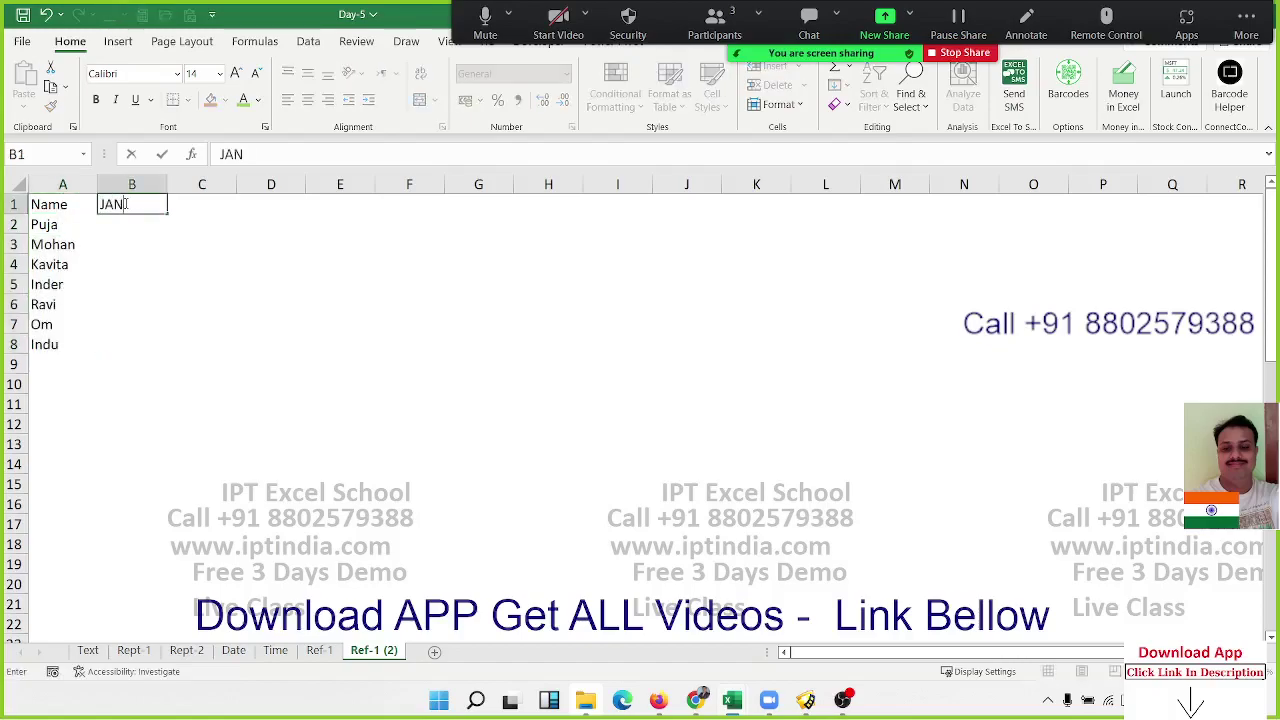
{"action": "key", "text": "Return"}
{"action": "left_click", "coordinate": [125, 204]}
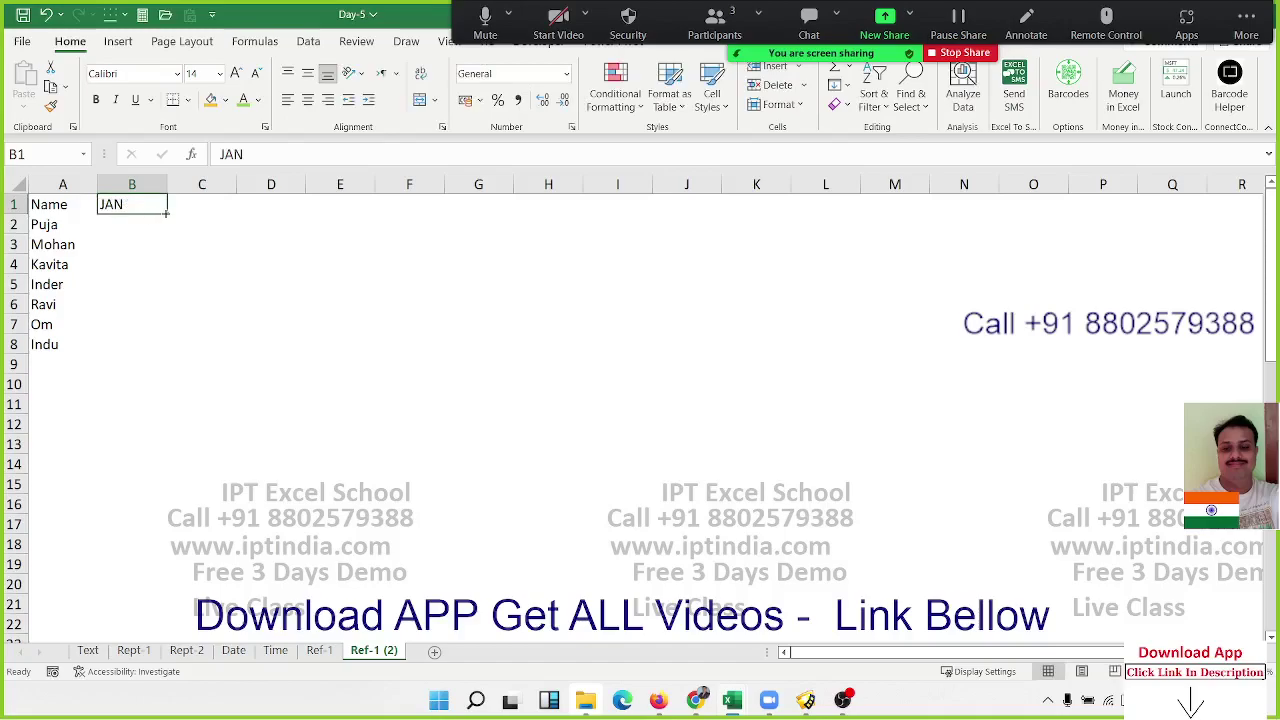
{"action": "left_click_drag", "start_coordinate": [167, 213], "coordinate": [1064, 221]}
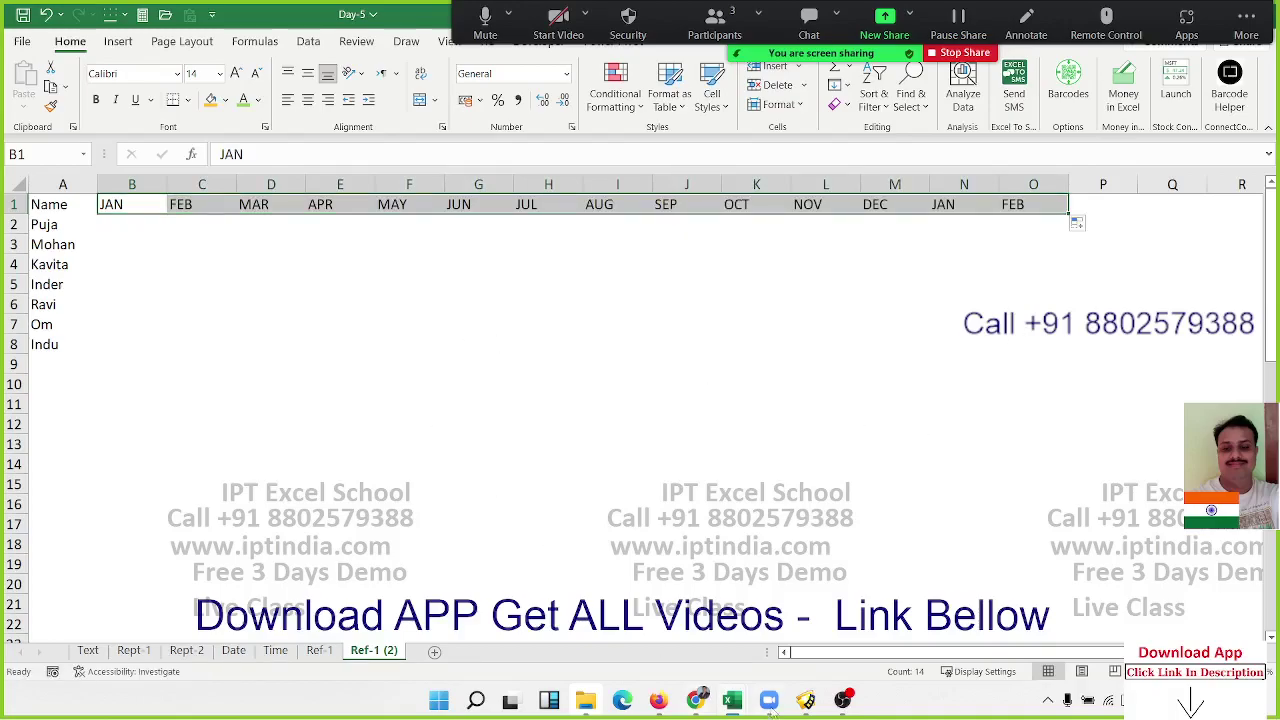
{"action": "left_click", "coordinate": [843, 700]}
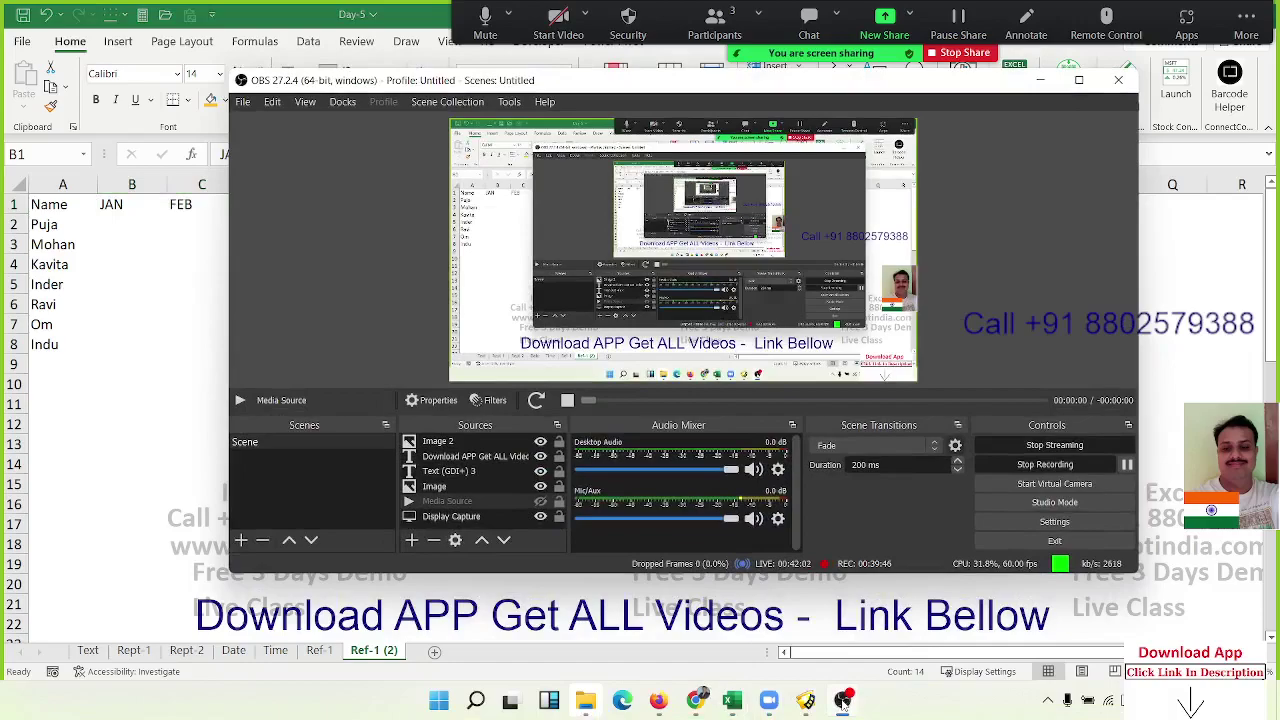
{"action": "left_click", "coordinate": [843, 700]}
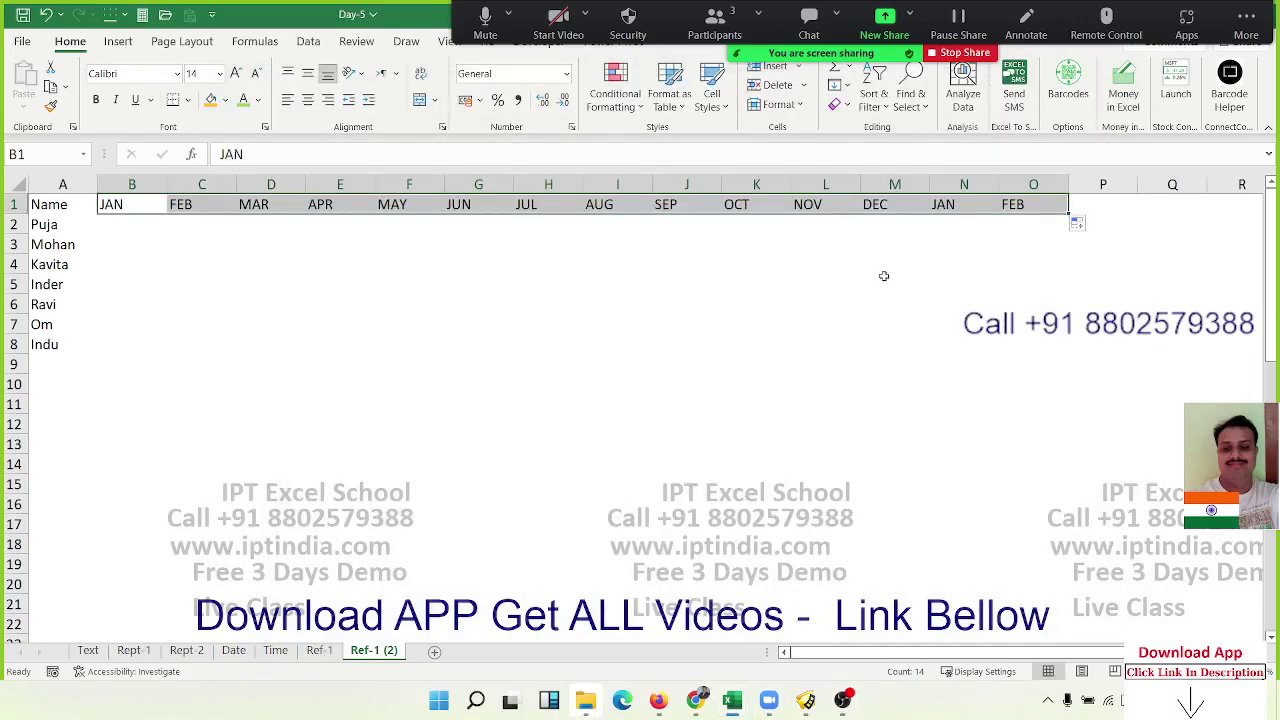
{"action": "left_click_drag", "start_coordinate": [915, 205], "coordinate": [999, 208]}
Fill B2:M8 with =RANDBETWEEN(10,90) marks for every name and month.
{"action": "key", "text": "ctrl+Home"}
{"action": "key", "text": "Right"}
{"action": "key", "text": "Down"}
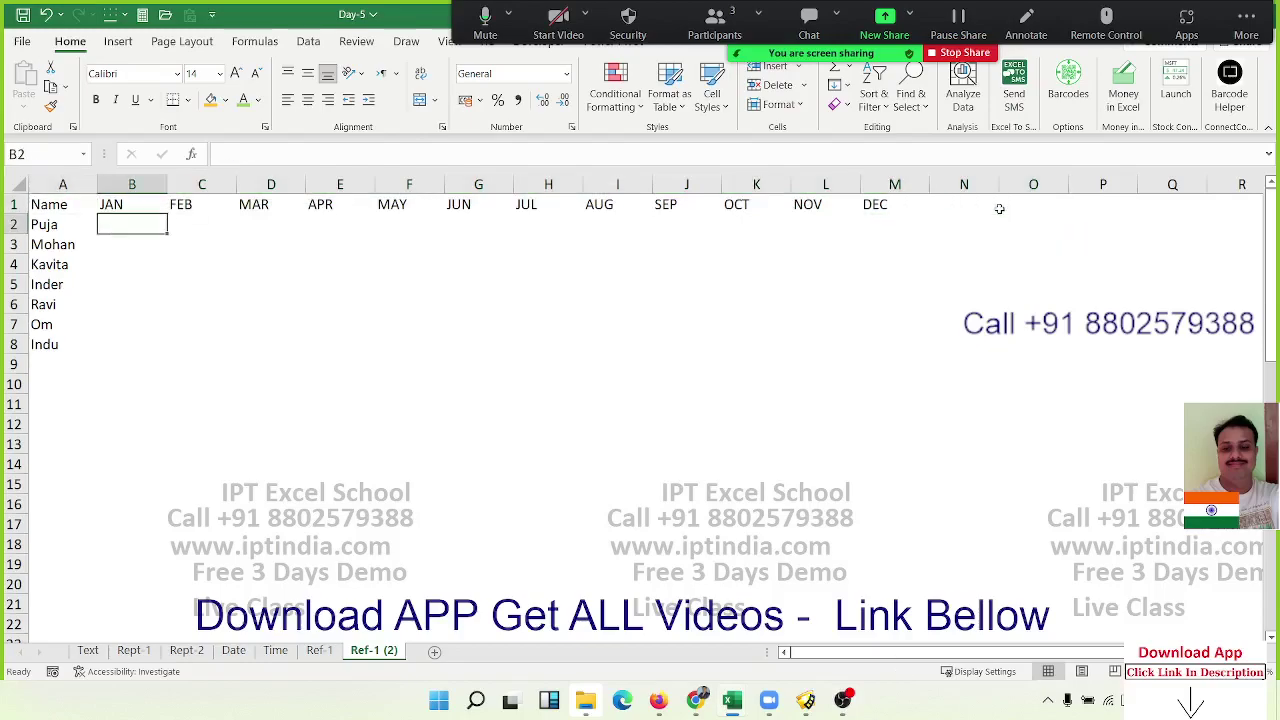
{"action": "type", "text": "=rand"}
{"action": "key", "text": "Down"}
{"action": "key", "text": "Down"}
{"action": "key", "text": "Tab"}
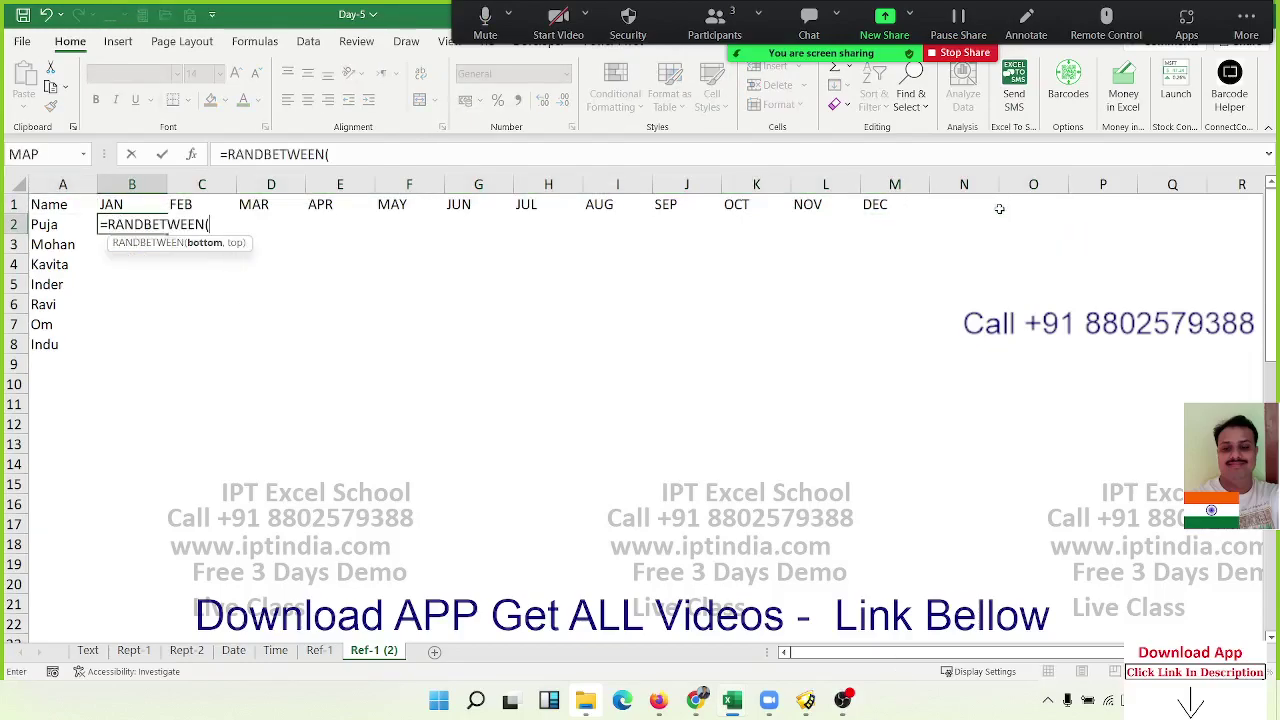
{"action": "type", "text": "10,90)"}
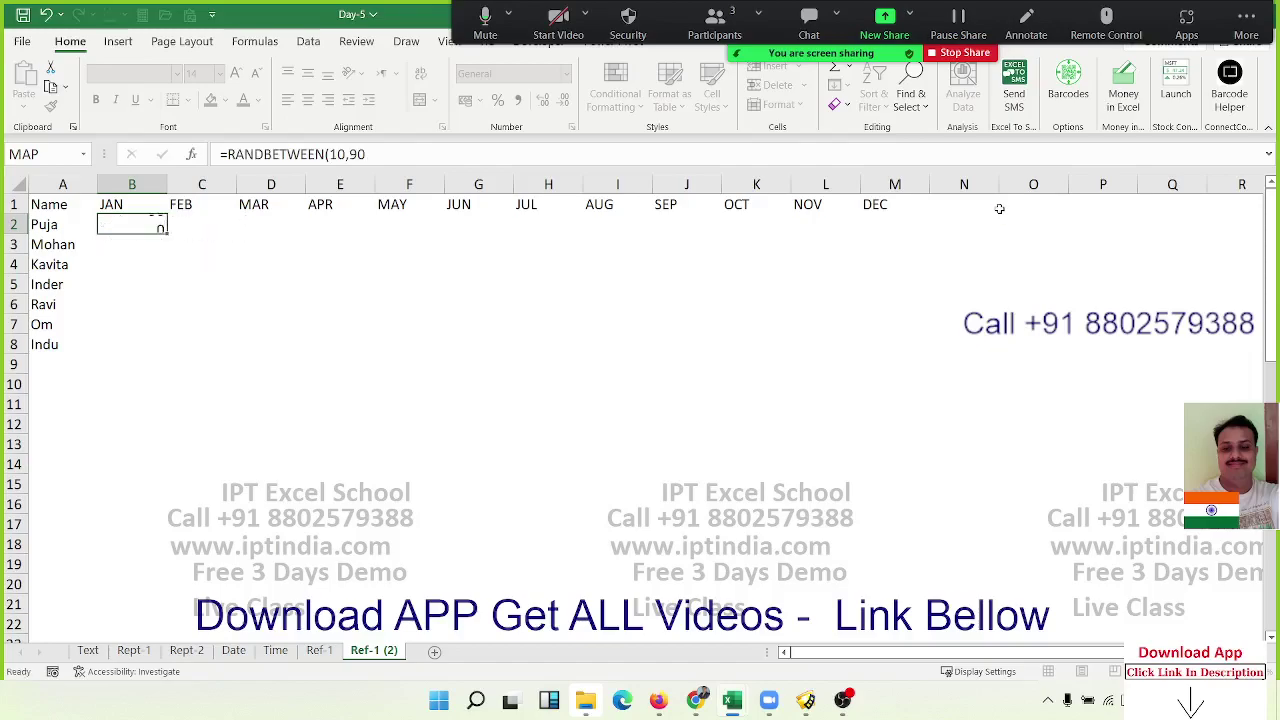
{"action": "key", "text": "ctrl+Return"}
{"action": "key", "text": "shift+Right"}
{"action": "key", "text": "shift+Right"}
{"action": "key", "text": "shift+Right"}
{"action": "key", "text": "shift+Right"}
{"action": "key", "text": "shift+Right"}
{"action": "key", "text": "shift+Right"}
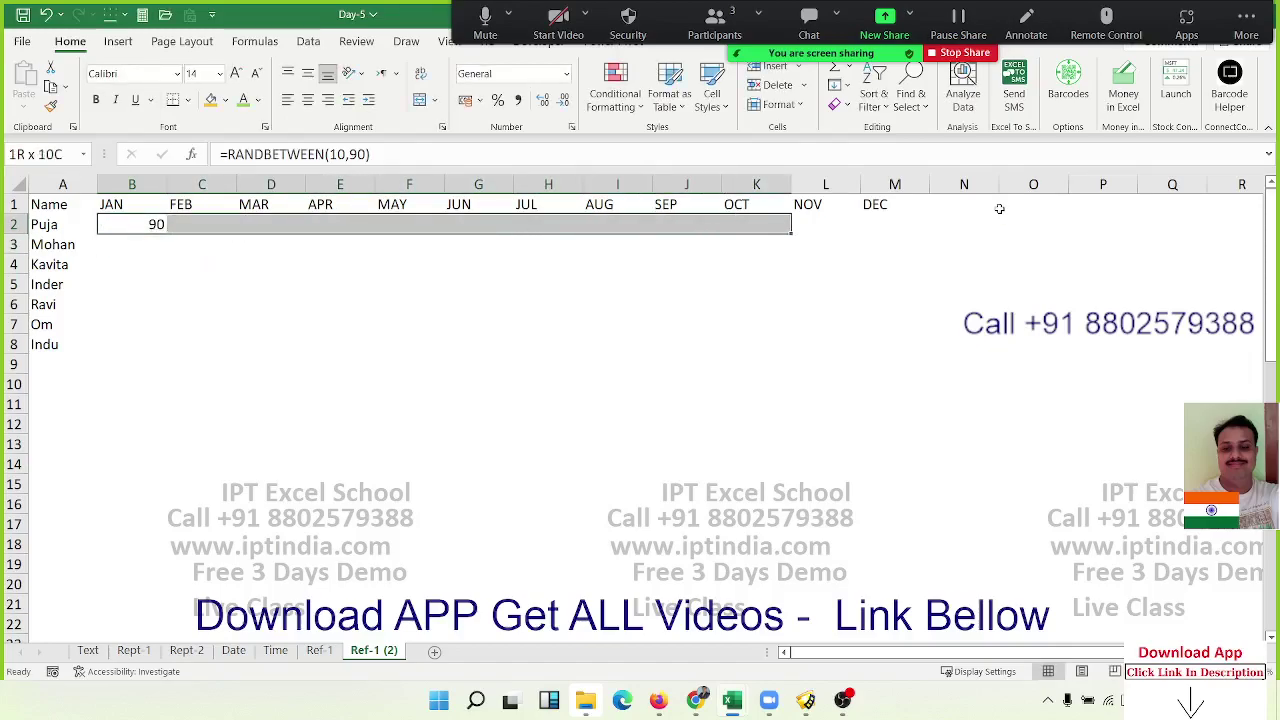
{"action": "key", "text": "shift+Right"}
{"action": "key", "text": "shift+Right"}
{"action": "key", "text": "shift+Down"}
{"action": "key", "text": "shift+Down"}
{"action": "key", "text": "shift+Down"}
{"action": "key", "text": "shift+Down"}
{"action": "key", "text": "shift+Down"}
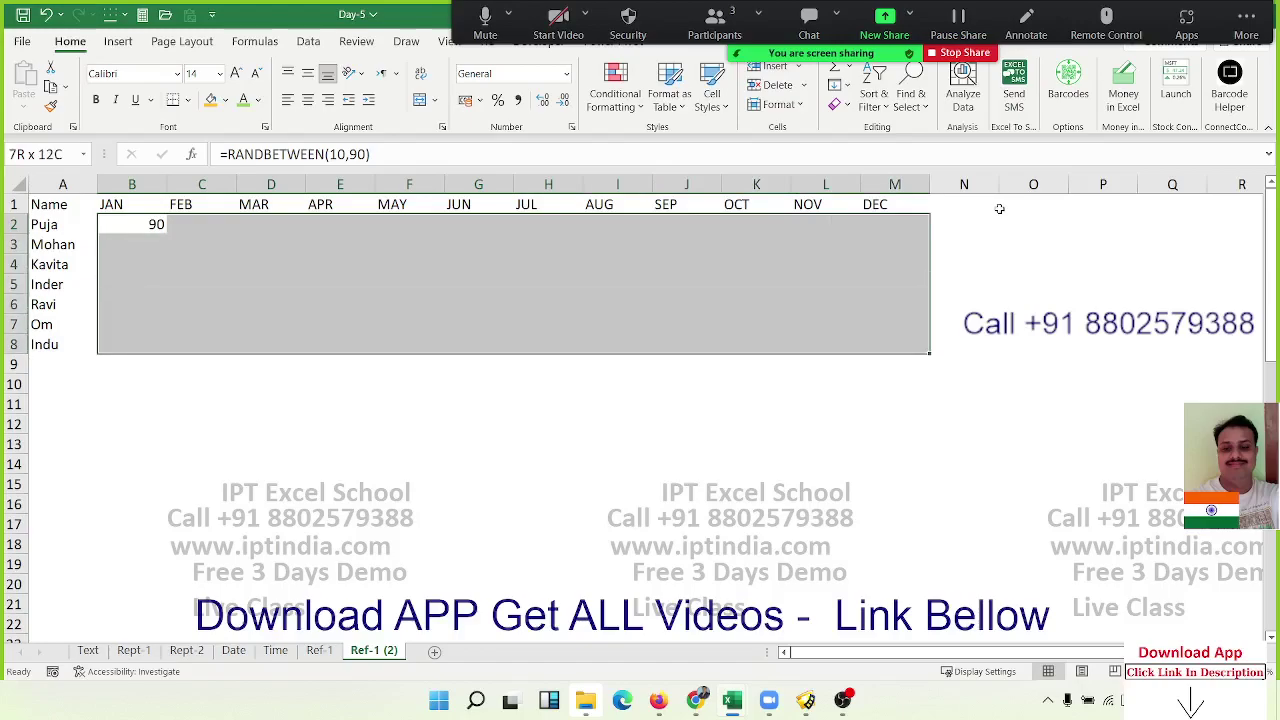
{"action": "key", "text": "ctrl+r"}
{"action": "key", "text": "ctrl+d"}
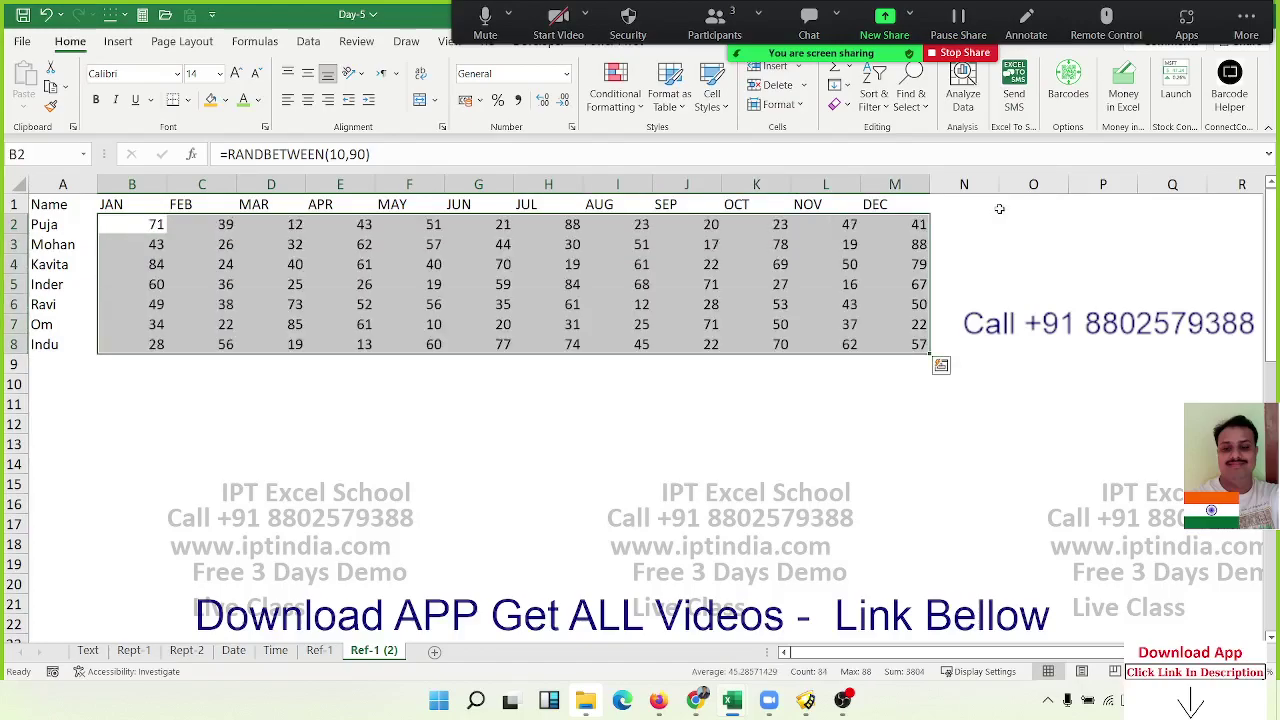
Convert the random marks to fixed values with Paste Values.
{"action": "key", "text": "ctrl+c"}
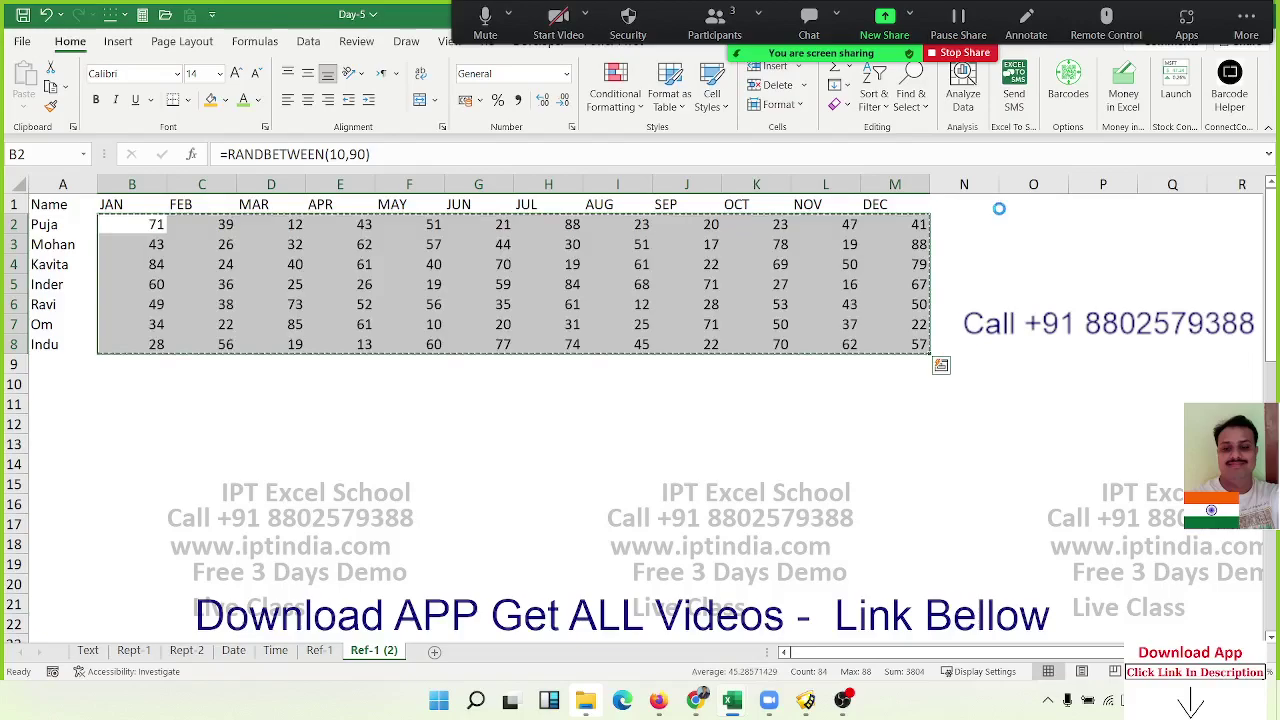
{"action": "left_click", "coordinate": [26, 108]}
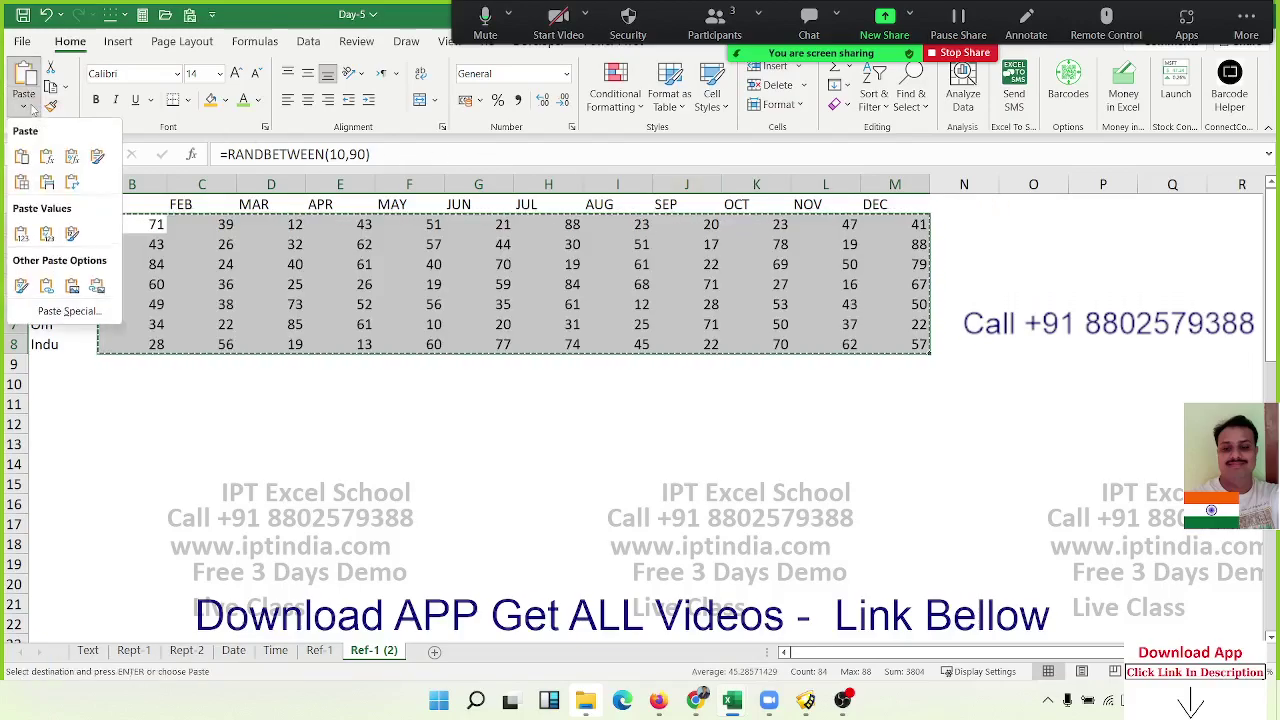
{"action": "left_click", "coordinate": [22, 268]}
{"action": "key", "text": "Escape"}
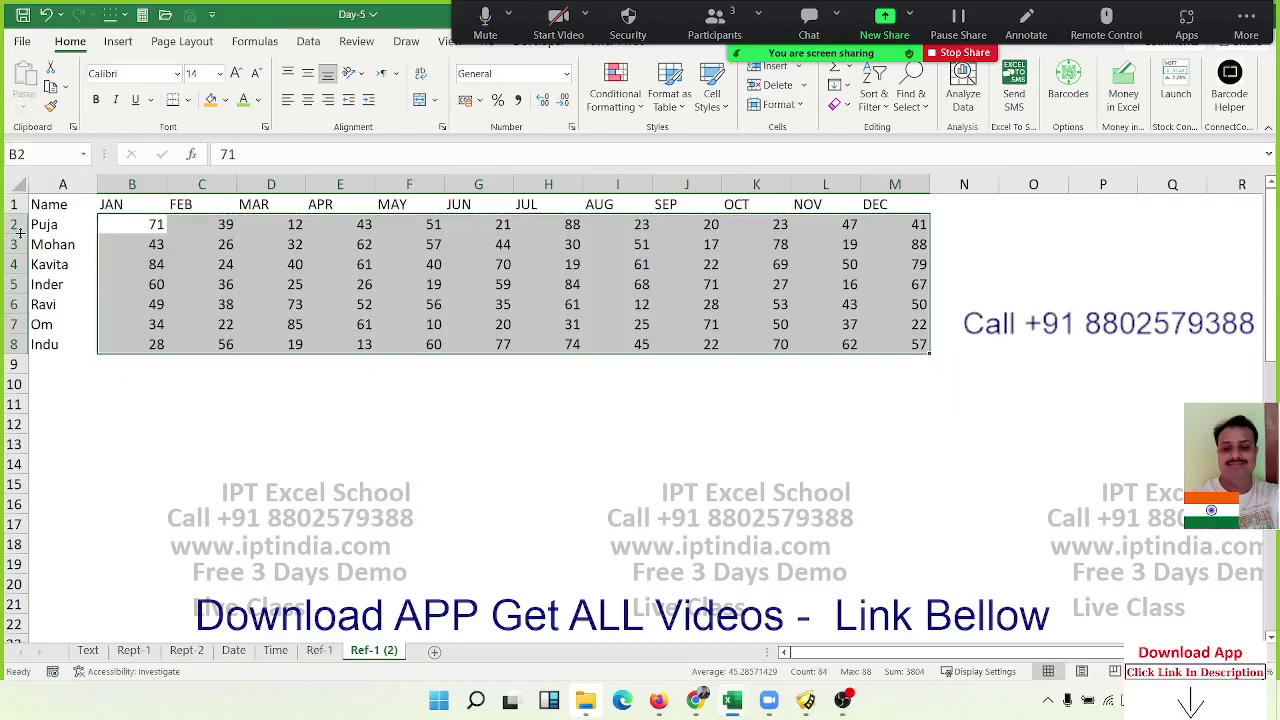
{"action": "key", "text": "ctrl+Home"}
Apply All Borders to the whole names-by-month table.
{"action": "key", "text": "ctrl+a"}
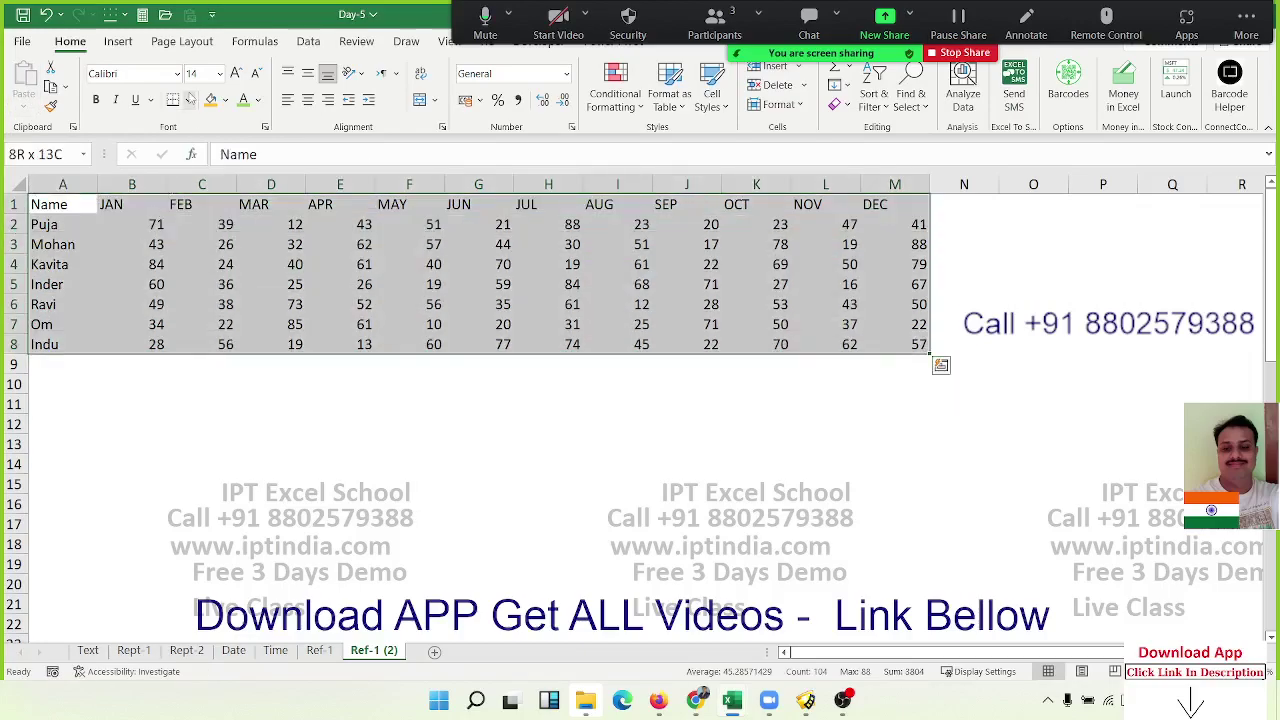
{"action": "left_click", "coordinate": [186, 100]}
{"action": "left_click", "coordinate": [182, 270]}
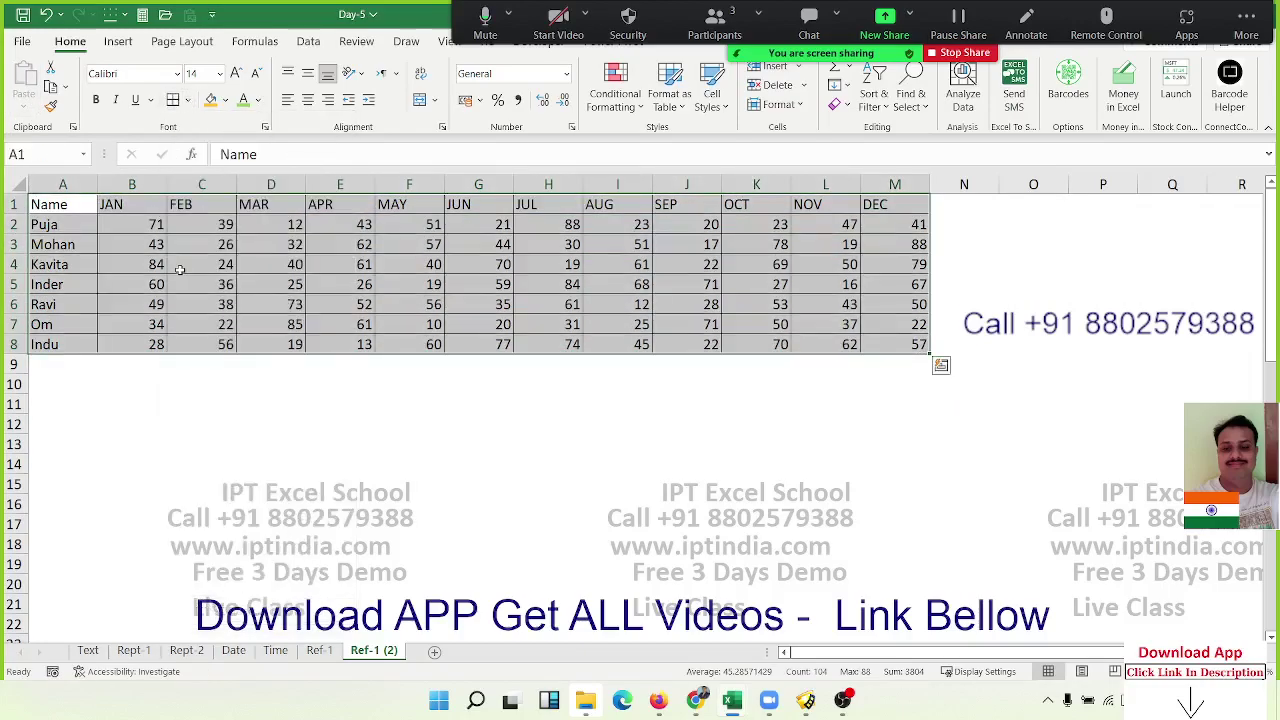
{"action": "left_click", "coordinate": [69, 408]}
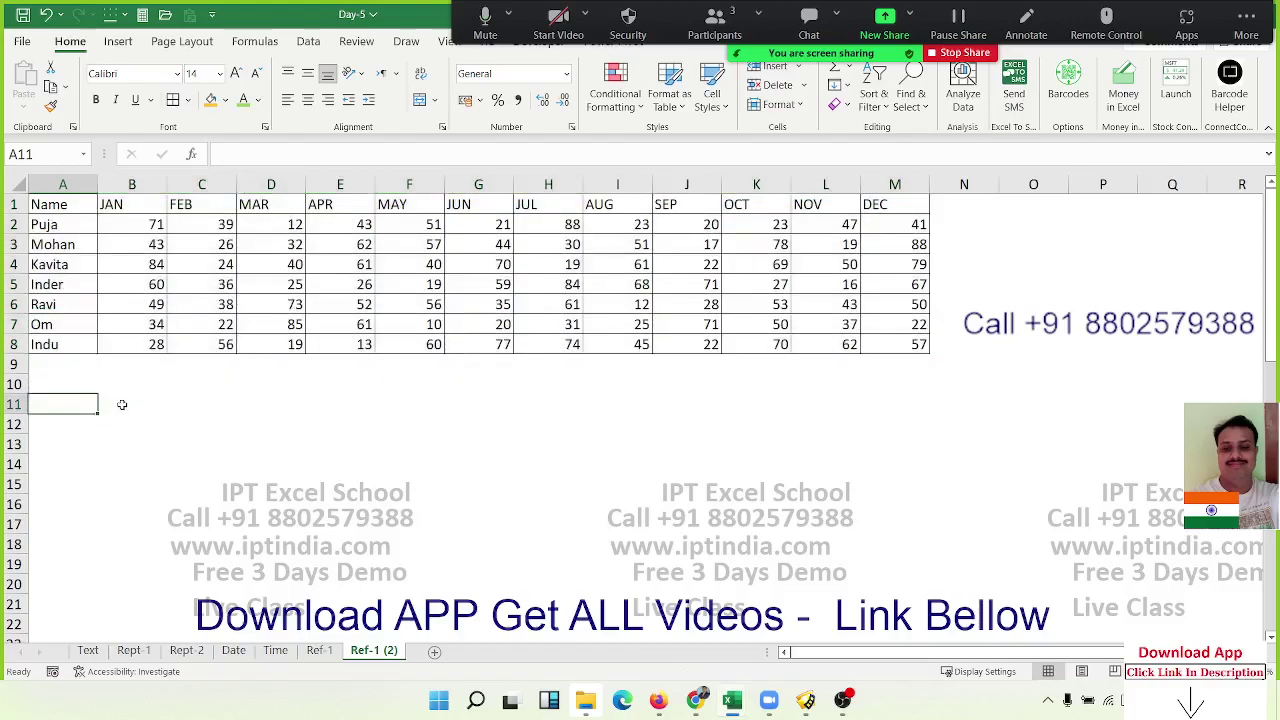
Enter Mohan in A11 with Name and Q1 headings in A10 and B10.
{"action": "type", "text": "Mo"}
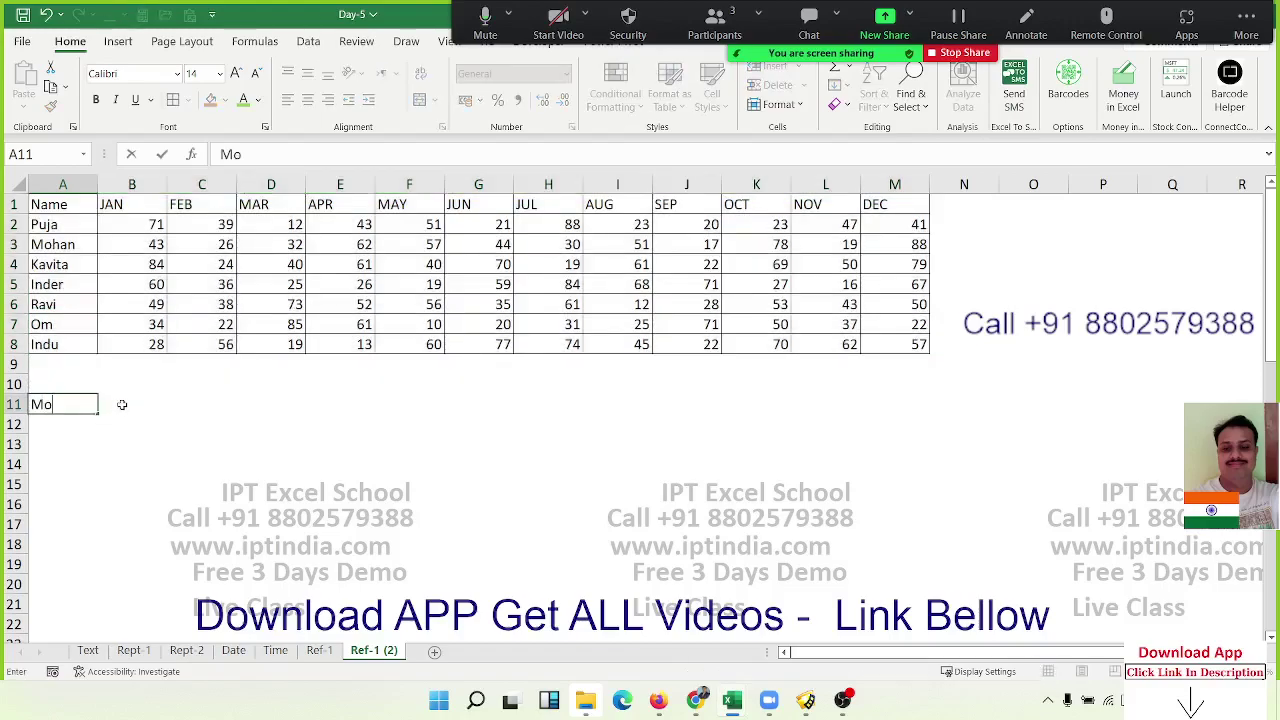
{"action": "type", "text": "hn"}
{"action": "key", "text": "BackSpace"}
{"action": "type", "text": "an"}
{"action": "key", "text": "Up"}
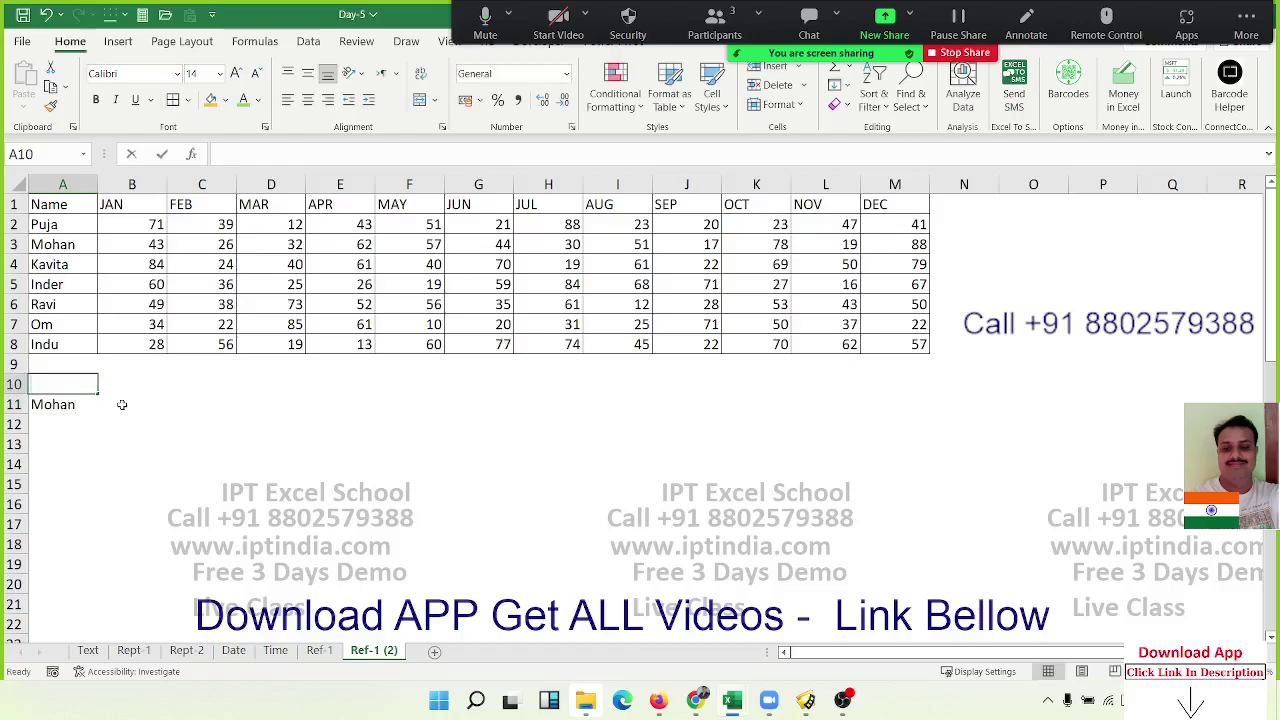
{"action": "type", "text": "Name"}
{"action": "key", "text": "Tab"}
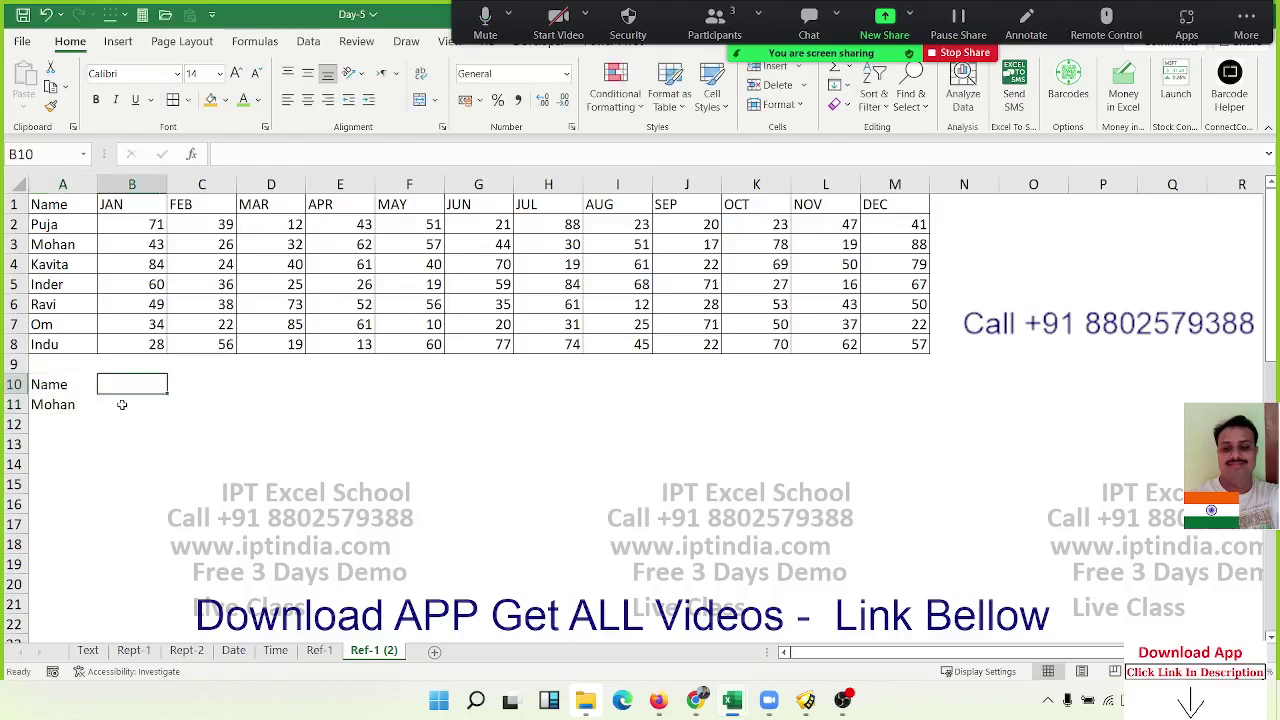
{"action": "type", "text": "Q1"}
{"action": "key", "text": "Return"}
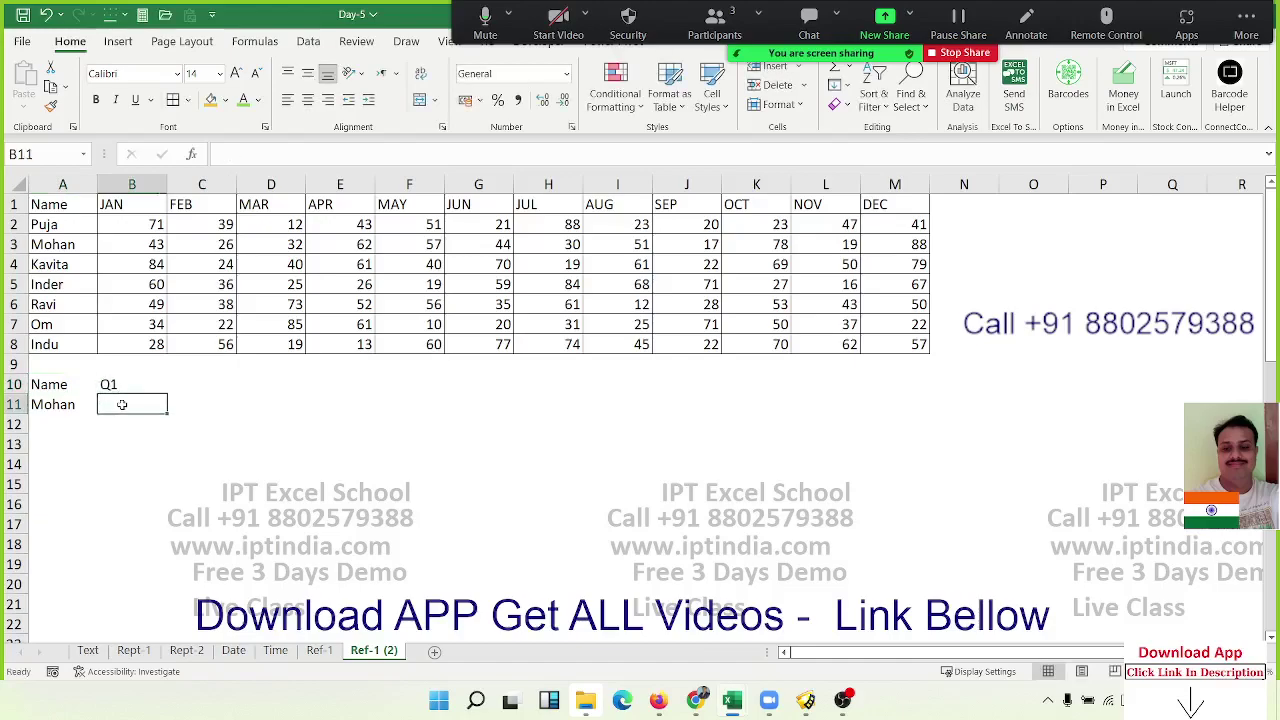
Highlight Mohan's JAN–MAR and JUL–SEP values to illustrate quarters.
{"action": "left_click_drag", "start_coordinate": [146, 244], "coordinate": [471, 246]}
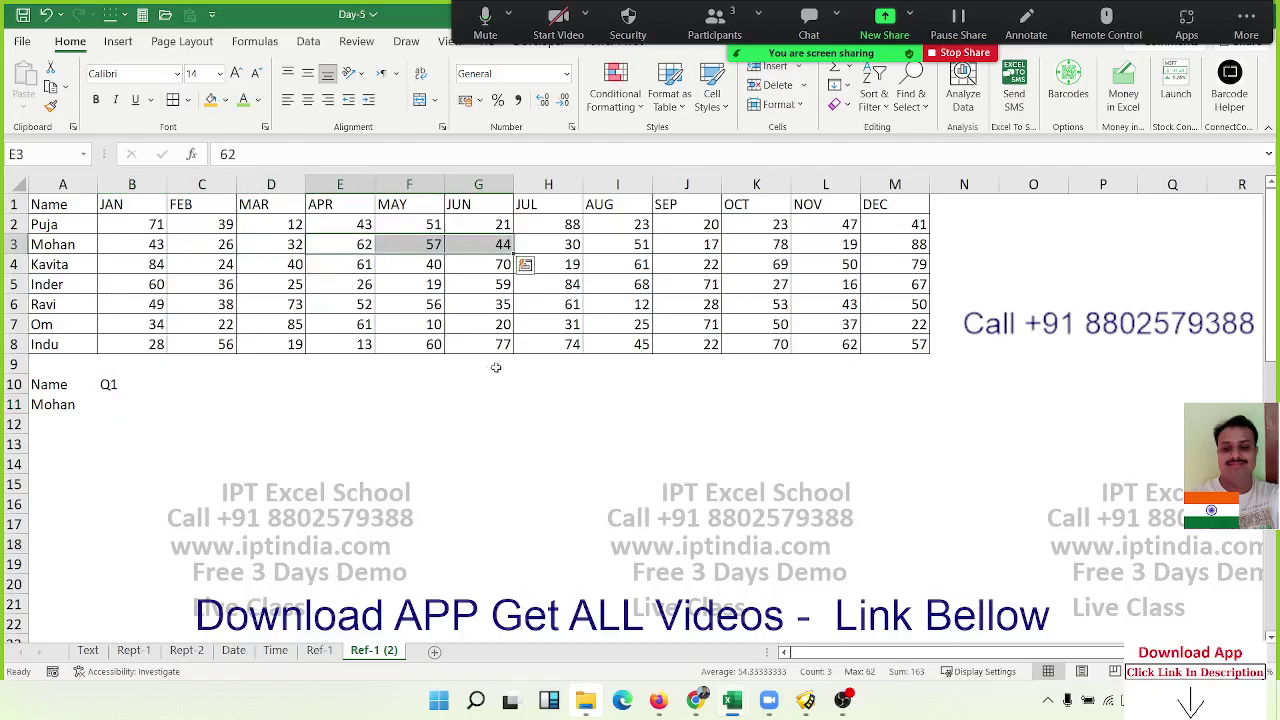
{"action": "left_click_drag", "start_coordinate": [552, 248], "coordinate": [671, 231]}
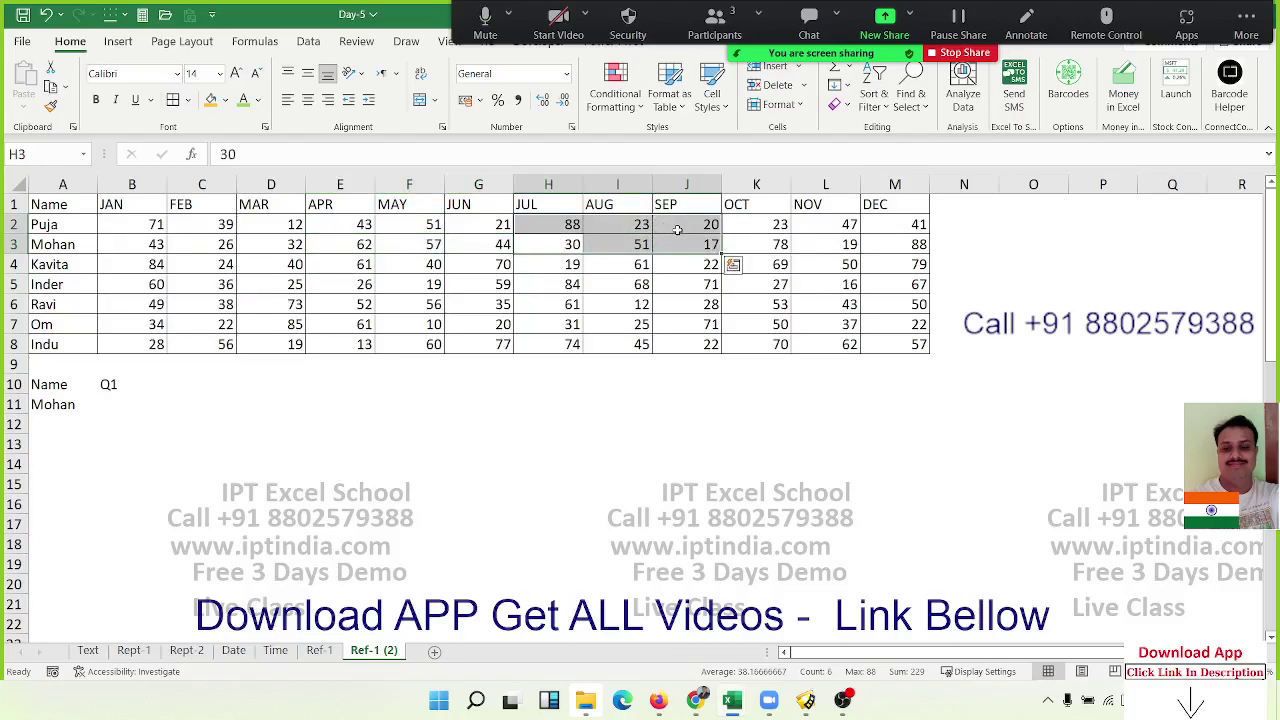
{"action": "left_click", "coordinate": [138, 418]}
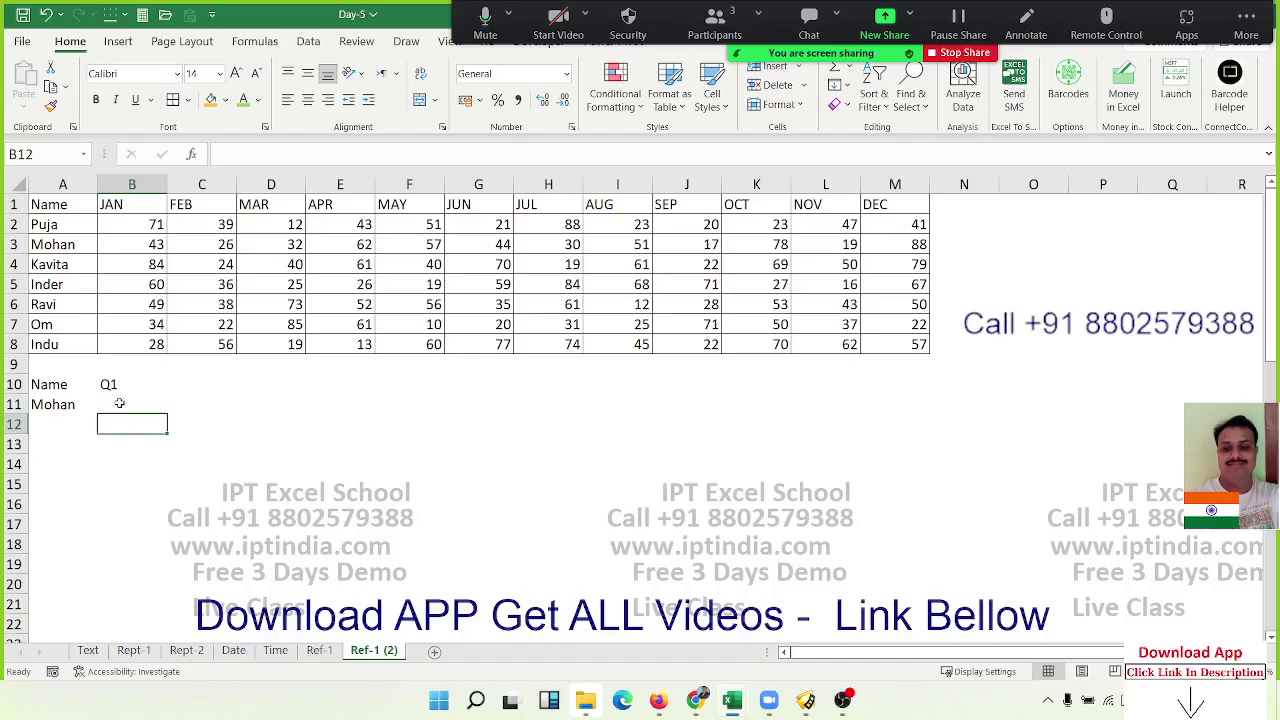
{"action": "left_click", "coordinate": [119, 402]}
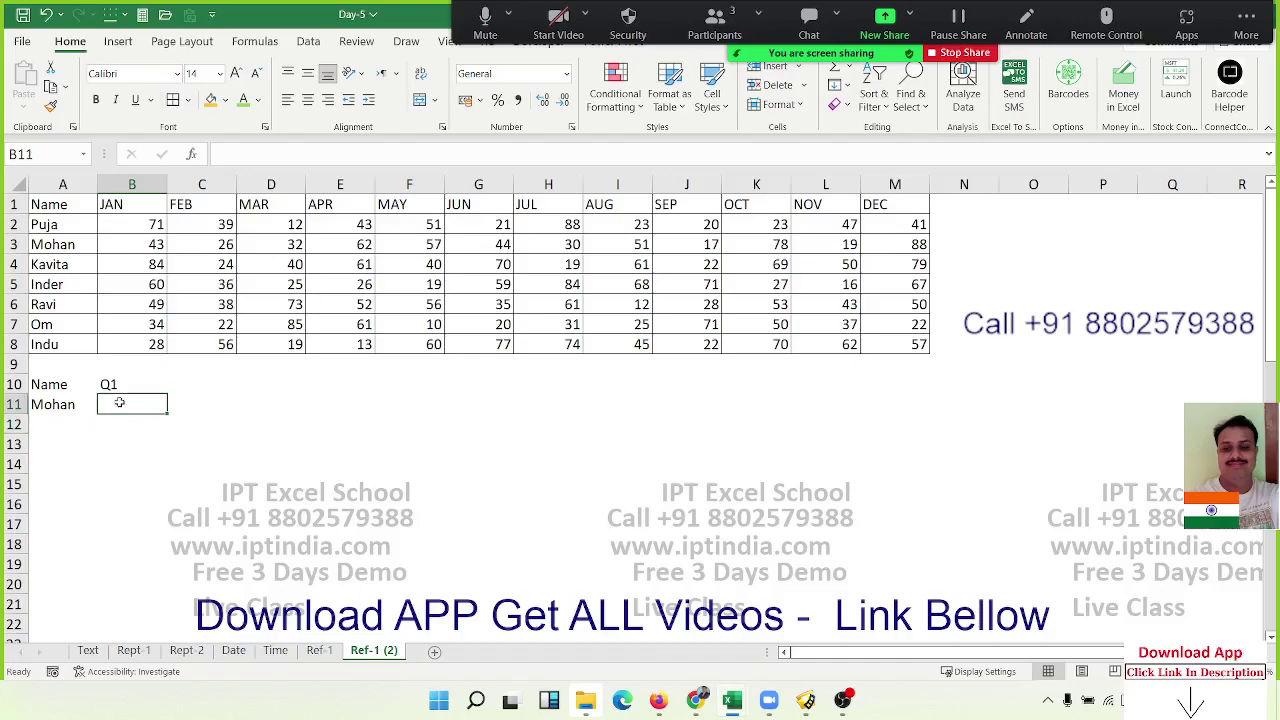
{"action": "left_click", "coordinate": [168, 388]}
Enter =RIGHT(B10) in C10 to extract the quarter number 1.
{"action": "type", "text": "=ri"}
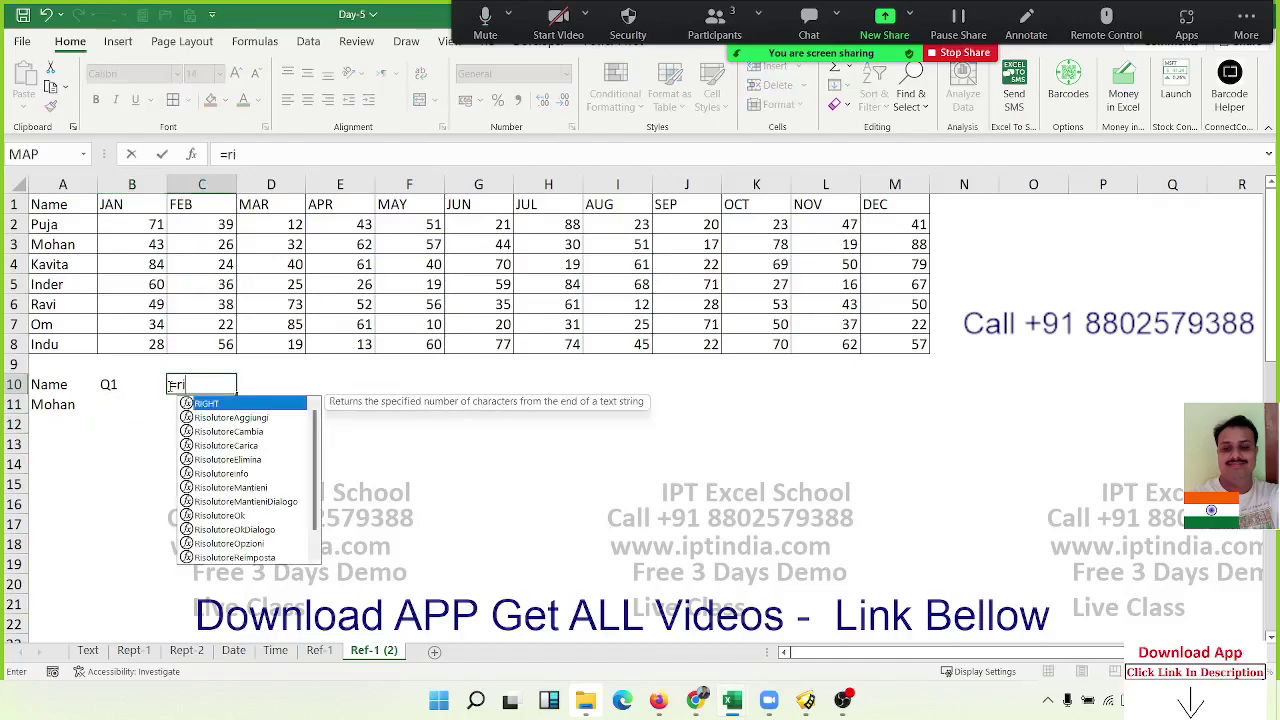
{"action": "key", "text": "Tab"}
{"action": "type", "text": "b10"}
{"action": "key", "text": "Return"}
{"action": "left_click", "coordinate": [170, 385]}
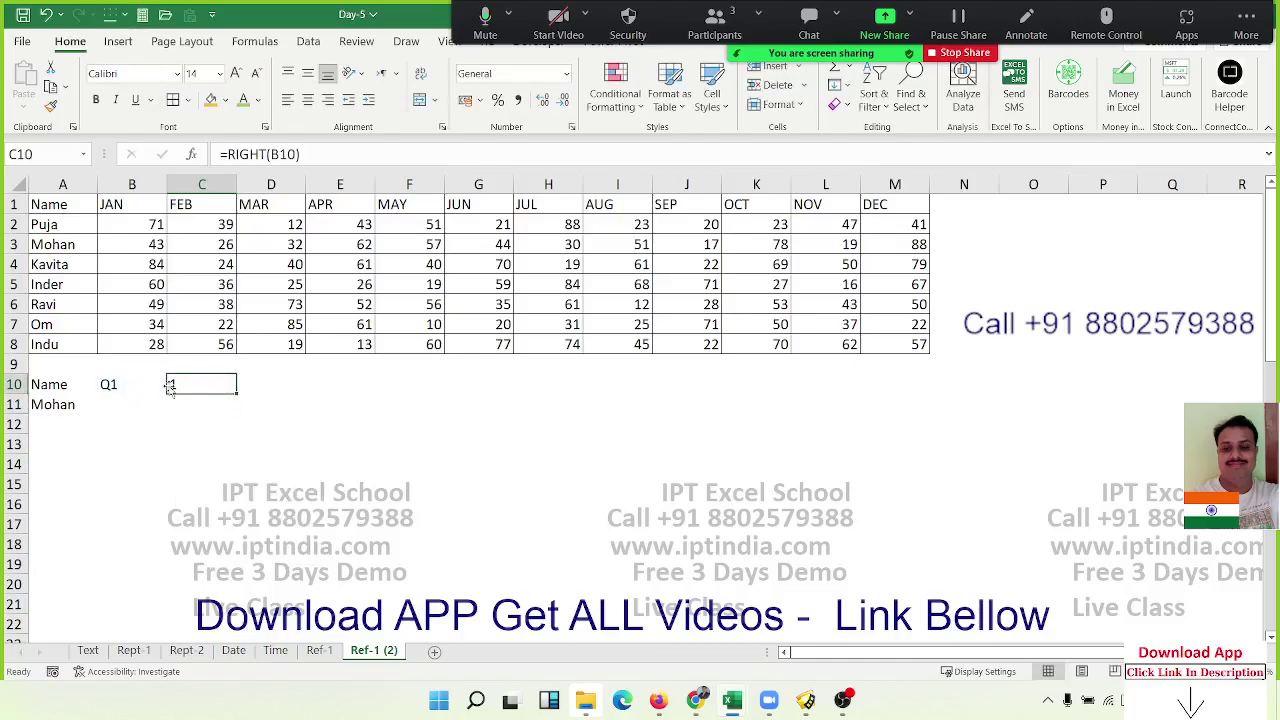
Enter =CHOOSE(C10,"JAN","APR","JUL","OCT") in D10, returning JAN.
{"action": "left_click", "coordinate": [281, 387]}
{"action": "type", "text": "="}
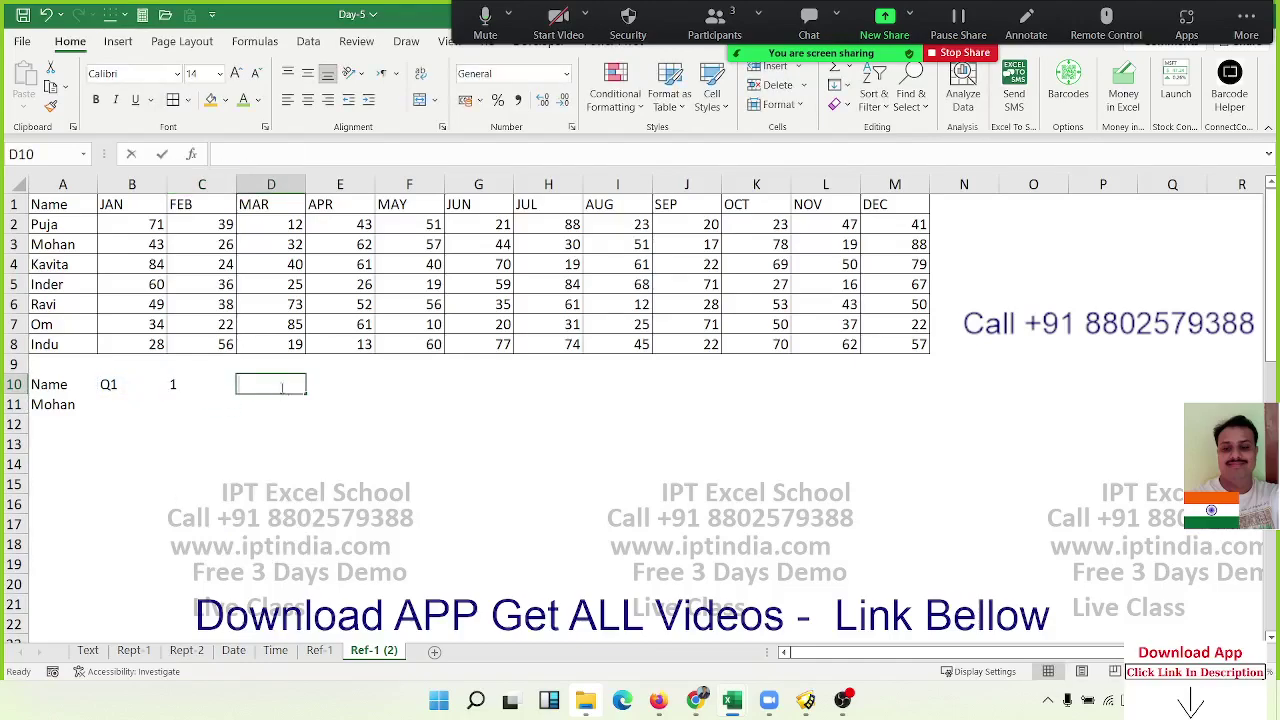
{"action": "type", "text": "choo"}
{"action": "key", "text": "Tab"}
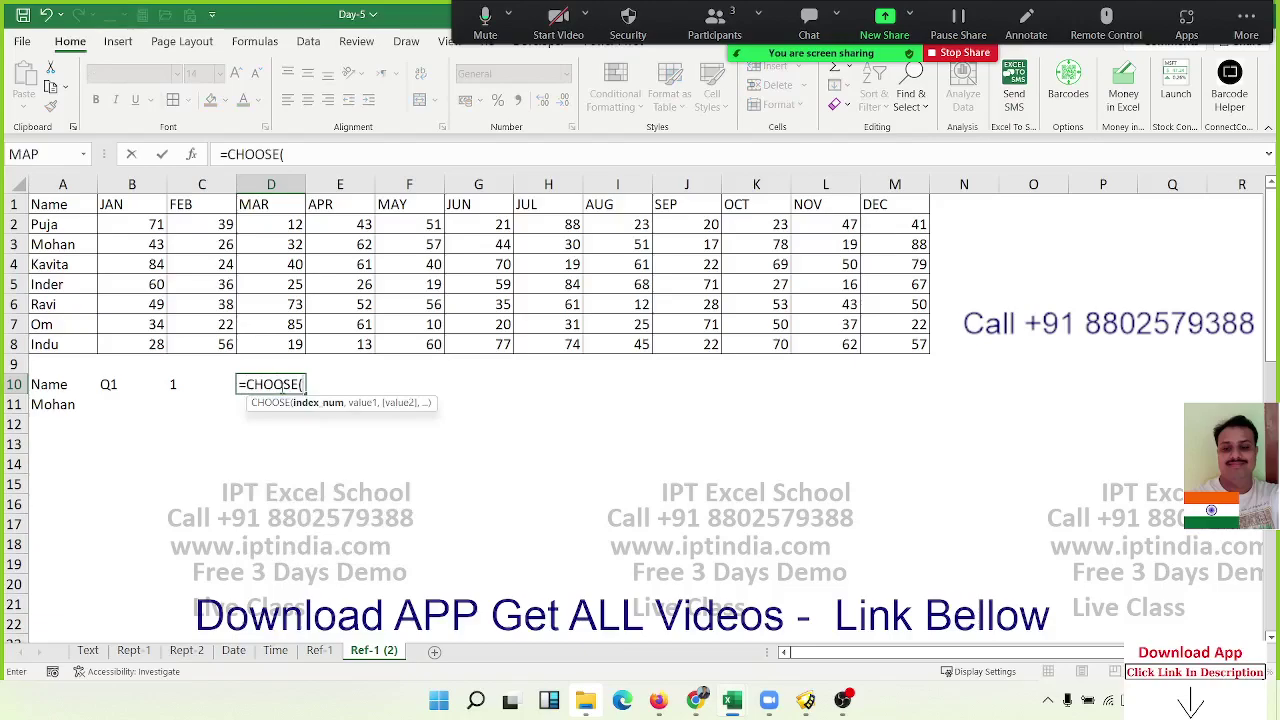
{"action": "key", "text": "Left"}
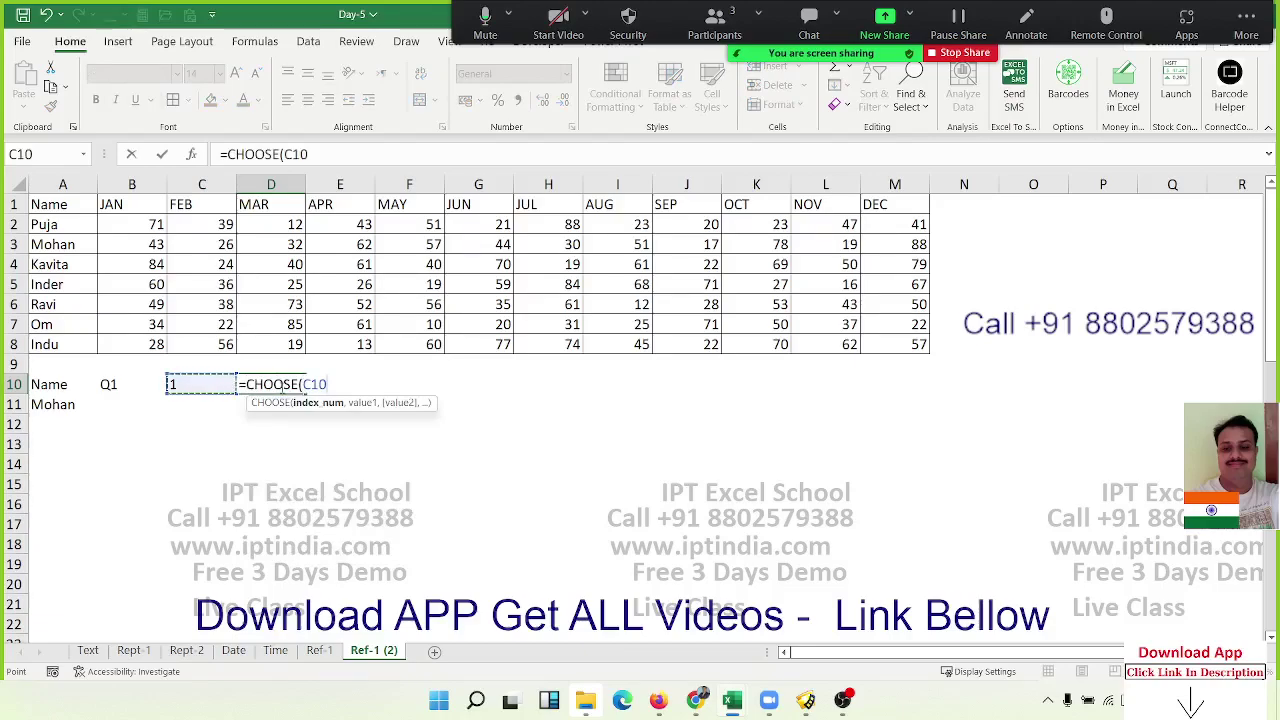
{"action": "type", "text": ",\"J"}
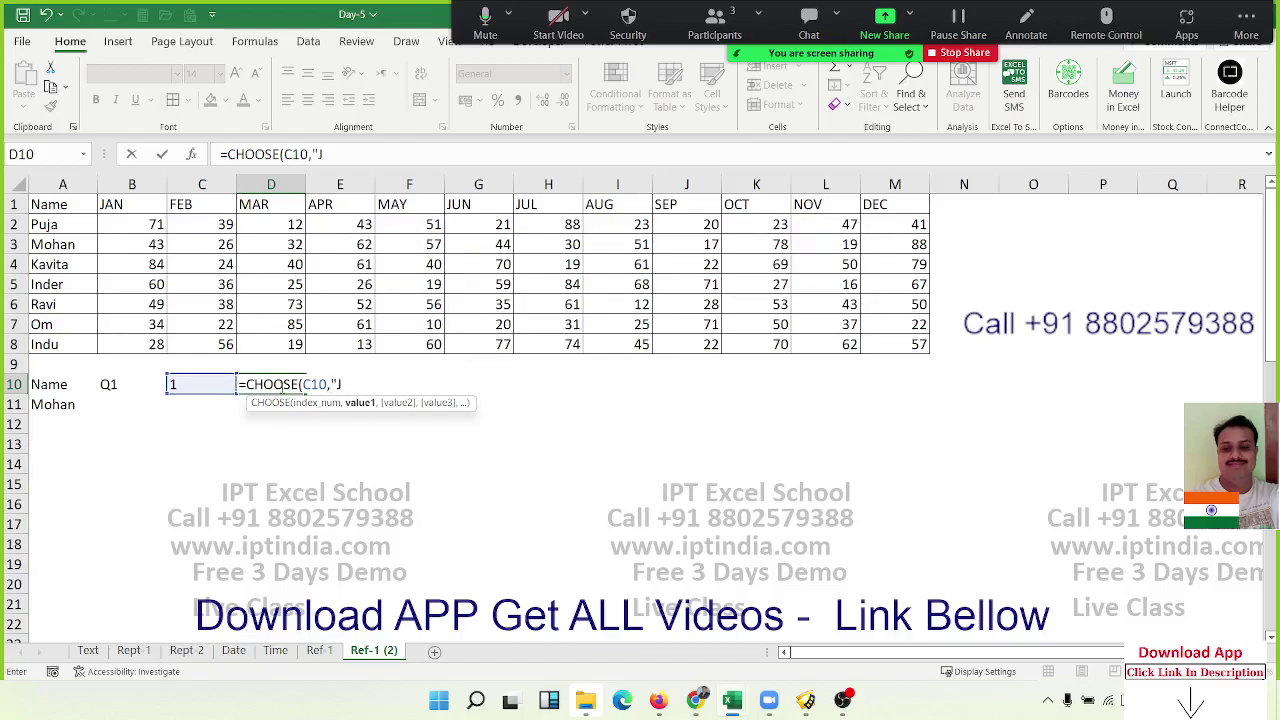
{"action": "type", "text": "AN"}
{"action": "type", "text": ",\""}
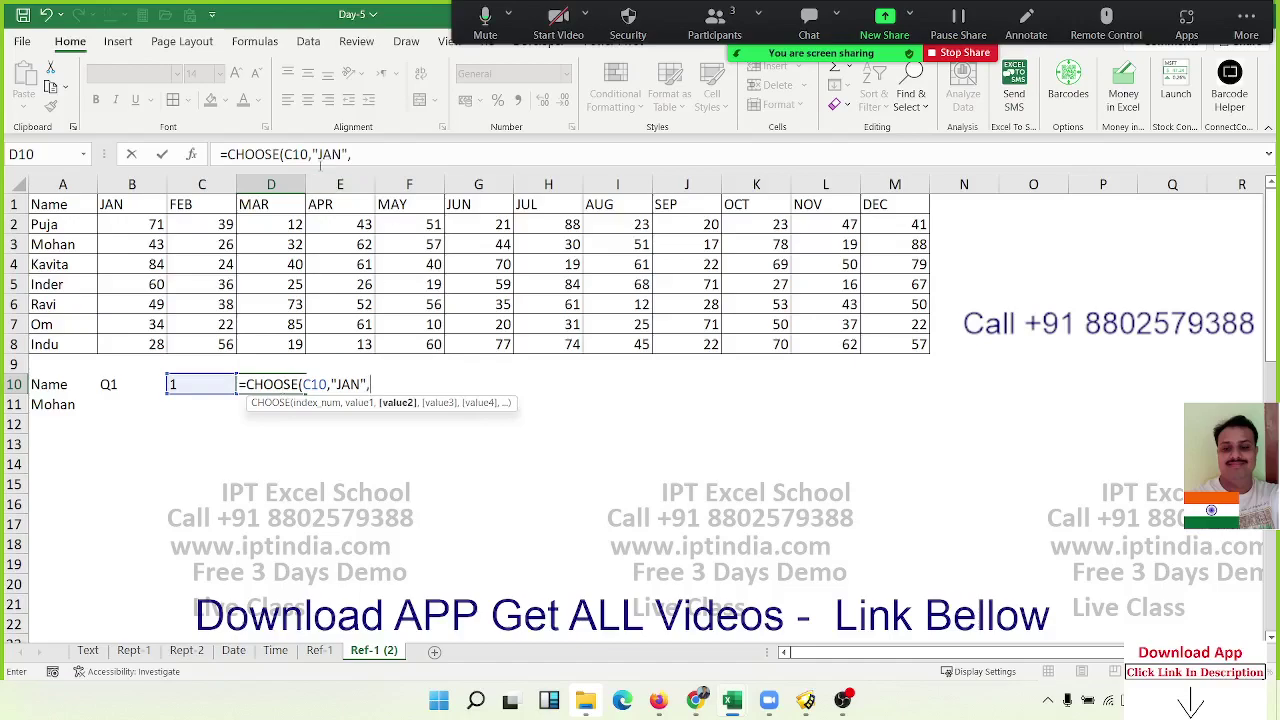
{"action": "type", "text": "P"}
{"action": "key", "text": "BackSpace"}
{"action": "key", "text": "BackSpace"}
{"action": "type", "text": "A"}
{"action": "type", "text": "pr"}
{"action": "key", "text": "BackSpace"}
{"action": "type", "text": "p"}
{"action": "key", "text": "BackSpace"}
{"action": "type", "text": "PR\","}
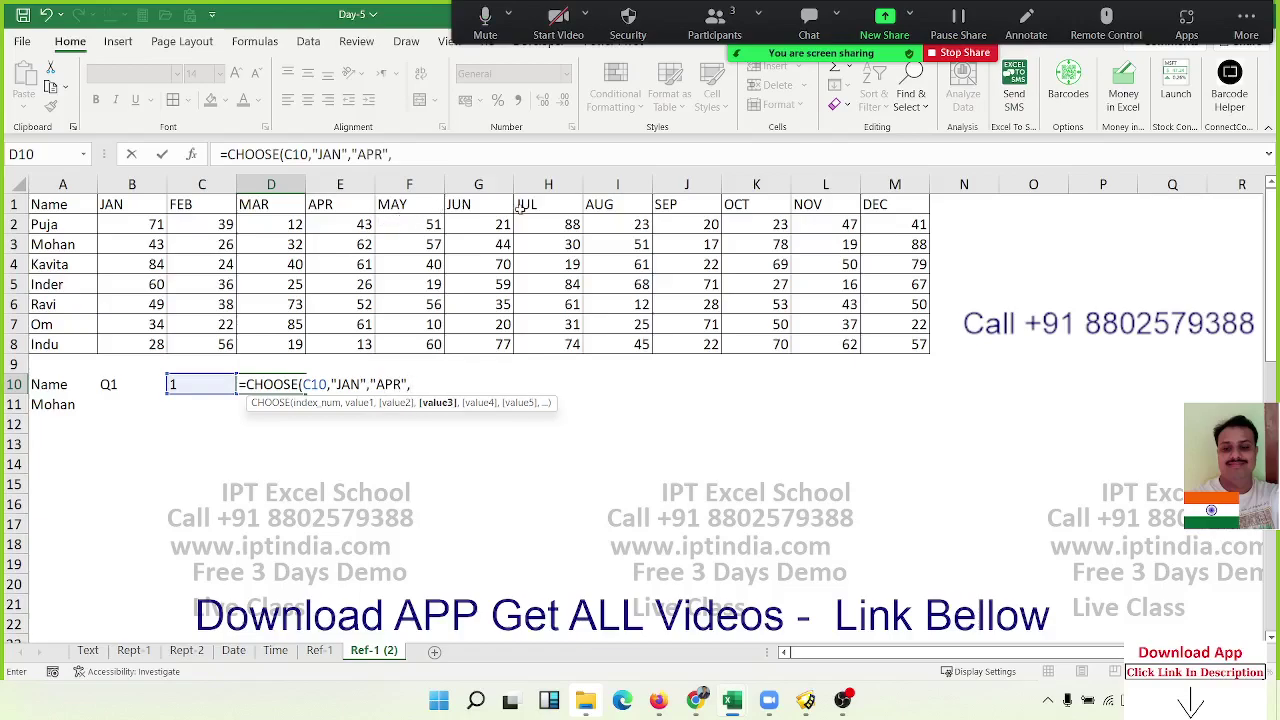
{"action": "type", "text": "UL\""}
{"action": "type", "text": ",\""}
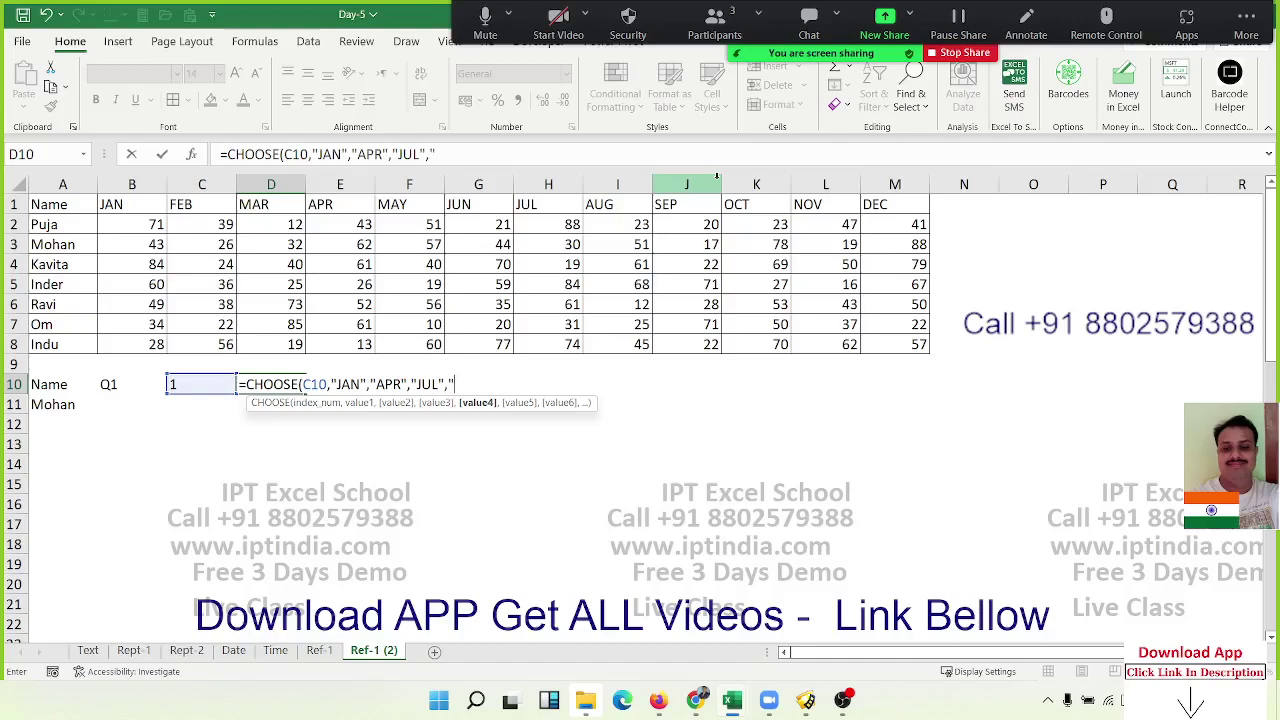
{"action": "type", "text": "OCT\""}
{"action": "key", "text": "Return"}
{"action": "key", "text": "Up"}
Enter =MATCH(D10,A1:M1,0) in E10, returning JAN's header position 2.
{"action": "key", "text": "Right"}
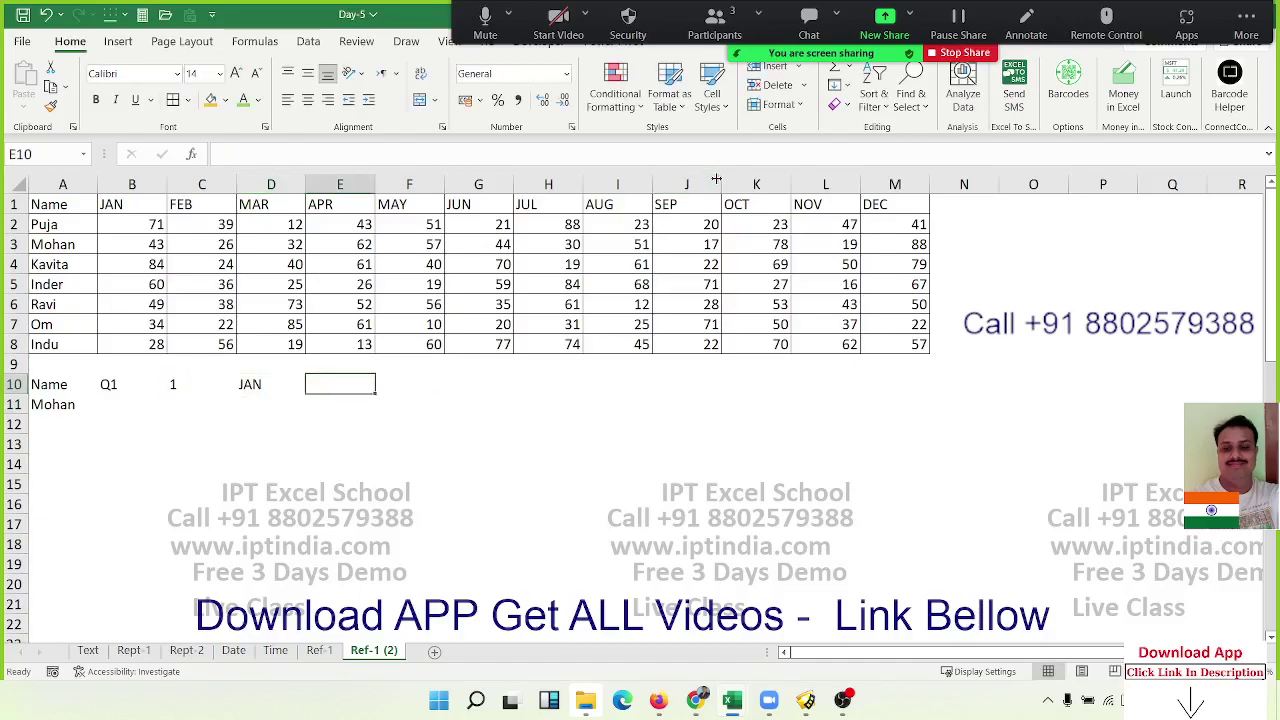
{"action": "type", "text": "=mat"}
{"action": "key", "text": "Tab"}
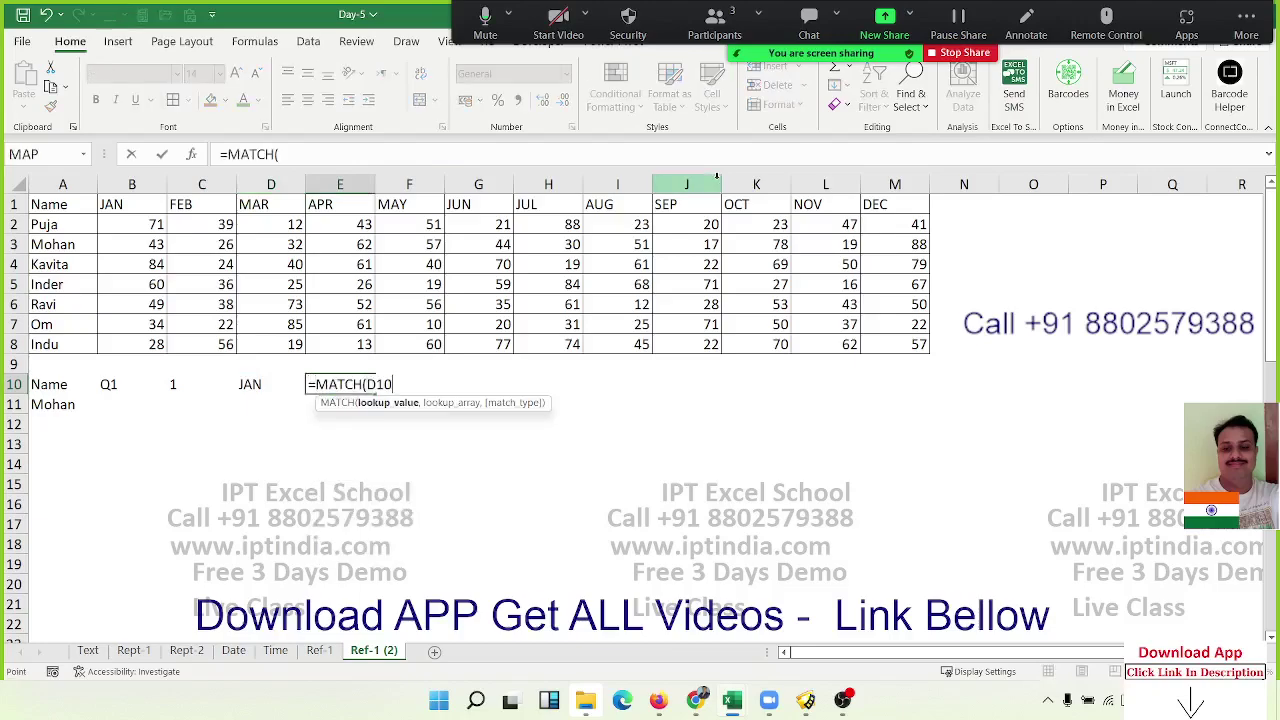
{"action": "key", "text": "Left"}
{"action": "type", "text": ","}
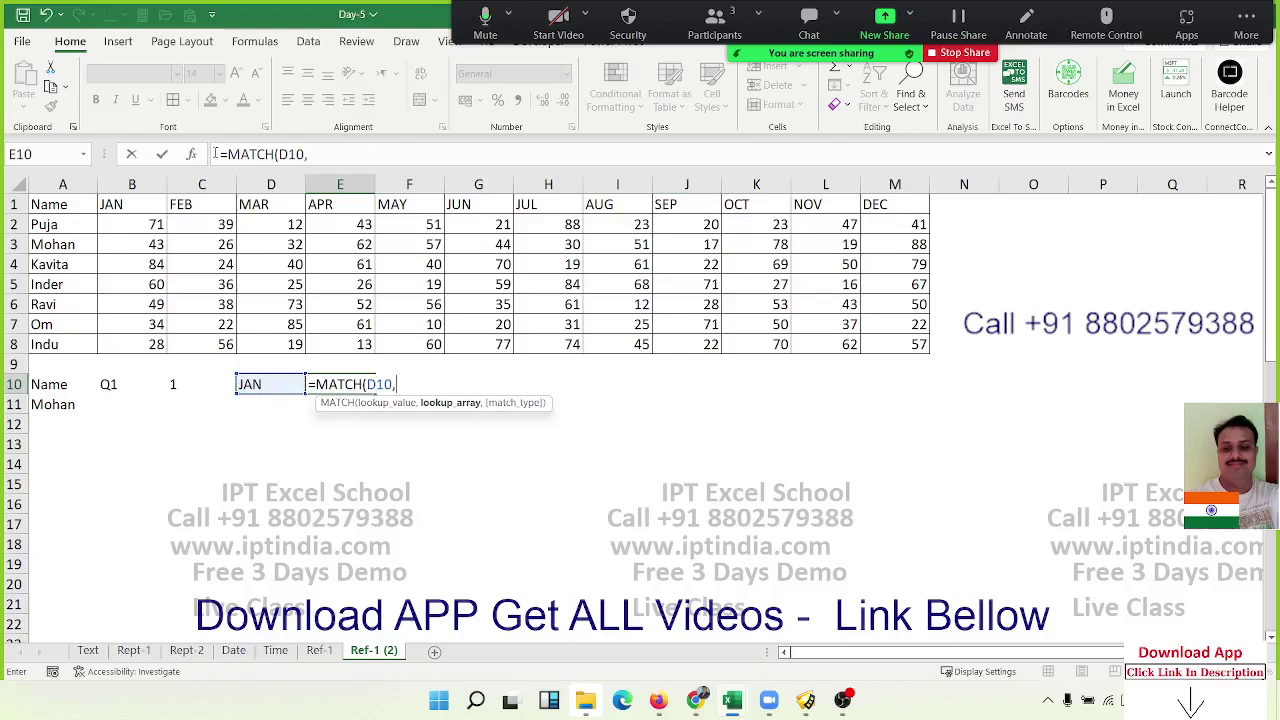
{"action": "left_click_drag", "start_coordinate": [42, 206], "coordinate": [921, 210]}
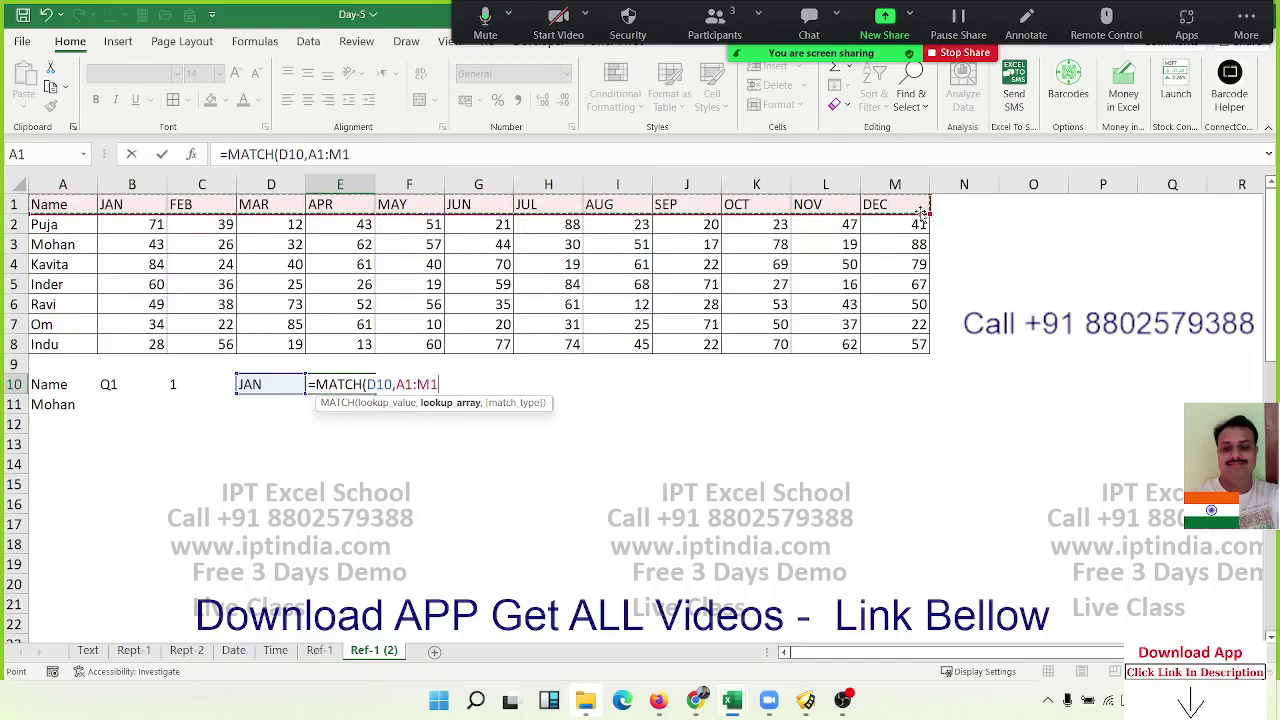
{"action": "type", "text": ",0"}
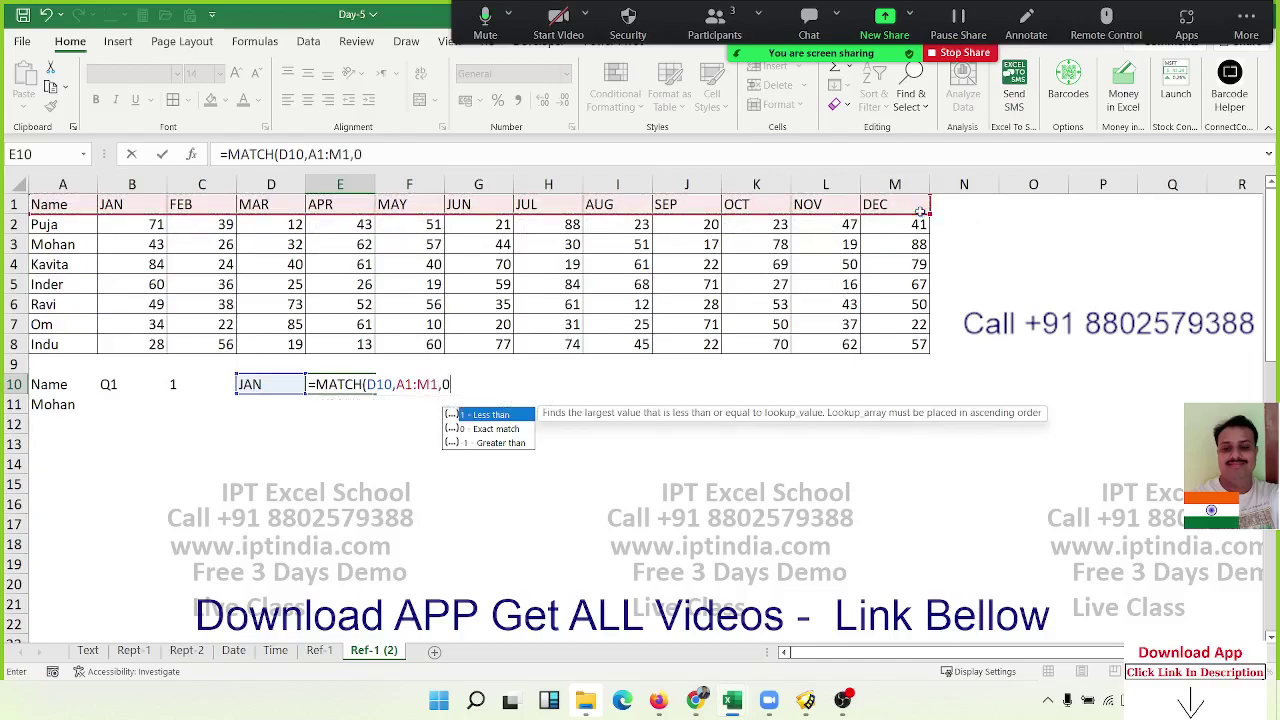
{"action": "key", "text": "Return"}
{"action": "key", "text": "Up"}
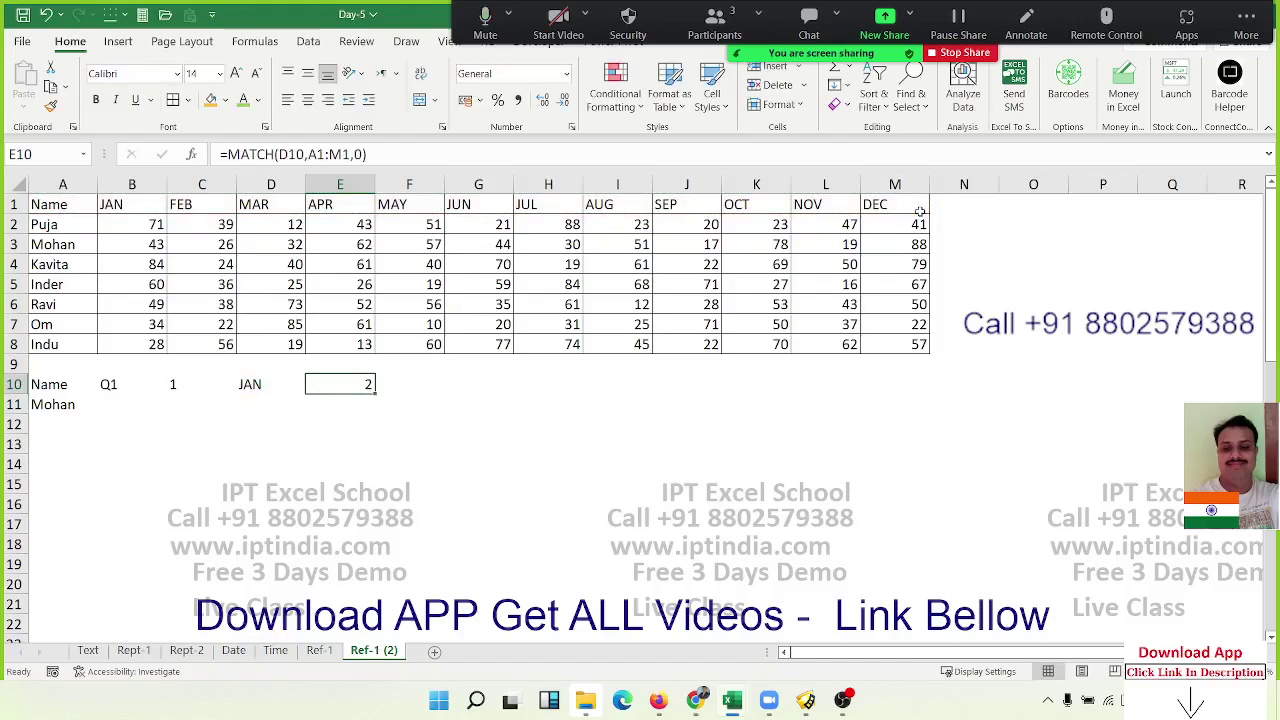
{"action": "left_click", "coordinate": [117, 201]}
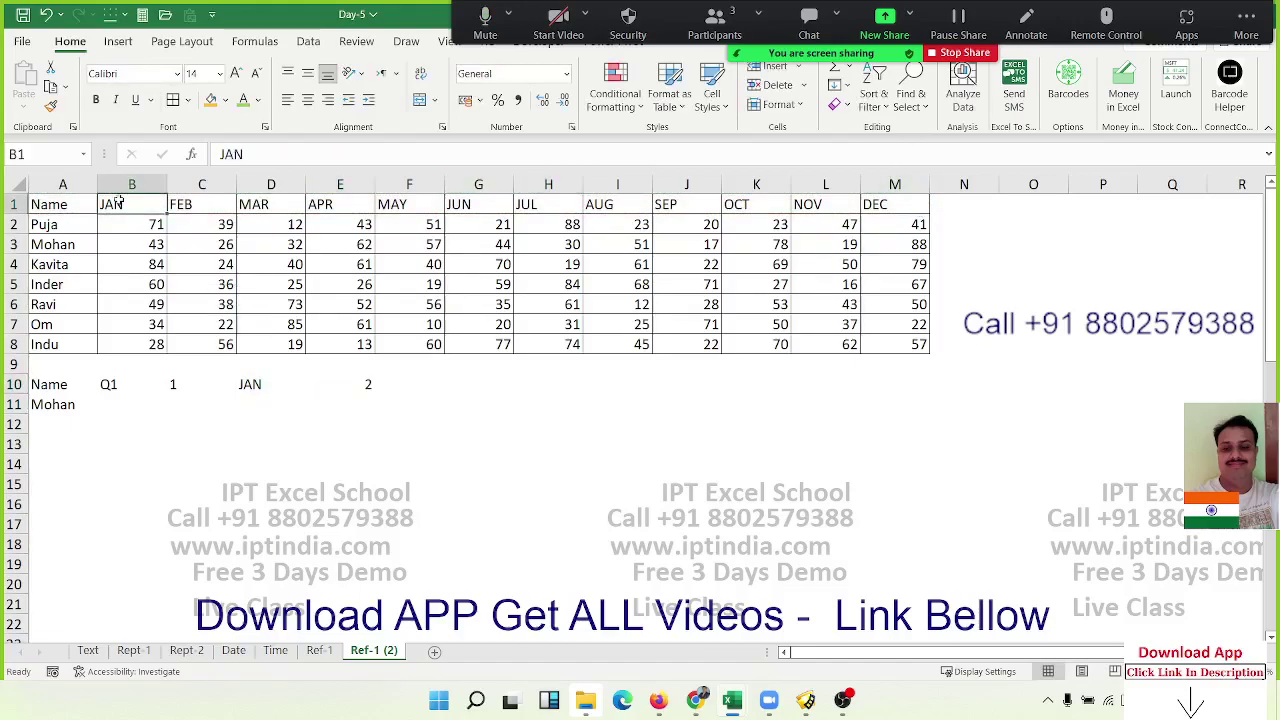
Enter a MATCH formula in B11 that finds A11's name in the name column with exact match.
{"action": "left_click", "coordinate": [94, 404]}
{"action": "left_click", "coordinate": [104, 405]}
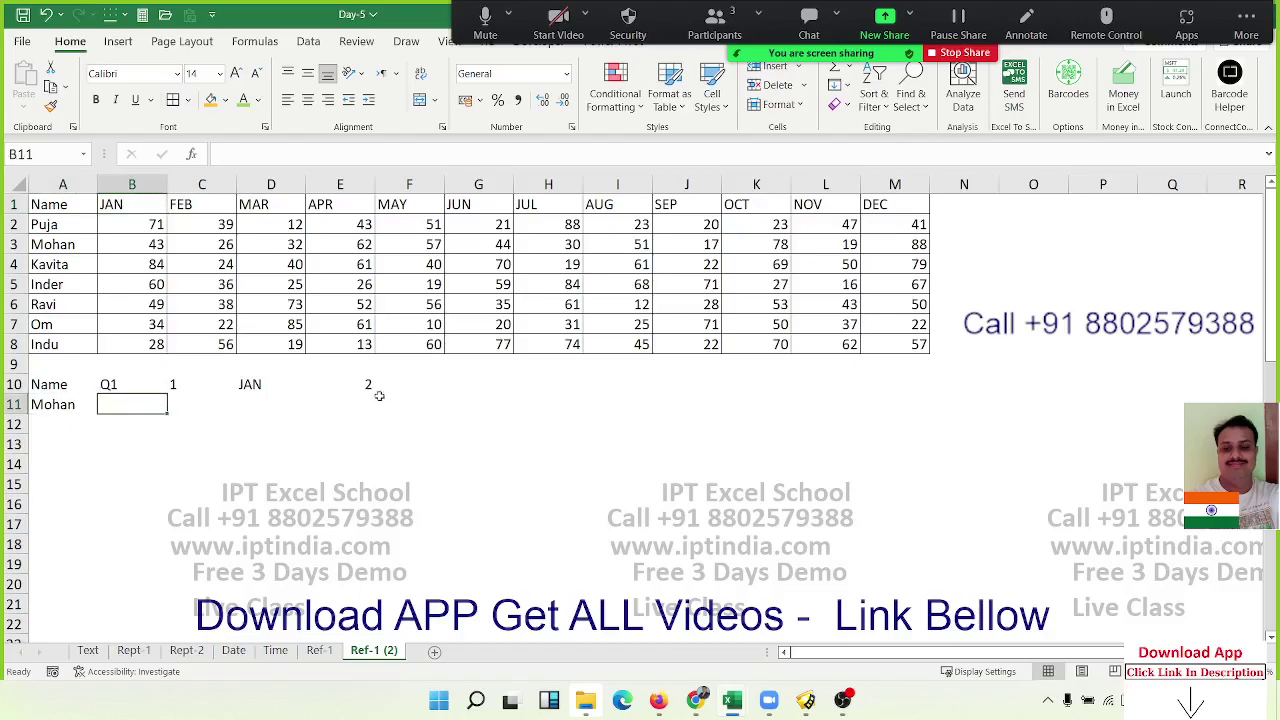
{"action": "type", "text": "=m"}
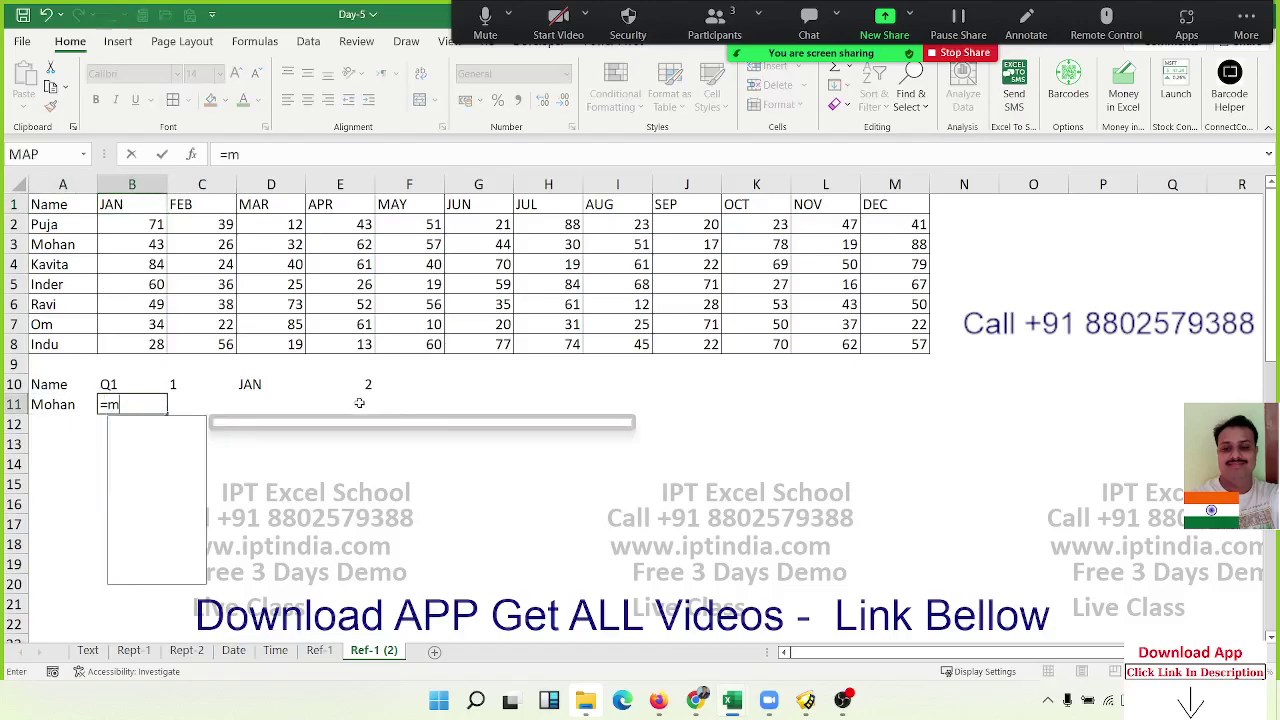
{"action": "type", "text": "at"}
{"action": "key", "text": "Tab"}
{"action": "key", "text": "Left"}
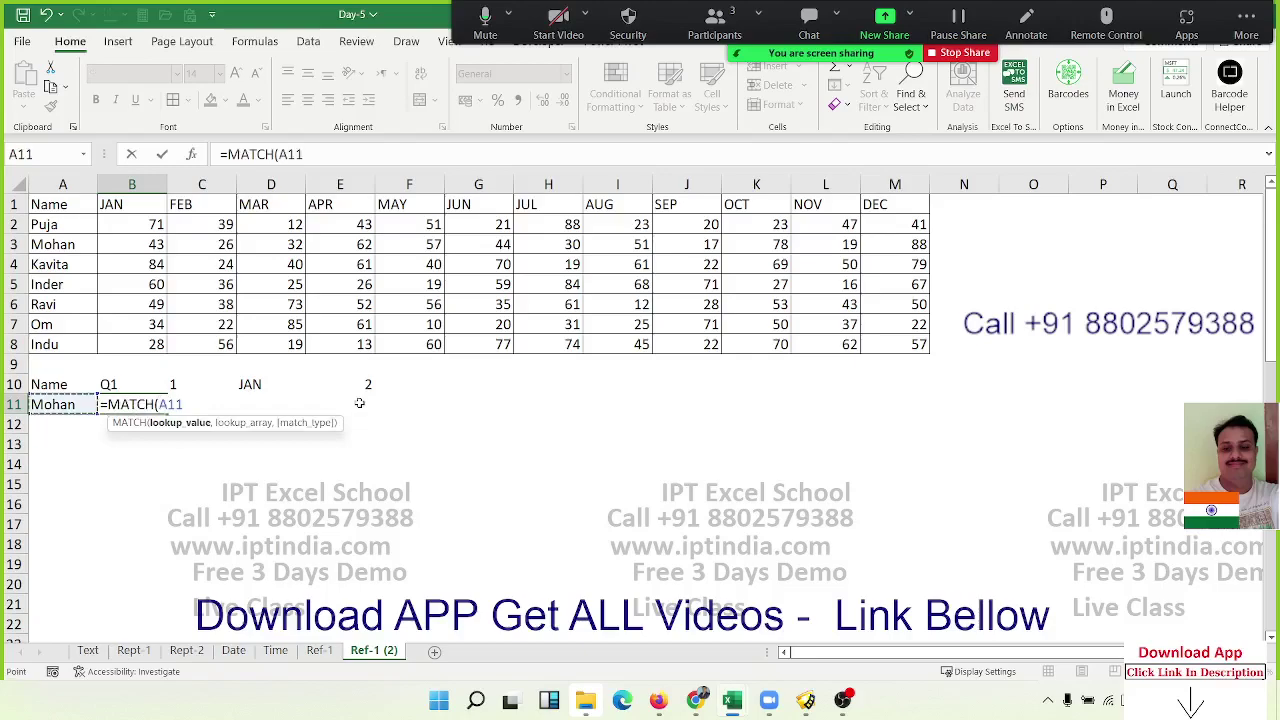
{"action": "type", "text": ","}
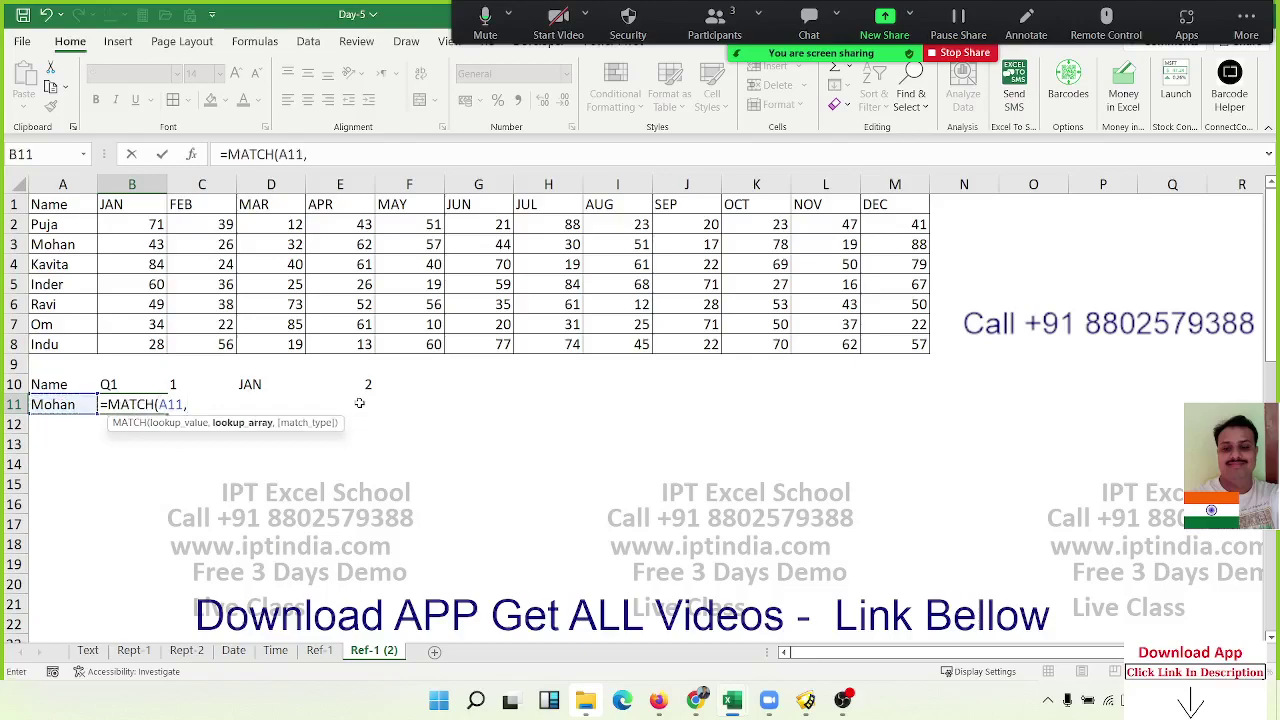
{"action": "left_click_drag", "start_coordinate": [50, 344], "coordinate": [75, 199]}
{"action": "type", "text": ","}
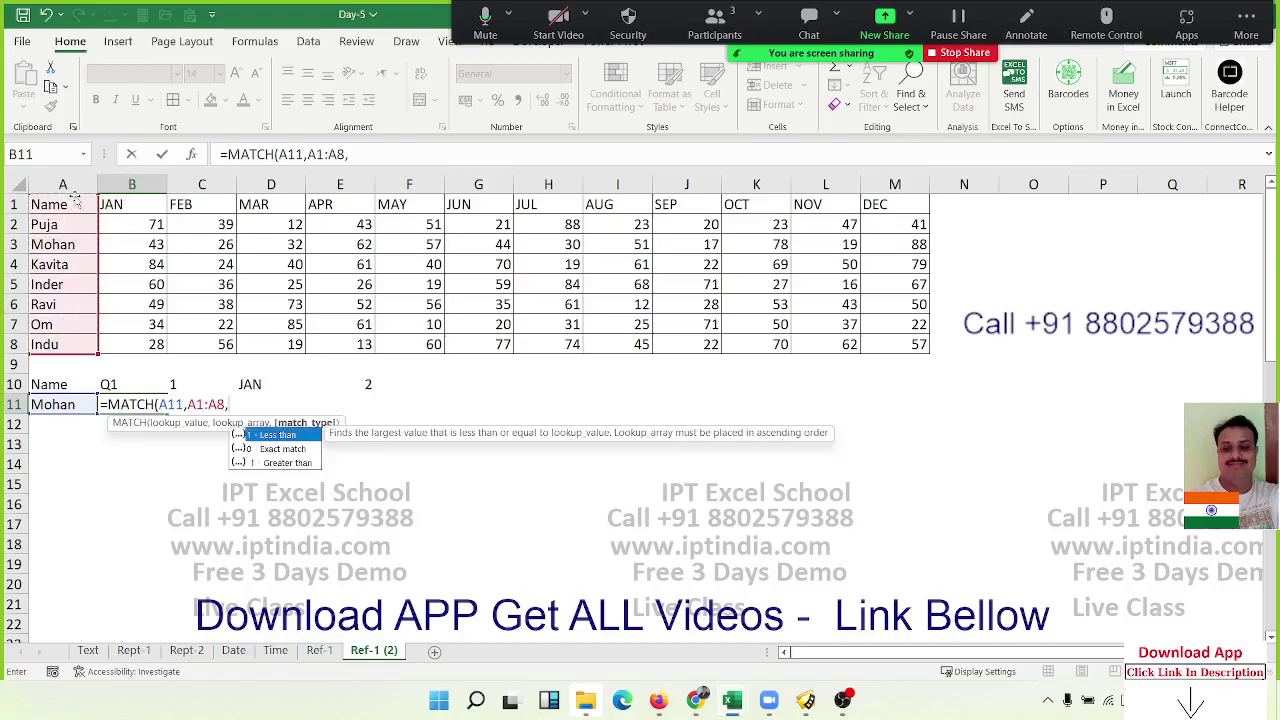
{"action": "type", "text": "0"}
{"action": "key", "text": "Return"}
{"action": "key", "text": "Up"}
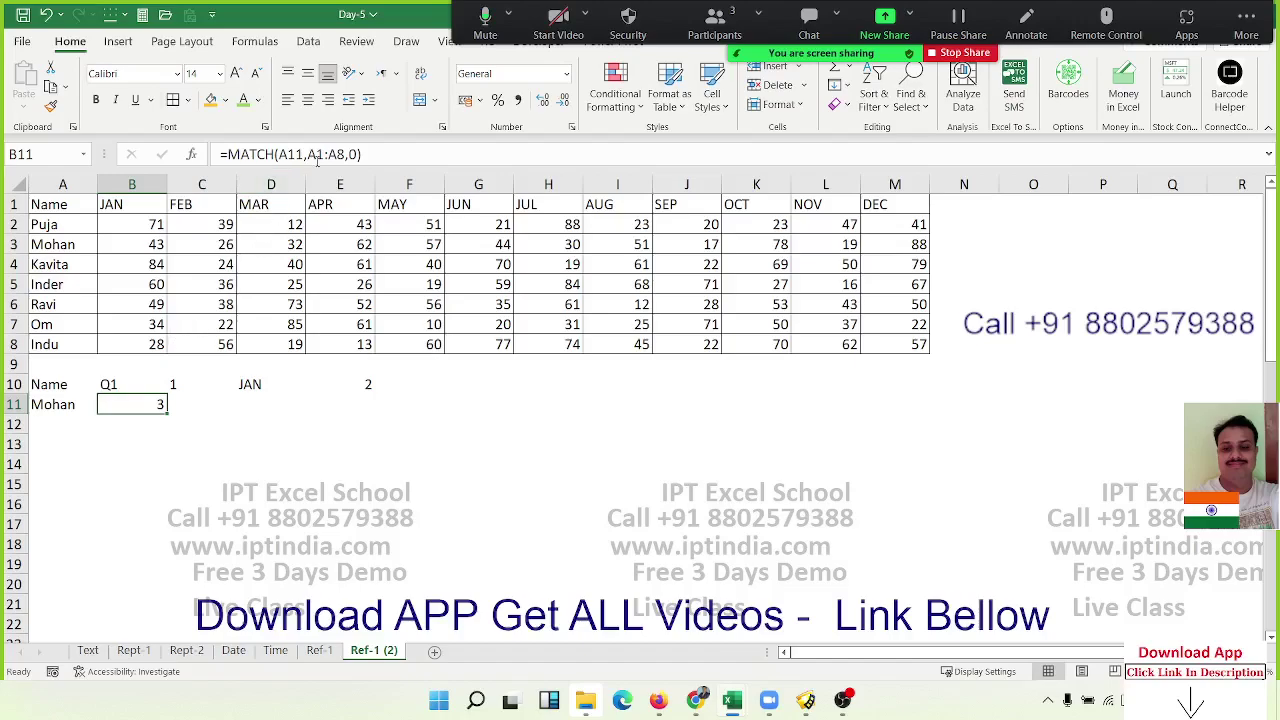
Undo an accidental Q2 autofill and put the row number 3 in B11.
{"action": "left_click", "coordinate": [163, 390]}
{"action": "left_click_drag", "start_coordinate": [166, 394], "coordinate": [157, 402]}
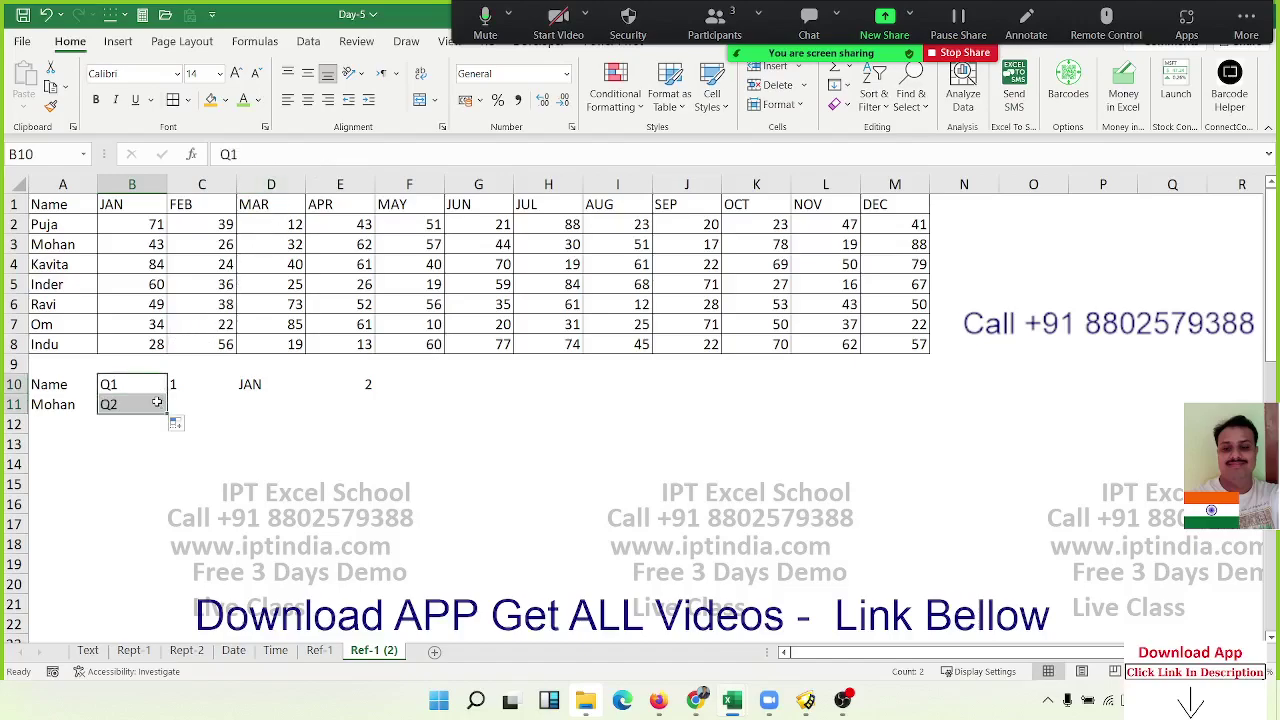
{"action": "key", "text": "ctrl+z"}
{"action": "left_click", "coordinate": [157, 403]}
{"action": "type", "text": "3"}
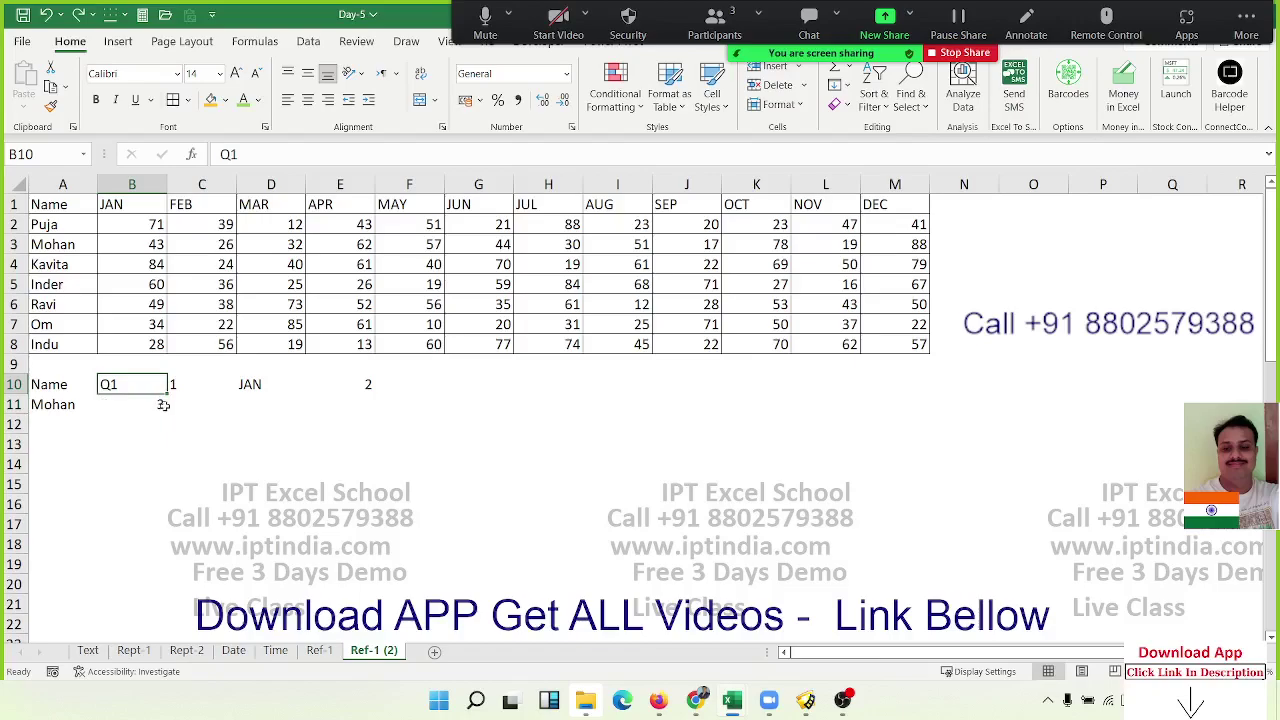
Enter =ADDRESS(B11,E10) in C11, returning $B$3.
{"action": "left_click", "coordinate": [183, 404]}
{"action": "type", "text": "=a"}
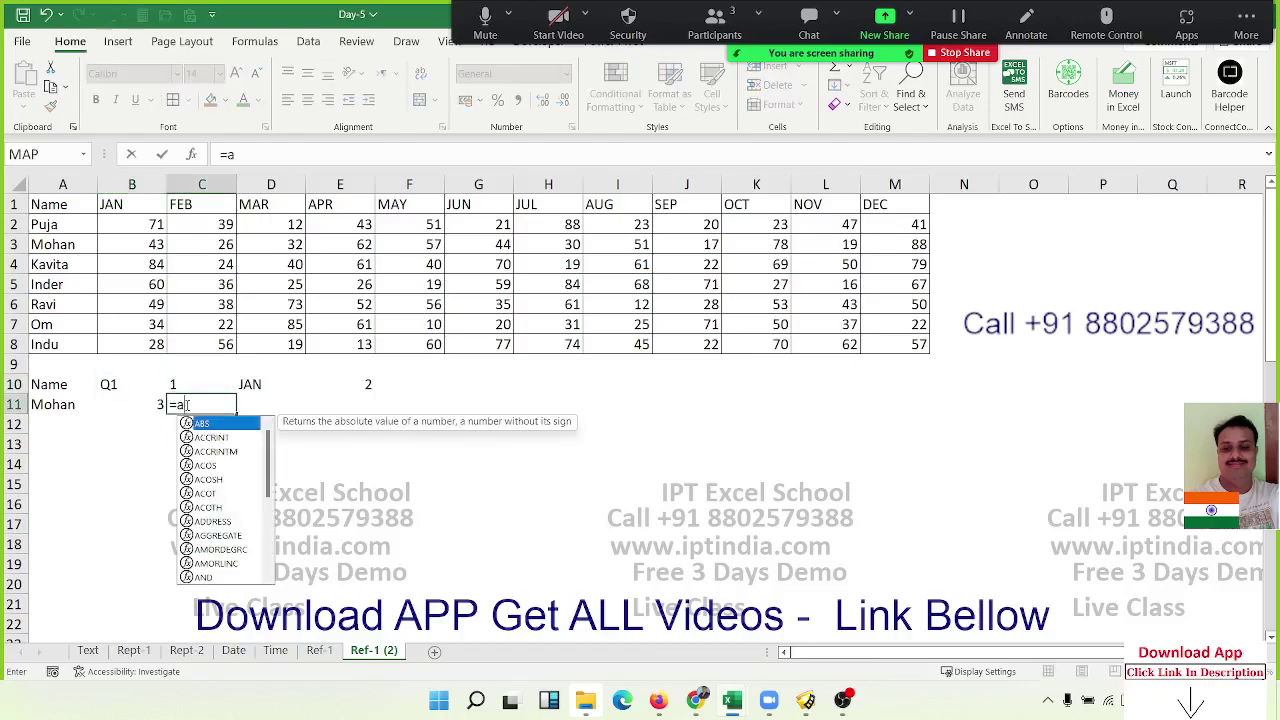
{"action": "type", "text": "d"}
{"action": "key", "text": "Tab"}
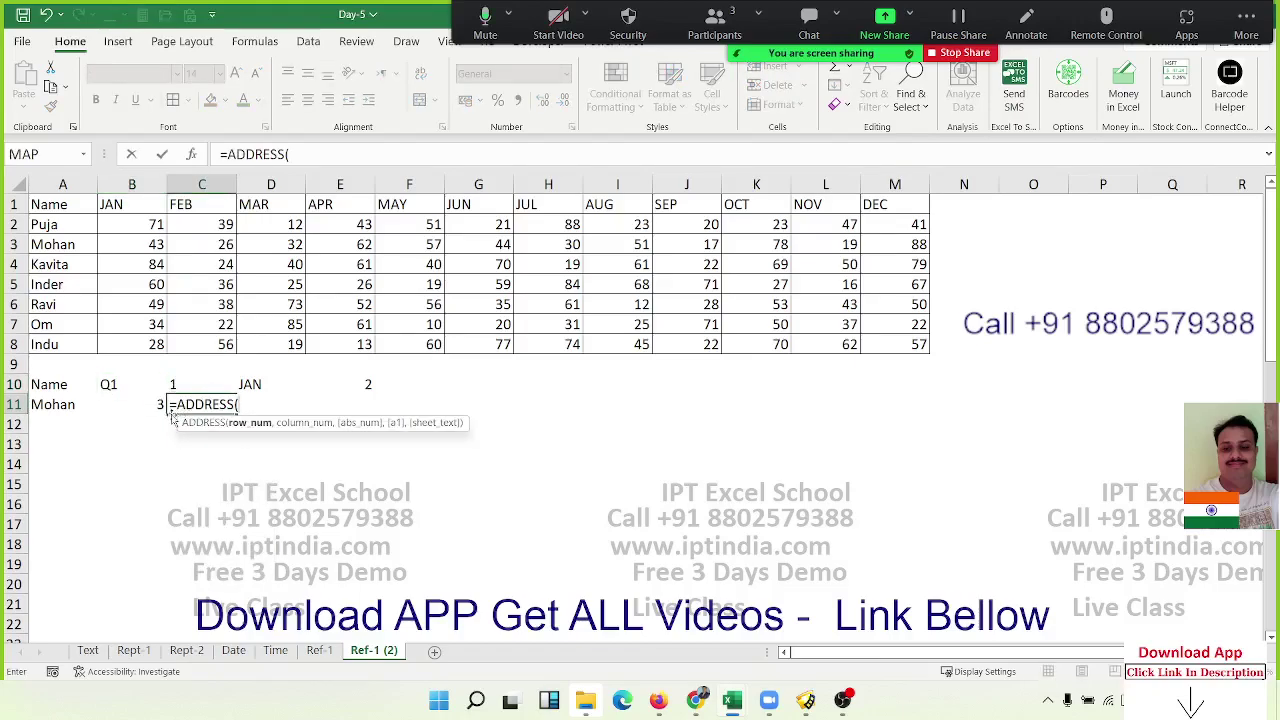
{"action": "left_click", "coordinate": [157, 403]}
{"action": "type", "text": ","}
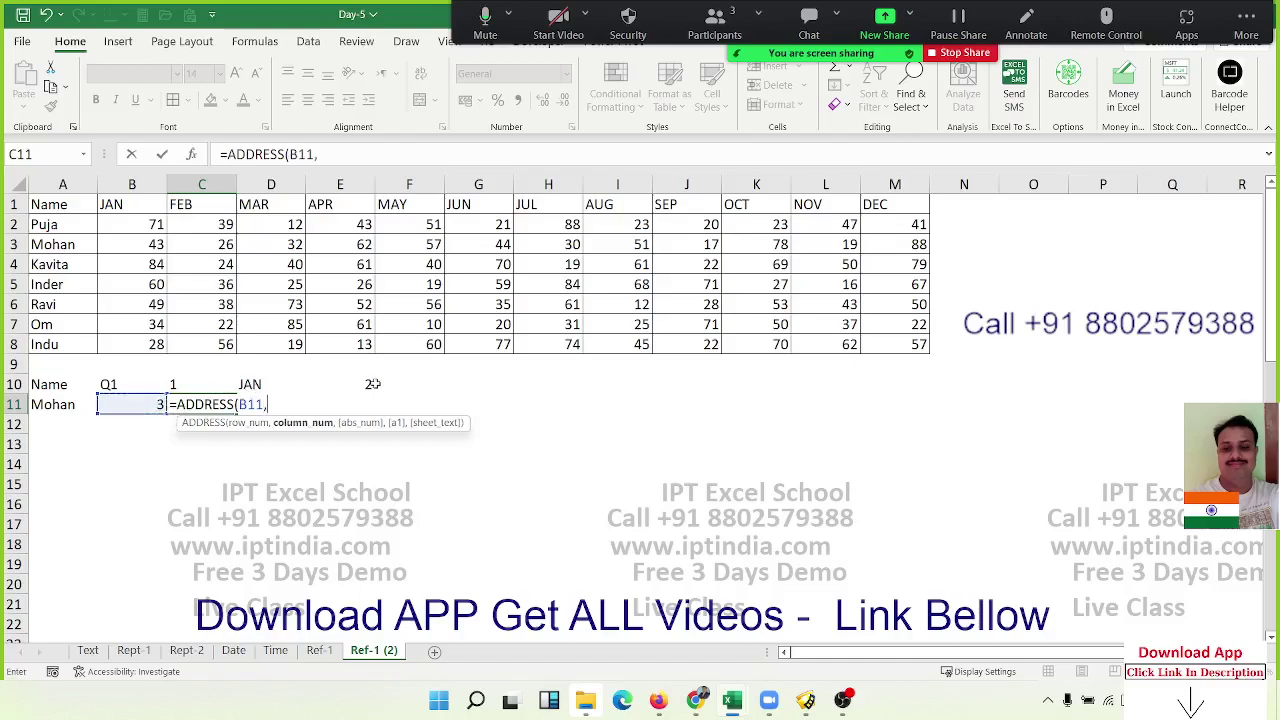
{"action": "left_click", "coordinate": [373, 385]}
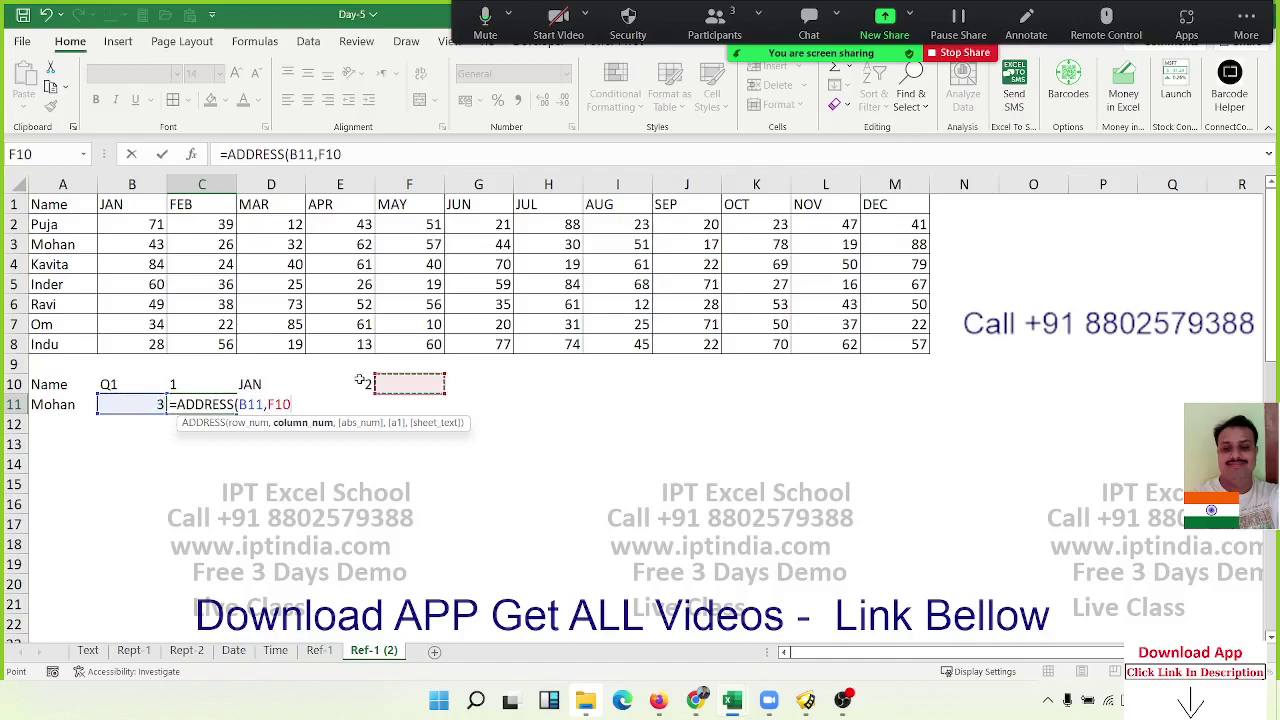
{"action": "left_click", "coordinate": [360, 382]}
{"action": "key", "text": "Return"}
{"action": "key", "text": "Up"}
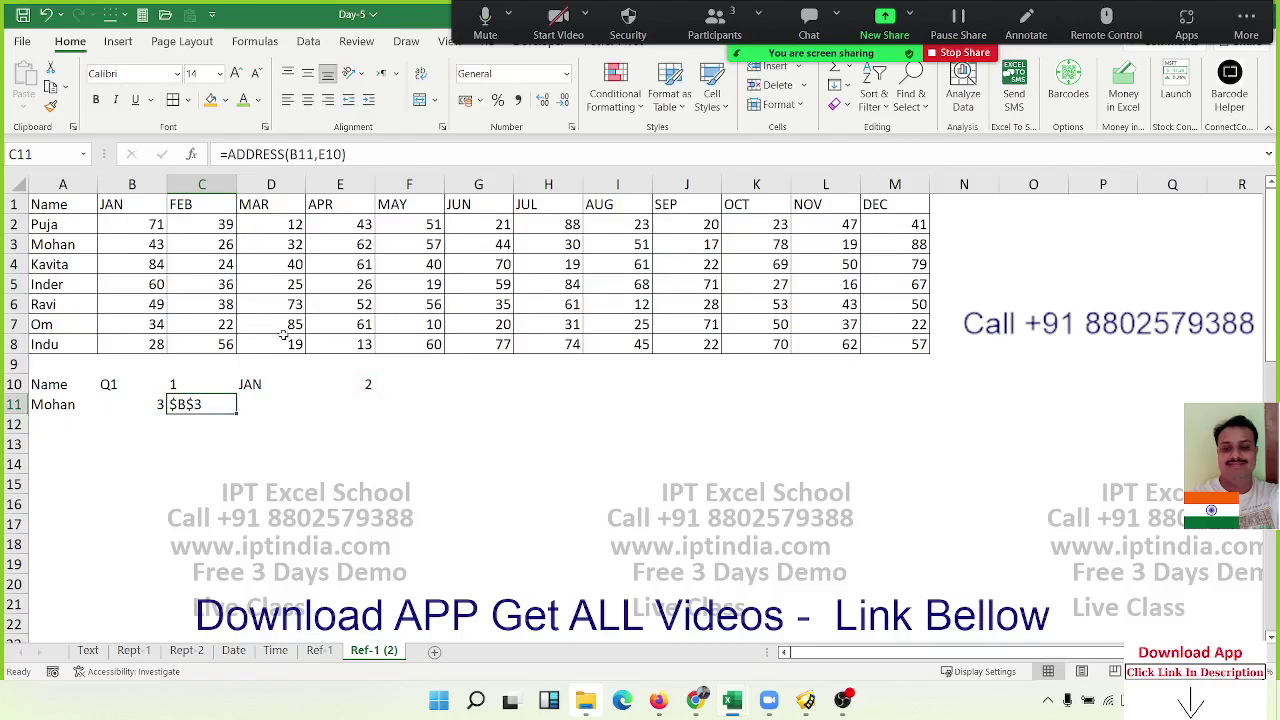
Enter =ADDRESS(B11,E10+2) in D11, returning $D$3 two columns further along.
{"action": "left_click", "coordinate": [279, 223]}
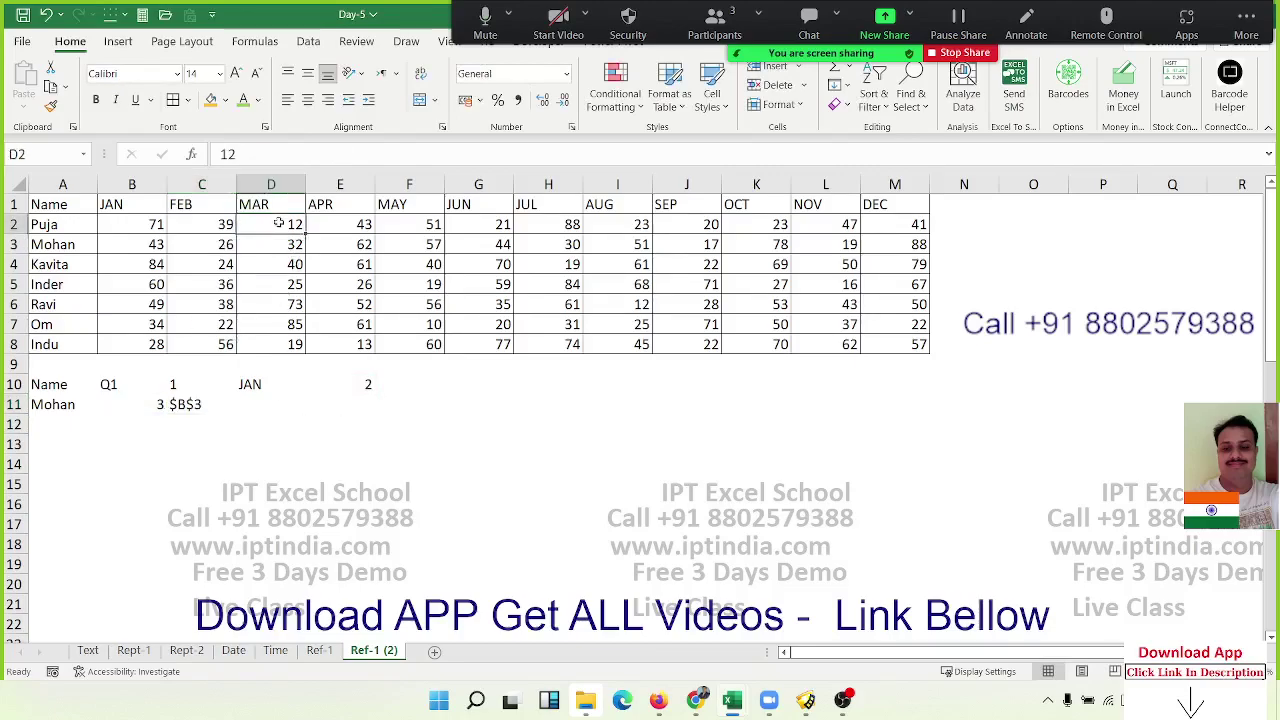
{"action": "left_click", "coordinate": [247, 404]}
{"action": "double_click", "coordinate": [247, 406]}
{"action": "type", "text": "="}
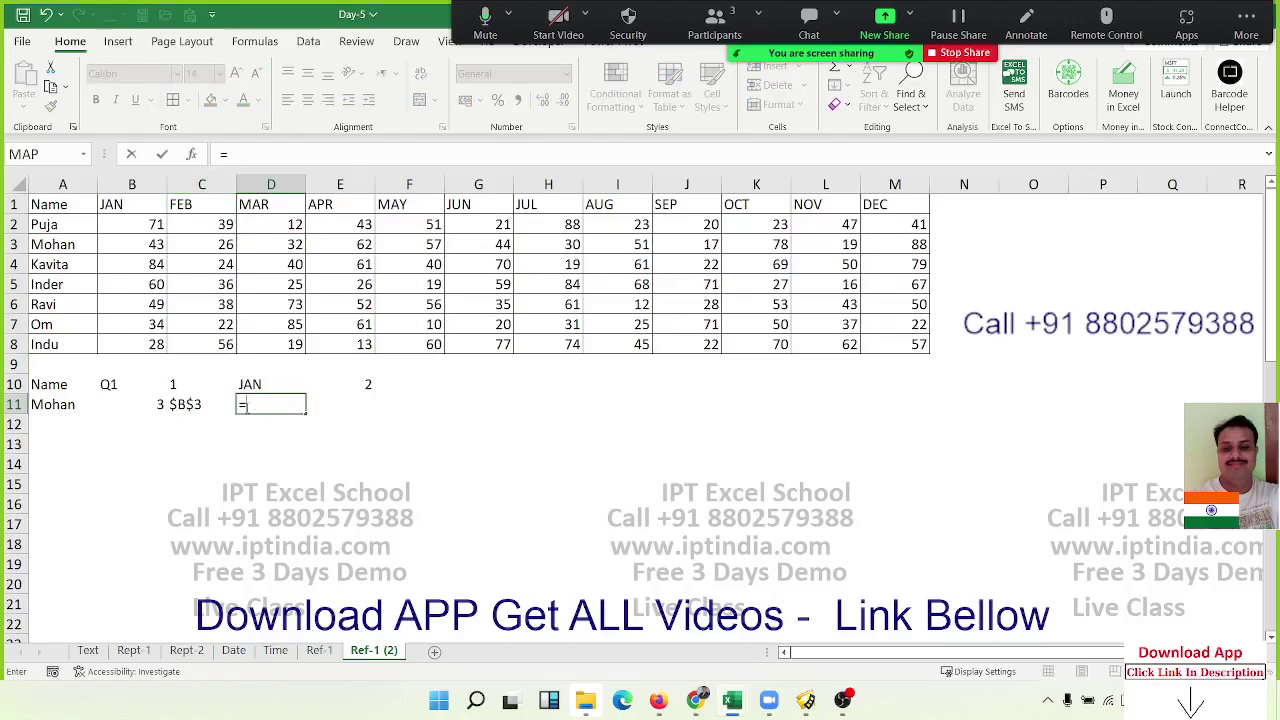
{"action": "type", "text": "ad"}
{"action": "key", "text": "Tab"}
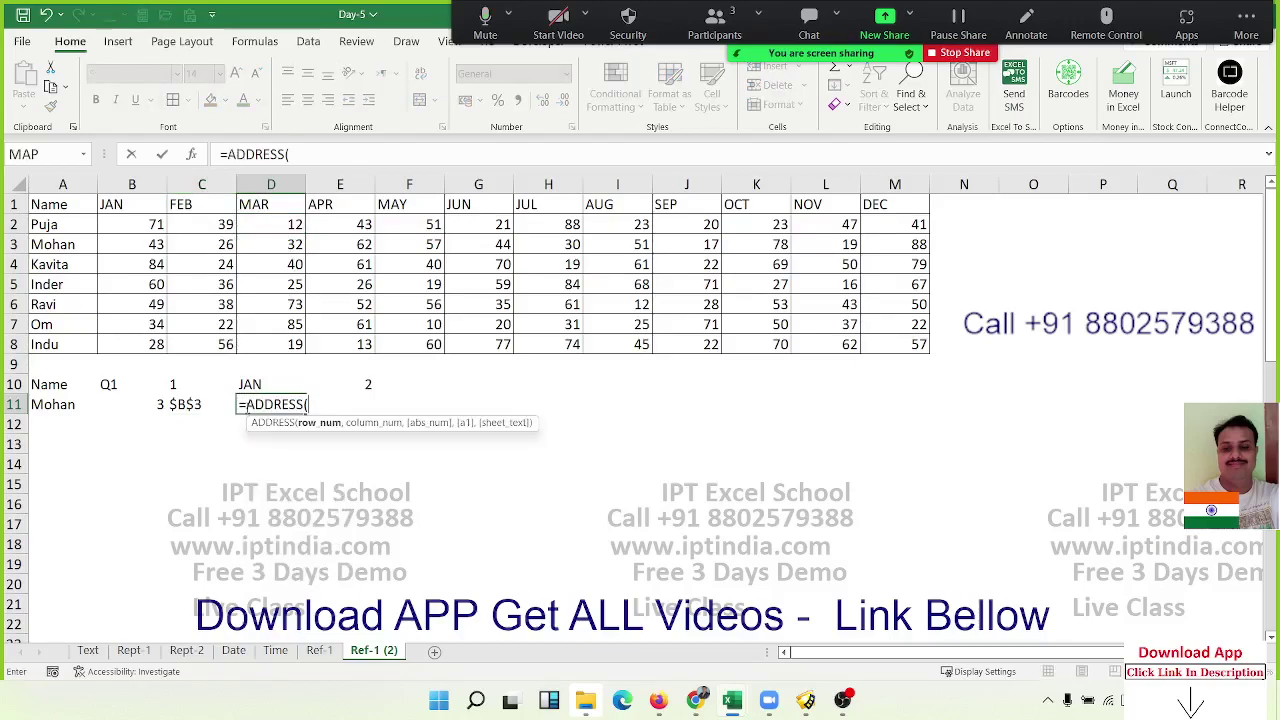
{"action": "left_click", "coordinate": [148, 407]}
{"action": "type", "text": ","}
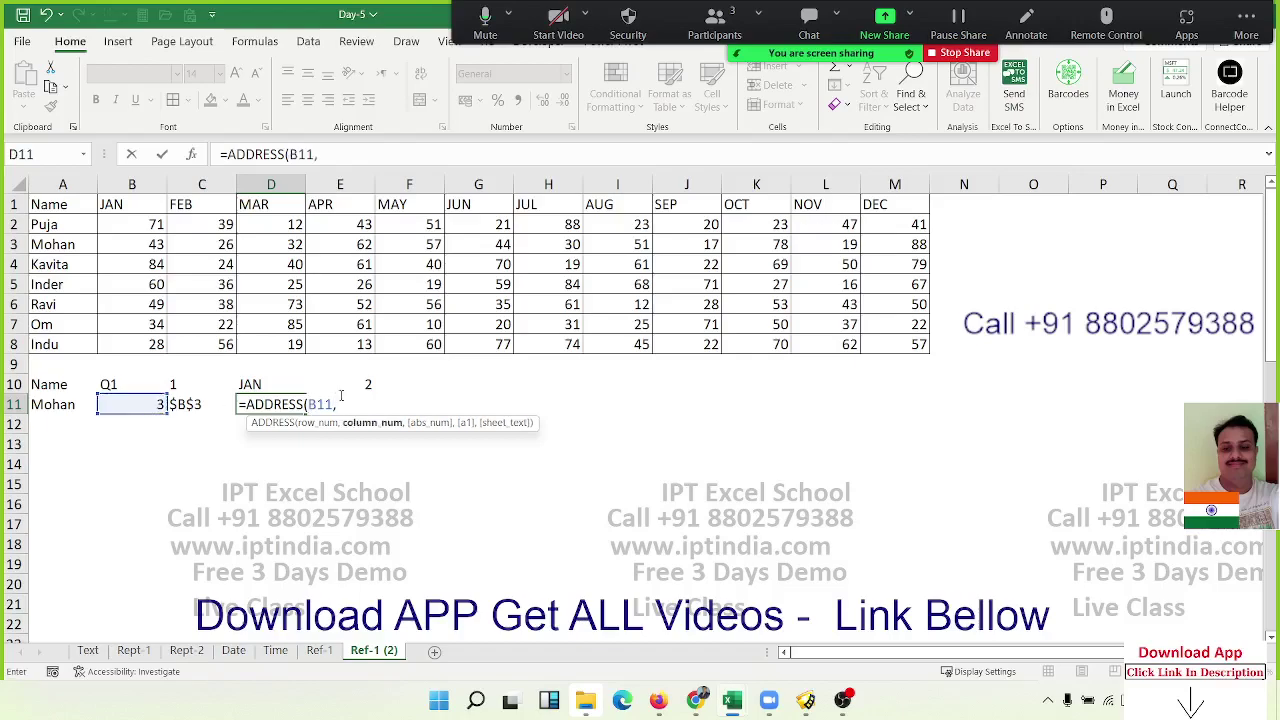
{"action": "left_click", "coordinate": [351, 385]}
{"action": "type", "text": "+"}
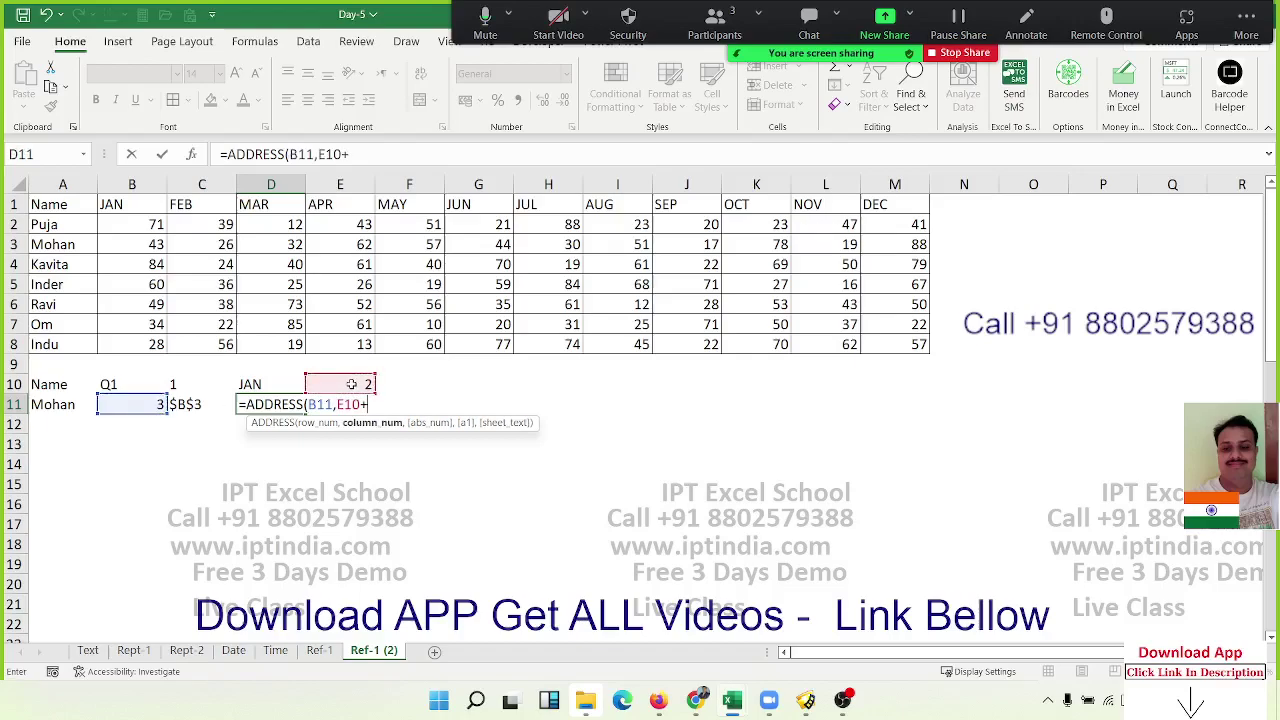
{"action": "type", "text": "2"}
{"action": "key", "text": "Return"}
{"action": "key", "text": "Up"}
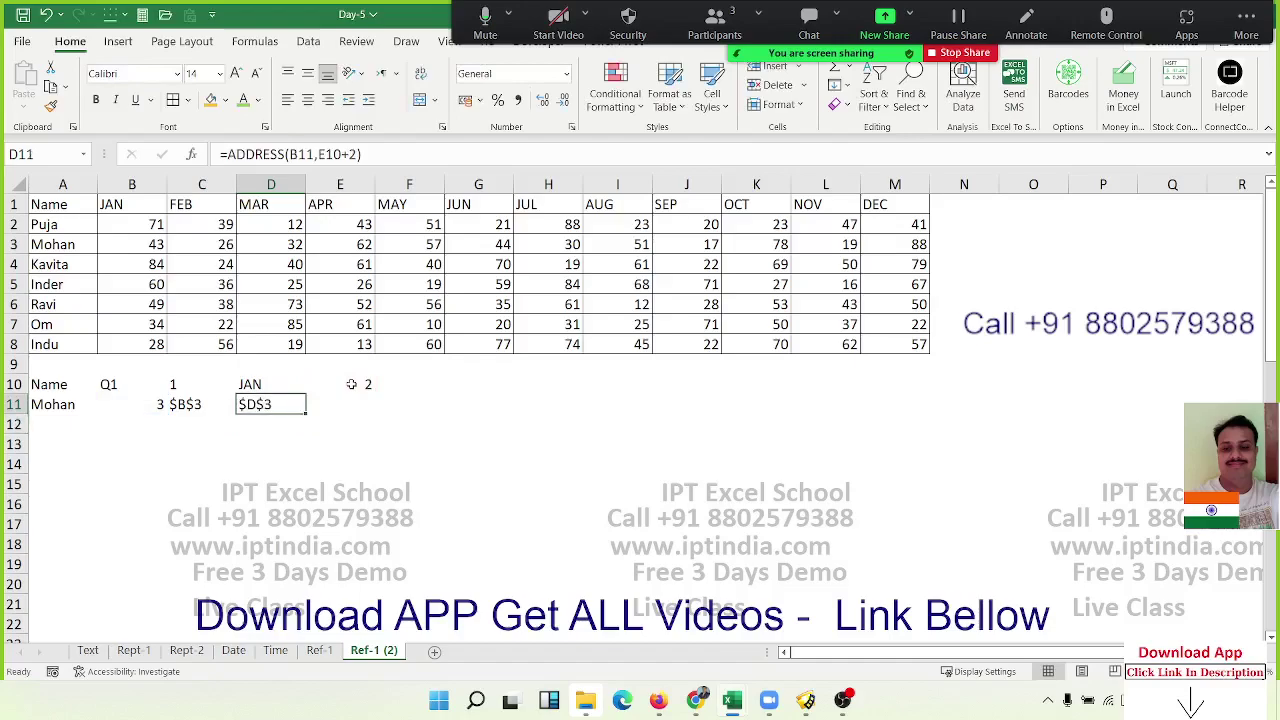
{"action": "key", "text": "Right"}
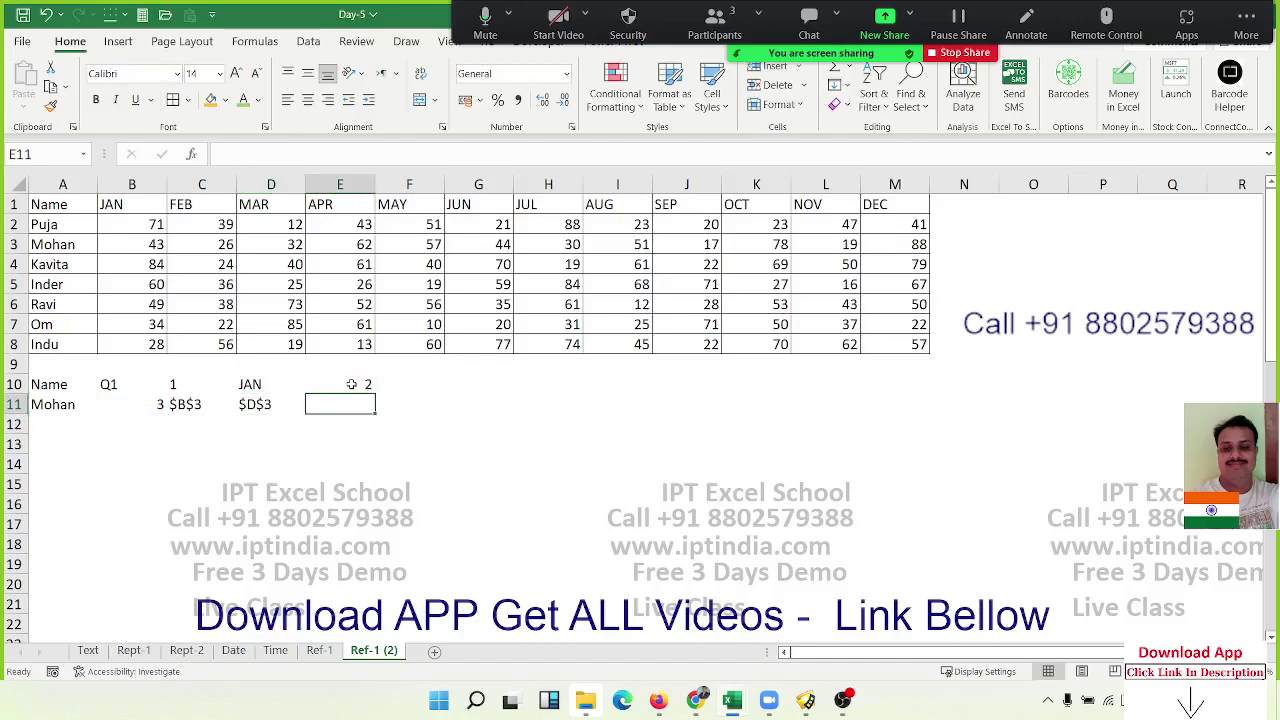
Drop a SUM attempt and enter =C11&":"&D11 in E11, showing $B$3:$D$3.
{"action": "type", "text": "=su"}
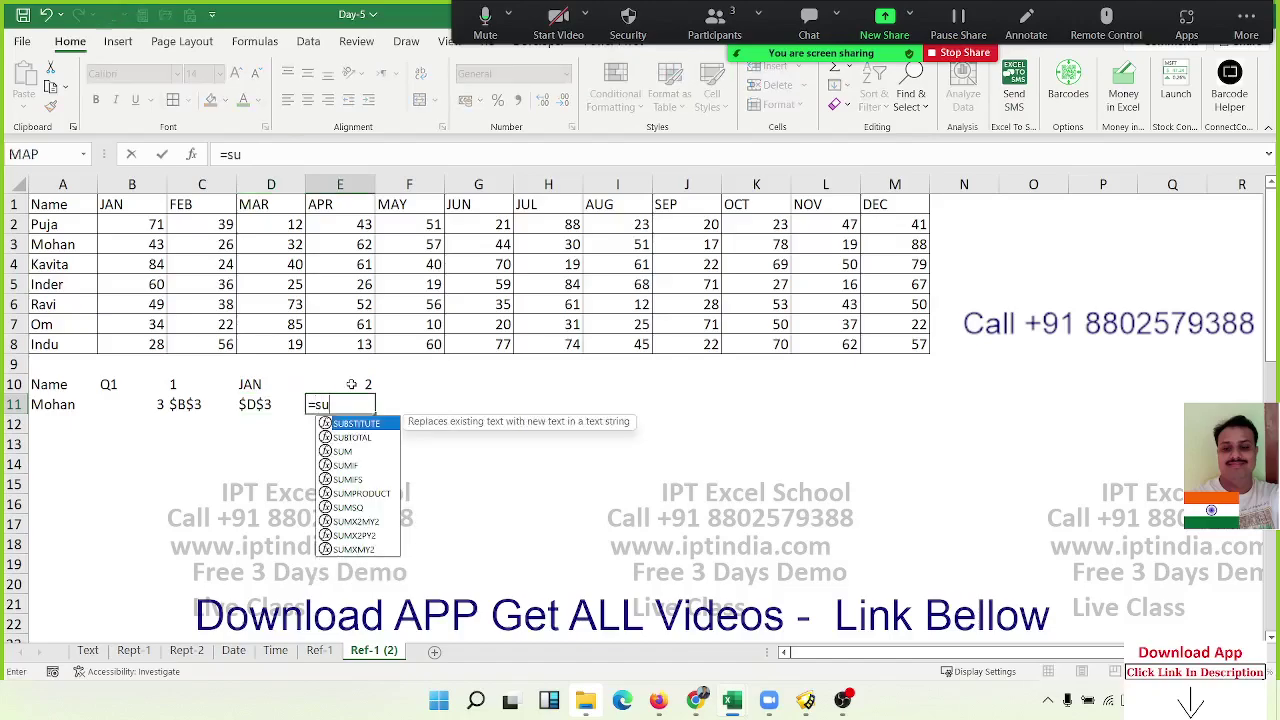
{"action": "type", "text": "m("}
{"action": "left_click_drag", "start_coordinate": [146, 225], "coordinate": [280, 225]}
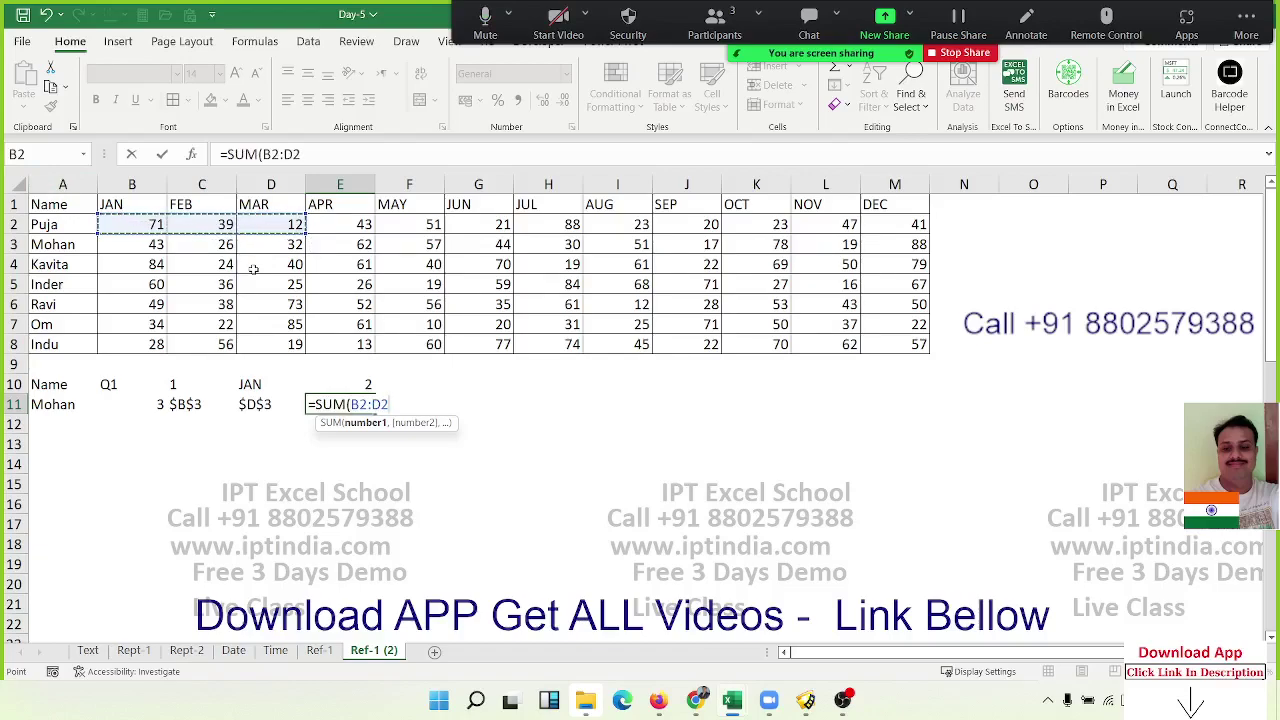
{"action": "key", "text": "Escape"}
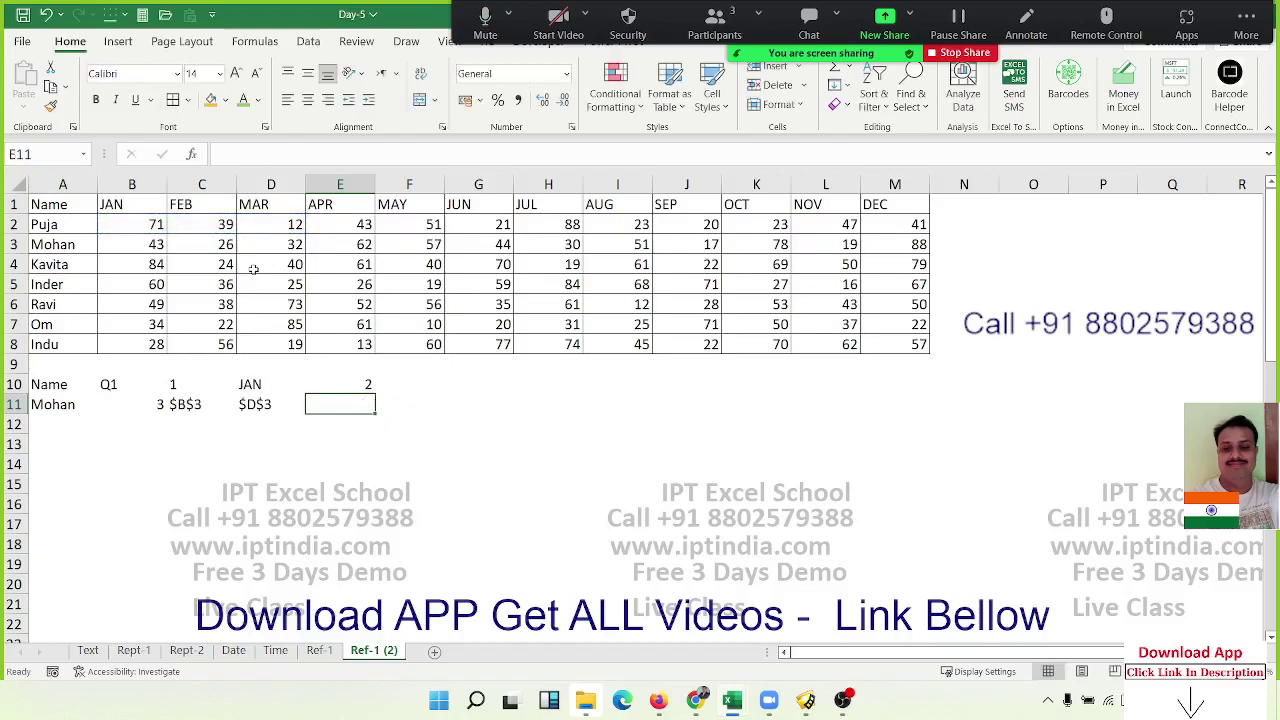
{"action": "type", "text": "="}
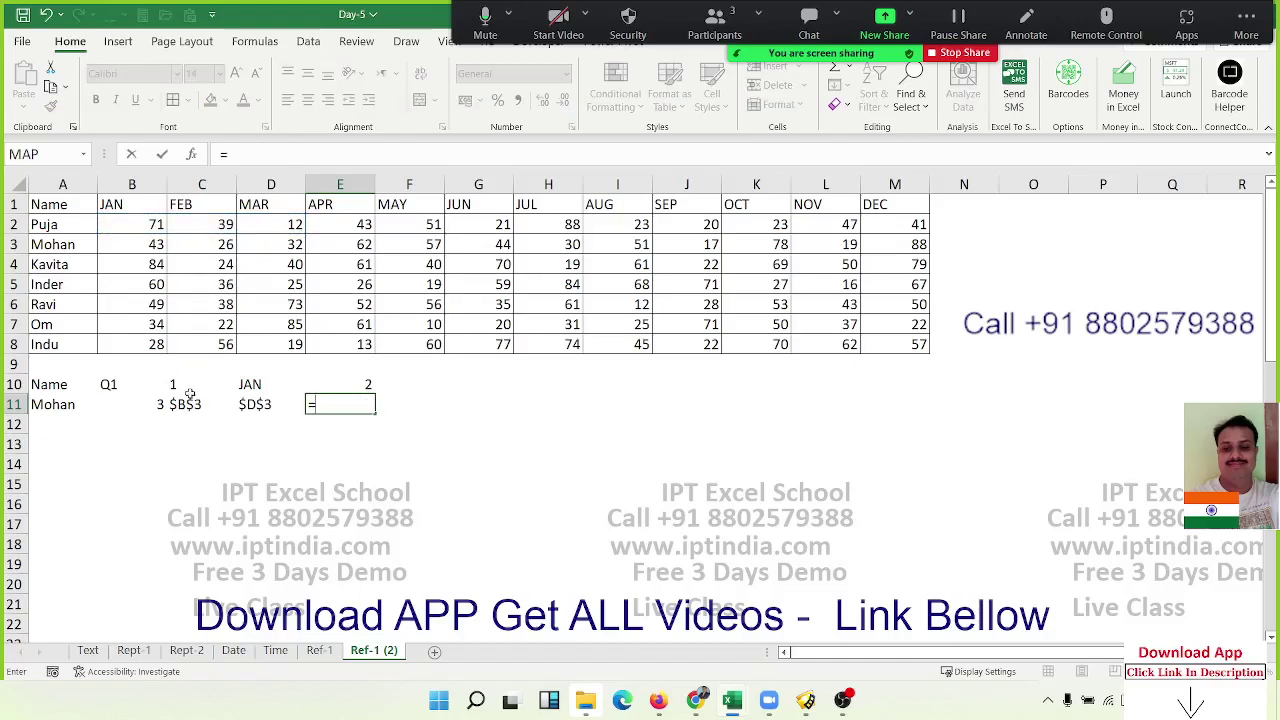
{"action": "left_click", "coordinate": [187, 402]}
{"action": "type", "text": "&\""}
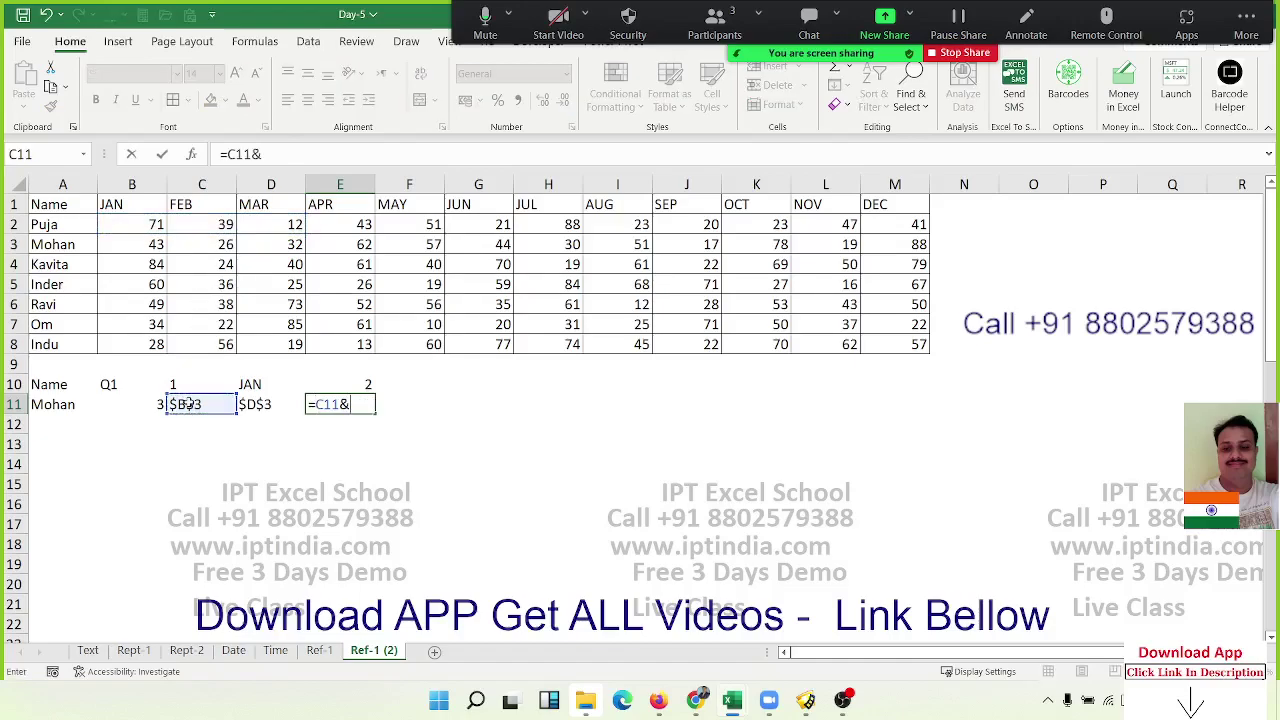
{"action": "type", "text": ":\""}
{"action": "type", "text": "&"}
{"action": "left_click", "coordinate": [272, 403]}
{"action": "key", "text": "Return"}
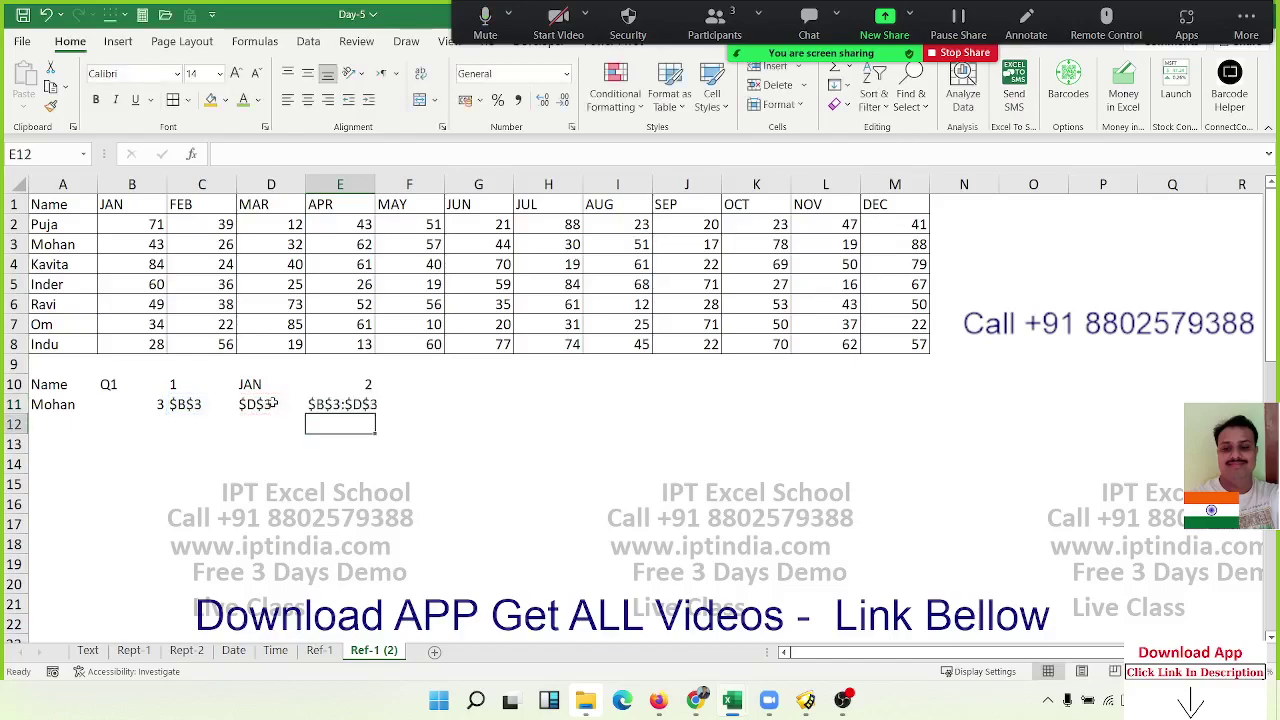
{"action": "left_click", "coordinate": [429, 406]}
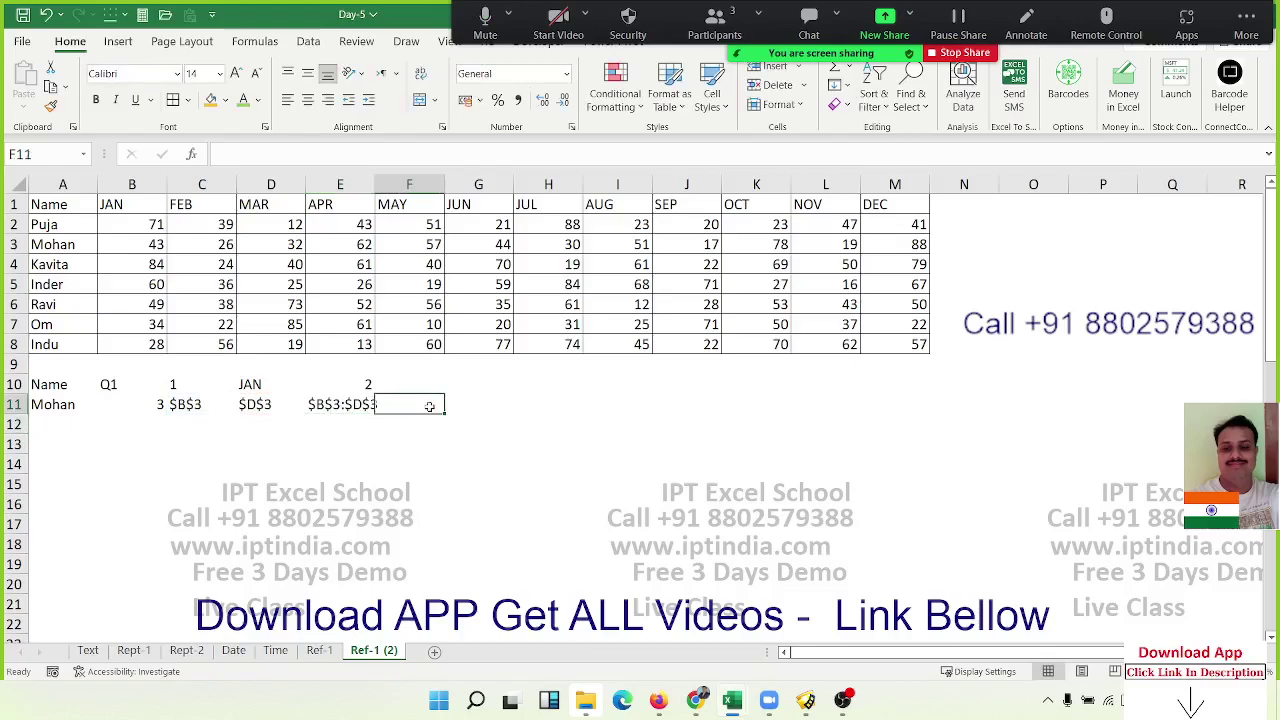
Enter a SUM formula in G11 referencing E11.
{"action": "key", "text": "Right"}
{"action": "type", "text": "=su"}
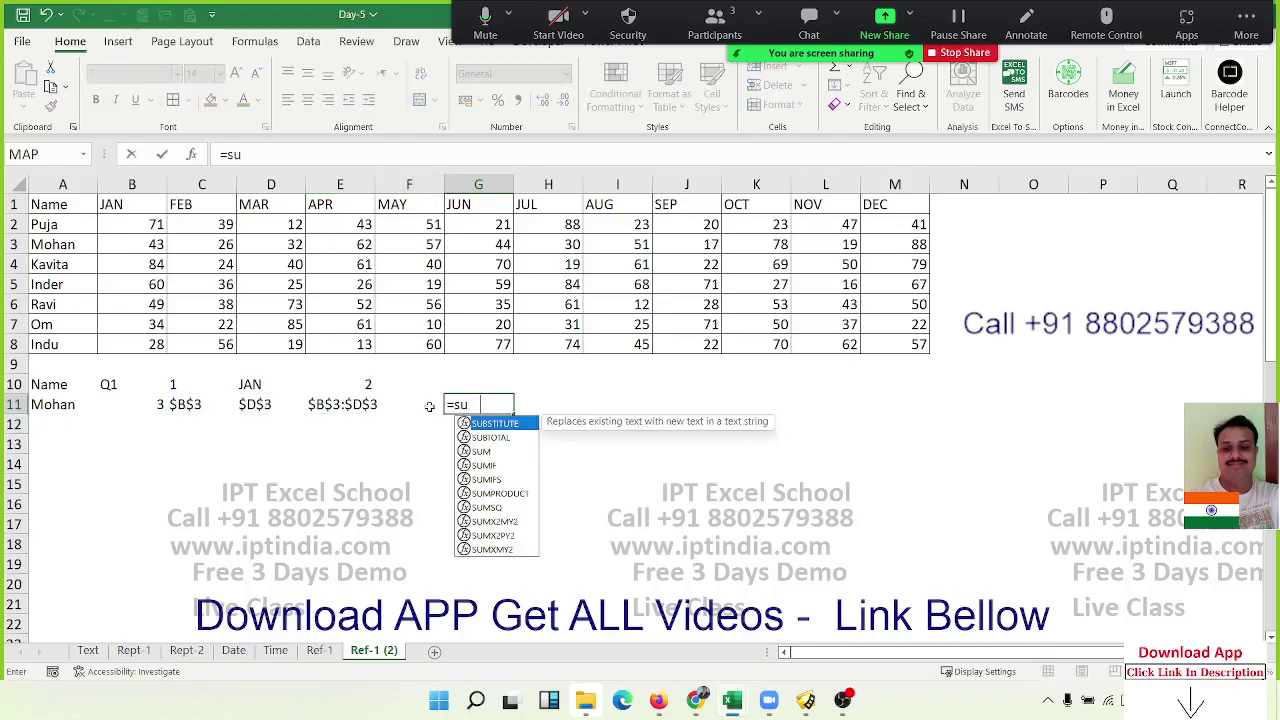
{"action": "key", "text": "Tab"}
{"action": "key", "text": "Left"}
{"action": "key", "text": "Left"}
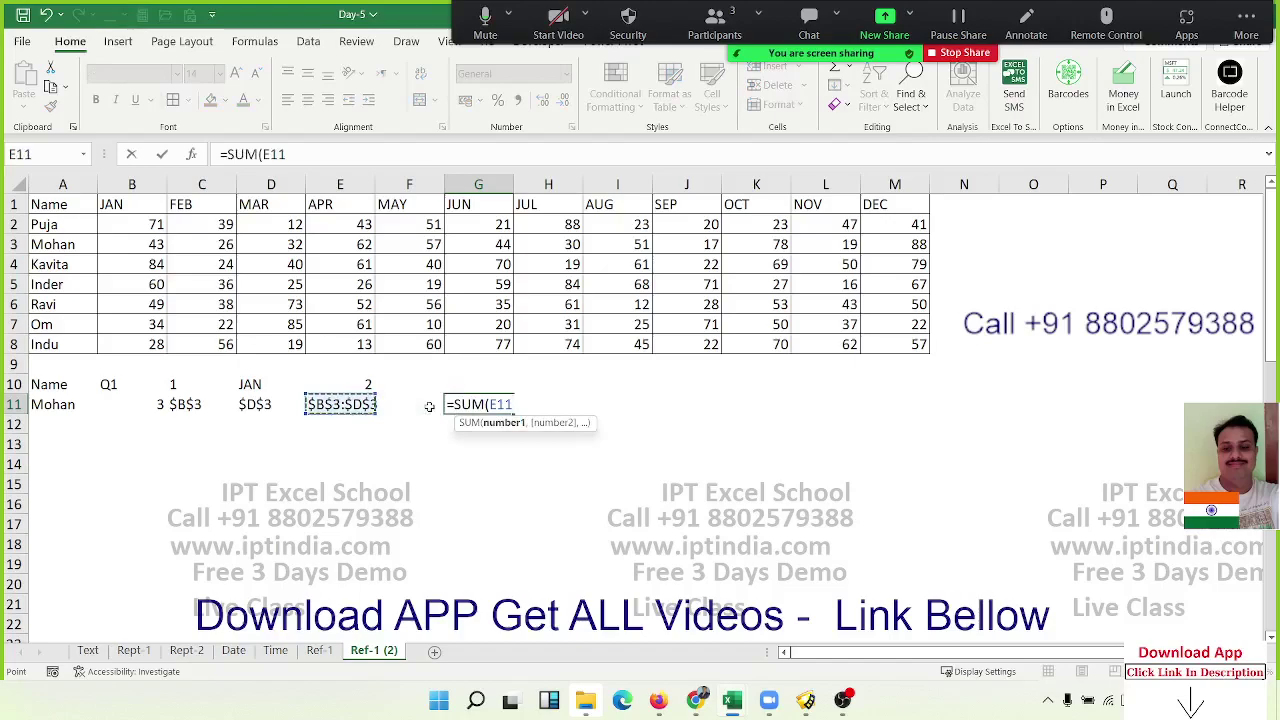
{"action": "key", "text": "Return"}
{"action": "key", "text": "Up"}
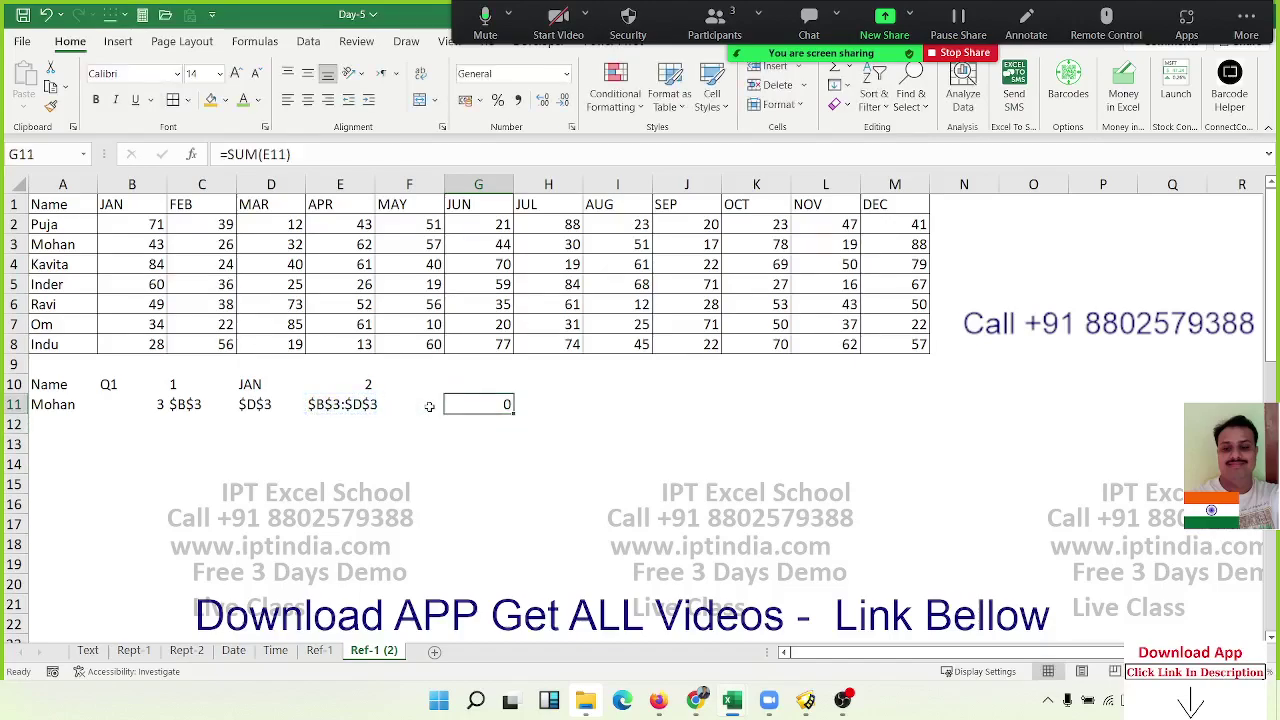
Change G11 to =SUM(INDIRECT(E11)), accepting Excel's parenthesis correction, for a total of 101.
{"action": "double_click", "coordinate": [505, 403]}
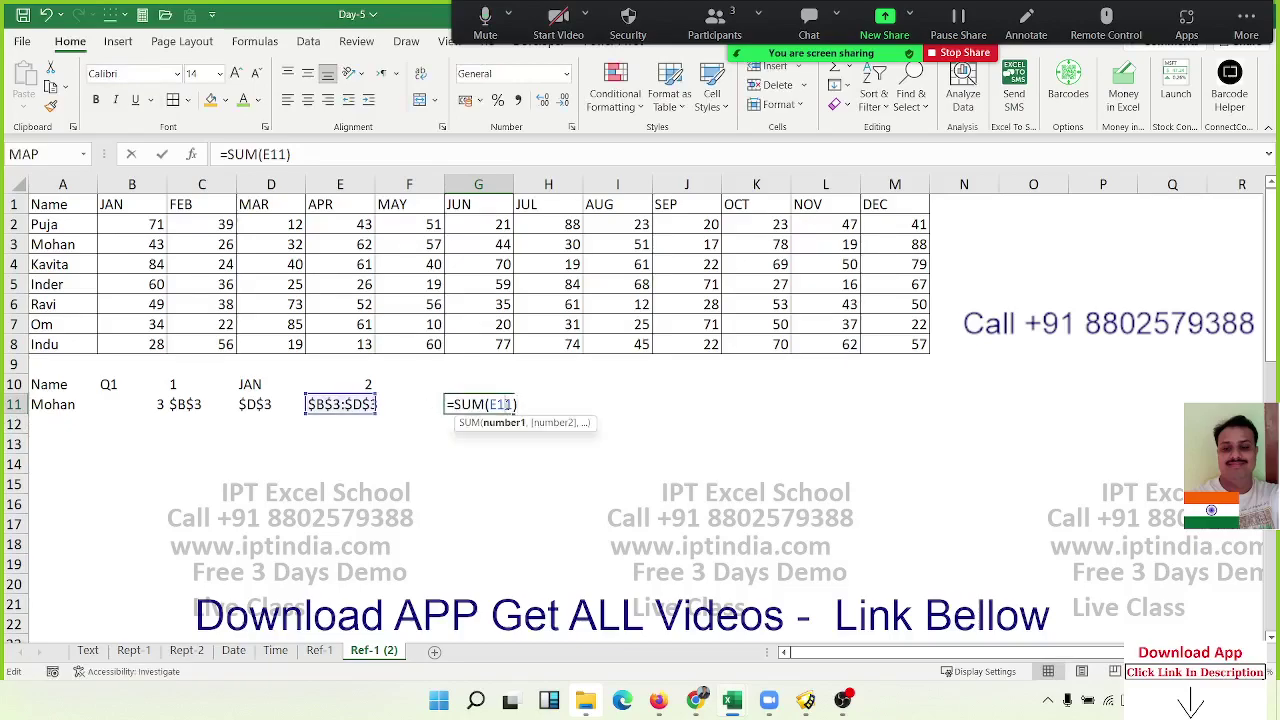
{"action": "double_click", "coordinate": [500, 404]}
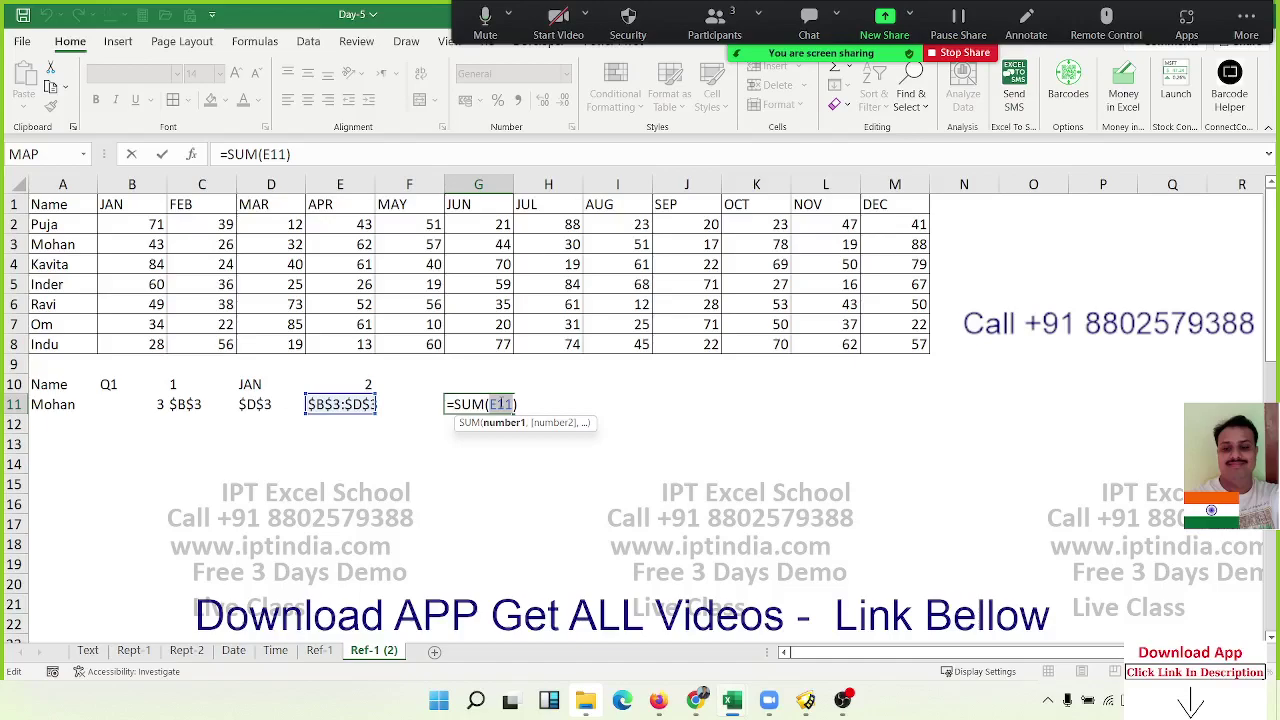
{"action": "type", "text": "9"}
{"action": "key", "text": "BackSpace"}
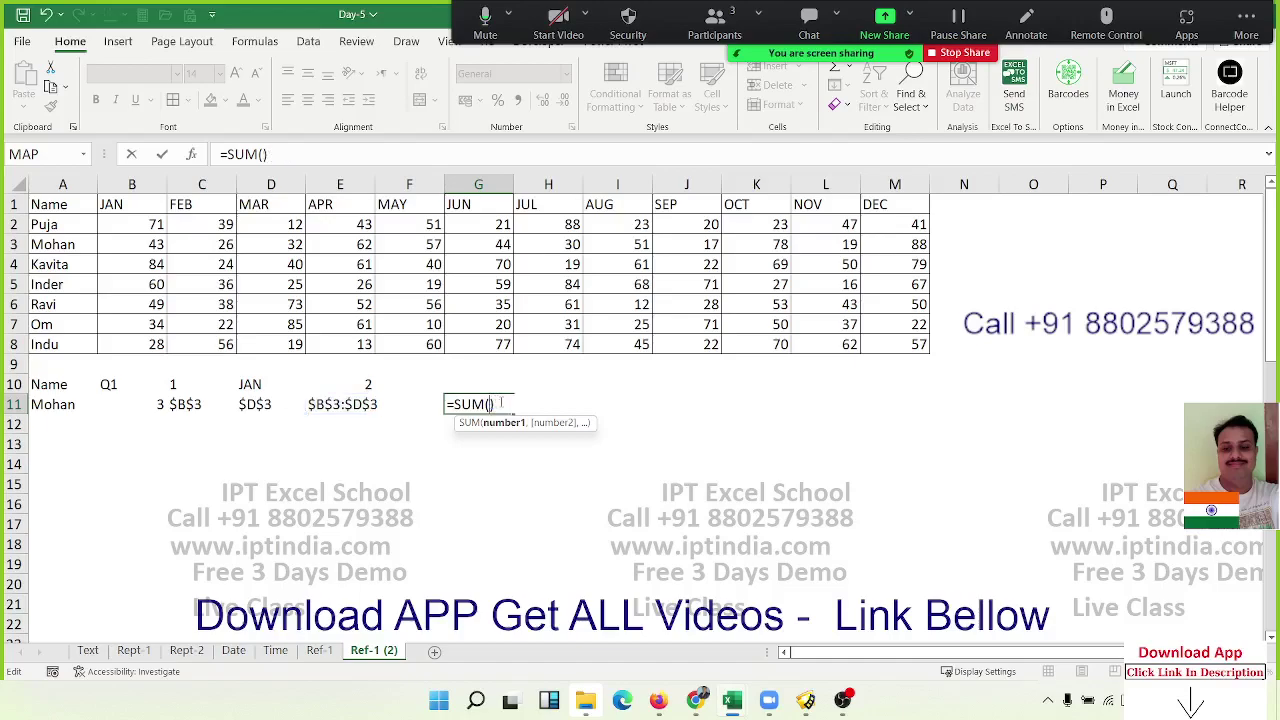
{"action": "type", "text": "ind"}
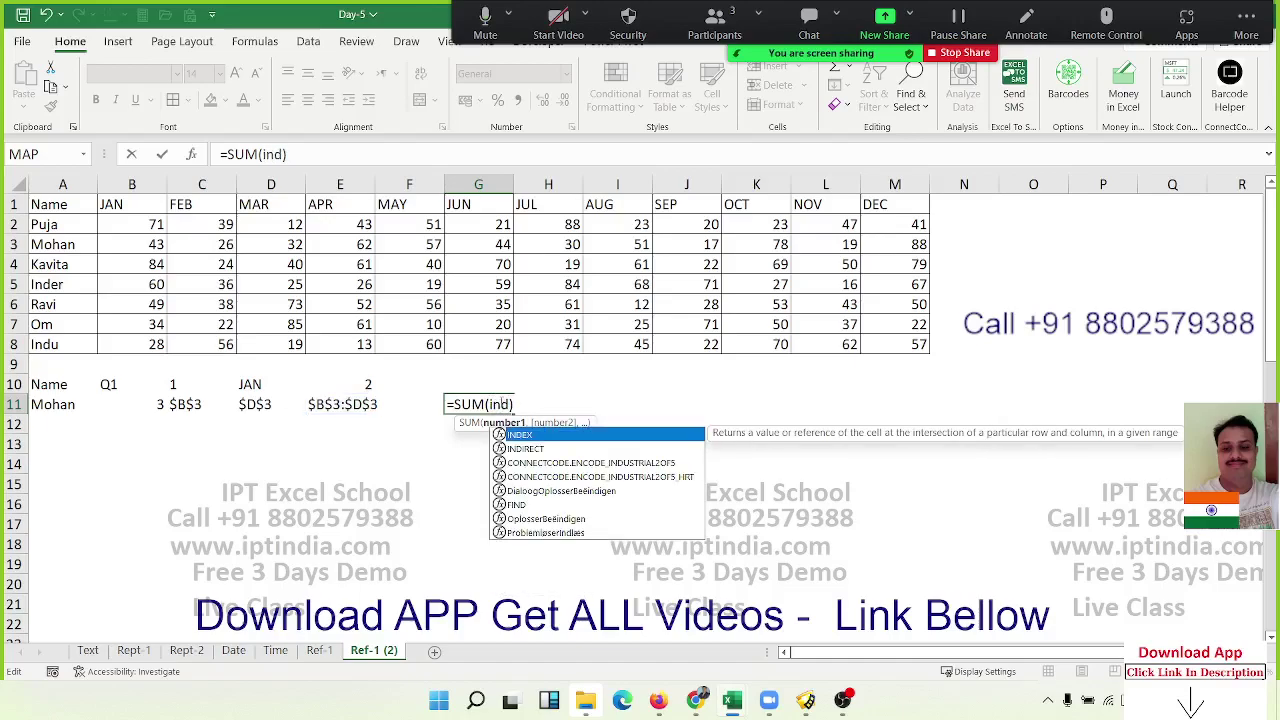
{"action": "key", "text": "Down"}
{"action": "key", "text": "Tab"}
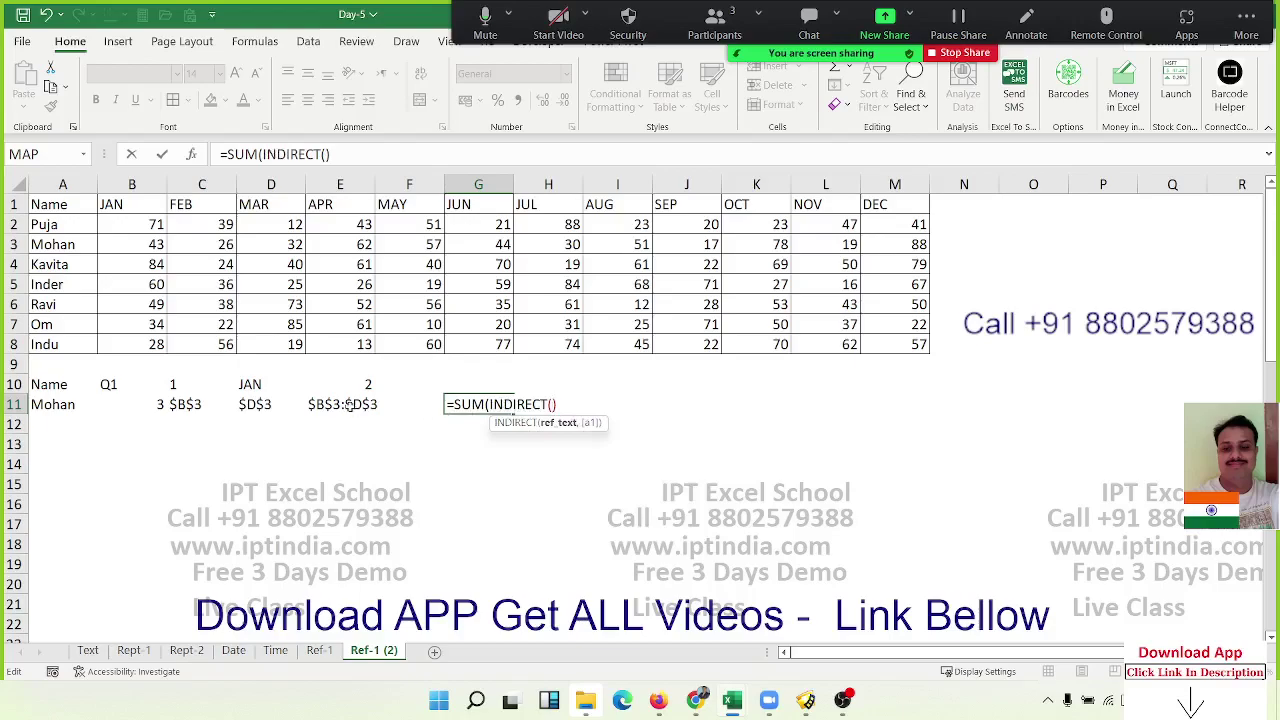
{"action": "left_click", "coordinate": [352, 410]}
{"action": "key", "text": "Return"}
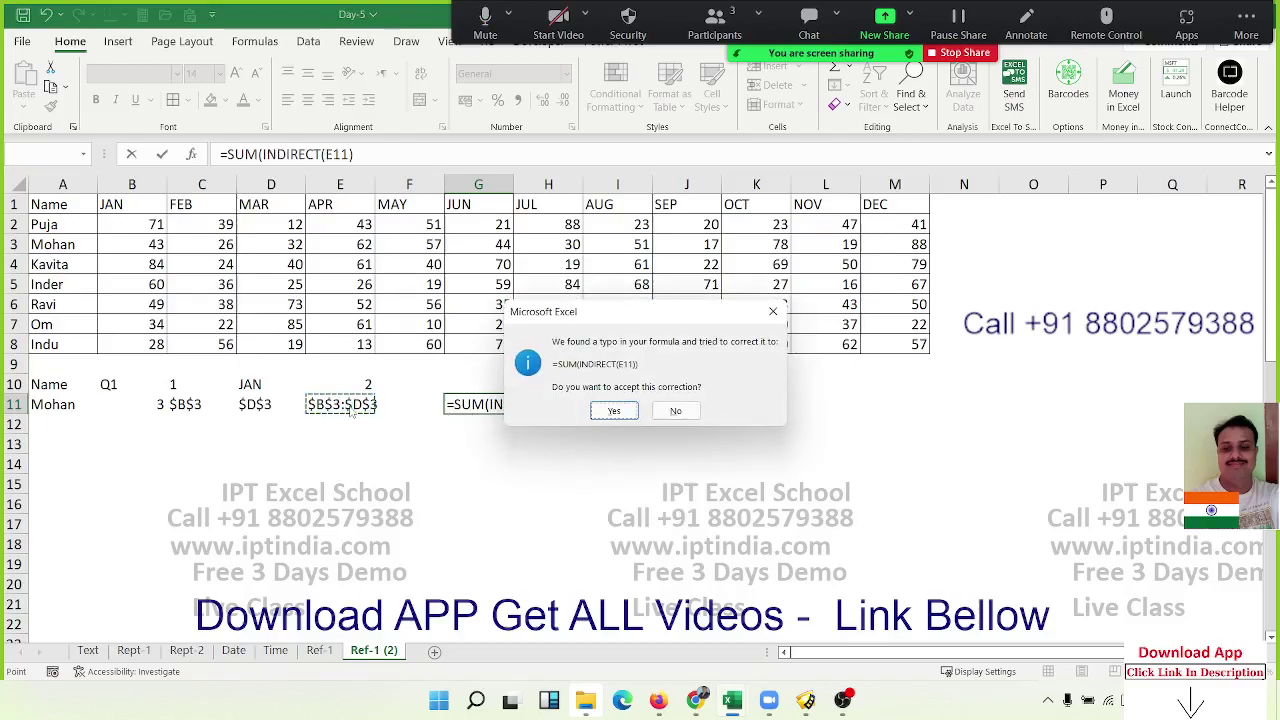
{"action": "key", "text": "Return"}
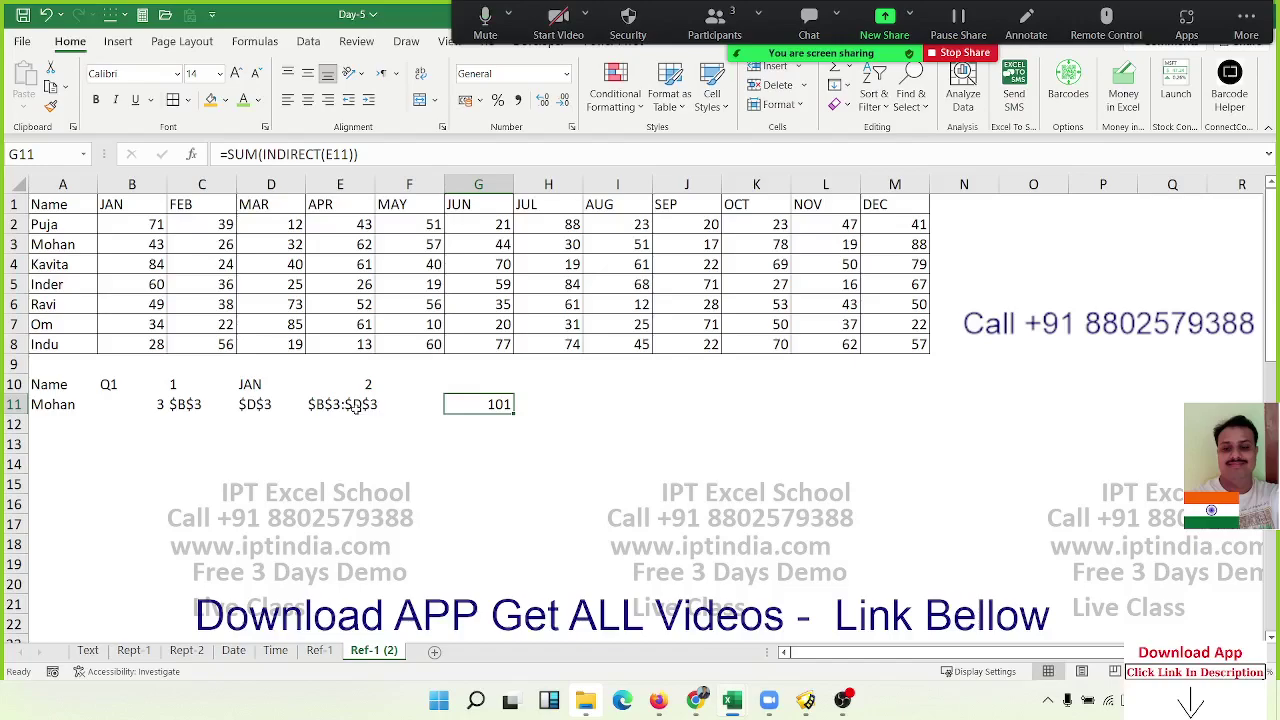
Replace the C10 reference in D10's CHOOSE formula with C10's RIGHT(B10) text.
{"action": "left_click", "coordinate": [152, 388]}
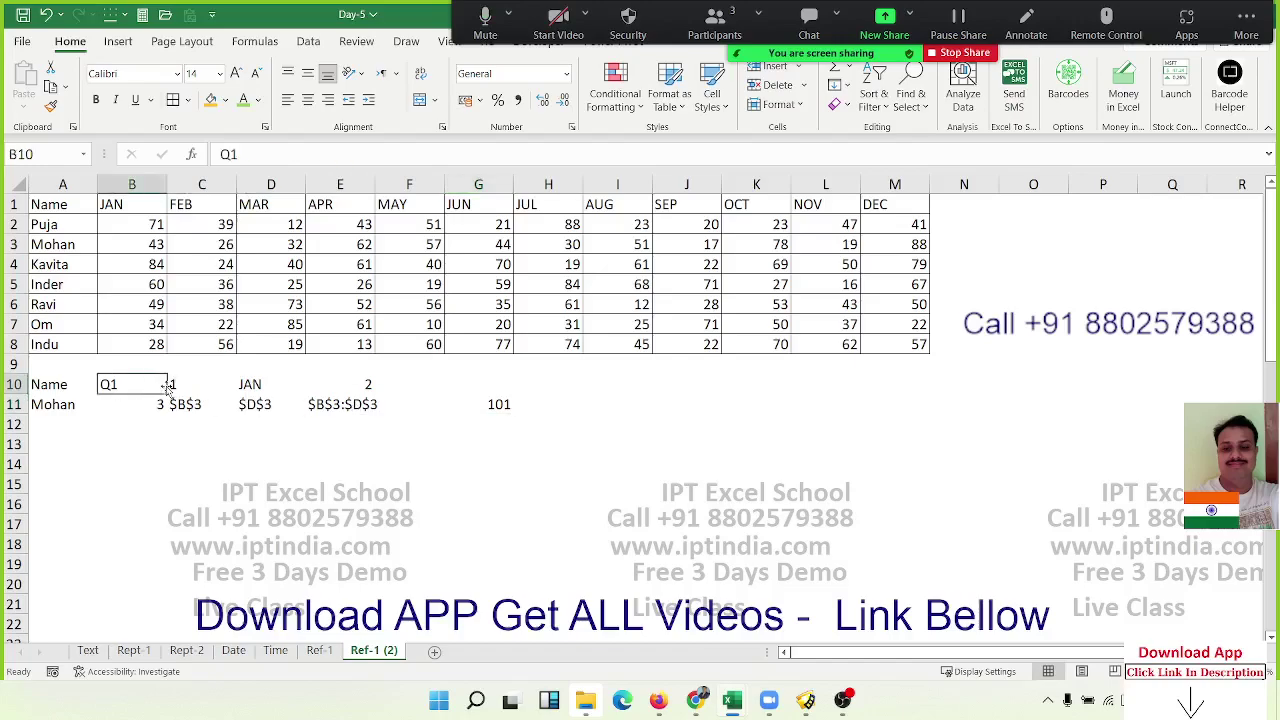
{"action": "left_click", "coordinate": [170, 386]}
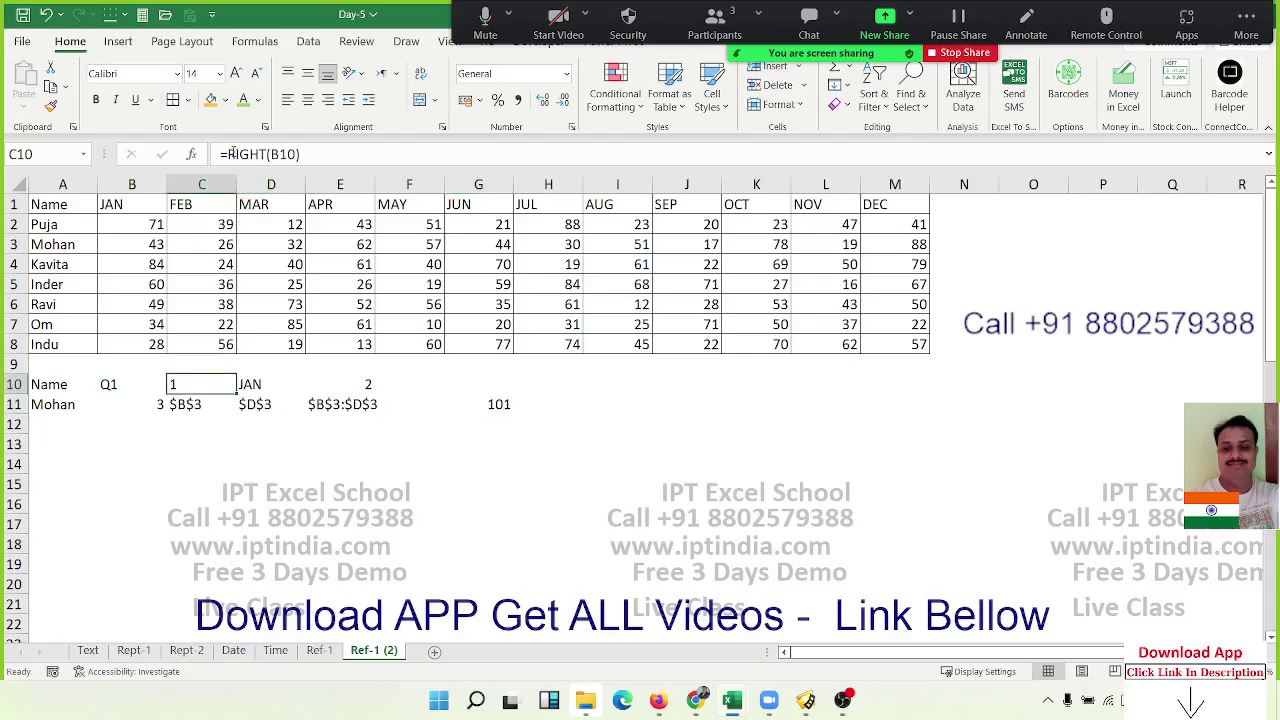
{"action": "left_click_drag", "start_coordinate": [230, 154], "coordinate": [300, 154]}
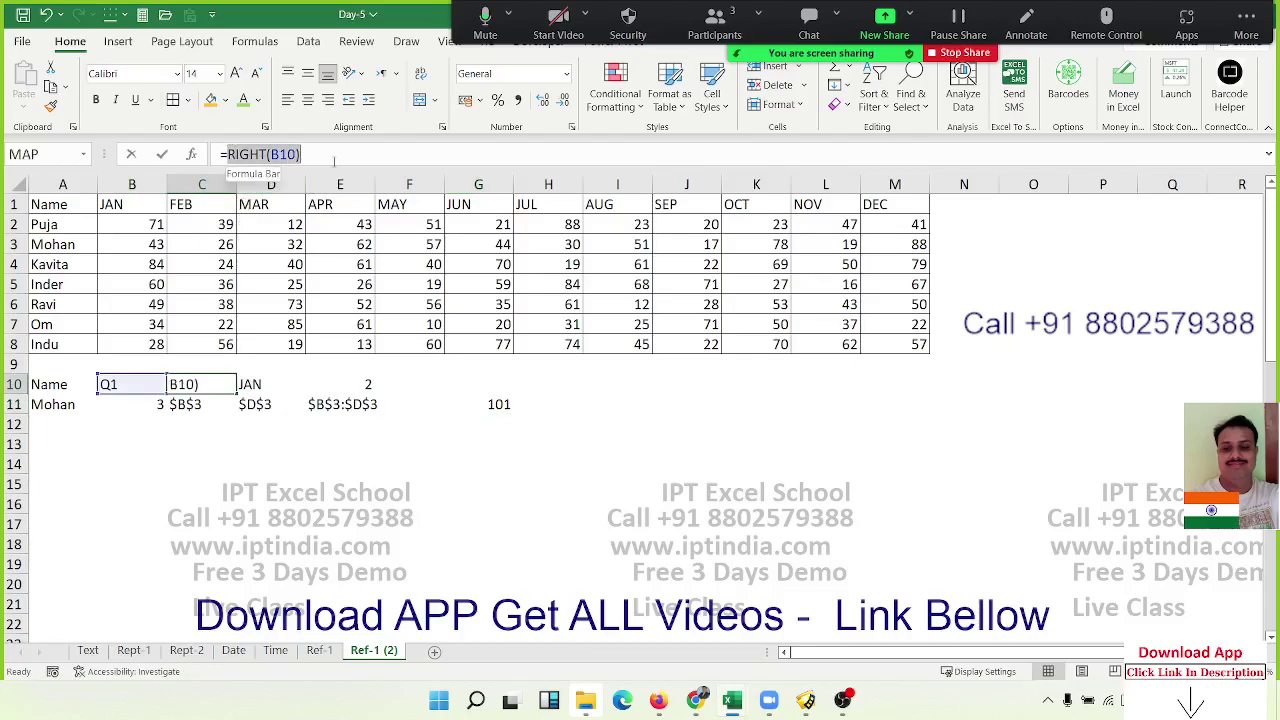
{"action": "double_click", "coordinate": [271, 384]}
{"action": "key", "text": "Escape"}
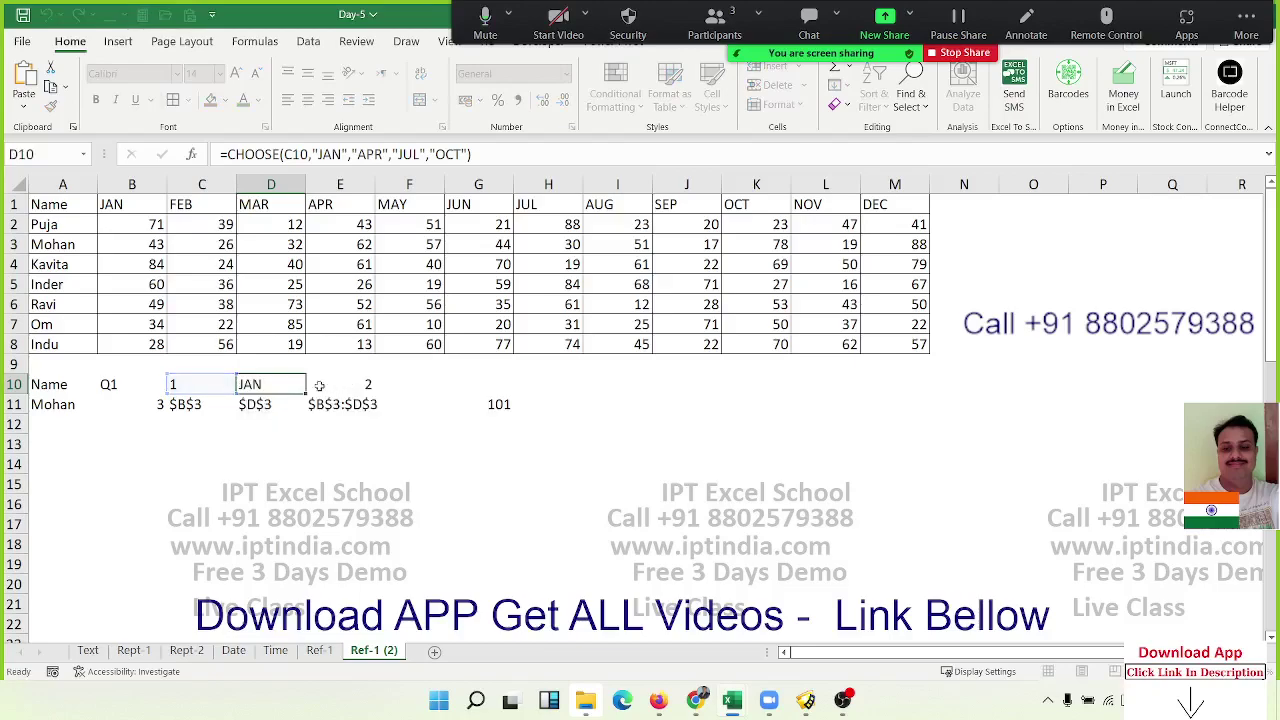
{"action": "double_click", "coordinate": [295, 154]}
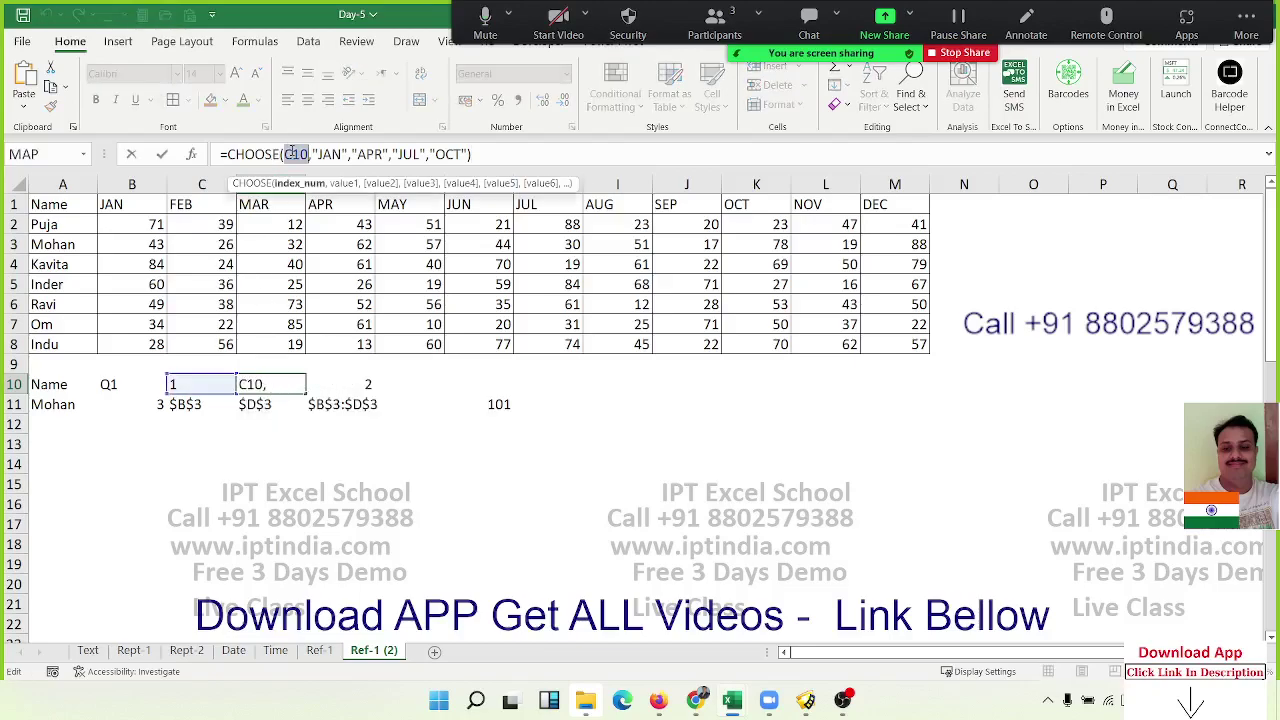
{"action": "key", "text": "ctrl+v"}
{"action": "key", "text": "Return"}
{"action": "key", "text": "Up"}
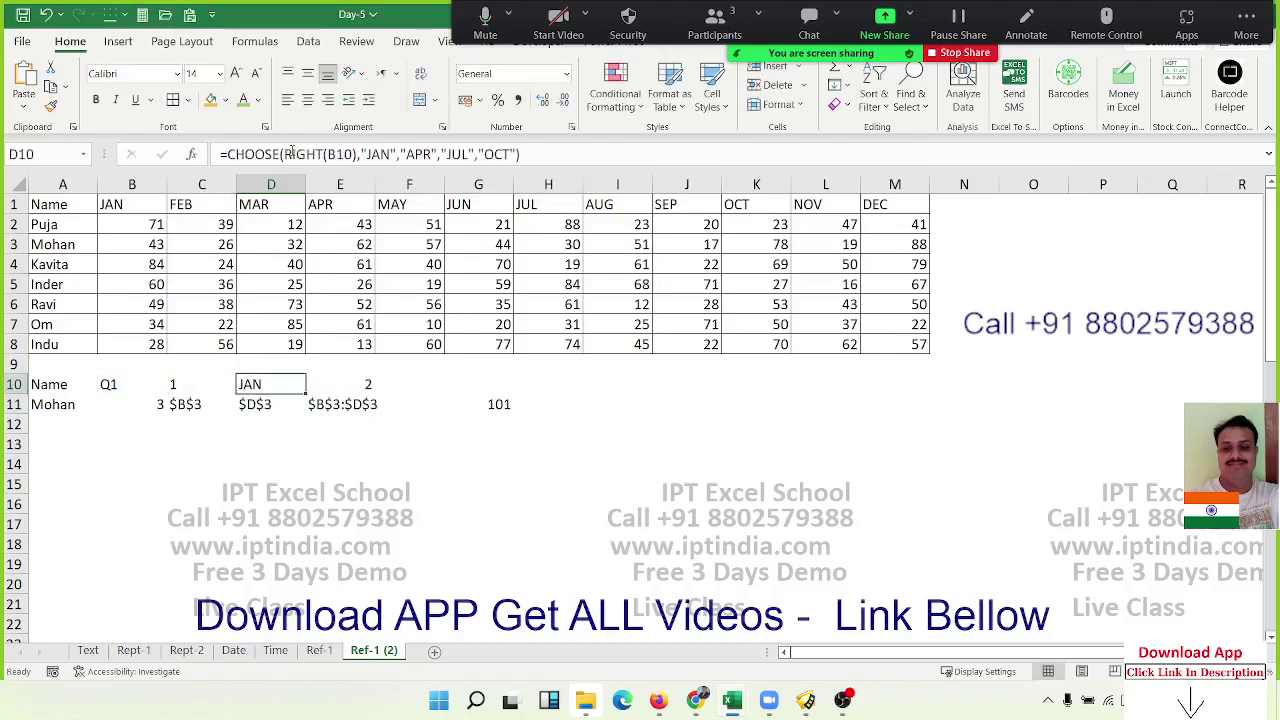
Nest D10's CHOOSE formula into E10's MATCH formula in place of D10.
{"action": "left_click_drag", "start_coordinate": [229, 154], "coordinate": [521, 154]}
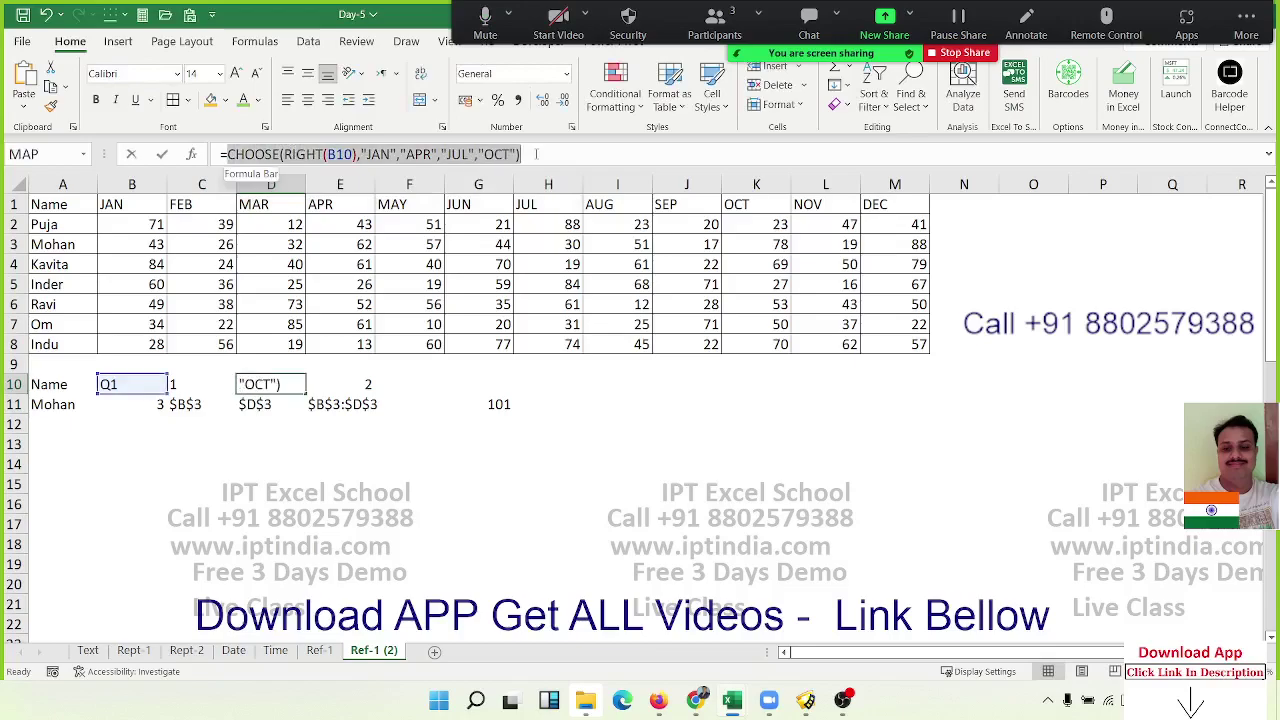
{"action": "key", "text": "ctrl+c"}
{"action": "key", "text": "Escape"}
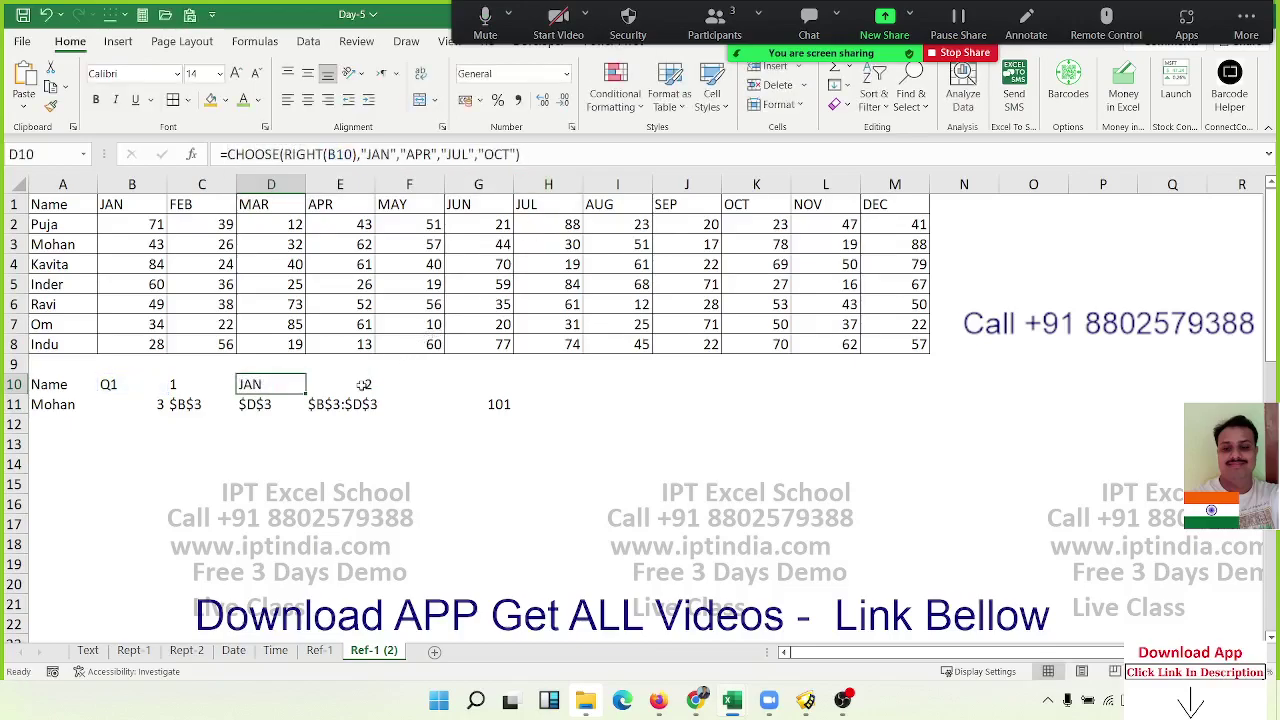
{"action": "double_click", "coordinate": [364, 385]}
{"action": "double_click", "coordinate": [378, 385]}
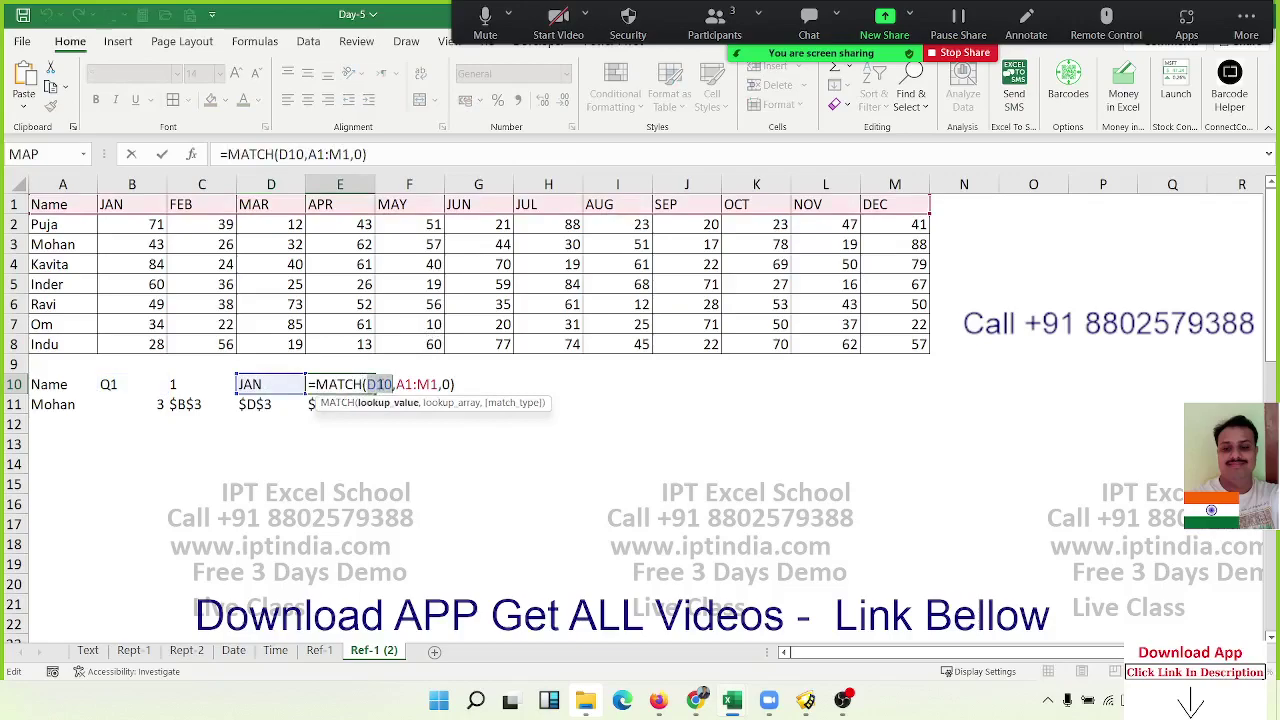
{"action": "key", "text": "ctrl+v"}
{"action": "key", "text": "Return"}
{"action": "left_click", "coordinate": [370, 385]}
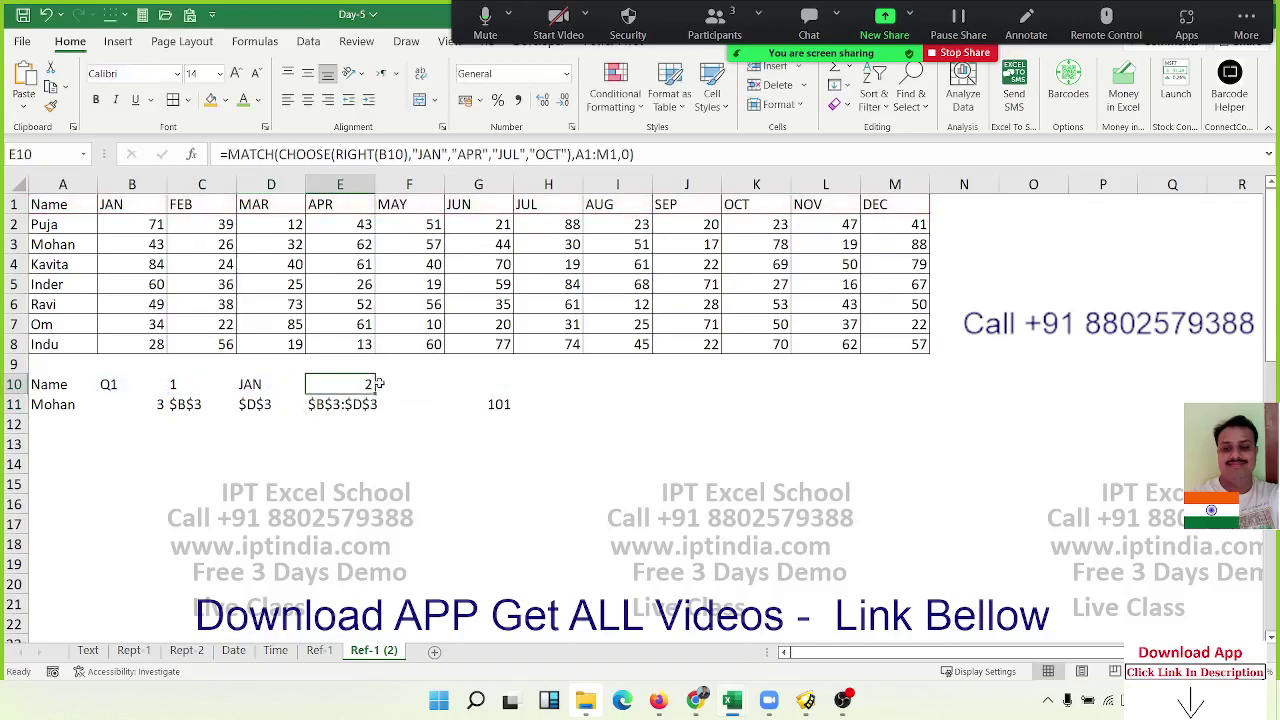
Substitute MATCH(A11,A1:A8,0) for the B11 row reference in the ADDRESS formula.
{"action": "left_click", "coordinate": [121, 404]}
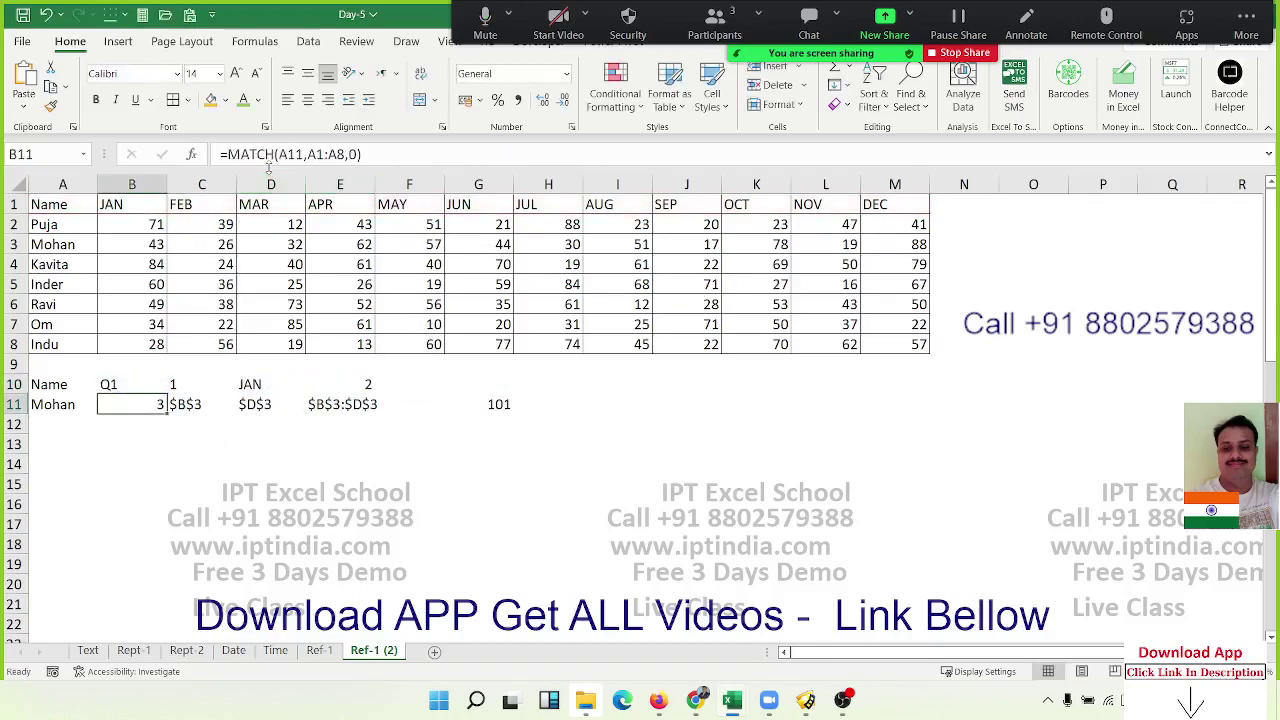
{"action": "left_click", "coordinate": [229, 152]}
{"action": "left_click_drag", "start_coordinate": [222, 154], "coordinate": [362, 154]}
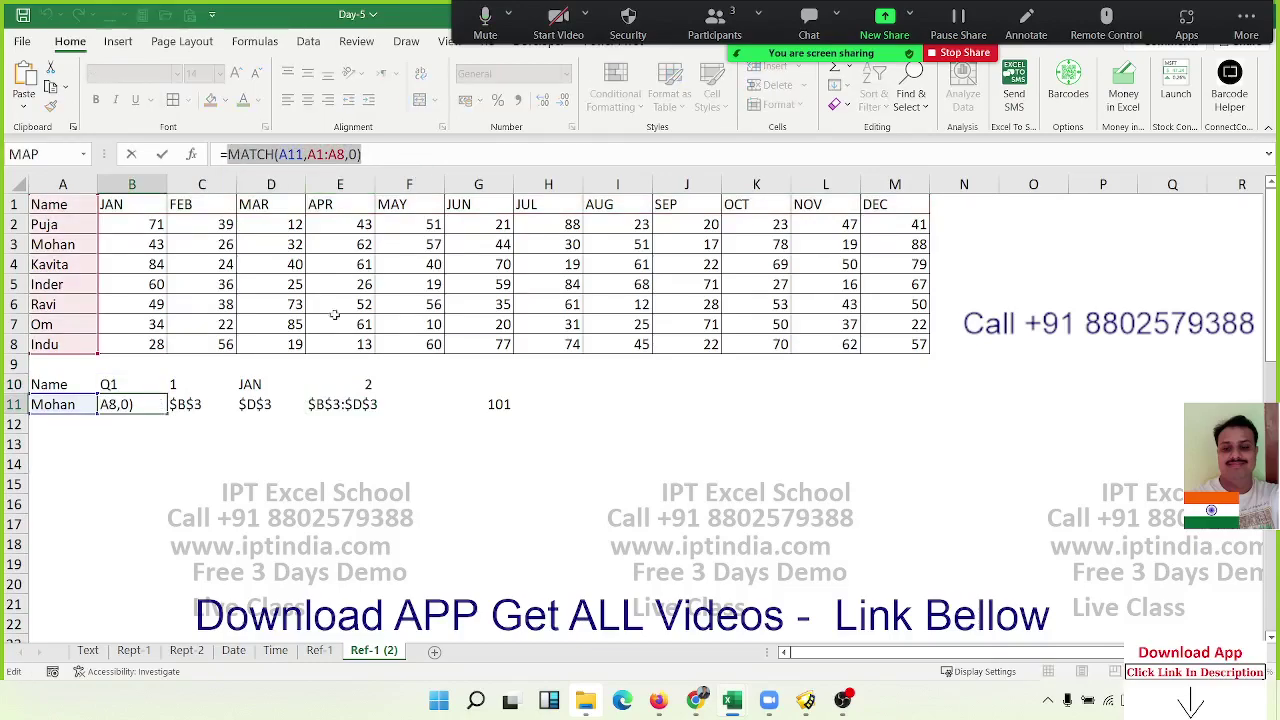
{"action": "key", "text": "Escape"}
{"action": "double_click", "coordinate": [193, 404]}
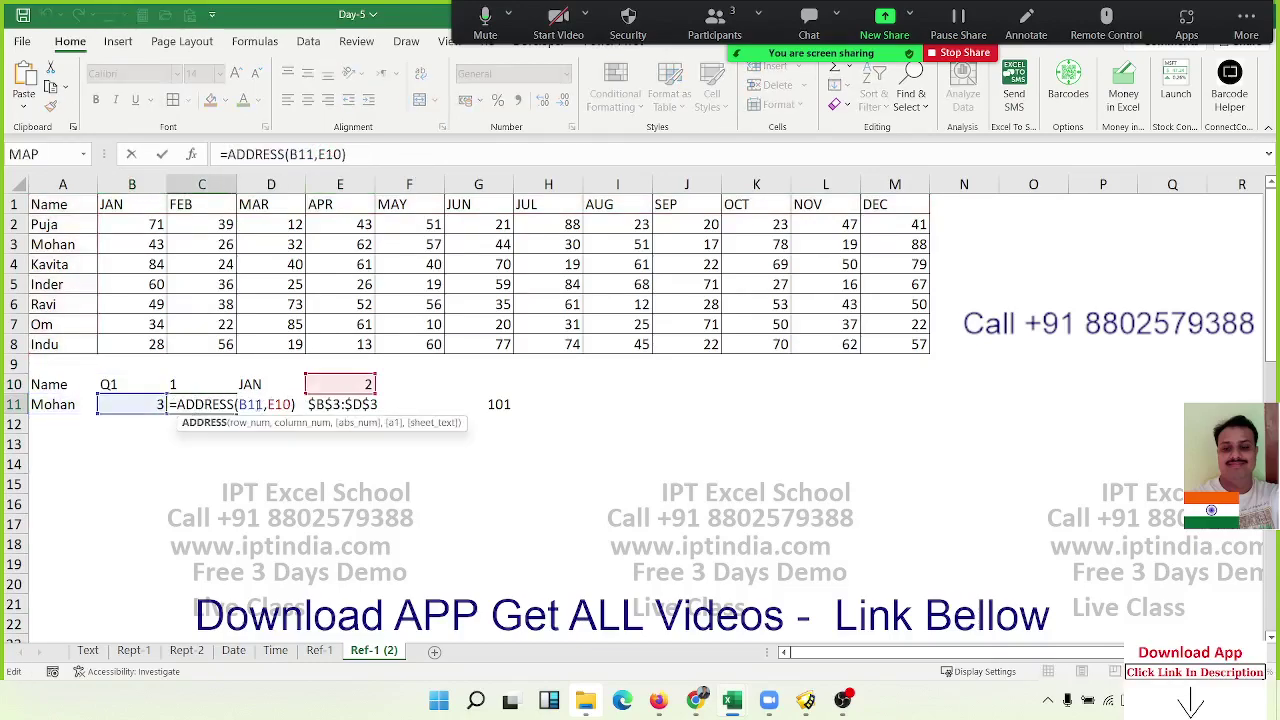
{"action": "double_click", "coordinate": [256, 404]}
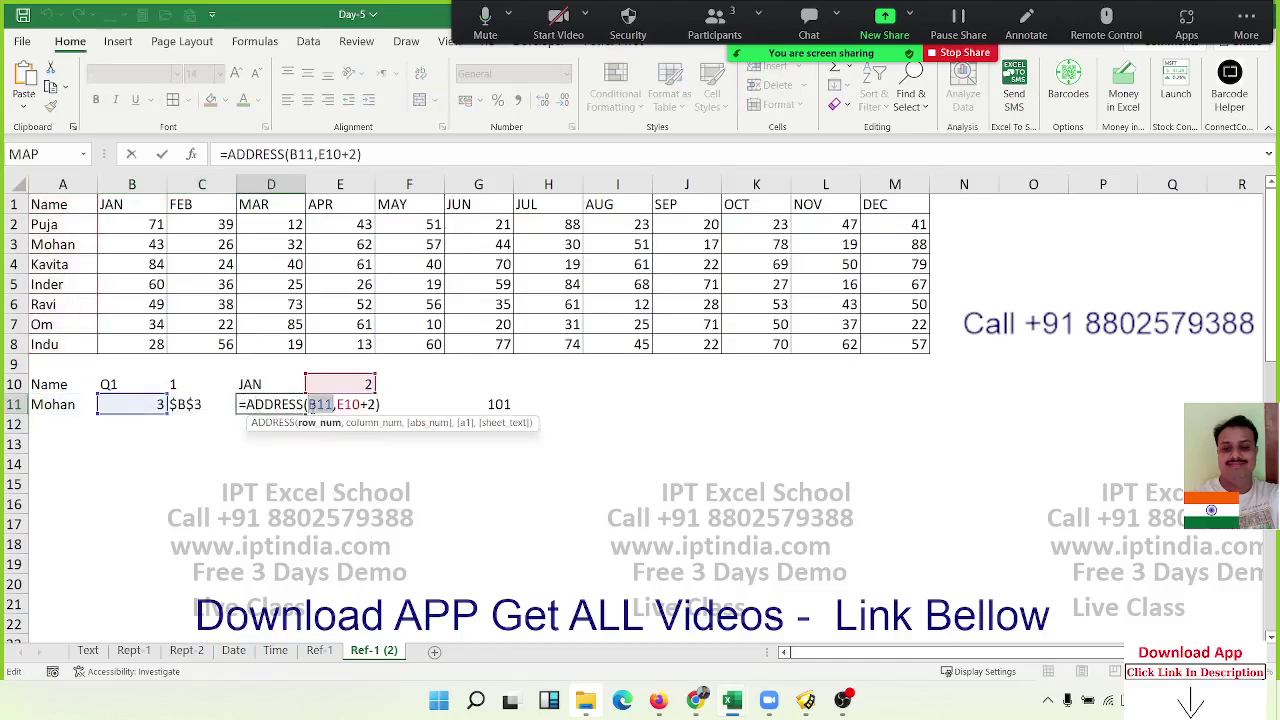
{"action": "key", "text": "Return"}
Replace the E10 reference in both C11 and D11 ADDRESS formulas with E10's month-matching formula.
{"action": "left_click", "coordinate": [340, 384]}
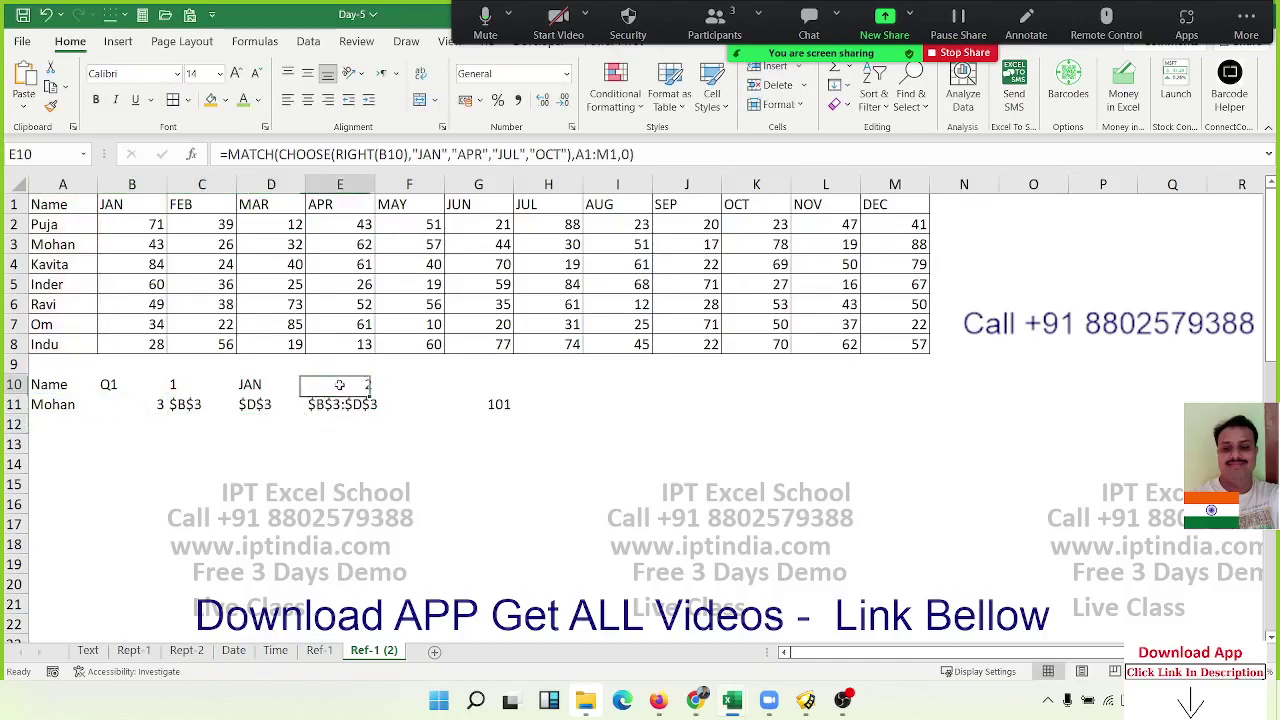
{"action": "key", "text": "F2"}
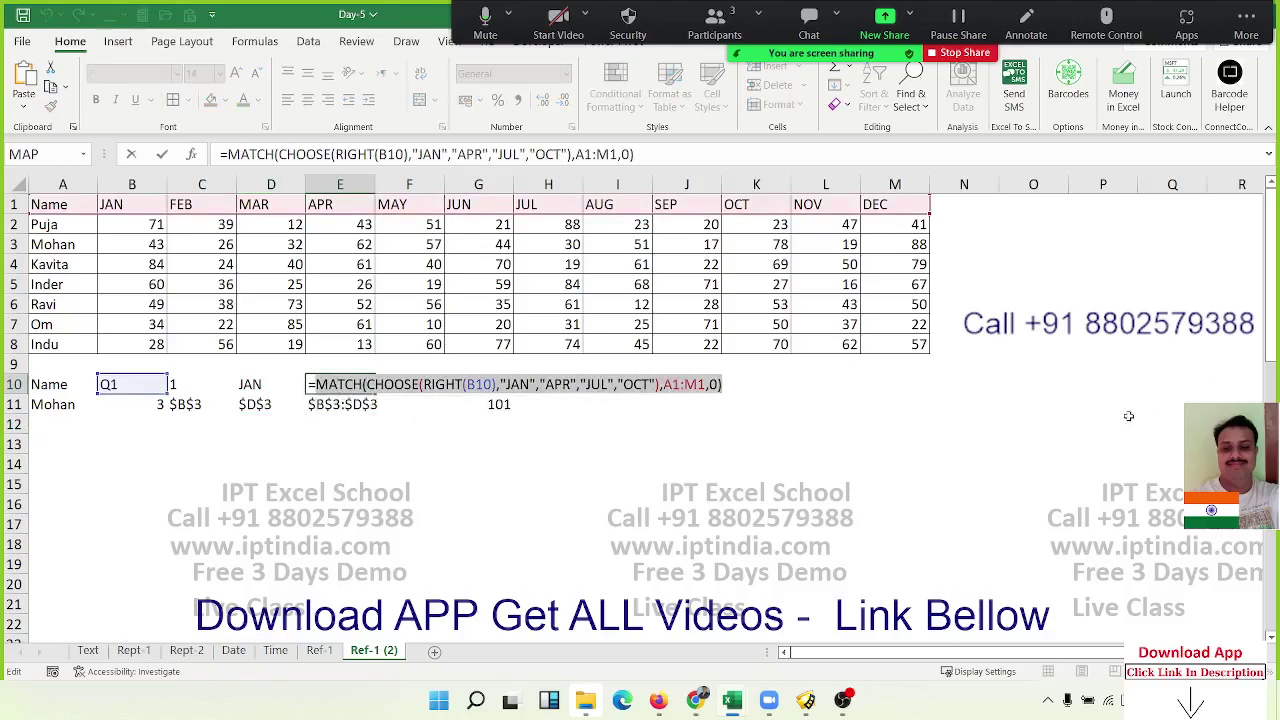
{"action": "key", "text": "Escape"}
{"action": "double_click", "coordinate": [201, 404]}
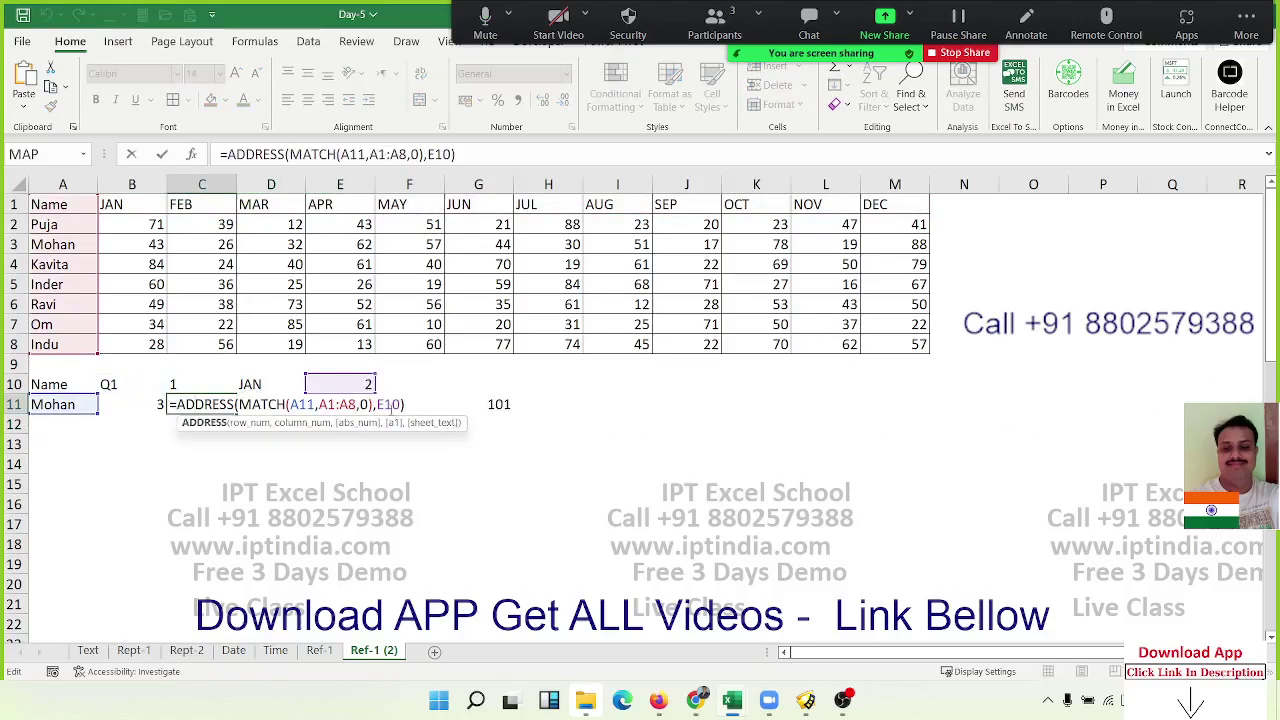
{"action": "double_click", "coordinate": [389, 404]}
{"action": "key", "text": "ctrl+v"}
{"action": "key", "text": "Return"}
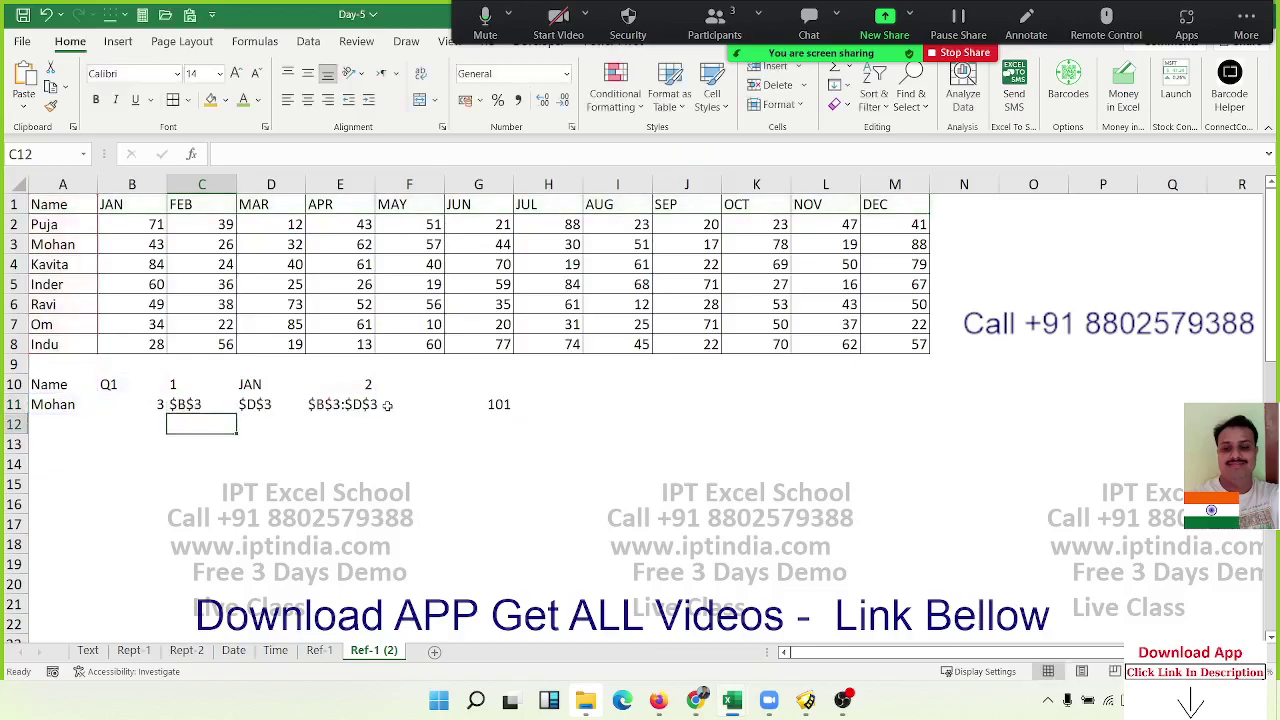
{"action": "left_click", "coordinate": [250, 404]}
{"action": "double_click", "coordinate": [244, 404]}
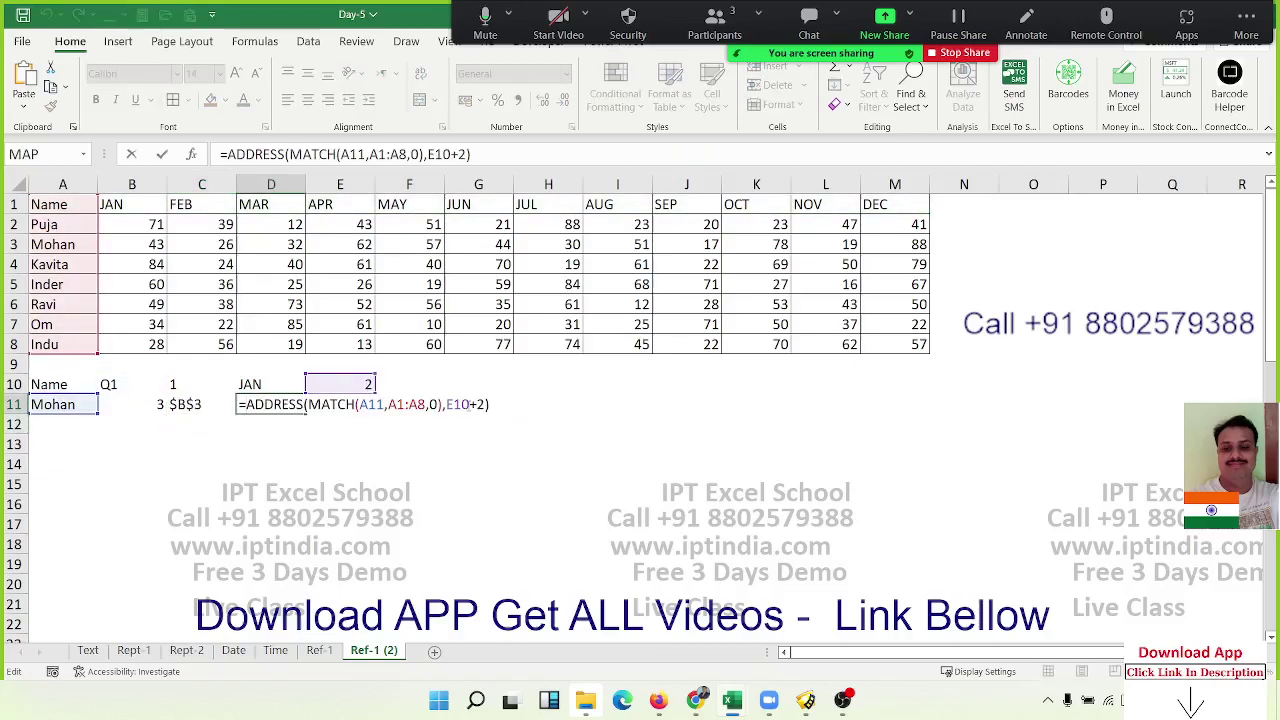
{"action": "double_click", "coordinate": [462, 404]}
{"action": "type", "text": "MATCH(CHOOSE(RIGHT(B10),\"JAN\",\"APR\",\"JUL\",\"OCT\"),A1:M1,0)"}
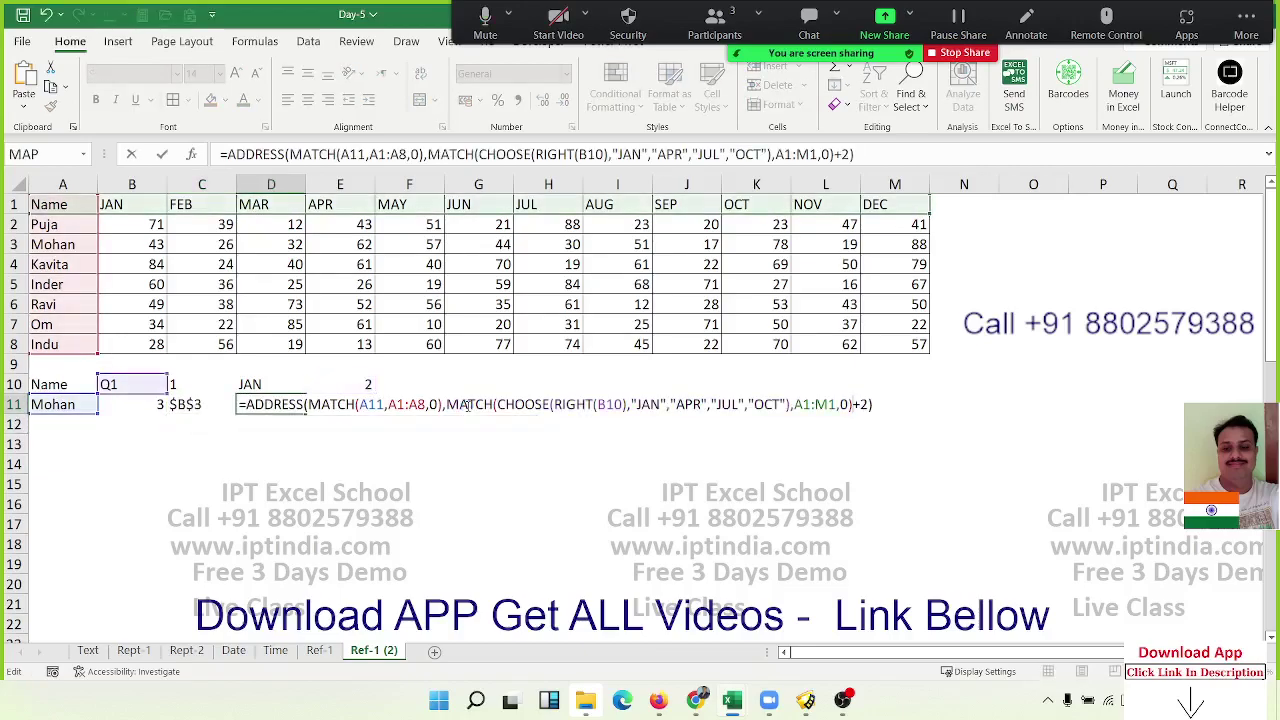
{"action": "key", "text": "ctrl+Return"}
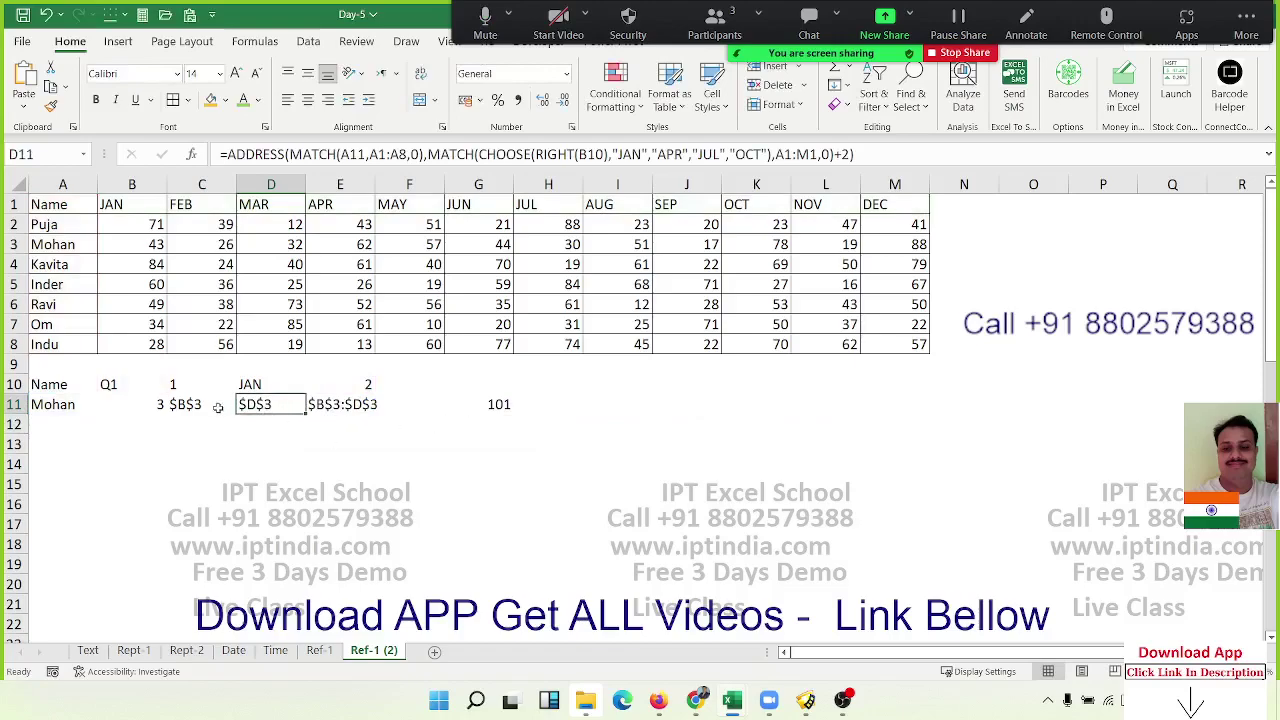
Nest the full C11 and D11 ADDRESS formulas into E11's joining formula.
{"action": "double_click", "coordinate": [217, 405]}
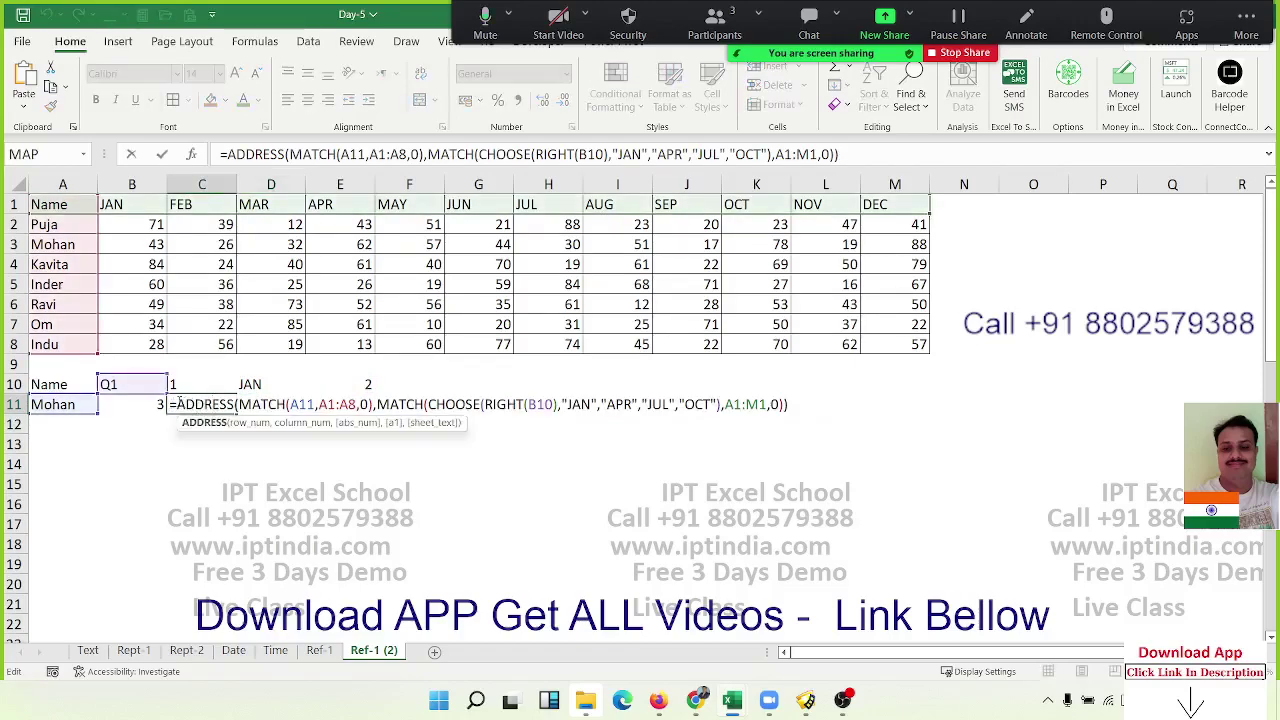
{"action": "key", "text": "ctrl+Return"}
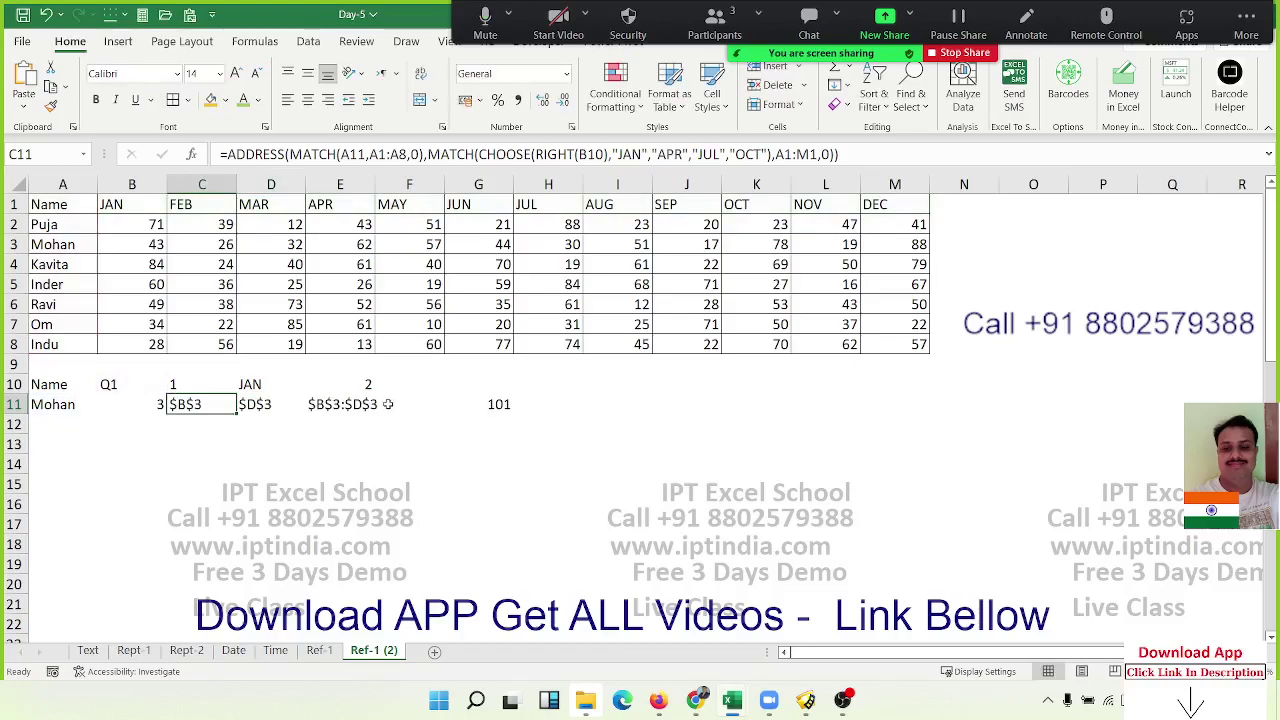
{"action": "double_click", "coordinate": [335, 405]}
{"action": "double_click", "coordinate": [335, 404]}
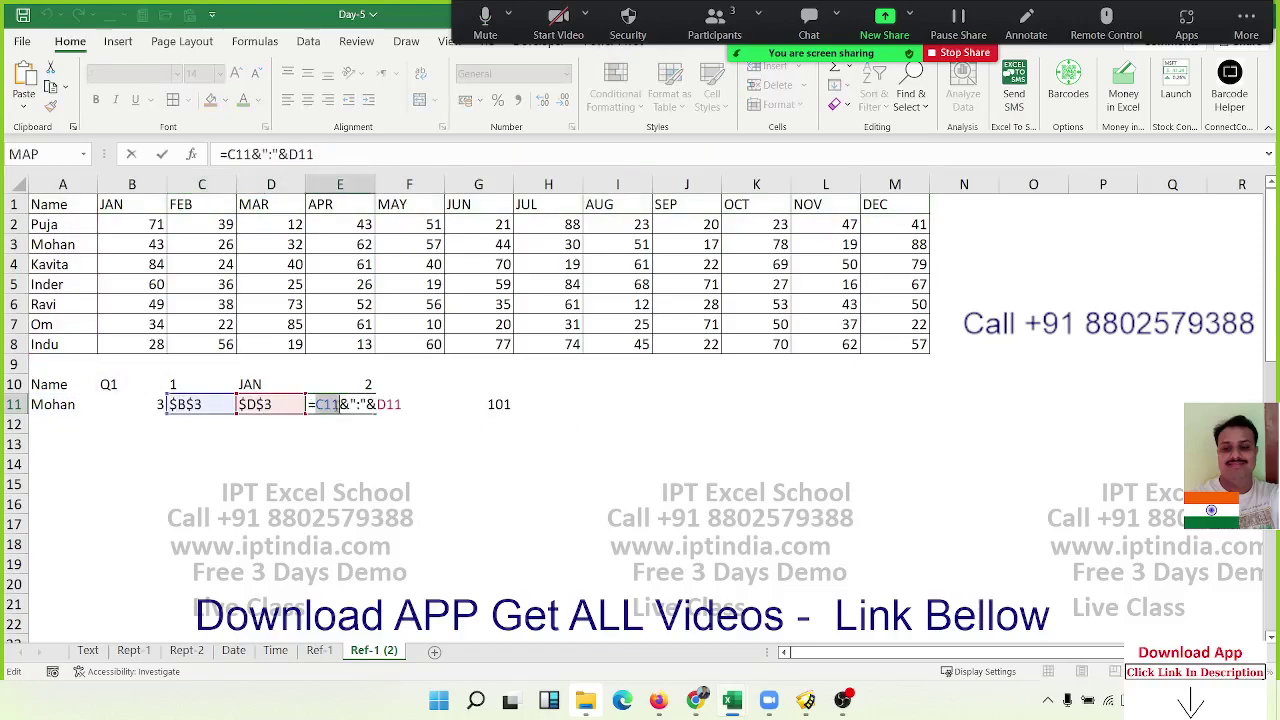
{"action": "type", "text": "ADDRESS(MATCH(A11,A1:A8,0),MATCH(CHOOSE(RIGHT(B10),\"JAN\",\"APR\",\"JUL\",\"OCT\"),A1:M1,0))"}
{"action": "key", "text": "Return"}
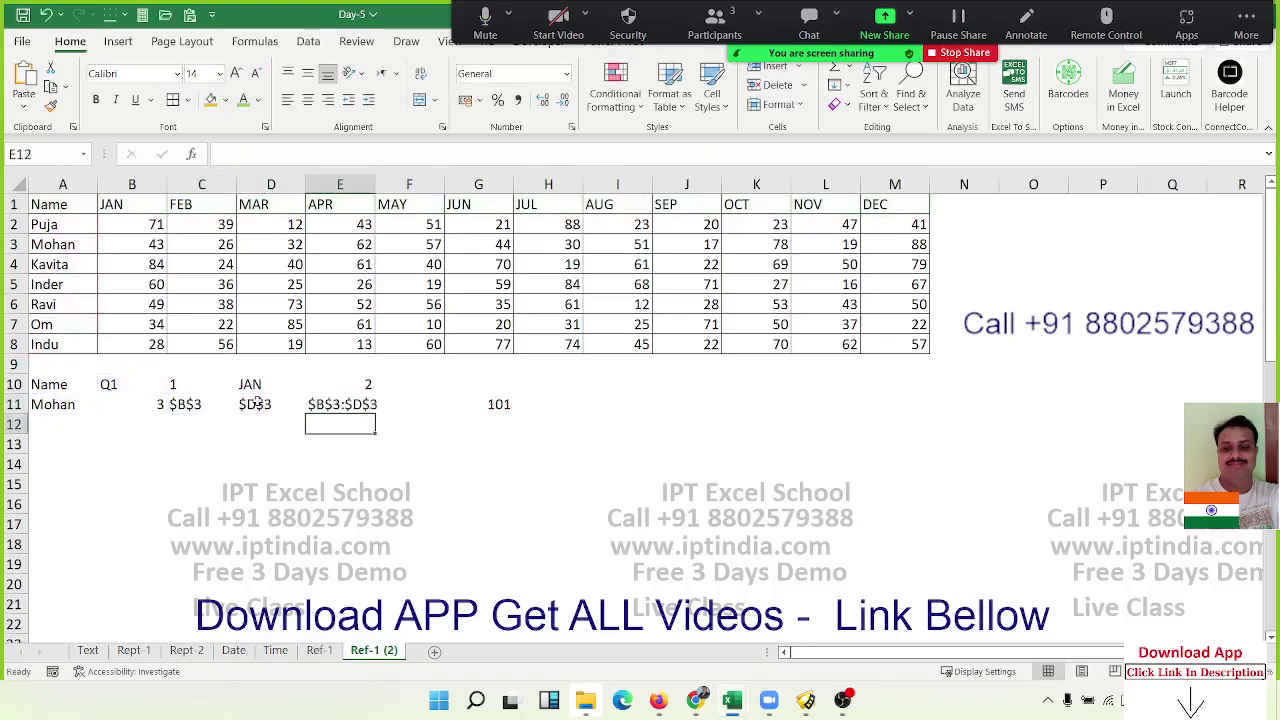
{"action": "double_click", "coordinate": [250, 404]}
{"action": "left_click_drag", "start_coordinate": [248, 404], "coordinate": [872, 404]}
{"action": "key", "text": "ctrl+c"}
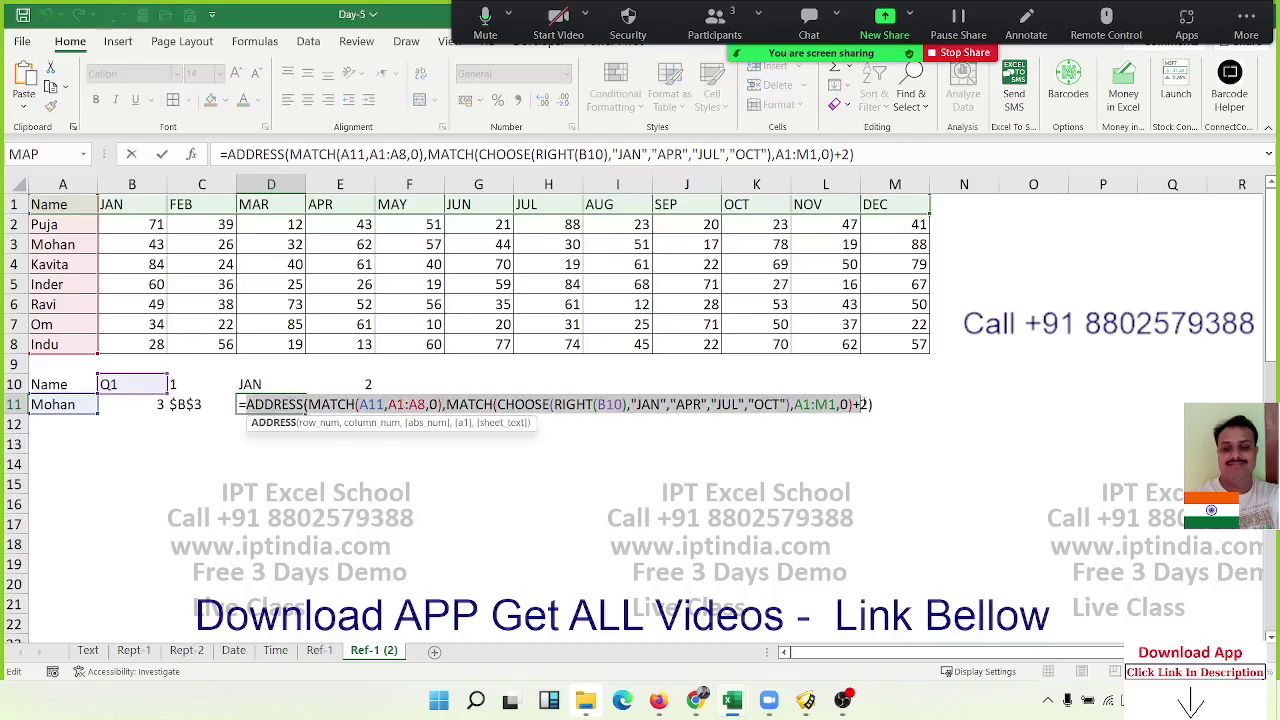
{"action": "key", "text": "Escape"}
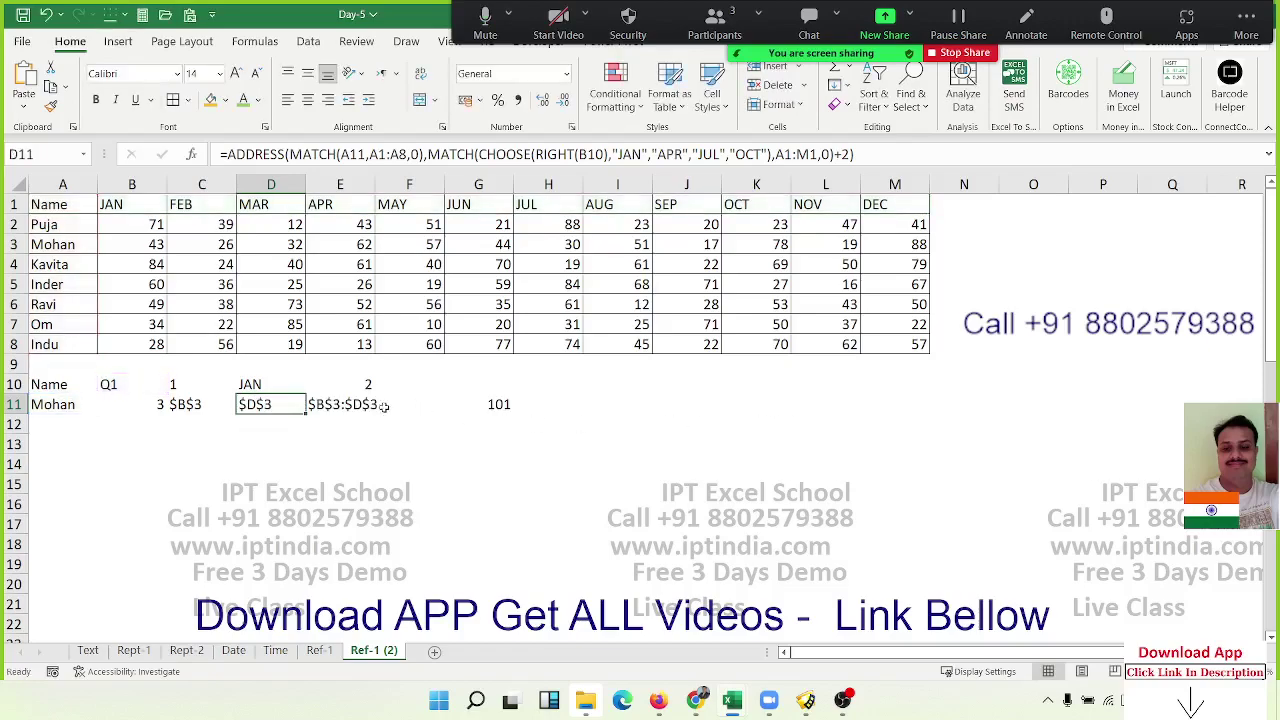
{"action": "double_click", "coordinate": [365, 404]}
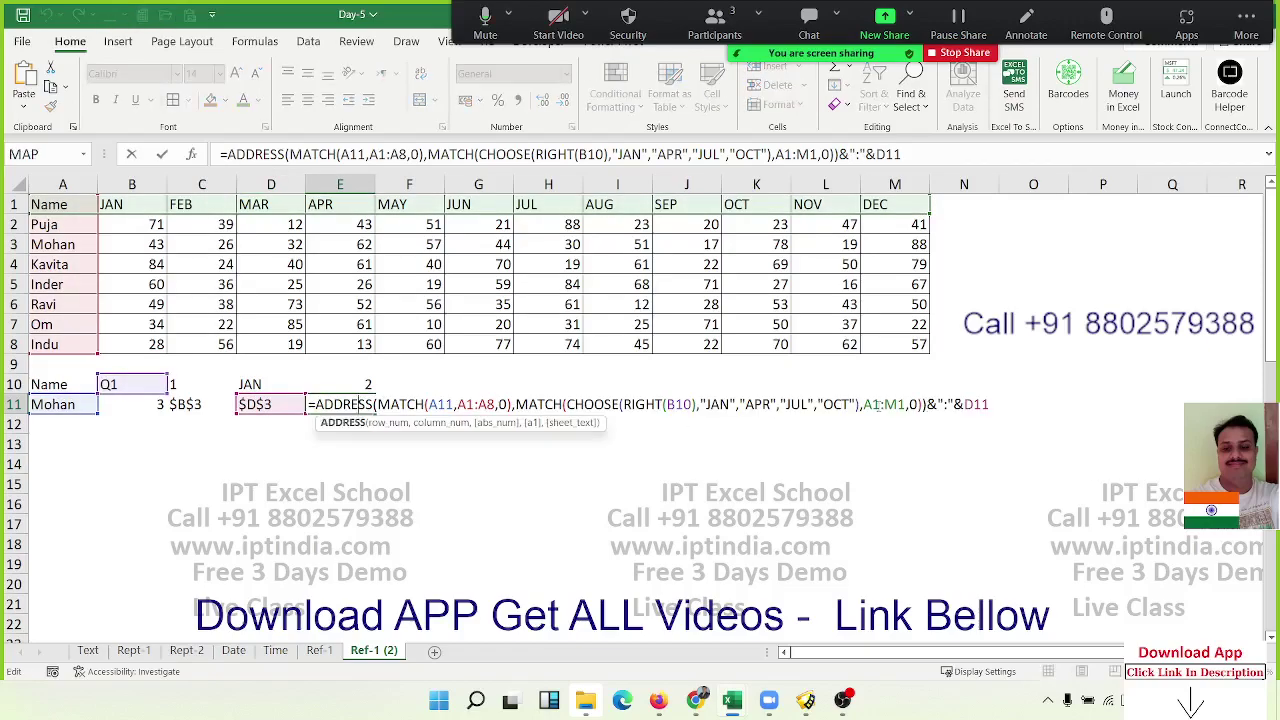
{"action": "double_click", "coordinate": [987, 404]}
{"action": "key", "text": "ctrl+v"}
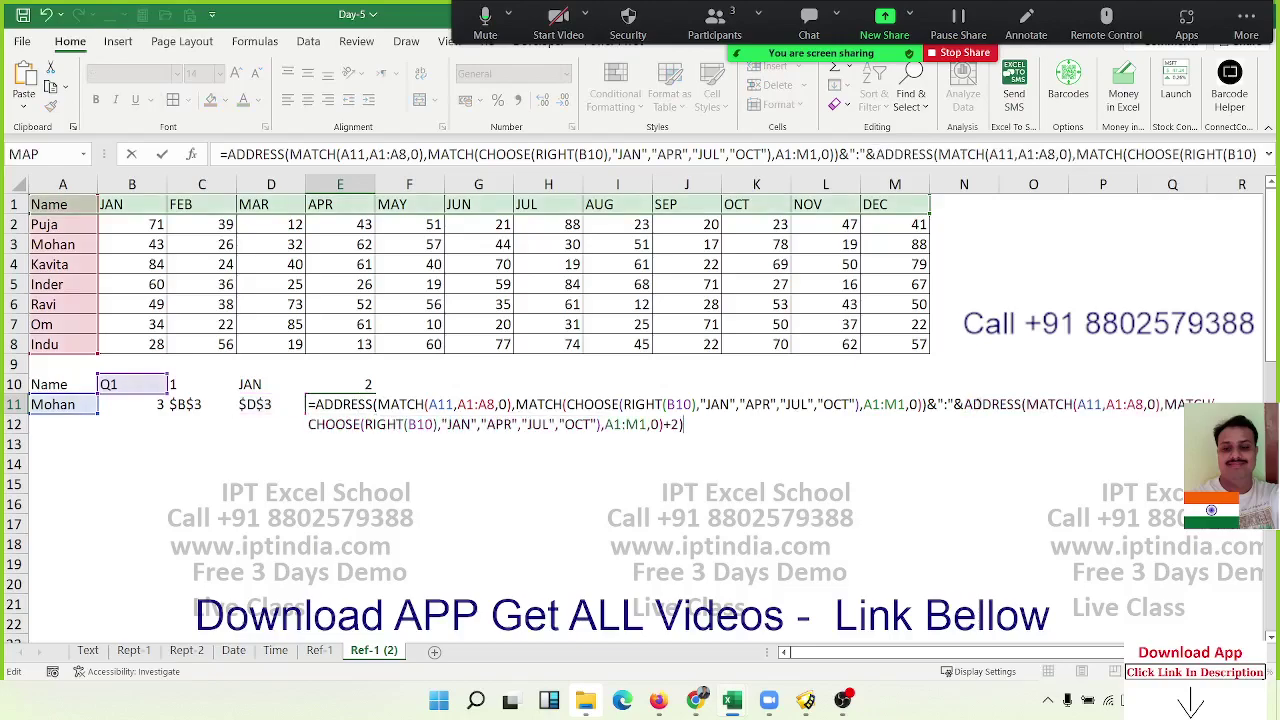
{"action": "key", "text": "Return"}
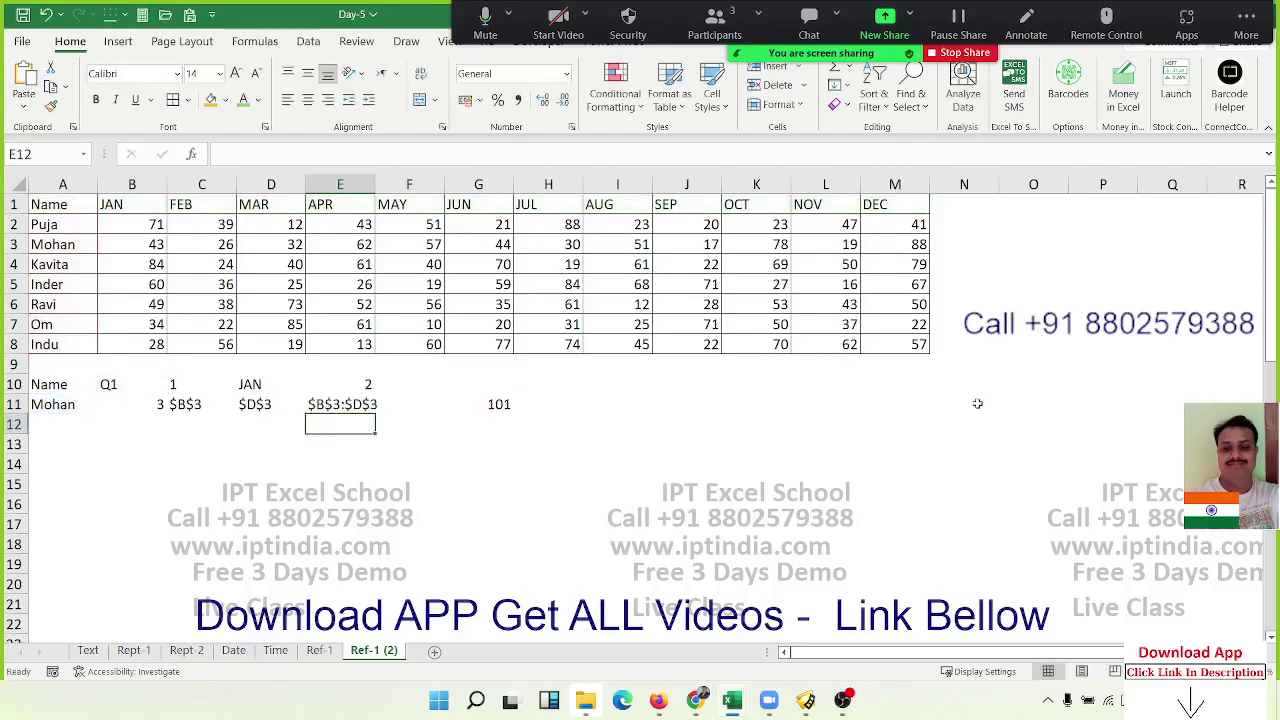
Paste E11's full range formula over the E11 reference in G11's SUM(INDIRECT()), still totalling 101.
{"action": "double_click", "coordinate": [328, 405]}
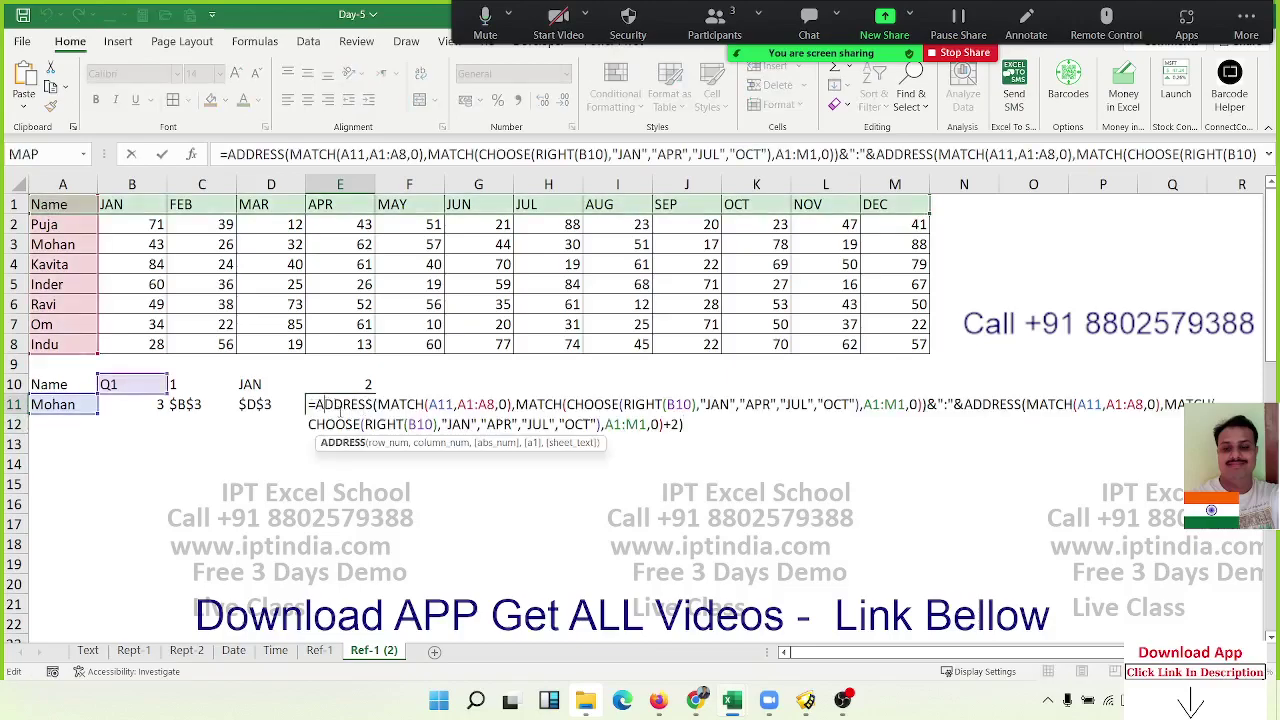
{"action": "left_click_drag", "start_coordinate": [308, 404], "coordinate": [665, 440]}
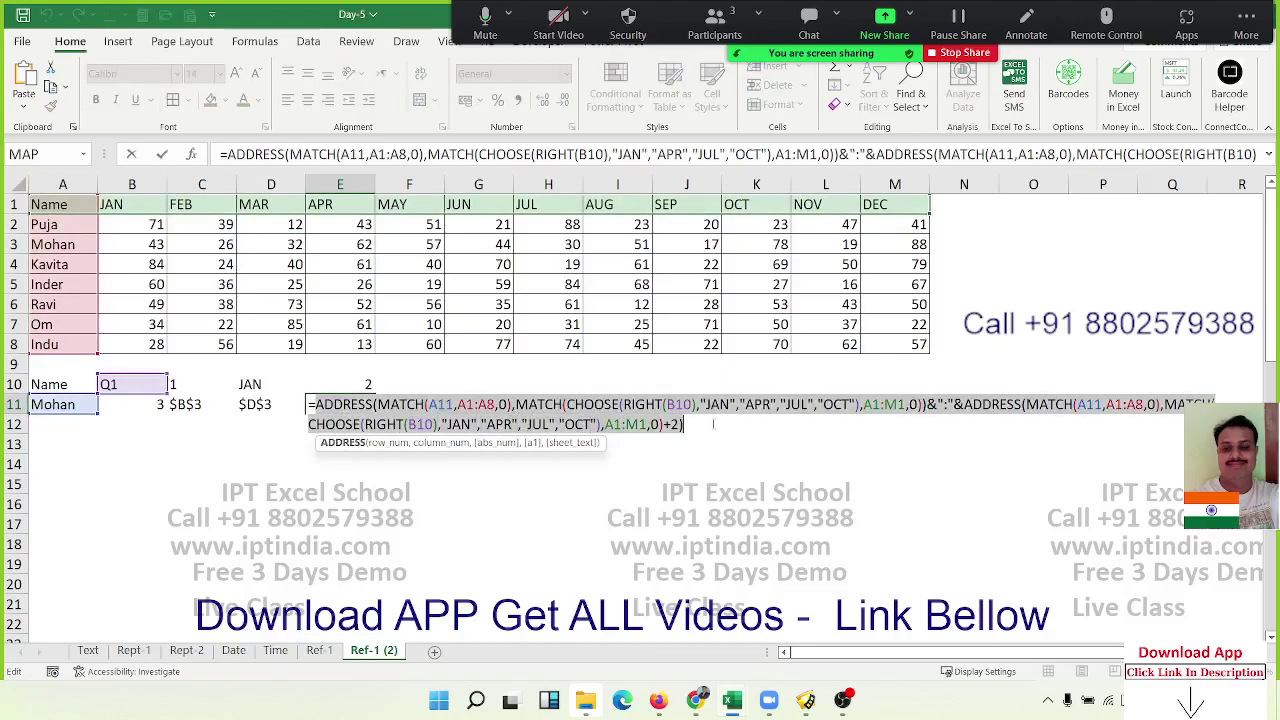
{"action": "key", "text": "Escape"}
{"action": "left_click", "coordinate": [489, 404]}
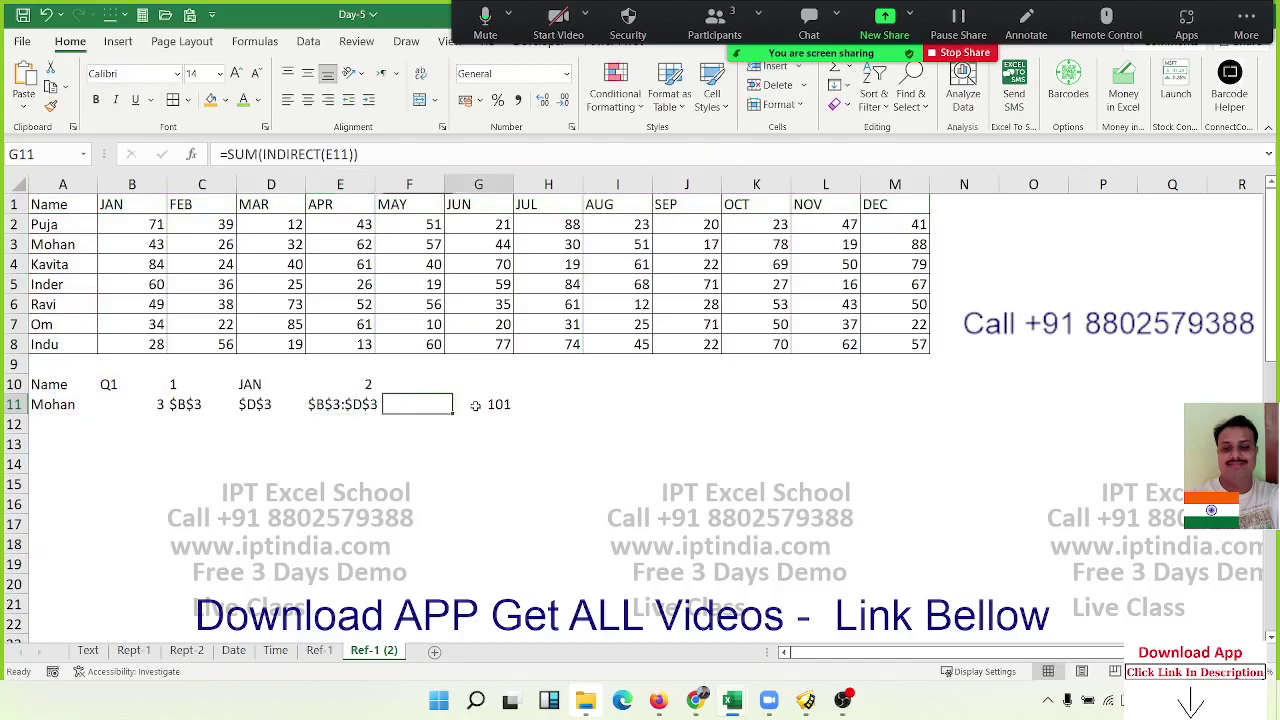
{"action": "double_click", "coordinate": [475, 404]}
{"action": "double_click", "coordinate": [566, 404]}
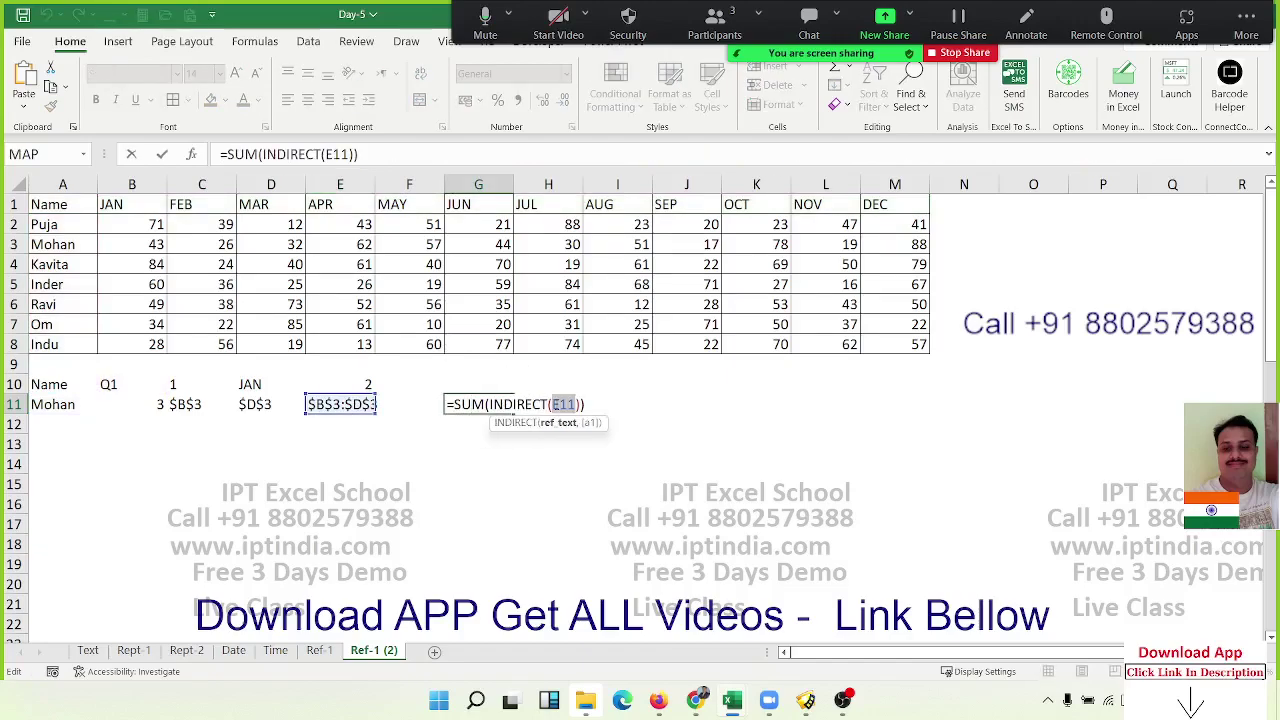
{"action": "type", "text": "ADDRESS(MATCH(A11,A1:A8,0),MATCH(CHOOSE(RIGHT(B10),\"JAN\",\"APR\",\"JUL\",\"OCT\"),A1:M1,0))&\":\"&ADDRESS(MATCH(A11,A1:A8,0),MATCH(CHOOSE(RIGHT(B10),\"JAN\",\"APR\",\"JUL\",\"OCT\"),A1:M1,0)+2)"}
{"action": "key", "text": "Return"}
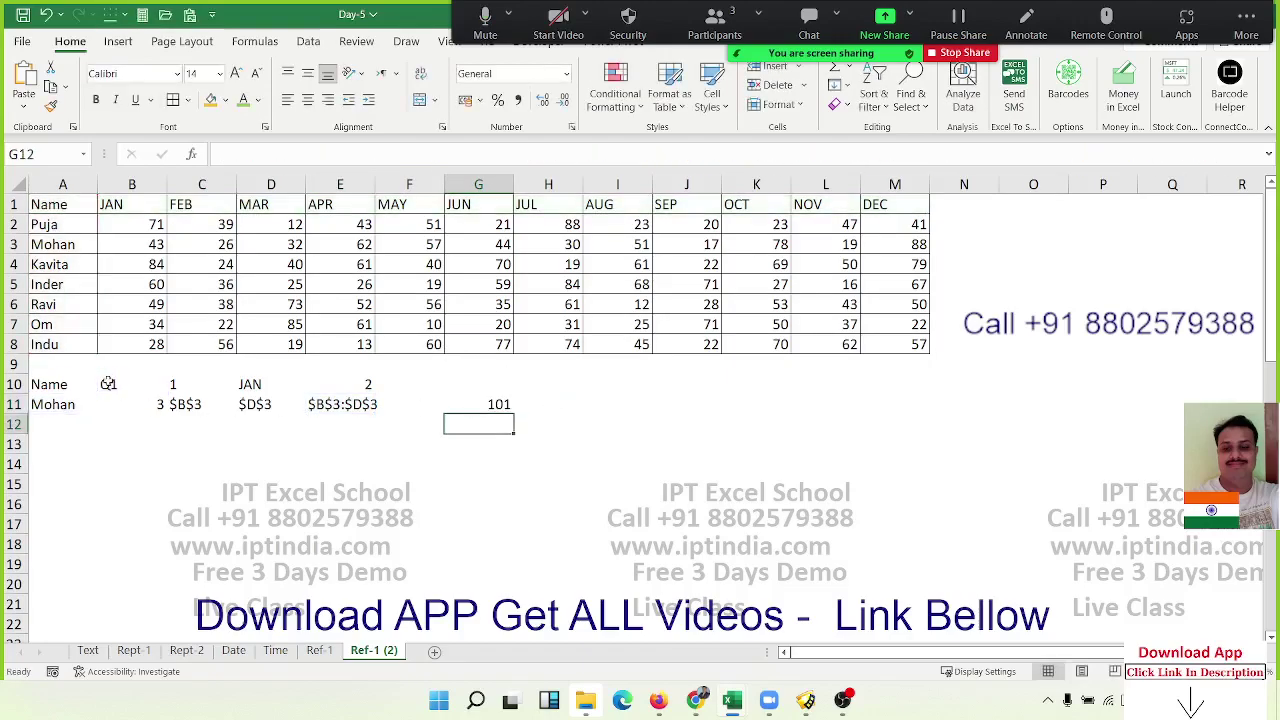
Move the helper cells in rows 10–11 one column right and drag the 101 result into B11.
{"action": "mouse_move", "coordinate": [108, 384]}
{"action": "left_mouse_down"}
{"action": "mouse_move", "coordinate": [180, 404]}
{"action": "mouse_move", "coordinate": [370, 406]}
{"action": "mouse_move", "coordinate": [396, 424]}
{"action": "mouse_move", "coordinate": [396, 404]}
{"action": "left_mouse_up"}
{"action": "left_click", "coordinate": [160, 407]}
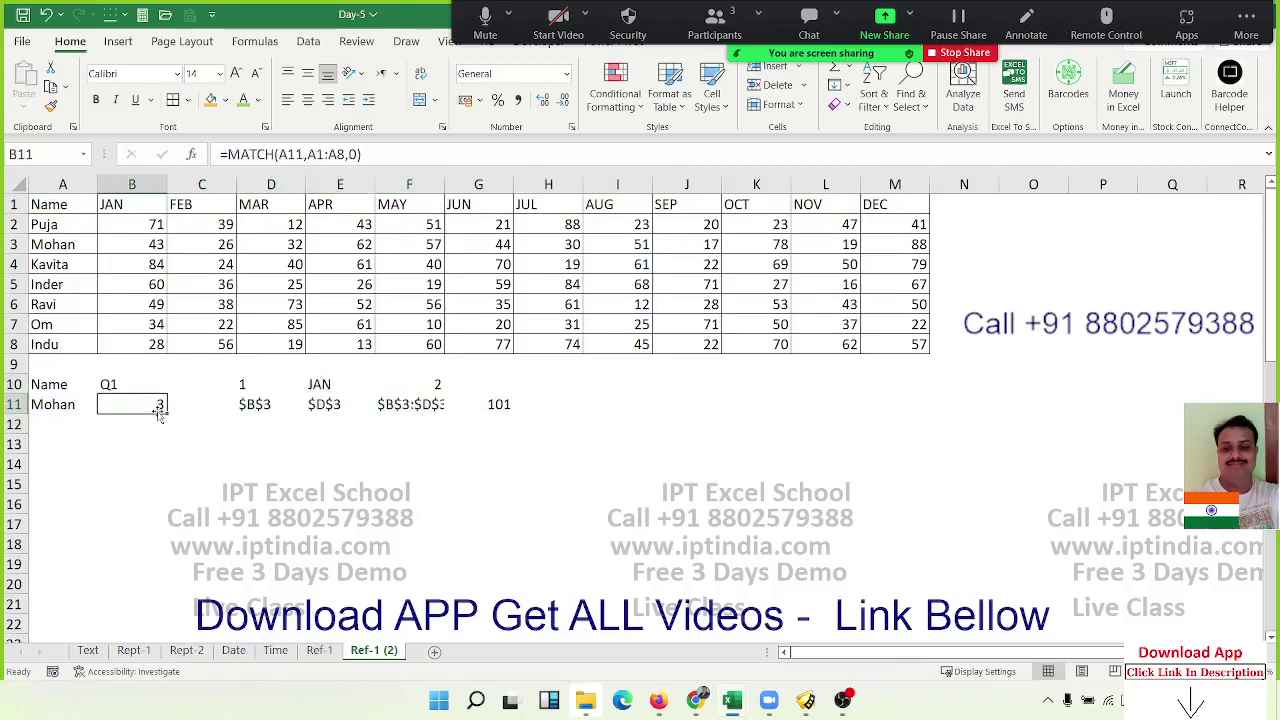
{"action": "left_click_drag", "start_coordinate": [166, 414], "coordinate": [234, 410]}
{"action": "left_click", "coordinate": [479, 405]}
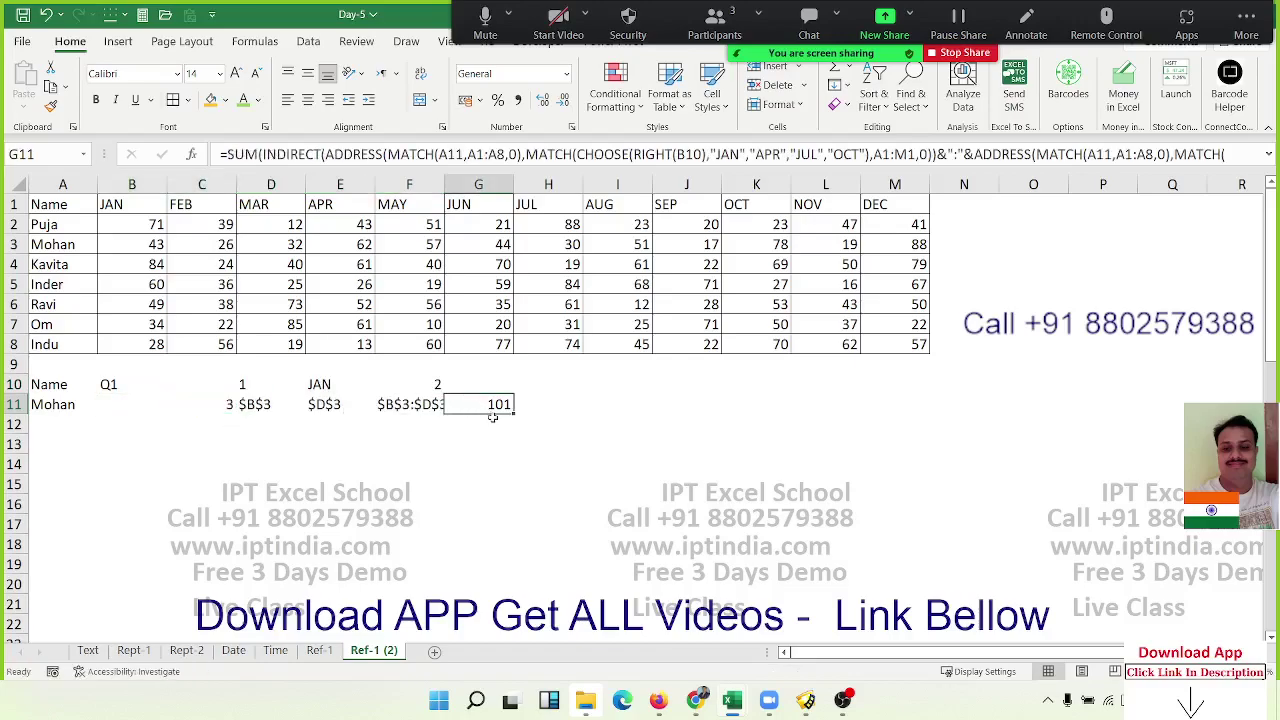
{"action": "left_click_drag", "start_coordinate": [492, 415], "coordinate": [126, 414]}
Change the quarter label in B10 to Q2, then to Q3.
{"action": "double_click", "coordinate": [118, 384]}
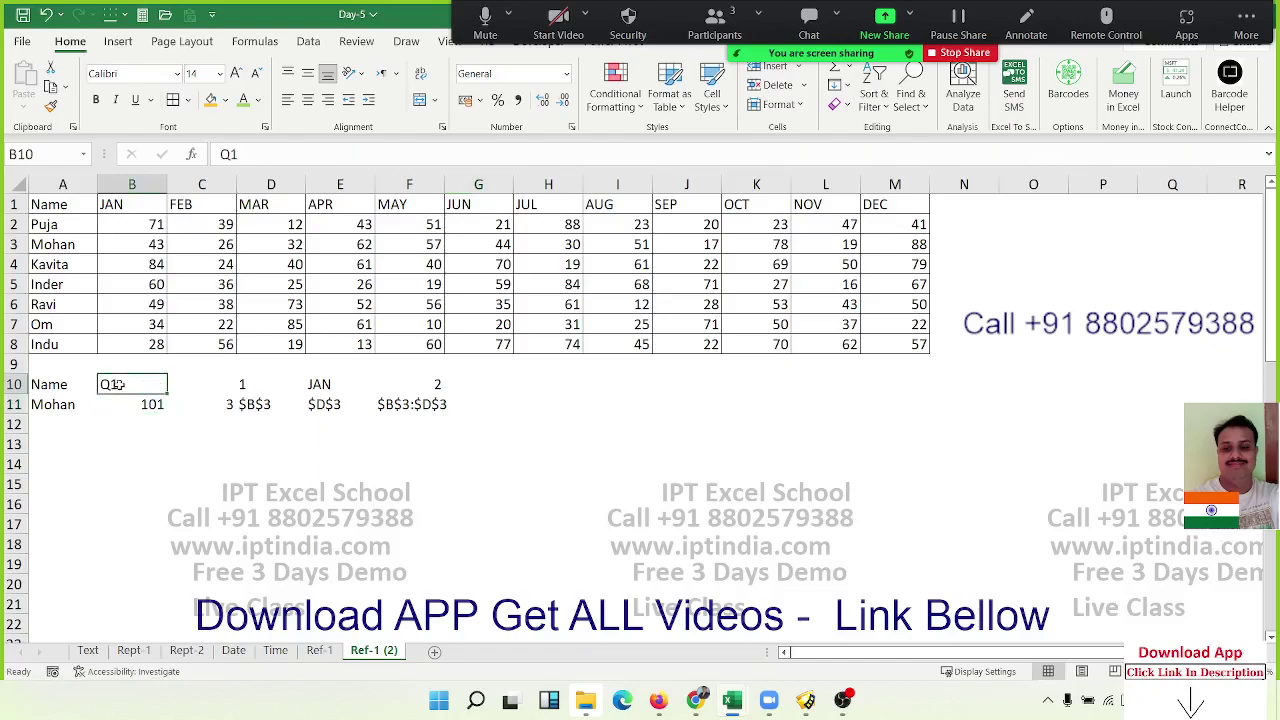
{"action": "key", "text": "BackSpace"}
{"action": "type", "text": "2"}
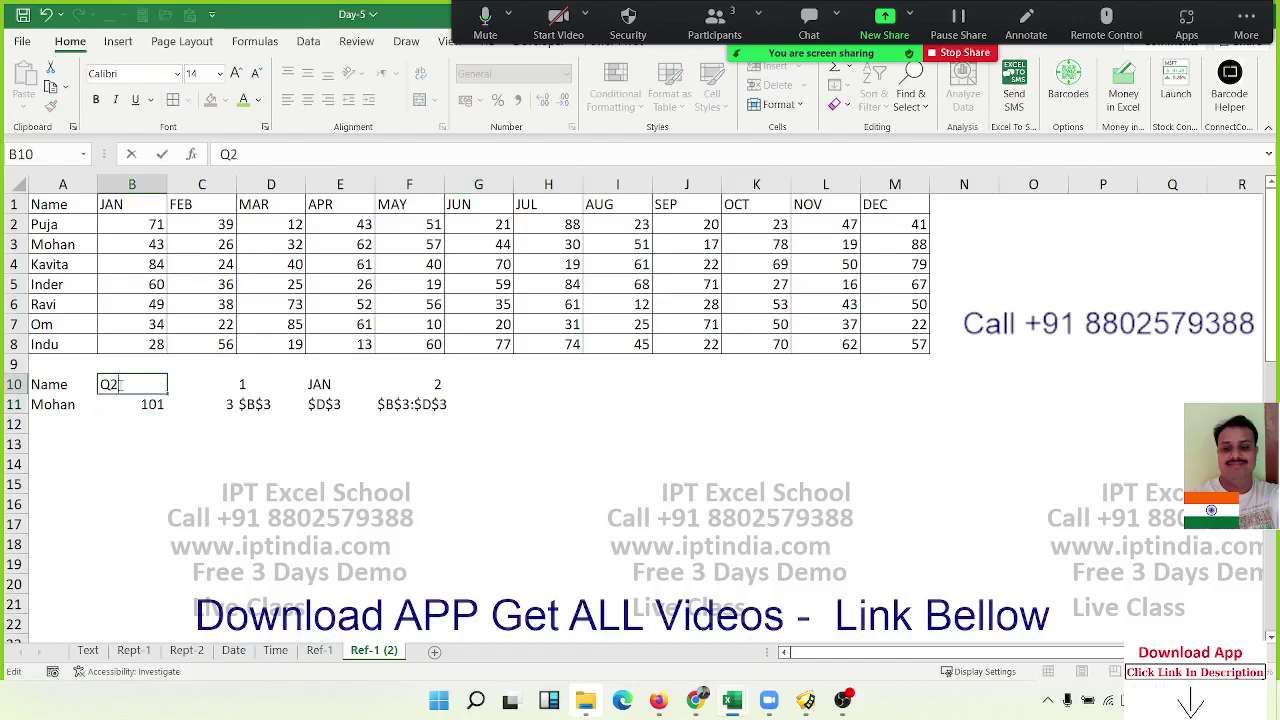
{"action": "key", "text": "Return"}
{"action": "left_click", "coordinate": [115, 384]}
{"action": "double_click", "coordinate": [116, 384]}
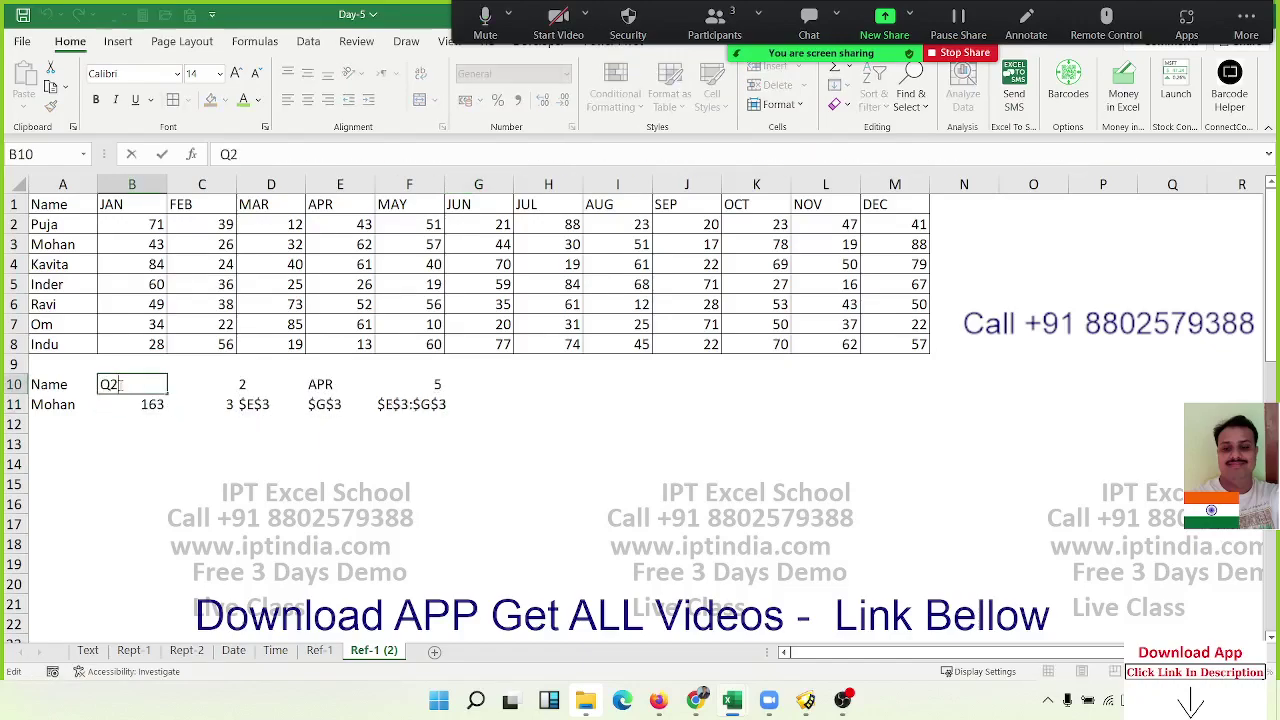
{"action": "key", "text": "BackSpace"}
{"action": "type", "text": "3"}
{"action": "key", "text": "Return"}
Set the quarter in B10 to Q4 and the name in A11 to om.
{"action": "left_click", "coordinate": [116, 384]}
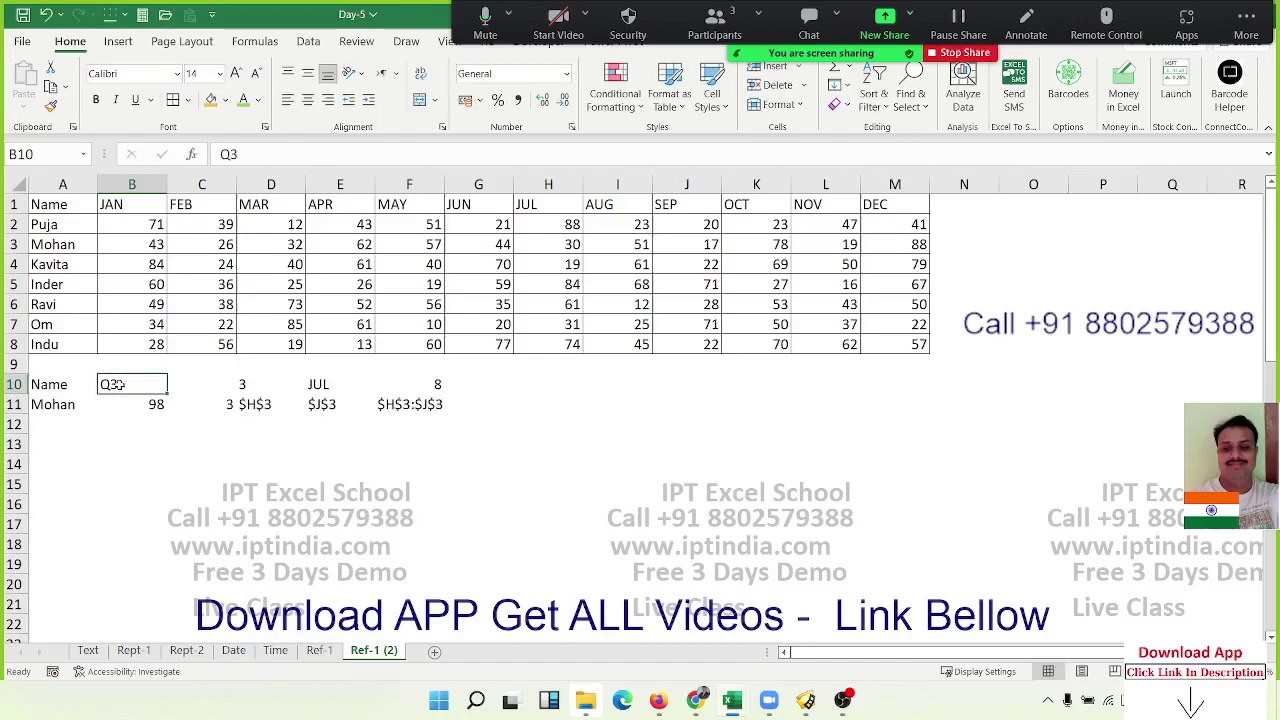
{"action": "double_click", "coordinate": [116, 384]}
{"action": "key", "text": "BackSpace"}
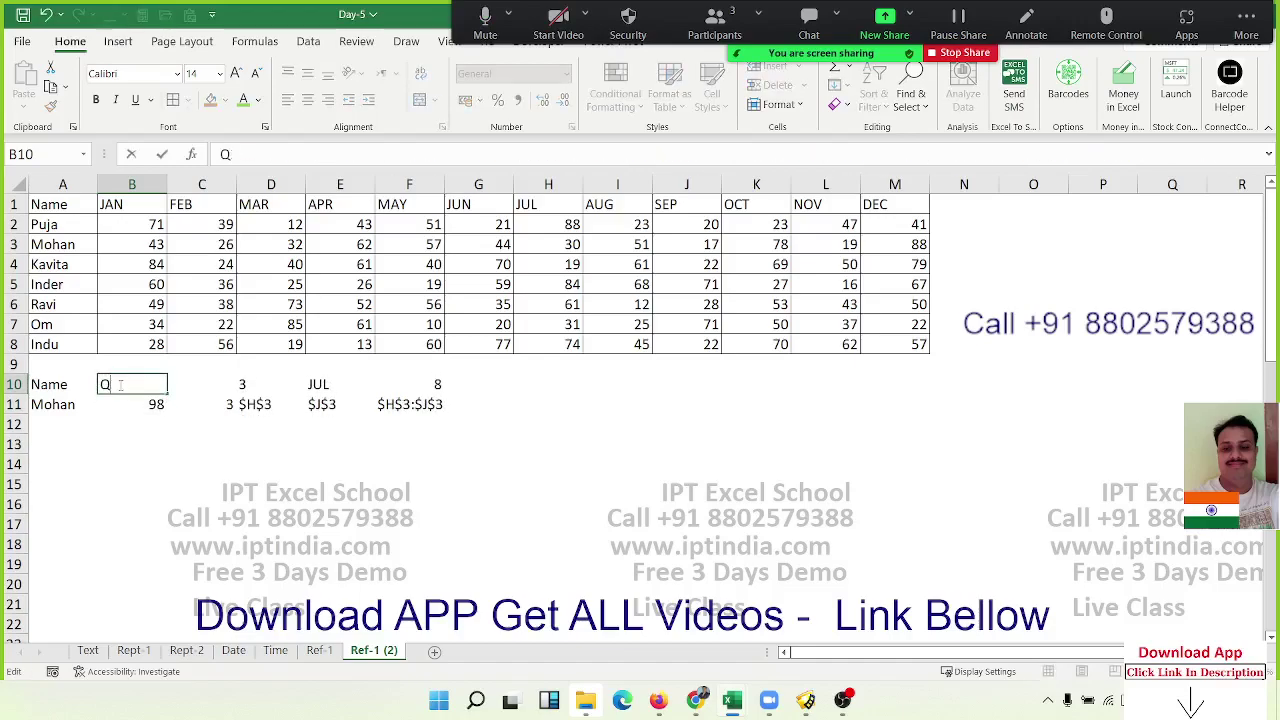
{"action": "type", "text": "4"}
{"action": "key", "text": "Return"}
{"action": "left_click", "coordinate": [67, 400]}
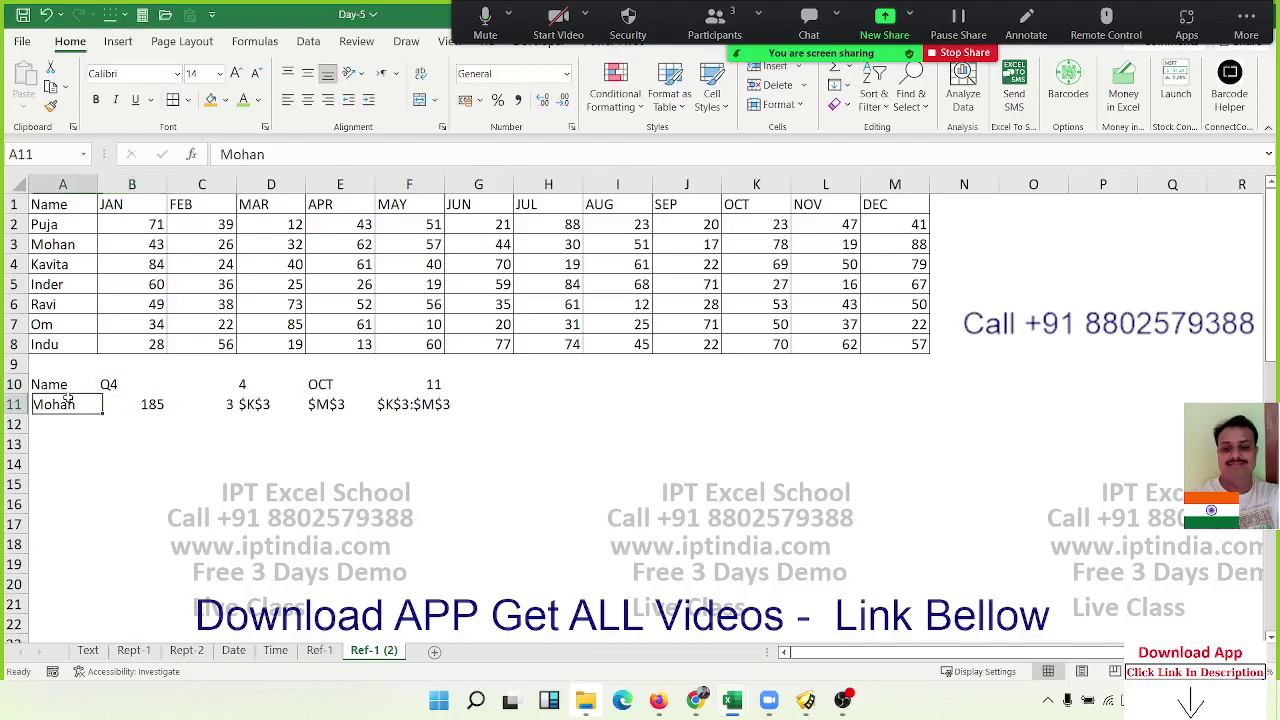
{"action": "type", "text": "om"}
{"action": "key", "text": "Return"}
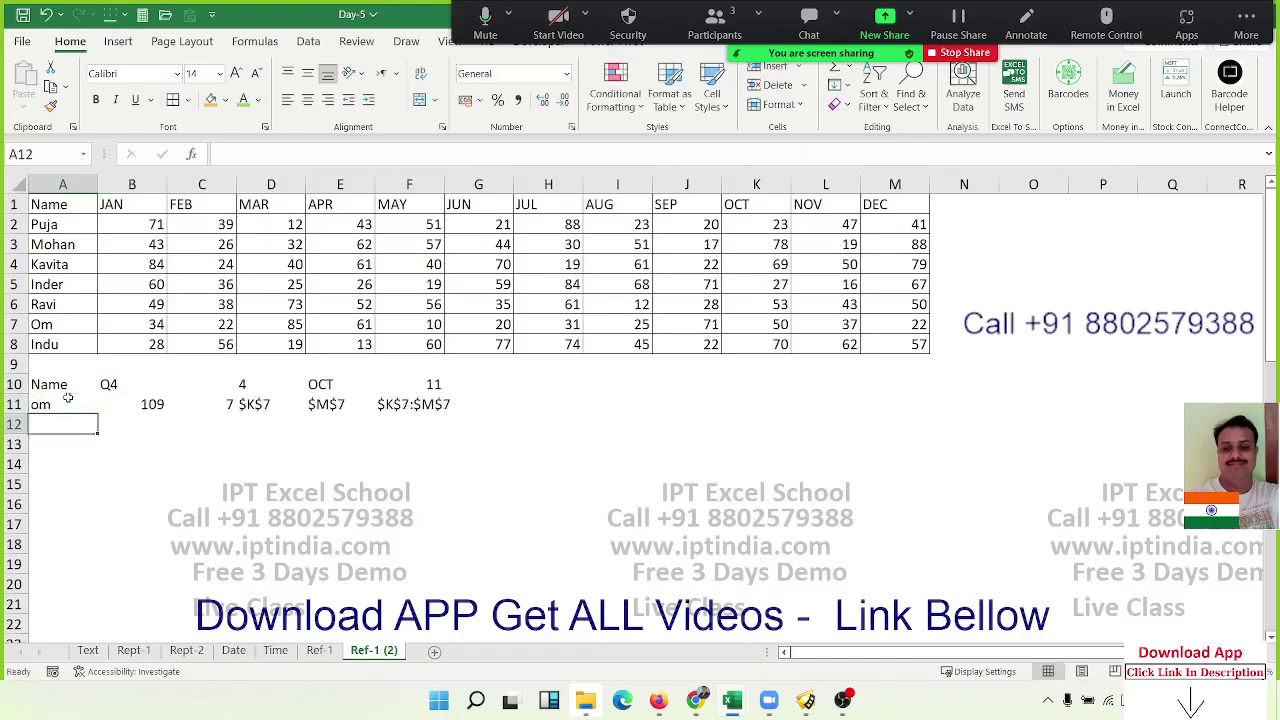
Inspect B11's formula, which returns 109, then duplicate the sheet as Ref-1 (3).
{"action": "left_click", "coordinate": [67, 398]}
{"action": "key", "text": "Right"}
{"action": "key", "text": "F2"}
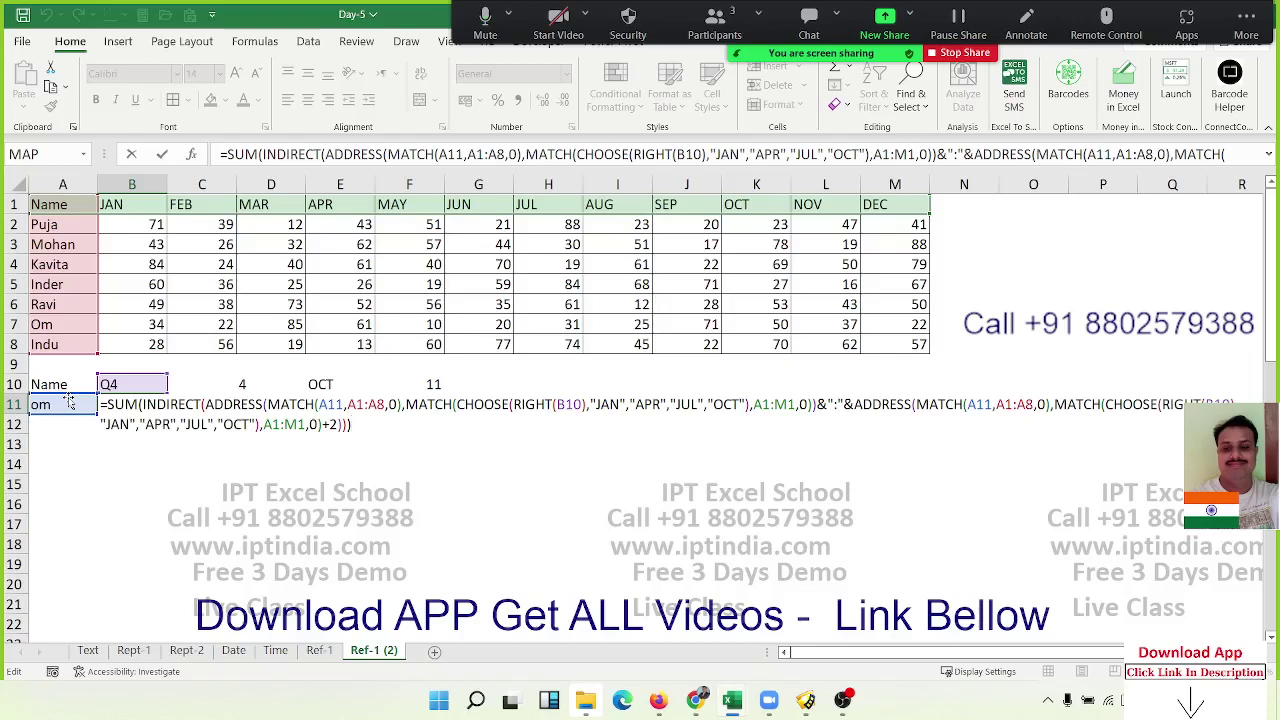
{"action": "key", "text": "ctrl+Return"}
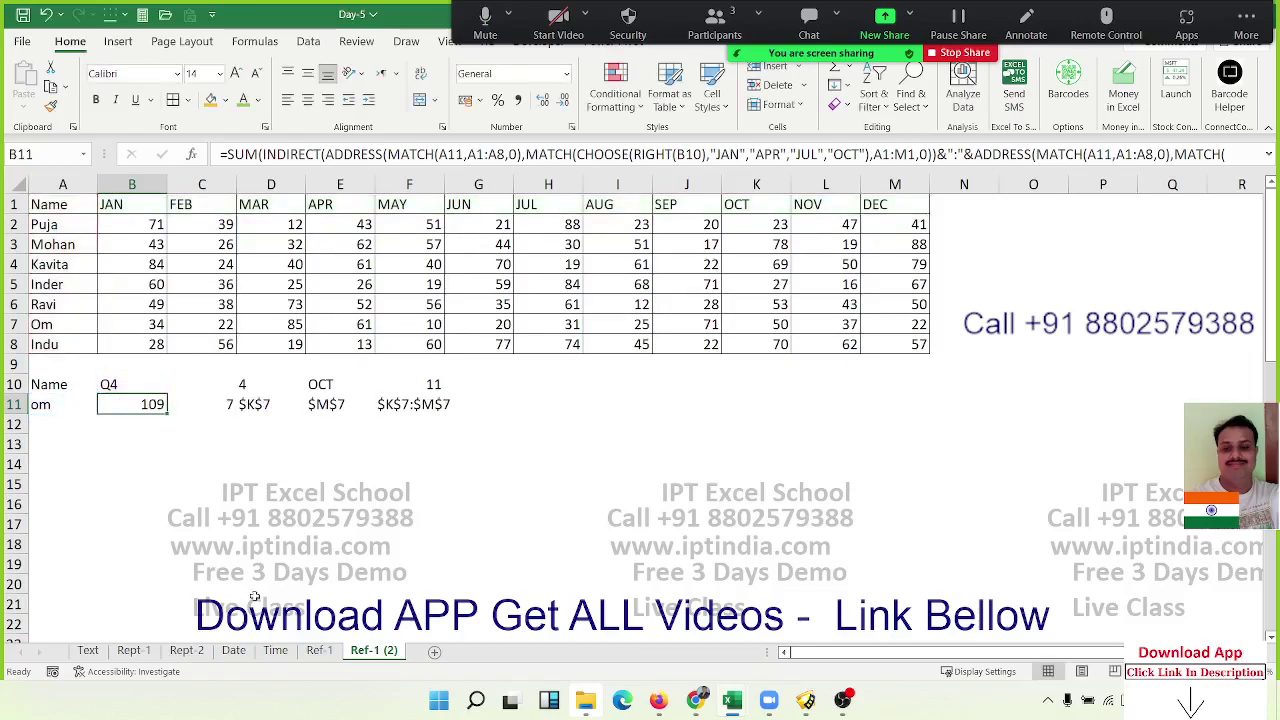
{"action": "left_click_drag", "start_coordinate": [360, 652], "coordinate": [426, 652]}
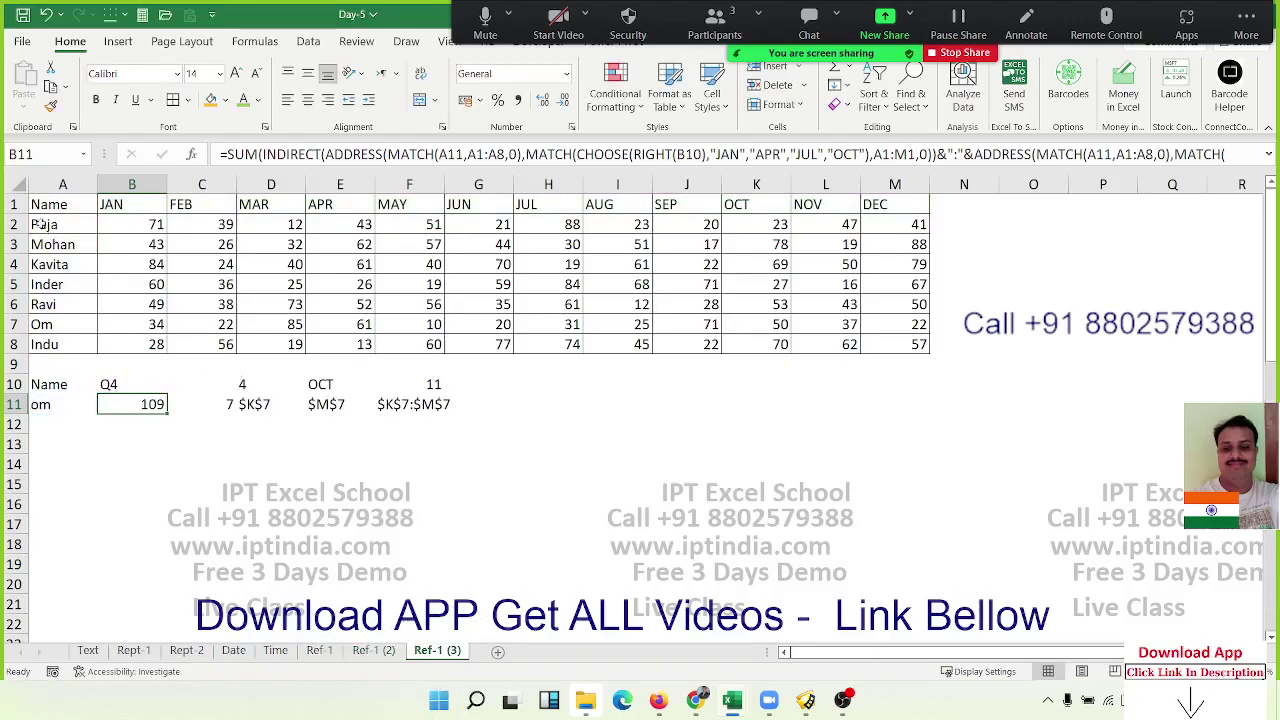
Clear all contents and borders from Ref-1 (3), then return to Ref-1 (2).
{"action": "left_click", "coordinate": [19, 188]}
{"action": "key", "text": "Delete"}
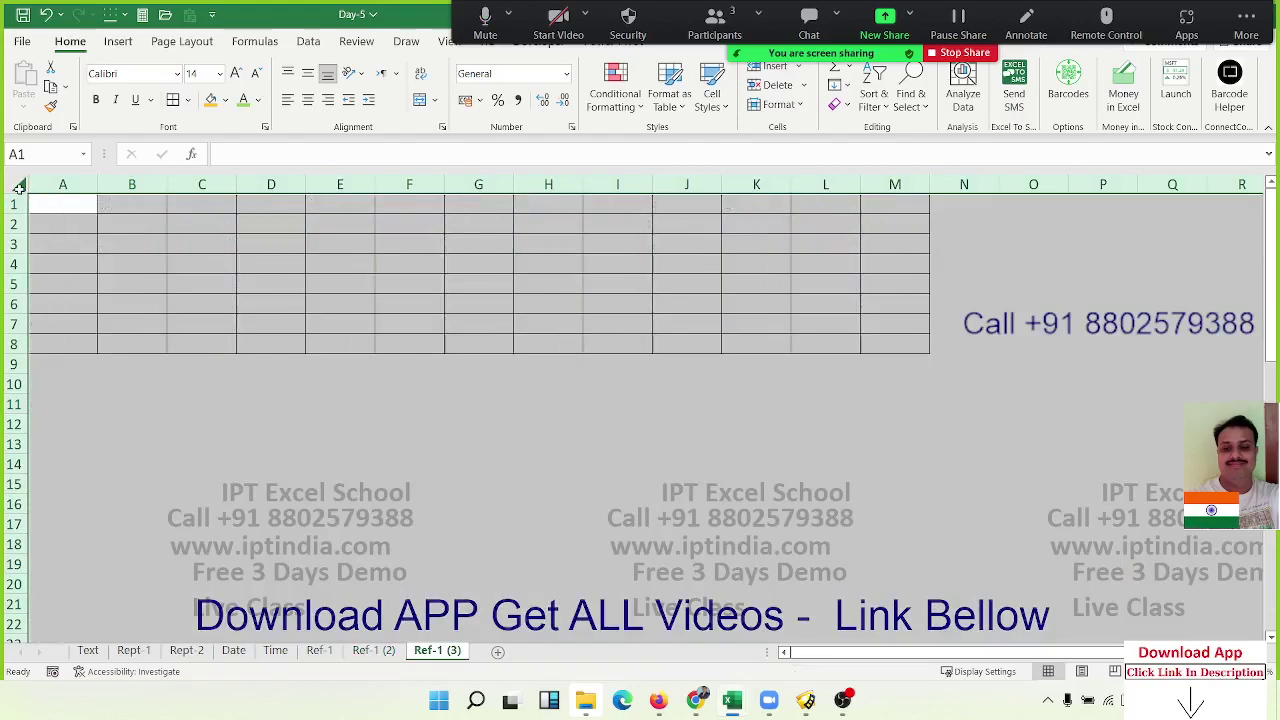
{"action": "key", "text": "ctrl+shift+minus"}
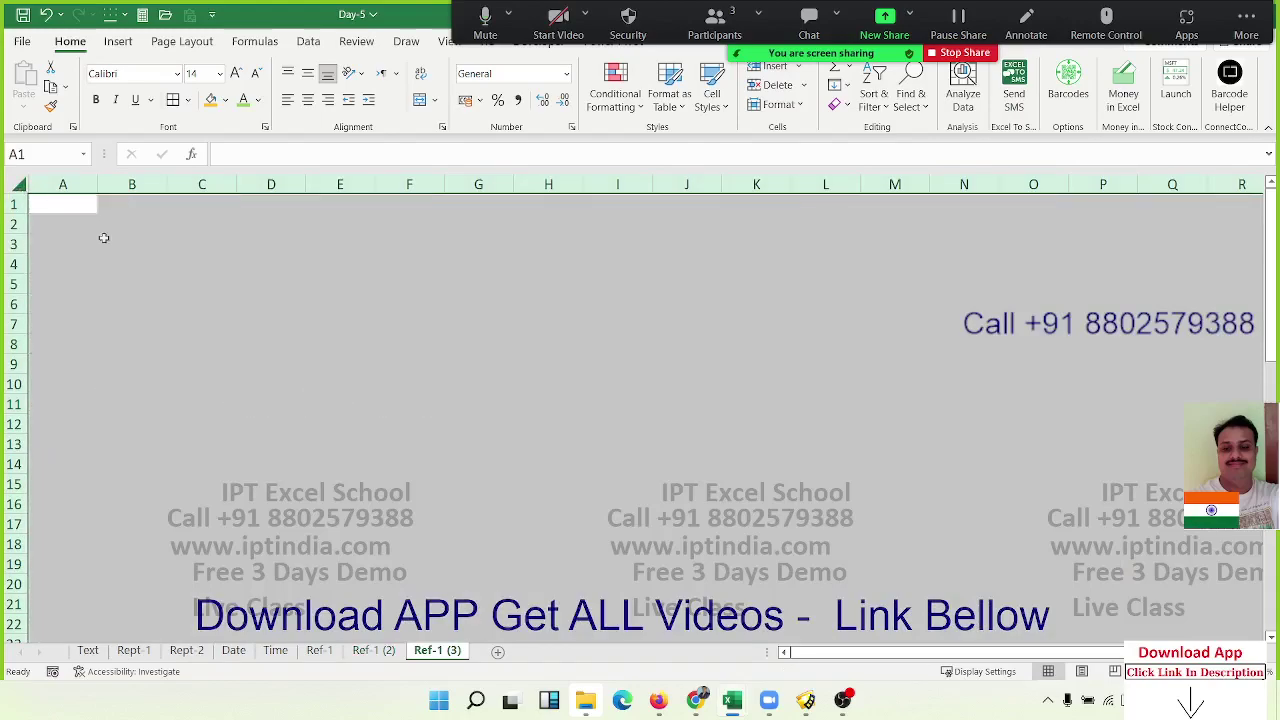
{"action": "left_click", "coordinate": [626, 402]}
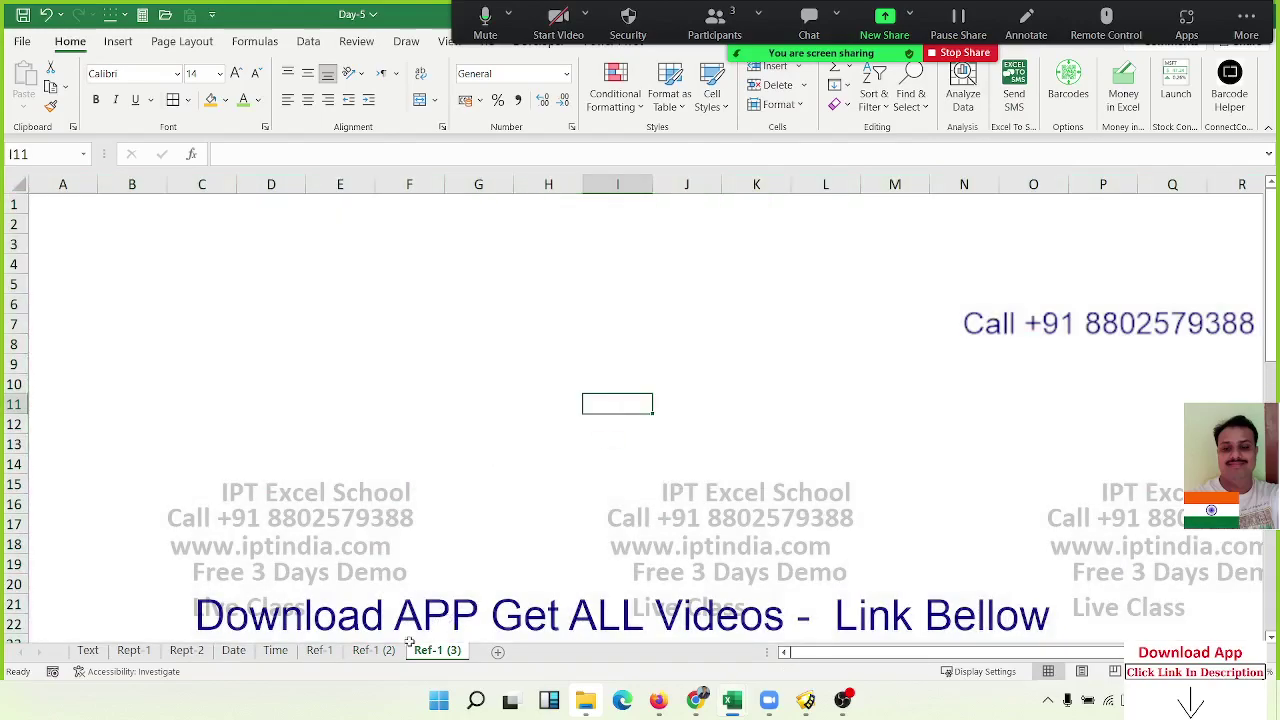
{"action": "left_click", "coordinate": [394, 651]}
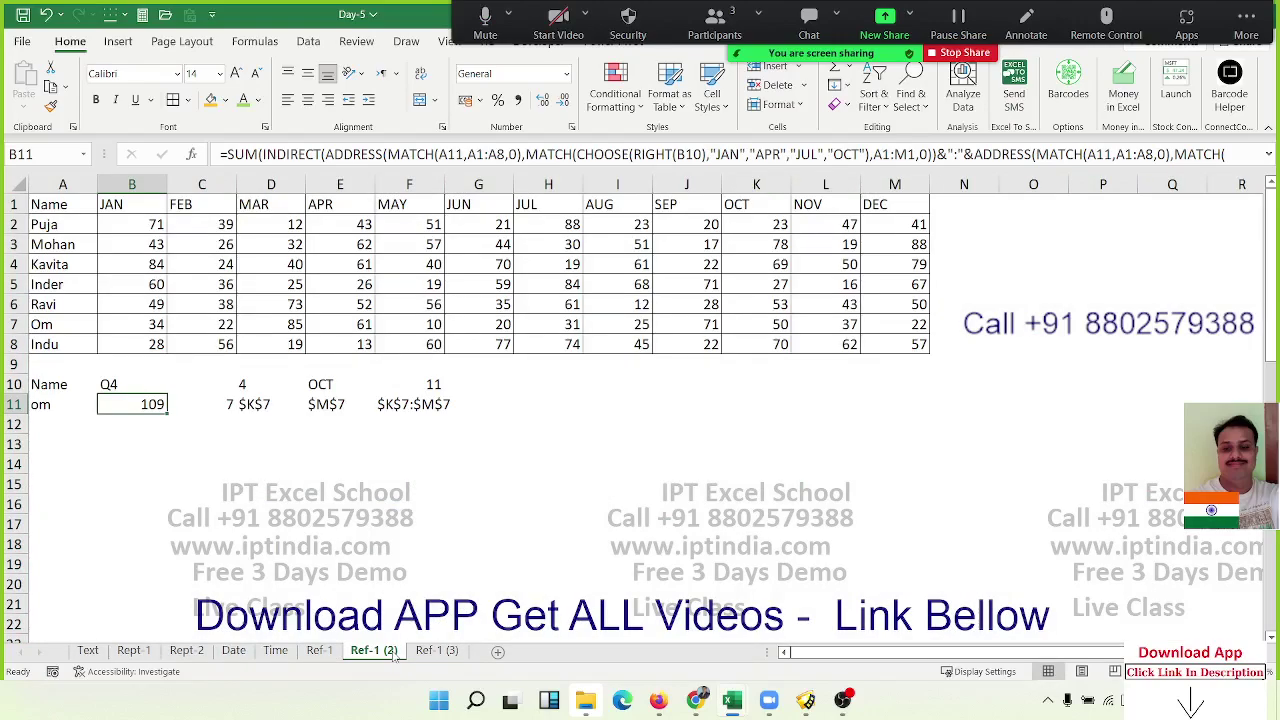
{"action": "left_click", "coordinate": [400, 412]}
{"action": "left_click", "coordinate": [307, 402]}
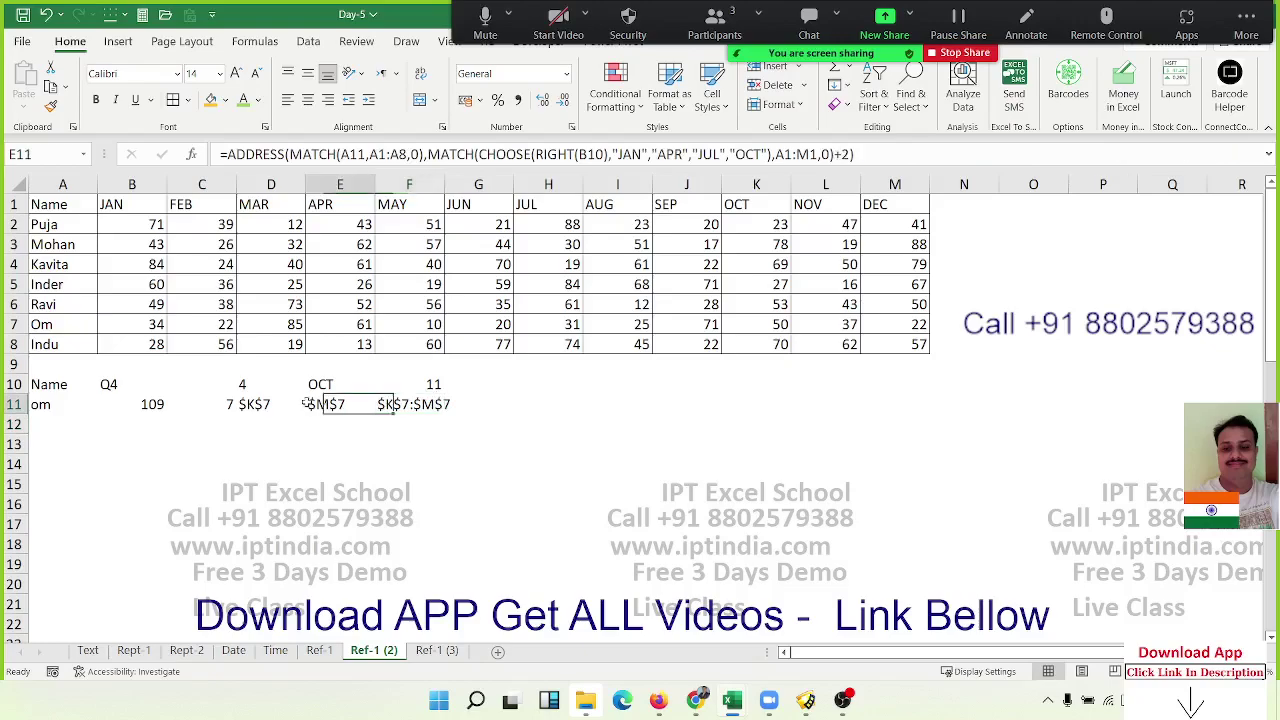
{"action": "left_click", "coordinate": [269, 404]}
{"action": "left_click", "coordinate": [170, 407]}
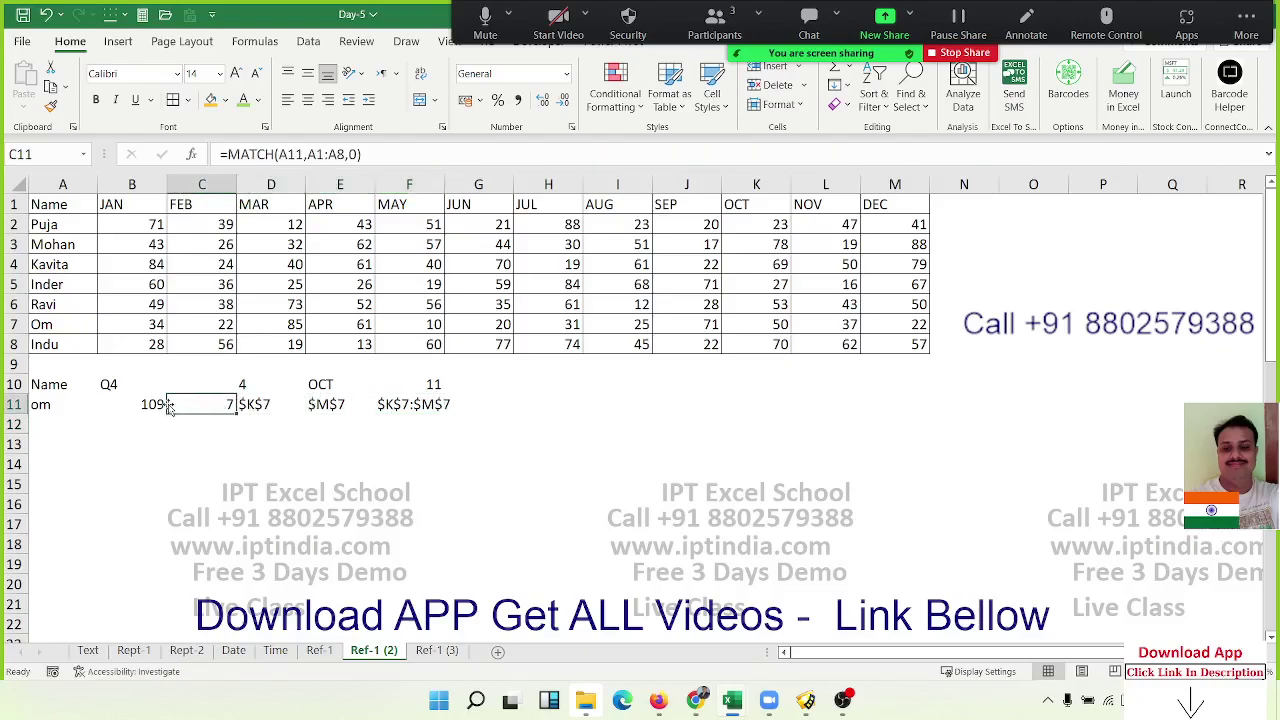
{"action": "left_click", "coordinate": [148, 404]}
{"action": "left_click", "coordinate": [222, 403]}
{"action": "left_click", "coordinate": [328, 404]}
{"action": "left_click", "coordinate": [410, 404]}
{"action": "left_click", "coordinate": [632, 418]}
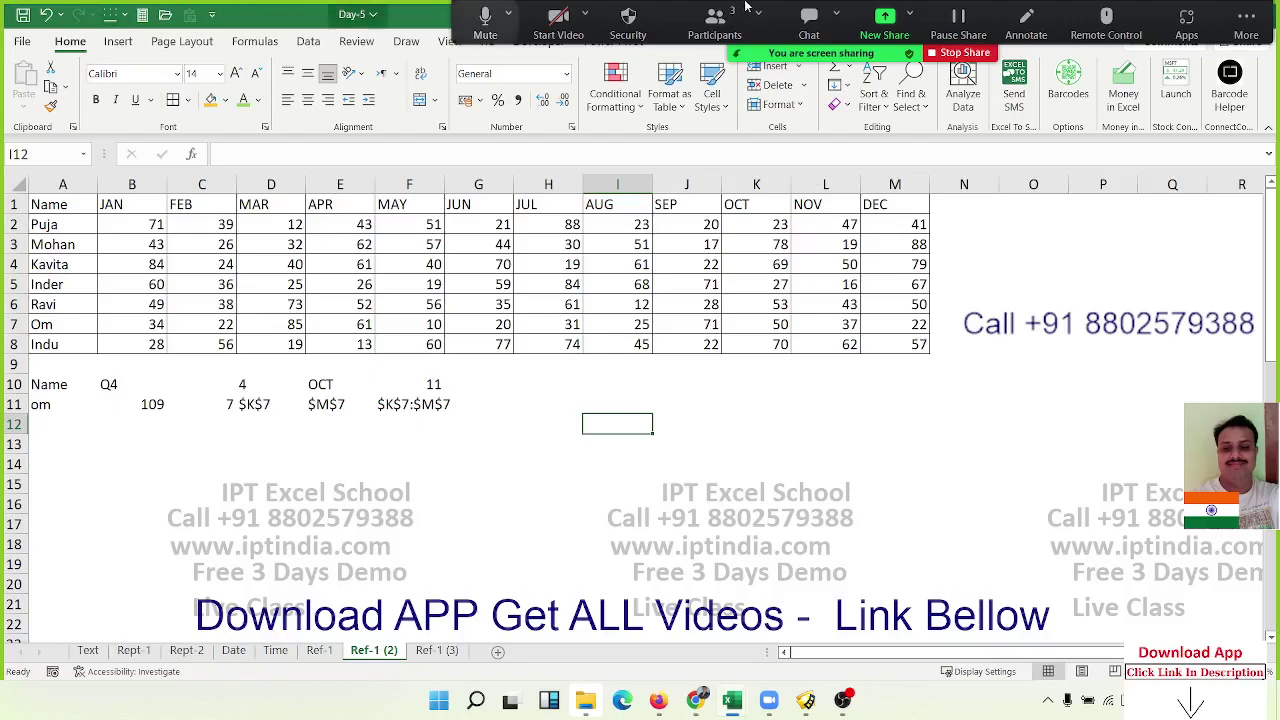
{"action": "left_click", "coordinate": [714, 22]}
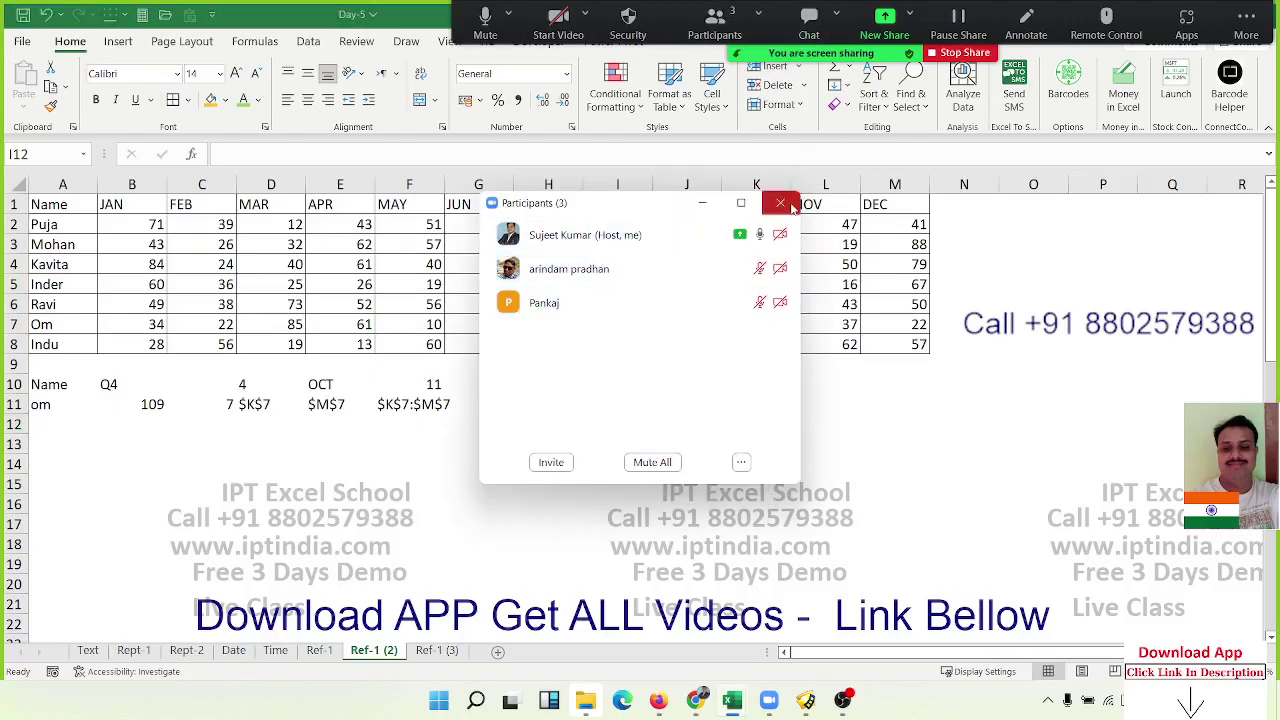
{"action": "left_click", "coordinate": [781, 204]}
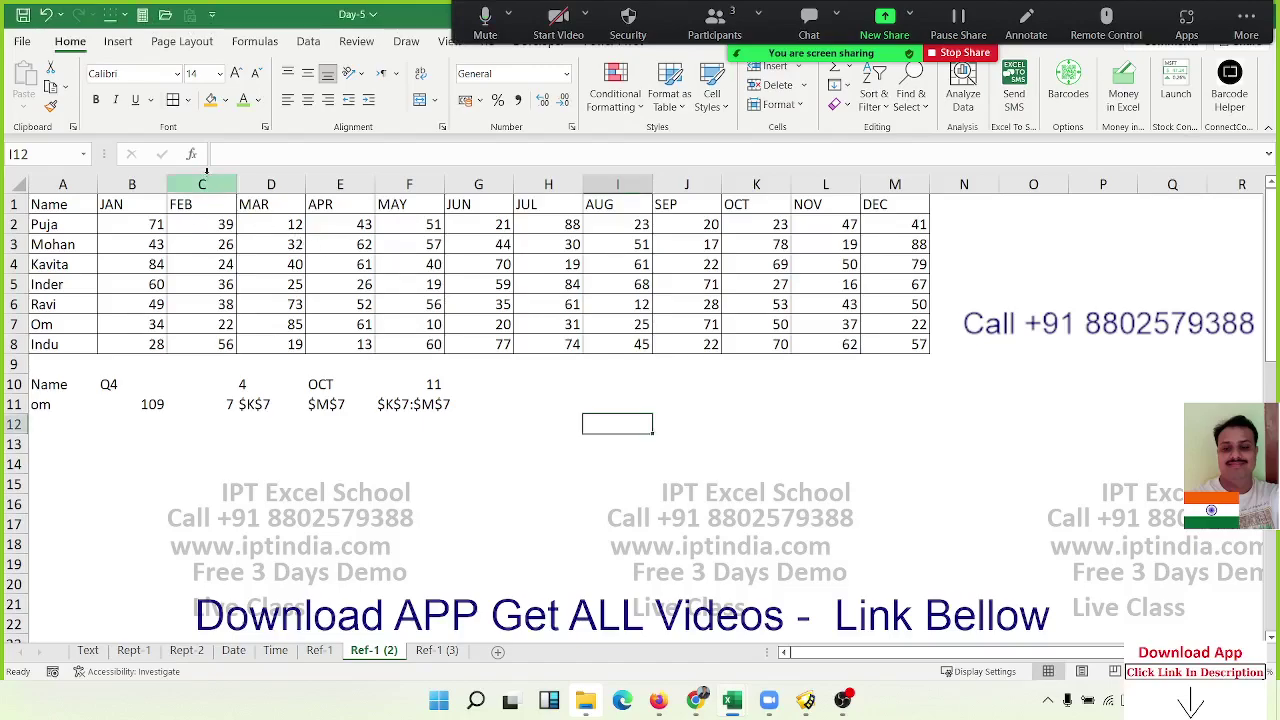
{"action": "left_click", "coordinate": [22, 14]}
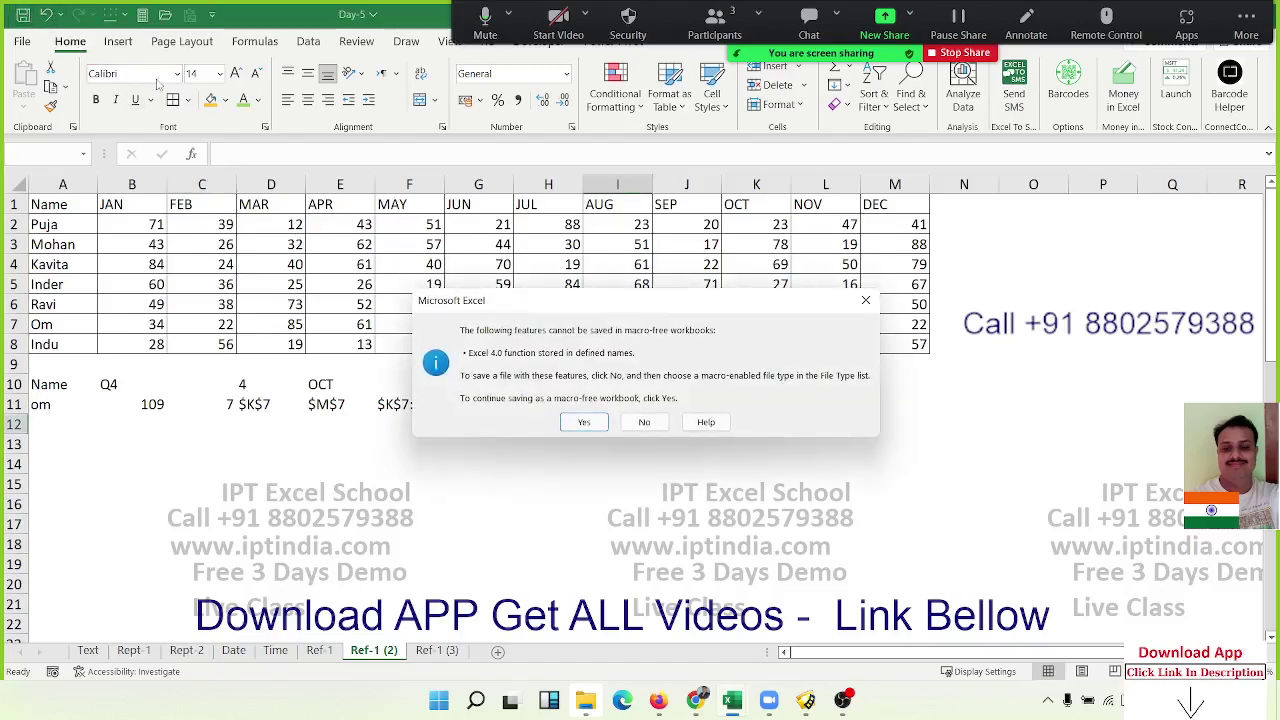
Save the Day-5 workbook as a macro-free workbook and bring up OBS Studio.
{"action": "left_click", "coordinate": [584, 424]}
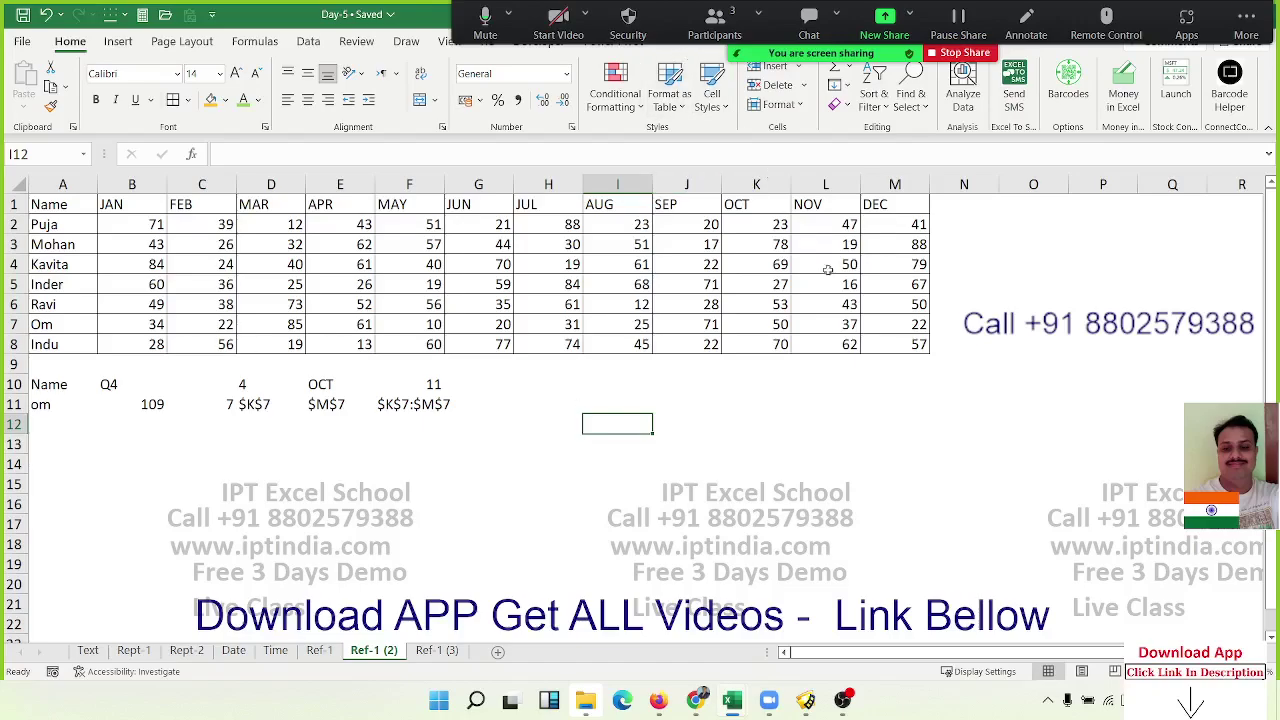
{"action": "left_click", "coordinate": [843, 700]}
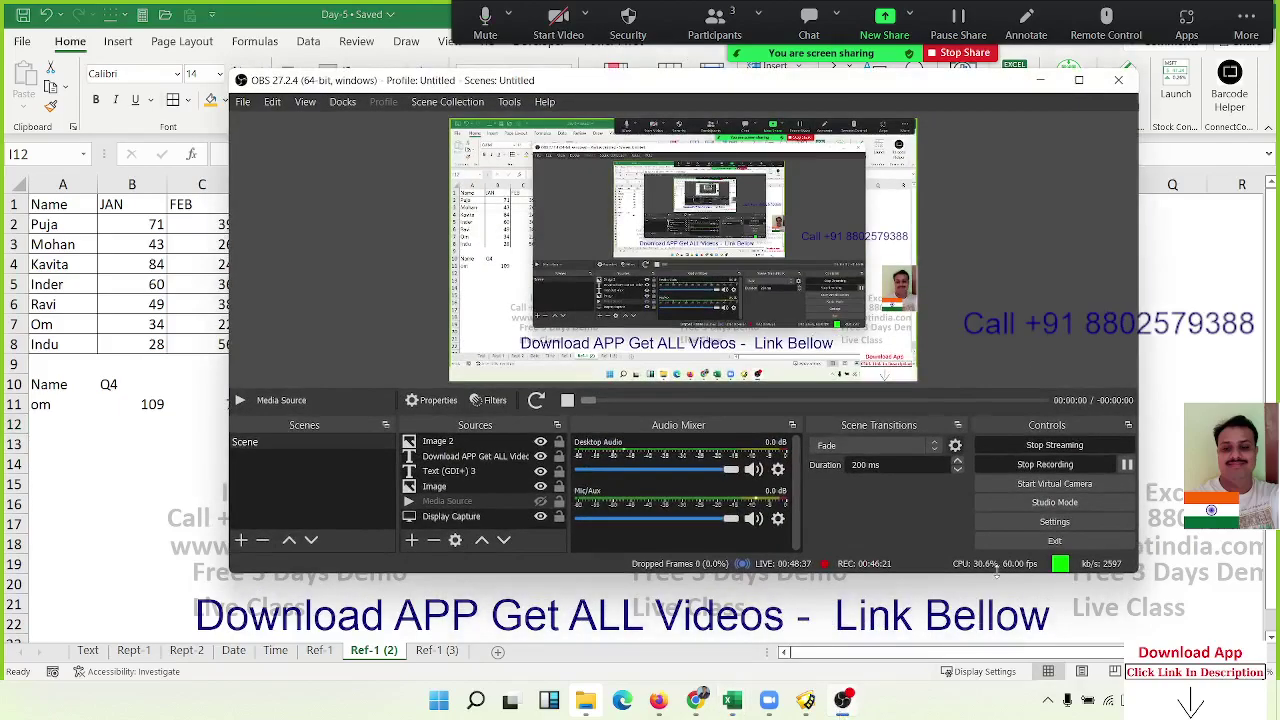